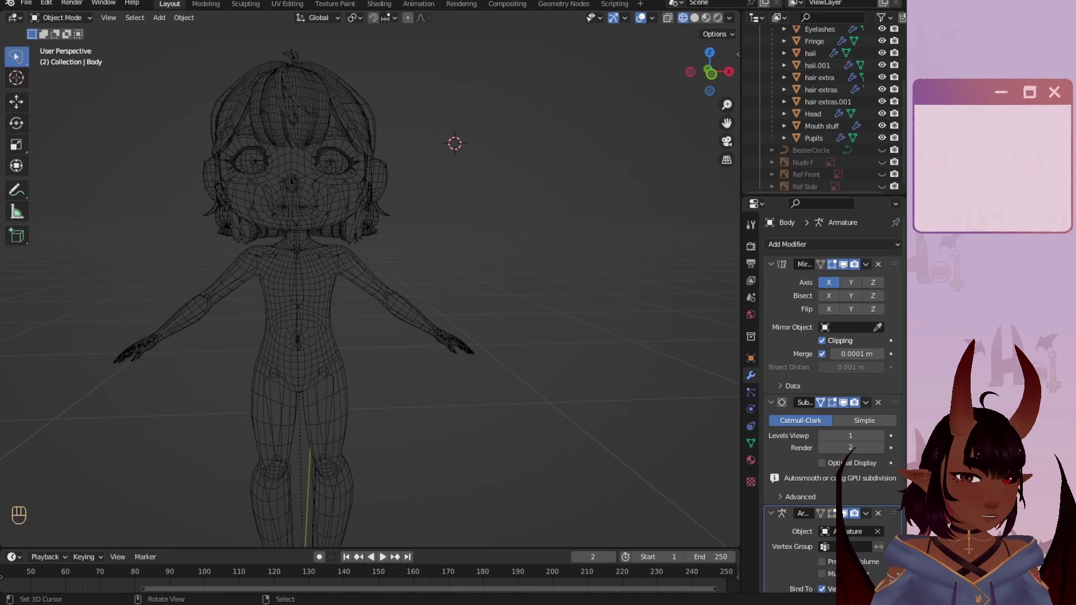
Step: Examine the wireframe topology of the character's Body mesh from head to legs
{"action": "scroll", "coordinate": [365, 356], "scroll_direction": "up", "scroll_amount": 3}
{"action": "scroll", "coordinate": [364, 356], "scroll_direction": "down", "scroll_amount": 1}
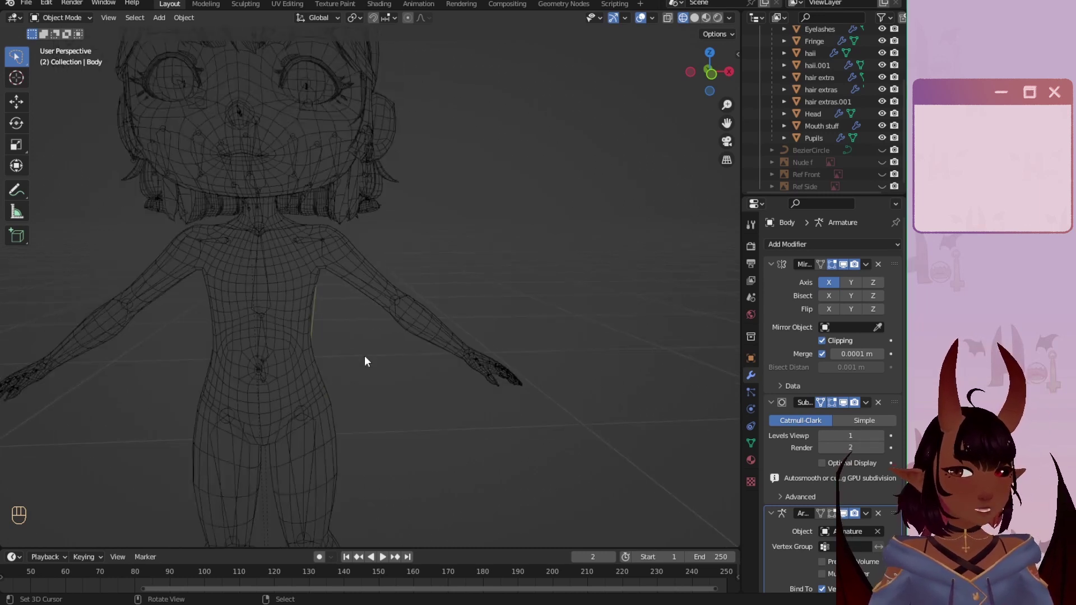
{"action": "scroll", "coordinate": [372, 338], "scroll_direction": "down", "scroll_amount": 2}
{"action": "scroll", "coordinate": [382, 331], "scroll_direction": "up", "scroll_amount": 4}
{"action": "scroll", "coordinate": [370, 292], "scroll_direction": "down", "scroll_amount": 2}
{"action": "left_click", "coordinate": [327, 237]}
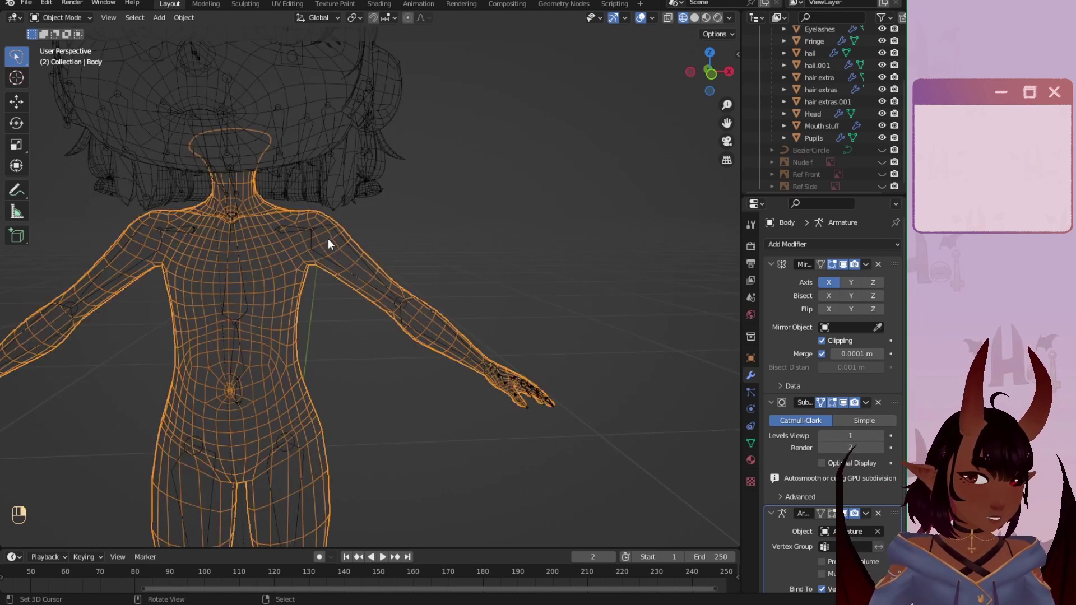
{"action": "scroll", "coordinate": [282, 263], "scroll_direction": "down", "scroll_amount": 3}
{"action": "scroll", "coordinate": [277, 283], "scroll_direction": "up", "scroll_amount": 1}
{"action": "middle_click_drag", "start_coordinate": [283, 313], "coordinate": [363, 257], "text": "shift"}
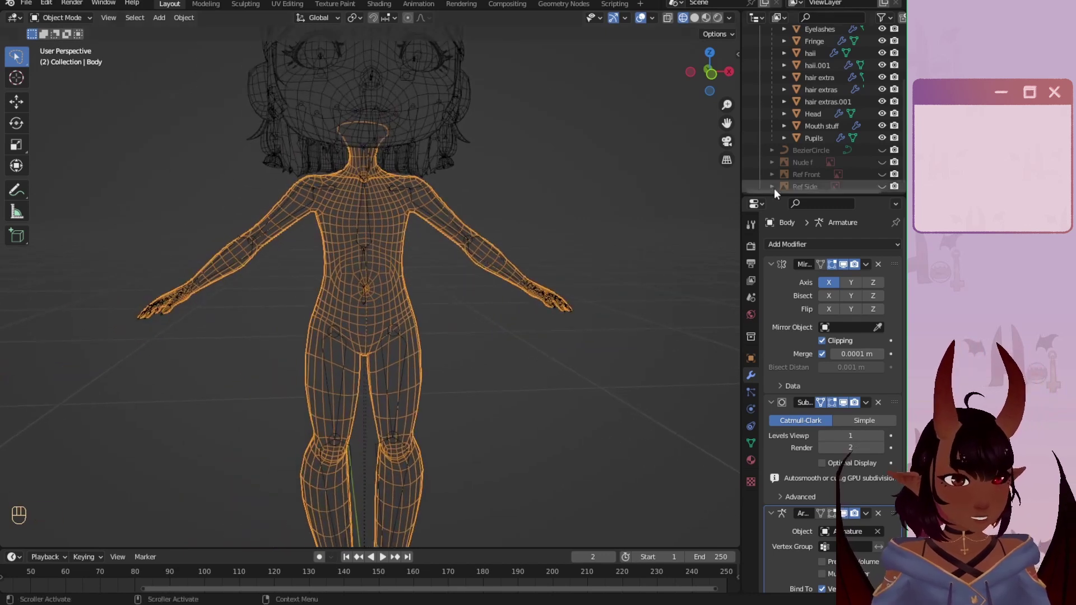
Step: Select the Armature in the scene collection and examine its bone layout inside the body
{"action": "scroll", "coordinate": [788, 137], "scroll_direction": "up", "scroll_amount": 4}
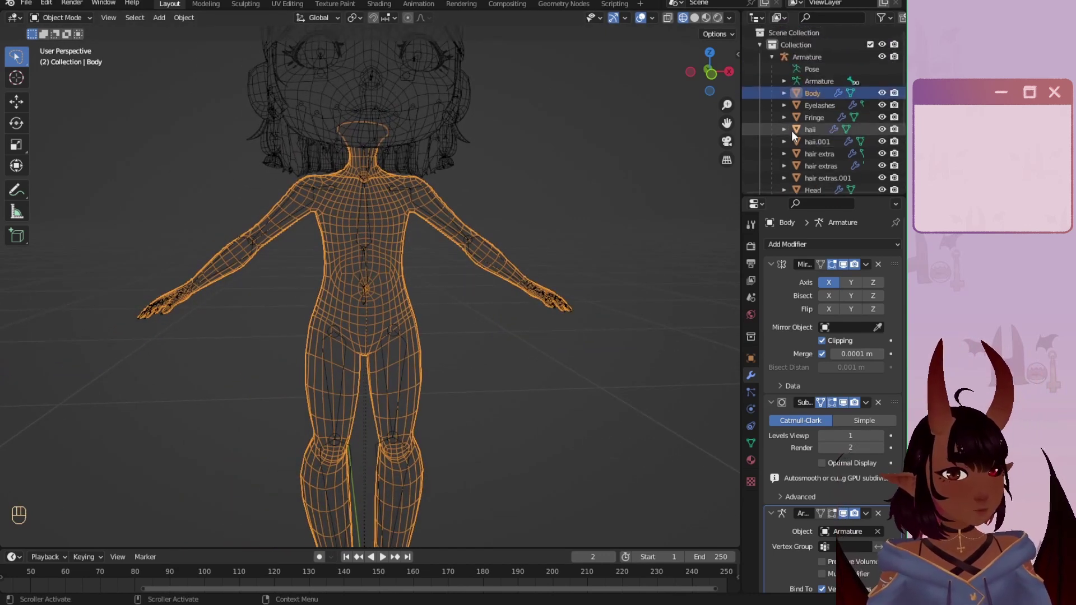
{"action": "left_click", "coordinate": [818, 58]}
{"action": "scroll", "coordinate": [438, 289], "scroll_direction": "up", "scroll_amount": 2}
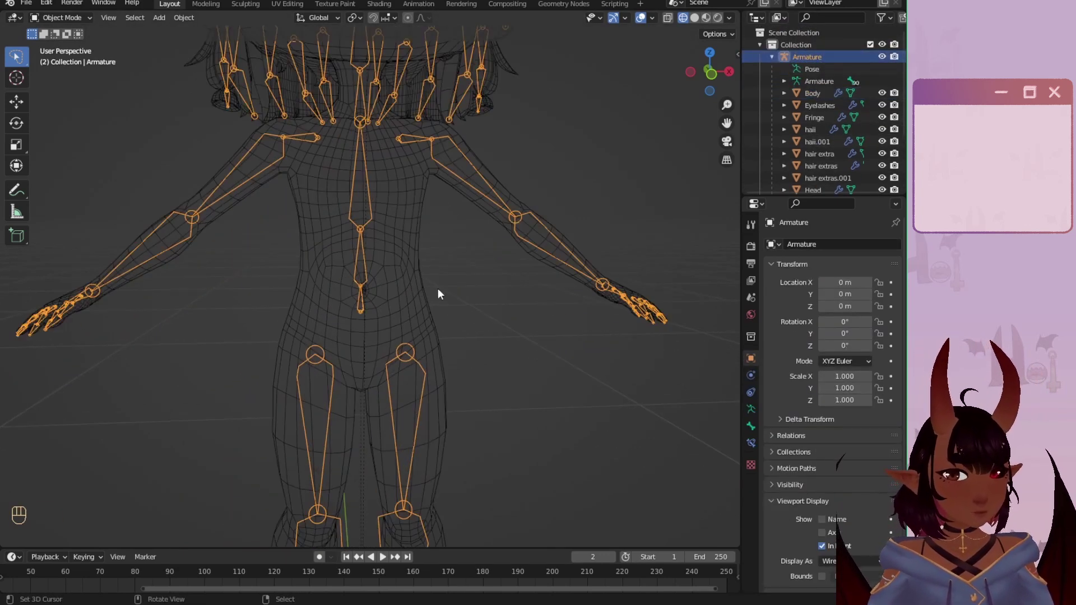
{"action": "scroll", "coordinate": [412, 342], "scroll_direction": "up", "scroll_amount": 2}
{"action": "scroll", "coordinate": [412, 347], "scroll_direction": "down", "scroll_amount": 2}
Step: Select the Body mesh and examine it from an angle along with its modifier stack
{"action": "left_click", "coordinate": [385, 303]}
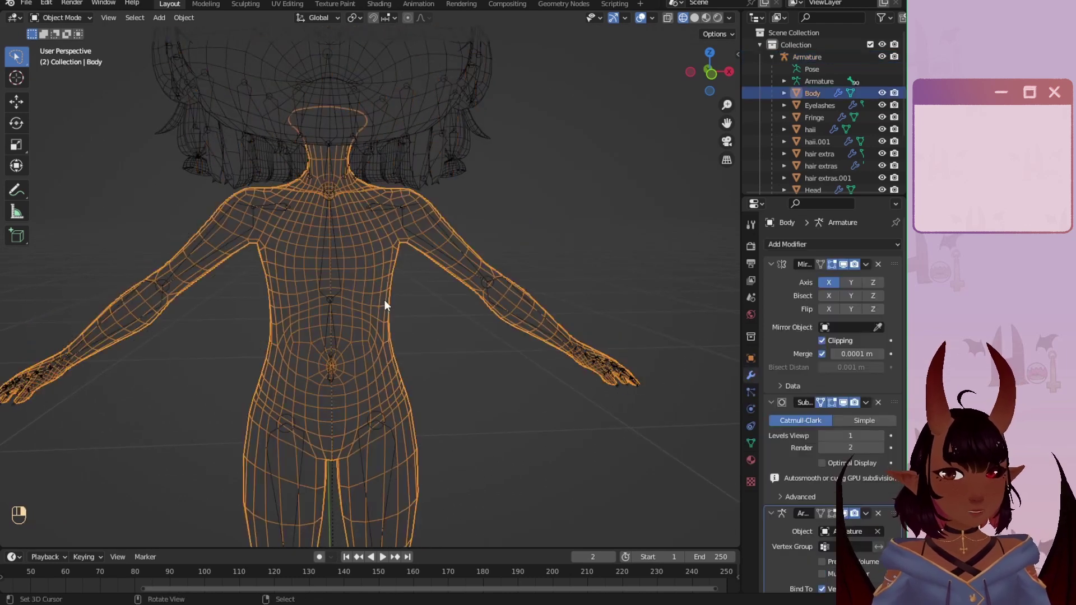
{"action": "scroll", "coordinate": [384, 304], "scroll_direction": "down", "scroll_amount": 3}
{"action": "scroll", "coordinate": [483, 288], "scroll_direction": "down", "scroll_amount": 2}
{"action": "middle_click_drag", "start_coordinate": [483, 288], "coordinate": [440, 264]}
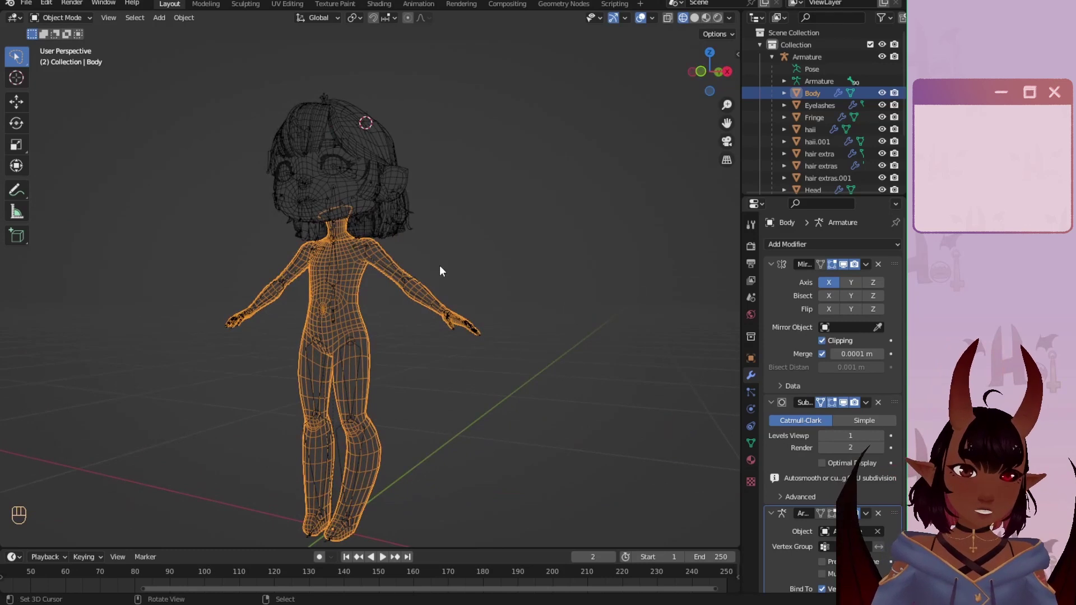
{"action": "scroll", "coordinate": [428, 296], "scroll_direction": "up", "scroll_amount": 1}
{"action": "middle_click_drag", "start_coordinate": [312, 294], "coordinate": [345, 295]}
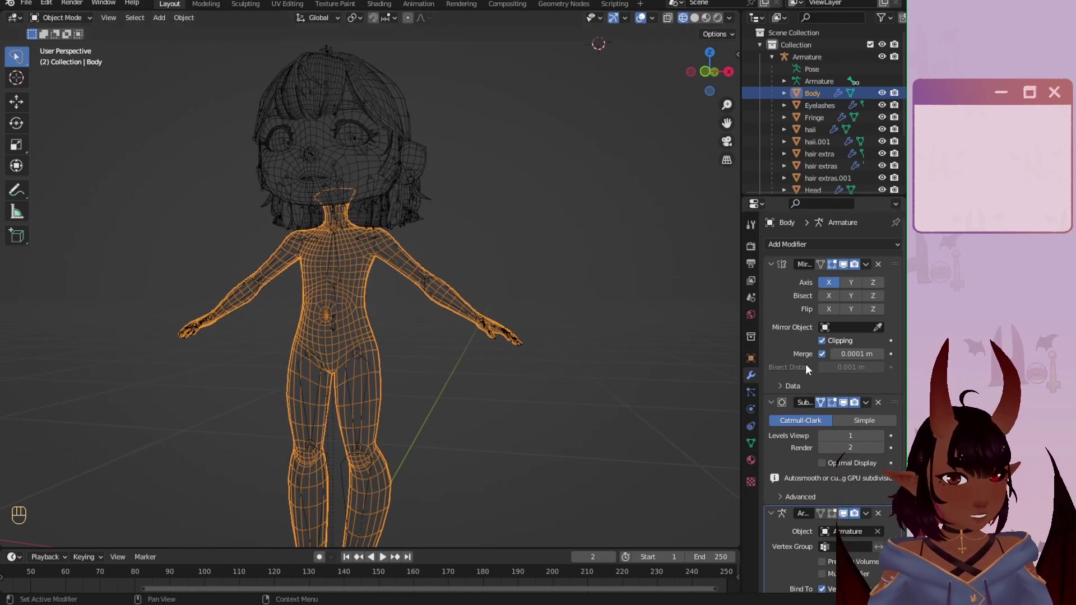
{"action": "scroll", "coordinate": [807, 373], "scroll_direction": "down", "scroll_amount": 1}
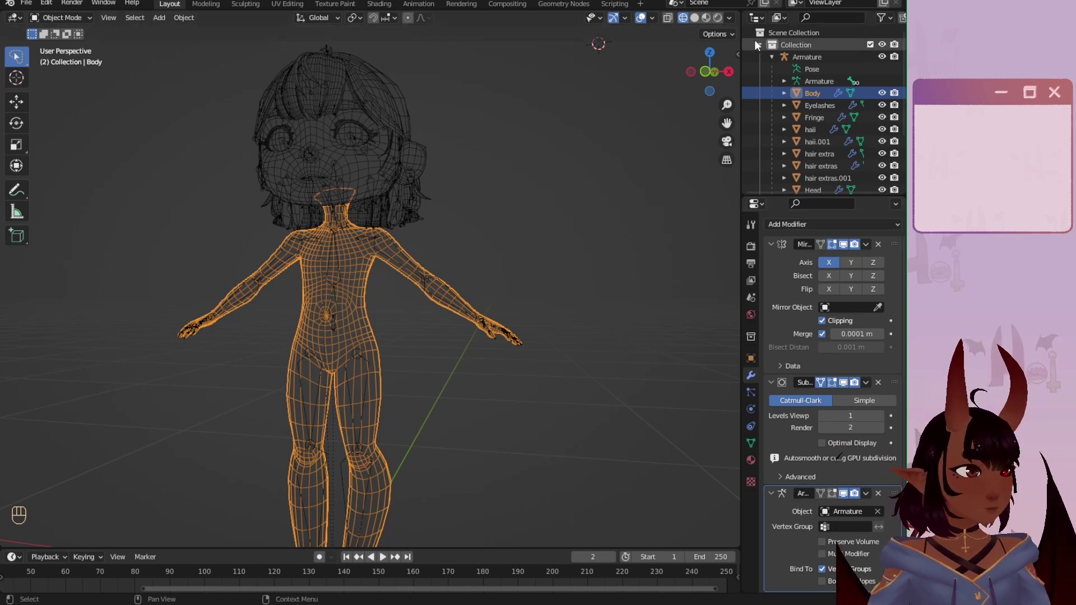
{"action": "scroll", "coordinate": [523, 243], "scroll_direction": "up", "scroll_amount": 1}
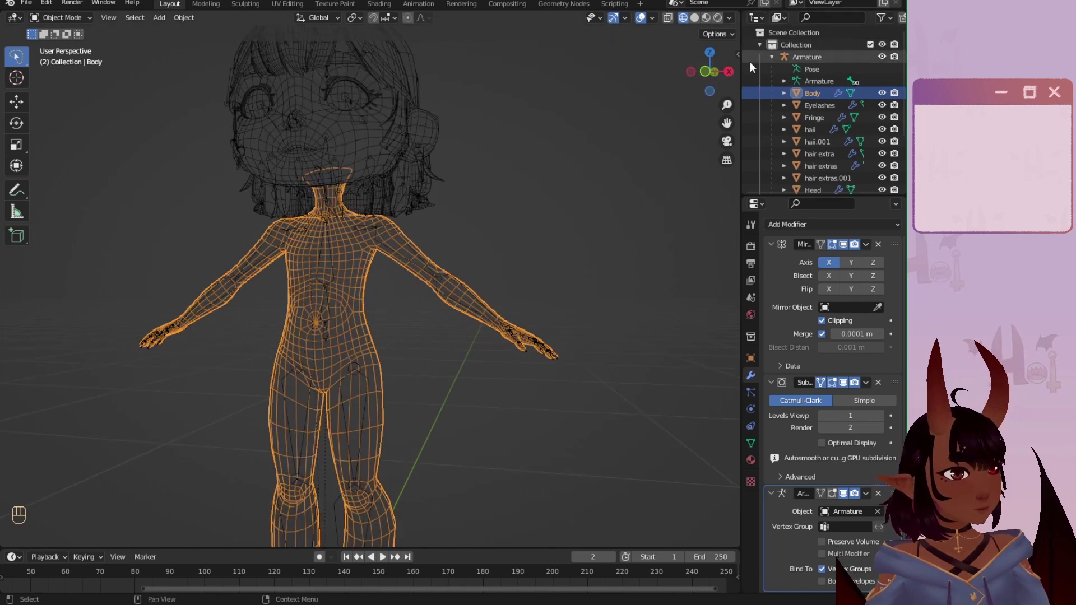
Step: Select the Armature first, add the Body mesh as the active object, and enter Weight Paint mode
{"action": "left_click", "coordinate": [822, 56]}
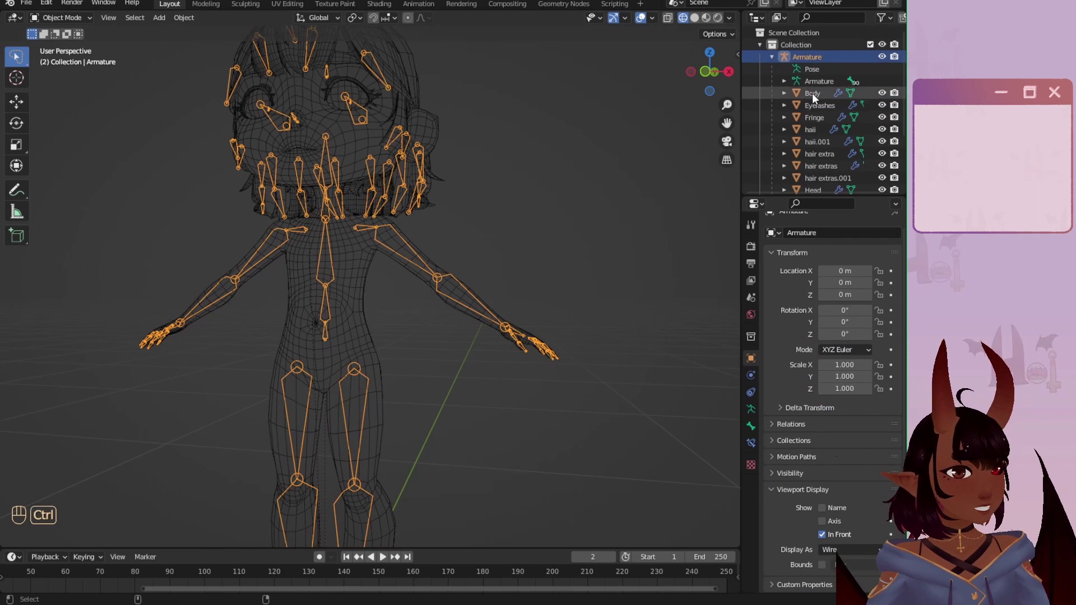
{"action": "left_click", "coordinate": [812, 93], "text": "ctrl"}
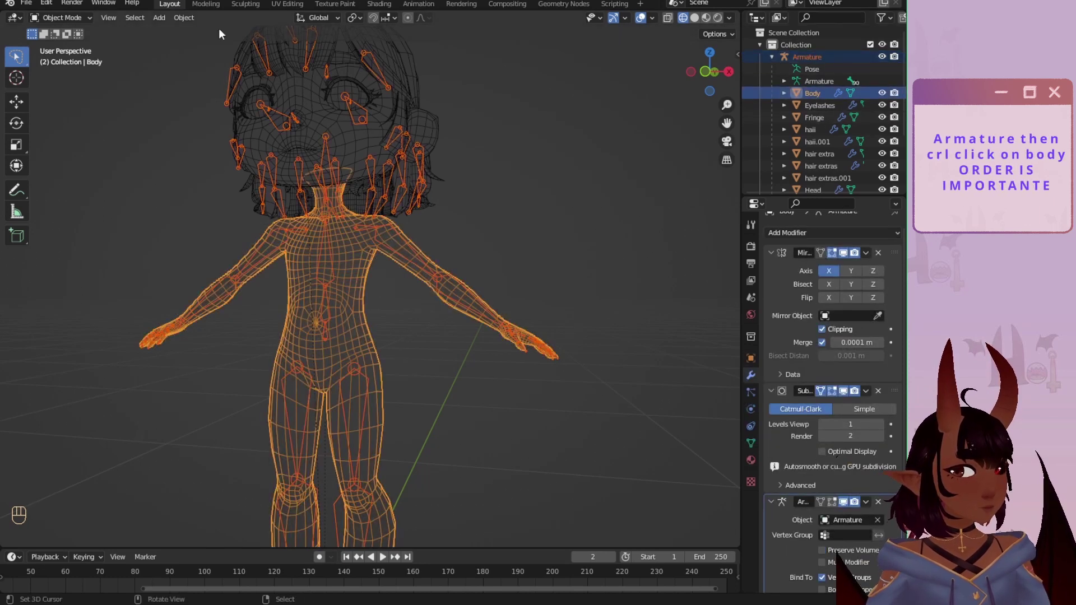
{"action": "left_click", "coordinate": [84, 18]}
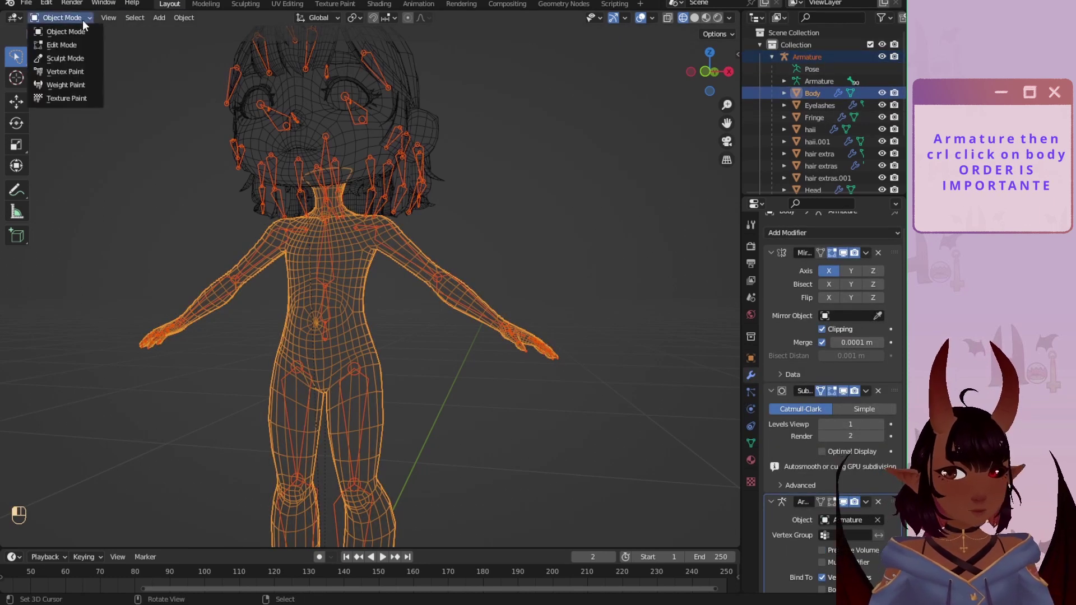
{"action": "left_click", "coordinate": [69, 84]}
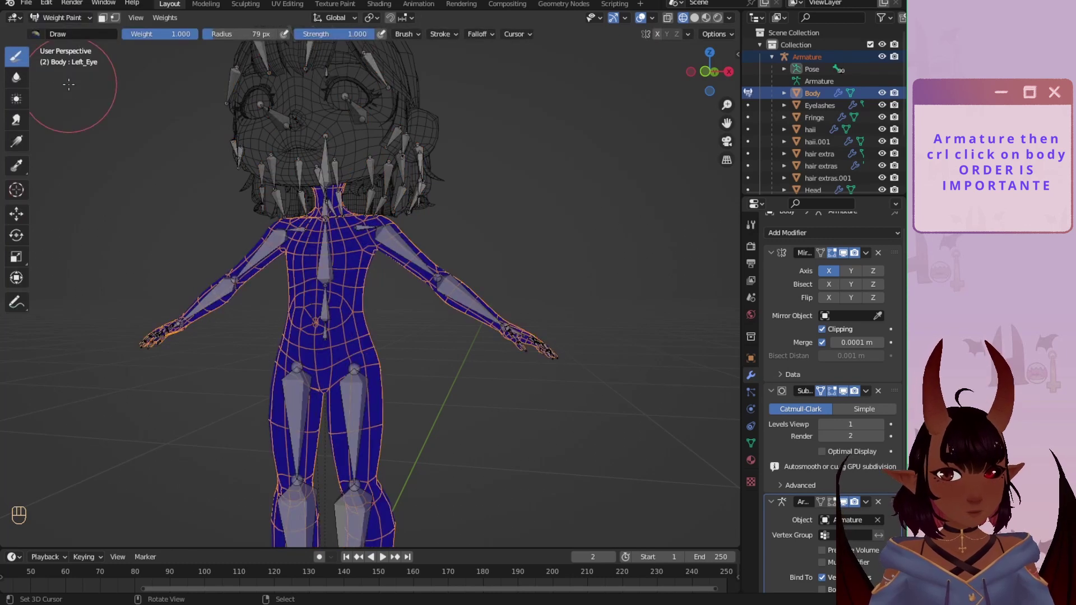
Step: Switch to the front orthographic view and enable X-axis mirror symmetry for weight painting
{"action": "middle_click_drag", "start_coordinate": [297, 267], "coordinate": [344, 320]}
{"action": "scroll", "coordinate": [343, 320], "scroll_direction": "up", "scroll_amount": 3}
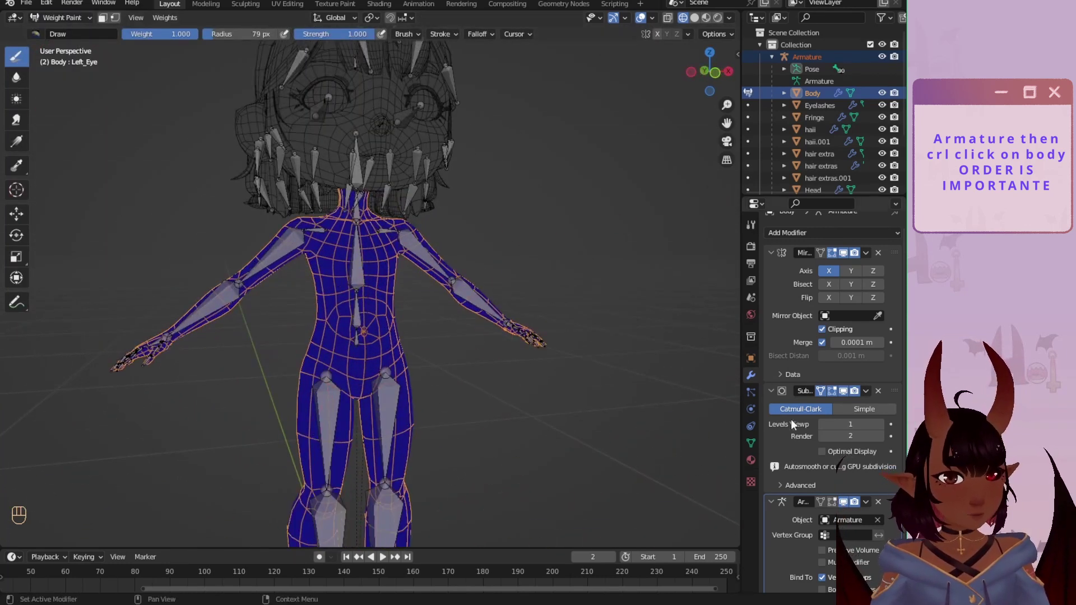
{"action": "scroll", "coordinate": [443, 273], "scroll_direction": "up", "scroll_amount": 3}
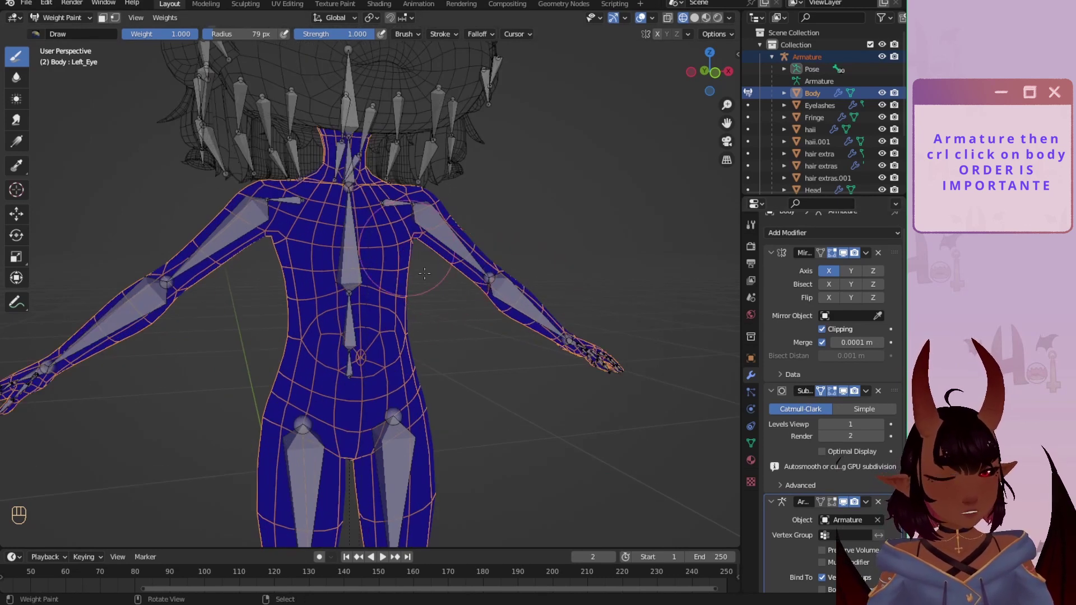
{"action": "key", "text": "KP_1"}
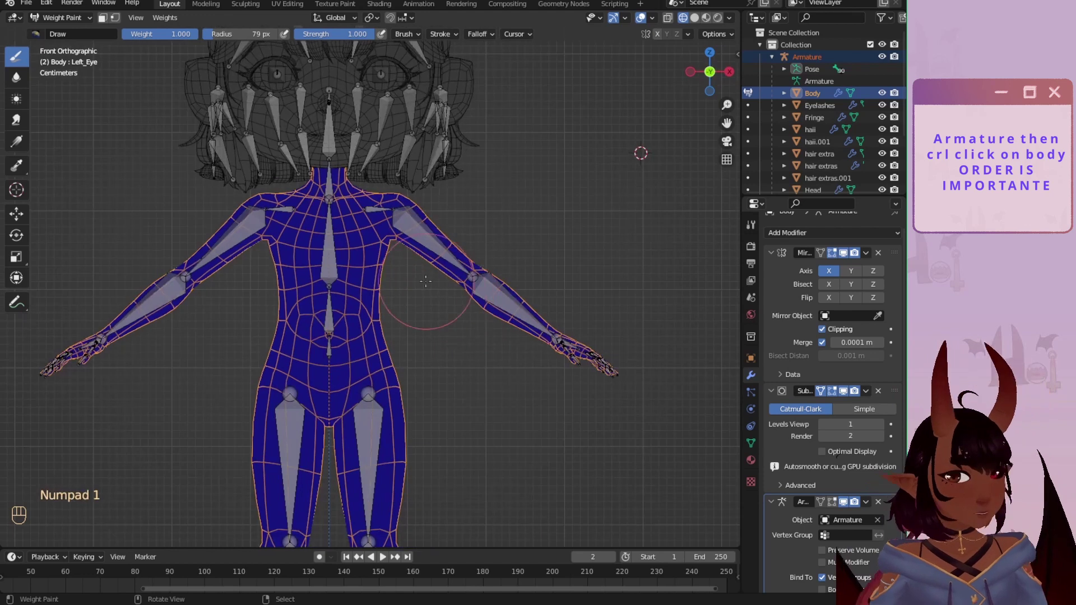
{"action": "scroll", "coordinate": [434, 280], "scroll_direction": "up", "scroll_amount": 2}
{"action": "middle_click_drag", "start_coordinate": [439, 314], "coordinate": [432, 344], "text": "shift"}
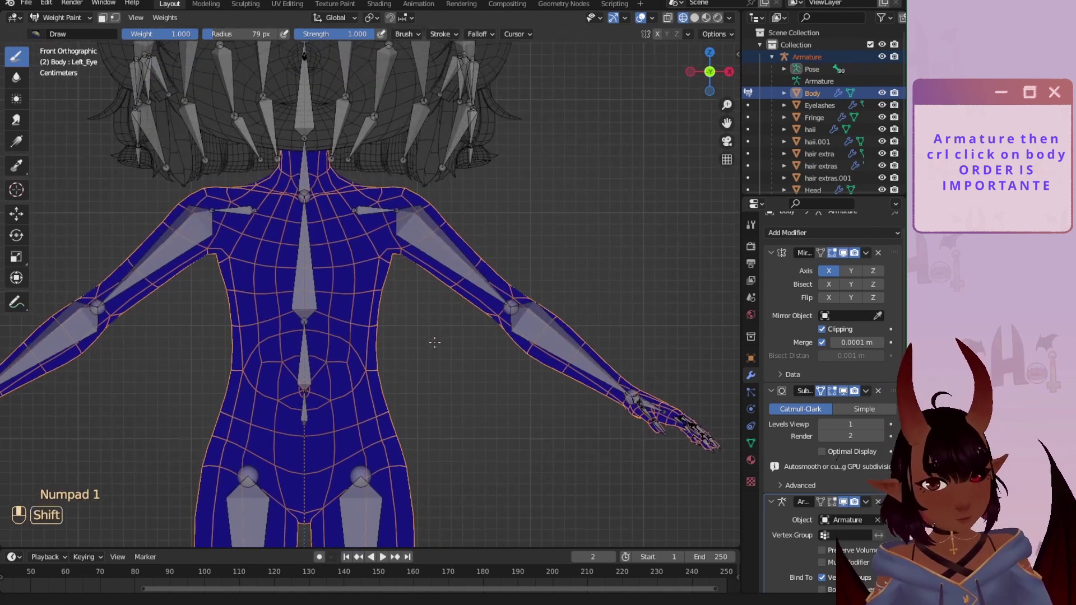
{"action": "left_click", "coordinate": [738, 54]}
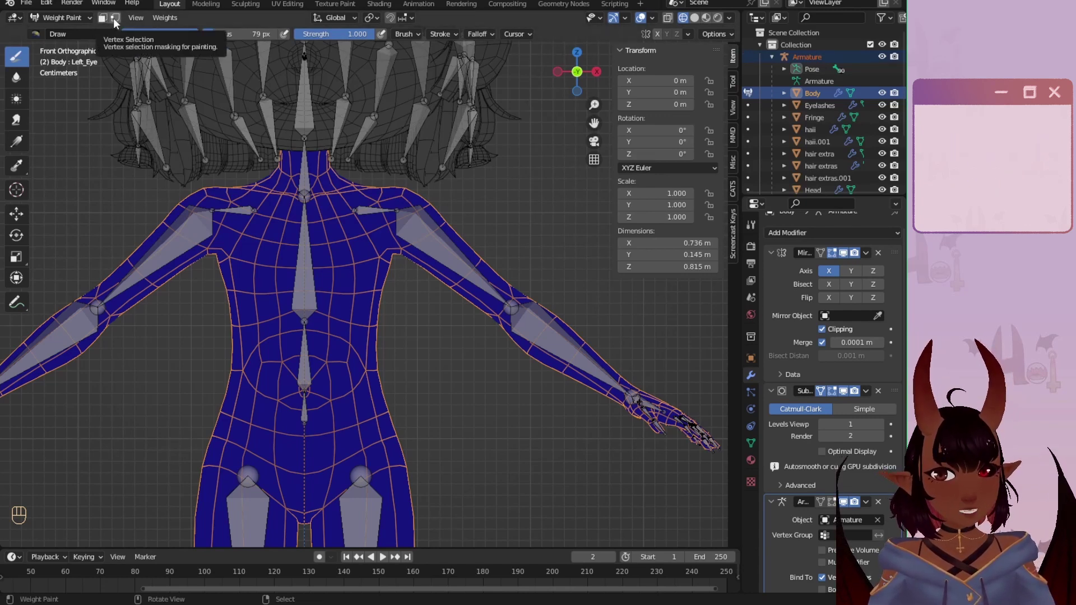
{"action": "left_click", "coordinate": [732, 83]}
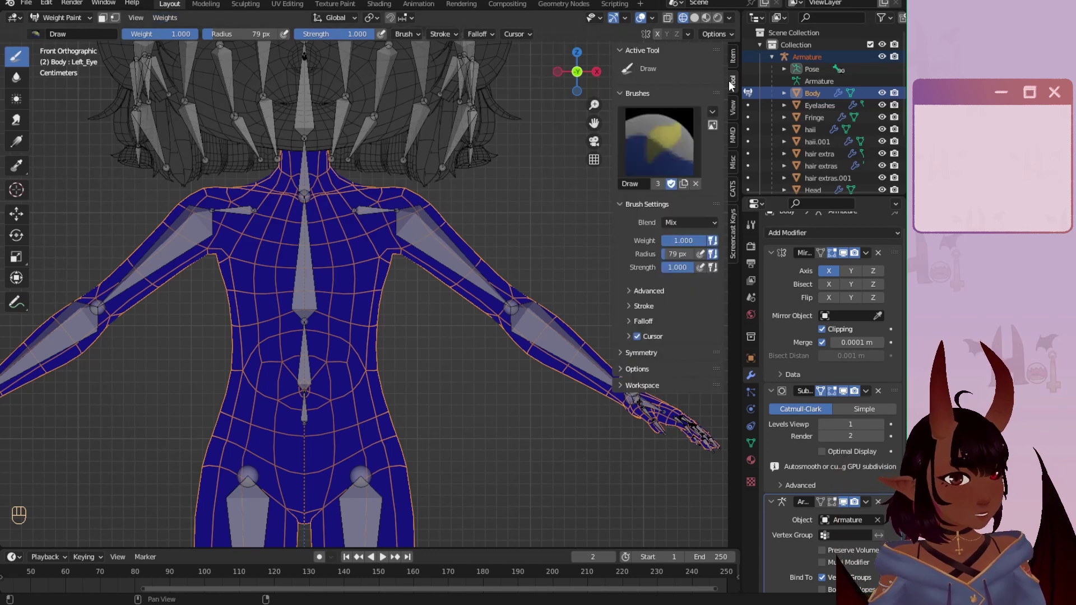
{"action": "left_click", "coordinate": [630, 357]}
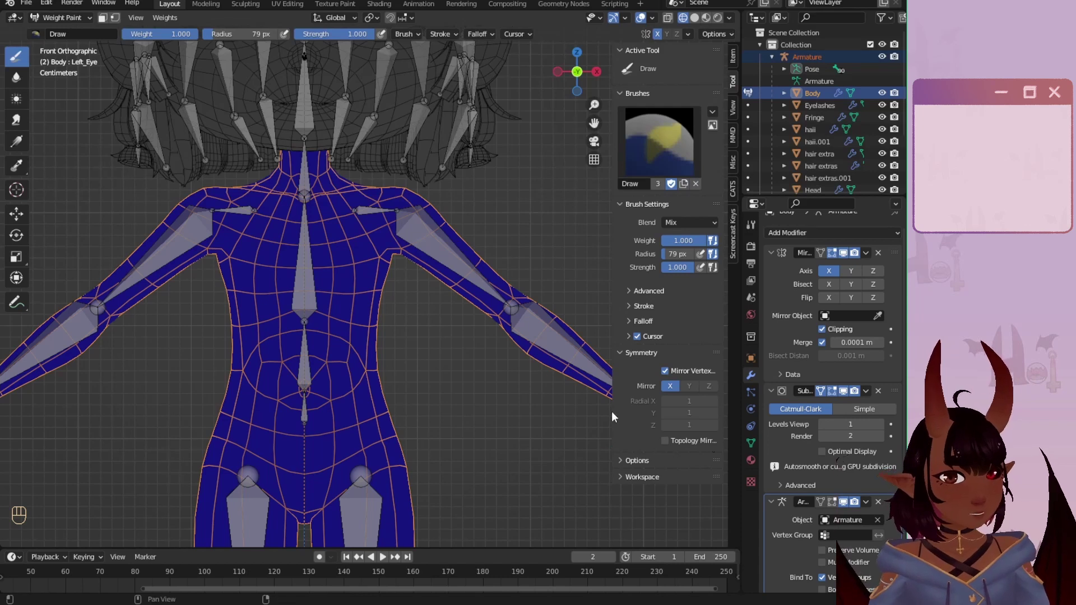
{"action": "left_click", "coordinate": [622, 462]}
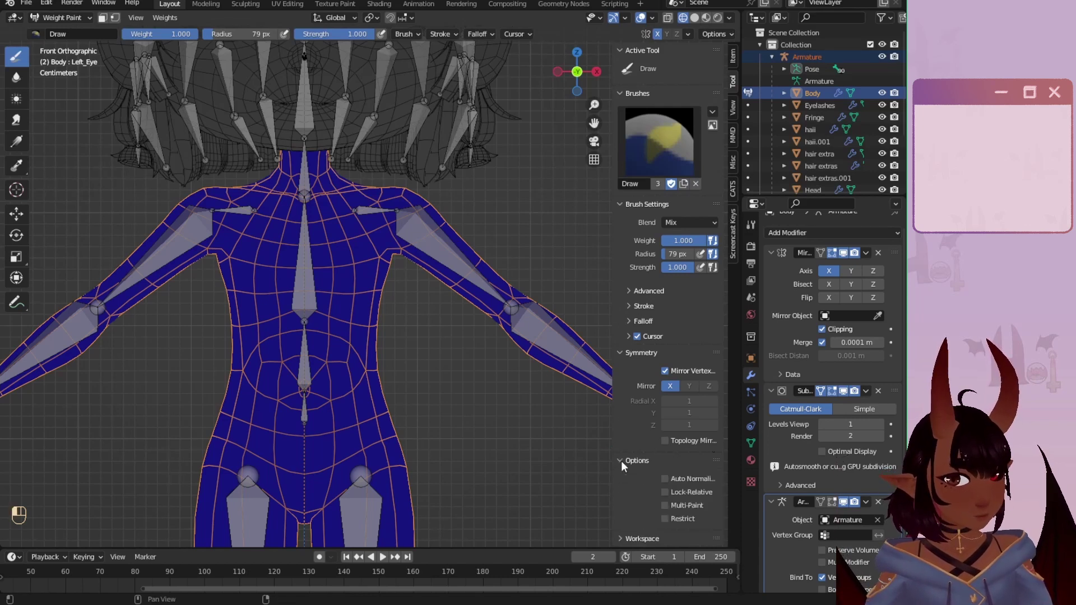
{"action": "left_click", "coordinate": [617, 459]}
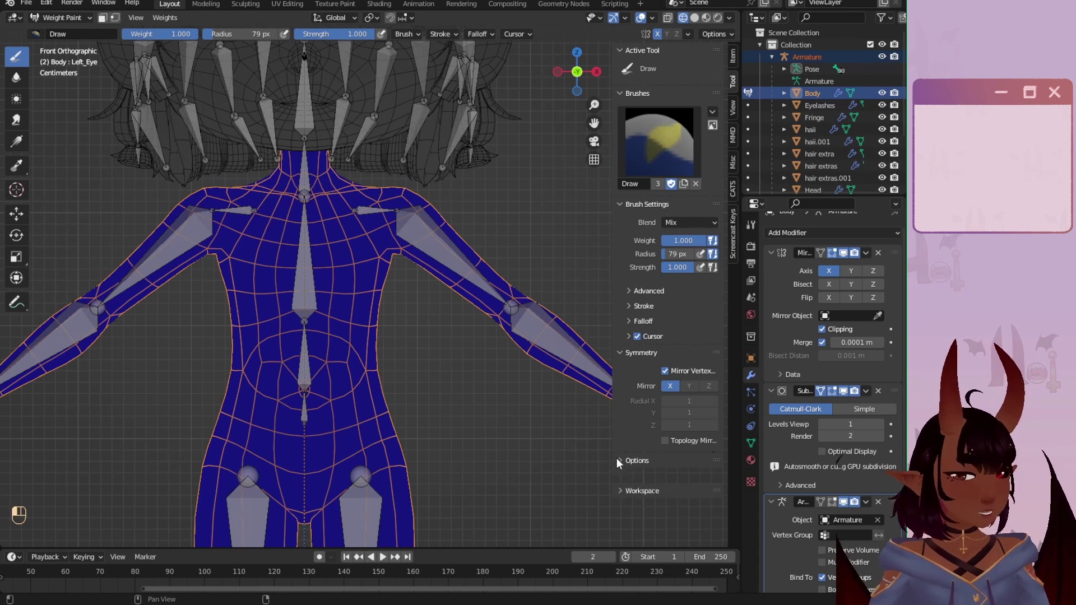
Step: Make the Left_Arm bone active for painting and set the Draw brush's blend mode to Add
{"action": "scroll", "coordinate": [415, 277], "scroll_direction": "up", "scroll_amount": 1}
{"action": "left_click", "coordinate": [460, 242], "text": "ctrl"}
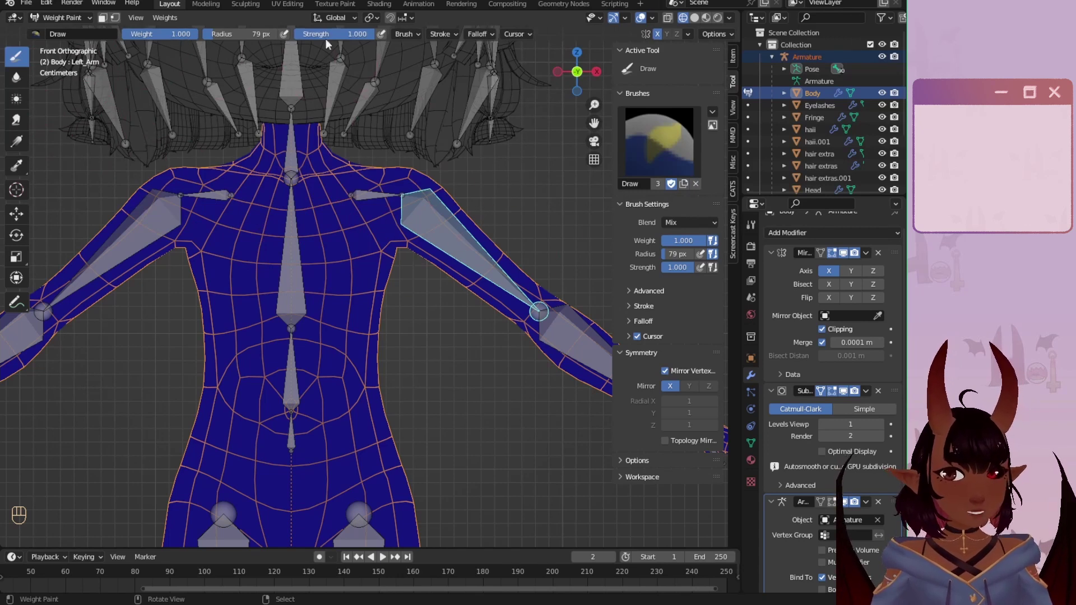
{"action": "left_click", "coordinate": [402, 35]}
{"action": "left_click", "coordinate": [419, 56]}
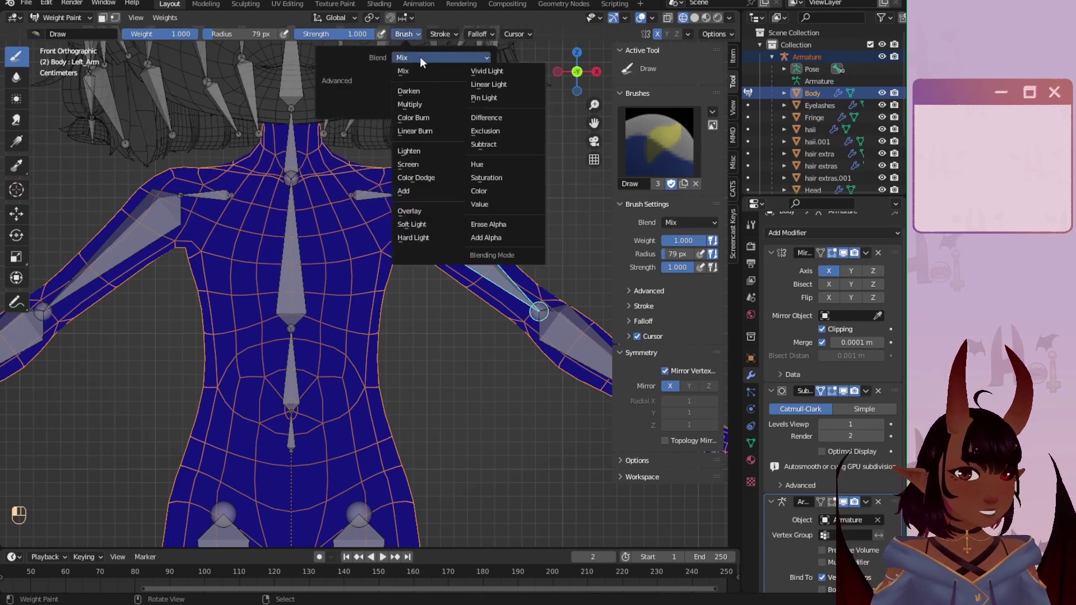
{"action": "left_click", "coordinate": [404, 191]}
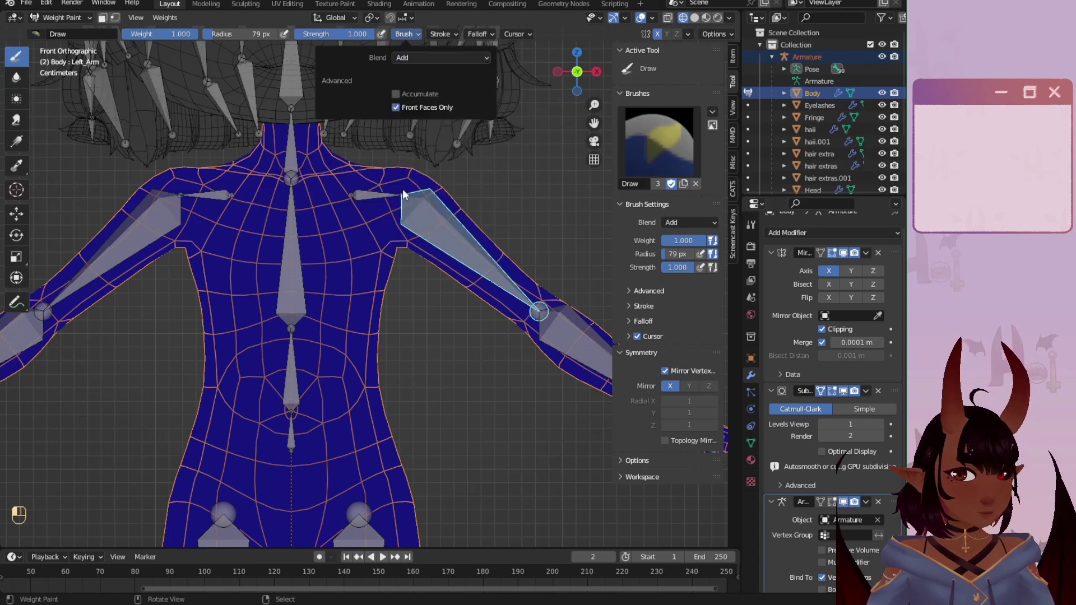
Step: Paint full weight for the Left_Arm bone across the front of the upper arm's middle section
{"action": "scroll", "coordinate": [410, 201], "scroll_direction": "up", "scroll_amount": 1}
{"action": "left_click_drag", "start_coordinate": [418, 209], "coordinate": [275, 249], "text": "shift"}
{"action": "scroll", "coordinate": [288, 250], "scroll_direction": "up", "scroll_amount": 1}
{"action": "left_click_drag", "start_coordinate": [417, 231], "coordinate": [314, 359]}
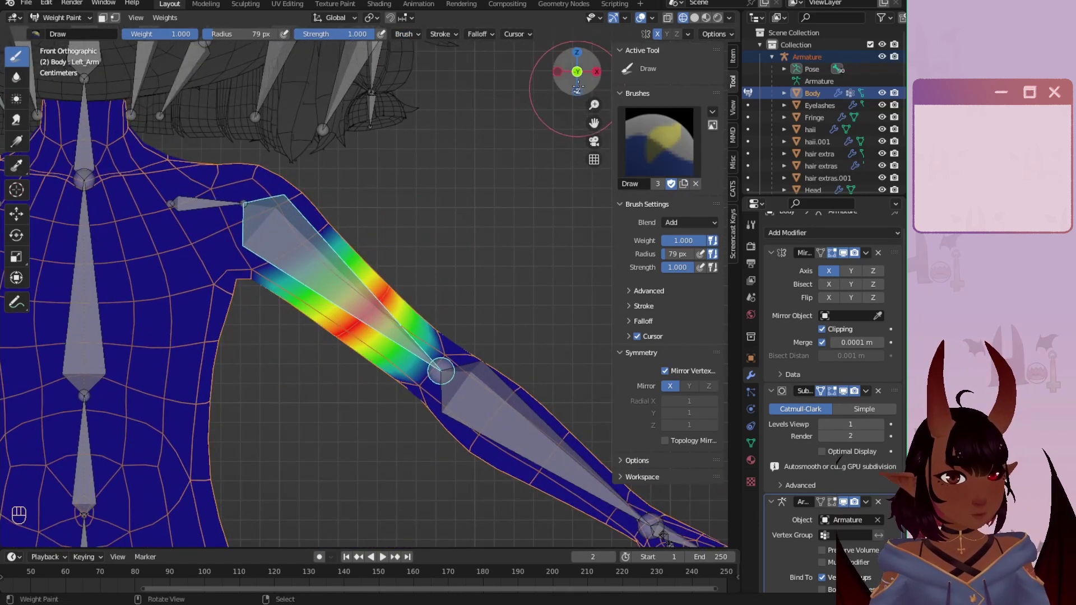
Step: Check the arm from the back, turn off Front Faces Only for the brush, and set its falloff shape to Projected
{"action": "left_click", "coordinate": [578, 71]}
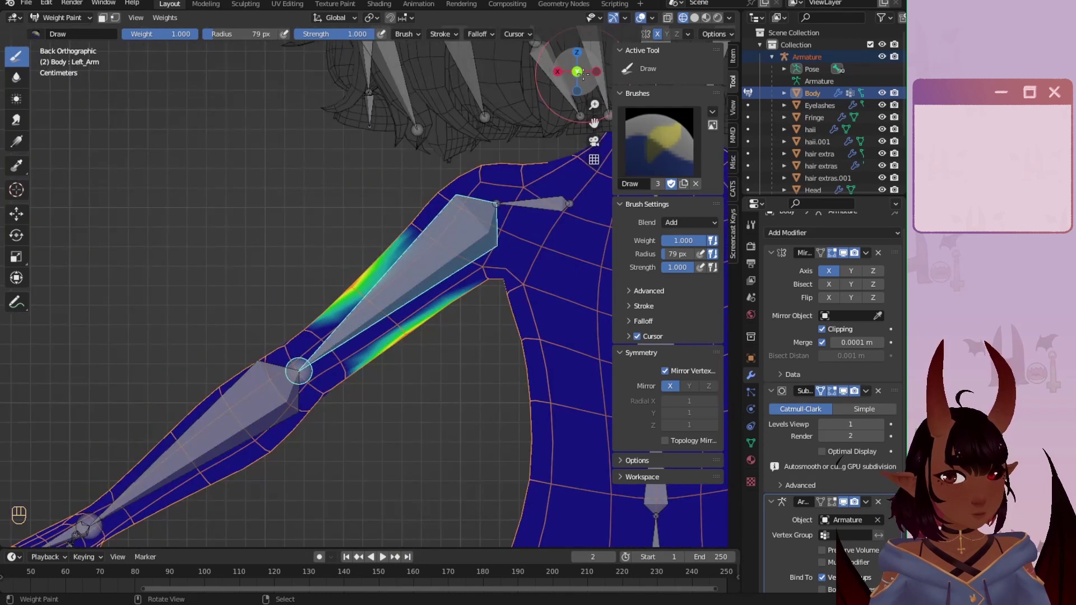
{"action": "left_click", "coordinate": [401, 34]}
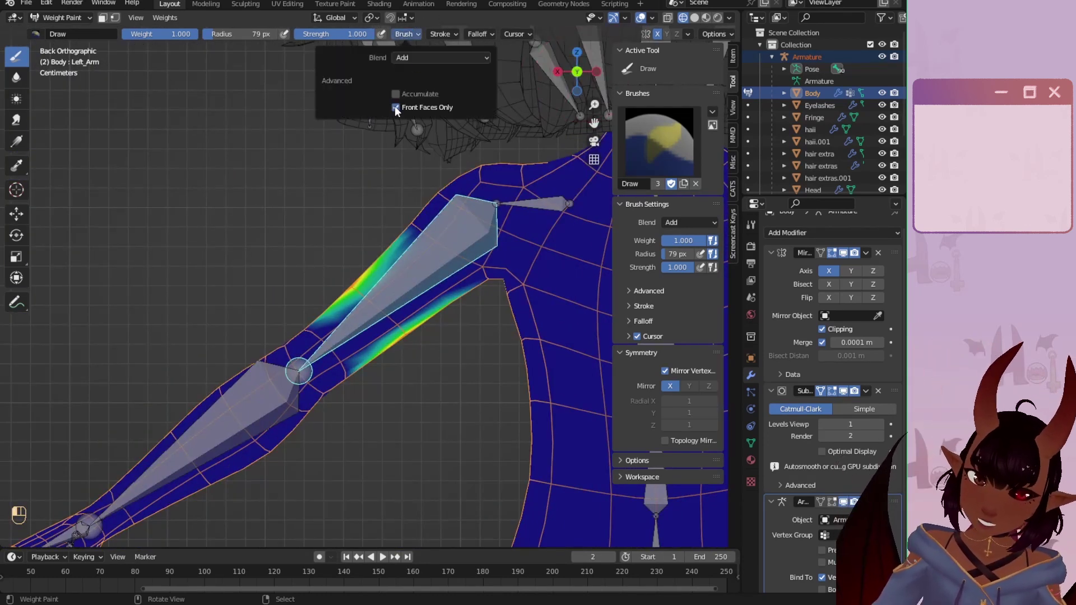
{"action": "left_click", "coordinate": [466, 34]}
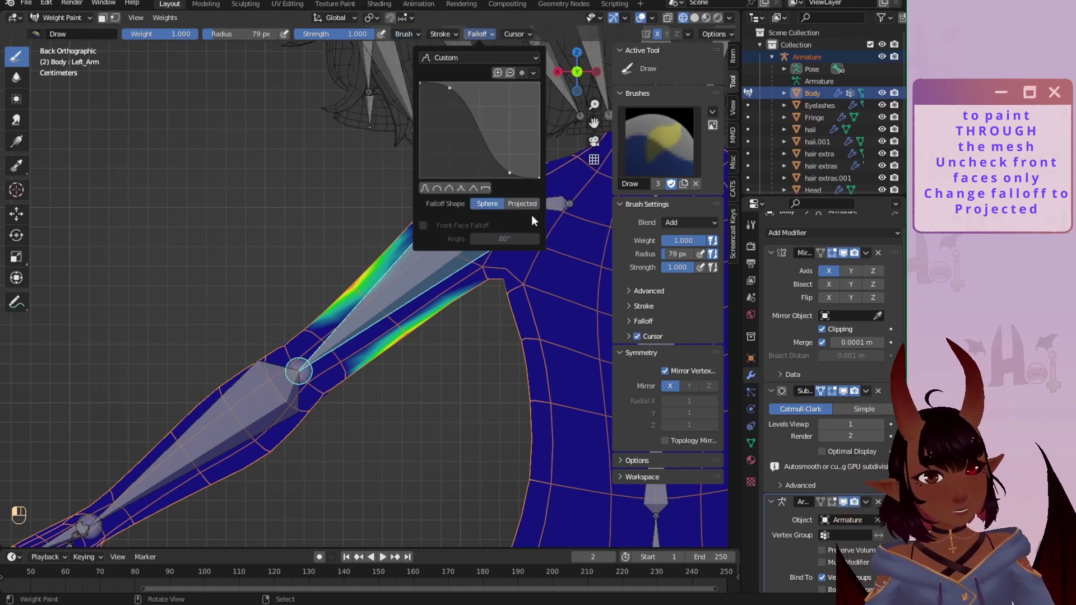
Step: Paint Left_Arm weight through the whole upper arm from shoulder to elbow, reducing the brush radius to 59 px for the ends
{"action": "left_click_drag", "start_coordinate": [301, 240], "coordinate": [415, 348]}
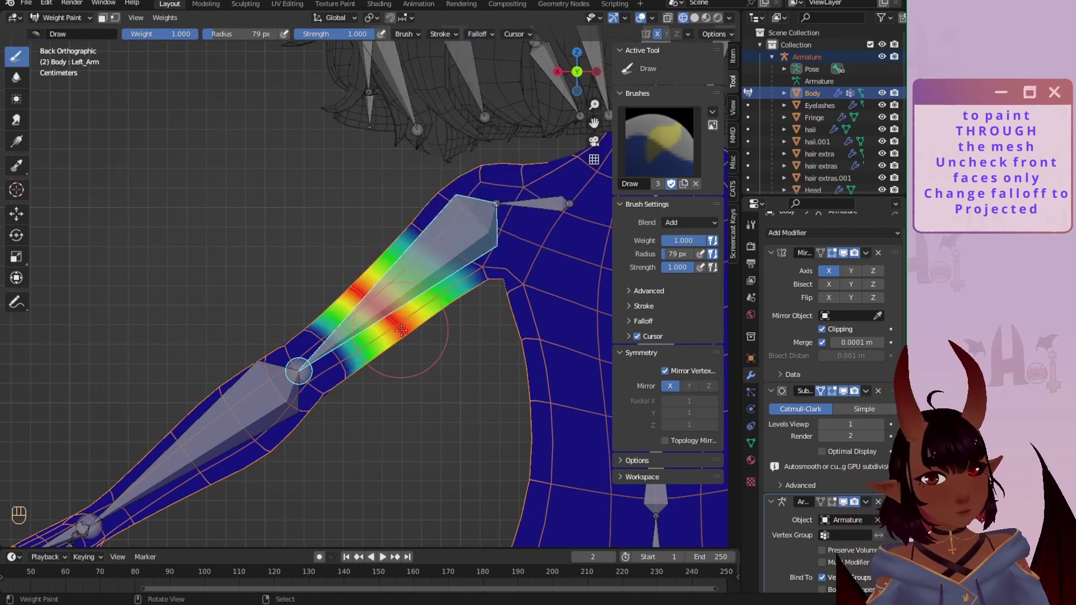
{"action": "mouse_move", "coordinate": [380, 248]}
{"action": "left_mouse_down"}
{"action": "mouse_move", "coordinate": [420, 241]}
{"action": "mouse_move", "coordinate": [493, 283]}
{"action": "mouse_move", "coordinate": [472, 291]}
{"action": "left_mouse_up"}
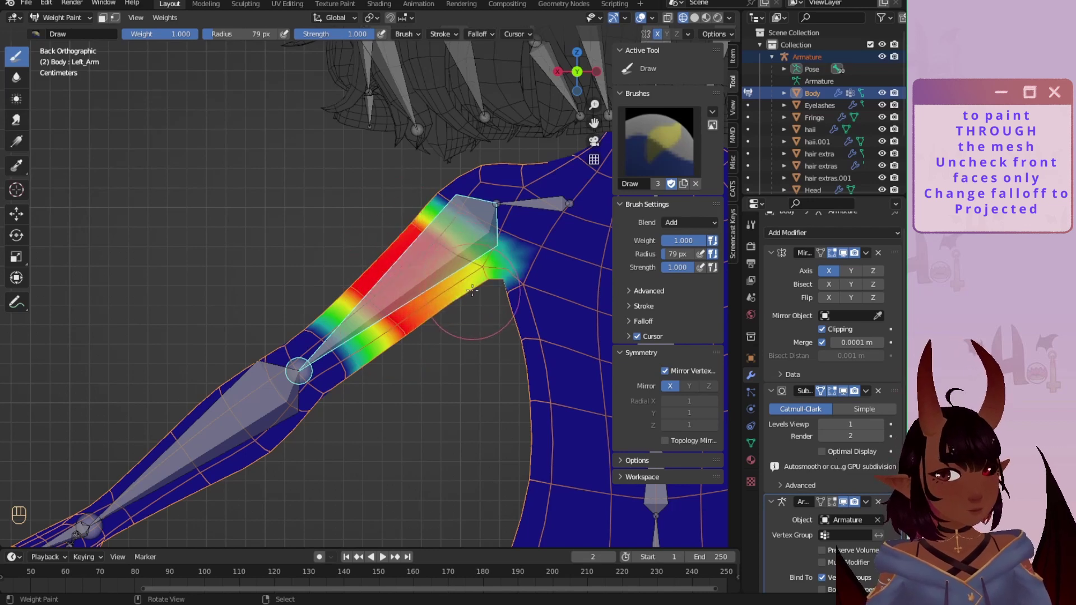
{"action": "key", "text": "f"}
{"action": "left_click", "coordinate": [432, 226]}
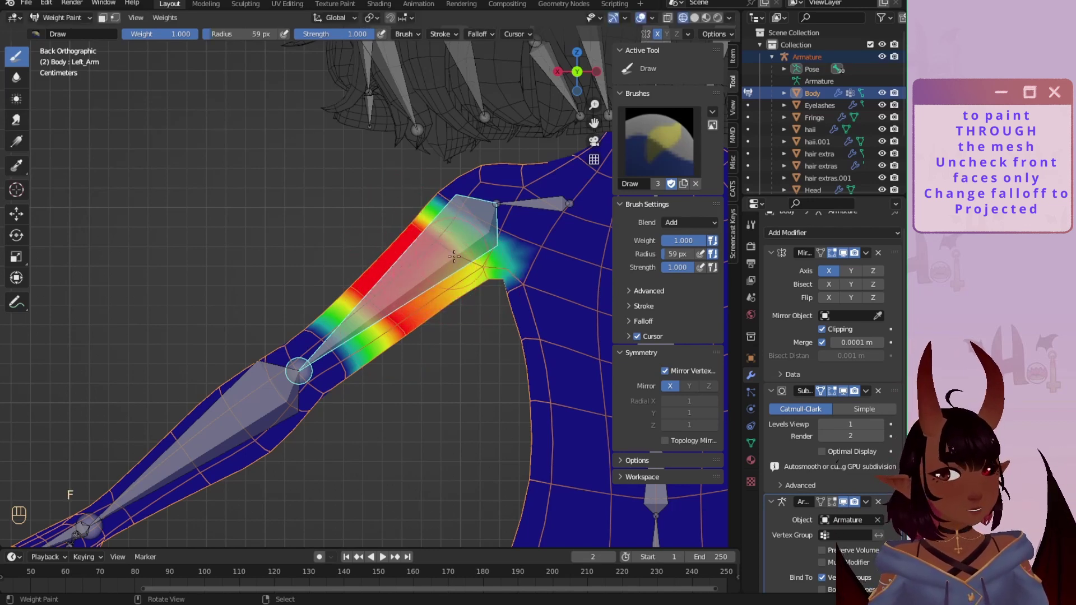
{"action": "left_click_drag", "start_coordinate": [454, 257], "coordinate": [489, 293]}
{"action": "left_click_drag", "start_coordinate": [392, 368], "coordinate": [345, 367]}
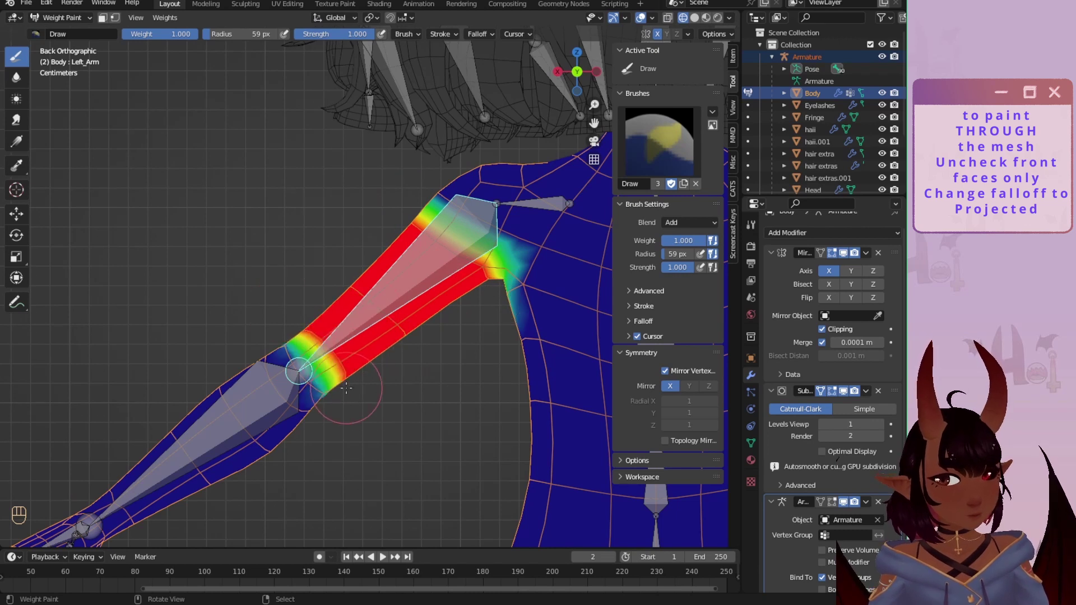
{"action": "scroll", "coordinate": [429, 337], "scroll_direction": "down", "scroll_amount": 1}
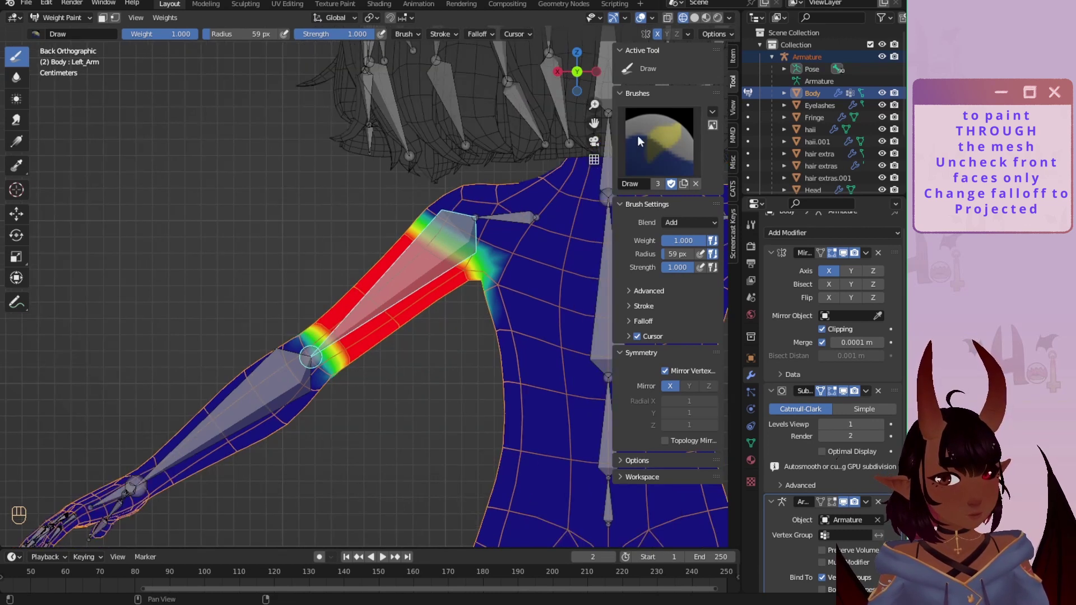
Step: Extend the Left_Arm weight over the front of the elbow in front view
{"action": "left_click", "coordinate": [577, 71]}
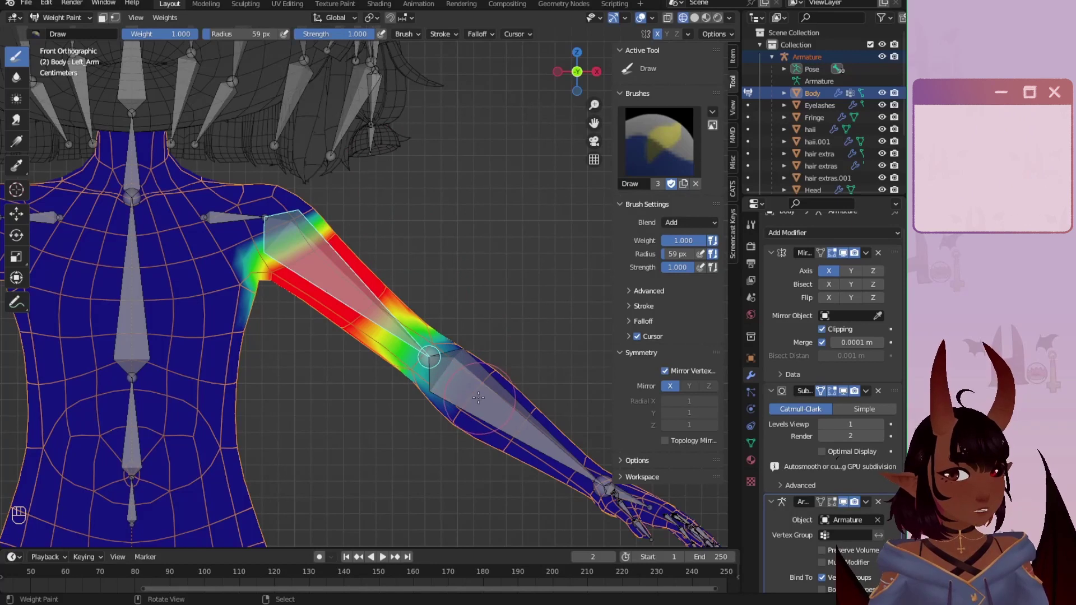
{"action": "left_click_drag", "start_coordinate": [426, 322], "coordinate": [403, 351]}
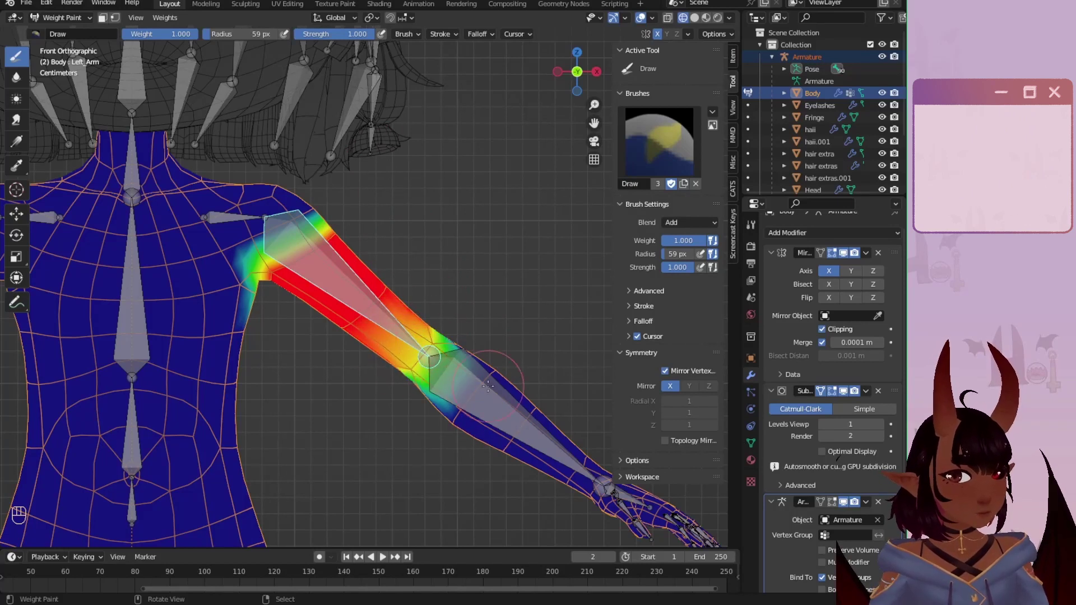
Step: Make the Left_Elbow bone active and paint its full weight along the whole forearm down to the wrist
{"action": "left_click", "coordinate": [499, 364], "text": "ctrl"}
{"action": "mouse_move", "coordinate": [452, 496]}
{"action": "left_mouse_down"}
{"action": "mouse_move", "coordinate": [495, 512]}
{"action": "mouse_move", "coordinate": [557, 486]}
{"action": "left_mouse_up"}
{"action": "middle_click_drag", "start_coordinate": [557, 487], "coordinate": [369, 385], "text": "shift"}
{"action": "scroll", "coordinate": [378, 373], "scroll_direction": "up", "scroll_amount": 1}
{"action": "scroll", "coordinate": [395, 357], "scroll_direction": "up", "scroll_amount": 2}
{"action": "mouse_move", "coordinate": [439, 360]}
{"action": "left_mouse_down"}
{"action": "mouse_move", "coordinate": [439, 384]}
{"action": "mouse_move", "coordinate": [476, 372]}
{"action": "mouse_move", "coordinate": [471, 399]}
{"action": "left_mouse_up"}
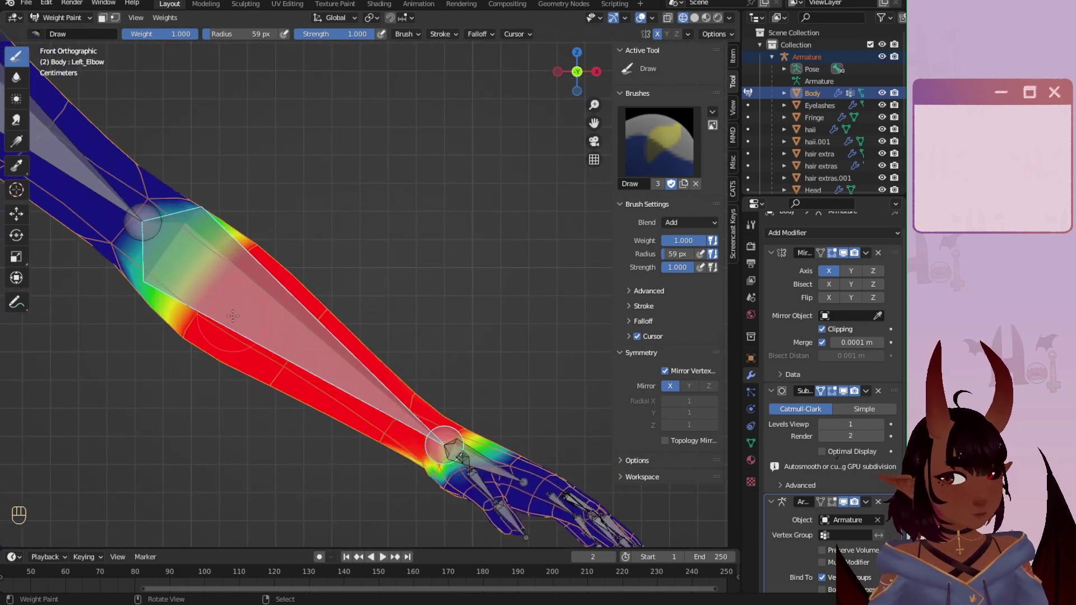
Step: Check the mirrored arm weights by making the right forearm bone, Right_Arm and Left_Arm active in turn
{"action": "scroll", "coordinate": [225, 322], "scroll_direction": "down", "scroll_amount": 5}
{"action": "middle_click_drag", "start_coordinate": [236, 322], "coordinate": [494, 327], "text": "shift"}
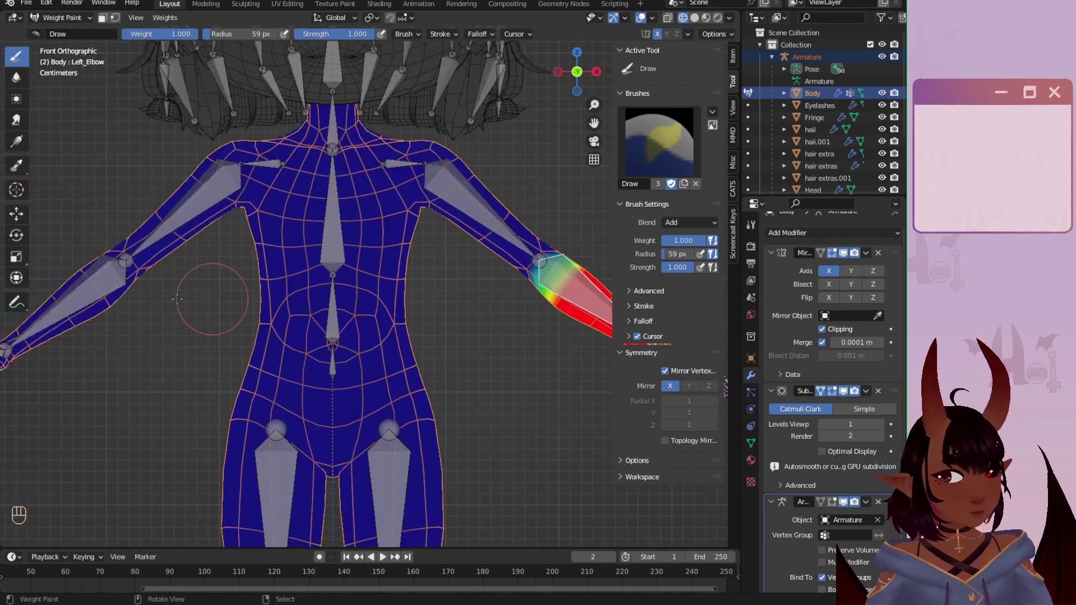
{"action": "left_click", "coordinate": [103, 288], "text": "ctrl"}
{"action": "left_click", "coordinate": [199, 194], "text": "ctrl"}
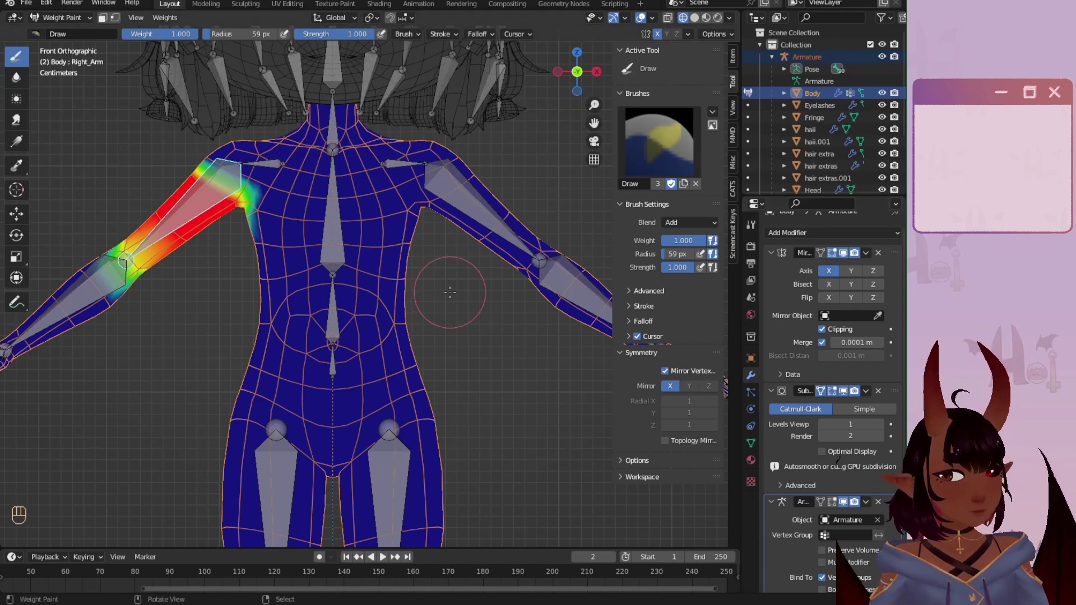
{"action": "left_click", "coordinate": [458, 192], "text": "ctrl"}
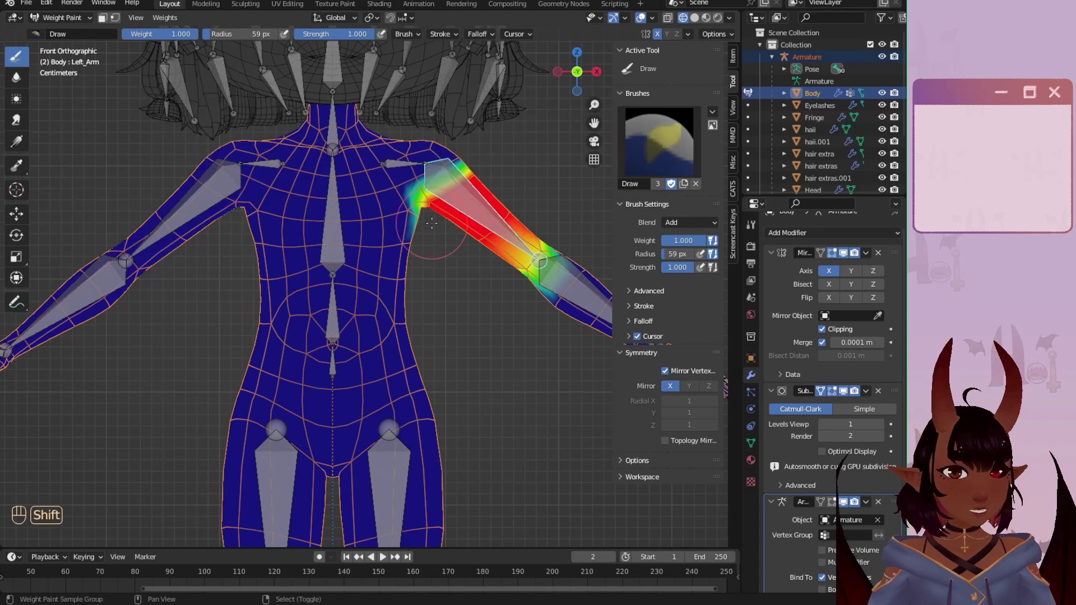
Step: Examine how the Left_Arm and Left_Elbow weights overlap around the elbow
{"action": "middle_click_drag", "start_coordinate": [448, 210], "coordinate": [336, 364], "text": "shift"}
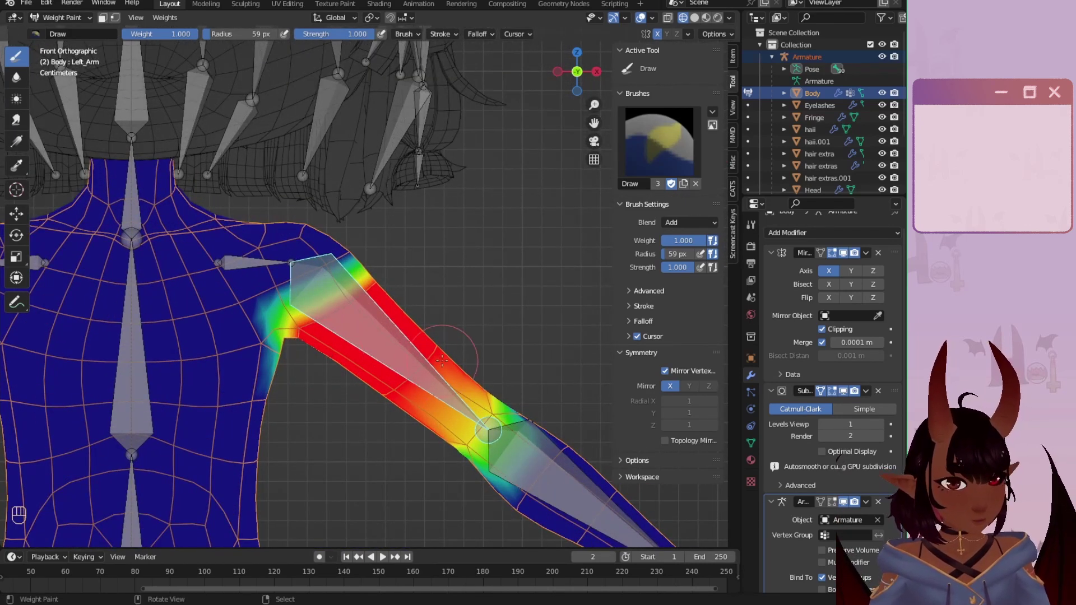
{"action": "scroll", "coordinate": [365, 366], "scroll_direction": "down", "scroll_amount": 2}
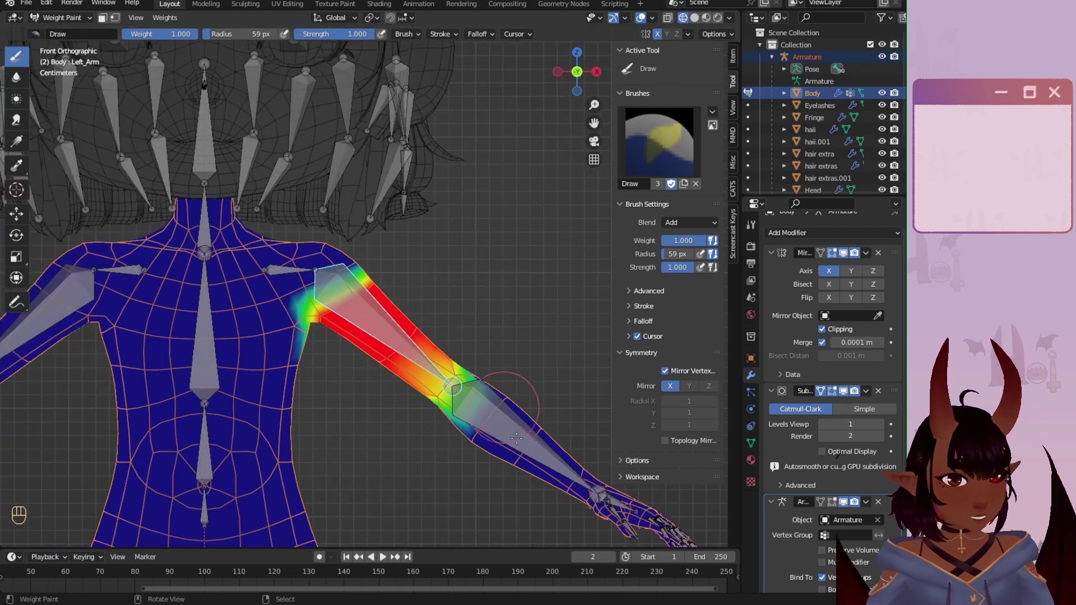
{"action": "middle_click_drag", "start_coordinate": [516, 438], "coordinate": [389, 347], "text": "shift"}
{"action": "scroll", "coordinate": [388, 346], "scroll_direction": "up", "scroll_amount": 1}
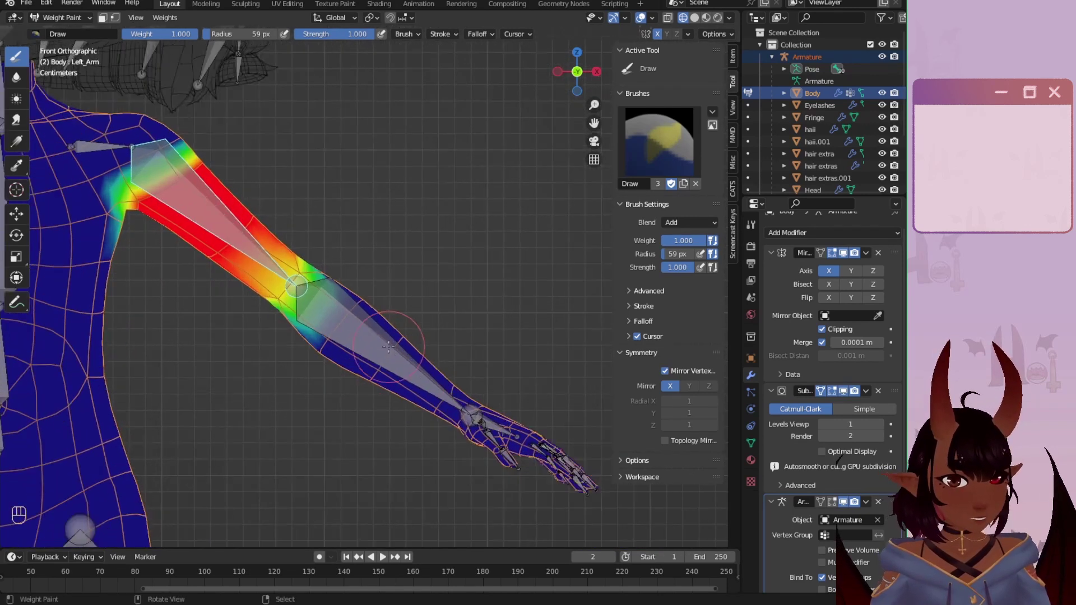
{"action": "left_click", "coordinate": [338, 325], "text": "ctrl"}
{"action": "scroll", "coordinate": [470, 361], "scroll_direction": "down", "scroll_amount": 4}
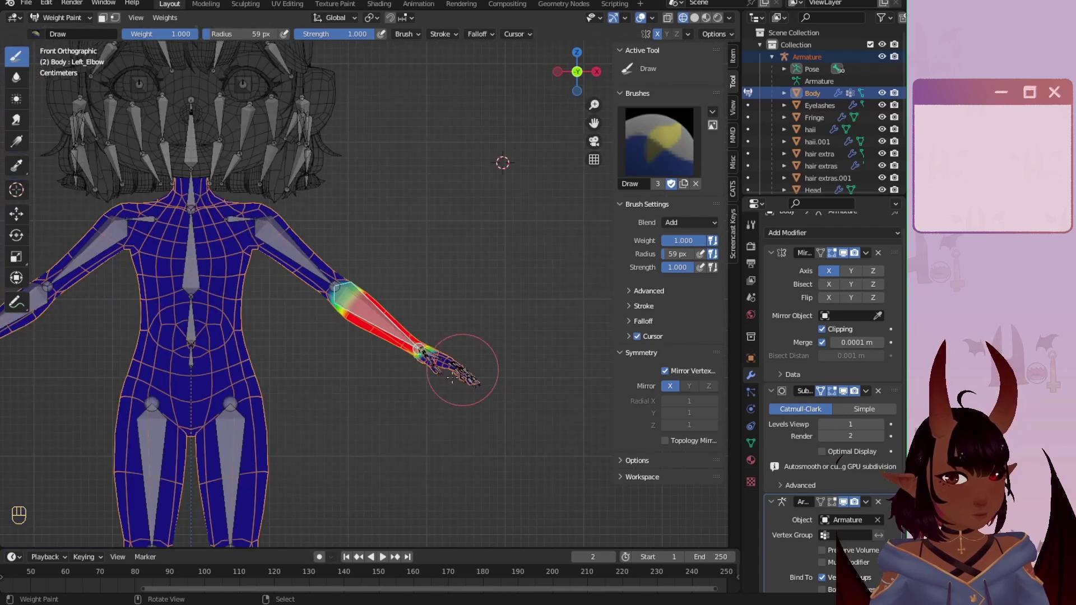
{"action": "scroll", "coordinate": [359, 336], "scroll_direction": "up", "scroll_amount": 1}
{"action": "middle_click_drag", "start_coordinate": [251, 292], "coordinate": [424, 340], "text": "shift"}
{"action": "scroll", "coordinate": [393, 314], "scroll_direction": "up", "scroll_amount": 2}
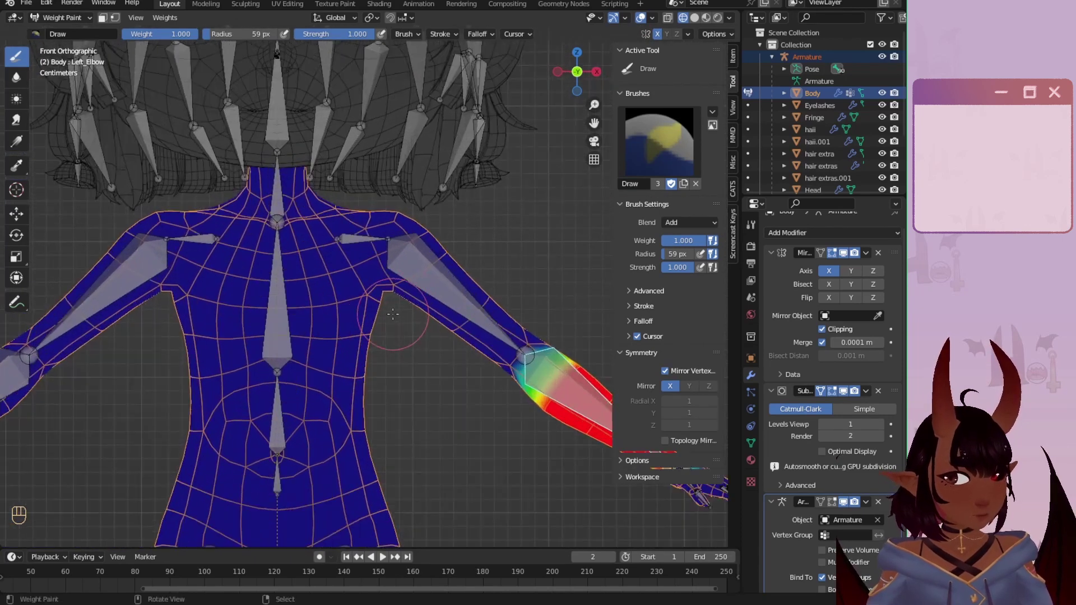
Step: Make the Left_Shoulder bone active and paint its weight across the upper edge of the shoulder
{"action": "left_click", "coordinate": [412, 251], "text": "ctrl"}
{"action": "left_click", "coordinate": [361, 240], "text": "ctrl"}
{"action": "scroll", "coordinate": [370, 263], "scroll_direction": "up", "scroll_amount": 3}
{"action": "middle_click_drag", "start_coordinate": [353, 157], "coordinate": [356, 209], "text": "shift"}
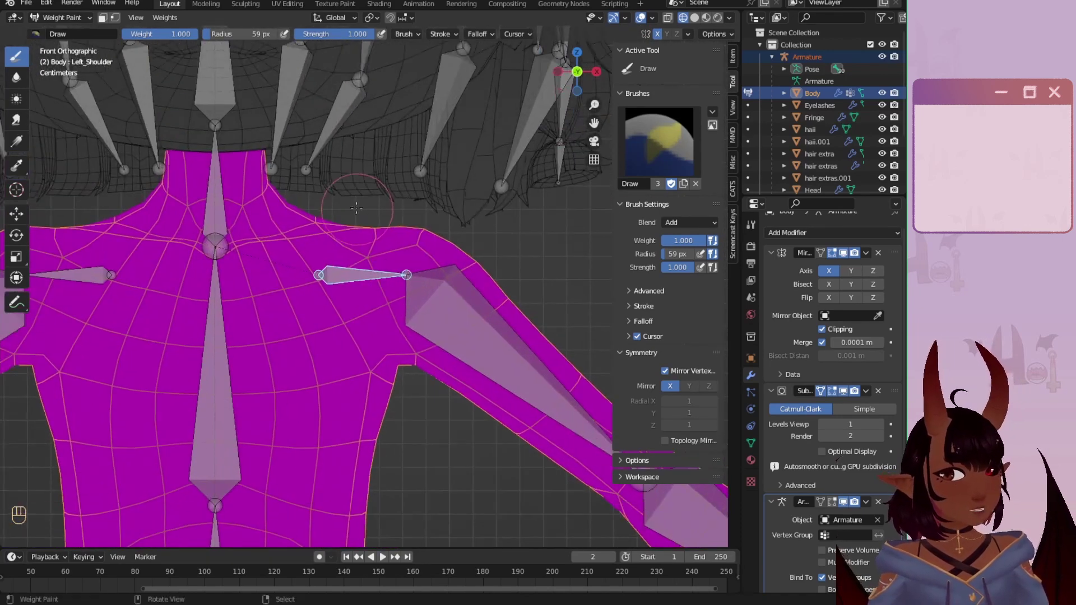
{"action": "mouse_move", "coordinate": [357, 209]}
{"action": "left_mouse_down"}
{"action": "mouse_move", "coordinate": [337, 241]}
{"action": "mouse_move", "coordinate": [342, 252]}
{"action": "mouse_move", "coordinate": [437, 236]}
{"action": "mouse_move", "coordinate": [294, 293]}
{"action": "mouse_move", "coordinate": [291, 224]}
{"action": "mouse_move", "coordinate": [430, 236]}
{"action": "left_mouse_up"}
Step: Make the Neck bone active and paint its weight over the visible part of the neck
{"action": "left_click", "coordinate": [217, 200], "text": "ctrl"}
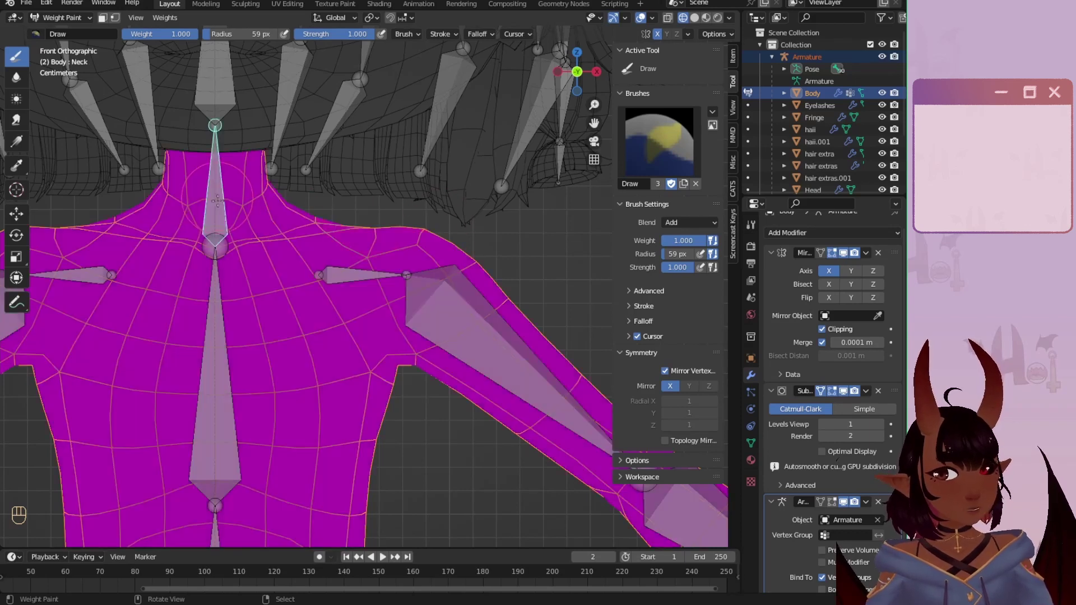
{"action": "left_click_drag", "start_coordinate": [153, 179], "coordinate": [114, 182]}
{"action": "left_click_drag", "start_coordinate": [233, 159], "coordinate": [194, 118]}
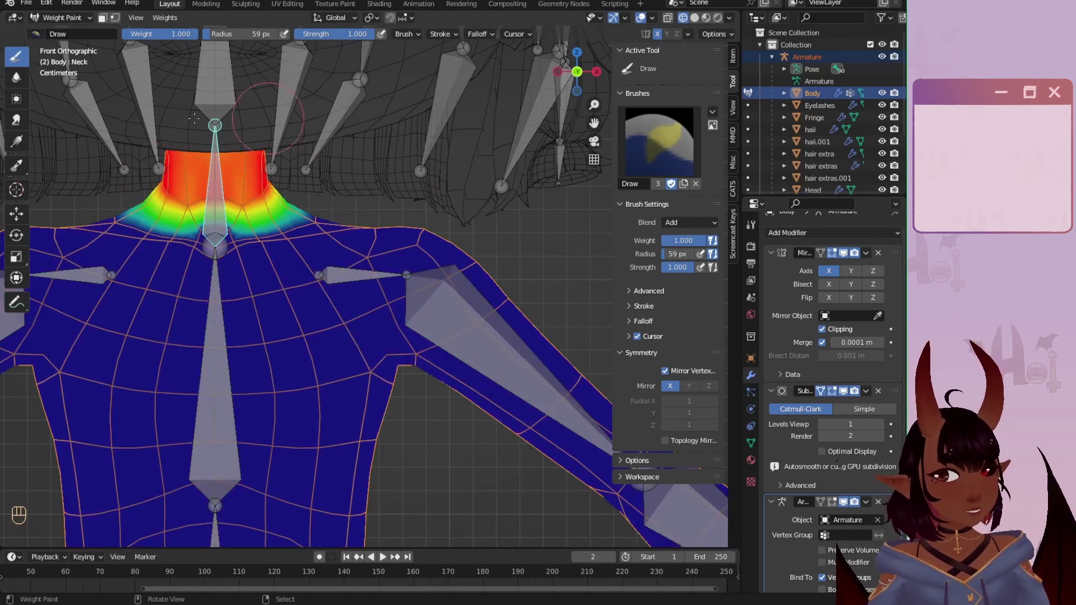
Step: Hide the Head object and fill the uncovered upper neck with full Neck weight
{"action": "scroll", "coordinate": [124, 131], "scroll_direction": "down", "scroll_amount": 4}
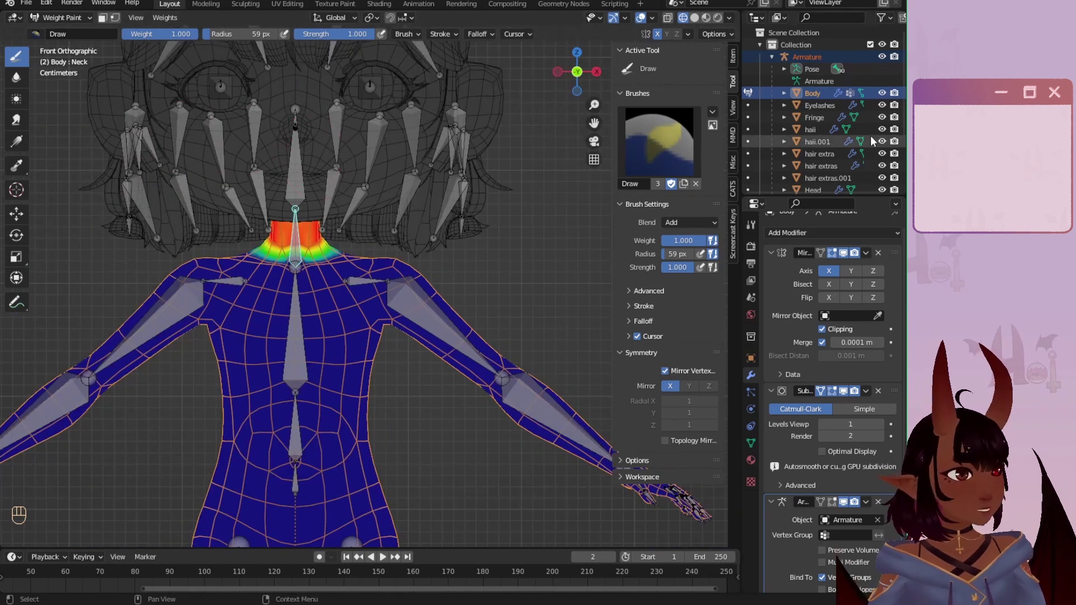
{"action": "left_click", "coordinate": [882, 190]}
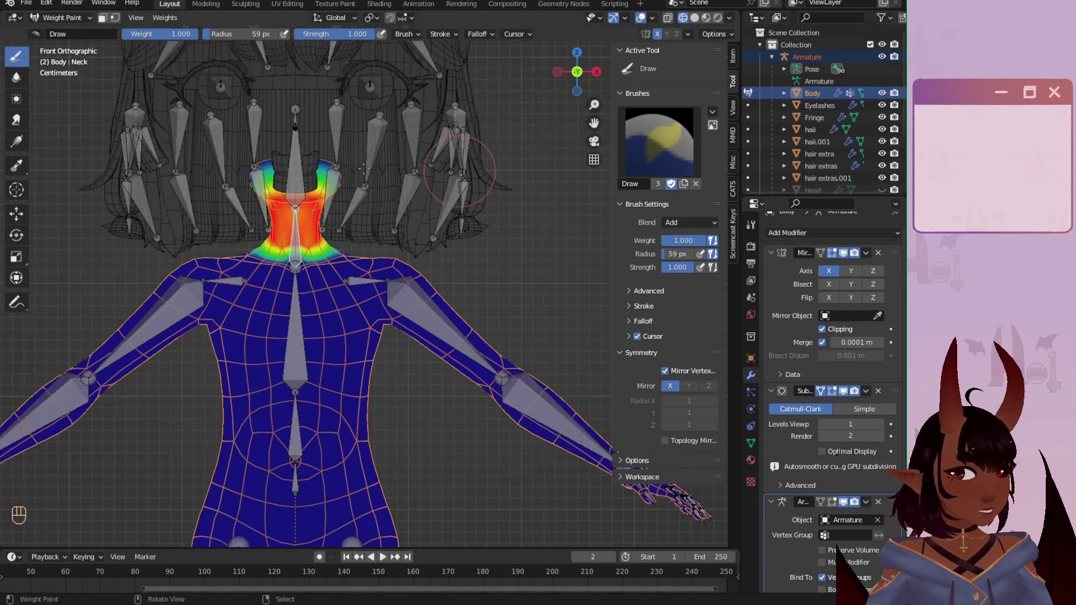
{"action": "scroll", "coordinate": [360, 167], "scroll_direction": "up", "scroll_amount": 2}
{"action": "mouse_move", "coordinate": [337, 151]}
{"action": "left_mouse_down"}
{"action": "mouse_move", "coordinate": [303, 129]}
{"action": "mouse_move", "coordinate": [235, 117]}
{"action": "mouse_move", "coordinate": [133, 133]}
{"action": "left_mouse_up"}
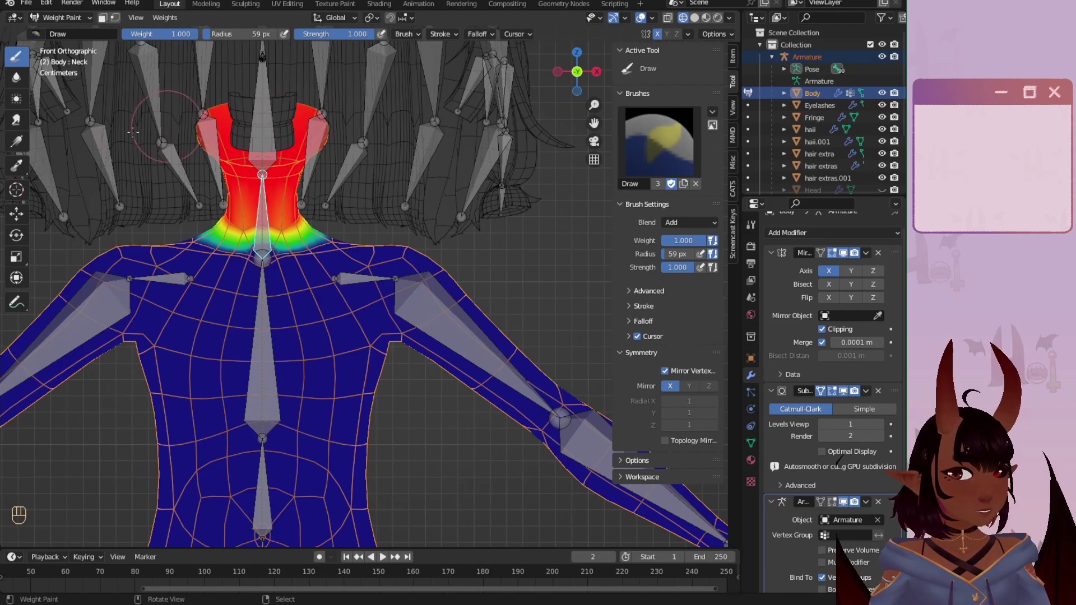
{"action": "left_click_drag", "start_coordinate": [217, 194], "coordinate": [250, 208]}
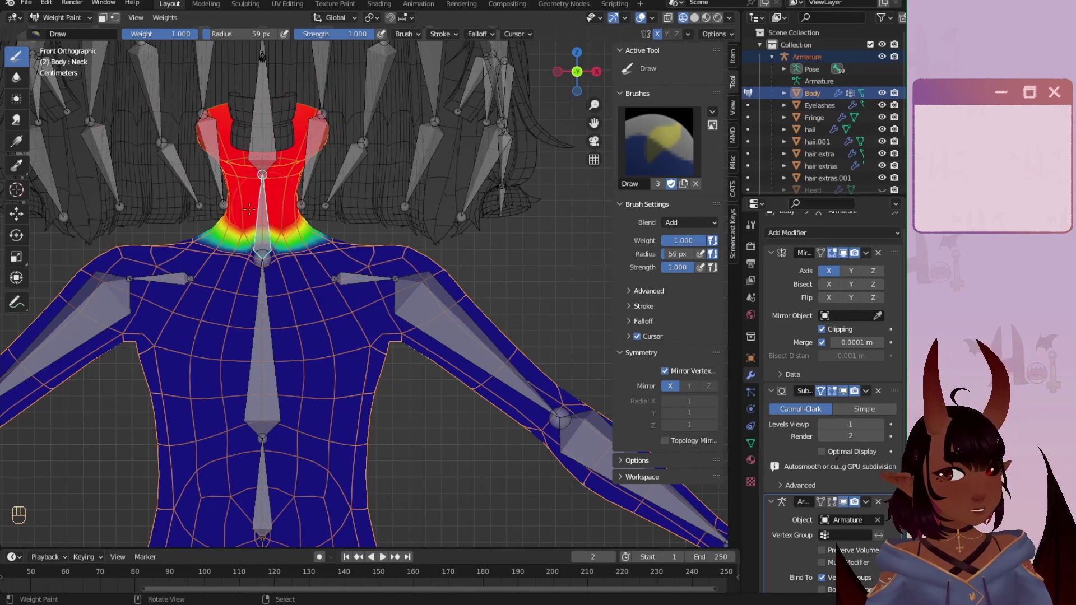
Step: Make the Chest bone active, paint weight at the neck's base, and briefly toggle the Mirror modifier's viewport display to inspect the original half
{"action": "right_click", "coordinate": [261, 301]}
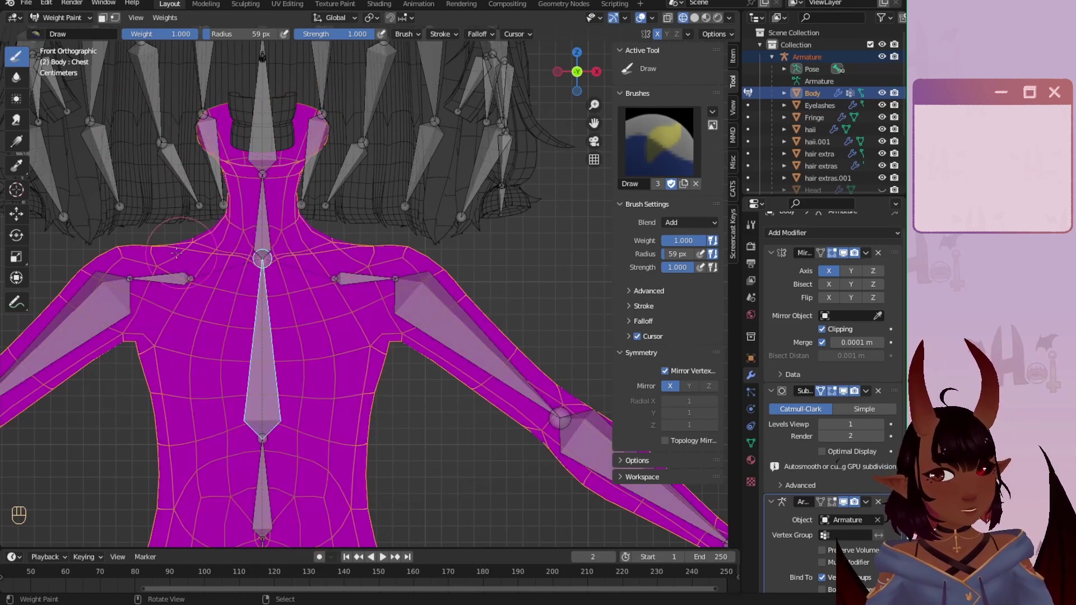
{"action": "left_click_drag", "start_coordinate": [233, 271], "coordinate": [274, 269]}
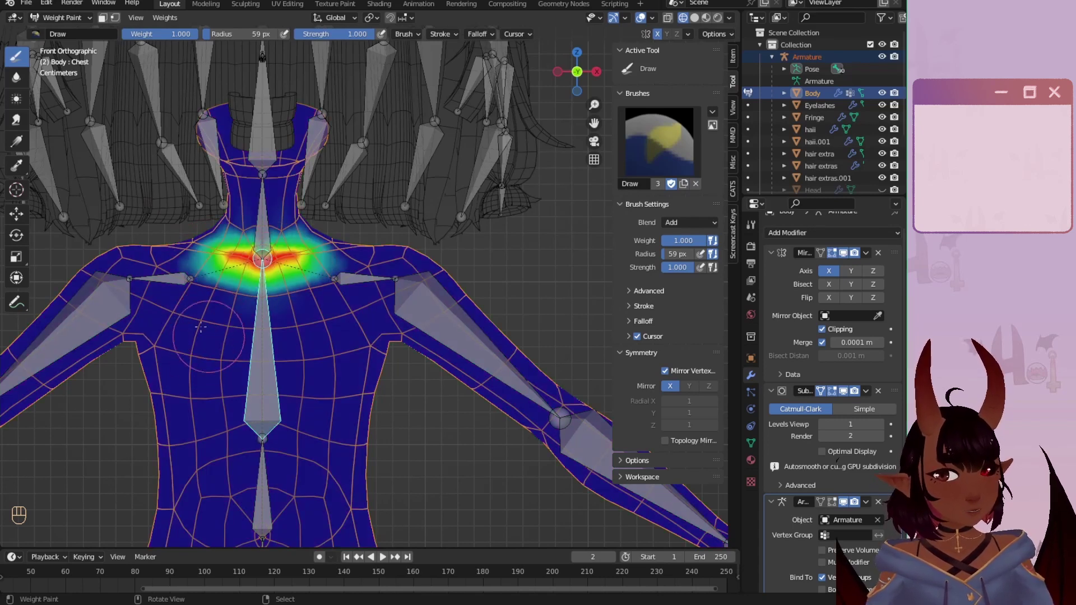
{"action": "left_click", "coordinate": [845, 254]}
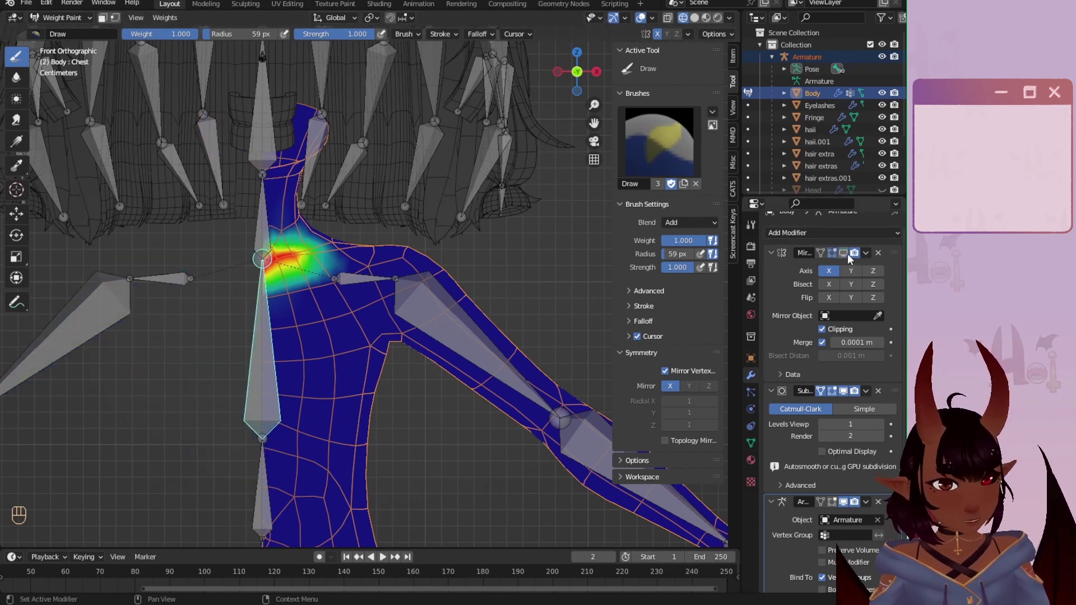
{"action": "left_click", "coordinate": [845, 254]}
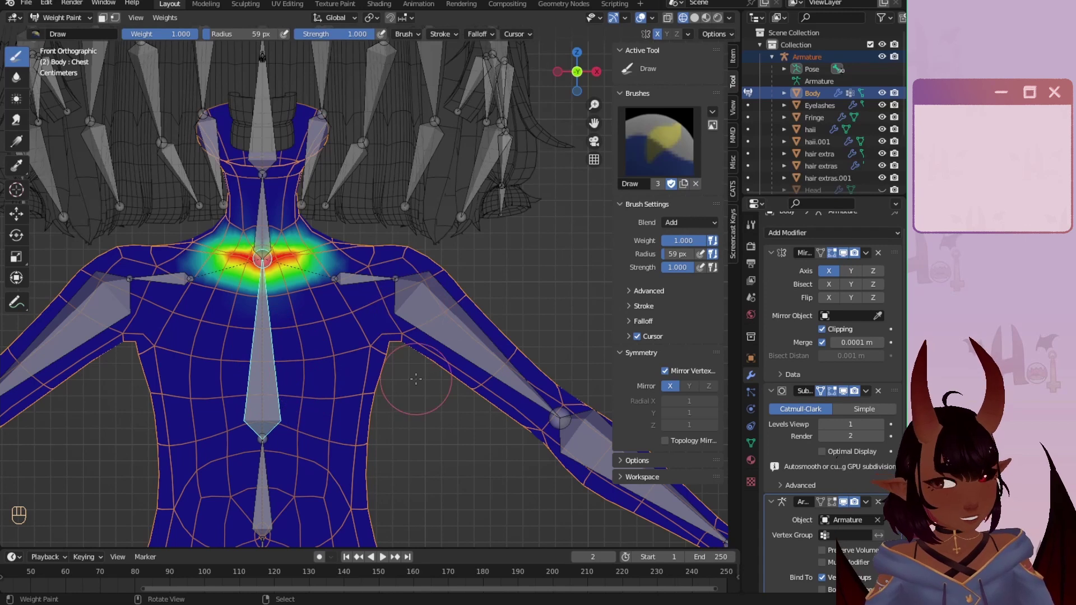
Step: Paint Chest weight down through the upper torso
{"action": "middle_click_drag", "start_coordinate": [342, 342], "coordinate": [417, 420], "text": "shift"}
{"action": "mouse_move", "coordinate": [390, 382]}
{"action": "left_mouse_down"}
{"action": "mouse_move", "coordinate": [395, 342]}
{"action": "mouse_move", "coordinate": [387, 415]}
{"action": "mouse_move", "coordinate": [357, 500]}
{"action": "left_mouse_up"}
Step: Make the Spine bone active and paint its weight across the waist
{"action": "middle_click_drag", "start_coordinate": [357, 501], "coordinate": [251, 153], "text": "shift"}
{"action": "right_click", "coordinate": [233, 218]}
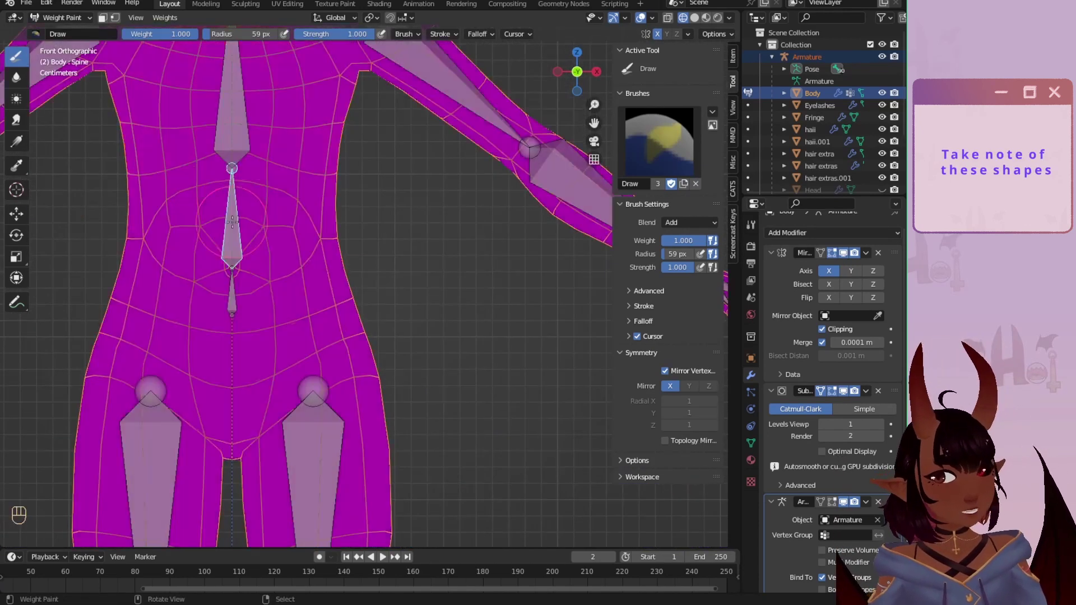
{"action": "middle_click_drag", "start_coordinate": [232, 219], "coordinate": [339, 247], "text": "shift"}
{"action": "mouse_move", "coordinate": [339, 252]}
{"action": "left_mouse_down"}
{"action": "mouse_move", "coordinate": [295, 221]}
{"action": "mouse_move", "coordinate": [292, 269]}
{"action": "mouse_move", "coordinate": [345, 332]}
{"action": "left_mouse_up"}
Step: Make the small bone below Spine active and paint its weight across the hips and crotch, reducing the brush radius to 44 px
{"action": "right_click", "coordinate": [339, 325]}
{"action": "mouse_move", "coordinate": [415, 297]}
{"action": "left_mouse_down"}
{"action": "mouse_move", "coordinate": [345, 319]}
{"action": "mouse_move", "coordinate": [347, 409]}
{"action": "left_mouse_up"}
{"action": "scroll", "coordinate": [359, 421], "scroll_direction": "up", "scroll_amount": 5}
{"action": "middle_click_drag", "start_coordinate": [358, 460], "coordinate": [308, 300], "text": "shift"}
{"action": "key", "text": "f"}
{"action": "left_click", "coordinate": [301, 301]}
{"action": "left_click_drag", "start_coordinate": [280, 325], "coordinate": [449, 177]}
Step: Make the Left_Leg bone active and paint its weight through the thigh from the hip crease to the knee
{"action": "scroll", "coordinate": [449, 177], "scroll_direction": "down", "scroll_amount": 5}
{"action": "right_click", "coordinate": [413, 342]}
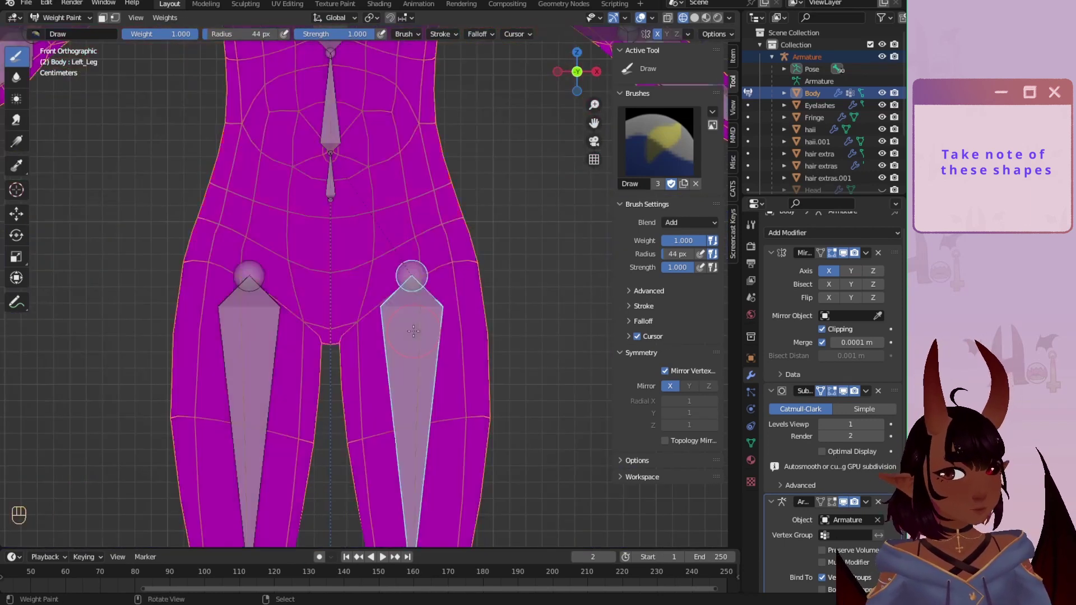
{"action": "scroll", "coordinate": [414, 358], "scroll_direction": "down", "scroll_amount": 1}
{"action": "middle_click_drag", "start_coordinate": [413, 370], "coordinate": [409, 239], "text": "shift"}
{"action": "mouse_move", "coordinate": [432, 252]}
{"action": "left_mouse_down"}
{"action": "mouse_move", "coordinate": [359, 274]}
{"action": "mouse_move", "coordinate": [415, 168]}
{"action": "left_mouse_up"}
{"action": "middle_click_drag", "start_coordinate": [415, 275], "coordinate": [380, 197], "text": "shift"}
{"action": "mouse_move", "coordinate": [369, 235]}
{"action": "left_mouse_down"}
{"action": "mouse_move", "coordinate": [379, 315]}
{"action": "mouse_move", "coordinate": [322, 185]}
{"action": "left_mouse_up"}
{"action": "scroll", "coordinate": [381, 308], "scroll_direction": "down", "scroll_amount": 1}
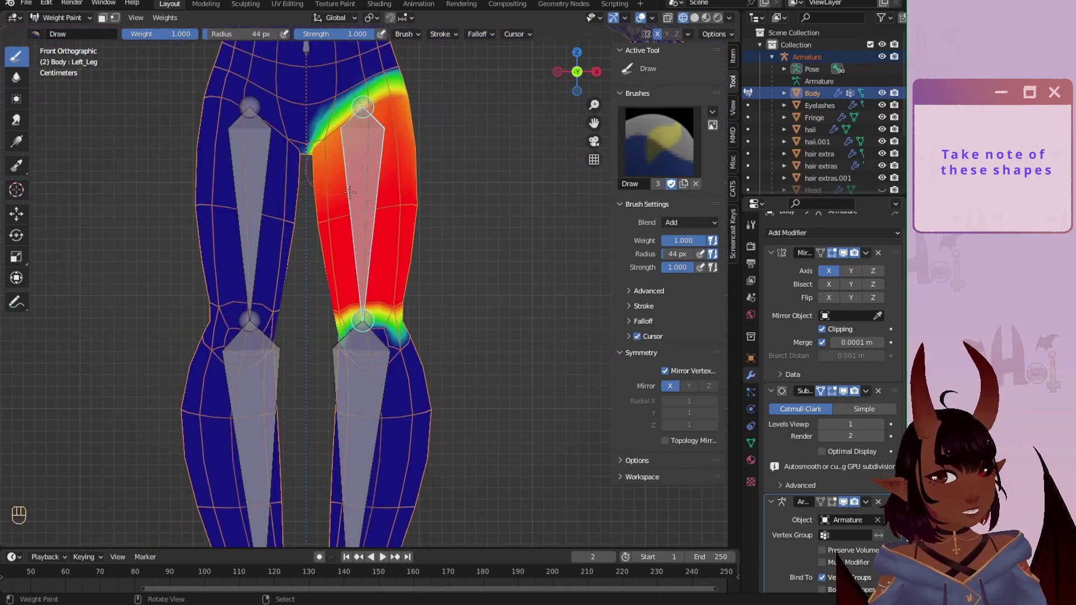
Step: Make the left lower-leg bone active and paint its weight from the knee down to the ankle
{"action": "scroll", "coordinate": [359, 292], "scroll_direction": "down", "scroll_amount": 2}
{"action": "middle_click_drag", "start_coordinate": [365, 337], "coordinate": [344, 256], "text": "shift"}
{"action": "right_click", "coordinate": [343, 269]}
{"action": "mouse_move", "coordinate": [358, 247]}
{"action": "left_mouse_down"}
{"action": "mouse_move", "coordinate": [392, 235]}
{"action": "mouse_move", "coordinate": [372, 331]}
{"action": "left_mouse_up"}
{"action": "scroll", "coordinate": [372, 355], "scroll_direction": "up", "scroll_amount": 3}
{"action": "middle_click_drag", "start_coordinate": [372, 355], "coordinate": [410, 248], "text": "shift"}
{"action": "left_click_drag", "start_coordinate": [406, 331], "coordinate": [373, 406]}
Step: Make the Left_Ankle bone active and paint its weight over the foot in right side view, enlarging the brush radius to 78 px
{"action": "mouse_move", "coordinate": [372, 336]}
{"action": "middle_mouse_down"}
{"action": "mouse_move", "coordinate": [350, 403]}
{"action": "mouse_move", "coordinate": [360, 437]}
{"action": "middle_mouse_up"}
{"action": "scroll", "coordinate": [360, 337], "scroll_direction": "up", "scroll_amount": 3}
{"action": "right_click", "coordinate": [290, 354]}
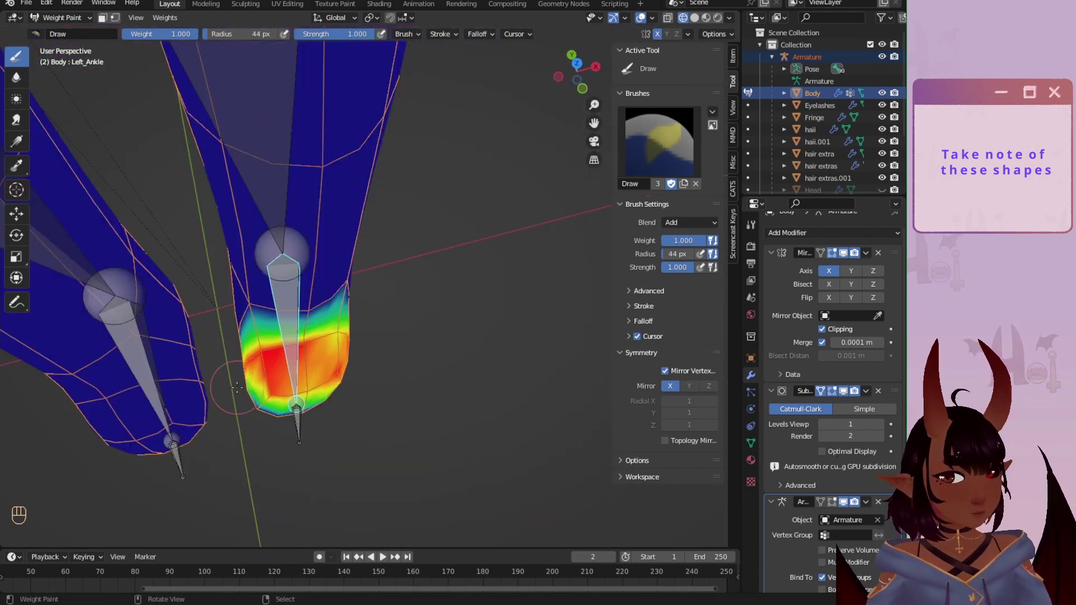
{"action": "middle_click_drag", "start_coordinate": [347, 344], "coordinate": [235, 246]}
{"action": "left_click", "coordinate": [580, 70]}
{"action": "key", "text": "f"}
{"action": "left_click", "coordinate": [403, 247]}
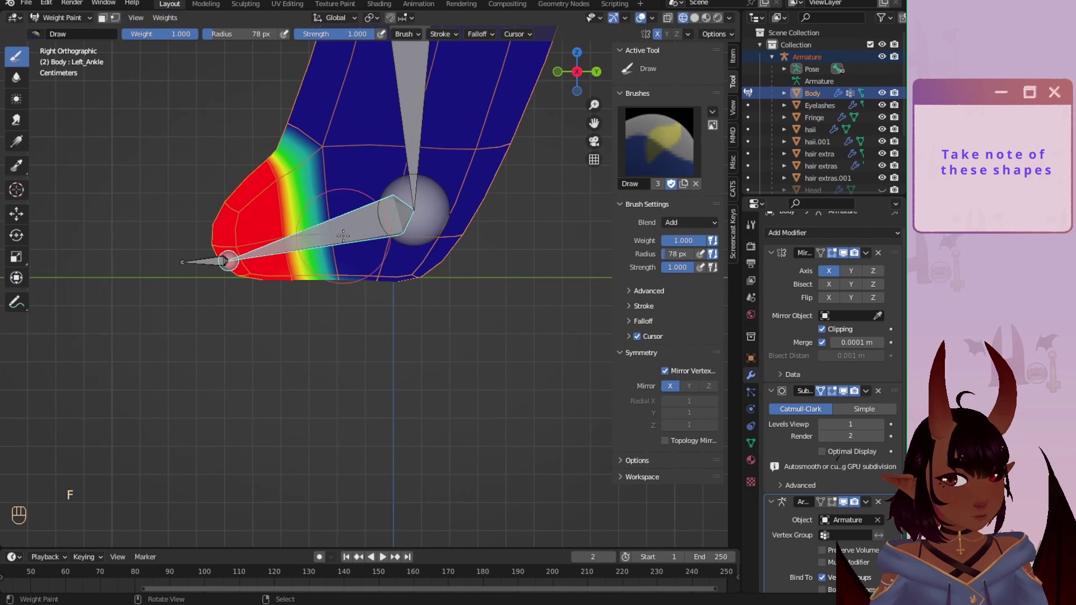
{"action": "left_click_drag", "start_coordinate": [437, 247], "coordinate": [358, 229]}
Step: Check the painted weights of the leg and torso bones, including Spine and Chest, by making them active in turn
{"action": "middle_click_drag", "start_coordinate": [437, 287], "coordinate": [393, 269]}
{"action": "scroll", "coordinate": [432, 359], "scroll_direction": "up", "scroll_amount": 4}
{"action": "right_click", "coordinate": [420, 381]}
{"action": "scroll", "coordinate": [478, 357], "scroll_direction": "down", "scroll_amount": 4}
{"action": "right_click", "coordinate": [338, 291]}
{"action": "middle_click_drag", "start_coordinate": [336, 168], "coordinate": [314, 292], "text": "shift"}
{"action": "right_click", "coordinate": [302, 168]}
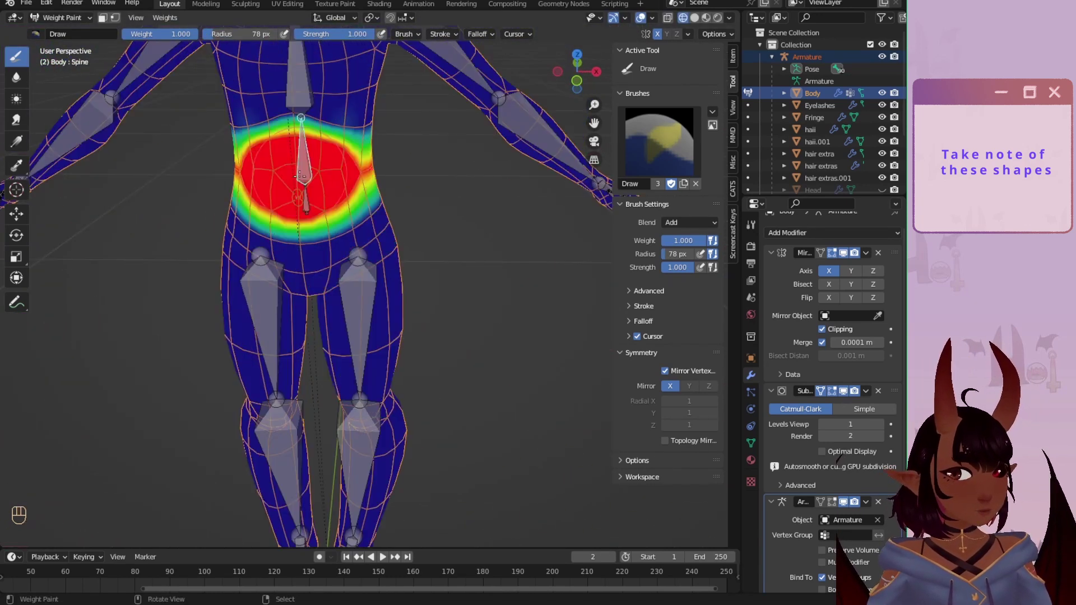
{"action": "middle_click_drag", "start_coordinate": [303, 168], "coordinate": [252, 358], "text": "shift"}
{"action": "right_click", "coordinate": [230, 220]}
{"action": "right_click", "coordinate": [244, 286]}
Step: Examine the Chest weights in solid shading and return the viewport to wireframe
{"action": "key", "text": "a"}
{"action": "scroll", "coordinate": [326, 344], "scroll_direction": "up", "scroll_amount": 3}
{"action": "key", "text": "a"}
{"action": "left_click", "coordinate": [695, 18]}
{"action": "left_click", "coordinate": [683, 18]}
{"action": "mouse_move", "coordinate": [336, 291]}
{"action": "middle_mouse_down"}
{"action": "mouse_move", "coordinate": [314, 314]}
{"action": "mouse_move", "coordinate": [269, 315]}
{"action": "middle_mouse_up"}
{"action": "key", "text": "a"}
{"action": "key", "text": "a"}
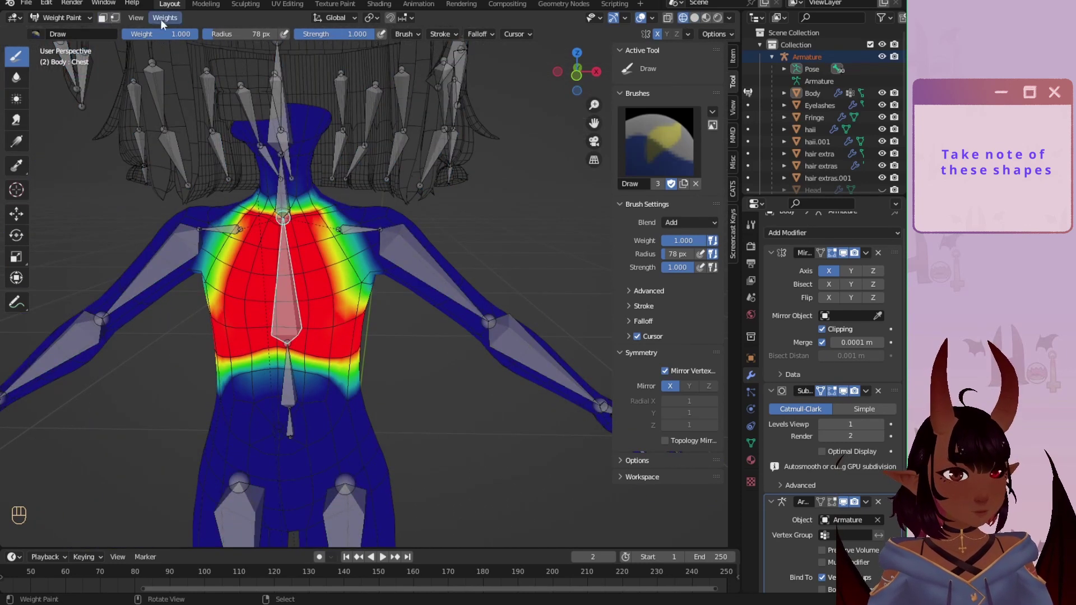
Step: Save the Blender file
{"action": "left_click", "coordinate": [25, 4]}
{"action": "left_click", "coordinate": [77, 82]}
Step: Switch to Object Mode, add the Body mesh to the armature selection, and return to Weight Paint mode
{"action": "left_click", "coordinate": [61, 18]}
{"action": "left_click", "coordinate": [61, 30]}
{"action": "left_click", "coordinate": [814, 89], "text": "ctrl"}
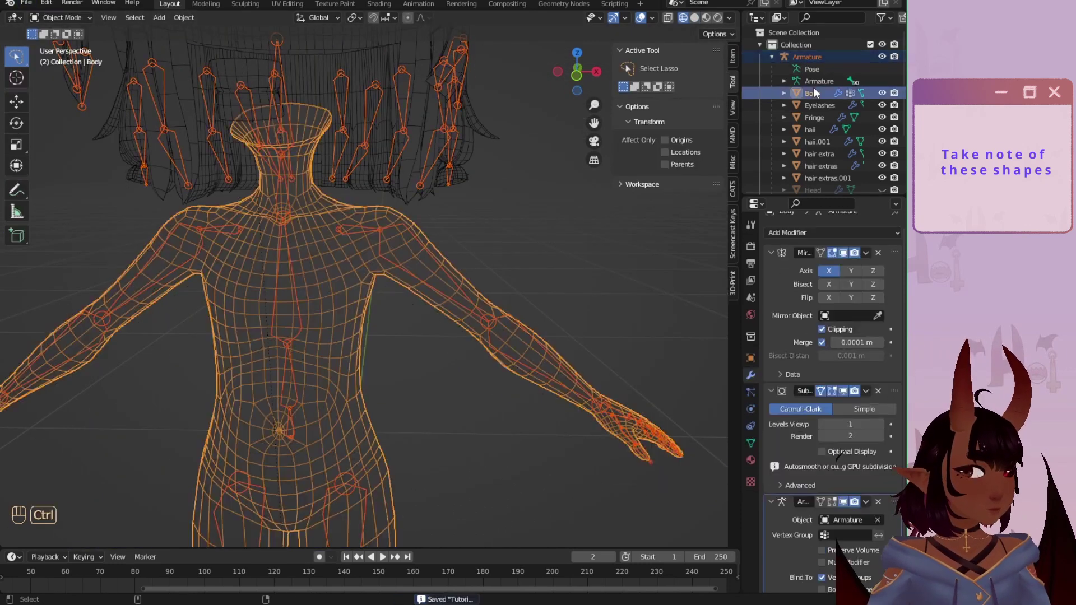
{"action": "left_click", "coordinate": [61, 18]}
{"action": "left_click", "coordinate": [67, 85]}
Step: Make the Left_Wrist bone active and paint its weight over the palm from the wrist to the knuckles
{"action": "scroll", "coordinate": [344, 191], "scroll_direction": "up", "scroll_amount": 1}
{"action": "scroll", "coordinate": [345, 191], "scroll_direction": "down", "scroll_amount": 1}
{"action": "middle_click_drag", "start_coordinate": [561, 382], "coordinate": [194, 175], "text": "shift"}
{"action": "right_click", "coordinate": [196, 175]}
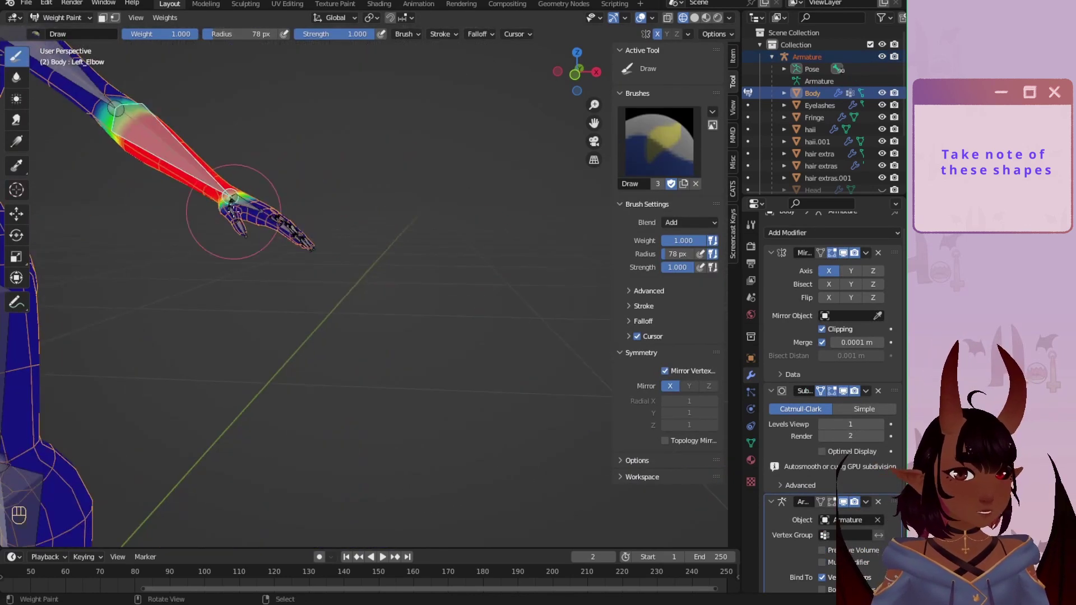
{"action": "right_click", "coordinate": [234, 211]}
{"action": "scroll", "coordinate": [327, 337], "scroll_direction": "up", "scroll_amount": 3}
{"action": "mouse_move", "coordinate": [234, 212]}
{"action": "middle_mouse_down"}
{"action": "mouse_move", "coordinate": [326, 337]}
{"action": "mouse_move", "coordinate": [292, 241]}
{"action": "middle_mouse_up"}
{"action": "left_click_drag", "start_coordinate": [280, 241], "coordinate": [246, 331]}
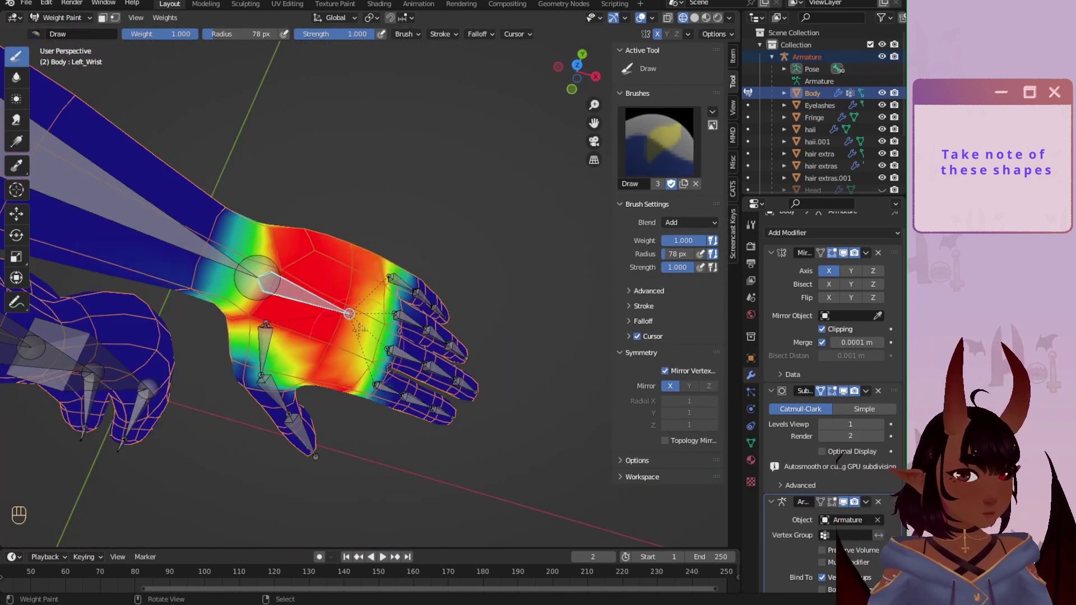
Step: Make the thumb's base bone active and paint its weight around the base of the thumb
{"action": "mouse_move", "coordinate": [358, 330]}
{"action": "middle_mouse_down"}
{"action": "mouse_move", "coordinate": [415, 185]}
{"action": "mouse_move", "coordinate": [395, 297]}
{"action": "middle_mouse_up"}
{"action": "scroll", "coordinate": [396, 297], "scroll_direction": "up", "scroll_amount": 2}
{"action": "right_click", "coordinate": [412, 230], "text": "shift"}
{"action": "middle_click_drag", "start_coordinate": [412, 230], "coordinate": [359, 247]}
{"action": "left_click_drag", "start_coordinate": [393, 241], "coordinate": [353, 270]}
Step: Set the brush radius to 48 px and paint the remaining thumb bones' weights out to the Thumb2_L tip
{"action": "key", "text": "f"}
{"action": "left_click", "coordinate": [353, 270]}
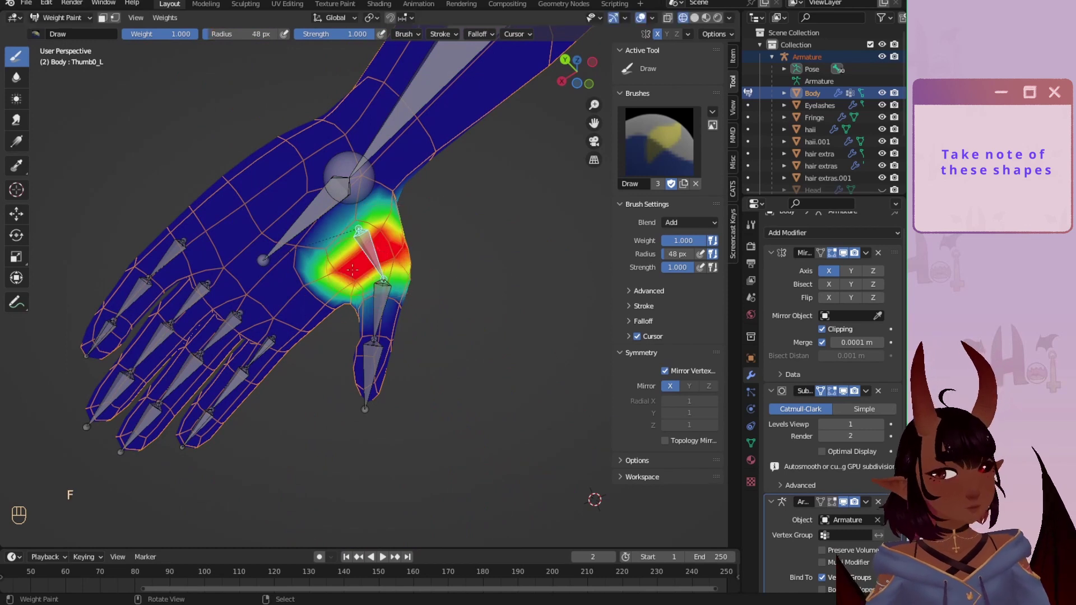
{"action": "mouse_move", "coordinate": [340, 310]}
{"action": "middle_mouse_down"}
{"action": "mouse_move", "coordinate": [426, 274]}
{"action": "mouse_move", "coordinate": [358, 269]}
{"action": "middle_mouse_up"}
{"action": "right_click", "coordinate": [432, 298]}
{"action": "mouse_move", "coordinate": [358, 258]}
{"action": "left_mouse_down"}
{"action": "mouse_move", "coordinate": [348, 291]}
{"action": "mouse_move", "coordinate": [387, 336]}
{"action": "left_mouse_up"}
{"action": "right_click", "coordinate": [360, 317]}
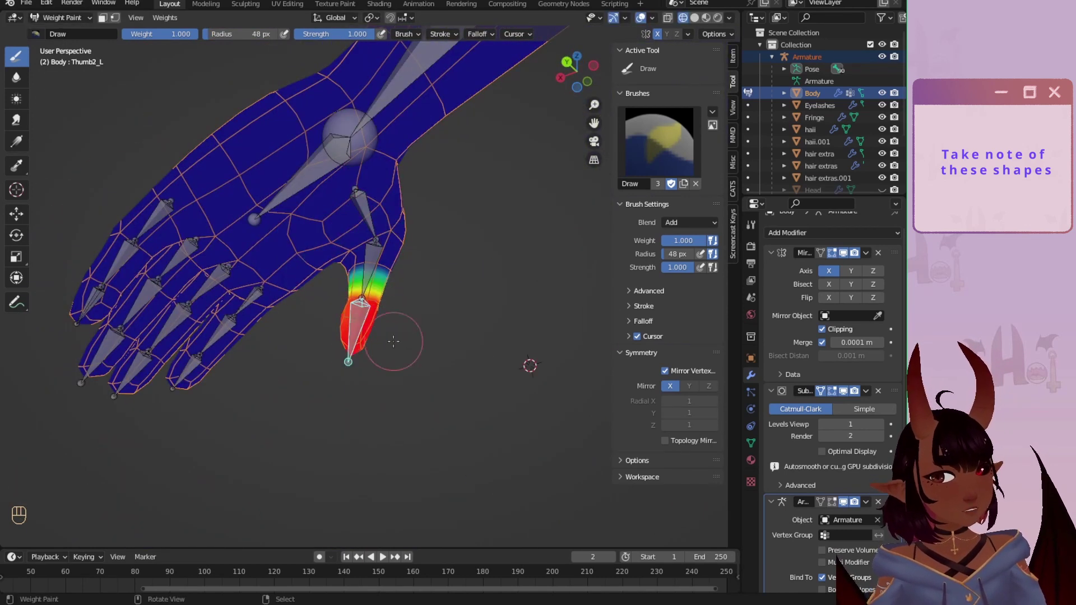
Step: Make Index_Finger0_L active, paint its weight around the base of the index finger, and open the mesh's vertex group list
{"action": "scroll", "coordinate": [450, 399], "scroll_direction": "up", "scroll_amount": 2}
{"action": "mouse_move", "coordinate": [394, 339]}
{"action": "middle_mouse_down"}
{"action": "mouse_move", "coordinate": [450, 392]}
{"action": "mouse_move", "coordinate": [344, 308]}
{"action": "middle_mouse_up"}
{"action": "scroll", "coordinate": [343, 308], "scroll_direction": "up", "scroll_amount": 2}
{"action": "right_click", "coordinate": [345, 307]}
{"action": "left_click", "coordinate": [748, 441]}
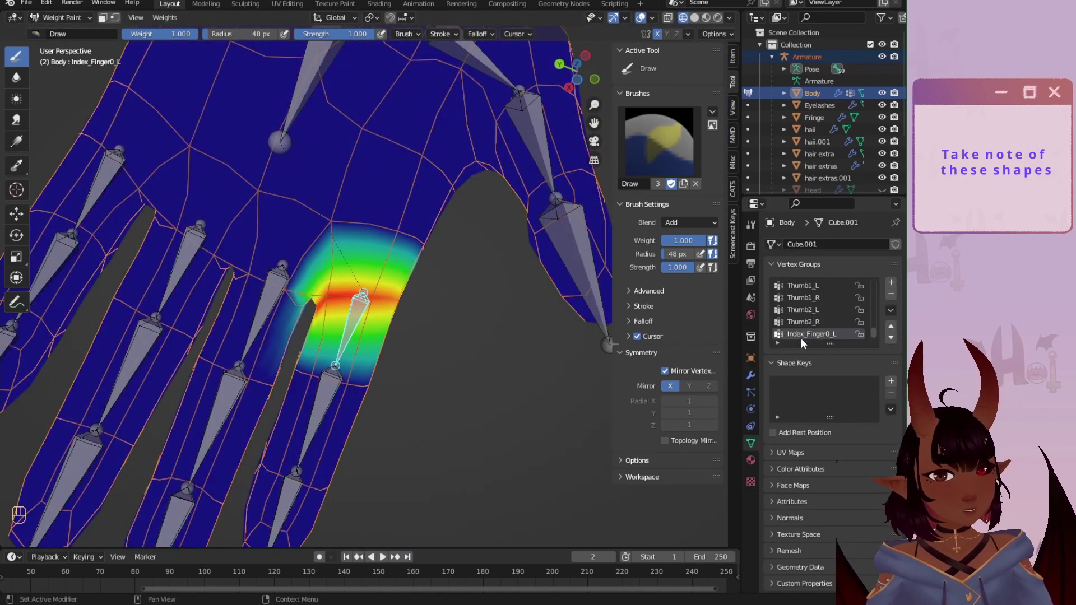
Step: Make Index_Finger1_L active and paint its weight around the index finger's middle segment
{"action": "scroll", "coordinate": [807, 336], "scroll_direction": "down", "scroll_amount": 1}
{"action": "right_click", "coordinate": [321, 410]}
{"action": "left_click", "coordinate": [346, 382]}
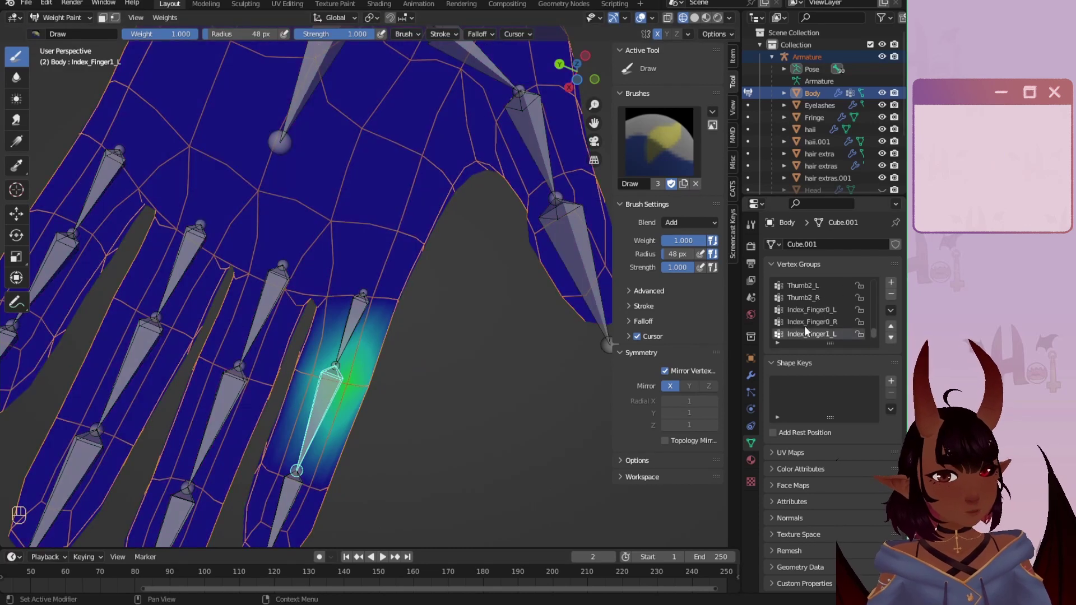
{"action": "left_click_drag", "start_coordinate": [305, 372], "coordinate": [362, 384]}
{"action": "left_click_drag", "start_coordinate": [330, 476], "coordinate": [274, 468]}
Step: Return to Index_Finger0_L and build its weight up to full strength over the index finger's base segment
{"action": "scroll", "coordinate": [348, 337], "scroll_direction": "up", "scroll_amount": 1}
{"action": "right_click", "coordinate": [350, 333]}
{"action": "mouse_move", "coordinate": [294, 381]}
{"action": "left_mouse_down"}
{"action": "mouse_move", "coordinate": [368, 389]}
{"action": "mouse_move", "coordinate": [297, 401]}
{"action": "left_mouse_up"}
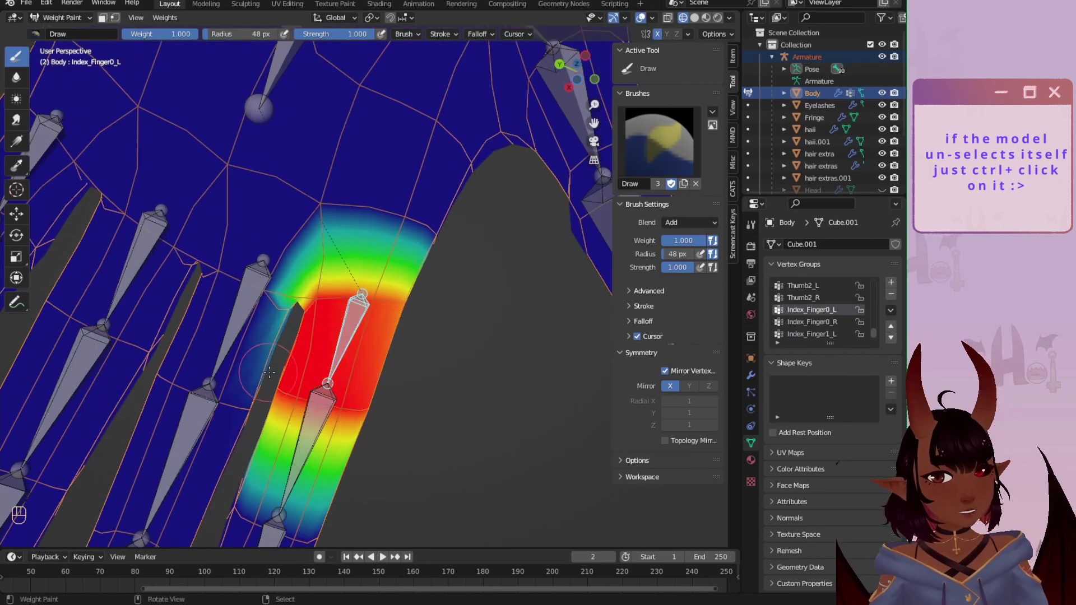
Step: Make Index_Finger2_L active and paint its weight over the fingertip
{"action": "middle_click_drag", "start_coordinate": [280, 527], "coordinate": [325, 406], "text": "shift"}
{"action": "right_click", "coordinate": [319, 420]}
{"action": "mouse_move", "coordinate": [348, 398]}
{"action": "left_mouse_down"}
{"action": "mouse_move", "coordinate": [325, 471]}
{"action": "mouse_move", "coordinate": [307, 435]}
{"action": "left_mouse_up"}
Step: Set the brush blend mode to Subtract and erase the index fingertip's stray weight from the middle finger
{"action": "left_click", "coordinate": [407, 34]}
{"action": "left_click", "coordinate": [434, 57]}
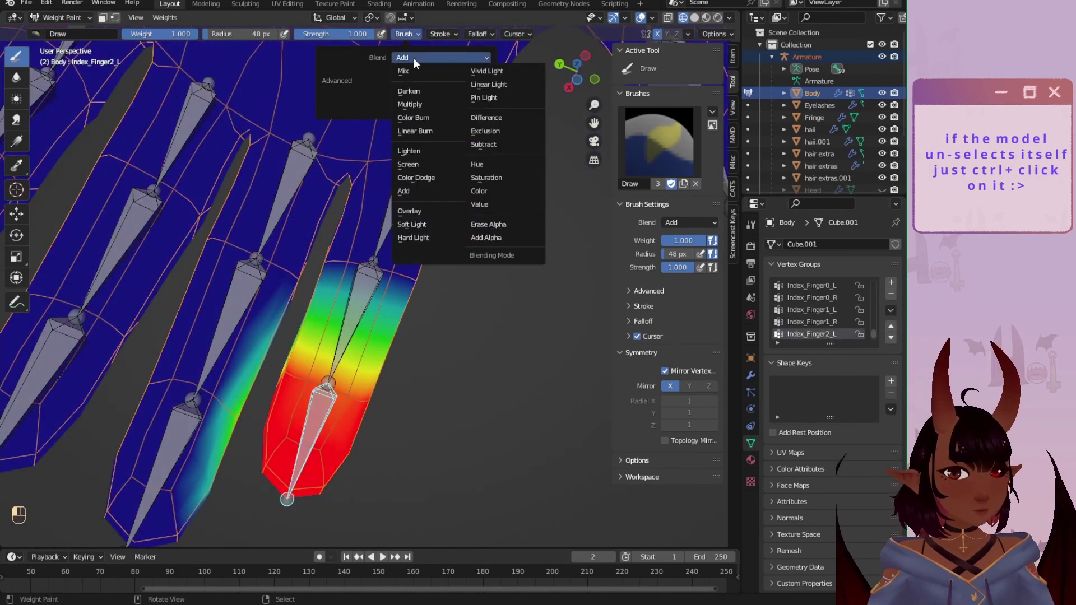
{"action": "left_click", "coordinate": [486, 144]}
{"action": "left_click_drag", "start_coordinate": [255, 364], "coordinate": [219, 443]}
Step: Rotate the index finger's base bone about Z, away from the middle finger
{"action": "right_click", "coordinate": [397, 211]}
{"action": "key", "text": "r"}
{"action": "key", "text": "x"}
{"action": "key", "text": "z"}
{"action": "left_click", "coordinate": [434, 300]}
{"action": "key", "text": "ctrl+z"}
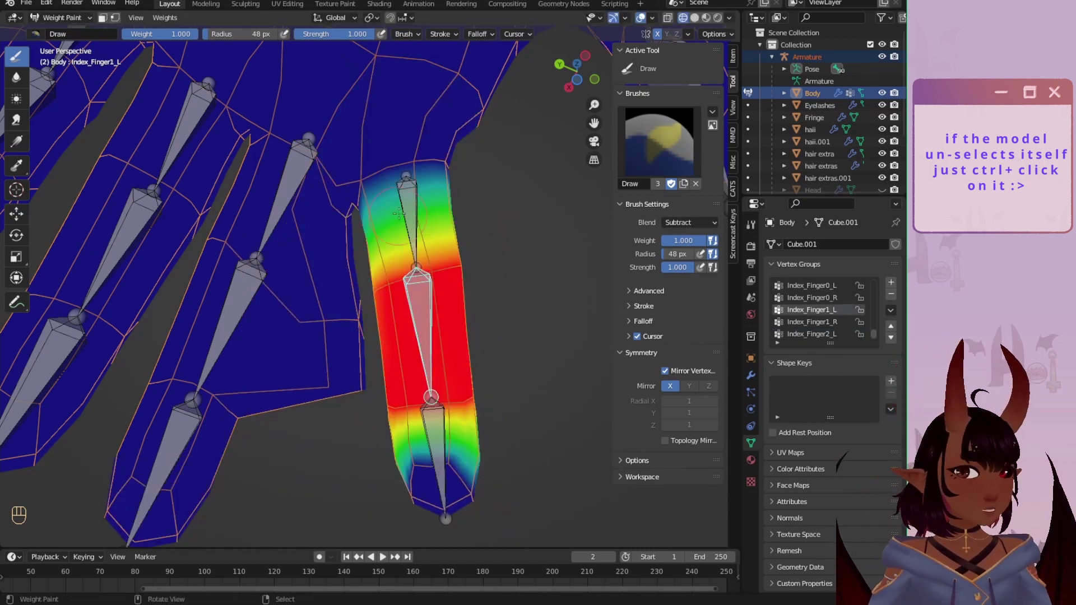
{"action": "key", "text": "ctrl+shift+z"}
{"action": "key", "text": "ctrl+z"}
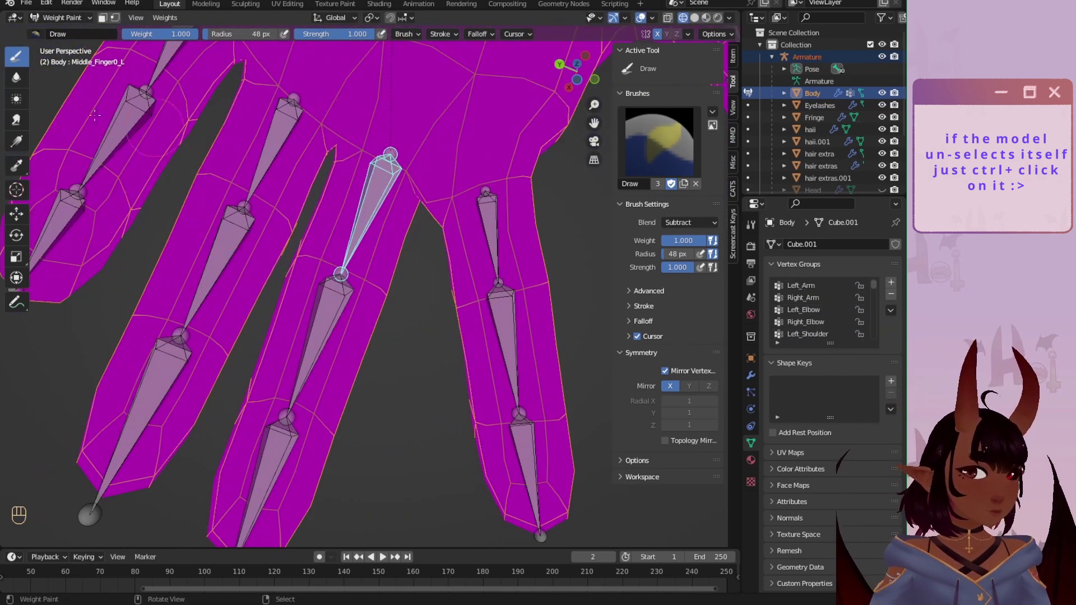
Step: Set the brush blend mode to Add and paint Middle_Finger0_L's weight around the base of the middle finger
{"action": "left_click", "coordinate": [407, 34]}
{"action": "left_click", "coordinate": [435, 57]}
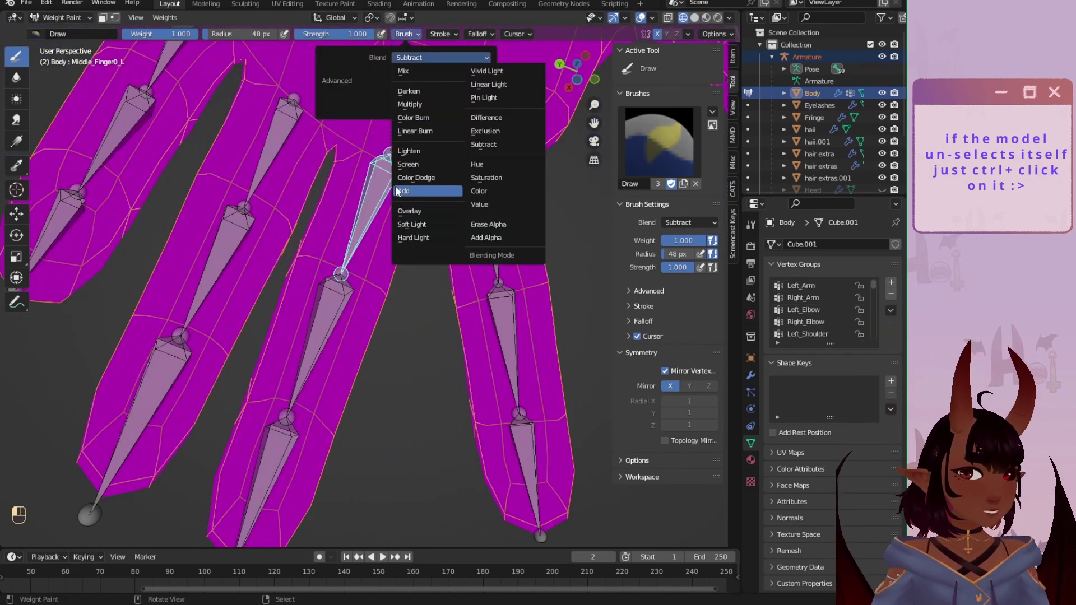
{"action": "left_click", "coordinate": [407, 190]}
{"action": "scroll", "coordinate": [414, 65], "scroll_direction": "up", "scroll_amount": 1}
{"action": "mouse_move", "coordinate": [373, 331]}
{"action": "left_mouse_down"}
{"action": "mouse_move", "coordinate": [297, 309]}
{"action": "mouse_move", "coordinate": [347, 185]}
{"action": "mouse_move", "coordinate": [414, 237]}
{"action": "left_mouse_up"}
{"action": "middle_click_drag", "start_coordinate": [414, 237], "coordinate": [448, 224]}
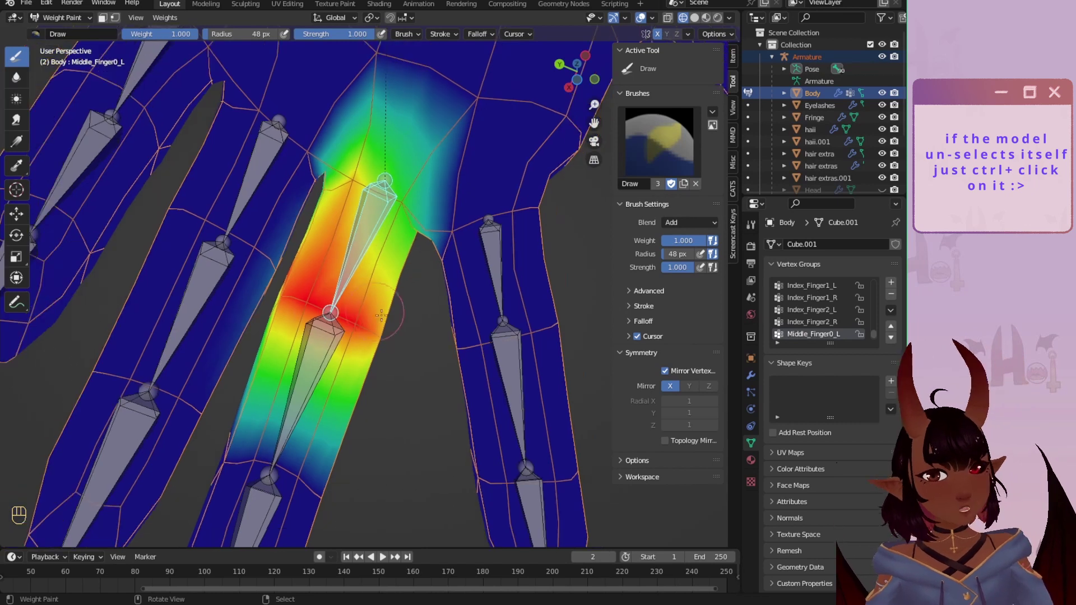
{"action": "left_click_drag", "start_coordinate": [403, 118], "coordinate": [428, 224]}
Step: Paint the Middle_Finger1_L and Middle_Finger2_L weights along the rest of the middle finger to its tip
{"action": "scroll", "coordinate": [392, 281], "scroll_direction": "down", "scroll_amount": 1}
{"action": "middle_click_drag", "start_coordinate": [347, 381], "coordinate": [381, 218], "text": "shift"}
{"action": "middle_click_drag", "start_coordinate": [381, 219], "coordinate": [409, 196]}
{"action": "right_click", "coordinate": [361, 182]}
{"action": "mouse_move", "coordinate": [400, 149]}
{"action": "left_mouse_down"}
{"action": "mouse_move", "coordinate": [308, 266]}
{"action": "mouse_move", "coordinate": [374, 283]}
{"action": "mouse_move", "coordinate": [352, 339]}
{"action": "left_mouse_up"}
{"action": "right_click", "coordinate": [338, 314]}
{"action": "scroll", "coordinate": [316, 315], "scroll_direction": "down", "scroll_amount": 1}
Step: Make Middle_Finger0_L active and rotate it about Z, away from the ring finger
{"action": "right_click", "coordinate": [400, 179]}
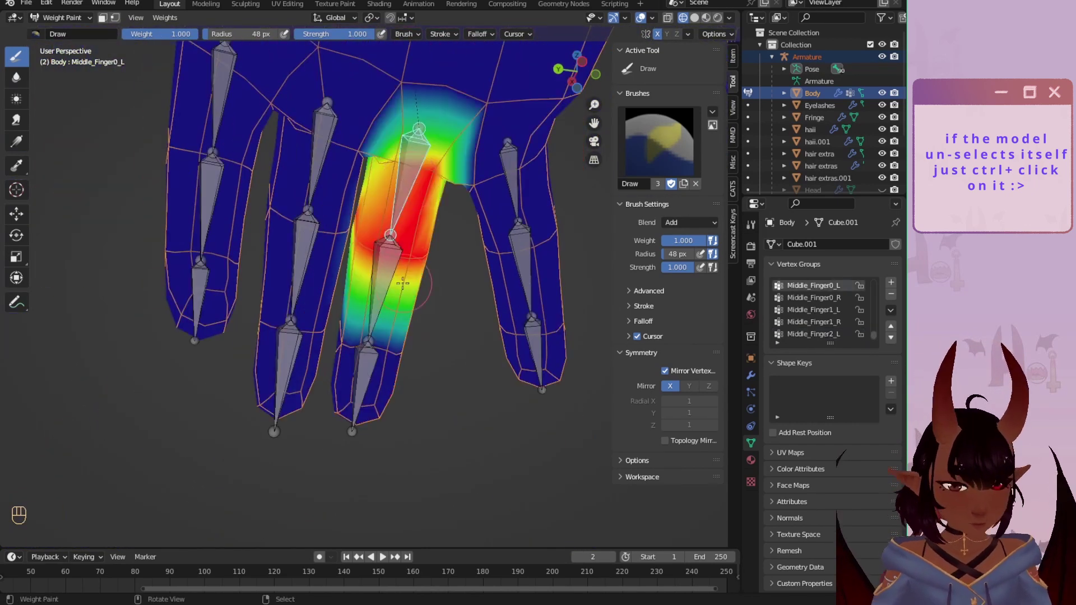
{"action": "key", "text": "r"}
{"action": "key", "text": "z"}
{"action": "left_click", "coordinate": [440, 277]}
Step: Set the brush blend mode to Subtract and erase the middle finger bones' stray weight from the neighbouring ring finger
{"action": "left_click", "coordinate": [407, 34]}
{"action": "left_click", "coordinate": [426, 56]}
{"action": "left_click", "coordinate": [406, 305]}
{"action": "scroll", "coordinate": [359, 280], "scroll_direction": "up", "scroll_amount": 2}
{"action": "mouse_move", "coordinate": [340, 209]}
{"action": "left_mouse_down"}
{"action": "mouse_move", "coordinate": [349, 292]}
{"action": "mouse_move", "coordinate": [325, 431]}
{"action": "left_mouse_up"}
{"action": "right_click", "coordinate": [425, 280]}
{"action": "right_click", "coordinate": [420, 414]}
{"action": "left_click_drag", "start_coordinate": [336, 392], "coordinate": [312, 490]}
{"action": "right_click", "coordinate": [438, 135]}
{"action": "right_click", "coordinate": [425, 269]}
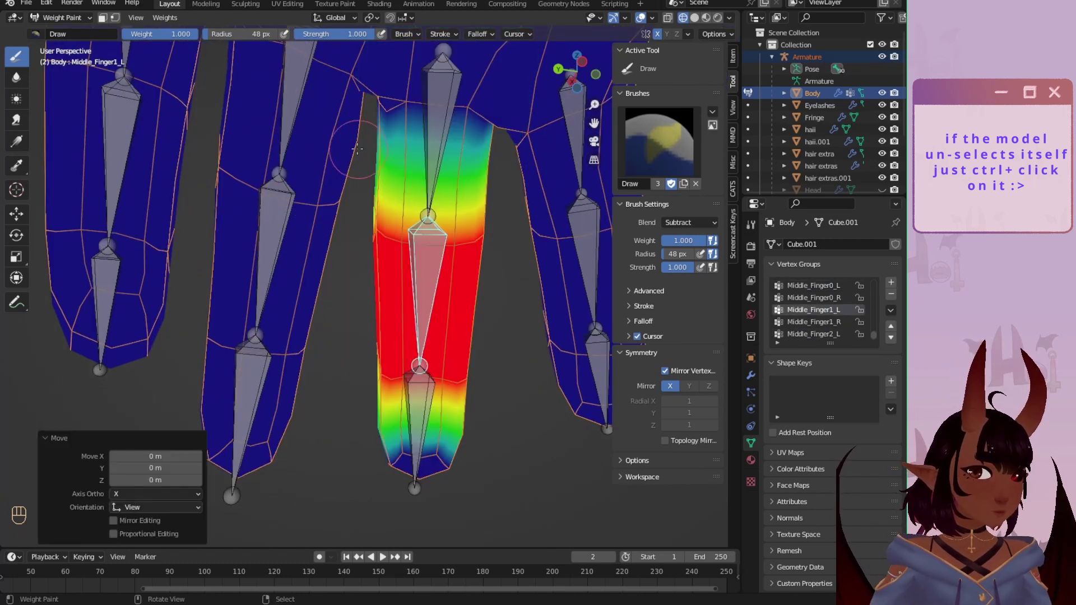
Step: Set the brush blend mode to Add and paint the weight of the ring finger's tip bone
{"action": "scroll", "coordinate": [381, 224], "scroll_direction": "down", "scroll_amount": 1}
{"action": "right_click", "coordinate": [303, 110]}
{"action": "left_click", "coordinate": [408, 34]}
{"action": "left_click", "coordinate": [426, 58]}
{"action": "left_click", "coordinate": [408, 190]}
{"action": "right_click", "coordinate": [260, 394]}
{"action": "mouse_move", "coordinate": [256, 396]}
{"action": "left_mouse_down"}
{"action": "mouse_move", "coordinate": [293, 439]}
{"action": "mouse_move", "coordinate": [284, 412]}
{"action": "left_mouse_up"}
Step: Paint the Little_Finger2_L, Little_Finger1_L and Little_Finger0_L weights from the little finger's tip to its base
{"action": "middle_click_drag", "start_coordinate": [283, 412], "coordinate": [387, 418]}
{"action": "right_click", "coordinate": [373, 428]}
{"action": "mouse_move", "coordinate": [373, 440]}
{"action": "left_mouse_down"}
{"action": "mouse_move", "coordinate": [377, 408]}
{"action": "mouse_move", "coordinate": [399, 389]}
{"action": "left_mouse_up"}
{"action": "right_click", "coordinate": [343, 334]}
{"action": "mouse_move", "coordinate": [350, 314]}
{"action": "left_mouse_down"}
{"action": "mouse_move", "coordinate": [372, 371]}
{"action": "mouse_move", "coordinate": [313, 305]}
{"action": "mouse_move", "coordinate": [373, 359]}
{"action": "left_mouse_up"}
{"action": "right_click", "coordinate": [315, 241]}
{"action": "mouse_move", "coordinate": [330, 235]}
{"action": "left_mouse_down"}
{"action": "mouse_move", "coordinate": [339, 221]}
{"action": "mouse_move", "coordinate": [360, 274]}
{"action": "left_mouse_up"}
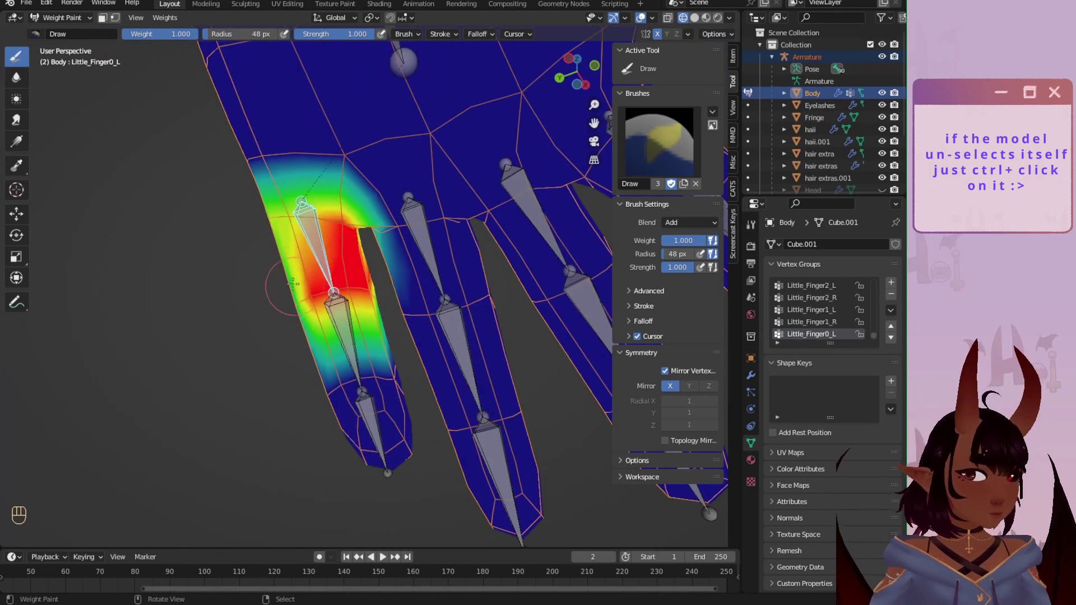
{"action": "left_click_drag", "start_coordinate": [293, 284], "coordinate": [274, 213]}
Step: Rotate Little_Finger0_L 38.1° about Z and, with the blend mode on Subtract, erase its stray weight from the ring finger
{"action": "key", "text": "r"}
{"action": "key", "text": "z"}
{"action": "left_click", "coordinate": [253, 263]}
{"action": "left_click", "coordinate": [407, 34]}
{"action": "left_click", "coordinate": [425, 57]}
{"action": "left_click", "coordinate": [487, 144]}
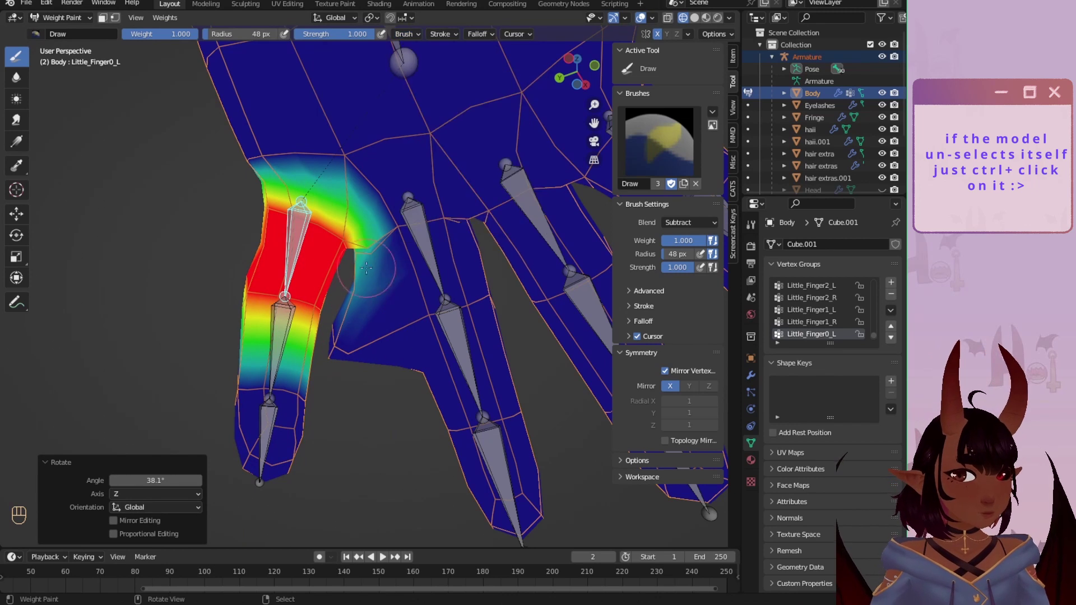
{"action": "mouse_move", "coordinate": [367, 268]}
{"action": "left_mouse_down"}
{"action": "mouse_move", "coordinate": [376, 292]}
{"action": "mouse_move", "coordinate": [381, 270]}
{"action": "mouse_move", "coordinate": [429, 286]}
{"action": "mouse_move", "coordinate": [418, 289]}
{"action": "mouse_move", "coordinate": [417, 241]}
{"action": "left_mouse_up"}
Step: Set the brush blend mode to Add and paint the weights of the ring finger's base and middle bones
{"action": "right_click", "coordinate": [420, 241]}
{"action": "left_click", "coordinate": [407, 34]}
{"action": "left_click", "coordinate": [426, 57]}
{"action": "left_click", "coordinate": [418, 168]}
{"action": "right_click", "coordinate": [462, 354]}
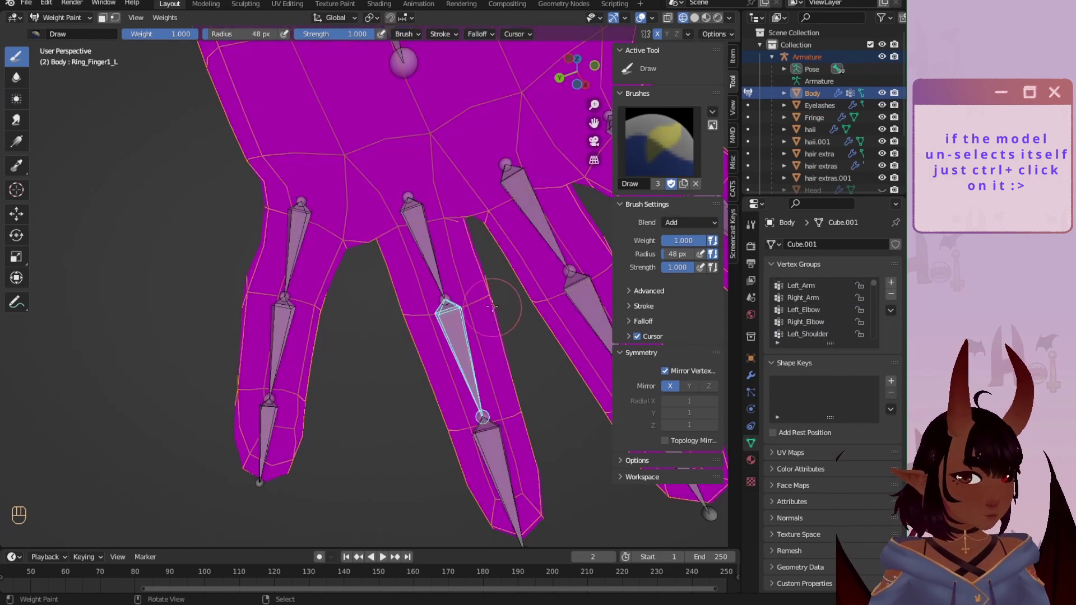
{"action": "mouse_move", "coordinate": [505, 308]}
{"action": "left_mouse_down"}
{"action": "mouse_move", "coordinate": [428, 432]}
{"action": "mouse_move", "coordinate": [404, 316]}
{"action": "left_mouse_up"}
Step: Rotate the ring finger's base bone about Z
{"action": "right_click", "coordinate": [424, 250]}
{"action": "key", "text": "r"}
{"action": "key", "text": "z"}
{"action": "left_click", "coordinate": [454, 457]}
Step: Examine the thumb and arm weights, test-rotating bones to check the deformation
{"action": "scroll", "coordinate": [454, 456], "scroll_direction": "down", "scroll_amount": 5}
{"action": "right_click", "coordinate": [387, 167]}
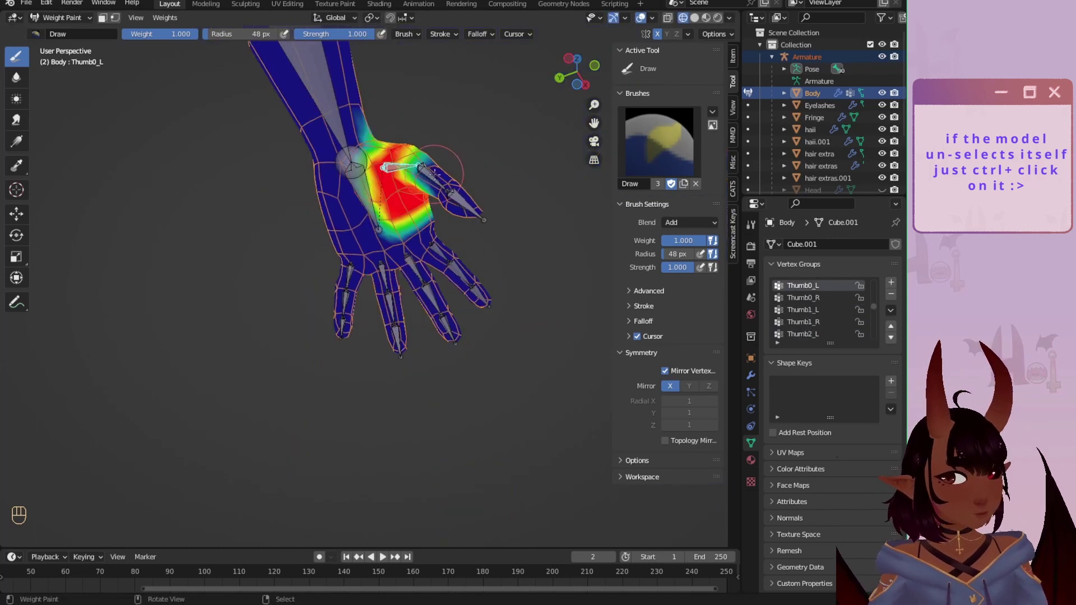
{"action": "right_click", "coordinate": [439, 336]}
{"action": "key", "text": "r"}
{"action": "scroll", "coordinate": [426, 269], "scroll_direction": "down", "scroll_amount": 6}
{"action": "right_click", "coordinate": [463, 202]}
{"action": "key", "text": "ctrl+z"}
Step: Make Left_Wrist and Thumb1_L active in turn and examine their weights from several sides of the body
{"action": "mouse_move", "coordinate": [426, 247]}
{"action": "middle_mouse_down", "text": "shift"}
{"action": "mouse_move", "coordinate": [404, 268]}
{"action": "mouse_move", "coordinate": [325, 269]}
{"action": "middle_mouse_up", "text": "shift"}
{"action": "scroll", "coordinate": [324, 269], "scroll_direction": "up", "scroll_amount": 1}
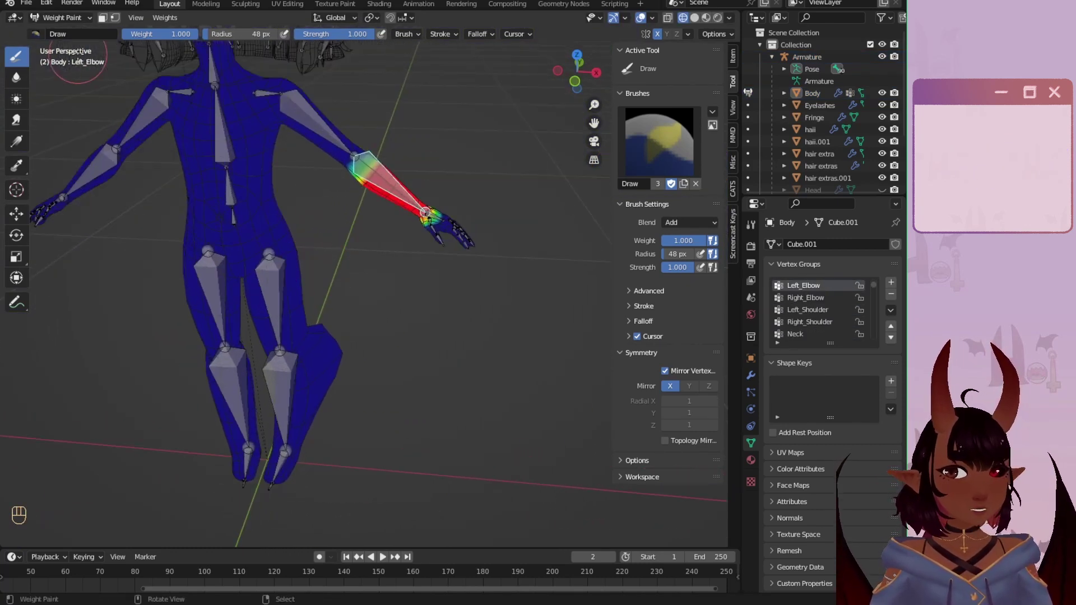
{"action": "right_click", "coordinate": [437, 222]}
{"action": "scroll", "coordinate": [443, 227], "scroll_direction": "up", "scroll_amount": 2}
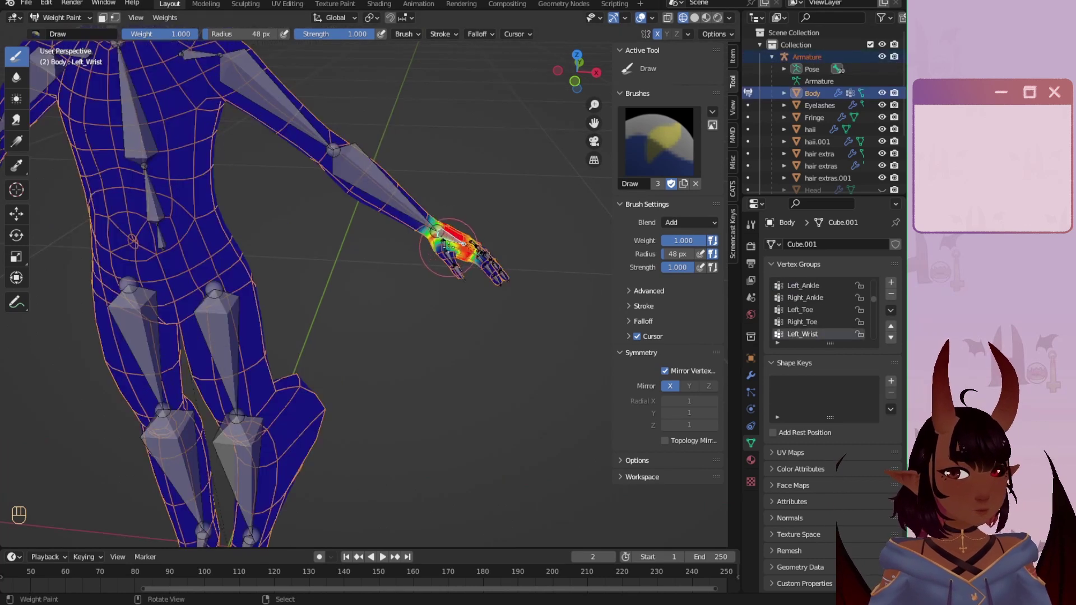
{"action": "right_click", "coordinate": [446, 250]}
{"action": "middle_click_drag", "start_coordinate": [443, 336], "coordinate": [219, 362]}
{"action": "scroll", "coordinate": [226, 358], "scroll_direction": "up", "scroll_amount": 2}
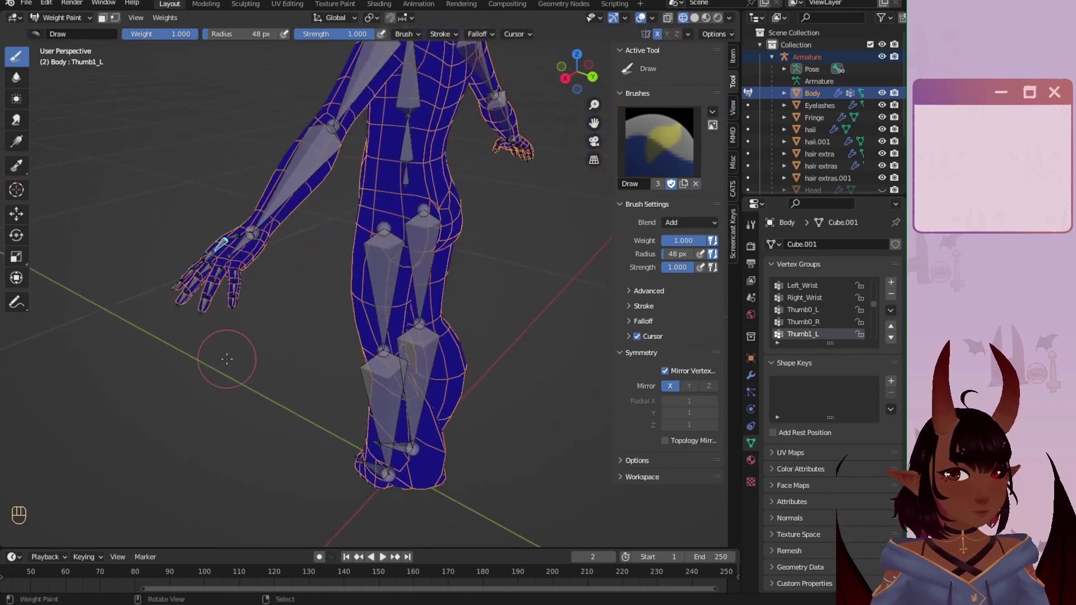
{"action": "middle_click_drag", "start_coordinate": [295, 214], "coordinate": [301, 262]}
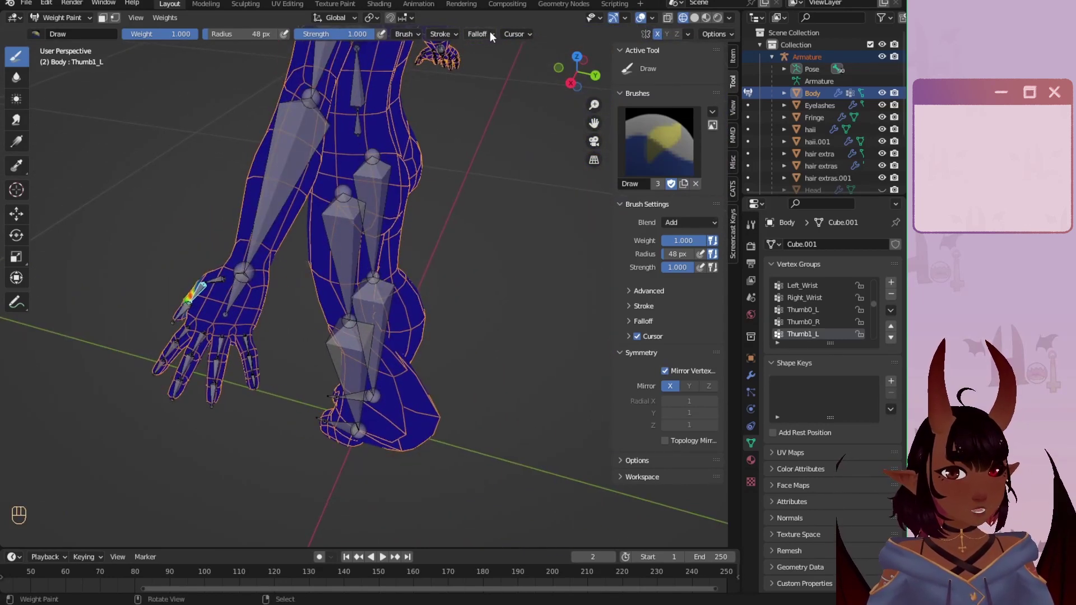
Step: Set the weight paint overlay's Zero Weights option to Active
{"action": "left_click", "coordinate": [654, 19]}
{"action": "left_click", "coordinate": [656, 19]}
{"action": "left_click", "coordinate": [654, 19]}
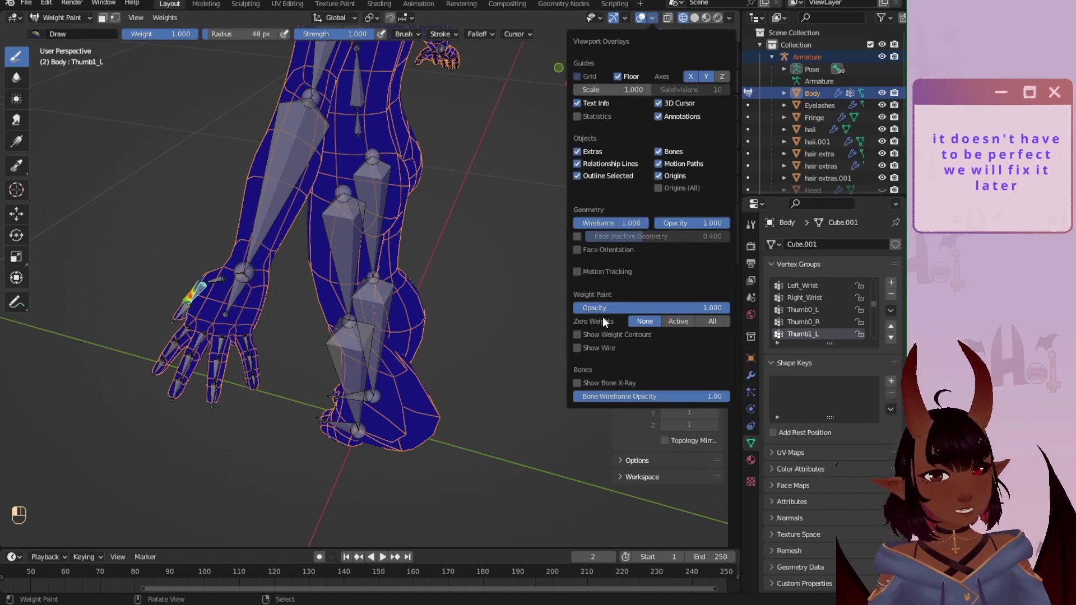
{"action": "left_click", "coordinate": [684, 320]}
{"action": "left_click", "coordinate": [707, 321]}
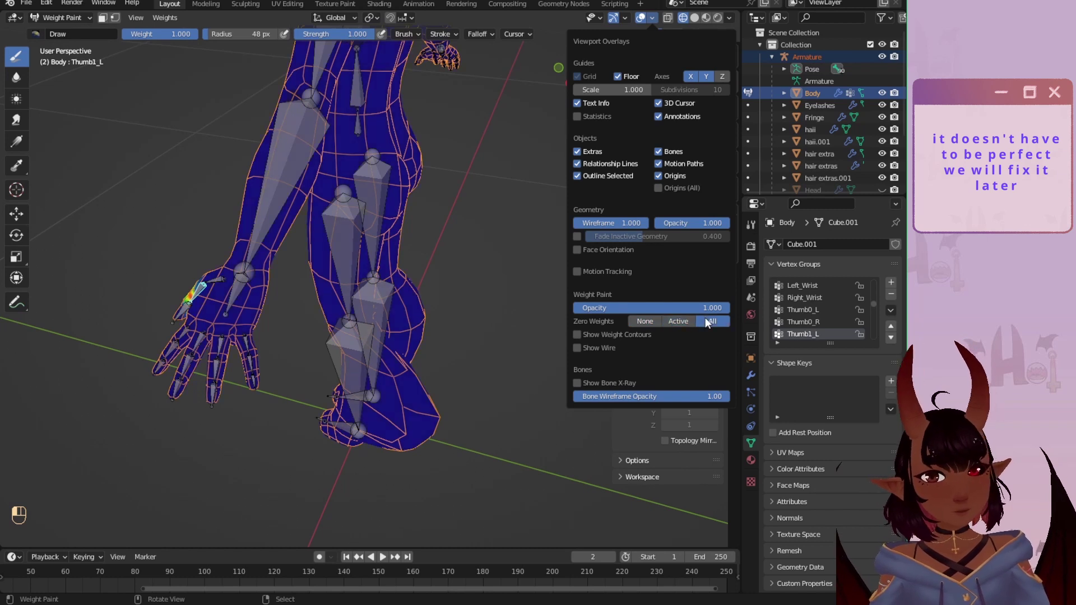
{"action": "left_click", "coordinate": [680, 320]}
{"action": "left_click", "coordinate": [651, 321]}
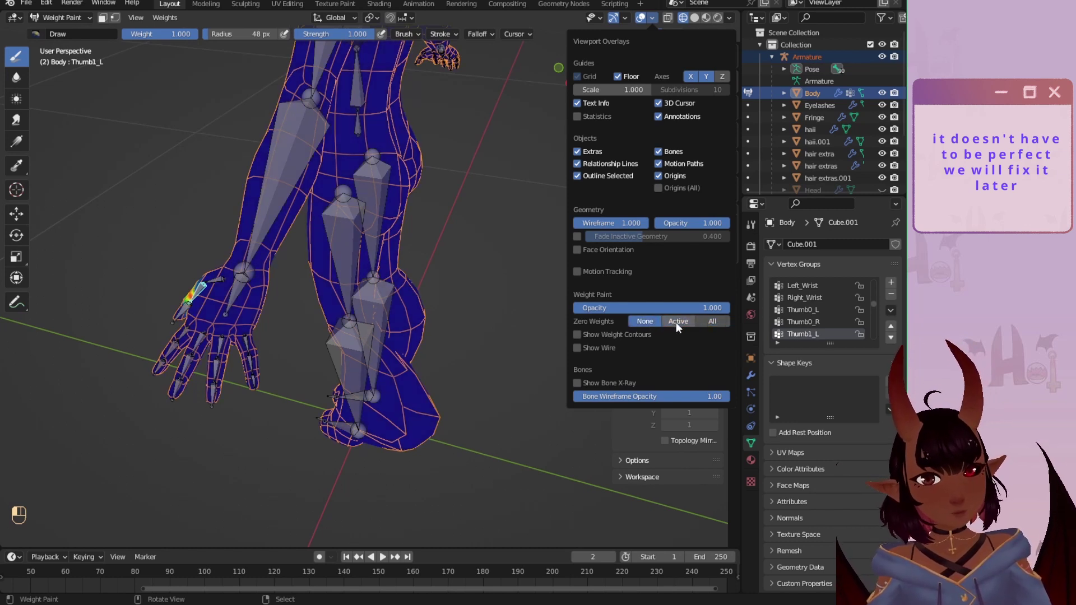
{"action": "left_click", "coordinate": [675, 322]}
Step: Examine the weights of the thumb bones, the wrist and Left_Elbow one by one for stray areas
{"action": "middle_click_drag", "start_coordinate": [336, 253], "coordinate": [294, 246]}
{"action": "middle_click_drag", "start_coordinate": [337, 359], "coordinate": [374, 253], "text": "shift"}
{"action": "scroll", "coordinate": [403, 179], "scroll_direction": "up", "scroll_amount": 1}
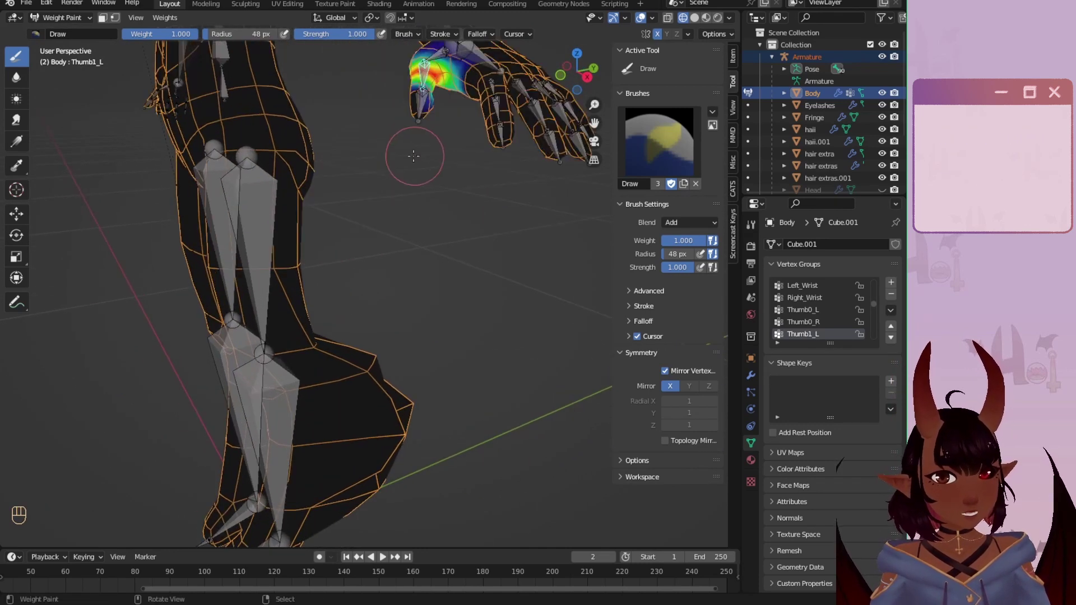
{"action": "middle_click_drag", "start_coordinate": [378, 157], "coordinate": [376, 193]}
{"action": "left_click", "coordinate": [429, 155], "text": "ctrl"}
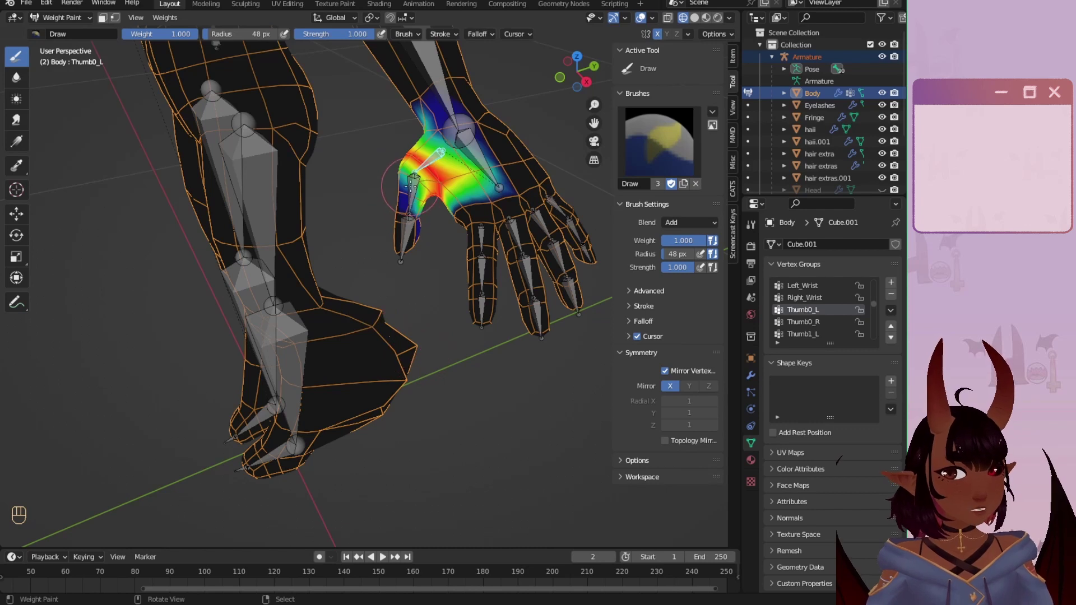
{"action": "left_click", "coordinate": [409, 205], "text": "ctrl"}
{"action": "left_click", "coordinate": [405, 229], "text": "ctrl"}
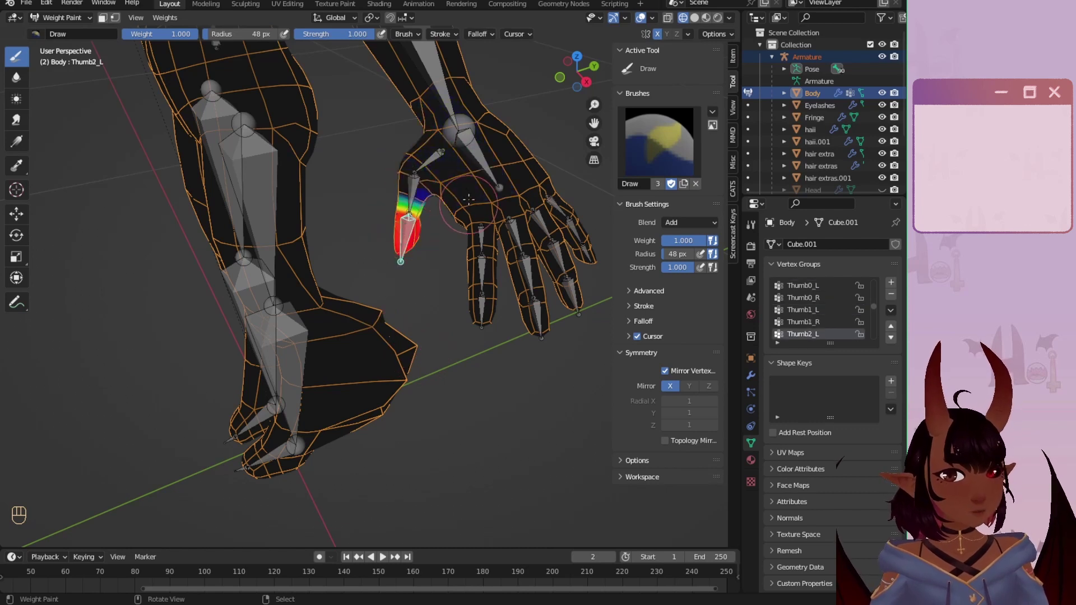
{"action": "left_click", "coordinate": [474, 151], "text": "ctrl"}
{"action": "left_click", "coordinate": [444, 85], "text": "ctrl"}
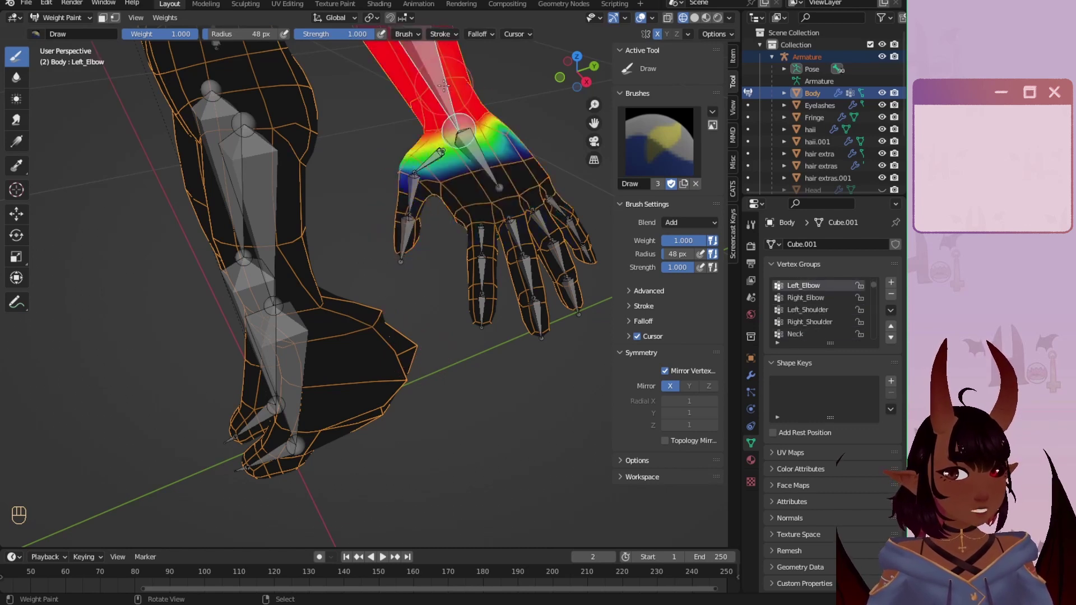
Step: Make Index_Finger0_L active, set the brush blend mode to Subtract, and erase its stray weight from the lower leg
{"action": "left_click", "coordinate": [481, 235], "text": "ctrl"}
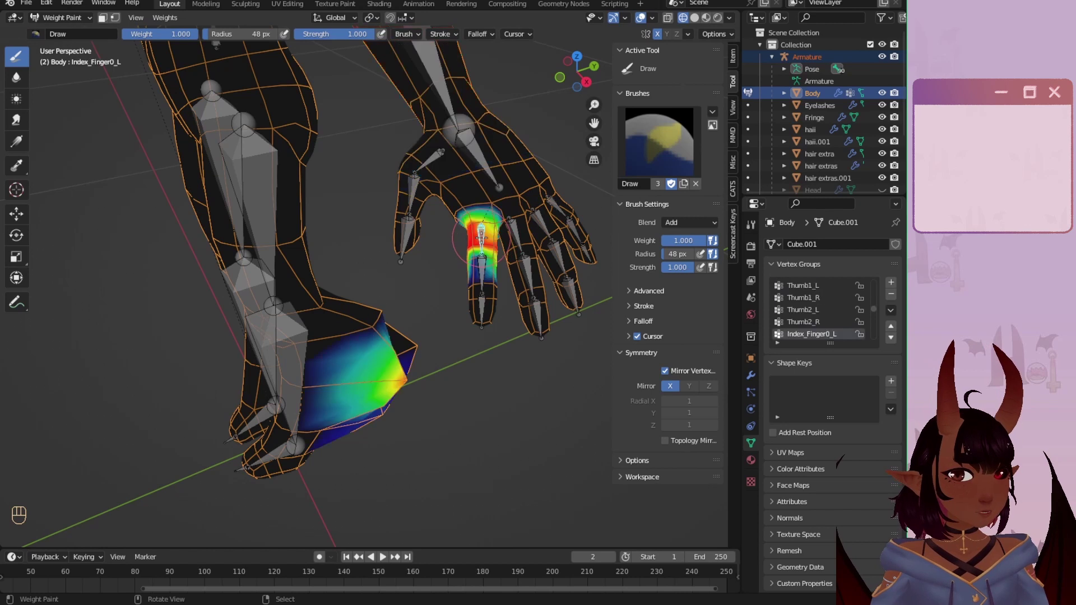
{"action": "left_click", "coordinate": [402, 35]}
{"action": "left_click", "coordinate": [423, 59]}
{"action": "left_click", "coordinate": [480, 144]}
{"action": "mouse_move", "coordinate": [358, 387]}
{"action": "left_mouse_down"}
{"action": "mouse_move", "coordinate": [353, 365]}
{"action": "mouse_move", "coordinate": [367, 332]}
{"action": "left_mouse_up"}
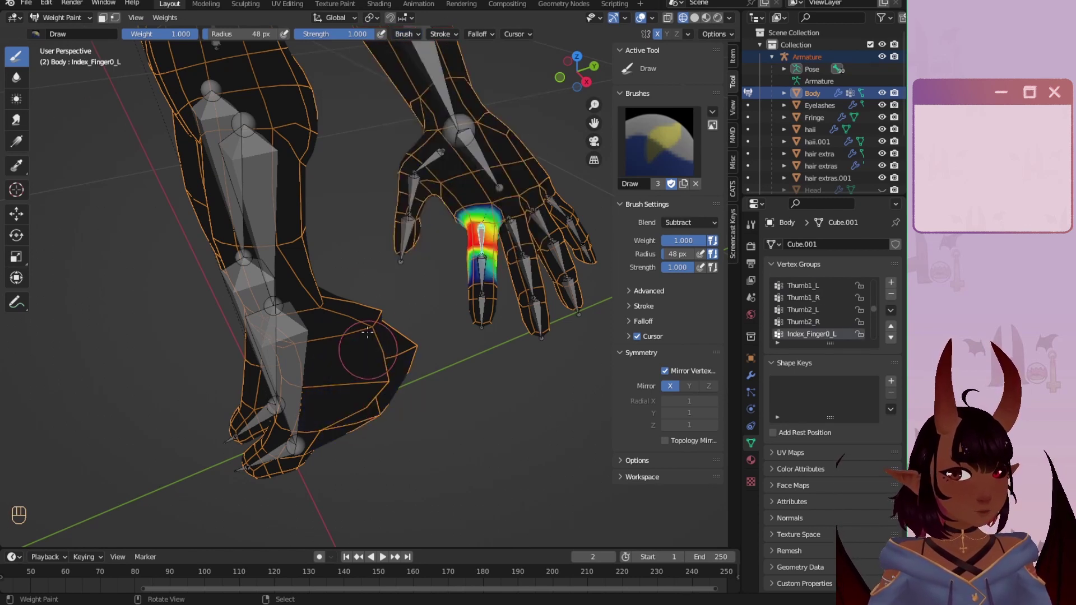
Step: Check the index finger's remaining bones and erase Index_Finger2_L's stray weight from the lower leg
{"action": "left_click", "coordinate": [482, 267], "text": "ctrl"}
{"action": "left_click", "coordinate": [481, 309], "text": "ctrl"}
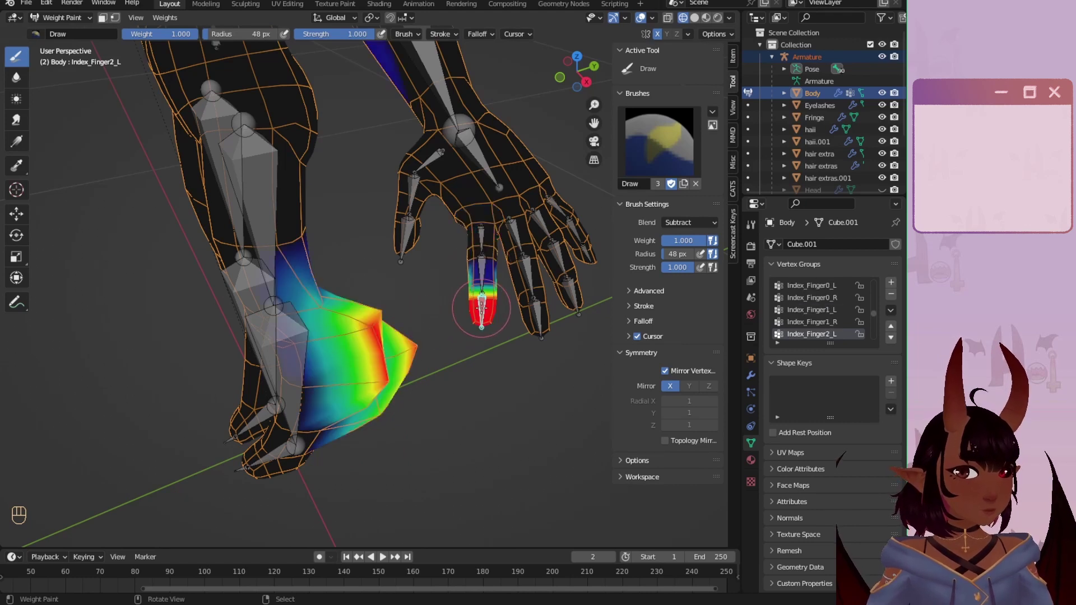
{"action": "left_click_drag", "start_coordinate": [386, 336], "coordinate": [368, 322]}
{"action": "mouse_move", "coordinate": [370, 391]}
{"action": "left_mouse_down"}
{"action": "mouse_move", "coordinate": [393, 351]}
{"action": "mouse_move", "coordinate": [327, 306]}
{"action": "mouse_move", "coordinate": [334, 359]}
{"action": "mouse_move", "coordinate": [393, 370]}
{"action": "mouse_move", "coordinate": [370, 380]}
{"action": "left_mouse_up"}
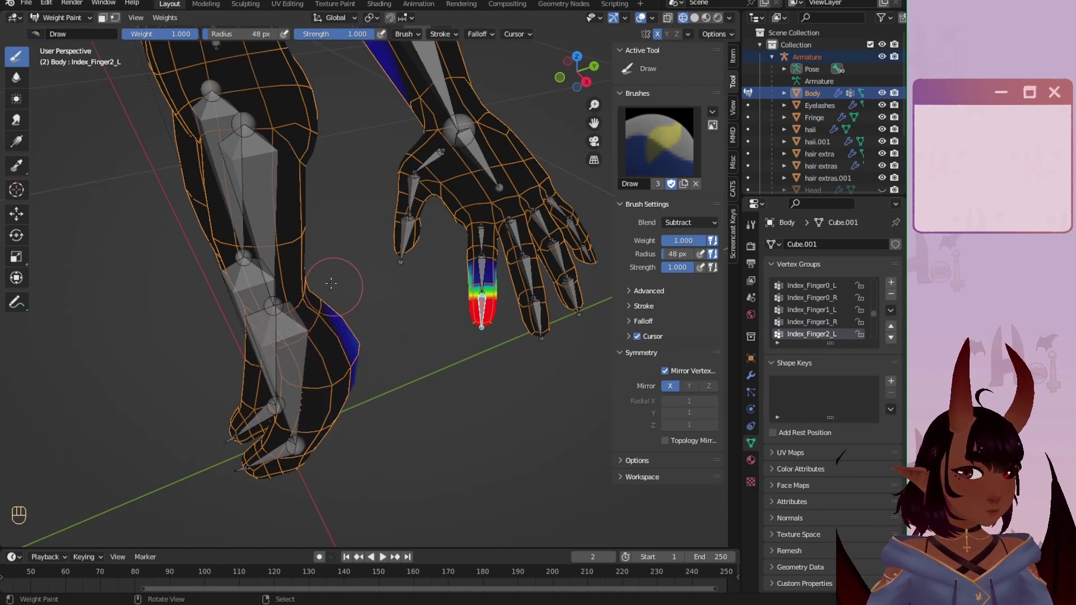
Step: Clear Index_Finger2_L's leftover stray weight from the left forearm and lower leg
{"action": "scroll", "coordinate": [267, 267], "scroll_direction": "down", "scroll_amount": 4}
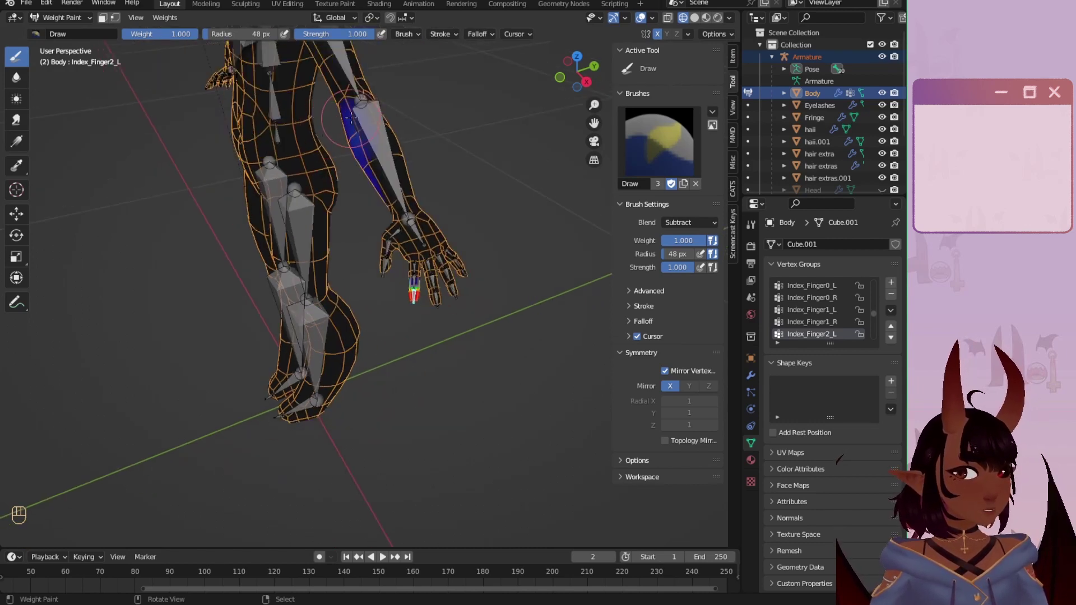
{"action": "middle_click_drag", "start_coordinate": [328, 180], "coordinate": [420, 115]}
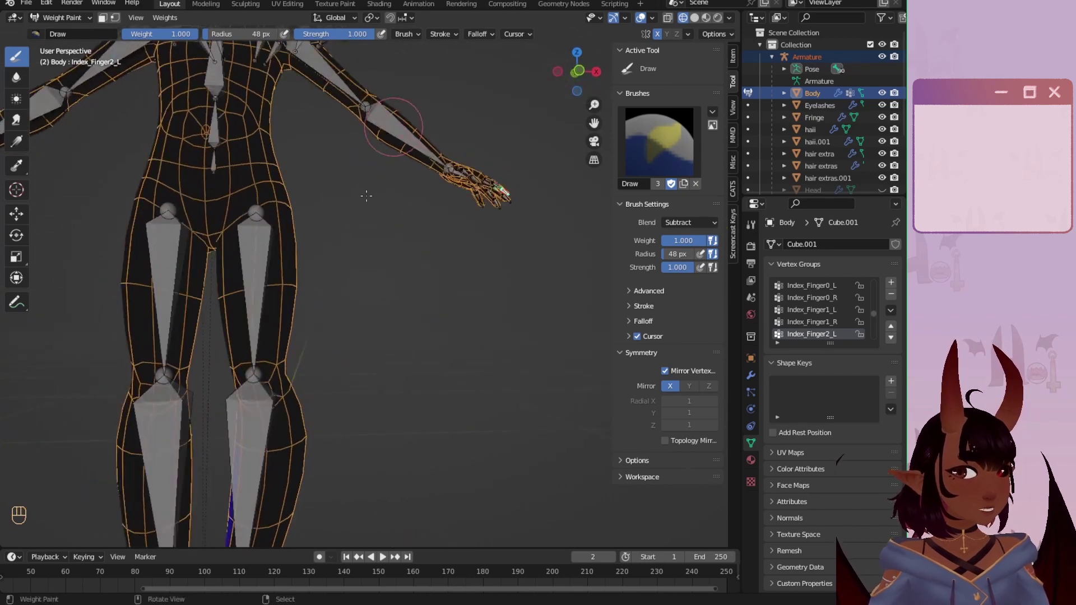
{"action": "middle_click_drag", "start_coordinate": [339, 283], "coordinate": [244, 364]}
{"action": "scroll", "coordinate": [236, 471], "scroll_direction": "down", "scroll_amount": 2}
{"action": "middle_click_drag", "start_coordinate": [242, 466], "coordinate": [297, 448]}
{"action": "middle_click_drag", "start_coordinate": [301, 381], "coordinate": [358, 336]}
{"action": "scroll", "coordinate": [336, 297], "scroll_direction": "up", "scroll_amount": 6}
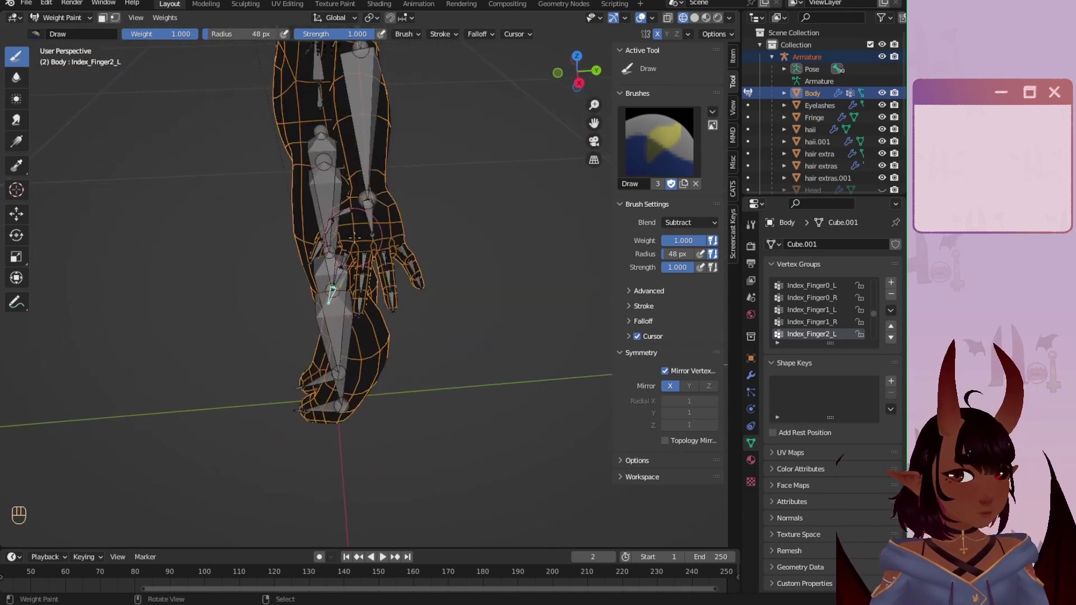
Step: Go through the thumb, index and middle finger bones of the left hand, examining each one's weight for stray areas
{"action": "middle_click_drag", "start_coordinate": [331, 291], "coordinate": [359, 230]}
{"action": "right_click", "coordinate": [409, 211]}
{"action": "key", "text": "r"}
{"action": "right_click", "coordinate": [580, 182]}
{"action": "right_click", "coordinate": [382, 276]}
{"action": "right_click", "coordinate": [401, 237]}
{"action": "right_click", "coordinate": [440, 336]}
{"action": "right_click", "coordinate": [432, 408]}
{"action": "right_click", "coordinate": [487, 417]}
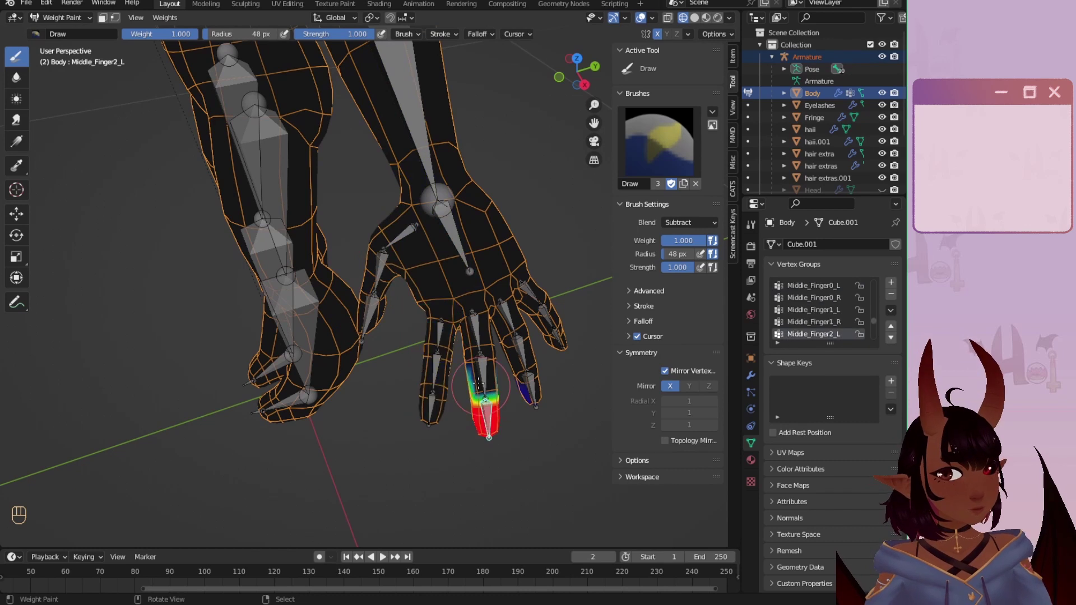
Step: Examine the middle finger, wrist and Ring_Finger0_L weights, test-rotating the bones to check the deformation
{"action": "right_click", "coordinate": [482, 378]}
{"action": "right_click", "coordinate": [487, 417]}
{"action": "right_click", "coordinate": [482, 379]}
{"action": "right_click", "coordinate": [476, 333]}
{"action": "right_click", "coordinate": [453, 238]}
{"action": "key", "text": "r"}
{"action": "right_click", "coordinate": [509, 321]}
{"action": "key", "text": "r"}
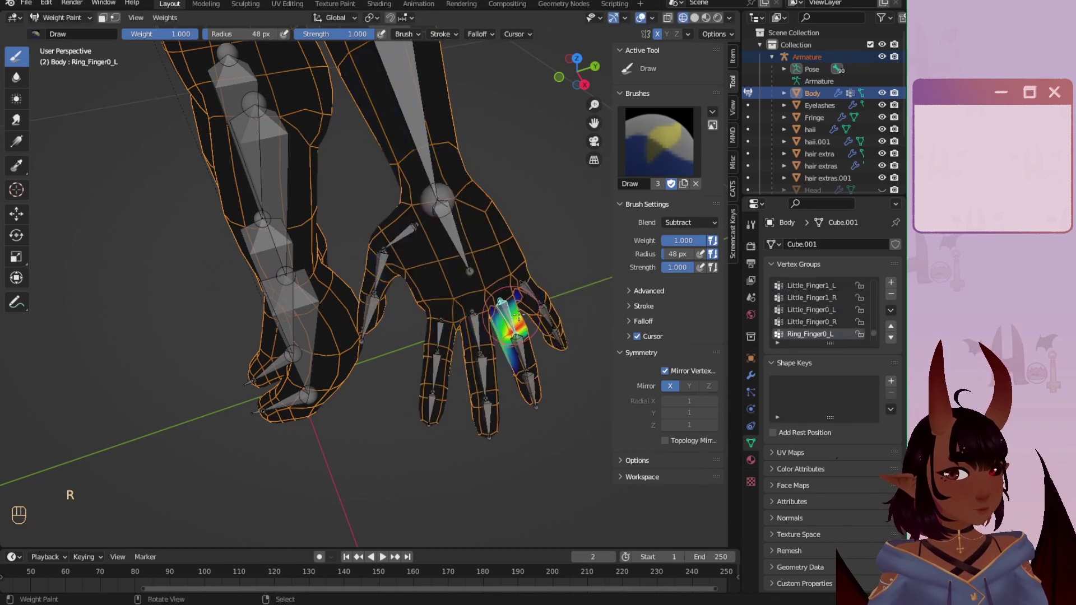
Step: Test-rotate Left_Wrist and examine the hand's deformation from several angles
{"action": "middle_click_drag", "start_coordinate": [448, 235], "coordinate": [359, 235]}
{"action": "right_click", "coordinate": [144, 299]}
{"action": "right_click", "coordinate": [137, 334]}
{"action": "right_click", "coordinate": [197, 185]}
{"action": "key", "text": "r"}
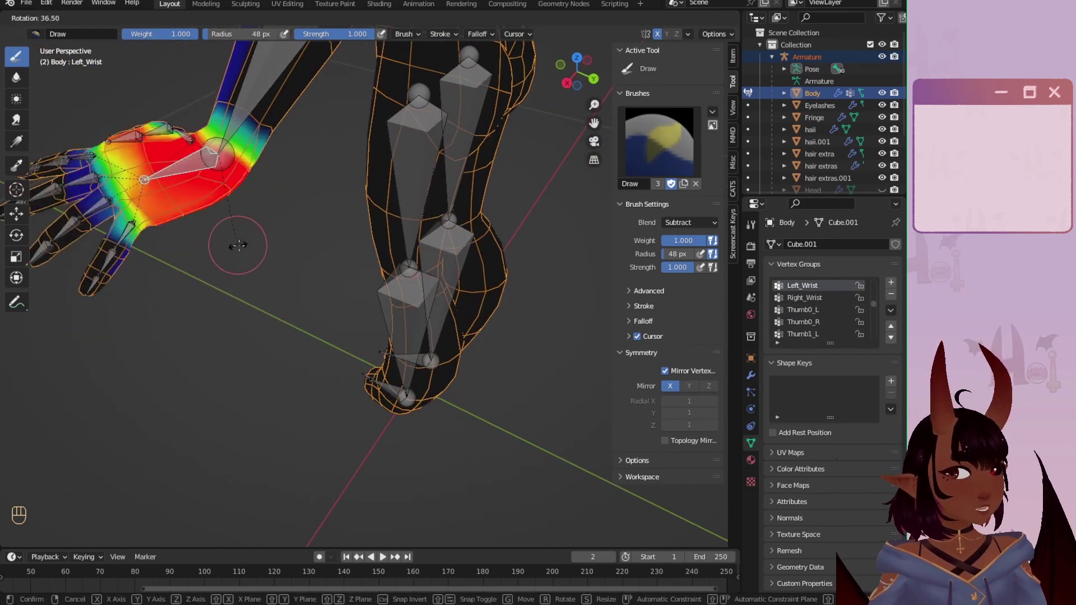
{"action": "right_click", "coordinate": [238, 245]}
{"action": "middle_click_drag", "start_coordinate": [237, 245], "coordinate": [359, 252]}
{"action": "key", "text": "r"}
{"action": "right_click", "coordinate": [358, 335]}
{"action": "scroll", "coordinate": [314, 331], "scroll_direction": "down", "scroll_amount": 6}
{"action": "middle_click_drag", "start_coordinate": [229, 323], "coordinate": [385, 290]}
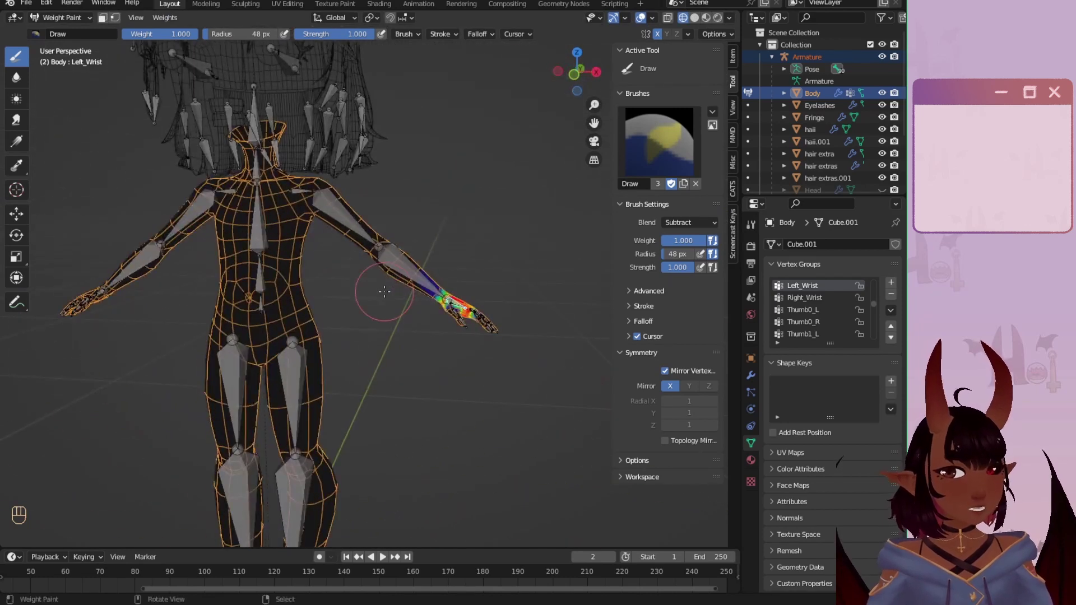
Step: Test-move the Hips bone straight down to check the body for unweighted vertices, and undo the move
{"action": "key", "text": "KP_1"}
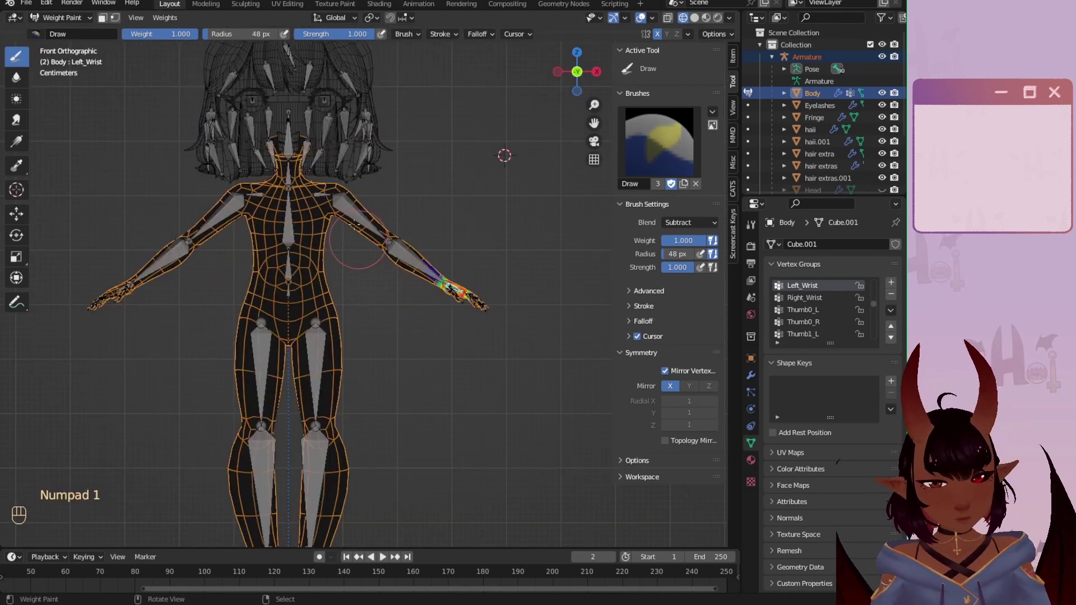
{"action": "scroll", "coordinate": [356, 240], "scroll_direction": "up", "scroll_amount": 2}
{"action": "middle_click_drag", "start_coordinate": [380, 282], "coordinate": [441, 352], "text": "shift"}
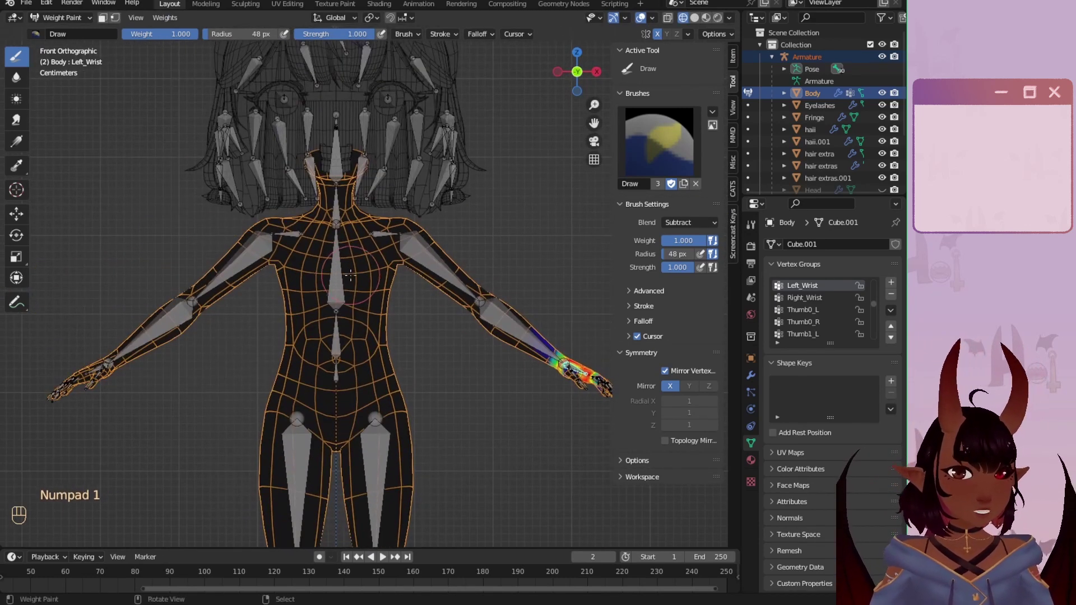
{"action": "right_click", "coordinate": [336, 370]}
{"action": "scroll", "coordinate": [335, 371], "scroll_direction": "down", "scroll_amount": 7}
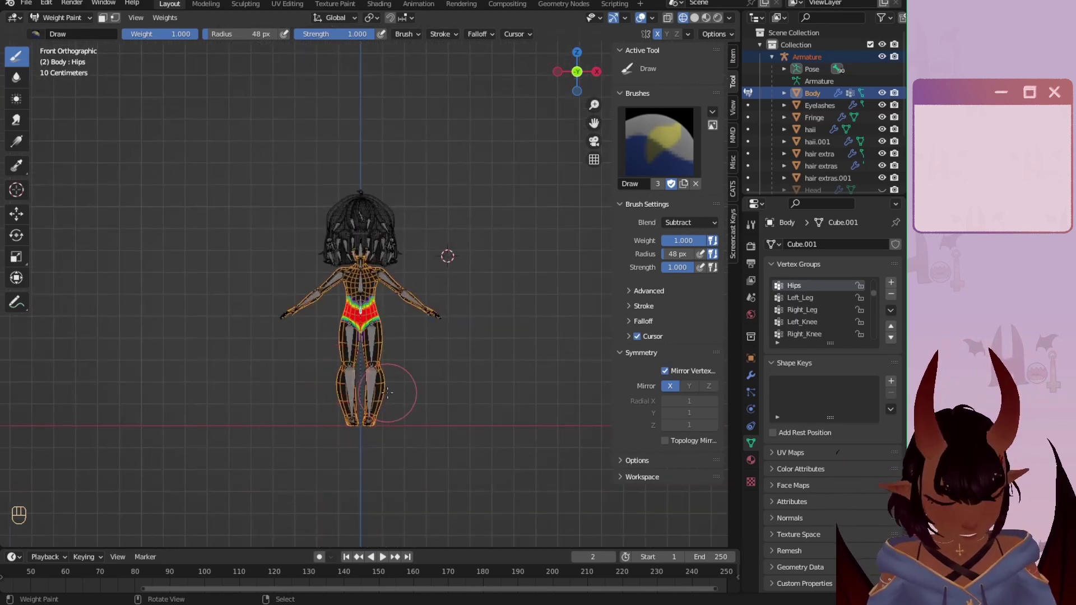
{"action": "key", "text": "g"}
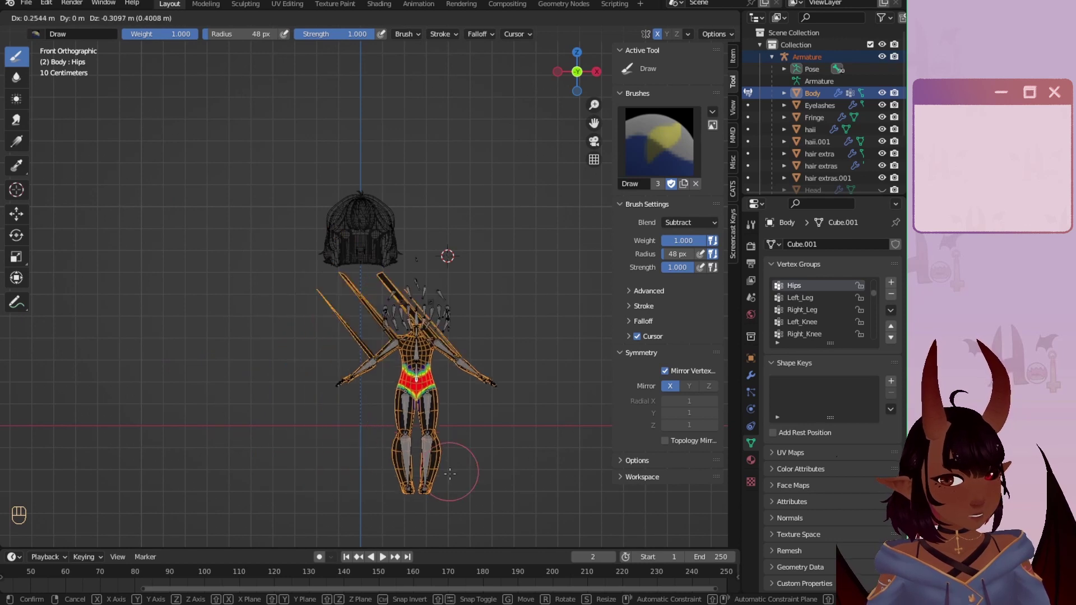
{"action": "left_click", "coordinate": [401, 493]}
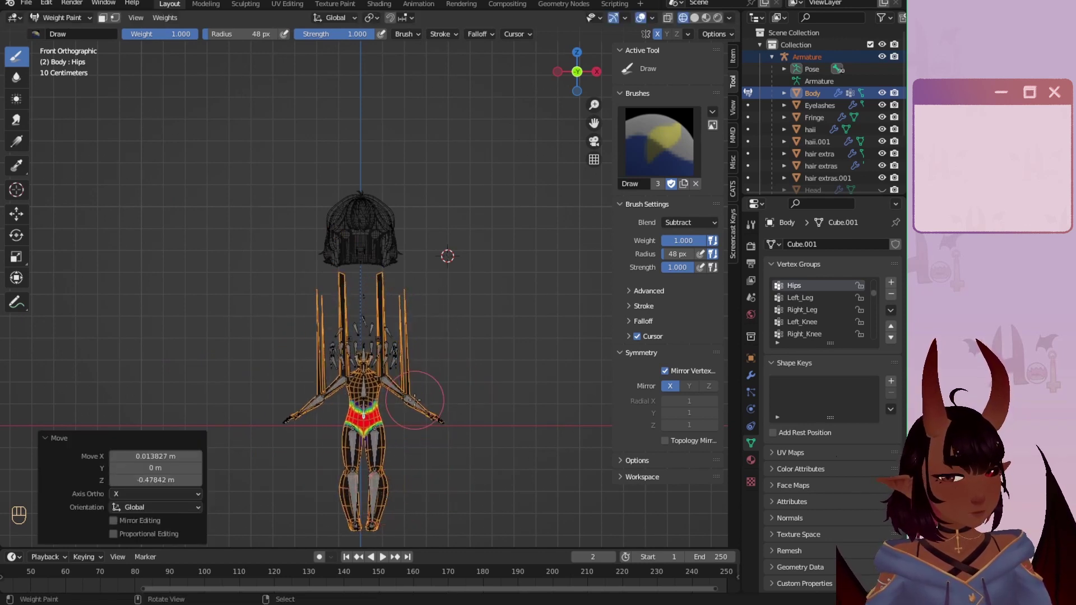
{"action": "scroll", "coordinate": [417, 409], "scroll_direction": "up", "scroll_amount": 5}
{"action": "mouse_move", "coordinate": [414, 417]}
{"action": "middle_mouse_down", "text": "shift"}
{"action": "mouse_move", "coordinate": [333, 198]}
{"action": "mouse_move", "coordinate": [404, 184]}
{"action": "middle_mouse_up", "text": "shift"}
{"action": "scroll", "coordinate": [409, 171], "scroll_direction": "down", "scroll_amount": 4}
{"action": "key", "text": "ctrl+z"}
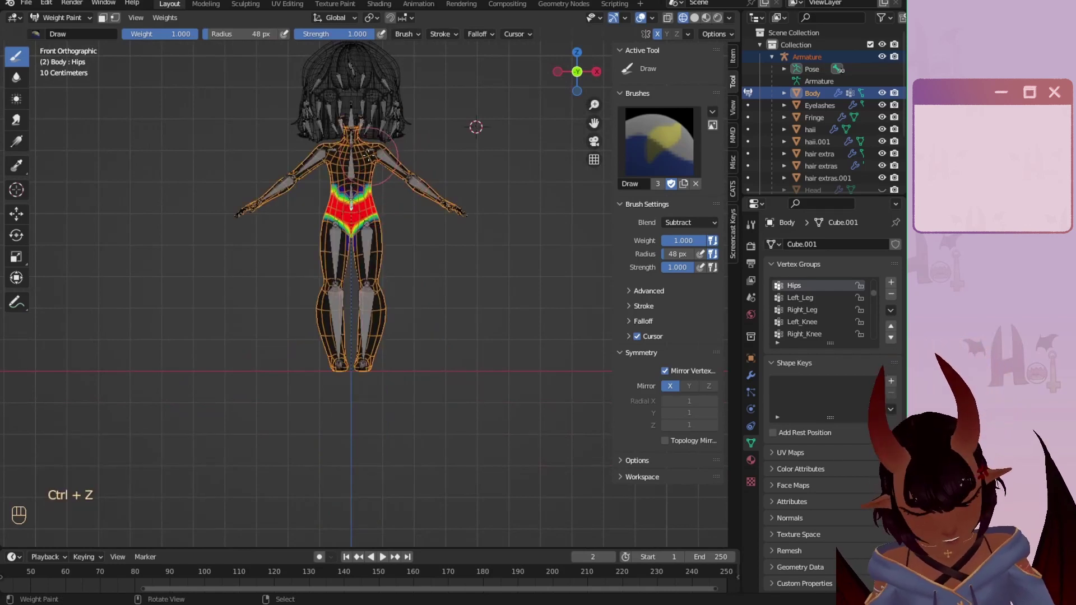
Step: Move the Hips bone down about 0.72 m to pull the stray vertices away from the body
{"action": "key", "text": "g"}
{"action": "key", "text": "g"}
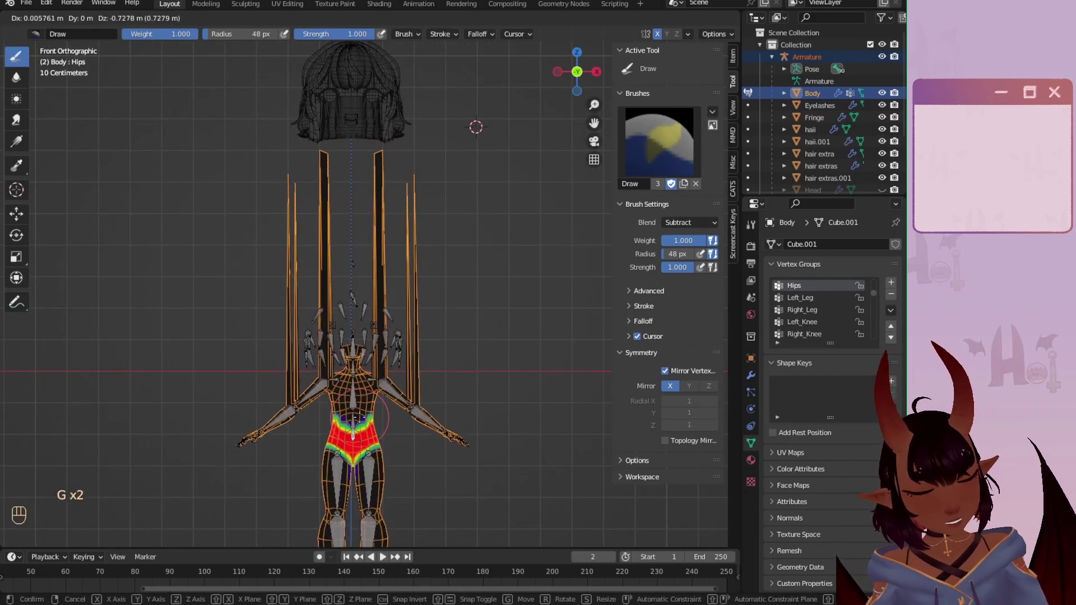
{"action": "left_click", "coordinate": [356, 417]}
{"action": "scroll", "coordinate": [319, 180], "scroll_direction": "down", "scroll_amount": 3}
{"action": "scroll", "coordinate": [329, 180], "scroll_direction": "up", "scroll_amount": 6}
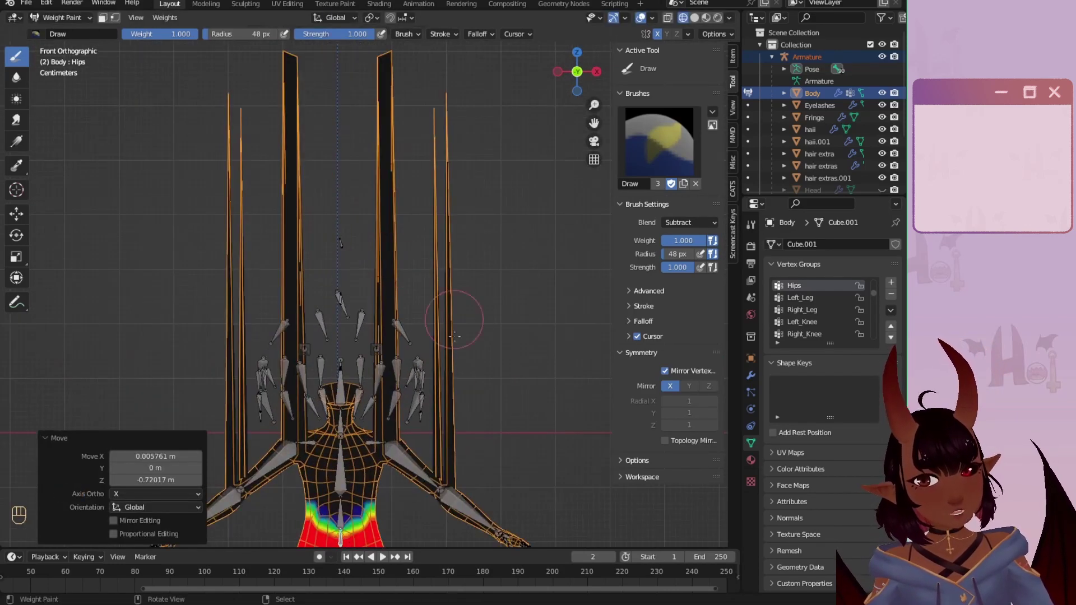
{"action": "key", "text": "ctrl+z"}
Step: Blur Left_Shoulder's weight at full strength over the stretched vertices above the left shoulder
{"action": "left_click", "coordinate": [373, 442], "text": "ctrl"}
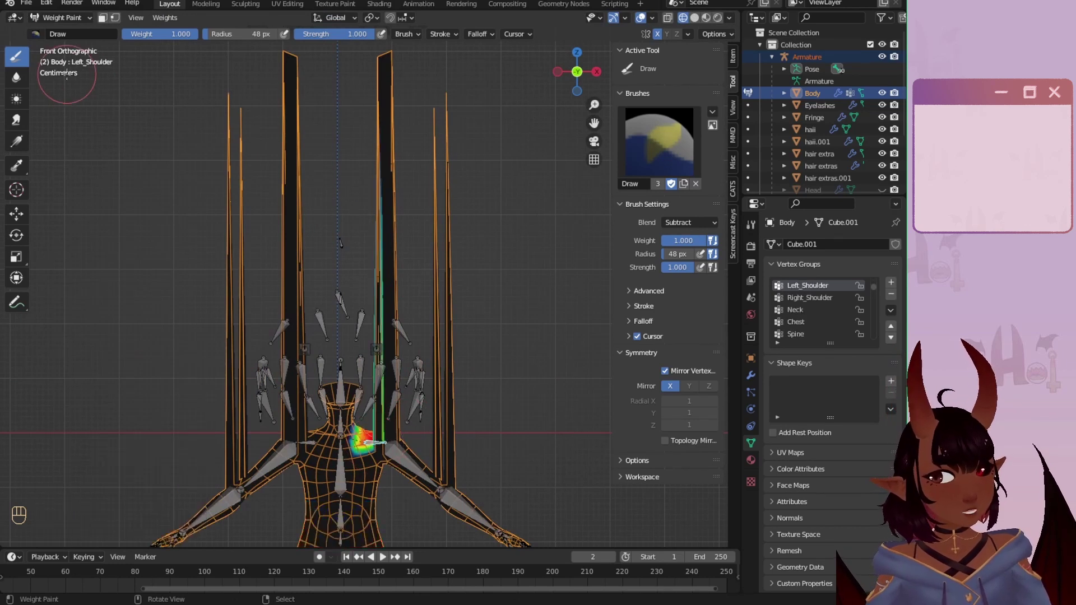
{"action": "left_click", "coordinate": [18, 79]}
{"action": "left_click_drag", "start_coordinate": [391, 71], "coordinate": [388, 83]}
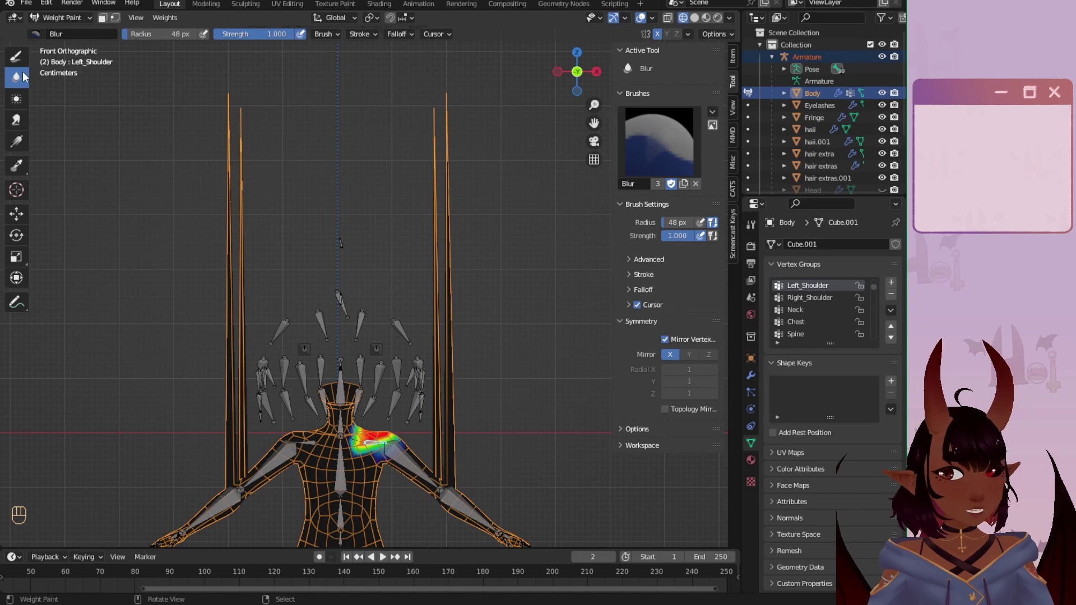
Step: Blur the Left_Arm and Left_Elbow weights over the stretched vertices above the left elbow
{"action": "left_click", "coordinate": [412, 457], "text": "ctrl"}
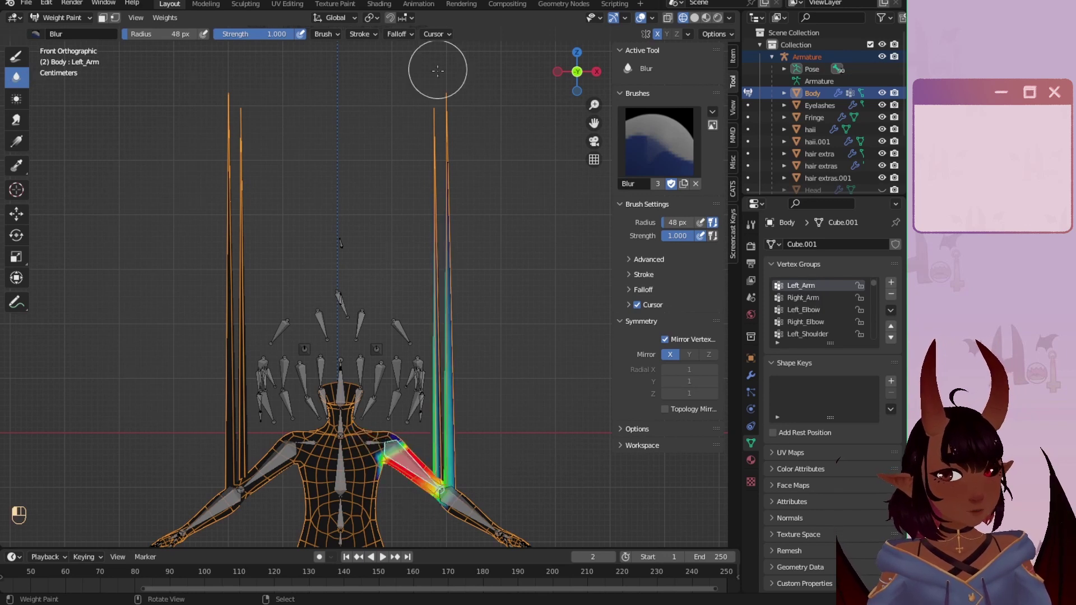
{"action": "left_click_drag", "start_coordinate": [405, 143], "coordinate": [455, 523]}
{"action": "left_click", "coordinate": [446, 495], "text": "ctrl"}
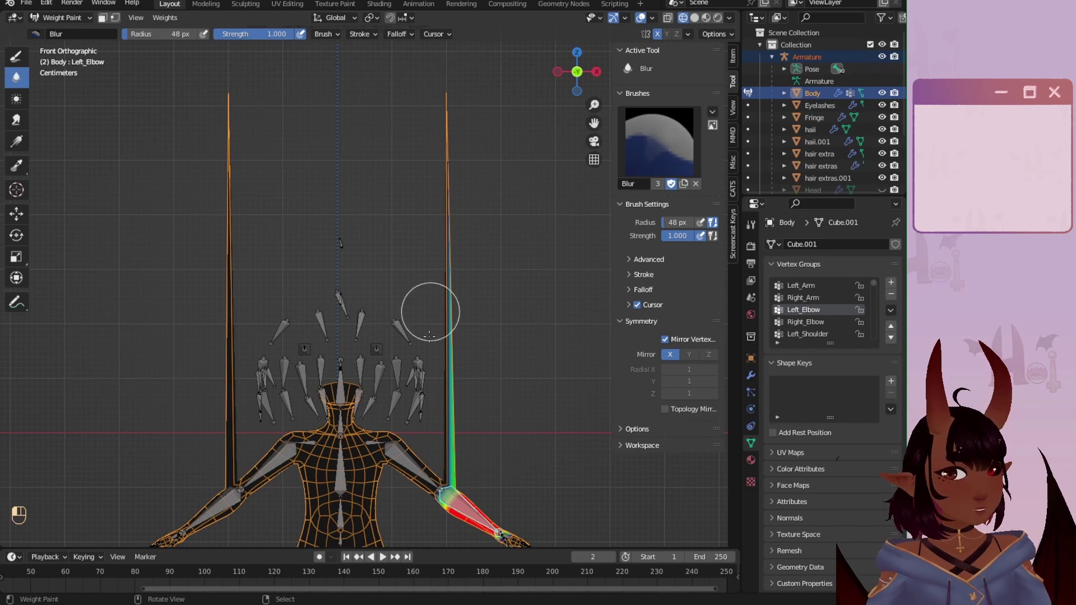
{"action": "left_click_drag", "start_coordinate": [448, 276], "coordinate": [469, 472]}
{"action": "mouse_move", "coordinate": [470, 474]}
{"action": "middle_mouse_down", "text": "shift"}
{"action": "mouse_move", "coordinate": [418, 408]}
{"action": "mouse_move", "coordinate": [403, 352]}
{"action": "middle_mouse_up", "text": "shift"}
{"action": "scroll", "coordinate": [403, 352], "scroll_direction": "up", "scroll_amount": 3}
{"action": "scroll", "coordinate": [405, 336], "scroll_direction": "down", "scroll_amount": 5}
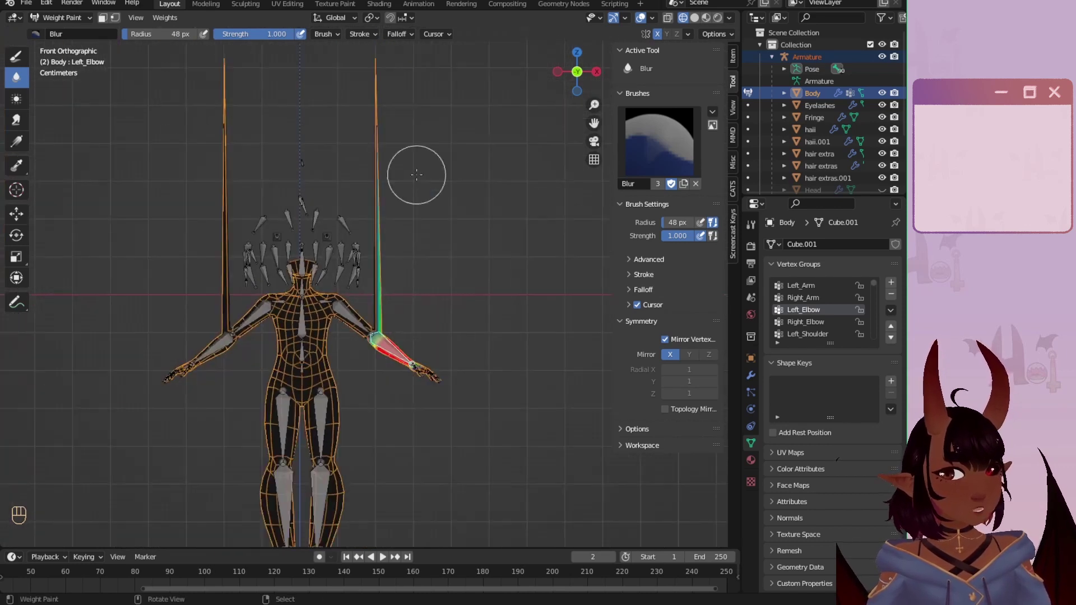
Step: From behind the character, blur Left_Arm's weight over the remaining stretched vertices at the left elbow
{"action": "mouse_move", "coordinate": [409, 177]}
{"action": "middle_mouse_down"}
{"action": "mouse_move", "coordinate": [189, 228]}
{"action": "mouse_move", "coordinate": [171, 214]}
{"action": "middle_mouse_up"}
{"action": "scroll", "coordinate": [236, 187], "scroll_direction": "down", "scroll_amount": 2}
{"action": "middle_click_drag", "start_coordinate": [348, 143], "coordinate": [354, 220], "text": "shift"}
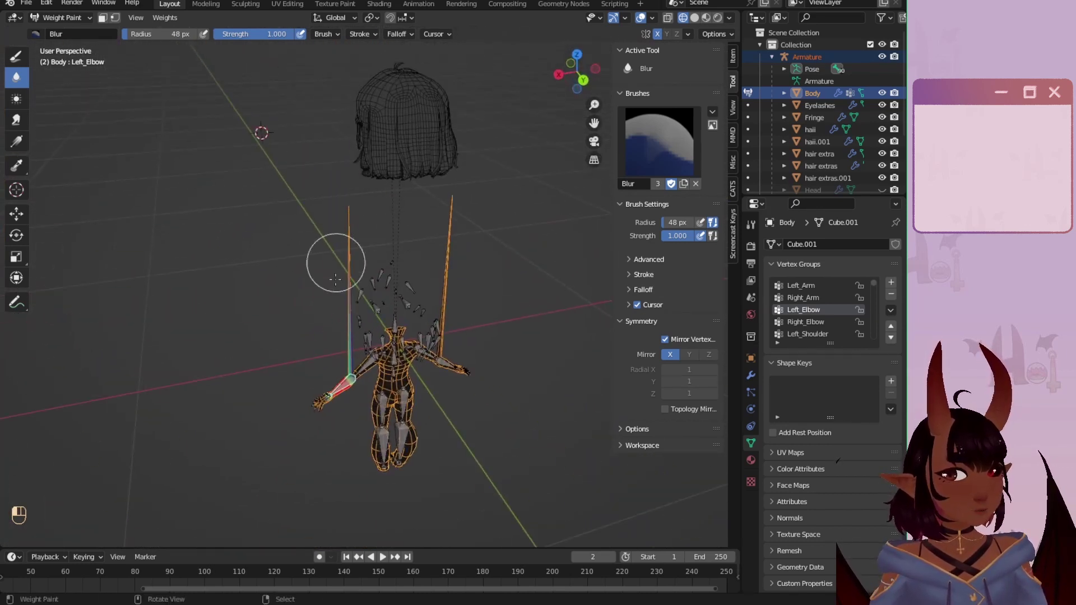
{"action": "left_click", "coordinate": [369, 362], "text": "ctrl"}
{"action": "left_click_drag", "start_coordinate": [352, 185], "coordinate": [338, 353]}
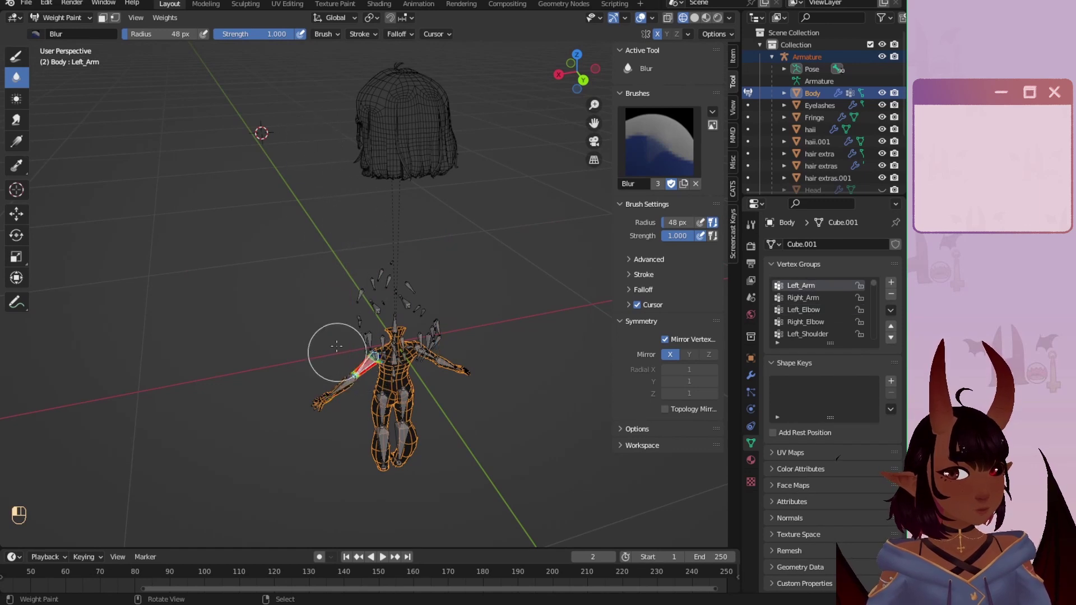
{"action": "scroll", "coordinate": [345, 314], "scroll_direction": "up", "scroll_amount": 4}
{"action": "middle_click_drag", "start_coordinate": [235, 356], "coordinate": [466, 341]}
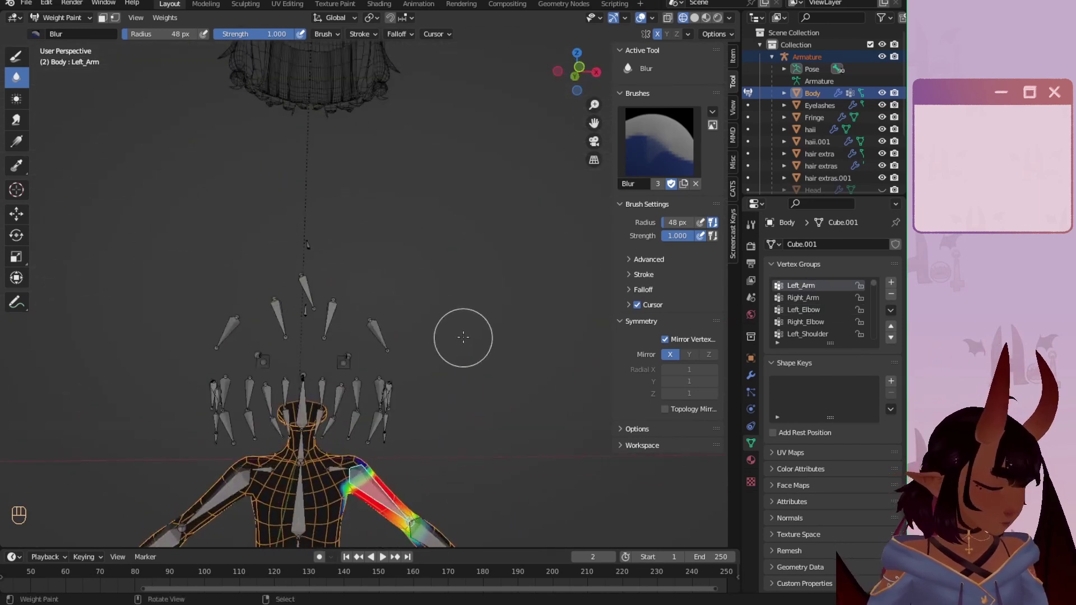
Step: Stop the CATS pose mode to return the armature to its original pose in Object Mode
{"action": "key", "text": "KP_1"}
{"action": "left_click", "coordinate": [732, 188]}
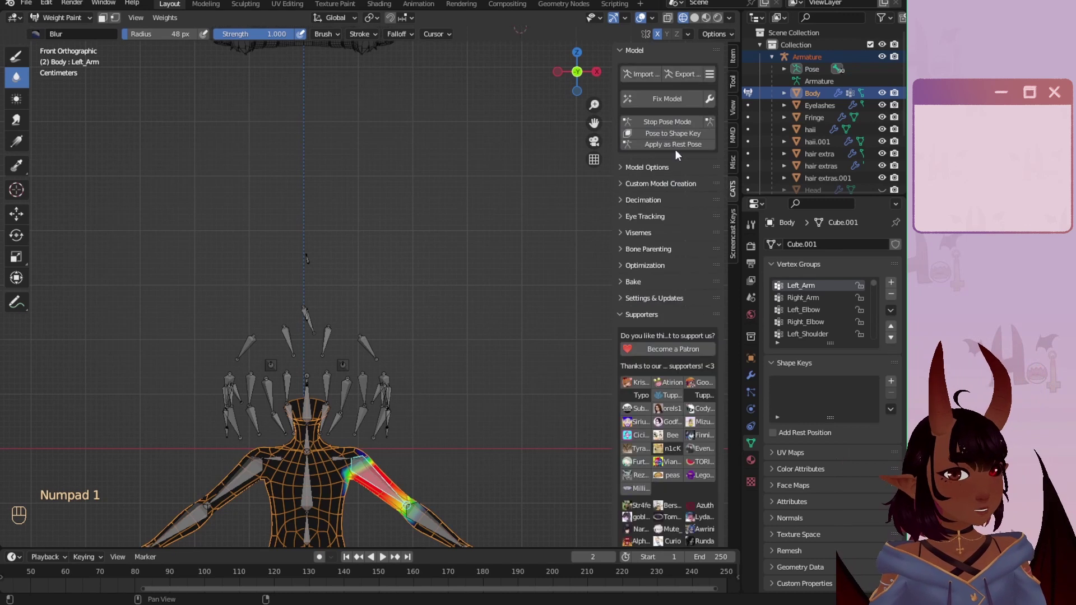
{"action": "left_click", "coordinate": [672, 123]}
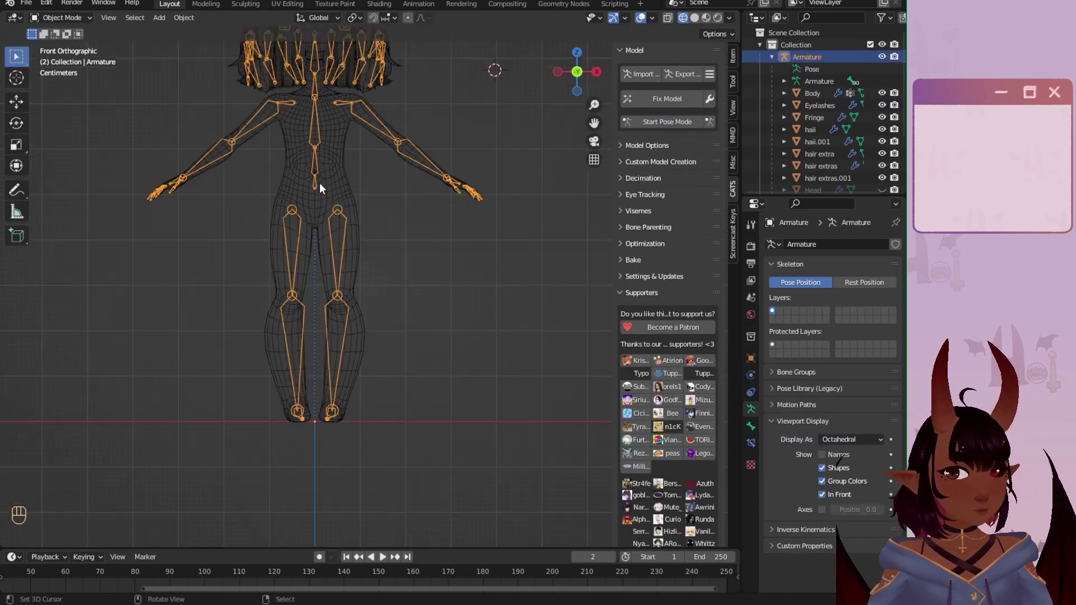
Step: Examine the armature's fit in the torso and the finger bones of the left hand from several angles
{"action": "scroll", "coordinate": [251, 211], "scroll_direction": "up", "scroll_amount": 1}
{"action": "middle_click_drag", "start_coordinate": [276, 147], "coordinate": [308, 331], "text": "shift"}
{"action": "scroll", "coordinate": [314, 293], "scroll_direction": "up", "scroll_amount": 6}
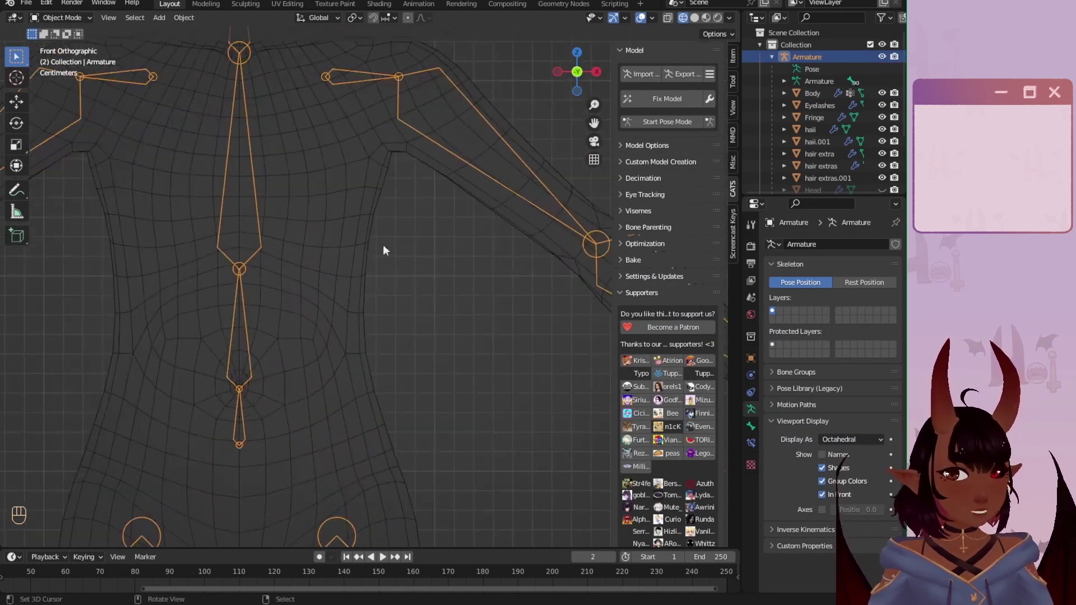
{"action": "middle_click_drag", "start_coordinate": [567, 323], "coordinate": [63, 182], "text": "shift"}
{"action": "scroll", "coordinate": [389, 354], "scroll_direction": "up", "scroll_amount": 6}
{"action": "middle_click_drag", "start_coordinate": [233, 386], "coordinate": [129, 375]}
{"action": "scroll", "coordinate": [157, 369], "scroll_direction": "up", "scroll_amount": 4}
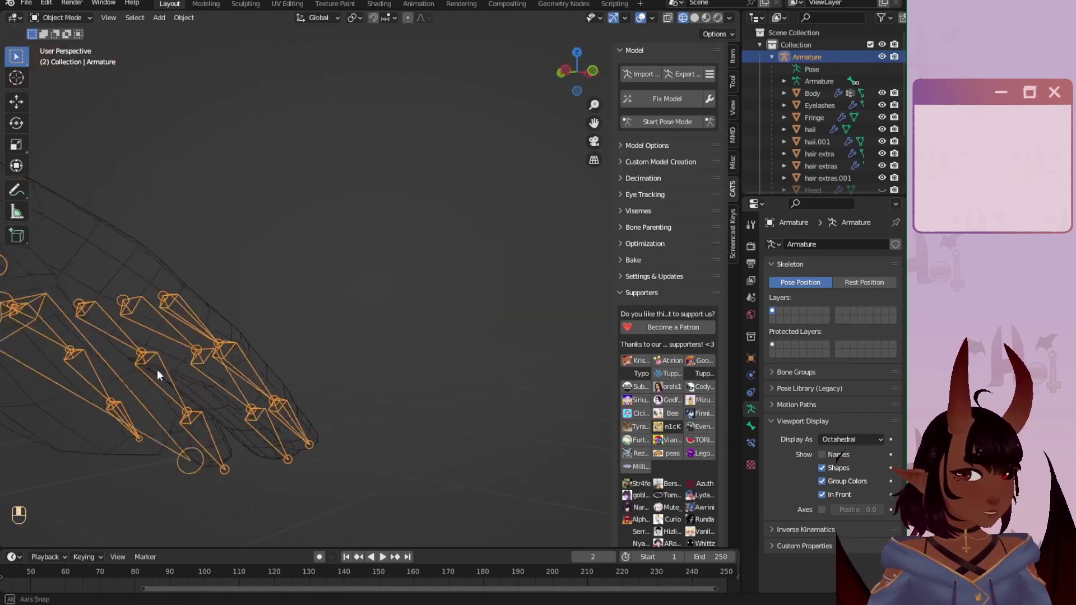
{"action": "mouse_move", "coordinate": [195, 357]}
{"action": "middle_mouse_down"}
{"action": "mouse_move", "coordinate": [197, 394]}
{"action": "mouse_move", "coordinate": [192, 357]}
{"action": "middle_mouse_up"}
{"action": "scroll", "coordinate": [193, 357], "scroll_direction": "down", "scroll_amount": 6}
{"action": "scroll", "coordinate": [401, 296], "scroll_direction": "down", "scroll_amount": 4}
{"action": "middle_click_drag", "start_coordinate": [402, 296], "coordinate": [345, 281]}
{"action": "scroll", "coordinate": [235, 303], "scroll_direction": "down", "scroll_amount": 2}
Step: Return to the front view and save the Blender file
{"action": "key", "text": "KP_1"}
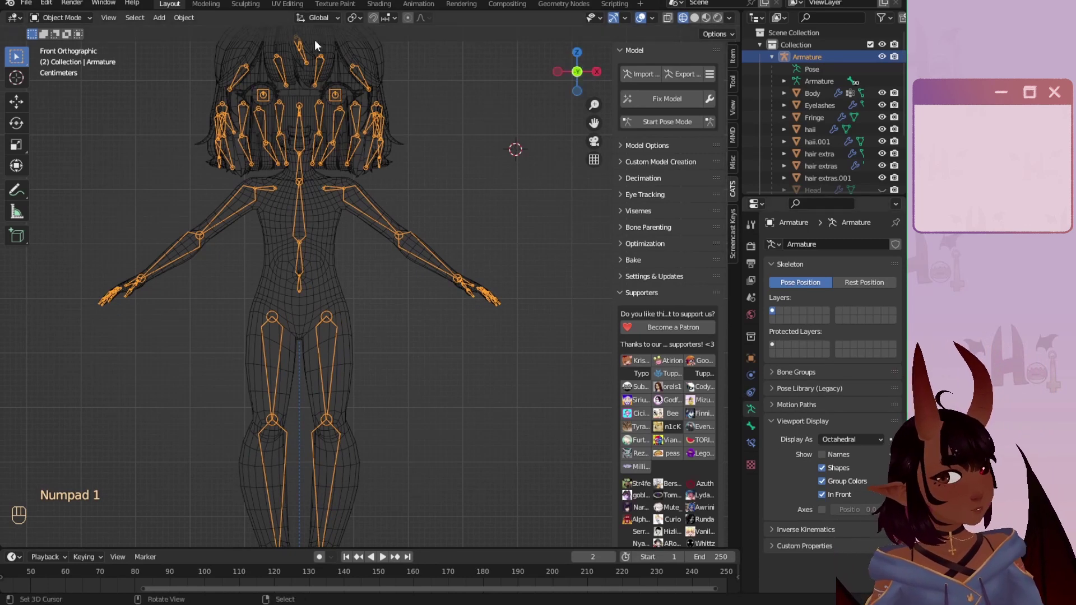
{"action": "left_click", "coordinate": [28, 4]}
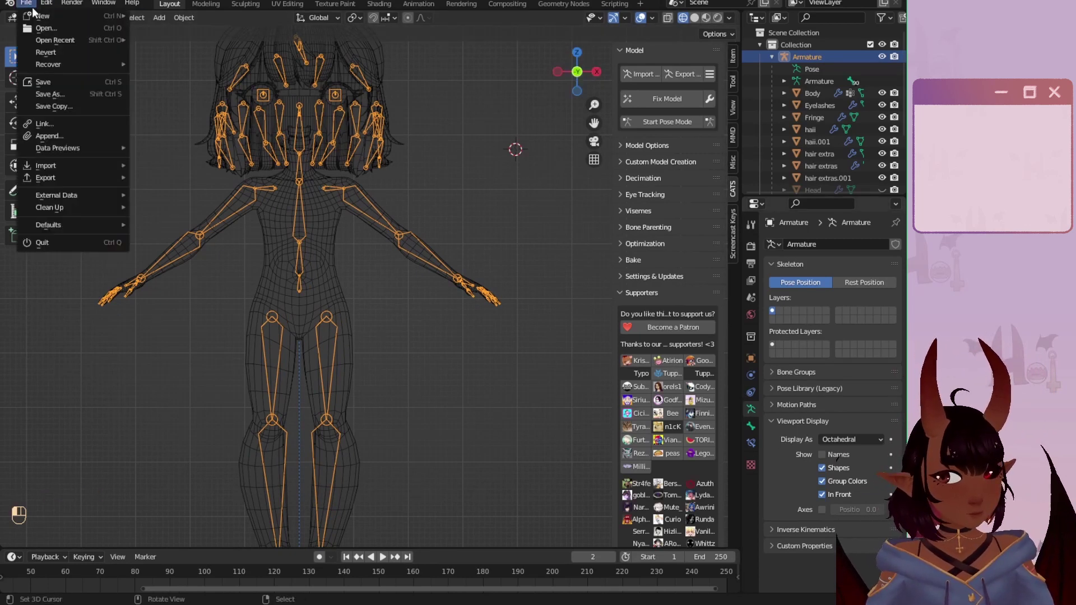
{"action": "left_click", "coordinate": [39, 83]}
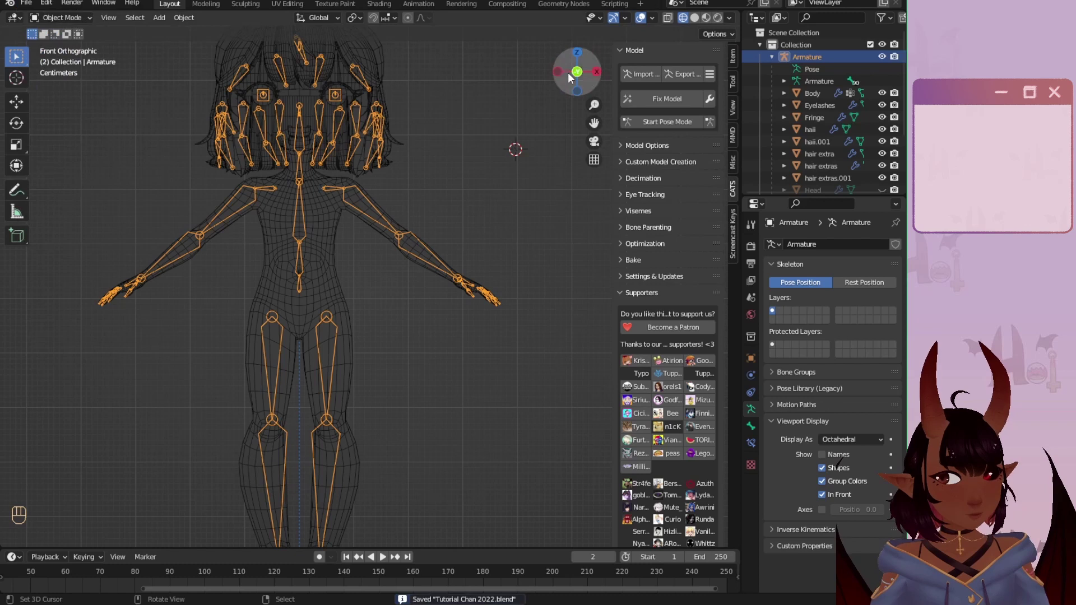
Step: Apply the Body mesh's Mirror and Subdivision Surface modifiers
{"action": "left_click", "coordinate": [817, 92]}
{"action": "left_click", "coordinate": [751, 375]}
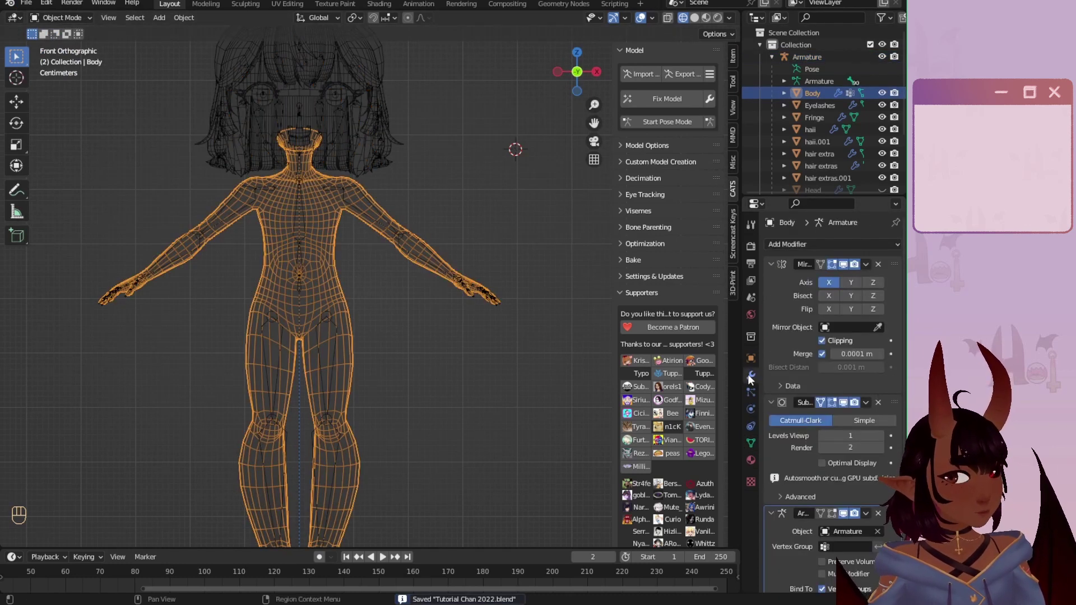
{"action": "left_click", "coordinate": [864, 264]}
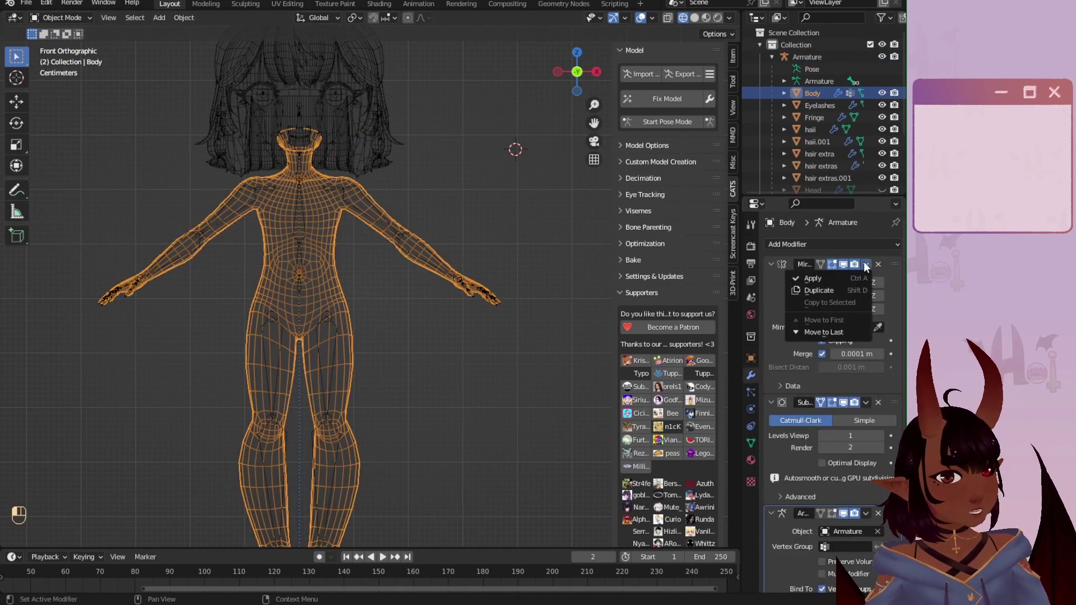
{"action": "left_click", "coordinate": [835, 278]}
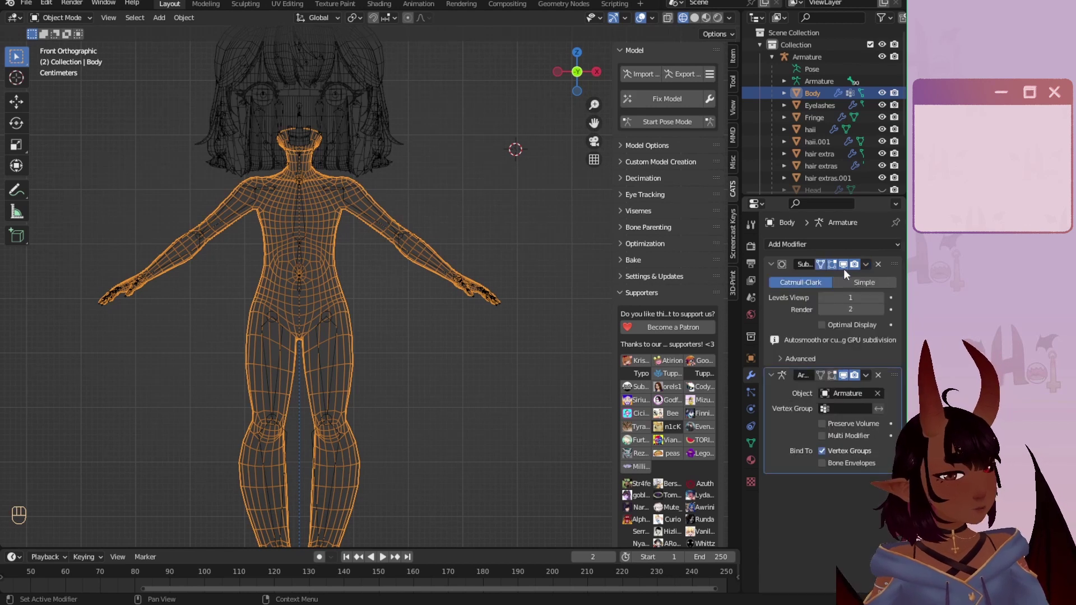
{"action": "left_click", "coordinate": [867, 265]}
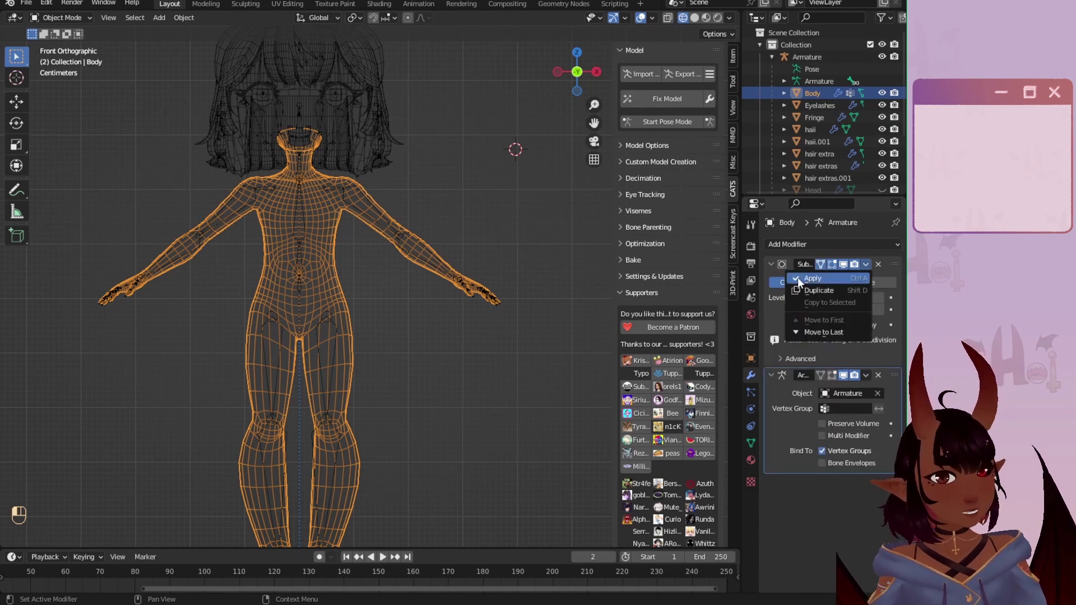
{"action": "left_click", "coordinate": [799, 278]}
Step: Add a Mirror modifier on X to Body, place it above the Armature modifier and turn off its viewport display
{"action": "left_click", "coordinate": [817, 243]}
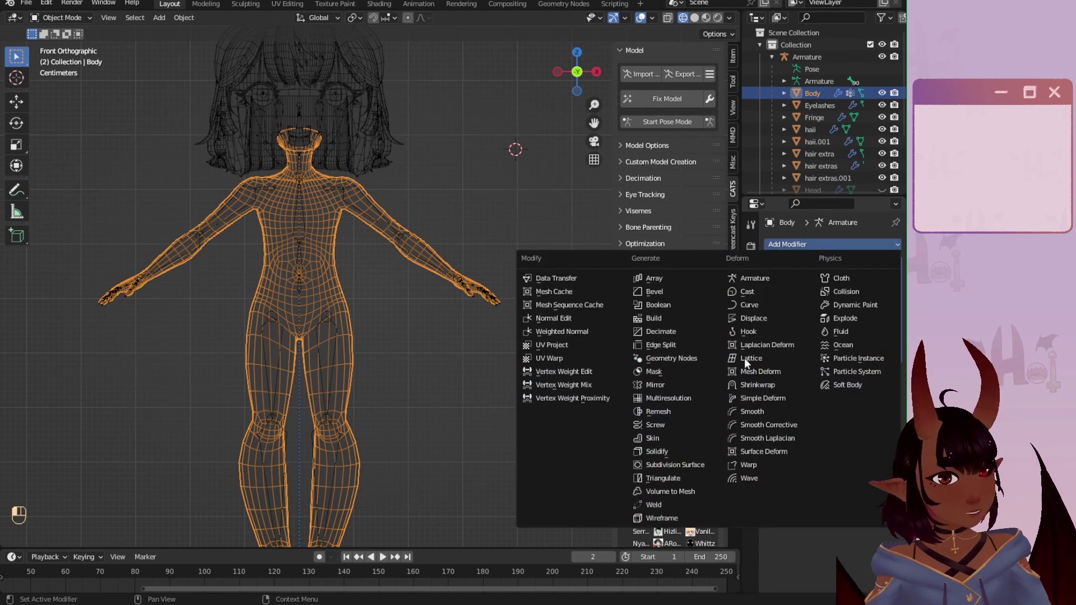
{"action": "left_click", "coordinate": [654, 385]}
{"action": "left_click_drag", "start_coordinate": [888, 369], "coordinate": [874, 248]}
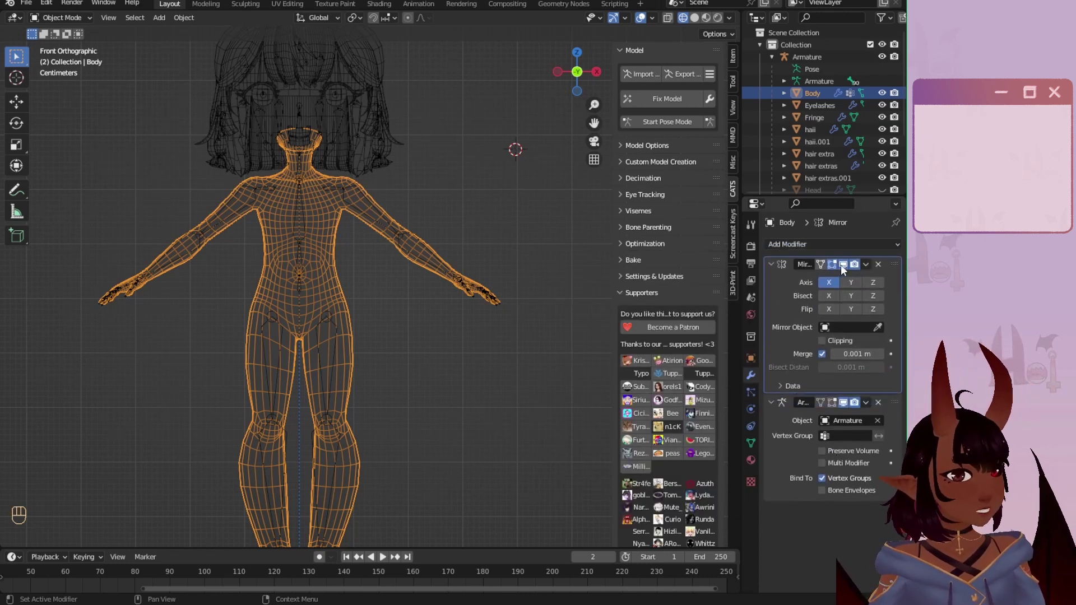
{"action": "left_click", "coordinate": [841, 264]}
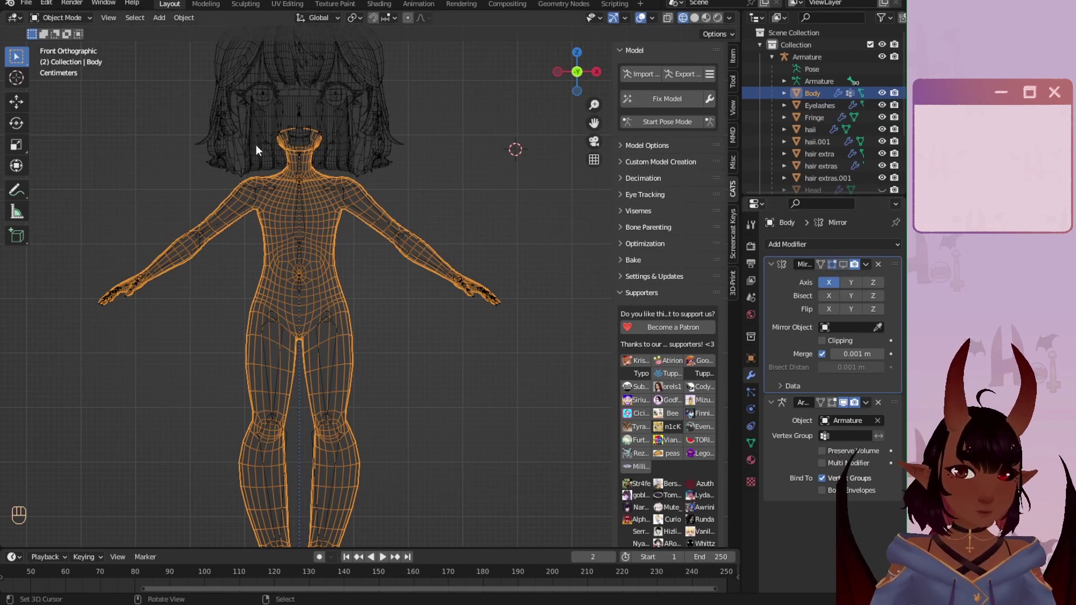
Step: In Edit Mode, hide the front and back edge loops running down the centre of the Body mesh's torso
{"action": "left_click", "coordinate": [78, 21]}
{"action": "left_click", "coordinate": [69, 45]}
{"action": "scroll", "coordinate": [215, 233], "scroll_direction": "up", "scroll_amount": 5}
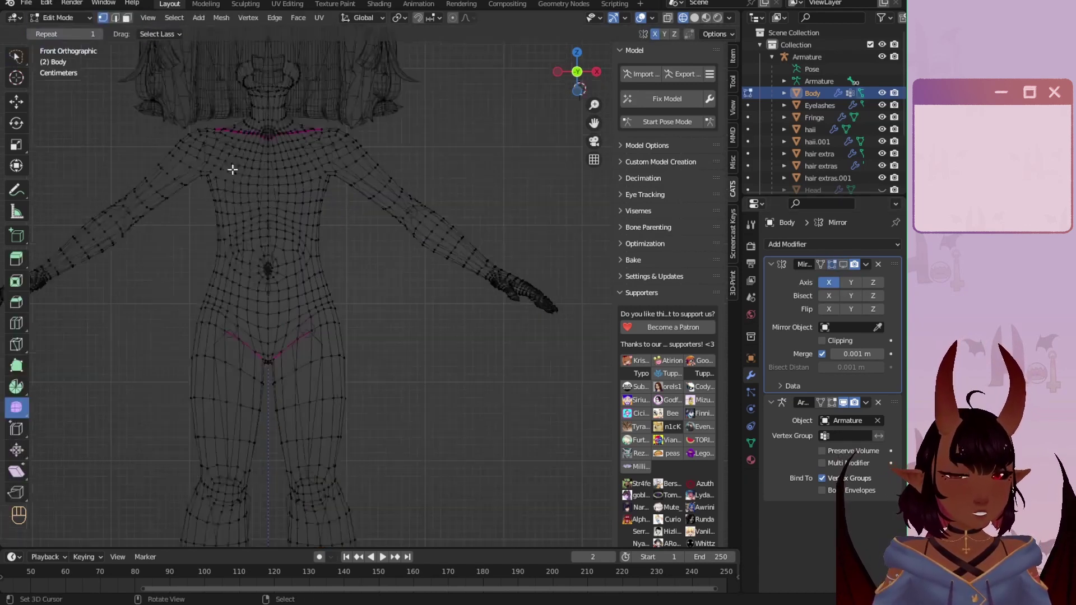
{"action": "middle_click_drag", "start_coordinate": [216, 233], "coordinate": [324, 295], "text": "shift"}
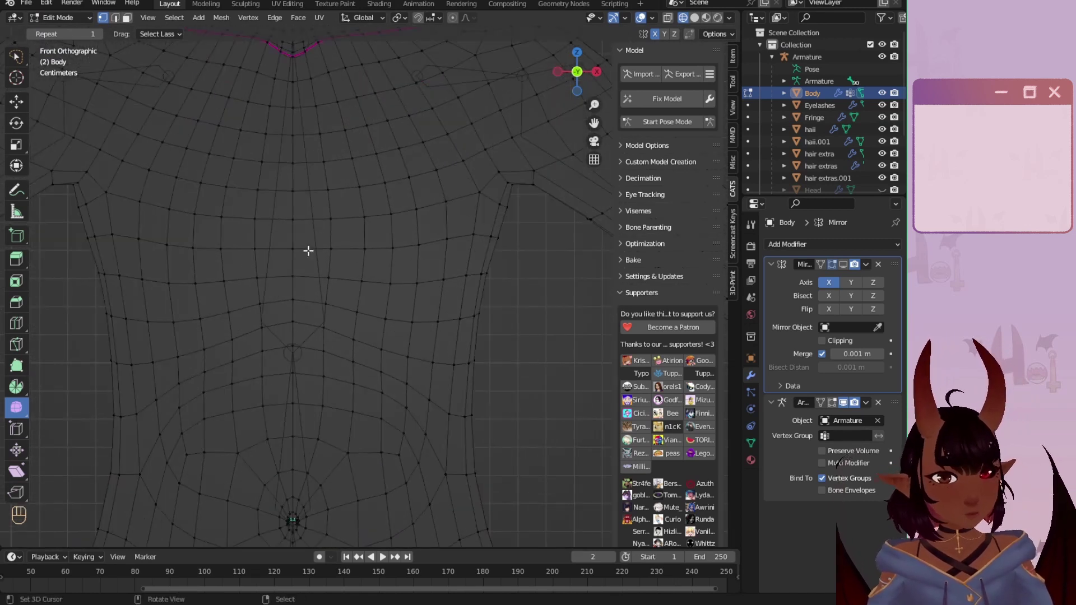
{"action": "left_click", "coordinate": [292, 259], "text": "alt"}
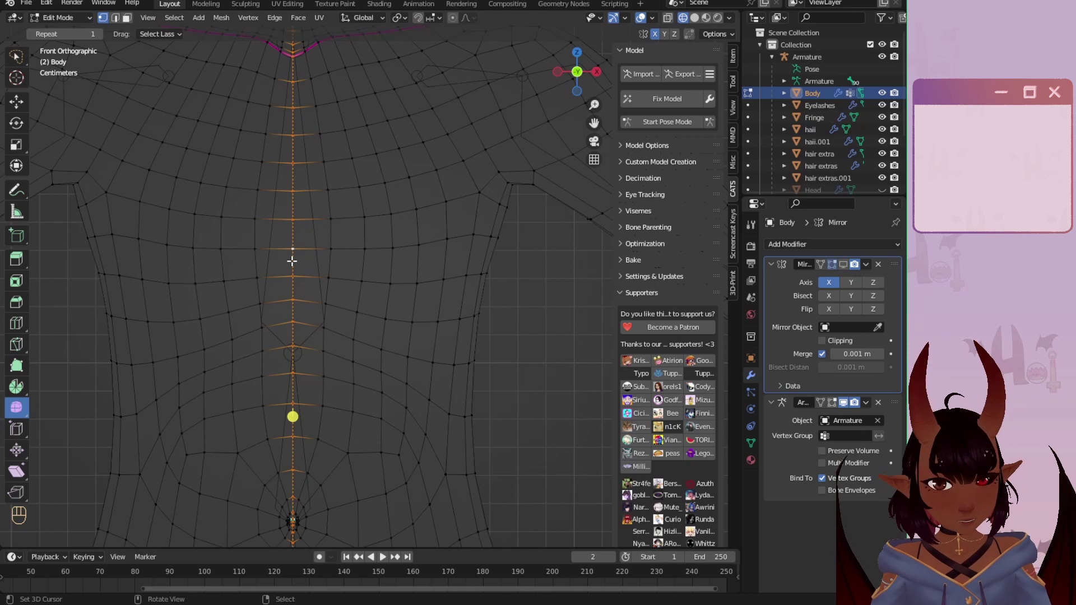
{"action": "key", "text": "h"}
{"action": "key", "text": "alt+h"}
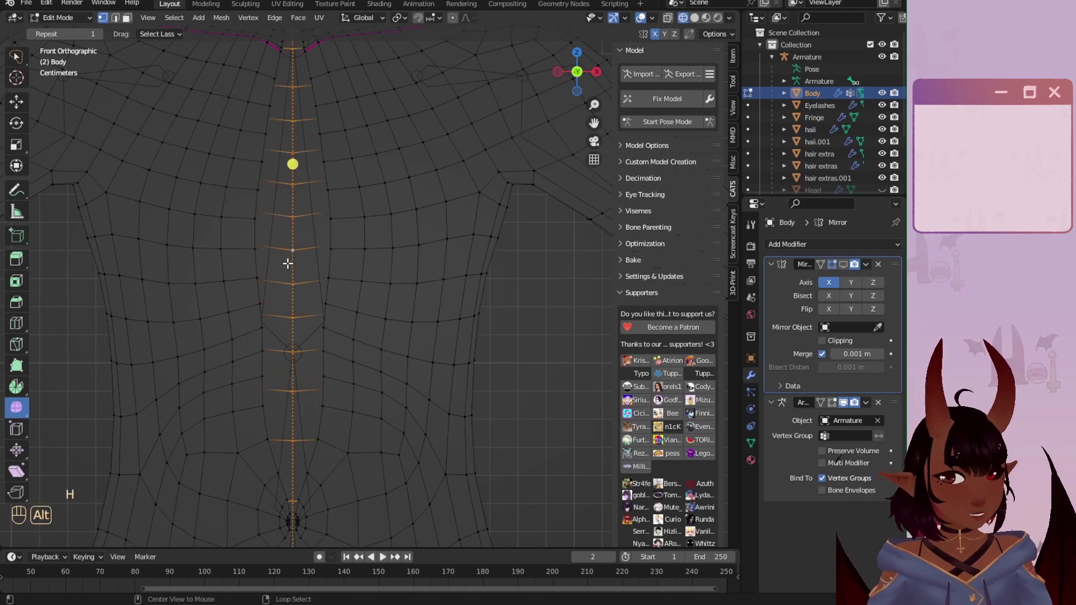
{"action": "key", "text": "h"}
{"action": "scroll", "coordinate": [291, 286], "scroll_direction": "down", "scroll_amount": 4}
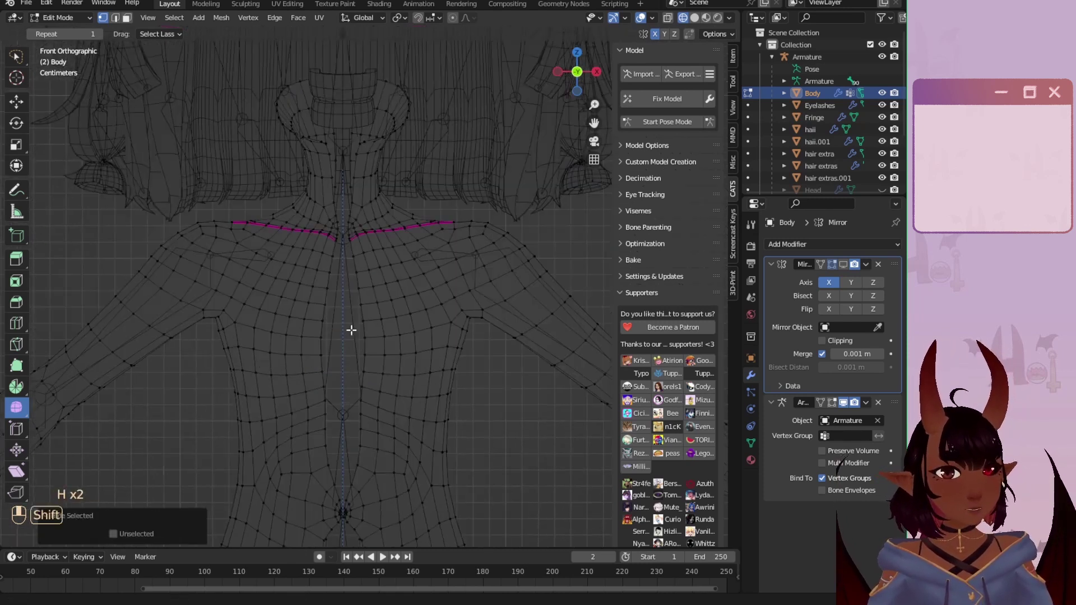
Step: Select the linked geometry of the character's right half of the Body mesh and delete it
{"action": "scroll", "coordinate": [358, 323], "scroll_direction": "up", "scroll_amount": 3, "text": "shift"}
{"action": "middle_click_drag", "start_coordinate": [363, 319], "coordinate": [351, 89], "text": "shift"}
{"action": "scroll", "coordinate": [375, 300], "scroll_direction": "up", "scroll_amount": 3}
{"action": "scroll", "coordinate": [334, 330], "scroll_direction": "down", "scroll_amount": 10}
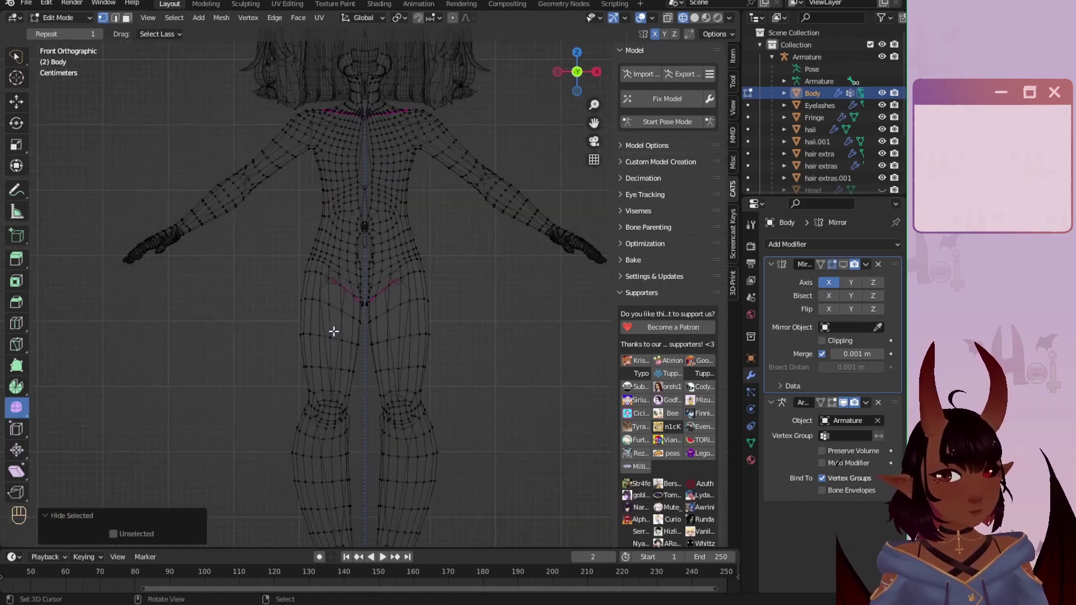
{"action": "key", "text": "l"}
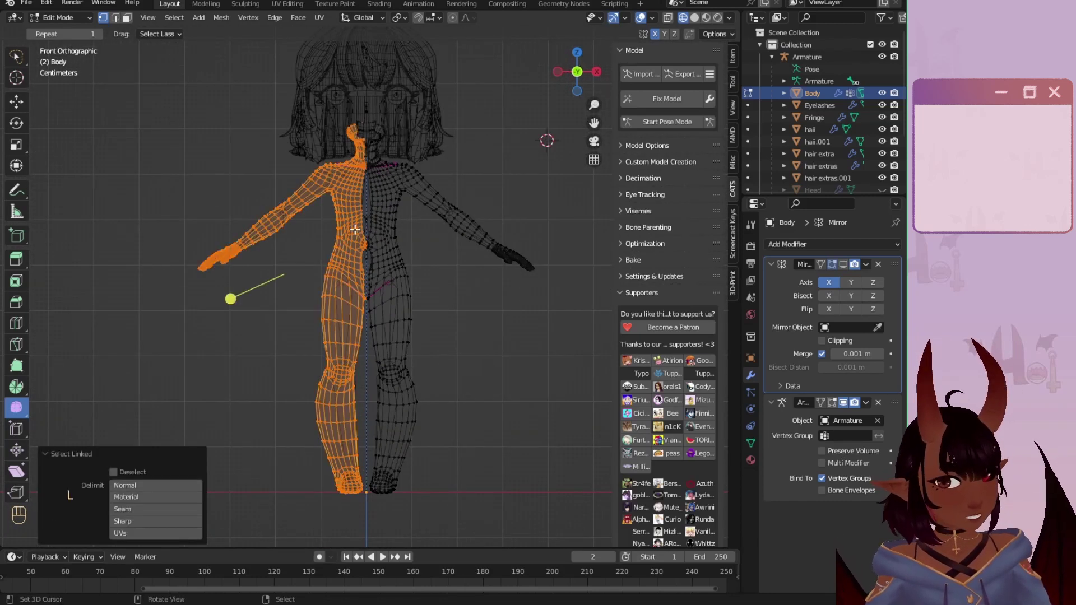
{"action": "middle_click_drag", "start_coordinate": [335, 325], "coordinate": [548, 233]}
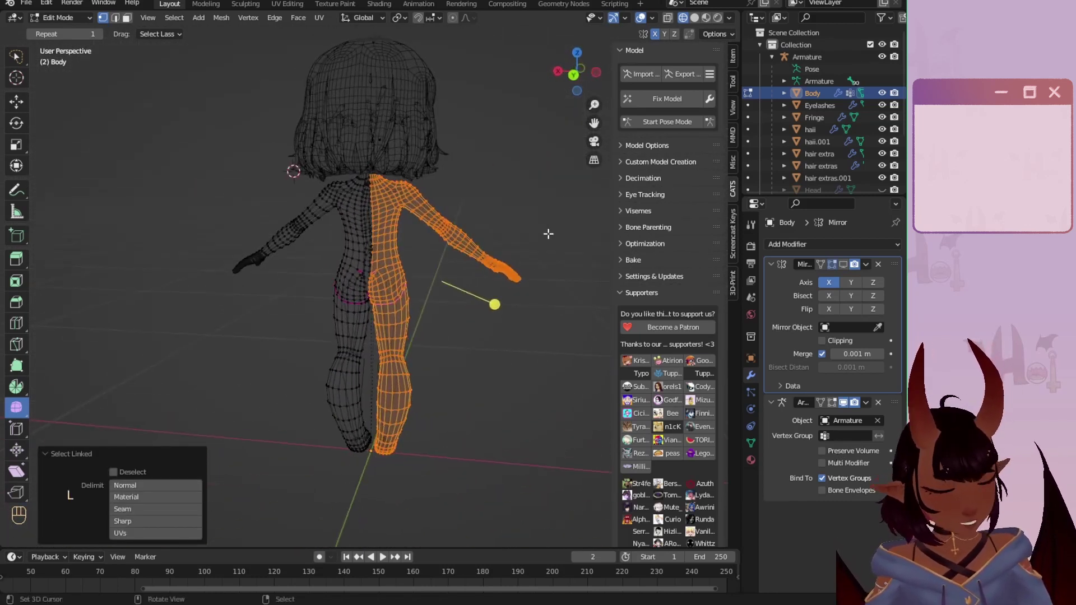
{"action": "key", "text": "x"}
{"action": "left_click", "coordinate": [548, 233]}
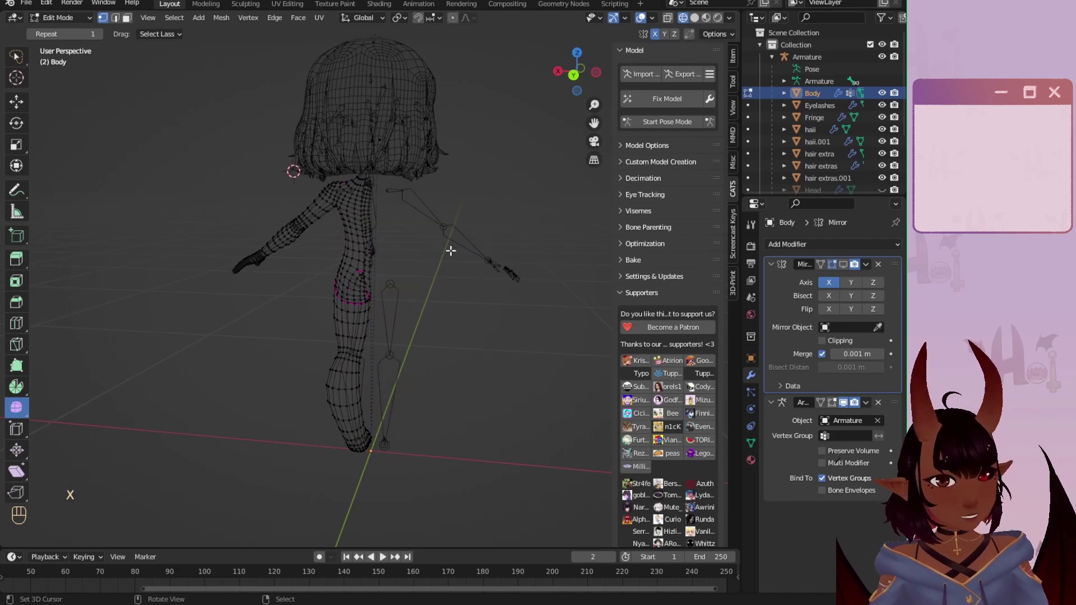
Step: Reveal the hidden centre loops of Body and turn the Mirror modifier's viewport display back on
{"action": "key", "text": "alt+h"}
{"action": "scroll", "coordinate": [444, 252], "scroll_direction": "up", "scroll_amount": 8}
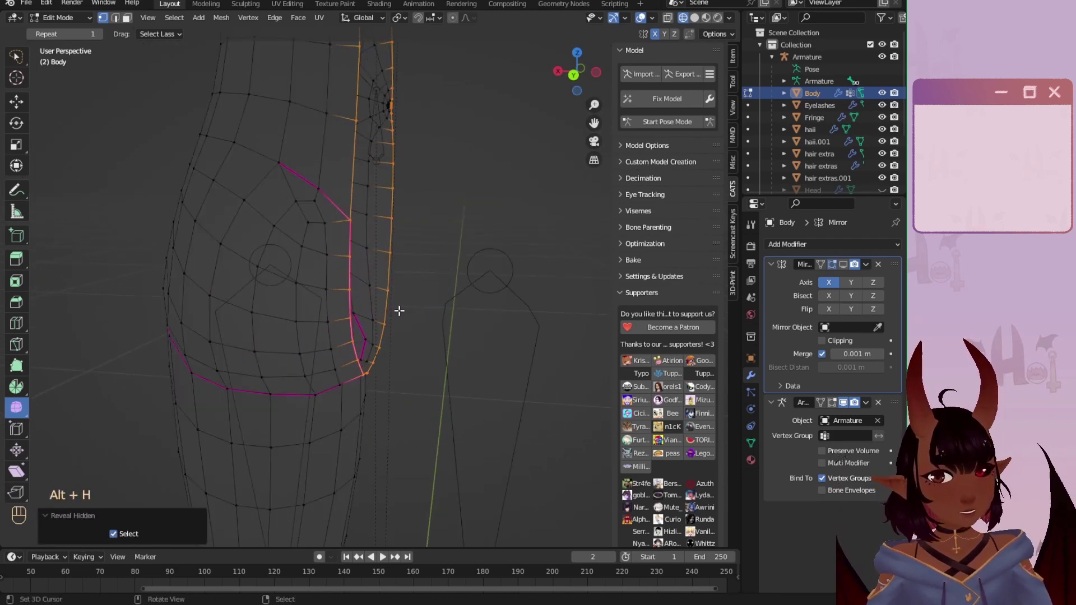
{"action": "left_click", "coordinate": [842, 264]}
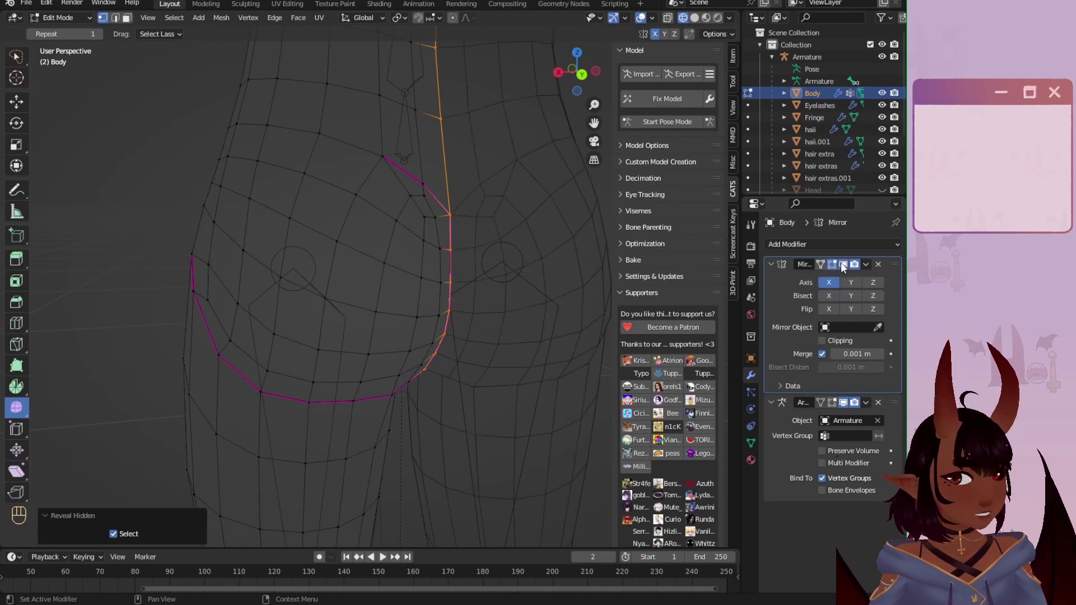
{"action": "scroll", "coordinate": [482, 267], "scroll_direction": "down", "scroll_amount": 5}
{"action": "middle_click_drag", "start_coordinate": [483, 267], "coordinate": [170, 254]}
{"action": "key", "text": "KP_1"}
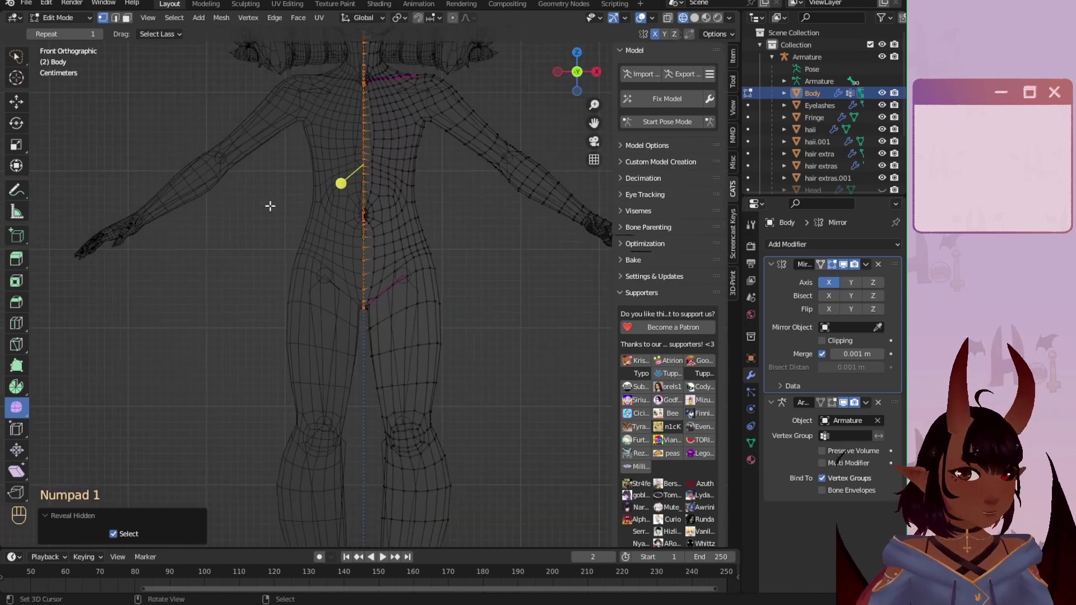
Step: Return to Object Mode and save the Blender file
{"action": "left_click", "coordinate": [56, 17]}
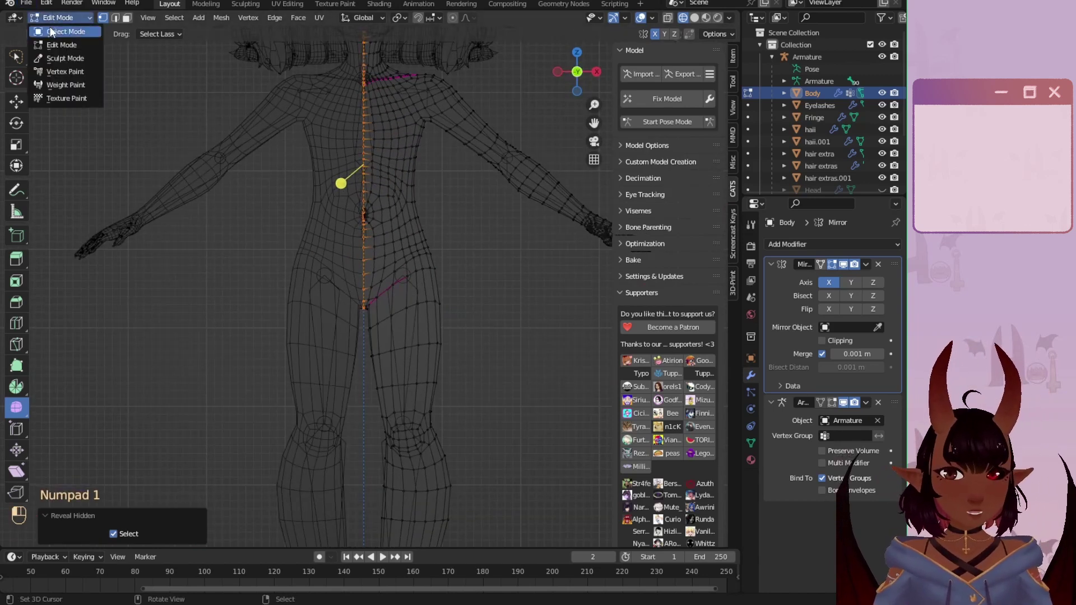
{"action": "left_click", "coordinate": [53, 31]}
{"action": "key", "text": "ctrl+s"}
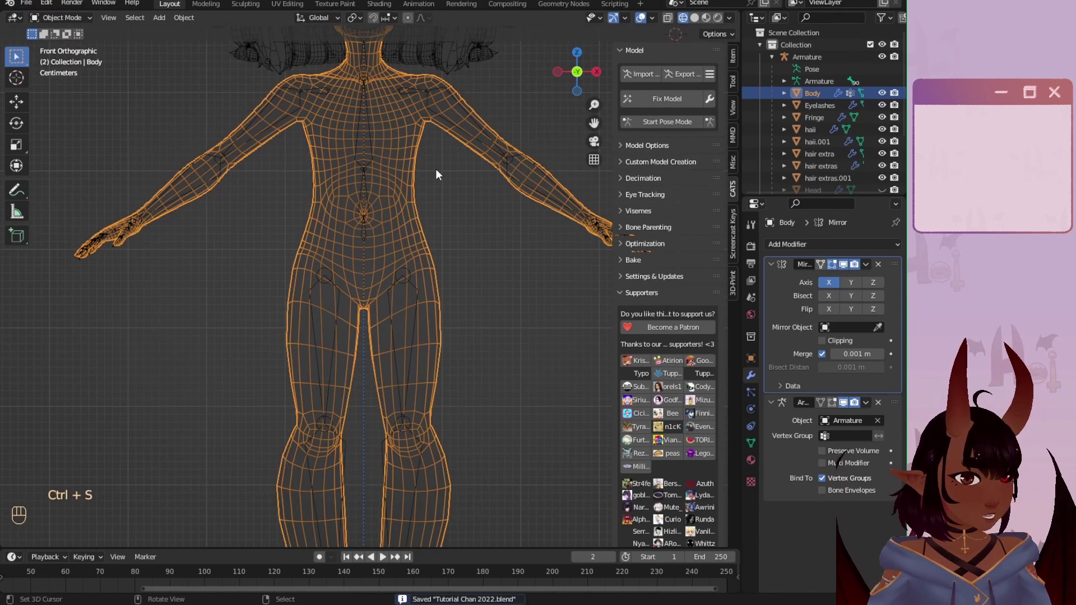
Step: Select the Armature, add Body to the selection as the active object, and enter Weight Paint mode
{"action": "scroll", "coordinate": [436, 169], "scroll_direction": "up", "scroll_amount": 1}
{"action": "middle_click_drag", "start_coordinate": [436, 169], "coordinate": [274, 263], "text": "shift"}
{"action": "left_click", "coordinate": [807, 57]}
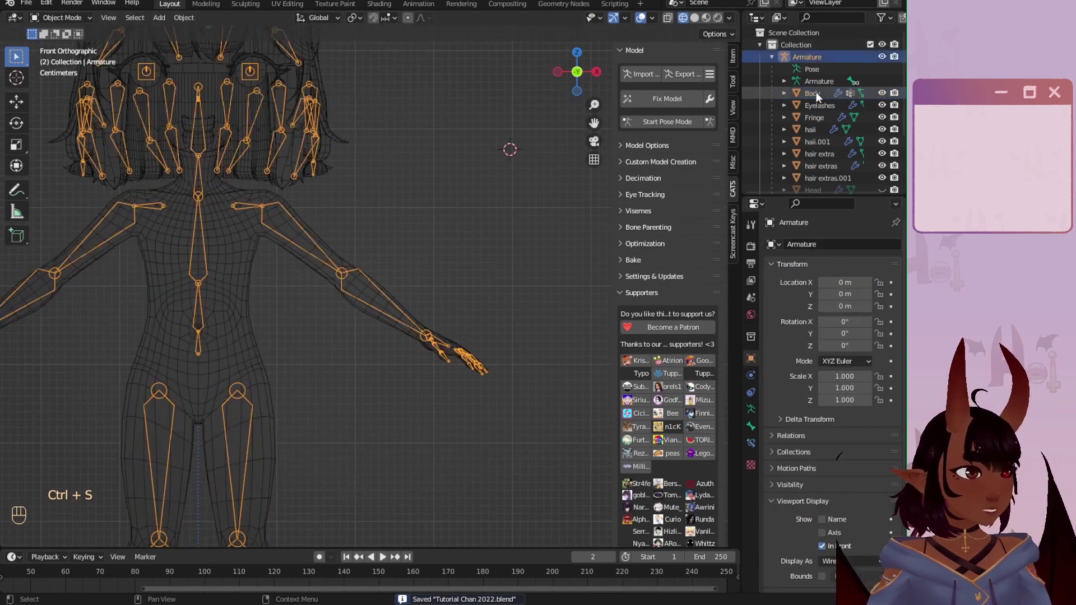
{"action": "left_click", "coordinate": [817, 93], "text": "ctrl"}
{"action": "left_click", "coordinate": [91, 19]}
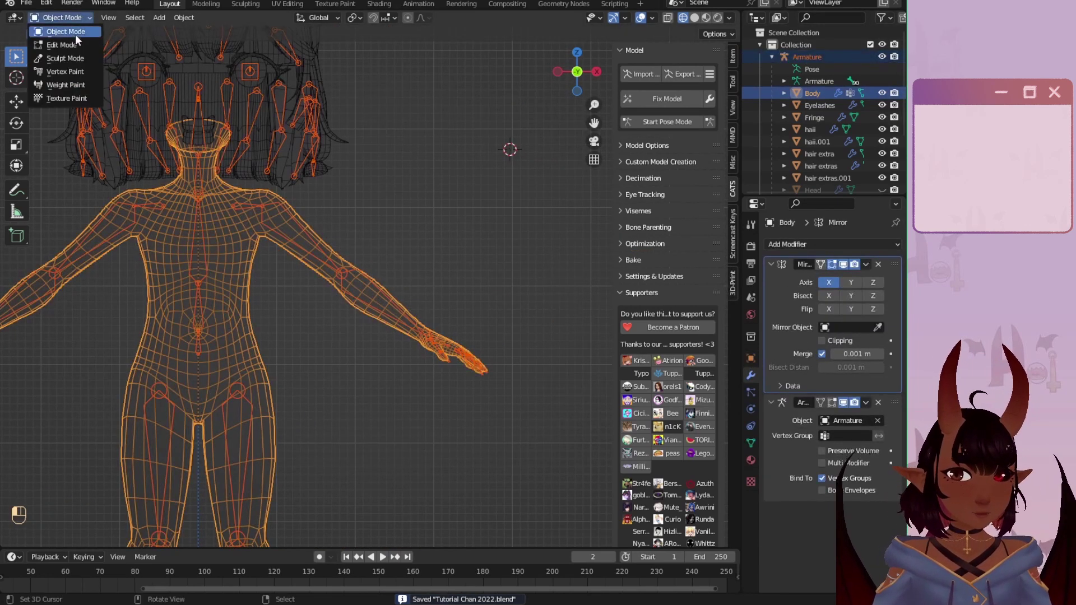
{"action": "left_click", "coordinate": [75, 35]}
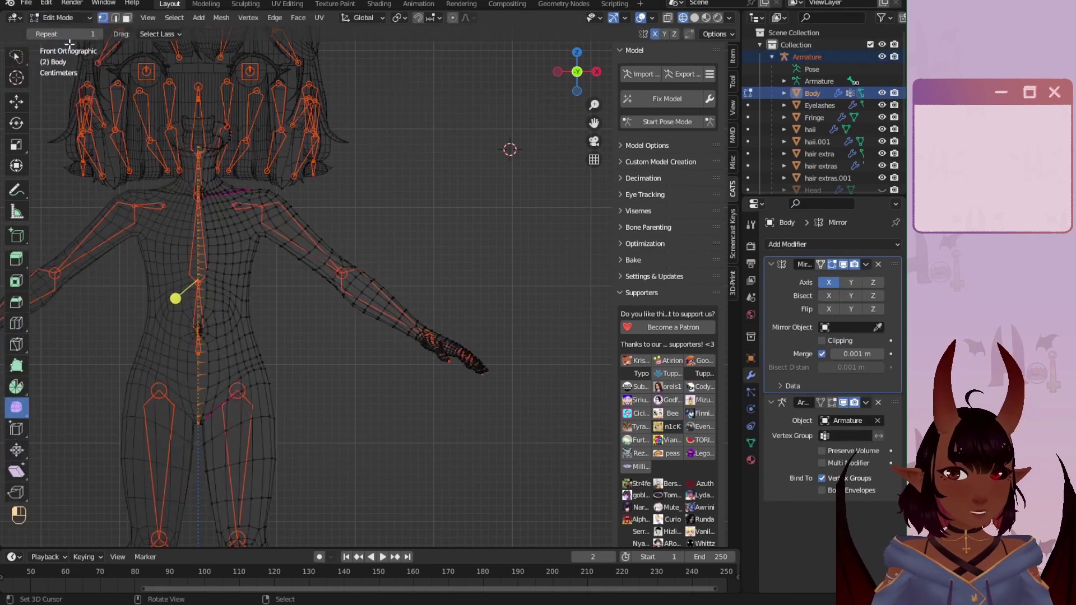
{"action": "left_click", "coordinate": [61, 18]}
{"action": "left_click", "coordinate": [70, 87]}
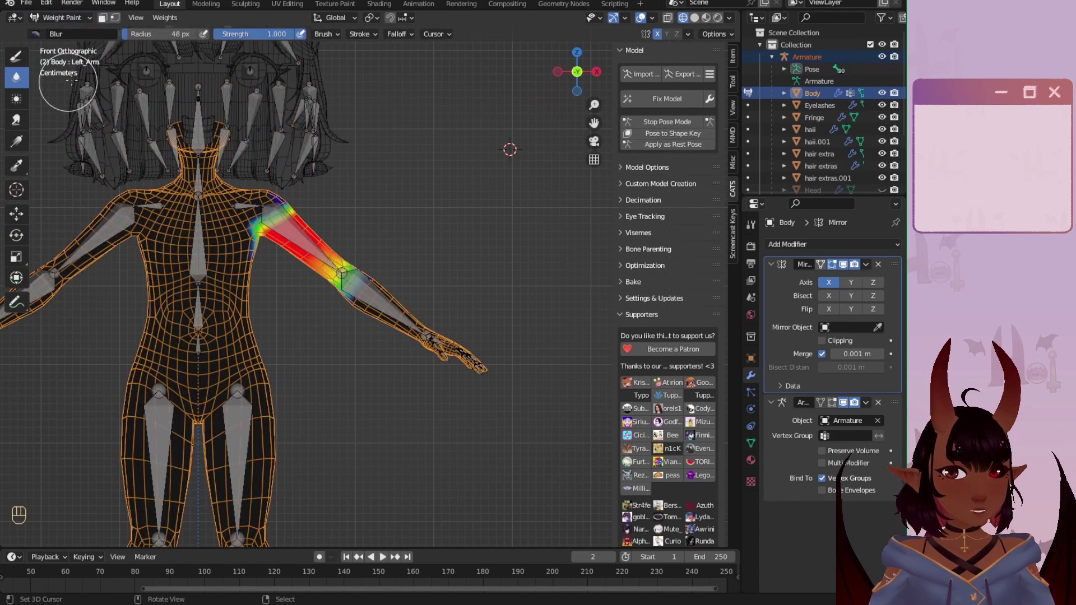
{"action": "scroll", "coordinate": [273, 225], "scroll_direction": "up", "scroll_amount": 3}
{"action": "middle_click_drag", "start_coordinate": [279, 162], "coordinate": [369, 132], "text": "shift"}
{"action": "scroll", "coordinate": [332, 160], "scroll_direction": "down", "scroll_amount": 3}
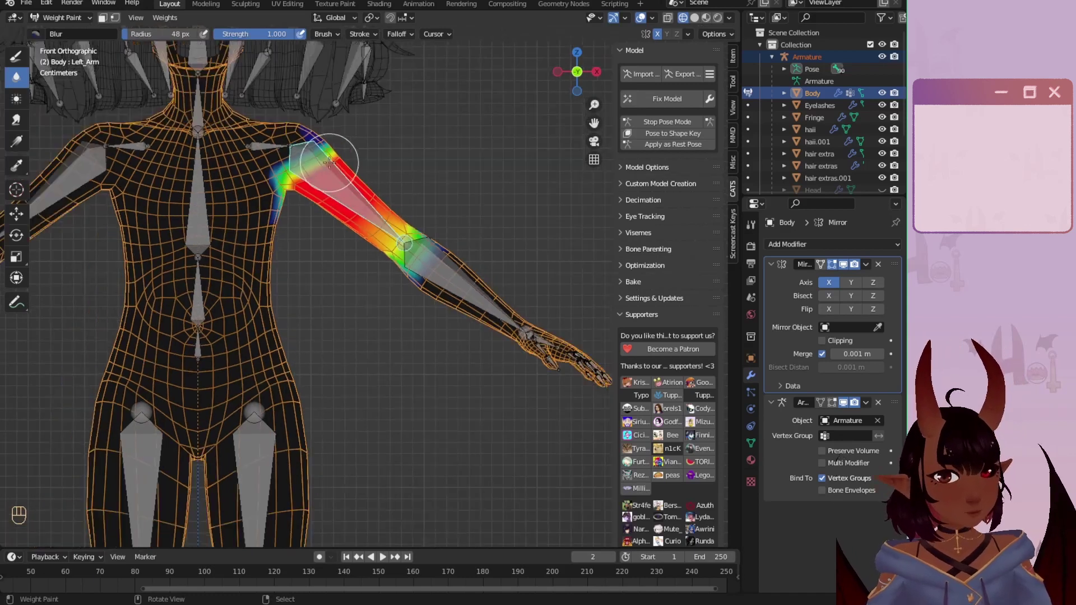
{"action": "key", "text": "r"}
{"action": "right_click", "coordinate": [498, 194]}
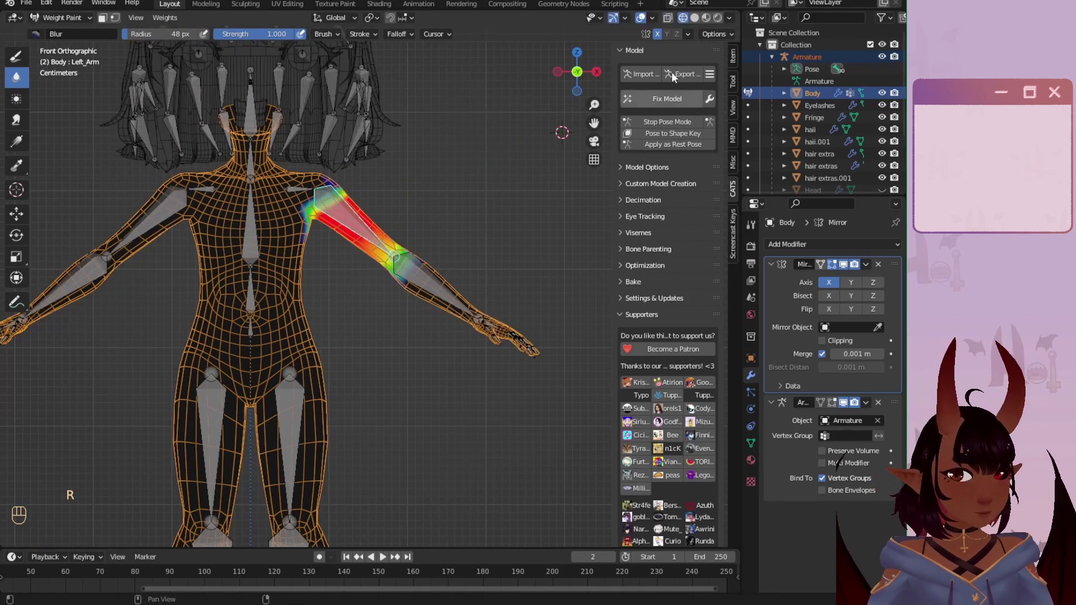
Step: Enable X-axis mirroring for the Armature in Pose Mode and return to Object Mode
{"action": "left_click", "coordinate": [75, 17]}
{"action": "left_click", "coordinate": [59, 30]}
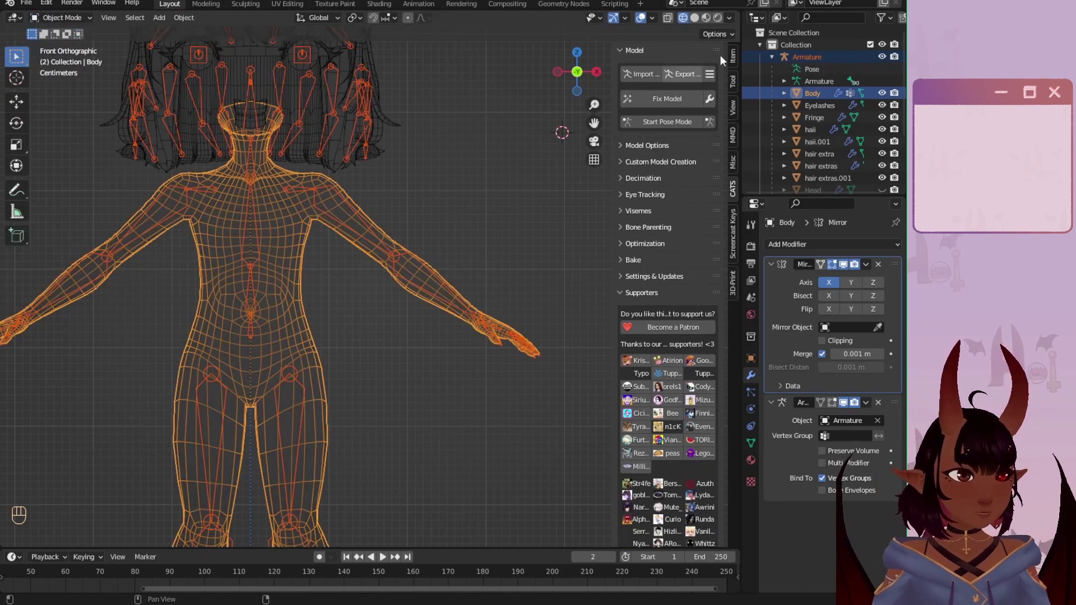
{"action": "left_click", "coordinate": [808, 56]}
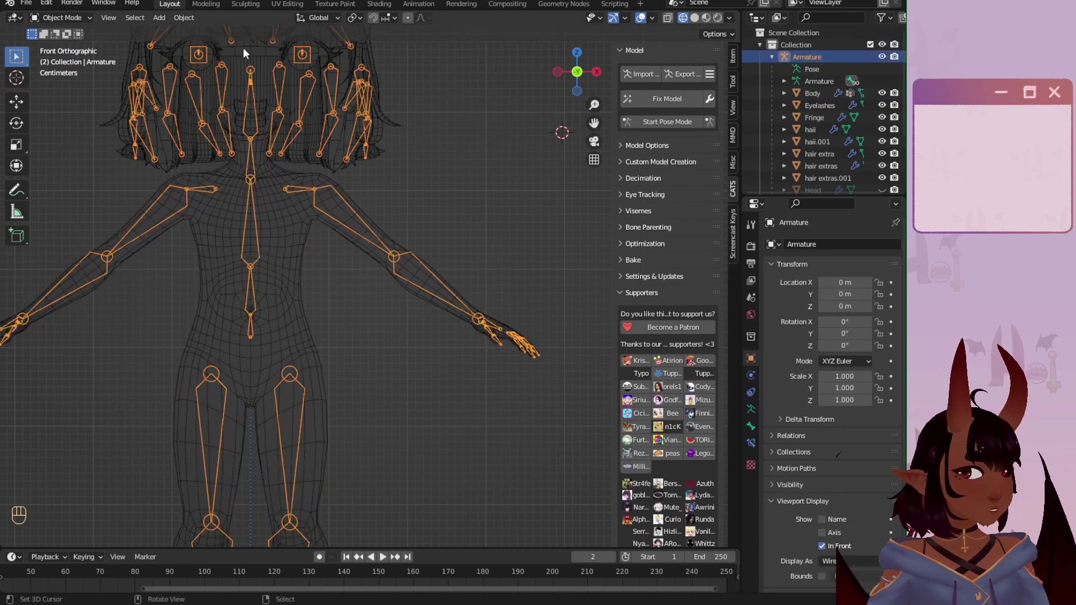
{"action": "left_click", "coordinate": [83, 15]}
{"action": "left_click", "coordinate": [86, 65]}
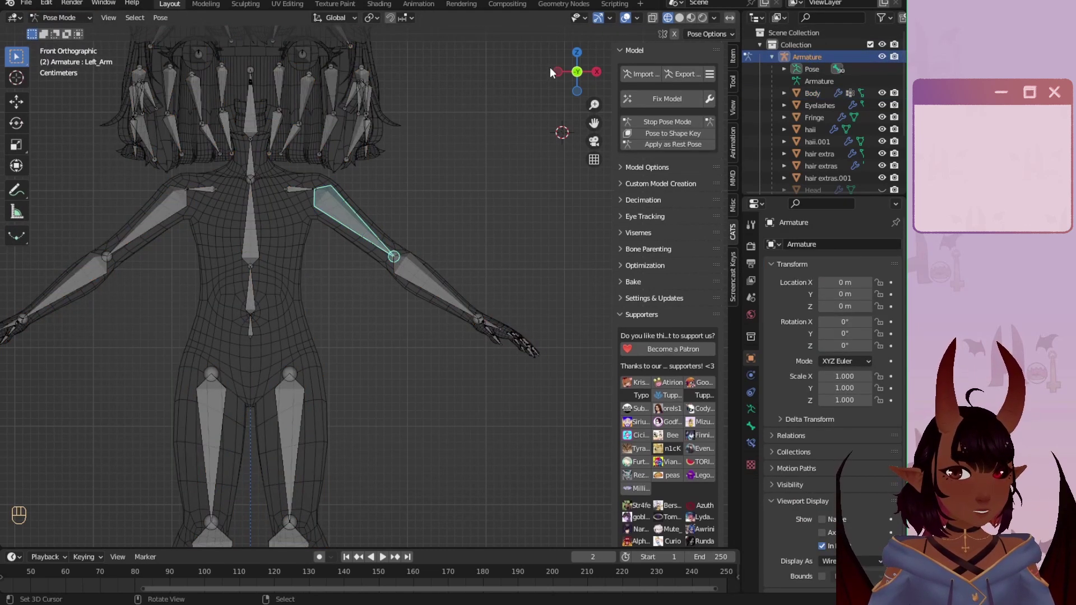
{"action": "left_click", "coordinate": [670, 33]}
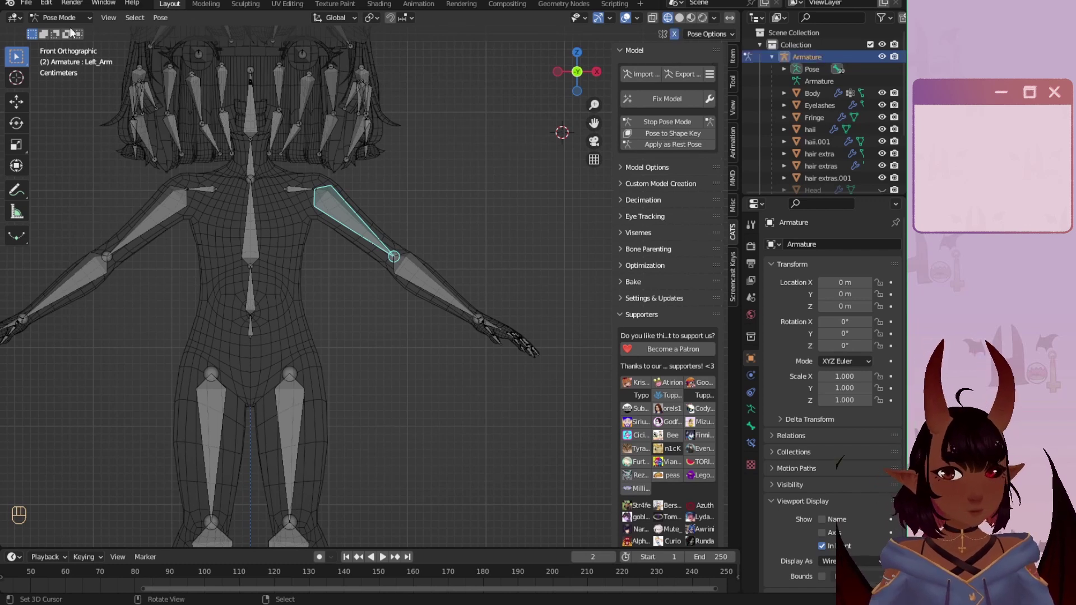
{"action": "left_click", "coordinate": [56, 18]}
{"action": "left_click", "coordinate": [56, 32]}
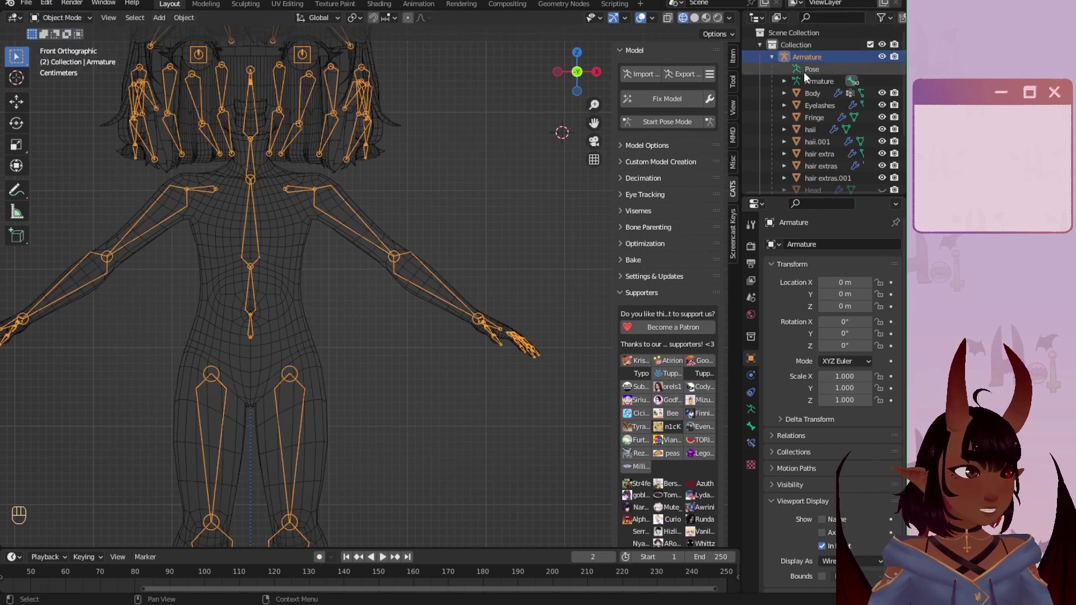
Step: Add Body to the Armature selection and go back into Weight Paint mode
{"action": "left_click", "coordinate": [812, 94], "text": "ctrl"}
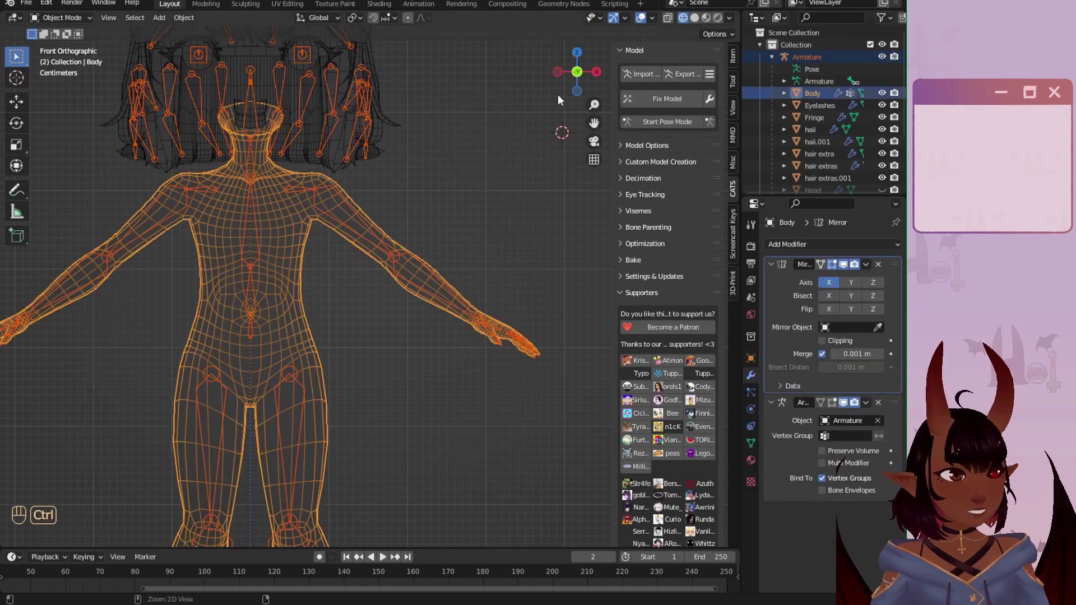
{"action": "left_click", "coordinate": [62, 18]}
{"action": "left_click", "coordinate": [62, 86]}
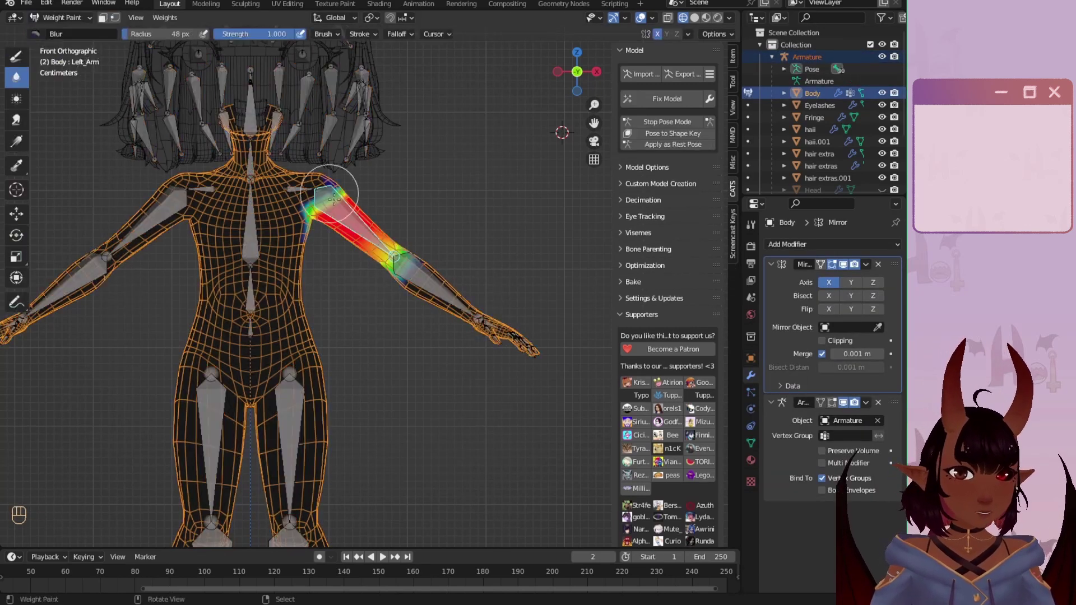
Step: Rotate the Left_Arm bone to an angle of about 322° so the arms extend horizontally
{"action": "scroll", "coordinate": [368, 146], "scroll_direction": "up", "scroll_amount": 2}
{"action": "middle_click_drag", "start_coordinate": [369, 146], "coordinate": [381, 263], "text": "shift"}
{"action": "scroll", "coordinate": [338, 259], "scroll_direction": "up", "scroll_amount": 2}
{"action": "scroll", "coordinate": [304, 266], "scroll_direction": "down", "scroll_amount": 3}
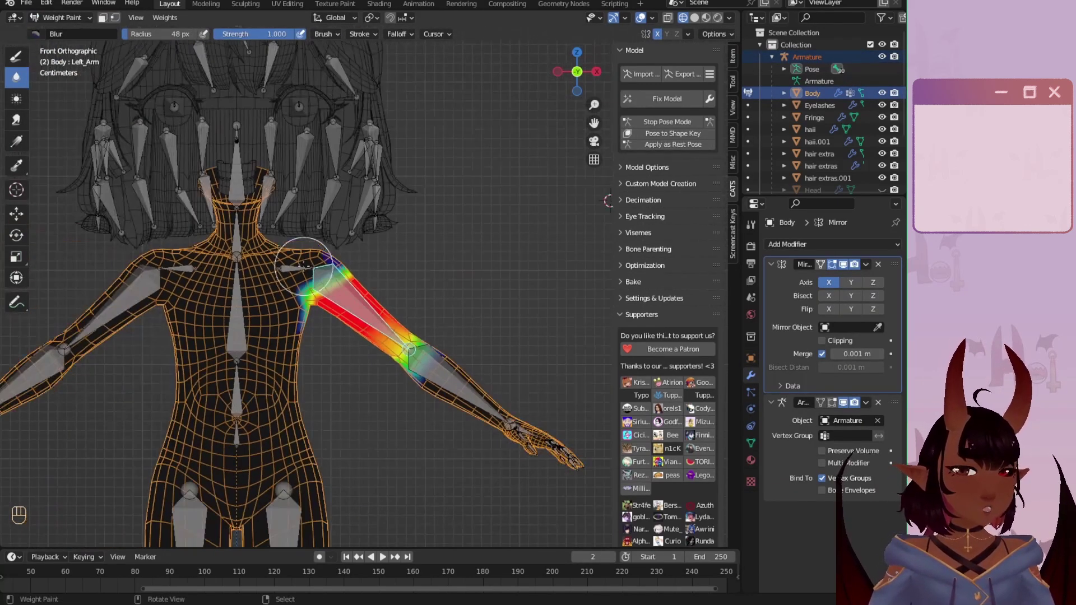
{"action": "scroll", "coordinate": [343, 305], "scroll_direction": "up", "scroll_amount": 1}
{"action": "key", "text": "r"}
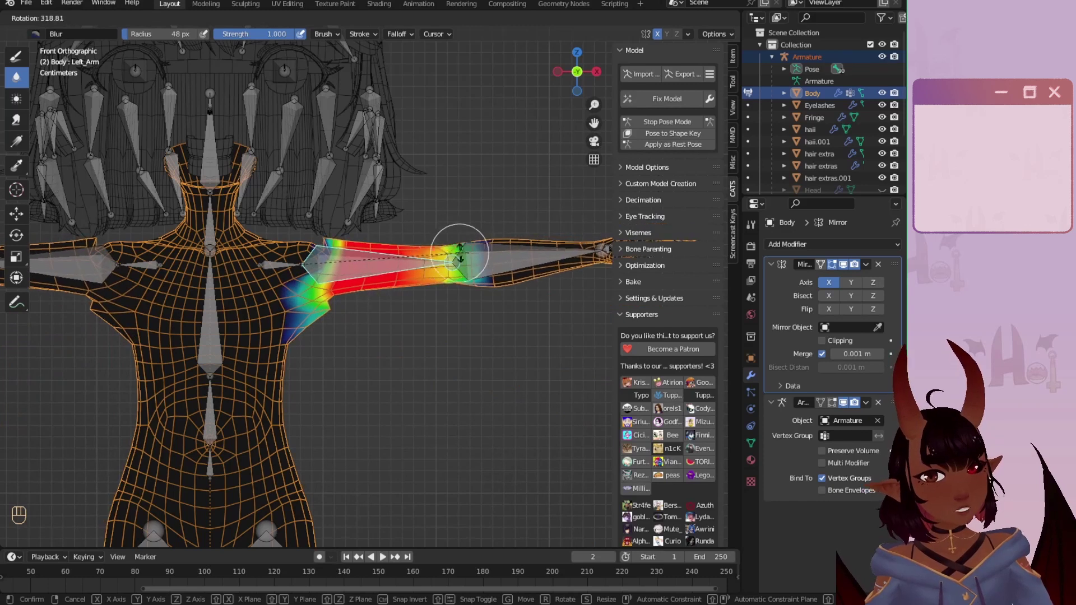
{"action": "left_click", "coordinate": [541, 258]}
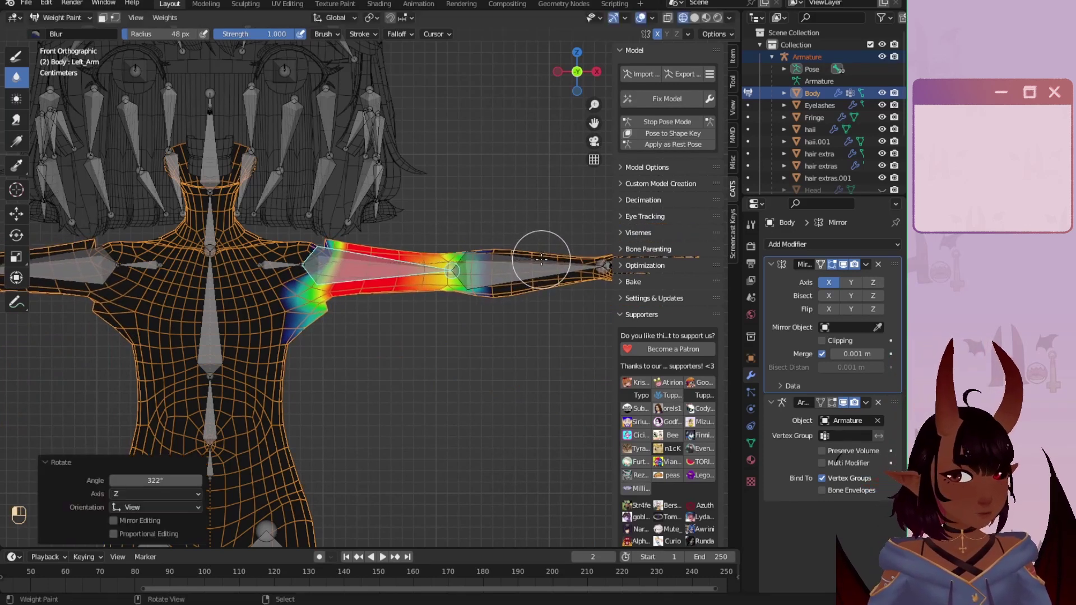
Step: Enlarge the Blur brush to a 103 px radius and smooth the Left_Arm weights around the shoulder joint
{"action": "scroll", "coordinate": [404, 312], "scroll_direction": "up", "scroll_amount": 3}
{"action": "middle_click_drag", "start_coordinate": [320, 310], "coordinate": [418, 320], "text": "shift"}
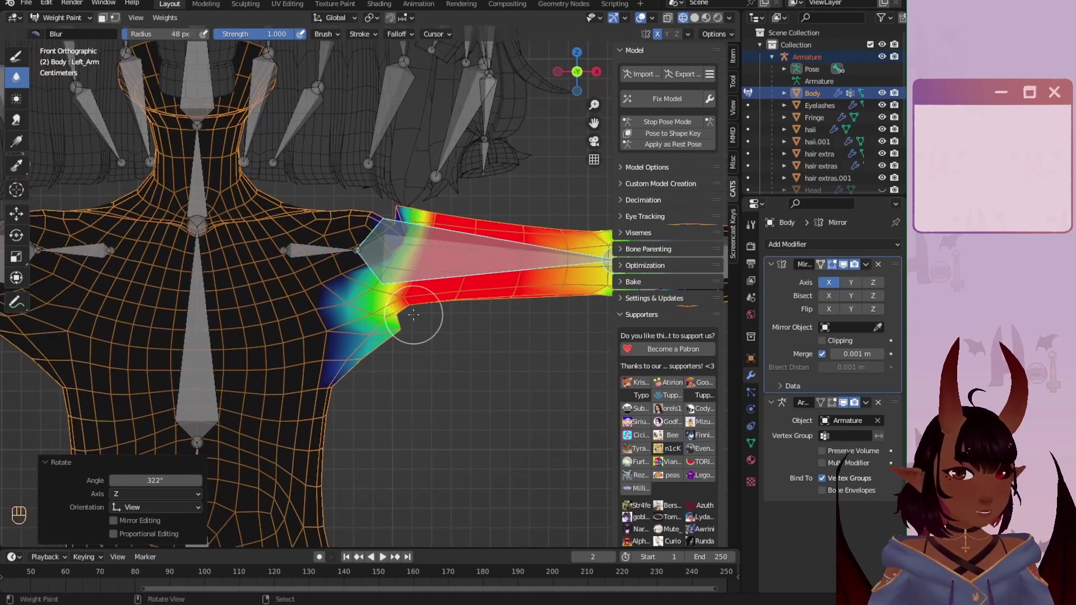
{"action": "scroll", "coordinate": [403, 225], "scroll_direction": "up", "scroll_amount": 2}
{"action": "scroll", "coordinate": [403, 223], "scroll_direction": "up", "scroll_amount": 1}
{"action": "scroll", "coordinate": [411, 206], "scroll_direction": "down", "scroll_amount": 1}
{"action": "middle_click_drag", "start_coordinate": [413, 203], "coordinate": [367, 270], "text": "shift"}
{"action": "scroll", "coordinate": [353, 251], "scroll_direction": "up", "scroll_amount": 2}
{"action": "key", "text": "f"}
{"action": "left_click", "coordinate": [397, 264]}
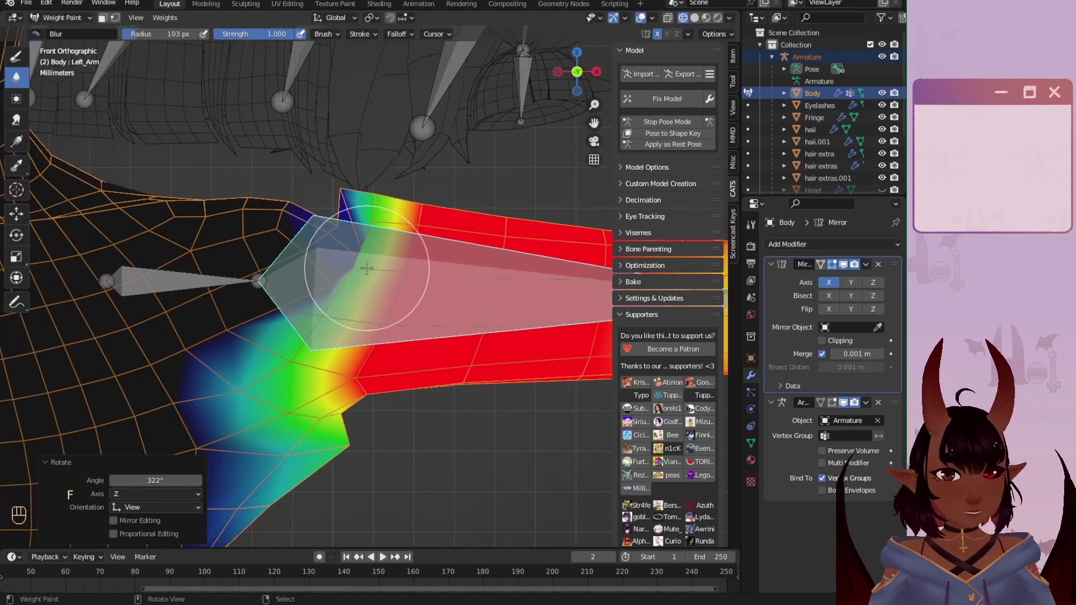
{"action": "scroll", "coordinate": [381, 280], "scroll_direction": "down", "scroll_amount": 5}
{"action": "scroll", "coordinate": [355, 308], "scroll_direction": "up", "scroll_amount": 4}
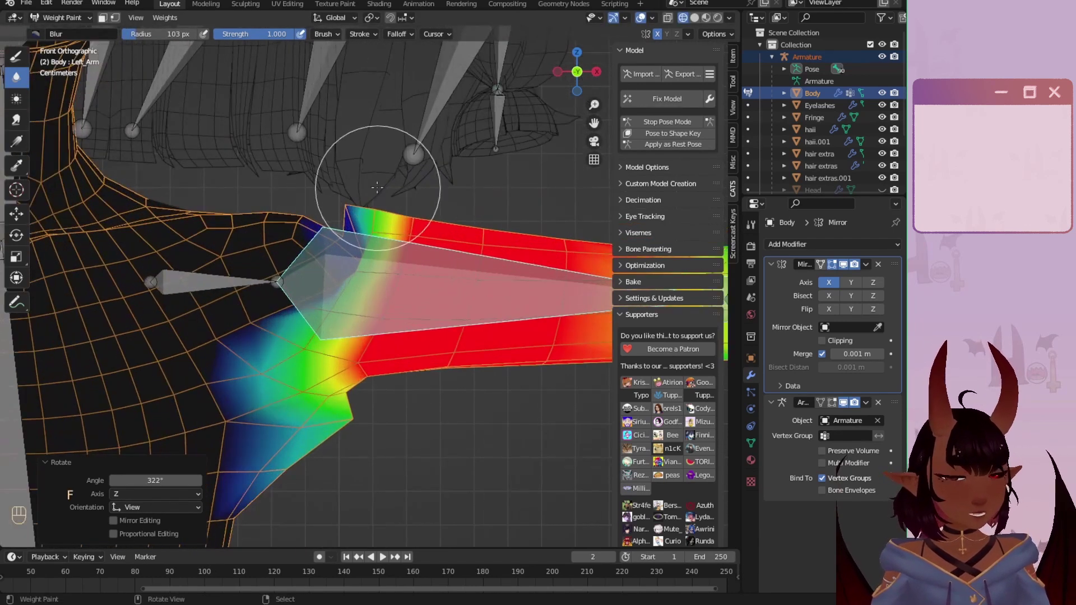
{"action": "left_click_drag", "start_coordinate": [348, 265], "coordinate": [330, 292]}
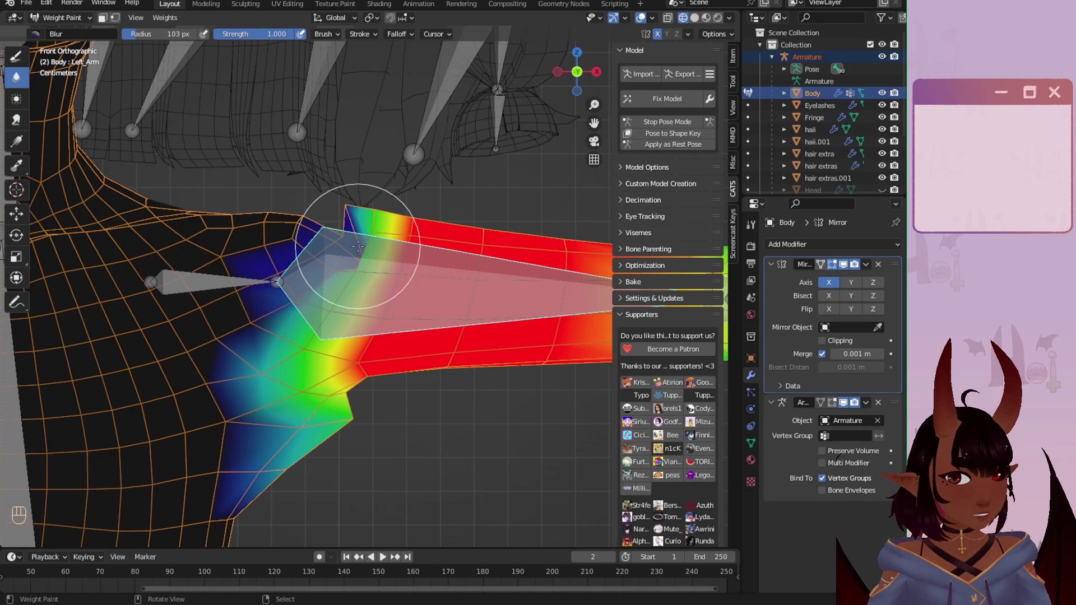
{"action": "mouse_move", "coordinate": [314, 208]}
{"action": "left_mouse_down"}
{"action": "mouse_move", "coordinate": [273, 359]}
{"action": "mouse_move", "coordinate": [313, 407]}
{"action": "left_mouse_up"}
Step: Switch to the Left_Shoulder bone and blur its weights across the top of the upper arm
{"action": "left_click", "coordinate": [208, 279], "text": "ctrl"}
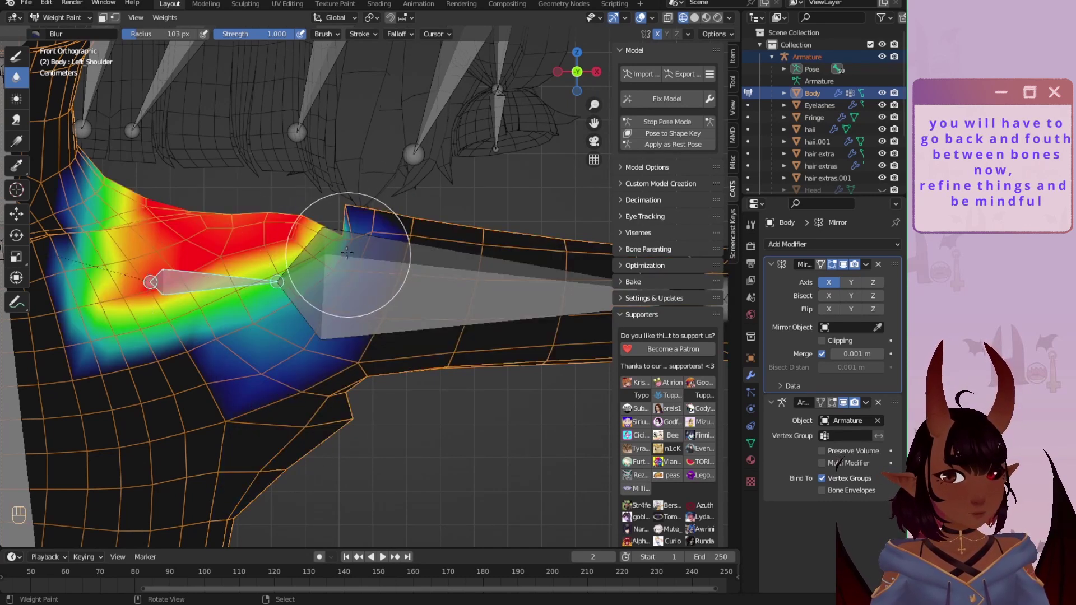
{"action": "mouse_move", "coordinate": [344, 238]}
{"action": "left_mouse_down"}
{"action": "mouse_move", "coordinate": [372, 192]}
{"action": "mouse_move", "coordinate": [302, 222]}
{"action": "mouse_move", "coordinate": [349, 192]}
{"action": "mouse_move", "coordinate": [394, 198]}
{"action": "mouse_move", "coordinate": [344, 252]}
{"action": "mouse_move", "coordinate": [380, 221]}
{"action": "mouse_move", "coordinate": [396, 173]}
{"action": "mouse_move", "coordinate": [327, 369]}
{"action": "left_mouse_up"}
{"action": "left_click", "coordinate": [336, 266], "text": "ctrl"}
{"action": "left_click", "coordinate": [247, 279], "text": "ctrl"}
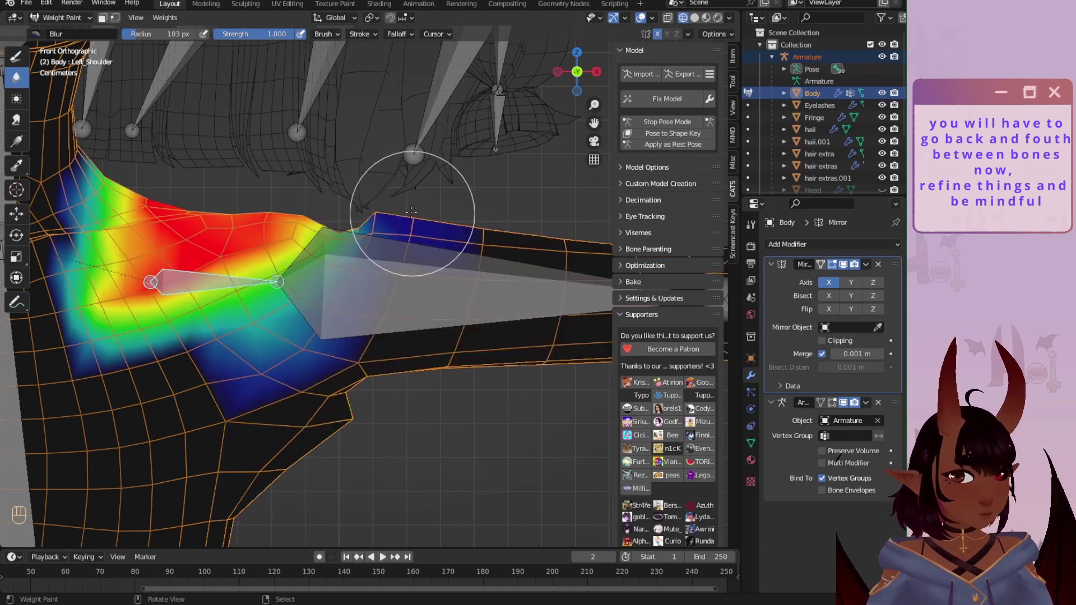
{"action": "mouse_move", "coordinate": [363, 269]}
{"action": "left_mouse_down"}
{"action": "mouse_move", "coordinate": [404, 181]}
{"action": "mouse_move", "coordinate": [360, 248]}
{"action": "left_mouse_up"}
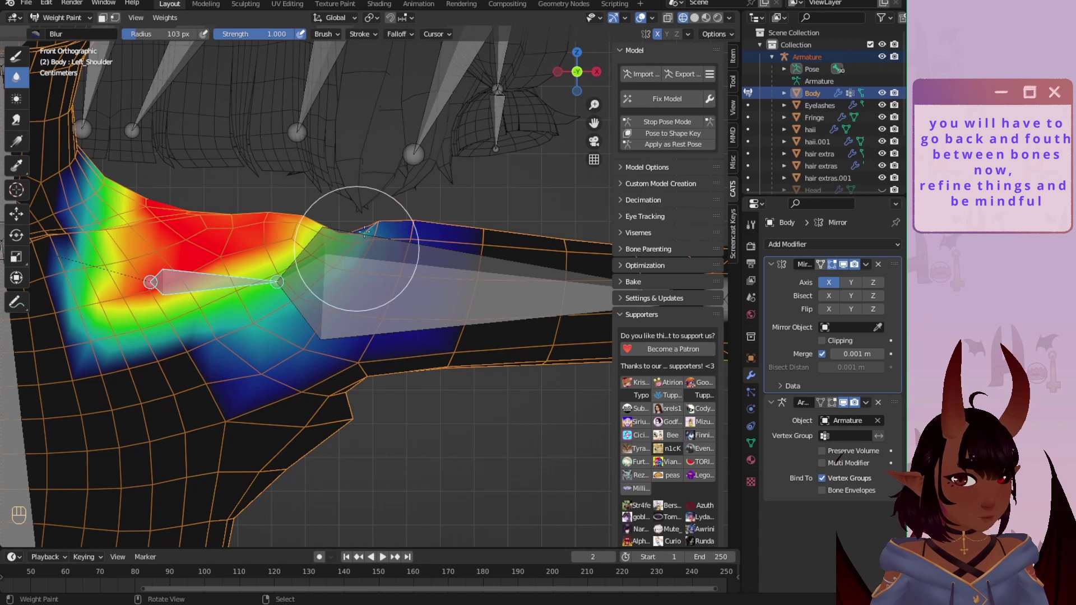
{"action": "left_click", "coordinate": [362, 35]}
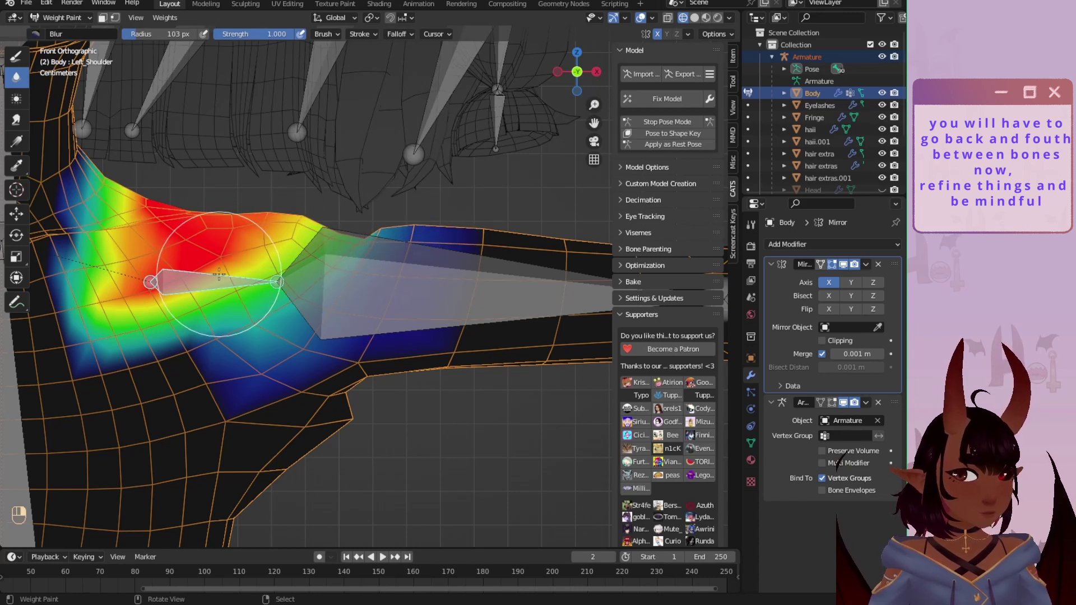
Step: Switch to the Left_Arm bone and set the Draw brush to Add blending with a strength of 0.444
{"action": "left_click", "coordinate": [361, 239], "text": "ctrl"}
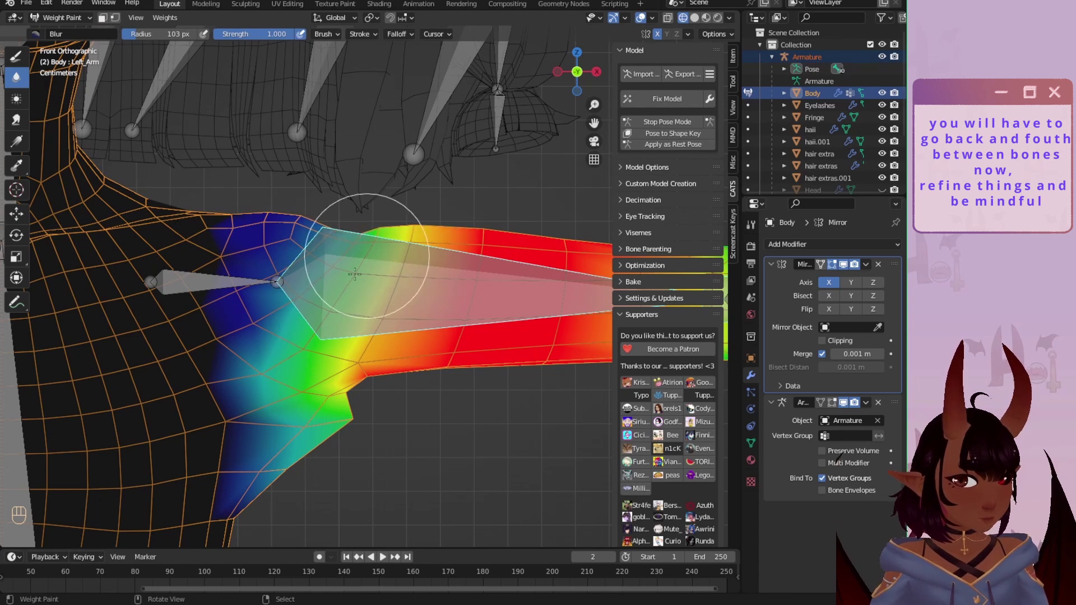
{"action": "left_click", "coordinate": [17, 56]}
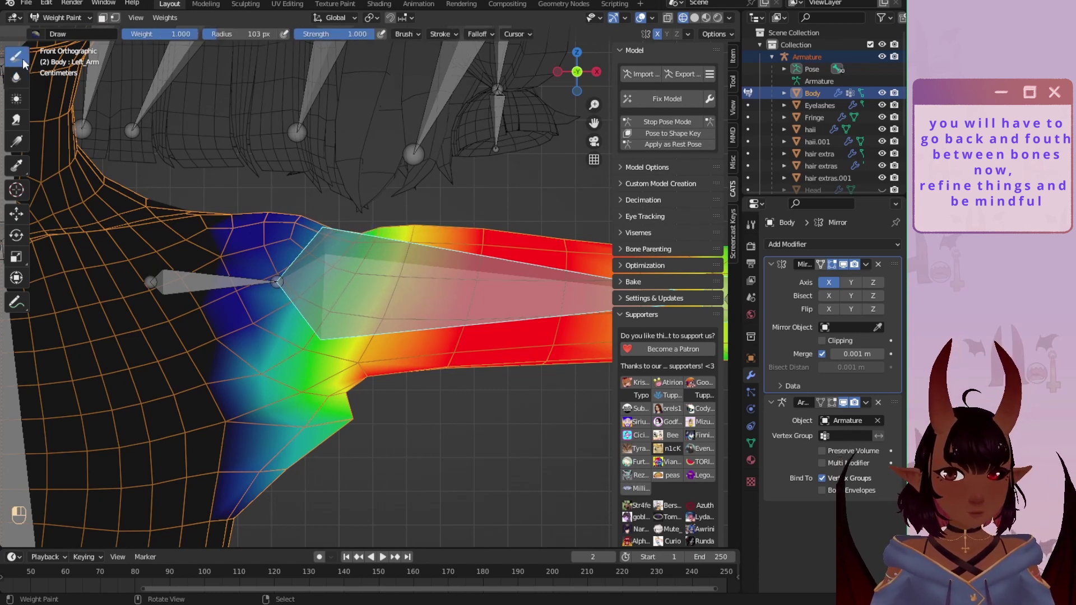
{"action": "left_click", "coordinate": [413, 34]}
{"action": "left_click", "coordinate": [402, 58]}
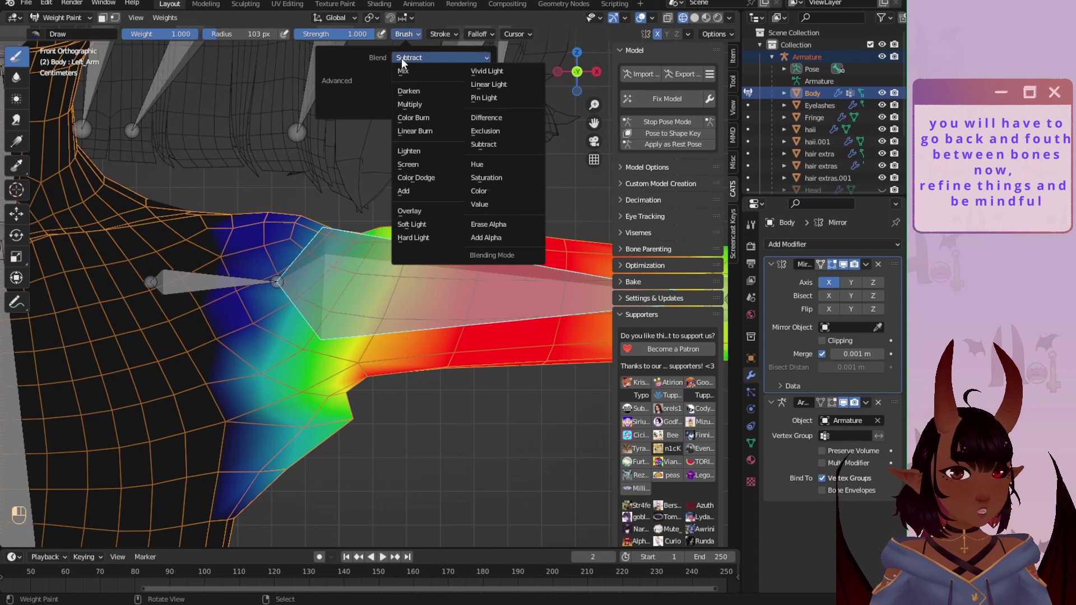
{"action": "left_click", "coordinate": [405, 191]}
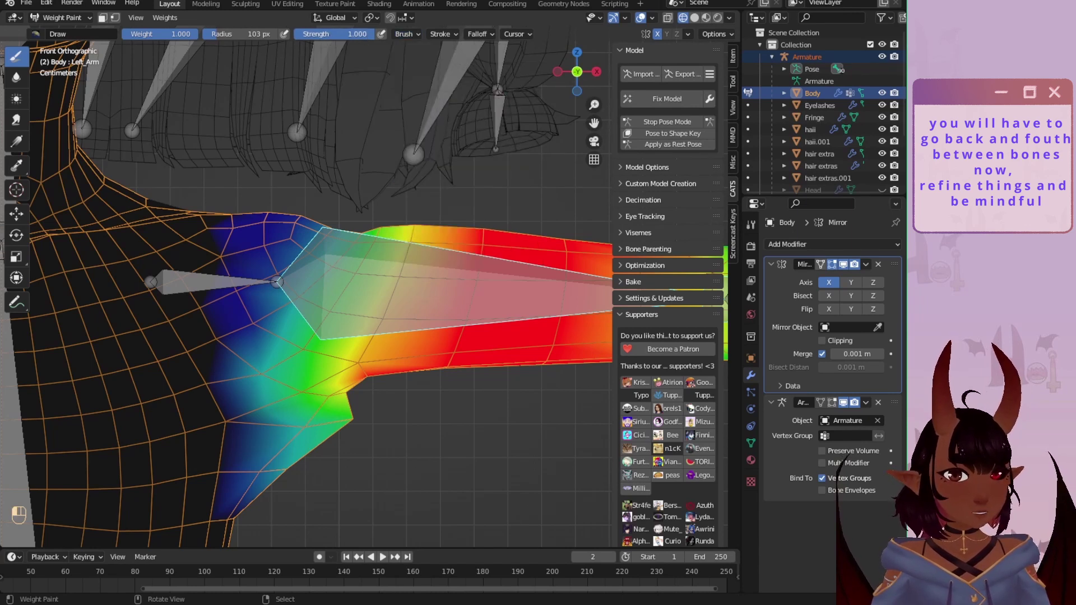
{"action": "left_click_drag", "start_coordinate": [336, 35], "coordinate": [334, 34]}
Step: Paint additional Left_Arm weight along the upper arm, covering its top edge near the shoulder and its underside
{"action": "left_click_drag", "start_coordinate": [373, 251], "coordinate": [367, 260]}
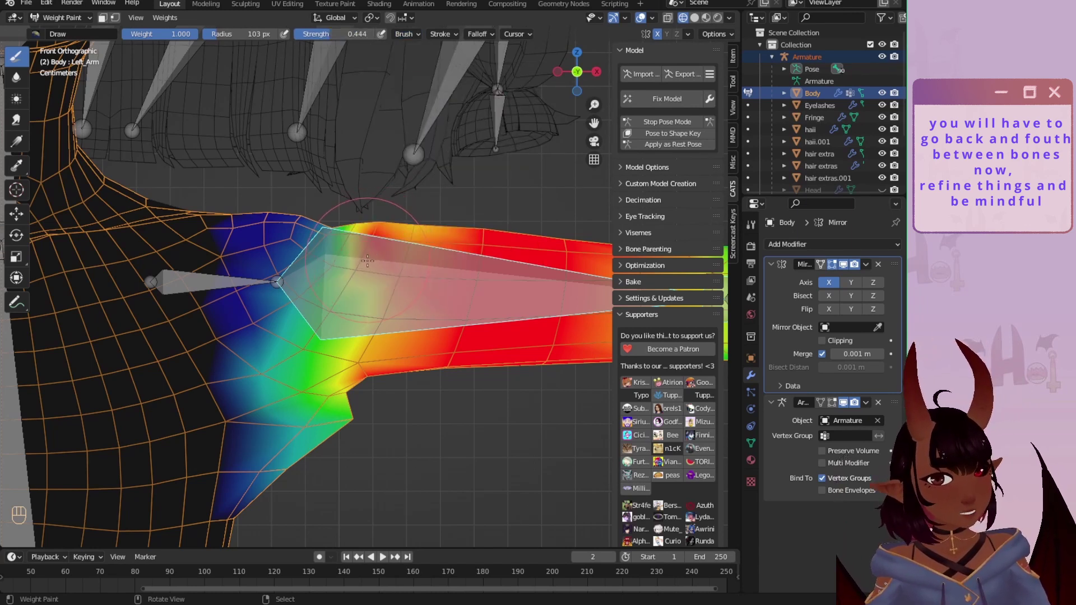
{"action": "scroll", "coordinate": [331, 255], "scroll_direction": "down", "scroll_amount": 5}
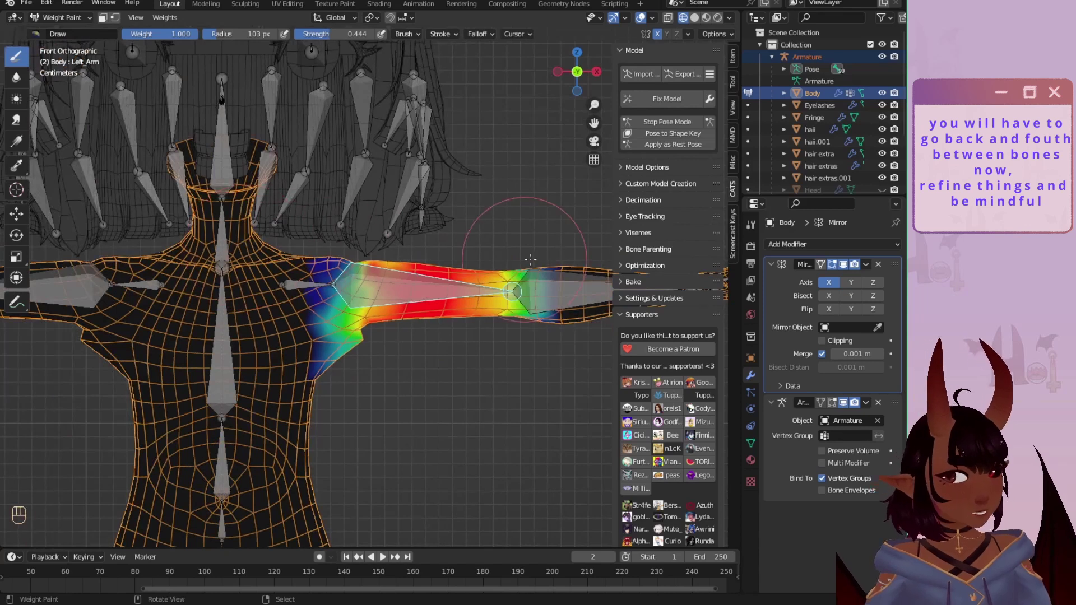
{"action": "scroll", "coordinate": [332, 258], "scroll_direction": "up", "scroll_amount": 5}
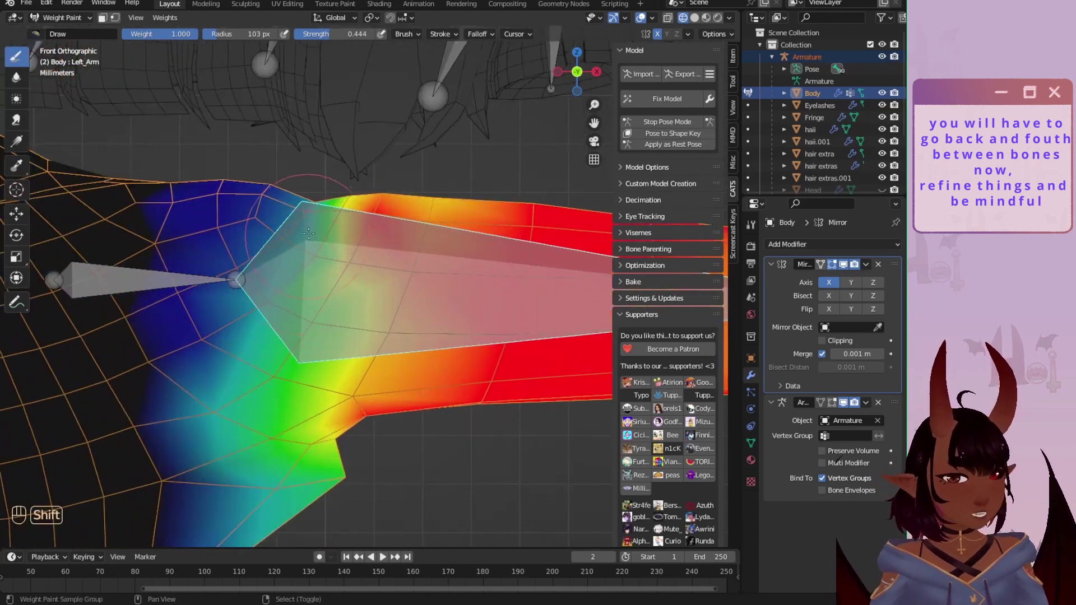
{"action": "scroll", "coordinate": [331, 257], "scroll_direction": "down", "scroll_amount": 1}
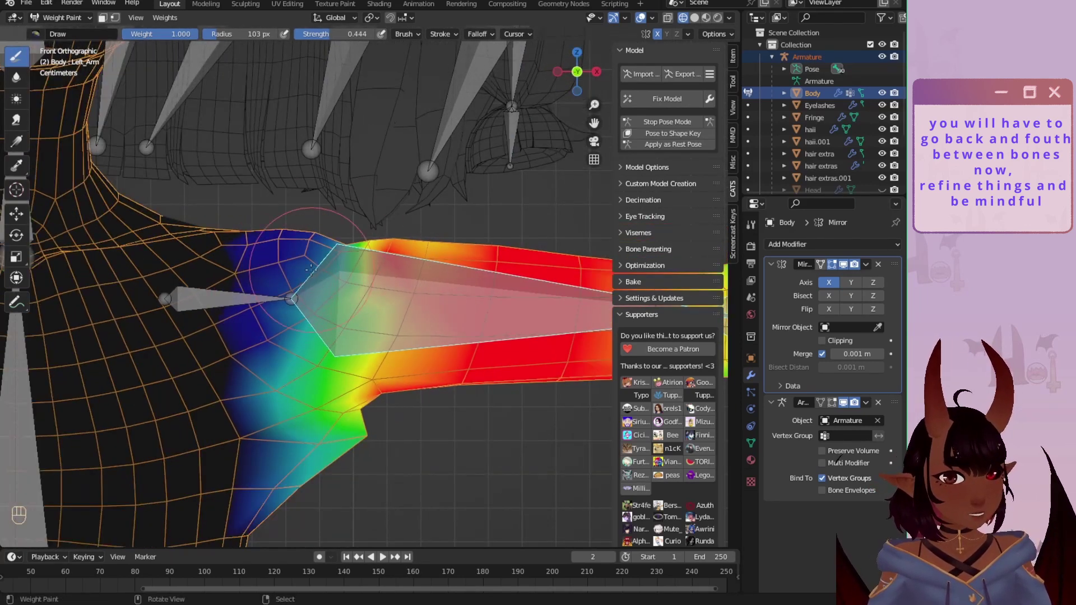
{"action": "scroll", "coordinate": [200, 249], "scroll_direction": "down", "scroll_amount": 4}
{"action": "scroll", "coordinate": [358, 236], "scroll_direction": "up", "scroll_amount": 6}
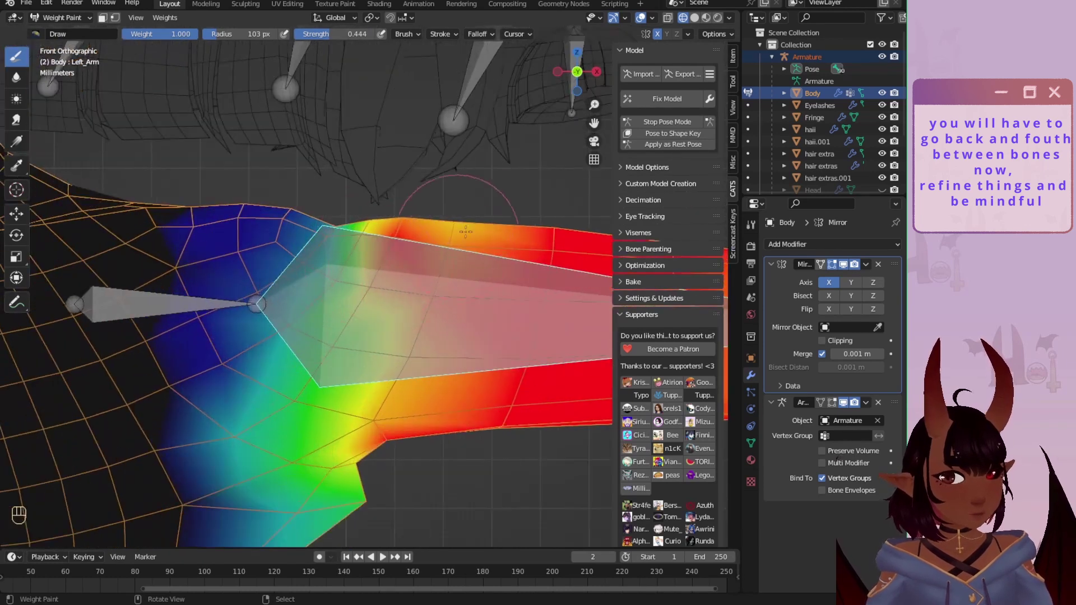
{"action": "left_click_drag", "start_coordinate": [470, 211], "coordinate": [349, 240]}
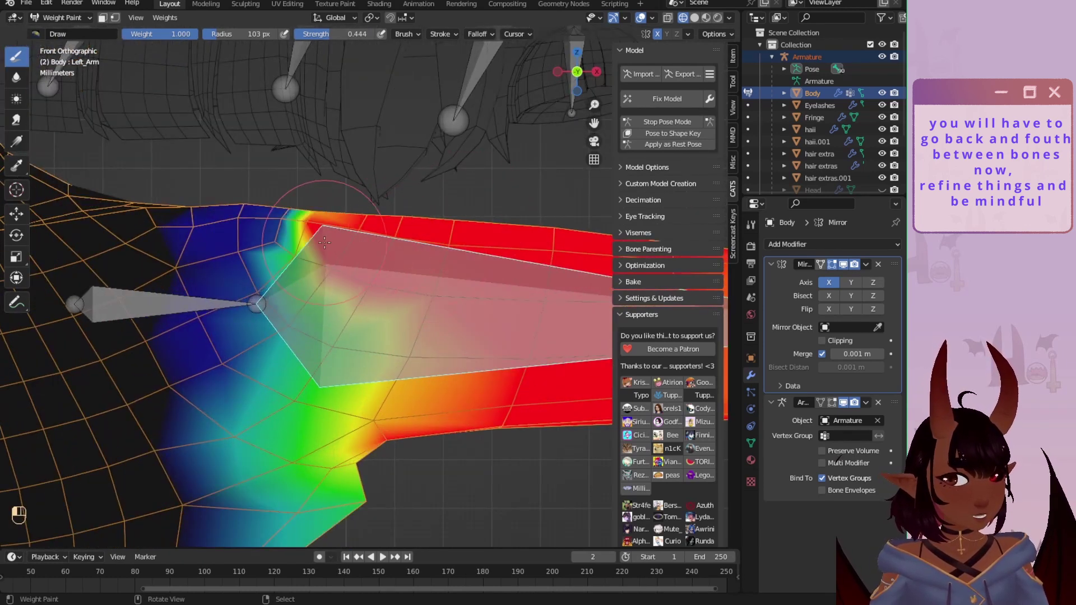
{"action": "scroll", "coordinate": [403, 238], "scroll_direction": "down", "scroll_amount": 6}
{"action": "scroll", "coordinate": [417, 314], "scroll_direction": "up", "scroll_amount": 3}
{"action": "mouse_move", "coordinate": [401, 343]}
{"action": "left_mouse_down"}
{"action": "mouse_move", "coordinate": [385, 353]}
{"action": "mouse_move", "coordinate": [398, 370]}
{"action": "left_mouse_up"}
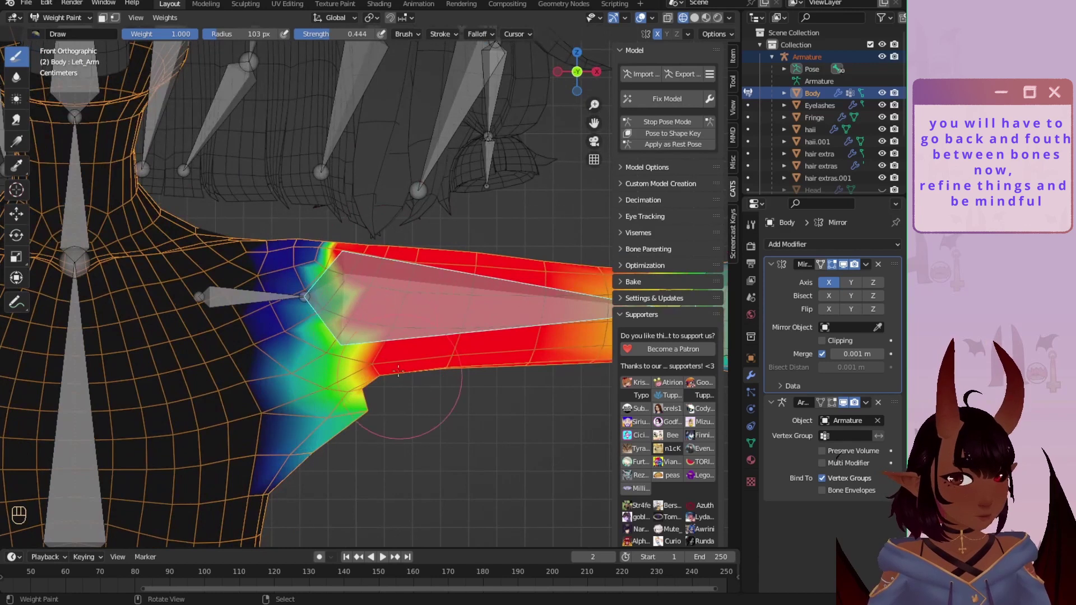
Step: Blur the Left_Arm weights across the shoulder joint, enlarging the Blur brush radius to 144 px
{"action": "left_click", "coordinate": [16, 77]}
{"action": "scroll", "coordinate": [329, 168], "scroll_direction": "up", "scroll_amount": 4}
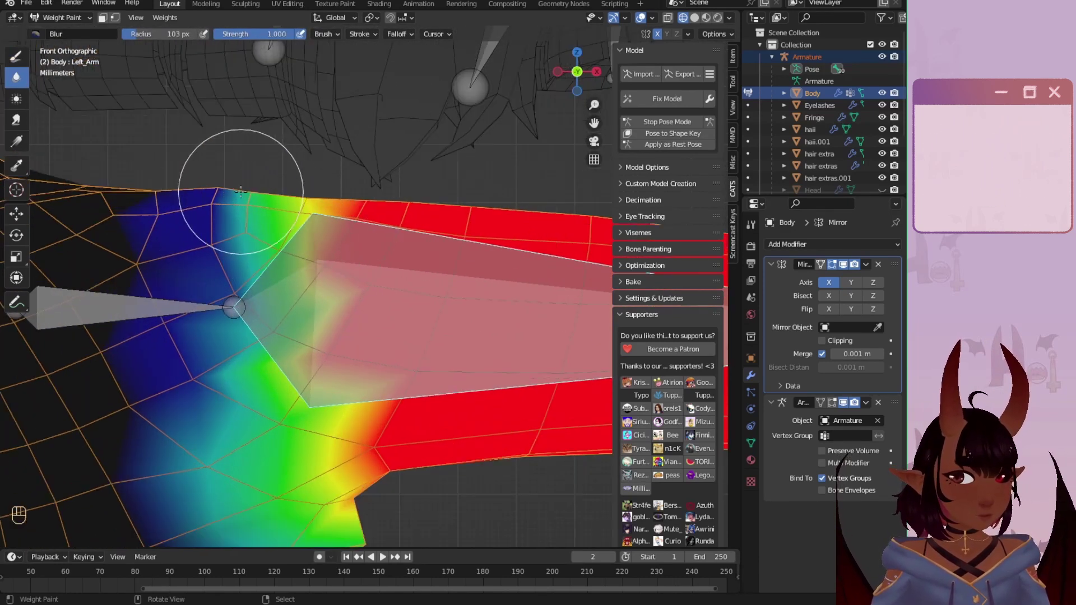
{"action": "left_click_drag", "start_coordinate": [241, 192], "coordinate": [324, 206]}
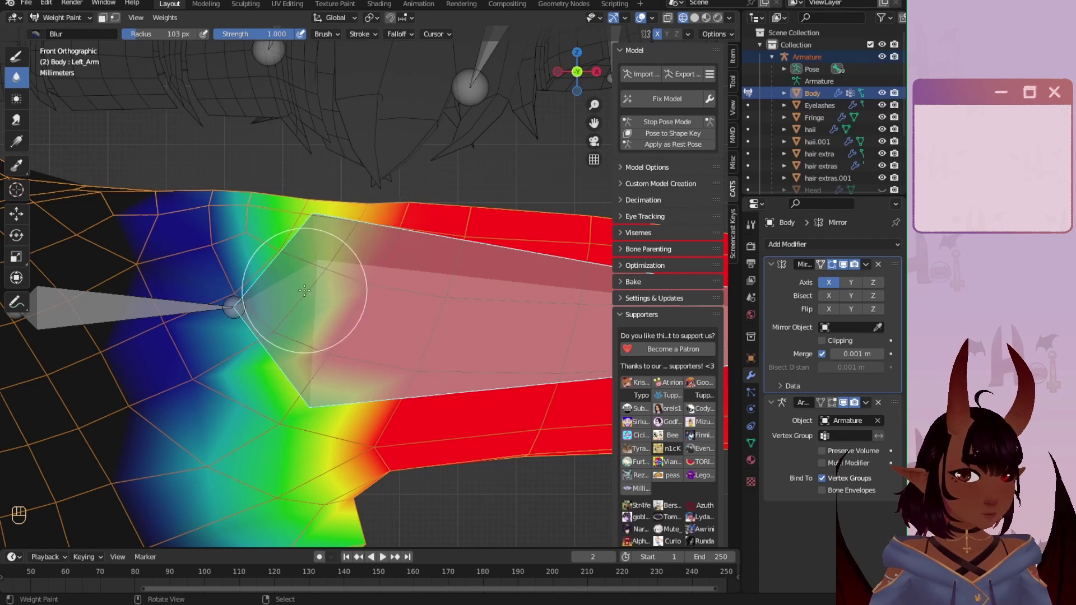
{"action": "scroll", "coordinate": [305, 290], "scroll_direction": "down", "scroll_amount": 1}
{"action": "key", "text": "f"}
{"action": "left_click", "coordinate": [395, 283]}
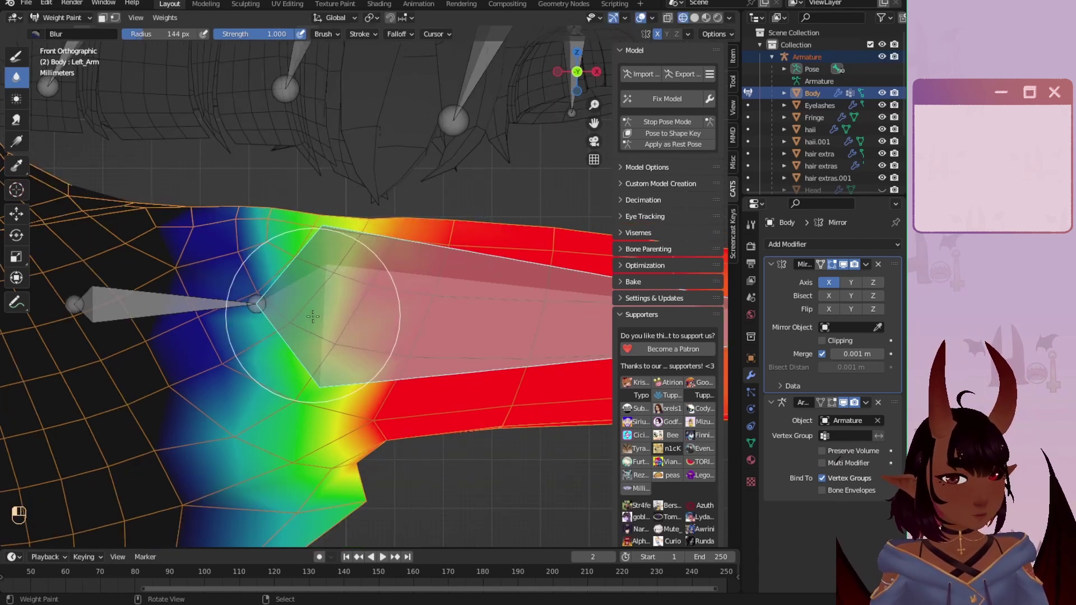
{"action": "scroll", "coordinate": [260, 300], "scroll_direction": "down", "scroll_amount": 3}
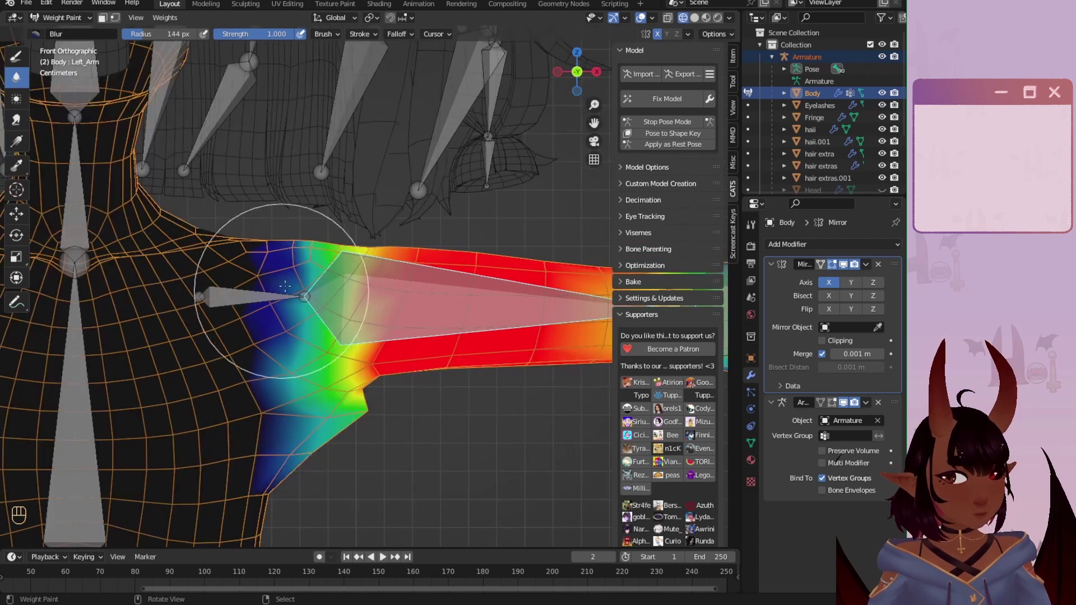
{"action": "scroll", "coordinate": [299, 273], "scroll_direction": "up", "scroll_amount": 2}
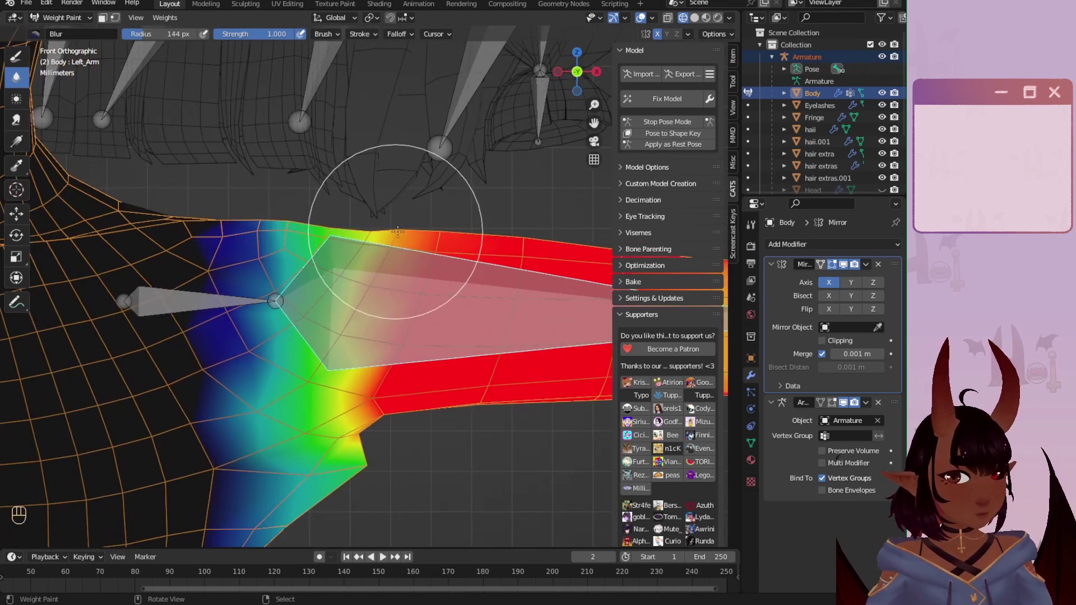
Step: Switch to the Left_Shoulder bone and blur its weights over the upper arm, collarbone and upper chest
{"action": "left_click", "coordinate": [226, 294], "text": "ctrl"}
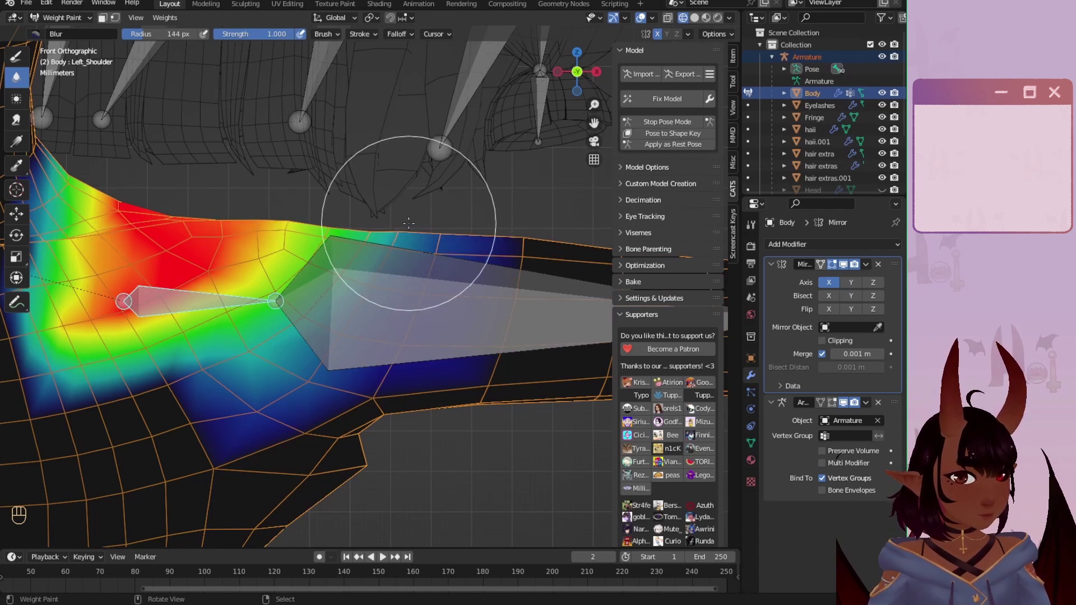
{"action": "left_click_drag", "start_coordinate": [409, 223], "coordinate": [429, 226]}
{"action": "scroll", "coordinate": [371, 222], "scroll_direction": "down", "scroll_amount": 3}
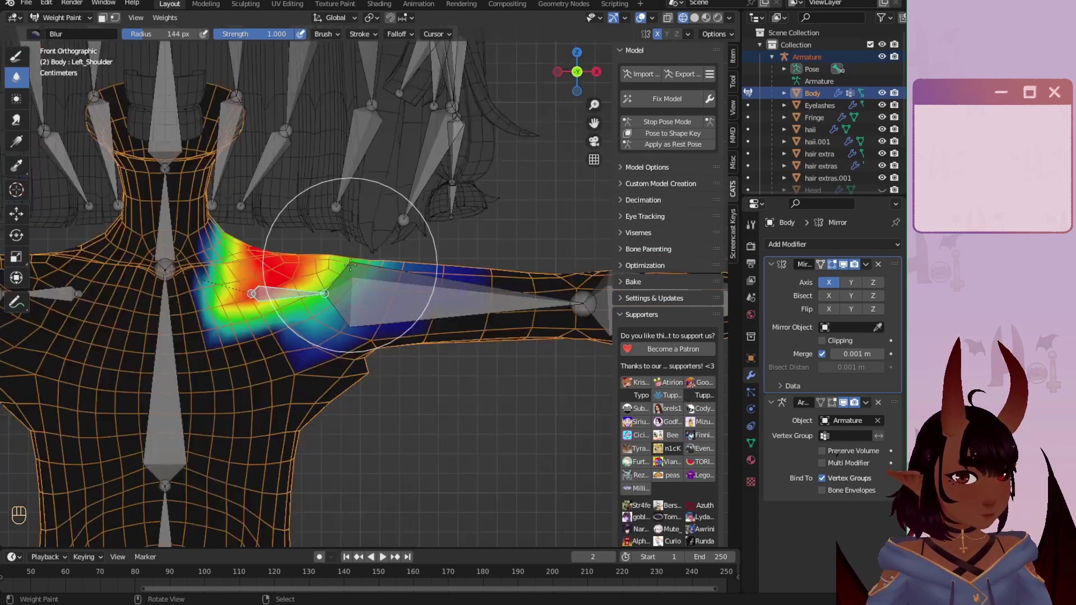
{"action": "scroll", "coordinate": [241, 262], "scroll_direction": "up", "scroll_amount": 2}
{"action": "middle_click_drag", "start_coordinate": [245, 286], "coordinate": [314, 300], "text": "shift"}
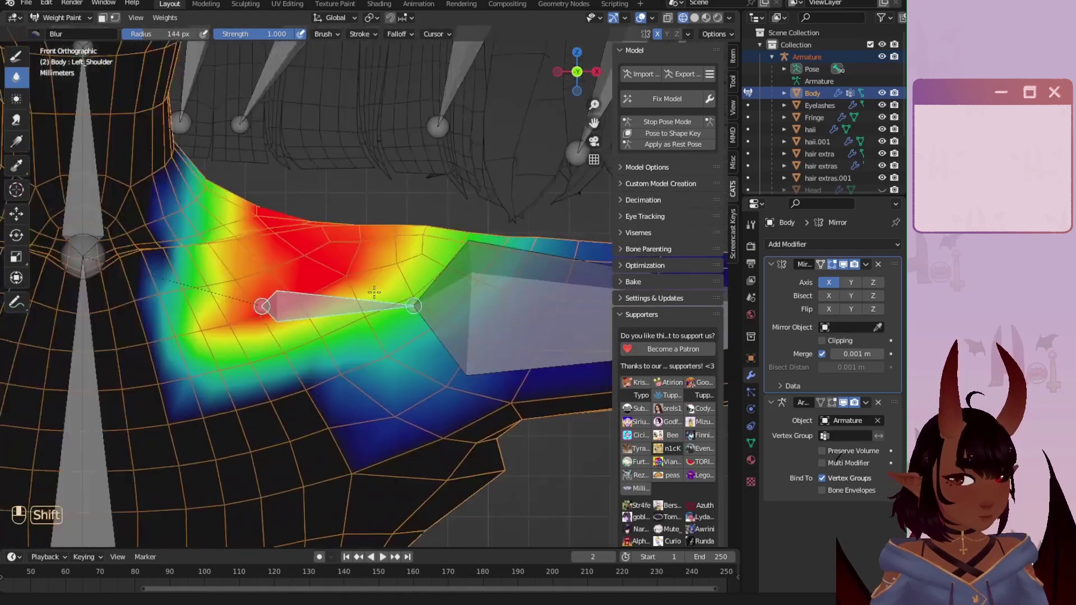
{"action": "scroll", "coordinate": [369, 313], "scroll_direction": "up", "scroll_amount": 2}
{"action": "left_click_drag", "start_coordinate": [422, 350], "coordinate": [373, 330]}
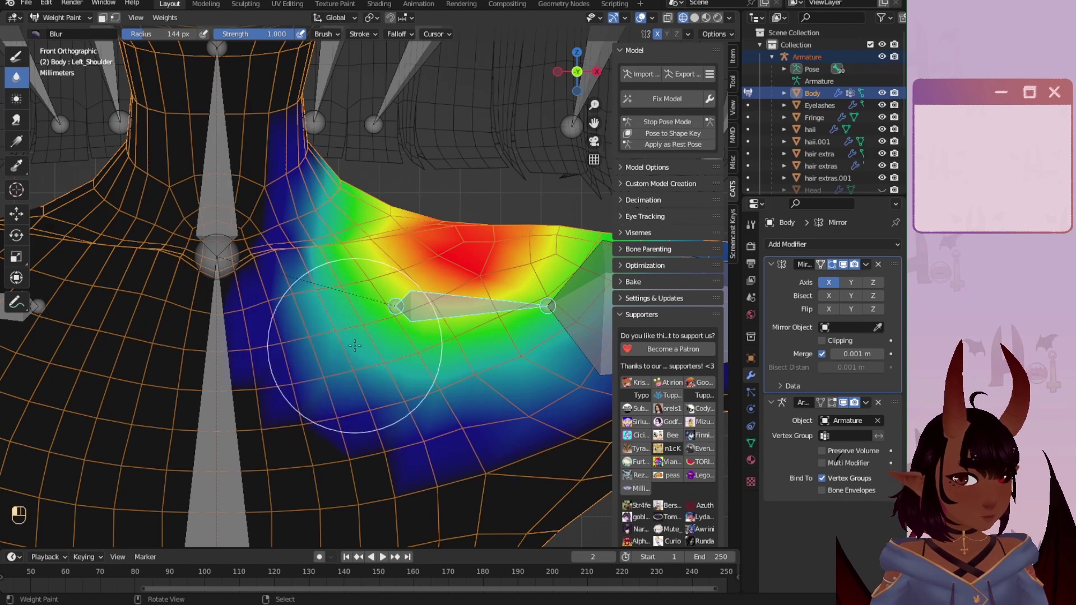
Step: Select the Chest bone and blur its weights between the side of the chest, the armpit and the shoulder
{"action": "scroll", "coordinate": [471, 337], "scroll_direction": "down", "scroll_amount": 5}
{"action": "middle_click_drag", "start_coordinate": [432, 342], "coordinate": [339, 264], "text": "shift"}
{"action": "scroll", "coordinate": [331, 266], "scroll_direction": "up", "scroll_amount": 2}
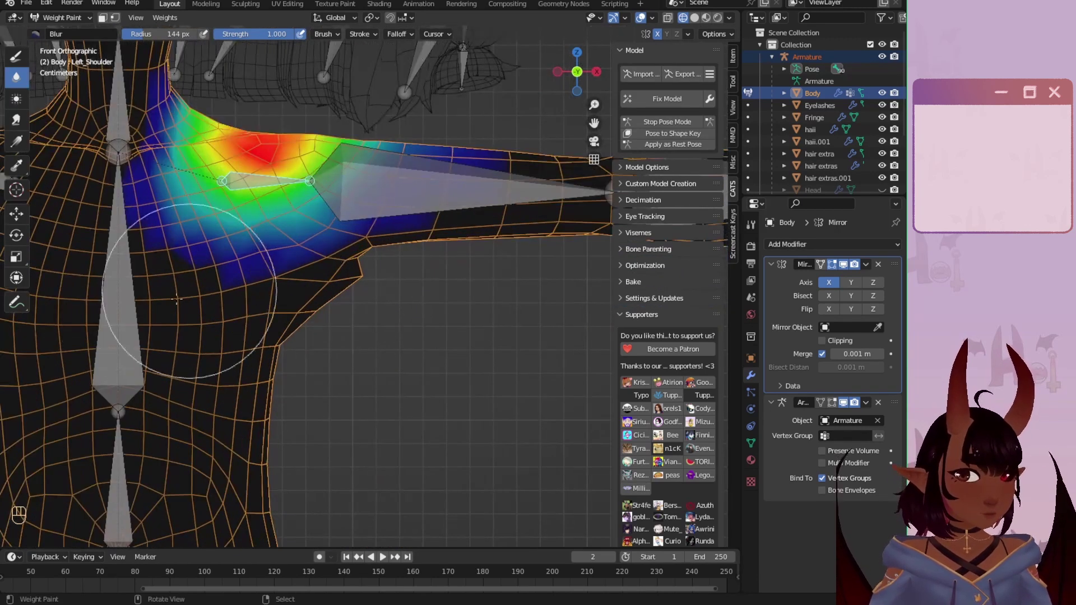
{"action": "right_click", "coordinate": [132, 325]}
{"action": "middle_click_drag", "start_coordinate": [315, 334], "coordinate": [370, 377], "text": "shift"}
{"action": "scroll", "coordinate": [364, 367], "scroll_direction": "up", "scroll_amount": 2}
{"action": "left_click_drag", "start_coordinate": [359, 356], "coordinate": [351, 351]}
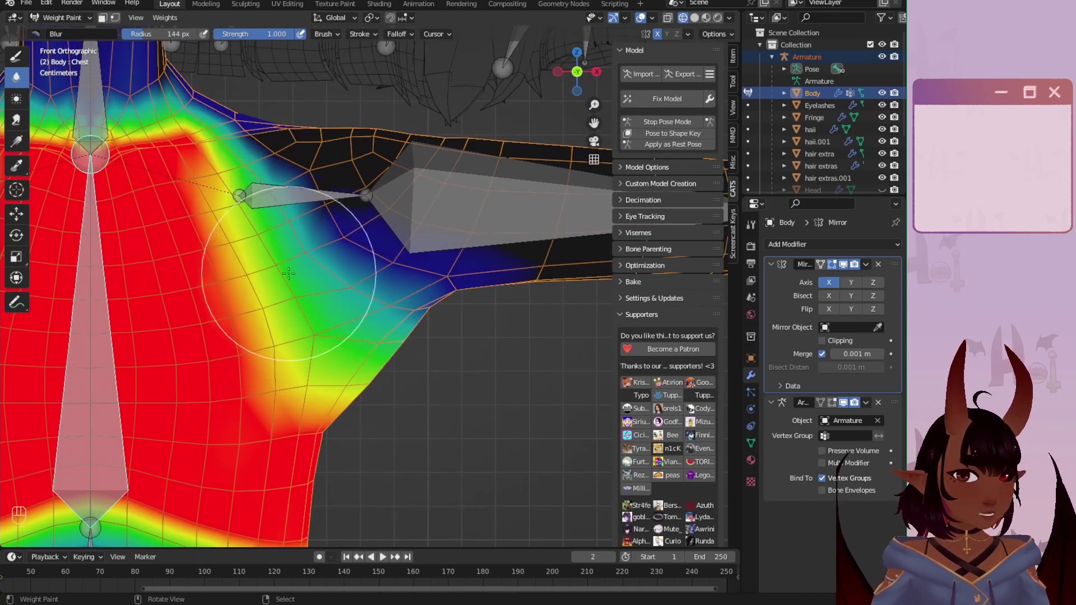
{"action": "scroll", "coordinate": [300, 285], "scroll_direction": "down", "scroll_amount": 1}
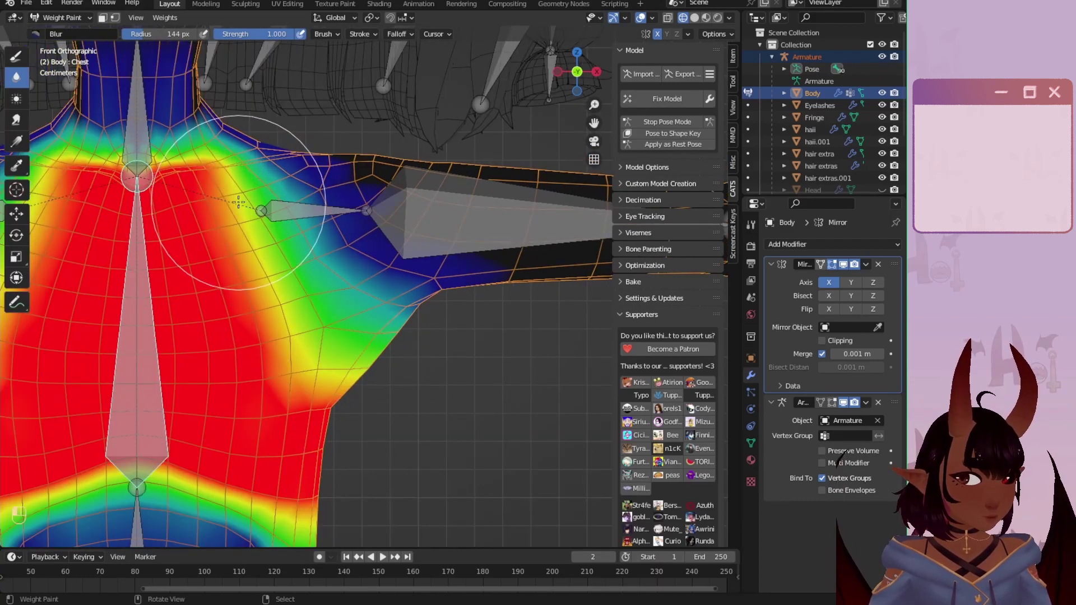
Step: Blur the Chest weights around the base of the neck
{"action": "middle_click_drag", "start_coordinate": [149, 124], "coordinate": [276, 284], "text": "shift"}
{"action": "scroll", "coordinate": [347, 359], "scroll_direction": "up", "scroll_amount": 2}
{"action": "mouse_move", "coordinate": [292, 268]}
{"action": "left_mouse_down"}
{"action": "mouse_move", "coordinate": [340, 247]}
{"action": "mouse_move", "coordinate": [217, 272]}
{"action": "left_mouse_up"}
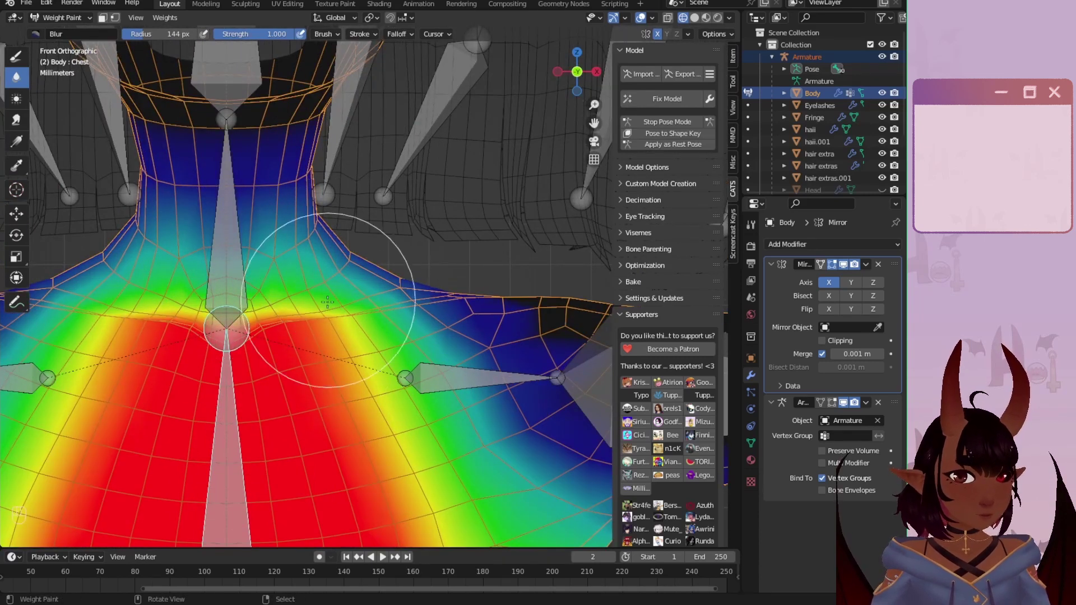
Step: Switch back to the Left_Shoulder bone and reselect the Armature together with Body
{"action": "scroll", "coordinate": [364, 286], "scroll_direction": "down", "scroll_amount": 5}
{"action": "middle_click_drag", "start_coordinate": [447, 359], "coordinate": [317, 279], "text": "shift"}
{"action": "scroll", "coordinate": [327, 283], "scroll_direction": "up", "scroll_amount": 3}
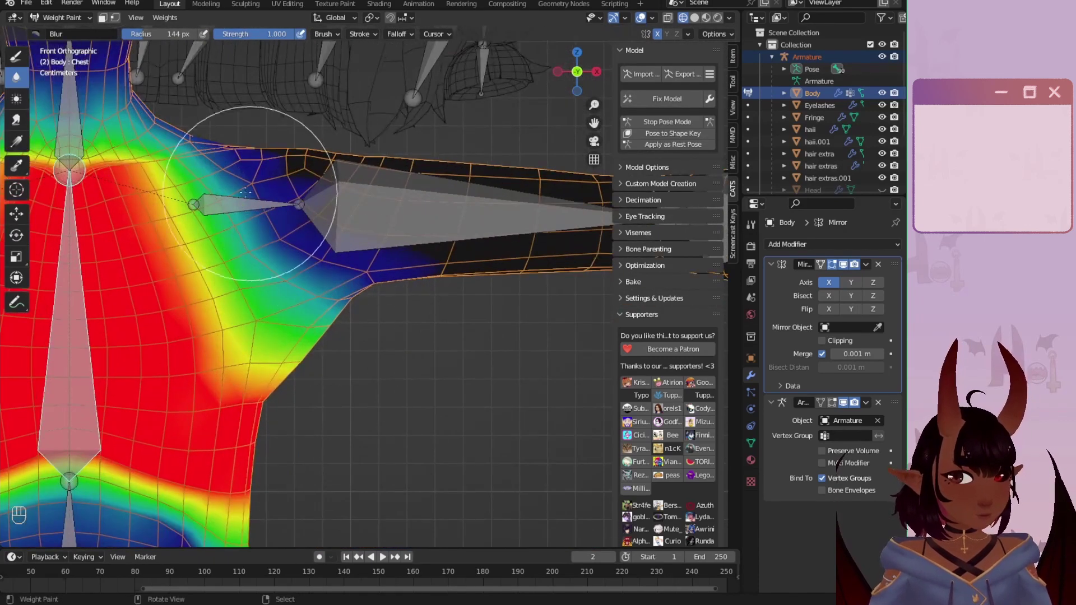
{"action": "left_click", "coordinate": [227, 204], "text": "ctrl"}
{"action": "right_click", "coordinate": [97, 276]}
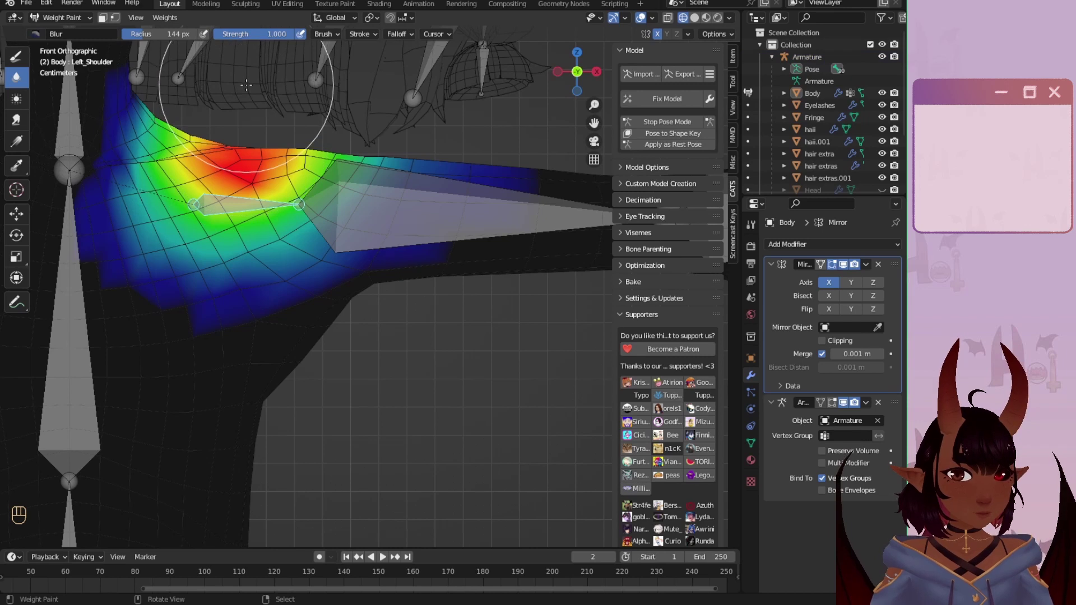
{"action": "left_click", "coordinate": [807, 57]}
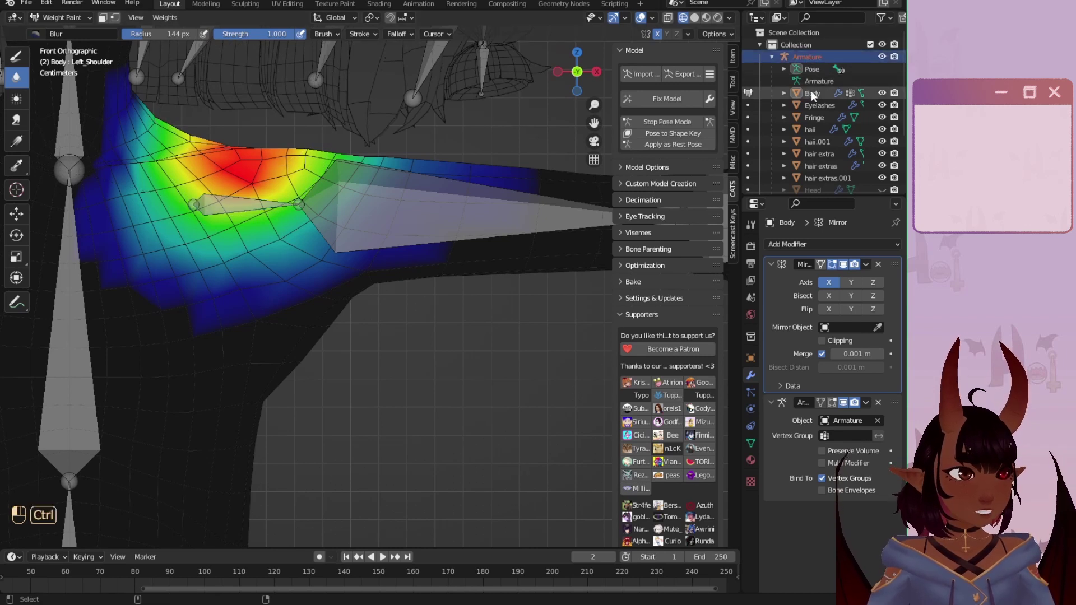
{"action": "left_click", "coordinate": [809, 93], "text": "ctrl"}
Step: Compare the Chest and Left_Shoulder bone weights around the shoulder
{"action": "middle_click_drag", "start_coordinate": [213, 257], "coordinate": [270, 282], "text": "shift"}
{"action": "scroll", "coordinate": [268, 314], "scroll_direction": "up", "scroll_amount": 1}
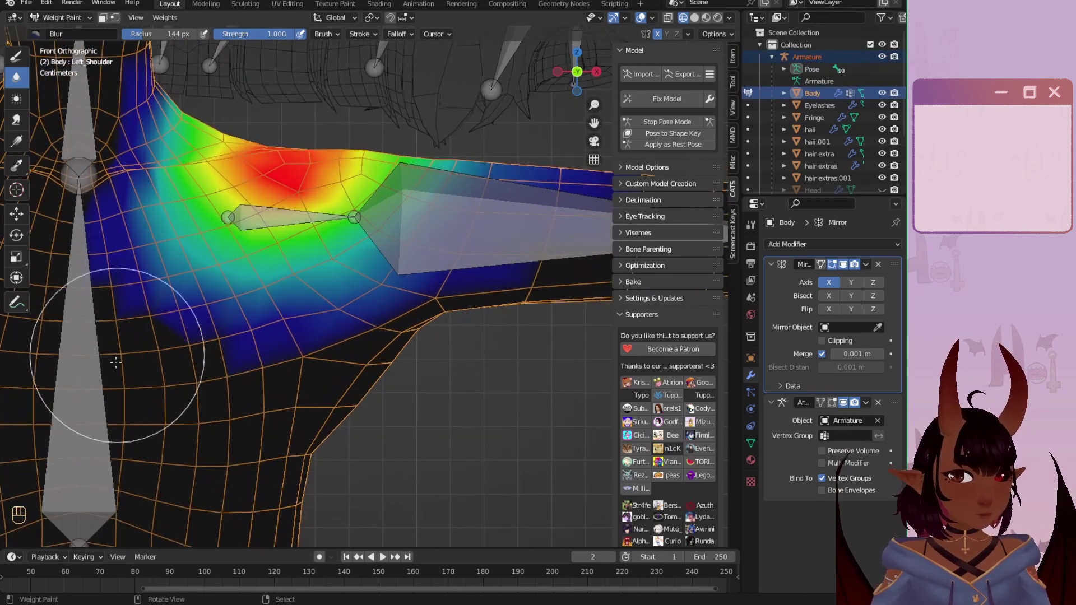
{"action": "left_click", "coordinate": [73, 375], "text": "ctrl"}
{"action": "left_click", "coordinate": [280, 219], "text": "ctrl"}
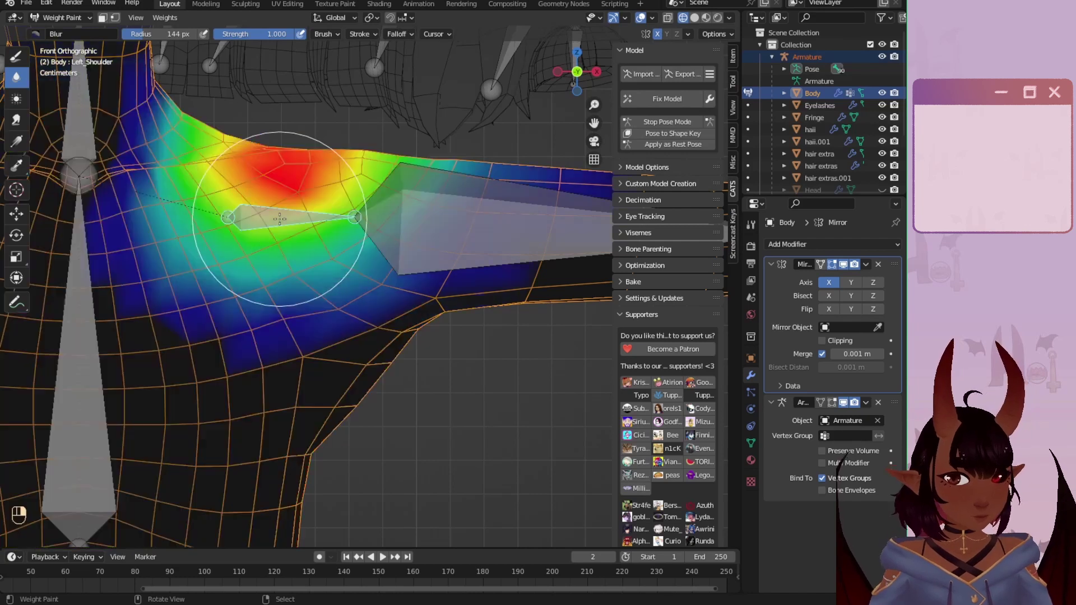
Step: Select the Left_Arm bone and rotate it 32° so the arms angle downward
{"action": "left_click", "coordinate": [401, 226], "text": "ctrl"}
{"action": "scroll", "coordinate": [385, 336], "scroll_direction": "down", "scroll_amount": 3}
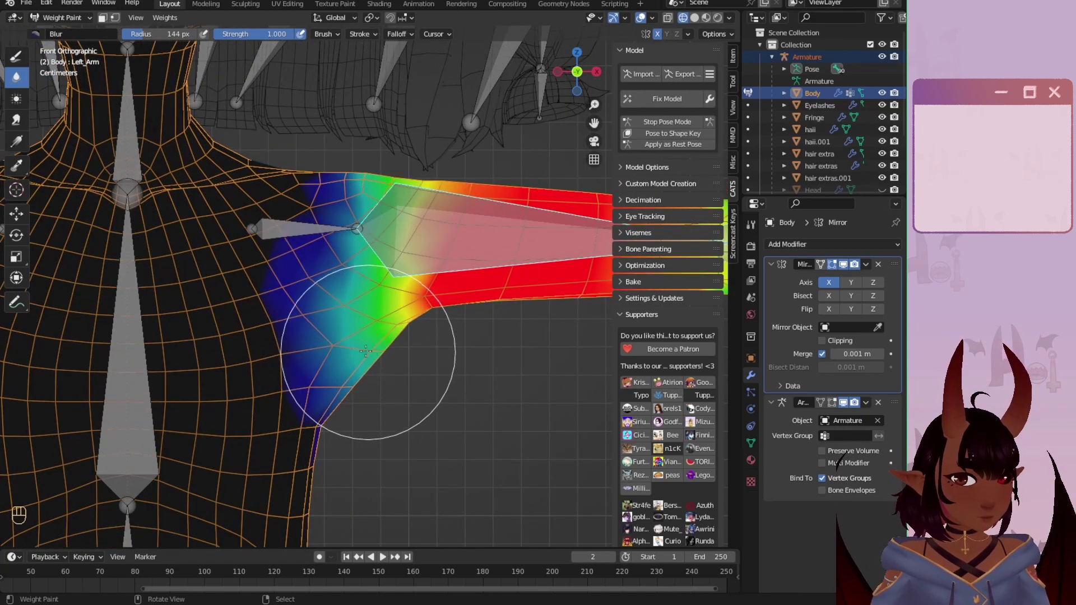
{"action": "scroll", "coordinate": [304, 340], "scroll_direction": "down", "scroll_amount": 3}
{"action": "scroll", "coordinate": [393, 343], "scroll_direction": "up", "scroll_amount": 1}
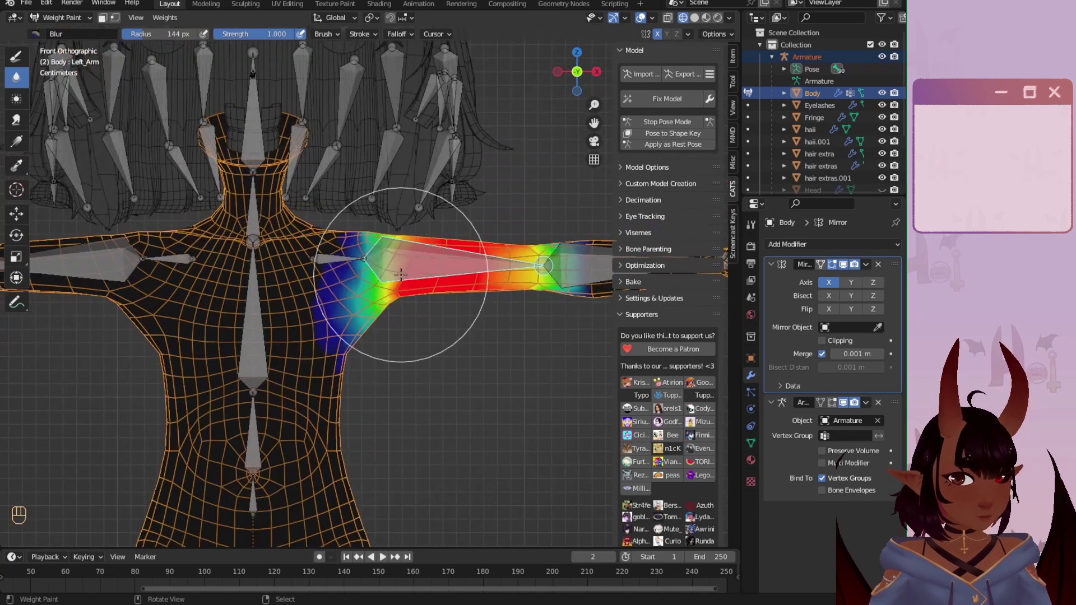
{"action": "key", "text": "r"}
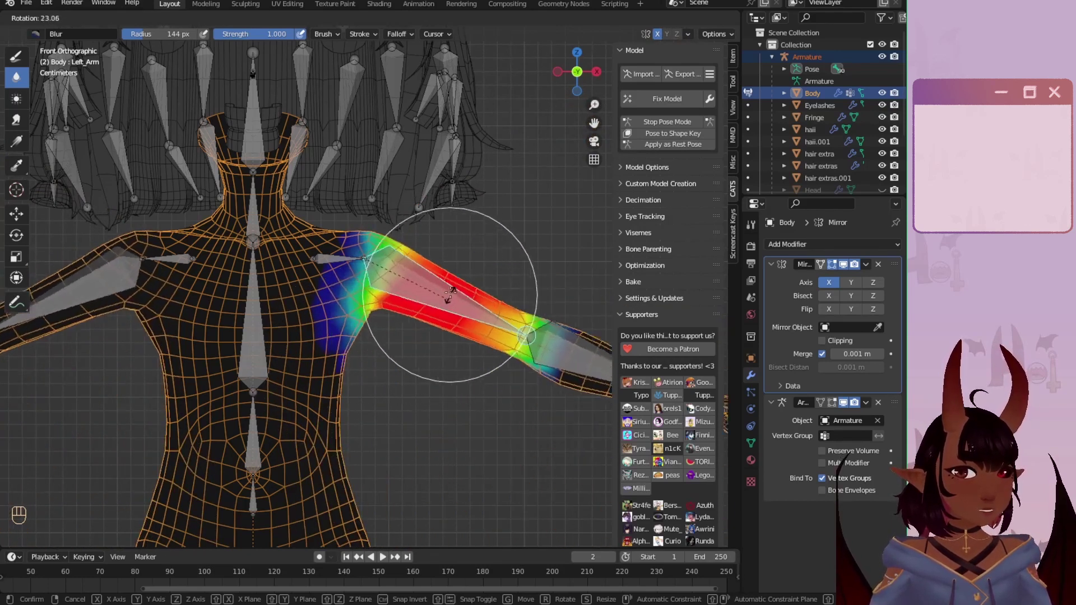
{"action": "left_click", "coordinate": [443, 313]}
{"action": "scroll", "coordinate": [371, 279], "scroll_direction": "up", "scroll_amount": 2}
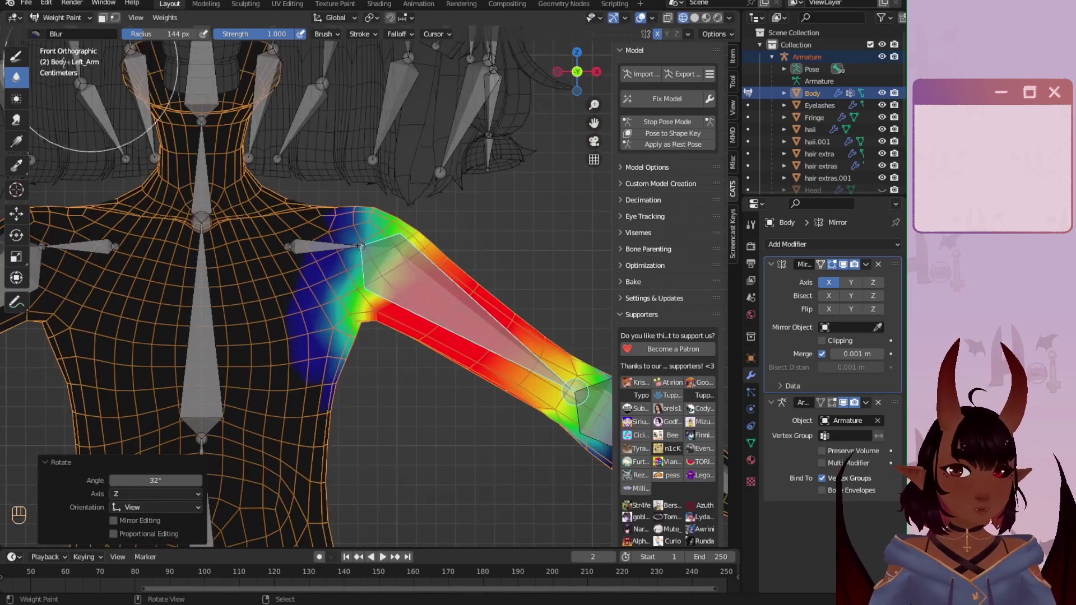
Step: Return to the Draw brush and set its blending mode to Subtract
{"action": "left_click", "coordinate": [15, 56]}
{"action": "left_click", "coordinate": [405, 33]}
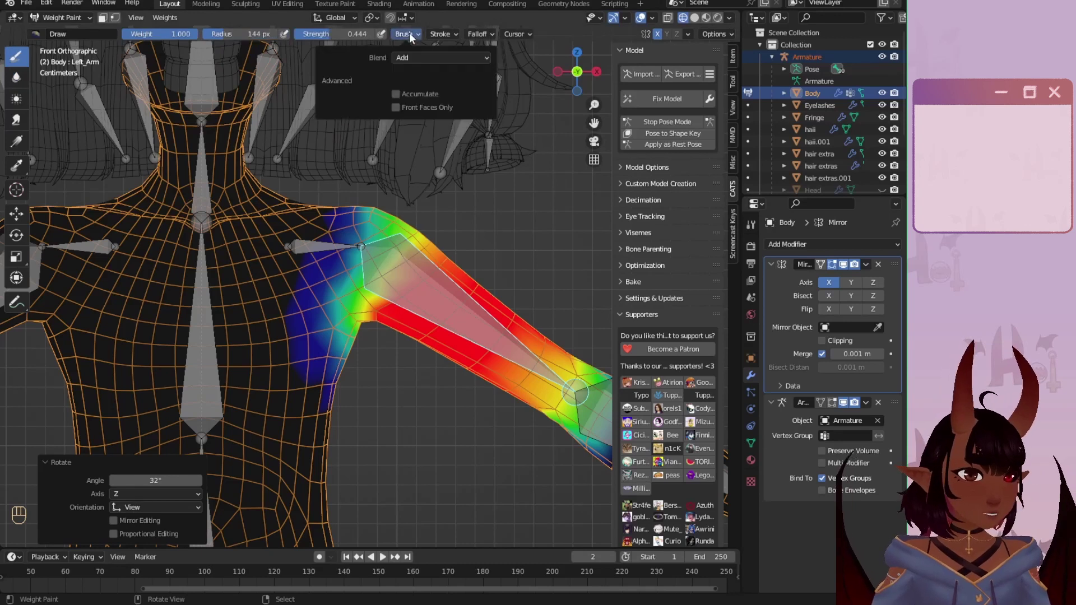
{"action": "left_click", "coordinate": [431, 59]}
{"action": "left_click", "coordinate": [475, 145]}
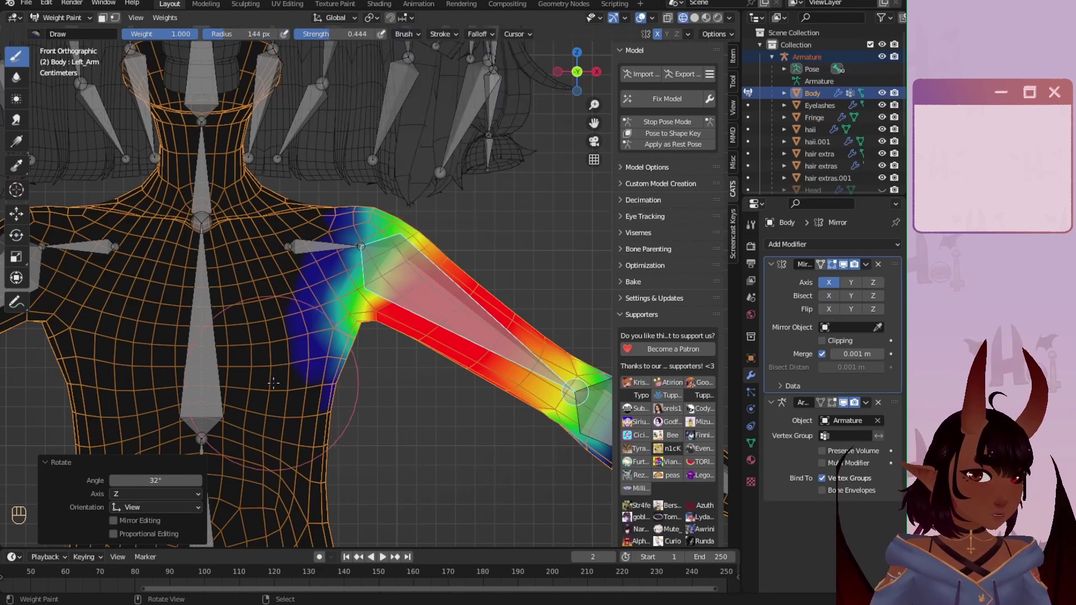
Step: Subtract Left_Arm weight from the side of the chest and beneath the armpit, rotating the arm farther down between strokes
{"action": "left_click_drag", "start_coordinate": [273, 383], "coordinate": [289, 383]}
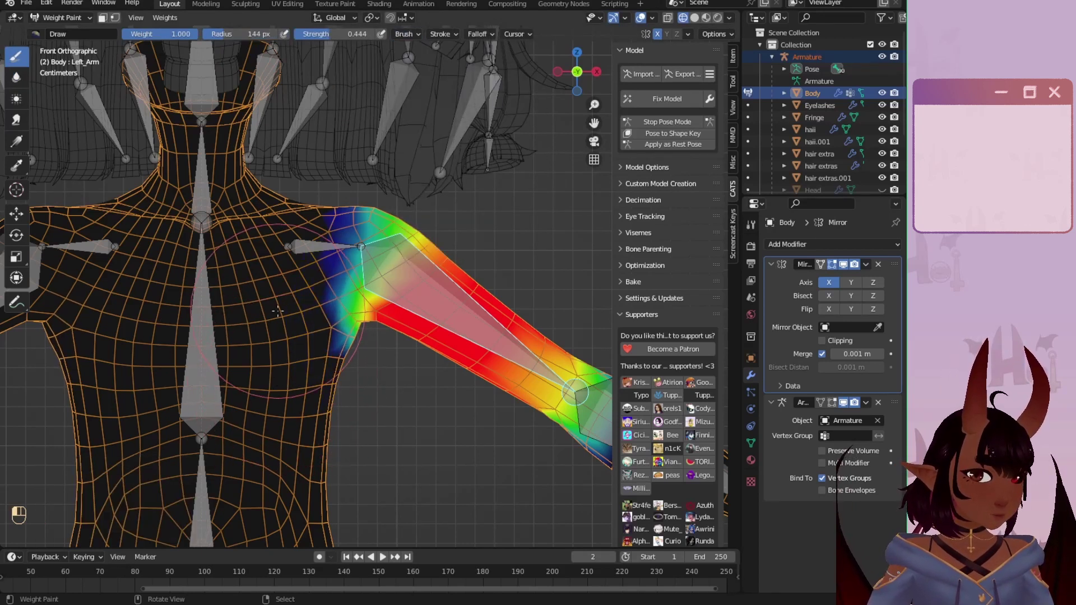
{"action": "key", "text": "r"}
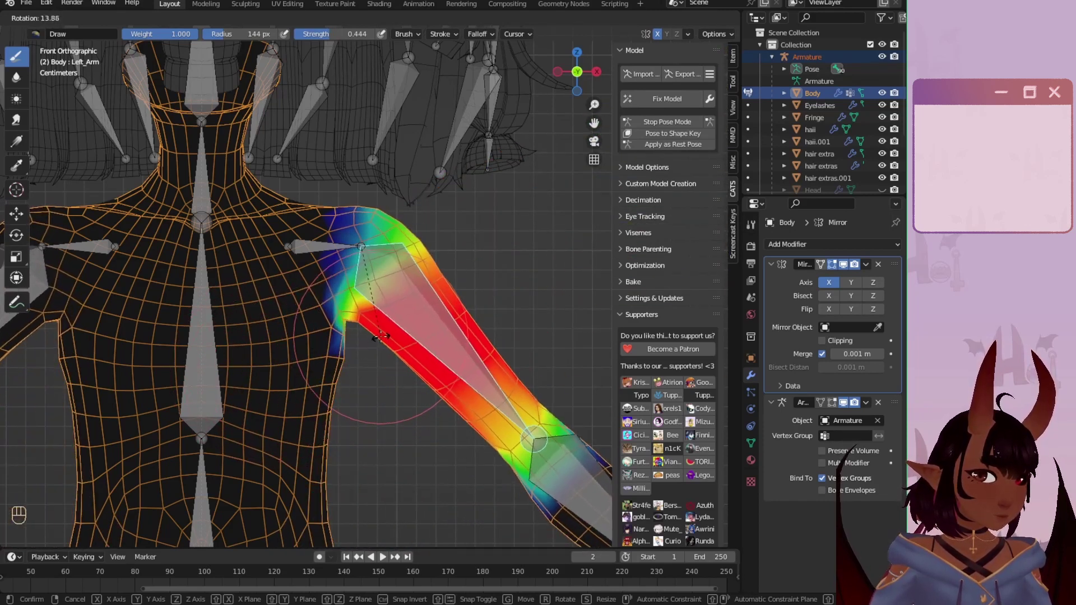
{"action": "left_click", "coordinate": [292, 359]}
{"action": "scroll", "coordinate": [281, 358], "scroll_direction": "up", "scroll_amount": 3}
{"action": "left_click", "coordinate": [276, 357]}
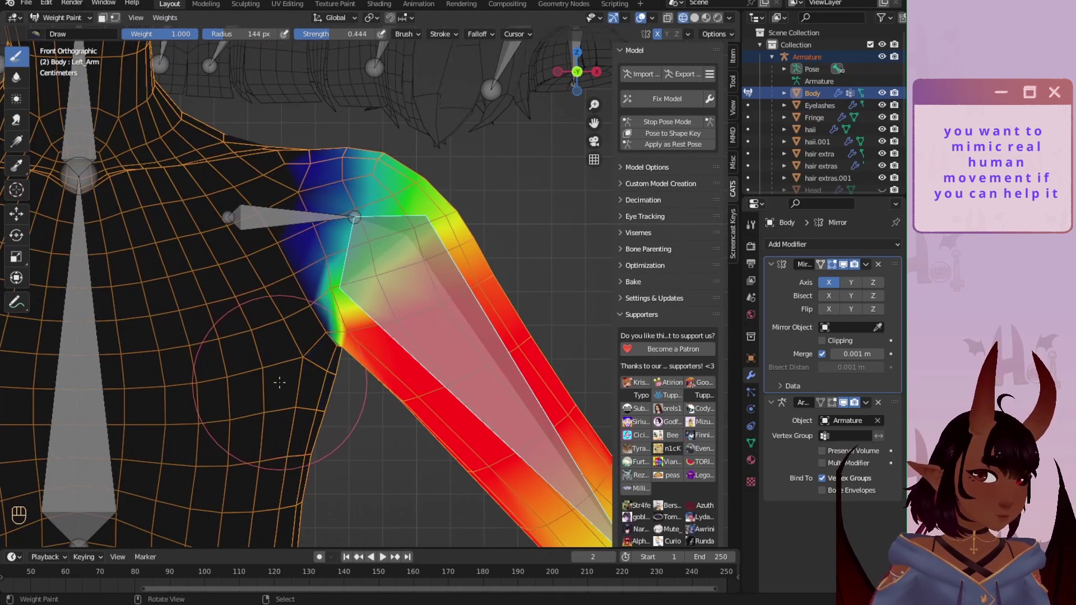
Step: Raise the Left_Arm bone to about horizontal and examine the armpit weights from the side and front
{"action": "scroll", "coordinate": [252, 402], "scroll_direction": "down", "scroll_amount": 5}
{"action": "scroll", "coordinate": [354, 352], "scroll_direction": "up", "scroll_amount": 3}
{"action": "key", "text": "r"}
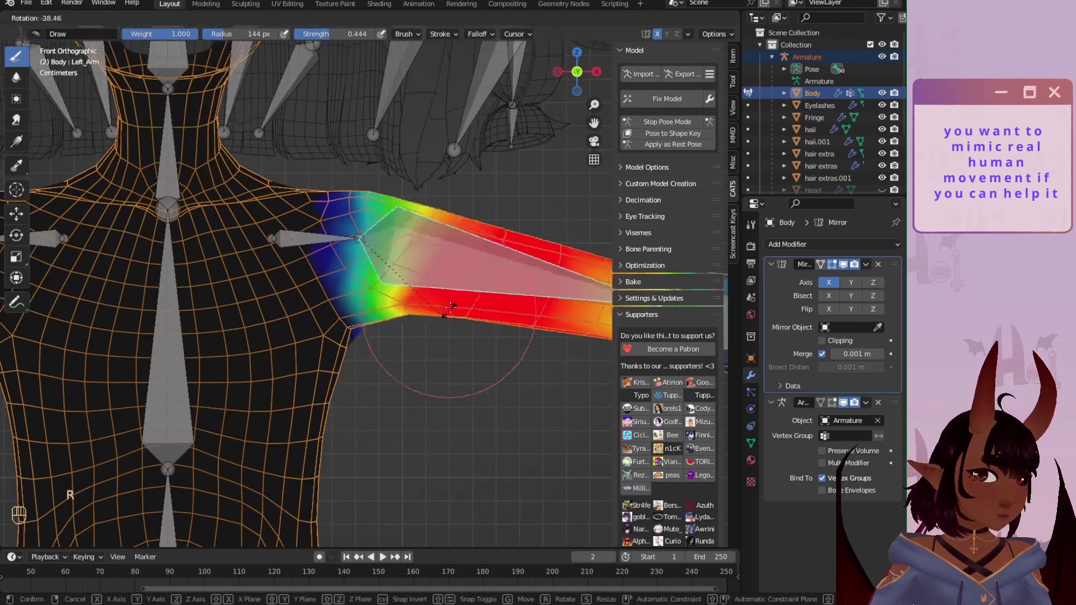
{"action": "left_click", "coordinate": [418, 361]}
{"action": "middle_click_drag", "start_coordinate": [417, 361], "coordinate": [235, 358]}
{"action": "mouse_move", "coordinate": [415, 381]}
{"action": "middle_mouse_down", "text": "shift"}
{"action": "mouse_move", "coordinate": [240, 358]}
{"action": "mouse_move", "coordinate": [282, 338]}
{"action": "middle_mouse_up", "text": "shift"}
{"action": "scroll", "coordinate": [269, 348], "scroll_direction": "up", "scroll_amount": 2}
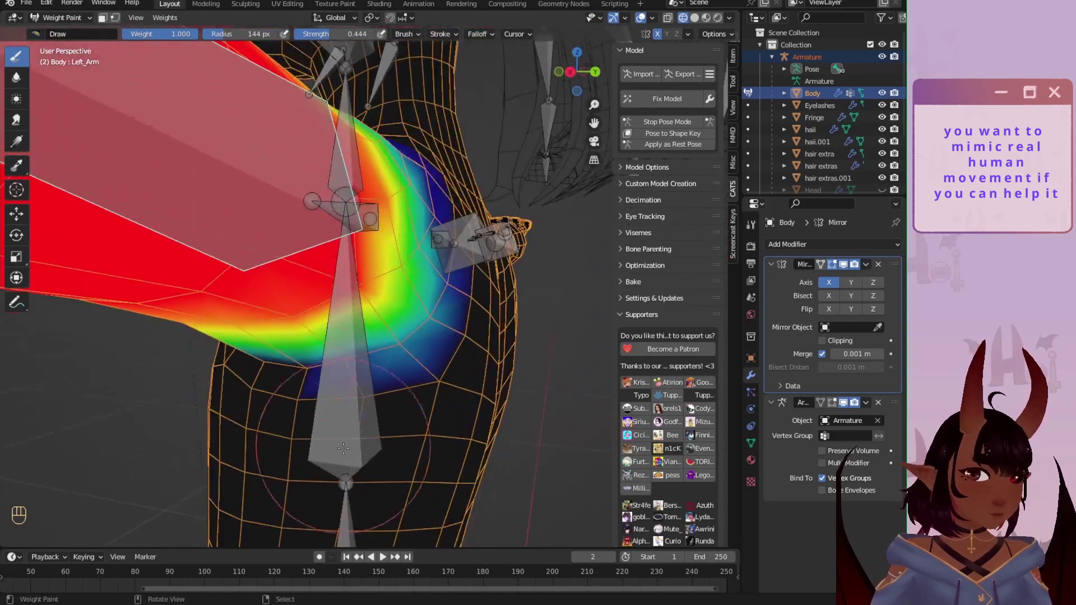
{"action": "scroll", "coordinate": [269, 392], "scroll_direction": "up", "scroll_amount": 2}
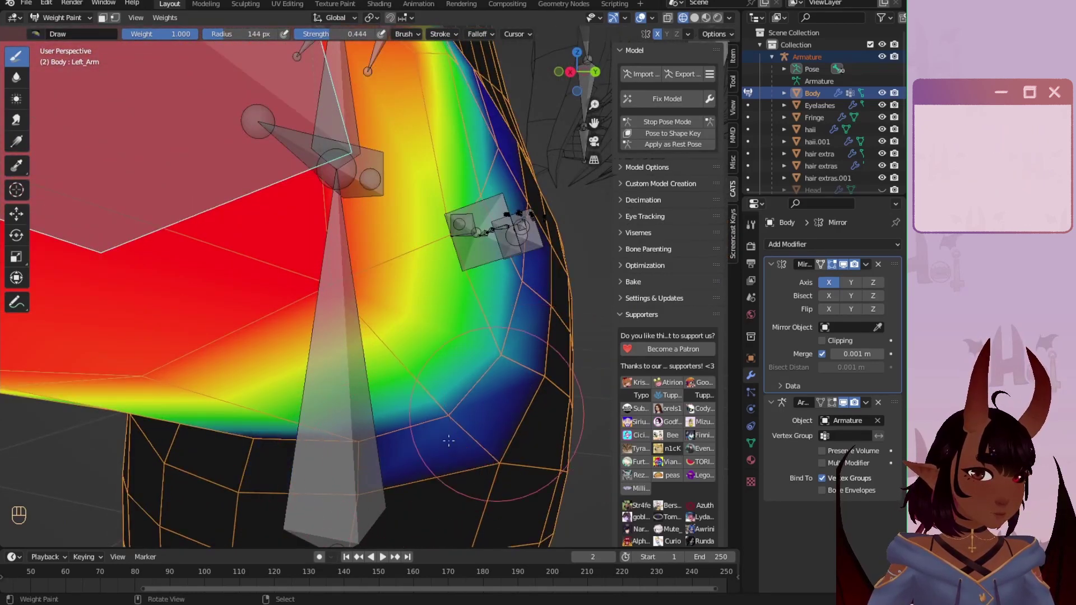
{"action": "scroll", "coordinate": [512, 335], "scroll_direction": "down", "scroll_amount": 5}
{"action": "middle_click_drag", "start_coordinate": [509, 338], "coordinate": [424, 345]}
{"action": "key", "text": "KP_1"}
{"action": "scroll", "coordinate": [393, 364], "scroll_direction": "up", "scroll_amount": 3}
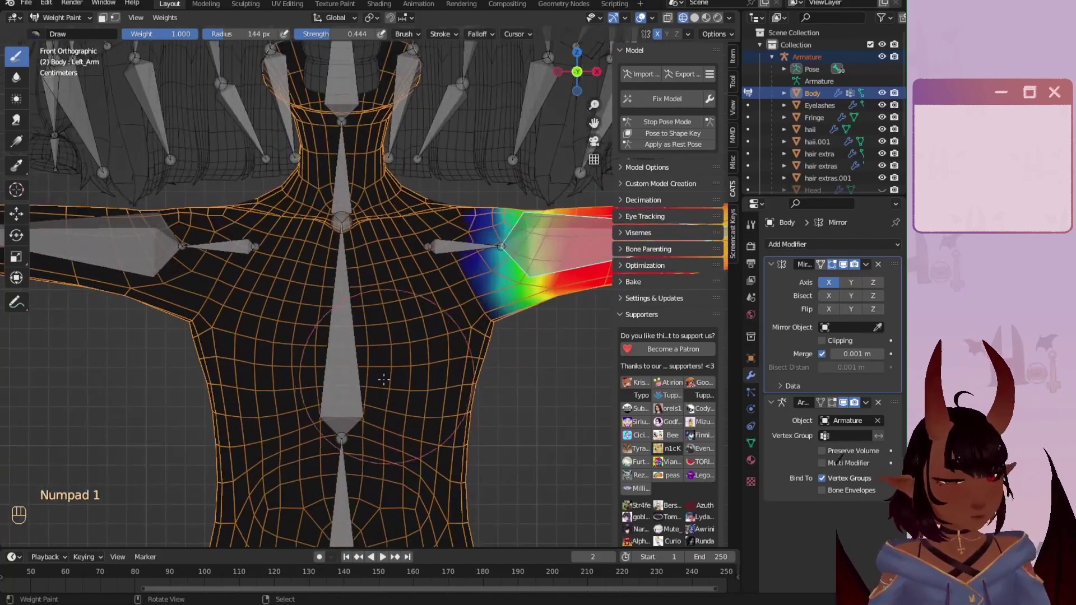
Step: Test-rotate the Left_Arm bone down beside the torso and leave the arm angled diagonally downward
{"action": "scroll", "coordinate": [387, 376], "scroll_direction": "up", "scroll_amount": 1}
{"action": "key", "text": "r"}
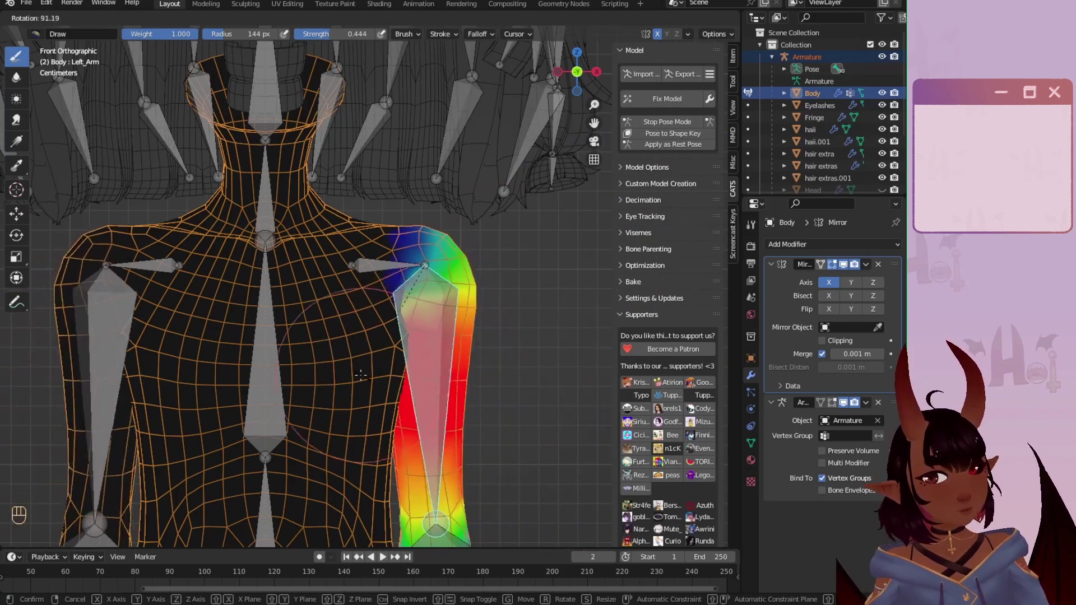
{"action": "left_click", "coordinate": [444, 374]}
Step: Select the Chest bone and set the Draw brush to Add blending with a 120 px radius
{"action": "right_click", "coordinate": [279, 375]}
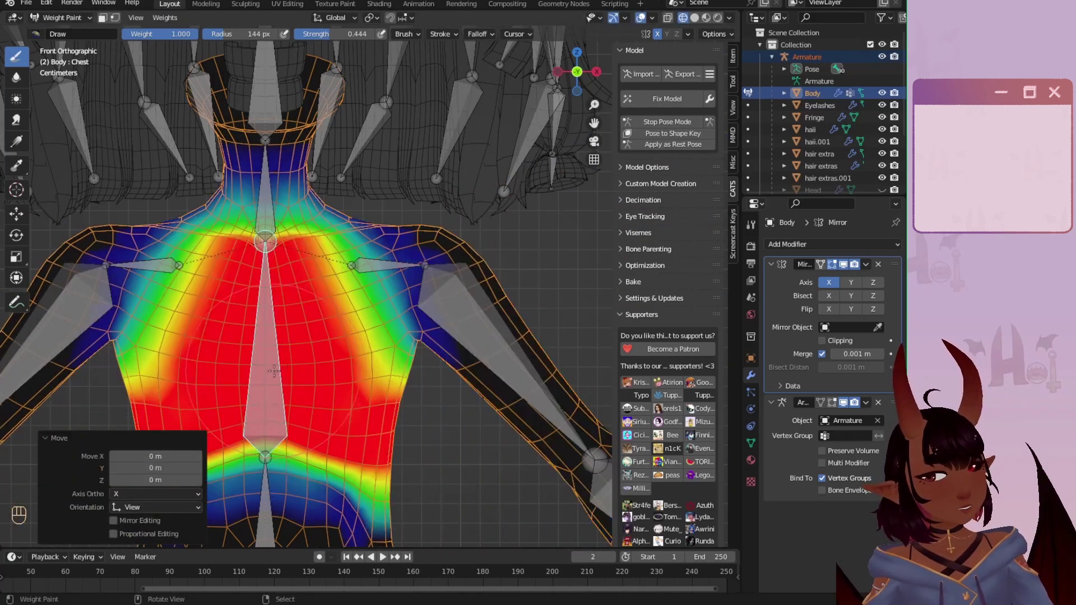
{"action": "scroll", "coordinate": [381, 350], "scroll_direction": "up", "scroll_amount": 3}
{"action": "middle_click_drag", "start_coordinate": [422, 339], "coordinate": [377, 338], "text": "shift"}
{"action": "scroll", "coordinate": [307, 272], "scroll_direction": "down", "scroll_amount": 1}
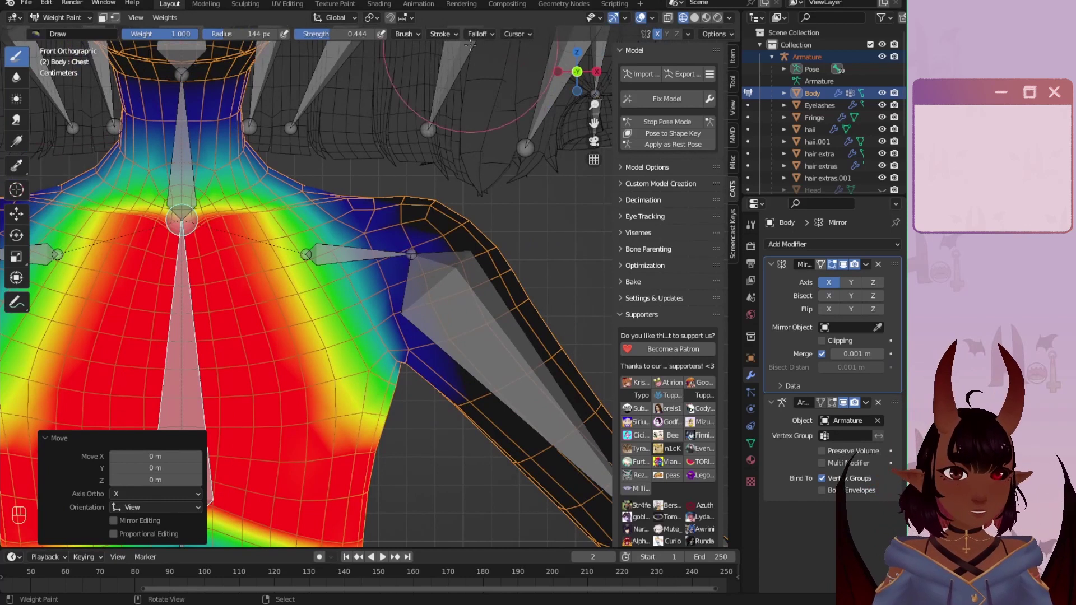
{"action": "left_click", "coordinate": [416, 35]}
{"action": "left_click", "coordinate": [406, 56]}
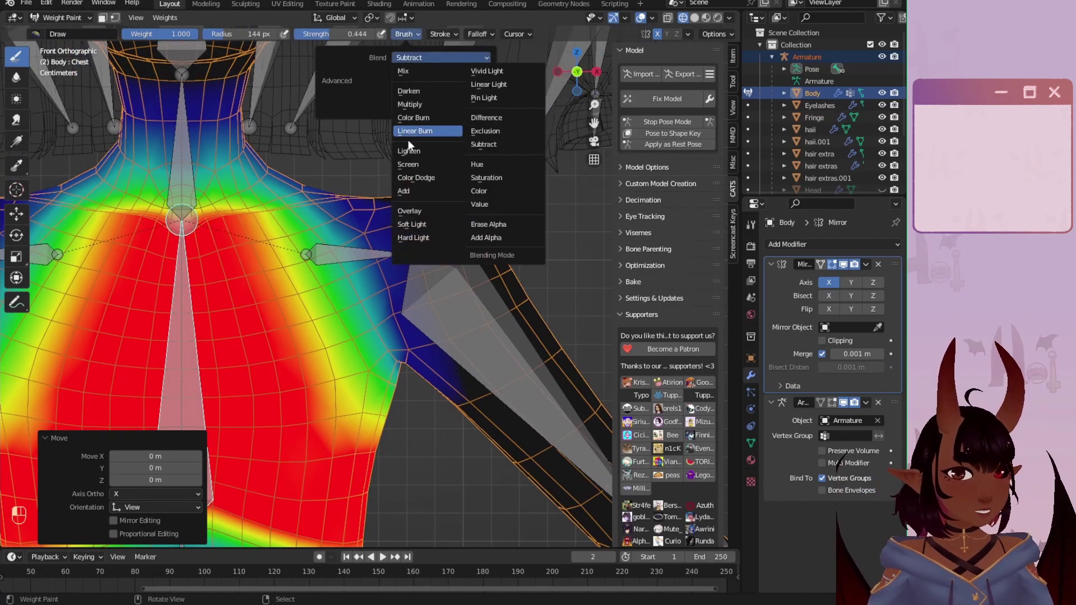
{"action": "left_click", "coordinate": [402, 192]}
{"action": "key", "text": "f"}
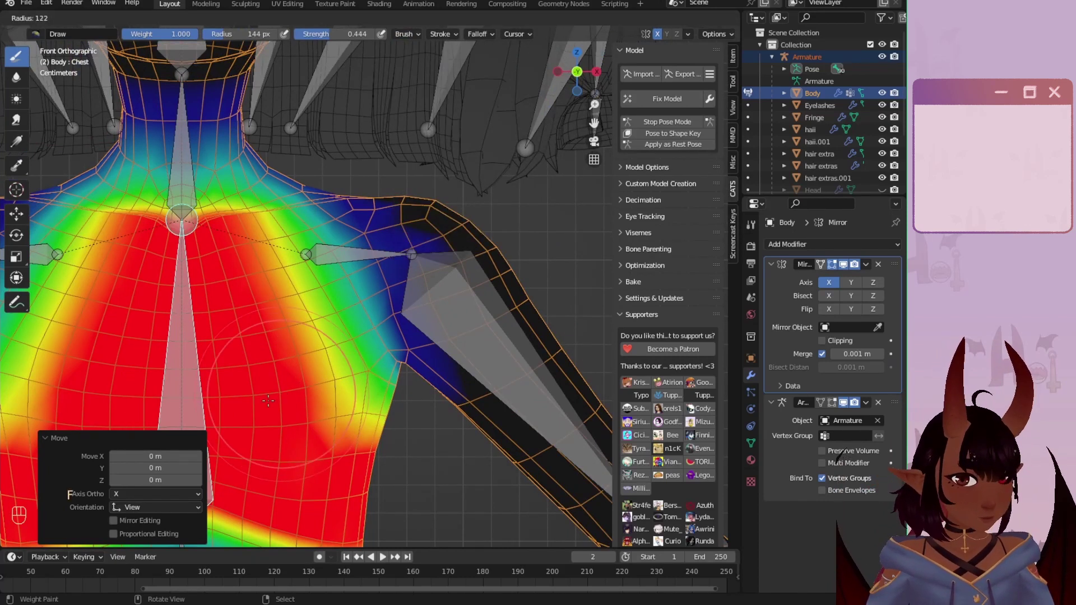
{"action": "left_click", "coordinate": [267, 394]}
Step: Paint additional Chest weight along the side of the ribcage and up toward the collarbone
{"action": "mouse_move", "coordinate": [324, 326]}
{"action": "left_mouse_down"}
{"action": "mouse_move", "coordinate": [344, 443]}
{"action": "mouse_move", "coordinate": [361, 359]}
{"action": "mouse_move", "coordinate": [385, 402]}
{"action": "left_mouse_up"}
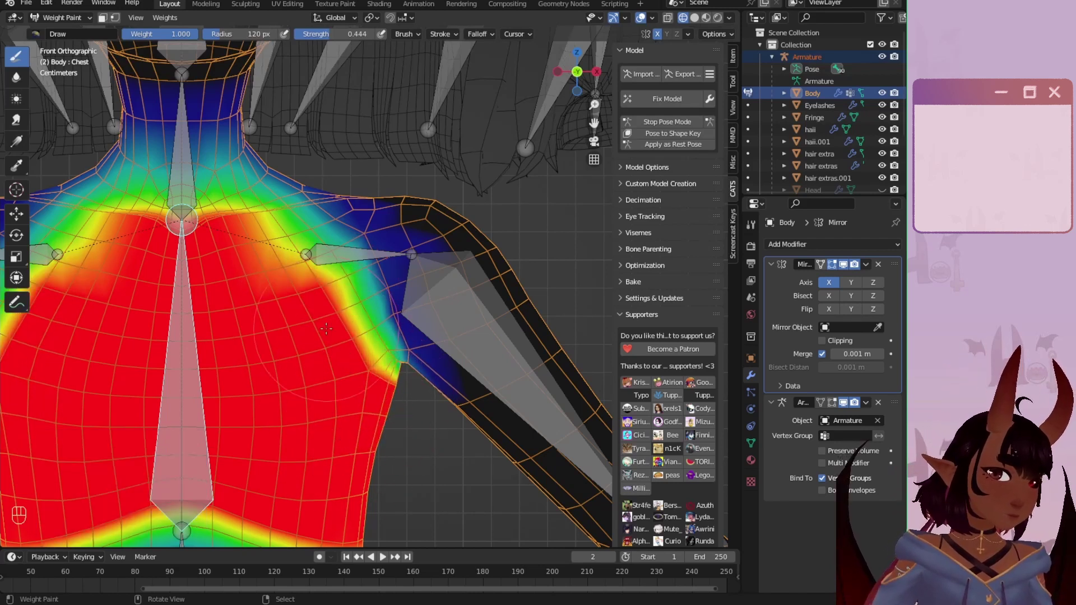
{"action": "mouse_move", "coordinate": [318, 328]}
{"action": "left_mouse_down"}
{"action": "mouse_move", "coordinate": [297, 280]}
{"action": "mouse_move", "coordinate": [314, 264]}
{"action": "mouse_move", "coordinate": [291, 255]}
{"action": "mouse_move", "coordinate": [259, 265]}
{"action": "mouse_move", "coordinate": [271, 255]}
{"action": "left_mouse_up"}
{"action": "scroll", "coordinate": [286, 285], "scroll_direction": "down", "scroll_amount": 7}
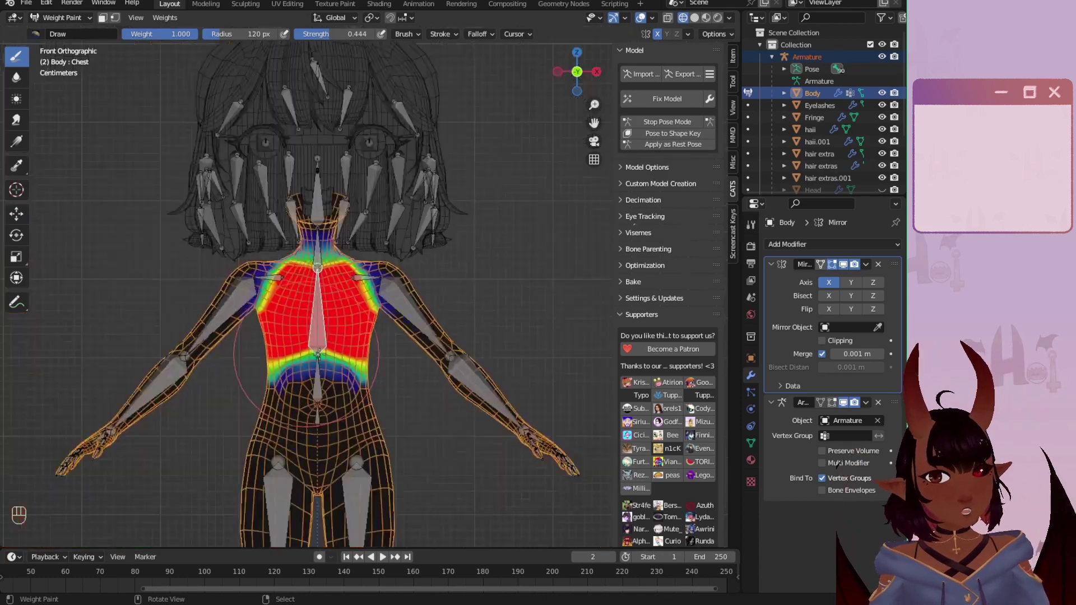
{"action": "scroll", "coordinate": [375, 343], "scroll_direction": "up", "scroll_amount": 2}
{"action": "middle_click_drag", "start_coordinate": [331, 400], "coordinate": [320, 448], "text": "shift"}
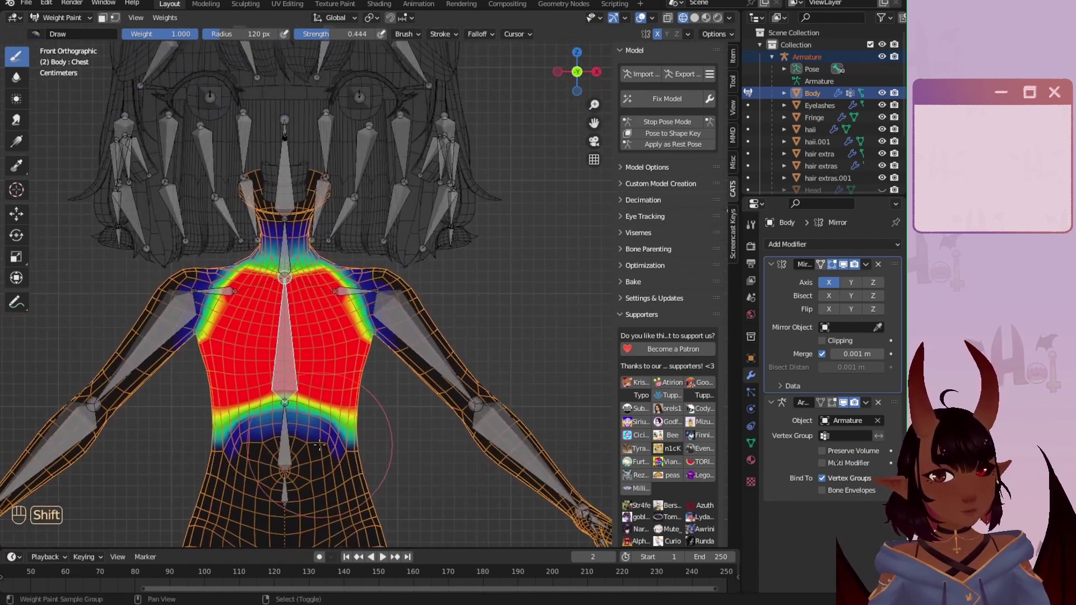
Step: Select the Left_Shoulder bone and rotate it -41.4° so the shoulder rises
{"action": "scroll", "coordinate": [346, 322], "scroll_direction": "up", "scroll_amount": 1}
{"action": "scroll", "coordinate": [342, 321], "scroll_direction": "up", "scroll_amount": 3}
{"action": "scroll", "coordinate": [347, 314], "scroll_direction": "up", "scroll_amount": 2}
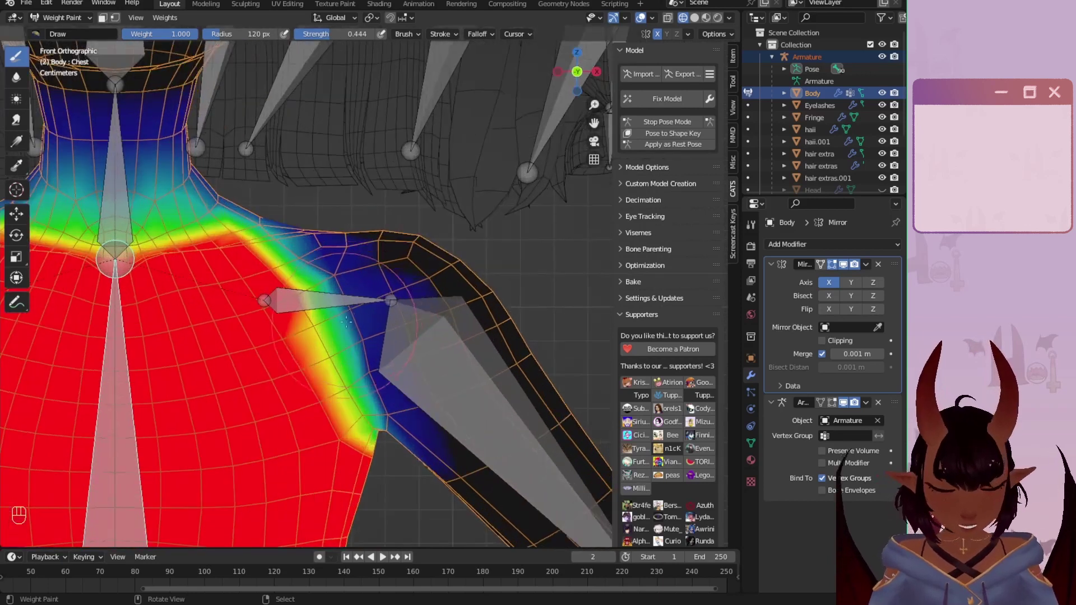
{"action": "left_click", "coordinate": [349, 297], "text": "ctrl"}
{"action": "key", "text": "r"}
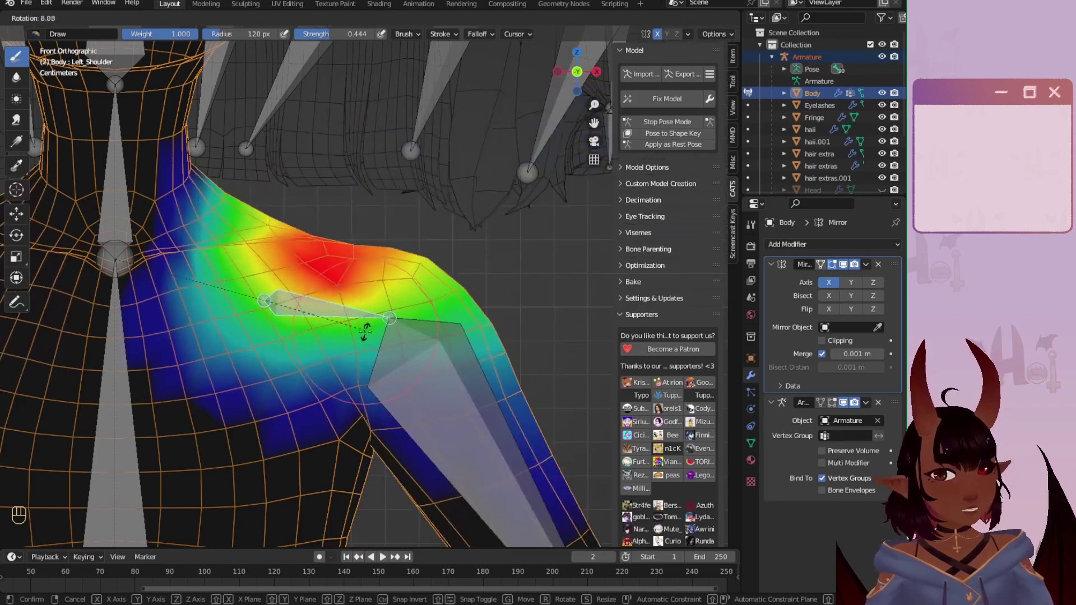
{"action": "left_click", "coordinate": [365, 225]}
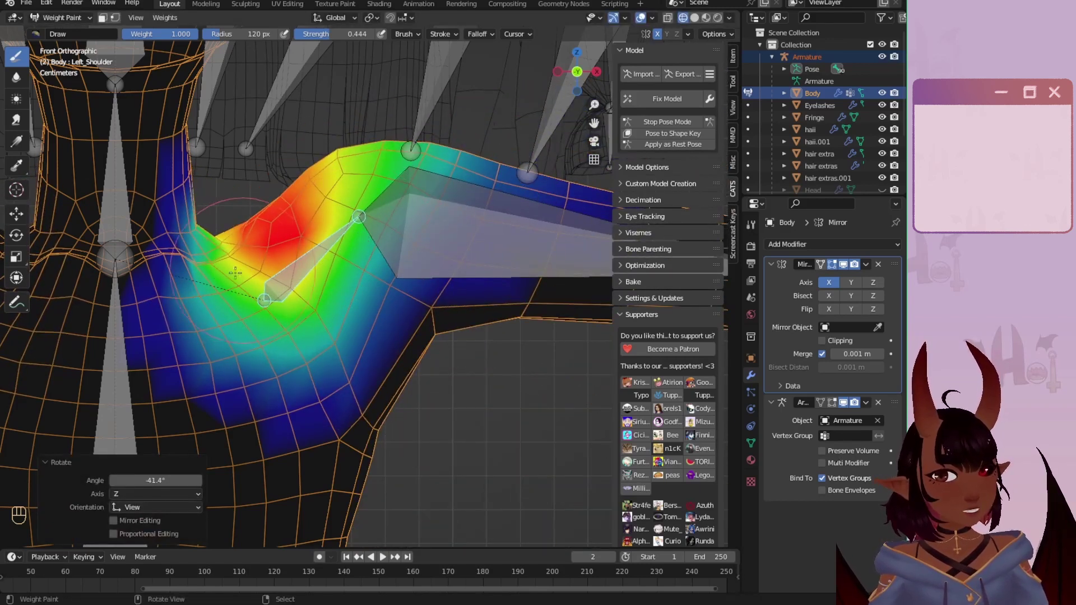
Step: Set the brush blending to Subtract and remove Left_Shoulder weight around the neck base and inner chest
{"action": "middle_click_drag", "start_coordinate": [236, 273], "coordinate": [316, 265], "text": "shift"}
{"action": "scroll", "coordinate": [316, 266], "scroll_direction": "down", "scroll_amount": 1}
{"action": "left_click", "coordinate": [410, 33]}
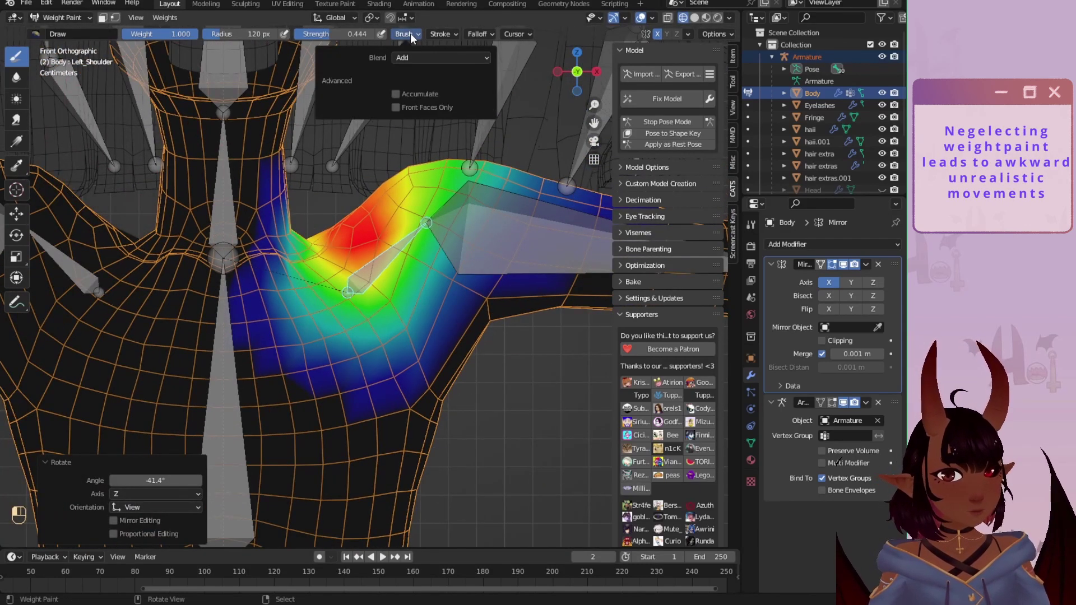
{"action": "left_click", "coordinate": [410, 57]}
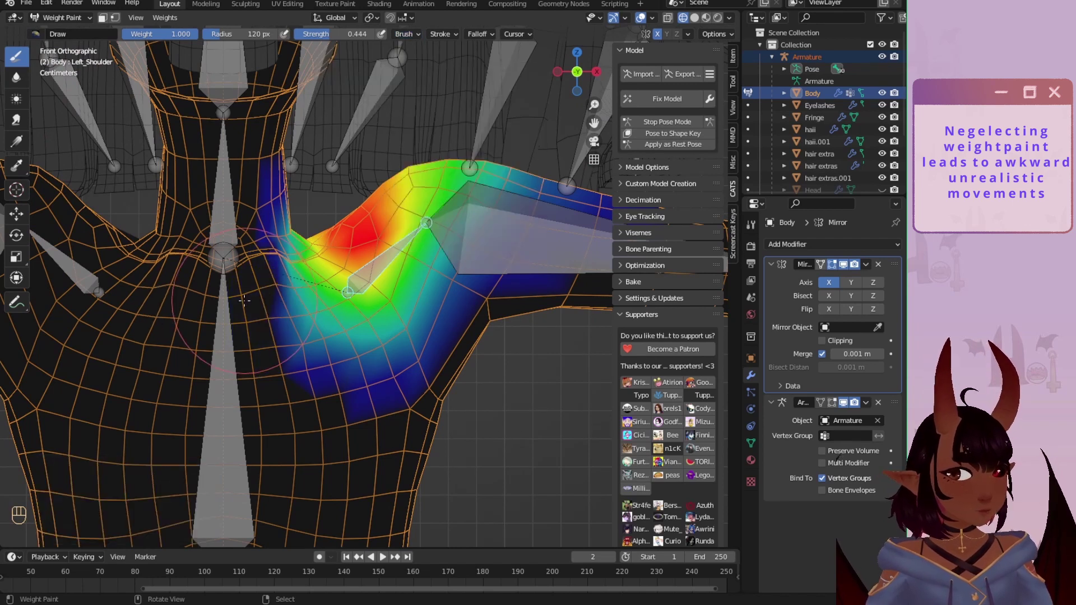
{"action": "left_click_drag", "start_coordinate": [245, 301], "coordinate": [270, 292]}
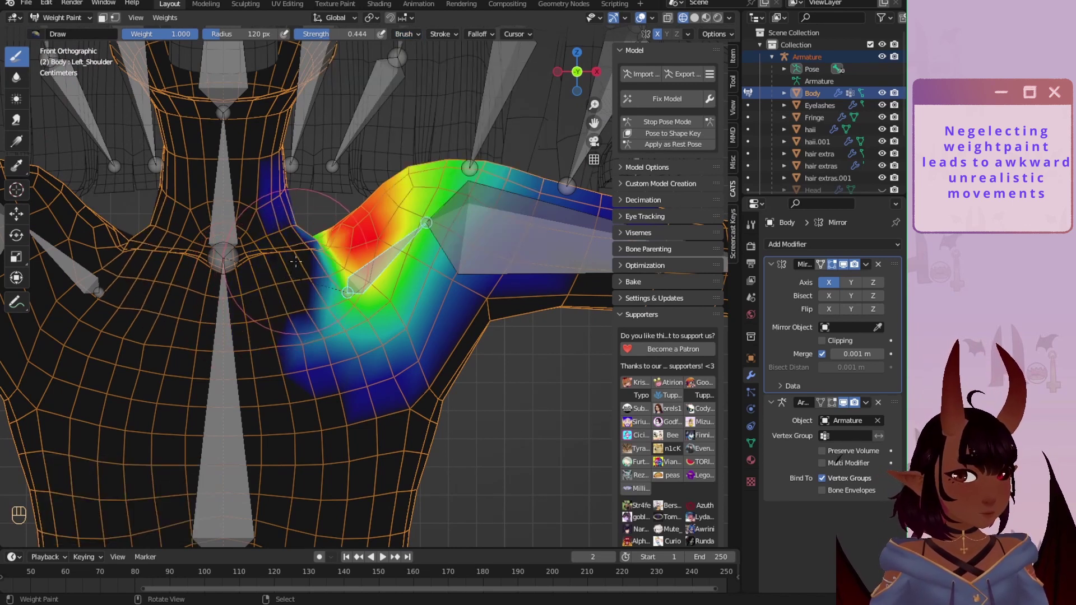
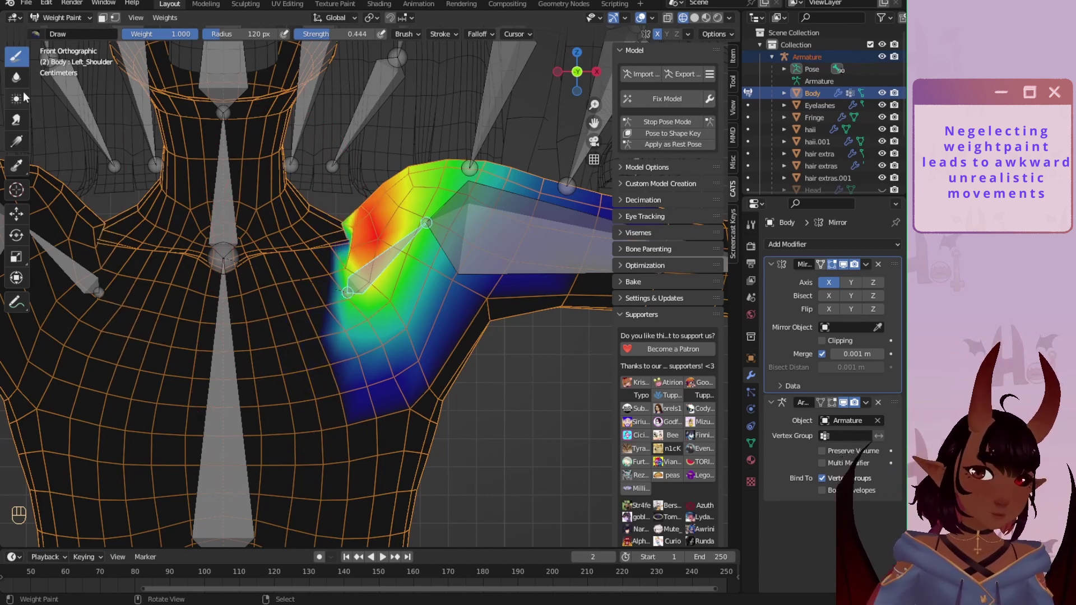
Step: Soften the hard Left_Shoulder weight edge beside the neck with the Blur brush at full strength
{"action": "left_click", "coordinate": [16, 76]}
{"action": "scroll", "coordinate": [359, 255], "scroll_direction": "up", "scroll_amount": 4}
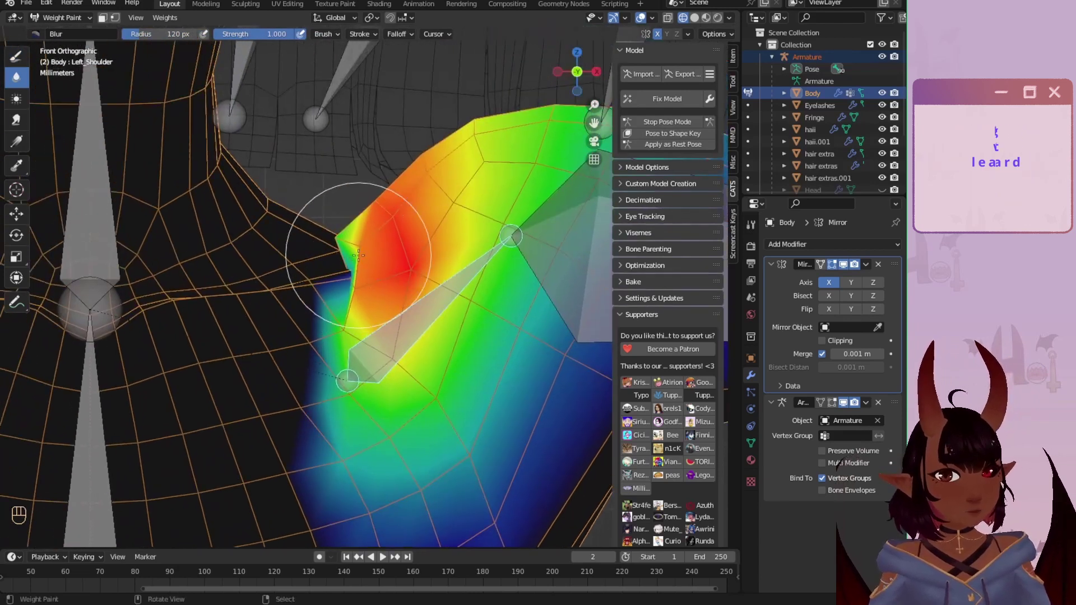
{"action": "scroll", "coordinate": [353, 271], "scroll_direction": "down", "scroll_amount": 1}
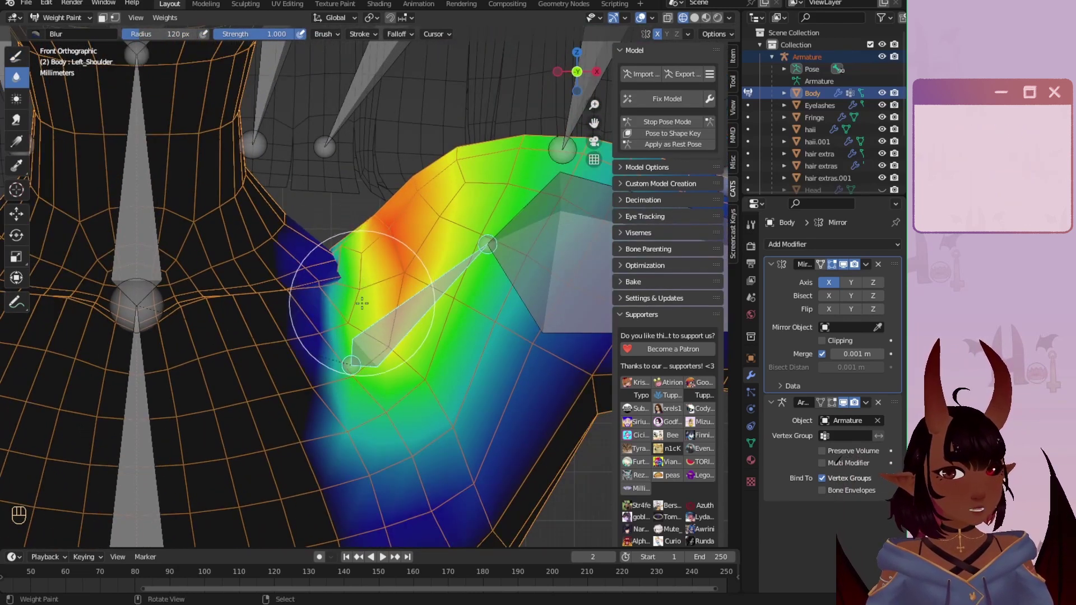
{"action": "scroll", "coordinate": [368, 313], "scroll_direction": "down", "scroll_amount": 2}
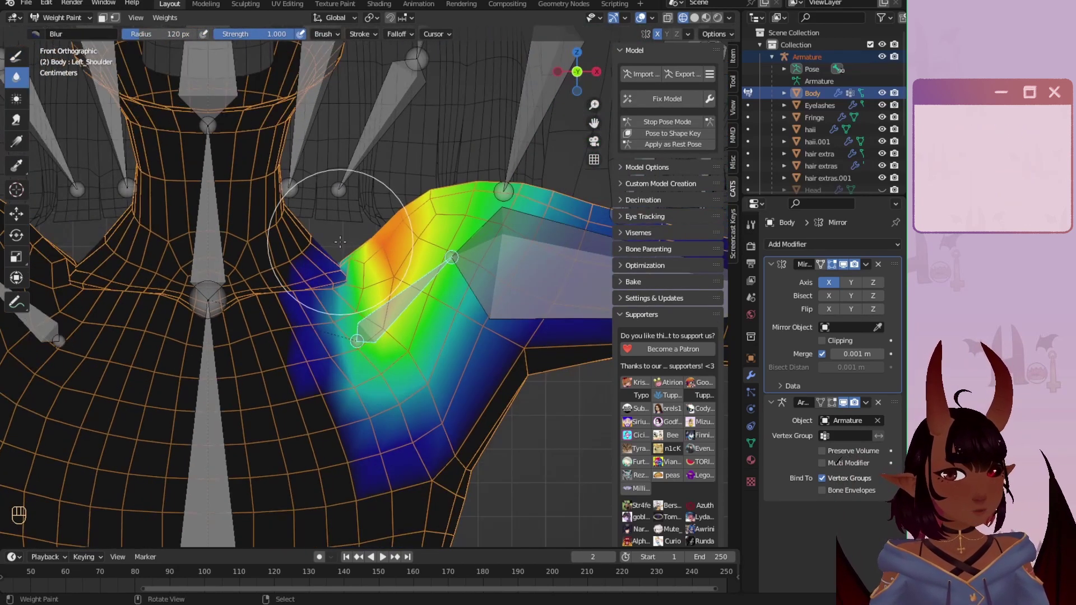
{"action": "scroll", "coordinate": [368, 290], "scroll_direction": "up", "scroll_amount": 2}
{"action": "scroll", "coordinate": [368, 274], "scroll_direction": "down", "scroll_amount": 1}
Step: Blur the Chest weights around the shoulder joint, and rotate the Left_Shoulder bone a further -18.6°
{"action": "left_click", "coordinate": [176, 382], "text": "ctrl"}
{"action": "left_click_drag", "start_coordinate": [349, 252], "coordinate": [365, 320]}
{"action": "left_click", "coordinate": [406, 307], "text": "ctrl"}
{"action": "key", "text": "r"}
{"action": "left_click", "coordinate": [370, 275]}
{"action": "scroll", "coordinate": [369, 274], "scroll_direction": "up", "scroll_amount": 1}
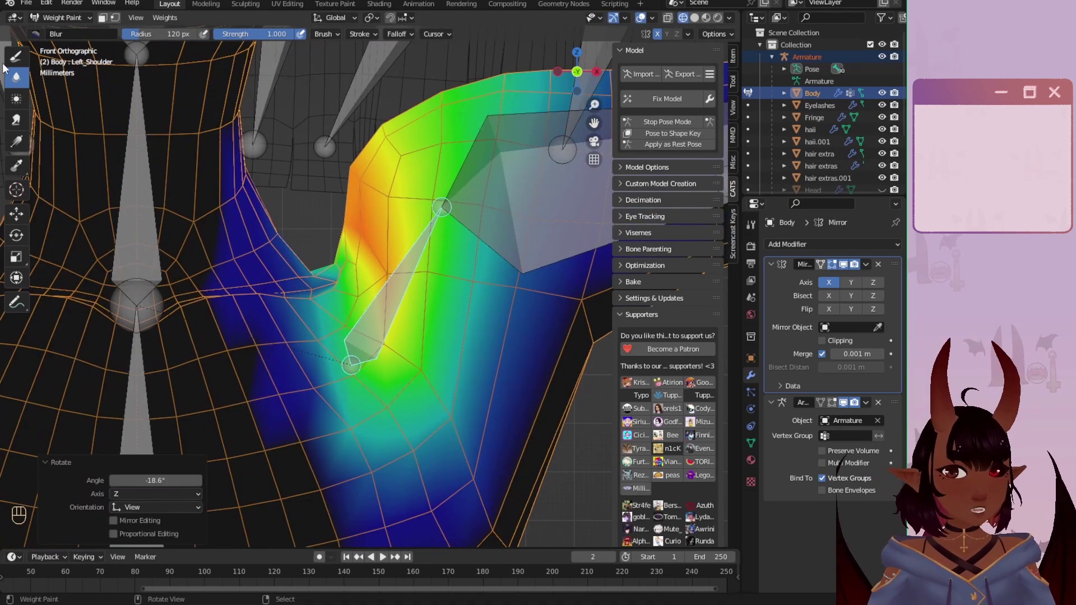
Step: Select the Chest bone and switch to the Draw brush with Subtract blending
{"action": "left_click", "coordinate": [15, 57]}
{"action": "left_click", "coordinate": [407, 34]}
{"action": "left_click", "coordinate": [16, 77]}
{"action": "left_click", "coordinate": [139, 392], "text": "ctrl"}
{"action": "left_click", "coordinate": [16, 57]}
{"action": "left_click", "coordinate": [407, 35]}
{"action": "left_click", "coordinate": [438, 58]}
{"action": "left_click", "coordinate": [483, 144]}
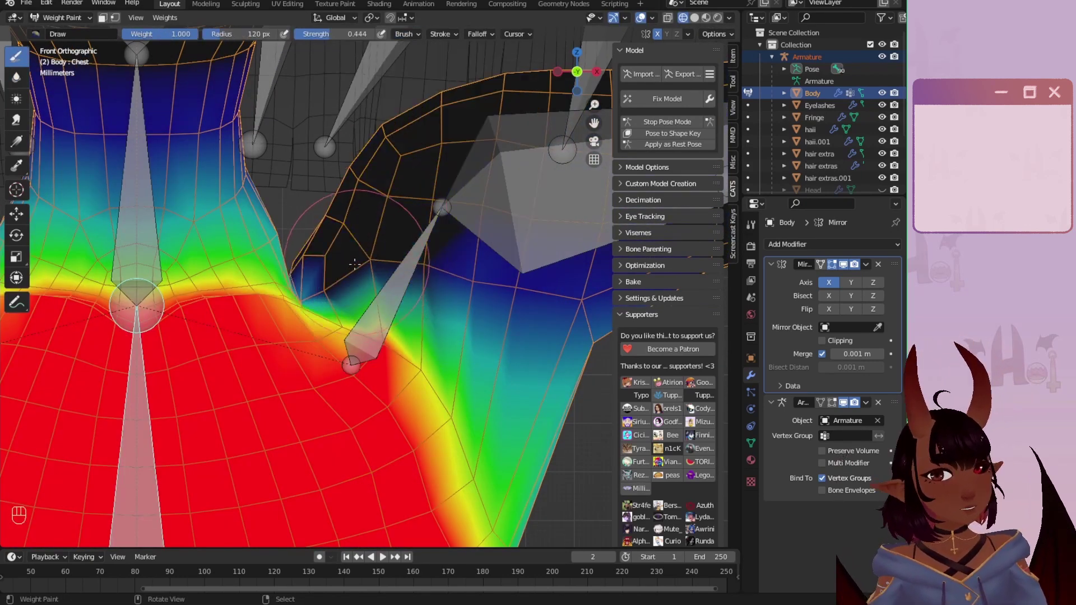
Step: Set the Blur brush radius to 88 px and rotate the Left_Shoulder bone 115° so the shoulder drops
{"action": "left_click", "coordinate": [16, 78]}
{"action": "key", "text": "f"}
{"action": "left_click", "coordinate": [387, 306], "text": "ctrl"}
{"action": "scroll", "coordinate": [392, 291], "scroll_direction": "down", "scroll_amount": 4}
{"action": "key", "text": "r"}
{"action": "left_click", "coordinate": [398, 396]}
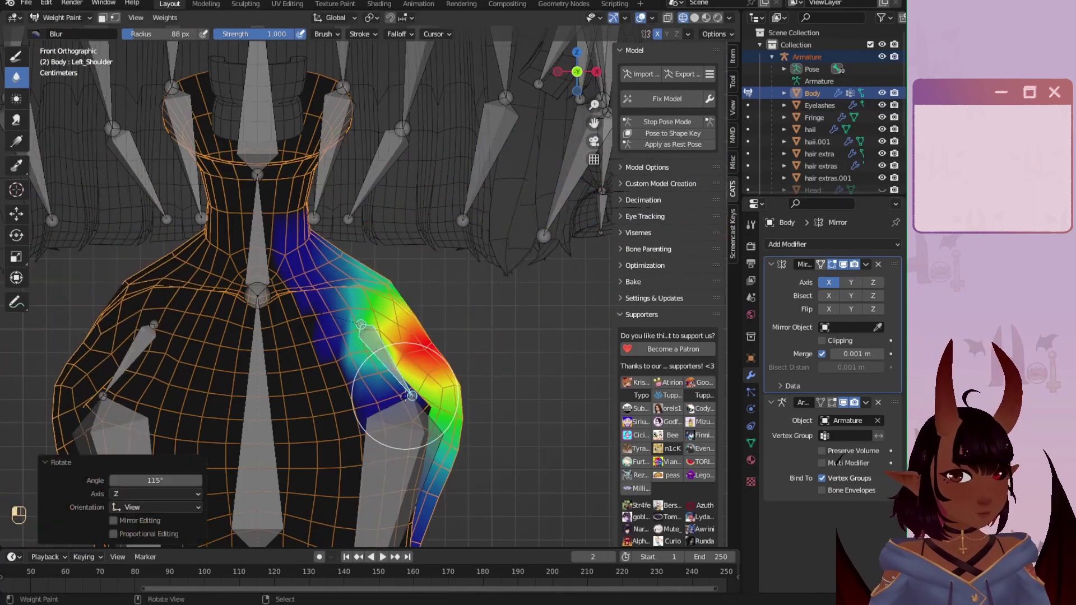
Step: Raise the Left_Shoulder bone again and trim its weight beside the neck with the Draw brush
{"action": "scroll", "coordinate": [387, 393], "scroll_direction": "up", "scroll_amount": 4}
{"action": "left_click", "coordinate": [137, 404], "text": "ctrl"}
{"action": "left_click", "coordinate": [392, 418], "text": "ctrl"}
{"action": "scroll", "coordinate": [387, 313], "scroll_direction": "down", "scroll_amount": 5}
{"action": "key", "text": "r"}
{"action": "left_click", "coordinate": [417, 241]}
{"action": "scroll", "coordinate": [358, 269], "scroll_direction": "up", "scroll_amount": 5}
{"action": "left_click", "coordinate": [16, 57]}
{"action": "left_click", "coordinate": [408, 34]}
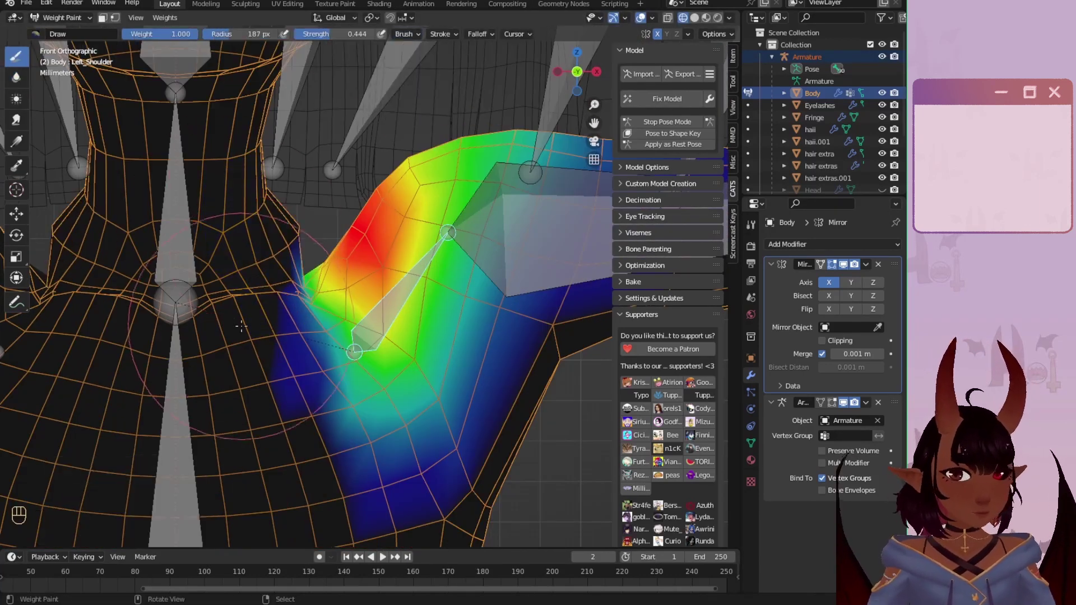
Step: Test-rotate the Left_Shoulder bone up and down to check how the shoulder deforms
{"action": "scroll", "coordinate": [370, 280], "scroll_direction": "down", "scroll_amount": 2}
{"action": "middle_click_drag", "start_coordinate": [402, 192], "coordinate": [330, 100], "text": "shift"}
{"action": "scroll", "coordinate": [364, 252], "scroll_direction": "up", "scroll_amount": 1}
{"action": "key", "text": "r"}
{"action": "left_click", "coordinate": [404, 196]}
{"action": "key", "text": "r"}
{"action": "left_click", "coordinate": [409, 269]}
Step: Blur the Left_Shoulder weight edges with the Blur brush at strength 0.496, enlarging its radius to 180 px
{"action": "left_click", "coordinate": [15, 77]}
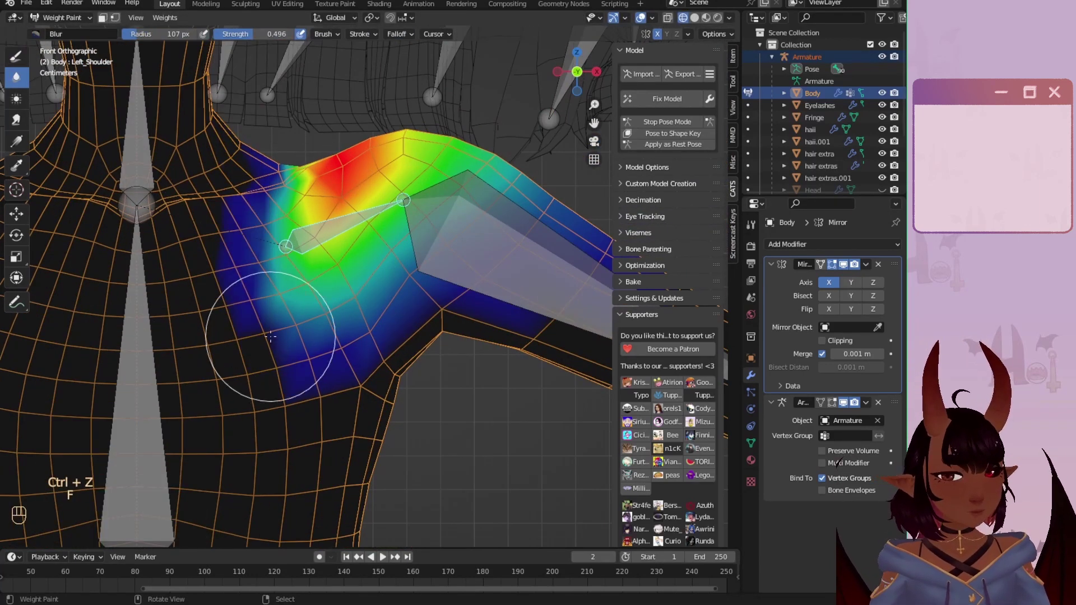
{"action": "key", "text": "r"}
{"action": "left_click", "coordinate": [288, 118]}
{"action": "key", "text": "f"}
Step: Adjust the Left_Shoulder bone's pose, and rotate the Left_Arm bone 85.2° so the arm hangs down
{"action": "scroll", "coordinate": [319, 326], "scroll_direction": "down", "scroll_amount": 5}
{"action": "key", "text": "r"}
{"action": "left_click", "coordinate": [476, 319]}
{"action": "left_click", "coordinate": [432, 339], "text": "ctrl"}
{"action": "key", "text": "r"}
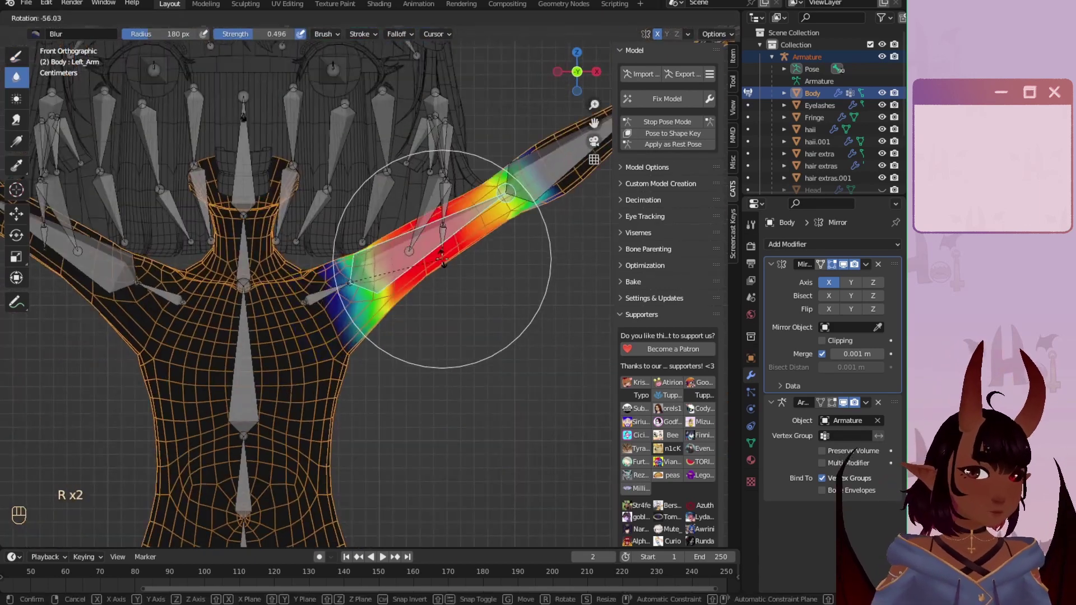
{"action": "left_click", "coordinate": [476, 482]}
Step: Reduce the brush radius to 39 px at the front of the left armpit and return to the Draw brush
{"action": "scroll", "coordinate": [384, 241], "scroll_direction": "up", "scroll_amount": 3}
{"action": "middle_click_drag", "start_coordinate": [384, 240], "coordinate": [314, 246]}
{"action": "scroll", "coordinate": [275, 251], "scroll_direction": "up", "scroll_amount": 3}
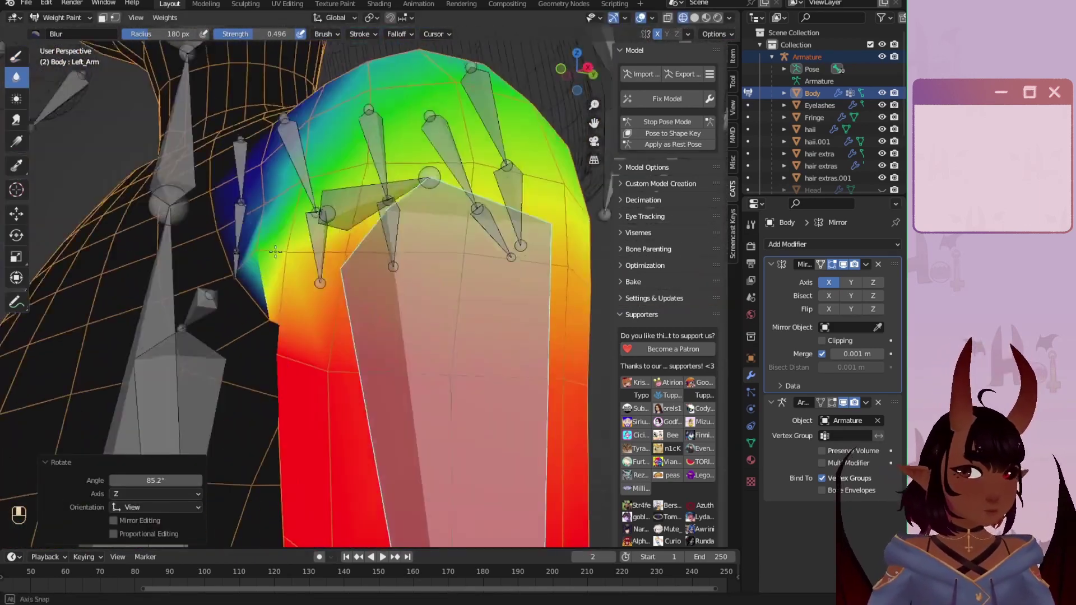
{"action": "scroll", "coordinate": [275, 251], "scroll_direction": "up", "scroll_amount": 3}
{"action": "key", "text": "f"}
{"action": "left_click", "coordinate": [219, 299]}
{"action": "left_click", "coordinate": [15, 58]}
Step: View the left shoulder from behind and rotate the Left_Arm bone to test the armpit
{"action": "scroll", "coordinate": [313, 291], "scroll_direction": "down", "scroll_amount": 5}
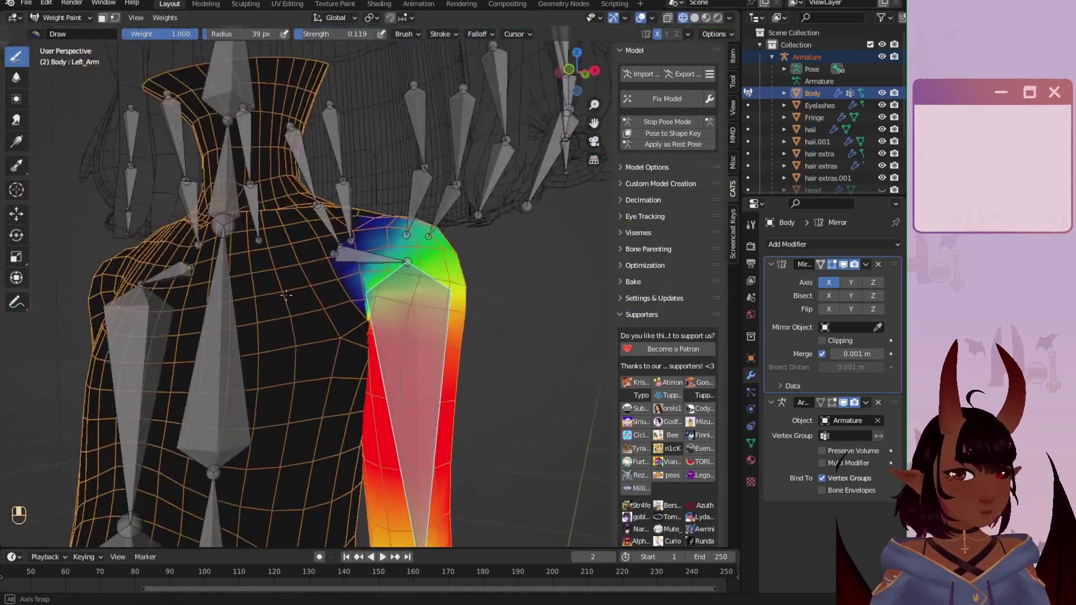
{"action": "middle_click_drag", "start_coordinate": [269, 292], "coordinate": [494, 309]}
{"action": "scroll", "coordinate": [493, 308], "scroll_direction": "up", "scroll_amount": 4}
{"action": "key", "text": "r"}
{"action": "left_click", "coordinate": [373, 421]}
Step: Blur the Left_Arm weights at the back of the armpit and shoulder, turning the arm about the Y axis
{"action": "left_click", "coordinate": [16, 77]}
{"action": "middle_click_drag", "start_coordinate": [359, 395], "coordinate": [388, 418]}
{"action": "left_click_drag", "start_coordinate": [387, 417], "coordinate": [477, 336]}
{"action": "key", "text": "r"}
{"action": "key", "text": "y"}
{"action": "left_click_drag", "start_coordinate": [456, 433], "coordinate": [488, 216]}
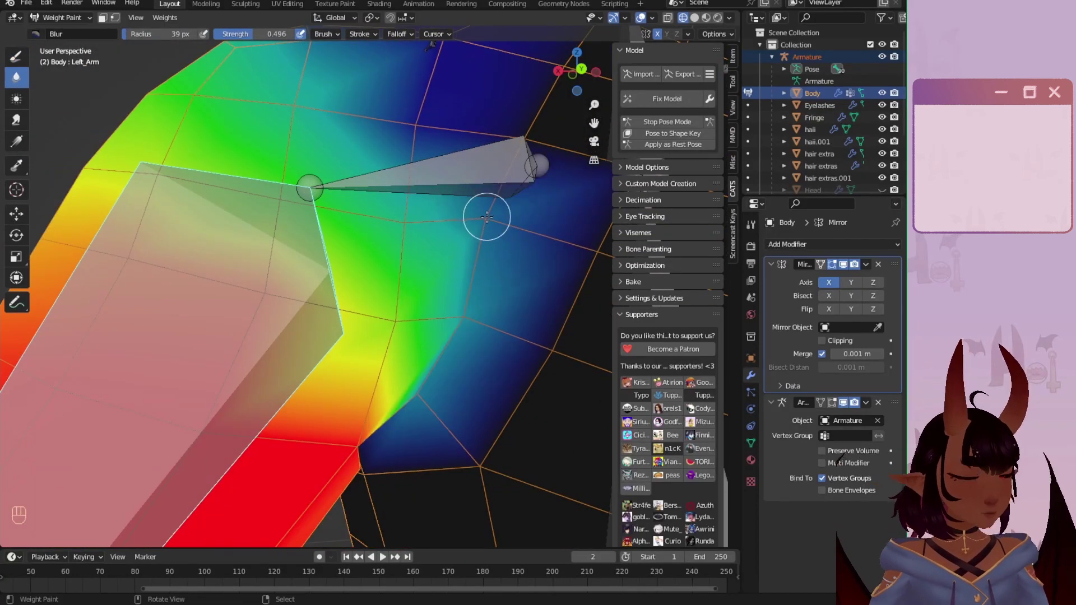
Step: Test-rotate the Left_Arm bone about the Y axis several times, examining the shoulder deformation from behind and above
{"action": "key", "text": "r"}
{"action": "key", "text": "y"}
{"action": "scroll", "coordinate": [473, 361], "scroll_direction": "down", "scroll_amount": 4}
{"action": "scroll", "coordinate": [474, 360], "scroll_direction": "up", "scroll_amount": 3}
{"action": "key", "text": "r"}
{"action": "key", "text": "y"}
{"action": "left_click", "coordinate": [287, 468]}
{"action": "middle_click_drag", "start_coordinate": [287, 469], "coordinate": [426, 392]}
{"action": "key", "text": "r"}
{"action": "key", "text": "y"}
{"action": "left_click", "coordinate": [426, 336]}
{"action": "scroll", "coordinate": [380, 314], "scroll_direction": "up", "scroll_amount": 3}
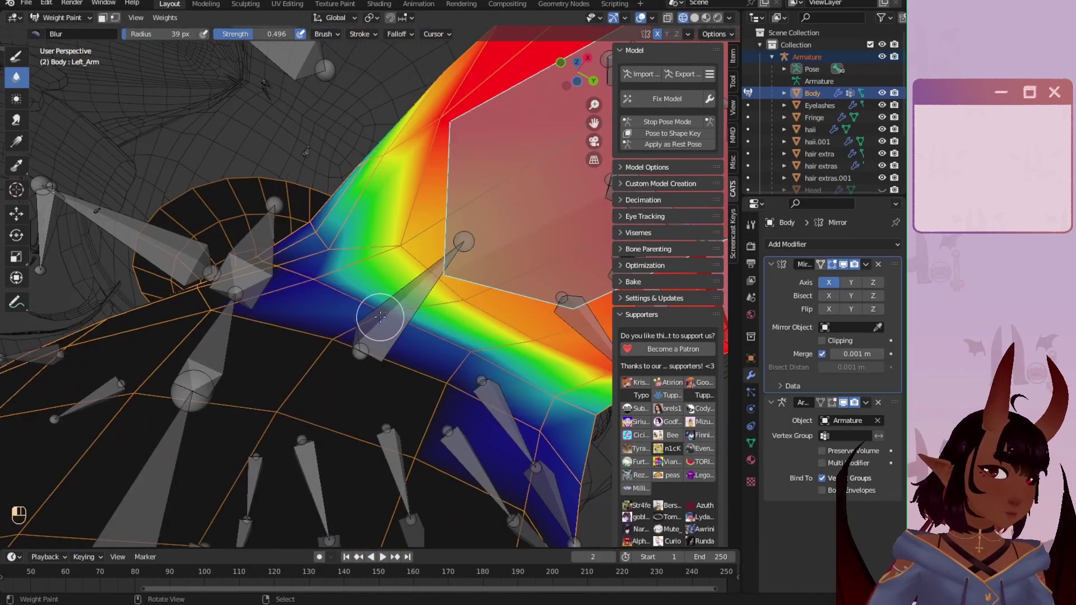
Step: Test-rotate the Left_Arm bone about the Y axis and check the shoulder from the front
{"action": "key", "text": "r"}
{"action": "key", "text": "y"}
{"action": "left_click", "coordinate": [442, 401]}
{"action": "key", "text": "KP_1"}
{"action": "scroll", "coordinate": [297, 361], "scroll_direction": "up", "scroll_amount": 5}
{"action": "middle_click_drag", "start_coordinate": [298, 361], "coordinate": [352, 379], "text": "shift"}
{"action": "key", "text": "r"}
{"action": "key", "text": "y"}
{"action": "right_click", "coordinate": [426, 314]}
{"action": "scroll", "coordinate": [115, 300], "scroll_direction": "down", "scroll_amount": 10}
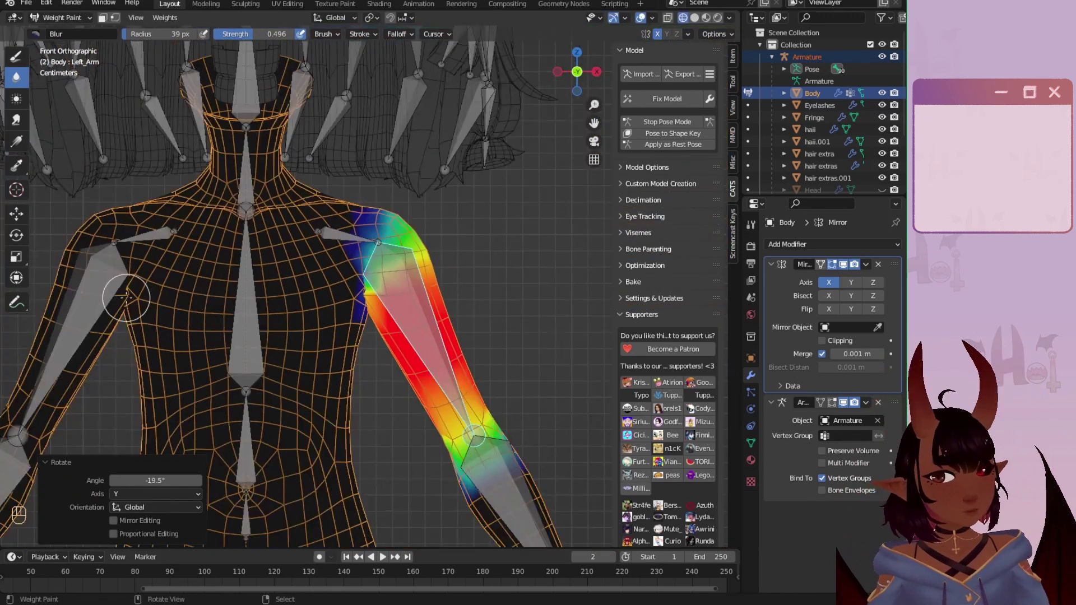
Step: Test another Y-axis rotation of the Left_Arm bone and examine the front armpit creases up close
{"action": "scroll", "coordinate": [116, 301], "scroll_direction": "up", "scroll_amount": 10}
{"action": "key", "text": "r"}
{"action": "key", "text": "y"}
{"action": "left_click", "coordinate": [448, 302]}
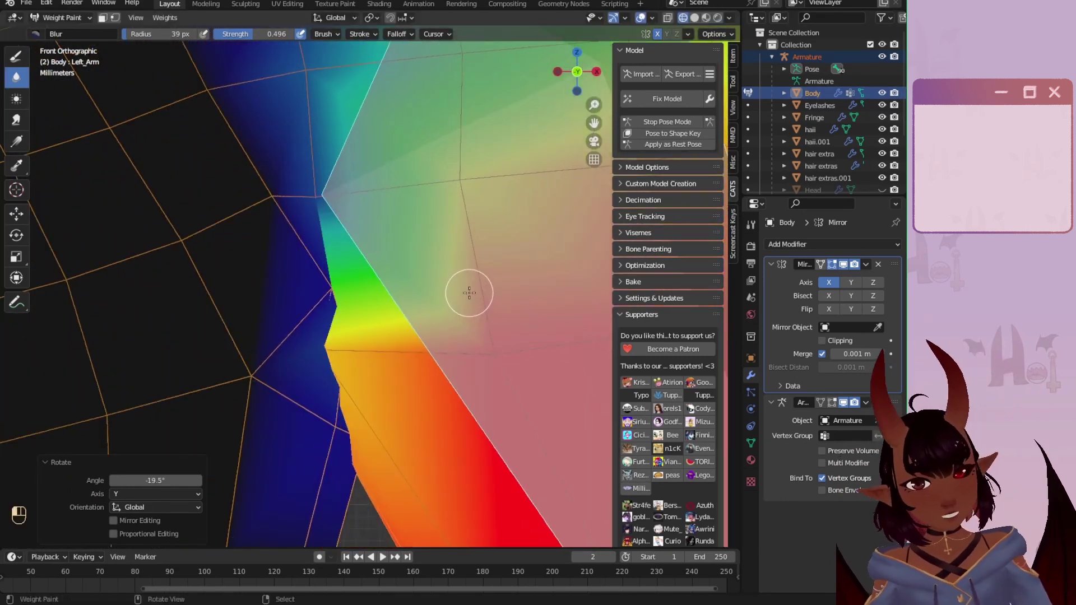
{"action": "scroll", "coordinate": [270, 363], "scroll_direction": "down", "scroll_amount": 5}
{"action": "scroll", "coordinate": [220, 320], "scroll_direction": "down", "scroll_amount": 3}
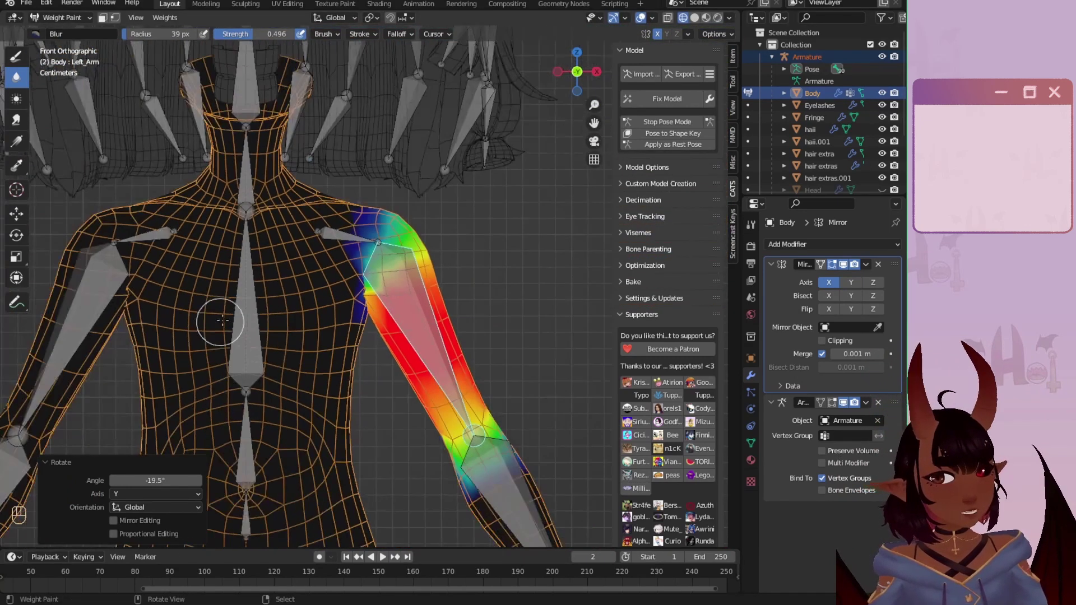
{"action": "scroll", "coordinate": [329, 297], "scroll_direction": "up", "scroll_amount": 6}
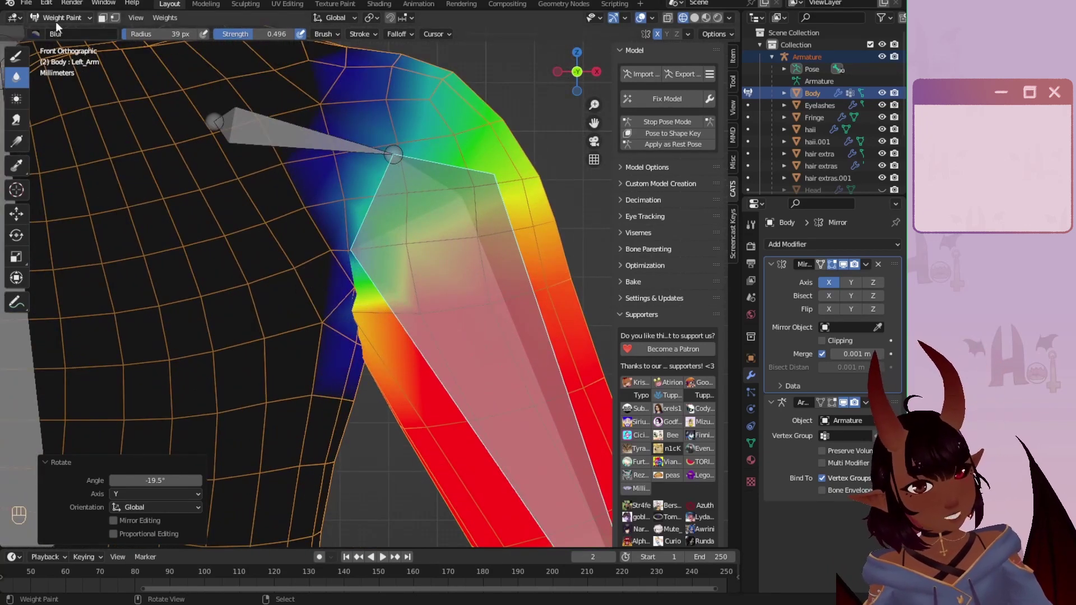
Step: Put the Body mesh in Edit Mode and knife-cut a diagonal edge across the front armpit face beside the chest
{"action": "left_click", "coordinate": [815, 93]}
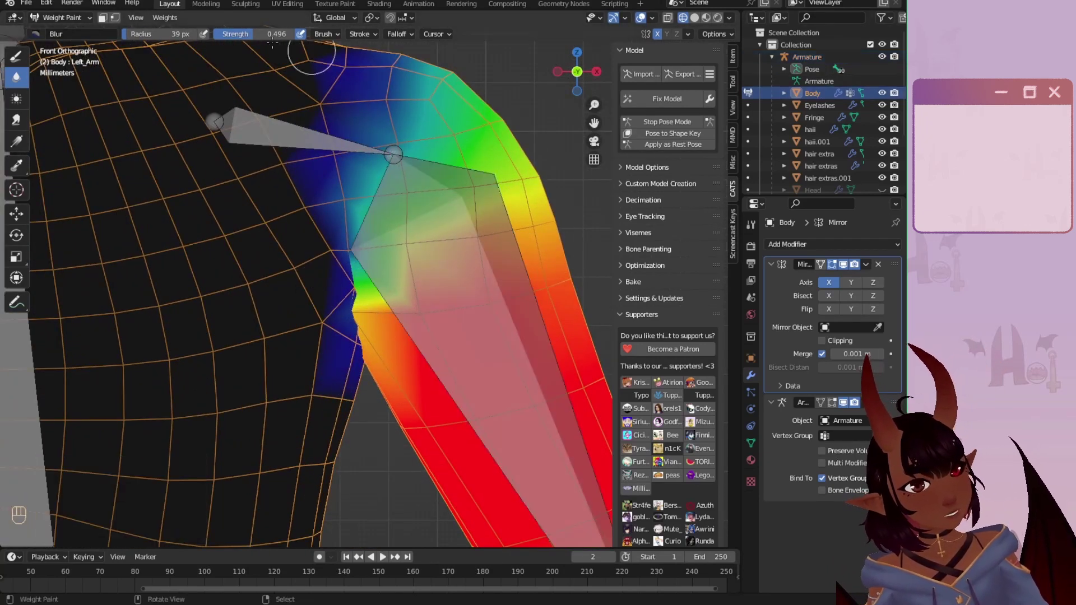
{"action": "left_click", "coordinate": [61, 18]}
{"action": "left_click", "coordinate": [61, 45]}
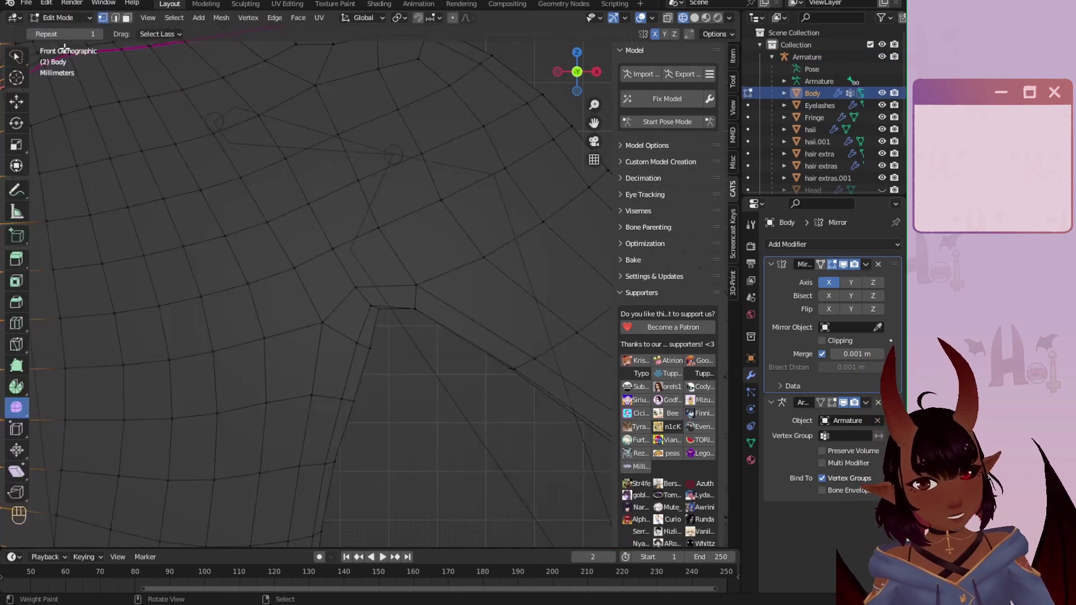
{"action": "key", "text": "k"}
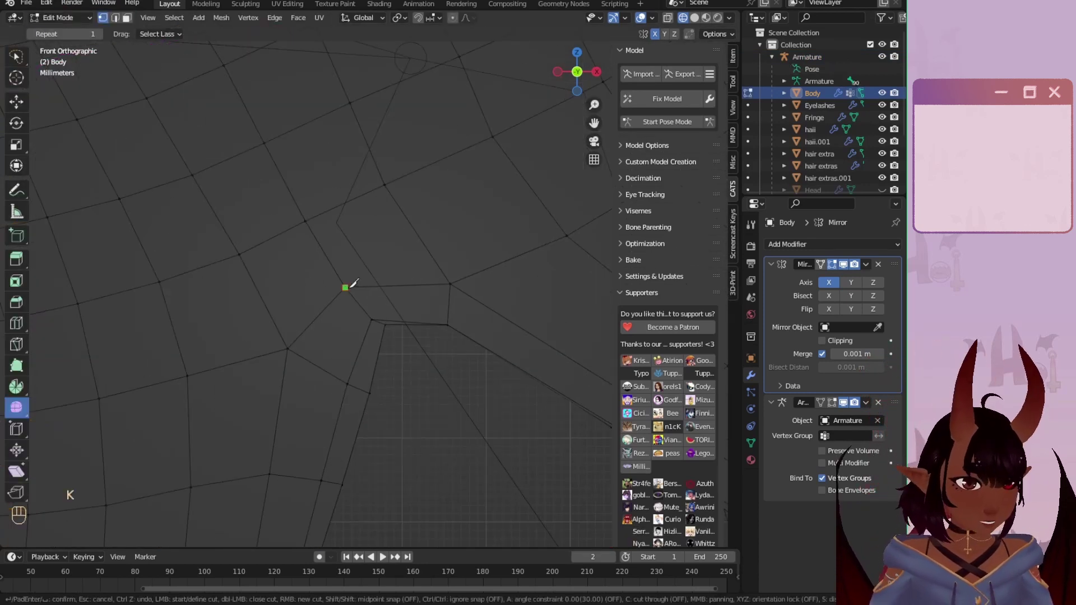
{"action": "left_click", "coordinate": [348, 384]}
{"action": "key", "text": "Return"}
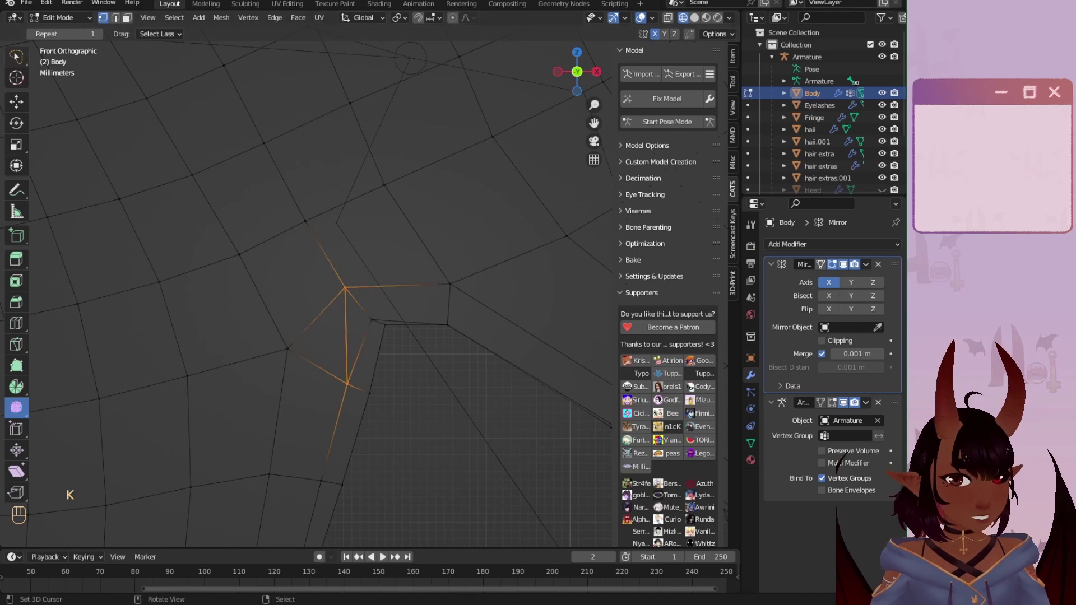
Step: Deselect everything and knife-cut a second diagonal across the chest face just inside the armpit to form triangles
{"action": "scroll", "coordinate": [334, 236], "scroll_direction": "down", "scroll_amount": 6}
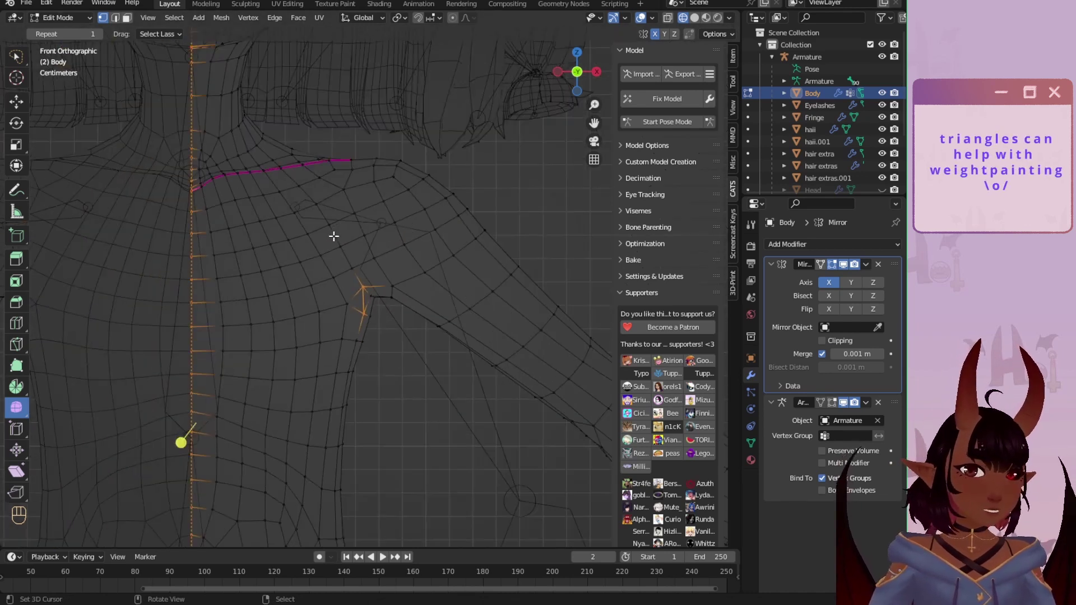
{"action": "key", "text": "a"}
{"action": "key", "text": "a"}
{"action": "scroll", "coordinate": [350, 257], "scroll_direction": "up", "scroll_amount": 6}
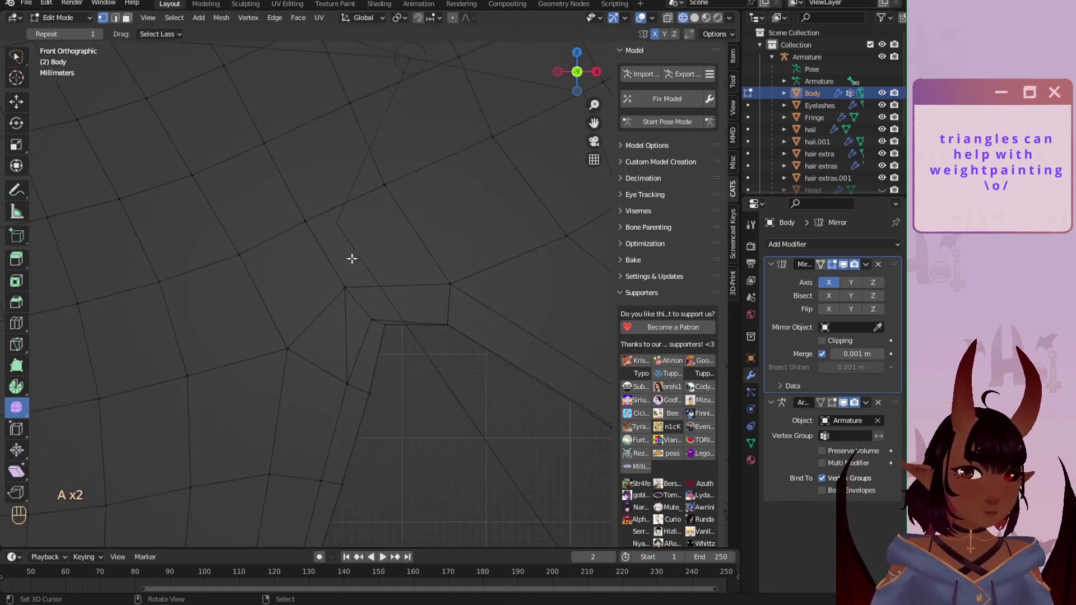
{"action": "scroll", "coordinate": [339, 281], "scroll_direction": "up", "scroll_amount": 2}
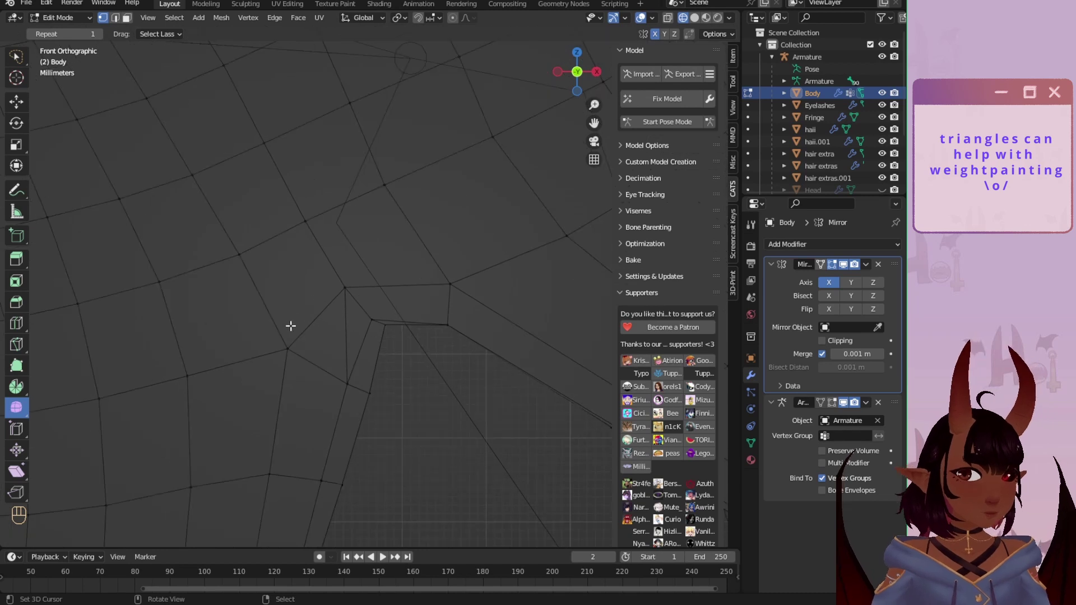
{"action": "key", "text": "k"}
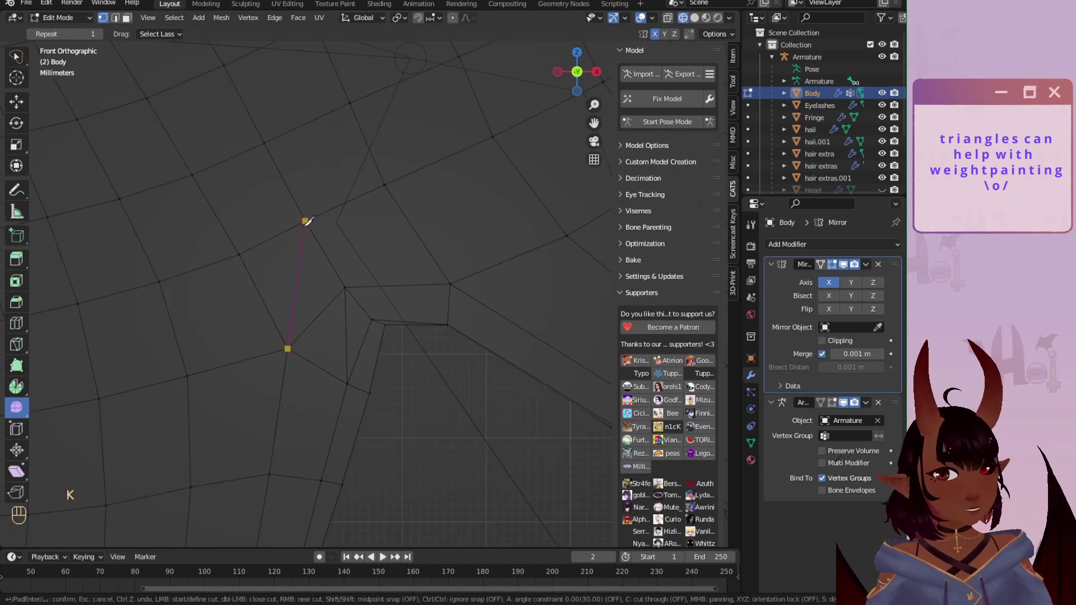
{"action": "key", "text": "Return"}
{"action": "scroll", "coordinate": [320, 221], "scroll_direction": "down", "scroll_amount": 4}
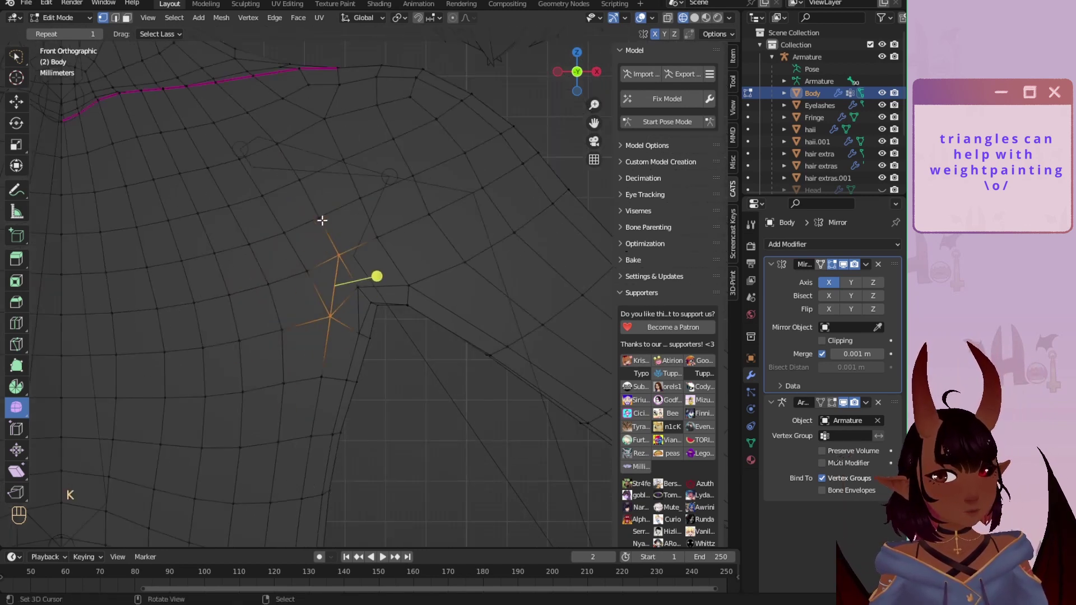
Step: Return to Object Mode, select the Armature together with the Body mesh, and put Body back in Weight Paint mode
{"action": "left_click", "coordinate": [79, 18]}
{"action": "left_click", "coordinate": [56, 31]}
{"action": "scroll", "coordinate": [395, 223], "scroll_direction": "down", "scroll_amount": 6}
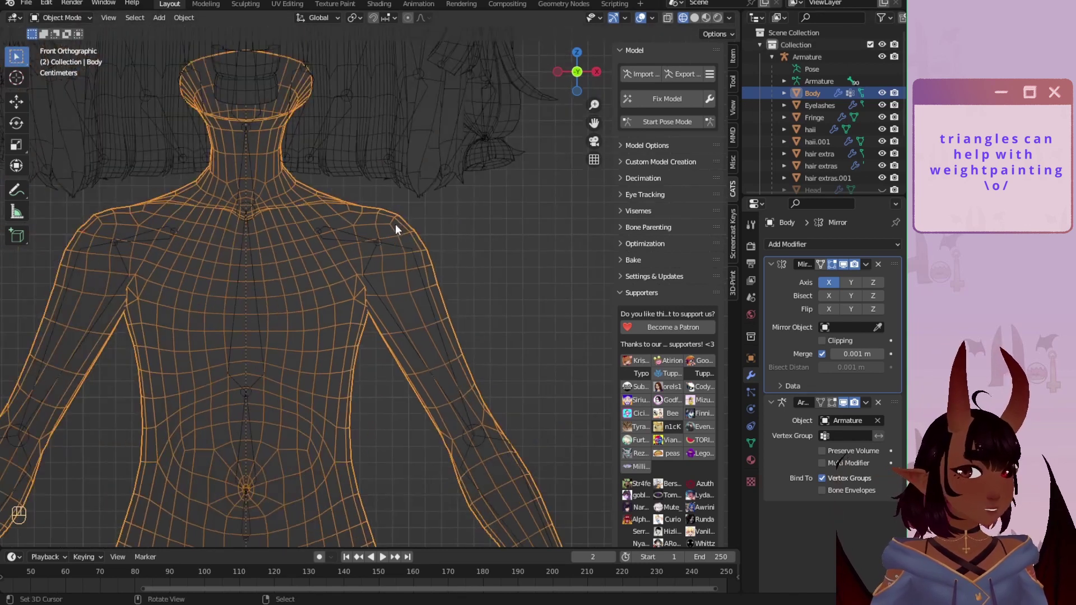
{"action": "scroll", "coordinate": [395, 223], "scroll_direction": "up", "scroll_amount": 6}
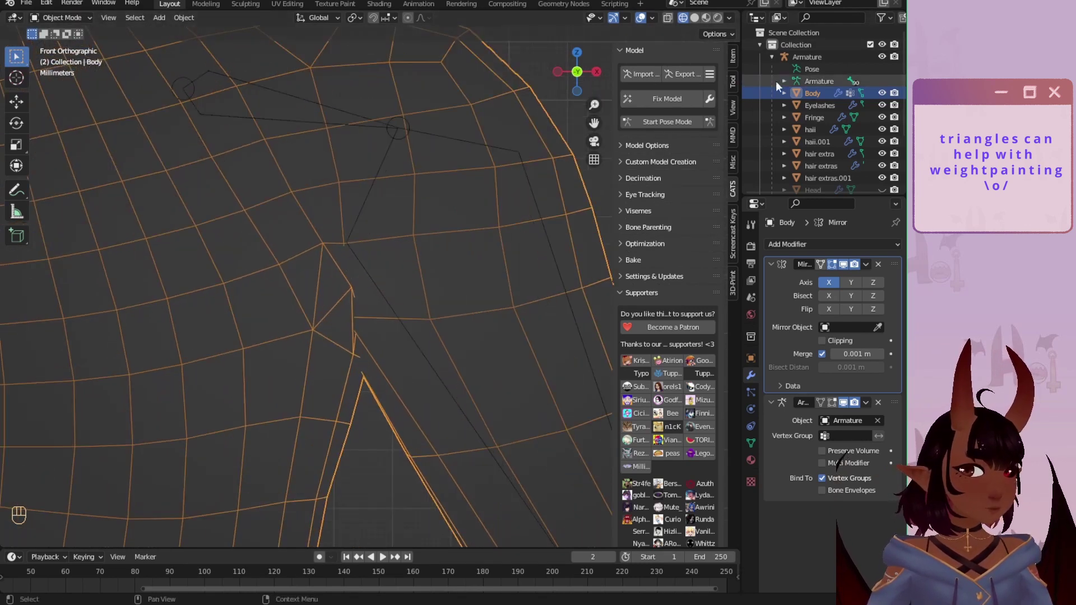
{"action": "left_click", "coordinate": [810, 67]}
{"action": "left_click", "coordinate": [812, 95]}
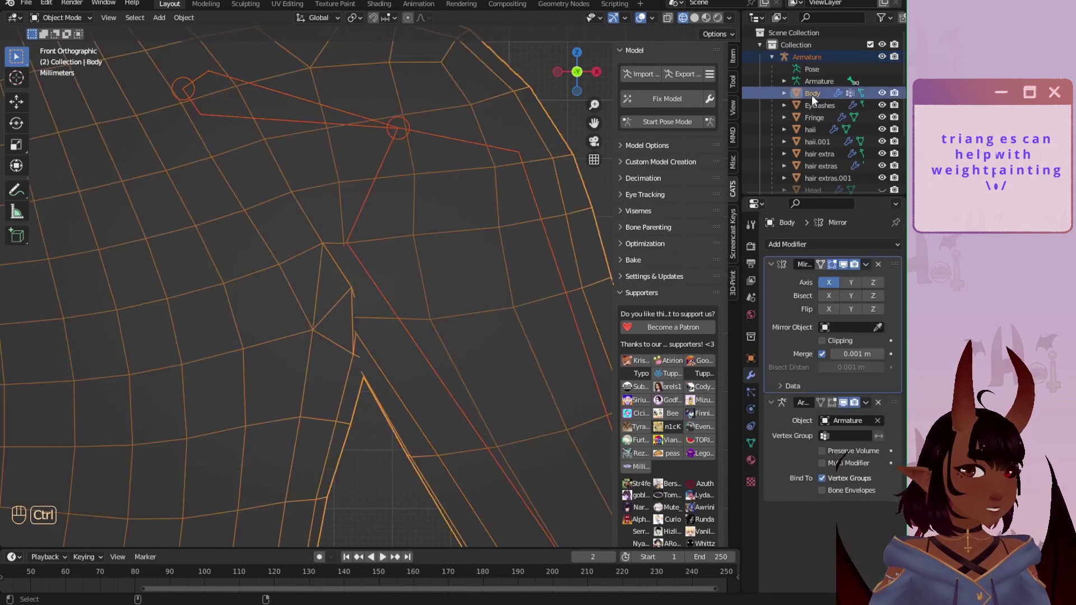
{"action": "left_click", "coordinate": [48, 18]}
{"action": "left_click", "coordinate": [56, 85]}
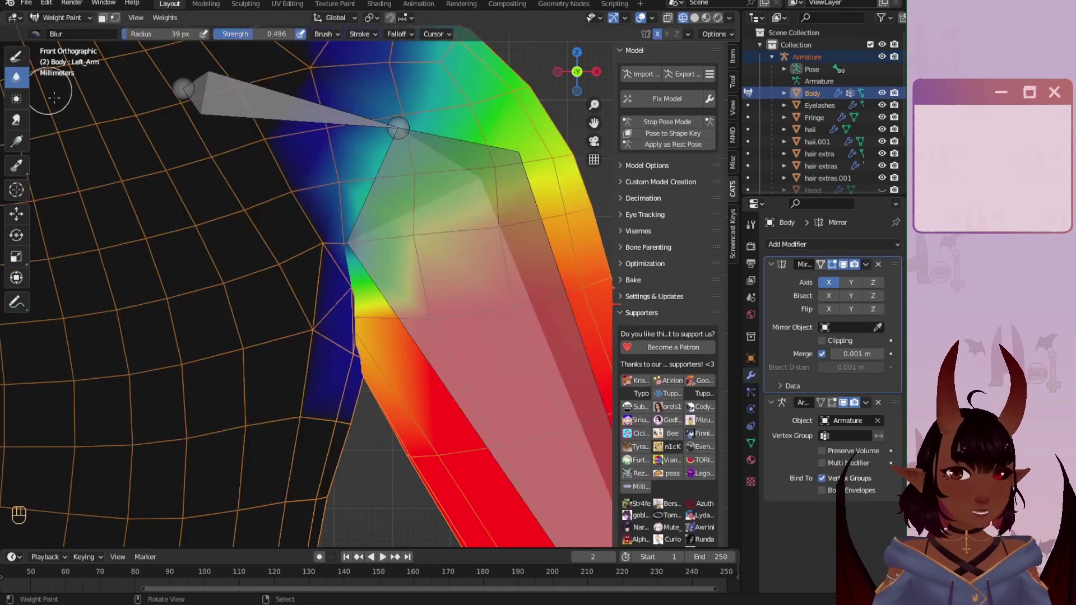
Step: Examine the Left_Arm weights and the cut armpit topology from the front, back and side
{"action": "scroll", "coordinate": [248, 228], "scroll_direction": "down", "scroll_amount": 5}
{"action": "scroll", "coordinate": [241, 232], "scroll_direction": "up", "scroll_amount": 4}
{"action": "mouse_move", "coordinate": [241, 232]}
{"action": "middle_mouse_down", "text": "shift"}
{"action": "mouse_move", "coordinate": [600, 214]}
{"action": "mouse_move", "coordinate": [276, 211]}
{"action": "middle_mouse_up", "text": "shift"}
{"action": "scroll", "coordinate": [355, 207], "scroll_direction": "down", "scroll_amount": 4}
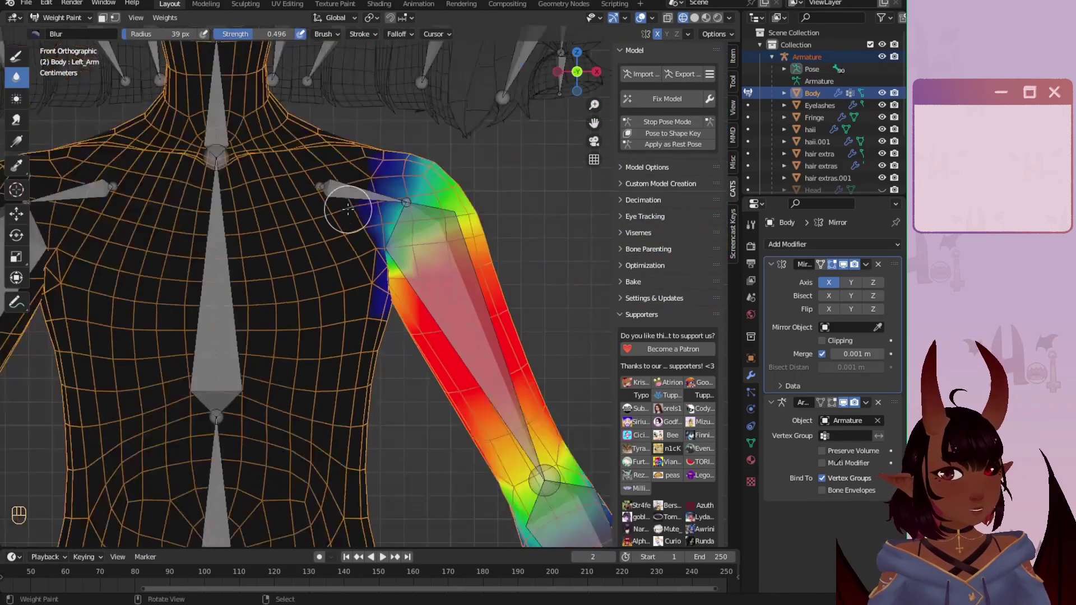
{"action": "middle_click_drag", "start_coordinate": [475, 210], "coordinate": [276, 259]}
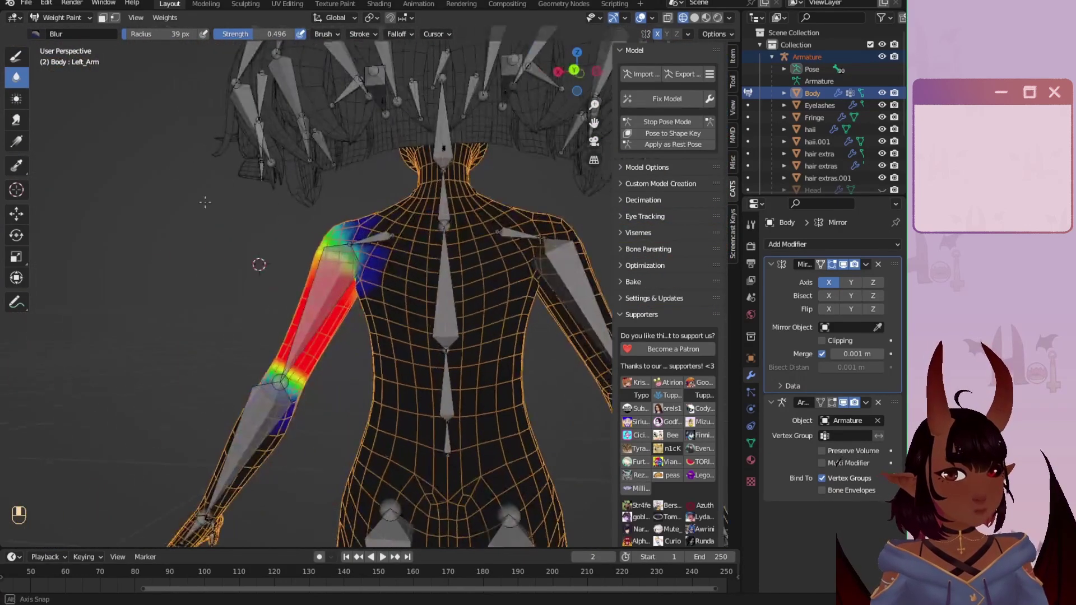
{"action": "scroll", "coordinate": [363, 304], "scroll_direction": "up", "scroll_amount": 6}
{"action": "mouse_move", "coordinate": [363, 303]}
{"action": "middle_mouse_down"}
{"action": "mouse_move", "coordinate": [352, 256]}
{"action": "mouse_move", "coordinate": [325, 246]}
{"action": "mouse_move", "coordinate": [357, 260]}
{"action": "mouse_move", "coordinate": [298, 197]}
{"action": "mouse_move", "coordinate": [338, 365]}
{"action": "mouse_move", "coordinate": [228, 497]}
{"action": "mouse_move", "coordinate": [343, 166]}
{"action": "mouse_move", "coordinate": [367, 255]}
{"action": "mouse_move", "coordinate": [331, 234]}
{"action": "mouse_move", "coordinate": [550, 244]}
{"action": "middle_mouse_up"}
{"action": "key", "text": "KP_3"}
{"action": "key", "text": "KP_1"}
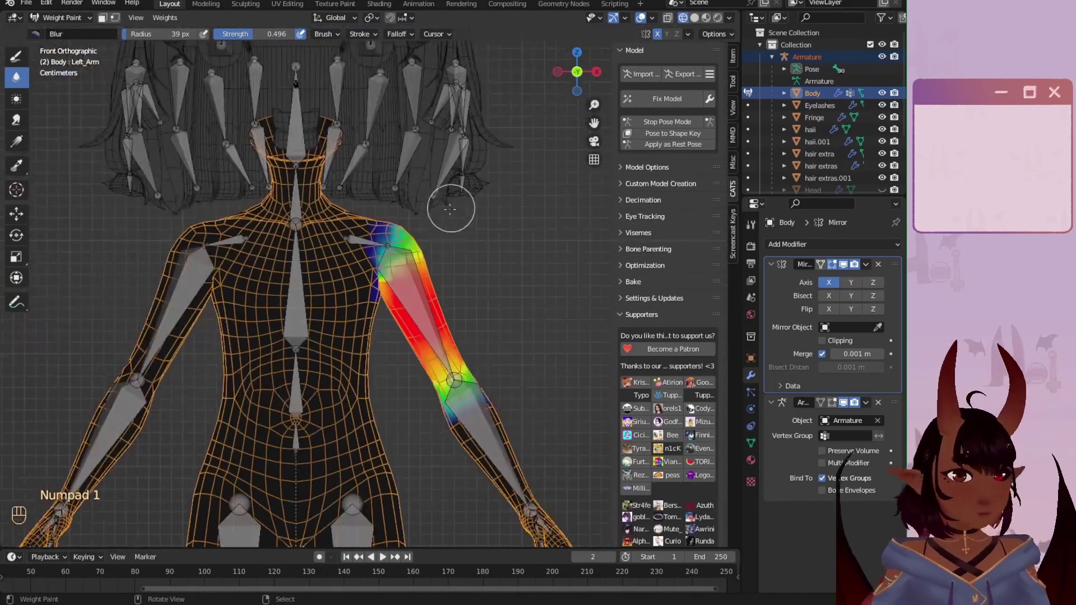
{"action": "scroll", "coordinate": [417, 294], "scroll_direction": "up", "scroll_amount": 4}
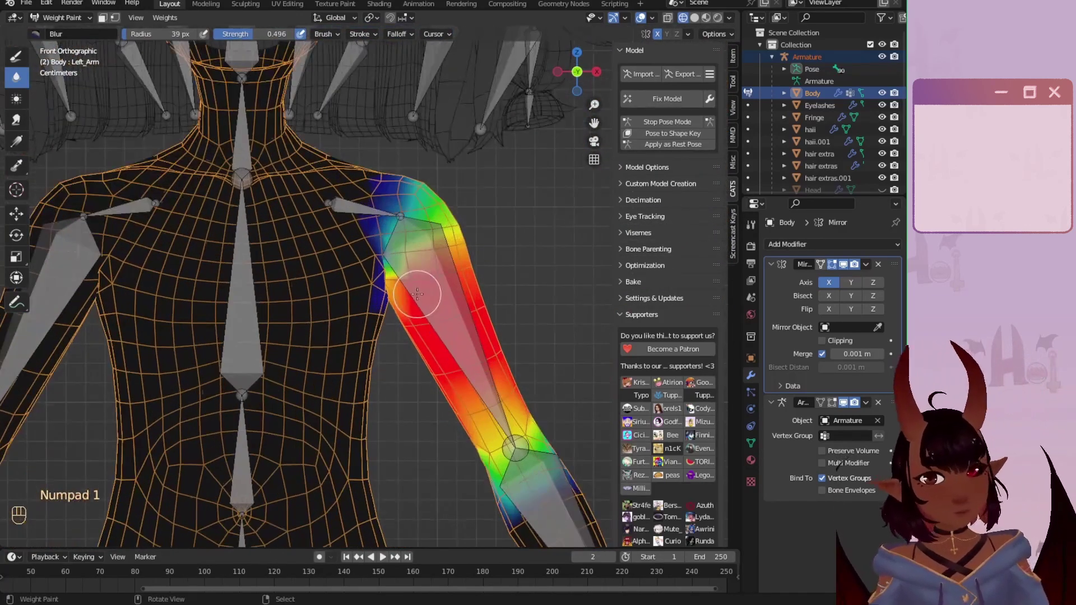
Step: Raise the Left_Shoulder bone by about 11° and rotate the Left_Arm bone up to roughly horizontal
{"action": "left_click", "coordinate": [372, 213], "text": "ctrl"}
{"action": "key", "text": "r"}
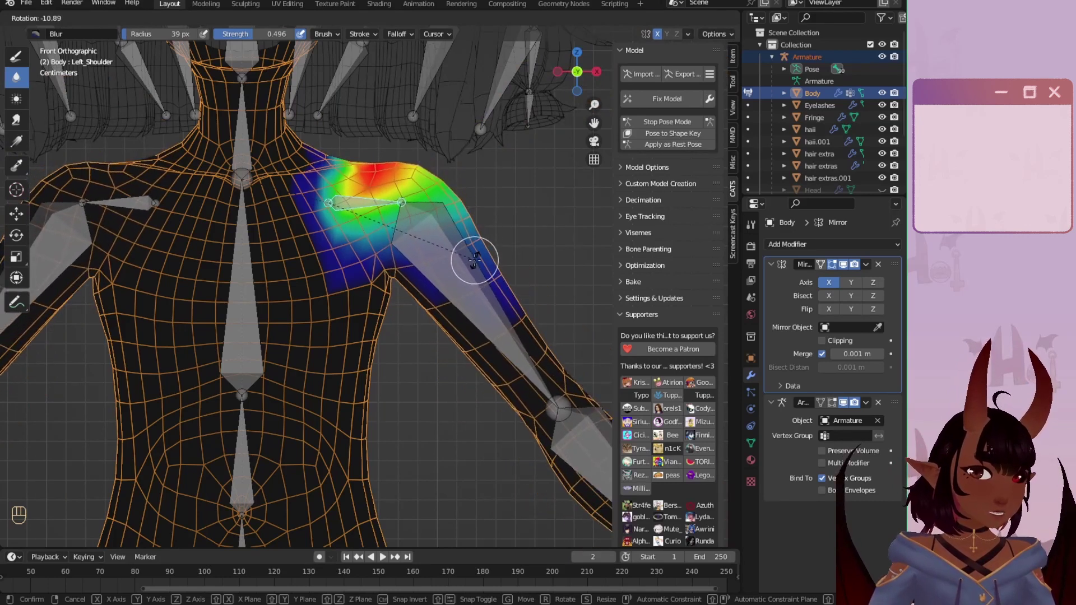
{"action": "left_click", "coordinate": [475, 261]}
{"action": "left_click", "coordinate": [462, 270], "text": "ctrl"}
{"action": "scroll", "coordinate": [493, 285], "scroll_direction": "down", "scroll_amount": 3}
{"action": "middle_click_drag", "start_coordinate": [507, 291], "coordinate": [430, 329], "text": "shift"}
{"action": "key", "text": "r"}
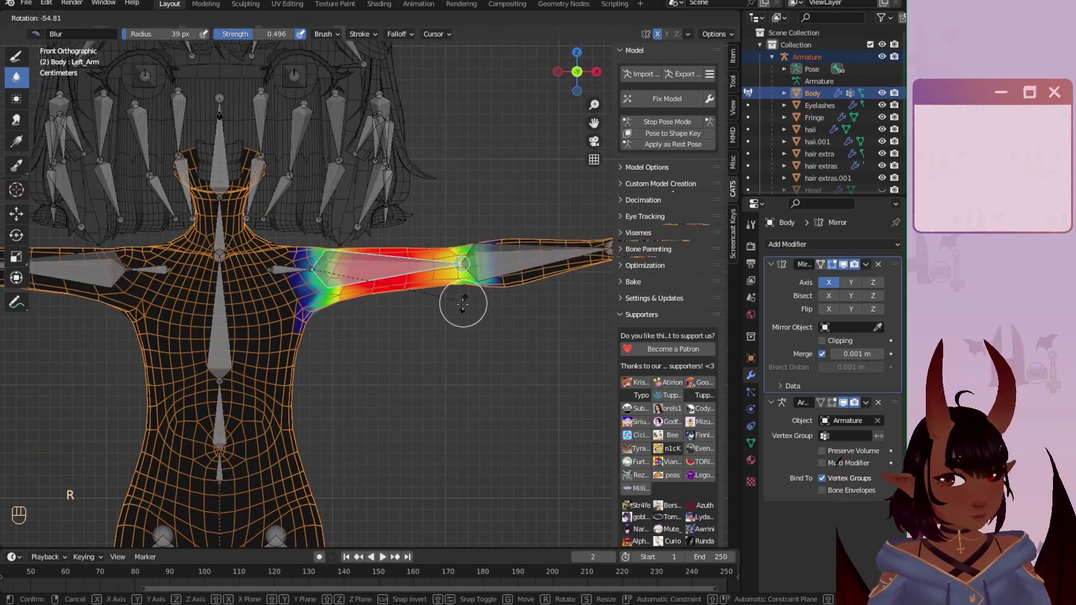
{"action": "left_click", "coordinate": [459, 314]}
Step: Alternate small rotations of the Left_Shoulder and Left_Arm bones to fine-tune the raised arm pose
{"action": "scroll", "coordinate": [291, 272], "scroll_direction": "up", "scroll_amount": 2}
{"action": "right_click", "coordinate": [257, 263]}
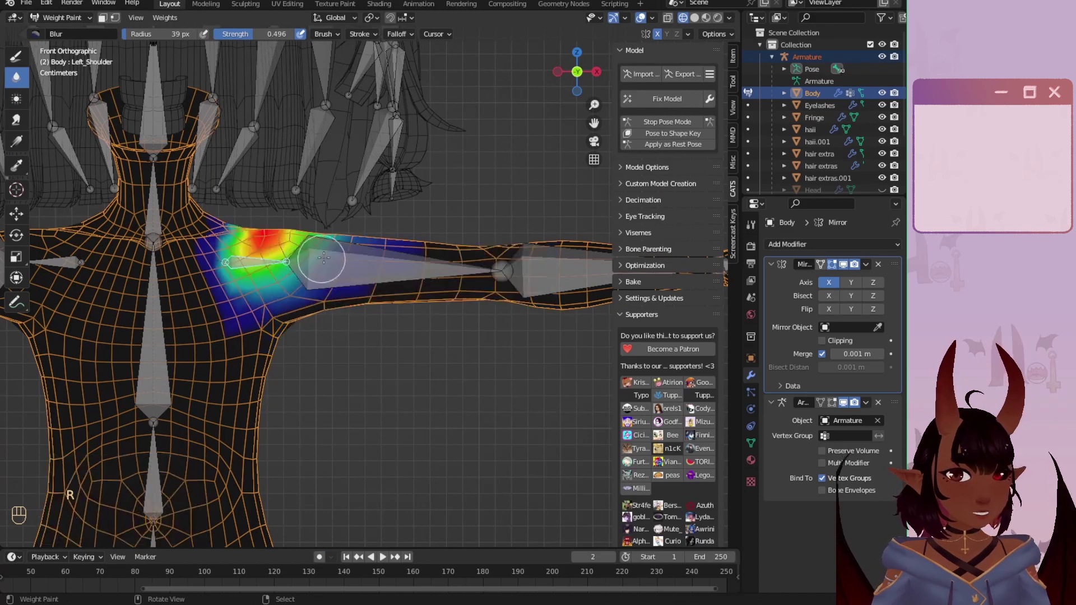
{"action": "key", "text": "r"}
{"action": "left_click", "coordinate": [339, 267]}
{"action": "right_click", "coordinate": [378, 269]}
{"action": "key", "text": "r"}
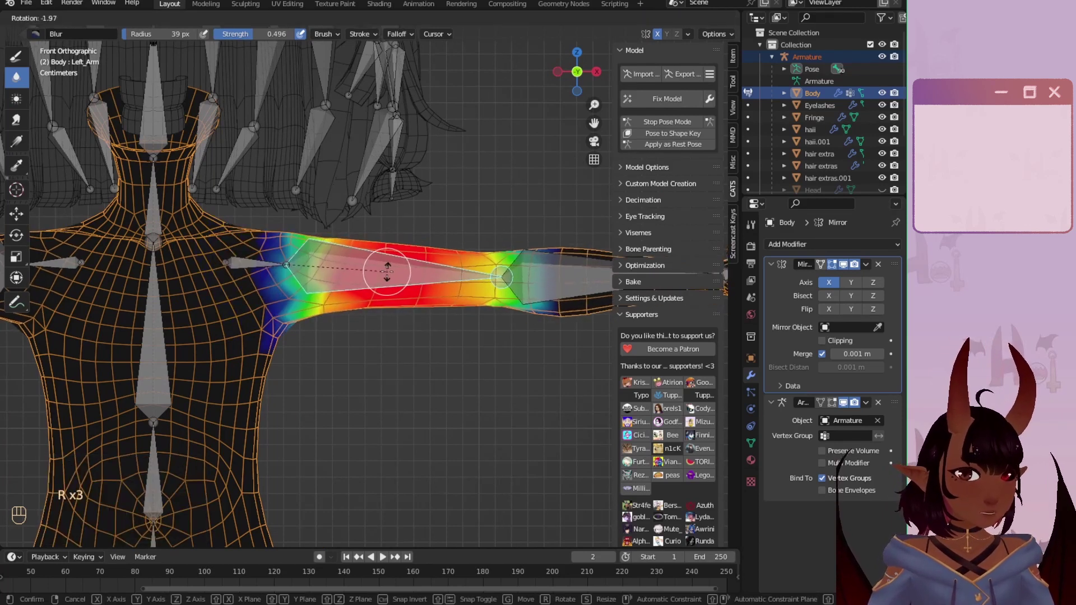
{"action": "left_click", "coordinate": [388, 272]}
{"action": "right_click", "coordinate": [261, 262]}
{"action": "key", "text": "r"}
{"action": "left_click", "coordinate": [366, 257]}
Step: Bend the Left_Elbow bone by -39.9° about the global Z axis and view the elbow from above
{"action": "middle_click_drag", "start_coordinate": [546, 229], "coordinate": [364, 231], "text": "shift"}
{"action": "scroll", "coordinate": [316, 259], "scroll_direction": "up", "scroll_amount": 3}
{"action": "right_click", "coordinate": [241, 260]}
{"action": "right_click", "coordinate": [327, 258]}
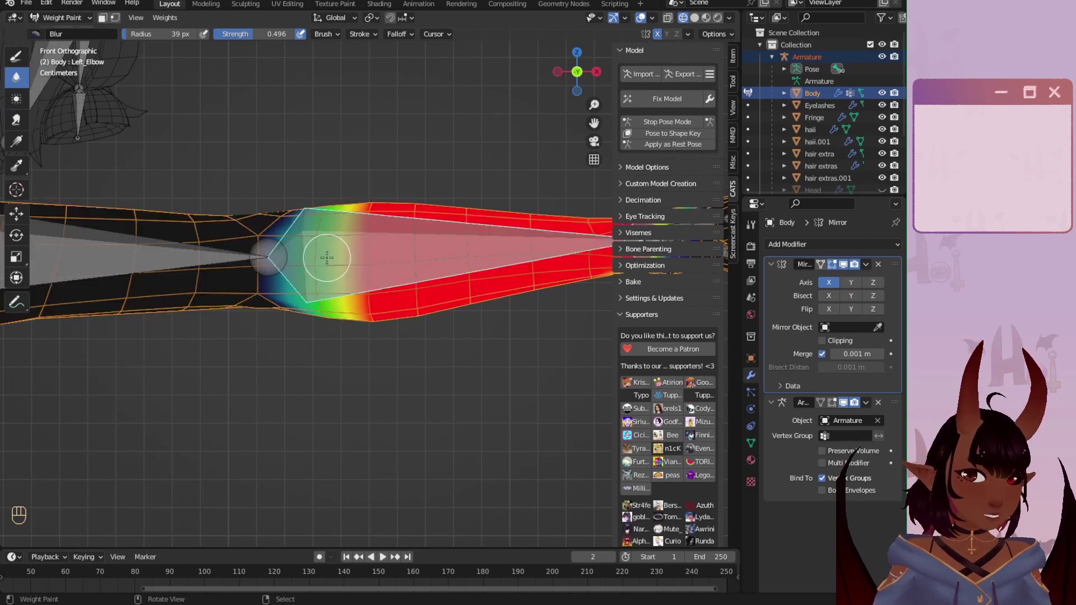
{"action": "key", "text": "r"}
{"action": "key", "text": "z"}
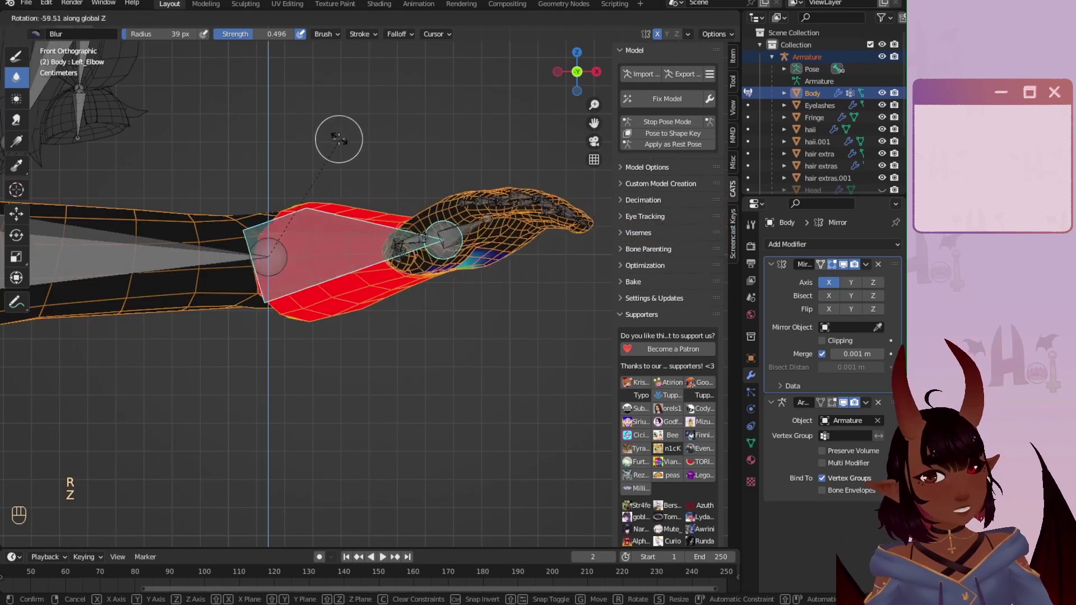
{"action": "left_click", "coordinate": [350, 194]}
{"action": "middle_click_drag", "start_coordinate": [269, 144], "coordinate": [343, 285]}
{"action": "scroll", "coordinate": [376, 227], "scroll_direction": "up", "scroll_amount": 2}
{"action": "middle_click_drag", "start_coordinate": [312, 348], "coordinate": [388, 233], "text": "shift"}
{"action": "scroll", "coordinate": [389, 218], "scroll_direction": "up", "scroll_amount": 1}
{"action": "scroll", "coordinate": [390, 217], "scroll_direction": "down", "scroll_amount": 1}
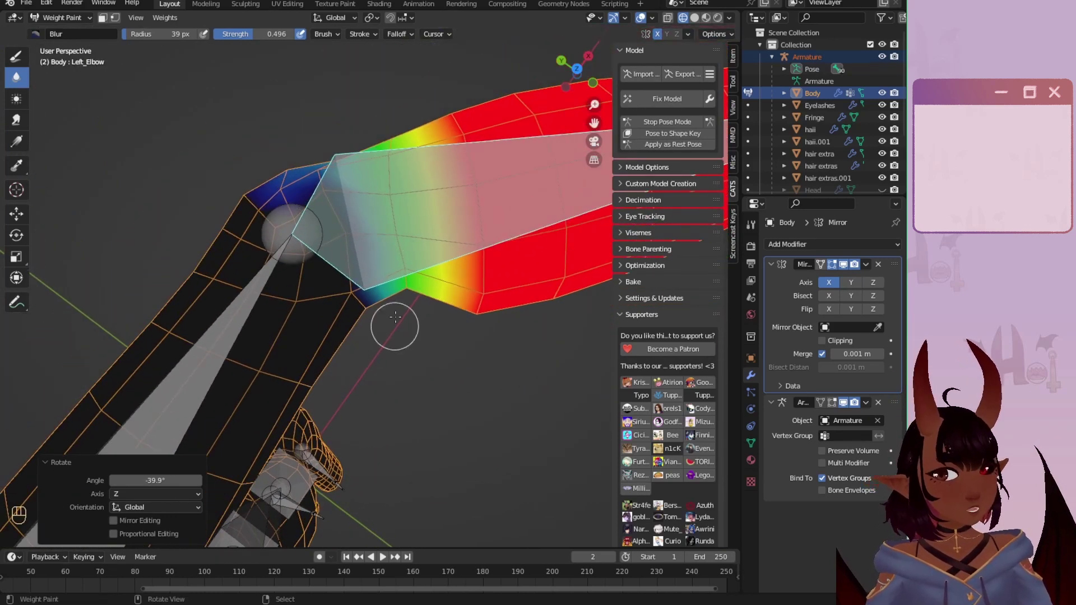
Step: Paint Left_Elbow weight onto the forearm near the joint using a non-subtracting Draw brush at strength 1.000
{"action": "left_click", "coordinate": [19, 61]}
{"action": "left_click", "coordinate": [406, 34]}
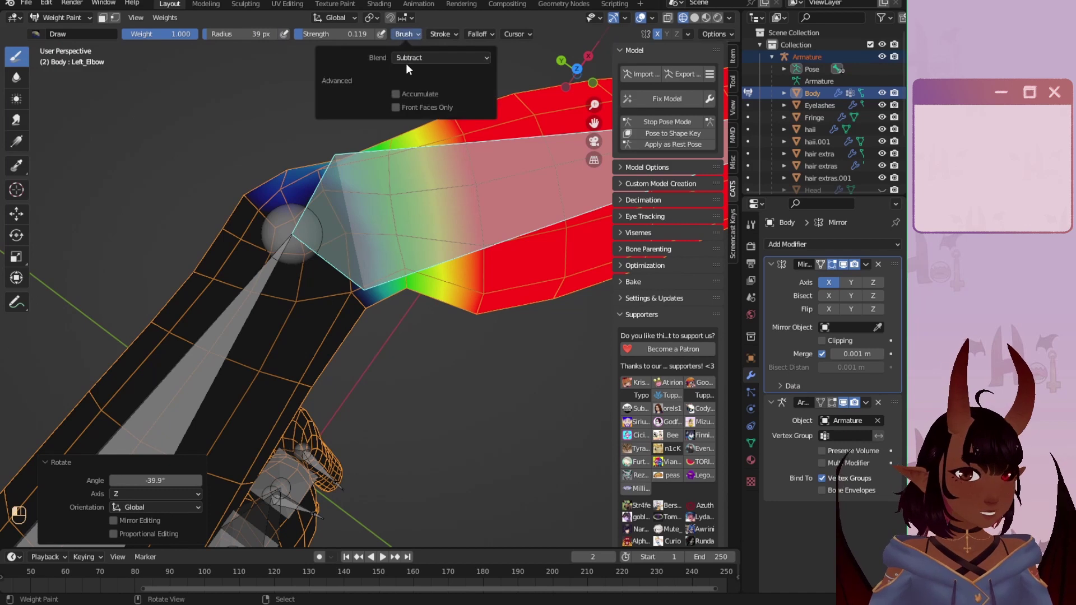
{"action": "left_click", "coordinate": [406, 59]}
{"action": "left_click", "coordinate": [416, 193]}
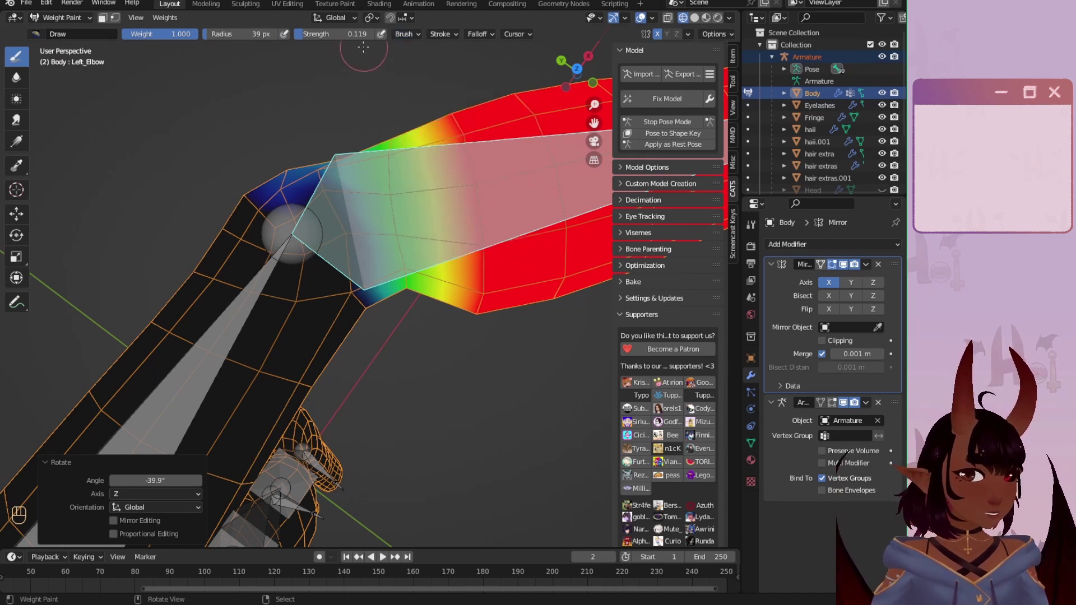
{"action": "left_click_drag", "start_coordinate": [325, 33], "coordinate": [396, 34]}
{"action": "left_click_drag", "start_coordinate": [390, 132], "coordinate": [399, 225]}
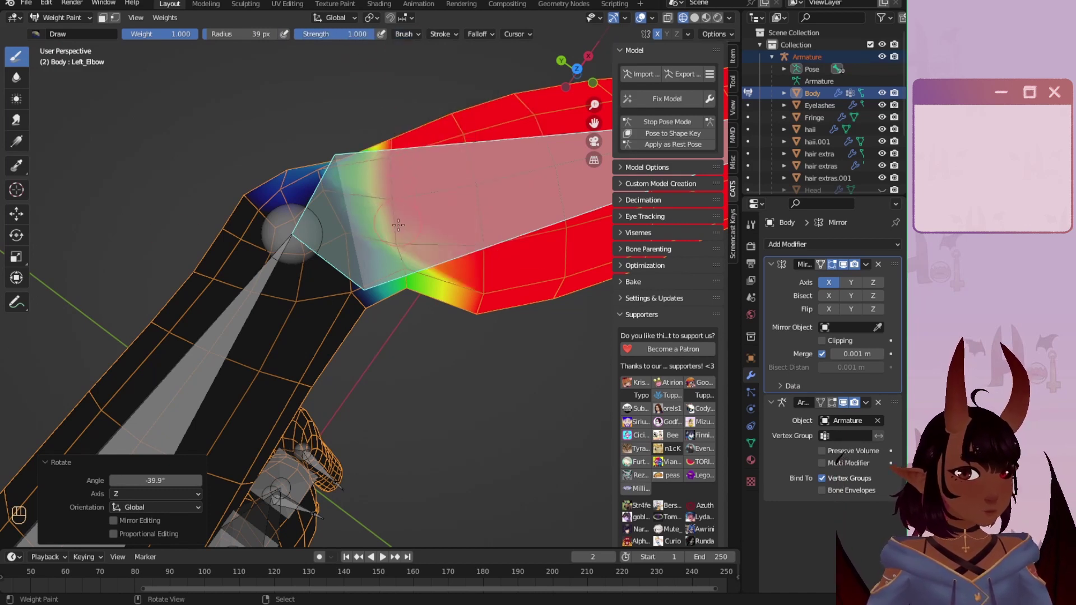
Step: Select the Left_Arm bone and paint its weight on the upper arm beside the elbow joint
{"action": "middle_click_drag", "start_coordinate": [411, 290], "coordinate": [571, 553]}
{"action": "middle_click_drag", "start_coordinate": [342, 361], "coordinate": [433, 197]}
{"action": "left_click", "coordinate": [461, 236], "text": "ctrl"}
{"action": "left_click_drag", "start_coordinate": [403, 320], "coordinate": [340, 346]}
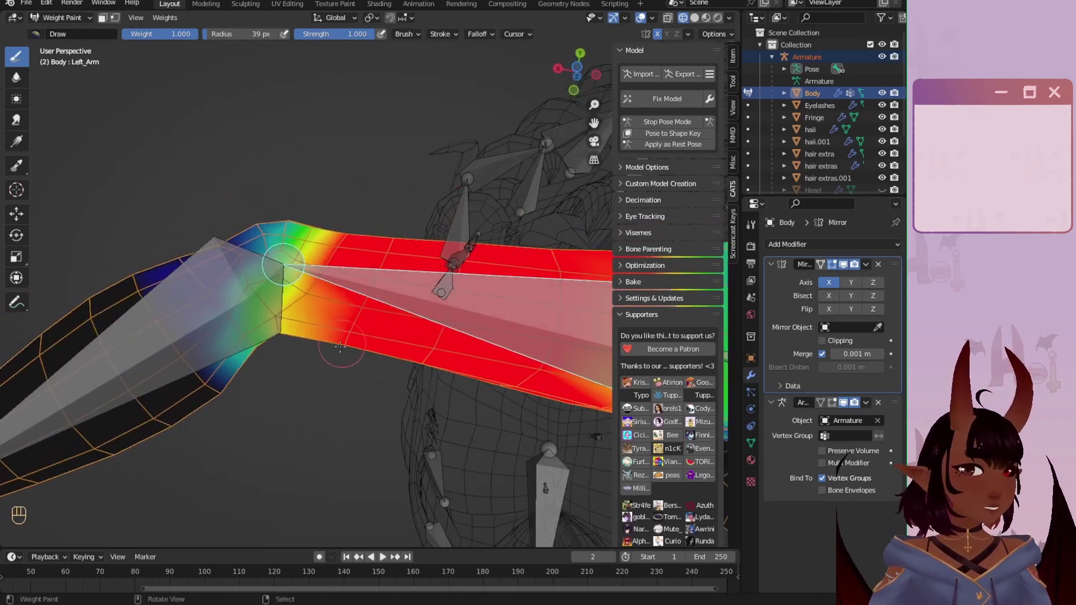
Step: Examine the Left_Arm weights along the upper arm and around the bent elbow from several angles
{"action": "scroll", "coordinate": [358, 326], "scroll_direction": "down", "scroll_amount": 2}
{"action": "middle_click_drag", "start_coordinate": [479, 346], "coordinate": [360, 316], "text": "shift"}
{"action": "scroll", "coordinate": [360, 316], "scroll_direction": "up", "scroll_amount": 1}
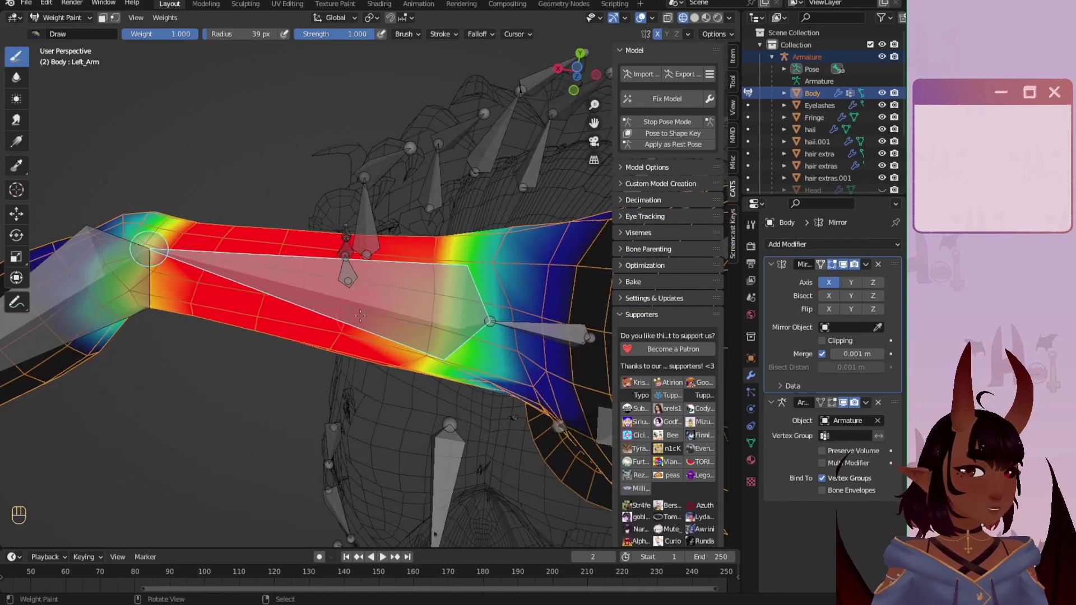
{"action": "middle_click_drag", "start_coordinate": [99, 274], "coordinate": [334, 291]}
{"action": "scroll", "coordinate": [240, 256], "scroll_direction": "up", "scroll_amount": 2}
{"action": "scroll", "coordinate": [255, 290], "scroll_direction": "up", "scroll_amount": 1}
{"action": "scroll", "coordinate": [256, 290], "scroll_direction": "up", "scroll_amount": 1}
{"action": "scroll", "coordinate": [334, 290], "scroll_direction": "down", "scroll_amount": 5}
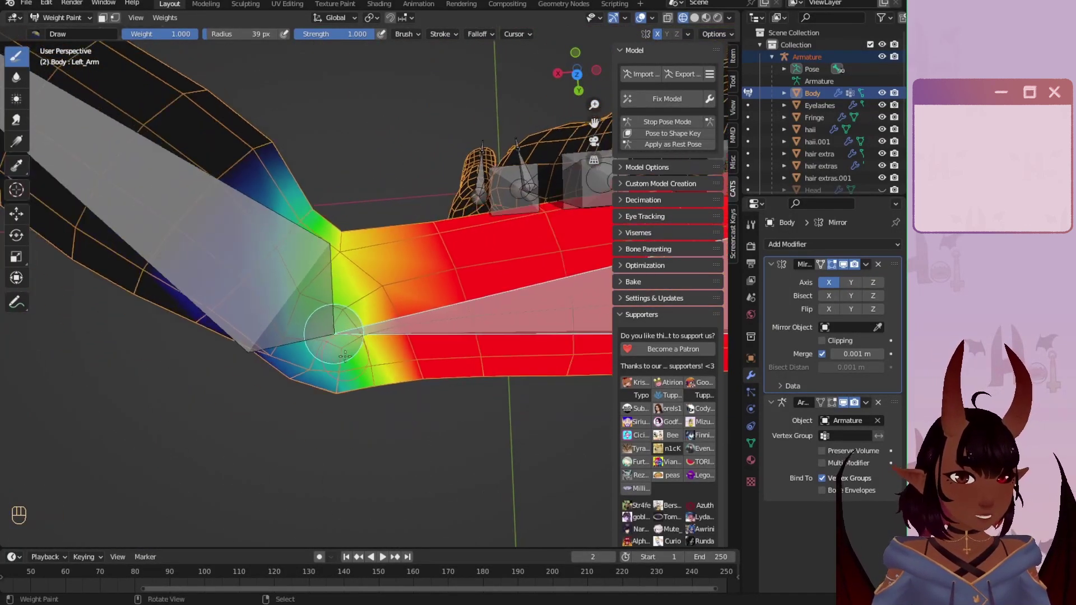
{"action": "scroll", "coordinate": [335, 324], "scroll_direction": "up", "scroll_amount": 2}
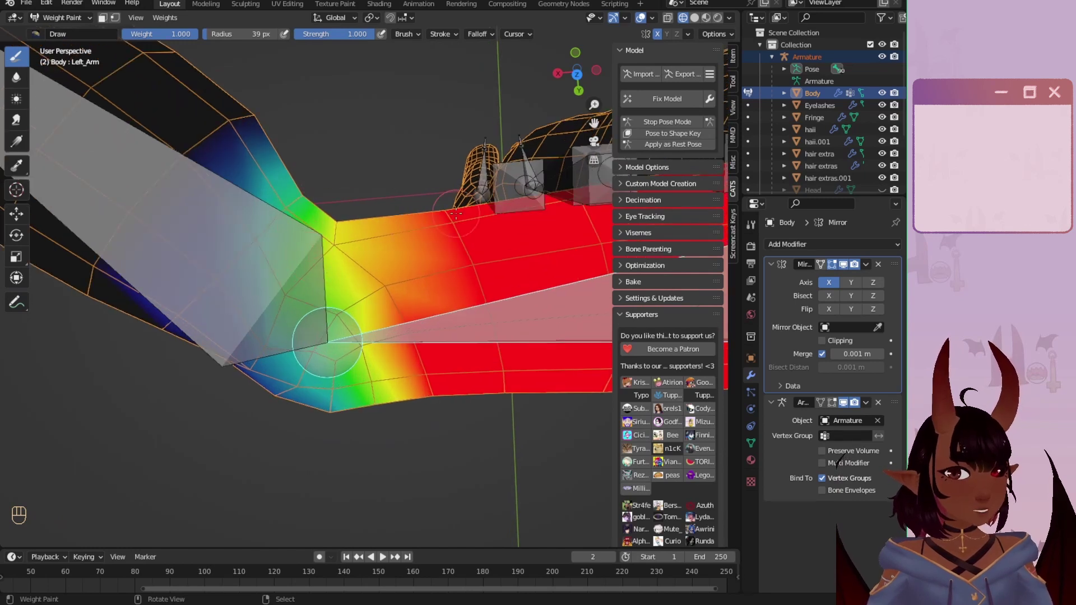
Step: Try painting Left_Arm weight onto the inner elbow with the Draw brush blending set to Lighten
{"action": "right_click", "coordinate": [254, 249]}
{"action": "key", "text": "r"}
{"action": "right_click", "coordinate": [124, 227]}
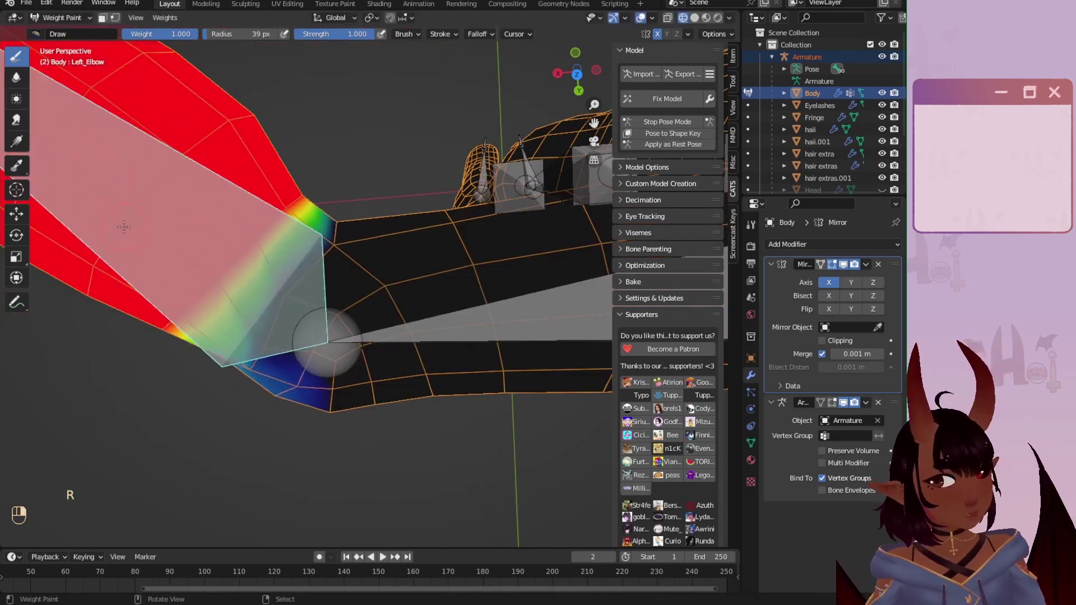
{"action": "right_click", "coordinate": [436, 320]}
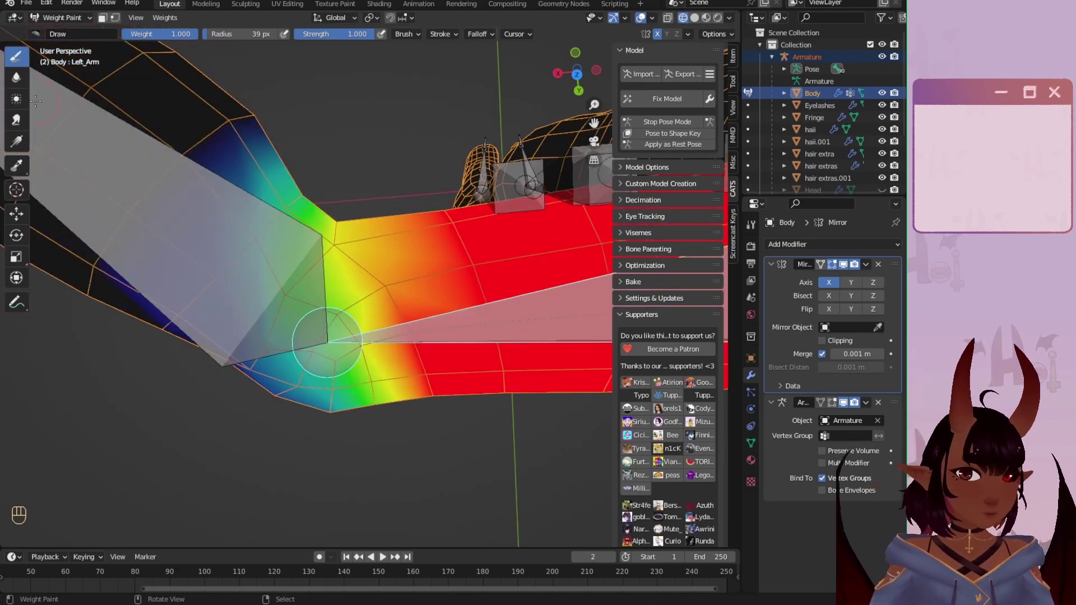
{"action": "left_click", "coordinate": [405, 34]}
{"action": "left_click", "coordinate": [417, 57]}
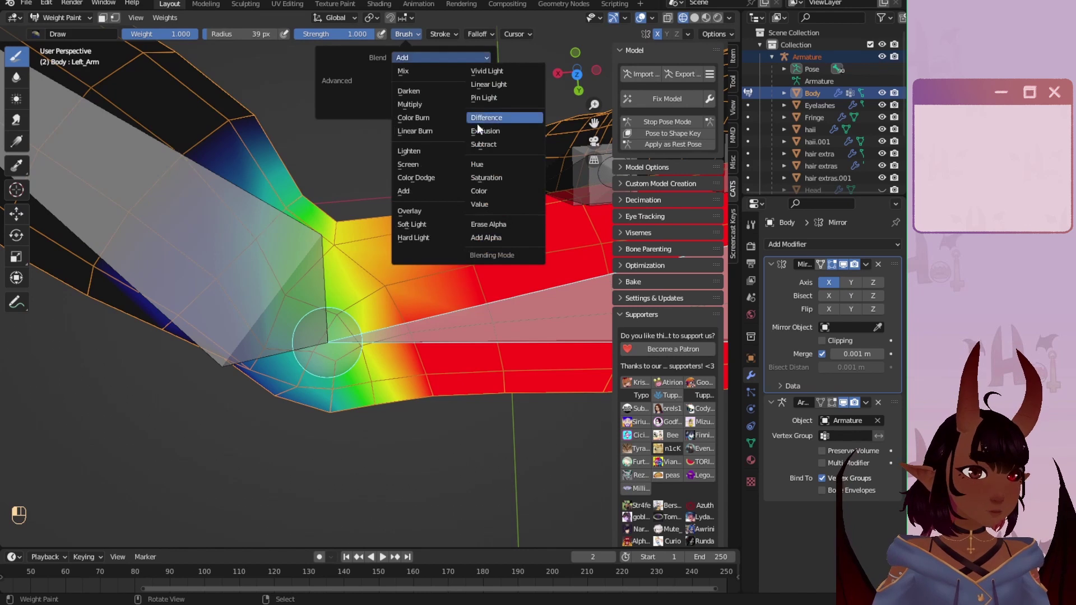
{"action": "left_click", "coordinate": [422, 152]}
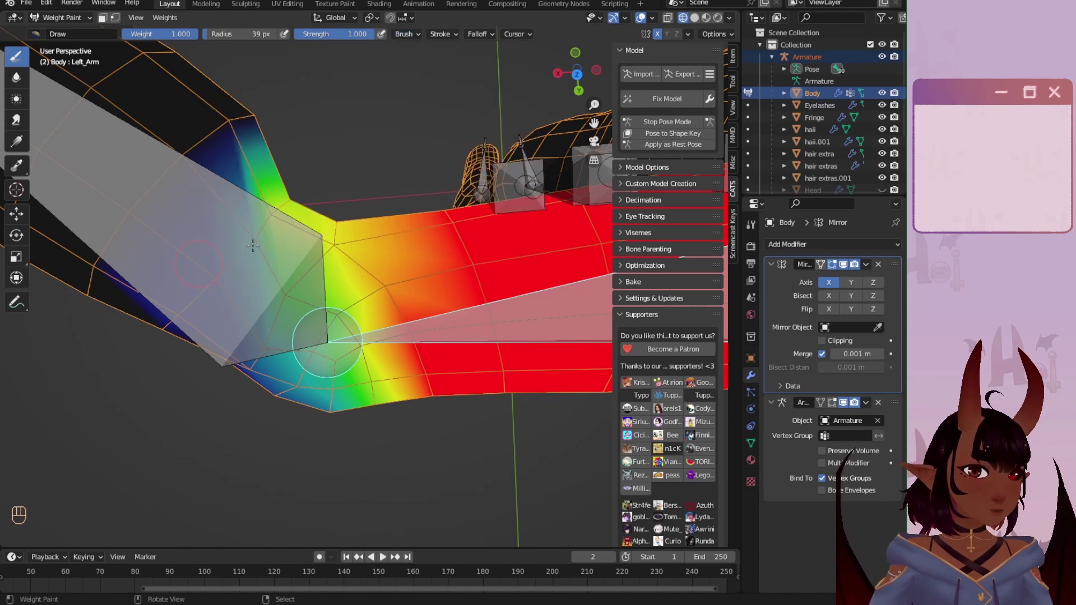
Step: Set the Draw brush blending to Subtract and remove Left_Arm weight from the forearm beside the elbow
{"action": "left_click", "coordinate": [415, 35]}
{"action": "left_click", "coordinate": [427, 58]}
{"action": "left_click", "coordinate": [483, 146]}
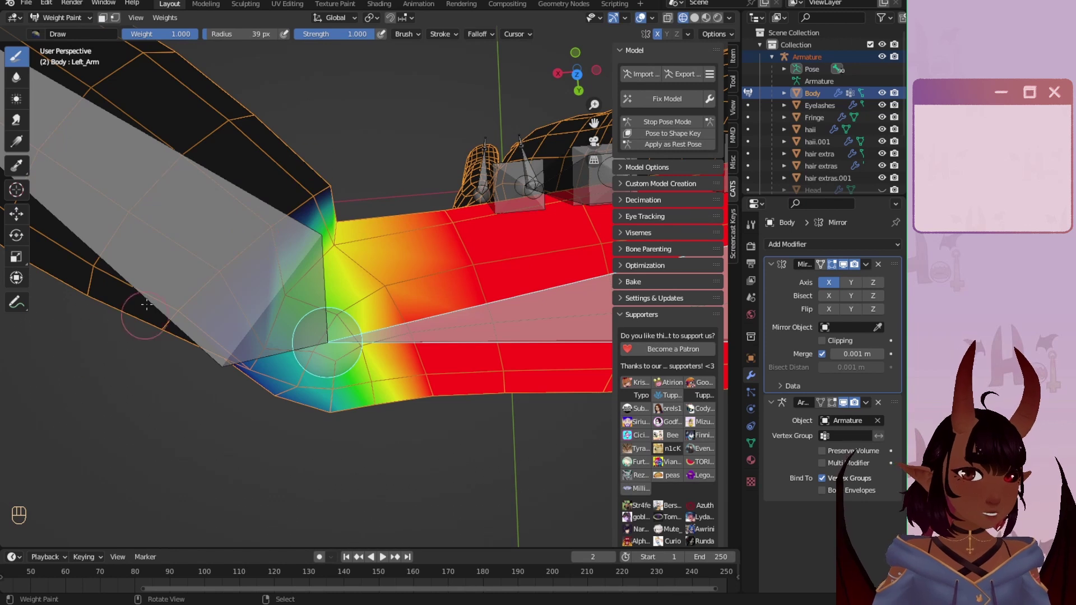
Step: Select the Left_Elbow bone and test its bend by rotating it about the global Z axis
{"action": "left_click", "coordinate": [162, 243], "text": "ctrl"}
{"action": "key", "text": "r"}
{"action": "key", "text": "z"}
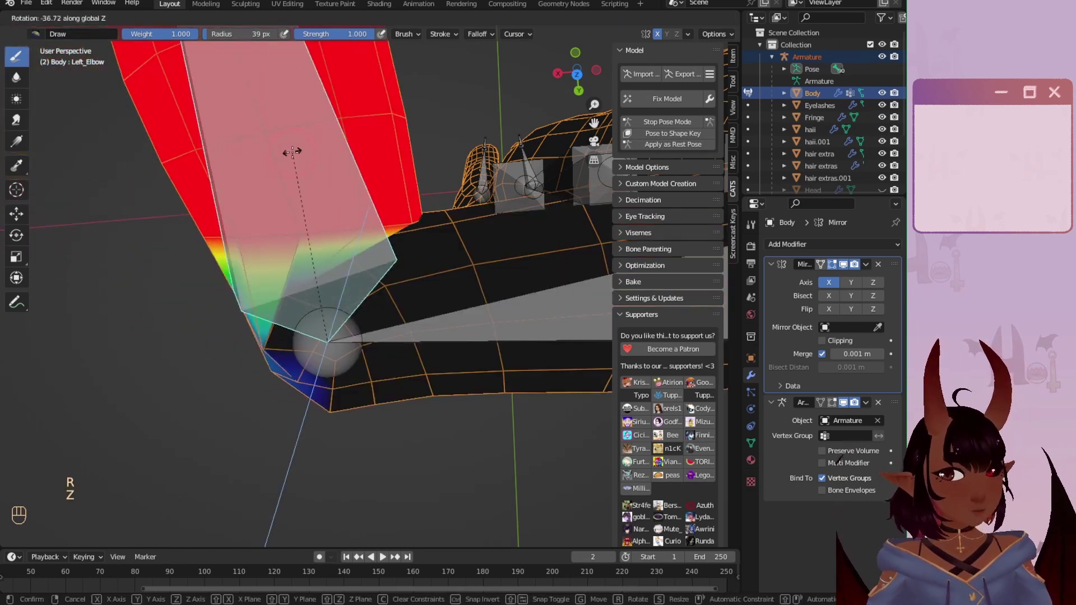
{"action": "left_click", "coordinate": [138, 175]}
Step: Select the Left_Arm bone and paint its weight over the upper arm near the elbow, using Add blending and an 85 px radius
{"action": "left_click", "coordinate": [426, 330], "text": "ctrl"}
{"action": "left_click", "coordinate": [336, 224]}
{"action": "left_click", "coordinate": [408, 34]}
{"action": "key", "text": "f"}
{"action": "left_click", "coordinate": [359, 230]}
{"action": "left_click", "coordinate": [336, 230]}
{"action": "key", "text": "ctrl+z"}
{"action": "left_click", "coordinate": [408, 35]}
{"action": "left_click", "coordinate": [437, 58]}
{"action": "left_click", "coordinate": [410, 189]}
{"action": "left_click_drag", "start_coordinate": [359, 236], "coordinate": [367, 358]}
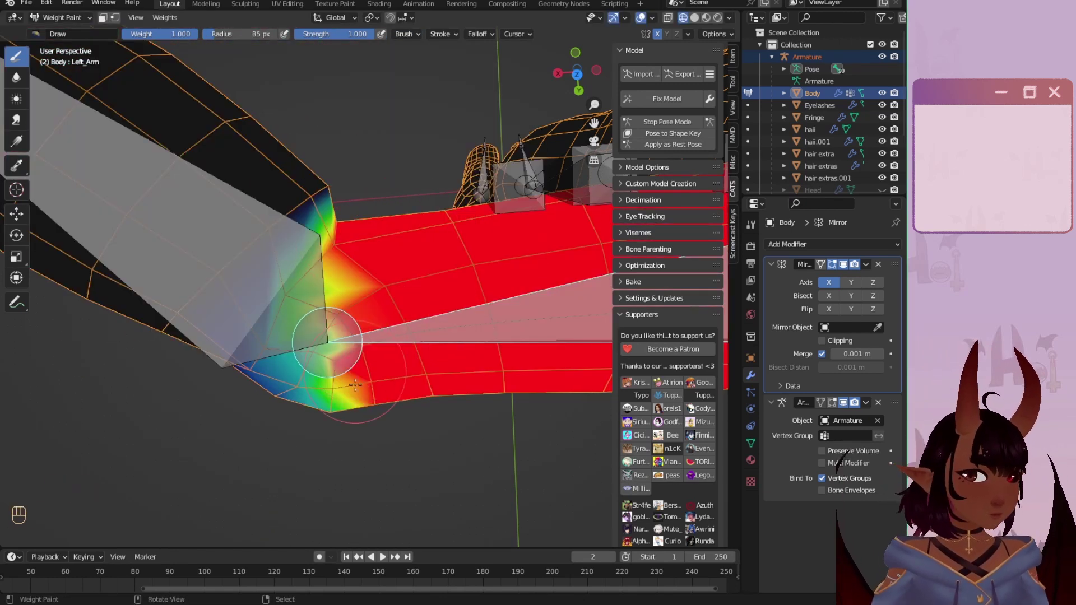
Step: Paint Left_Elbow weight across the elbow joint and switch to the Blur brush to smooth the joint weights
{"action": "left_click", "coordinate": [224, 269], "text": "ctrl"}
{"action": "scroll", "coordinate": [388, 278], "scroll_direction": "down", "scroll_amount": 3}
{"action": "mouse_move", "coordinate": [286, 348]}
{"action": "left_mouse_down"}
{"action": "mouse_move", "coordinate": [388, 236]}
{"action": "mouse_move", "coordinate": [372, 331]}
{"action": "left_mouse_up"}
{"action": "left_click", "coordinate": [16, 77]}
{"action": "scroll", "coordinate": [389, 279], "scroll_direction": "up", "scroll_amount": 2}
{"action": "left_click", "coordinate": [482, 305], "text": "ctrl"}
Step: Bend the Left_Elbow bone about the global Z axis and blur its weights around the joint at strength 0.496
{"action": "left_click", "coordinate": [253, 236], "text": "ctrl"}
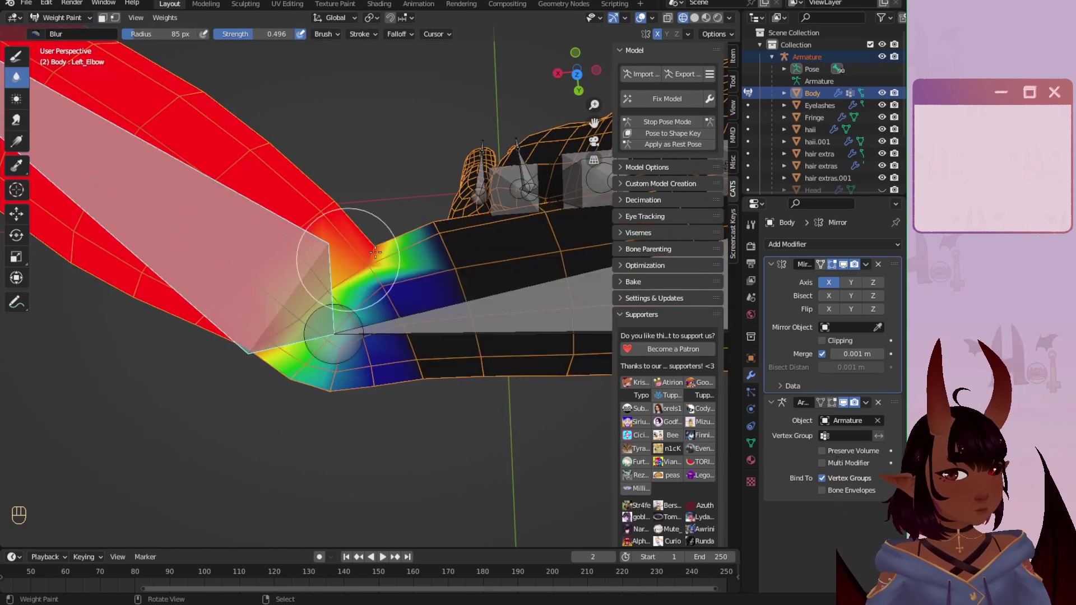
{"action": "left_click", "coordinate": [252, 235], "text": "ctrl"}
{"action": "key", "text": "r"}
{"action": "key", "text": "z"}
{"action": "left_click", "coordinate": [281, 235]}
{"action": "scroll", "coordinate": [394, 369], "scroll_direction": "up", "scroll_amount": 2}
{"action": "left_click_drag", "start_coordinate": [394, 369], "coordinate": [359, 387]}
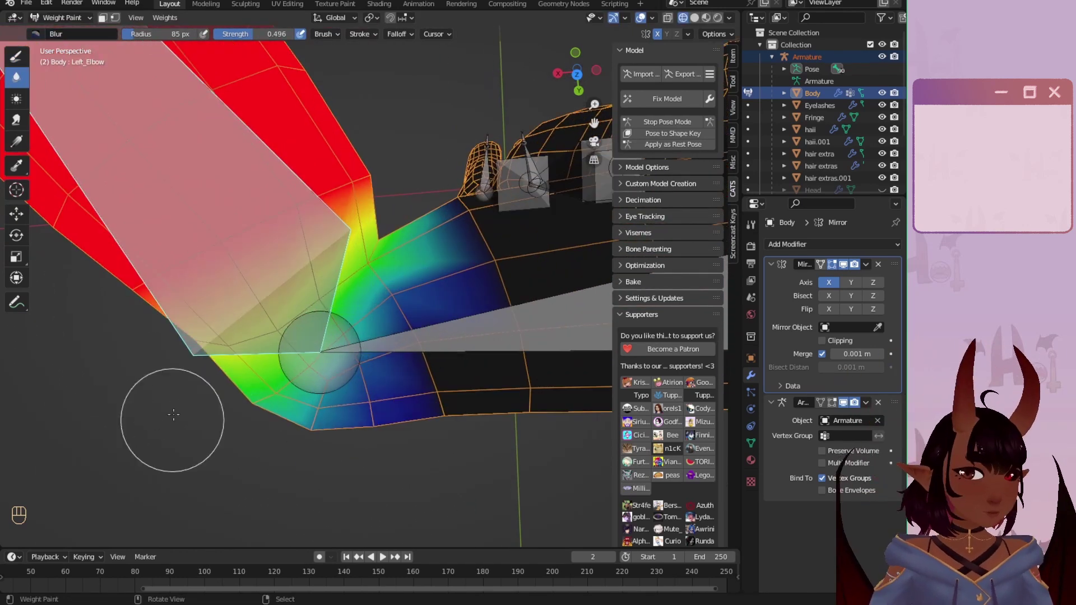
Step: Rotate the Left_Elbow bone 115° about the global Z axis and check the arm from other angles
{"action": "key", "text": "r"}
{"action": "key", "text": "z"}
{"action": "left_click", "coordinate": [174, 359]}
{"action": "scroll", "coordinate": [175, 392], "scroll_direction": "down", "scroll_amount": 4}
{"action": "middle_click_drag", "start_coordinate": [175, 392], "coordinate": [221, 193]}
{"action": "key", "text": "KP_1"}
{"action": "middle_click_drag", "start_coordinate": [427, 291], "coordinate": [356, 115]}
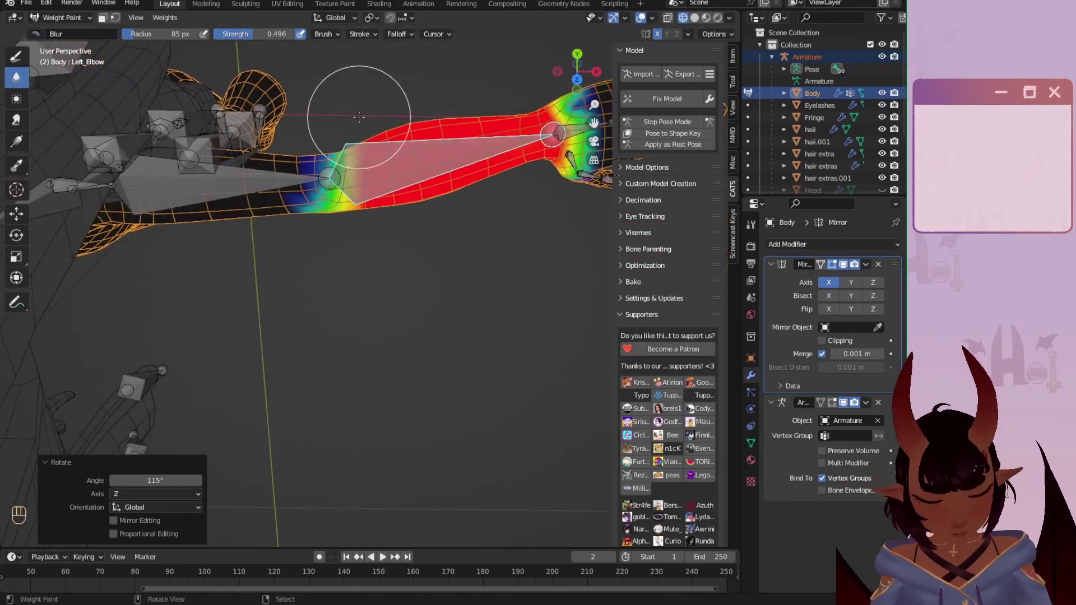
Step: Stop pose mode and slide an edge loop around the Body's arm by a factor of 0.269 in Edit Mode
{"action": "left_click", "coordinate": [667, 121]}
{"action": "left_click", "coordinate": [291, 414]}
{"action": "key", "text": "Tab"}
{"action": "left_click", "coordinate": [445, 365], "text": "alt"}
{"action": "key", "text": "g"}
{"action": "key", "text": "g"}
{"action": "left_click", "coordinate": [451, 348]}
Step: Slide a second edge loop around the arm near the elbow and leave Edit Mode
{"action": "middle_click_drag", "start_coordinate": [348, 276], "coordinate": [555, 288]}
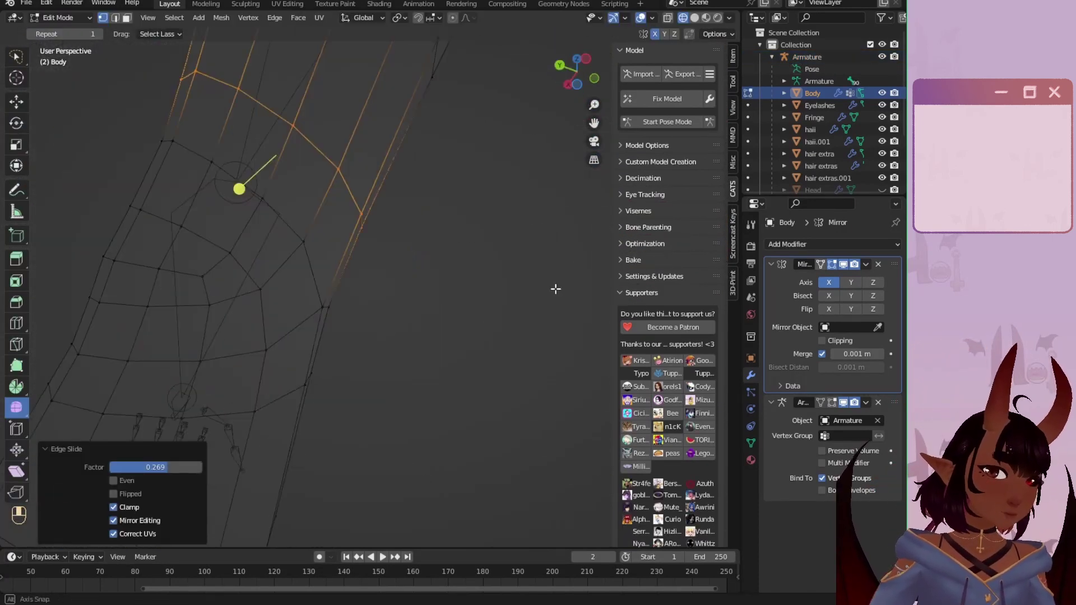
{"action": "key", "text": "a"}
{"action": "key", "text": "a"}
{"action": "left_click", "coordinate": [331, 230], "text": "alt"}
{"action": "key", "text": "g"}
{"action": "left_click", "coordinate": [332, 232]}
{"action": "key", "text": "a"}
{"action": "key", "text": "a"}
{"action": "key", "text": "Tab"}
Step: Select the armature together with the Body, enter Weight Paint mode and bend the Left_Elbow bone about the global Z axis
{"action": "mouse_move", "coordinate": [166, 354]}
{"action": "middle_mouse_down"}
{"action": "mouse_move", "coordinate": [304, 385]}
{"action": "mouse_move", "coordinate": [347, 291]}
{"action": "middle_mouse_up"}
{"action": "right_click", "coordinate": [337, 204]}
{"action": "right_click", "coordinate": [351, 253], "text": "shift"}
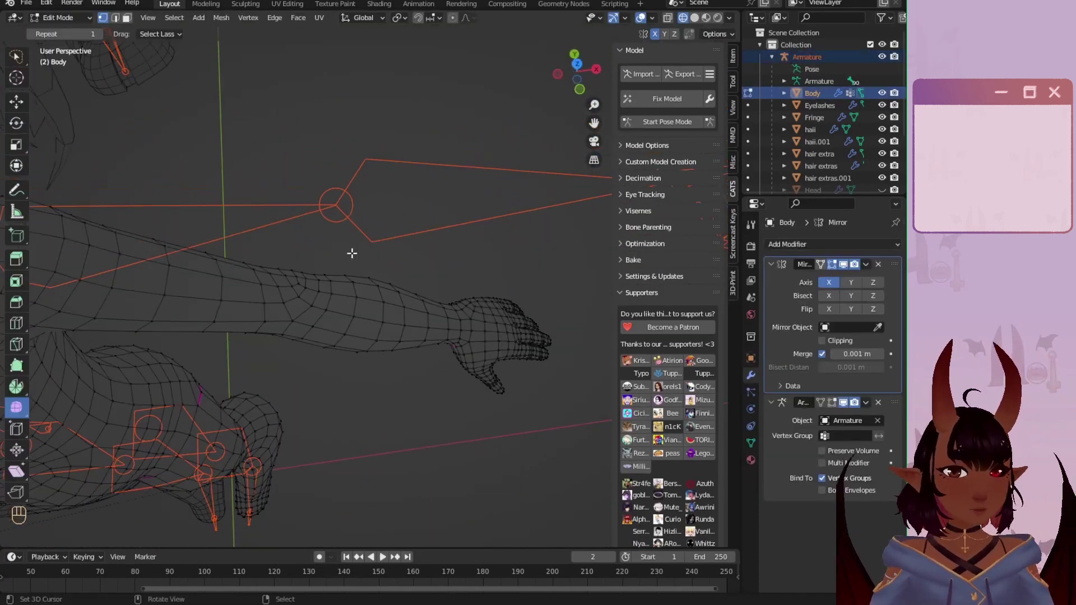
{"action": "key", "text": "ctrl+Tab"}
{"action": "key", "text": "r"}
{"action": "key", "text": "z"}
{"action": "left_click", "coordinate": [410, 228]}
Step: Try painting on the Left_Elbow weights at the joint with the Draw brush, and undo the strokes
{"action": "middle_click_drag", "start_coordinate": [411, 228], "coordinate": [269, 185]}
{"action": "left_click", "coordinate": [16, 57]}
{"action": "left_click", "coordinate": [418, 295]}
{"action": "key", "text": "ctrl+z"}
{"action": "key", "text": "ctrl+z"}
{"action": "key", "text": "KP_7"}
{"action": "left_click", "coordinate": [408, 34]}
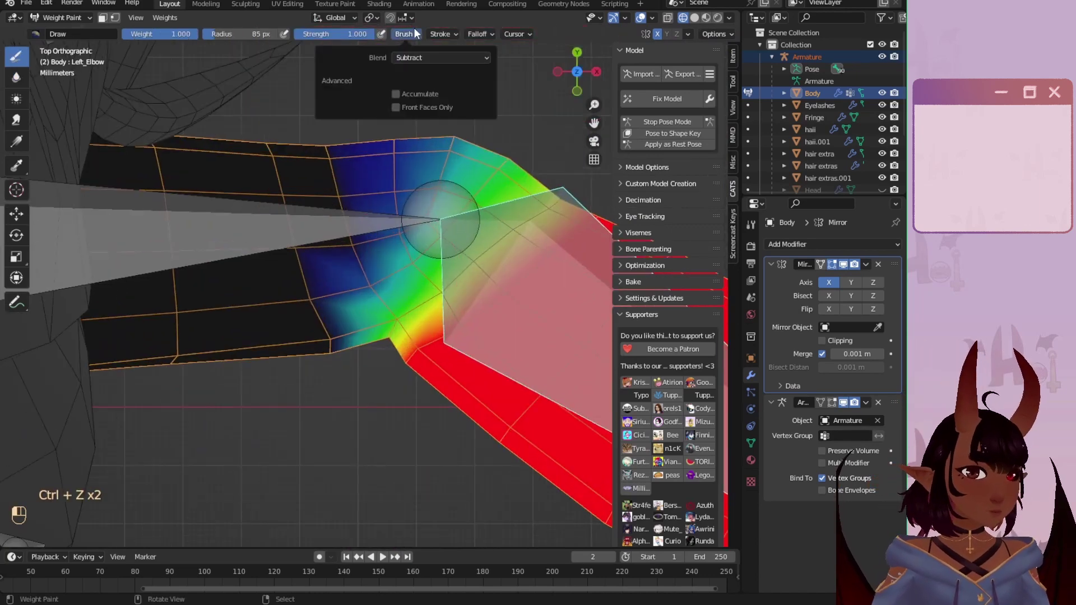
{"action": "key", "text": "ctrl+z"}
Step: Blur the Left_Arm and Left_Elbow weights along the inside of the bent elbow from the top view
{"action": "left_click", "coordinate": [336, 224], "text": "ctrl"}
{"action": "left_click", "coordinate": [16, 77]}
{"action": "scroll", "coordinate": [357, 324], "scroll_direction": "up", "scroll_amount": 1}
{"action": "right_click", "coordinate": [476, 292]}
{"action": "key", "text": "r"}
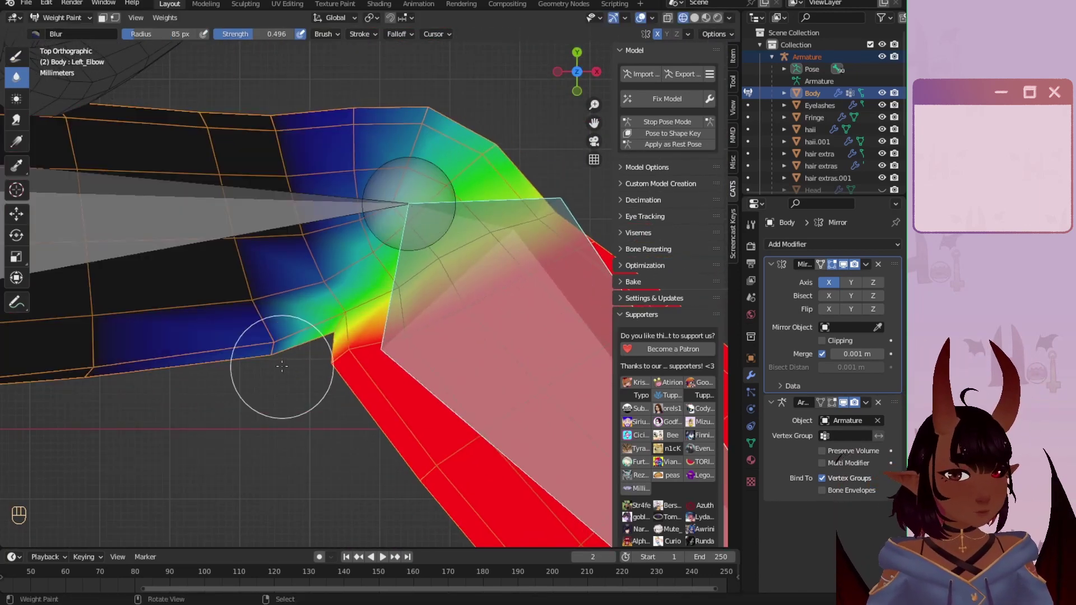
{"action": "right_click", "coordinate": [336, 208]}
{"action": "key", "text": "r"}
Step: Rotate the Left_Elbow bone a further -5.8° about the view's Z axis
{"action": "right_click", "coordinate": [477, 336]}
{"action": "scroll", "coordinate": [459, 298], "scroll_direction": "down", "scroll_amount": 7}
{"action": "scroll", "coordinate": [459, 298], "scroll_direction": "up", "scroll_amount": 9}
{"action": "key", "text": "r"}
{"action": "left_click", "coordinate": [482, 313]}
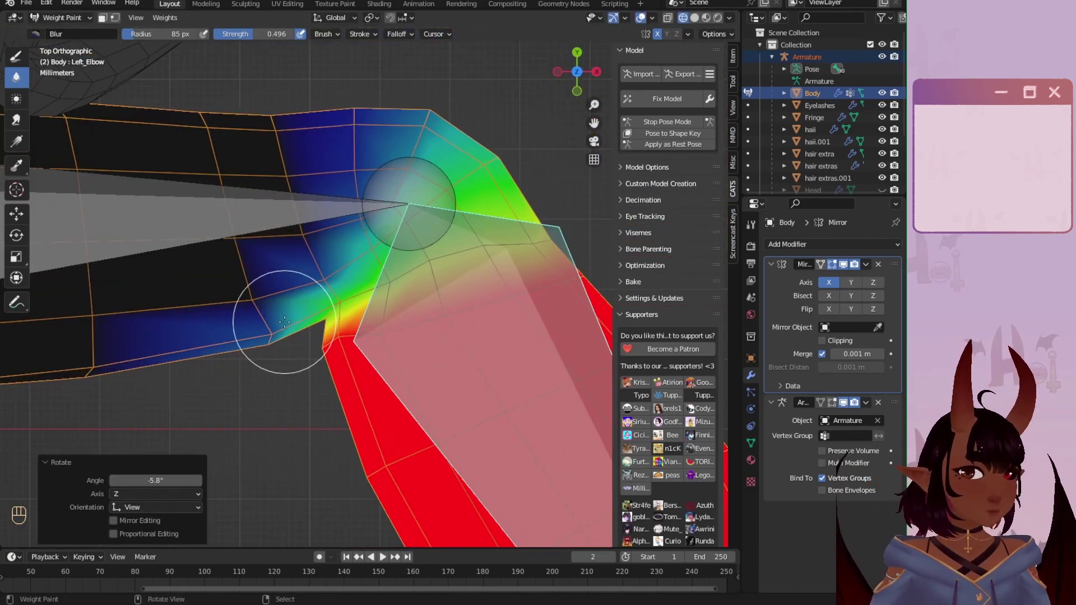
{"action": "key", "text": "r"}
Step: Add Left_Arm weight at the inner elbow with the Draw brush and smooth it with the Blur brush
{"action": "left_click", "coordinate": [313, 196], "text": "ctrl"}
{"action": "left_click", "coordinate": [16, 56]}
{"action": "left_click", "coordinate": [408, 34]}
{"action": "left_click", "coordinate": [442, 56]}
{"action": "left_click", "coordinate": [390, 188]}
{"action": "key", "text": "r"}
{"action": "left_click", "coordinate": [477, 314]}
{"action": "right_click", "coordinate": [314, 196]}
{"action": "left_click", "coordinate": [16, 78]}
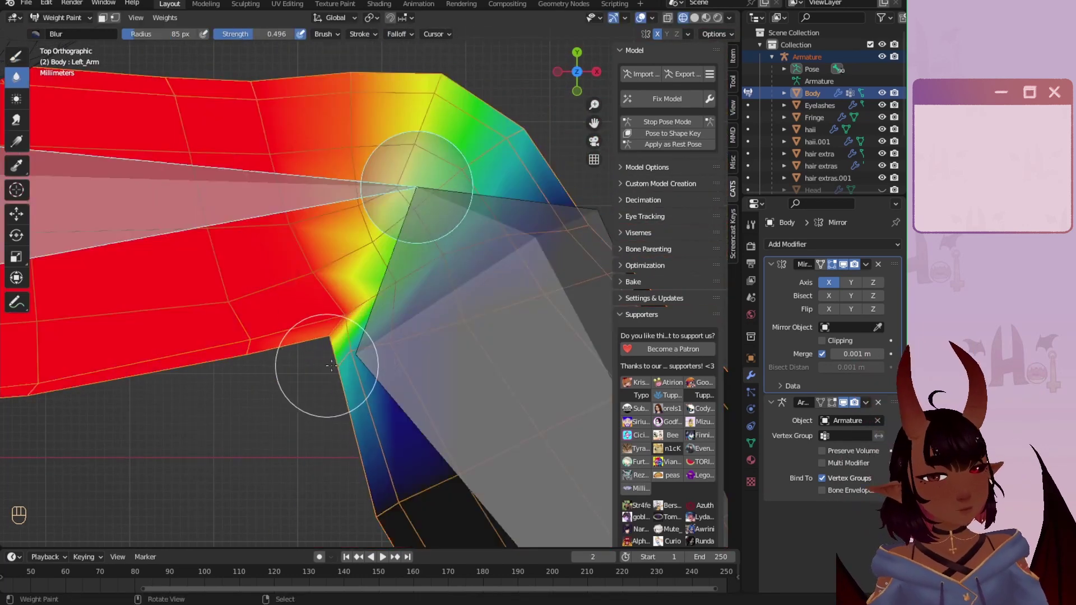
Step: Rotate the Left_Elbow bone 39.4° about the view's Z axis and another 4.03° about the global Z axis
{"action": "right_click", "coordinate": [476, 291]}
{"action": "key", "text": "r"}
{"action": "left_click", "coordinate": [412, 314]}
{"action": "mouse_move", "coordinate": [409, 312]}
{"action": "middle_mouse_down"}
{"action": "mouse_move", "coordinate": [312, 236]}
{"action": "mouse_move", "coordinate": [359, 280]}
{"action": "middle_mouse_up"}
{"action": "key", "text": "r"}
{"action": "key", "text": "z"}
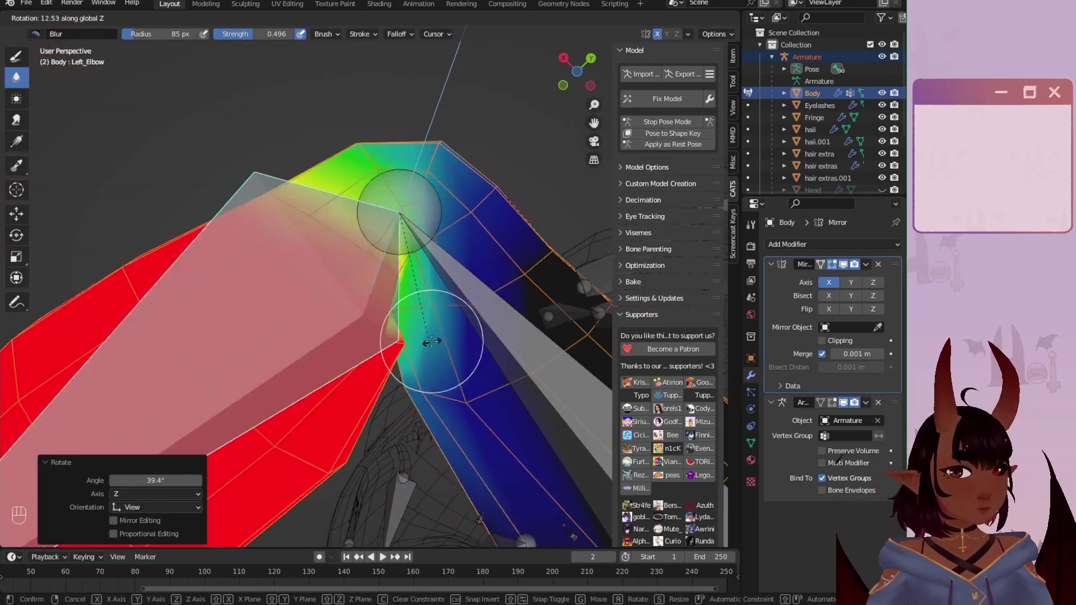
{"action": "left_click", "coordinate": [435, 341]}
Step: Examine the bent elbow and the Left_Arm weights from the front and from several other angles
{"action": "middle_click_drag", "start_coordinate": [435, 337], "coordinate": [421, 258]}
{"action": "key", "text": "KP_1"}
{"action": "scroll", "coordinate": [395, 238], "scroll_direction": "down", "scroll_amount": 6}
{"action": "scroll", "coordinate": [395, 239], "scroll_direction": "down", "scroll_amount": 1}
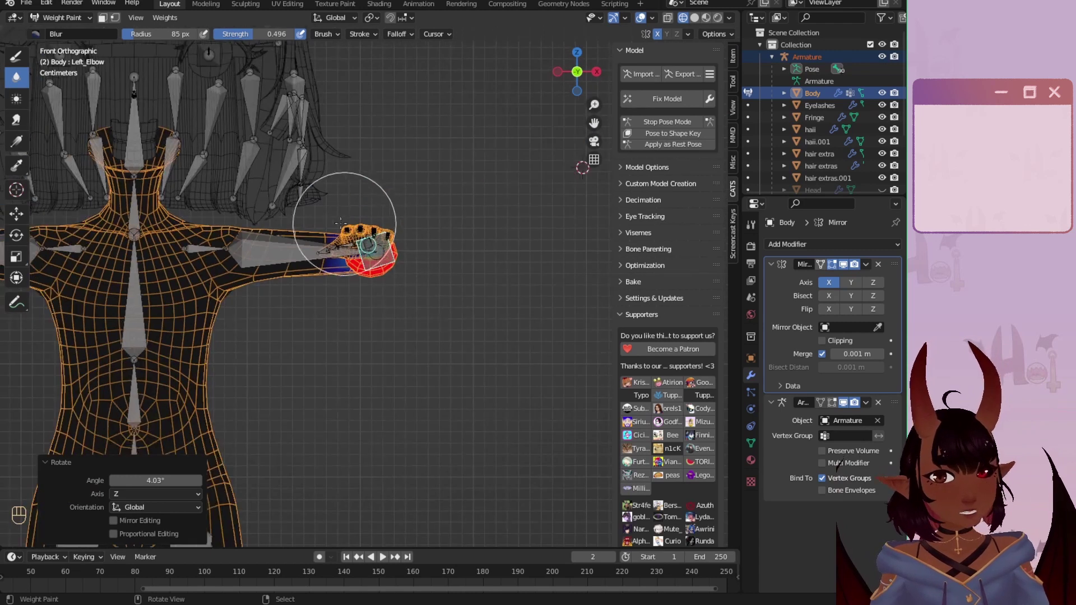
{"action": "scroll", "coordinate": [348, 214], "scroll_direction": "up", "scroll_amount": 4}
{"action": "right_click_drag", "start_coordinate": [318, 209], "coordinate": [322, 200]}
{"action": "key", "text": "ctrl+z"}
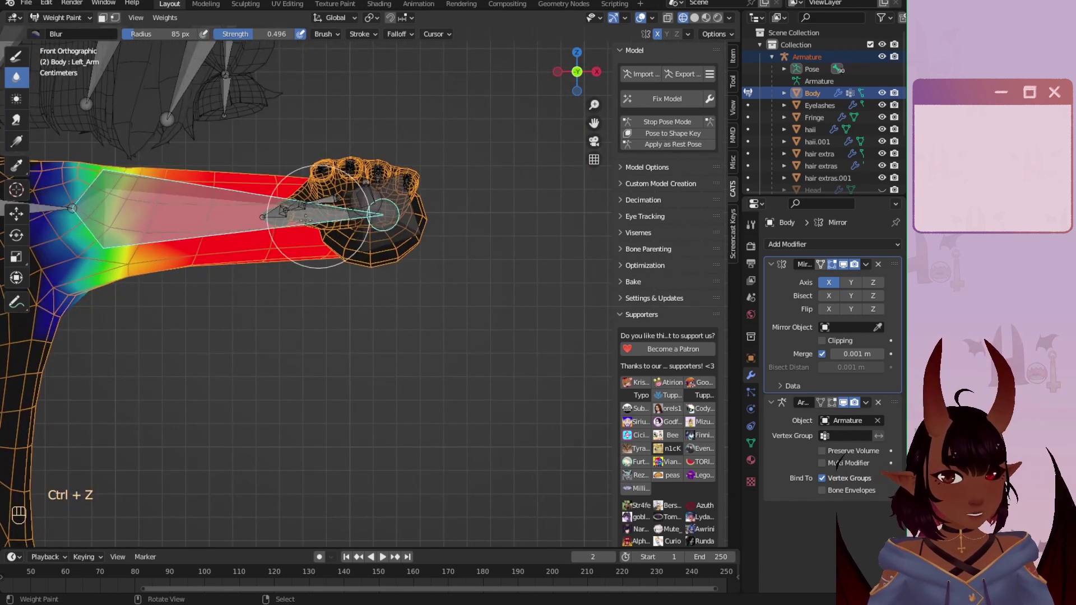
{"action": "middle_click_drag", "start_coordinate": [98, 272], "coordinate": [149, 284], "text": "shift"}
{"action": "middle_click_drag", "start_coordinate": [420, 293], "coordinate": [478, 456]}
{"action": "scroll", "coordinate": [448, 407], "scroll_direction": "up", "scroll_amount": 2}
{"action": "mouse_move", "coordinate": [469, 277]}
{"action": "middle_mouse_down"}
{"action": "mouse_move", "coordinate": [447, 282]}
{"action": "mouse_move", "coordinate": [344, 210]}
{"action": "middle_mouse_up"}
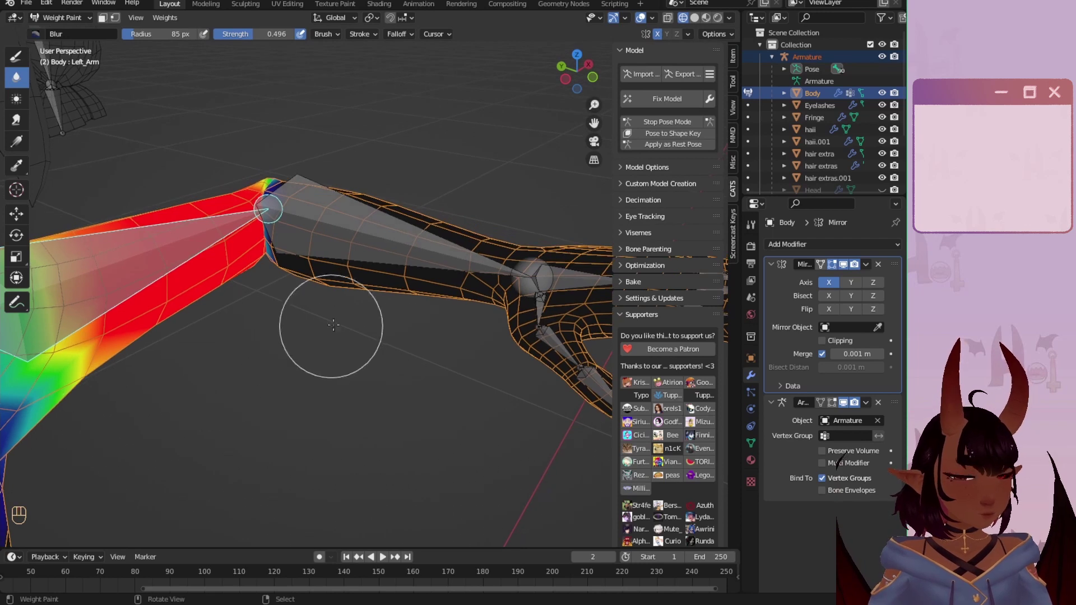
Step: Select the Left_Wrist bone, test-rotate it from the top view and cancel the rotation
{"action": "middle_click_drag", "start_coordinate": [329, 329], "coordinate": [386, 315]}
{"action": "left_click", "coordinate": [521, 328], "text": "ctrl"}
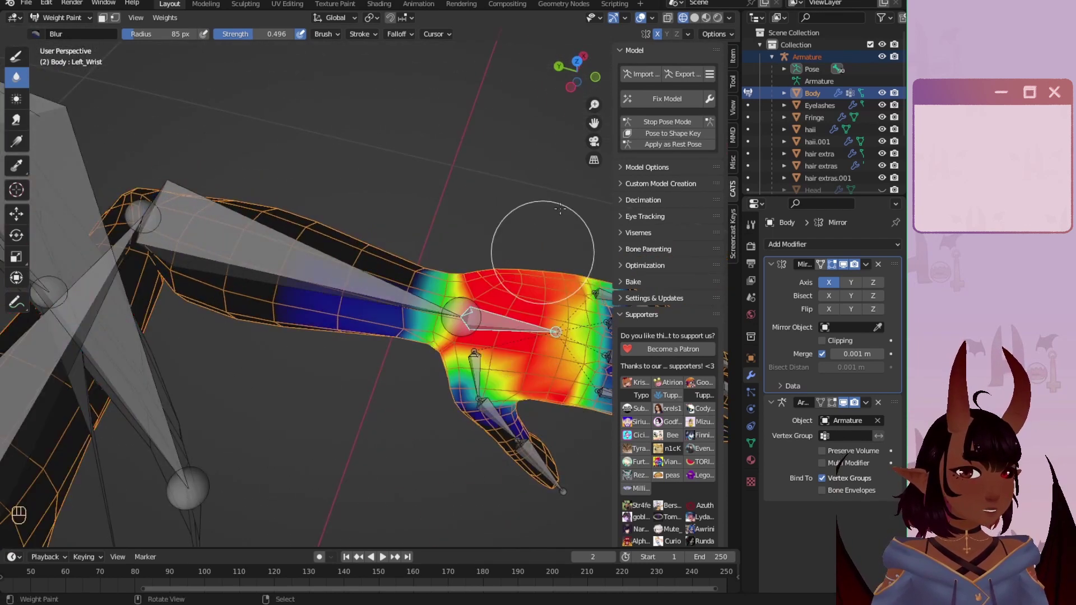
{"action": "left_click", "coordinate": [577, 64]}
{"action": "scroll", "coordinate": [402, 236], "scroll_direction": "up", "scroll_amount": 1}
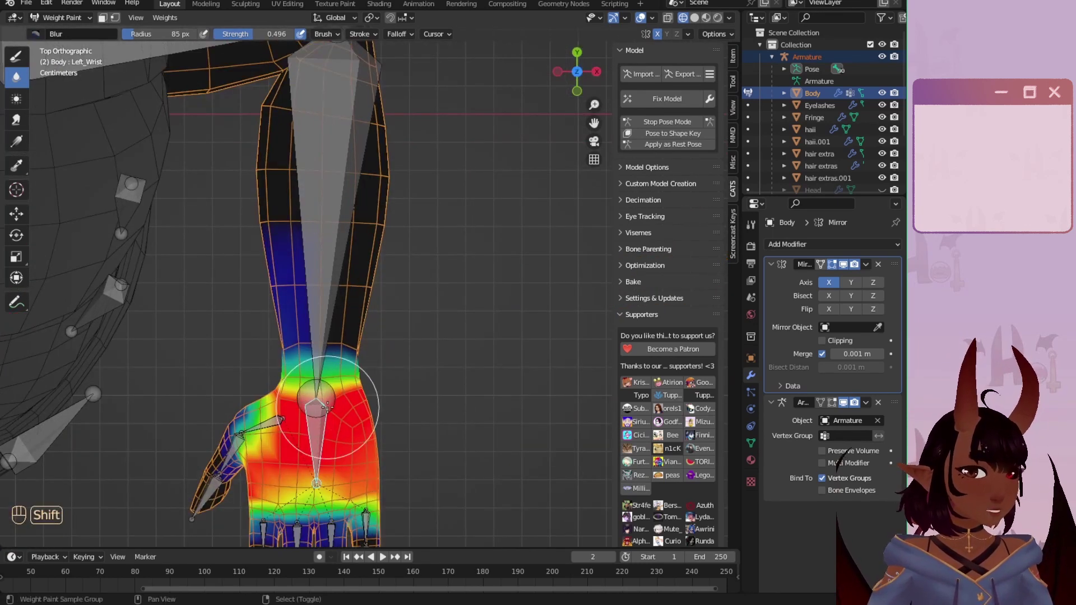
{"action": "middle_click_drag", "start_coordinate": [337, 408], "coordinate": [382, 329], "text": "shift"}
{"action": "scroll", "coordinate": [356, 397], "scroll_direction": "up", "scroll_amount": 1}
{"action": "key", "text": "r"}
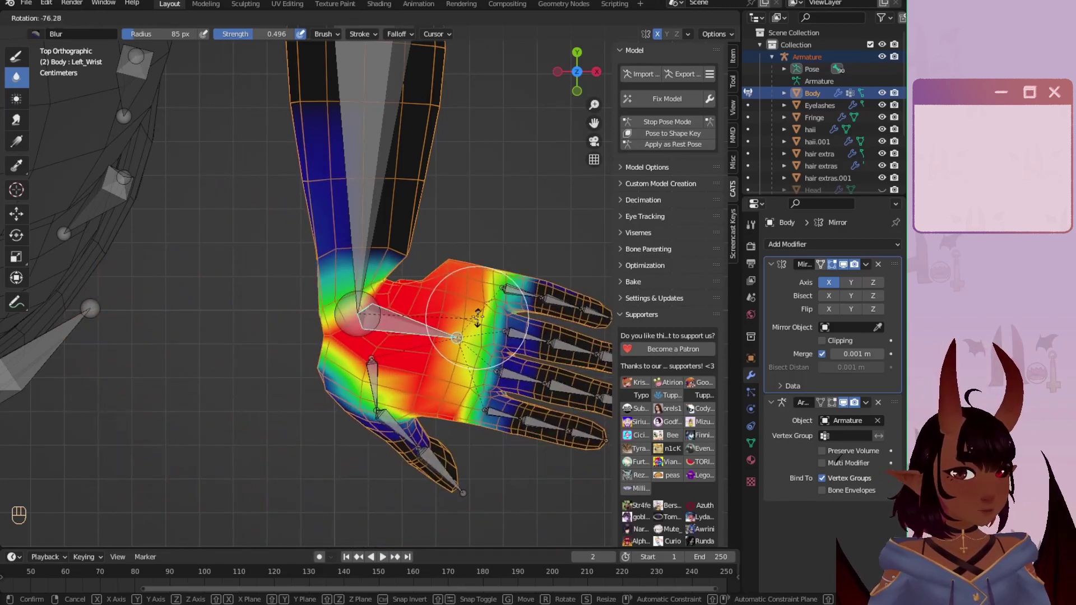
{"action": "right_click", "coordinate": [402, 432]}
Step: Select the Left_Elbow bone and remove its weight from the back of the hand using the Draw brush with Subtract blending
{"action": "right_click", "coordinate": [376, 190]}
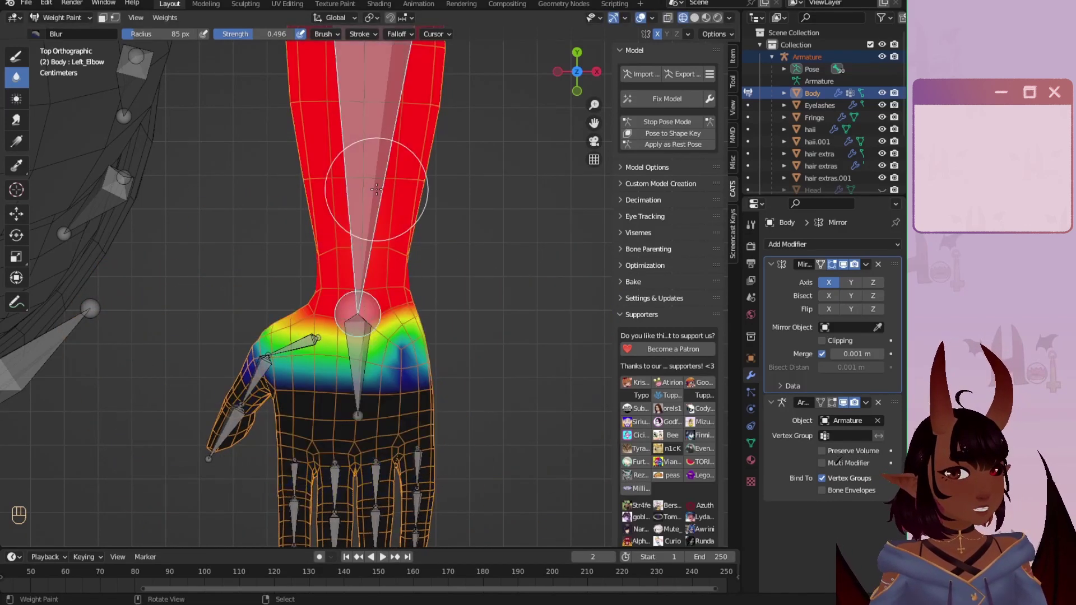
{"action": "scroll", "coordinate": [376, 194], "scroll_direction": "up", "scroll_amount": 1}
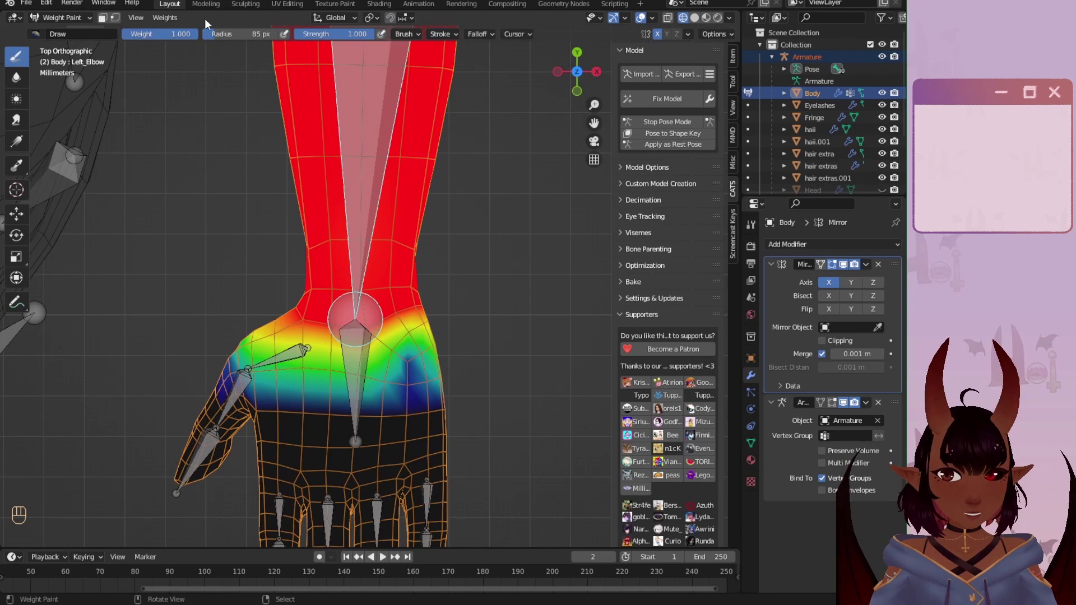
{"action": "scroll", "coordinate": [323, 376], "scroll_direction": "up", "scroll_amount": 2}
{"action": "scroll", "coordinate": [280, 391], "scroll_direction": "down", "scroll_amount": 2}
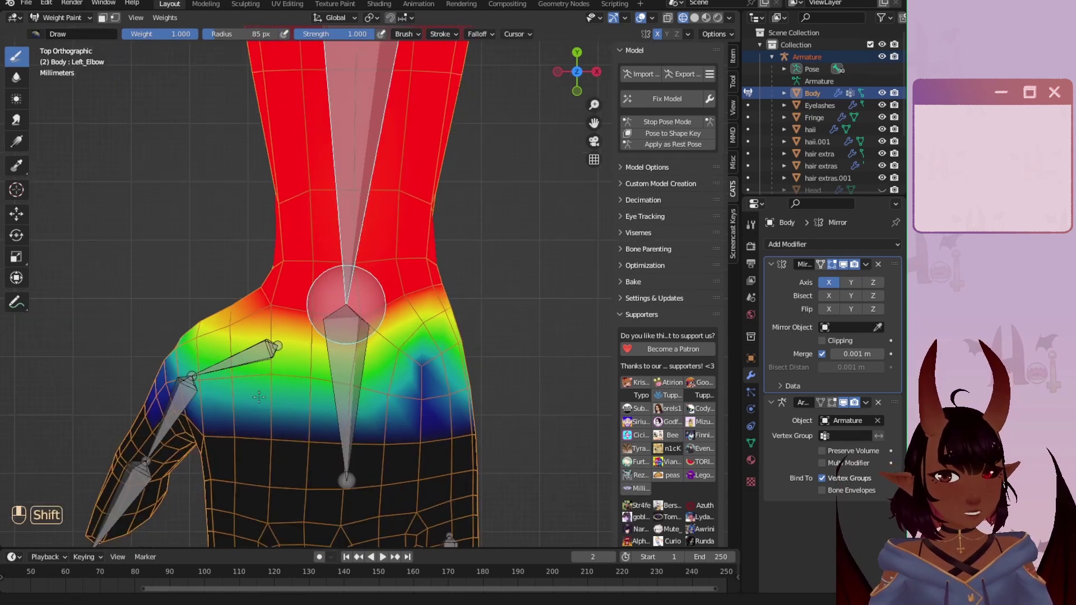
{"action": "middle_click_drag", "start_coordinate": [292, 177], "coordinate": [310, 90], "text": "shift"}
{"action": "left_click", "coordinate": [417, 36]}
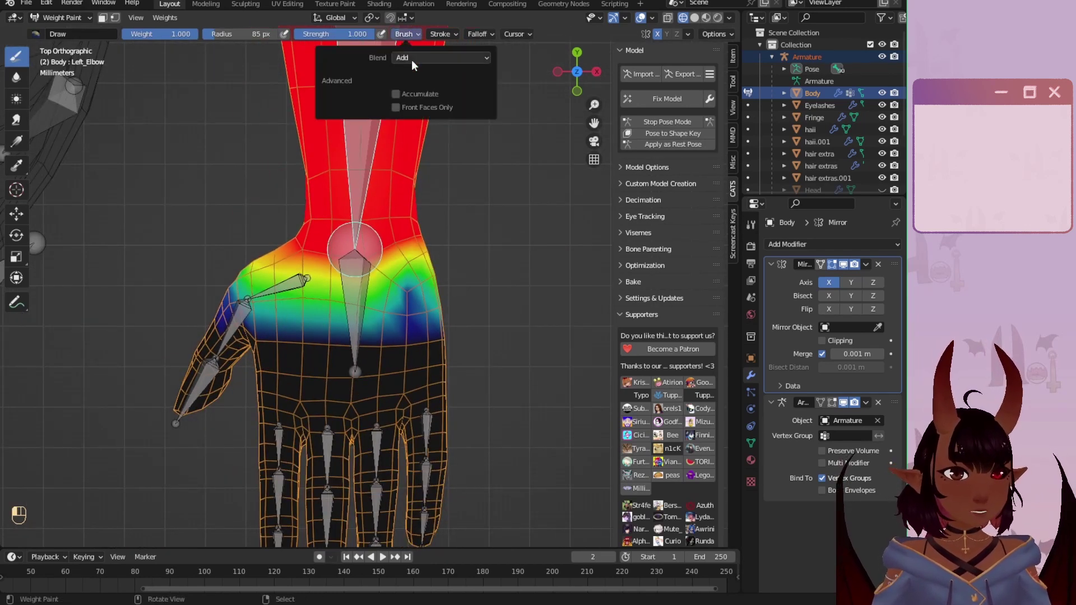
{"action": "left_click", "coordinate": [412, 62]}
{"action": "left_click", "coordinate": [477, 148]}
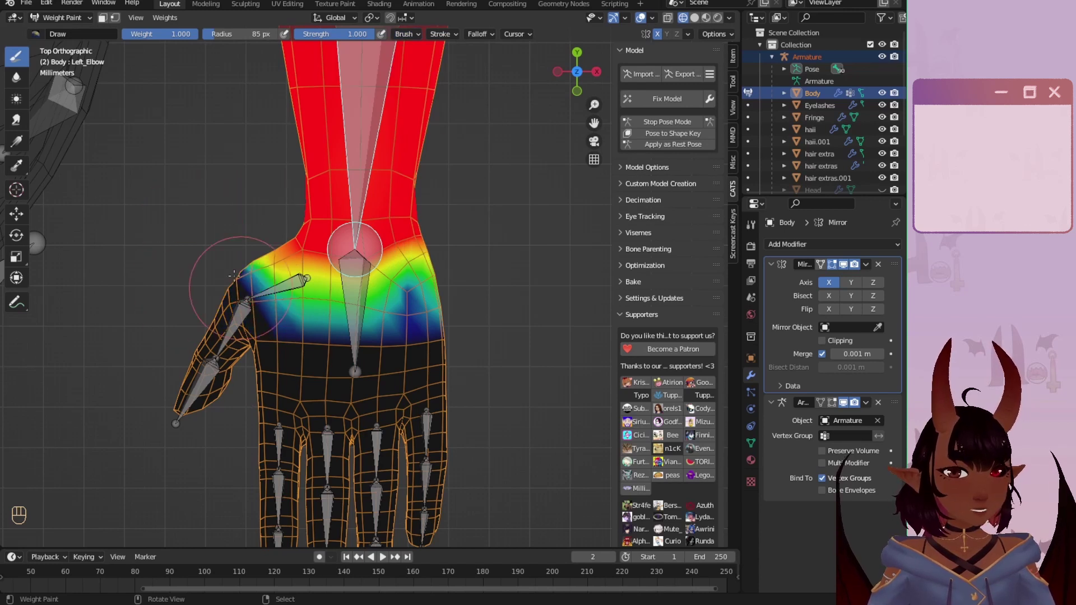
{"action": "left_click_drag", "start_coordinate": [235, 274], "coordinate": [298, 325]}
{"action": "mouse_move", "coordinate": [292, 262]}
{"action": "left_mouse_down"}
{"action": "mouse_move", "coordinate": [432, 269]}
{"action": "mouse_move", "coordinate": [410, 255]}
{"action": "mouse_move", "coordinate": [461, 286]}
{"action": "left_mouse_up"}
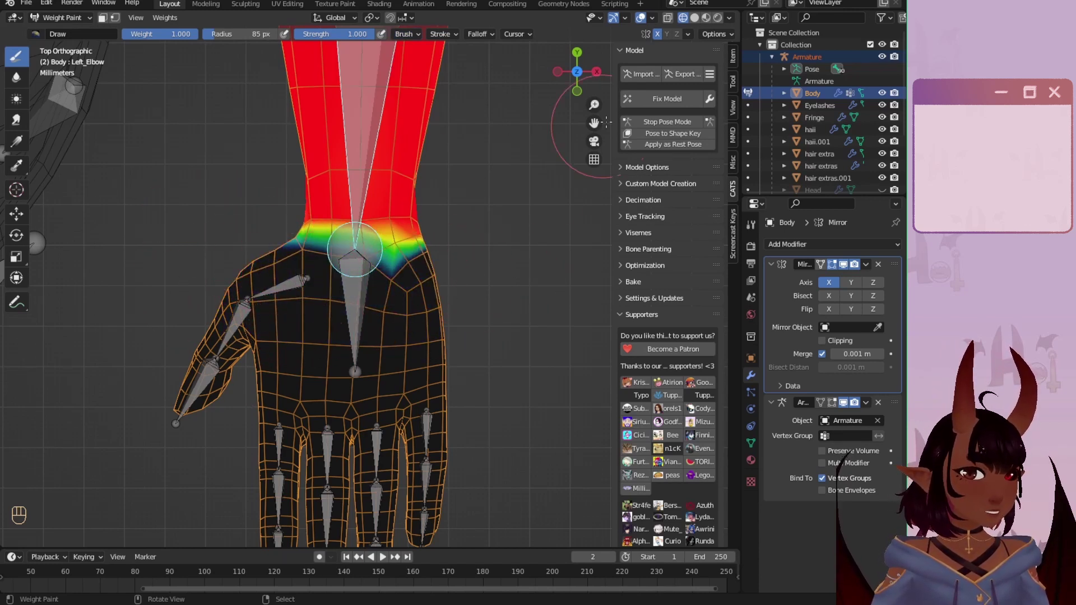
Step: From the bottom view, set the Draw brush blending to Add and fill in Left_Elbow weight on the forearm below the wrist
{"action": "left_click", "coordinate": [577, 71]}
{"action": "scroll", "coordinate": [241, 241], "scroll_direction": "up", "scroll_amount": 2}
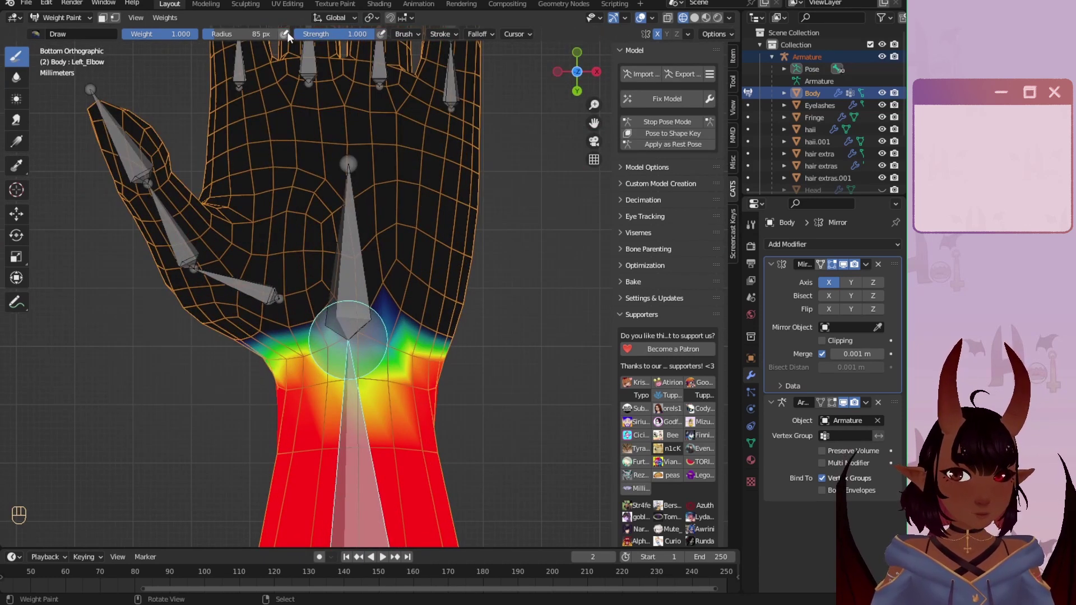
{"action": "left_click", "coordinate": [405, 33]}
{"action": "left_click", "coordinate": [419, 51]}
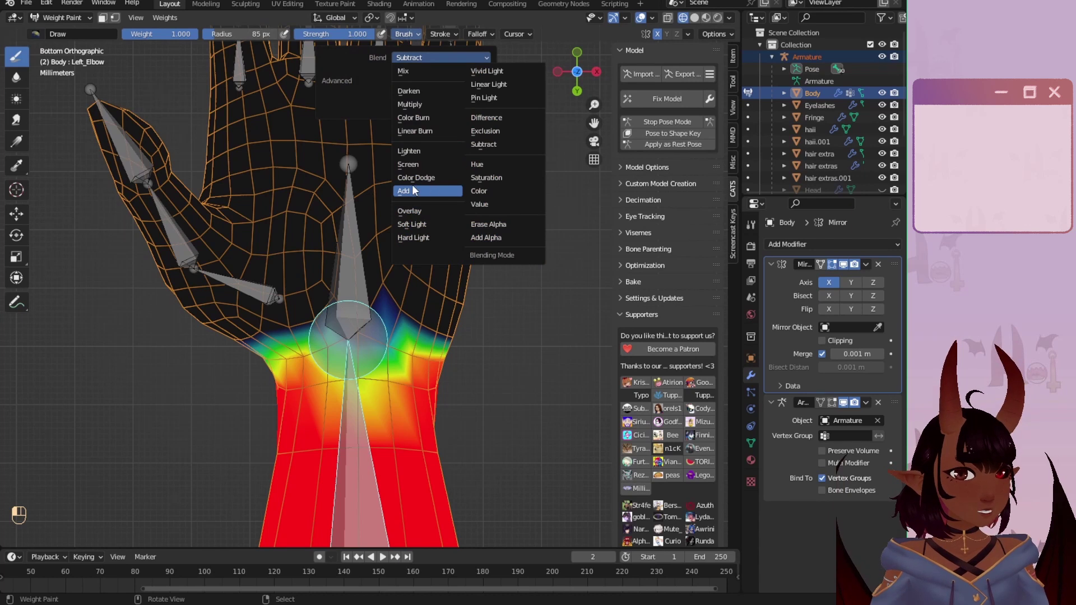
{"action": "left_click", "coordinate": [412, 185]}
{"action": "left_click_drag", "start_coordinate": [335, 398], "coordinate": [330, 387]}
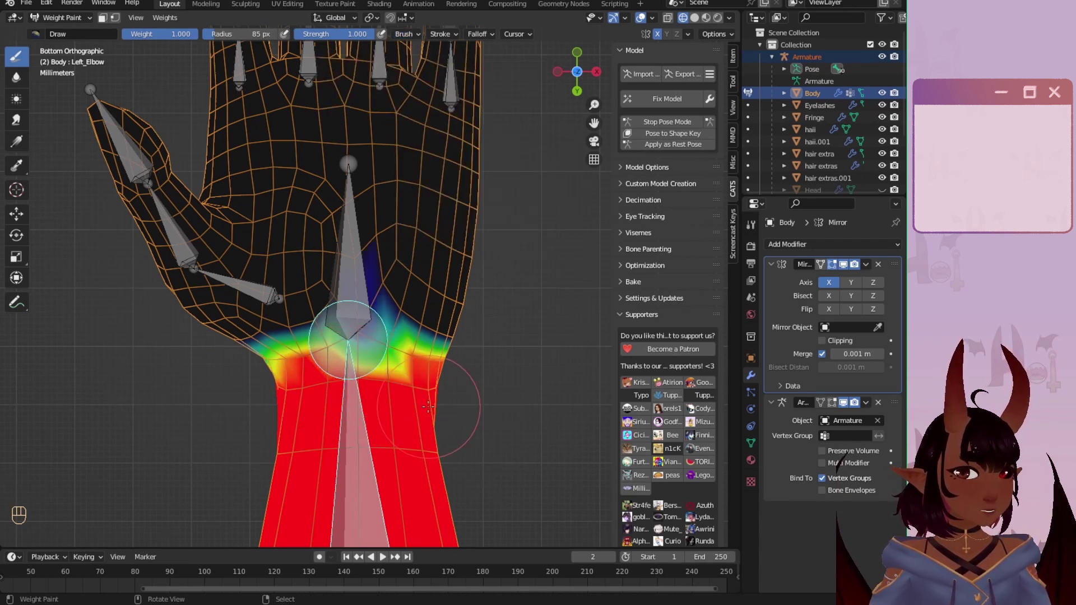
Step: Blur the Left_Elbow weights across the wrist with the Blur brush and view the wrist from the top
{"action": "left_click", "coordinate": [16, 78]}
{"action": "scroll", "coordinate": [236, 432], "scroll_direction": "up", "scroll_amount": 2}
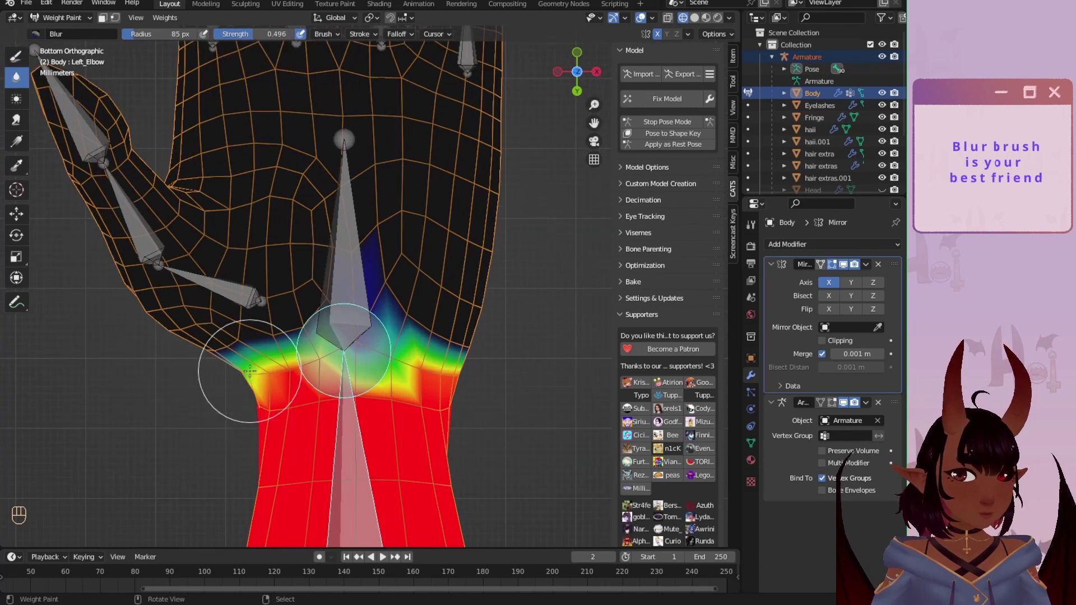
{"action": "mouse_move", "coordinate": [253, 432]}
{"action": "left_mouse_down"}
{"action": "mouse_move", "coordinate": [276, 386]}
{"action": "mouse_move", "coordinate": [328, 358]}
{"action": "left_mouse_up"}
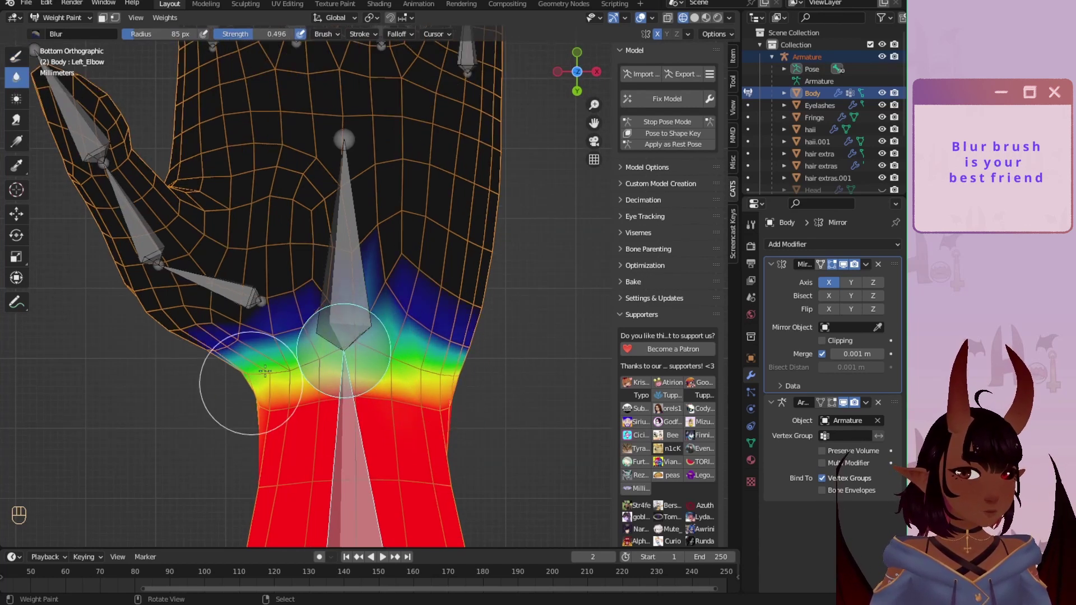
{"action": "left_click", "coordinate": [567, 70]}
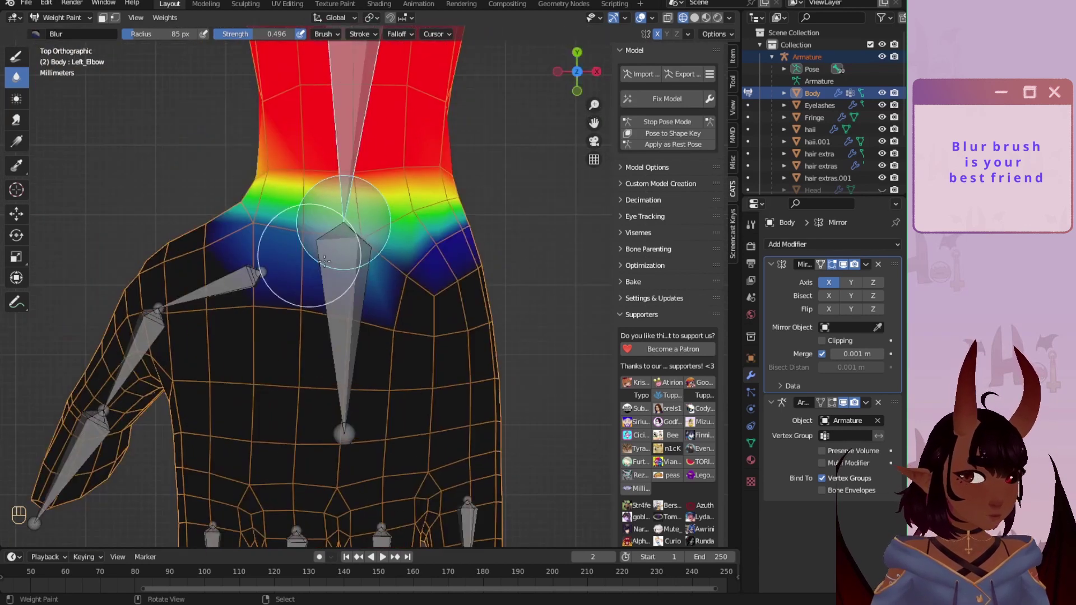
Step: Select the Left_Wrist bone and remove its weight from the forearm above the wrist using the Draw brush with Subtract blending
{"action": "left_click", "coordinate": [363, 268], "text": "ctrl"}
{"action": "scroll", "coordinate": [339, 208], "scroll_direction": "down", "scroll_amount": 3}
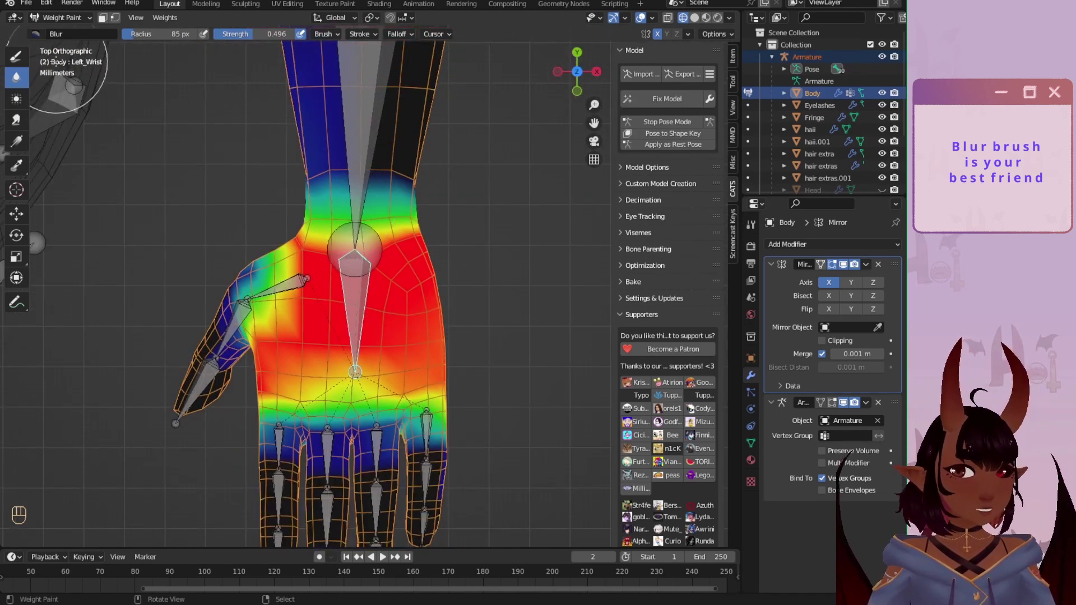
{"action": "left_click", "coordinate": [17, 56]}
{"action": "middle_click_drag", "start_coordinate": [399, 166], "coordinate": [402, 208], "text": "shift"}
{"action": "left_click", "coordinate": [405, 34]}
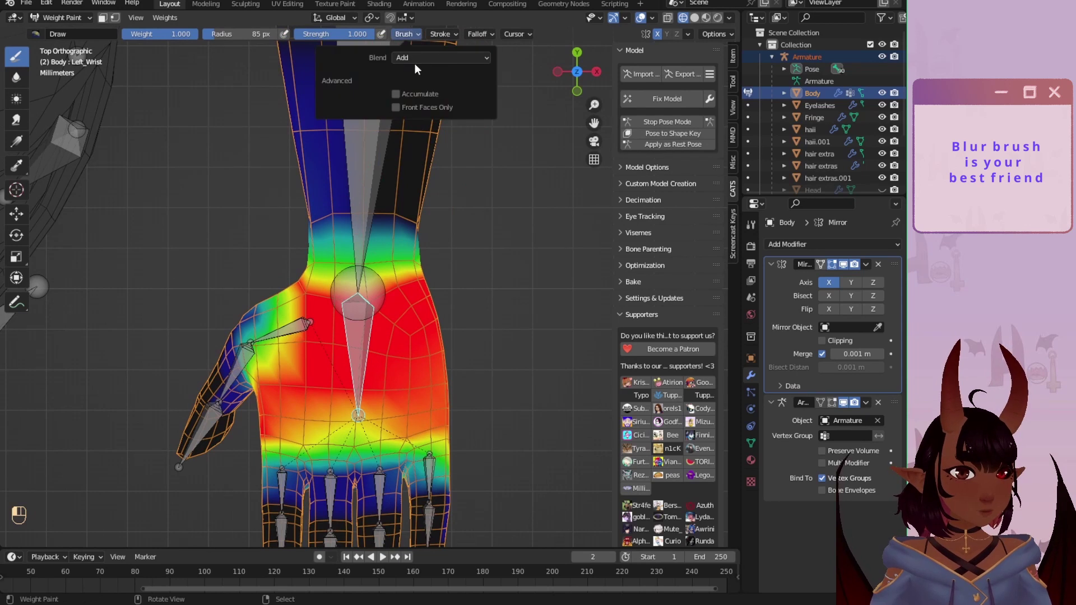
{"action": "left_click", "coordinate": [431, 57]}
{"action": "left_click", "coordinate": [485, 150]}
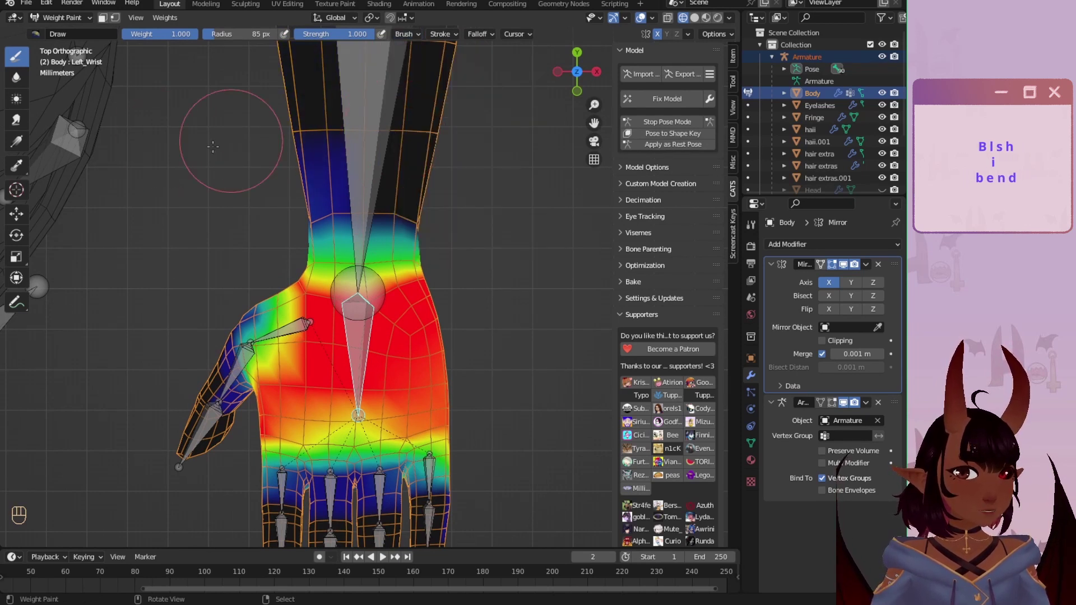
{"action": "scroll", "coordinate": [332, 235], "scroll_direction": "up", "scroll_amount": 4}
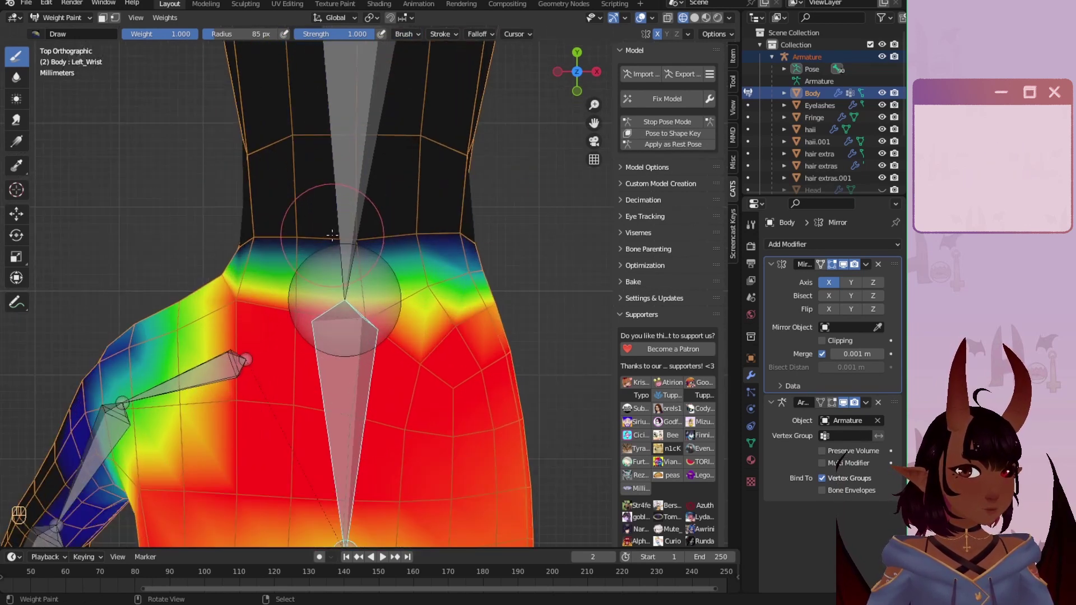
Step: From the bottom view, subtract Left_Wrist weight from the palm between the thumb base and the wrist
{"action": "left_click", "coordinate": [578, 73]}
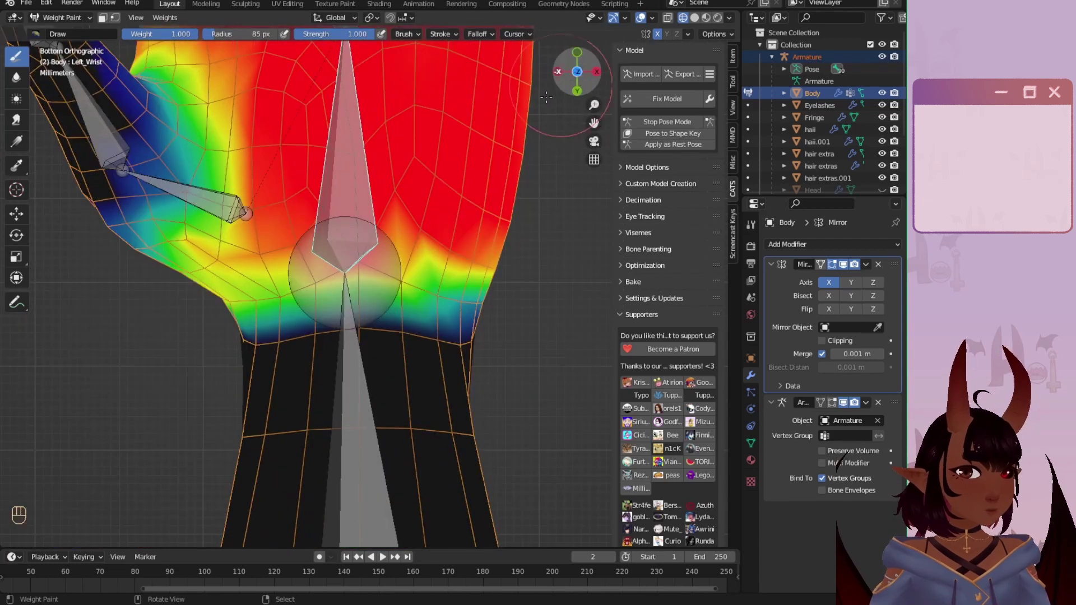
{"action": "scroll", "coordinate": [224, 235], "scroll_direction": "down", "scroll_amount": 2}
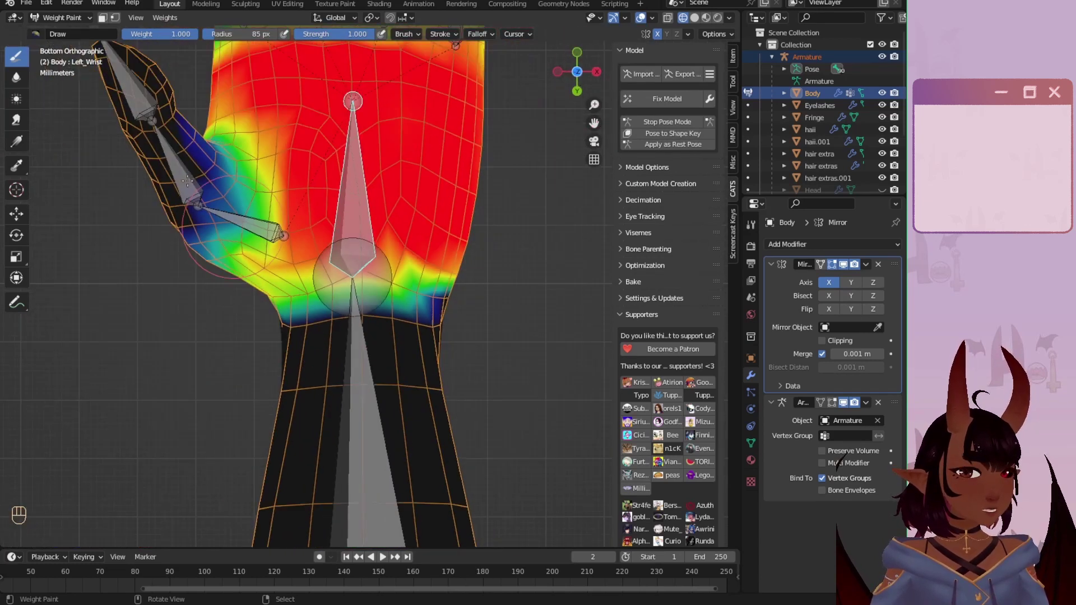
{"action": "scroll", "coordinate": [97, 125], "scroll_direction": "up", "scroll_amount": 3}
{"action": "left_click_drag", "start_coordinate": [276, 262], "coordinate": [250, 171]}
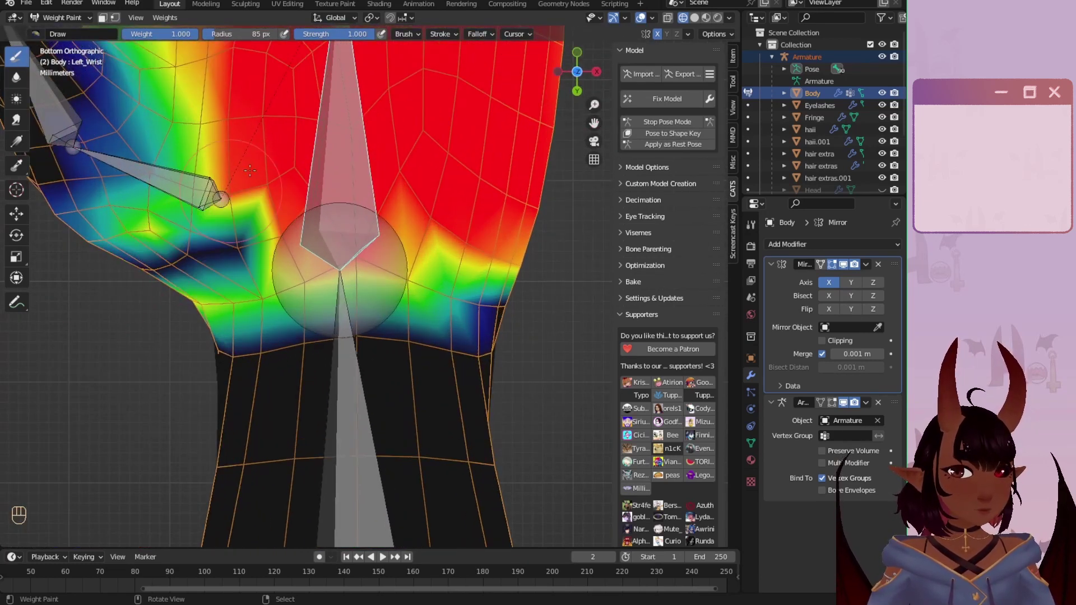
Step: Open the blending mode choices for the Draw brush
{"action": "left_click", "coordinate": [394, 36]}
{"action": "left_click", "coordinate": [415, 58]}
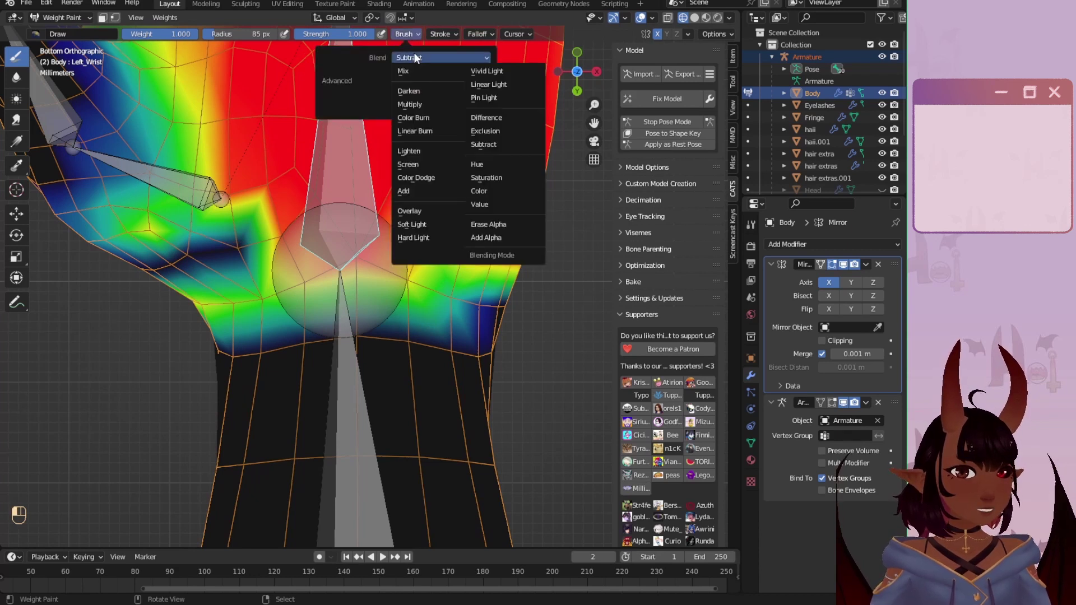
{"action": "left_click", "coordinate": [431, 61]}
{"action": "left_click", "coordinate": [431, 60]}
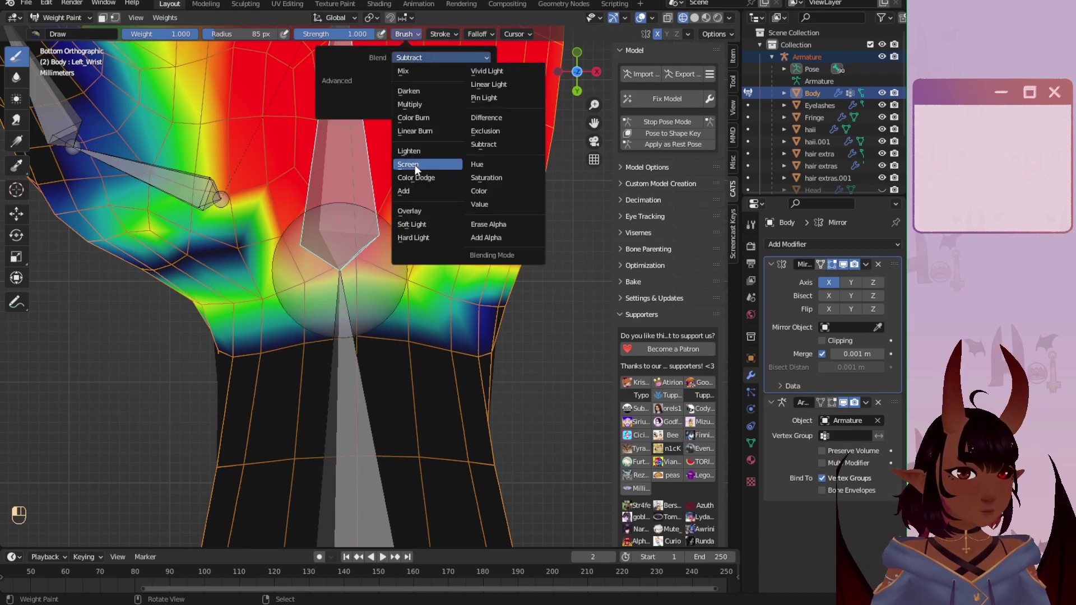
Step: Set the Draw brush's blend mode to Add and paint full Left_Wrist weight across the palm side of the wrist
{"action": "left_click", "coordinate": [407, 196]}
{"action": "scroll", "coordinate": [341, 224], "scroll_direction": "down", "scroll_amount": 4}
{"action": "left_click_drag", "start_coordinate": [313, 227], "coordinate": [265, 281]}
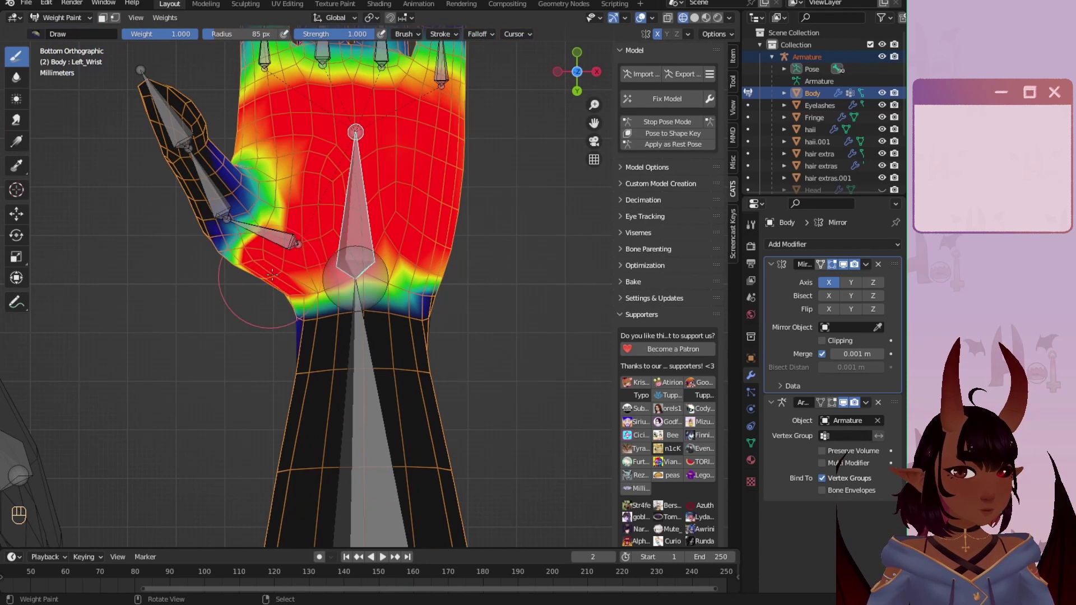
{"action": "scroll", "coordinate": [270, 271], "scroll_direction": "up", "scroll_amount": 3}
{"action": "mouse_move", "coordinate": [399, 241]}
{"action": "left_mouse_down"}
{"action": "mouse_move", "coordinate": [456, 287]}
{"action": "mouse_move", "coordinate": [477, 286]}
{"action": "left_mouse_up"}
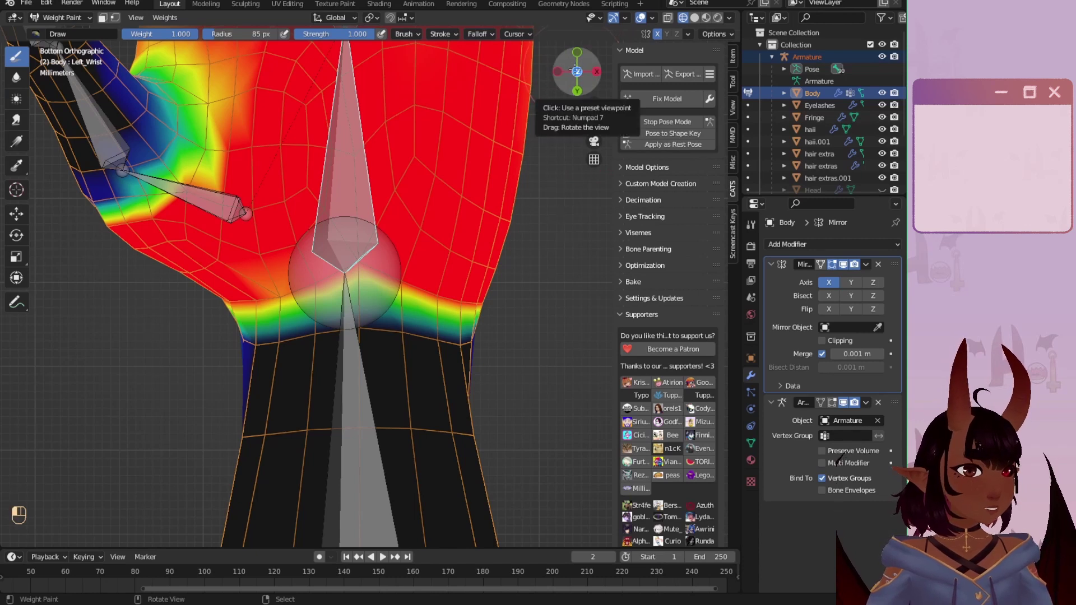
Step: Paint full Left_Wrist weight over the back of the hand from the thumb base to the knuckles
{"action": "left_click", "coordinate": [577, 71]}
{"action": "left_click_drag", "start_coordinate": [194, 351], "coordinate": [200, 310]}
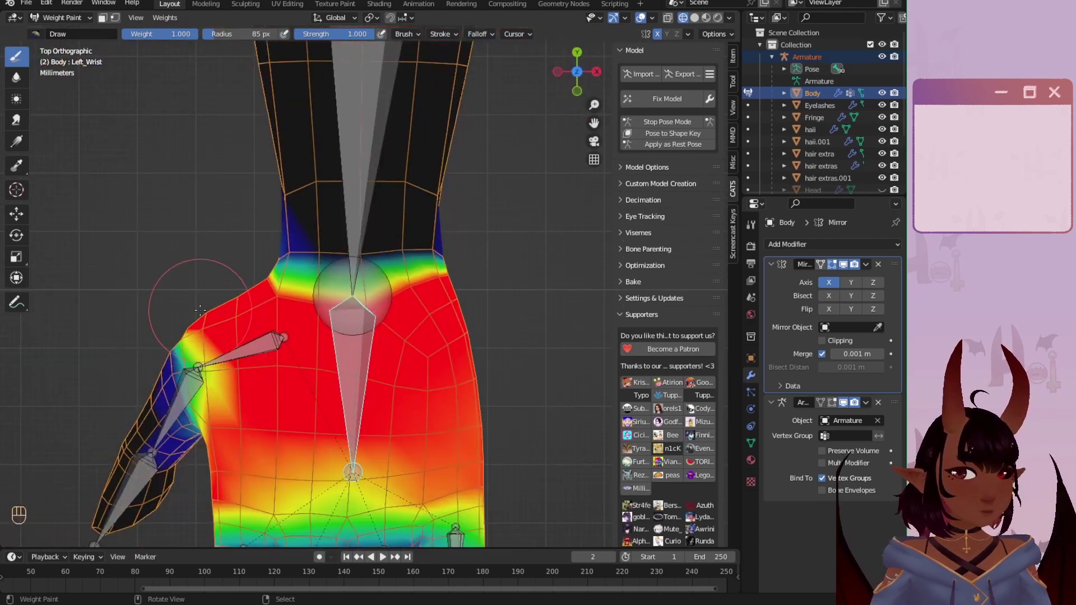
{"action": "mouse_move", "coordinate": [239, 435]}
{"action": "left_mouse_down"}
{"action": "mouse_move", "coordinate": [285, 460]}
{"action": "mouse_move", "coordinate": [338, 438]}
{"action": "mouse_move", "coordinate": [332, 343]}
{"action": "left_mouse_up"}
{"action": "scroll", "coordinate": [332, 343], "scroll_direction": "up", "scroll_amount": 3}
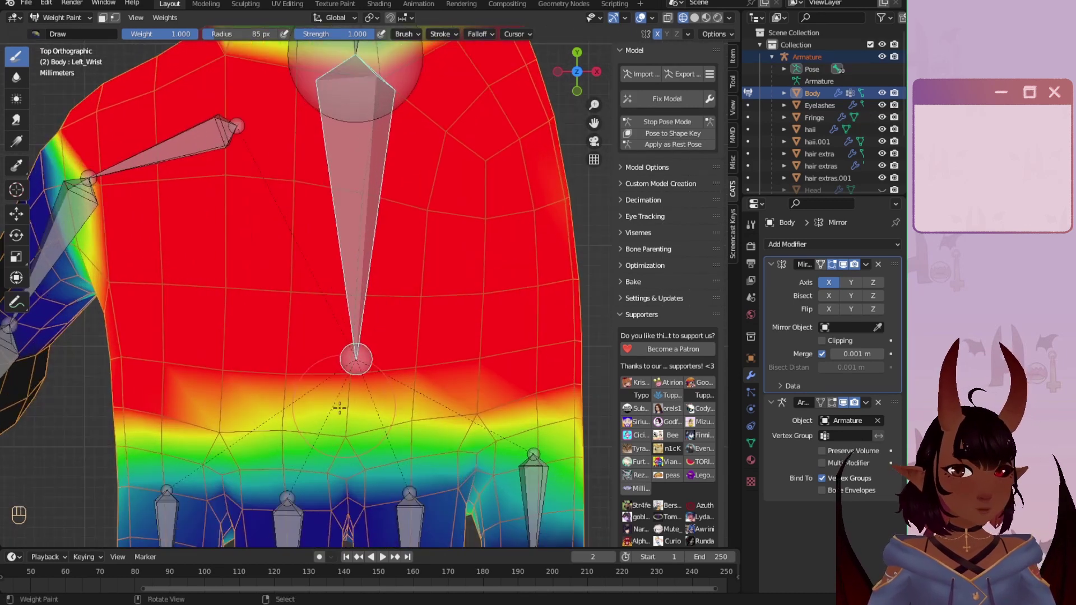
{"action": "left_click_drag", "start_coordinate": [218, 412], "coordinate": [476, 396]}
{"action": "scroll", "coordinate": [489, 230], "scroll_direction": "down", "scroll_amount": 5}
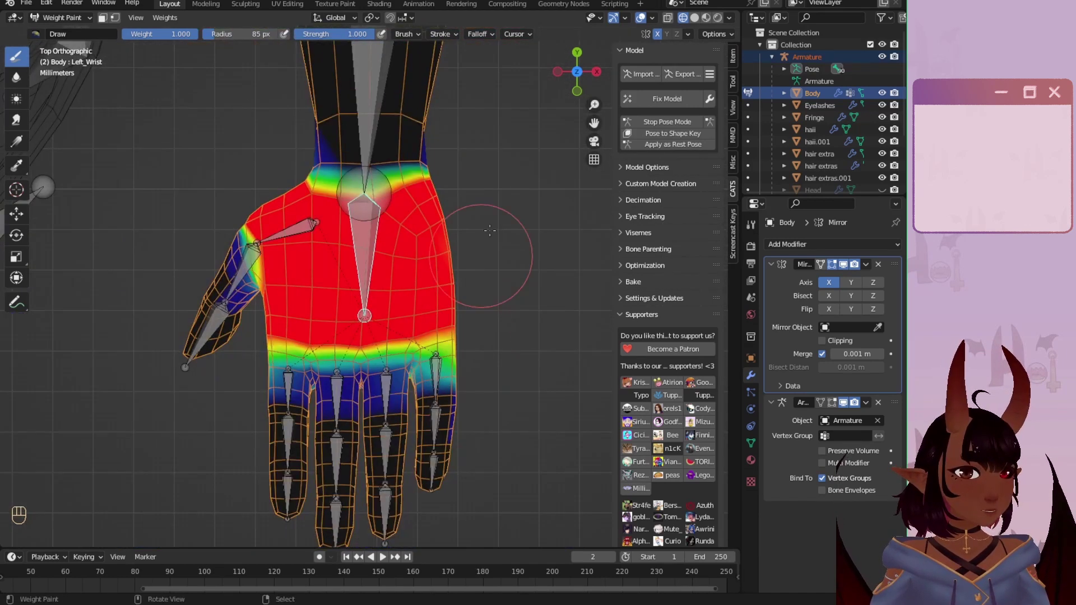
Step: Paint full Left_Wrist weight across the upper palm up to the base of the fingers
{"action": "left_click", "coordinate": [580, 81]}
{"action": "scroll", "coordinate": [176, 377], "scroll_direction": "up", "scroll_amount": 5}
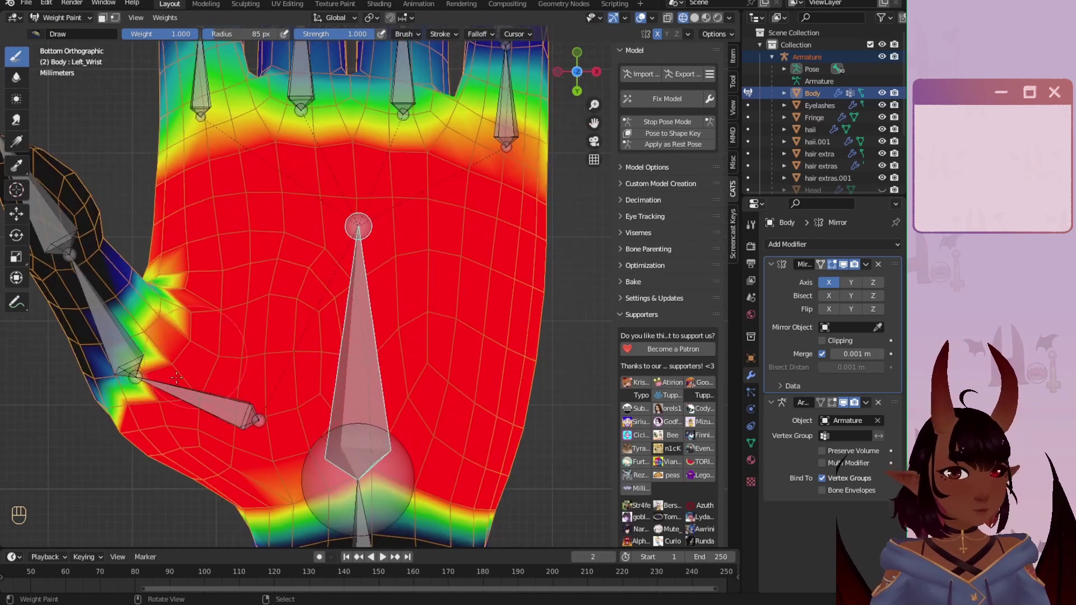
{"action": "left_click_drag", "start_coordinate": [452, 131], "coordinate": [523, 170]}
{"action": "left_click_drag", "start_coordinate": [338, 137], "coordinate": [175, 152]}
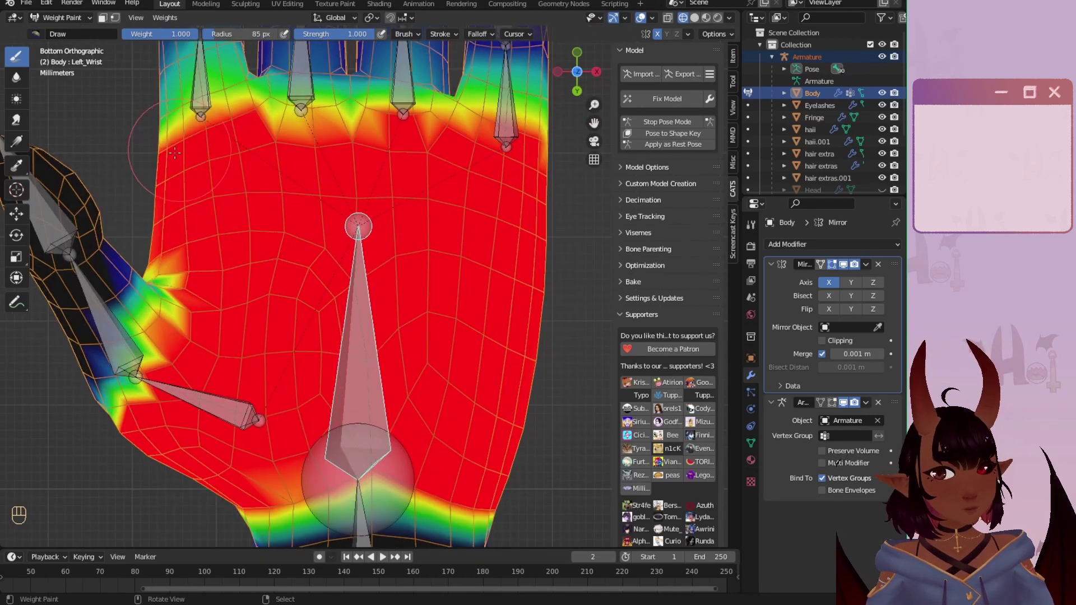
{"action": "left_click_drag", "start_coordinate": [274, 123], "coordinate": [451, 142]}
{"action": "scroll", "coordinate": [347, 319], "scroll_direction": "down", "scroll_amount": 2}
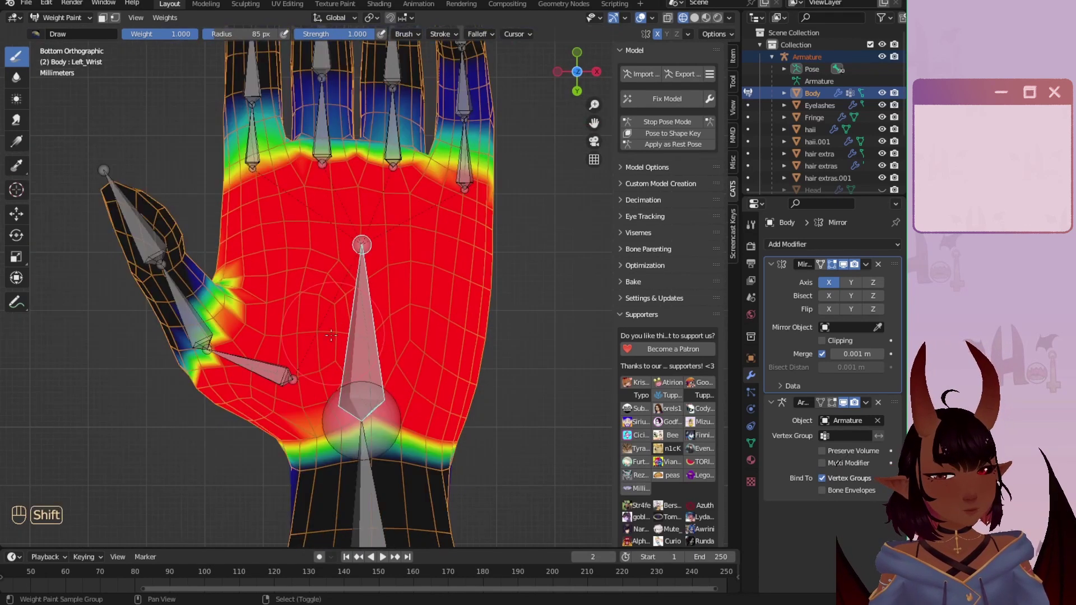
Step: Test the wrist deformation by rotating the Left_Wrist bone, and cancel the rotation
{"action": "middle_click_drag", "start_coordinate": [323, 340], "coordinate": [318, 163], "text": "shift"}
{"action": "scroll", "coordinate": [318, 162], "scroll_direction": "up", "scroll_amount": 3}
{"action": "key", "text": "r"}
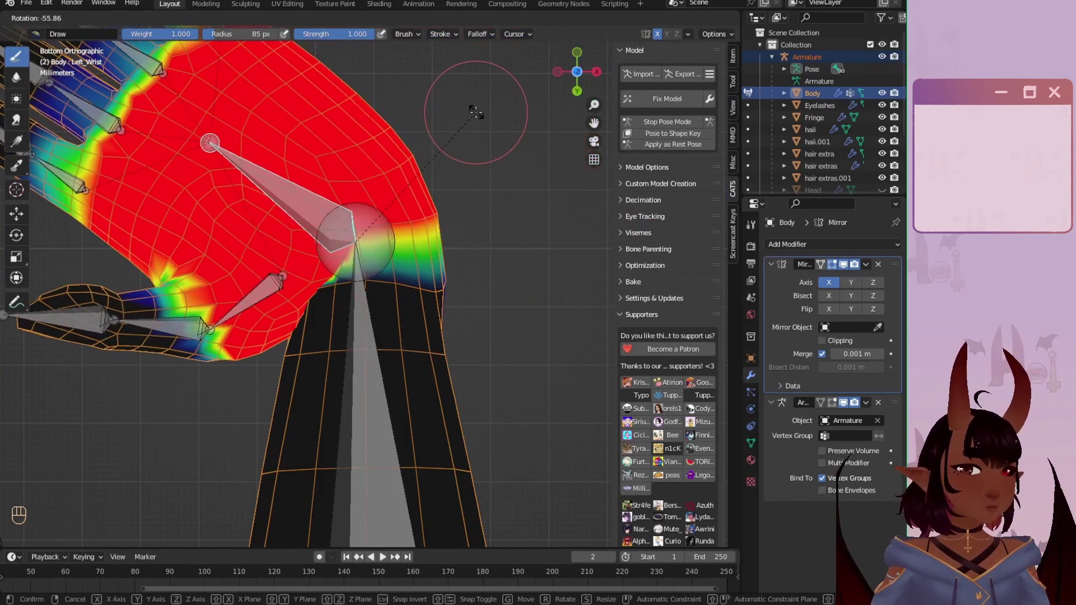
{"action": "key", "text": "Escape"}
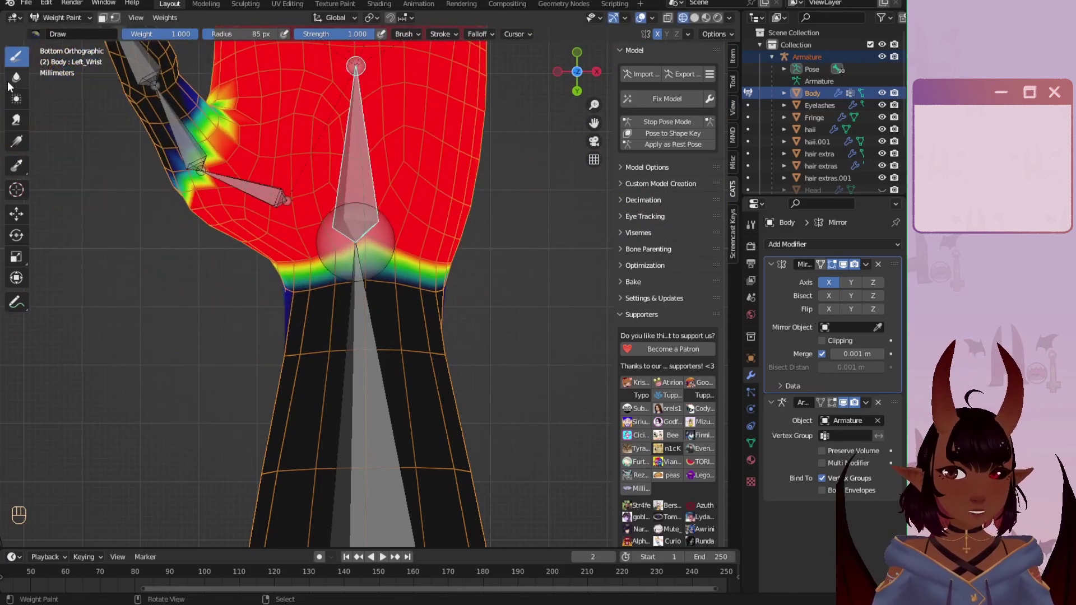
Step: Blur the Left_Wrist weights along the border between palm and forearm
{"action": "left_click", "coordinate": [16, 78]}
{"action": "scroll", "coordinate": [266, 297], "scroll_direction": "up", "scroll_amount": 3}
{"action": "mouse_move", "coordinate": [212, 275]}
{"action": "left_mouse_down"}
{"action": "mouse_move", "coordinate": [259, 244]}
{"action": "mouse_move", "coordinate": [328, 240]}
{"action": "left_mouse_up"}
{"action": "left_click_drag", "start_coordinate": [400, 227], "coordinate": [445, 246]}
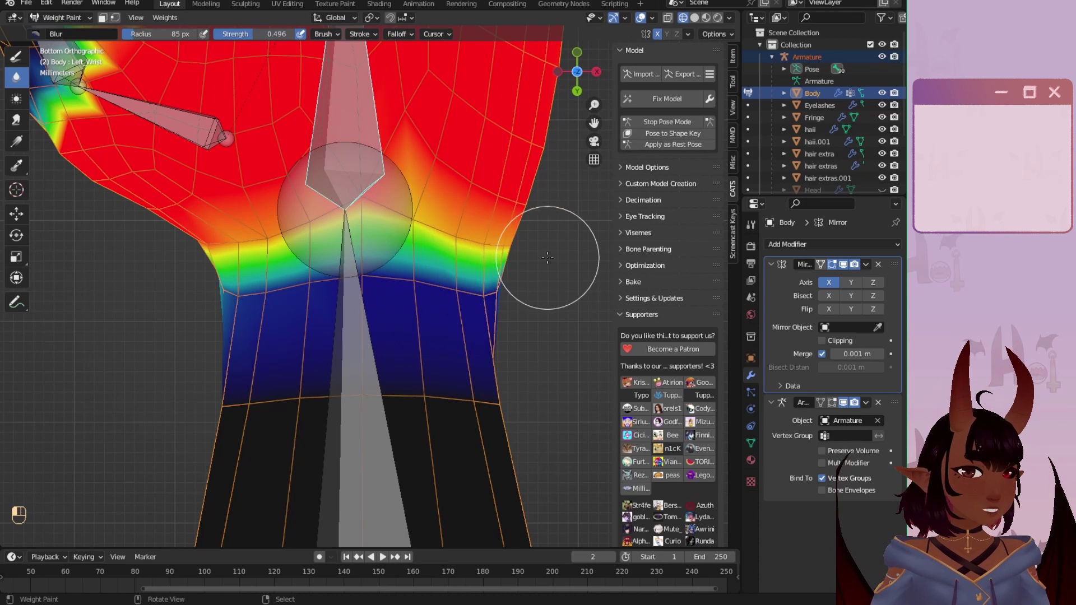
Step: Rotate the Left_Wrist bone -71.3° about global Z and blur the wrist border on the back of the hand
{"action": "key", "text": "r"}
{"action": "key", "text": "z"}
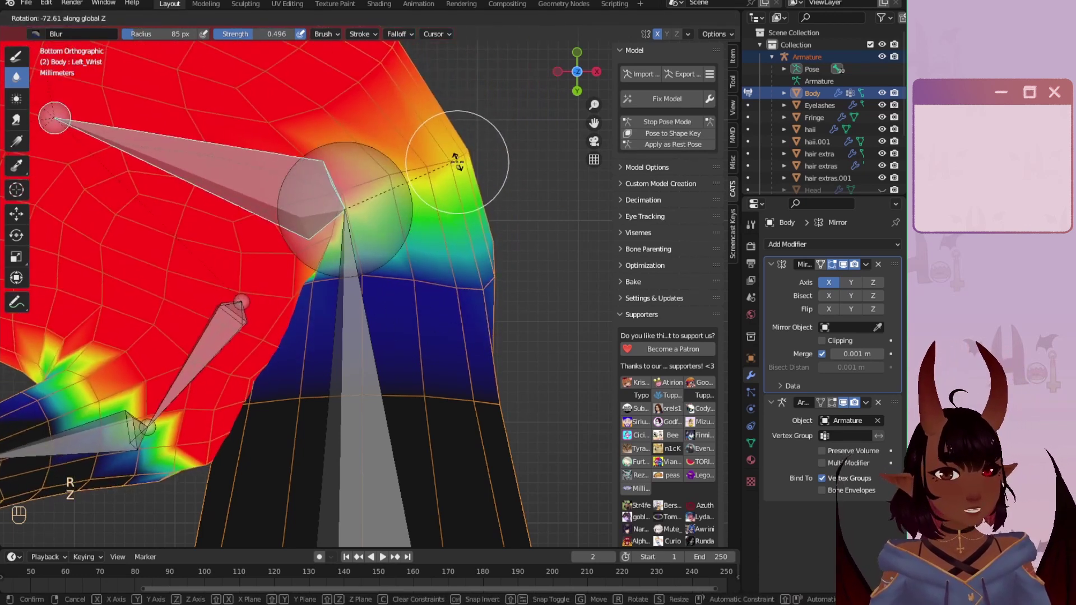
{"action": "left_click", "coordinate": [455, 165]}
{"action": "scroll", "coordinate": [451, 237], "scroll_direction": "down", "scroll_amount": 5}
{"action": "scroll", "coordinate": [468, 253], "scroll_direction": "up", "scroll_amount": 1}
{"action": "left_click", "coordinate": [580, 71]}
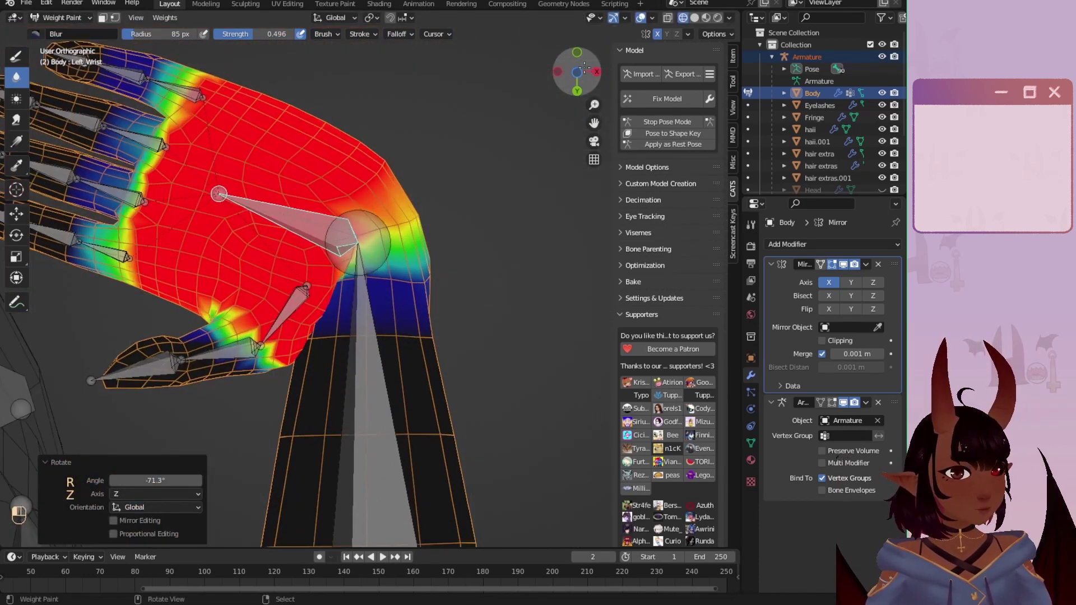
{"action": "scroll", "coordinate": [405, 297], "scroll_direction": "down", "scroll_amount": 1}
{"action": "left_click_drag", "start_coordinate": [402, 307], "coordinate": [425, 307]}
{"action": "scroll", "coordinate": [432, 308], "scroll_direction": "up", "scroll_amount": 2}
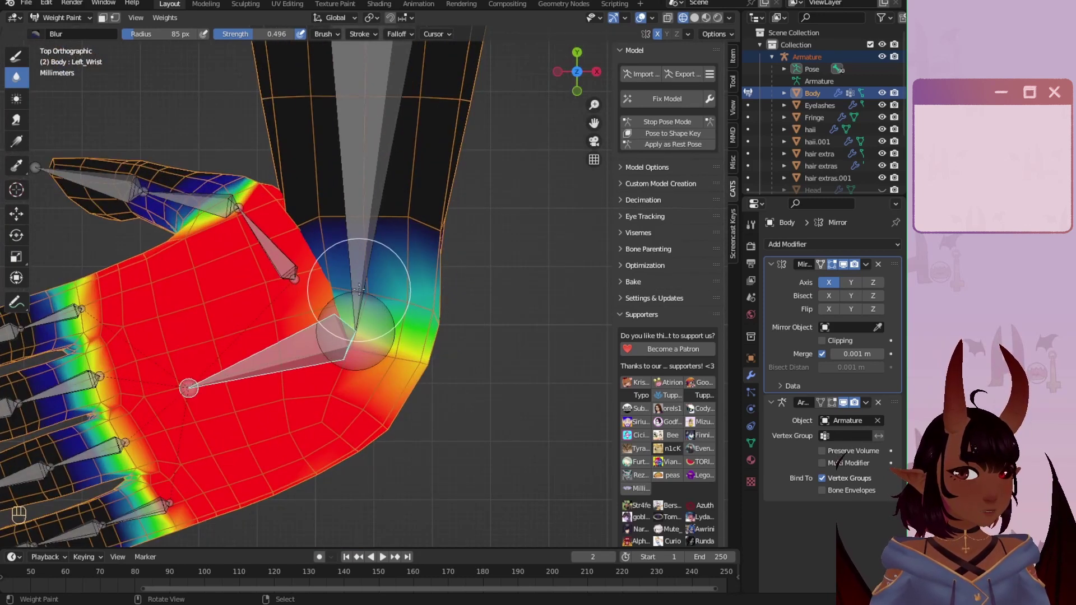
Step: Bend the Left_Wrist bone to the opposite side and blur the weights along the stretched edge of the wrist
{"action": "type", "text": "rz-143"}
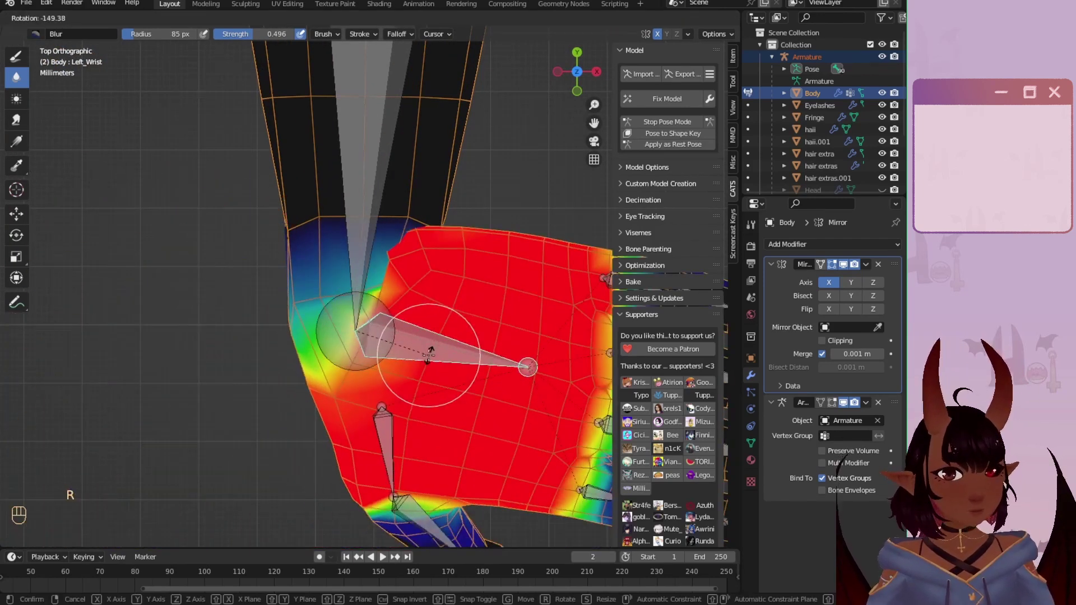
{"action": "key", "text": "Return"}
{"action": "left_click_drag", "start_coordinate": [278, 320], "coordinate": [303, 283]}
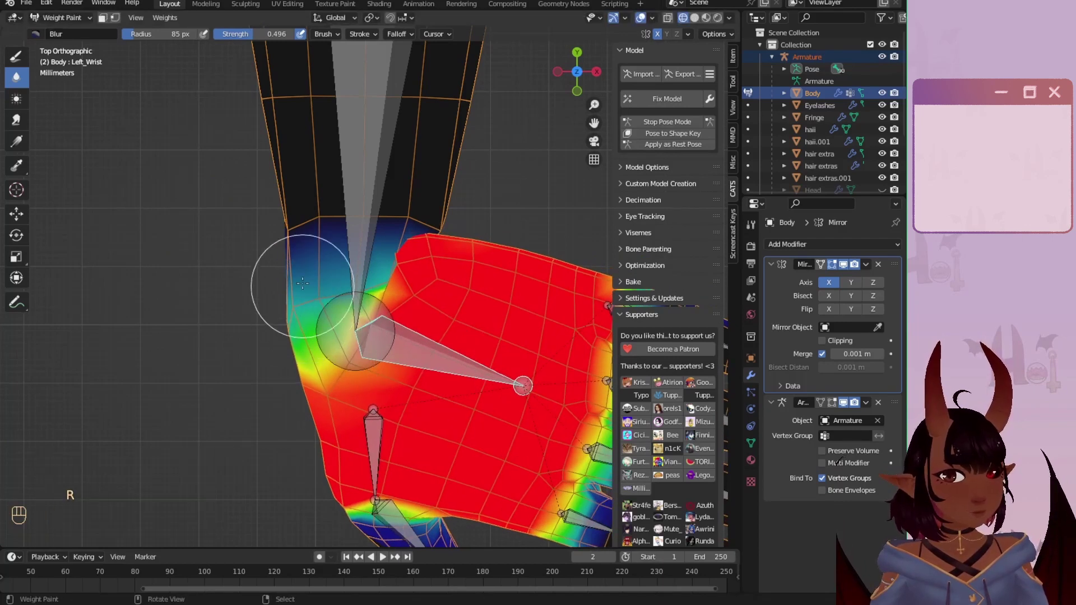
Step: Check the Left_Elbow weights, rotate the Left_Wrist bone by 23.8°, and blur its weights further into the forearm
{"action": "left_click", "coordinate": [367, 234], "text": "ctrl"}
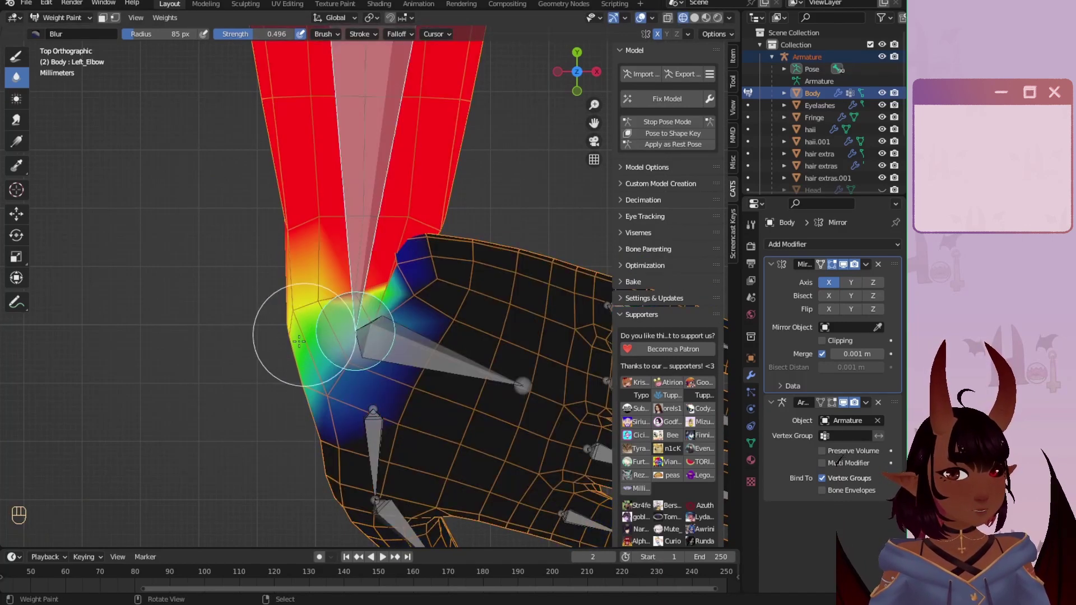
{"action": "left_click", "coordinate": [426, 354], "text": "ctrl"}
{"action": "key", "text": "r"}
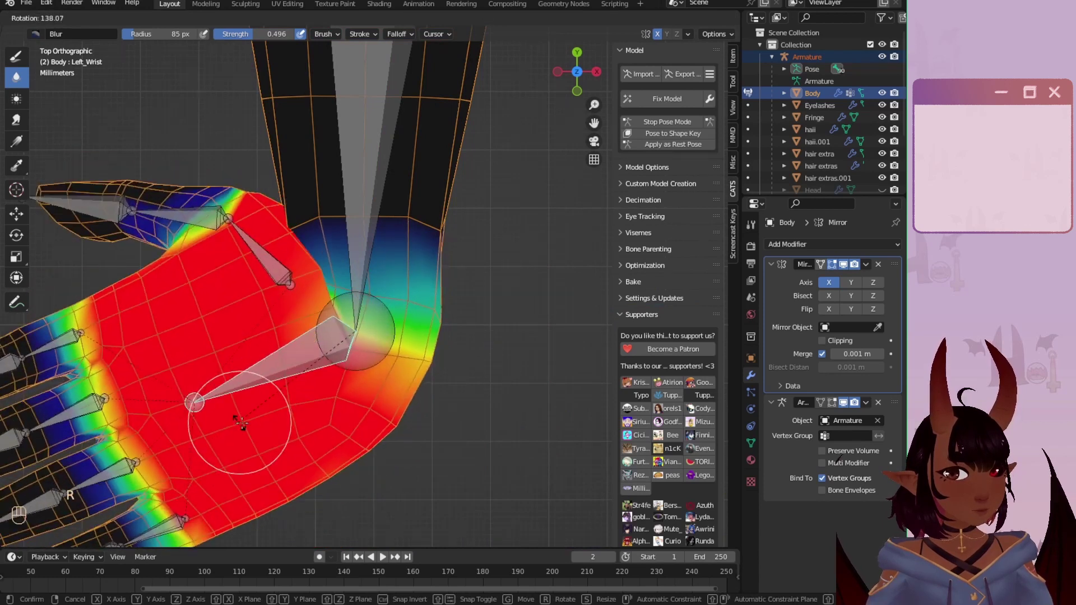
{"action": "left_click", "coordinate": [443, 375]}
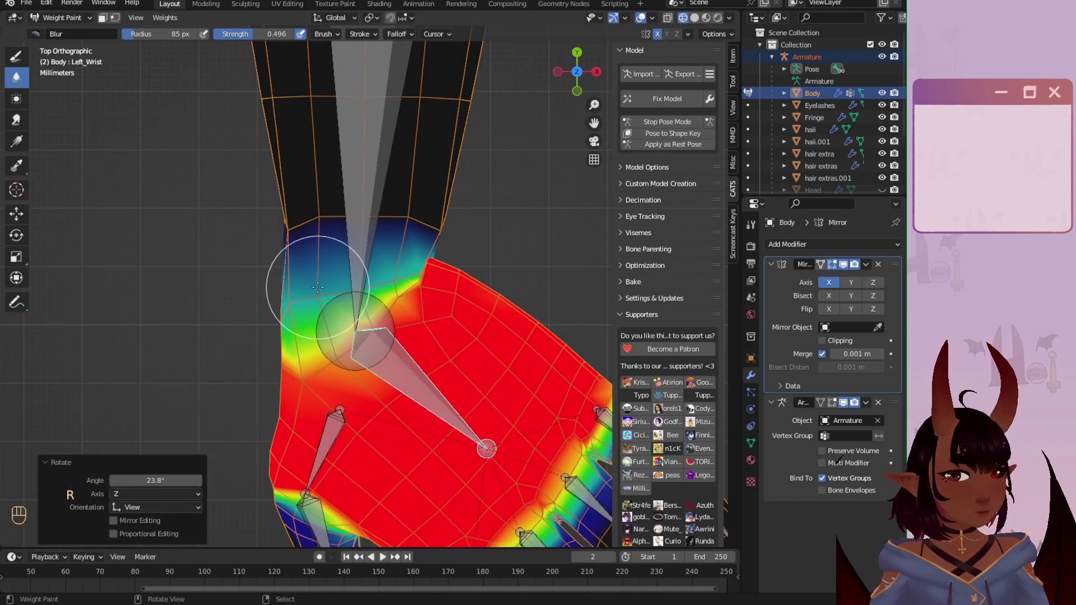
{"action": "left_click_drag", "start_coordinate": [382, 258], "coordinate": [363, 277]}
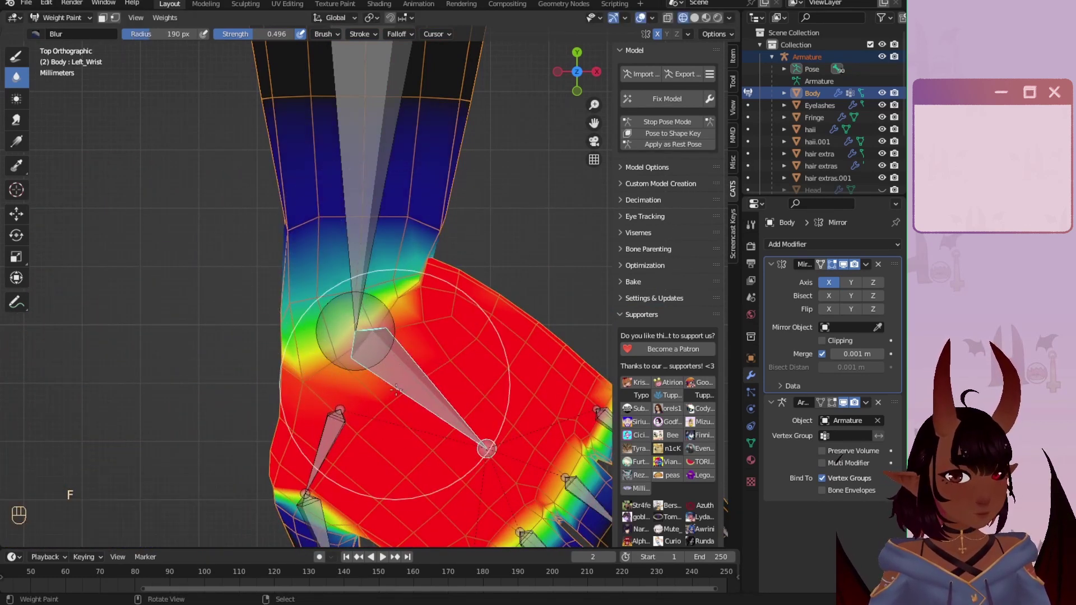
Step: Rotate the Left_Wrist bone by 108° and examine the bent wrist's deformation from several angles
{"action": "key", "text": "r"}
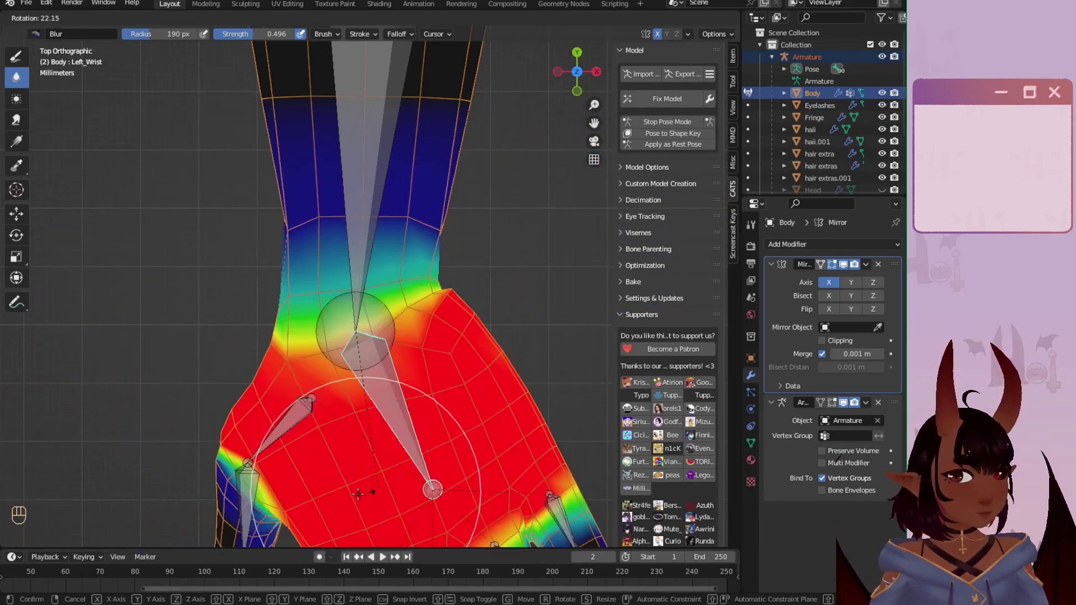
{"action": "left_click", "coordinate": [157, 370]}
{"action": "scroll", "coordinate": [215, 241], "scroll_direction": "down", "scroll_amount": 7}
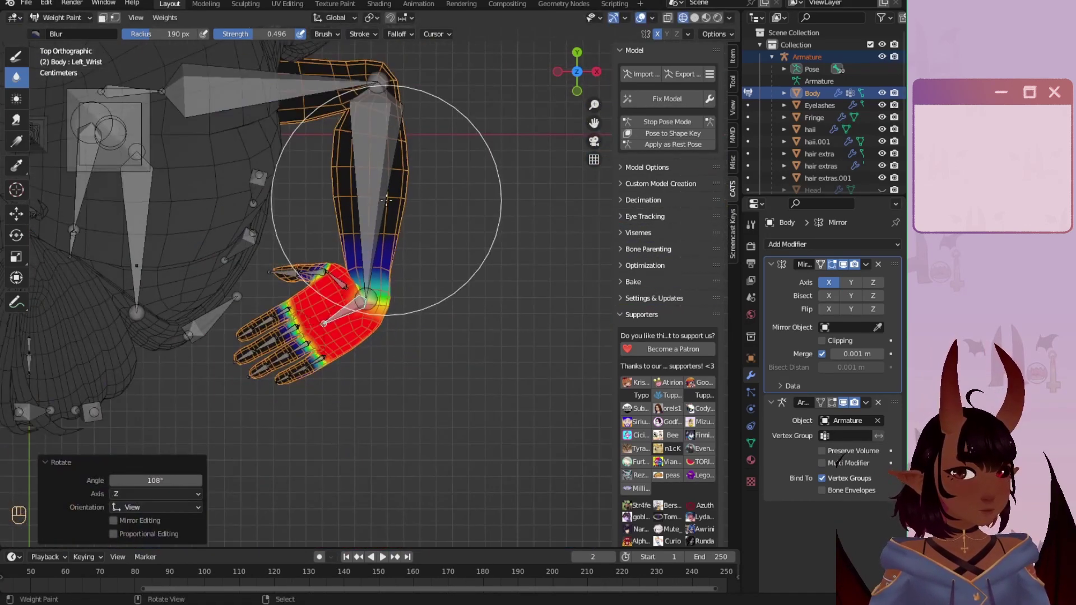
{"action": "mouse_move", "coordinate": [370, 223]}
{"action": "middle_mouse_down"}
{"action": "mouse_move", "coordinate": [384, 445]}
{"action": "mouse_move", "coordinate": [364, 365]}
{"action": "mouse_move", "coordinate": [364, 240]}
{"action": "middle_mouse_up"}
{"action": "scroll", "coordinate": [363, 240], "scroll_direction": "up", "scroll_amount": 4}
{"action": "mouse_move", "coordinate": [316, 269]}
{"action": "middle_mouse_down"}
{"action": "mouse_move", "coordinate": [354, 303]}
{"action": "mouse_move", "coordinate": [464, 281]}
{"action": "mouse_move", "coordinate": [433, 272]}
{"action": "mouse_move", "coordinate": [364, 302]}
{"action": "mouse_move", "coordinate": [342, 238]}
{"action": "mouse_move", "coordinate": [320, 252]}
{"action": "mouse_move", "coordinate": [323, 536]}
{"action": "middle_mouse_up"}
{"action": "scroll", "coordinate": [433, 272], "scroll_direction": "up", "scroll_amount": 2}
{"action": "scroll", "coordinate": [398, 250], "scroll_direction": "down", "scroll_amount": 4}
{"action": "scroll", "coordinate": [373, 280], "scroll_direction": "up", "scroll_amount": 1}
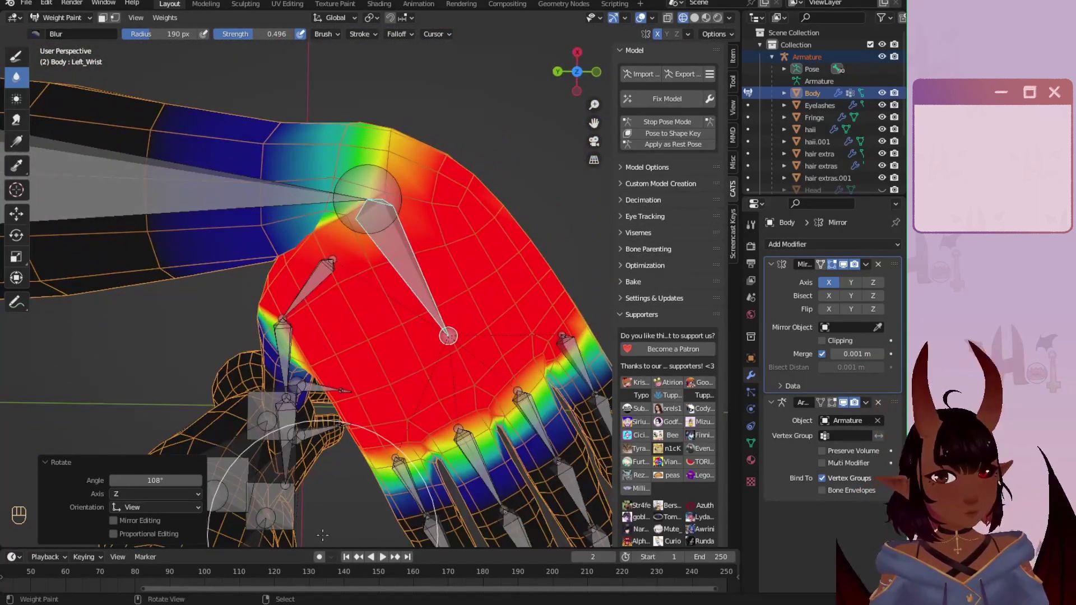
Step: Rotate the Left_Wrist bone back upright in the bottom view and bend the Thumb0_L bone outward
{"action": "left_click", "coordinate": [583, 76]}
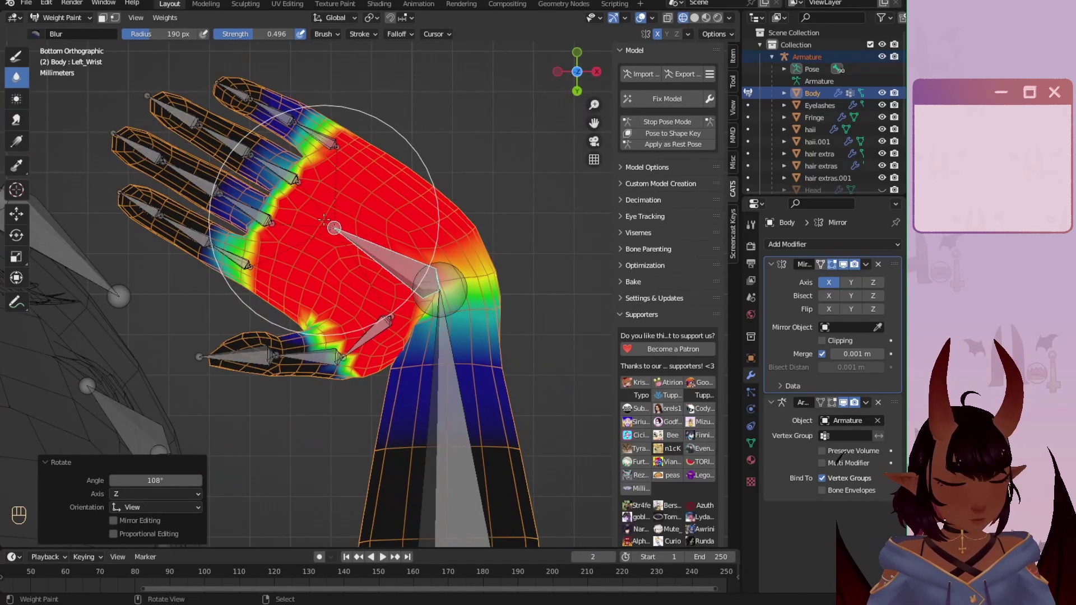
{"action": "key", "text": "r"}
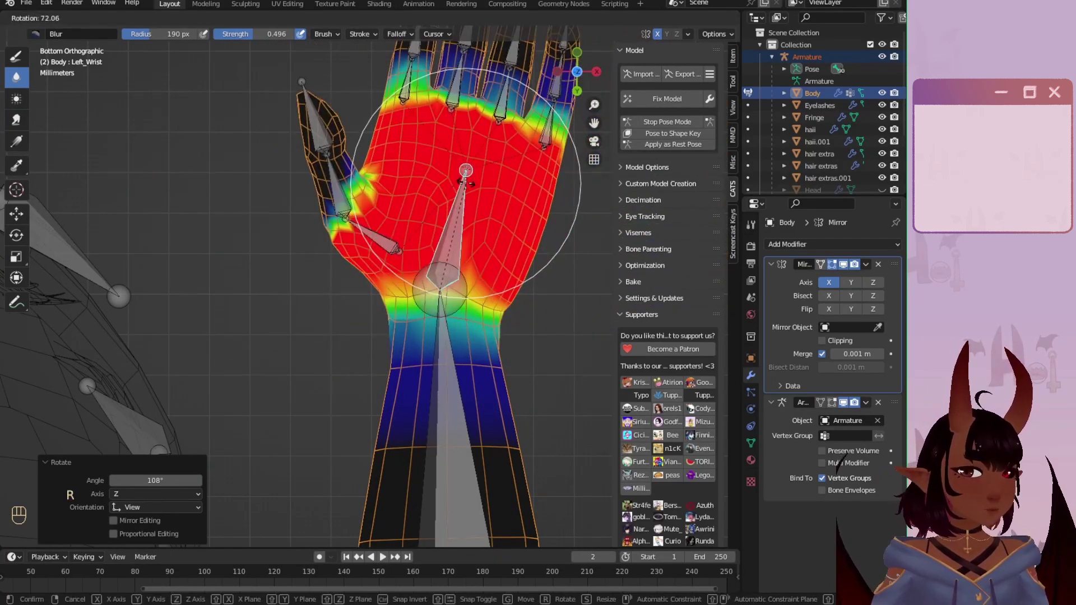
{"action": "left_click", "coordinate": [421, 370]}
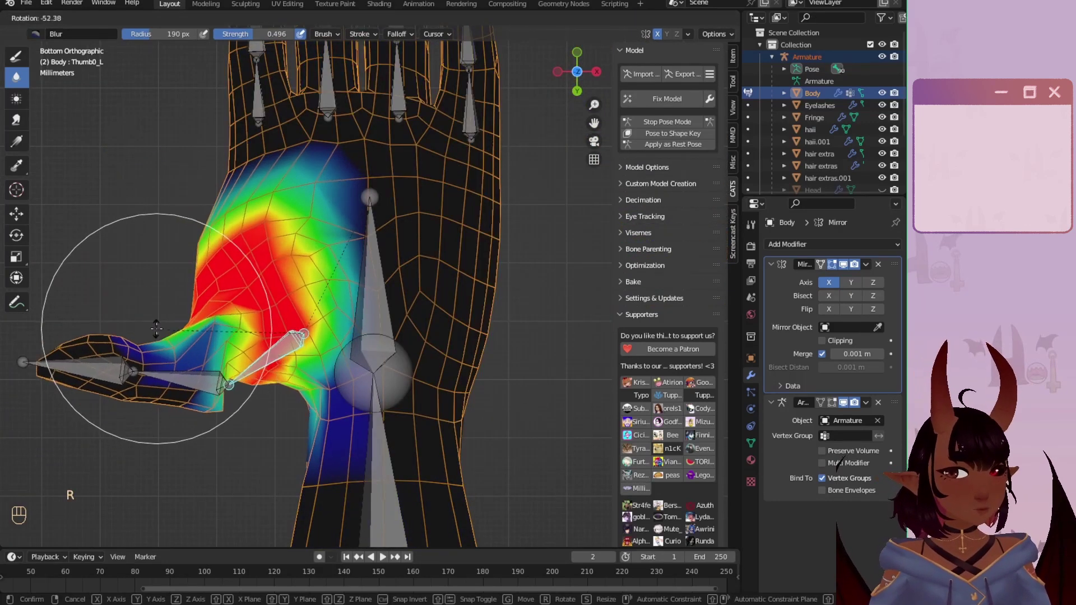
Step: Switch to the Draw brush with an 83 px radius and examine the weights of Thumb1_L and Thumb2_L
{"action": "left_click", "coordinate": [16, 56]}
{"action": "key", "text": "f"}
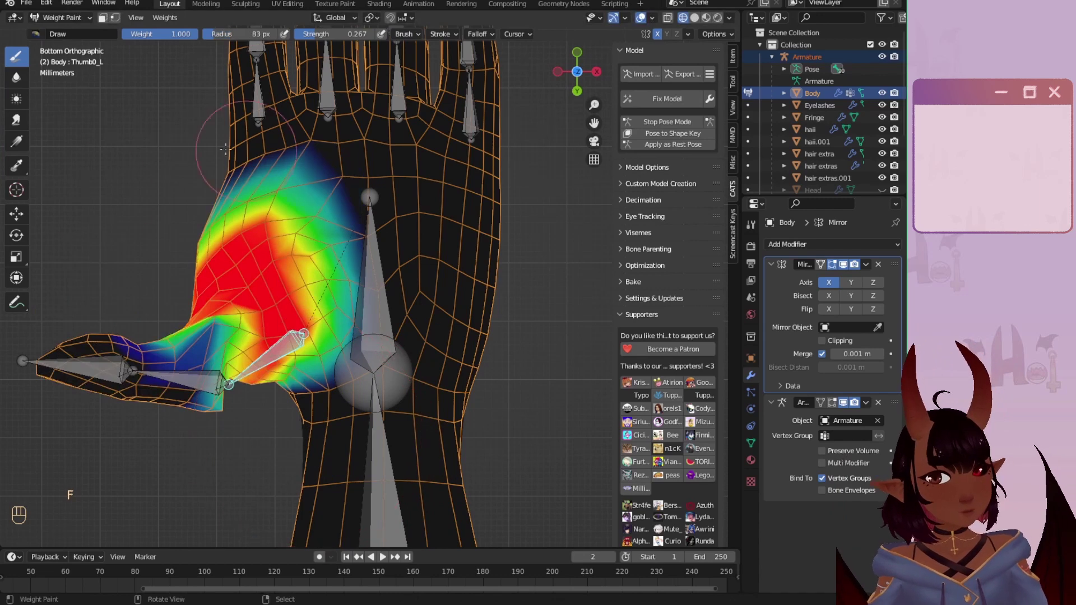
{"action": "left_click", "coordinate": [150, 386], "text": "ctrl"}
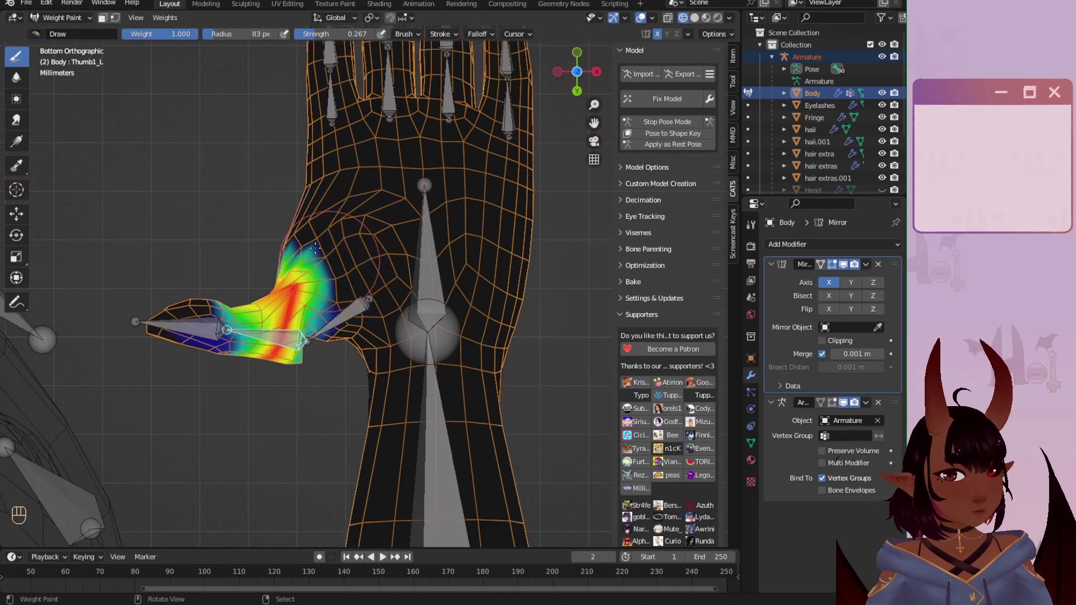
{"action": "left_click", "coordinate": [188, 328], "text": "ctrl"}
{"action": "scroll", "coordinate": [252, 314], "scroll_direction": "up", "scroll_amount": 1}
{"action": "middle_click_drag", "start_coordinate": [286, 297], "coordinate": [387, 194]}
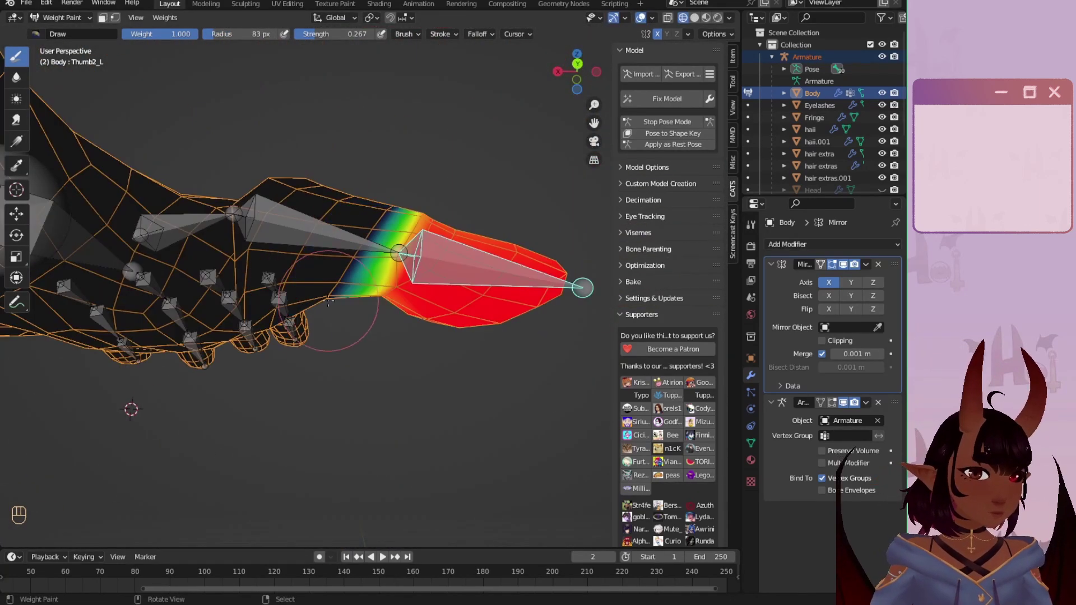
{"action": "middle_click_drag", "start_coordinate": [328, 301], "coordinate": [314, 269]}
{"action": "scroll", "coordinate": [129, 314], "scroll_direction": "down", "scroll_amount": 4}
Step: Set the Draw brush's blend mode to Add and paint more weight onto the middle thumb segment for Thumb1_L
{"action": "left_click", "coordinate": [350, 244], "text": "ctrl"}
{"action": "middle_click_drag", "start_coordinate": [314, 336], "coordinate": [294, 348]}
{"action": "left_click_drag", "start_coordinate": [369, 315], "coordinate": [363, 315]}
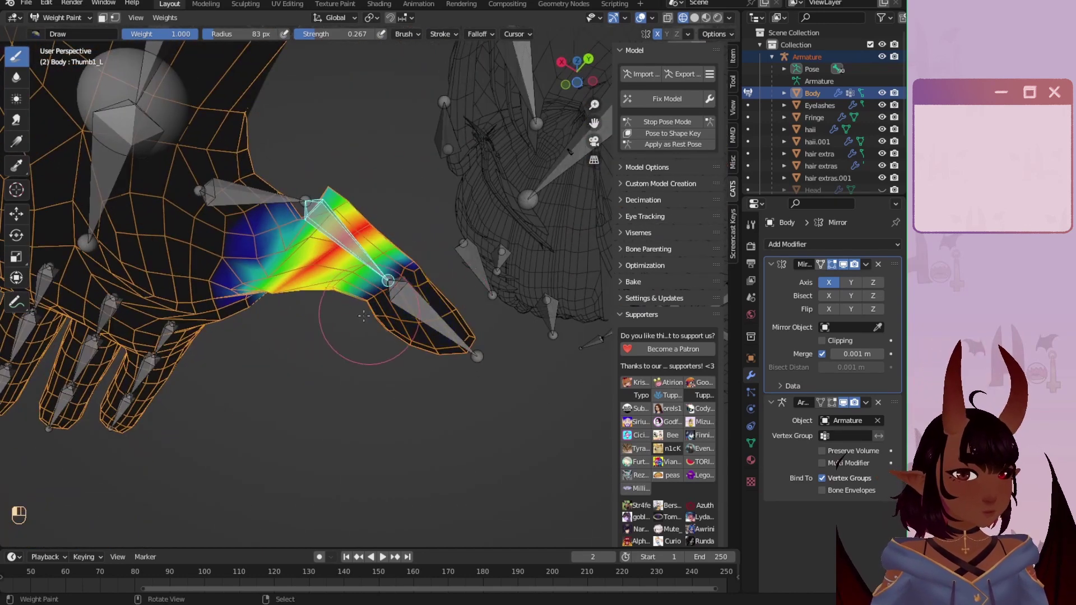
{"action": "left_click", "coordinate": [407, 34]}
{"action": "left_click", "coordinate": [421, 58]}
{"action": "left_click", "coordinate": [410, 192]}
{"action": "scroll", "coordinate": [359, 247], "scroll_direction": "up", "scroll_amount": 3}
{"action": "middle_click_drag", "start_coordinate": [298, 233], "coordinate": [316, 224], "text": "shift"}
{"action": "mouse_move", "coordinate": [359, 216]}
{"action": "left_mouse_down"}
{"action": "mouse_move", "coordinate": [267, 306]}
{"action": "mouse_move", "coordinate": [319, 241]}
{"action": "left_mouse_up"}
Step: Set the Draw brush's blend mode to Subtract and reduce the Left_Wrist weights around the thumb base
{"action": "mouse_move", "coordinate": [320, 241]}
{"action": "middle_mouse_down"}
{"action": "mouse_move", "coordinate": [294, 300]}
{"action": "mouse_move", "coordinate": [377, 322]}
{"action": "middle_mouse_up"}
{"action": "scroll", "coordinate": [465, 249], "scroll_direction": "down", "scroll_amount": 2}
{"action": "left_click", "coordinate": [326, 127], "text": "ctrl"}
{"action": "mouse_move", "coordinate": [326, 145]}
{"action": "middle_mouse_down"}
{"action": "mouse_move", "coordinate": [314, 168]}
{"action": "mouse_move", "coordinate": [350, 189]}
{"action": "mouse_move", "coordinate": [380, 184]}
{"action": "mouse_move", "coordinate": [364, 126]}
{"action": "middle_mouse_up"}
{"action": "left_click", "coordinate": [364, 116], "text": "ctrl"}
{"action": "left_click", "coordinate": [407, 35]}
{"action": "left_click", "coordinate": [420, 58]}
{"action": "left_click", "coordinate": [466, 144]}
{"action": "left_click_drag", "start_coordinate": [456, 314], "coordinate": [440, 275]}
Step: Check the Draw brush's falloff settings and restrict its painting to front faces only
{"action": "mouse_move", "coordinate": [420, 224]}
{"action": "middle_mouse_down"}
{"action": "mouse_move", "coordinate": [338, 78]}
{"action": "mouse_move", "coordinate": [497, 339]}
{"action": "middle_mouse_up"}
{"action": "left_click", "coordinate": [404, 34]}
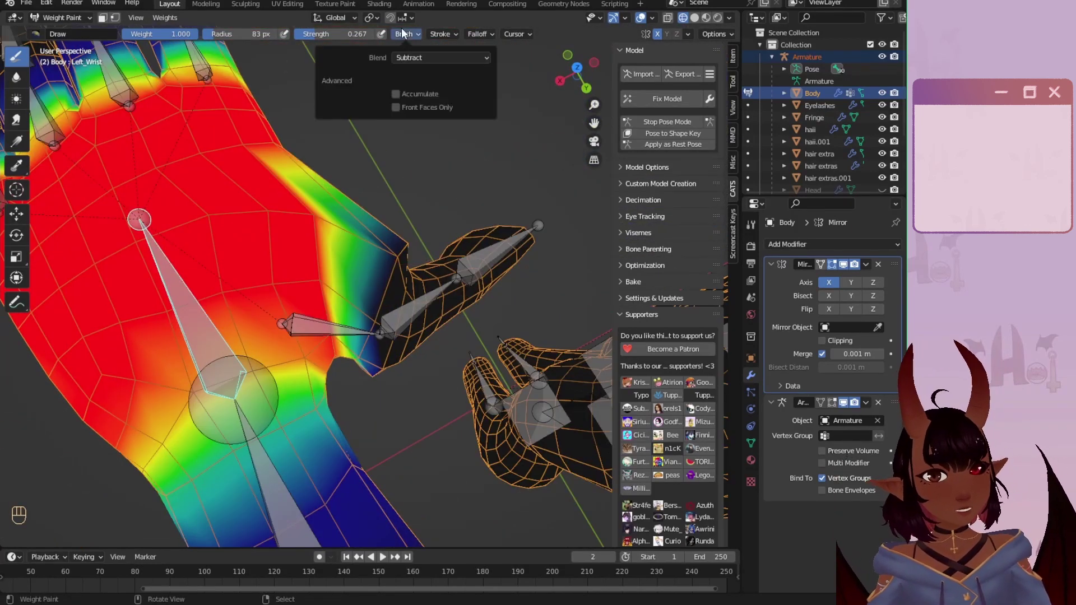
{"action": "left_click", "coordinate": [472, 33]}
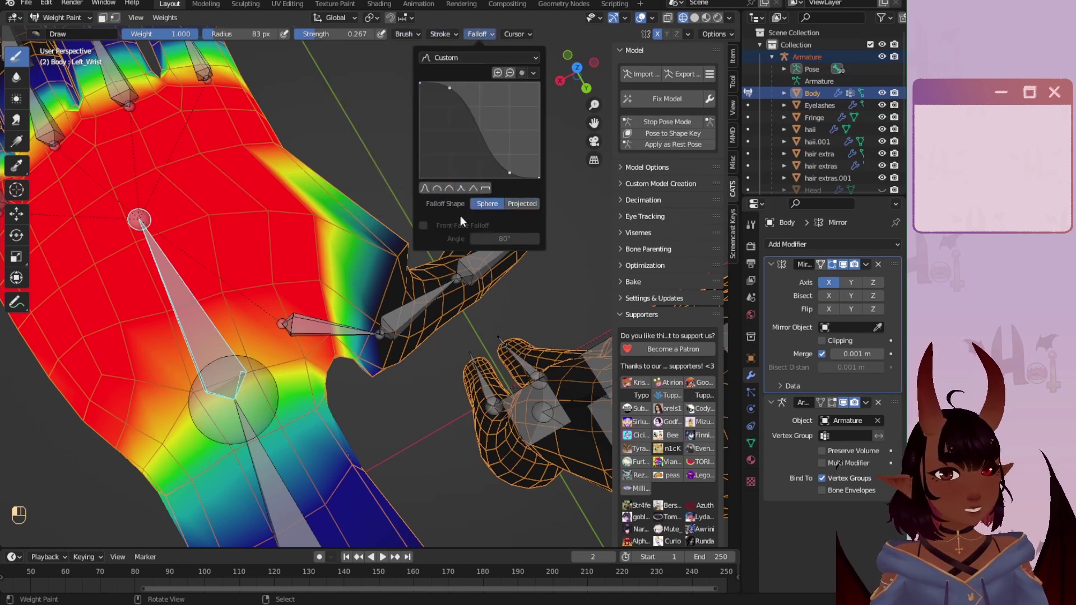
{"action": "left_click", "coordinate": [407, 34]}
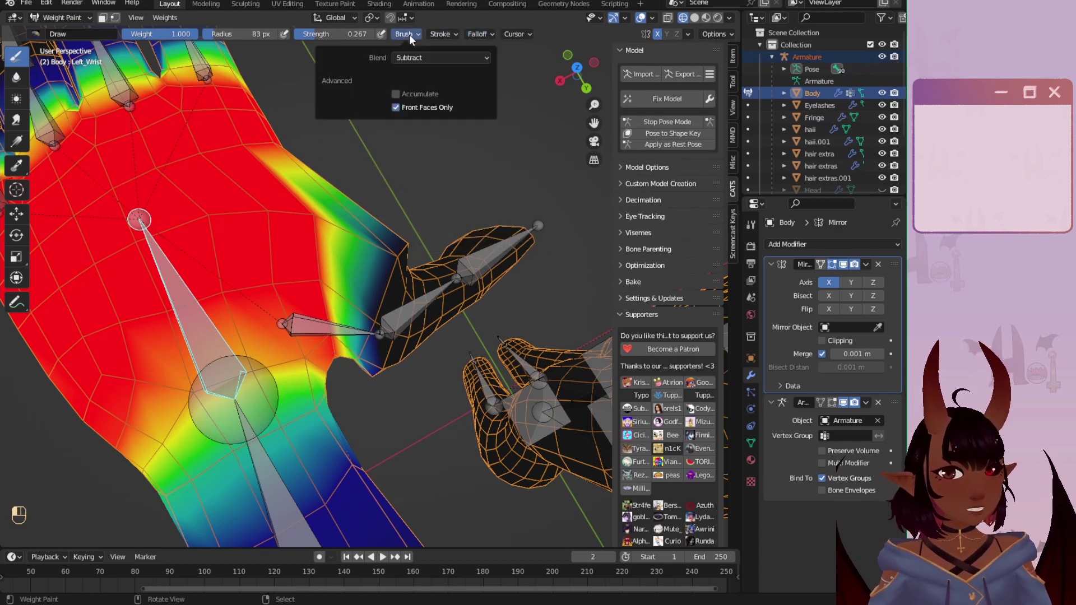
{"action": "scroll", "coordinate": [422, 240], "scroll_direction": "down", "scroll_amount": 1}
{"action": "mouse_move", "coordinate": [421, 240]}
{"action": "middle_mouse_down", "text": "shift"}
{"action": "mouse_move", "coordinate": [412, 245]}
{"action": "mouse_move", "coordinate": [415, 155]}
{"action": "mouse_move", "coordinate": [221, 100]}
{"action": "mouse_move", "coordinate": [185, 29]}
{"action": "middle_mouse_up", "text": "shift"}
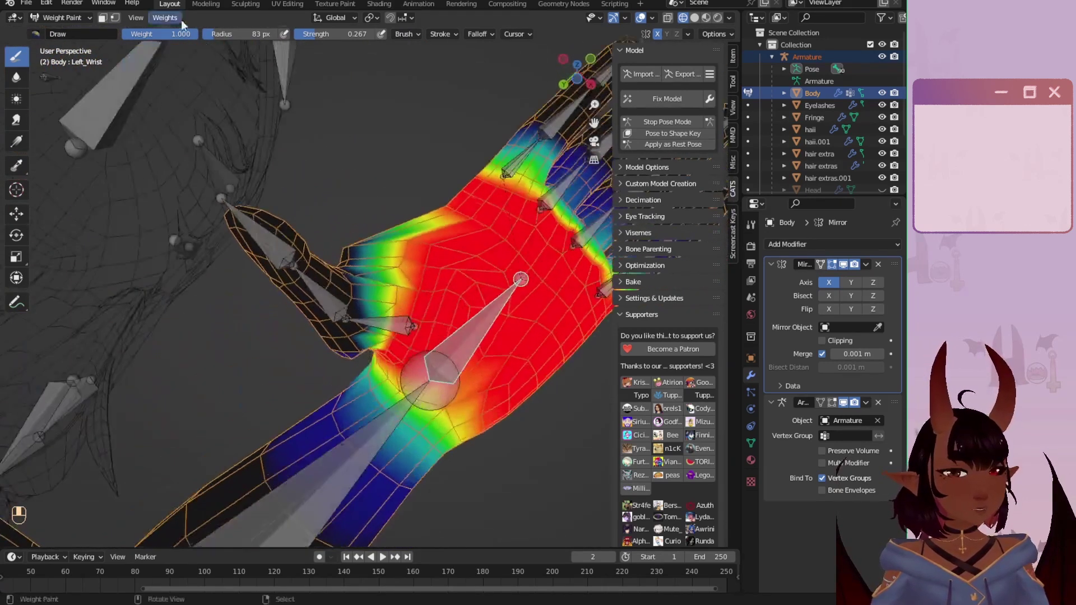
{"action": "middle_click_drag", "start_coordinate": [318, 270], "coordinate": [243, 234], "text": "shift"}
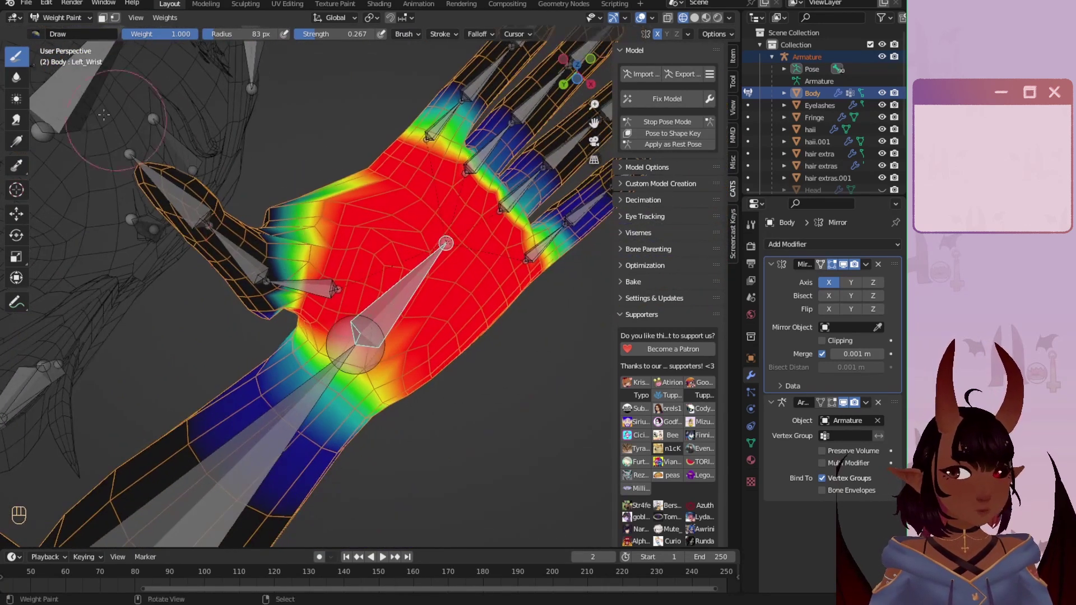
Step: Blur the Left_Wrist weights across the palm around the base of the thumb
{"action": "left_click", "coordinate": [16, 77]}
{"action": "scroll", "coordinate": [339, 274], "scroll_direction": "up", "scroll_amount": 2}
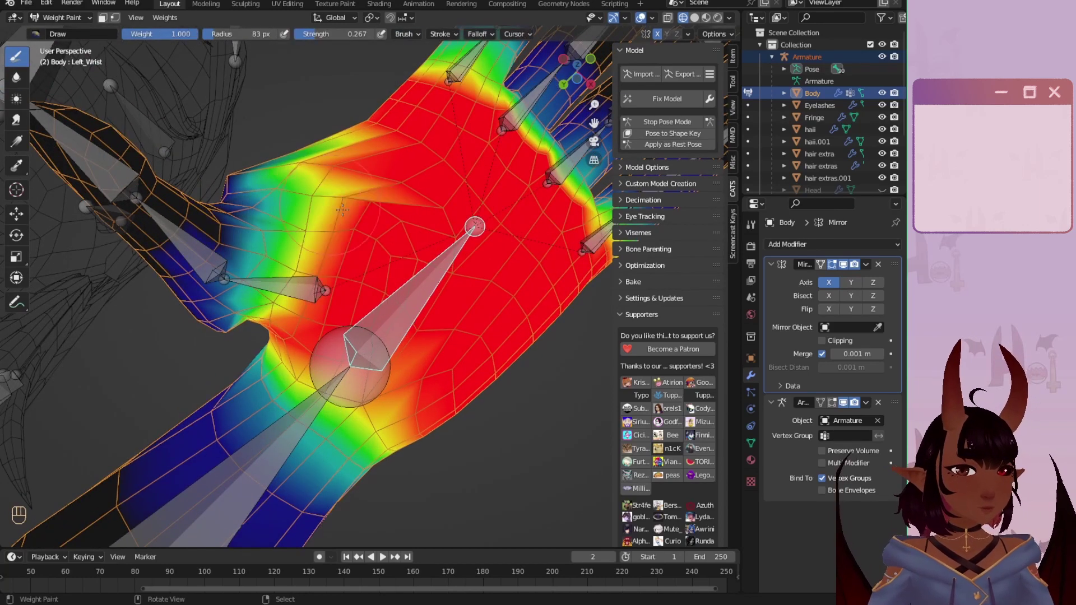
{"action": "left_click_drag", "start_coordinate": [342, 210], "coordinate": [327, 283], "text": "ctrl"}
{"action": "middle_click_drag", "start_coordinate": [402, 277], "coordinate": [325, 247]}
{"action": "right_click", "coordinate": [275, 252]}
{"action": "middle_click_drag", "start_coordinate": [275, 252], "coordinate": [337, 235]}
Step: Undo the last two changes made while switching between the bones around the wrist
{"action": "right_click", "coordinate": [238, 177]}
{"action": "scroll", "coordinate": [336, 235], "scroll_direction": "down", "scroll_amount": 2}
{"action": "right_click", "coordinate": [305, 255]}
{"action": "key", "text": "ctrl+z"}
{"action": "key", "text": "ctrl+z"}
{"action": "right_click", "coordinate": [280, 362]}
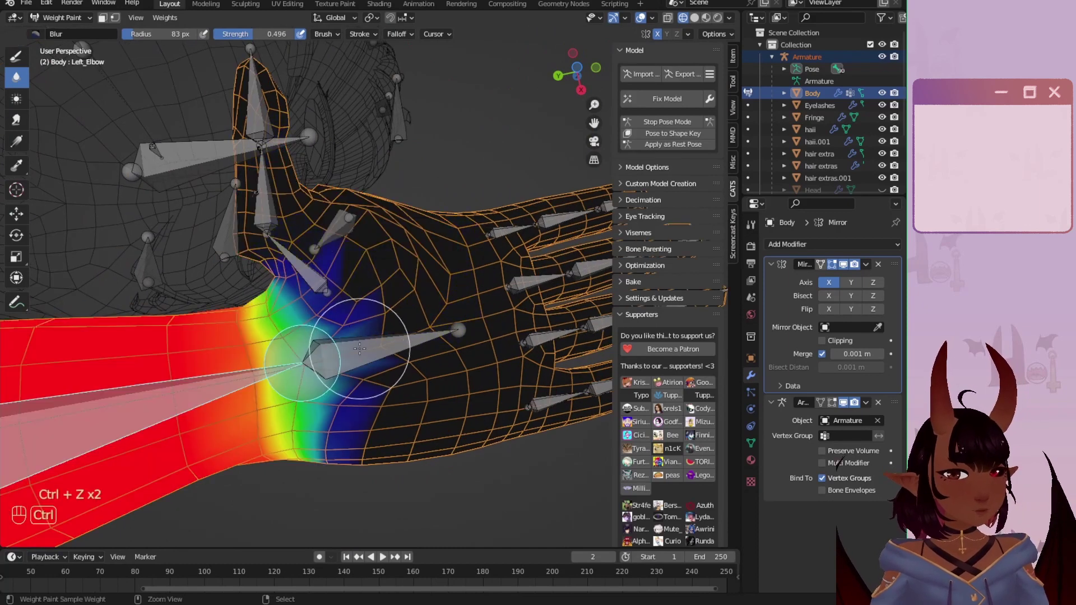
Step: Compare the Left_Elbow and Left_Wrist weights around the wrist joint and the thumb base from several angles
{"action": "middle_click_drag", "start_coordinate": [360, 325], "coordinate": [370, 311]}
{"action": "right_click", "coordinate": [359, 333]}
{"action": "right_click", "coordinate": [322, 275]}
{"action": "right_click", "coordinate": [365, 333]}
{"action": "right_click", "coordinate": [322, 275]}
{"action": "right_click", "coordinate": [362, 336]}
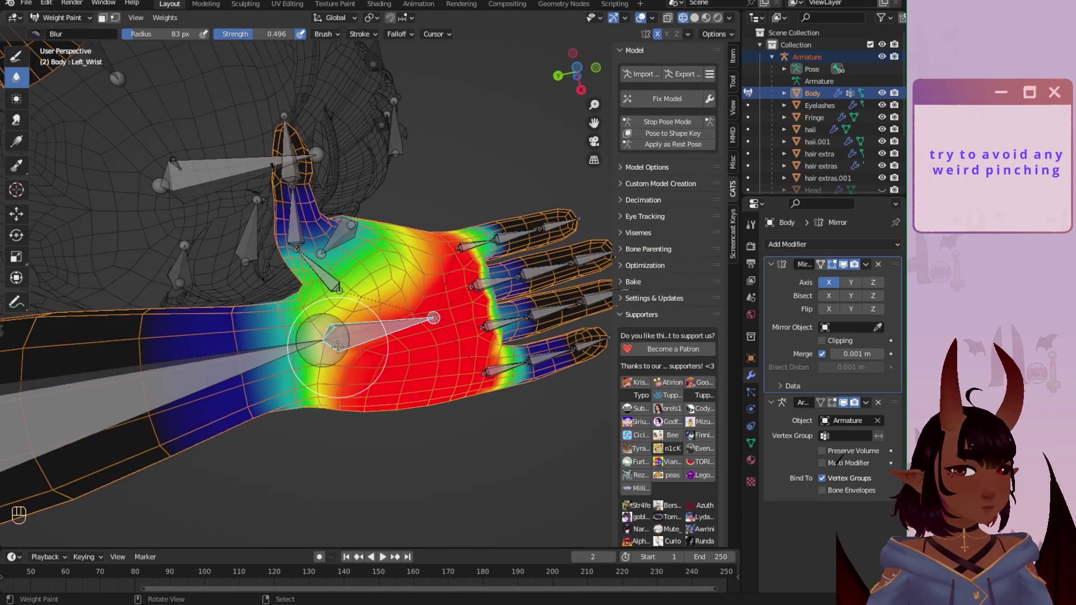
{"action": "right_click", "coordinate": [286, 359]}
{"action": "middle_click_drag", "start_coordinate": [285, 359], "coordinate": [403, 358]}
{"action": "right_click", "coordinate": [429, 381]}
{"action": "right_click", "coordinate": [238, 347]}
Step: Enlarge the Draw brush radius to 135 px and paint the Left_Wrist weights across the thumb side of the hand
{"action": "left_click", "coordinate": [17, 56]}
{"action": "left_click", "coordinate": [407, 34]}
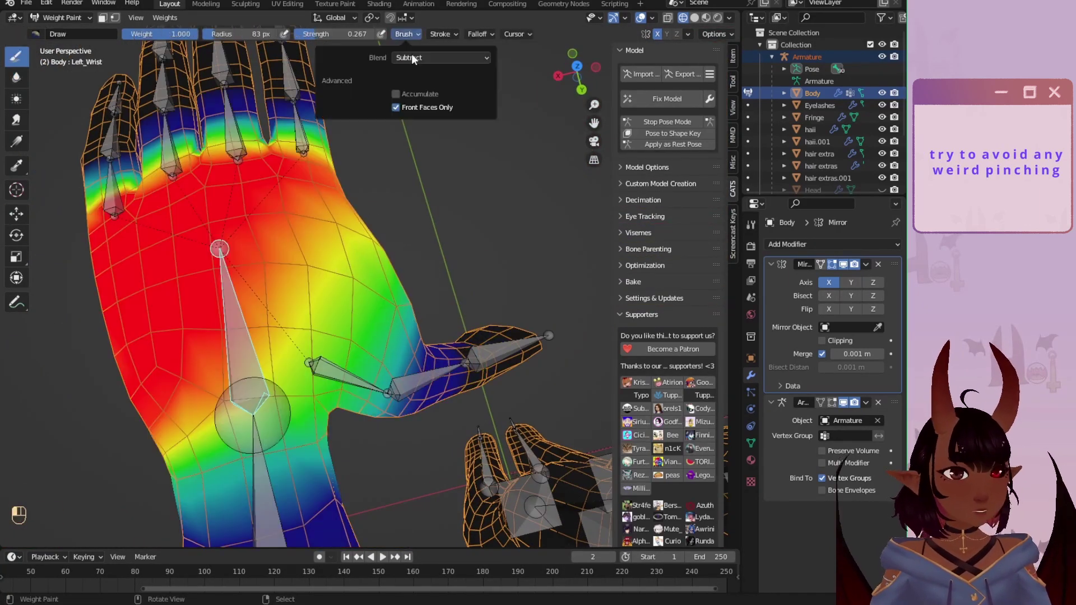
{"action": "key", "text": "f"}
{"action": "left_click", "coordinate": [392, 272]}
{"action": "left_click_drag", "start_coordinate": [373, 286], "coordinate": [364, 264]}
{"action": "mouse_move", "coordinate": [371, 265]}
{"action": "middle_mouse_down"}
{"action": "mouse_move", "coordinate": [337, 347]}
{"action": "mouse_move", "coordinate": [347, 336]}
{"action": "middle_mouse_up"}
{"action": "key", "text": "f"}
{"action": "left_click", "coordinate": [329, 336]}
{"action": "left_click_drag", "start_coordinate": [336, 336], "coordinate": [253, 314]}
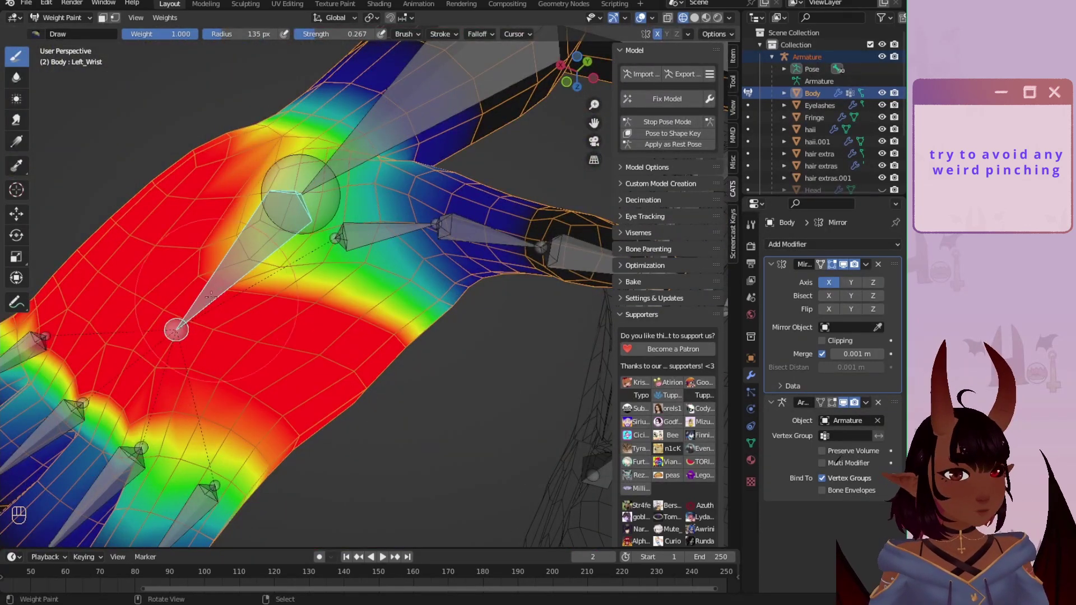
Step: Paint more of the Left_Wrist weights between the thumb and index finger and switch to the Blur brush
{"action": "left_click_drag", "start_coordinate": [289, 224], "coordinate": [387, 303]}
{"action": "mouse_move", "coordinate": [387, 303]}
{"action": "middle_mouse_down"}
{"action": "mouse_move", "coordinate": [252, 180]}
{"action": "mouse_move", "coordinate": [331, 303]}
{"action": "middle_mouse_up"}
{"action": "left_click", "coordinate": [16, 56]}
{"action": "left_click_drag", "start_coordinate": [343, 336], "coordinate": [347, 269]}
{"action": "left_click", "coordinate": [16, 78]}
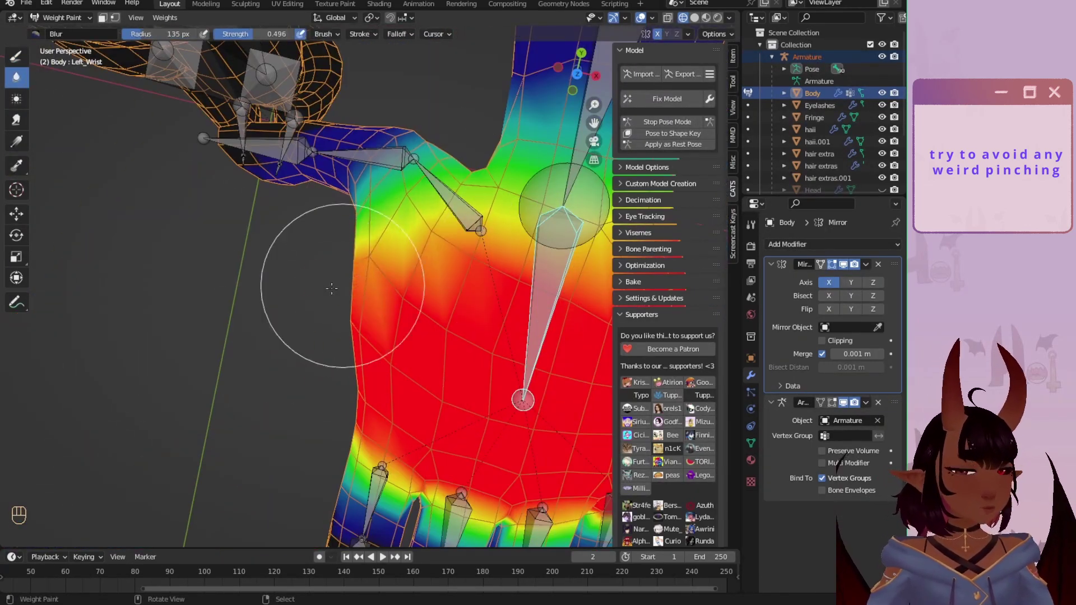
{"action": "mouse_move", "coordinate": [342, 286]}
{"action": "middle_mouse_down"}
{"action": "mouse_move", "coordinate": [322, 210]}
{"action": "mouse_move", "coordinate": [348, 269]}
{"action": "mouse_move", "coordinate": [409, 324]}
{"action": "middle_mouse_up"}
Step: Select Thumb0_L and rotate it from the bottom view and about global Z to examine the thumb-base deformation
{"action": "right_click", "coordinate": [304, 244]}
{"action": "scroll", "coordinate": [408, 324], "scroll_direction": "up", "scroll_amount": 4}
{"action": "key", "text": "ctrl+KP_7"}
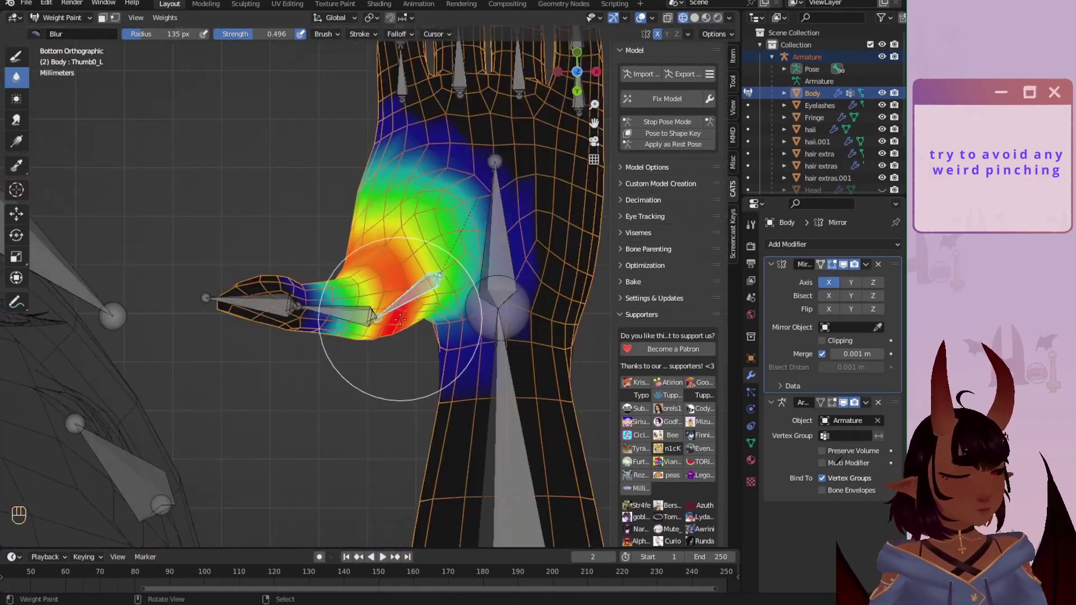
{"action": "key", "text": "r"}
{"action": "left_click", "coordinate": [360, 211]}
{"action": "mouse_move", "coordinate": [360, 211]}
{"action": "middle_mouse_down"}
{"action": "mouse_move", "coordinate": [403, 296]}
{"action": "mouse_move", "coordinate": [392, 225]}
{"action": "middle_mouse_up"}
{"action": "key", "text": "r"}
{"action": "key", "text": "z"}
{"action": "left_click", "coordinate": [393, 303]}
Step: Rotate Thumb0_L 12.1° about global Z and examine the weights in the web between thumb and index finger
{"action": "left_click", "coordinate": [16, 58]}
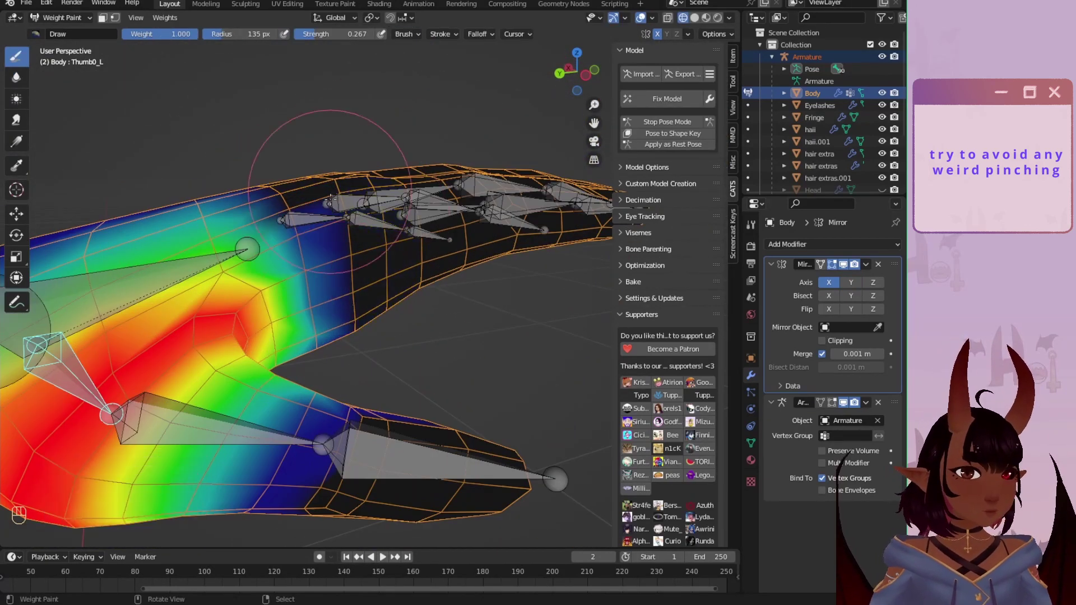
{"action": "middle_click_drag", "start_coordinate": [330, 201], "coordinate": [314, 236]}
{"action": "scroll", "coordinate": [370, 359], "scroll_direction": "down", "scroll_amount": 5}
{"action": "key", "text": "r"}
{"action": "key", "text": "z"}
{"action": "left_click", "coordinate": [448, 303]}
{"action": "left_click_drag", "start_coordinate": [292, 241], "coordinate": [279, 263], "text": "shift"}
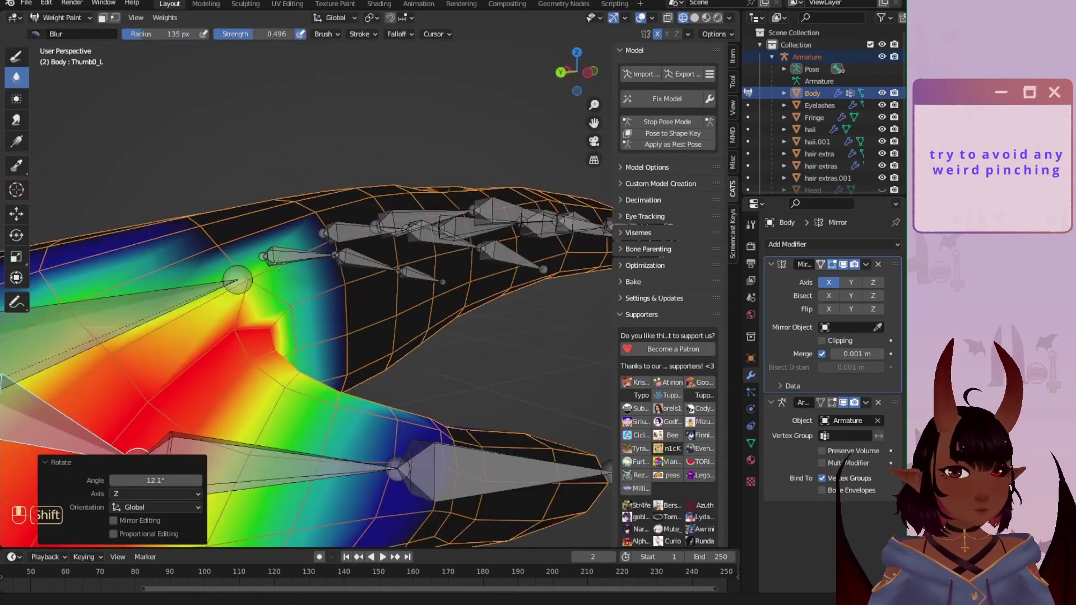
{"action": "scroll", "coordinate": [279, 263], "scroll_direction": "down", "scroll_amount": 5}
{"action": "middle_click_drag", "start_coordinate": [278, 263], "coordinate": [348, 303]}
Step: Undo the last change and rotate Thumb0_L about global Z with the palm side in view
{"action": "key", "text": "ctrl+z"}
{"action": "scroll", "coordinate": [264, 408], "scroll_direction": "down", "scroll_amount": 5}
{"action": "scroll", "coordinate": [448, 325], "scroll_direction": "up", "scroll_amount": 5}
{"action": "key", "text": "r"}
{"action": "key", "text": "z"}
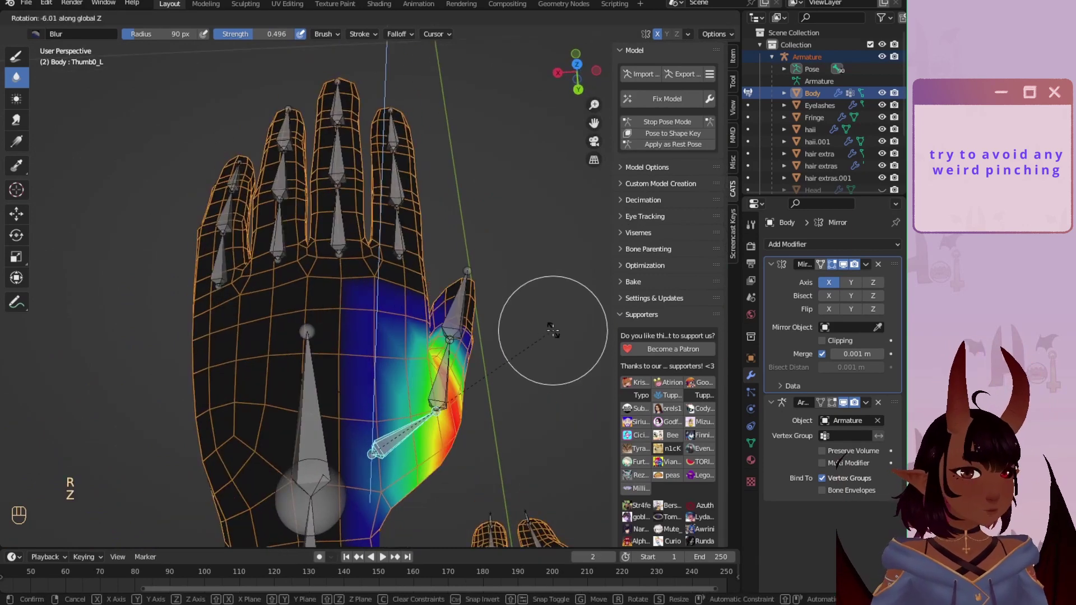
{"action": "left_click", "coordinate": [553, 330]}
{"action": "scroll", "coordinate": [392, 269], "scroll_direction": "up", "scroll_amount": 4}
{"action": "mouse_move", "coordinate": [504, 314]}
{"action": "middle_mouse_down"}
{"action": "mouse_move", "coordinate": [392, 270]}
{"action": "mouse_move", "coordinate": [392, 291]}
{"action": "mouse_move", "coordinate": [421, 271]}
{"action": "mouse_move", "coordinate": [358, 314]}
{"action": "mouse_move", "coordinate": [404, 325]}
{"action": "mouse_move", "coordinate": [364, 386]}
{"action": "middle_mouse_up"}
Step: Switch to the Draw brush and rotate Thumb0_L about global Z twice more to check how the thumb base bends
{"action": "left_click", "coordinate": [17, 58]}
{"action": "key", "text": "r"}
{"action": "key", "text": "z"}
{"action": "left_click", "coordinate": [404, 280]}
{"action": "scroll", "coordinate": [403, 325], "scroll_direction": "down", "scroll_amount": 5}
{"action": "key", "text": "r"}
{"action": "key", "text": "z"}
{"action": "left_click", "coordinate": [409, 341]}
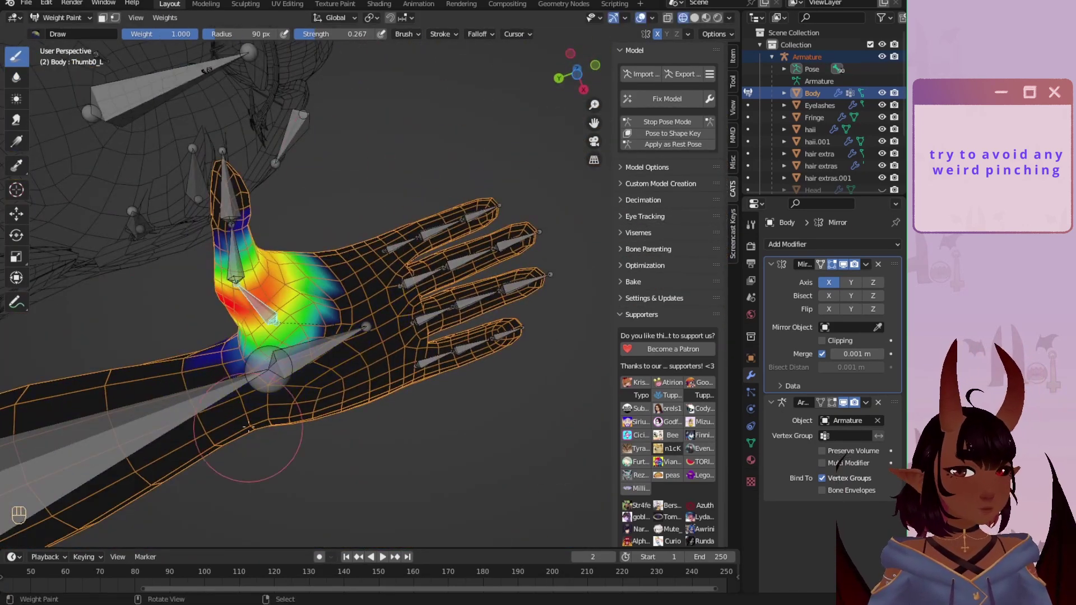
Step: Blur the Thumb0_L weights around the thumb base and into the palm
{"action": "left_click", "coordinate": [16, 77]}
{"action": "scroll", "coordinate": [269, 314], "scroll_direction": "up", "scroll_amount": 4}
{"action": "left_click_drag", "start_coordinate": [280, 252], "coordinate": [251, 366]}
{"action": "middle_click_drag", "start_coordinate": [227, 306], "coordinate": [313, 405]}
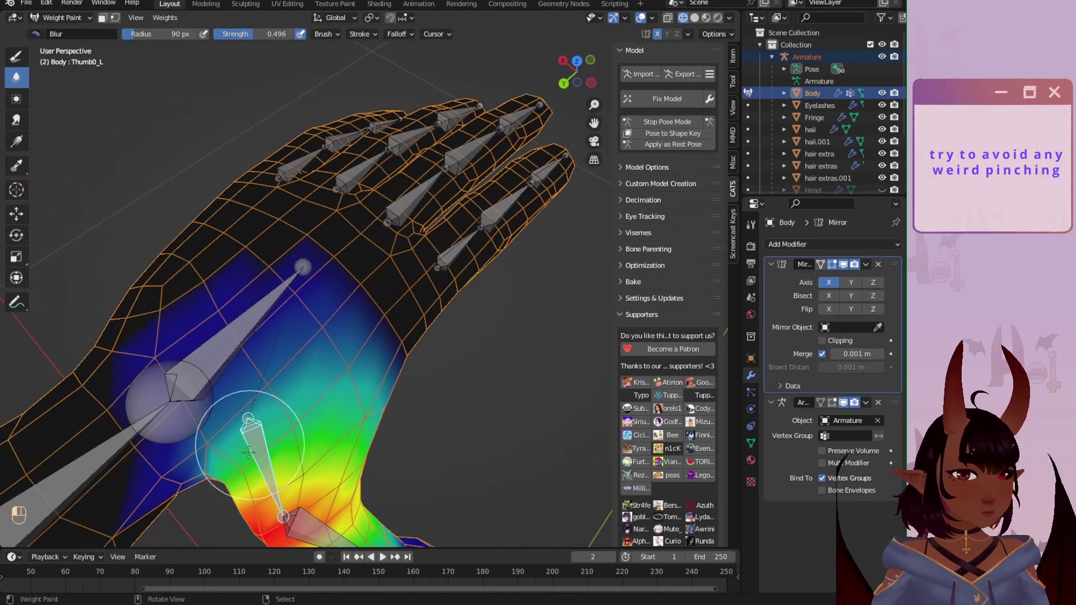
{"action": "middle_click_drag", "start_coordinate": [248, 451], "coordinate": [314, 337]}
Step: Rotate Thumb0_L about global Z and touch up its weights with the Draw brush at 53 px radius and 0.119 strength
{"action": "key", "text": "r"}
{"action": "key", "text": "z"}
{"action": "left_click", "coordinate": [360, 276]}
{"action": "left_click", "coordinate": [17, 57]}
{"action": "middle_click_drag", "start_coordinate": [358, 281], "coordinate": [291, 297]}
{"action": "left_click_drag", "start_coordinate": [291, 297], "coordinate": [314, 336]}
{"action": "mouse_move", "coordinate": [314, 336]}
{"action": "middle_mouse_down"}
{"action": "mouse_move", "coordinate": [359, 314]}
{"action": "mouse_move", "coordinate": [266, 249]}
{"action": "mouse_move", "coordinate": [398, 338]}
{"action": "middle_mouse_up"}
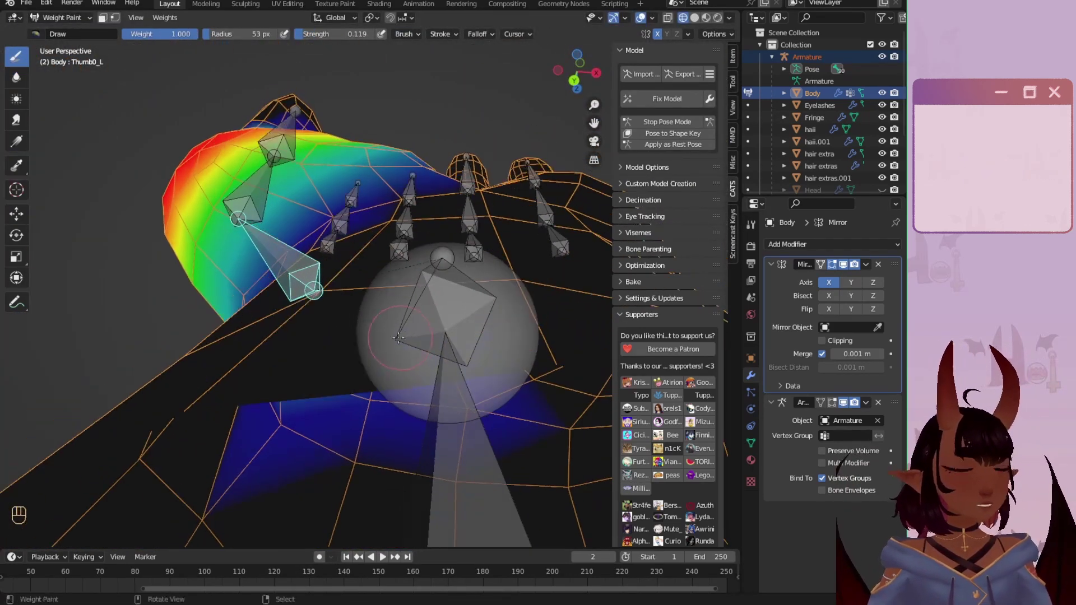
Step: Rotate Thumb0_L about global Z to swing the thumb away from the fingers and examine the stretched palm
{"action": "middle_click_drag", "start_coordinate": [593, 177], "coordinate": [402, 255]}
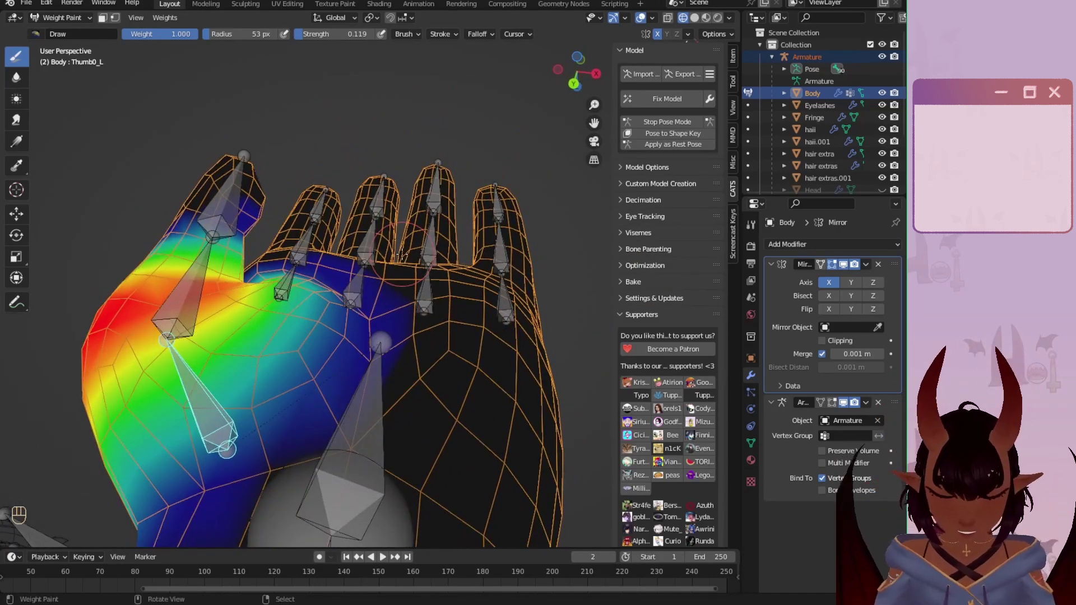
{"action": "key", "text": "r"}
{"action": "key", "text": "z"}
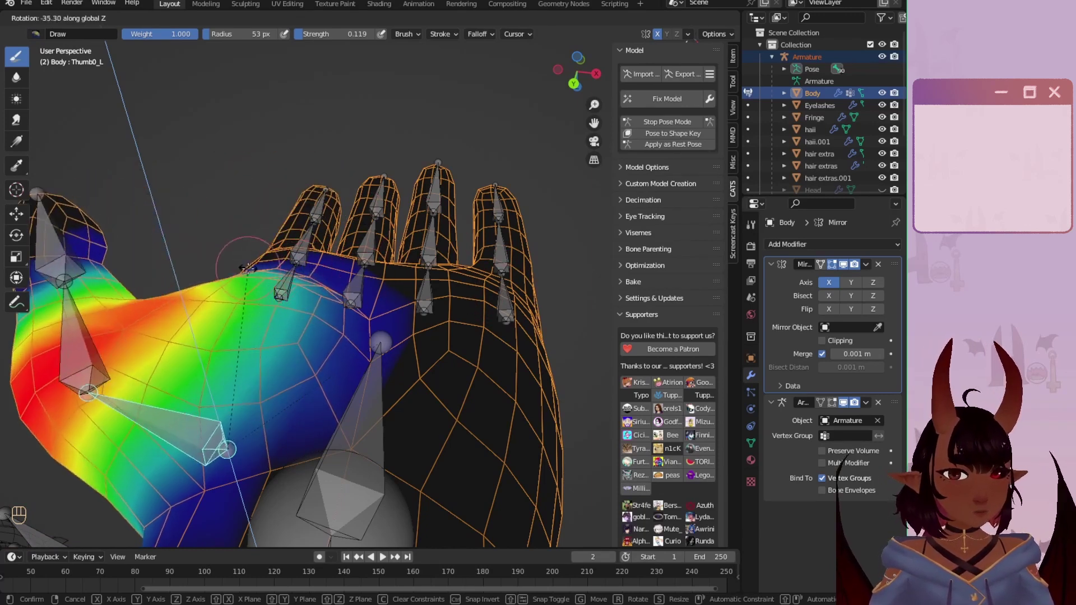
{"action": "left_click", "coordinate": [252, 258]}
{"action": "middle_click_drag", "start_coordinate": [252, 258], "coordinate": [353, 416]}
Step: Paint the Thumb1_L weights near the thumb's tip joint and set the Draw brush strength to 1.000
{"action": "right_click", "coordinate": [348, 294]}
{"action": "mouse_move", "coordinate": [348, 294]}
{"action": "middle_mouse_down"}
{"action": "mouse_move", "coordinate": [288, 283]}
{"action": "mouse_move", "coordinate": [297, 302]}
{"action": "middle_mouse_up"}
{"action": "left_click_drag", "start_coordinate": [291, 292], "coordinate": [305, 303]}
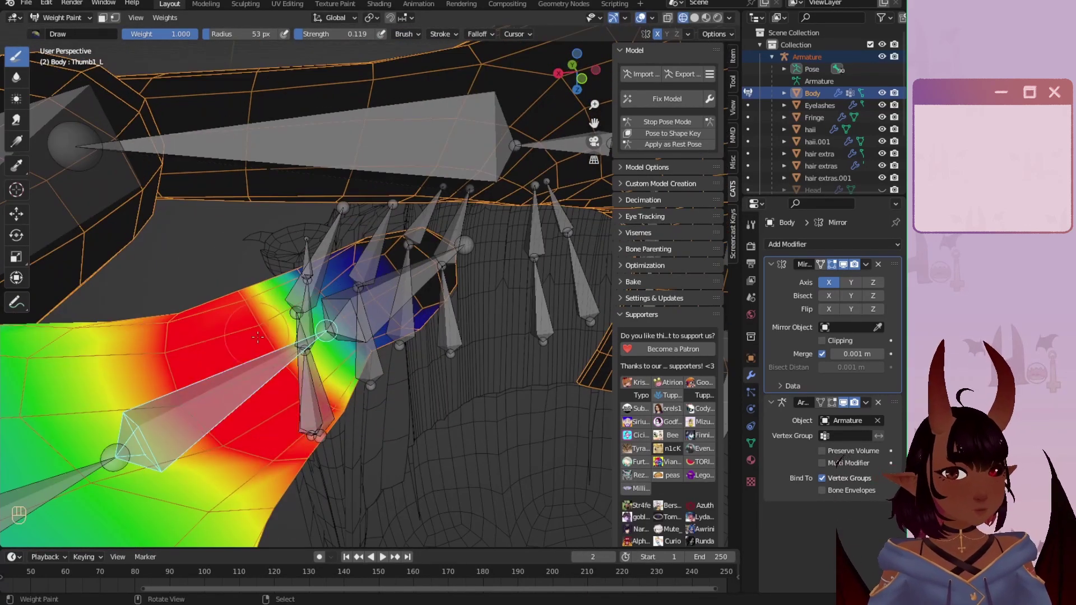
{"action": "middle_click_drag", "start_coordinate": [213, 314], "coordinate": [314, 350]}
{"action": "mouse_move", "coordinate": [277, 480]}
{"action": "middle_mouse_down"}
{"action": "mouse_move", "coordinate": [336, 358]}
{"action": "mouse_move", "coordinate": [424, 305]}
{"action": "middle_mouse_up"}
{"action": "left_click_drag", "start_coordinate": [314, 34], "coordinate": [374, 34]}
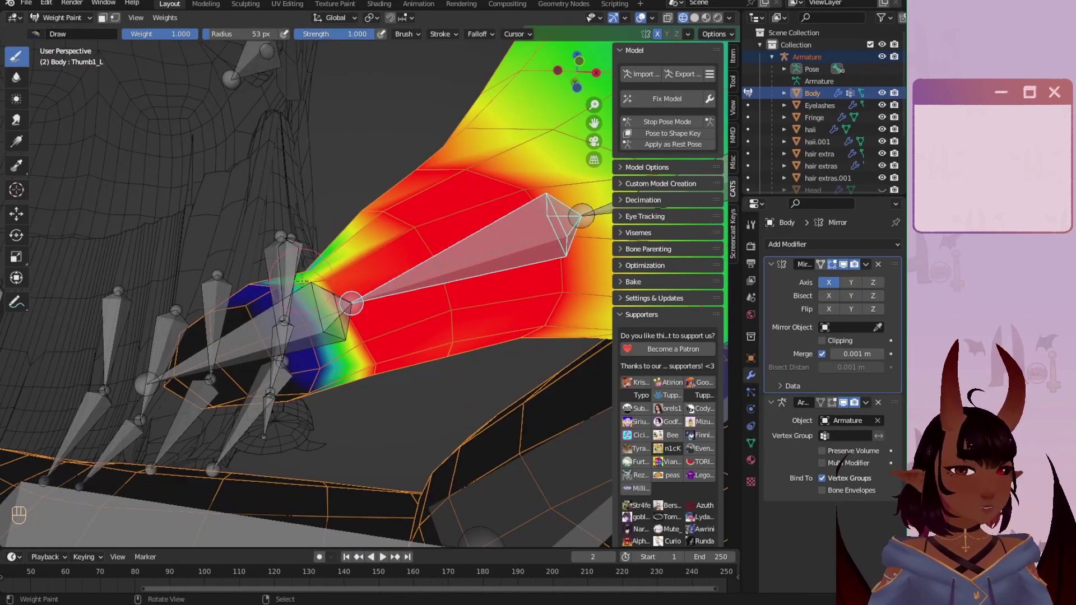
{"action": "middle_click_drag", "start_coordinate": [424, 305], "coordinate": [264, 130]}
Step: Select Thumb2_L and rotate it -80.8° and once more to check how the thumb tip bends
{"action": "right_click", "coordinate": [174, 320]}
{"action": "mouse_move", "coordinate": [264, 224]}
{"action": "middle_mouse_down"}
{"action": "mouse_move", "coordinate": [463, 192]}
{"action": "mouse_move", "coordinate": [314, 314]}
{"action": "middle_mouse_up"}
{"action": "key", "text": "r"}
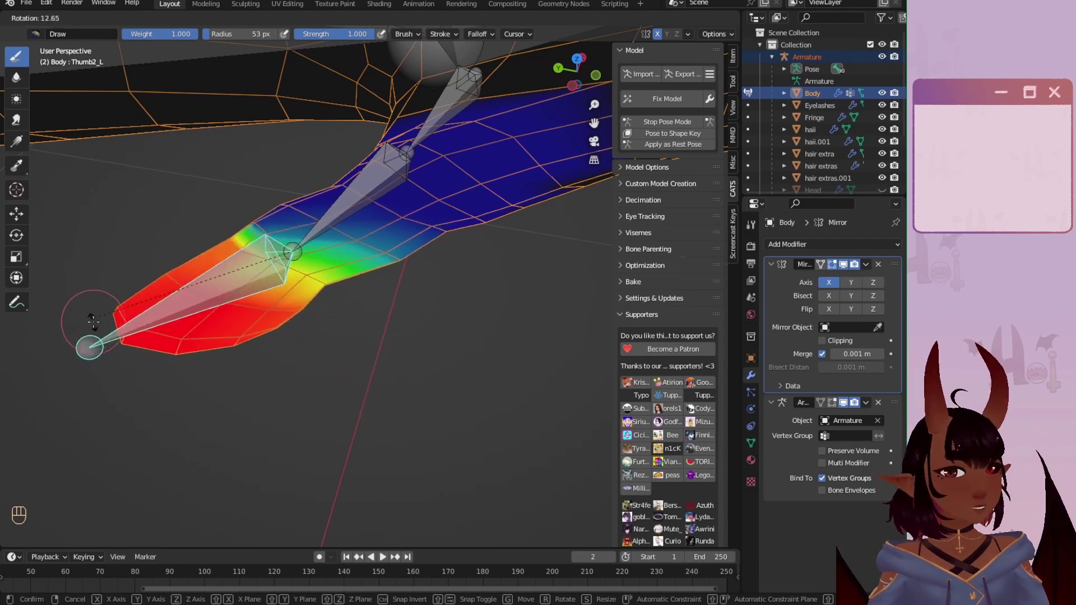
{"action": "left_click", "coordinate": [325, 355]}
{"action": "scroll", "coordinate": [279, 280], "scroll_direction": "up", "scroll_amount": 3}
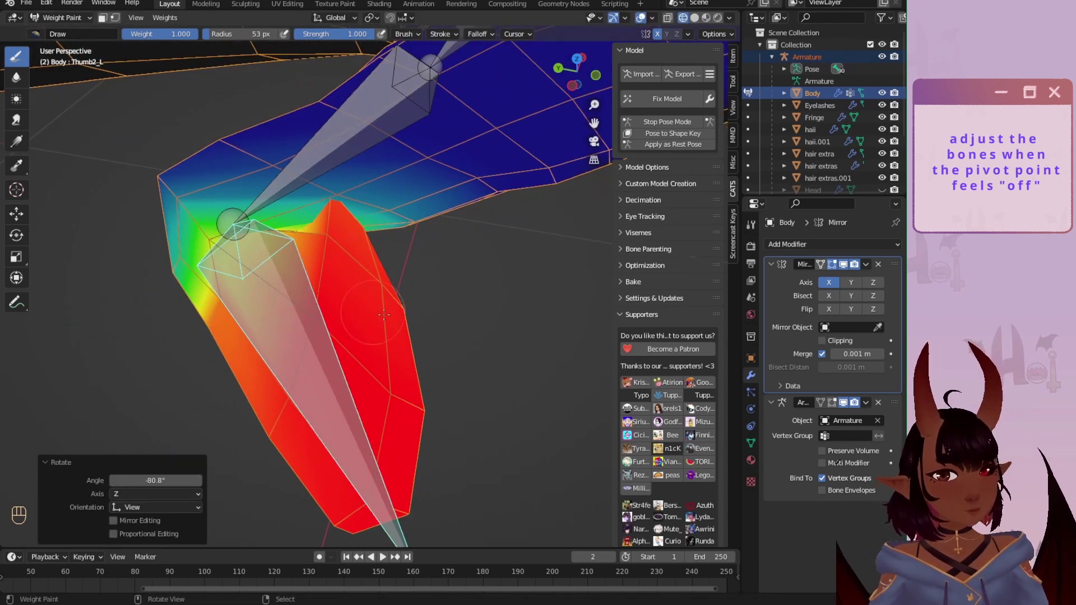
{"action": "key", "text": "r"}
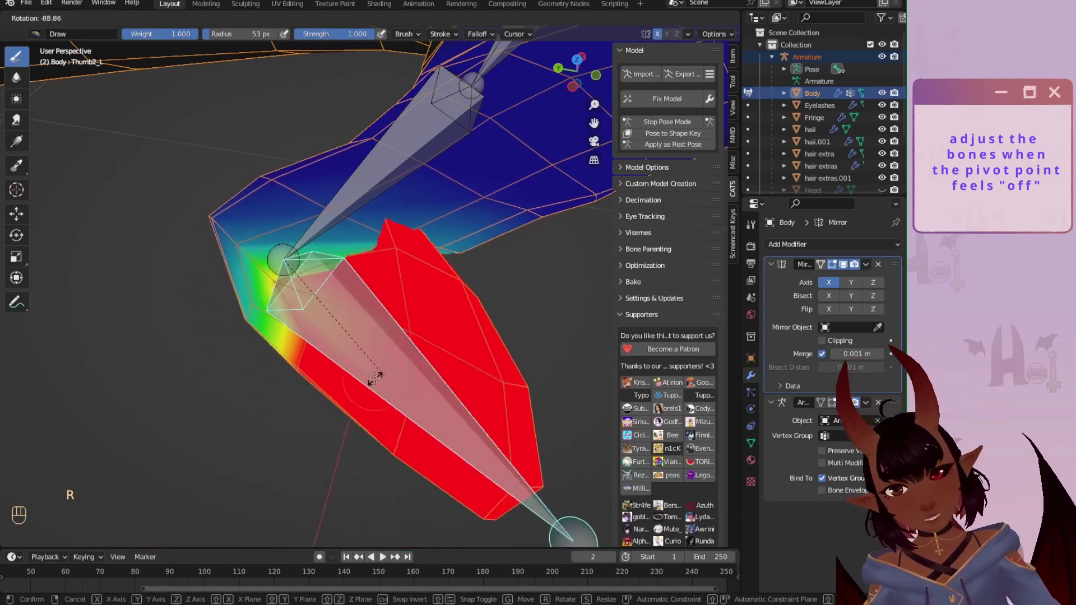
{"action": "left_click", "coordinate": [241, 454]}
Step: Check the Thumb1_L weights, switch to the Blur brush and rotate Thumb2_L 17.7° to examine the tip joint's pivot
{"action": "left_click", "coordinate": [332, 208], "text": "ctrl"}
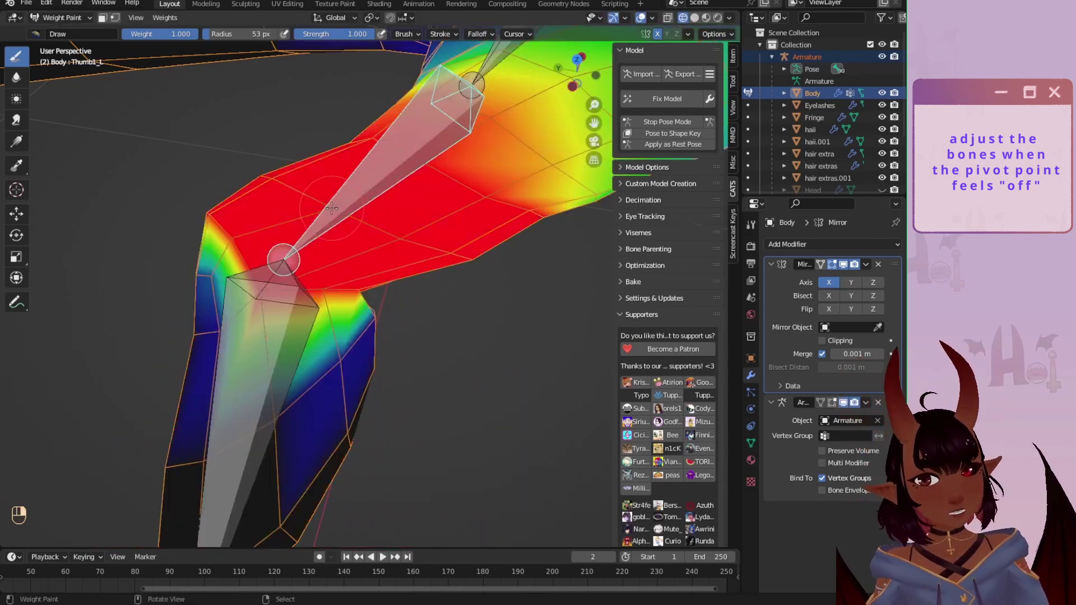
{"action": "left_click", "coordinate": [15, 79]}
{"action": "left_click", "coordinate": [259, 382], "text": "ctrl"}
{"action": "key", "text": "r"}
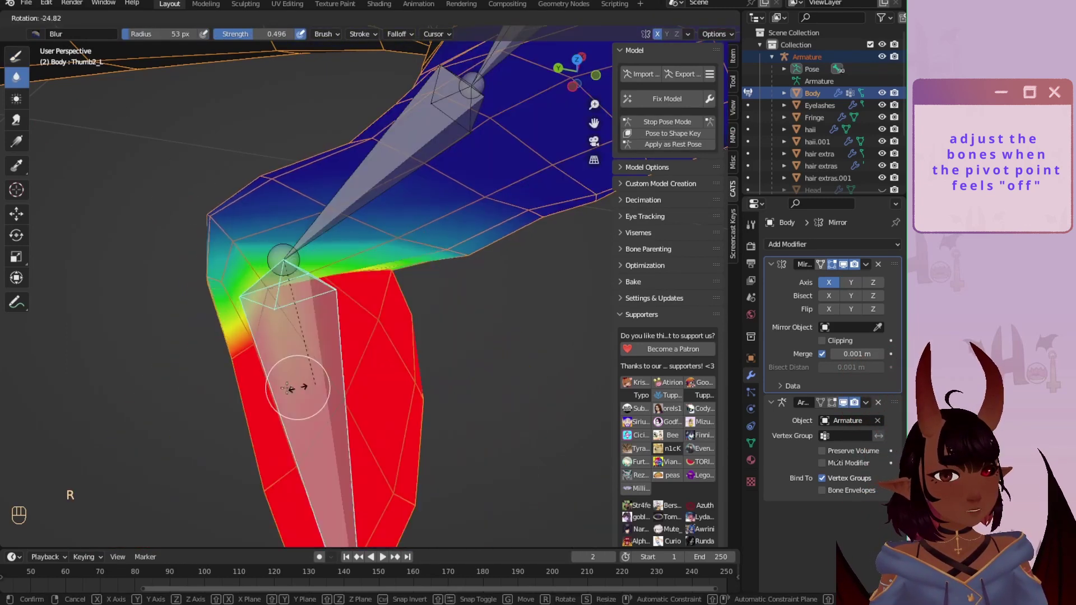
{"action": "left_click", "coordinate": [220, 376]}
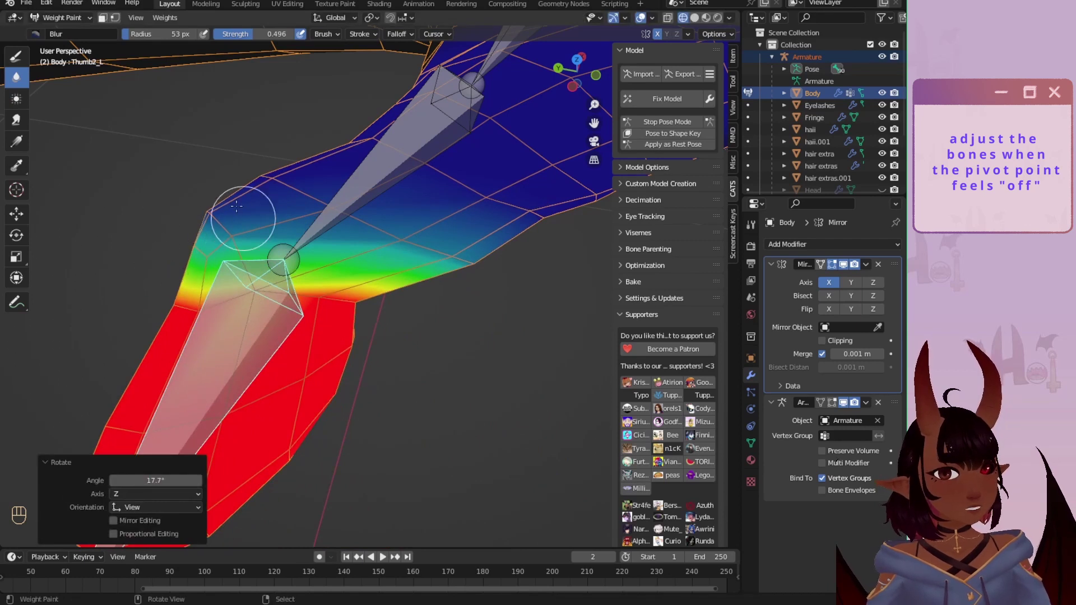
{"action": "key", "text": "r"}
{"action": "right_click", "coordinate": [227, 447]}
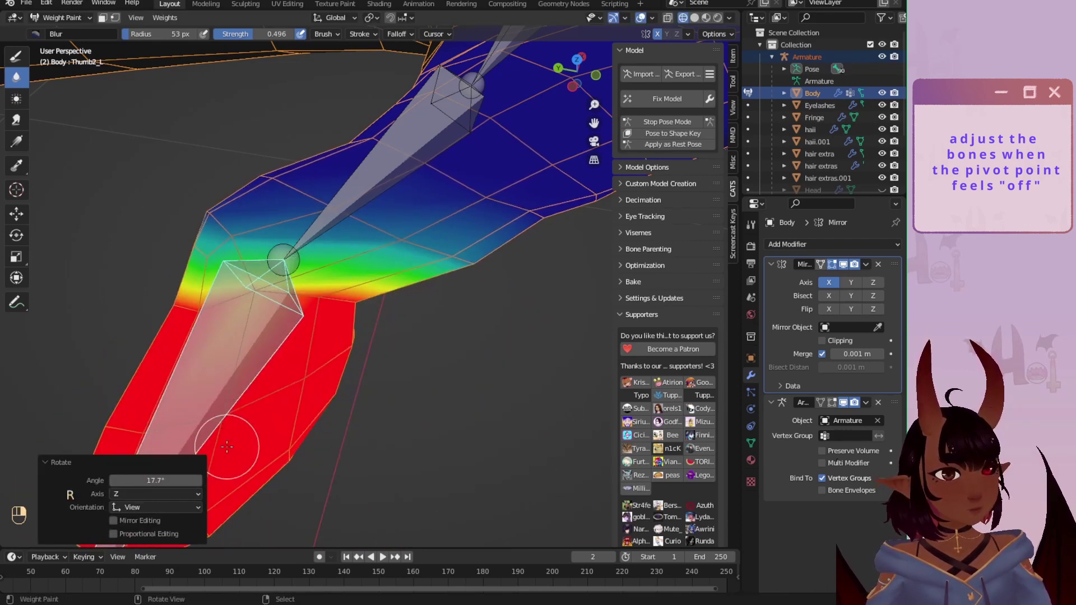
Step: Leave pose mode and put the armature into Edit Mode
{"action": "left_click", "coordinate": [670, 119]}
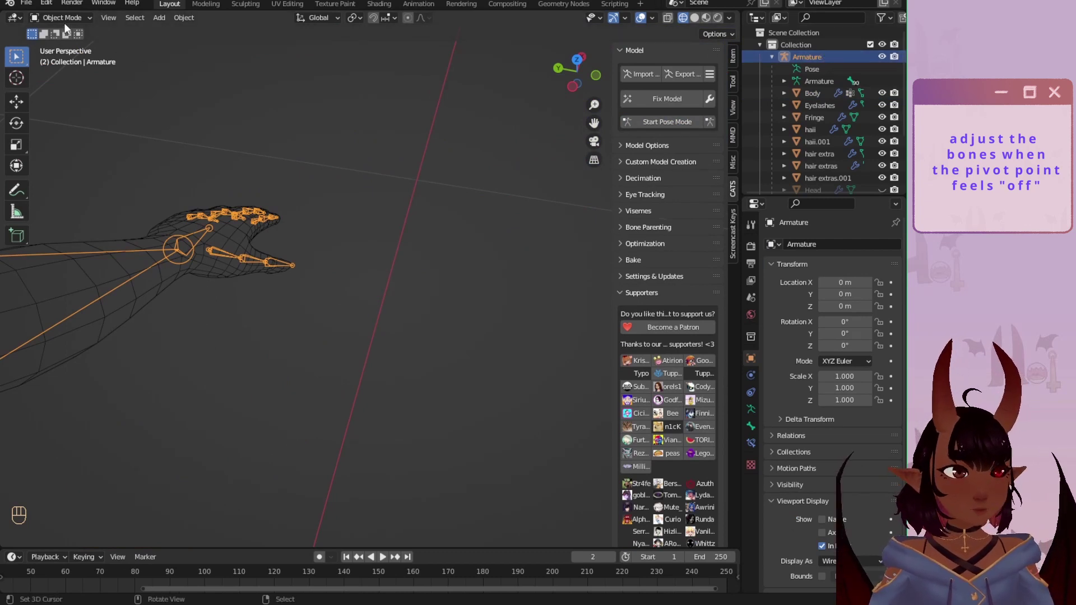
{"action": "left_click", "coordinate": [62, 45]}
{"action": "middle_click_drag", "start_coordinate": [305, 308], "coordinate": [500, 249]}
{"action": "scroll", "coordinate": [500, 249], "scroll_direction": "up", "scroll_amount": 5}
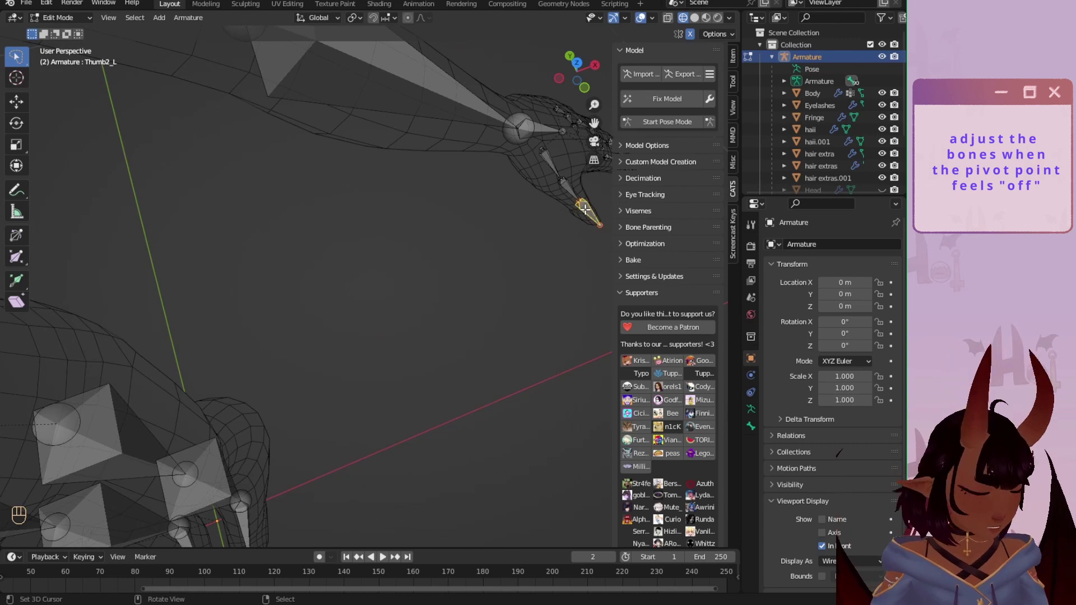
Step: Move the joint between Thumb1_L and Thumb2_L slightly toward the tip of the thumb
{"action": "key", "text": "KP_Decimal"}
{"action": "scroll", "coordinate": [248, 244], "scroll_direction": "down", "scroll_amount": 2}
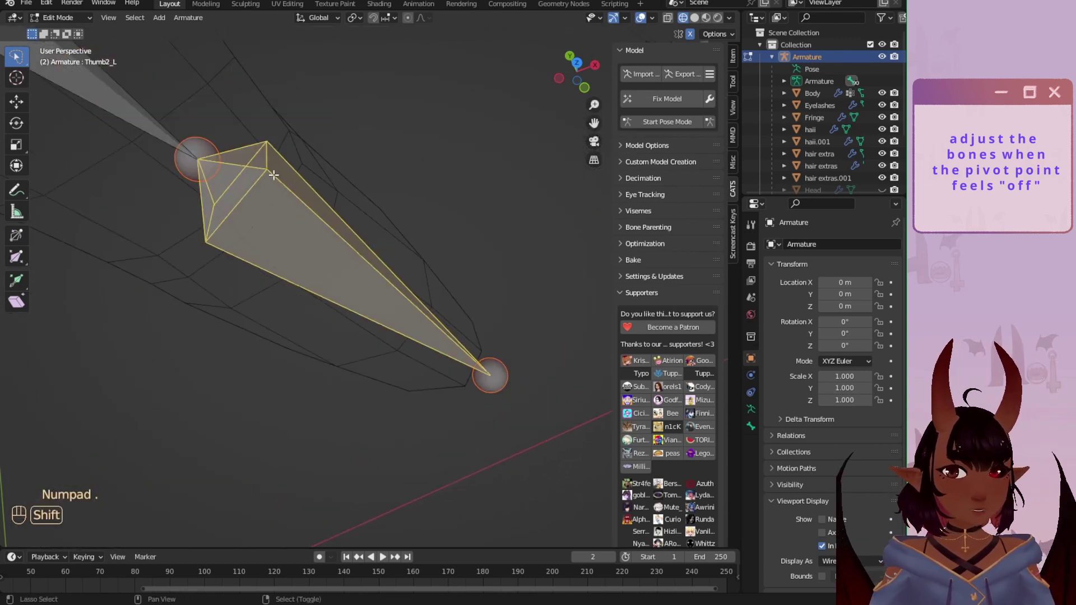
{"action": "middle_click_drag", "start_coordinate": [272, 173], "coordinate": [168, 233], "text": "shift"}
{"action": "scroll", "coordinate": [340, 264], "scroll_direction": "down", "scroll_amount": 2}
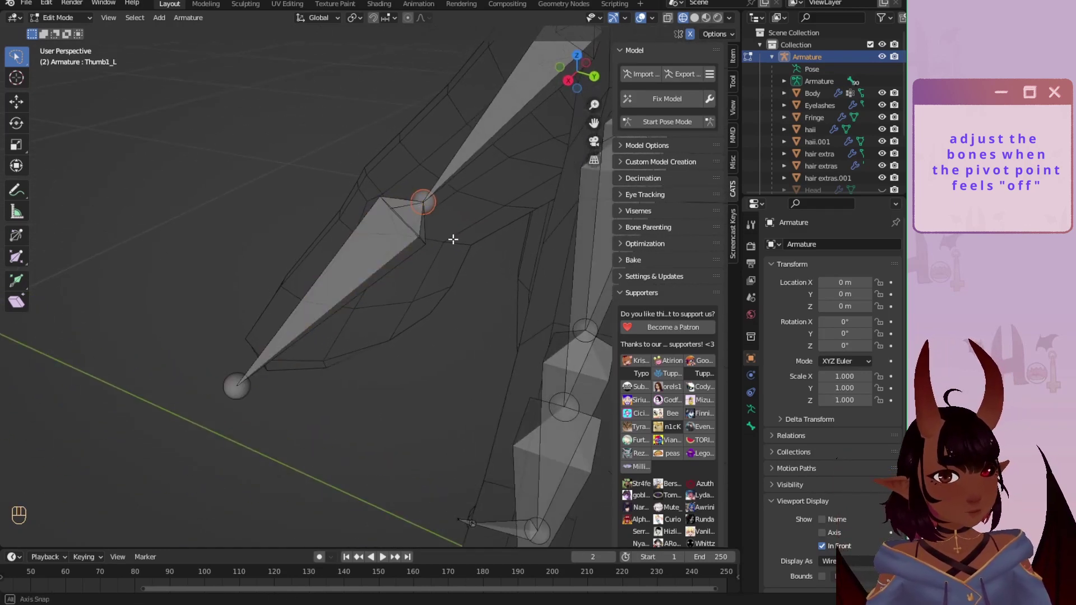
{"action": "middle_click_drag", "start_coordinate": [453, 239], "coordinate": [459, 230]}
{"action": "key", "text": "g"}
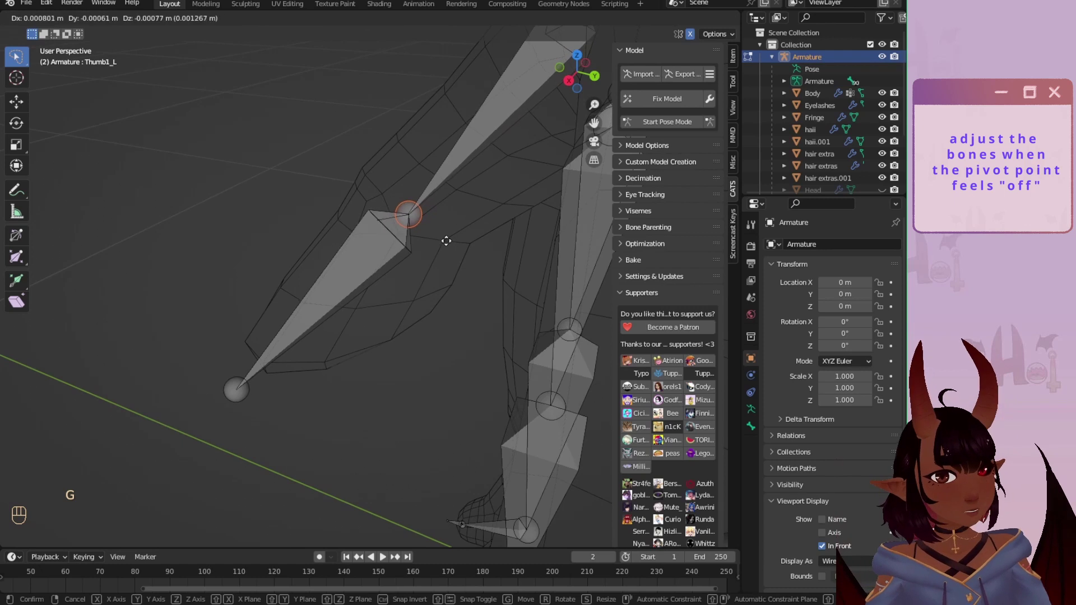
{"action": "left_click", "coordinate": [437, 245]}
Step: Select the Armature together with the Body mesh and return to Weight Paint mode
{"action": "middle_click_drag", "start_coordinate": [289, 204], "coordinate": [361, 260]}
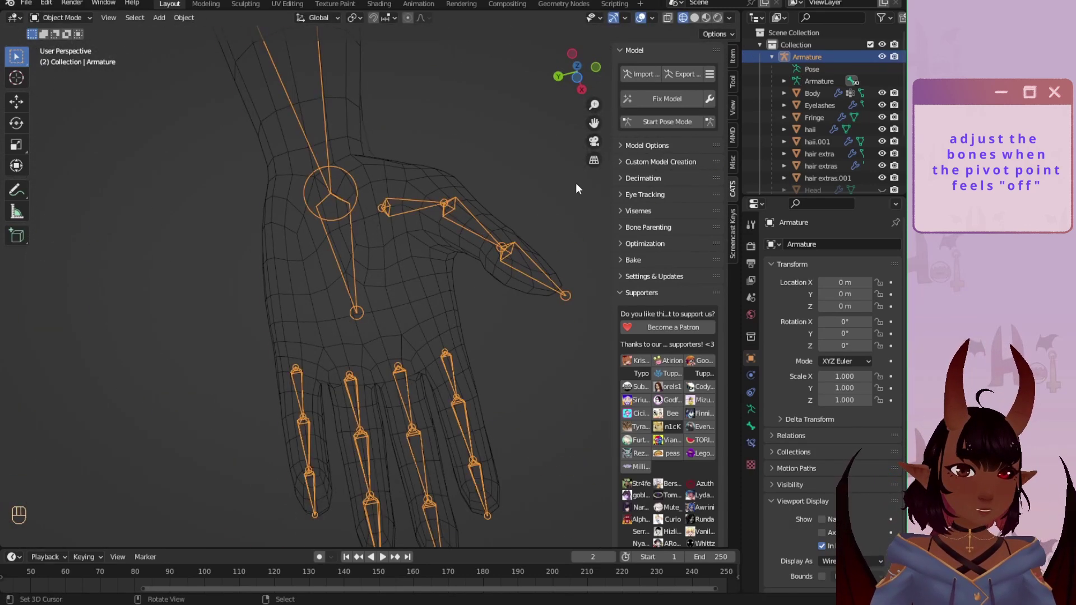
{"action": "key", "text": "a"}
{"action": "key", "text": "a"}
{"action": "left_click", "coordinate": [795, 59]}
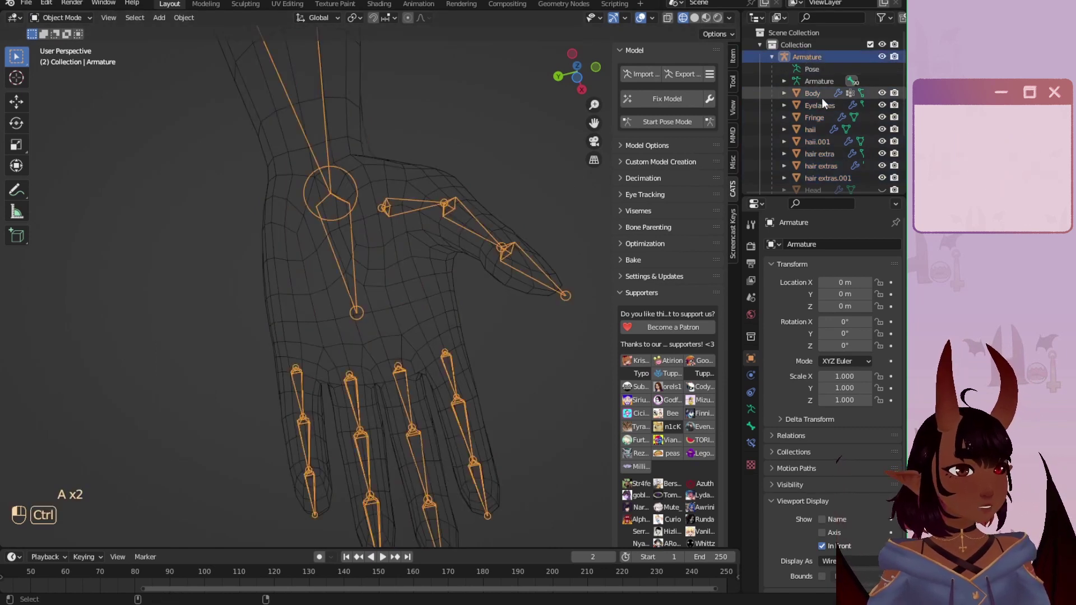
{"action": "left_click", "coordinate": [821, 96], "text": "ctrl"}
{"action": "left_click", "coordinate": [85, 21]}
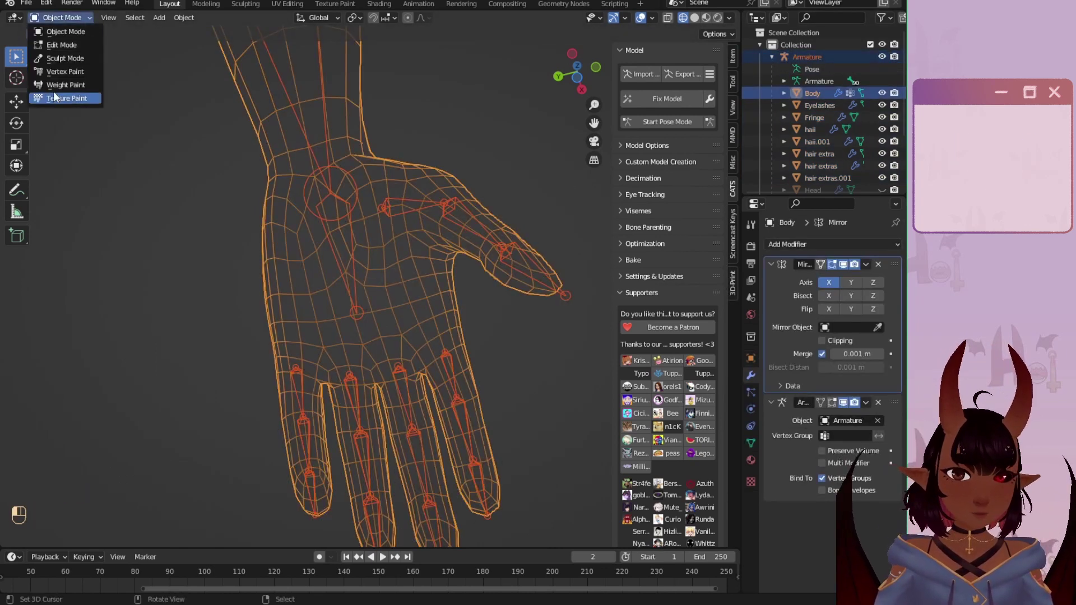
{"action": "left_click", "coordinate": [54, 83]}
Step: Pose the left arm by rotating Left_Arm in the front view and bending the arm 46° in the top view
{"action": "key", "text": "KP_1"}
{"action": "key", "text": "r"}
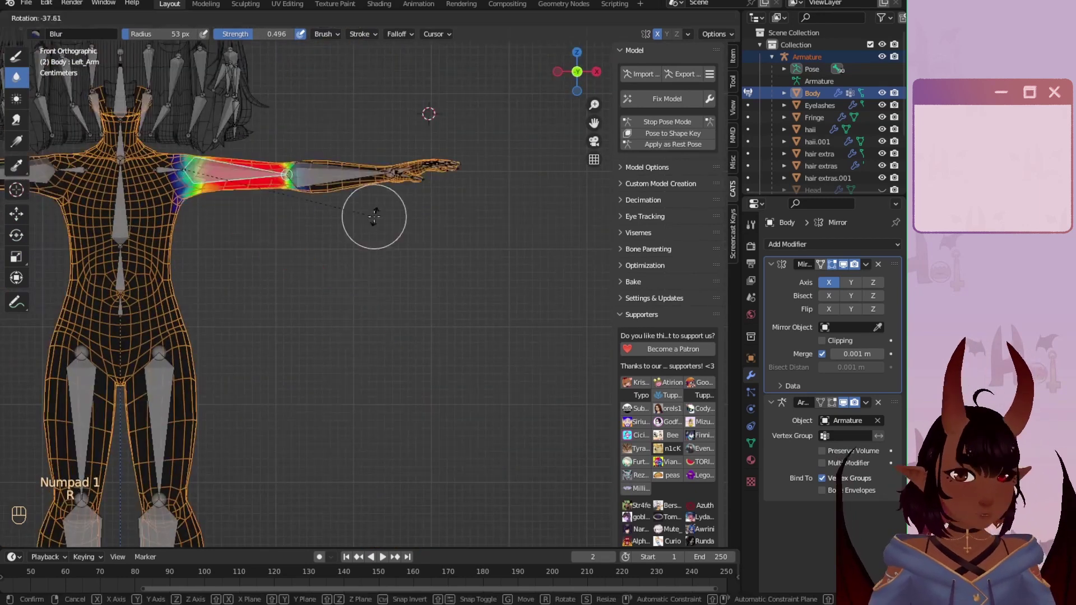
{"action": "left_click", "coordinate": [375, 218]}
{"action": "key", "text": "KP_7"}
{"action": "key", "text": "r"}
{"action": "right_click", "coordinate": [313, 306]}
{"action": "key", "text": "r"}
{"action": "left_click", "coordinate": [359, 403]}
Step: Select Thumb2_L and rotate it to test how the thumb tip bends
{"action": "middle_click_drag", "start_coordinate": [326, 328], "coordinate": [403, 354]}
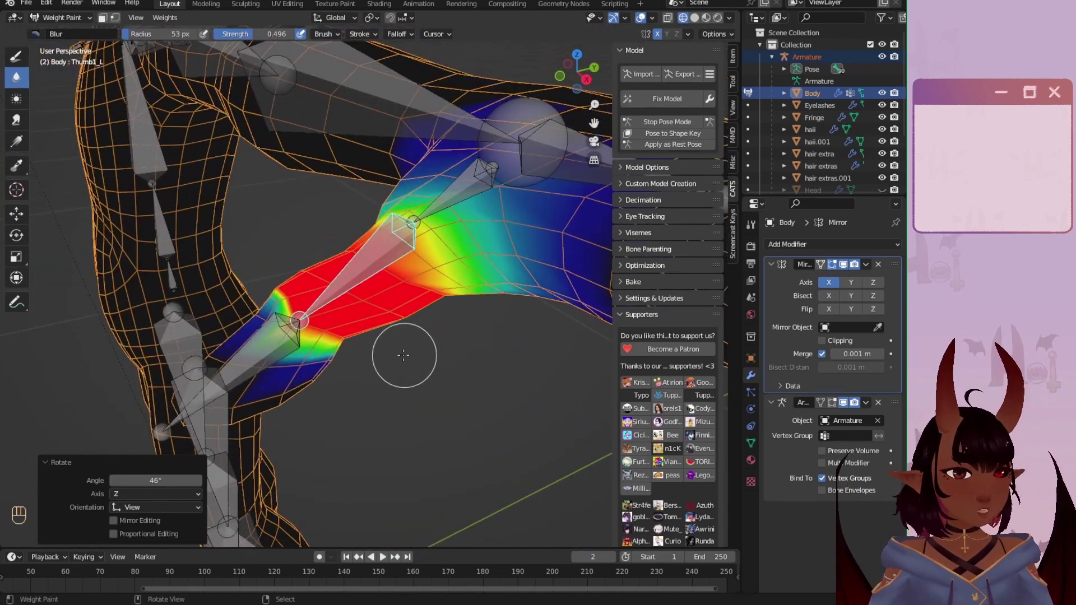
{"action": "right_click", "coordinate": [269, 358]}
{"action": "middle_click_drag", "start_coordinate": [293, 394], "coordinate": [316, 407], "text": "shift"}
{"action": "key", "text": "r"}
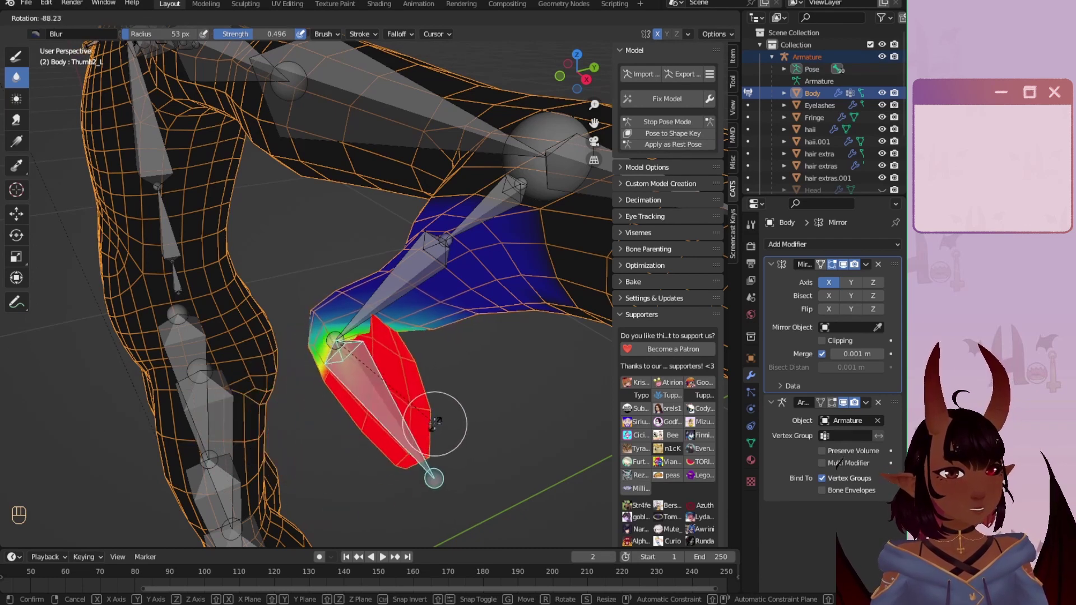
{"action": "left_click", "coordinate": [266, 443]}
Step: Put the armature into Edit Mode and slightly move the joint between Thumb1_L and Thumb2_L
{"action": "left_click", "coordinate": [82, 17]}
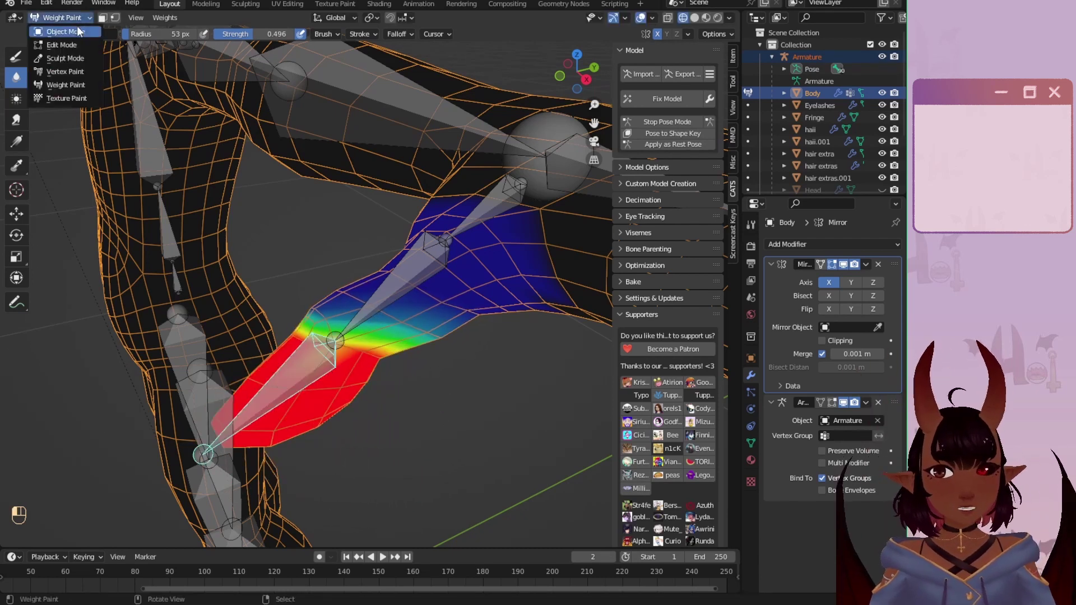
{"action": "left_click", "coordinate": [78, 31]}
{"action": "scroll", "coordinate": [271, 228], "scroll_direction": "down", "scroll_amount": 5}
{"action": "left_click", "coordinate": [344, 172]}
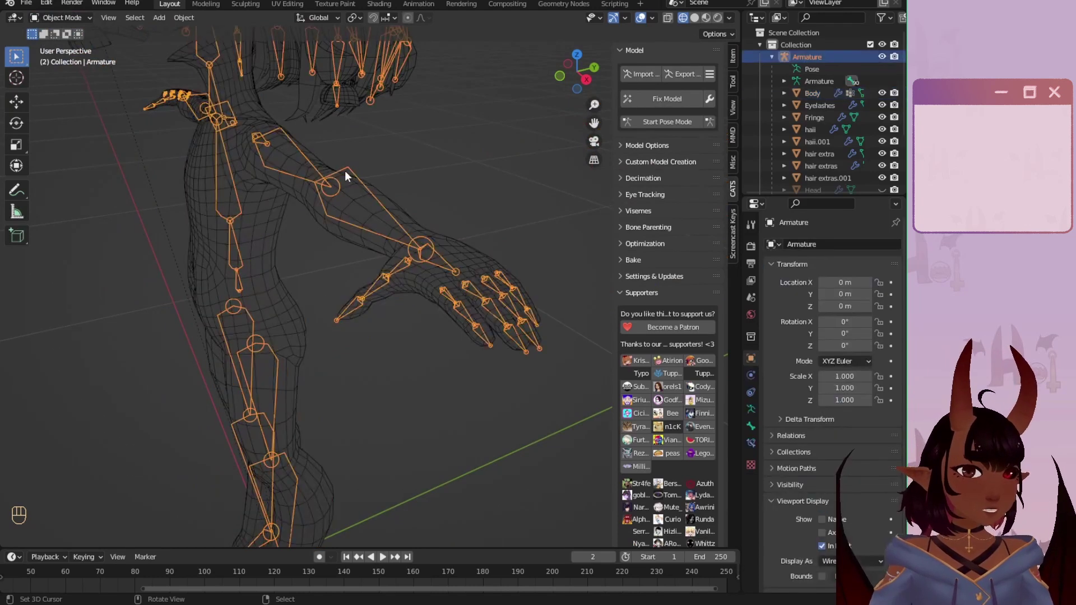
{"action": "left_click", "coordinate": [45, 21]}
{"action": "left_click", "coordinate": [48, 43]}
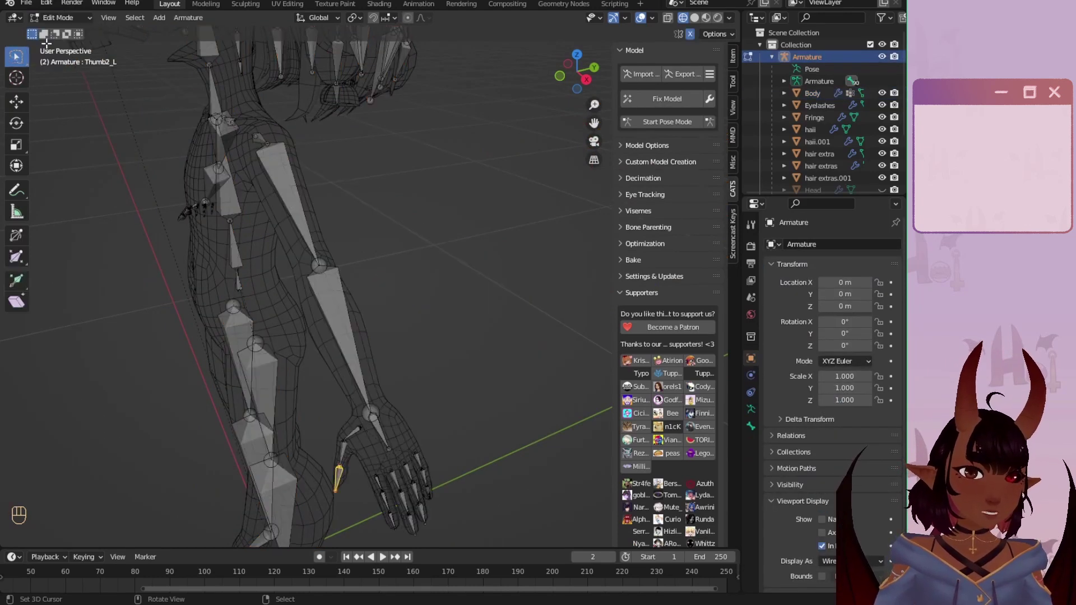
{"action": "left_click", "coordinate": [334, 467], "text": "shift"}
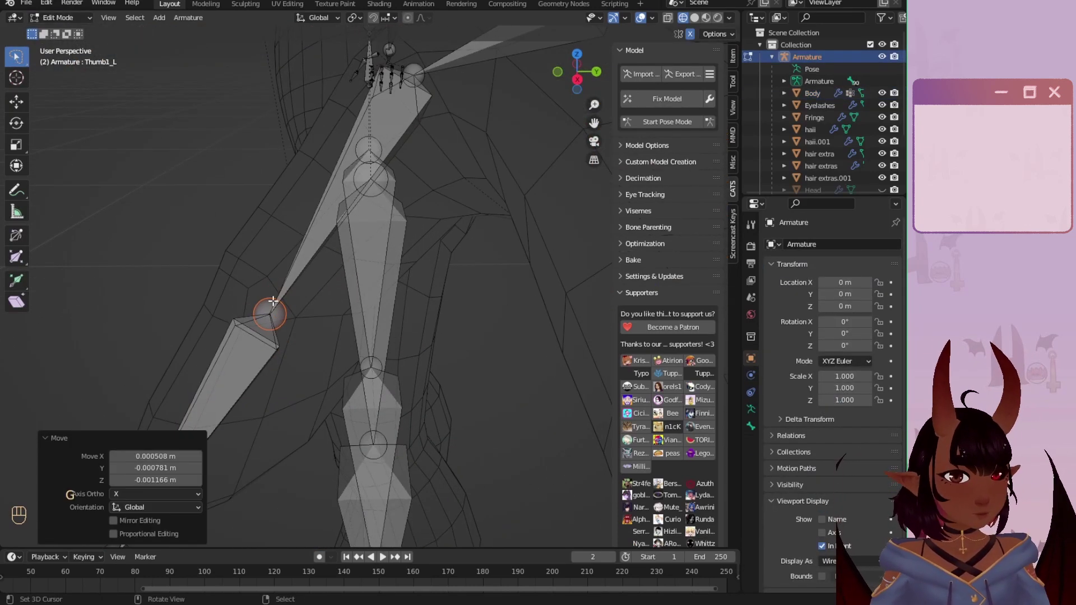
Step: Back in Weight Paint mode, bend the thumb tip by rotating Thumb2_L
{"action": "key", "text": "r"}
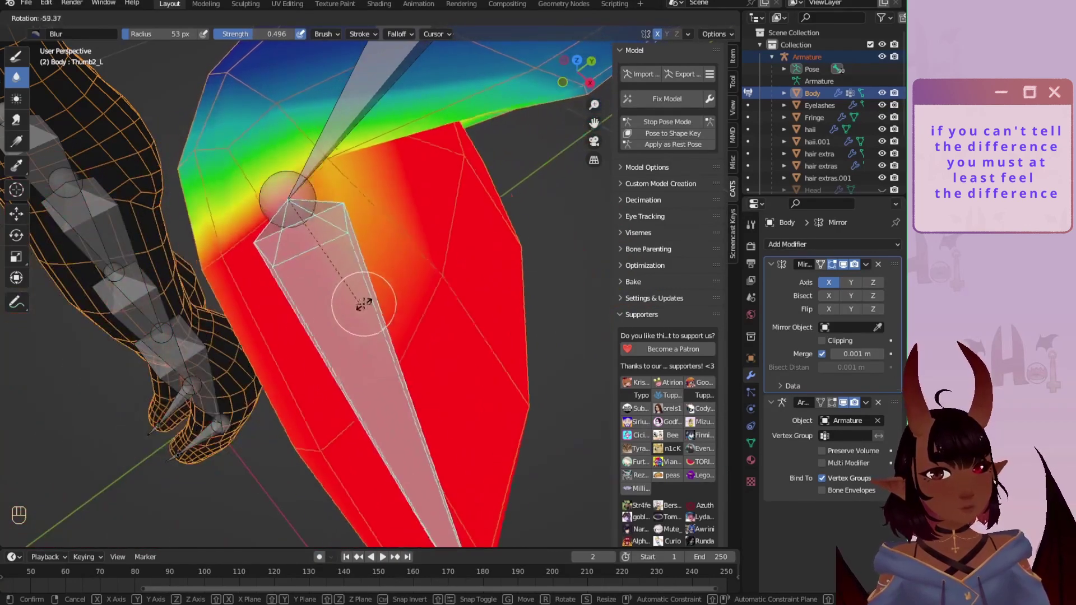
{"action": "left_click", "coordinate": [366, 280]}
{"action": "scroll", "coordinate": [371, 263], "scroll_direction": "down", "scroll_amount": 6}
{"action": "middle_click_drag", "start_coordinate": [372, 261], "coordinate": [409, 224]}
{"action": "scroll", "coordinate": [414, 269], "scroll_direction": "up", "scroll_amount": 5}
{"action": "key", "text": "r"}
{"action": "left_click", "coordinate": [442, 283]}
Step: Adjust the bend at both thumb joints by rotating Thumb2_L and Thumb1_L
{"action": "right_click", "coordinate": [392, 179]}
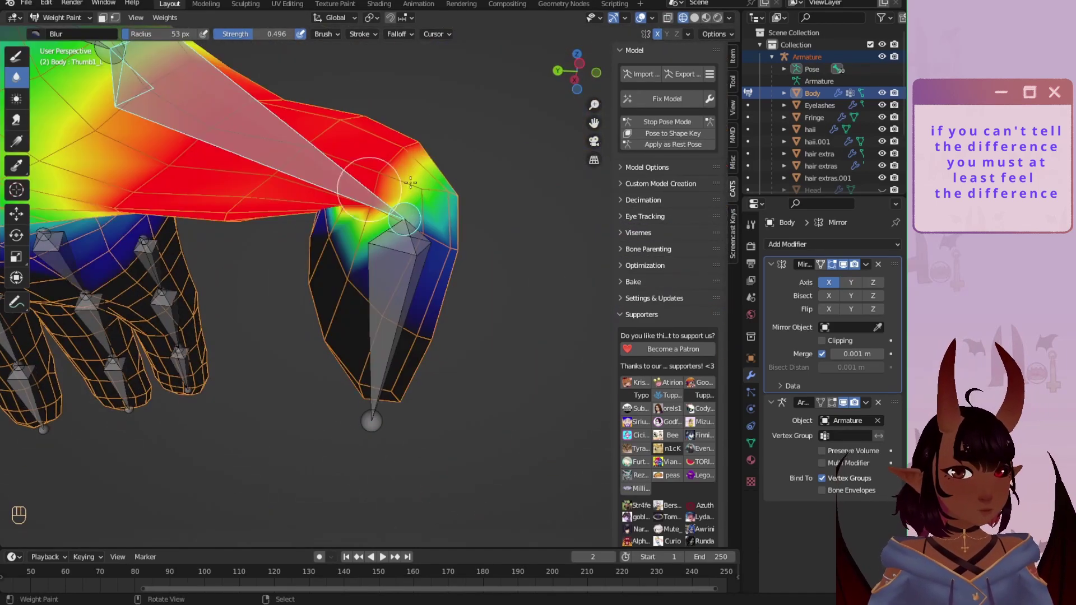
{"action": "middle_click_drag", "start_coordinate": [393, 179], "coordinate": [381, 224]}
{"action": "middle_click_drag", "start_coordinate": [381, 224], "coordinate": [392, 359], "text": "shift"}
{"action": "right_click_drag", "start_coordinate": [394, 409], "coordinate": [391, 409]}
{"action": "key", "text": "r"}
{"action": "left_click", "coordinate": [448, 467]}
{"action": "scroll", "coordinate": [426, 392], "scroll_direction": "down", "scroll_amount": 4}
{"action": "right_click", "coordinate": [348, 235]}
{"action": "key", "text": "r"}
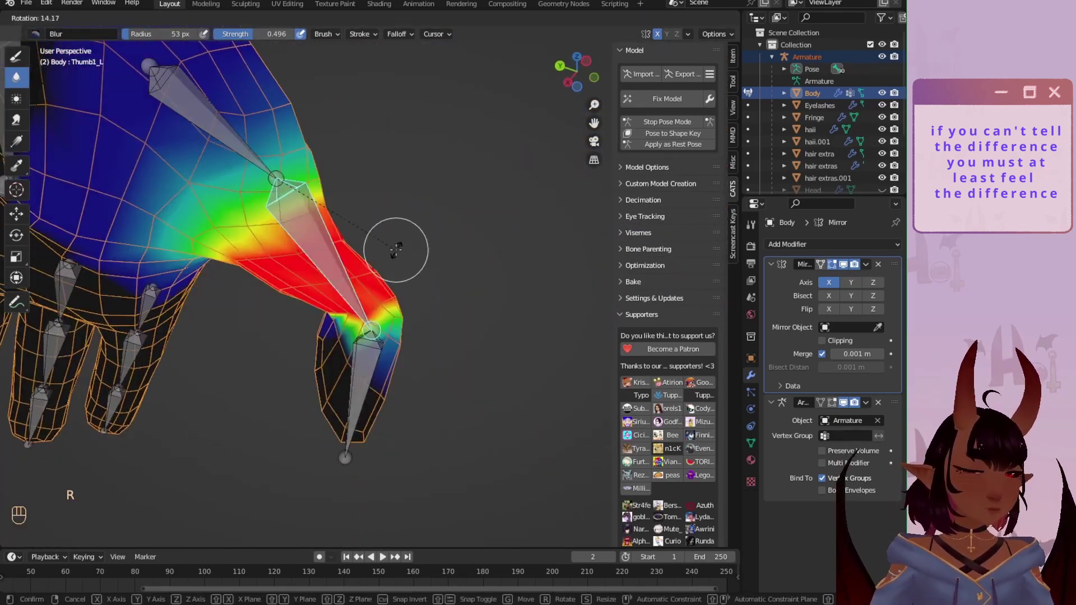
{"action": "left_click", "coordinate": [366, 291]}
Step: Rotate the thumb bones further to curl the thumb inward over the palm, leaving Thumb1_L selected
{"action": "middle_click_drag", "start_coordinate": [366, 290], "coordinate": [264, 298]}
{"action": "right_click", "coordinate": [386, 143]}
{"action": "key", "text": "r"}
{"action": "left_click", "coordinate": [359, 224]}
{"action": "middle_click_drag", "start_coordinate": [358, 224], "coordinate": [280, 331]}
{"action": "right_click", "coordinate": [353, 434]}
{"action": "key", "text": "r"}
{"action": "right_click", "coordinate": [308, 328]}
{"action": "right_click", "coordinate": [303, 328]}
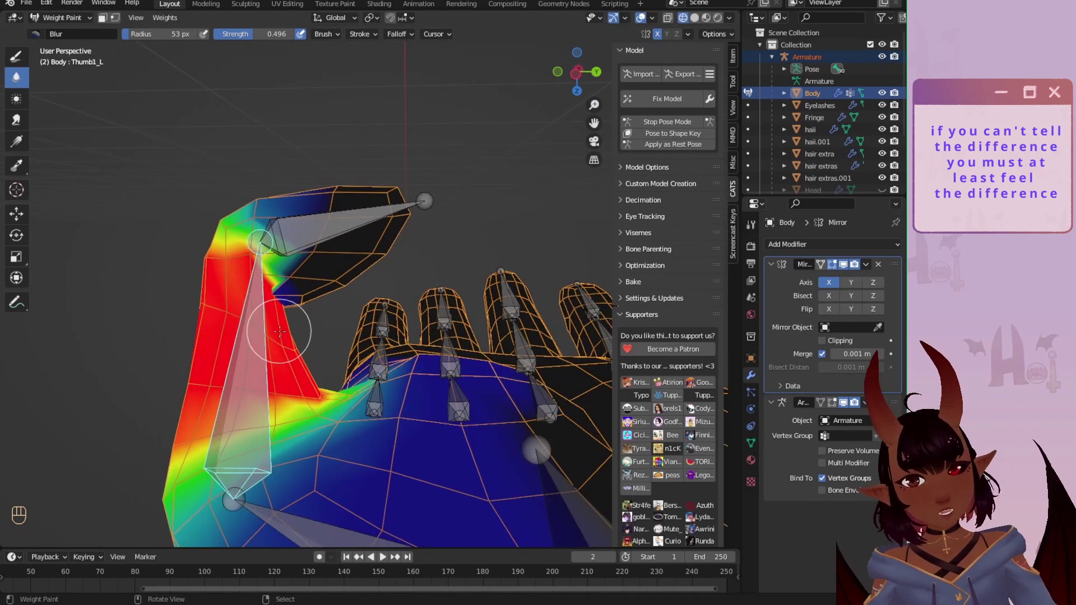
Step: Select Thumb0_L and set the Draw brush to the Subtract blend mode
{"action": "middle_click_drag", "start_coordinate": [222, 275], "coordinate": [364, 303], "text": "shift"}
{"action": "right_click", "coordinate": [413, 418]}
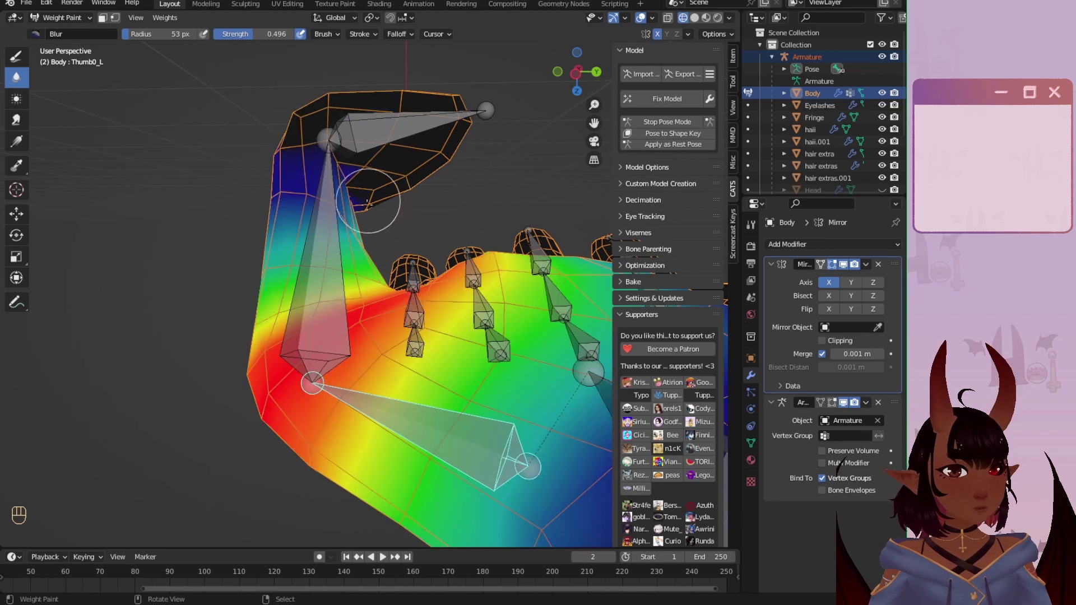
{"action": "middle_click_drag", "start_coordinate": [369, 200], "coordinate": [304, 253]}
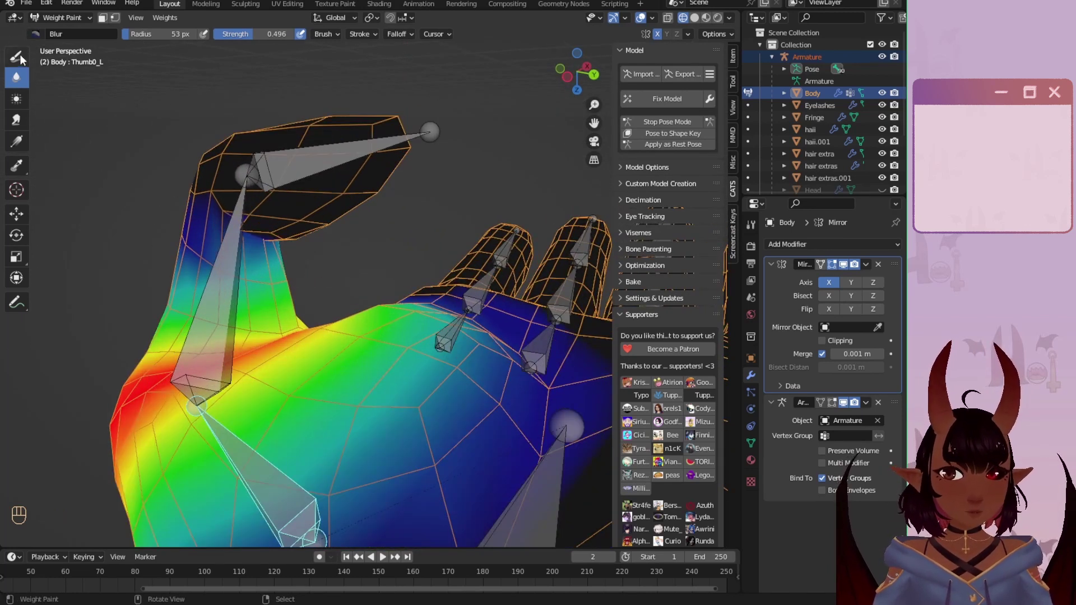
{"action": "left_click", "coordinate": [20, 57]}
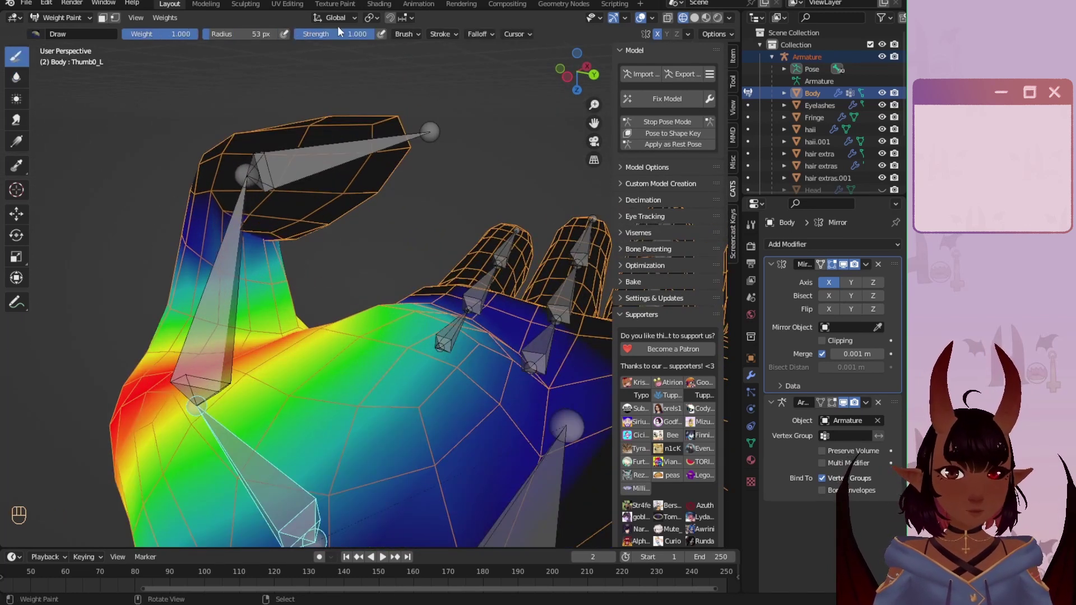
{"action": "left_click", "coordinate": [403, 34]}
{"action": "left_click", "coordinate": [443, 57]}
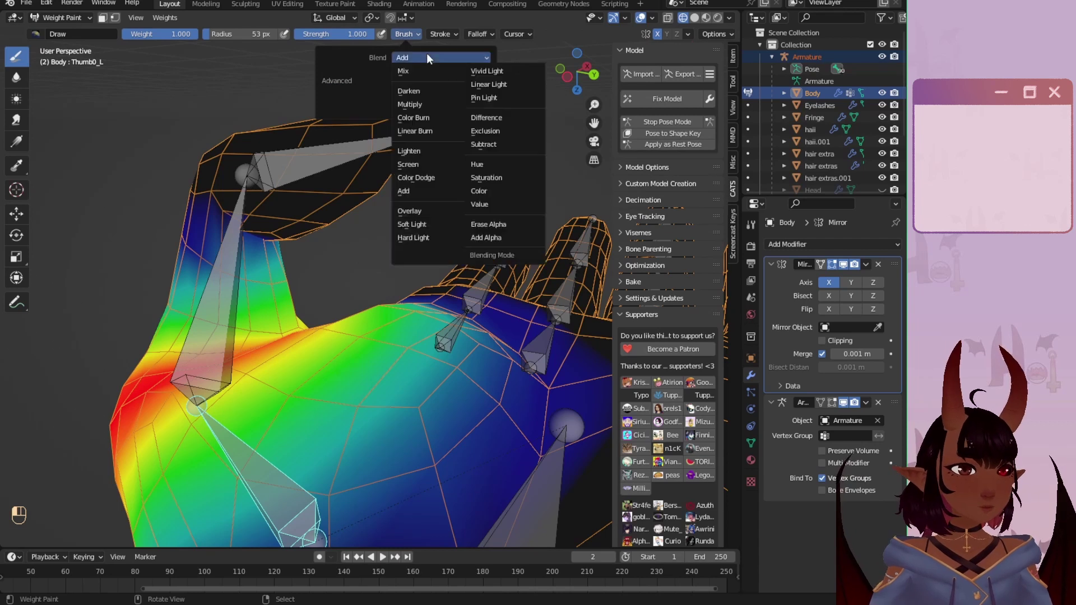
{"action": "left_click", "coordinate": [500, 136]}
Step: Subtract Thumb0_L weight on the middle thumb segment and set the brush to Projected falloff with Front Faces Only off
{"action": "middle_click_drag", "start_coordinate": [212, 291], "coordinate": [331, 266], "text": "shift"}
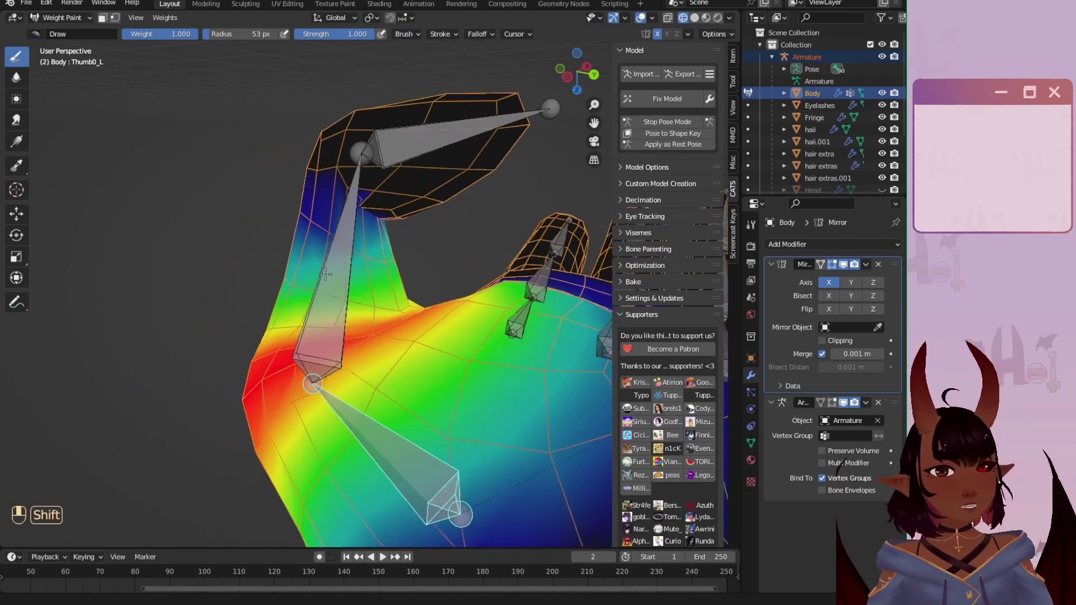
{"action": "scroll", "coordinate": [330, 266], "scroll_direction": "up", "scroll_amount": 3}
{"action": "mouse_move", "coordinate": [443, 243]}
{"action": "left_mouse_down"}
{"action": "mouse_move", "coordinate": [381, 235]}
{"action": "mouse_move", "coordinate": [286, 173]}
{"action": "left_mouse_up"}
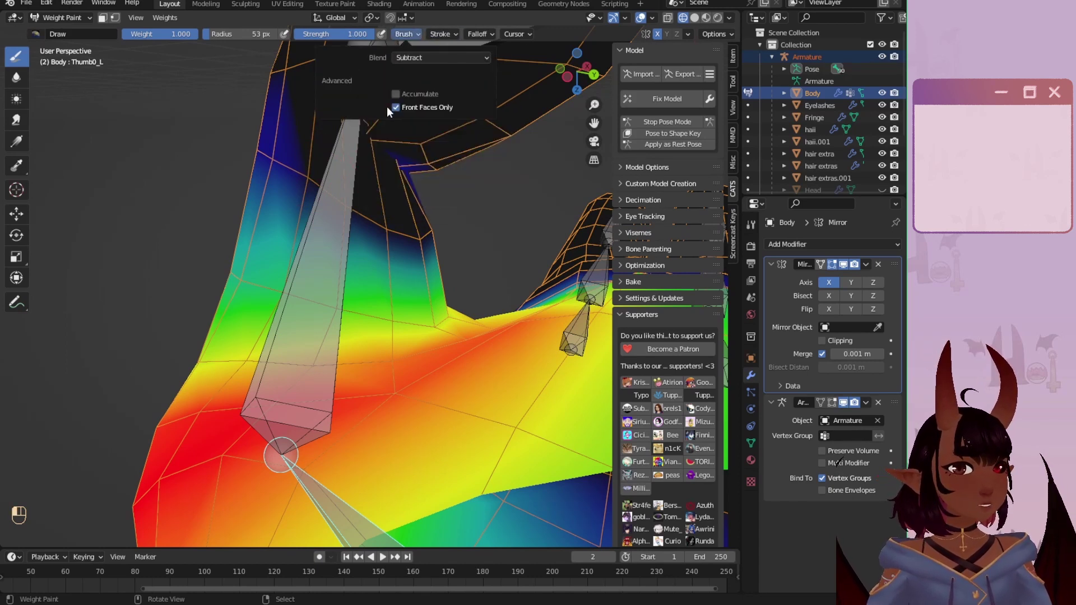
{"action": "left_click", "coordinate": [478, 34]}
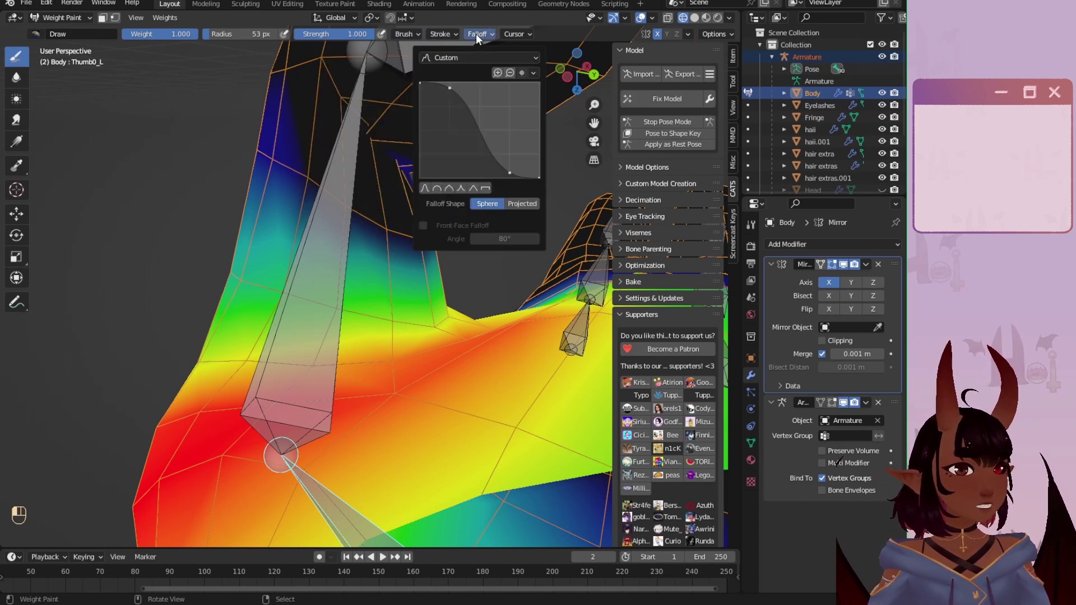
{"action": "left_click", "coordinate": [519, 204]}
{"action": "middle_click_drag", "start_coordinate": [505, 224], "coordinate": [369, 171]}
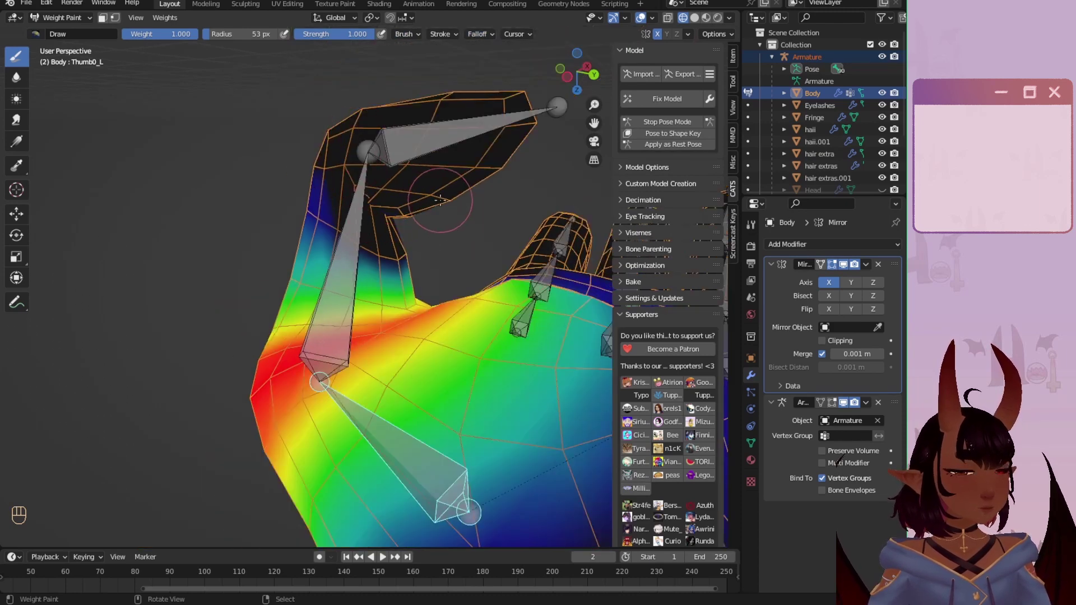
Step: Subtract the Thumb0_L weight that extends up the thumb's middle segment above the Thumb1_L base
{"action": "mouse_move", "coordinate": [441, 200]}
{"action": "middle_mouse_down"}
{"action": "mouse_move", "coordinate": [257, 170]}
{"action": "mouse_move", "coordinate": [396, 216]}
{"action": "mouse_move", "coordinate": [352, 232]}
{"action": "middle_mouse_up"}
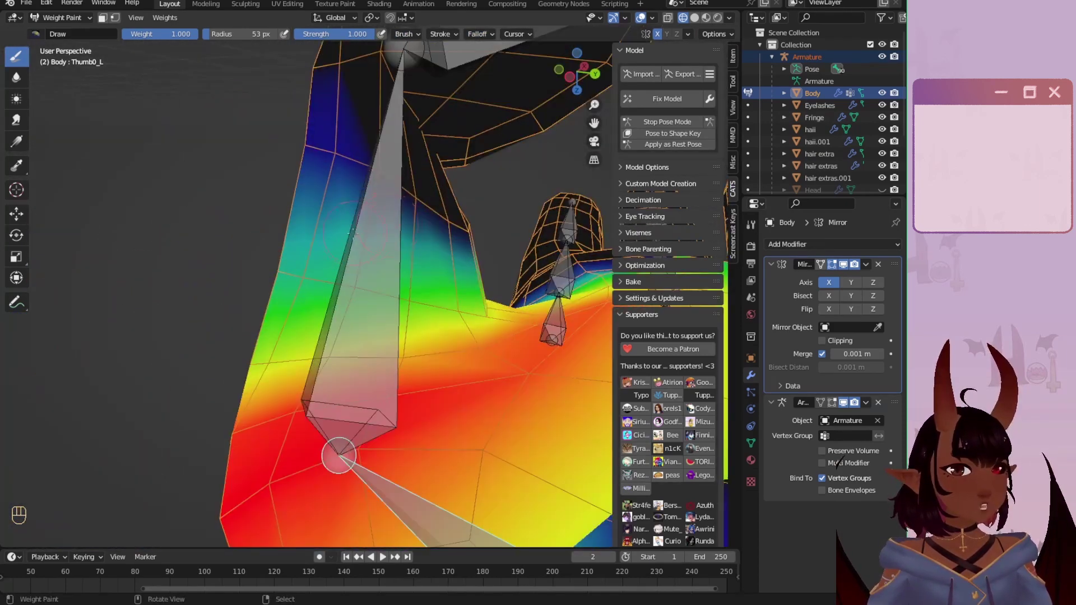
{"action": "left_click_drag", "start_coordinate": [336, 169], "coordinate": [371, 167], "text": "ctrl"}
{"action": "left_click_drag", "start_coordinate": [281, 263], "coordinate": [430, 295], "text": "ctrl"}
{"action": "mouse_move", "coordinate": [459, 295]}
{"action": "middle_mouse_down"}
{"action": "mouse_move", "coordinate": [427, 294]}
{"action": "mouse_move", "coordinate": [257, 375]}
{"action": "mouse_move", "coordinate": [331, 366]}
{"action": "middle_mouse_up"}
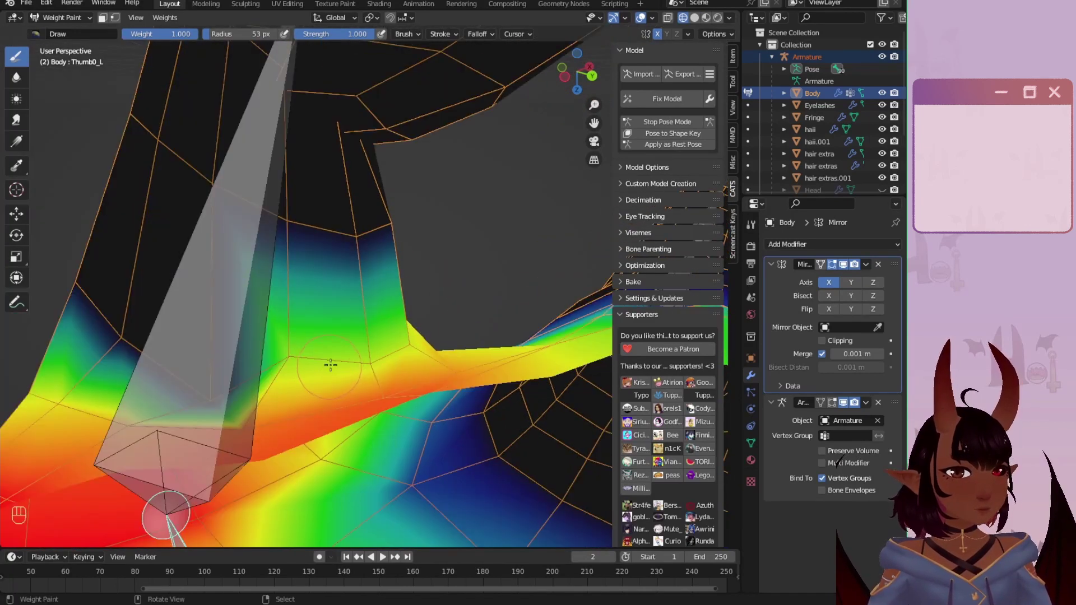
{"action": "left_click_drag", "start_coordinate": [319, 370], "coordinate": [409, 327], "text": "ctrl"}
Step: Undo the last two strokes and subtract remaining Thumb0_L weight from the back of the thumb
{"action": "middle_click_drag", "start_coordinate": [409, 327], "coordinate": [305, 282]}
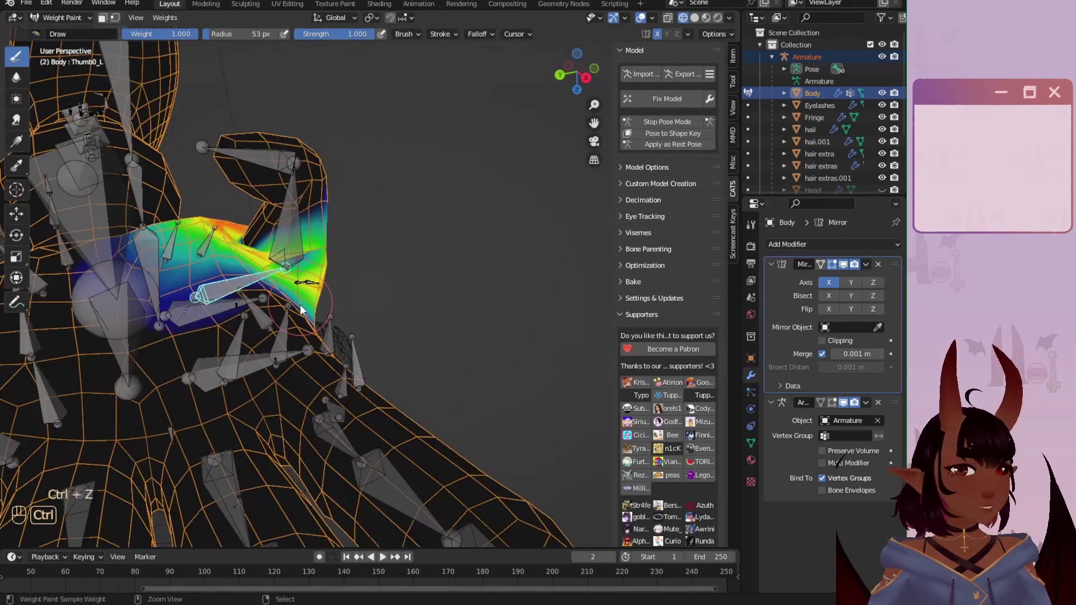
{"action": "scroll", "coordinate": [244, 310], "scroll_direction": "up", "scroll_amount": 3}
{"action": "middle_click_drag", "start_coordinate": [252, 158], "coordinate": [339, 208], "text": "shift"}
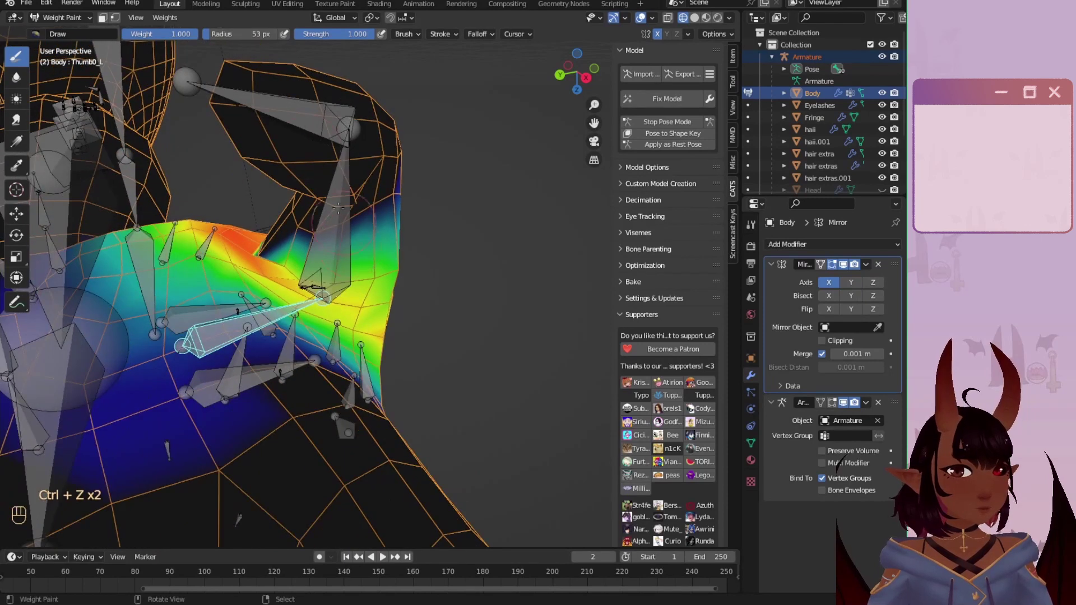
{"action": "left_click", "coordinate": [401, 35]}
{"action": "mouse_move", "coordinate": [493, 38]}
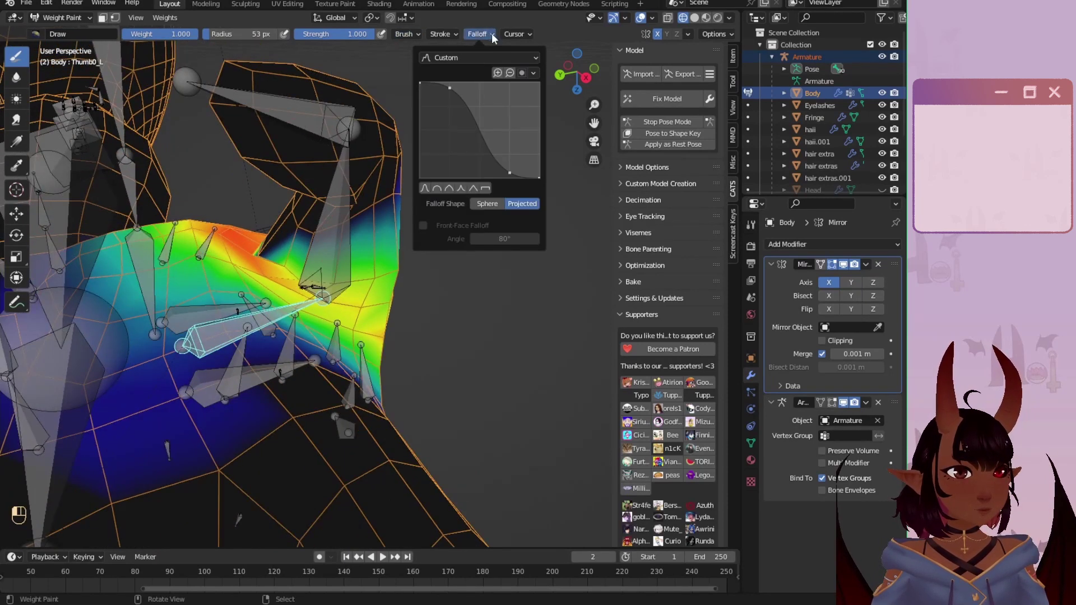
{"action": "mouse_move", "coordinate": [406, 35]}
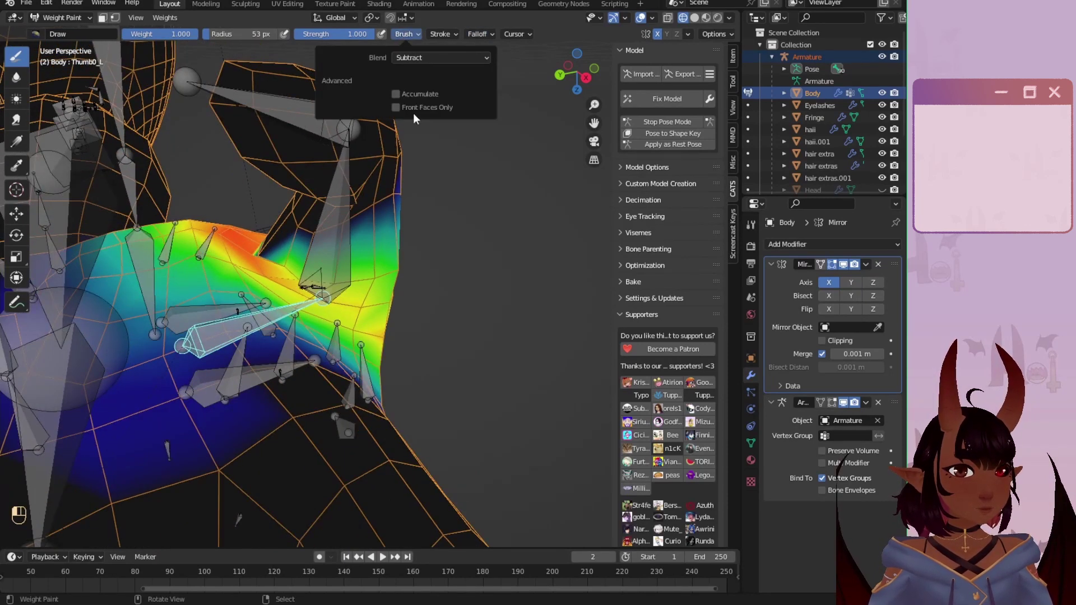
{"action": "scroll", "coordinate": [297, 269], "scroll_direction": "up", "scroll_amount": 4}
{"action": "middle_click_drag", "start_coordinate": [294, 280], "coordinate": [377, 298]}
{"action": "middle_click_drag", "start_coordinate": [200, 363], "coordinate": [290, 424]}
{"action": "middle_click_drag", "start_coordinate": [344, 384], "coordinate": [395, 339]}
{"action": "middle_click_drag", "start_coordinate": [470, 288], "coordinate": [347, 190]}
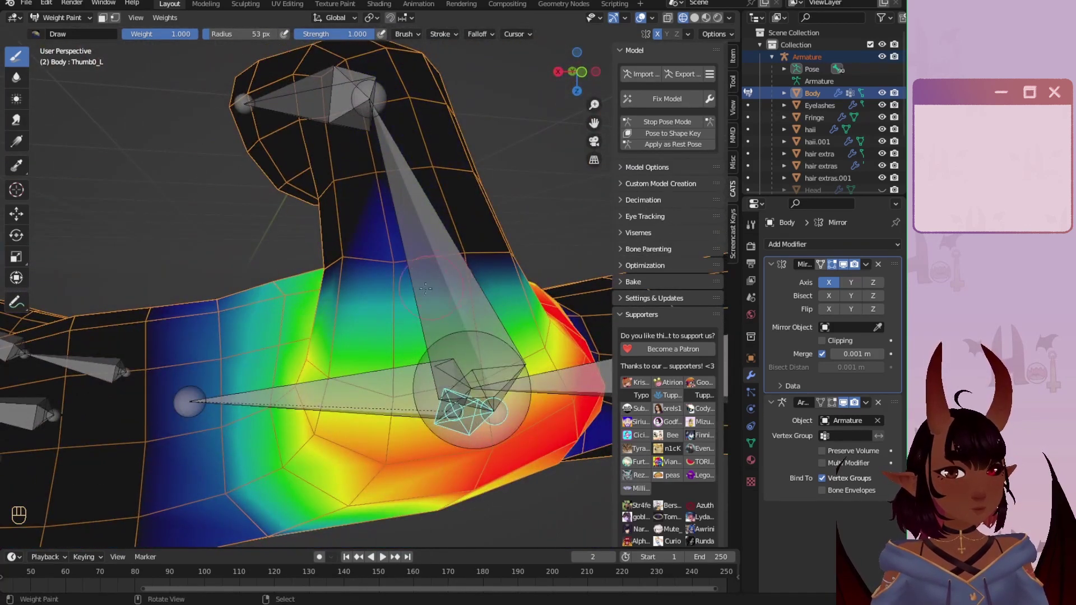
{"action": "left_click", "coordinate": [401, 270]}
Step: Set the Blur brush's falloff shape to Sphere and smooth the Thumb1_L weights where the thumb meets the palm
{"action": "scroll", "coordinate": [448, 246], "scroll_direction": "down", "scroll_amount": 4}
{"action": "mouse_move", "coordinate": [499, 227]}
{"action": "middle_mouse_down"}
{"action": "mouse_move", "coordinate": [277, 264]}
{"action": "mouse_move", "coordinate": [320, 271]}
{"action": "mouse_move", "coordinate": [293, 293]}
{"action": "mouse_move", "coordinate": [284, 178]}
{"action": "middle_mouse_up"}
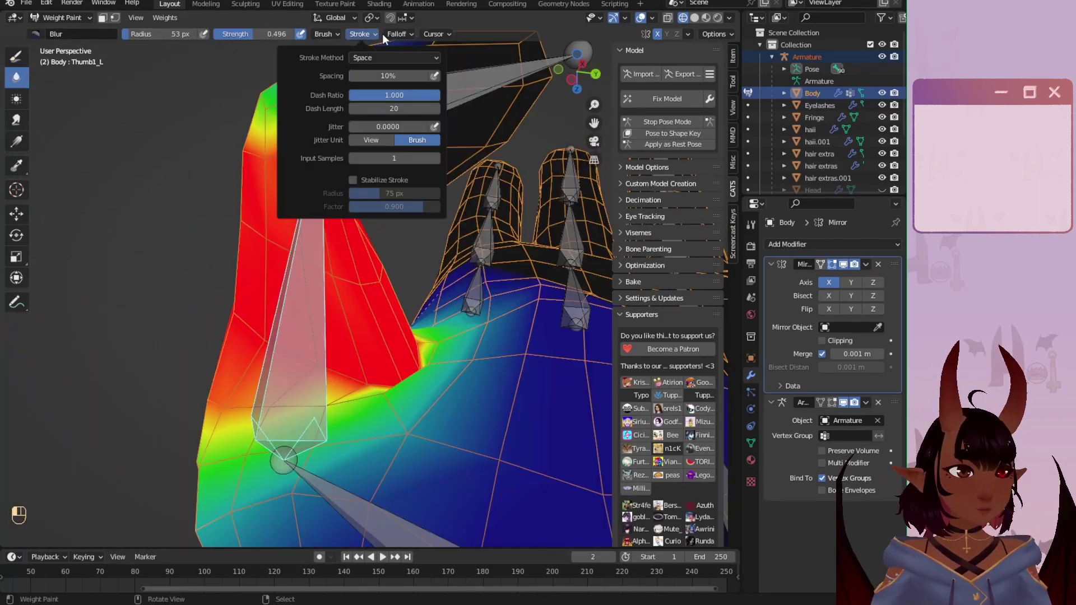
{"action": "mouse_move", "coordinate": [396, 35]}
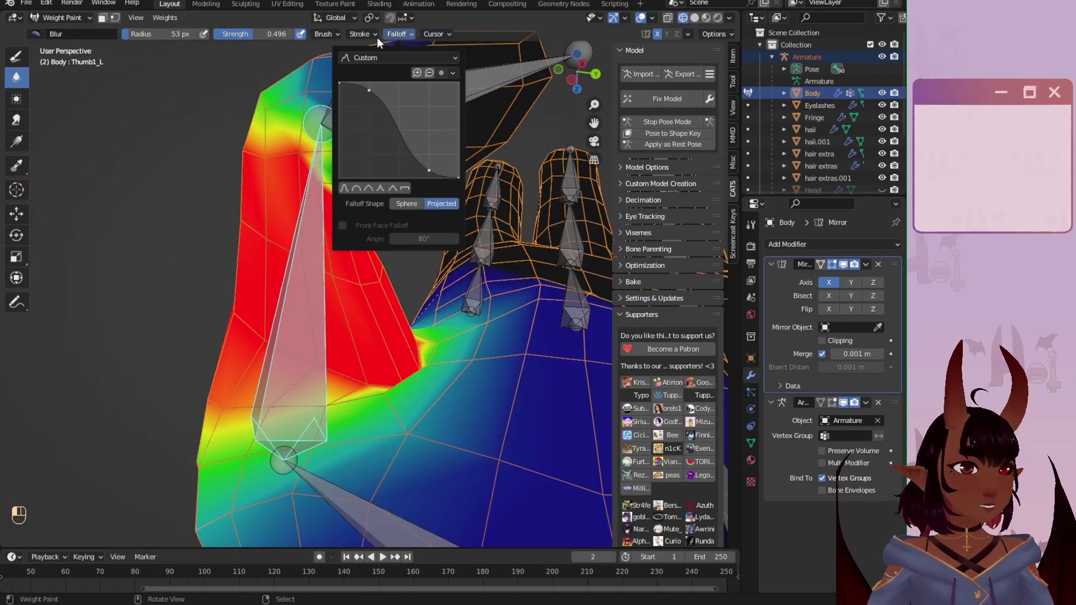
{"action": "mouse_move", "coordinate": [330, 40]}
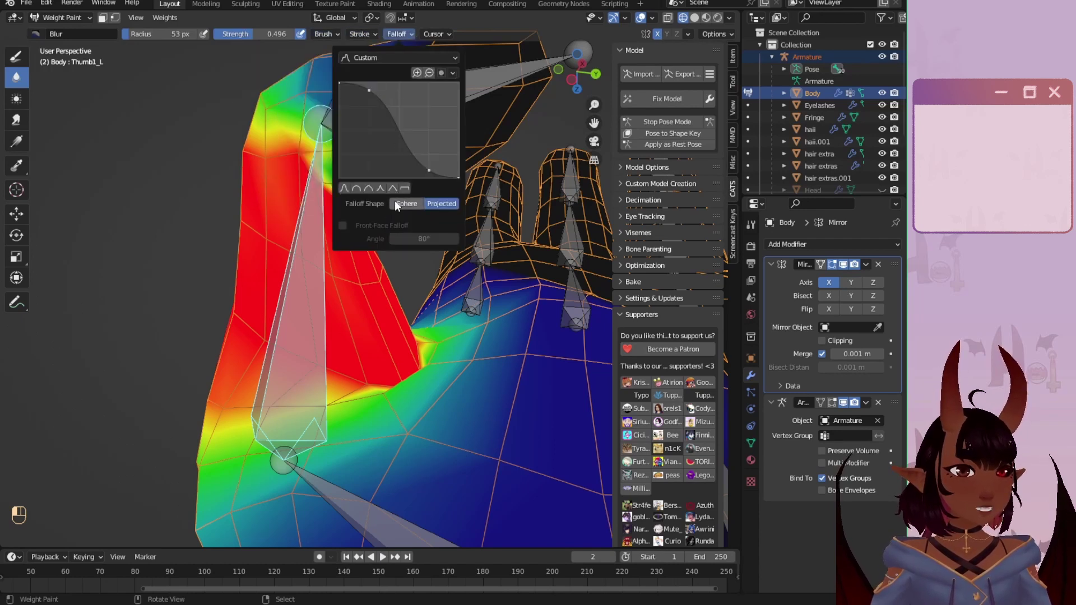
{"action": "left_click", "coordinate": [396, 204]}
{"action": "scroll", "coordinate": [408, 484], "scroll_direction": "down", "scroll_amount": 3}
{"action": "middle_click_drag", "start_coordinate": [401, 386], "coordinate": [359, 419]}
{"action": "scroll", "coordinate": [359, 418], "scroll_direction": "up", "scroll_amount": 4}
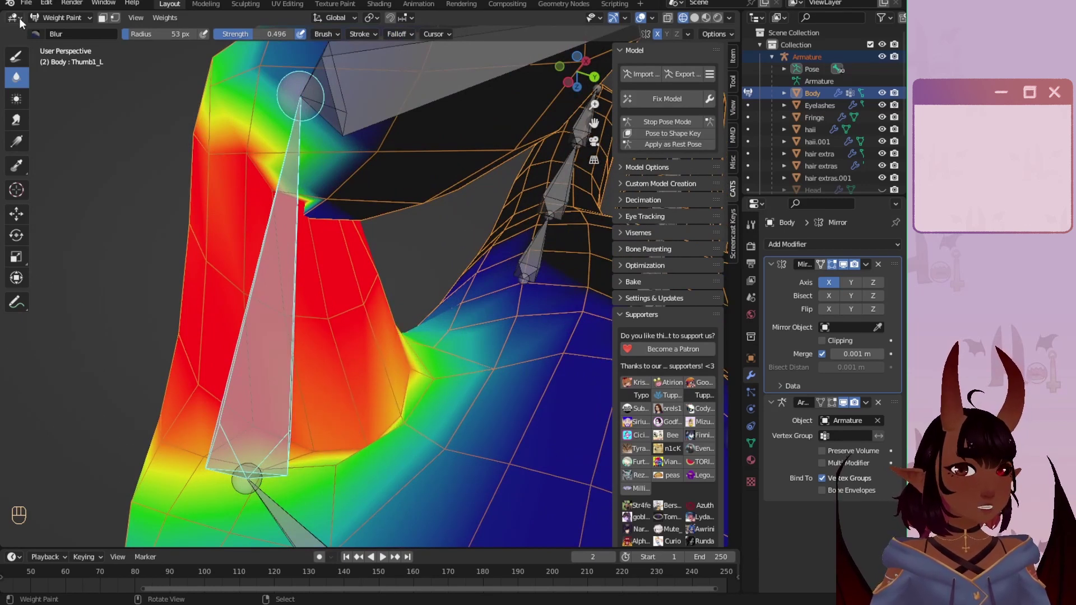
Step: Blur the Thumb1_L weights across the base of the thumb's middle segment
{"action": "left_click", "coordinate": [18, 58]}
{"action": "scroll", "coordinate": [310, 389], "scroll_direction": "down", "scroll_amount": 4}
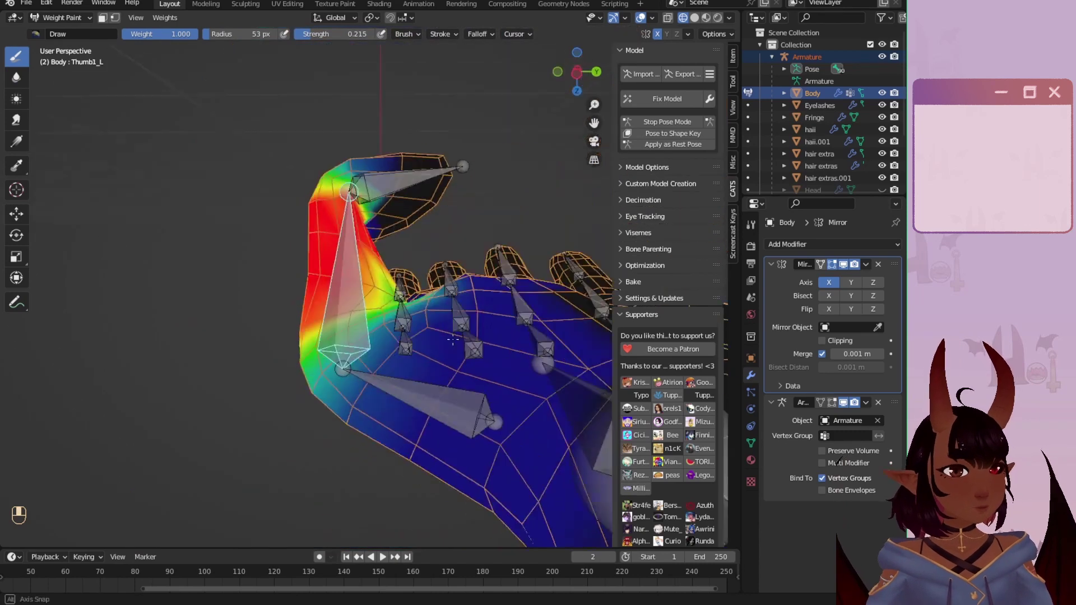
{"action": "scroll", "coordinate": [310, 388], "scroll_direction": "up", "scroll_amount": 2}
{"action": "left_click", "coordinate": [17, 77]}
{"action": "left_click_drag", "start_coordinate": [344, 319], "coordinate": [280, 373]}
{"action": "middle_click_drag", "start_coordinate": [281, 373], "coordinate": [322, 291]}
{"action": "scroll", "coordinate": [322, 291], "scroll_direction": "up", "scroll_amount": 1}
{"action": "left_click_drag", "start_coordinate": [322, 292], "coordinate": [169, 271]}
Step: Select Thumb0_L and blur its hard weight edge between the palm and the thumb
{"action": "right_click", "coordinate": [174, 417]}
{"action": "middle_click_drag", "start_coordinate": [174, 417], "coordinate": [280, 387]}
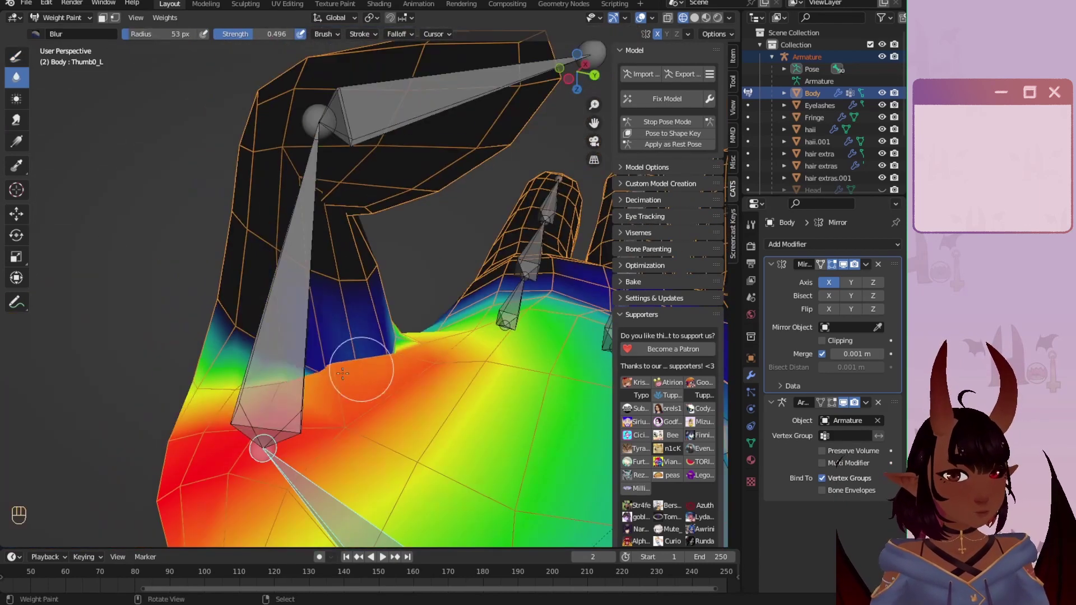
{"action": "left_click_drag", "start_coordinate": [361, 367], "coordinate": [401, 324]}
{"action": "middle_click_drag", "start_coordinate": [402, 324], "coordinate": [314, 303]}
{"action": "left_click_drag", "start_coordinate": [314, 303], "coordinate": [381, 308]}
Step: Select Thumb1_L and blur its weights on the outer side of the thumb's base joint
{"action": "right_click", "coordinate": [368, 252]}
{"action": "left_click", "coordinate": [17, 56]}
{"action": "mouse_move", "coordinate": [269, 269]}
{"action": "middle_mouse_down"}
{"action": "mouse_move", "coordinate": [336, 241]}
{"action": "mouse_move", "coordinate": [460, 334]}
{"action": "mouse_move", "coordinate": [370, 291]}
{"action": "mouse_move", "coordinate": [337, 358]}
{"action": "middle_mouse_up"}
{"action": "scroll", "coordinate": [409, 314], "scroll_direction": "down", "scroll_amount": 2}
{"action": "scroll", "coordinate": [337, 359], "scroll_direction": "up", "scroll_amount": 3}
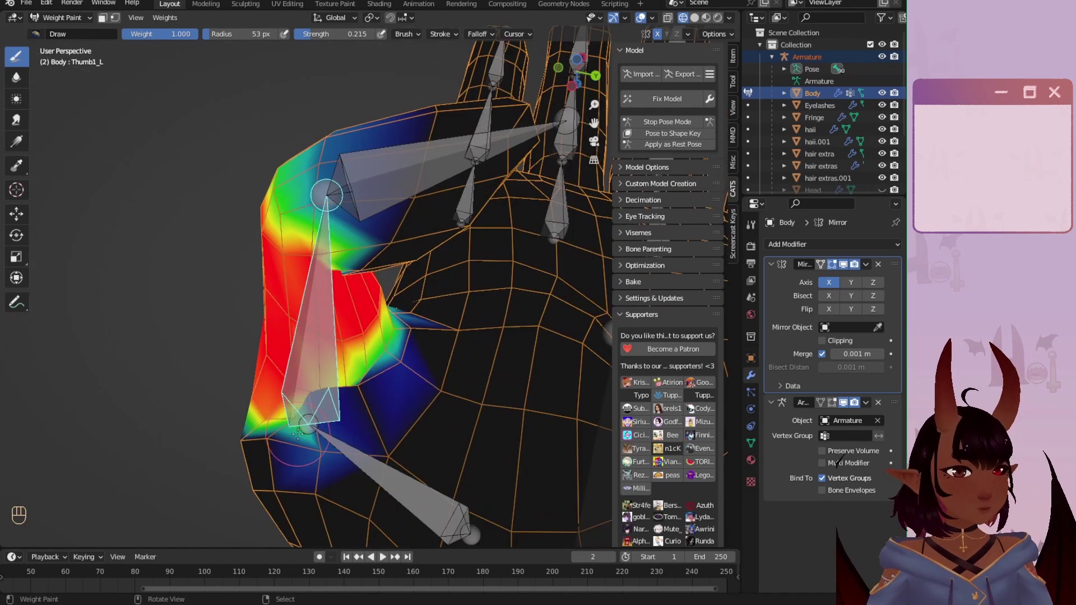
{"action": "left_click", "coordinate": [17, 77]}
{"action": "mouse_move", "coordinate": [274, 443]}
{"action": "left_mouse_down"}
{"action": "mouse_move", "coordinate": [351, 401]}
{"action": "mouse_move", "coordinate": [269, 415]}
{"action": "left_mouse_up"}
Step: Check the posed thumb from around the hand and stop pose mode
{"action": "middle_click_drag", "start_coordinate": [224, 348], "coordinate": [448, 319]}
{"action": "scroll", "coordinate": [465, 336], "scroll_direction": "down", "scroll_amount": 4}
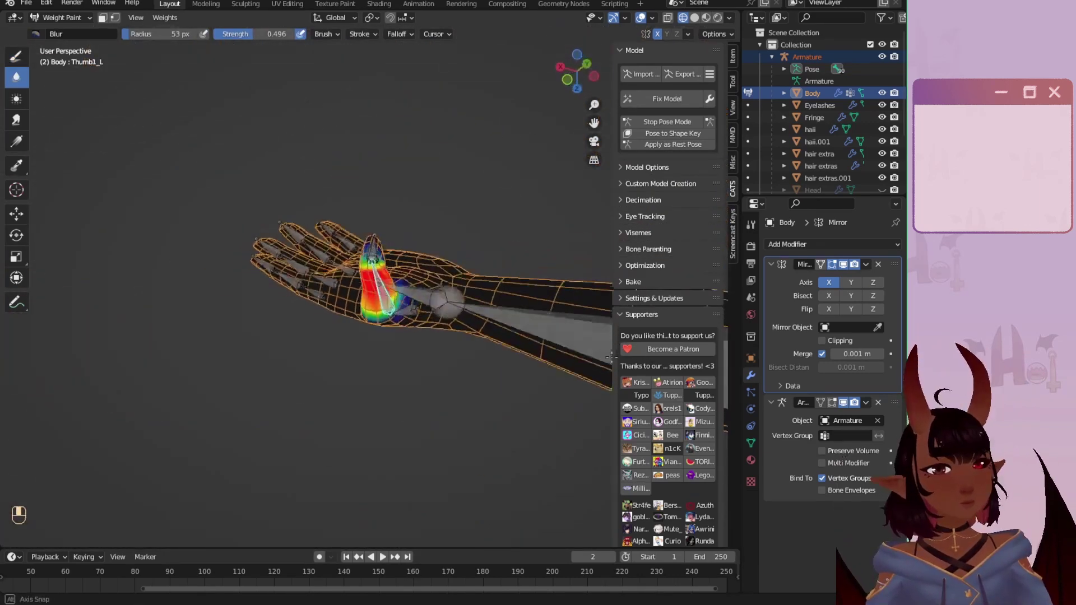
{"action": "middle_click_drag", "start_coordinate": [482, 370], "coordinate": [594, 318]}
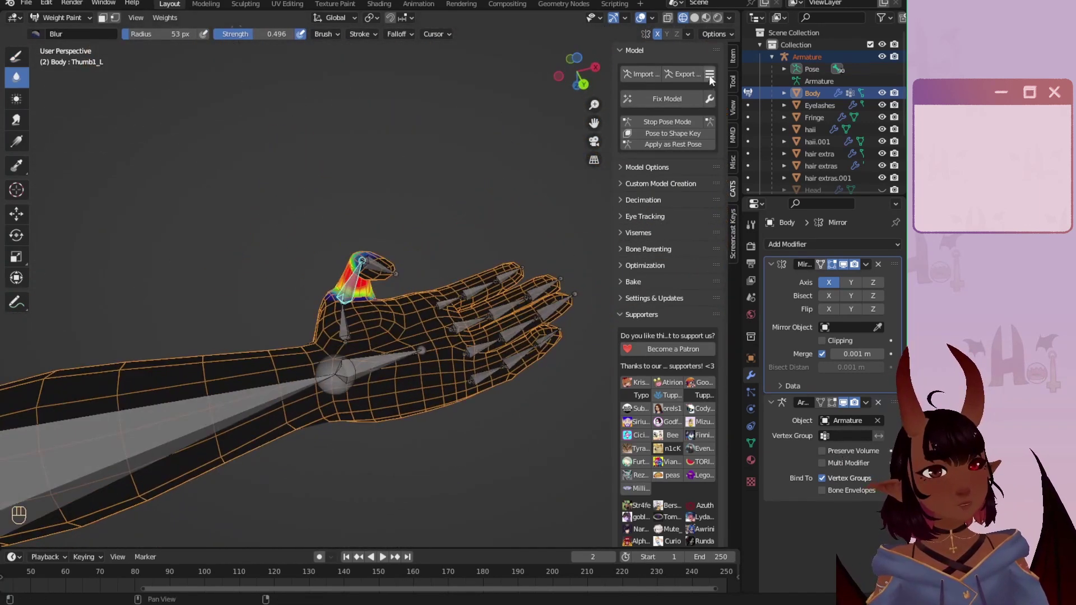
{"action": "left_click", "coordinate": [666, 121]}
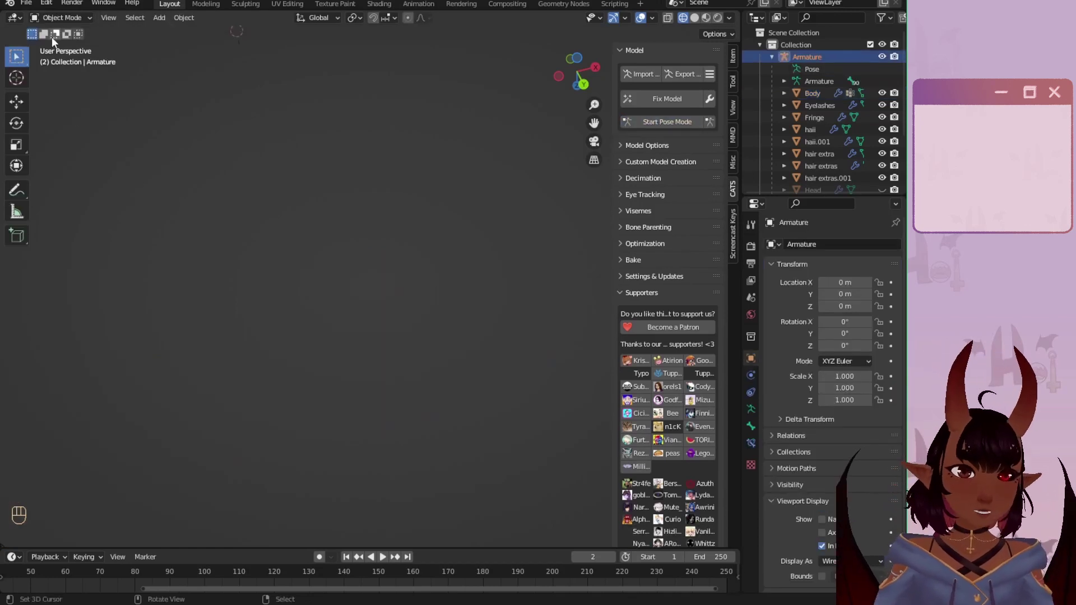
Step: Keep the armature in Object Mode and save the current blend file
{"action": "left_click", "coordinate": [55, 18]}
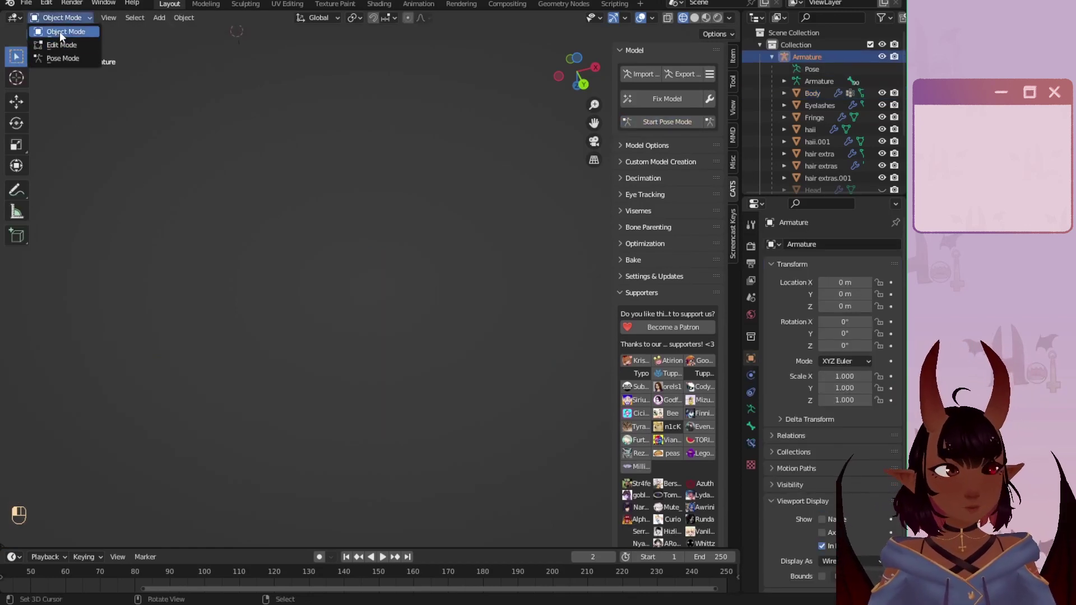
{"action": "left_click", "coordinate": [60, 31]}
{"action": "left_click", "coordinate": [26, 3]}
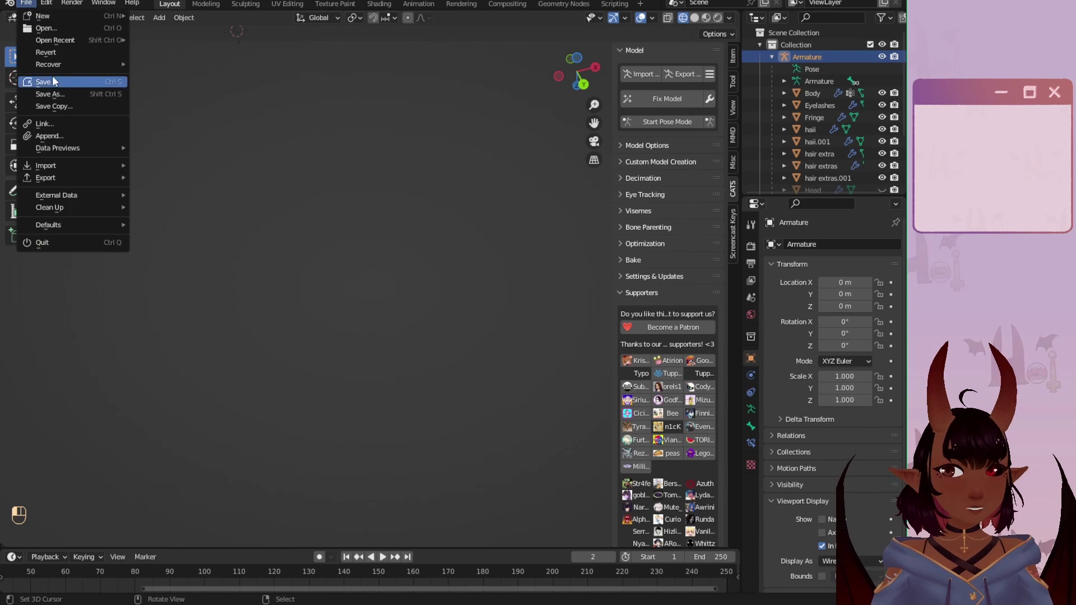
{"action": "left_click", "coordinate": [51, 82]}
Step: Select the Body mesh in the front view and switch it to Edit Mode
{"action": "scroll", "coordinate": [331, 275], "scroll_direction": "down", "scroll_amount": 5}
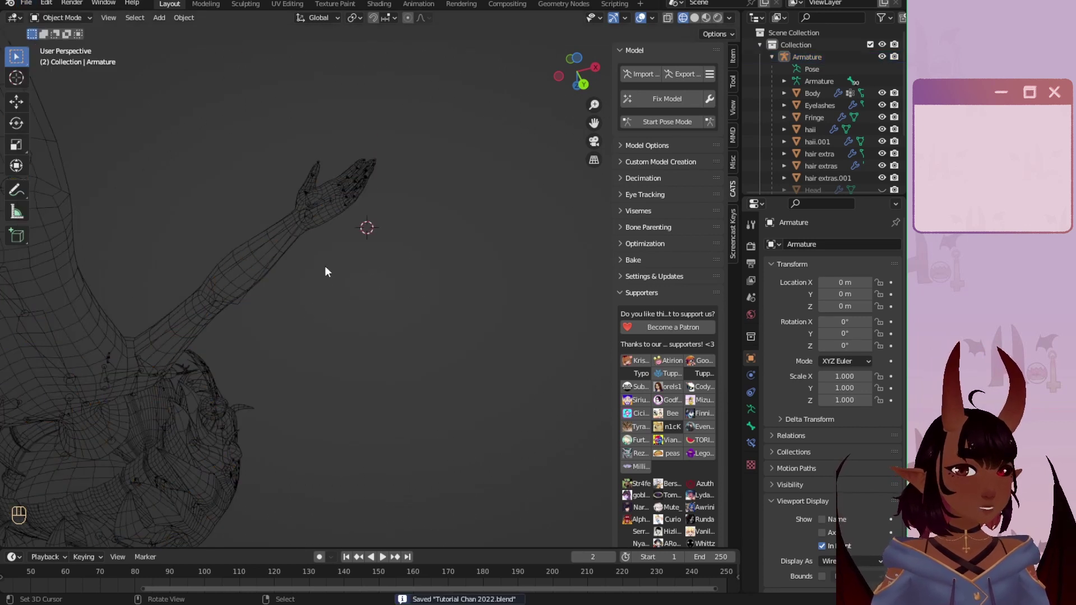
{"action": "key", "text": "KP_1"}
{"action": "scroll", "coordinate": [202, 302], "scroll_direction": "up", "scroll_amount": 2}
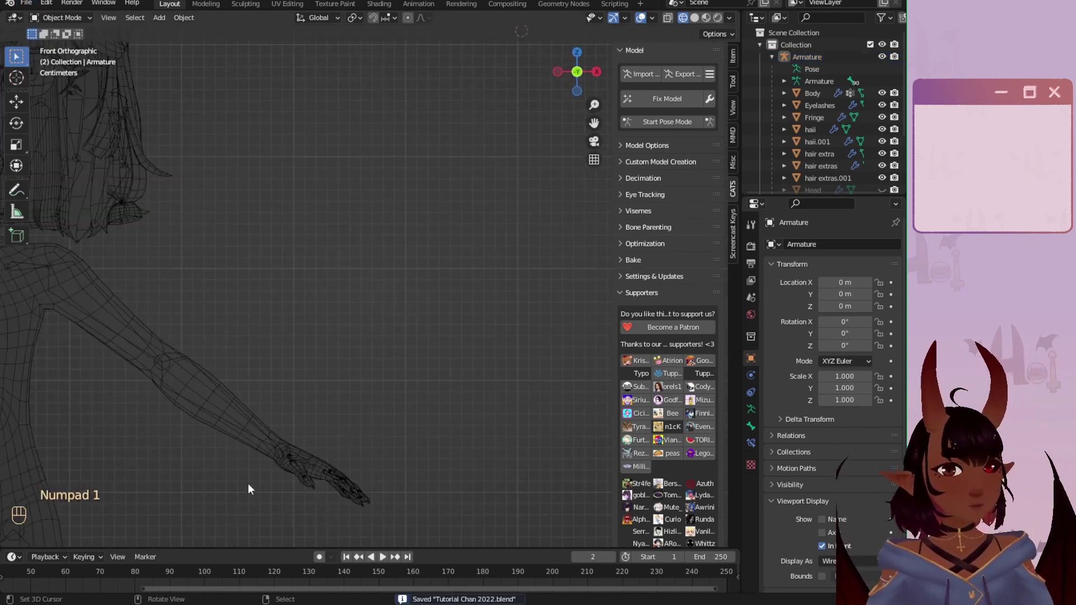
{"action": "left_click", "coordinate": [259, 446]}
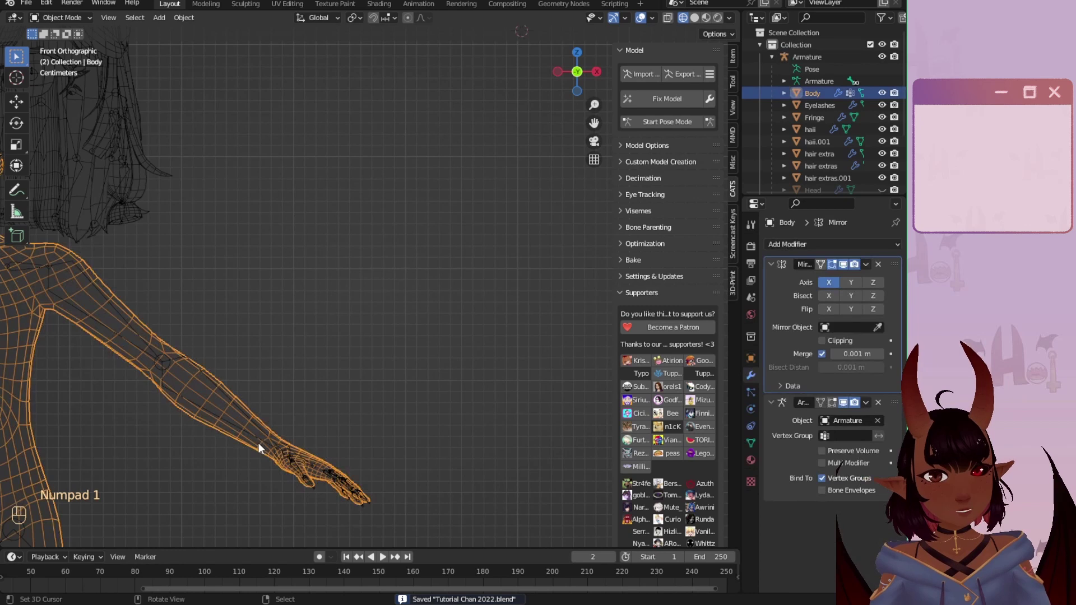
{"action": "left_click", "coordinate": [79, 18]}
{"action": "left_click", "coordinate": [79, 45]}
Step: Edge-slide the loop in the thumb's middle segment toward the tip joint seam by a factor of about 0.462
{"action": "middle_click_drag", "start_coordinate": [454, 360], "coordinate": [285, 451]}
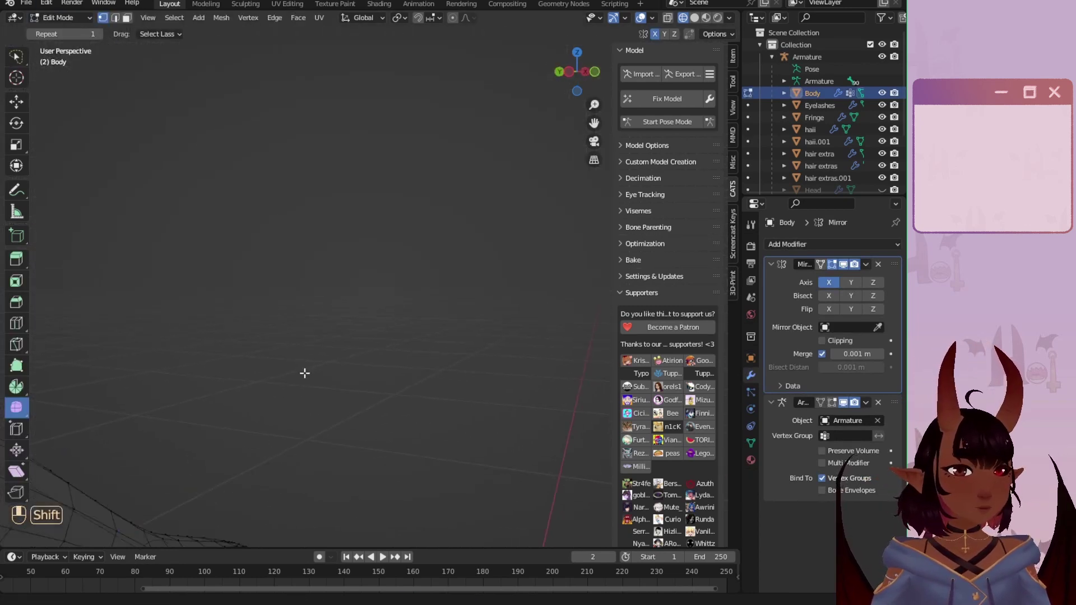
{"action": "middle_click_drag", "start_coordinate": [304, 373], "coordinate": [288, 284], "text": "shift"}
{"action": "scroll", "coordinate": [287, 285], "scroll_direction": "up", "scroll_amount": 2}
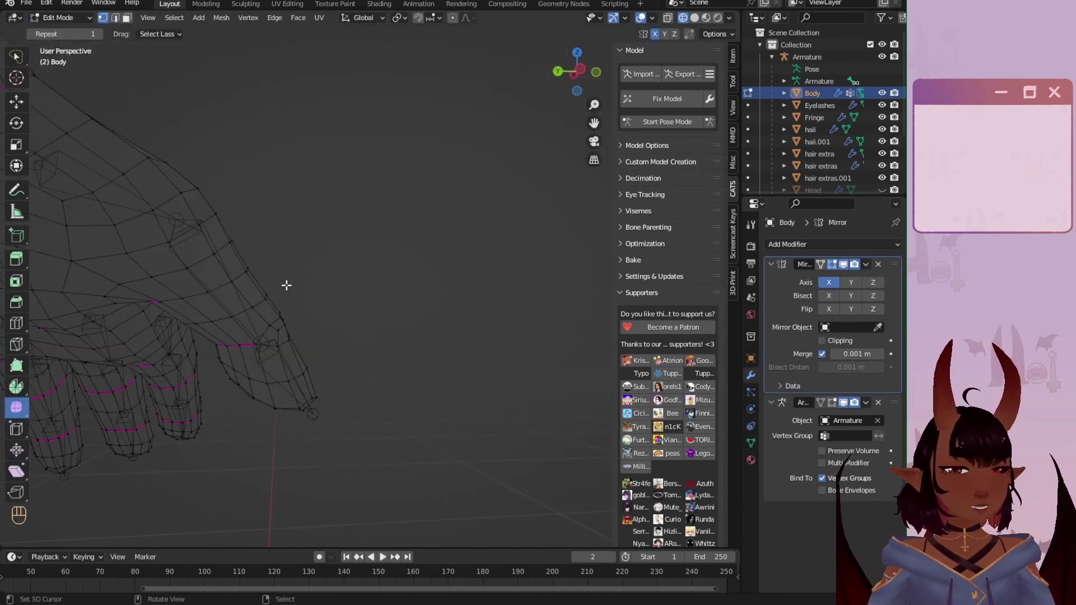
{"action": "middle_click_drag", "start_coordinate": [276, 246], "coordinate": [327, 278], "text": "shift"}
{"action": "scroll", "coordinate": [327, 278], "scroll_direction": "up", "scroll_amount": 1}
{"action": "middle_click_drag", "start_coordinate": [382, 112], "coordinate": [364, 222], "text": "shift"}
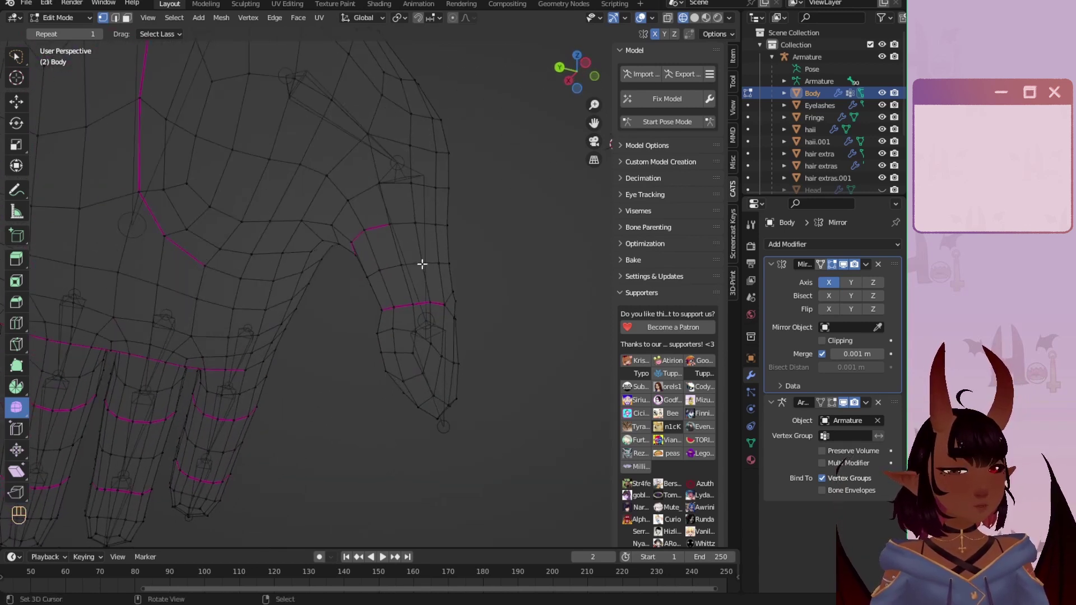
{"action": "scroll", "coordinate": [400, 289], "scroll_direction": "up", "scroll_amount": 2}
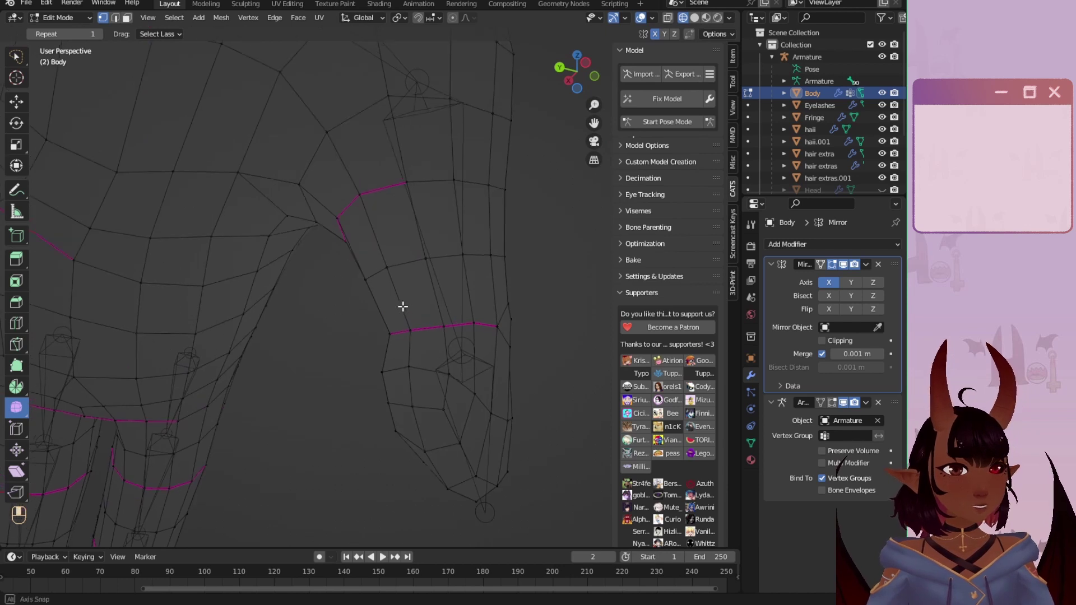
{"action": "middle_click_drag", "start_coordinate": [402, 307], "coordinate": [388, 315]}
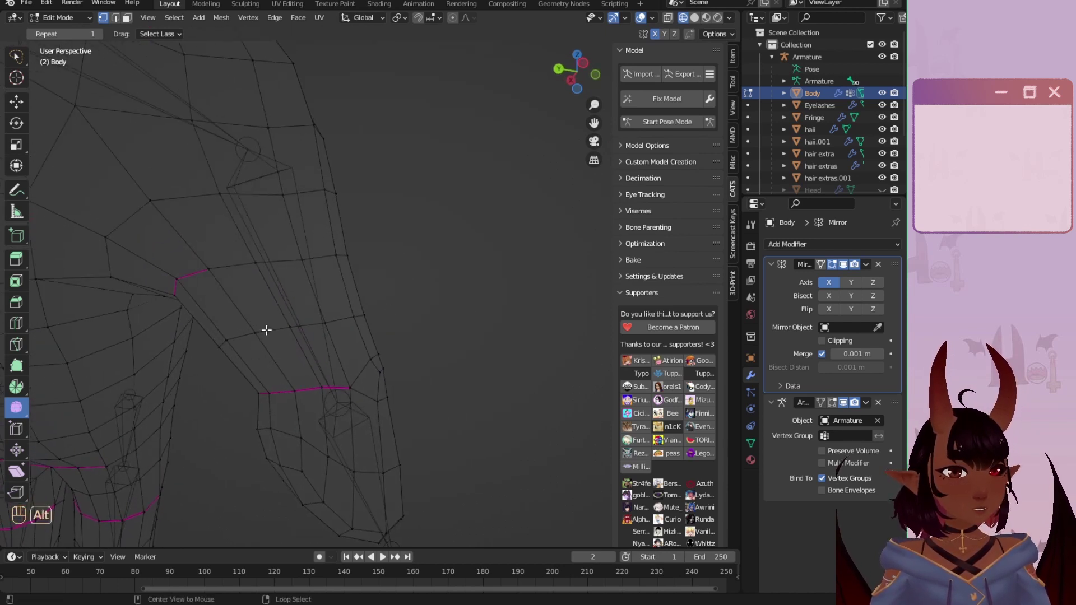
{"action": "middle_click_drag", "start_coordinate": [319, 325], "coordinate": [333, 315], "text": "shift"}
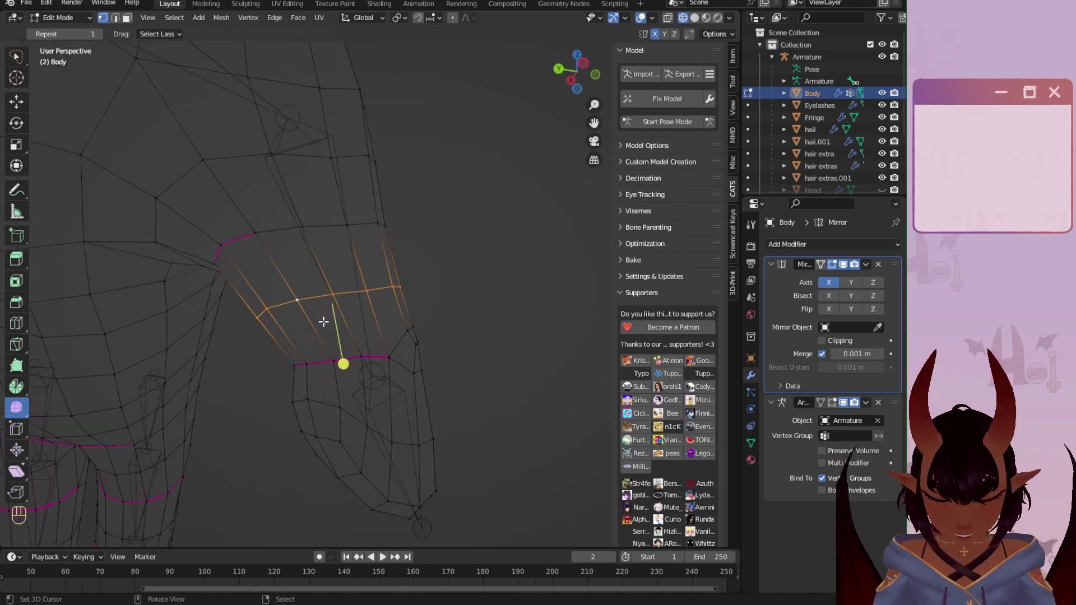
{"action": "key", "text": "g"}
{"action": "key", "text": "g"}
{"action": "left_click", "coordinate": [334, 354]}
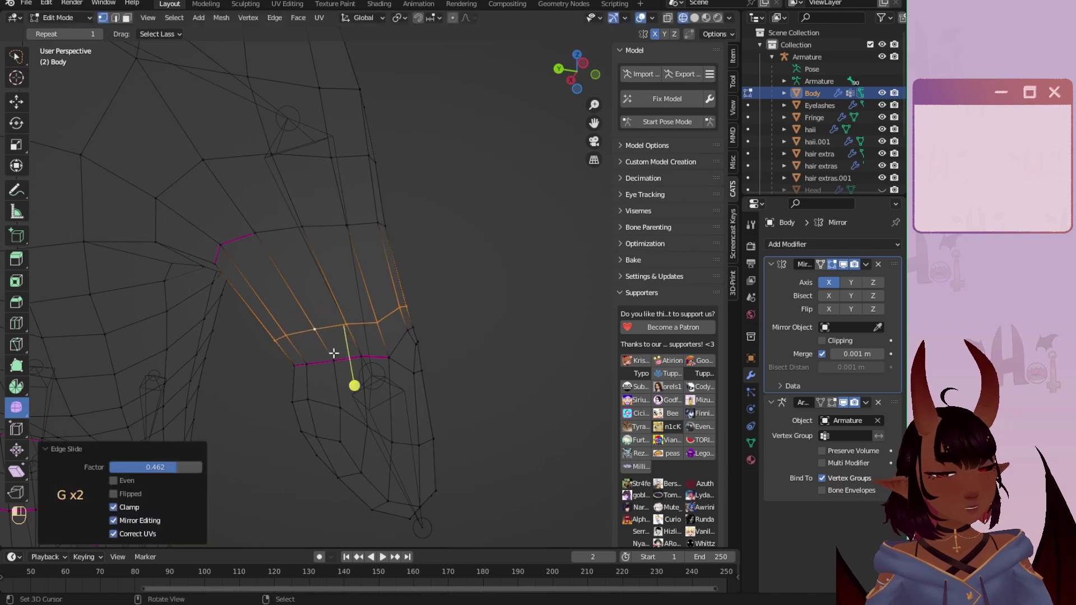
Step: Edge-slide the loop in the index finger's tip segment toward the outermost joint seam
{"action": "middle_click_drag", "start_coordinate": [387, 360], "coordinate": [437, 335]}
{"action": "middle_click_drag", "start_coordinate": [515, 200], "coordinate": [439, 271], "text": "shift"}
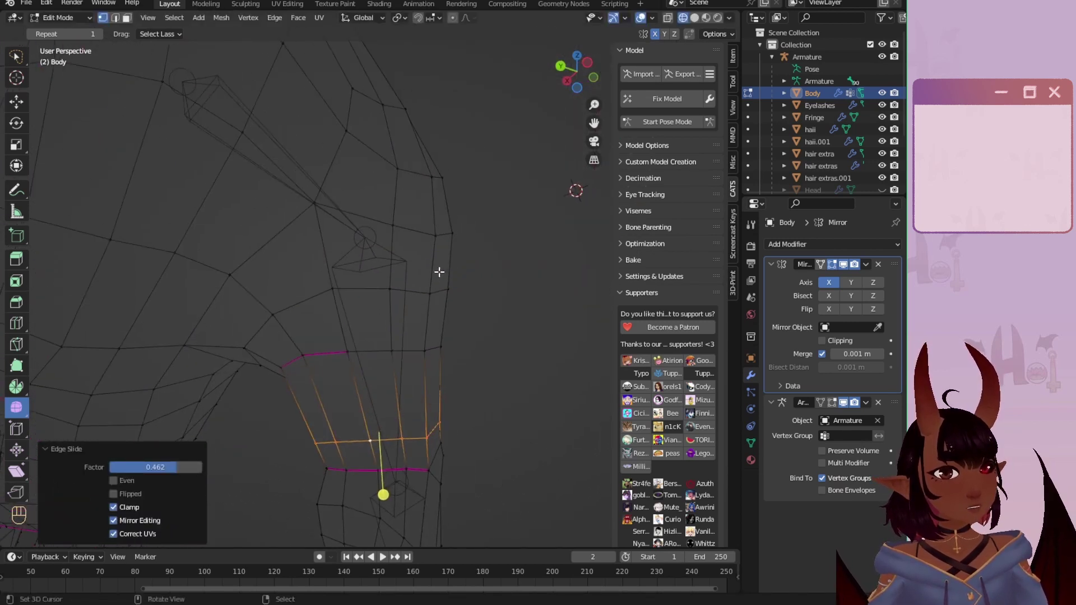
{"action": "scroll", "coordinate": [370, 285], "scroll_direction": "down", "scroll_amount": 3}
{"action": "middle_click_drag", "start_coordinate": [357, 291], "coordinate": [277, 308]}
{"action": "middle_click_drag", "start_coordinate": [253, 409], "coordinate": [373, 208], "text": "shift"}
{"action": "middle_click_drag", "start_coordinate": [350, 273], "coordinate": [163, 233]}
{"action": "scroll", "coordinate": [284, 220], "scroll_direction": "up", "scroll_amount": 3}
{"action": "left_click", "coordinate": [166, 230], "text": "alt"}
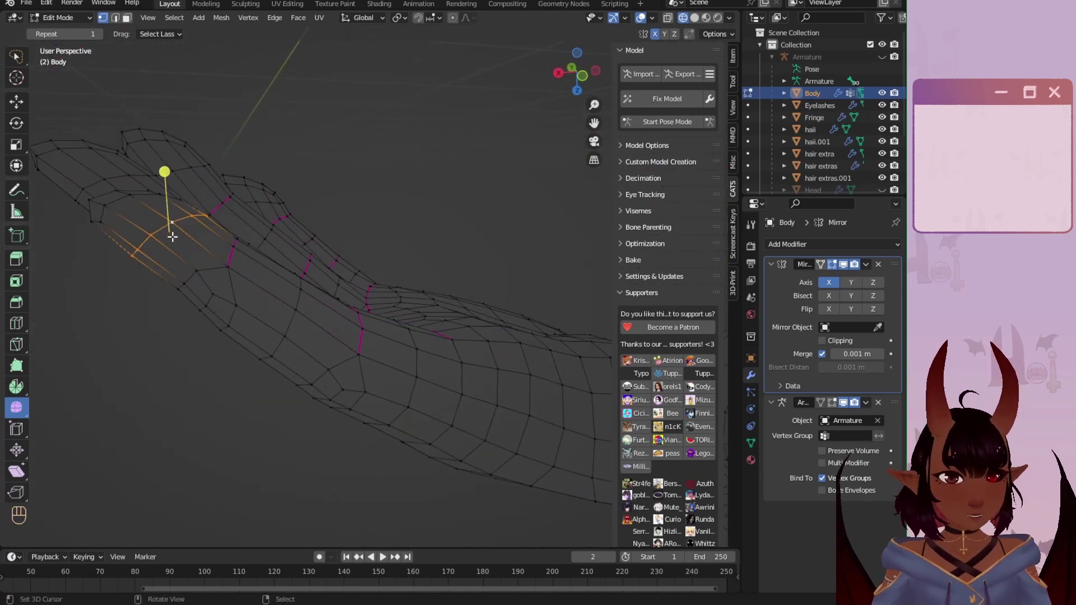
{"action": "key", "text": "g"}
{"action": "key", "text": "g"}
{"action": "left_click", "coordinate": [181, 248]}
Step: Edge-slide the tip-segment loops of the middle and ring fingers toward their outermost joint seams, using about -0.355 for the ring finger
{"action": "middle_click_drag", "start_coordinate": [193, 216], "coordinate": [199, 308], "text": "shift"}
{"action": "right_click", "coordinate": [166, 247], "text": "alt"}
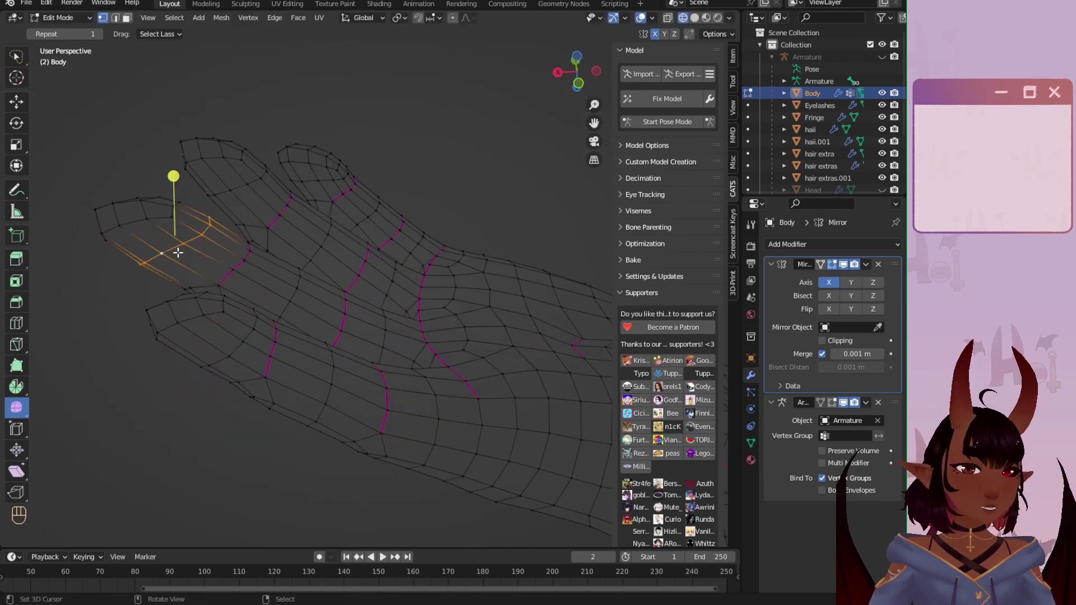
{"action": "key", "text": "g"}
{"action": "key", "text": "g"}
{"action": "left_click", "coordinate": [190, 263]}
{"action": "right_click", "coordinate": [242, 185], "text": "alt"}
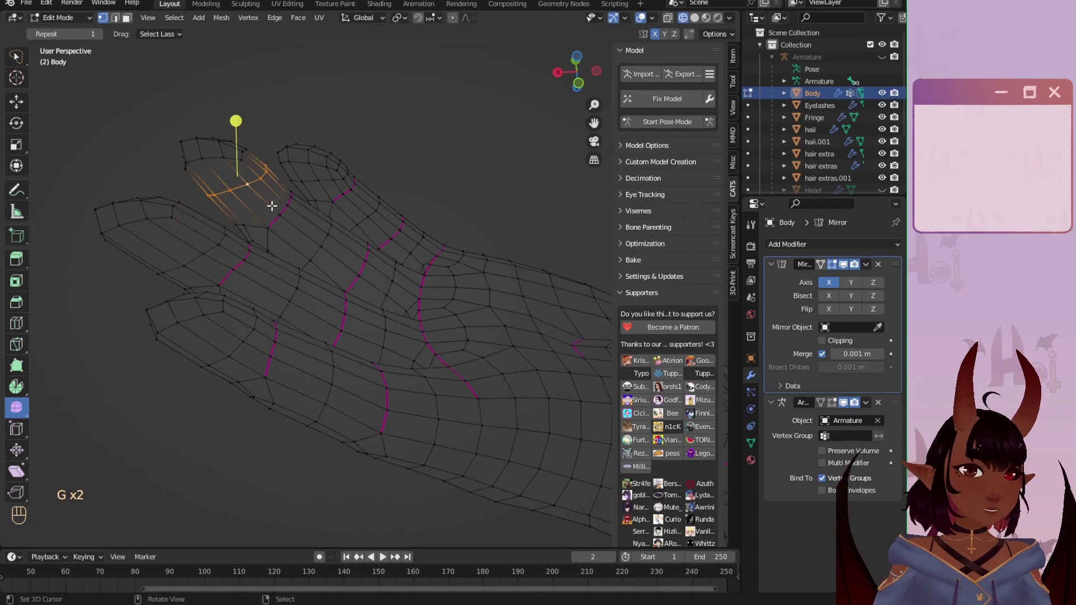
{"action": "key", "text": "g"}
{"action": "key", "text": "g"}
{"action": "left_click", "coordinate": [277, 222]}
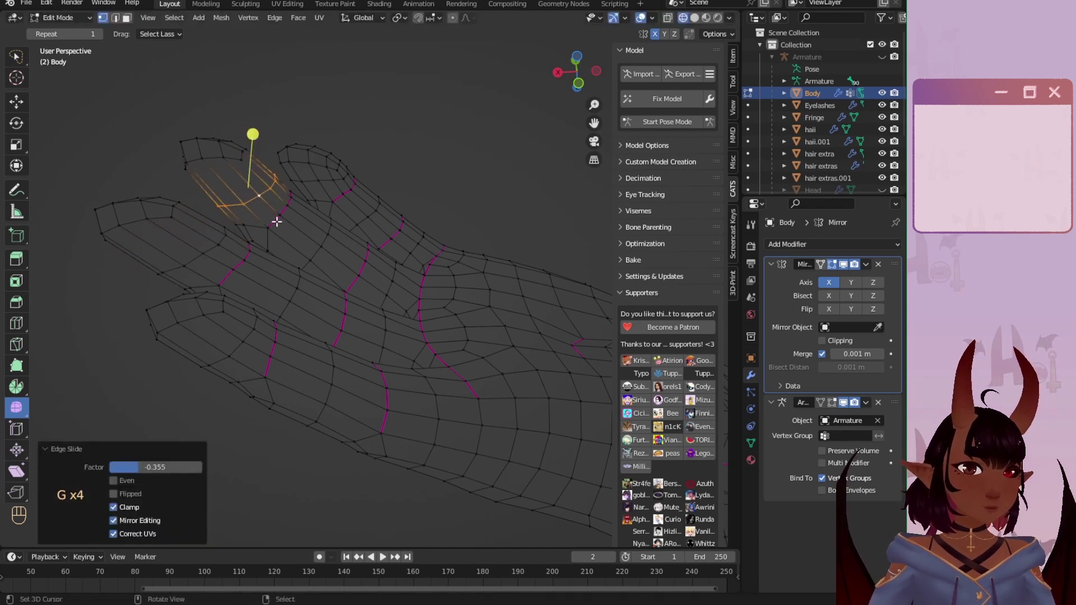
Step: Edge-slide the little finger's tip-segment loop toward its outermost joint seam and clear the selection
{"action": "right_click", "coordinate": [319, 184], "text": "alt"}
{"action": "key", "text": "g"}
{"action": "key", "text": "g"}
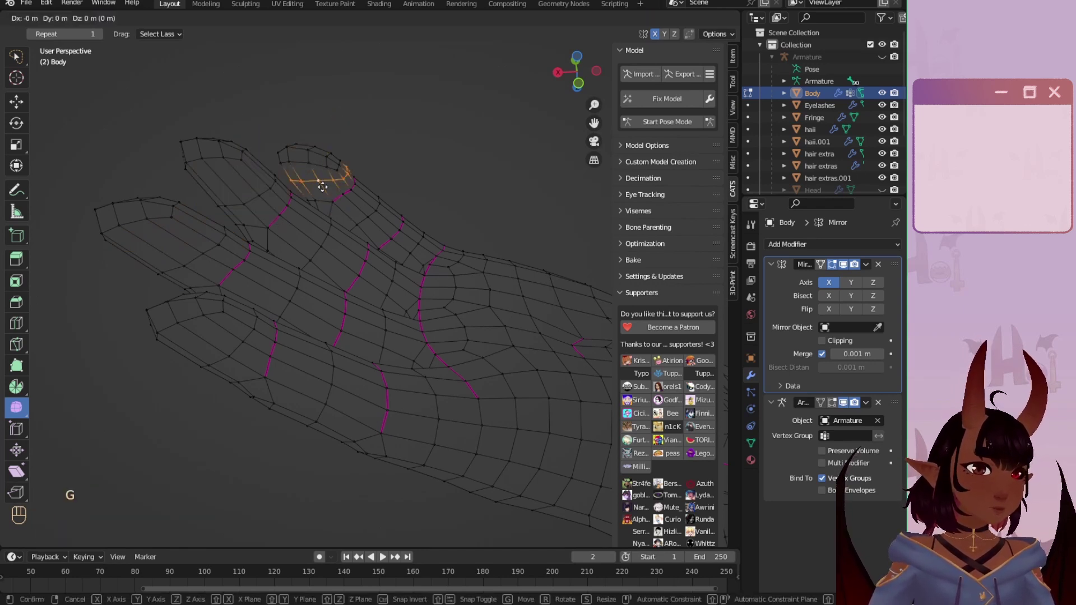
{"action": "left_click", "coordinate": [328, 219]}
{"action": "key", "text": "a"}
{"action": "key", "text": "a"}
Step: Add one loop cut to the middle segment of each of the four fingers, close to its outermost joint seam
{"action": "middle_click_drag", "start_coordinate": [293, 288], "coordinate": [271, 349]}
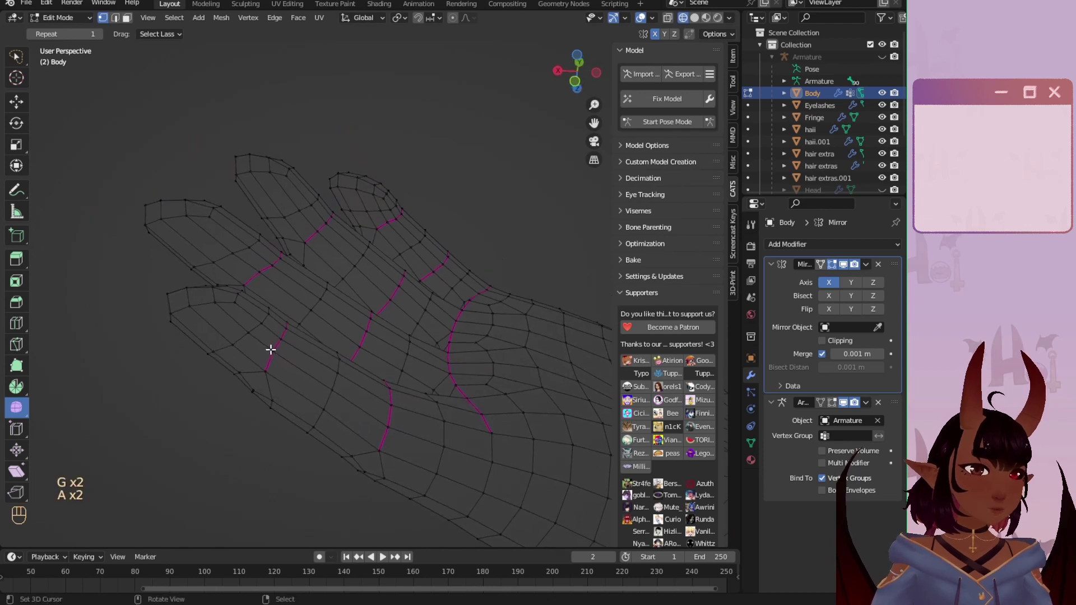
{"action": "key", "text": "ctrl+r"}
{"action": "left_click", "coordinate": [302, 372]}
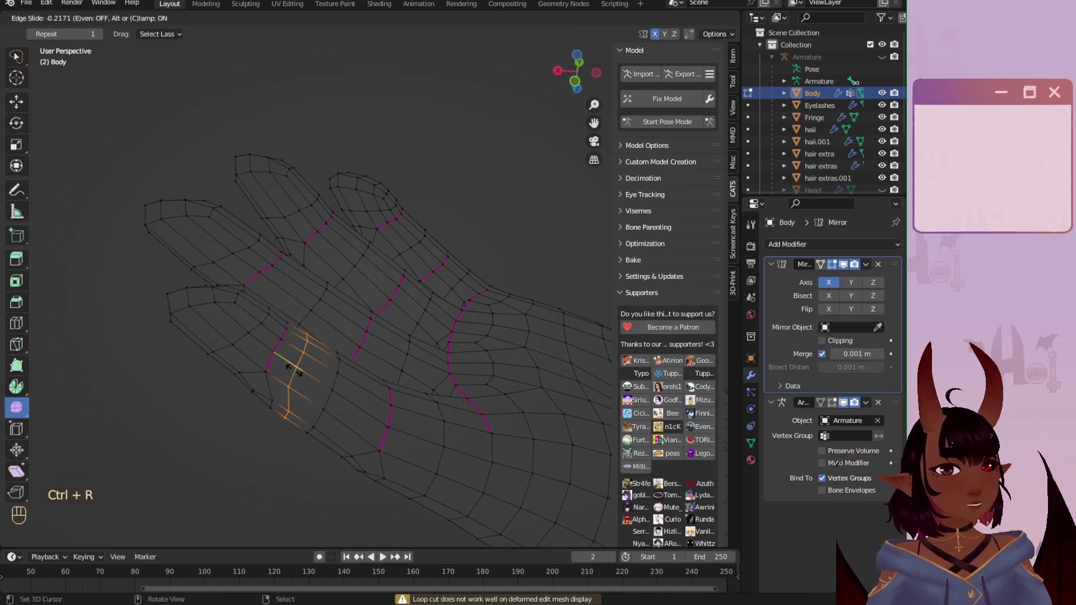
{"action": "left_click", "coordinate": [294, 370]}
{"action": "left_click", "coordinate": [285, 278]}
{"action": "left_click", "coordinate": [278, 275]}
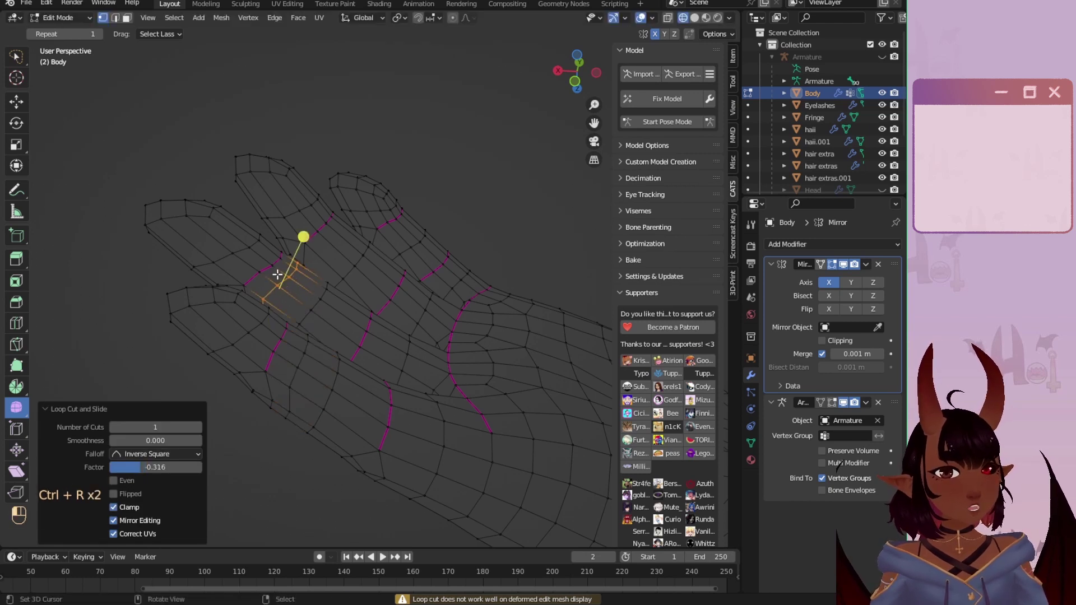
{"action": "key", "text": "ctrl+r"}
{"action": "left_click", "coordinate": [347, 240]}
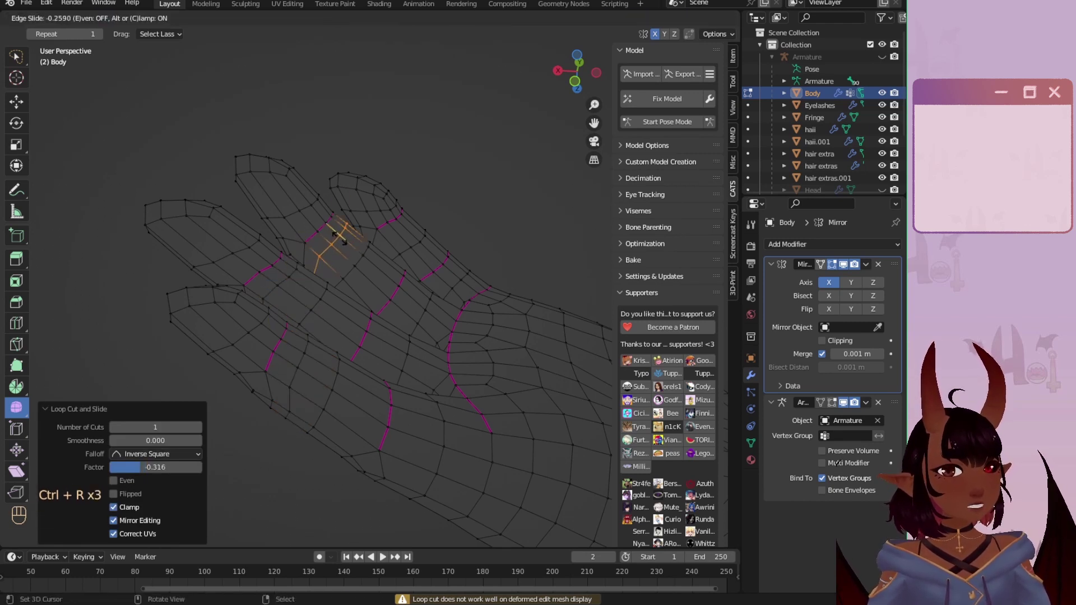
{"action": "key", "text": "ctrl+r"}
{"action": "left_click", "coordinate": [410, 232]}
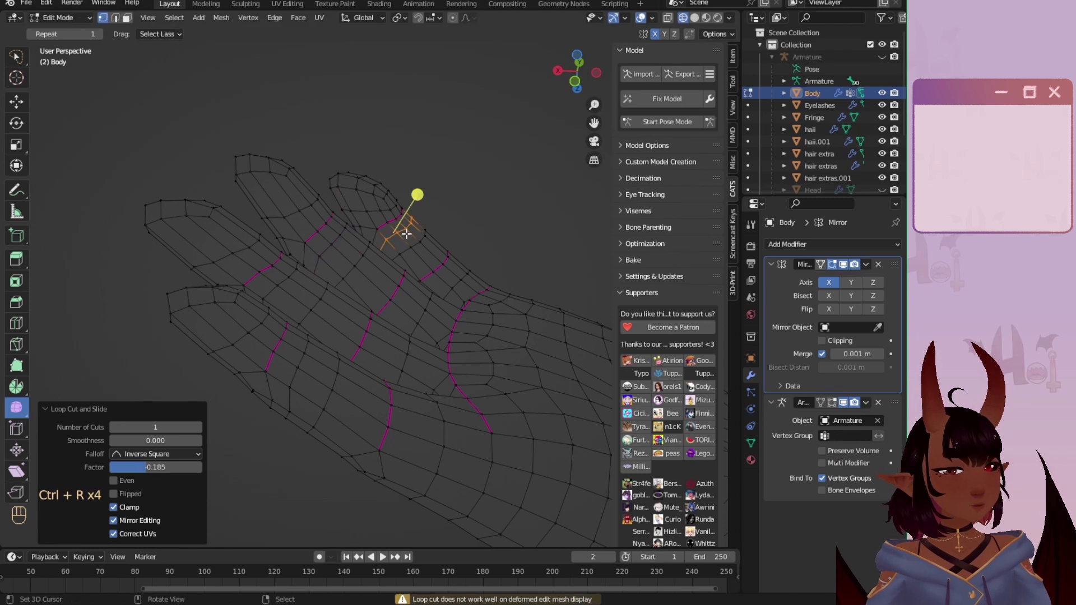
Step: Edge-slide the existing middle-segment loops of the fingers toward their middle joint seams, starting from the little finger, and clear the selection
{"action": "left_click", "coordinate": [412, 245], "text": "alt"}
{"action": "key", "text": "g"}
{"action": "key", "text": "g"}
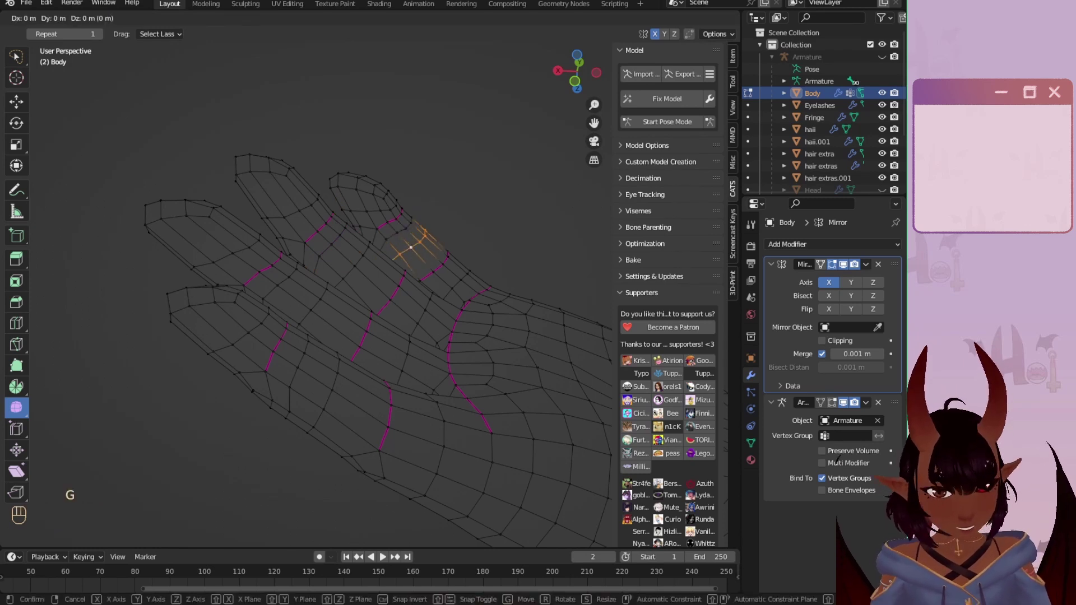
{"action": "left_click", "coordinate": [422, 254]}
{"action": "left_click", "coordinate": [364, 260], "text": "alt"}
{"action": "key", "text": "g"}
{"action": "key", "text": "g"}
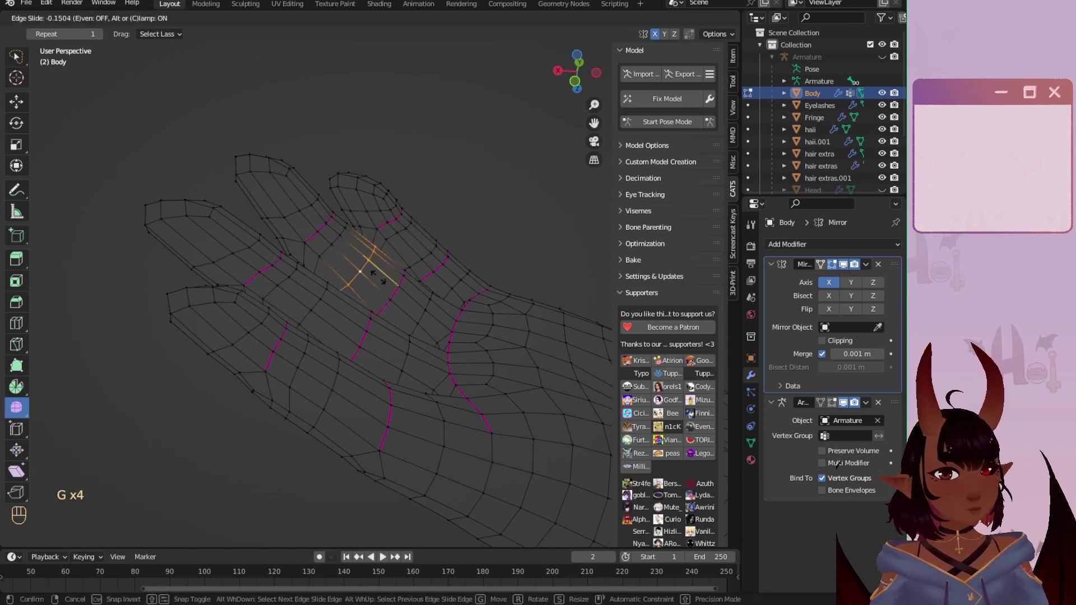
{"action": "left_click", "coordinate": [376, 275]}
{"action": "left_click", "coordinate": [317, 311], "text": "alt"}
{"action": "key", "text": "g"}
{"action": "key", "text": "g"}
{"action": "left_click", "coordinate": [331, 320]}
{"action": "left_click", "coordinate": [320, 392], "text": "alt"}
{"action": "key", "text": "a"}
{"action": "key", "text": "a"}
Step: Add loop cuts to the base segments of the fingers, just past their middle joint seams
{"action": "middle_click_drag", "start_coordinate": [360, 272], "coordinate": [328, 346]}
{"action": "key", "text": "ctrl+r"}
{"action": "key", "text": "ctrl+r"}
{"action": "key", "text": "ctrl+r"}
{"action": "key", "text": "ctrl+r"}
{"action": "left_click", "coordinate": [329, 296]}
{"action": "key", "text": "a"}
{"action": "key", "text": "a"}
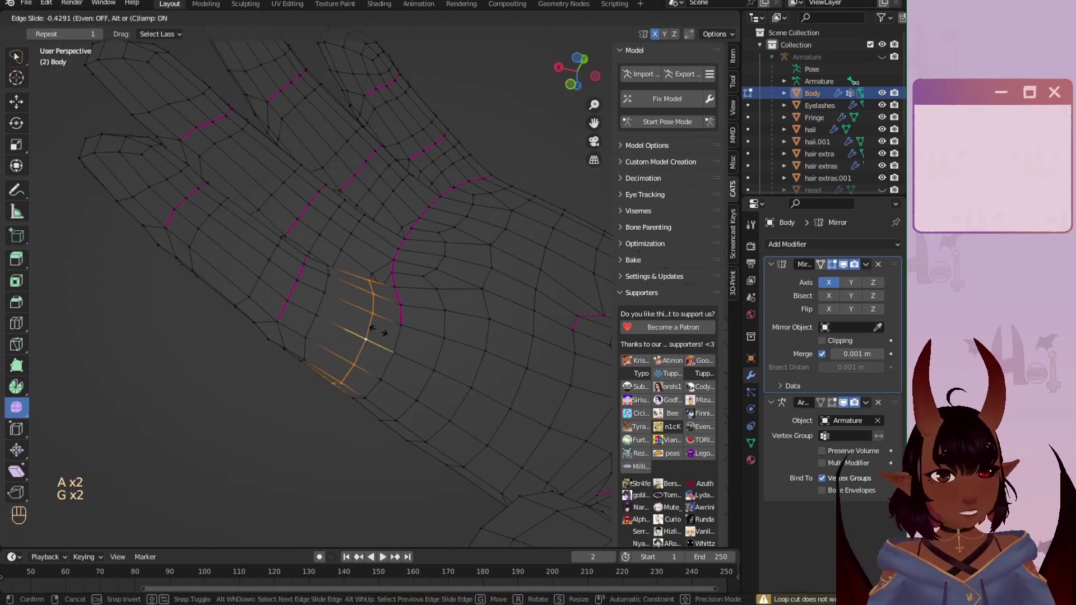
Step: Edge-slide the base-segment loops of all four fingers toward the knuckle seam and clear the selection
{"action": "left_click", "coordinate": [379, 330]}
{"action": "right_click", "coordinate": [344, 237], "text": "alt"}
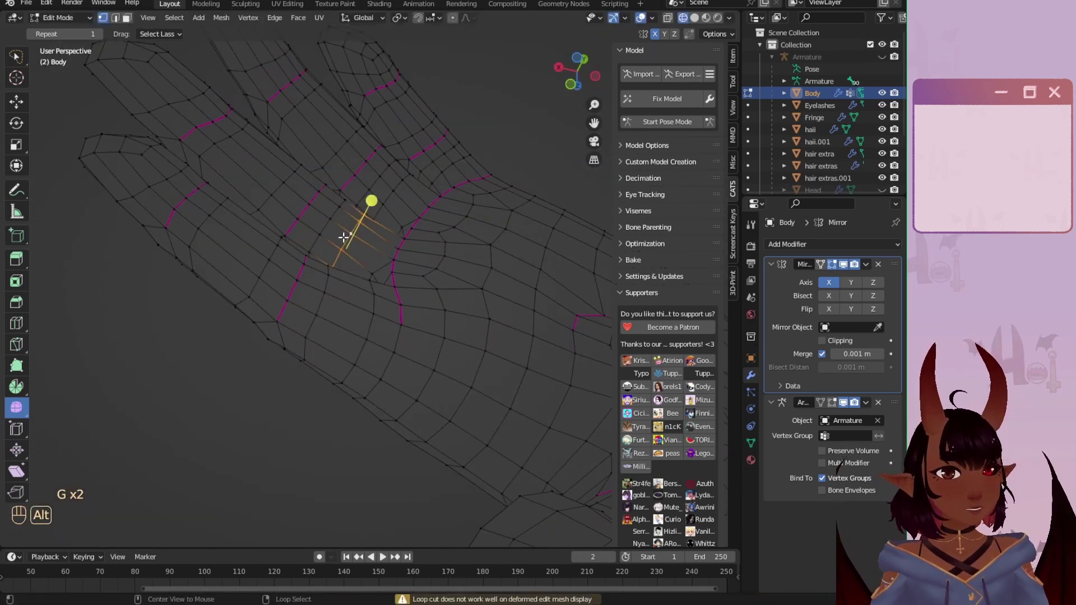
{"action": "left_click", "coordinate": [423, 237]}
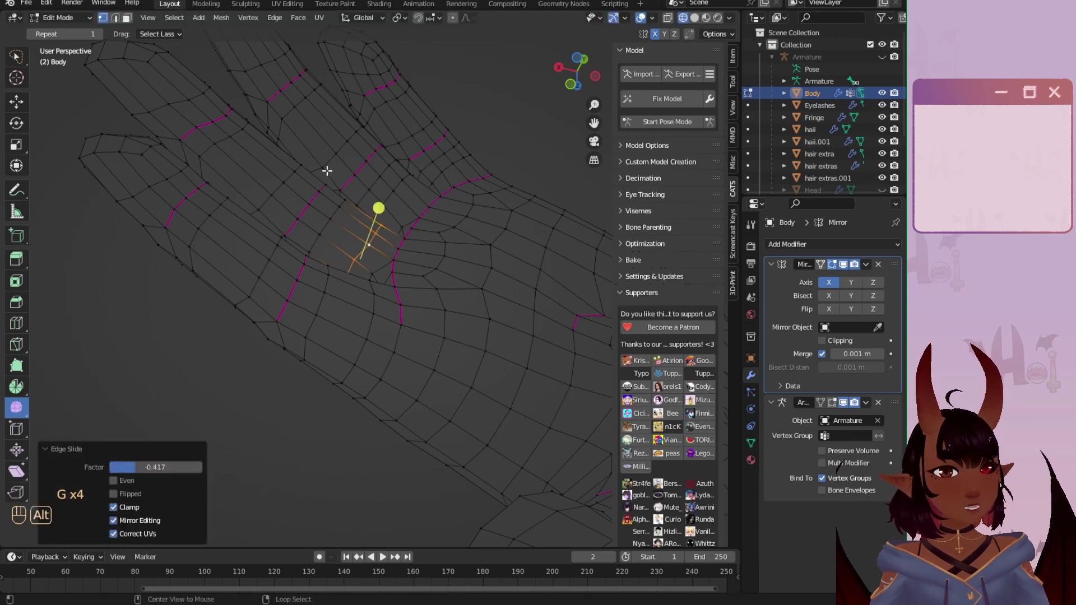
{"action": "right_click", "coordinate": [397, 190], "text": "alt"}
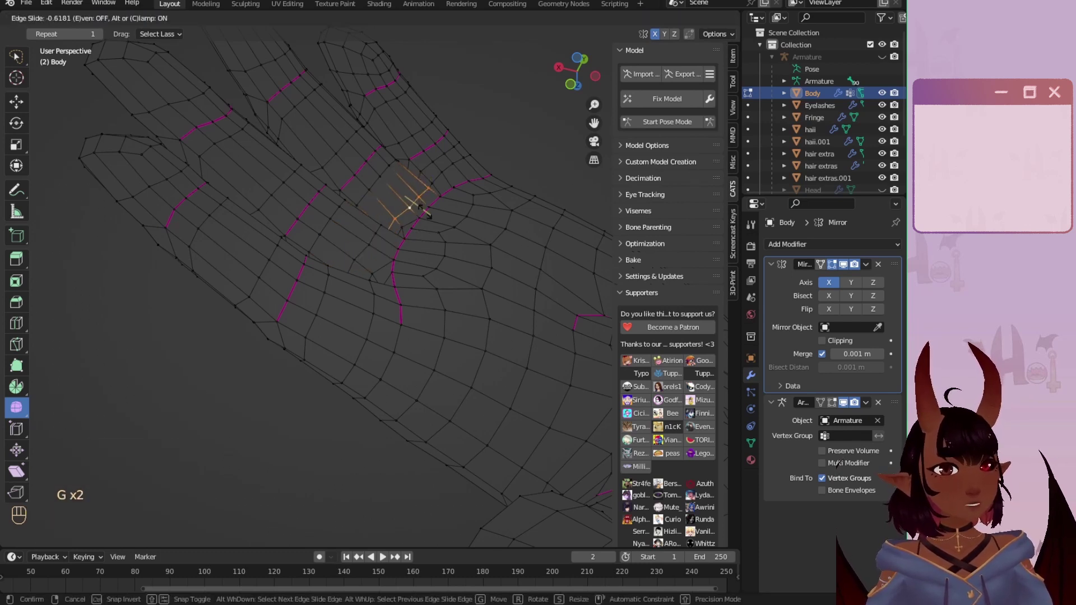
{"action": "left_click", "coordinate": [429, 173]}
{"action": "right_click", "coordinate": [449, 165], "text": "alt"}
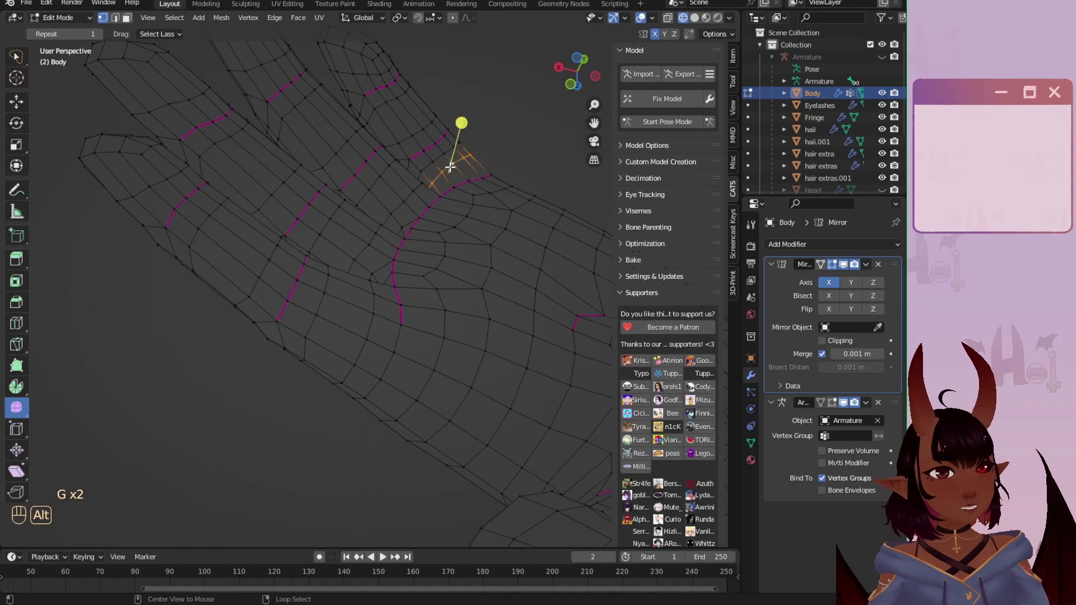
{"action": "left_click", "coordinate": [480, 179]}
{"action": "middle_click_drag", "start_coordinate": [480, 200], "coordinate": [288, 257]}
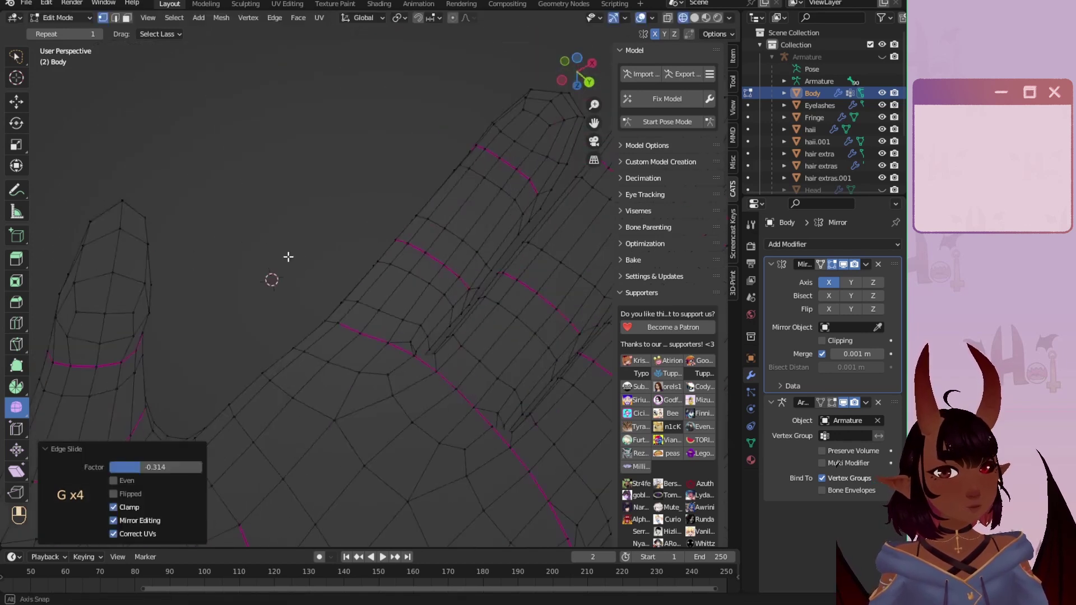
{"action": "middle_click_drag", "start_coordinate": [399, 292], "coordinate": [291, 224]}
{"action": "key", "text": "a"}
{"action": "key", "text": "a"}
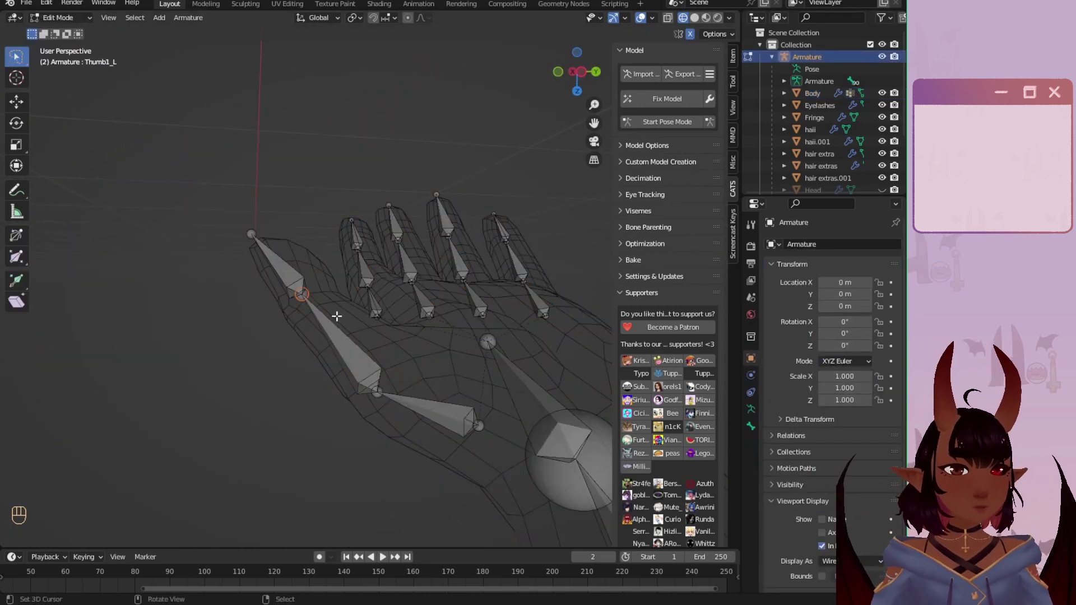
Step: Move the joint between Thumb0_L and Thumb1_L slightly, then leave armature editing
{"action": "right_click", "coordinate": [373, 412]}
{"action": "key", "text": "g"}
{"action": "left_click", "coordinate": [368, 415]}
{"action": "middle_click_drag", "start_coordinate": [338, 317], "coordinate": [572, 393]}
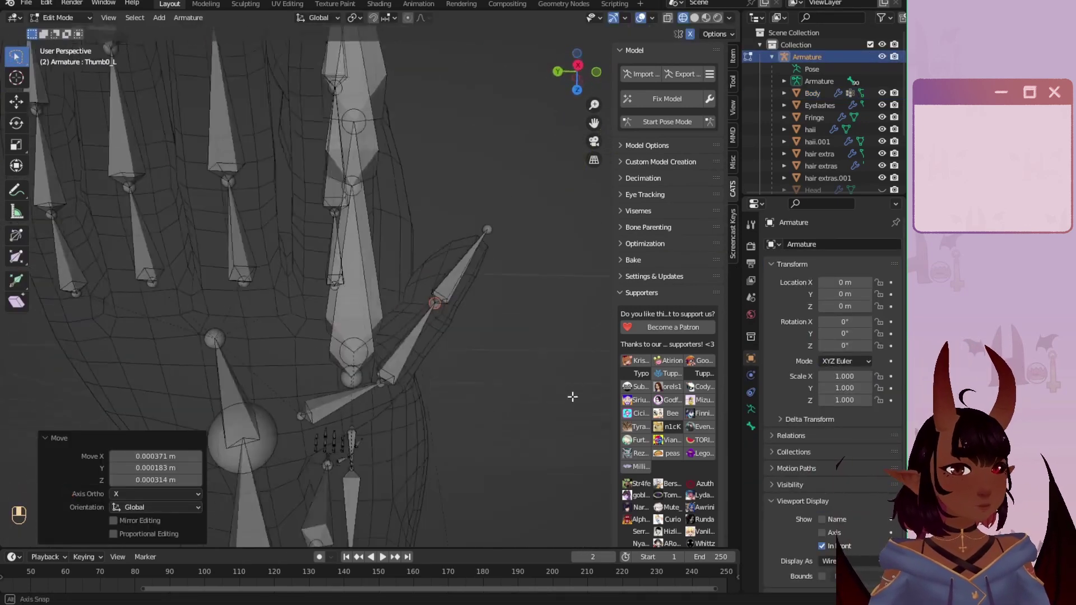
{"action": "key", "text": "Tab"}
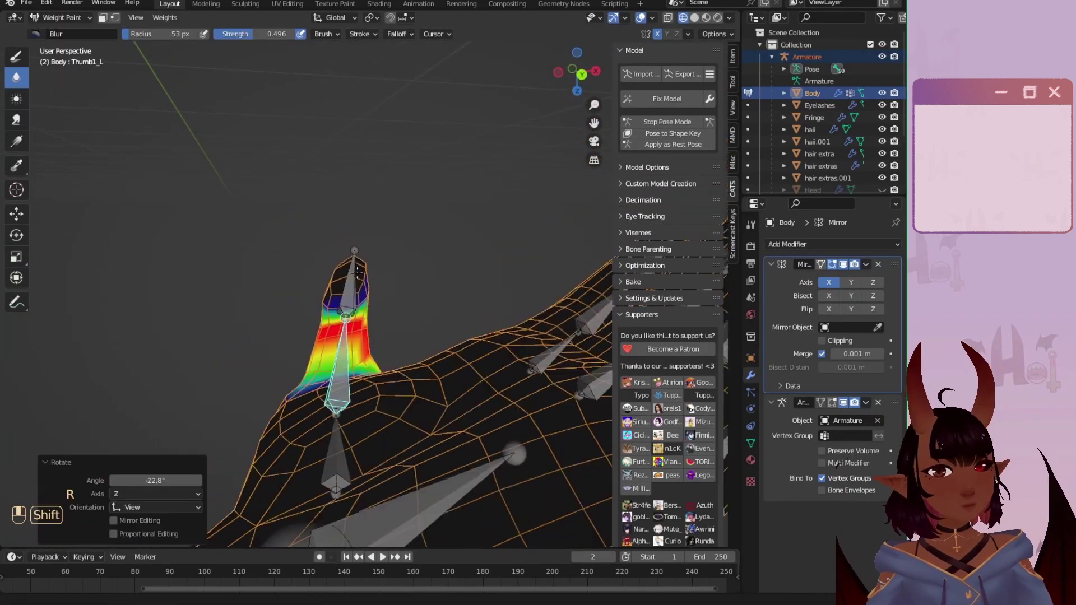
Step: Inspect the bent thumb from around the hand and undo the test rotations of its bones
{"action": "mouse_move", "coordinate": [336, 241]}
{"action": "middle_mouse_down"}
{"action": "mouse_move", "coordinate": [403, 240]}
{"action": "mouse_move", "coordinate": [362, 340]}
{"action": "middle_mouse_up"}
{"action": "key", "text": "ctrl+z"}
{"action": "middle_click_drag", "start_coordinate": [359, 247], "coordinate": [426, 387]}
{"action": "right_click", "coordinate": [437, 455]}
{"action": "middle_click_drag", "start_coordinate": [438, 455], "coordinate": [303, 393]}
{"action": "key", "text": "ctrl+z"}
Step: Test-bend Thumb1_L and its neighbouring thumb bone and view how the thumb deforms
{"action": "right_click", "coordinate": [303, 348]}
{"action": "key", "text": "r"}
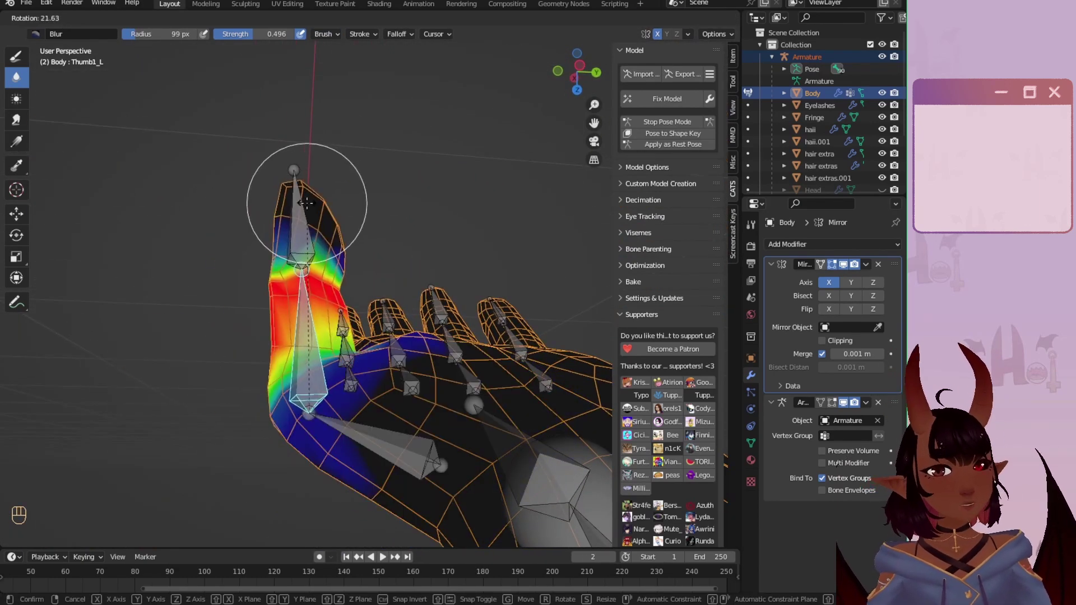
{"action": "right_click", "coordinate": [301, 242]}
{"action": "key", "text": "r"}
{"action": "left_click", "coordinate": [333, 269]}
{"action": "middle_click_drag", "start_coordinate": [333, 269], "coordinate": [67, 348]}
Step: Rotate the Left_Wrist bone slightly in the front view to test the hand's pose
{"action": "scroll", "coordinate": [68, 348], "scroll_direction": "down", "scroll_amount": 10}
{"action": "key", "text": "KP_1"}
{"action": "key", "text": "r"}
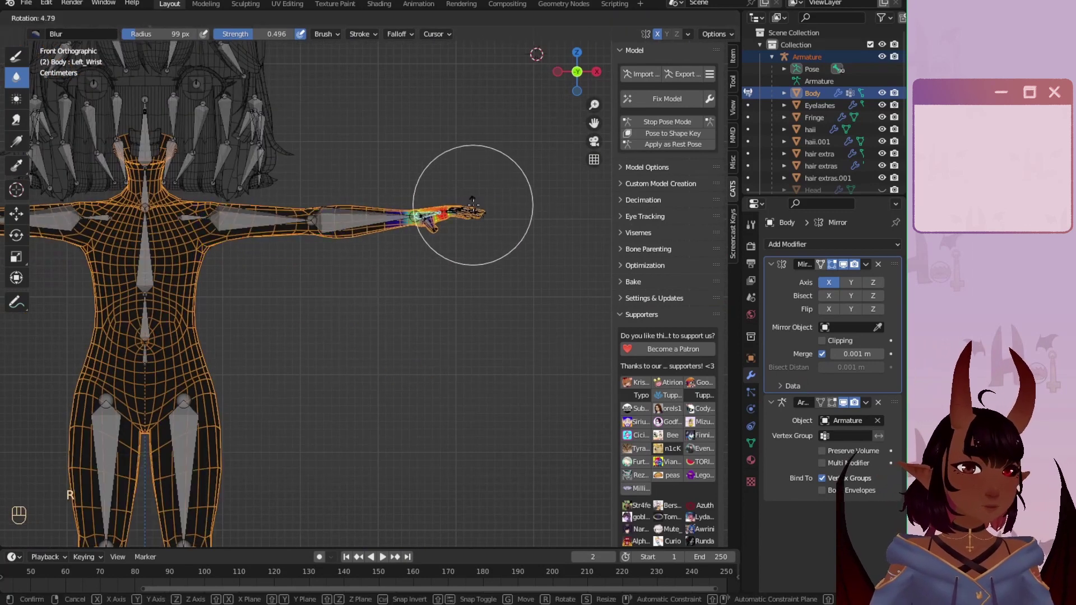
{"action": "left_click", "coordinate": [473, 204]}
Step: Test the thumb's swing in the top view, rotating Thumb0_L by 59.3°
{"action": "key", "text": "KP_7"}
{"action": "scroll", "coordinate": [426, 269], "scroll_direction": "up", "scroll_amount": 9}
{"action": "key", "text": "r"}
{"action": "left_click", "coordinate": [416, 314]}
{"action": "key", "text": "r"}
{"action": "left_click", "coordinate": [235, 431]}
{"action": "scroll", "coordinate": [348, 370], "scroll_direction": "down", "scroll_amount": 3}
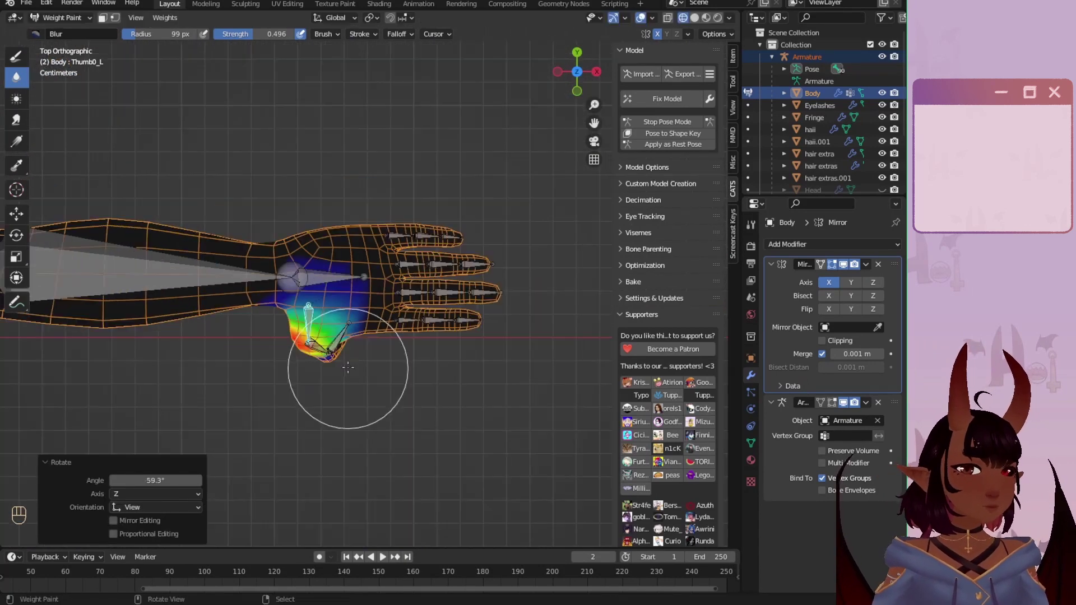
{"action": "middle_click_drag", "start_coordinate": [348, 370], "coordinate": [365, 275]}
{"action": "middle_click_drag", "start_coordinate": [365, 274], "coordinate": [420, 144], "text": "shift"}
Step: Spread the fingers apart in the top view by rotating their base bones, with Middle_Finger0_L turned by 10.4°
{"action": "key", "text": "r"}
{"action": "left_click", "coordinate": [305, 277]}
{"action": "scroll", "coordinate": [420, 168], "scroll_direction": "up", "scroll_amount": 3}
{"action": "right_click", "coordinate": [440, 337]}
{"action": "middle_click_drag", "start_coordinate": [440, 337], "coordinate": [576, 64]}
{"action": "left_click", "coordinate": [576, 65]}
{"action": "right_click", "coordinate": [336, 134]}
{"action": "key", "text": "r"}
{"action": "left_click", "coordinate": [328, 225]}
{"action": "right_click", "coordinate": [337, 281]}
{"action": "key", "text": "r"}
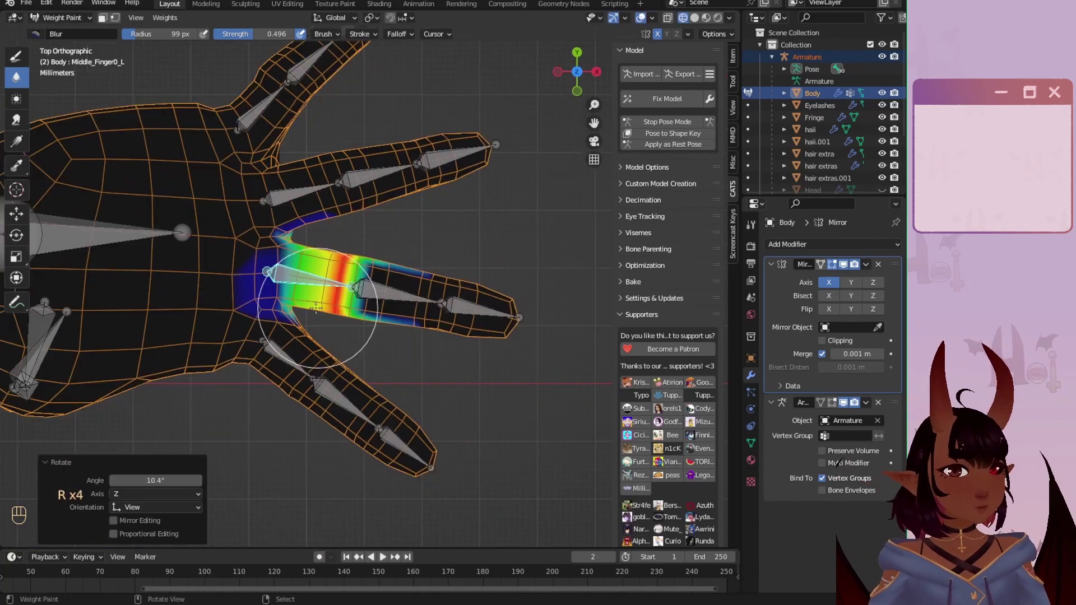
Step: Switch to the Draw brush at strength 1.000 and paint full weight on the index finger's base segment for Index_Finger0_L
{"action": "left_click", "coordinate": [17, 56]}
{"action": "left_click", "coordinate": [481, 34]}
{"action": "left_click_drag", "start_coordinate": [331, 34], "coordinate": [398, 34]}
{"action": "key", "text": "ctrl+z"}
{"action": "scroll", "coordinate": [292, 321], "scroll_direction": "up", "scroll_amount": 3}
{"action": "middle_click_drag", "start_coordinate": [293, 321], "coordinate": [347, 348], "text": "shift"}
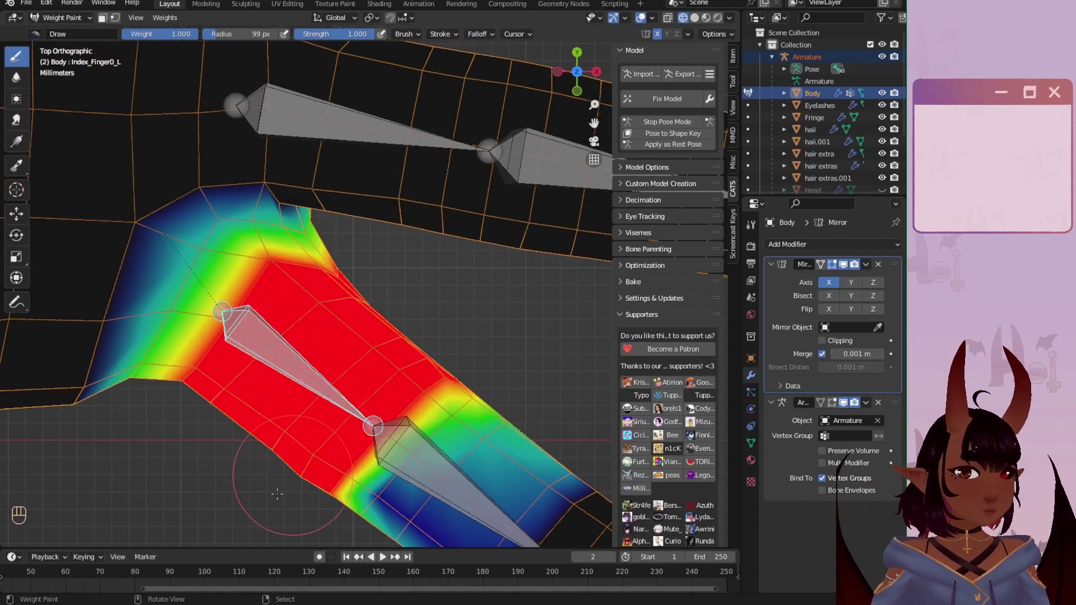
Step: Set the Draw brush to Subtract blending and remove the index finger bones' weights that spill onto neighbouring segments
{"action": "right_click", "coordinate": [426, 471]}
{"action": "left_click", "coordinate": [577, 72]}
{"action": "left_click", "coordinate": [577, 72]}
{"action": "scroll", "coordinate": [337, 308], "scroll_direction": "up", "scroll_amount": 2}
{"action": "scroll", "coordinate": [358, 359], "scroll_direction": "down", "scroll_amount": 2}
{"action": "right_click", "coordinate": [448, 418]}
{"action": "left_click", "coordinate": [407, 34]}
{"action": "left_click", "coordinate": [441, 58]}
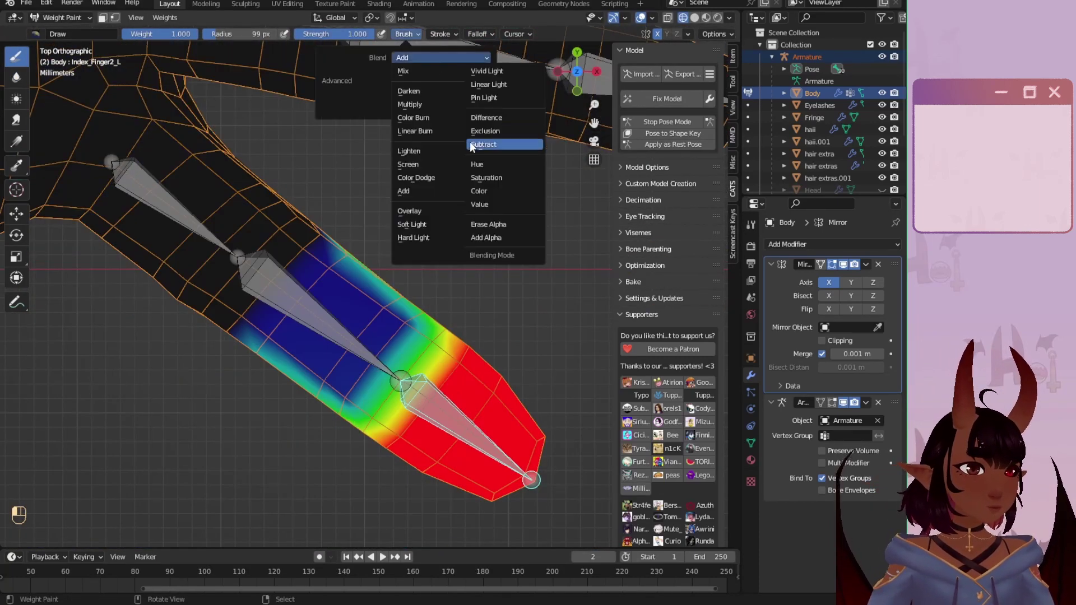
{"action": "left_click", "coordinate": [473, 147]}
{"action": "left_click", "coordinate": [576, 72]}
{"action": "left_click_drag", "start_coordinate": [370, 252], "coordinate": [322, 214]}
{"action": "left_click", "coordinate": [577, 72]}
{"action": "right_click", "coordinate": [173, 211]}
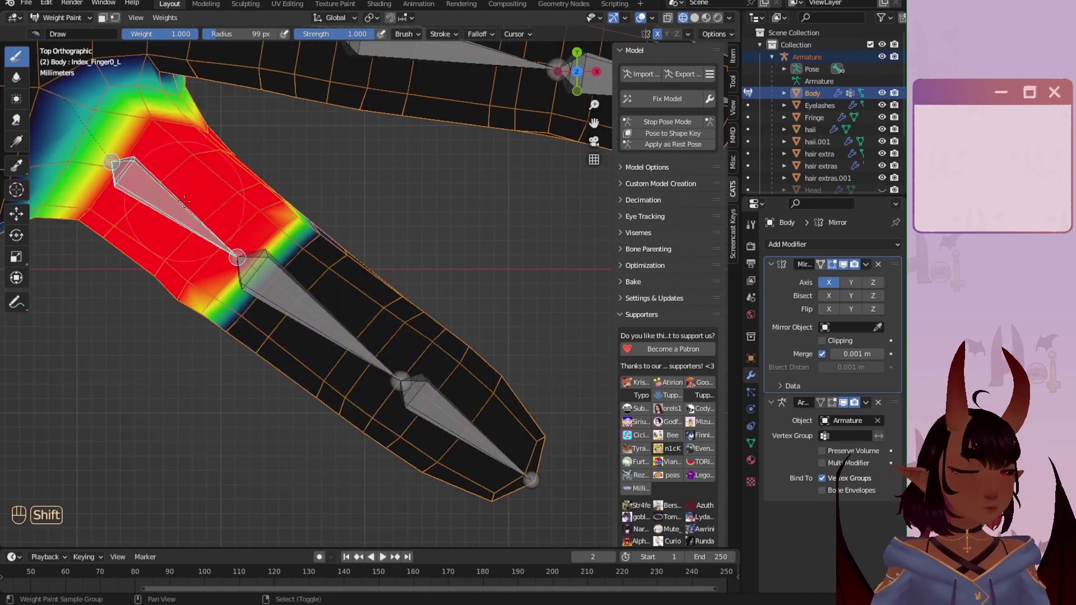
Step: Check the weights of the remaining finger bones one by one, up to Little_Finger2_L
{"action": "middle_click_drag", "start_coordinate": [241, 180], "coordinate": [145, 493], "text": "shift"}
{"action": "scroll", "coordinate": [281, 313], "scroll_direction": "down", "scroll_amount": 1}
{"action": "right_click", "coordinate": [168, 326]}
{"action": "right_click", "coordinate": [167, 324]}
{"action": "middle_click_drag", "start_coordinate": [157, 270], "coordinate": [225, 346], "text": "shift"}
{"action": "scroll", "coordinate": [317, 291], "scroll_direction": "down", "scroll_amount": 1}
{"action": "right_click", "coordinate": [210, 267]}
{"action": "middle_click_drag", "start_coordinate": [302, 142], "coordinate": [360, 311], "text": "shift"}
{"action": "right_click", "coordinate": [340, 157]}
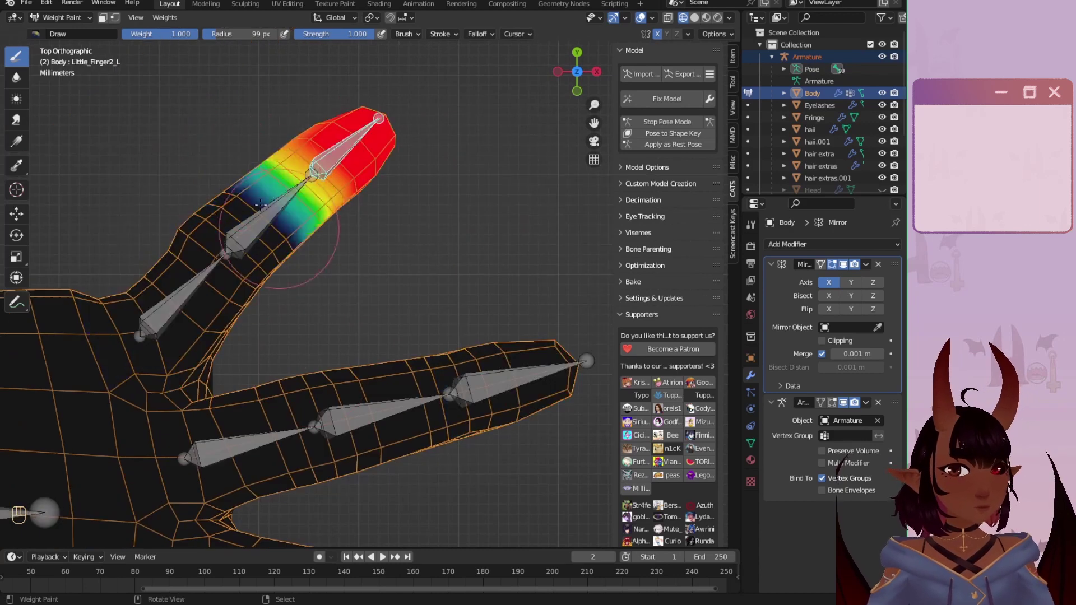
Step: Examine the Left_Wrist weights along the knuckles and finger bases
{"action": "scroll", "coordinate": [111, 322], "scroll_direction": "down", "scroll_amount": 1}
{"action": "right_click", "coordinate": [73, 476]}
{"action": "middle_click_drag", "start_coordinate": [276, 314], "coordinate": [462, 337], "text": "shift"}
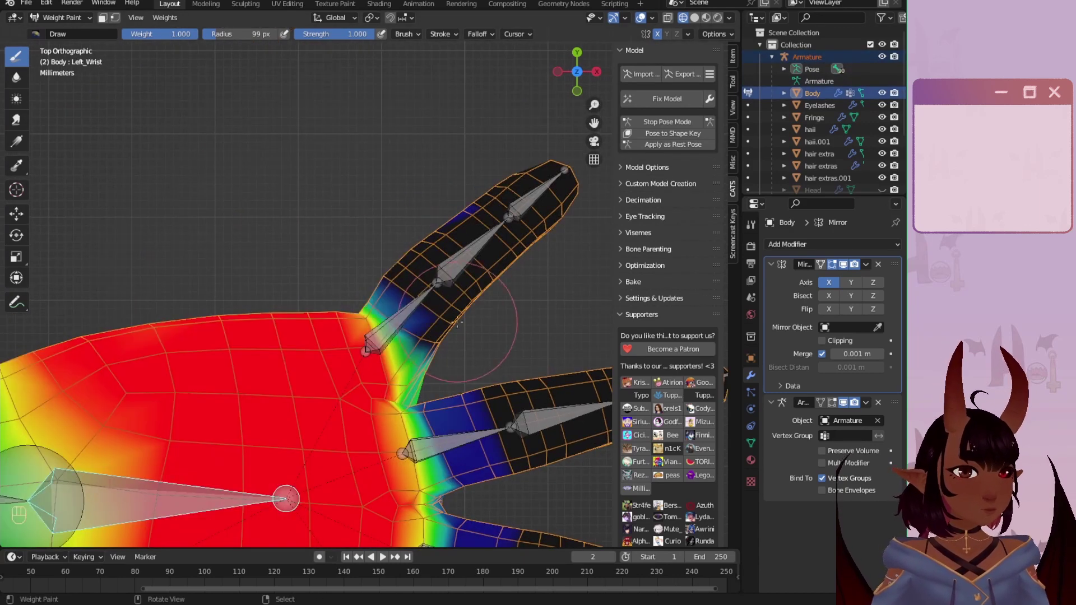
{"action": "middle_click_drag", "start_coordinate": [469, 408], "coordinate": [401, 346], "text": "shift"}
{"action": "scroll", "coordinate": [401, 346], "scroll_direction": "up", "scroll_amount": 2}
{"action": "middle_click_drag", "start_coordinate": [392, 493], "coordinate": [364, 129], "text": "shift"}
Step: Touch up the weights at the middle finger's base for Middle_Finger0_L and reduce the brush radius to 55 px
{"action": "right_click", "coordinate": [341, 378]}
{"action": "scroll", "coordinate": [373, 262], "scroll_direction": "down", "scroll_amount": 4}
{"action": "right_click", "coordinate": [374, 255]}
{"action": "scroll", "coordinate": [373, 262], "scroll_direction": "up", "scroll_amount": 3}
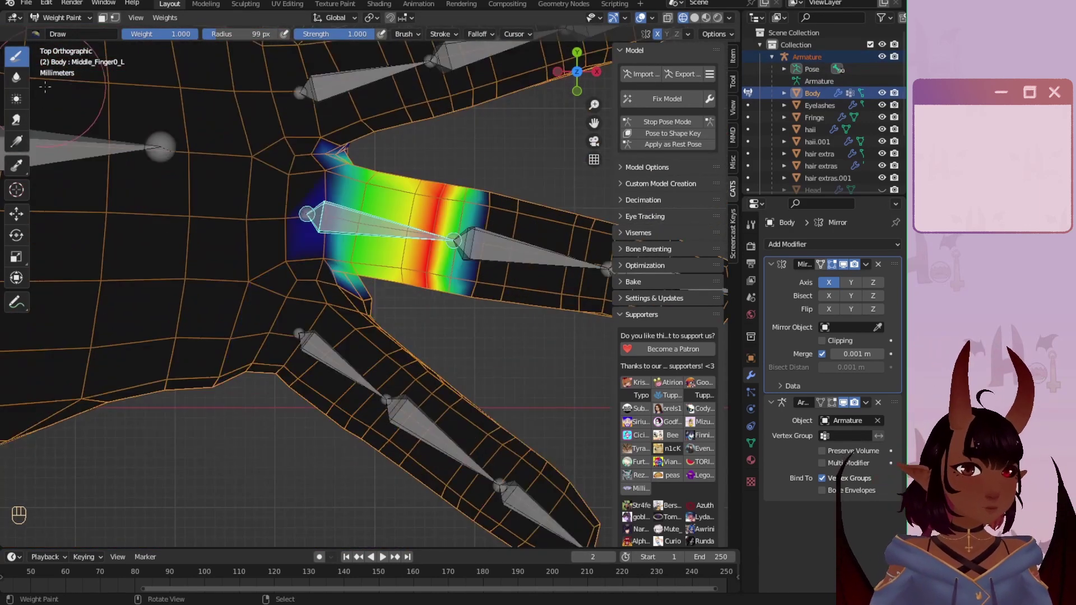
{"action": "middle_click_drag", "start_coordinate": [409, 231], "coordinate": [348, 389], "text": "shift"}
{"action": "scroll", "coordinate": [348, 389], "scroll_direction": "up", "scroll_amount": 3}
{"action": "key", "text": "ctrl+z"}
{"action": "left_click_drag", "start_coordinate": [298, 370], "coordinate": [305, 516]}
{"action": "scroll", "coordinate": [393, 426], "scroll_direction": "down", "scroll_amount": 2}
{"action": "key", "text": "f"}
Step: Select Ring_Finger2_L to check the fingertip weights and undo the last change
{"action": "middle_click_drag", "start_coordinate": [572, 154], "coordinate": [463, 263], "text": "shift"}
{"action": "right_click", "coordinate": [476, 259]}
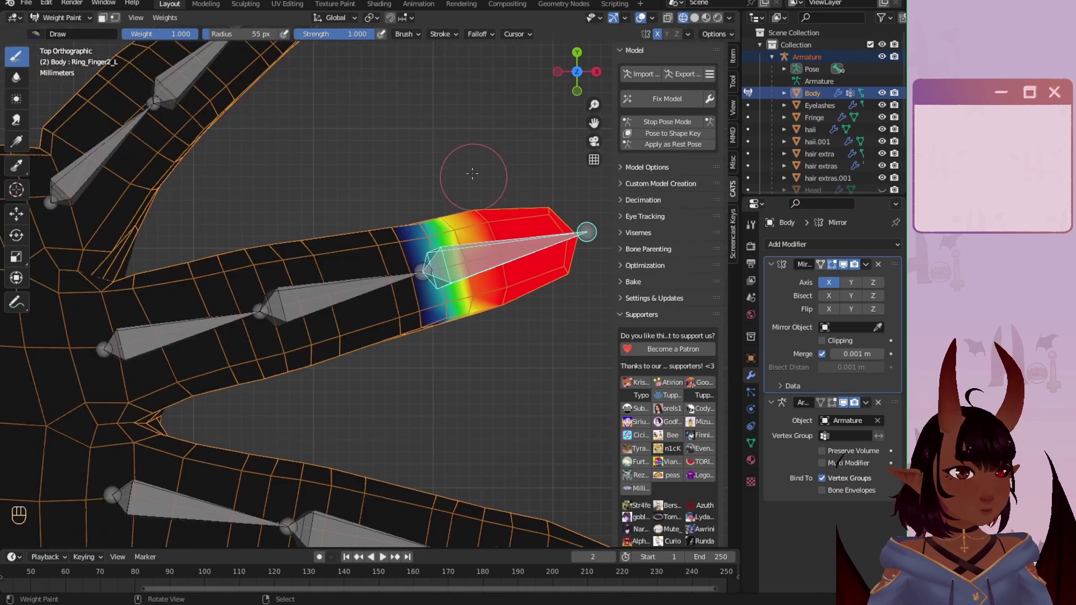
{"action": "key", "text": "ctrl+z"}
Step: Bend the little fingertip with Little_Finger2_L and switch to the Blur brush for its joint weights
{"action": "middle_click_drag", "start_coordinate": [173, 304], "coordinate": [280, 402], "text": "shift"}
{"action": "right_click", "coordinate": [402, 160]}
{"action": "middle_click_drag", "start_coordinate": [406, 168], "coordinate": [364, 62]}
{"action": "key", "text": "r"}
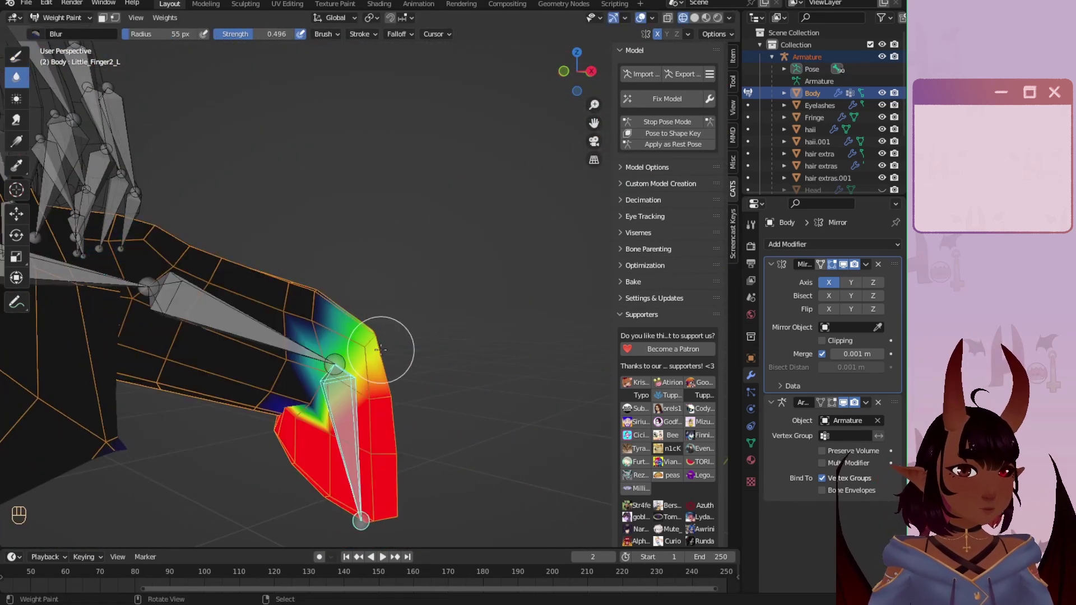
{"action": "scroll", "coordinate": [381, 350], "scroll_direction": "down", "scroll_amount": 6}
{"action": "left_click", "coordinate": [13, 53]}
{"action": "mouse_move", "coordinate": [382, 350]}
{"action": "middle_mouse_down"}
{"action": "mouse_move", "coordinate": [317, 347]}
{"action": "mouse_move", "coordinate": [292, 358]}
{"action": "middle_mouse_up"}
{"action": "left_click", "coordinate": [16, 78]}
{"action": "scroll", "coordinate": [314, 336], "scroll_direction": "up", "scroll_amount": 6}
Step: Bend the little finger at its middle joint by rotating Little_Finger1_L
{"action": "key", "text": "r"}
{"action": "right_click", "coordinate": [492, 319]}
{"action": "middle_click_drag", "start_coordinate": [492, 319], "coordinate": [387, 314]}
{"action": "right_click", "coordinate": [386, 314]}
{"action": "key", "text": "r"}
{"action": "left_click", "coordinate": [358, 336]}
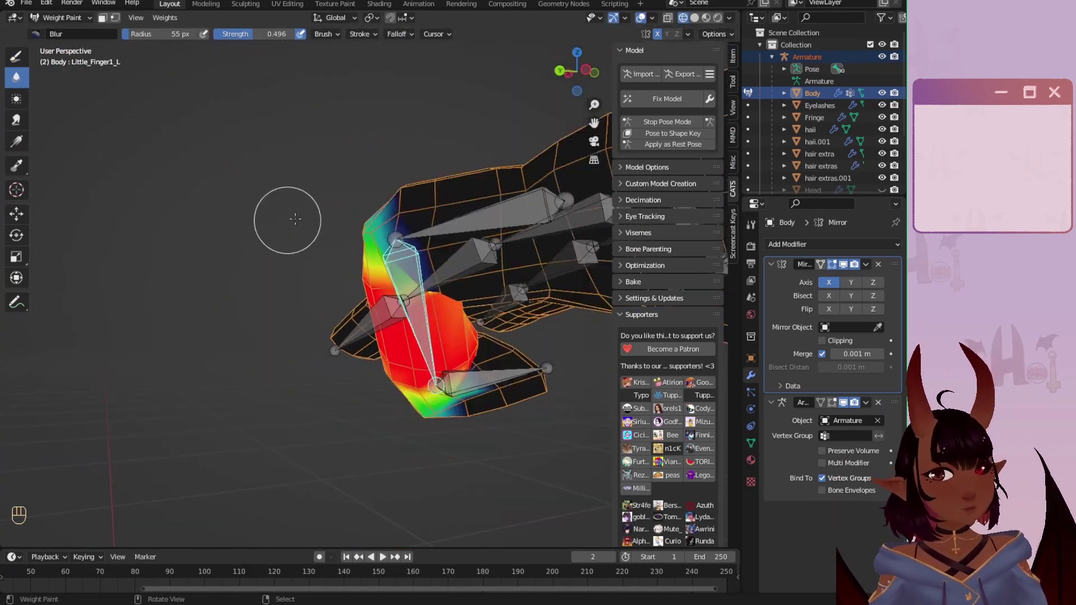
Step: Test further rotations of the little finger's bones from several angles, undoing one of them
{"action": "middle_click_drag", "start_coordinate": [289, 221], "coordinate": [359, 258]}
{"action": "key", "text": "r"}
{"action": "left_click", "coordinate": [392, 314]}
{"action": "middle_click_drag", "start_coordinate": [392, 314], "coordinate": [358, 392]}
{"action": "right_click", "coordinate": [392, 303]}
{"action": "key", "text": "r"}
{"action": "left_click", "coordinate": [392, 358]}
{"action": "key", "text": "ctrl+z"}
{"action": "key", "text": "r"}
{"action": "left_click", "coordinate": [338, 472]}
Step: Bend the ring finger's bones at their joints, rotating Ring_Finger2_L by -32.1°
{"action": "middle_click_drag", "start_coordinate": [338, 472], "coordinate": [431, 190]}
{"action": "key", "text": "r"}
{"action": "left_click", "coordinate": [414, 259]}
{"action": "left_click", "coordinate": [335, 359], "text": "ctrl"}
{"action": "middle_click_drag", "start_coordinate": [359, 336], "coordinate": [314, 358]}
{"action": "key", "text": "r"}
{"action": "left_click", "coordinate": [439, 355]}
{"action": "key", "text": "r"}
{"action": "left_click", "coordinate": [404, 313]}
Step: Blur the Ring_Finger2_L weights on the outside of the bent fingertip joint
{"action": "right_click", "coordinate": [392, 260]}
{"action": "middle_click_drag", "start_coordinate": [392, 259], "coordinate": [158, 283]}
{"action": "middle_click_drag", "start_coordinate": [310, 429], "coordinate": [269, 292], "text": "shift"}
{"action": "scroll", "coordinate": [269, 291], "scroll_direction": "up", "scroll_amount": 3}
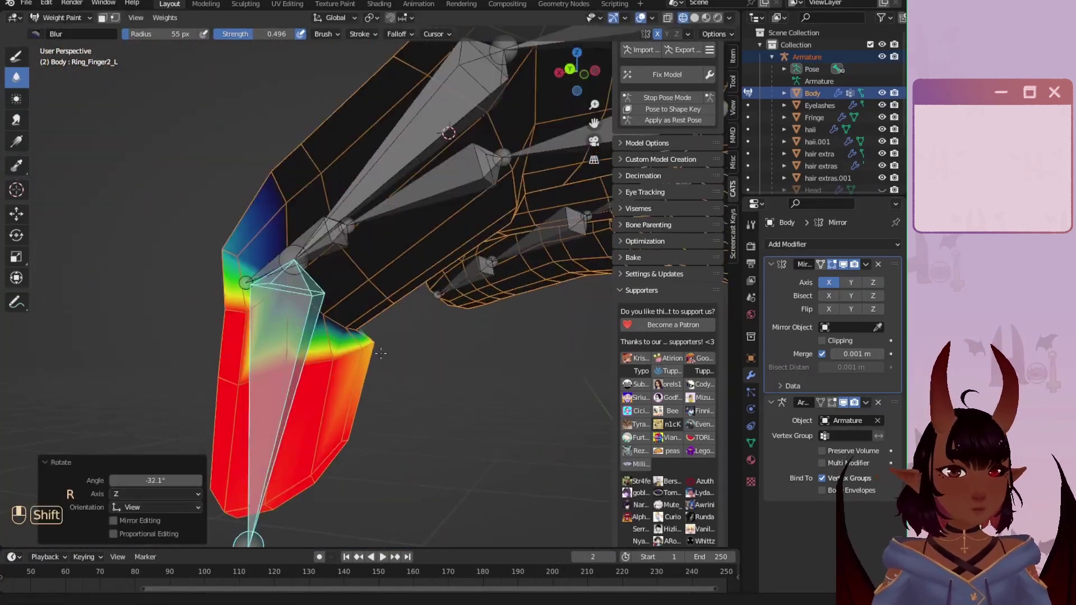
{"action": "left_click_drag", "start_coordinate": [247, 291], "coordinate": [275, 236]}
{"action": "mouse_move", "coordinate": [275, 236]}
{"action": "middle_mouse_down"}
{"action": "mouse_move", "coordinate": [364, 314]}
{"action": "mouse_move", "coordinate": [558, 236]}
{"action": "mouse_move", "coordinate": [380, 240]}
{"action": "mouse_move", "coordinate": [461, 252]}
{"action": "mouse_move", "coordinate": [370, 139]}
{"action": "mouse_move", "coordinate": [241, 450]}
{"action": "mouse_move", "coordinate": [314, 314]}
{"action": "mouse_move", "coordinate": [358, 393]}
{"action": "mouse_move", "coordinate": [347, 291]}
{"action": "mouse_move", "coordinate": [370, 400]}
{"action": "mouse_move", "coordinate": [464, 294]}
{"action": "mouse_move", "coordinate": [416, 282]}
{"action": "mouse_move", "coordinate": [361, 336]}
{"action": "middle_mouse_up"}
Step: Examine the Ring_Finger0_L weights around the ring finger's bent middle joint and undo the last two changes
{"action": "right_click", "coordinate": [414, 314]}
{"action": "right_click", "coordinate": [392, 224]}
{"action": "scroll", "coordinate": [359, 225], "scroll_direction": "up", "scroll_amount": 4}
{"action": "scroll", "coordinate": [314, 314], "scroll_direction": "down", "scroll_amount": 4}
{"action": "scroll", "coordinate": [370, 401], "scroll_direction": "down", "scroll_amount": 2}
{"action": "key", "text": "r"}
{"action": "left_click", "coordinate": [358, 414]}
{"action": "scroll", "coordinate": [372, 435], "scroll_direction": "up", "scroll_amount": 5}
{"action": "scroll", "coordinate": [416, 282], "scroll_direction": "down", "scroll_amount": 3}
{"action": "scroll", "coordinate": [361, 336], "scroll_direction": "up", "scroll_amount": 5}
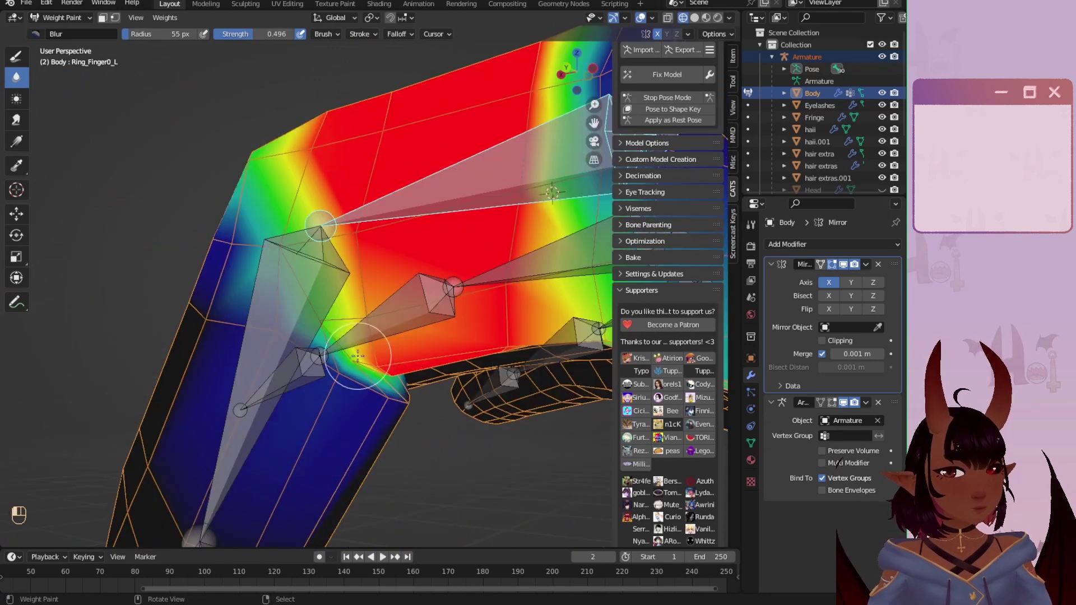
{"action": "key", "text": "ctrl+z"}
{"action": "key", "text": "ctrl+z"}
Step: Switch to the Draw brush and bend the ring fingertip by rotating Ring_Finger2_L
{"action": "scroll", "coordinate": [360, 336], "scroll_direction": "down", "scroll_amount": 5}
{"action": "left_click", "coordinate": [17, 57]}
{"action": "scroll", "coordinate": [336, 337], "scroll_direction": "up", "scroll_amount": 4}
{"action": "scroll", "coordinate": [343, 473], "scroll_direction": "down", "scroll_amount": 4}
{"action": "mouse_move", "coordinate": [343, 473]}
{"action": "middle_mouse_down"}
{"action": "mouse_move", "coordinate": [132, 405]}
{"action": "mouse_move", "coordinate": [336, 382]}
{"action": "middle_mouse_up"}
{"action": "left_click", "coordinate": [364, 415], "text": "ctrl"}
{"action": "key", "text": "r"}
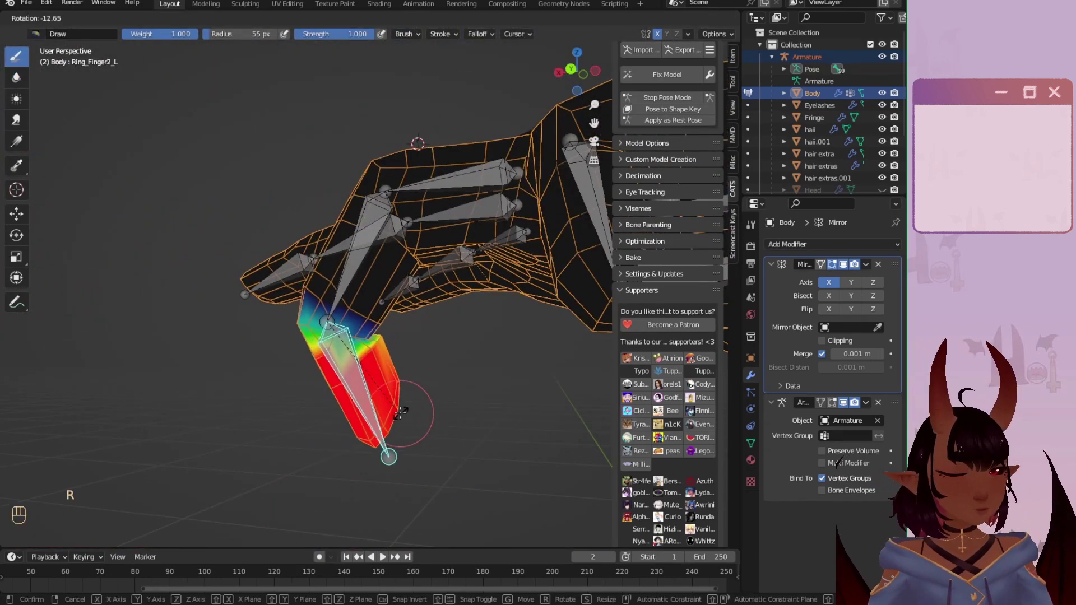
{"action": "left_click", "coordinate": [414, 409]}
Step: Save the file, stop pose mode and switch the Body mesh to Edit Mode
{"action": "middle_click_drag", "start_coordinate": [415, 409], "coordinate": [358, 314]}
{"action": "key", "text": "ctrl+s"}
{"action": "left_click", "coordinate": [667, 98]}
{"action": "left_click", "coordinate": [61, 17]}
{"action": "left_click", "coordinate": [51, 46]}
{"action": "middle_click_drag", "start_coordinate": [336, 236], "coordinate": [375, 286]}
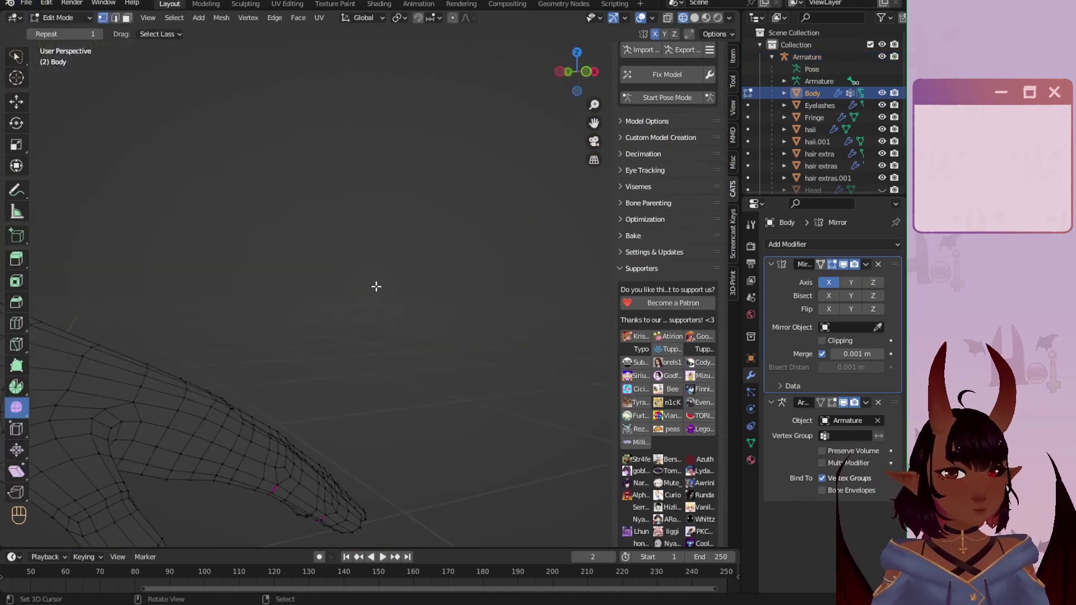
Step: Edge-slide two neighbouring loops on one central finger, between its middle and fingertip joints
{"action": "left_click", "coordinate": [384, 290], "text": "alt"}
{"action": "key", "text": "g"}
{"action": "key", "text": "g"}
{"action": "left_click", "coordinate": [385, 288]}
{"action": "left_click", "coordinate": [392, 348], "text": "alt"}
{"action": "key", "text": "g"}
{"action": "key", "text": "g"}
{"action": "left_click", "coordinate": [393, 344]}
Step: Edge-slide the two matching loops on the adjacent central finger between its middle and fingertip joints
{"action": "right_click", "coordinate": [512, 354], "text": "alt"}
{"action": "key", "text": "g"}
{"action": "key", "text": "g"}
{"action": "left_click", "coordinate": [511, 339]}
{"action": "right_click", "coordinate": [504, 279], "text": "alt"}
{"action": "key", "text": "g"}
{"action": "key", "text": "g"}
{"action": "left_click", "coordinate": [505, 284]}
{"action": "middle_click_drag", "start_coordinate": [585, 270], "coordinate": [399, 296], "text": "shift"}
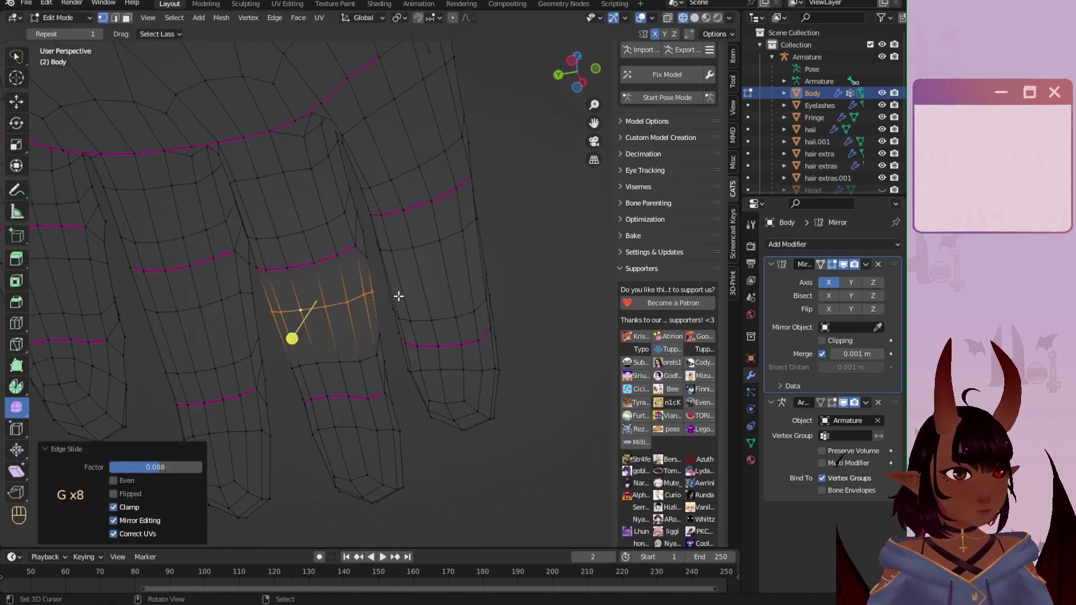
Step: Return the Body mesh to Object Mode and switch it to Weight Paint with the armature in pose mode
{"action": "left_click", "coordinate": [66, 18]}
{"action": "left_click", "coordinate": [56, 34]}
{"action": "mouse_move", "coordinate": [348, 269]}
{"action": "middle_mouse_down"}
{"action": "mouse_move", "coordinate": [439, 379]}
{"action": "mouse_move", "coordinate": [419, 326]}
{"action": "mouse_move", "coordinate": [393, 314]}
{"action": "middle_mouse_up"}
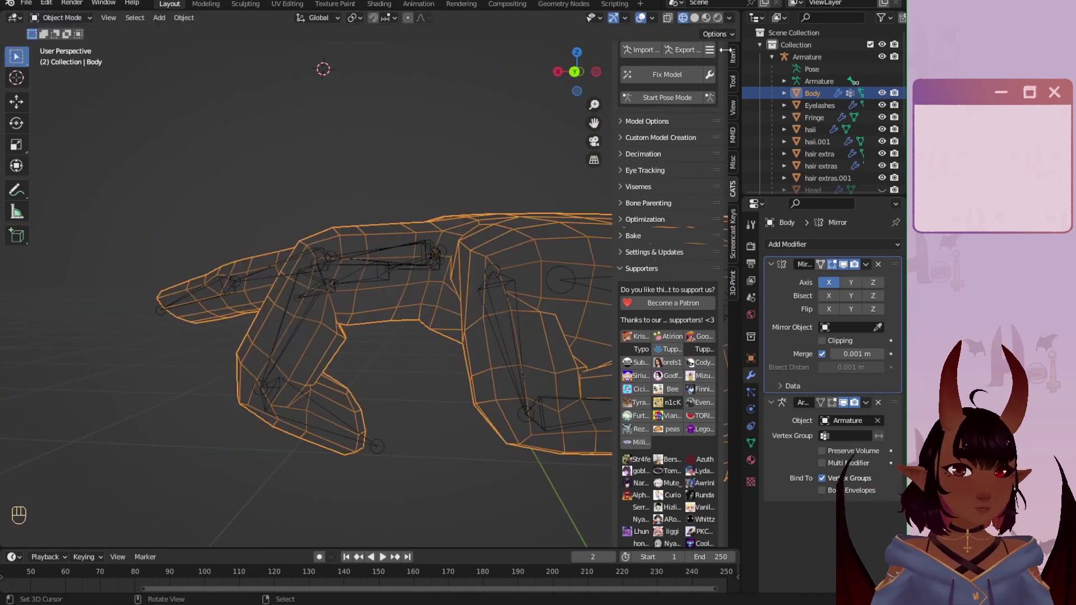
{"action": "left_click", "coordinate": [65, 18]}
{"action": "left_click", "coordinate": [59, 83]}
{"action": "key", "text": "a"}
{"action": "key", "text": "a"}
{"action": "scroll", "coordinate": [341, 360], "scroll_direction": "up", "scroll_amount": 9}
{"action": "scroll", "coordinate": [342, 360], "scroll_direction": "down", "scroll_amount": 1}
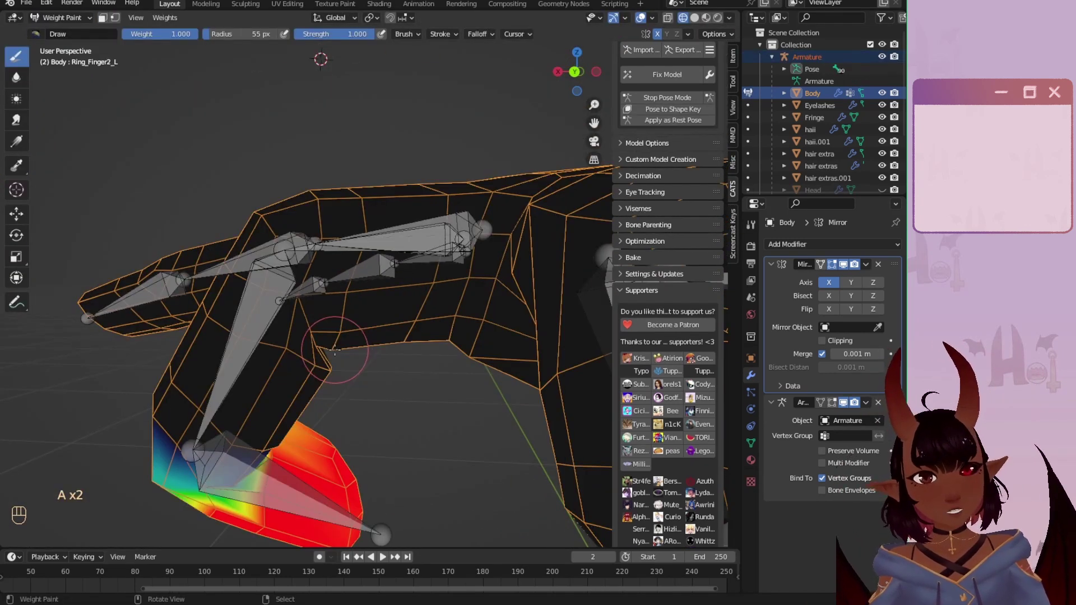
Step: Check the ring finger's bone weights and partly straighten its fingertip by rotating Ring_Finger2_L 26.7° and a further 24.2°
{"action": "mouse_move", "coordinate": [322, 373]}
{"action": "middle_mouse_down"}
{"action": "mouse_move", "coordinate": [326, 363]}
{"action": "mouse_move", "coordinate": [337, 382]}
{"action": "middle_mouse_up"}
{"action": "right_click", "coordinate": [260, 304]}
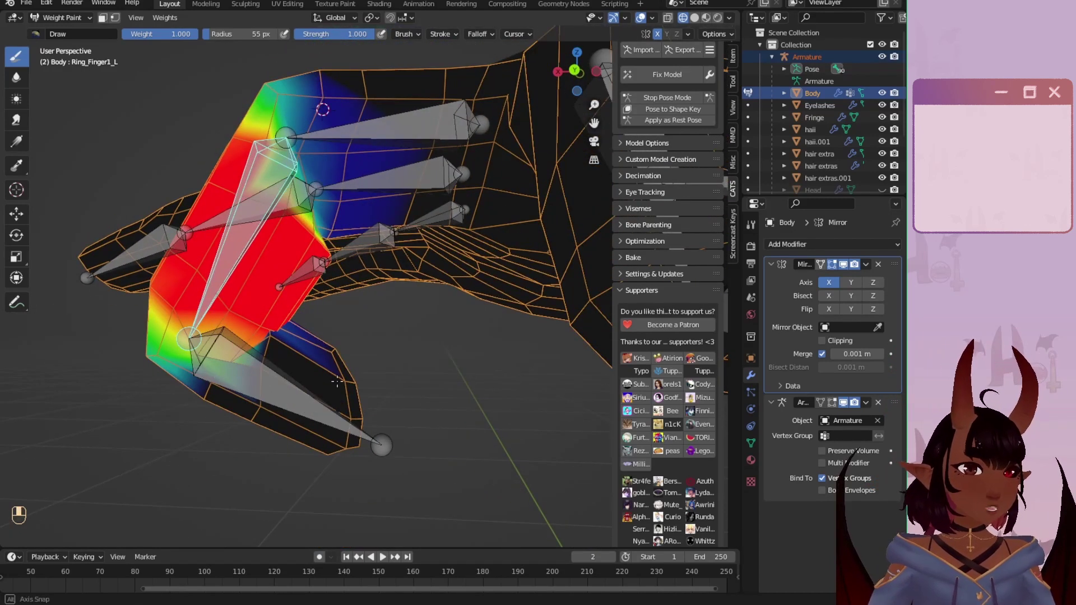
{"action": "right_click", "coordinate": [353, 134]}
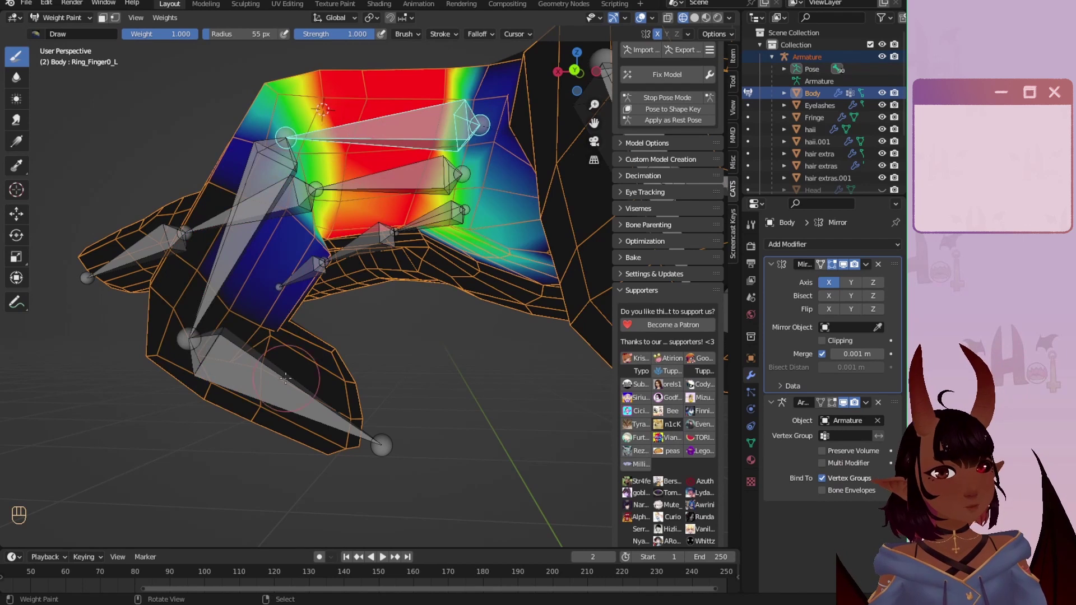
{"action": "right_click", "coordinate": [266, 375]}
{"action": "middle_click_drag", "start_coordinate": [266, 376], "coordinate": [364, 339]}
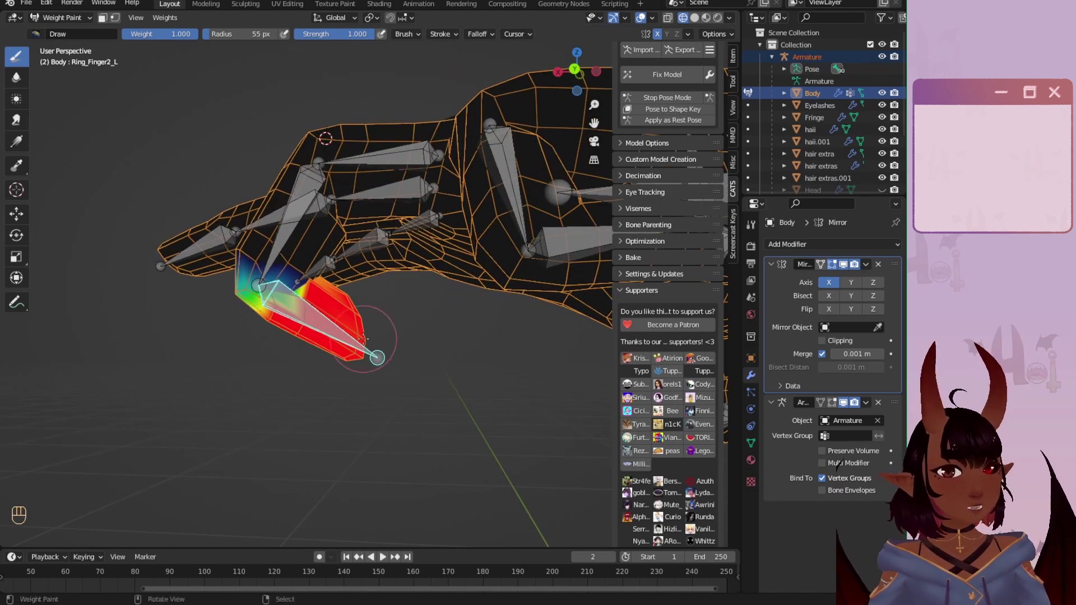
{"action": "key", "text": "r"}
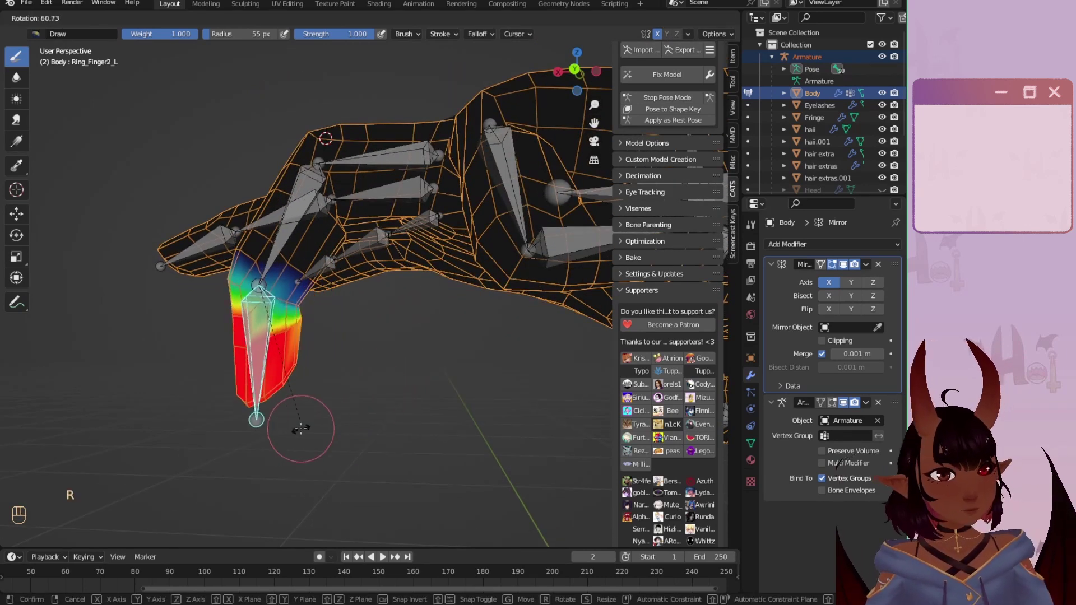
{"action": "left_click", "coordinate": [360, 308]}
{"action": "scroll", "coordinate": [304, 281], "scroll_direction": "up", "scroll_amount": 3}
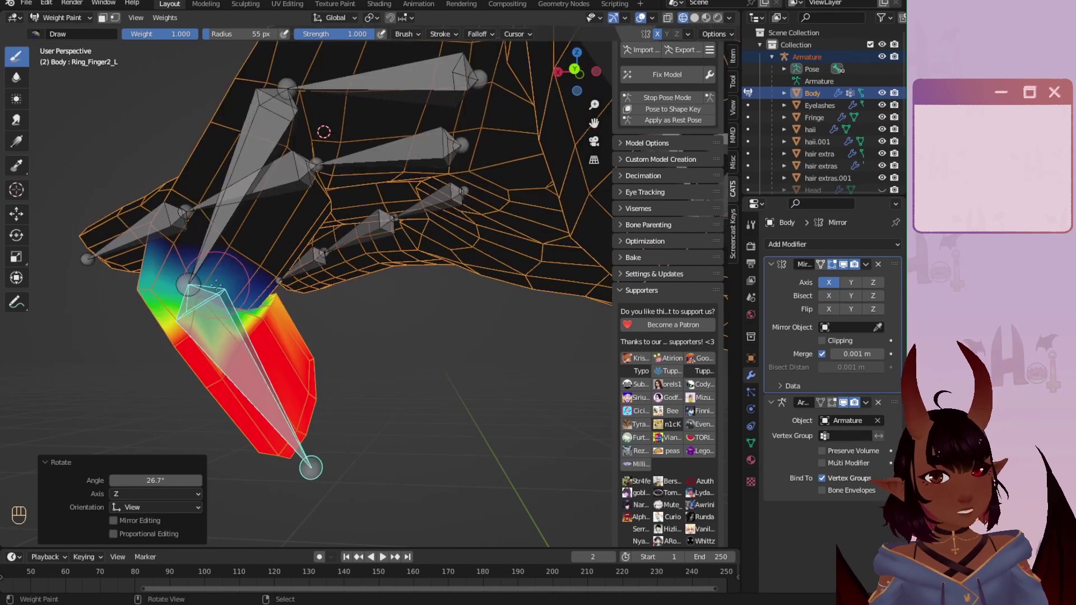
{"action": "middle_click_drag", "start_coordinate": [300, 230], "coordinate": [296, 313], "text": "shift"}
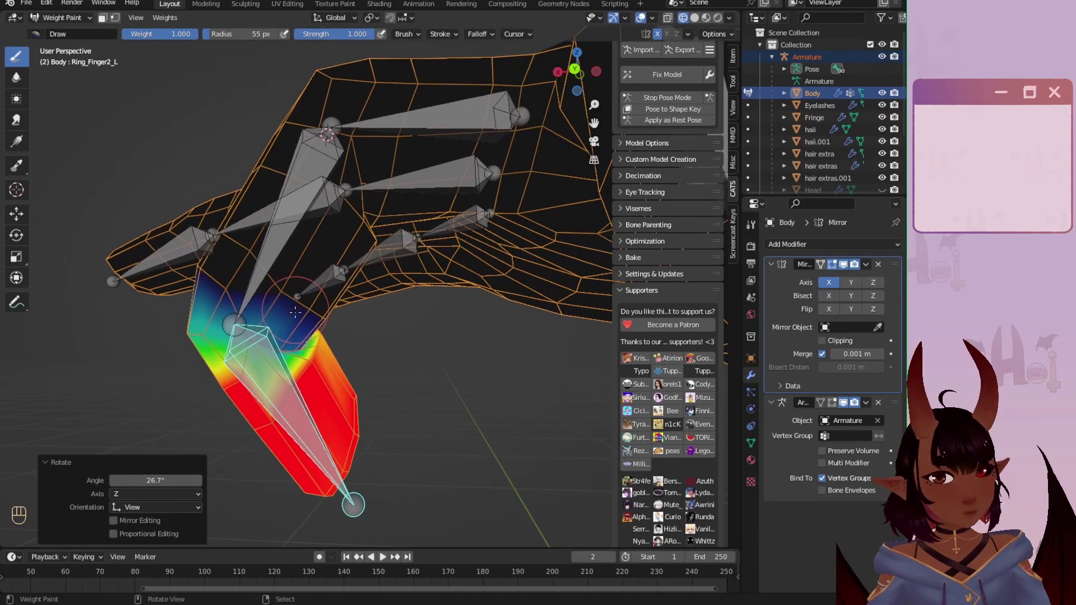
{"action": "key", "text": "r"}
{"action": "left_click", "coordinate": [354, 384]}
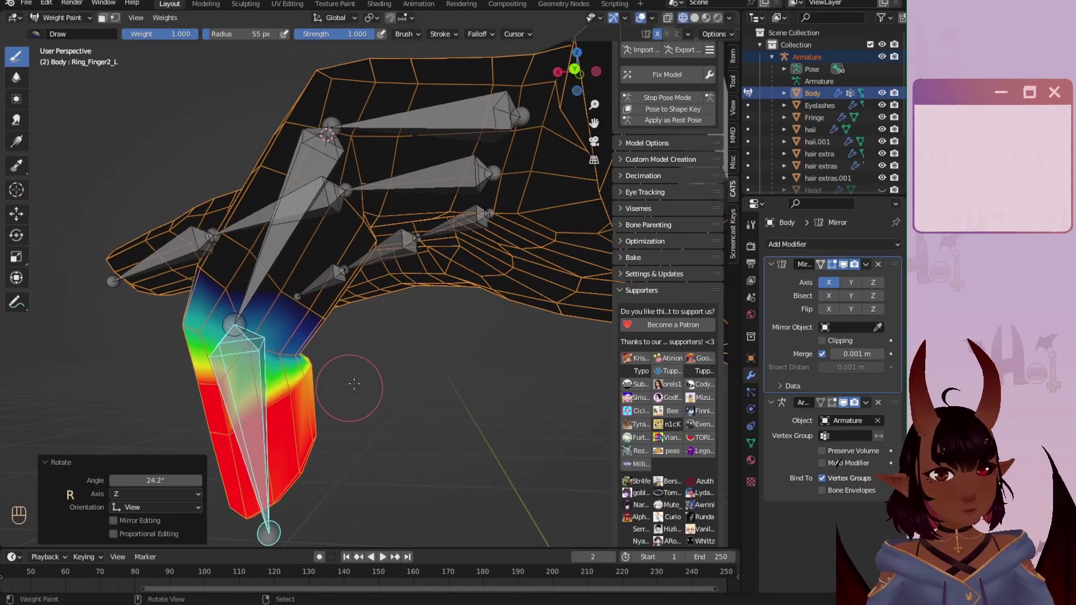
Step: Switch to the Blur brush and soften the Ring_Finger2_L weights on the inner side of the fingertip joint
{"action": "left_click", "coordinate": [16, 77]}
{"action": "scroll", "coordinate": [240, 397], "scroll_direction": "up", "scroll_amount": 2}
{"action": "mouse_move", "coordinate": [240, 397]}
{"action": "middle_mouse_down", "text": "shift"}
{"action": "mouse_move", "coordinate": [193, 381]}
{"action": "mouse_move", "coordinate": [197, 351]}
{"action": "middle_mouse_up", "text": "shift"}
{"action": "left_click_drag", "start_coordinate": [281, 334], "coordinate": [344, 330]}
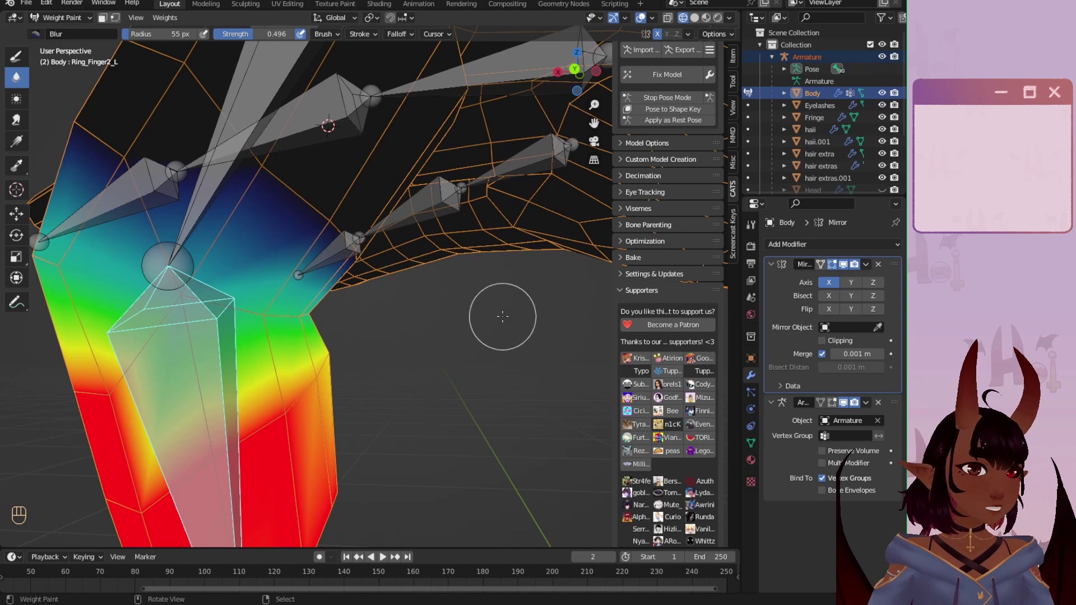
Step: Rotate Ring_Finger2_L by -18° to bend the ring fingertip inward
{"action": "scroll", "coordinate": [416, 312], "scroll_direction": "down", "scroll_amount": 6}
{"action": "mouse_move", "coordinate": [387, 300]}
{"action": "middle_mouse_down"}
{"action": "mouse_move", "coordinate": [230, 304]}
{"action": "mouse_move", "coordinate": [408, 353]}
{"action": "mouse_move", "coordinate": [384, 308]}
{"action": "middle_mouse_up"}
{"action": "scroll", "coordinate": [372, 307], "scroll_direction": "up", "scroll_amount": 4}
{"action": "key", "text": "r"}
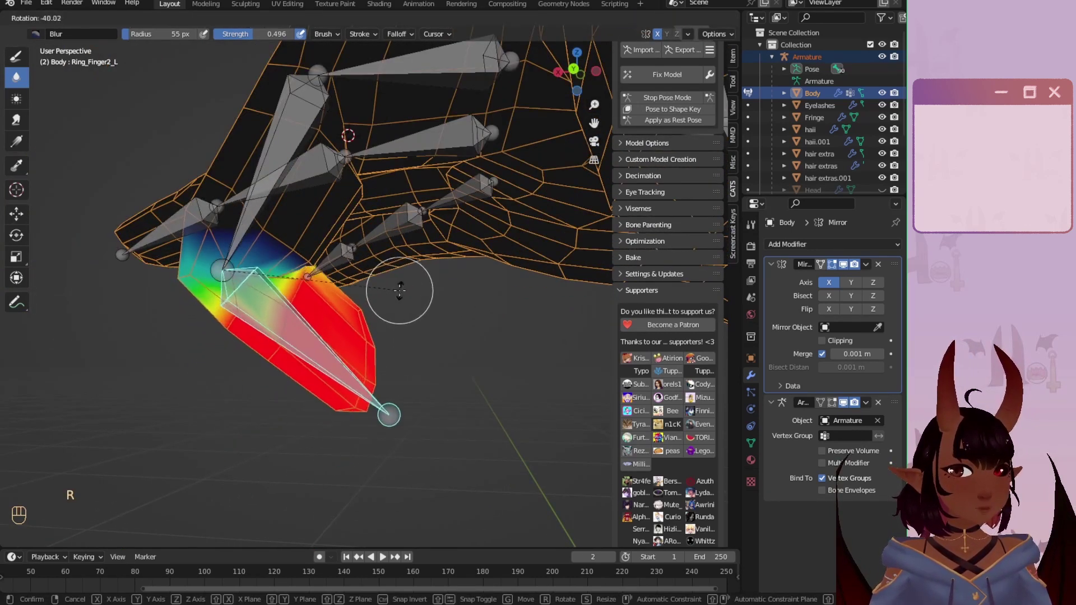
{"action": "left_click", "coordinate": [310, 317]}
{"action": "middle_click_drag", "start_coordinate": [390, 148], "coordinate": [382, 234], "text": "shift"}
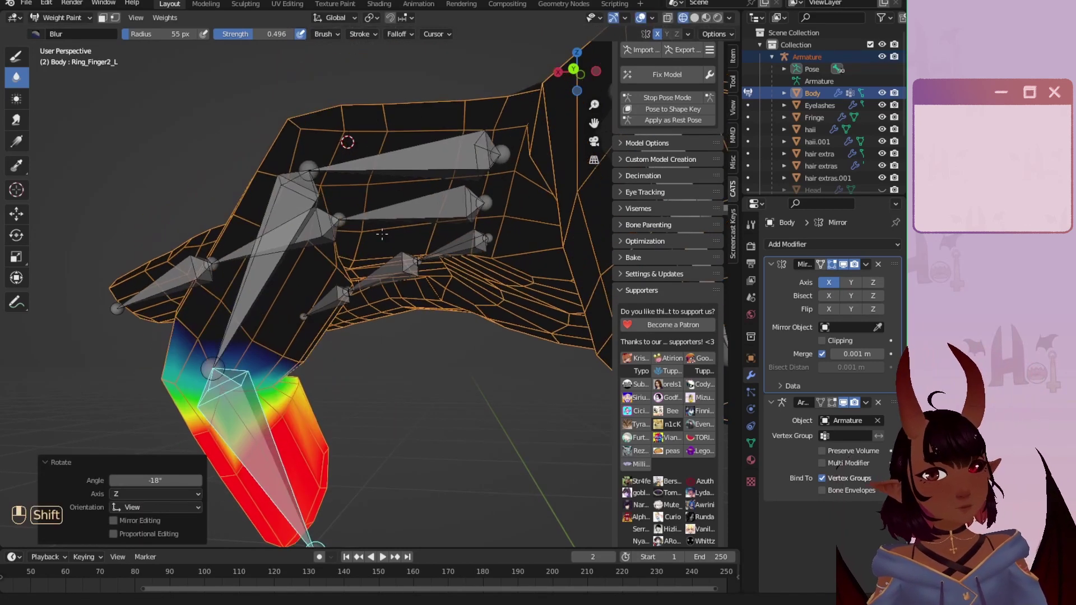
Step: Blur the Ring_Finger2_L weights up into the ring finger's middle segment and rotate the bone to test the fingertip bend
{"action": "right_click", "coordinate": [353, 176]}
{"action": "scroll", "coordinate": [349, 273], "scroll_direction": "up", "scroll_amount": 3}
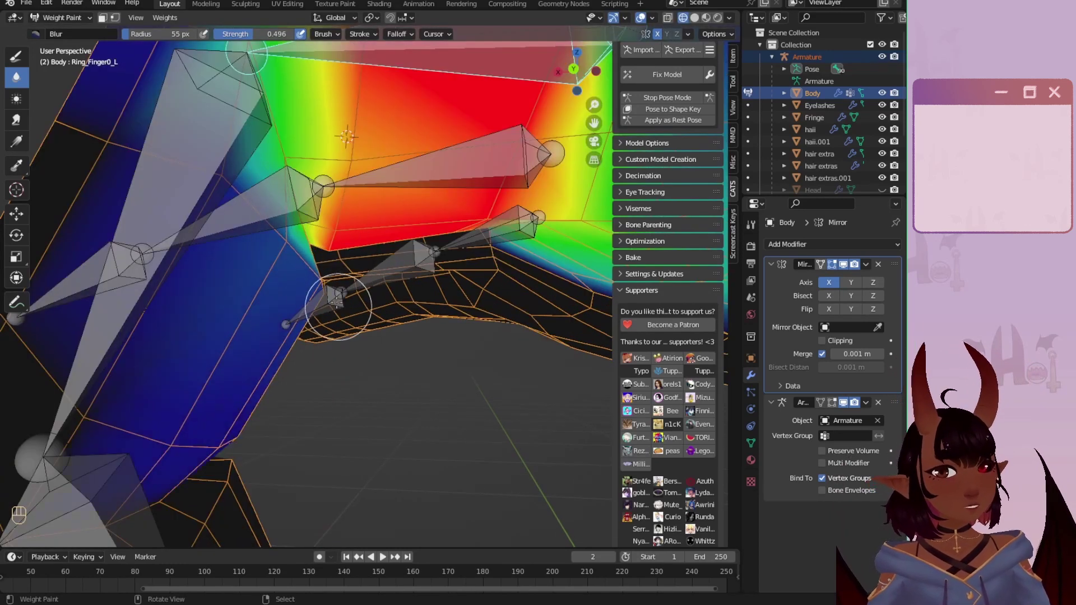
{"action": "scroll", "coordinate": [328, 316], "scroll_direction": "down", "scroll_amount": 8}
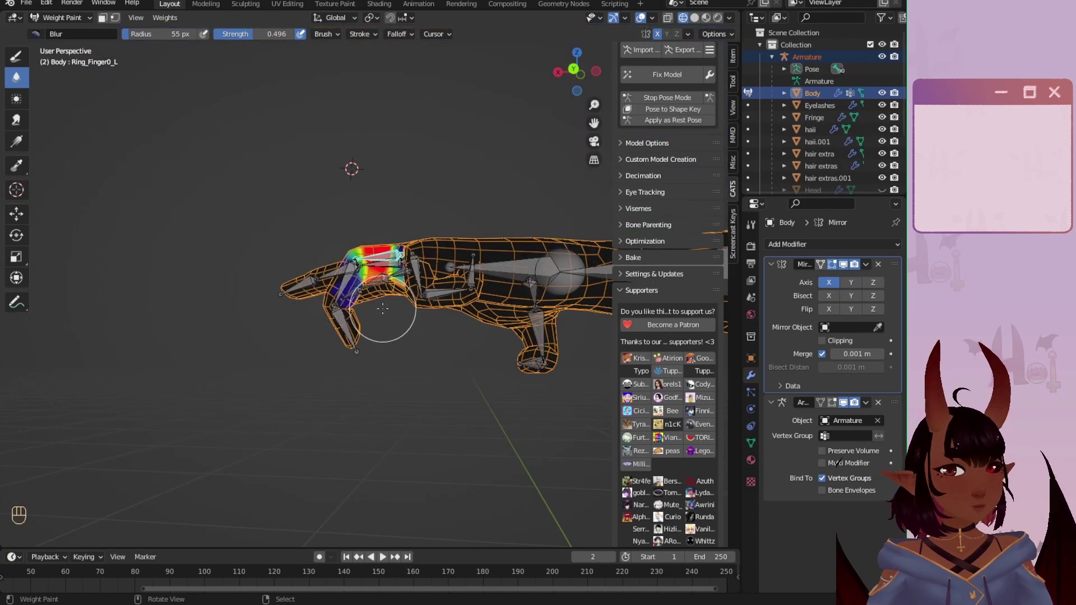
{"action": "scroll", "coordinate": [375, 325], "scroll_direction": "up", "scroll_amount": 8}
{"action": "scroll", "coordinate": [235, 404], "scroll_direction": "down", "scroll_amount": 2}
{"action": "right_click", "coordinate": [253, 436]}
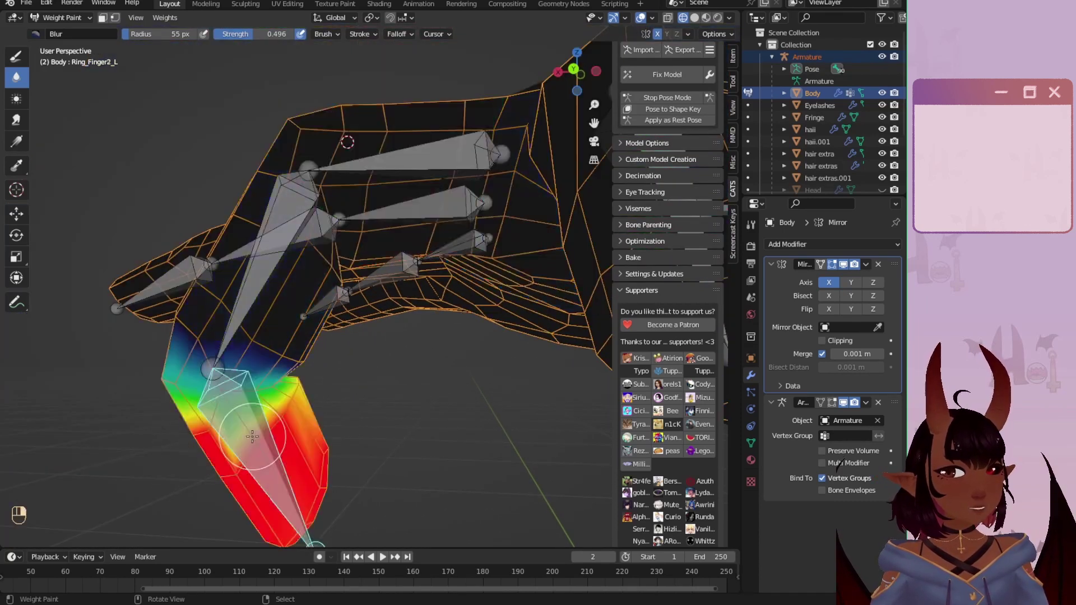
{"action": "middle_click_drag", "start_coordinate": [297, 375], "coordinate": [305, 305]}
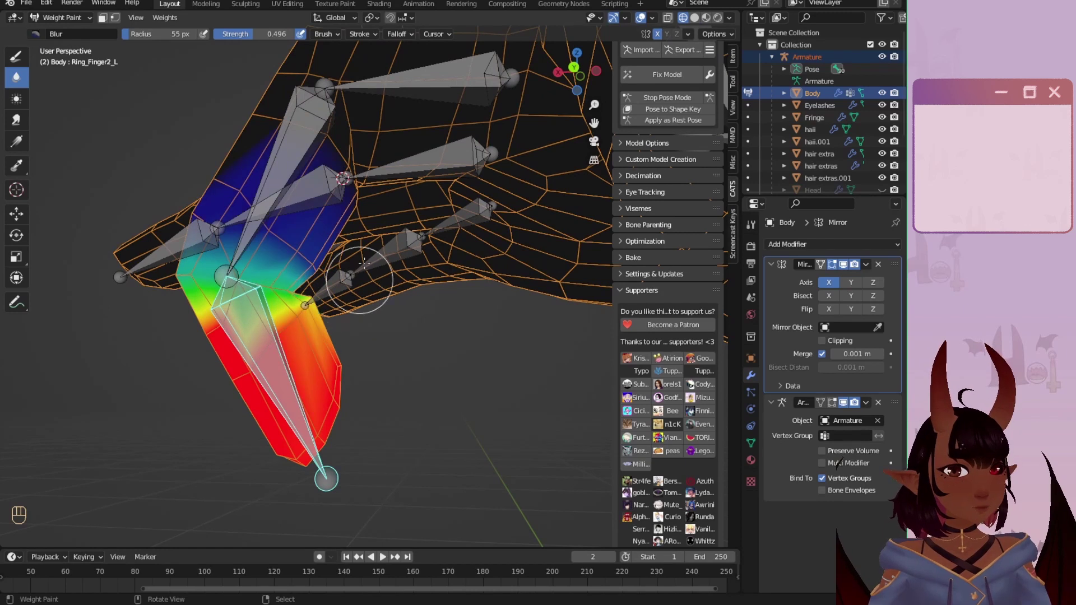
{"action": "middle_click_drag", "start_coordinate": [364, 264], "coordinate": [391, 247]}
{"action": "key", "text": "r"}
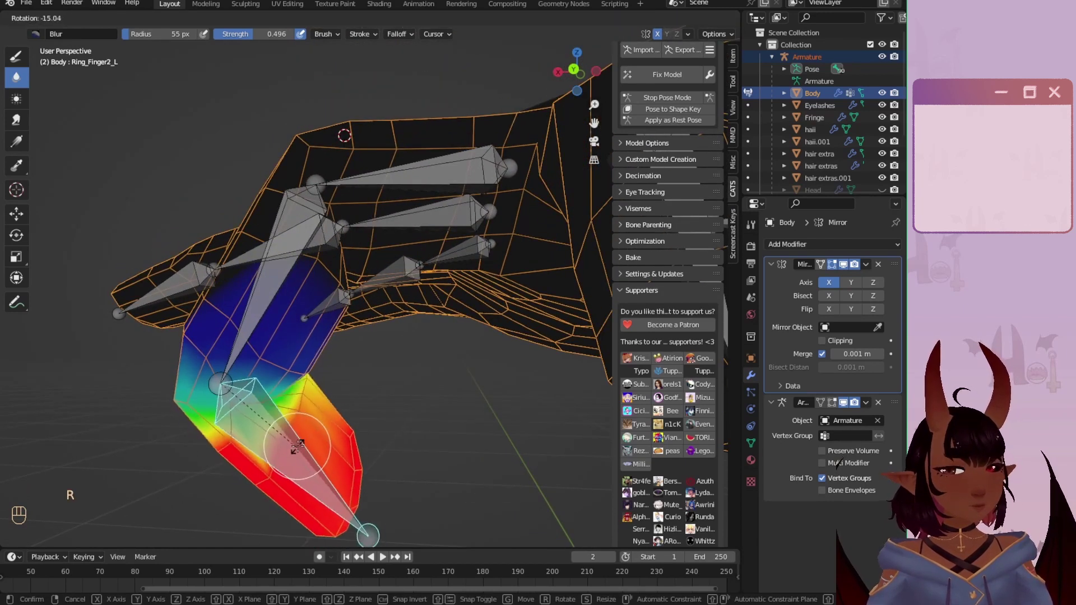
{"action": "left_click", "coordinate": [275, 452]}
Step: Check the Ring_Finger1_L weights and blur the Ring_Finger0_L weights around the inner side of the bent middle joint
{"action": "right_click", "coordinate": [269, 303]}
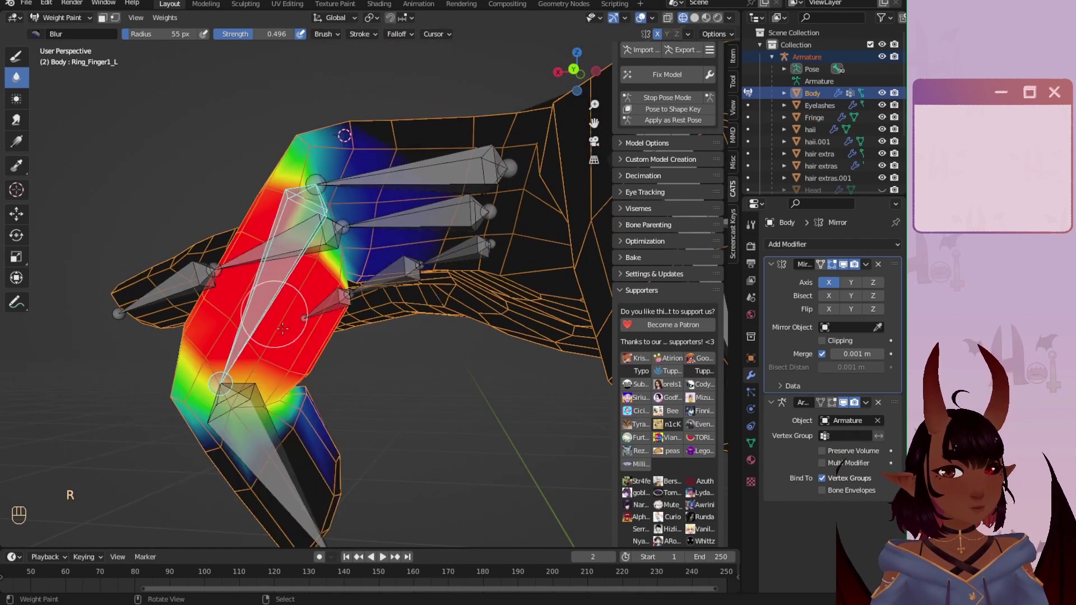
{"action": "middle_click_drag", "start_coordinate": [308, 394], "coordinate": [311, 374]}
{"action": "scroll", "coordinate": [311, 374], "scroll_direction": "down", "scroll_amount": 2}
{"action": "scroll", "coordinate": [299, 328], "scroll_direction": "up", "scroll_amount": 2}
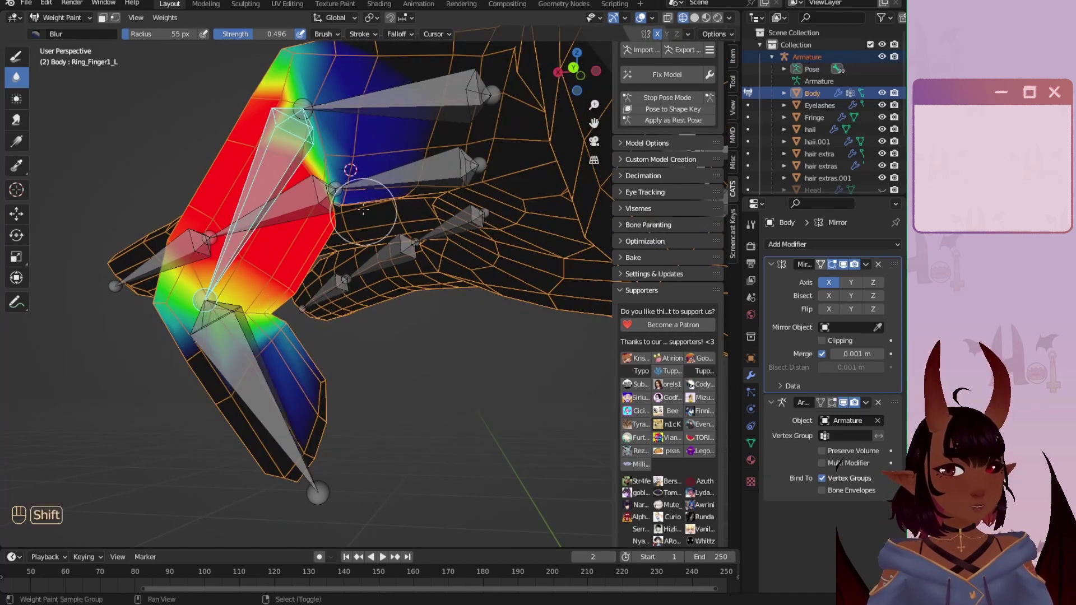
{"action": "middle_click_drag", "start_coordinate": [363, 209], "coordinate": [350, 265], "text": "shift"}
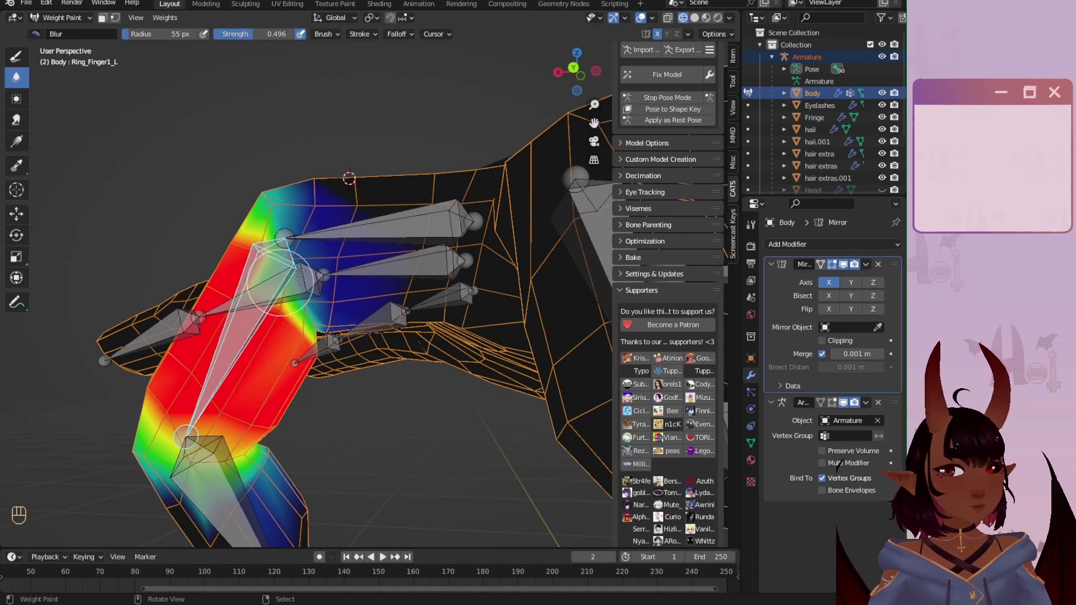
{"action": "right_click", "coordinate": [324, 283]}
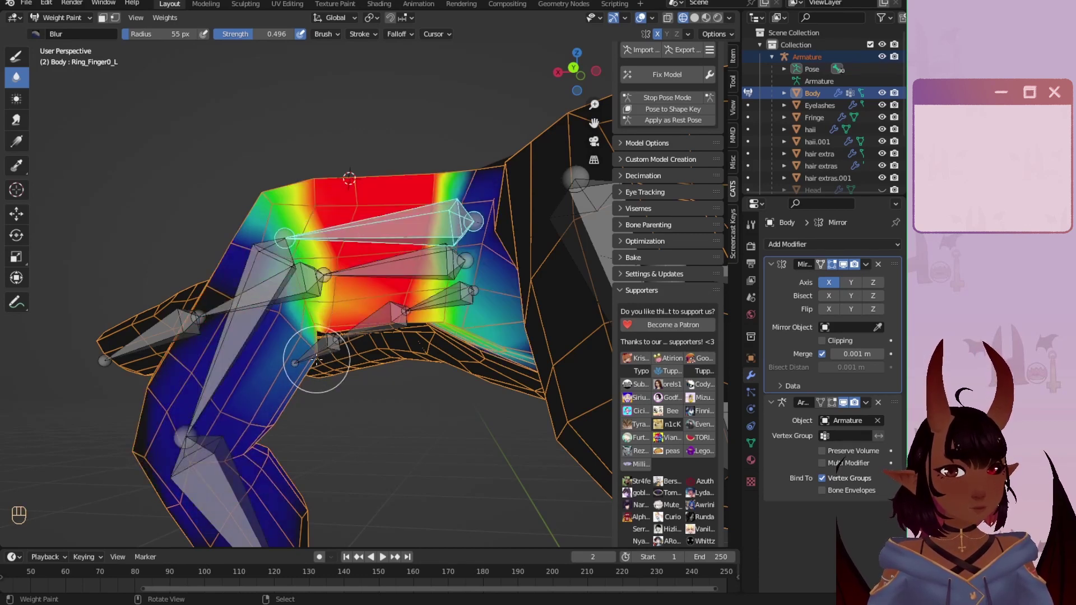
{"action": "right_click", "coordinate": [224, 468]}
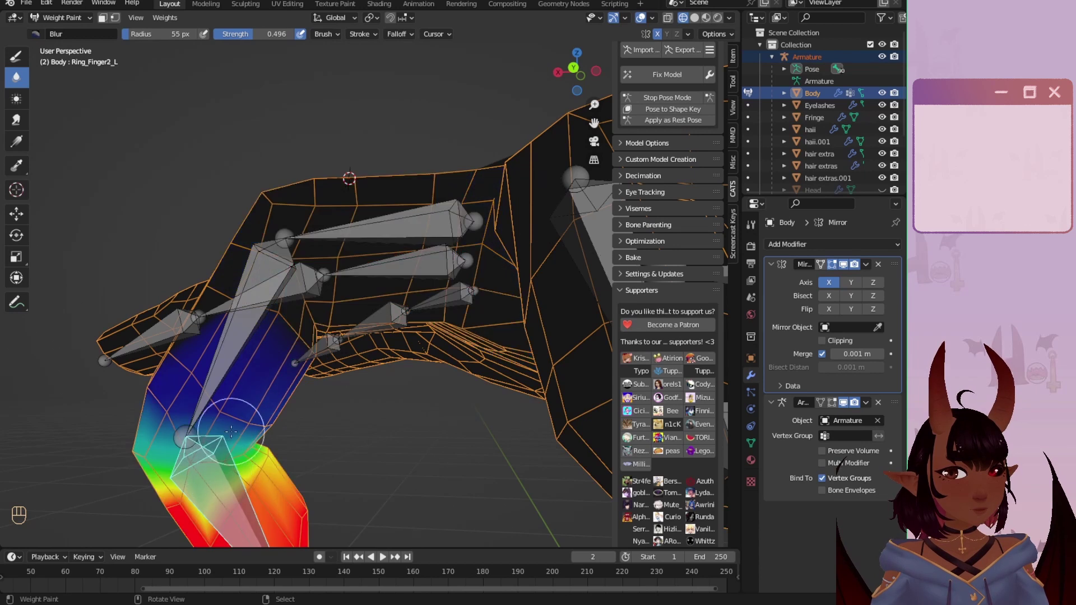
Step: Curl the ring fingertip with Ring_Finger2_L and rotate Ring_Finger1_L by -7.14°
{"action": "scroll", "coordinate": [355, 372], "scroll_direction": "down", "scroll_amount": 9}
{"action": "mouse_move", "coordinate": [359, 370]}
{"action": "middle_mouse_down"}
{"action": "mouse_move", "coordinate": [518, 348]}
{"action": "mouse_move", "coordinate": [359, 375]}
{"action": "middle_mouse_up"}
{"action": "scroll", "coordinate": [359, 375], "scroll_direction": "up", "scroll_amount": 7}
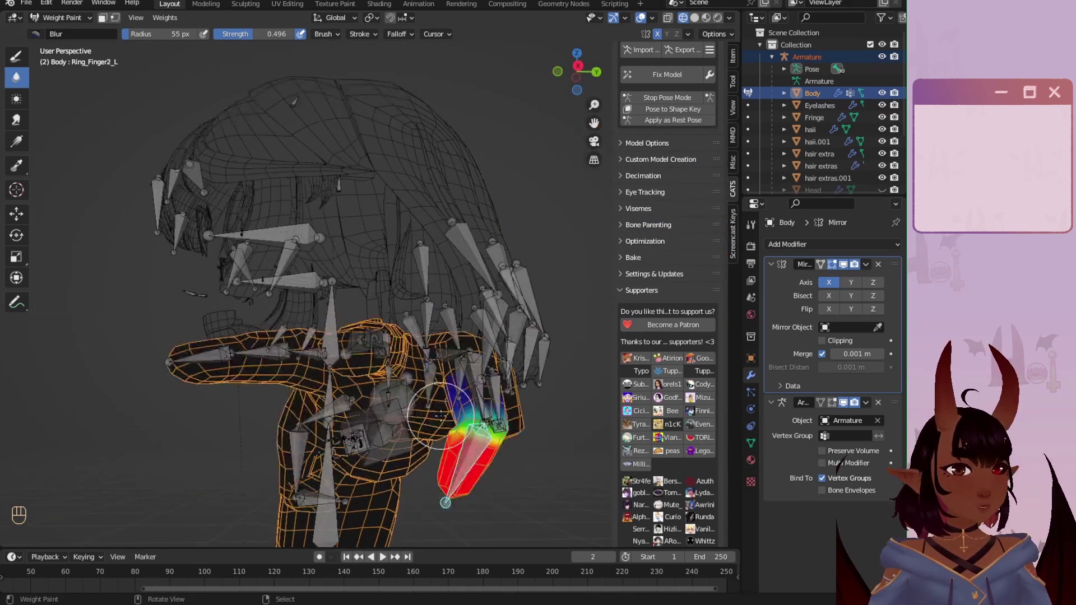
{"action": "middle_click_drag", "start_coordinate": [449, 381], "coordinate": [425, 374]}
{"action": "scroll", "coordinate": [352, 392], "scroll_direction": "down", "scroll_amount": 4}
{"action": "left_click", "coordinate": [414, 405]}
{"action": "left_click", "coordinate": [354, 364], "text": "ctrl"}
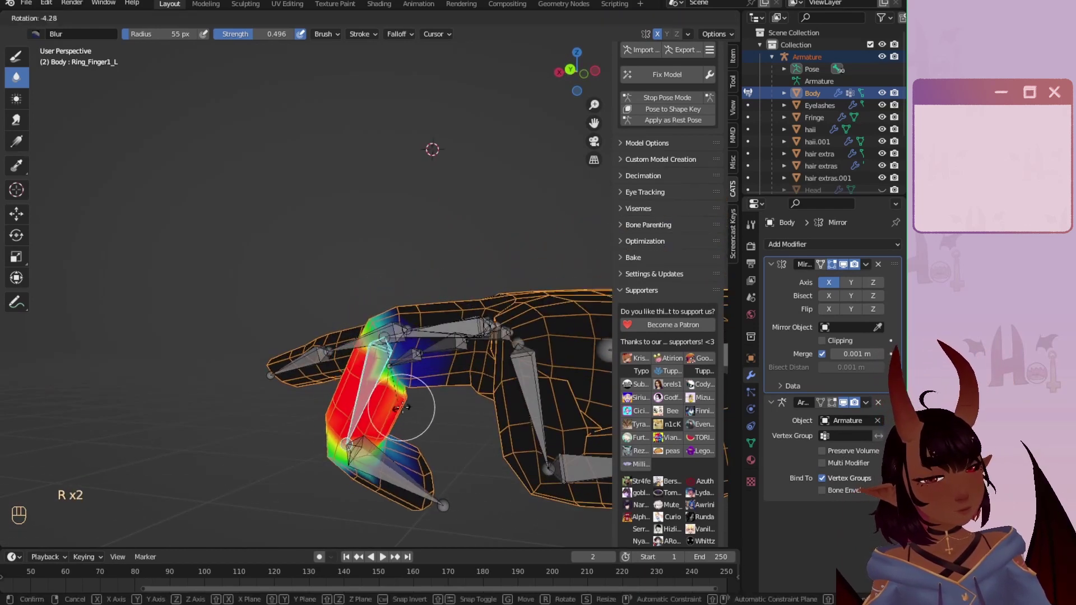
{"action": "left_click", "coordinate": [403, 410]}
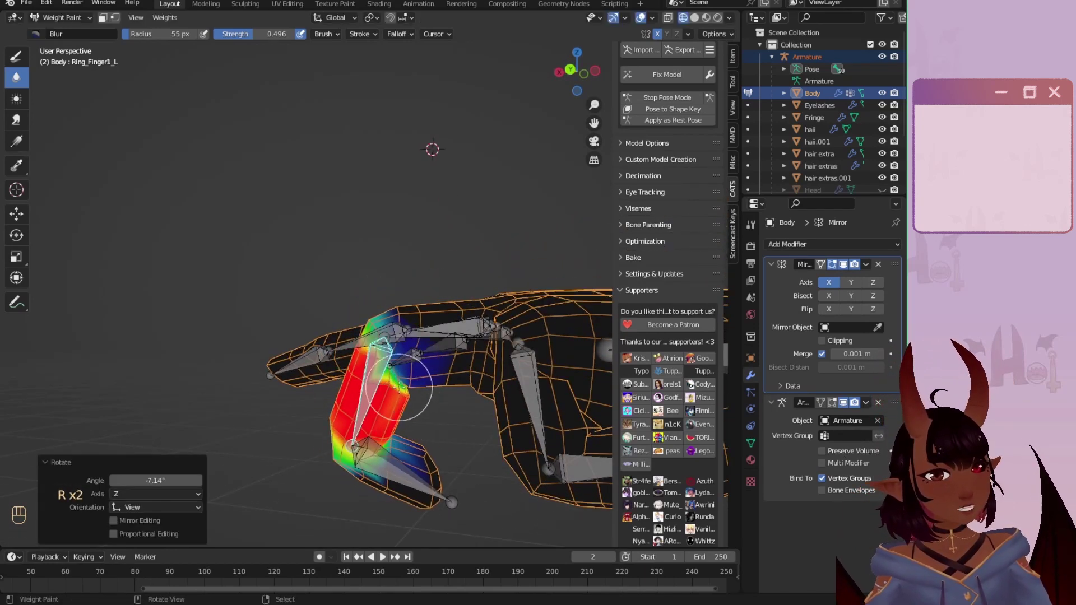
Step: Check the Ring_Finger0_L weights around the middle joint and bend that joint further by rotating Ring_Finger1_L
{"action": "scroll", "coordinate": [413, 395], "scroll_direction": "up", "scroll_amount": 3}
{"action": "middle_click_drag", "start_coordinate": [395, 412], "coordinate": [451, 284], "text": "shift"}
{"action": "scroll", "coordinate": [382, 342], "scroll_direction": "up", "scroll_amount": 2}
{"action": "left_click", "coordinate": [428, 268], "text": "ctrl"}
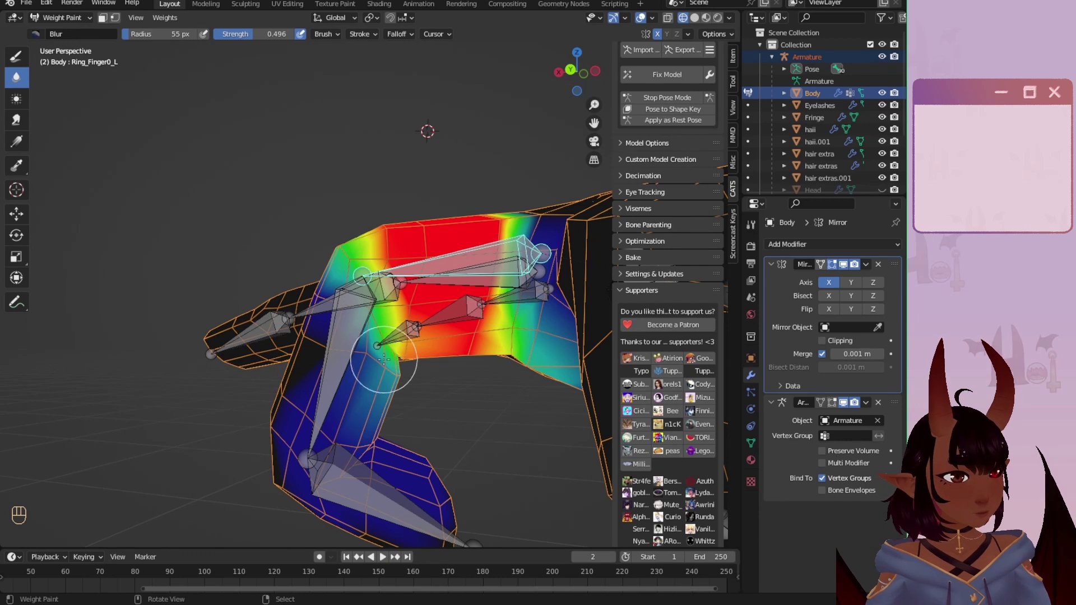
{"action": "left_click", "coordinate": [339, 351], "text": "ctrl"}
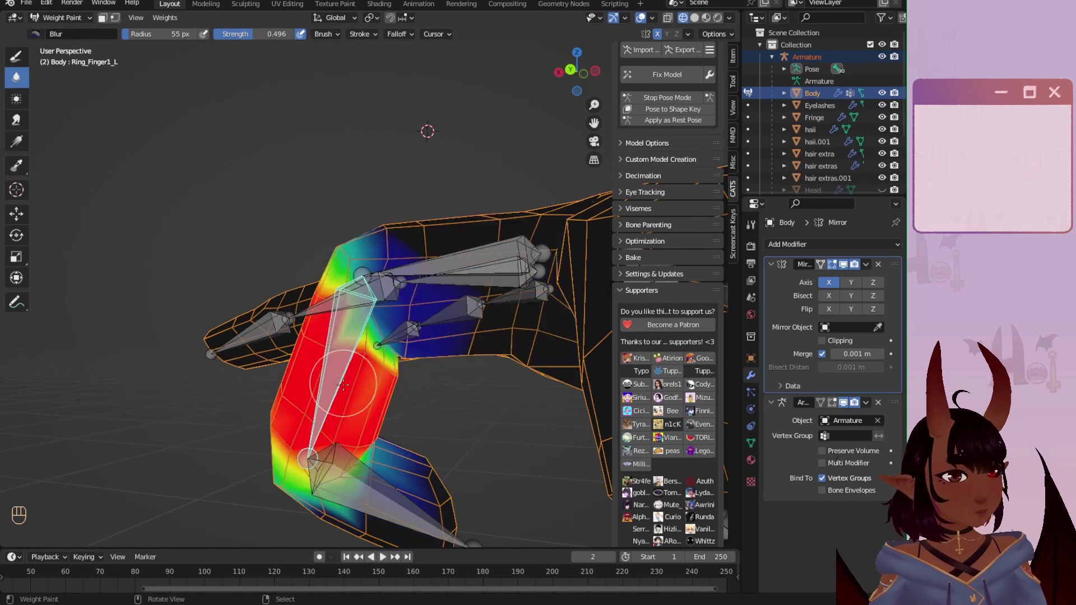
{"action": "key", "text": "r"}
{"action": "left_click", "coordinate": [371, 387]}
Step: Rotate Ring_Finger0_L to pose the ring finger's base knuckle and examine the weights around it
{"action": "middle_click_drag", "start_coordinate": [371, 386], "coordinate": [399, 279]}
{"action": "right_click", "coordinate": [409, 263]}
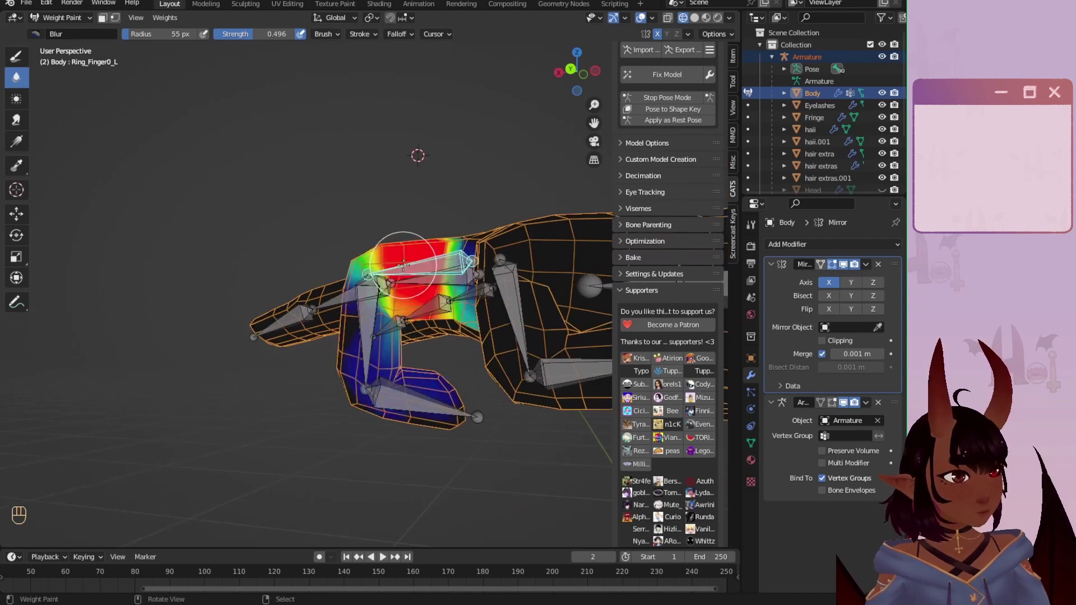
{"action": "middle_click_drag", "start_coordinate": [491, 320], "coordinate": [391, 339], "text": "shift"}
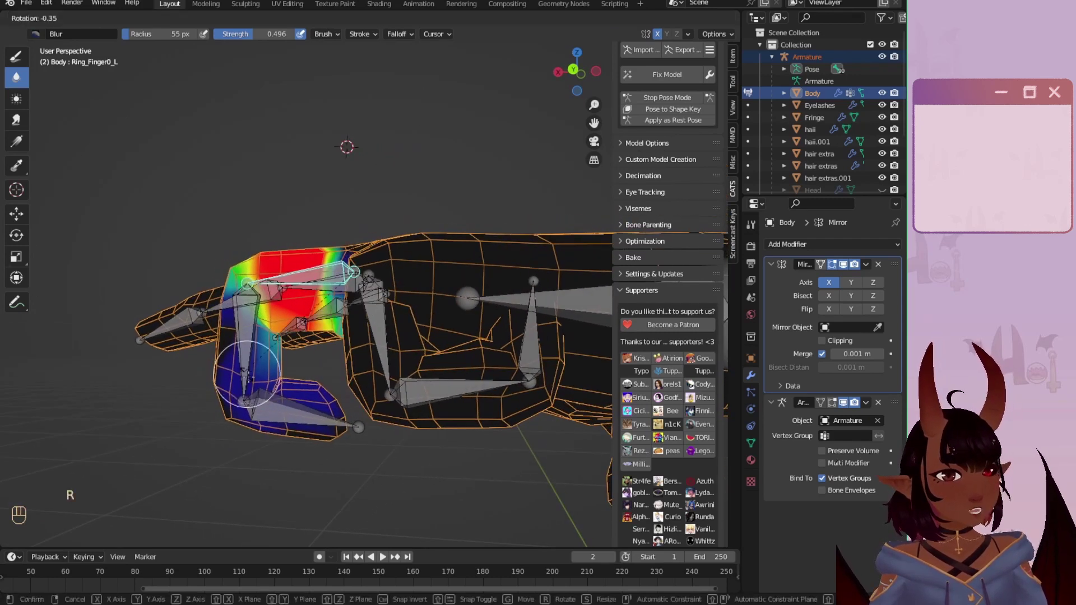
{"action": "left_click", "coordinate": [508, 421]}
{"action": "middle_click_drag", "start_coordinate": [507, 419], "coordinate": [471, 455]}
{"action": "scroll", "coordinate": [158, 250], "scroll_direction": "up", "scroll_amount": 4}
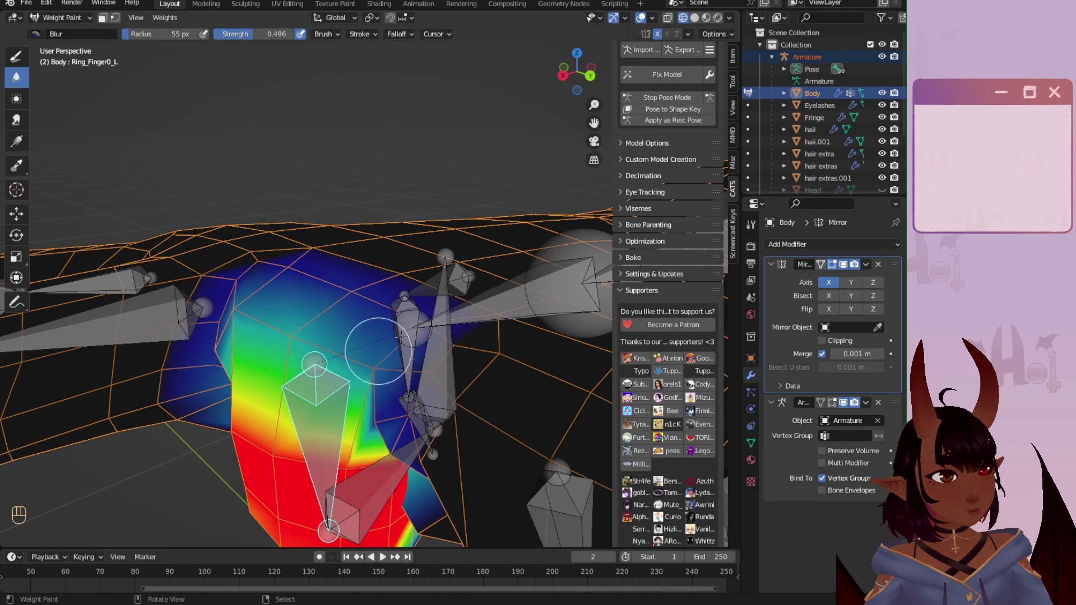
{"action": "scroll", "coordinate": [402, 336], "scroll_direction": "down", "scroll_amount": 5}
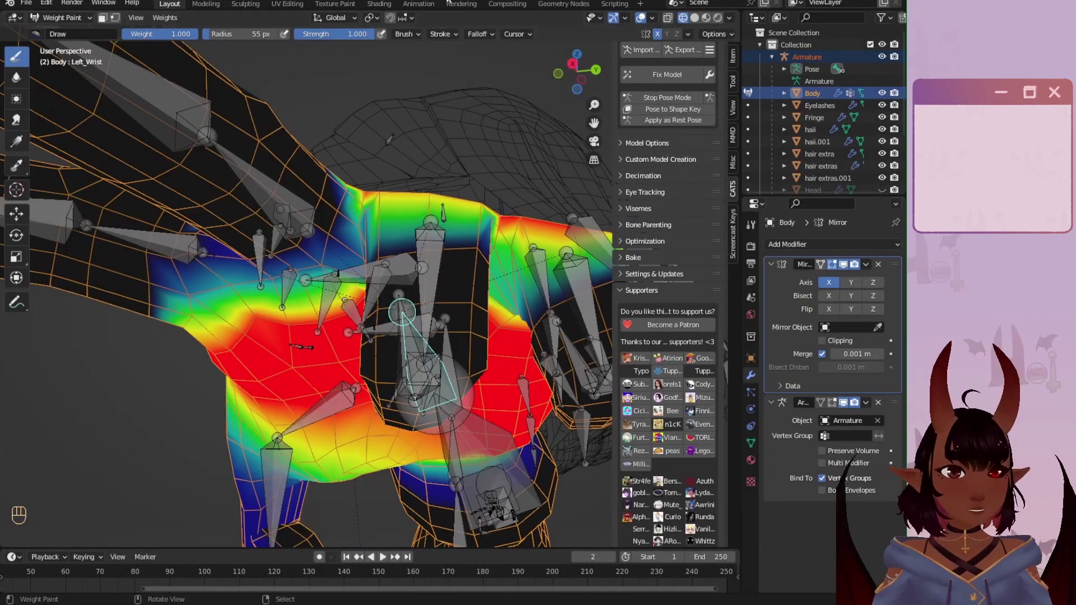
Step: Set the Draw brush strength to 0.311
{"action": "left_click", "coordinate": [481, 33]}
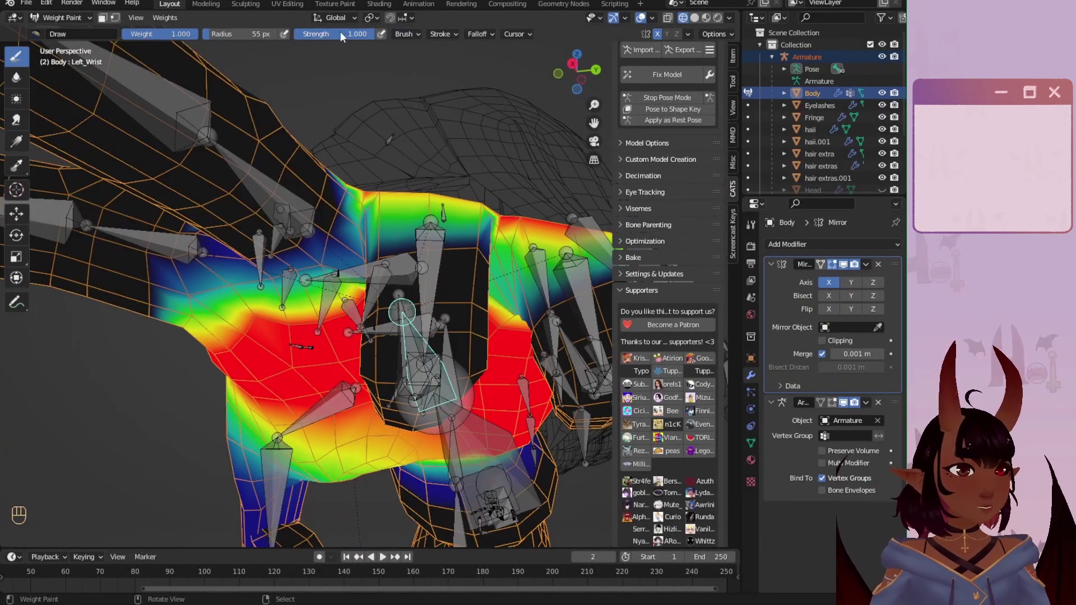
{"action": "left_click_drag", "start_coordinate": [341, 34], "coordinate": [319, 33]}
{"action": "mouse_move", "coordinate": [393, 281]}
{"action": "middle_mouse_down"}
{"action": "mouse_move", "coordinate": [314, 269]}
{"action": "mouse_move", "coordinate": [392, 292]}
{"action": "middle_mouse_up"}
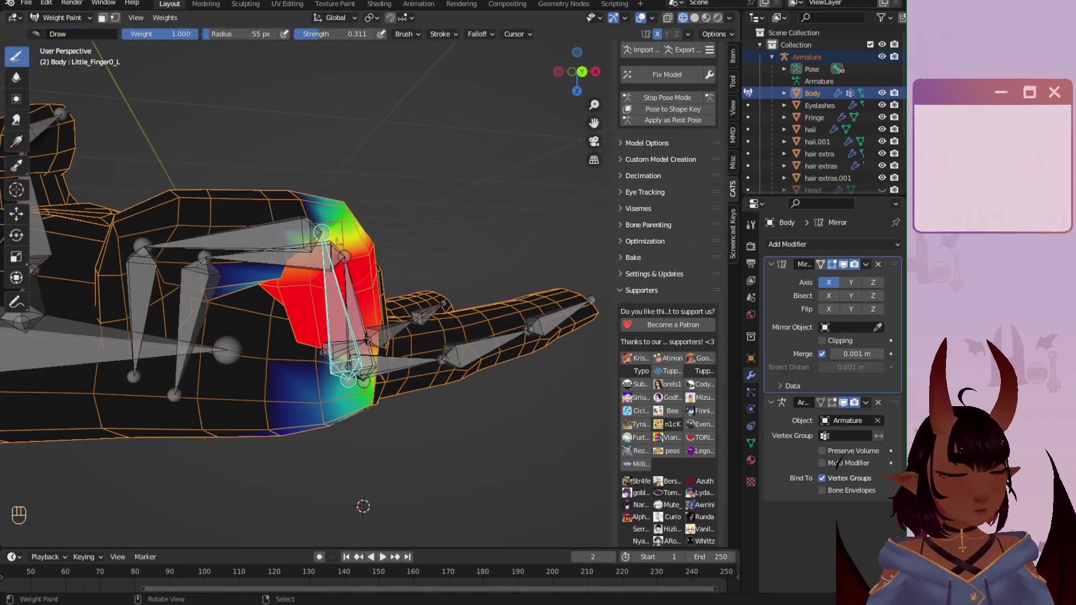
Step: Bend the little finger at its base knuckle by rotating Little_Finger0_L
{"action": "key", "text": "r"}
{"action": "left_click", "coordinate": [459, 319]}
{"action": "key", "text": "r"}
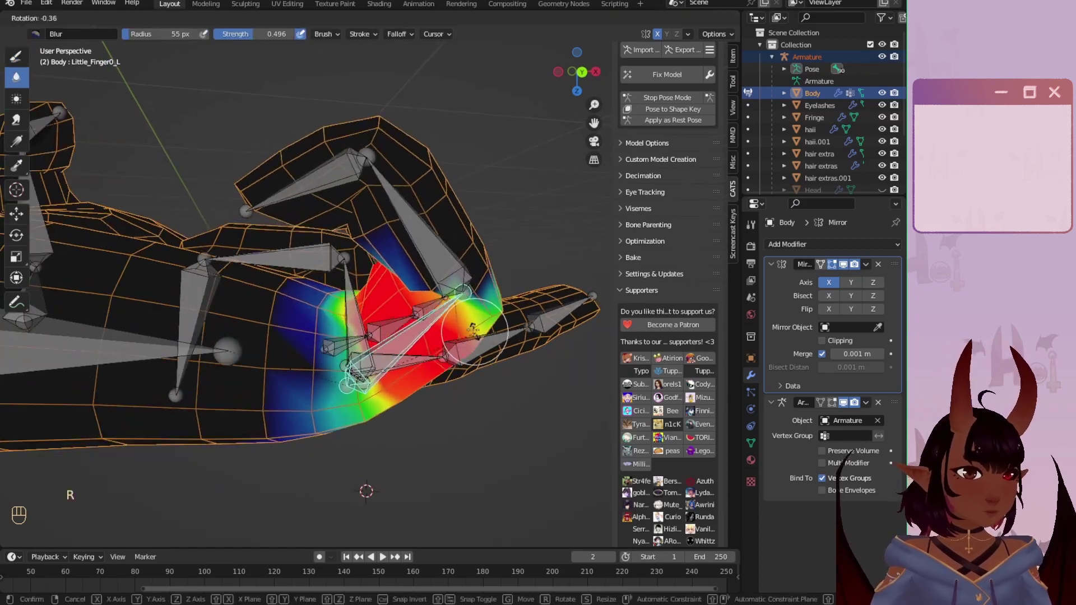
{"action": "left_click", "coordinate": [473, 330]}
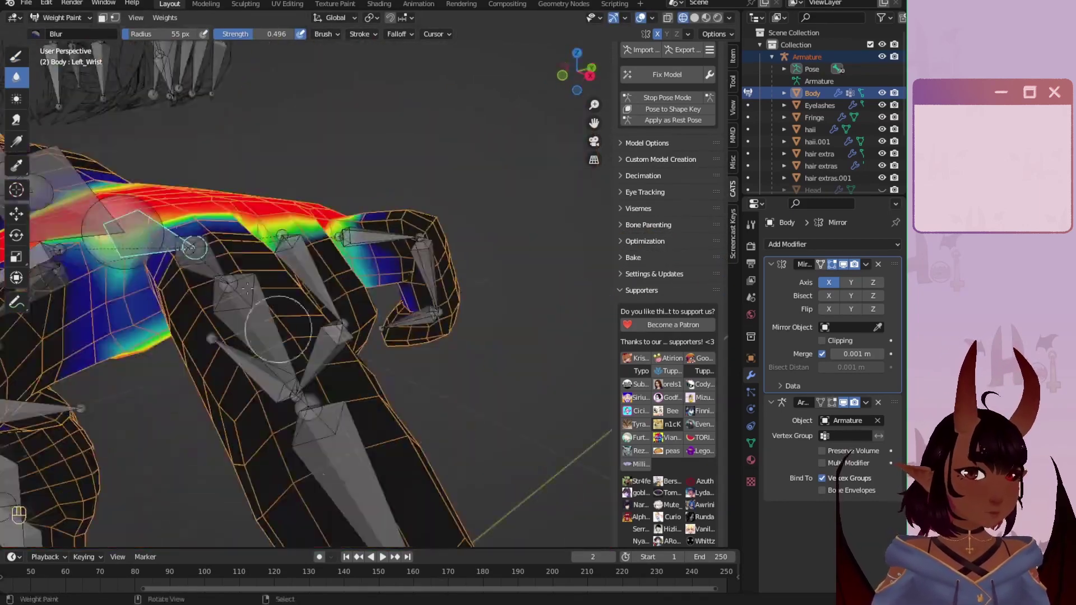
Step: Pose the left wrist and the index and middle finger bones to check how the hand deforms
{"action": "key", "text": "r"}
{"action": "left_click", "coordinate": [160, 270]}
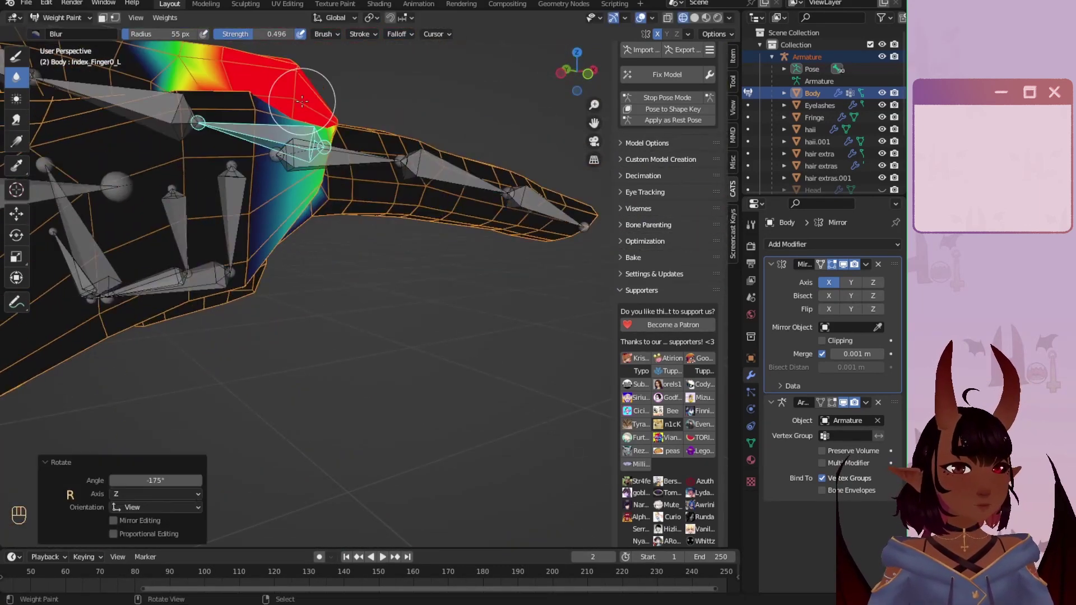
{"action": "key", "text": "r"}
{"action": "key", "text": "r"}
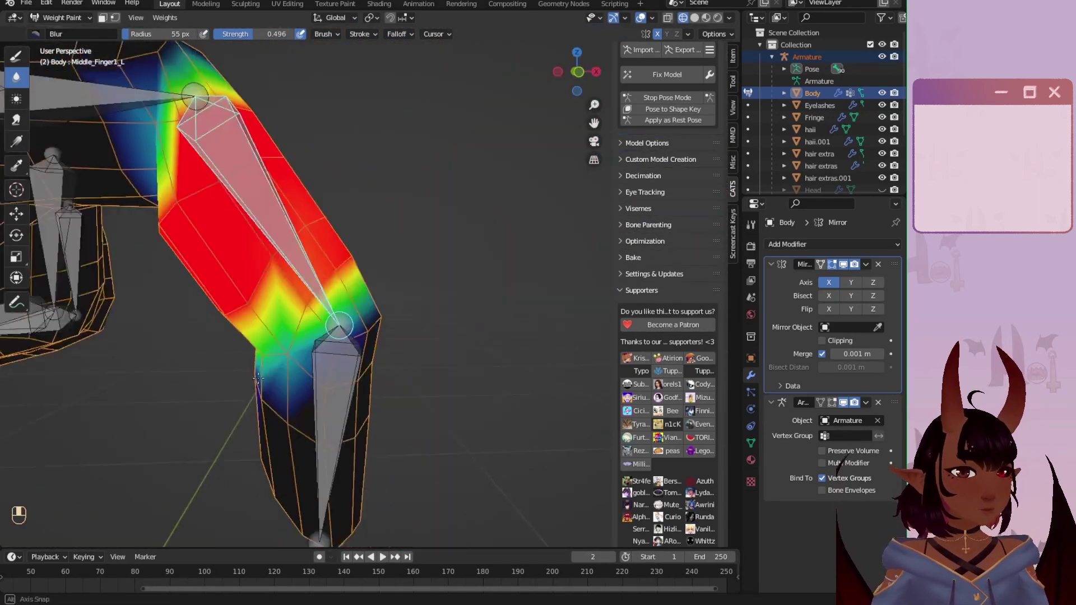
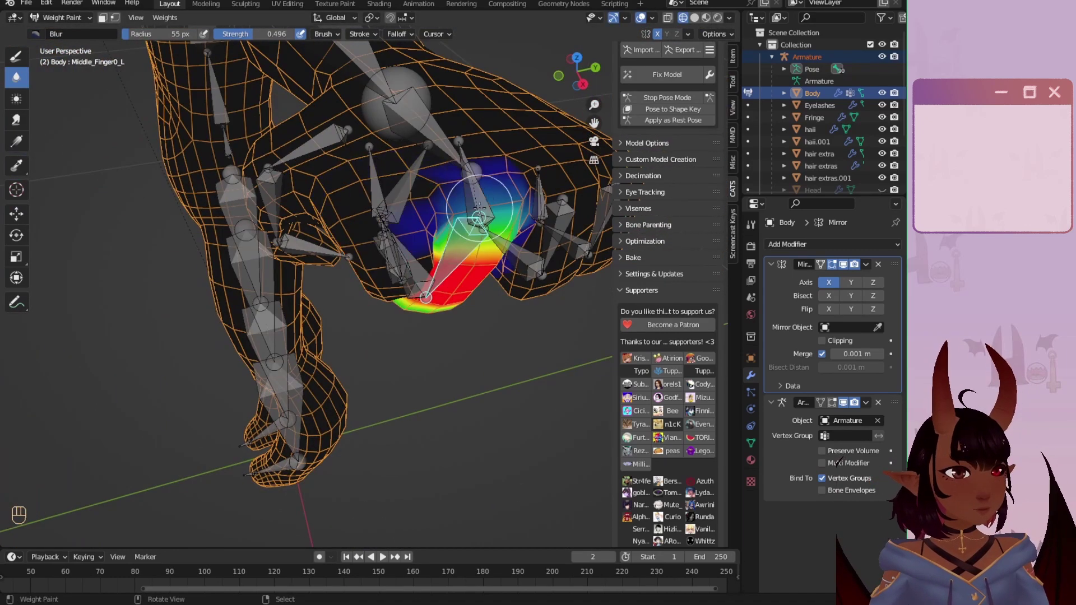
{"action": "key", "text": "g"}
{"action": "key", "text": "g"}
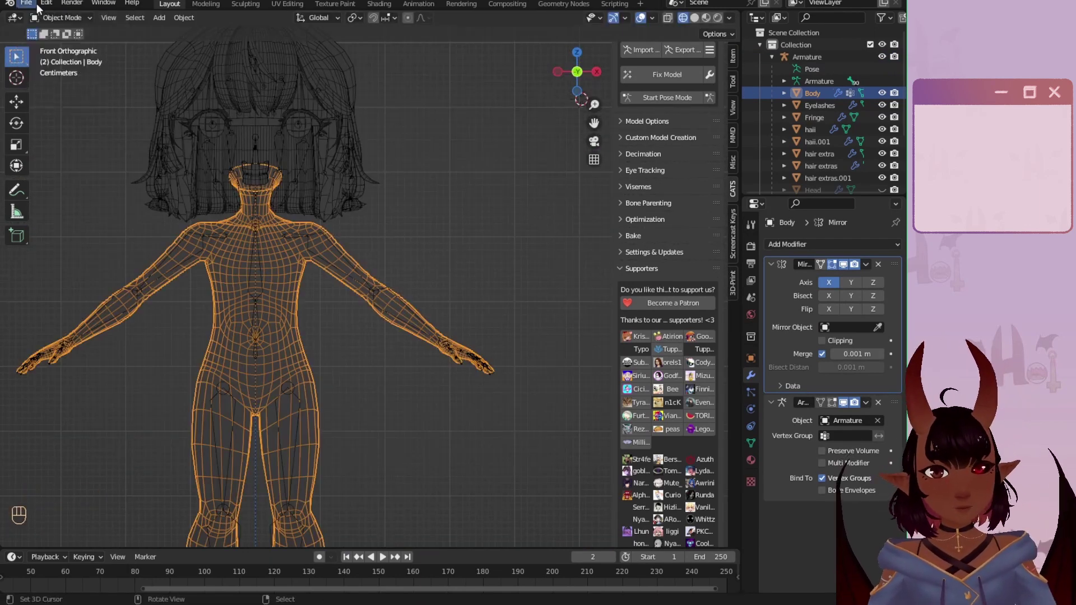
Step: Put the Body mesh in Weight Paint mode and undo the last change made with the Spine bone
{"action": "left_click", "coordinate": [62, 18]}
{"action": "left_click", "coordinate": [50, 85]}
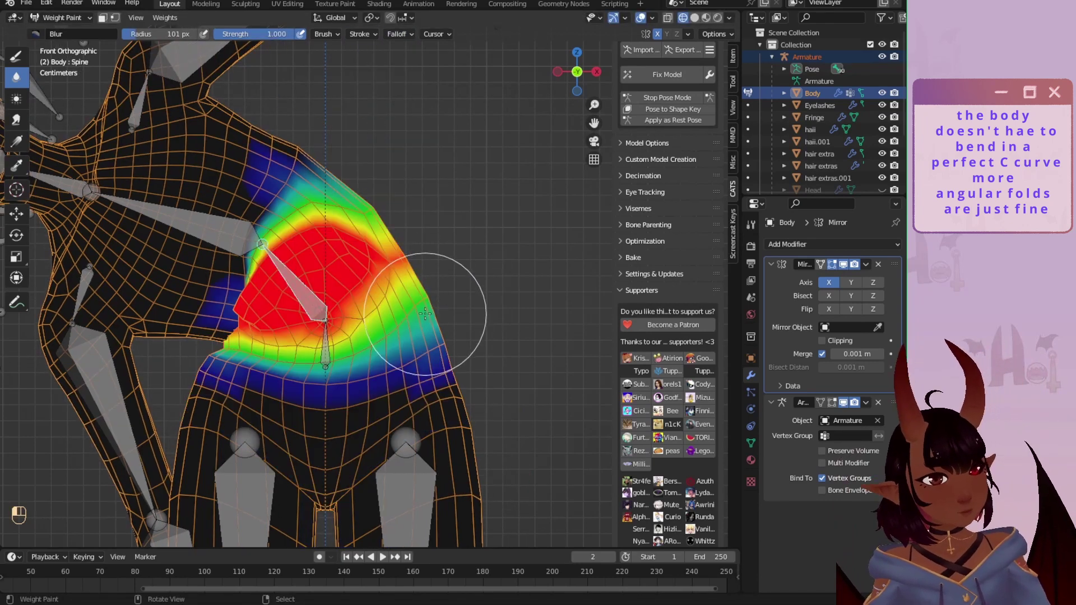
{"action": "key", "text": "ctrl+z"}
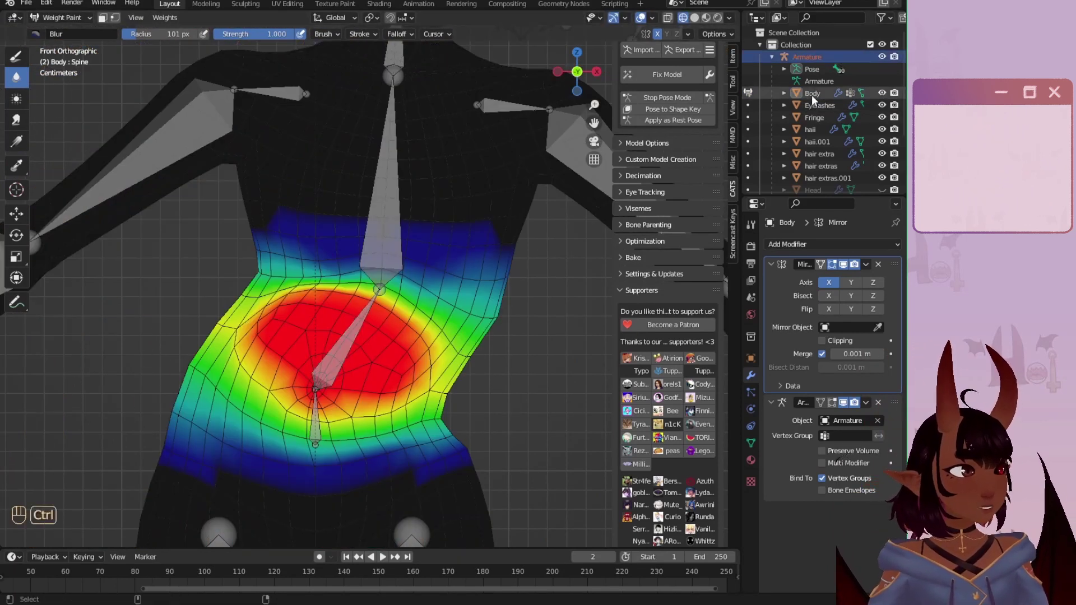
Step: Reselect the Body mesh together with the armature and save the file
{"action": "left_click", "coordinate": [812, 94], "text": "ctrl"}
{"action": "middle_click_drag", "start_coordinate": [384, 315], "coordinate": [352, 261], "text": "shift"}
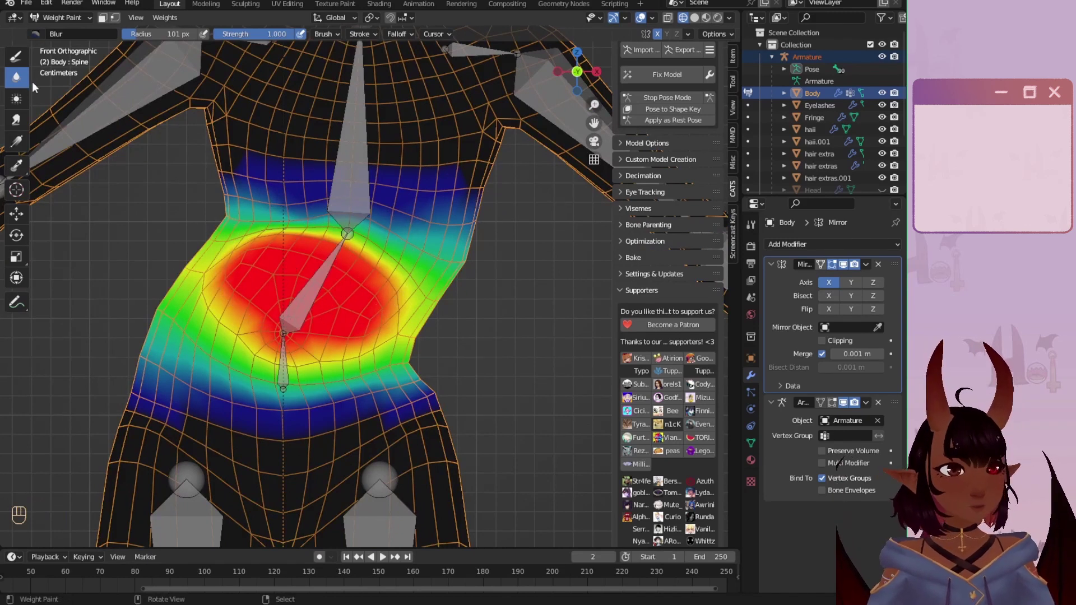
{"action": "left_click", "coordinate": [24, 5]}
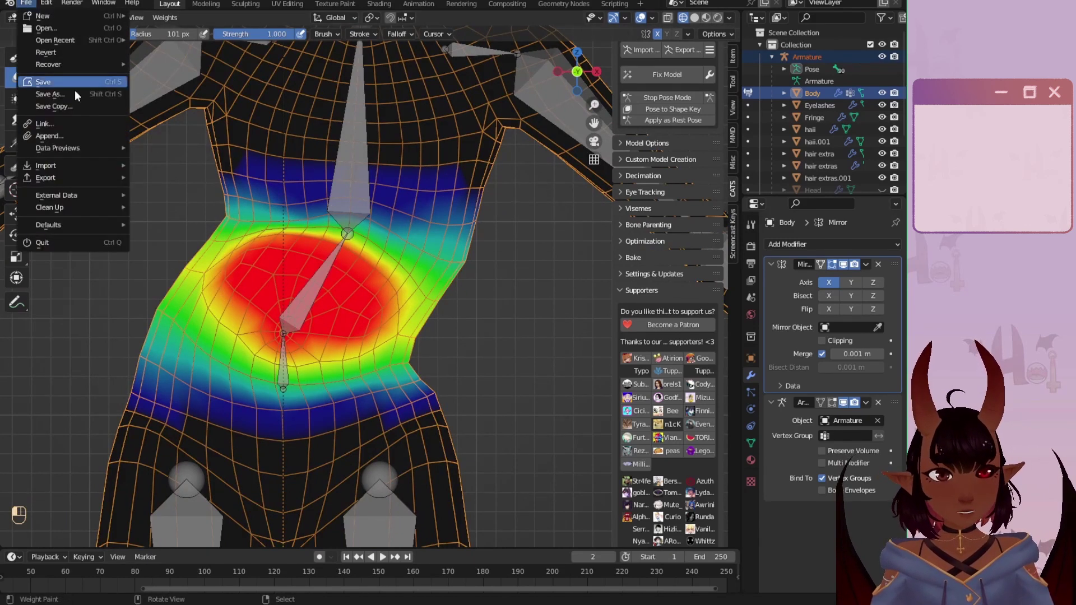
{"action": "left_click", "coordinate": [82, 86]}
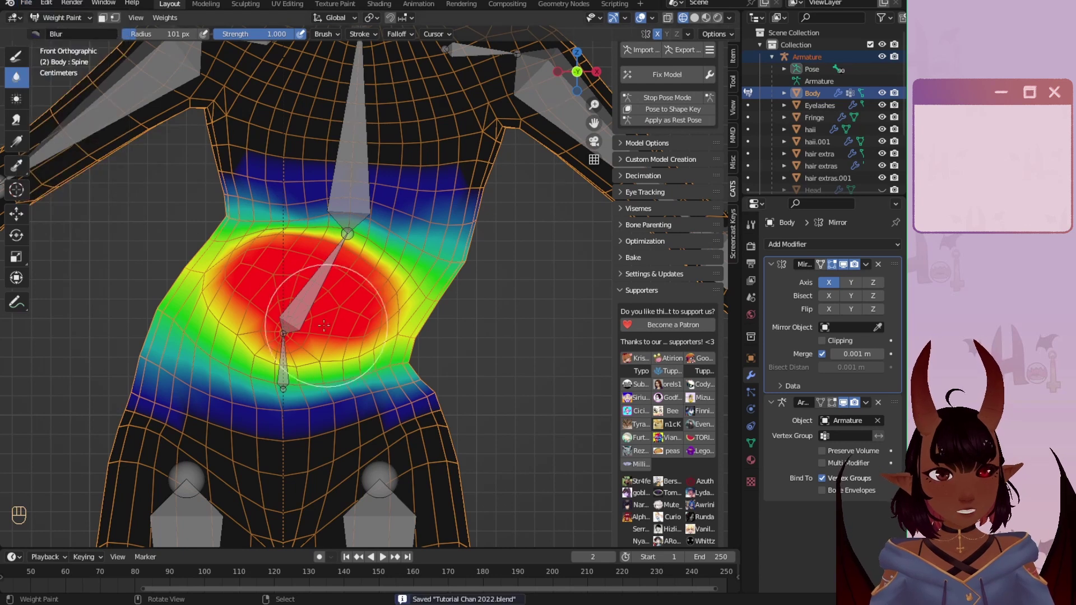
Step: Restore the Body mesh and Spine bone selection and tilt the Spine sideways by -65.4°
{"action": "right_click", "coordinate": [172, 237]}
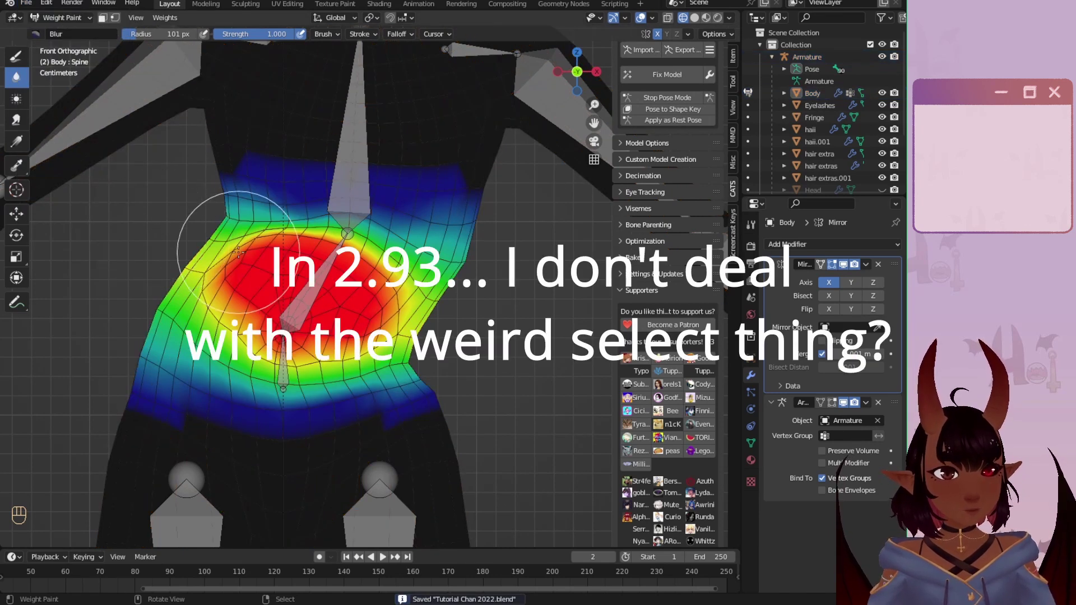
{"action": "right_click", "coordinate": [234, 248], "text": "ctrl"}
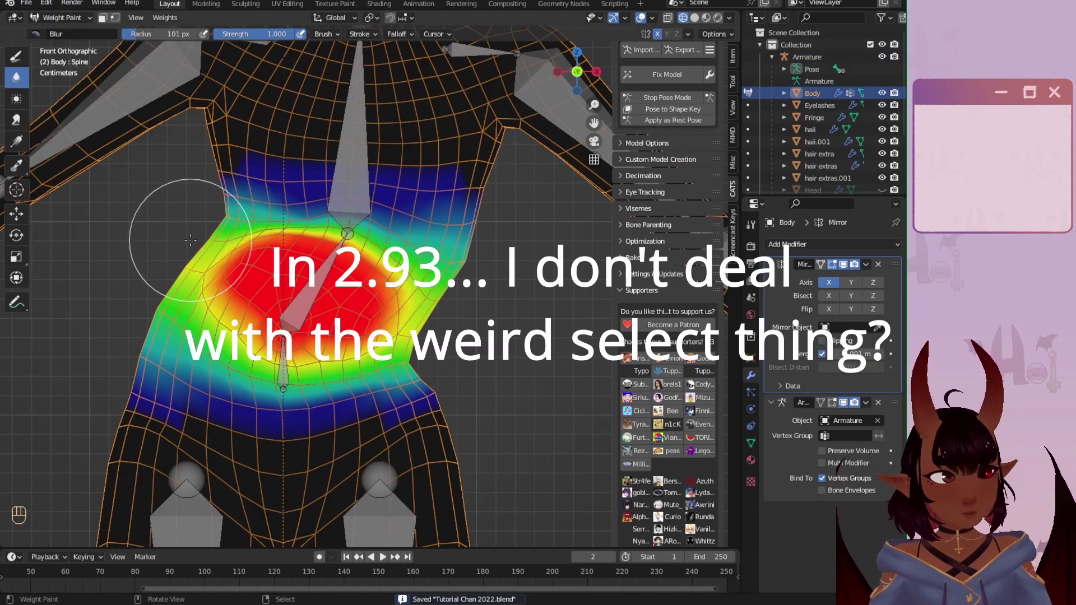
{"action": "right_click", "coordinate": [307, 297]}
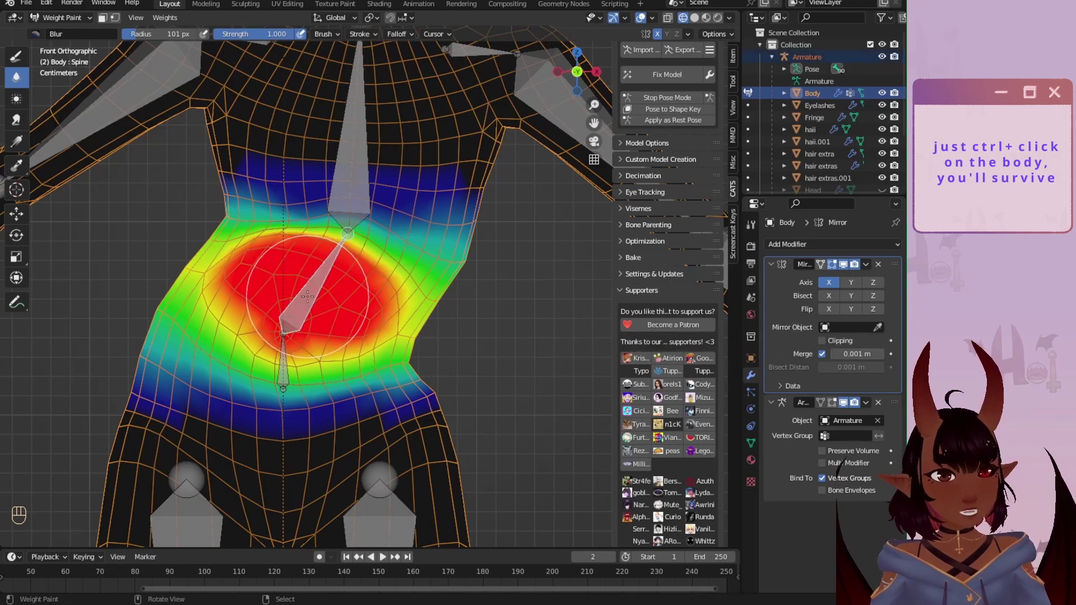
{"action": "key", "text": "r"}
{"action": "left_click", "coordinate": [303, 360]}
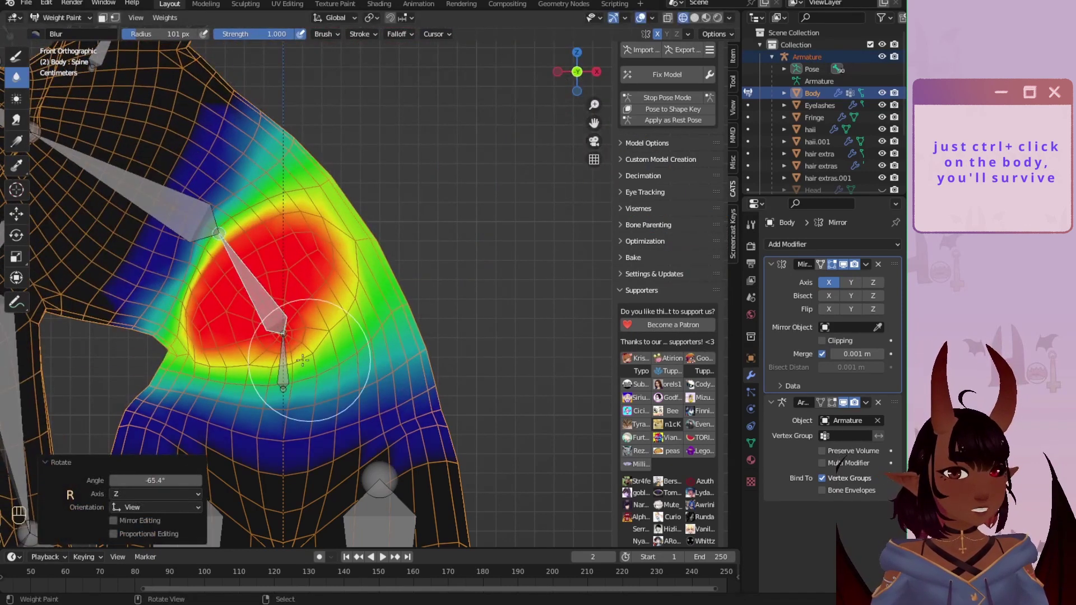
Step: Paint Hips weights over the side of the waist with the Draw brush on Add blending and smooth them with Blur
{"action": "right_click", "coordinate": [276, 368]}
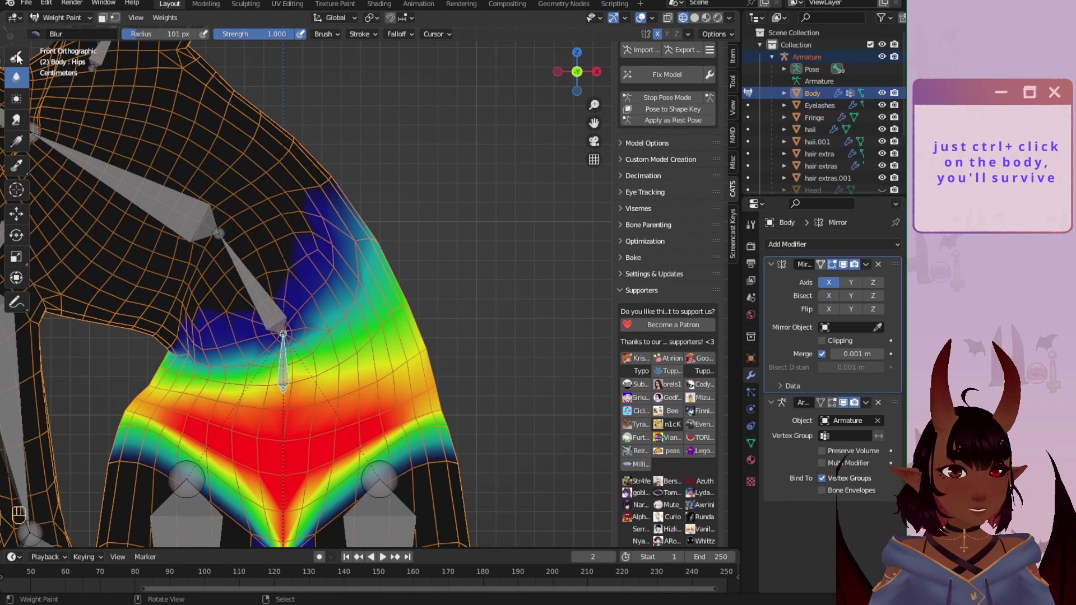
{"action": "left_click", "coordinate": [405, 35]}
{"action": "left_click", "coordinate": [409, 58]}
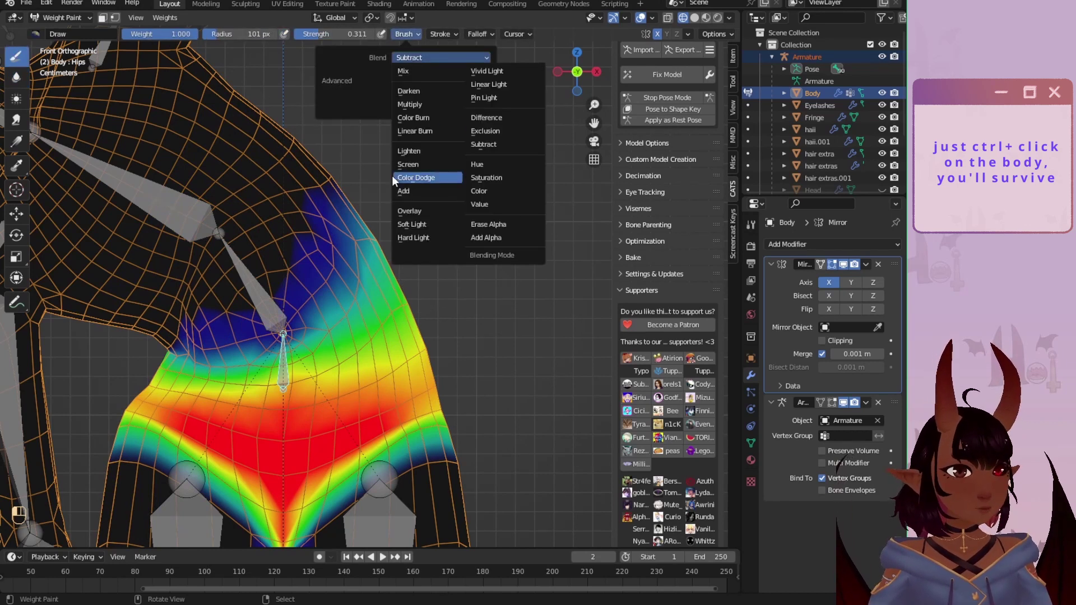
{"action": "left_click", "coordinate": [395, 190]}
{"action": "left_click_drag", "start_coordinate": [394, 383], "coordinate": [290, 372]}
{"action": "left_click_drag", "start_coordinate": [307, 285], "coordinate": [355, 197]}
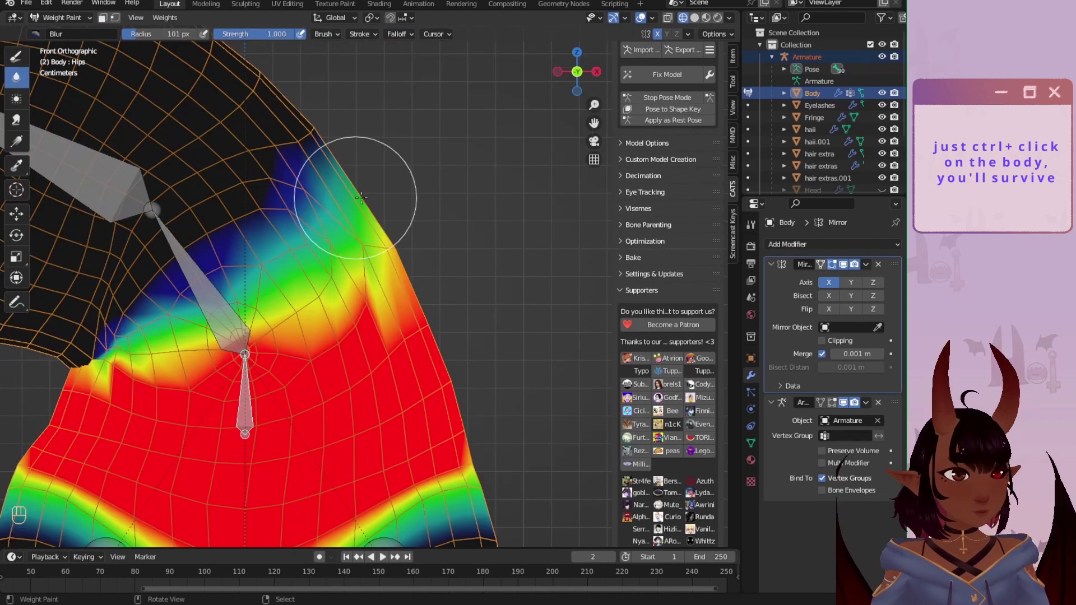
Step: Show the Spine weights, set the Draw brush to Add blending, undo the last stroke and repaint along the outer hip
{"action": "right_click", "coordinate": [227, 322]}
{"action": "left_click", "coordinate": [16, 57]}
{"action": "left_click", "coordinate": [408, 34]}
{"action": "left_click", "coordinate": [409, 58]}
{"action": "left_click", "coordinate": [409, 191]}
{"action": "key", "text": "ctrl+z"}
{"action": "mouse_move", "coordinate": [412, 465]}
{"action": "left_mouse_down"}
{"action": "mouse_move", "coordinate": [434, 379]}
{"action": "mouse_move", "coordinate": [318, 353]}
{"action": "mouse_move", "coordinate": [387, 374]}
{"action": "left_mouse_up"}
Step: Rotate the bone sideways to test the bend at the waist
{"action": "scroll", "coordinate": [407, 301], "scroll_direction": "down", "scroll_amount": 2}
{"action": "scroll", "coordinate": [284, 234], "scroll_direction": "up", "scroll_amount": 3}
{"action": "scroll", "coordinate": [360, 292], "scroll_direction": "down", "scroll_amount": 3}
{"action": "key", "text": "r"}
{"action": "left_click", "coordinate": [427, 323]}
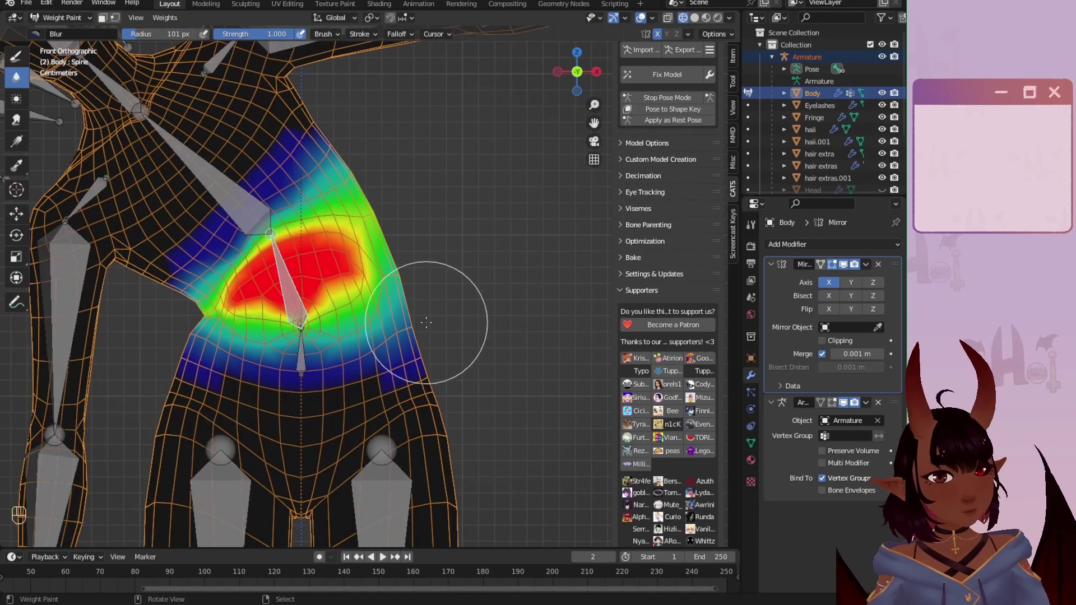
Step: Blur the Hips weights along the side of the waist and compare the Spine and Chest weights
{"action": "right_click", "coordinate": [303, 353]}
{"action": "left_click_drag", "start_coordinate": [319, 328], "coordinate": [404, 279]}
{"action": "right_click", "coordinate": [288, 284]}
{"action": "right_click", "coordinate": [230, 196]}
Step: Rotate the Spine bone sideways again to test the blurred waist weights
{"action": "right_click", "coordinate": [289, 283]}
{"action": "scroll", "coordinate": [312, 276], "scroll_direction": "down", "scroll_amount": 1}
{"action": "key", "text": "r"}
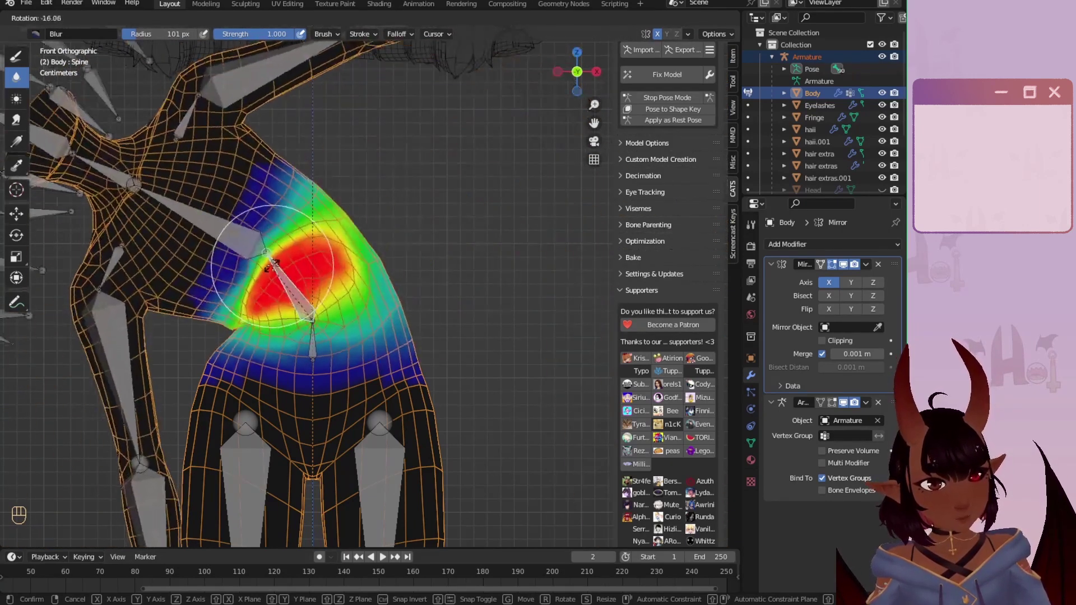
{"action": "left_click", "coordinate": [291, 252]}
Step: Rotate the Chest bone by -11.8° to test the upper torso's side bend
{"action": "right_click", "coordinate": [266, 213]}
{"action": "key", "text": "r"}
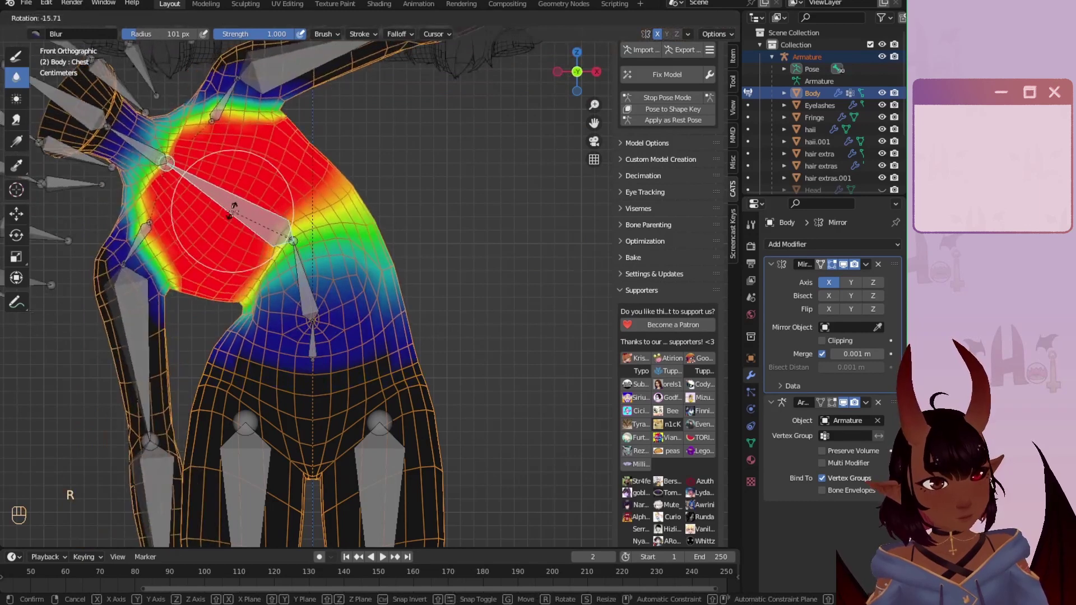
{"action": "left_click", "coordinate": [235, 208]}
{"action": "scroll", "coordinate": [336, 216], "scroll_direction": "down", "scroll_amount": 5}
{"action": "scroll", "coordinate": [476, 276], "scroll_direction": "up", "scroll_amount": 6}
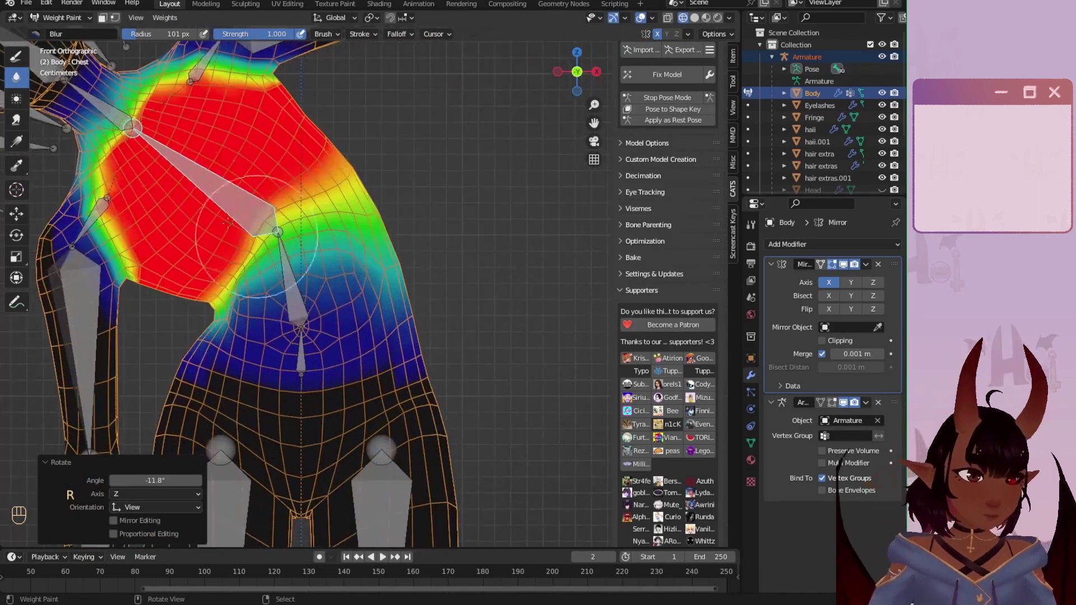
Step: Rotate the Chest bone back by 44.8° and straighten the torso with the Spine bone
{"action": "key", "text": "r"}
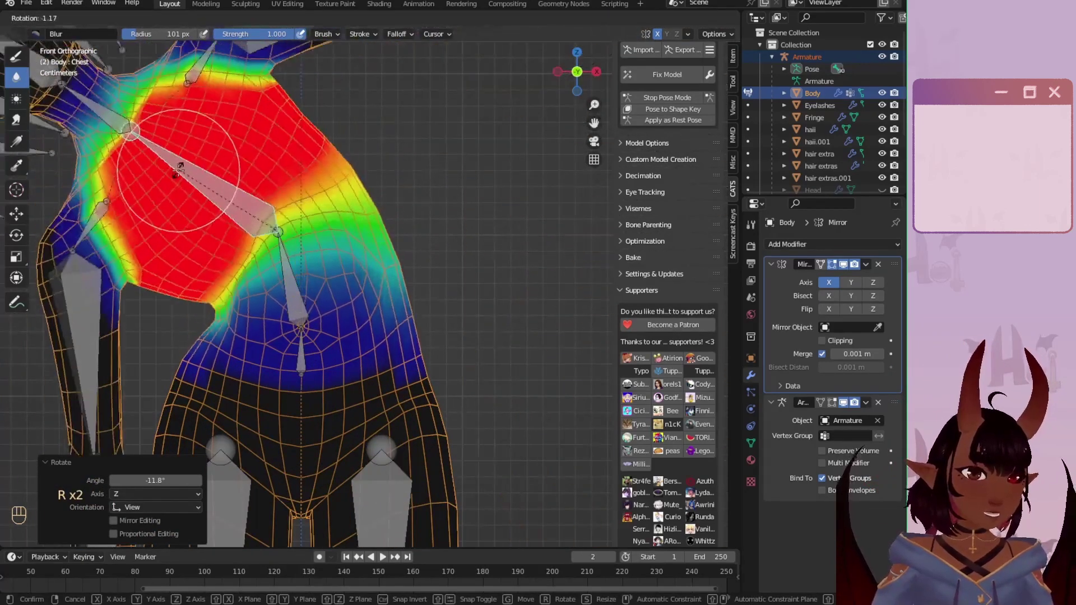
{"action": "key", "text": "r"}
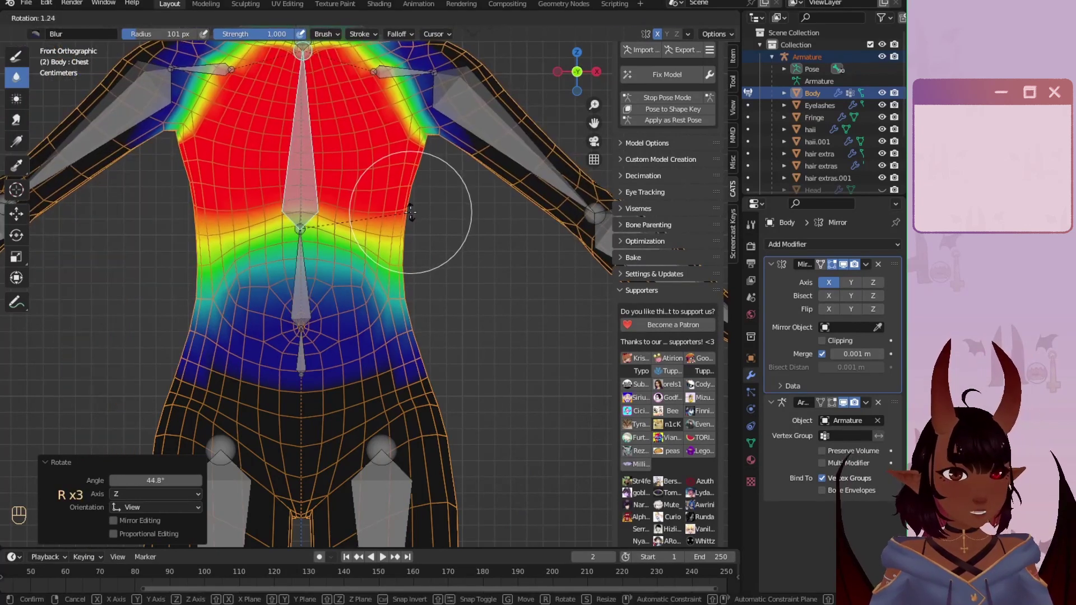
{"action": "right_click", "coordinate": [308, 305]}
{"action": "key", "text": "r"}
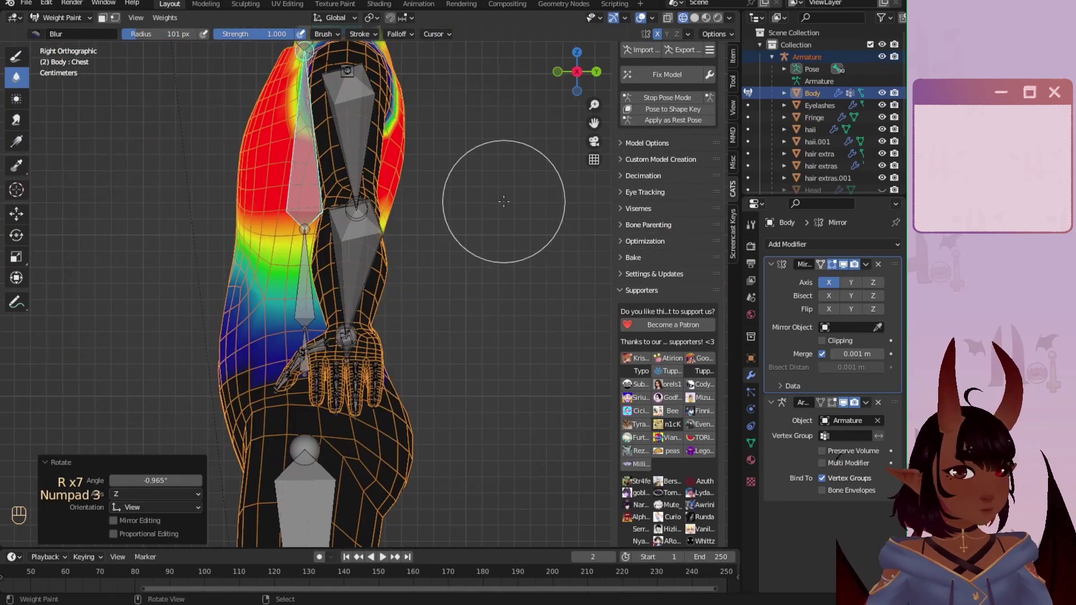
Step: Raise the left arm out of the way by rotating Left_Arm by -44.6° in the front view
{"action": "scroll", "coordinate": [447, 213], "scroll_direction": "down", "scroll_amount": 2}
{"action": "scroll", "coordinate": [444, 213], "scroll_direction": "up", "scroll_amount": 1}
{"action": "right_click", "coordinate": [371, 159]}
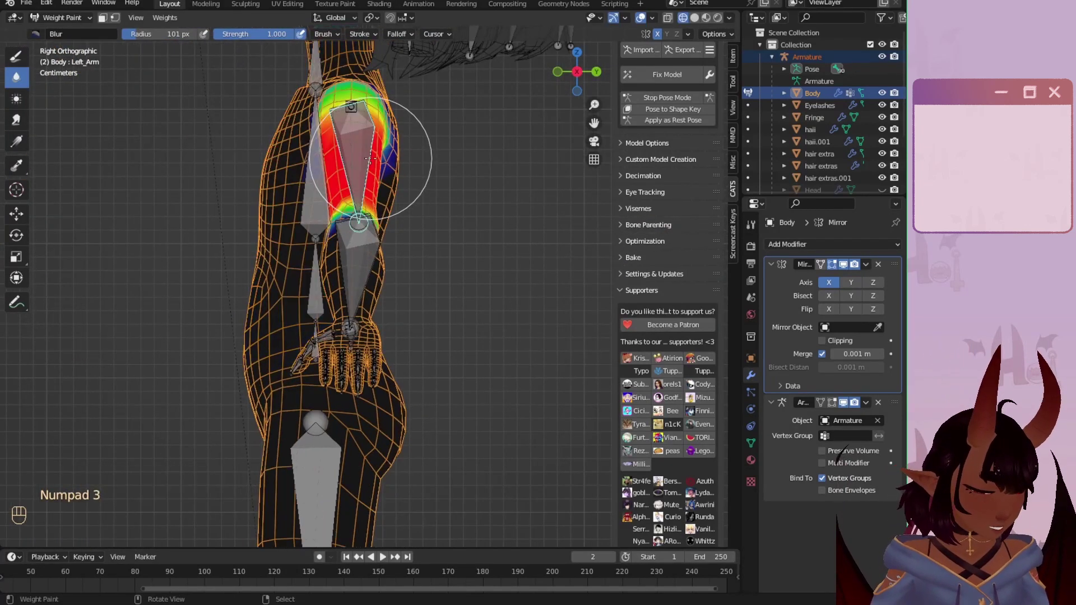
{"action": "key", "text": "KP_1"}
{"action": "scroll", "coordinate": [389, 241], "scroll_direction": "down", "scroll_amount": 2}
{"action": "key", "text": "r"}
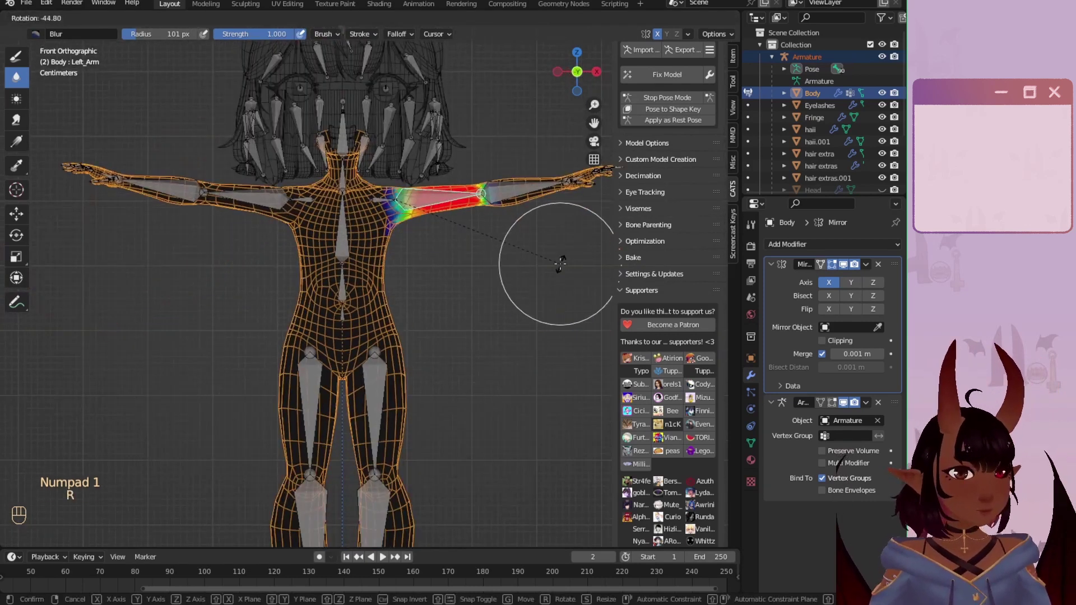
{"action": "left_click", "coordinate": [560, 264]}
Step: Tilt the Hips bone in the side view to check how the waist and hips deform
{"action": "key", "text": "KP_3"}
{"action": "scroll", "coordinate": [336, 314], "scroll_direction": "up", "scroll_amount": 3}
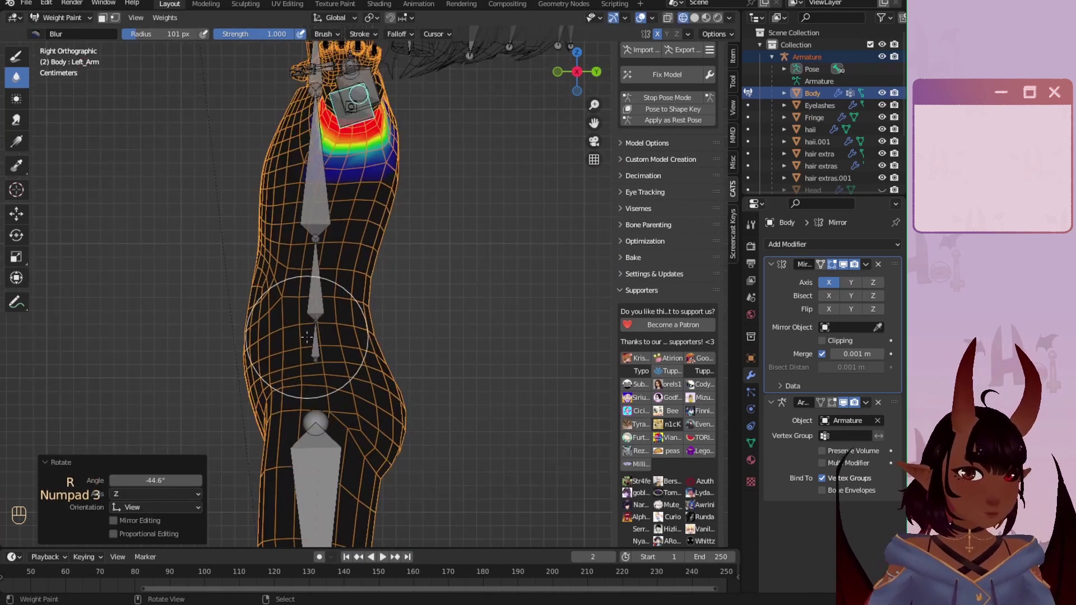
{"action": "right_click", "coordinate": [316, 332]}
{"action": "key", "text": "r"}
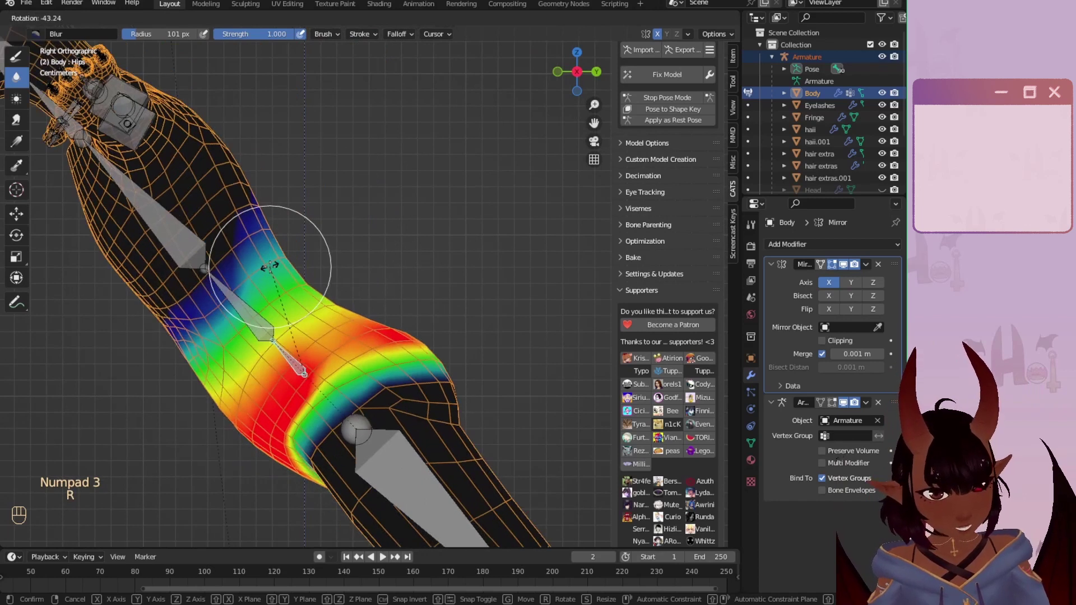
Step: Bend the Spine bone forward by -36.7° in the side view
{"action": "right_click", "coordinate": [311, 298]}
{"action": "key", "text": "r"}
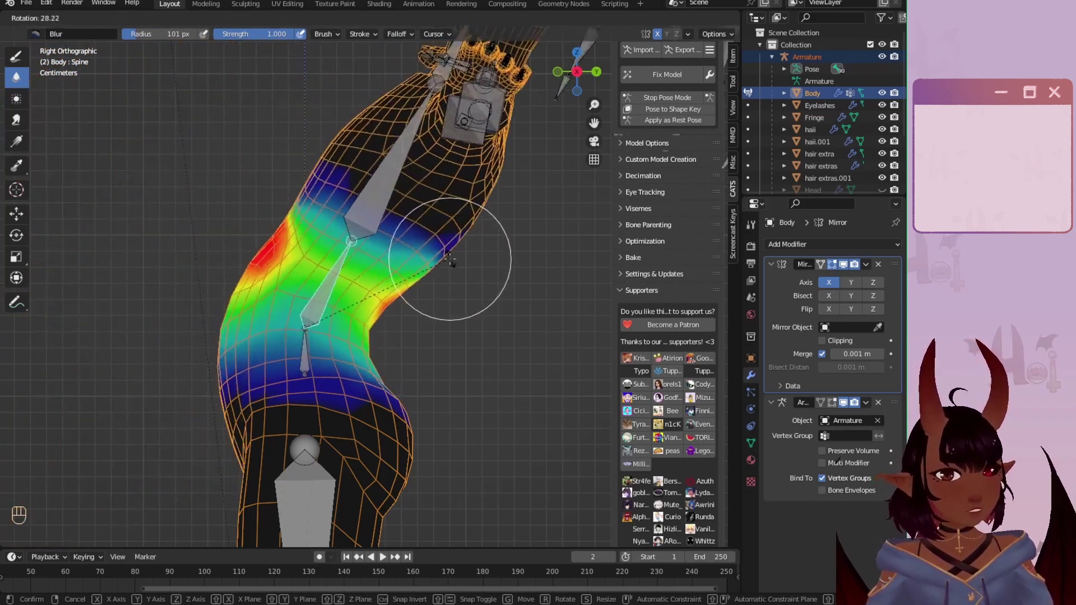
{"action": "left_click", "coordinate": [304, 233]}
{"action": "scroll", "coordinate": [169, 325], "scroll_direction": "up", "scroll_amount": 3}
{"action": "scroll", "coordinate": [171, 328], "scroll_direction": "down", "scroll_amount": 2}
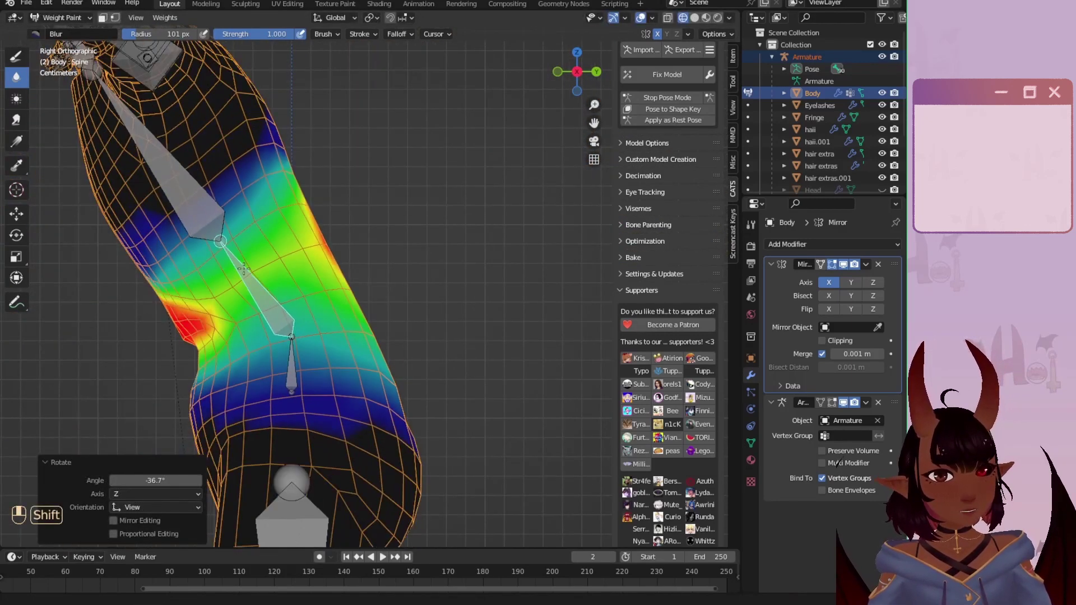
Step: Blur the strong Spine weights at the belly crease and inspect the fold from another angle
{"action": "middle_click_drag", "start_coordinate": [244, 269], "coordinate": [279, 259], "text": "shift"}
{"action": "scroll", "coordinate": [178, 331], "scroll_direction": "up", "scroll_amount": 2}
{"action": "left_click_drag", "start_coordinate": [178, 331], "coordinate": [184, 327]}
{"action": "middle_click_drag", "start_coordinate": [184, 328], "coordinate": [413, 284]}
{"action": "scroll", "coordinate": [413, 284], "scroll_direction": "up", "scroll_amount": 1}
{"action": "key", "text": "KP_3"}
{"action": "scroll", "coordinate": [308, 231], "scroll_direction": "down", "scroll_amount": 3}
Step: Paint Spine weights over the lower back with the Draw brush and rotate the Spine to test them
{"action": "left_click", "coordinate": [16, 57]}
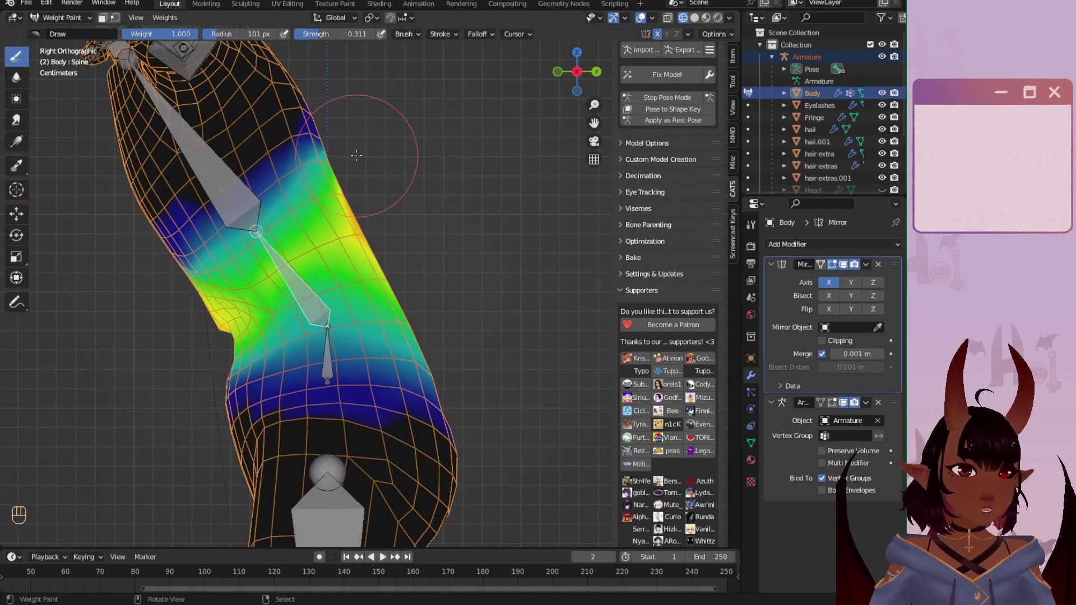
{"action": "mouse_move", "coordinate": [357, 156]}
{"action": "left_mouse_down"}
{"action": "mouse_move", "coordinate": [168, 336]}
{"action": "mouse_move", "coordinate": [314, 246]}
{"action": "left_mouse_up"}
{"action": "key", "text": "r"}
{"action": "left_click", "coordinate": [320, 209]}
Step: Smooth the Spine weights along the back with the Blur brush
{"action": "left_click", "coordinate": [17, 77]}
{"action": "scroll", "coordinate": [216, 331], "scroll_direction": "up", "scroll_amount": 5}
{"action": "scroll", "coordinate": [216, 331], "scroll_direction": "down", "scroll_amount": 4}
{"action": "mouse_move", "coordinate": [395, 215]}
{"action": "left_mouse_down"}
{"action": "mouse_move", "coordinate": [325, 251]}
{"action": "mouse_move", "coordinate": [417, 194]}
{"action": "left_mouse_up"}
Step: Examine the Hips weights in the side view and switch to the Draw brush
{"action": "scroll", "coordinate": [370, 269], "scroll_direction": "down", "scroll_amount": 2}
{"action": "middle_click_drag", "start_coordinate": [392, 303], "coordinate": [362, 305], "text": "shift"}
{"action": "right_click", "coordinate": [366, 312]}
{"action": "scroll", "coordinate": [370, 314], "scroll_direction": "up", "scroll_amount": 1}
{"action": "middle_click_drag", "start_coordinate": [499, 439], "coordinate": [459, 395], "text": "shift"}
{"action": "left_click", "coordinate": [16, 57]}
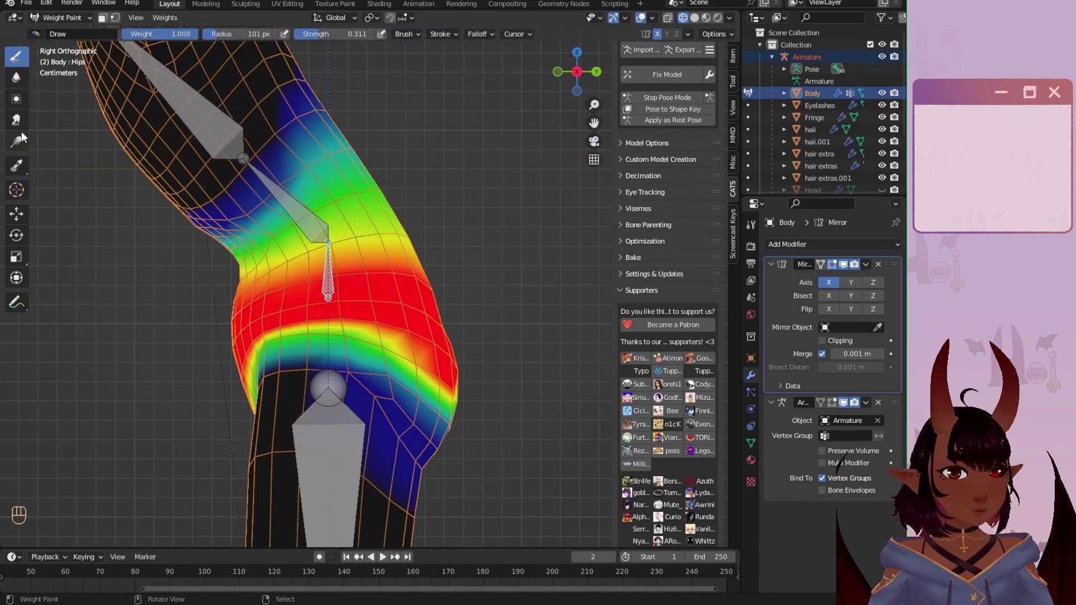
Step: Rotate the Chest bone by -18.8° to bend the torso forward and continue rotating it to test the backward bend
{"action": "middle_click_drag", "start_coordinate": [301, 214], "coordinate": [339, 265], "text": "shift"}
{"action": "right_click", "coordinate": [235, 168]}
{"action": "key", "text": "r"}
{"action": "scroll", "coordinate": [236, 291], "scroll_direction": "up", "scroll_amount": 2}
{"action": "scroll", "coordinate": [336, 308], "scroll_direction": "down", "scroll_amount": 3}
{"action": "key", "text": "r"}
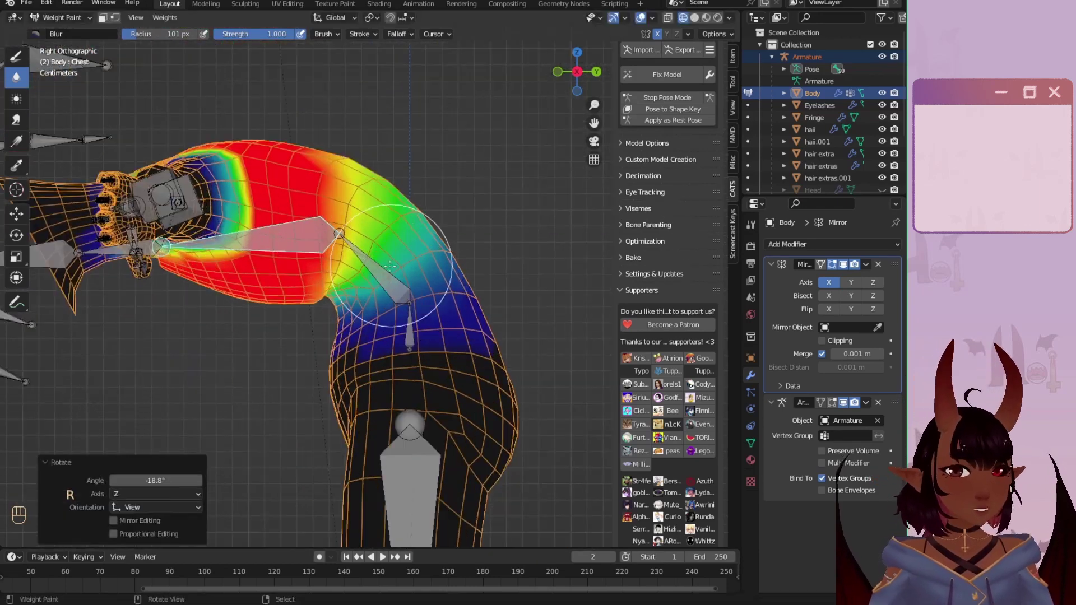
{"action": "key", "text": "r"}
Step: Blur the Spine weights with the torso bent and compare them with the Chest weights around the lower back
{"action": "middle_click_drag", "start_coordinate": [440, 235], "coordinate": [333, 235], "text": "shift"}
{"action": "right_click", "coordinate": [329, 261]}
{"action": "scroll", "coordinate": [381, 291], "scroll_direction": "up", "scroll_amount": 3}
{"action": "left_click_drag", "start_coordinate": [356, 264], "coordinate": [341, 264]}
{"action": "right_click", "coordinate": [403, 152]}
{"action": "scroll", "coordinate": [342, 264], "scroll_direction": "up", "scroll_amount": 1}
{"action": "right_click", "coordinate": [269, 225]}
{"action": "scroll", "coordinate": [319, 336], "scroll_direction": "down", "scroll_amount": 1}
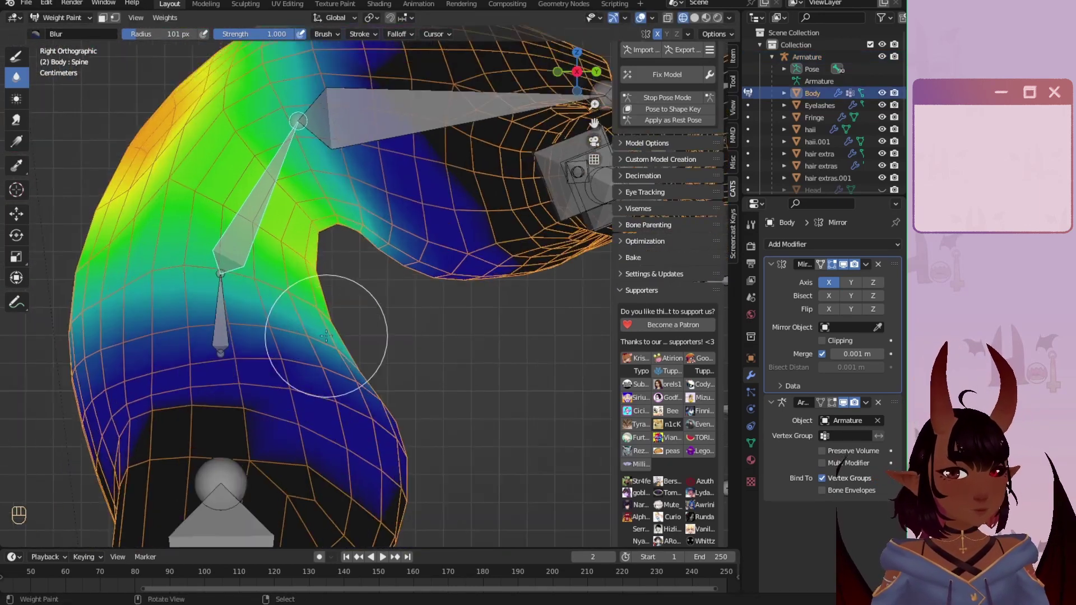
Step: Select the left leg bone in the side view, set the Draw brush's blending to Subtract and reduce Left_Leg weight over the buttock
{"action": "scroll", "coordinate": [393, 220], "scroll_direction": "down", "scroll_amount": 2}
{"action": "key", "text": "r"}
{"action": "right_click", "coordinate": [268, 477]}
{"action": "key", "text": "KP_3"}
{"action": "left_click", "coordinate": [17, 57]}
{"action": "left_click", "coordinate": [408, 34]}
{"action": "left_click", "coordinate": [441, 57]}
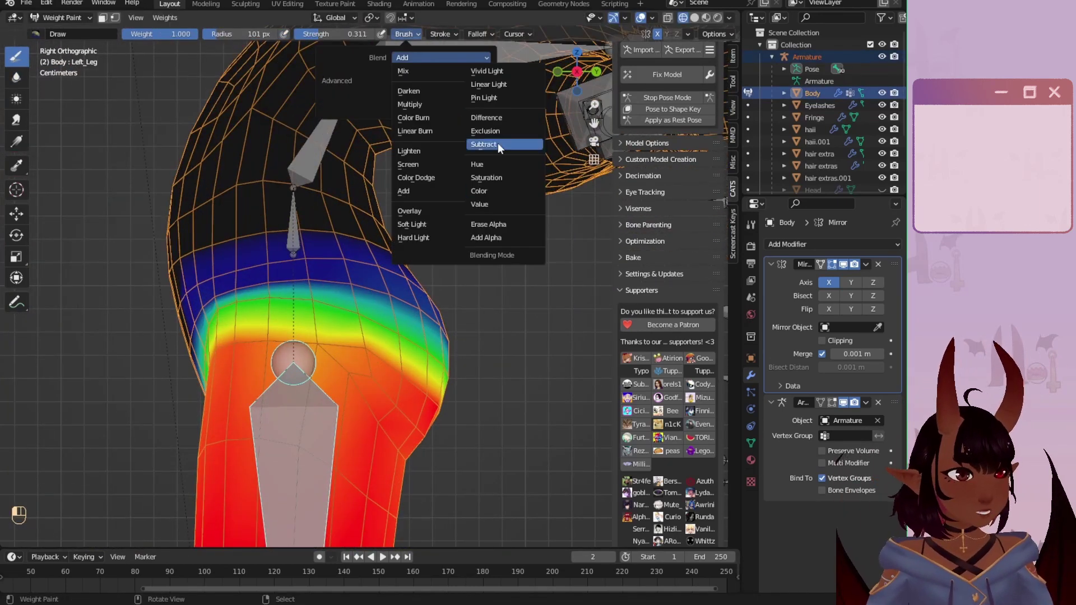
{"action": "left_click", "coordinate": [500, 144]}
{"action": "left_click_drag", "start_coordinate": [406, 309], "coordinate": [449, 362]}
Step: Raise the left leg forward and smooth the Left_Leg weights around the buttock with the Blur brush
{"action": "key", "text": "r"}
{"action": "left_click", "coordinate": [364, 521]}
{"action": "scroll", "coordinate": [369, 522], "scroll_direction": "up", "scroll_amount": 2}
{"action": "left_click", "coordinate": [16, 77]}
{"action": "left_click_drag", "start_coordinate": [386, 337], "coordinate": [379, 468]}
Step: Select the Hips bone and paint stronger Hips weight onto the buttock with the Draw brush
{"action": "scroll", "coordinate": [368, 289], "scroll_direction": "down", "scroll_amount": 3}
{"action": "right_click", "coordinate": [305, 177]}
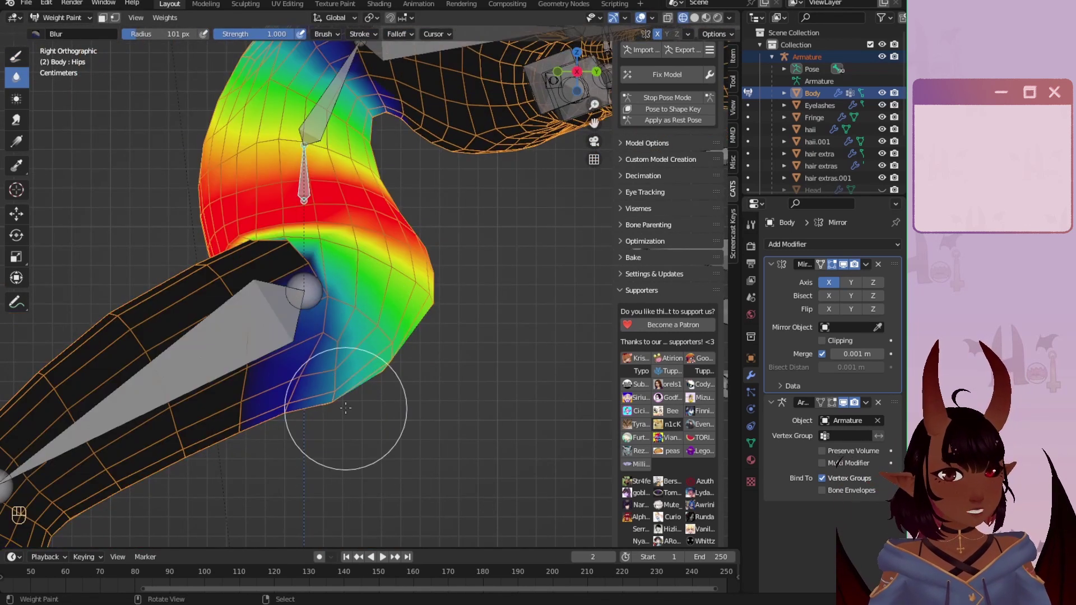
{"action": "left_click", "coordinate": [16, 56]}
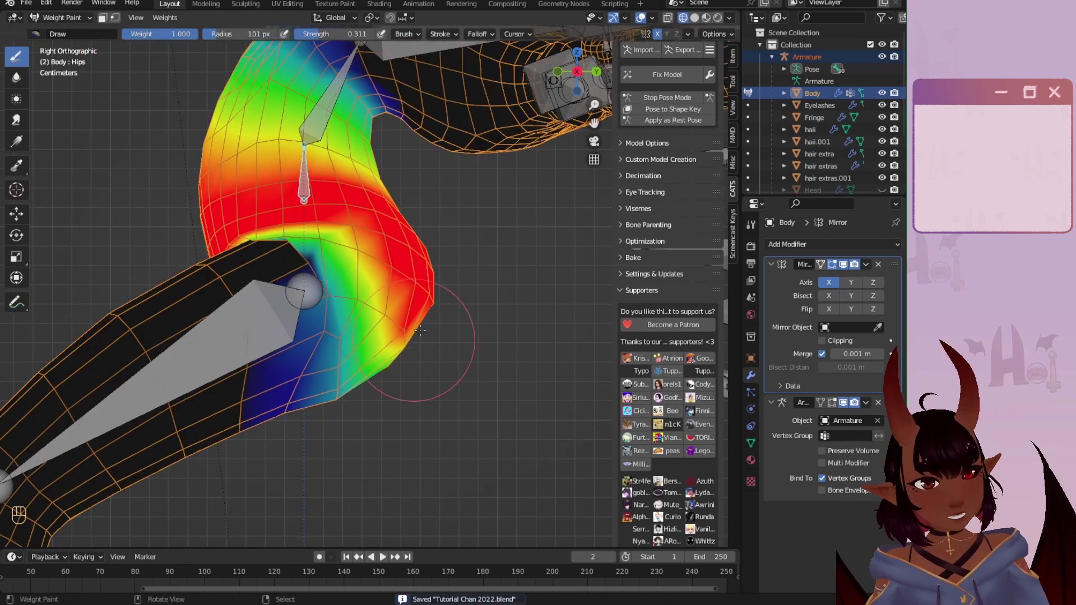
Step: Swing the left leg bone forward and backward in the side view to test the hip bend
{"action": "right_click", "coordinate": [208, 359]}
{"action": "key", "text": "r"}
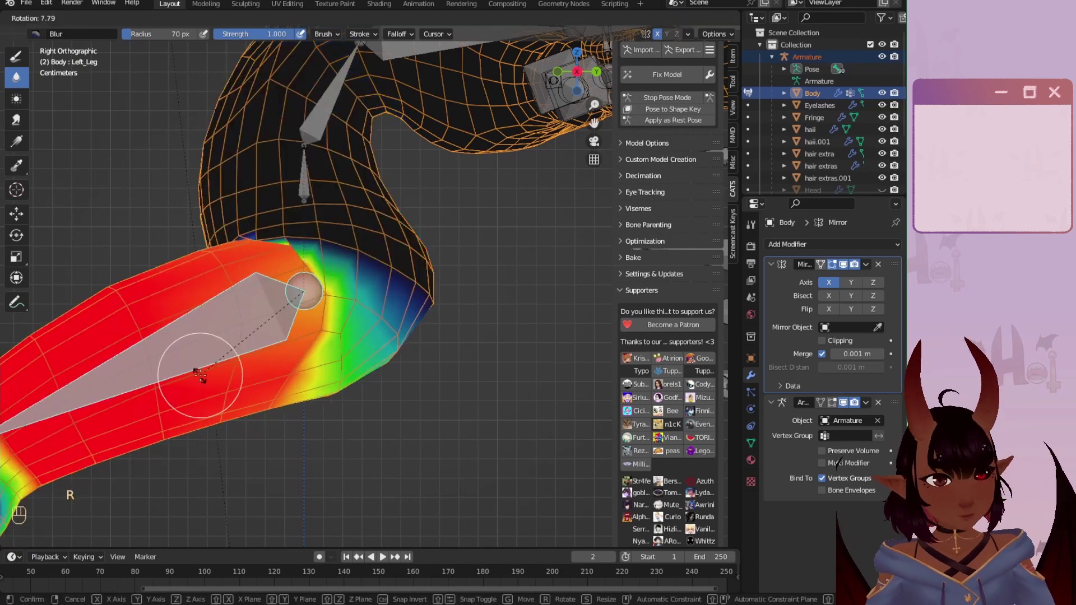
{"action": "left_click", "coordinate": [196, 331]}
{"action": "middle_click_drag", "start_coordinate": [288, 293], "coordinate": [330, 333], "text": "shift"}
{"action": "key", "text": "r"}
{"action": "left_click", "coordinate": [420, 462]}
Step: Rotate the left leg backward and blur the Left_Leg weights around the hip joint
{"action": "scroll", "coordinate": [415, 437], "scroll_direction": "up", "scroll_amount": 3}
{"action": "right_click", "coordinate": [348, 201]}
{"action": "right_click", "coordinate": [418, 434]}
{"action": "key", "text": "r"}
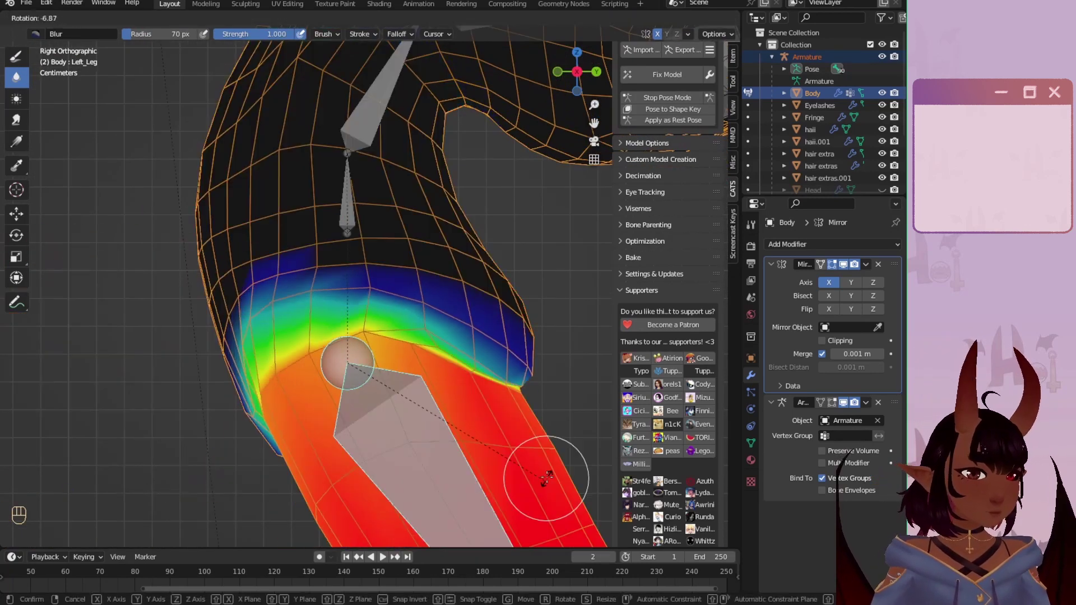
{"action": "left_click", "coordinate": [553, 419]}
{"action": "left_click_drag", "start_coordinate": [392, 317], "coordinate": [331, 298]}
Step: Swing the left leg forward in the side view, and rotate it about the global X axis by -7.63° and by 31°
{"action": "key", "text": "r"}
{"action": "left_click", "coordinate": [238, 432]}
{"action": "middle_click_drag", "start_coordinate": [235, 179], "coordinate": [428, 241]}
{"action": "key", "text": "r"}
{"action": "key", "text": "x"}
{"action": "left_click", "coordinate": [426, 221]}
{"action": "key", "text": "r"}
{"action": "key", "text": "x"}
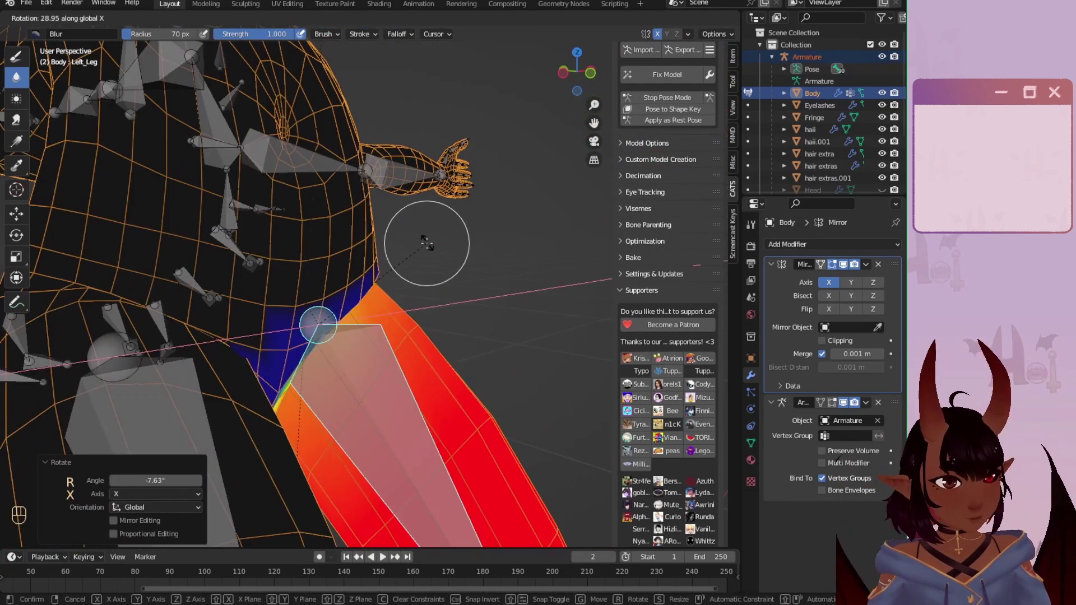
{"action": "left_click", "coordinate": [449, 298]}
Step: Keep rotating the left leg about the global X axis, finishing with -18.7°, while inspecting the hip crease from several sides
{"action": "middle_click_drag", "start_coordinate": [449, 298], "coordinate": [346, 302]}
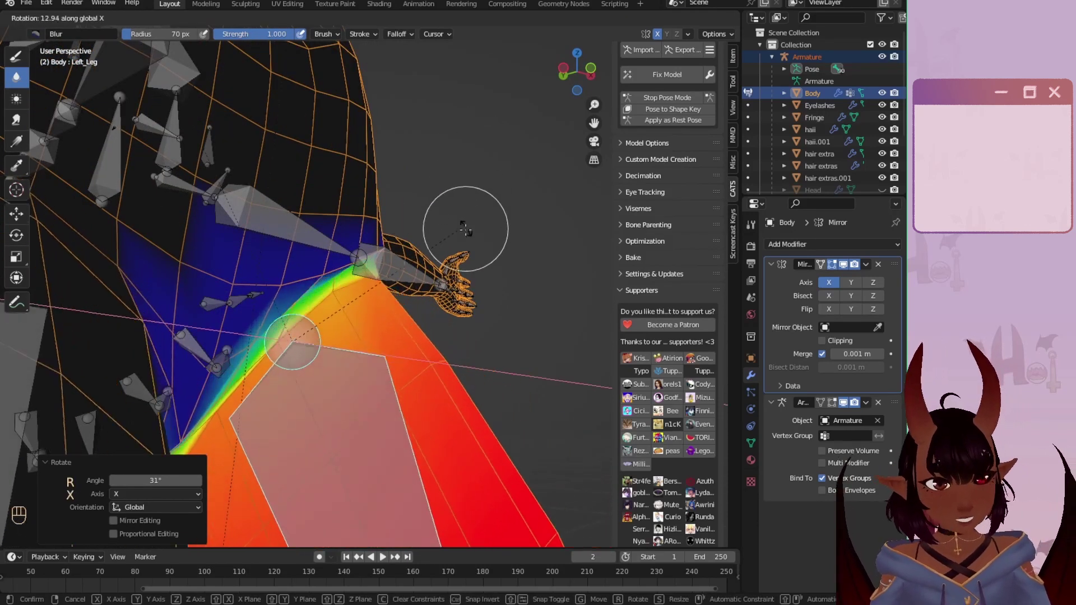
{"action": "key", "text": "x"}
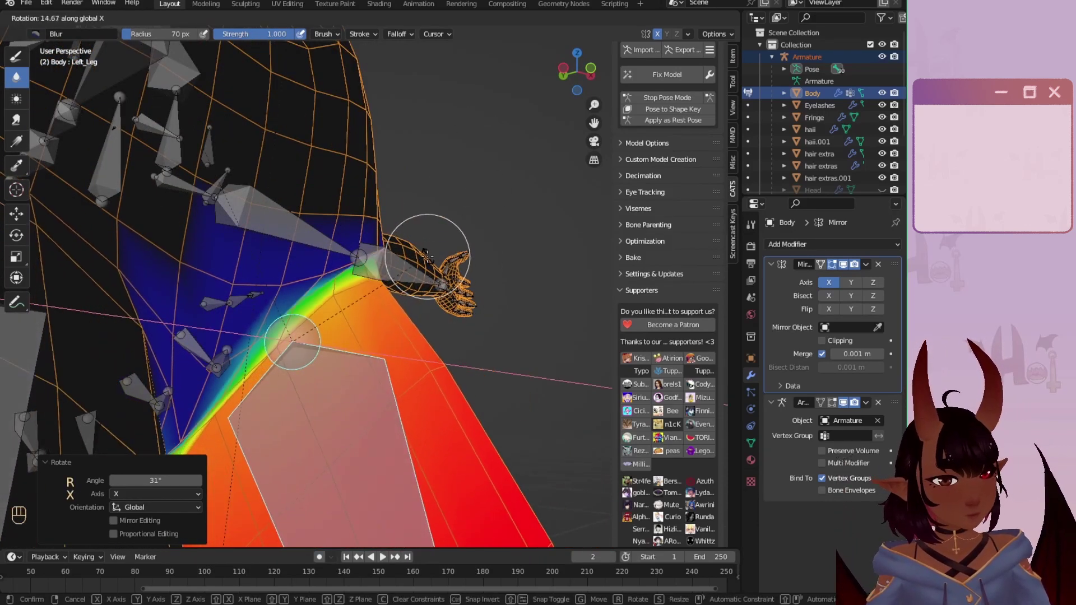
{"action": "left_click", "coordinate": [428, 257]}
{"action": "middle_click_drag", "start_coordinate": [427, 257], "coordinate": [390, 289]}
{"action": "middle_click_drag", "start_coordinate": [365, 204], "coordinate": [361, 212]}
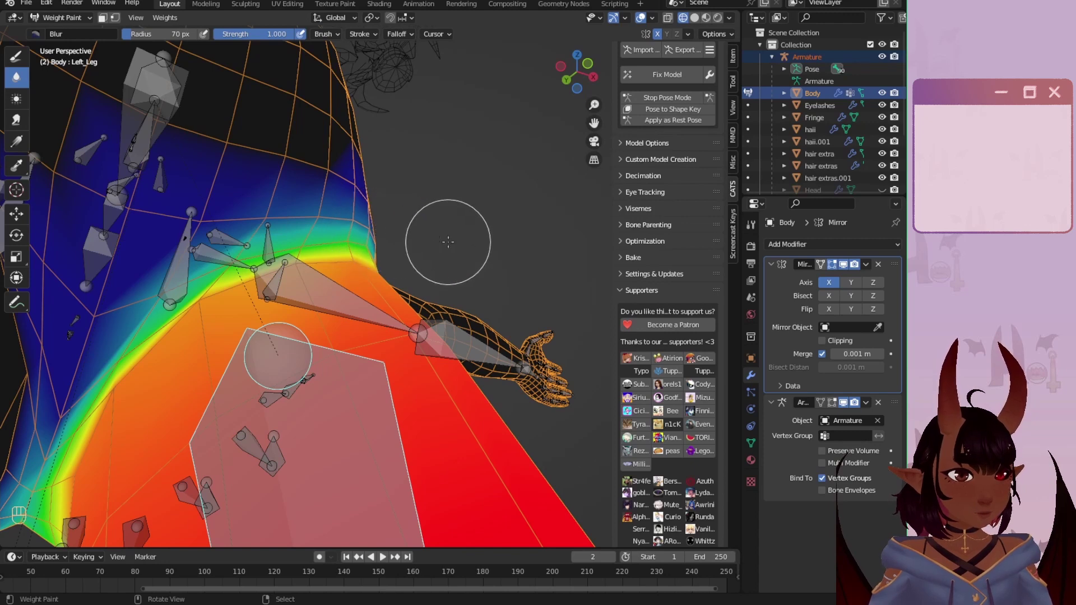
{"action": "middle_click_drag", "start_coordinate": [448, 242], "coordinate": [403, 247]}
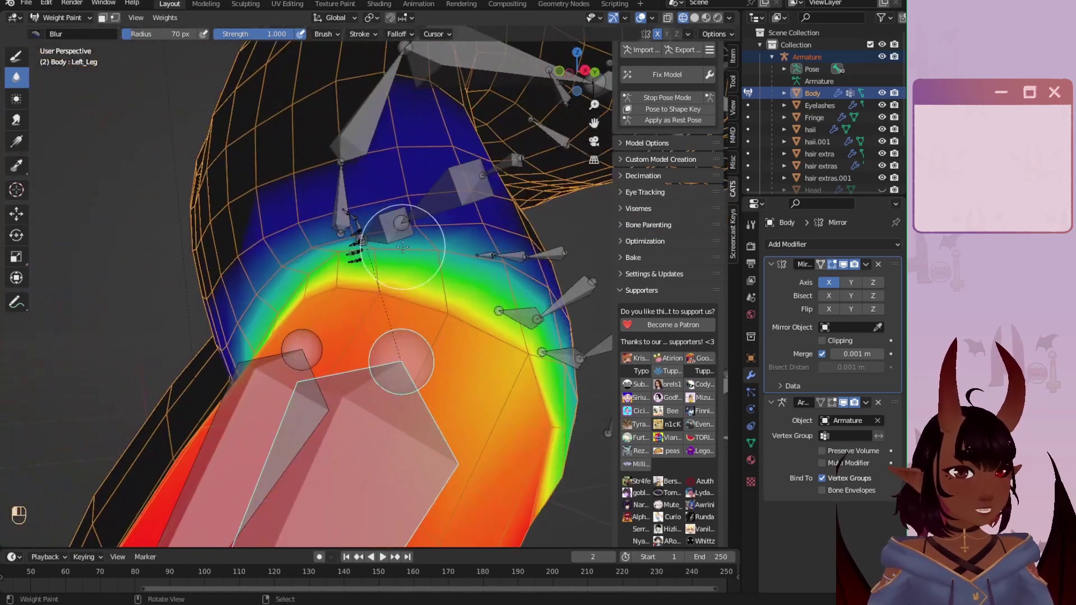
{"action": "middle_click_drag", "start_coordinate": [187, 323], "coordinate": [383, 309]}
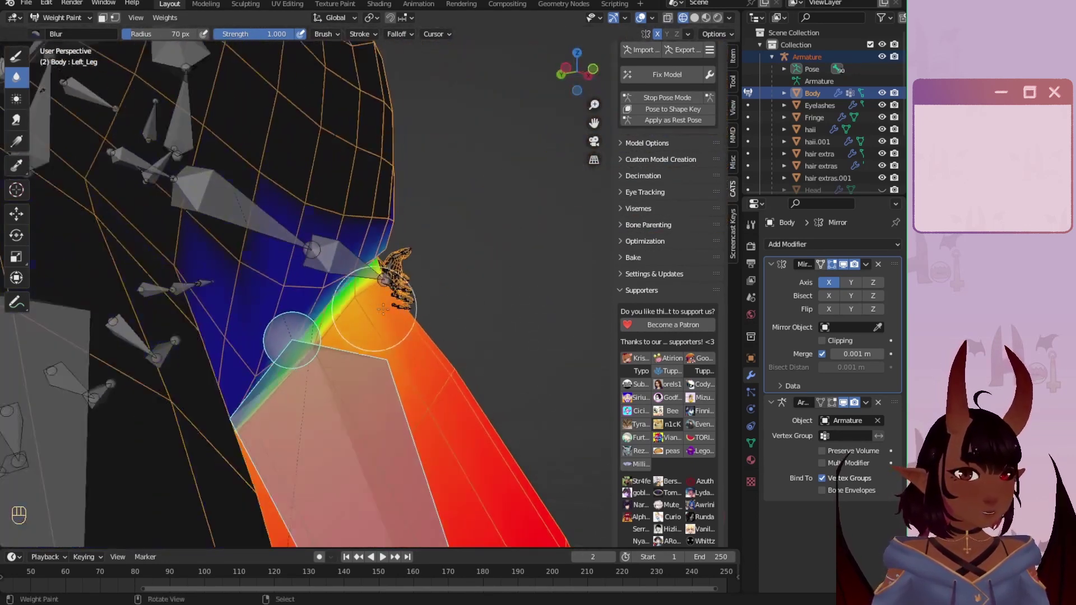
{"action": "key", "text": "x"}
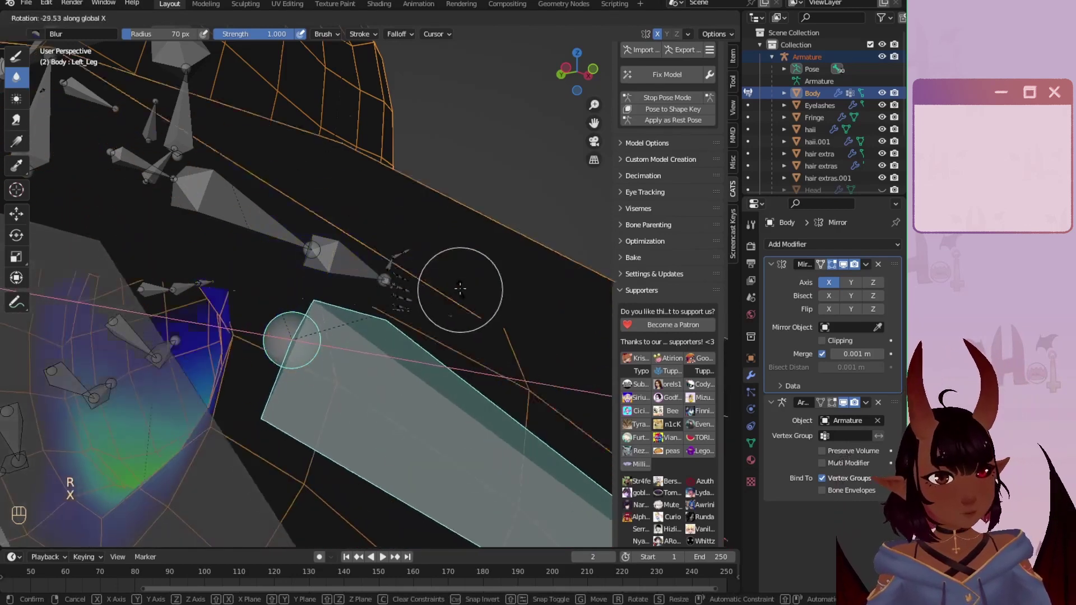
{"action": "left_click", "coordinate": [444, 307]}
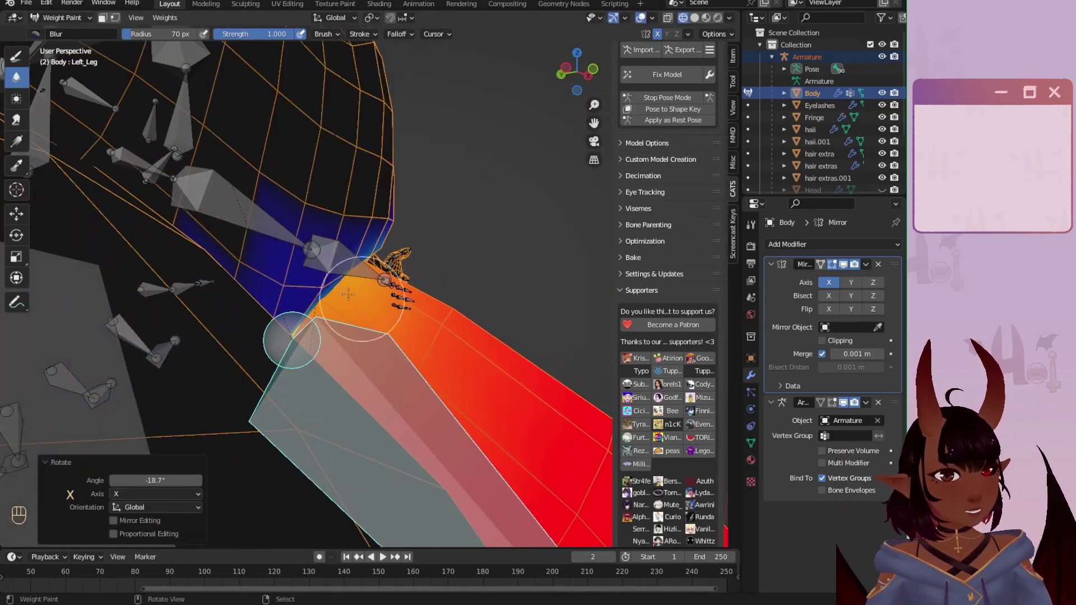
Step: Compare the Hips and Left_Leg weights at the groin while rotating the leg about the global X axis
{"action": "scroll", "coordinate": [428, 297], "scroll_direction": "down", "scroll_amount": 2}
{"action": "right_click", "coordinate": [245, 191]}
{"action": "middle_click_drag", "start_coordinate": [337, 243], "coordinate": [431, 187]}
{"action": "key", "text": "r"}
{"action": "key", "text": "x"}
{"action": "left_click", "coordinate": [433, 235]}
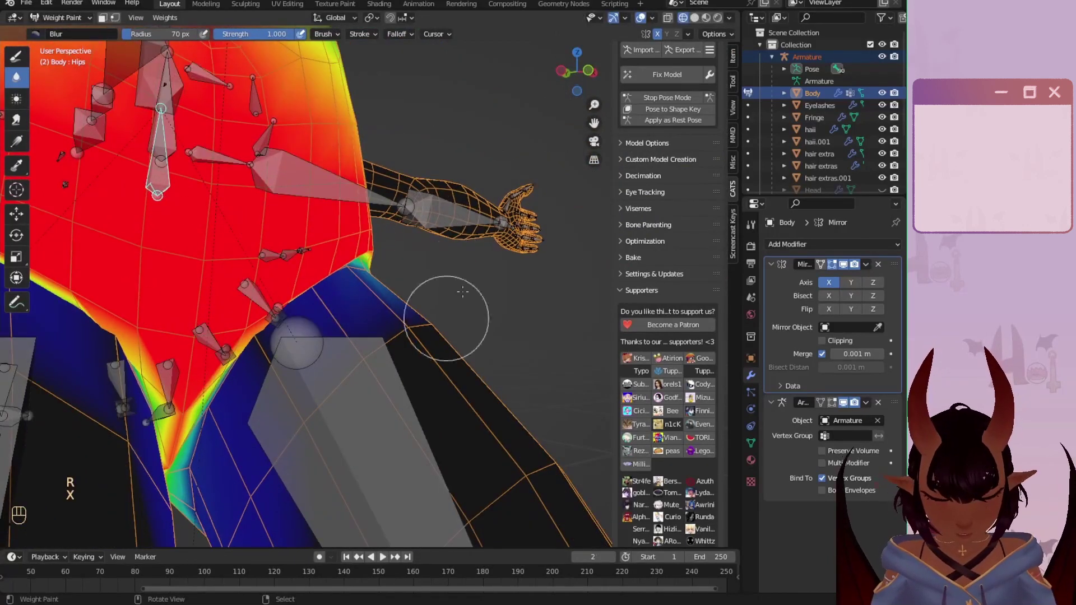
{"action": "right_click", "coordinate": [319, 440]}
{"action": "key", "text": "x"}
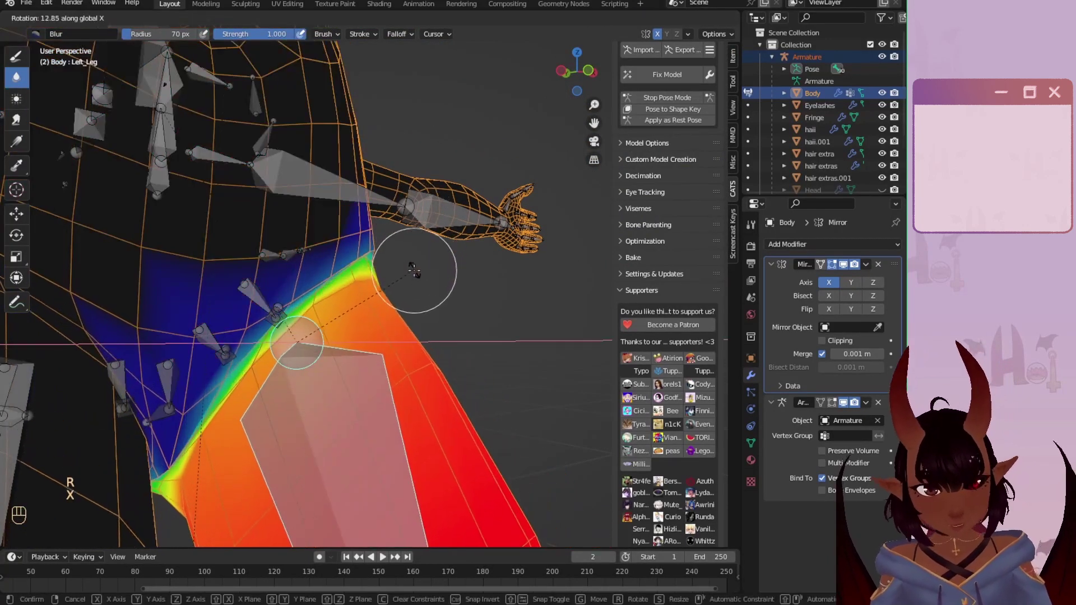
Step: Select the Hips bone and blur its weights along the front groin crease
{"action": "right_click", "coordinate": [152, 175]}
{"action": "scroll", "coordinate": [301, 274], "scroll_direction": "up", "scroll_amount": 1}
{"action": "middle_click_drag", "start_coordinate": [301, 275], "coordinate": [305, 284]}
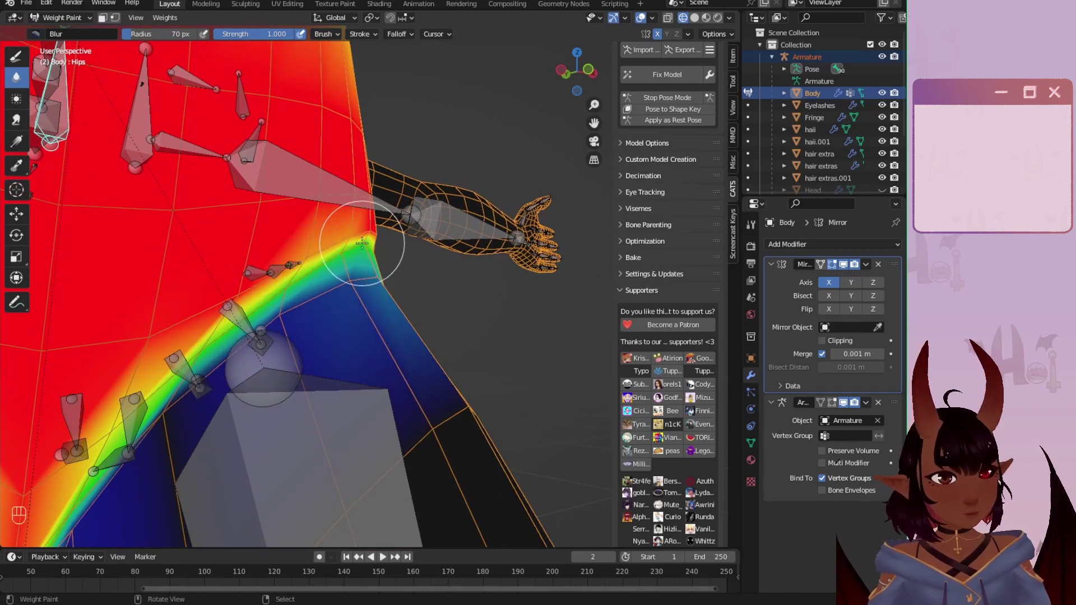
{"action": "middle_click_drag", "start_coordinate": [237, 305], "coordinate": [197, 381]}
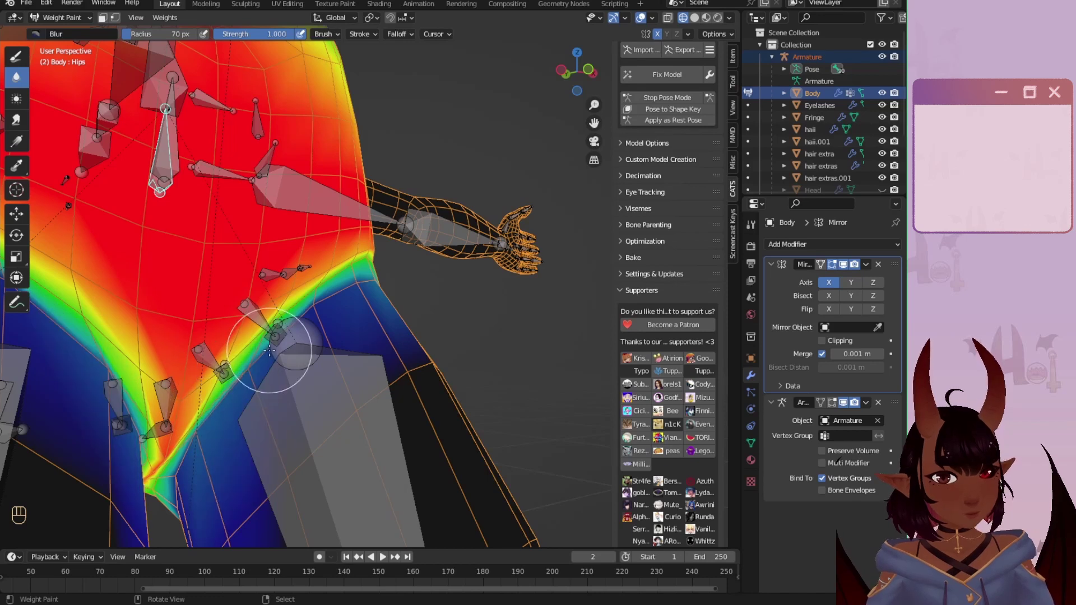
Step: Raise the left leg by rotating it about the global X axis by -26.1° and by another -10.2°
{"action": "right_click", "coordinate": [356, 391]}
{"action": "key", "text": "r"}
{"action": "key", "text": "x"}
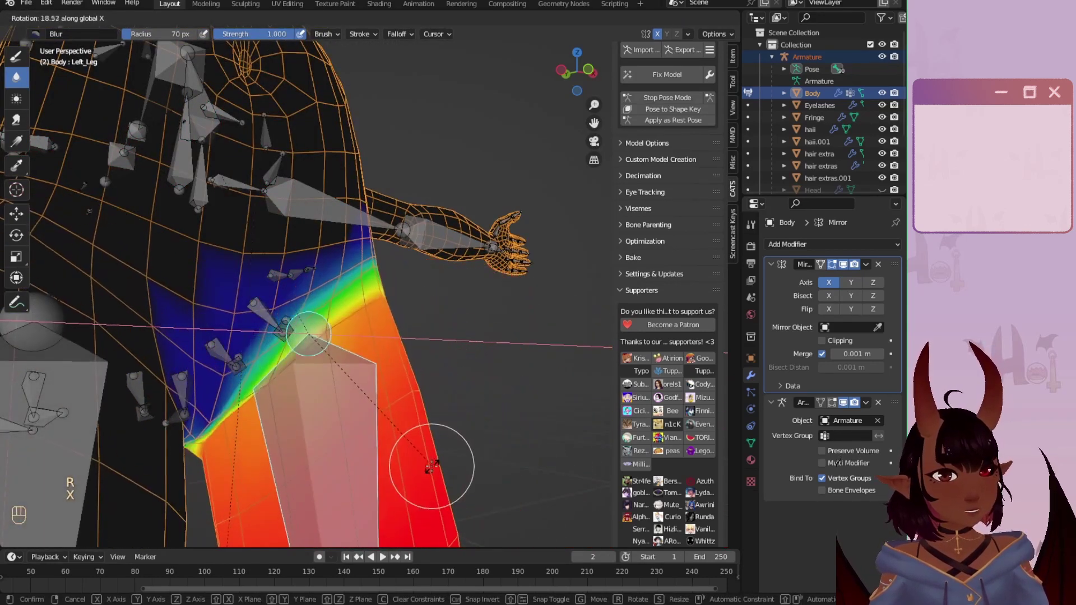
{"action": "left_click", "coordinate": [439, 284]}
{"action": "middle_click_drag", "start_coordinate": [440, 284], "coordinate": [209, 305]}
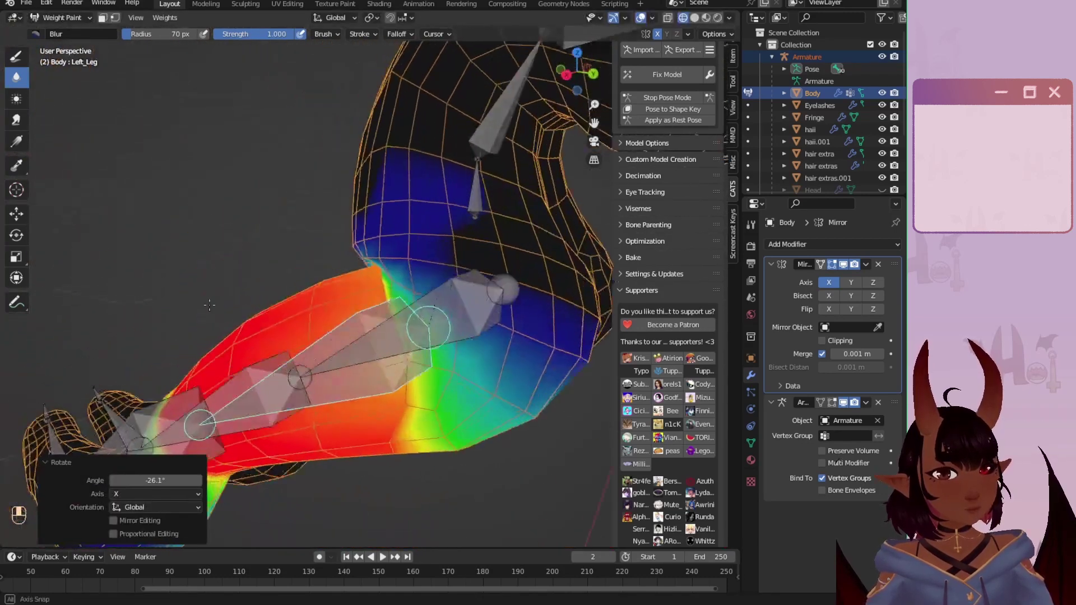
{"action": "key", "text": "r"}
{"action": "key", "text": "x"}
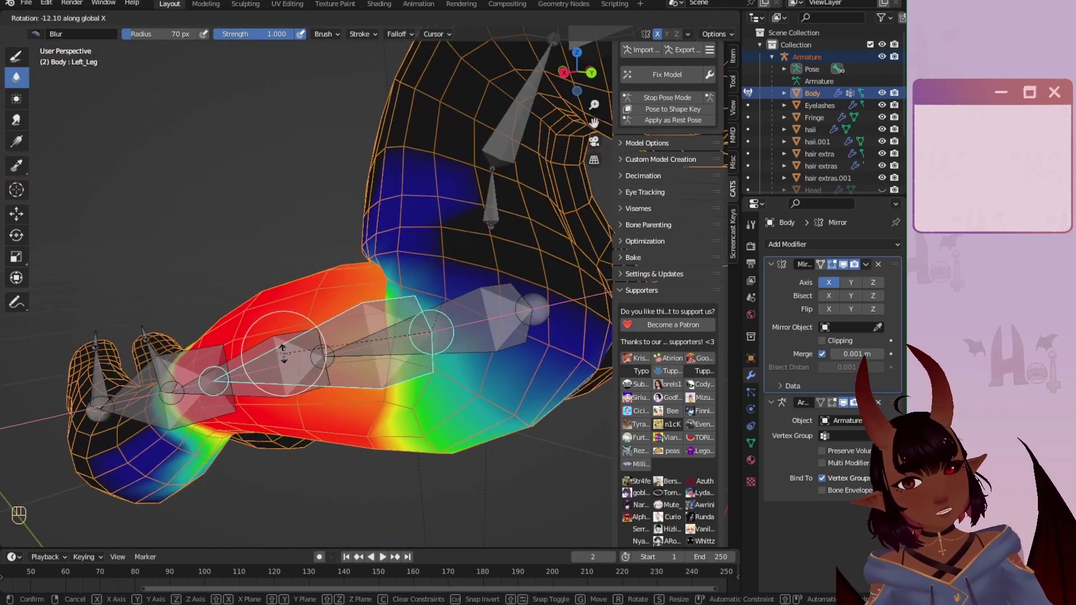
{"action": "left_click", "coordinate": [283, 353]}
Step: Examine the Left_Leg weights from underneath, try a further leg rotation in the side view and undo it
{"action": "middle_click_drag", "start_coordinate": [284, 353], "coordinate": [425, 296]}
{"action": "scroll", "coordinate": [425, 298], "scroll_direction": "down", "scroll_amount": 3}
{"action": "middle_click_drag", "start_coordinate": [374, 348], "coordinate": [348, 99], "text": "shift"}
{"action": "middle_click_drag", "start_coordinate": [392, 186], "coordinate": [400, 162]}
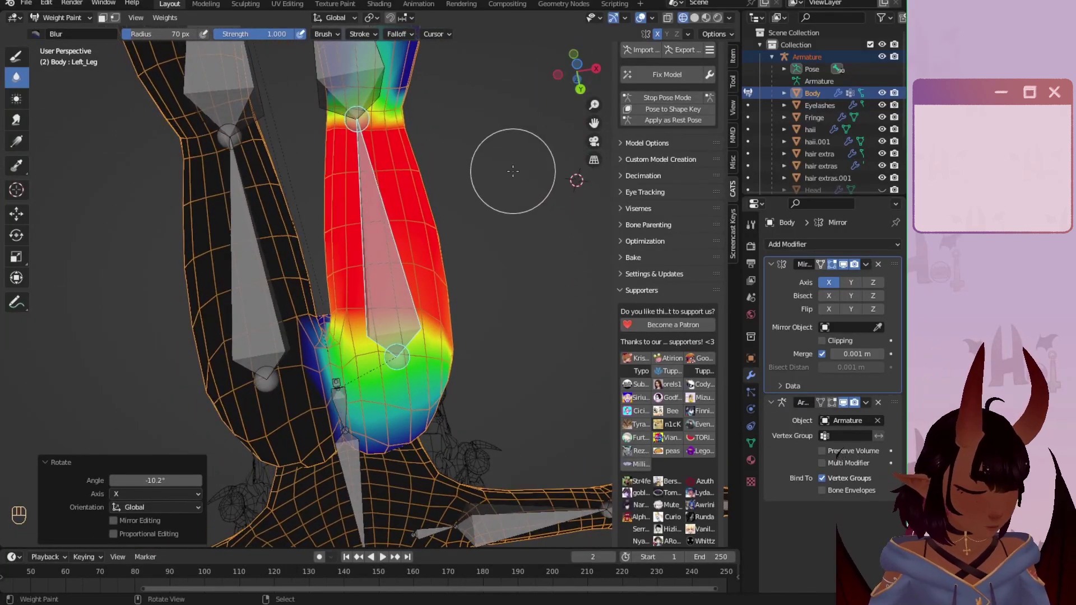
{"action": "key", "text": "KP_3"}
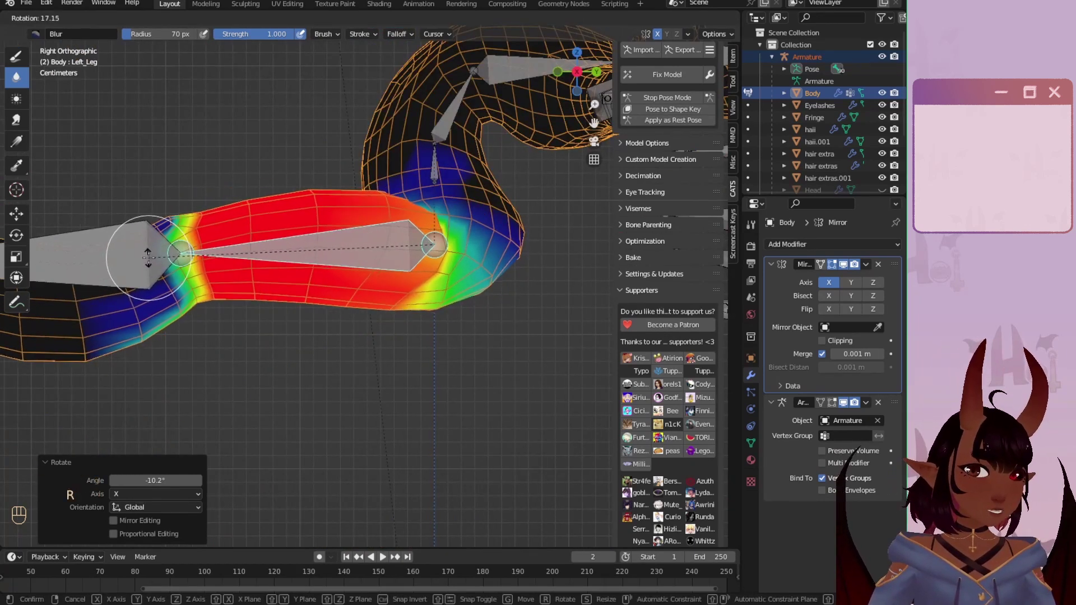
{"action": "mouse_move", "coordinate": [434, 241]}
{"action": "middle_mouse_down", "text": "shift"}
{"action": "mouse_move", "coordinate": [493, 240]}
{"action": "mouse_move", "coordinate": [397, 289]}
{"action": "mouse_move", "coordinate": [435, 247]}
{"action": "middle_mouse_up", "text": "shift"}
{"action": "key", "text": "ctrl+z"}
Step: Spread the raised legs outward by rotating the left leg bone in the top view
{"action": "key", "text": "ctrl+KP_7"}
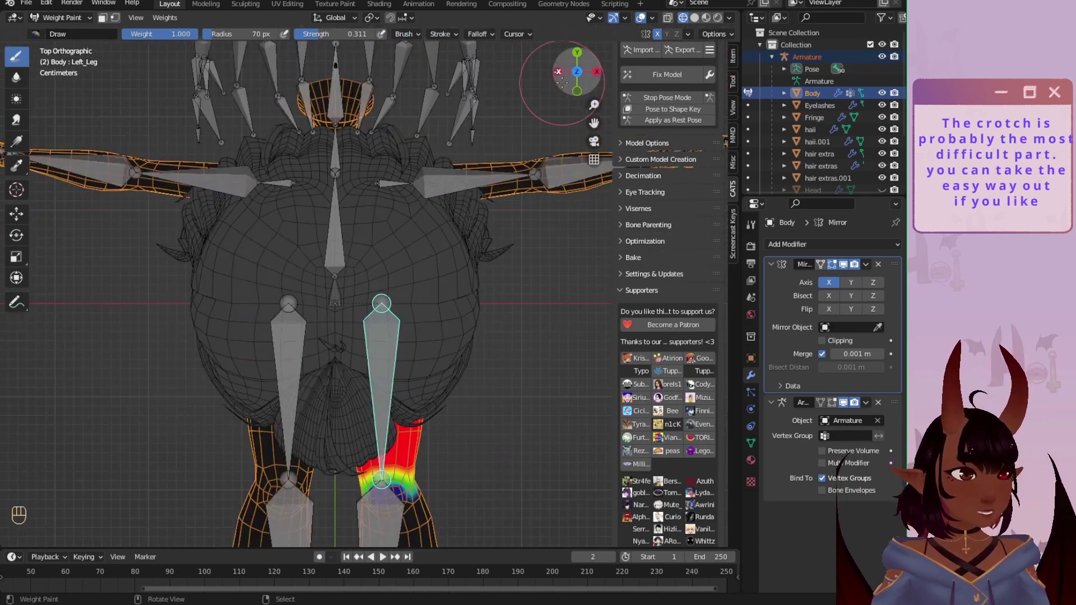
{"action": "scroll", "coordinate": [392, 314], "scroll_direction": "up", "scroll_amount": 4}
{"action": "key", "text": "r"}
{"action": "left_click", "coordinate": [436, 149]}
{"action": "middle_click_drag", "start_coordinate": [435, 149], "coordinate": [393, 269]}
Step: Select the Hips bone, change the Draw brush's blending mode and build up Hips weight along the crotch with a 29 px radius
{"action": "scroll", "coordinate": [392, 269], "scroll_direction": "down", "scroll_amount": 4}
{"action": "right_click", "coordinate": [354, 382]}
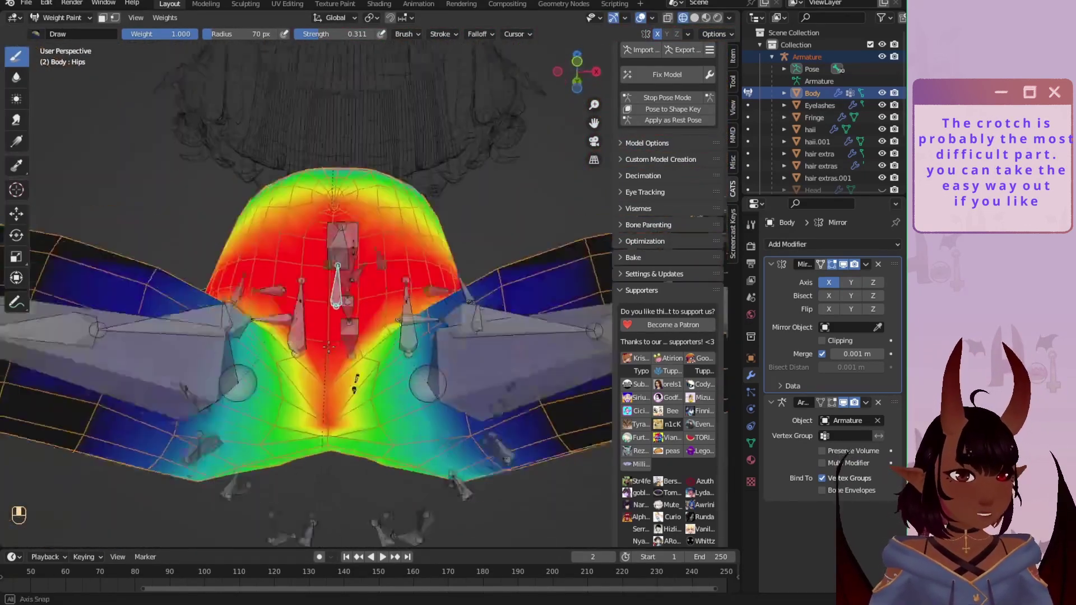
{"action": "scroll", "coordinate": [355, 381], "scroll_direction": "up", "scroll_amount": 4}
{"action": "left_click", "coordinate": [408, 34]}
{"action": "left_click", "coordinate": [435, 57]}
{"action": "left_click", "coordinate": [418, 183]}
{"action": "mouse_move", "coordinate": [310, 140]}
{"action": "middle_mouse_down"}
{"action": "mouse_move", "coordinate": [303, 203]}
{"action": "mouse_move", "coordinate": [263, 251]}
{"action": "middle_mouse_up"}
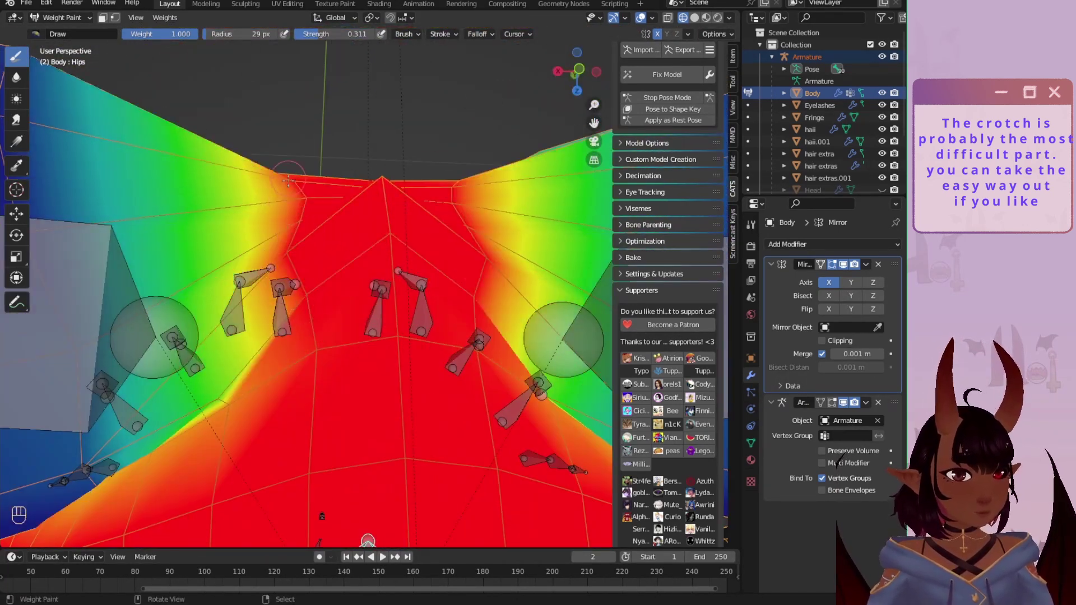
{"action": "middle_click_drag", "start_coordinate": [288, 181], "coordinate": [281, 235]}
Step: Select the left leg bone and blur the Left_Leg weights at the crotch with the Blur brush radius set to 101 px
{"action": "right_click", "coordinate": [129, 213]}
{"action": "left_click", "coordinate": [407, 35]}
{"action": "mouse_move", "coordinate": [359, 168]}
{"action": "middle_mouse_down"}
{"action": "mouse_move", "coordinate": [359, 241]}
{"action": "mouse_move", "coordinate": [337, 253]}
{"action": "middle_mouse_up"}
{"action": "left_click", "coordinate": [17, 78]}
{"action": "scroll", "coordinate": [388, 291], "scroll_direction": "up", "scroll_amount": 4}
{"action": "key", "text": "f"}
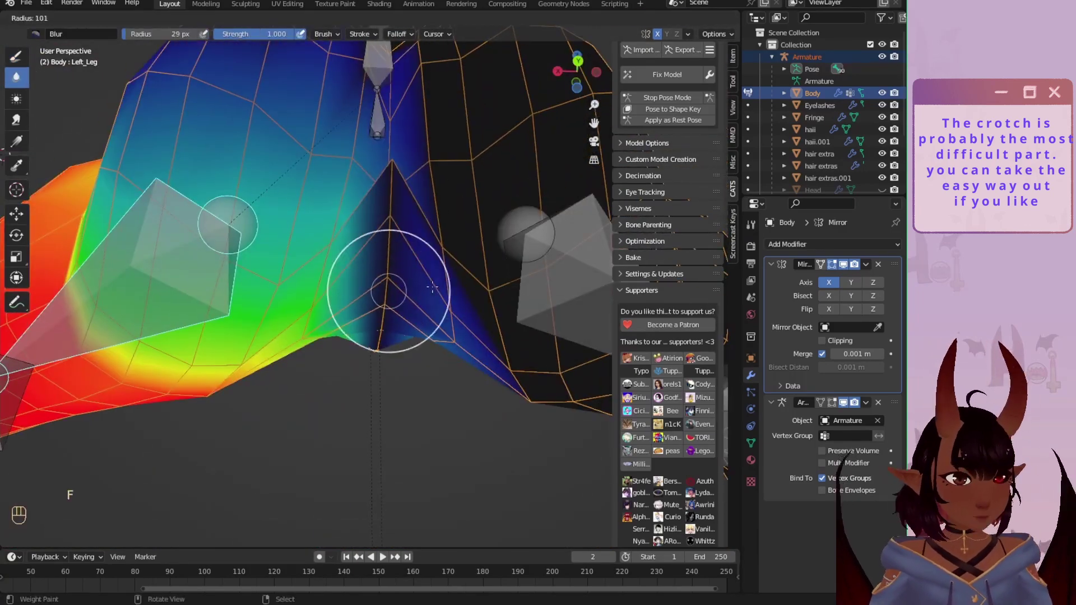
{"action": "left_click", "coordinate": [432, 287]}
{"action": "middle_click_drag", "start_coordinate": [432, 287], "coordinate": [392, 224]}
Step: Touch up the Left_Leg weights at the crotch with the Draw brush and soften them with the Blur brush
{"action": "left_click", "coordinate": [17, 56]}
{"action": "mouse_move", "coordinate": [392, 168]}
{"action": "middle_mouse_down"}
{"action": "mouse_move", "coordinate": [347, 235]}
{"action": "mouse_move", "coordinate": [173, 215]}
{"action": "mouse_move", "coordinate": [392, 252]}
{"action": "middle_mouse_up"}
{"action": "right_click", "coordinate": [509, 272]}
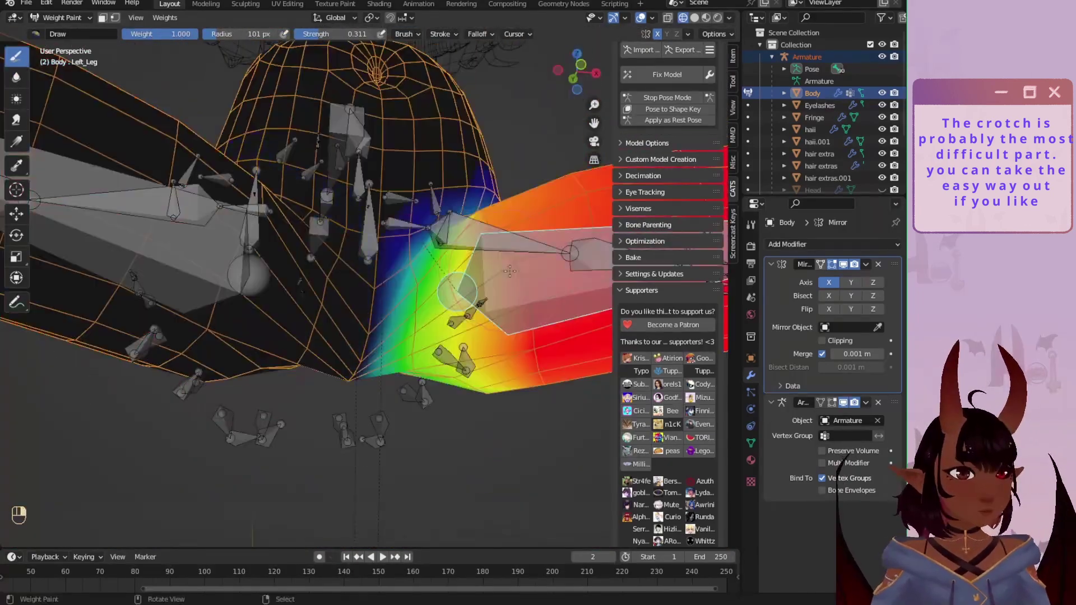
{"action": "mouse_move", "coordinate": [509, 271]}
{"action": "middle_mouse_down"}
{"action": "mouse_move", "coordinate": [449, 241]}
{"action": "mouse_move", "coordinate": [364, 292]}
{"action": "middle_mouse_up"}
{"action": "left_click", "coordinate": [17, 77]}
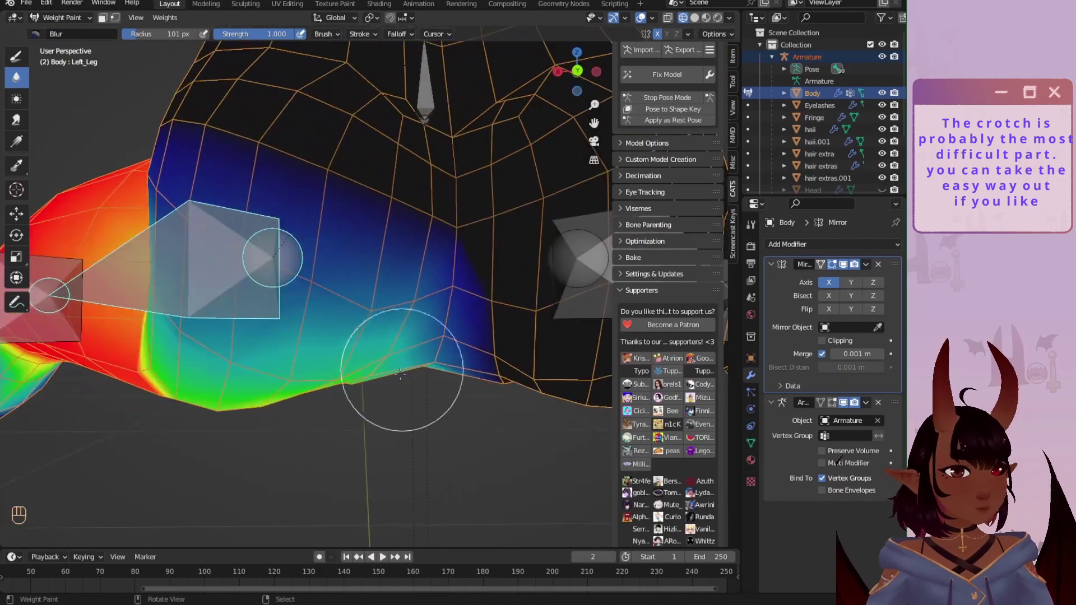
{"action": "middle_click_drag", "start_coordinate": [401, 374], "coordinate": [392, 280]}
{"action": "left_click", "coordinate": [364, 34]}
{"action": "scroll", "coordinate": [348, 200], "scroll_direction": "down", "scroll_amount": 3}
{"action": "mouse_move", "coordinate": [336, 140]}
{"action": "middle_mouse_down"}
{"action": "mouse_move", "coordinate": [349, 200]}
{"action": "mouse_move", "coordinate": [72, 56]}
{"action": "mouse_move", "coordinate": [336, 224]}
{"action": "middle_mouse_up"}
Step: Rework the Left_Leg weights between crotch and buttock with the Draw brush and blur them from behind
{"action": "left_click", "coordinate": [16, 56]}
{"action": "mouse_move", "coordinate": [337, 269]}
{"action": "middle_mouse_down"}
{"action": "mouse_move", "coordinate": [353, 200]}
{"action": "mouse_move", "coordinate": [312, 319]}
{"action": "middle_mouse_up"}
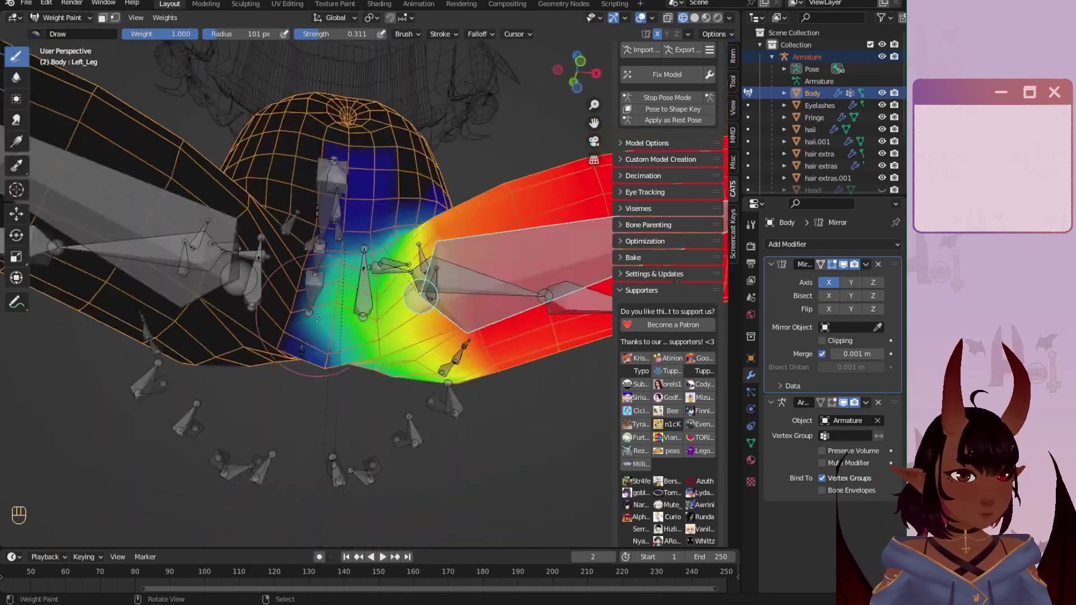
{"action": "middle_click_drag", "start_coordinate": [318, 241], "coordinate": [341, 107]}
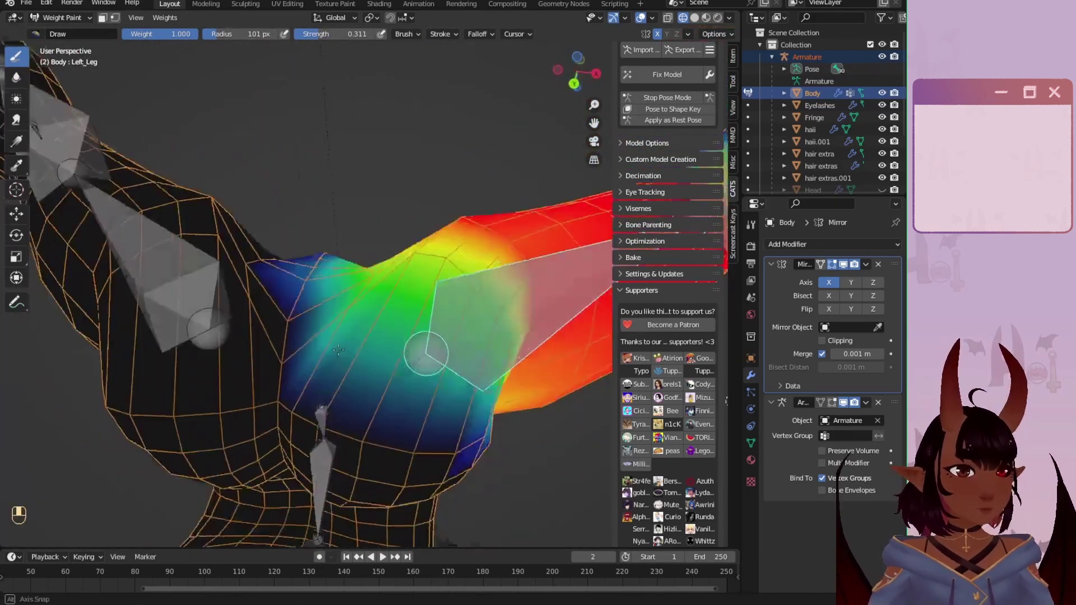
{"action": "mouse_move", "coordinate": [338, 350]}
{"action": "middle_mouse_down"}
{"action": "mouse_move", "coordinate": [330, 258]}
{"action": "mouse_move", "coordinate": [337, 314]}
{"action": "mouse_move", "coordinate": [312, 269]}
{"action": "middle_mouse_up"}
{"action": "left_click", "coordinate": [17, 78]}
{"action": "left_click_drag", "start_coordinate": [312, 269], "coordinate": [323, 280]}
{"action": "middle_click_drag", "start_coordinate": [322, 280], "coordinate": [320, 331]}
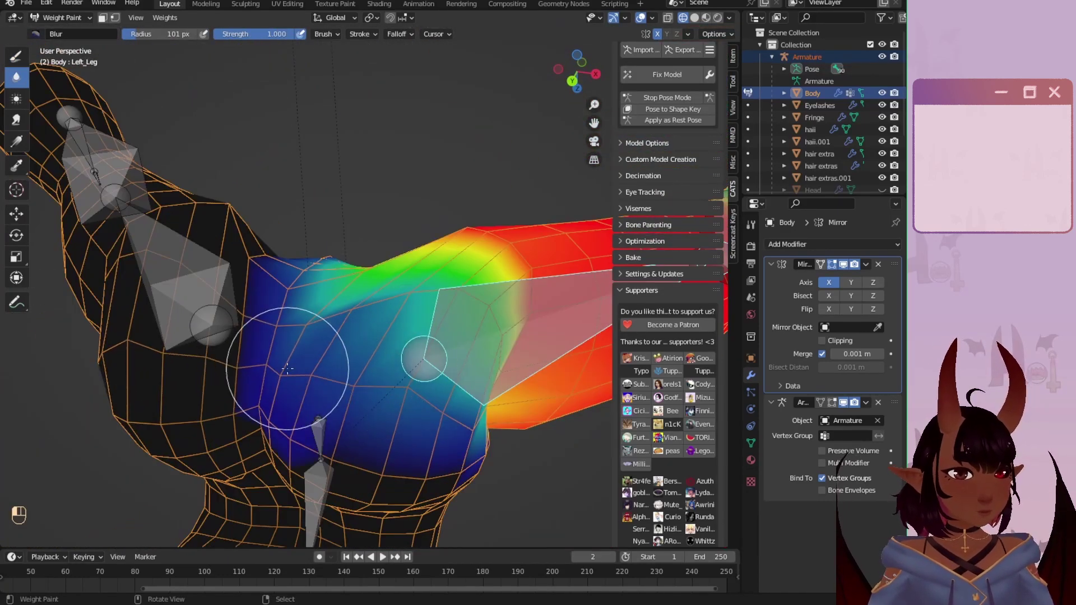
Step: Blur the Hips weights across the crotch and buttocks with an 88 px brush
{"action": "middle_click_drag", "start_coordinate": [287, 368], "coordinate": [424, 329]}
{"action": "mouse_move", "coordinate": [422, 281]}
{"action": "middle_mouse_down"}
{"action": "mouse_move", "coordinate": [417, 186]}
{"action": "mouse_move", "coordinate": [264, 197]}
{"action": "mouse_move", "coordinate": [398, 269]}
{"action": "mouse_move", "coordinate": [325, 214]}
{"action": "mouse_move", "coordinate": [421, 340]}
{"action": "middle_mouse_up"}
{"action": "middle_click_drag", "start_coordinate": [410, 274], "coordinate": [428, 287]}
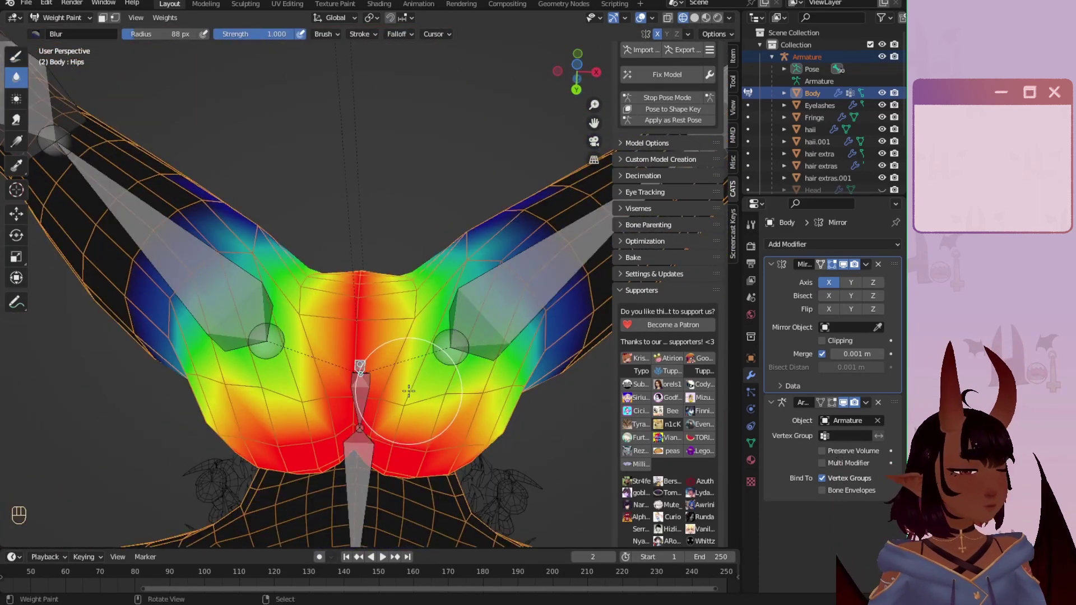
{"action": "middle_click_drag", "start_coordinate": [476, 458], "coordinate": [400, 242]}
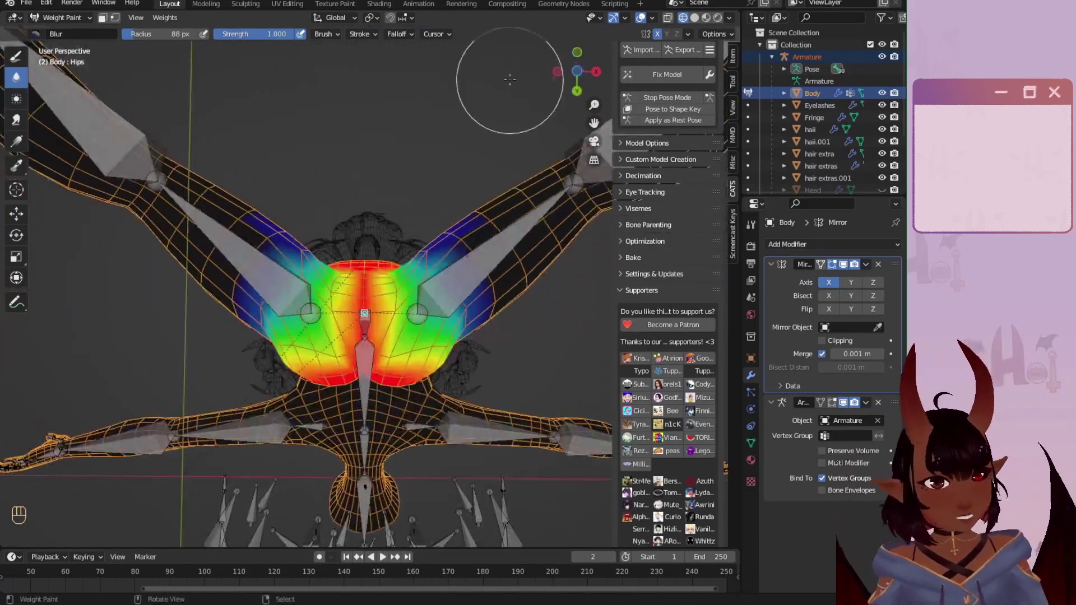
Step: Rotate the left leg bone 25.9° in the bottom view and examine how the crotch and buttock deform
{"action": "left_click", "coordinate": [579, 70]}
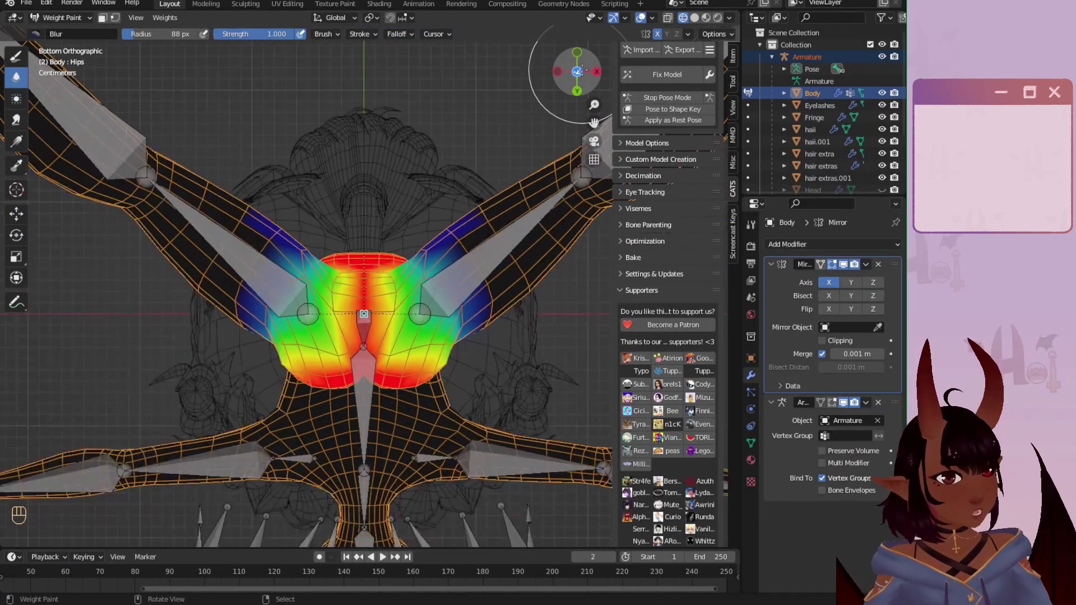
{"action": "left_click", "coordinate": [504, 245], "text": "ctrl"}
{"action": "key", "text": "r"}
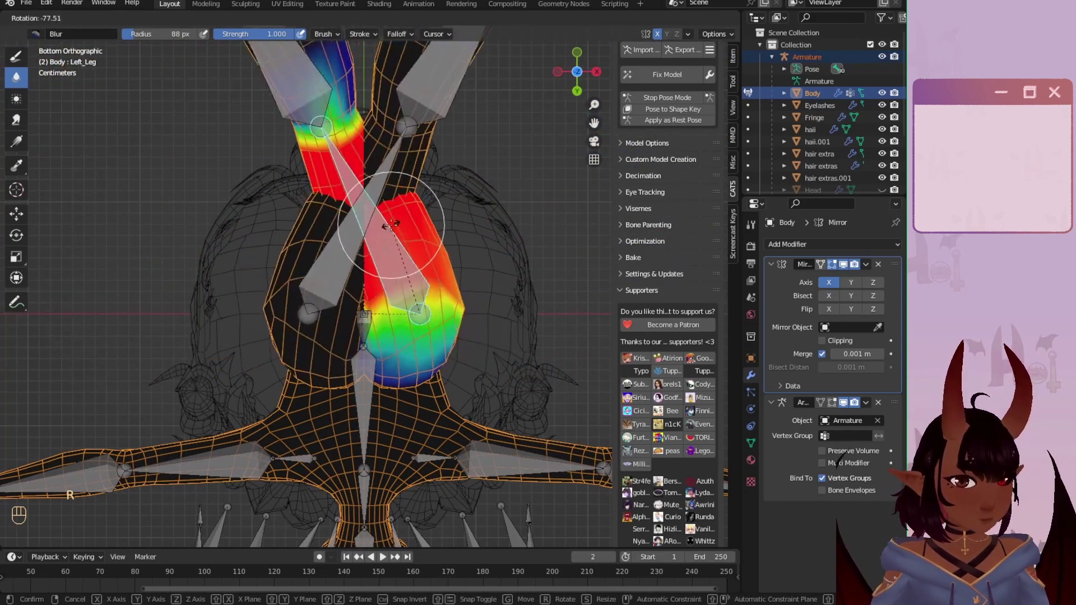
{"action": "left_click", "coordinate": [552, 309]}
{"action": "mouse_move", "coordinate": [553, 309]}
{"action": "middle_mouse_down"}
{"action": "mouse_move", "coordinate": [332, 337]}
{"action": "mouse_move", "coordinate": [336, 192]}
{"action": "mouse_move", "coordinate": [332, 260]}
{"action": "mouse_move", "coordinate": [328, 246]}
{"action": "mouse_move", "coordinate": [370, 192]}
{"action": "mouse_move", "coordinate": [342, 468]}
{"action": "mouse_move", "coordinate": [334, 279]}
{"action": "mouse_move", "coordinate": [93, 270]}
{"action": "mouse_move", "coordinate": [378, 230]}
{"action": "mouse_move", "coordinate": [522, 308]}
{"action": "mouse_move", "coordinate": [105, 321]}
{"action": "mouse_move", "coordinate": [117, 241]}
{"action": "middle_mouse_up"}
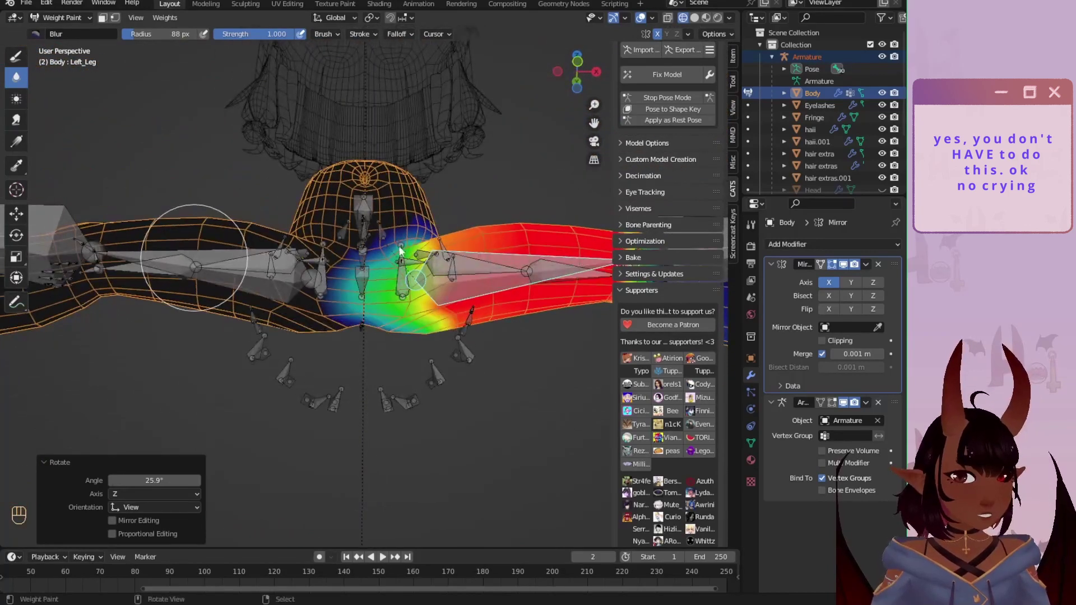
{"action": "scroll", "coordinate": [367, 370], "scroll_direction": "up", "scroll_amount": 4}
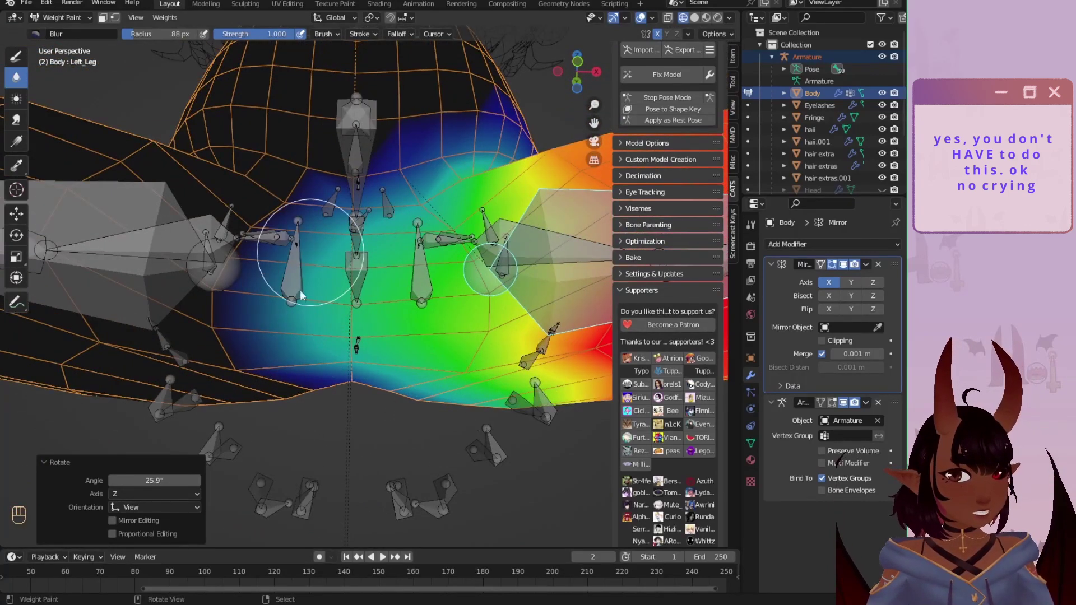
{"action": "scroll", "coordinate": [339, 275], "scroll_direction": "down", "scroll_amount": 2}
{"action": "middle_click_drag", "start_coordinate": [339, 274], "coordinate": [323, 354]}
{"action": "scroll", "coordinate": [323, 354], "scroll_direction": "down", "scroll_amount": 3}
Step: Stop pose mode and open the Body mesh in Edit Mode
{"action": "left_click", "coordinate": [661, 98]}
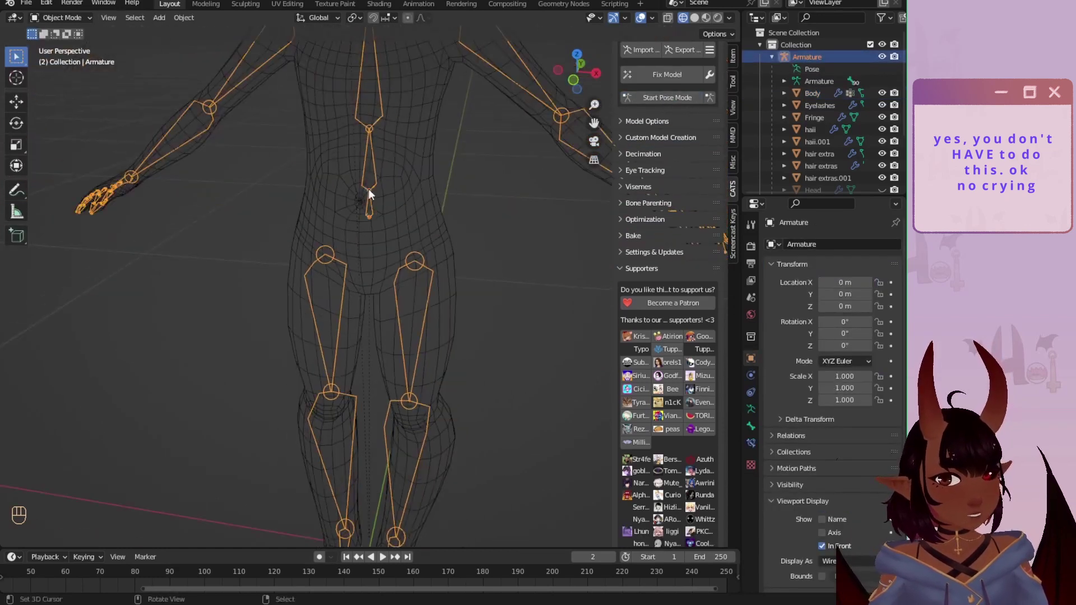
{"action": "left_click", "coordinate": [399, 196]}
{"action": "left_click", "coordinate": [66, 21]}
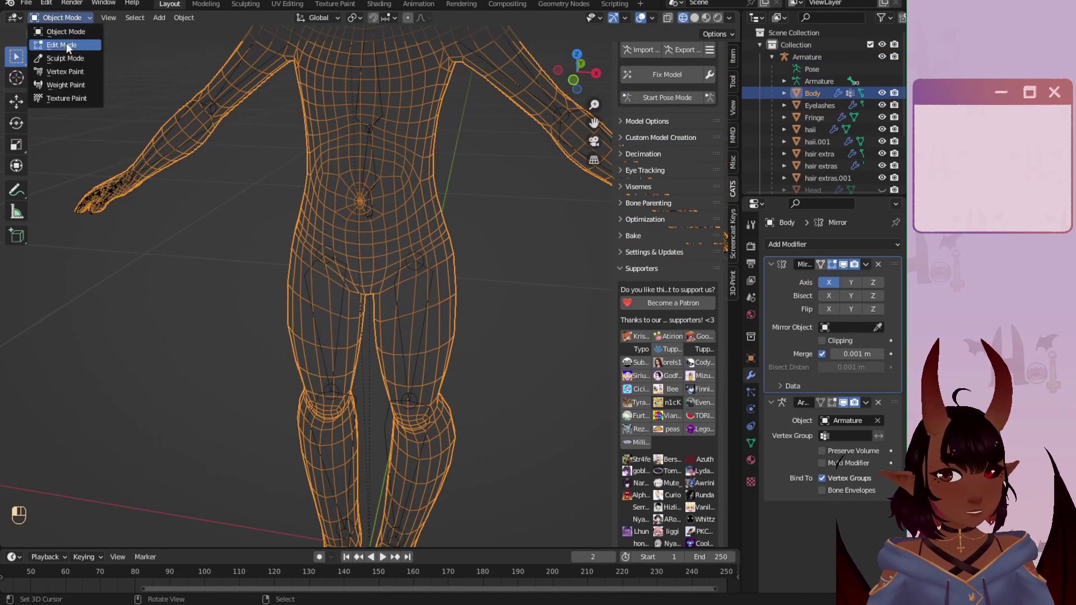
{"action": "left_click", "coordinate": [66, 43]}
{"action": "scroll", "coordinate": [339, 329], "scroll_direction": "up", "scroll_amount": 4}
{"action": "scroll", "coordinate": [355, 269], "scroll_direction": "up", "scroll_amount": 5}
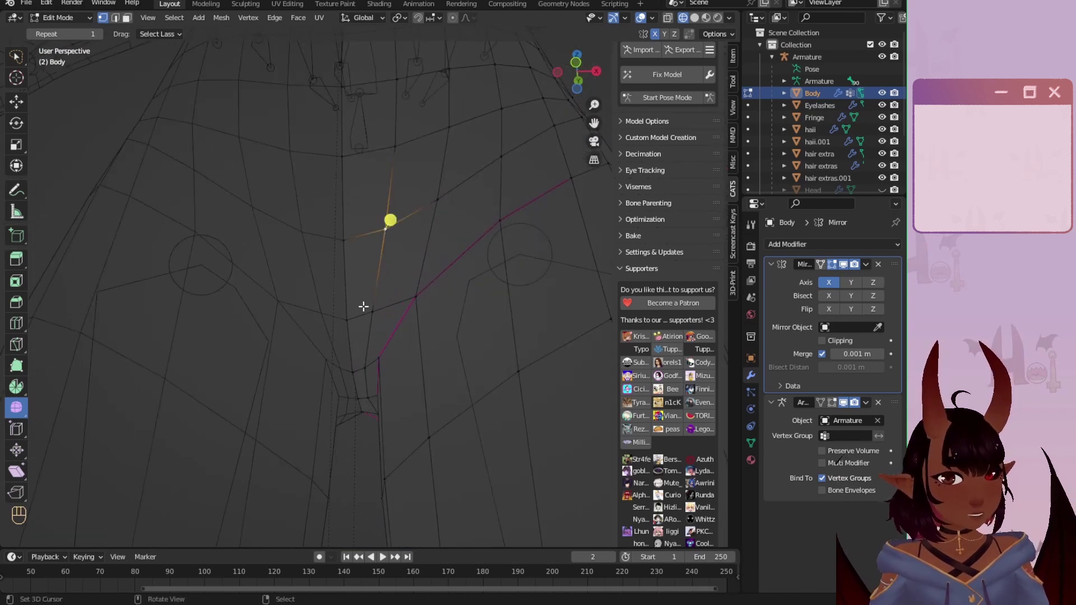
{"action": "scroll", "coordinate": [408, 174], "scroll_direction": "down", "scroll_amount": 2}
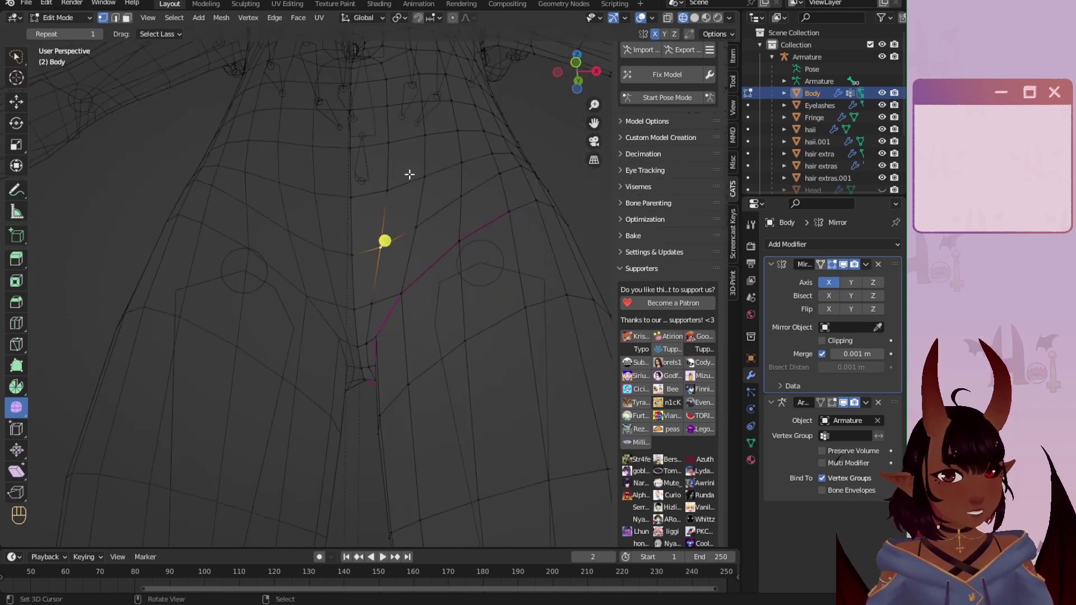
{"action": "scroll", "coordinate": [402, 194], "scroll_direction": "down", "scroll_amount": 2}
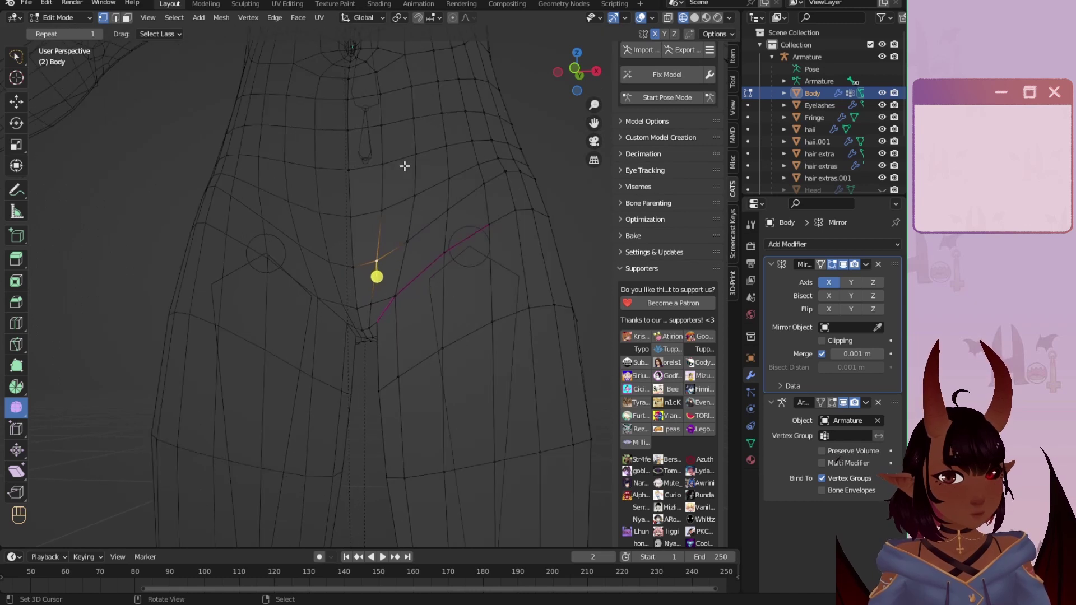
{"action": "key", "text": "ctrl+r"}
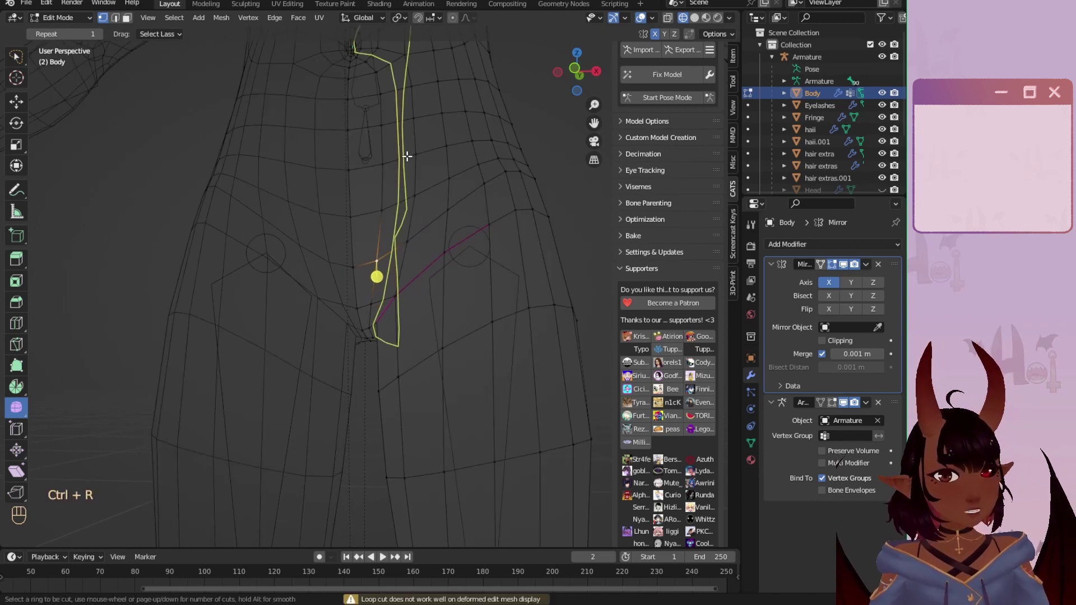
{"action": "right_click", "coordinate": [406, 157]}
Step: Knife-cut an edge inside the navel from the inner corner vertex to the neighbouring lower rim vertex
{"action": "middle_click_drag", "start_coordinate": [393, 103], "coordinate": [389, 375], "text": "shift"}
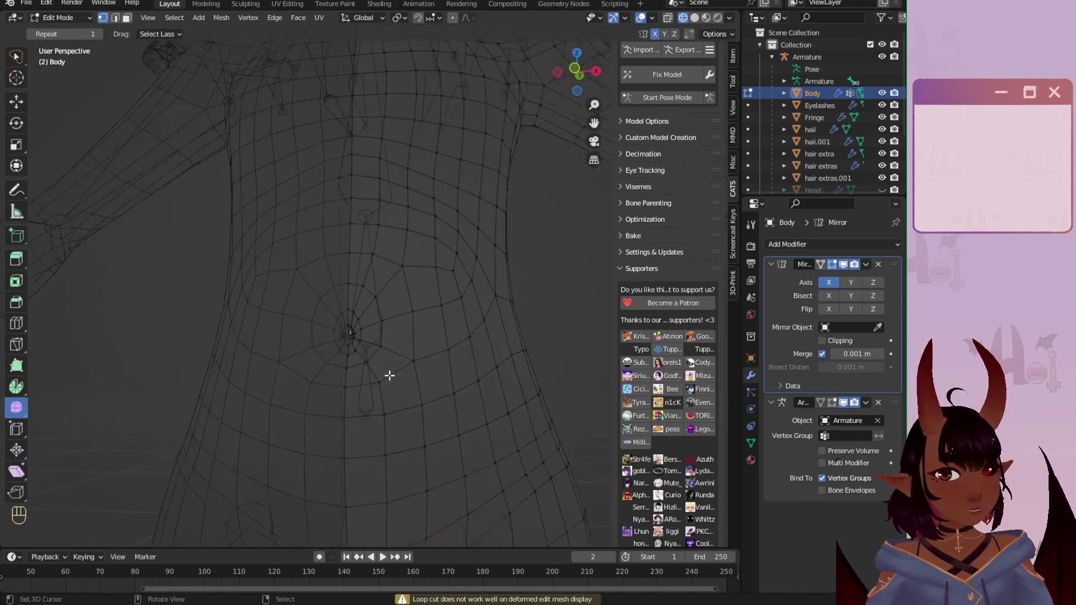
{"action": "scroll", "coordinate": [387, 336], "scroll_direction": "up", "scroll_amount": 6}
{"action": "scroll", "coordinate": [392, 328], "scroll_direction": "up", "scroll_amount": 5}
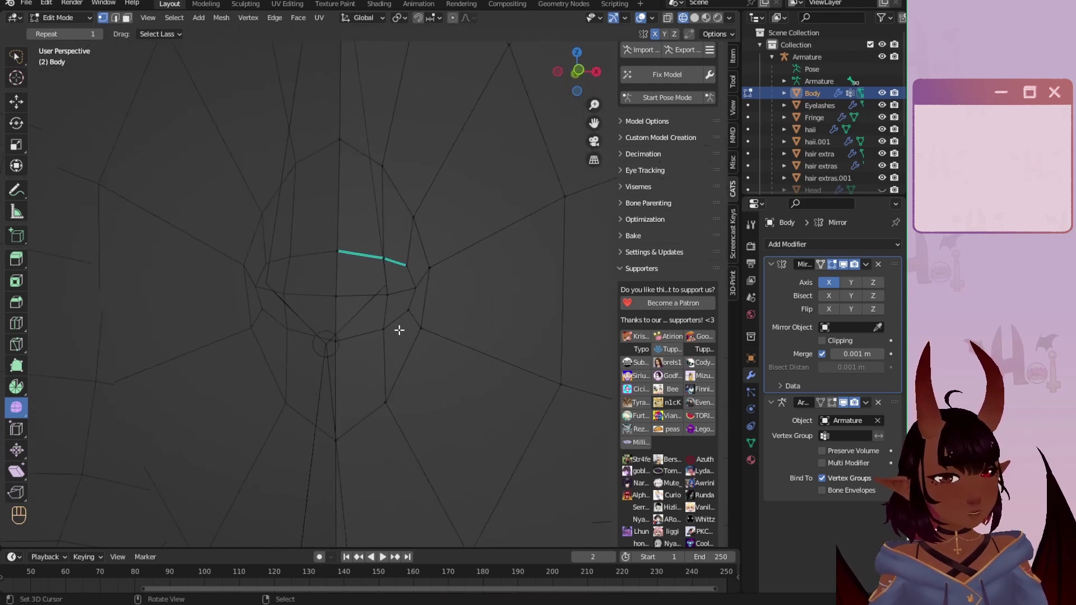
{"action": "scroll", "coordinate": [399, 334], "scroll_direction": "down", "scroll_amount": 3}
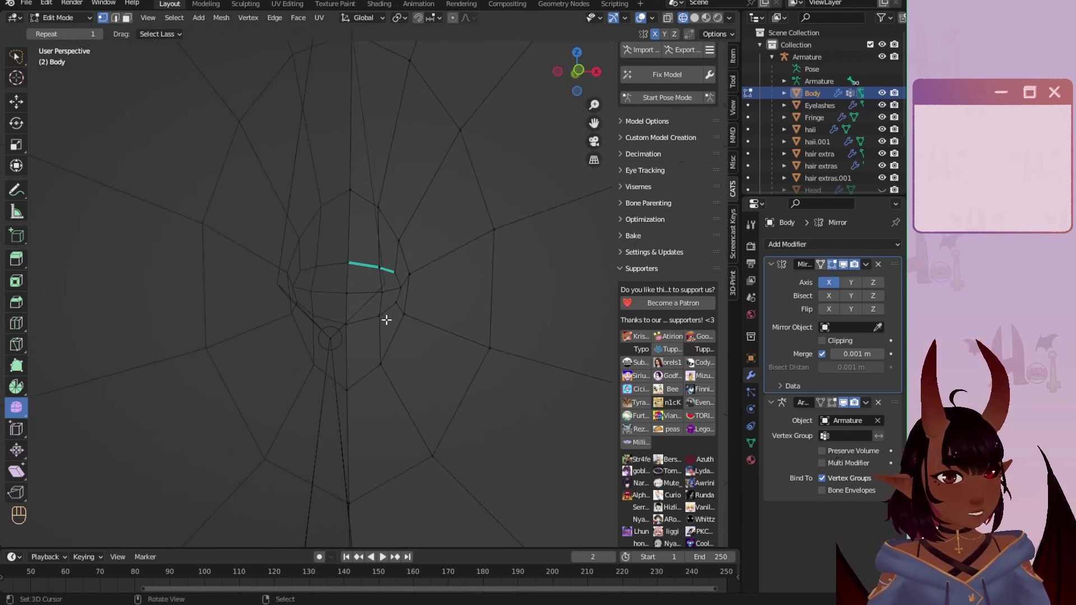
{"action": "middle_click_drag", "start_coordinate": [385, 322], "coordinate": [396, 344]}
{"action": "scroll", "coordinate": [396, 348], "scroll_direction": "up", "scroll_amount": 2}
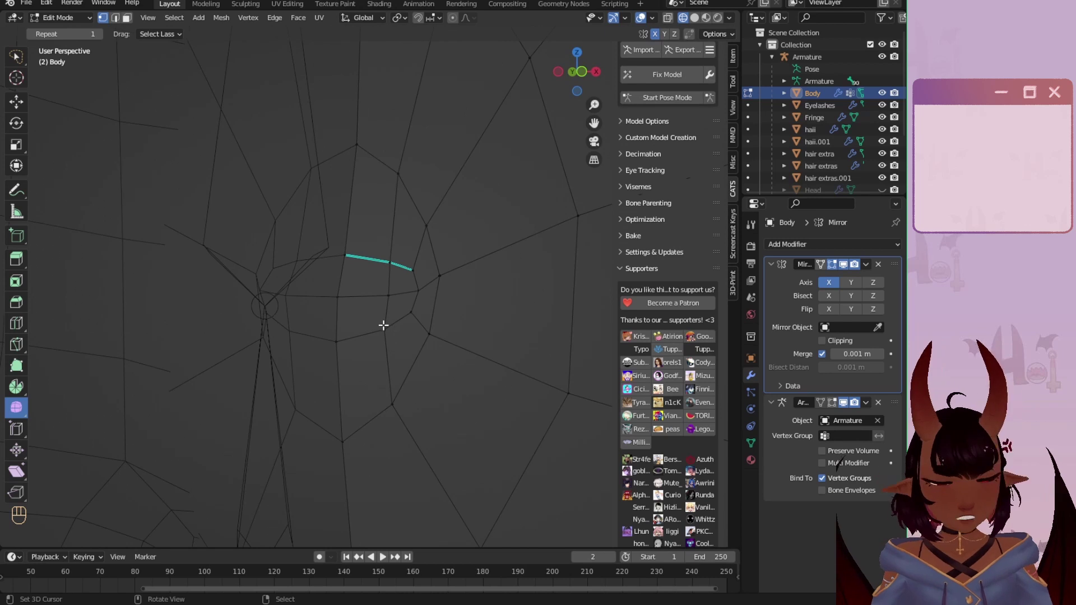
{"action": "key", "text": "k"}
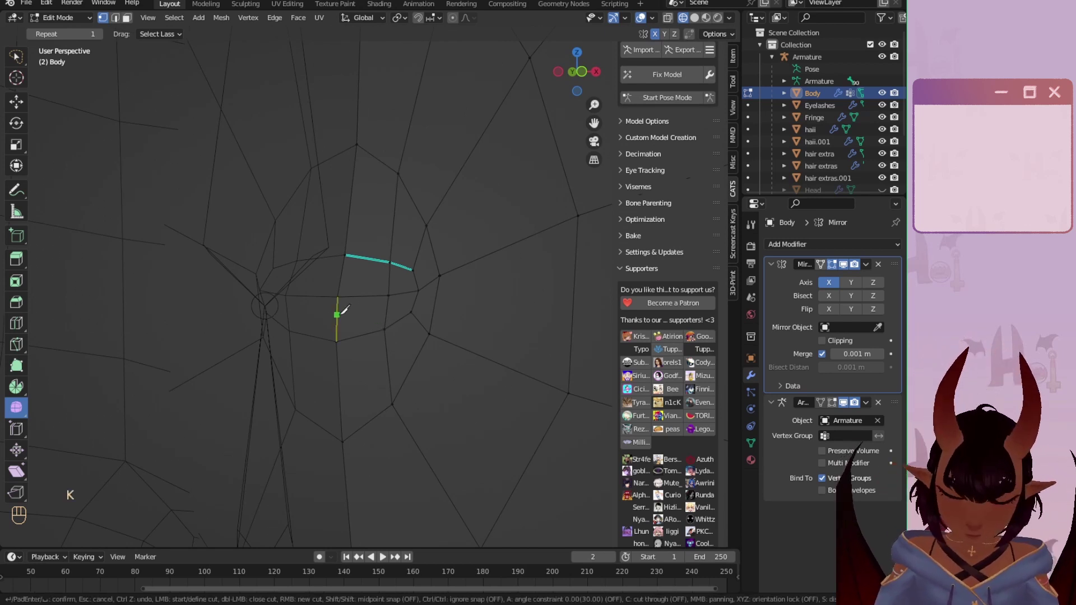
{"action": "key", "text": "shift"}
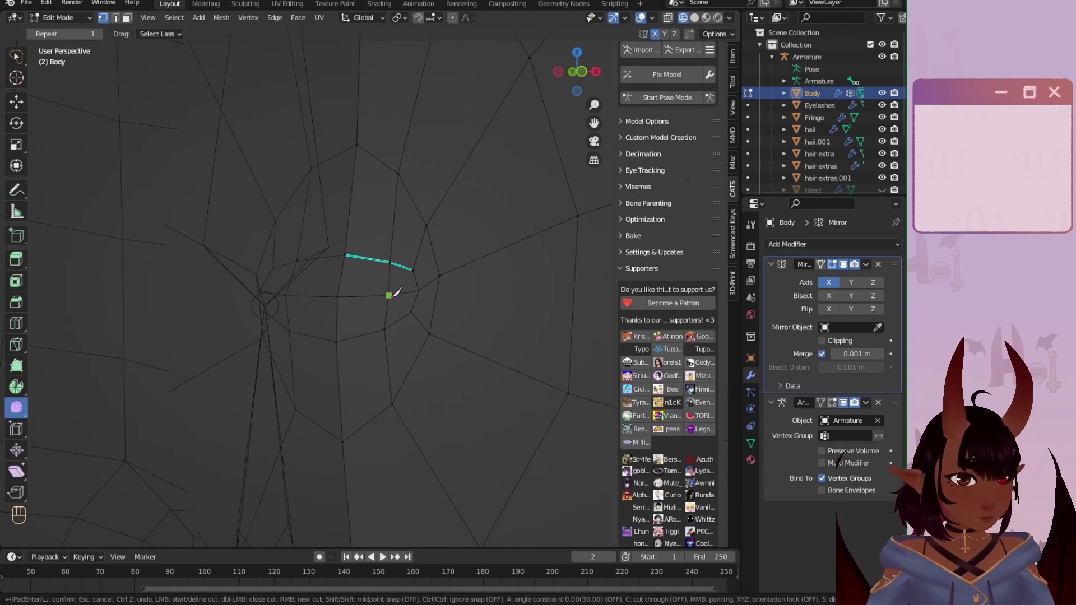
{"action": "key", "text": "Return"}
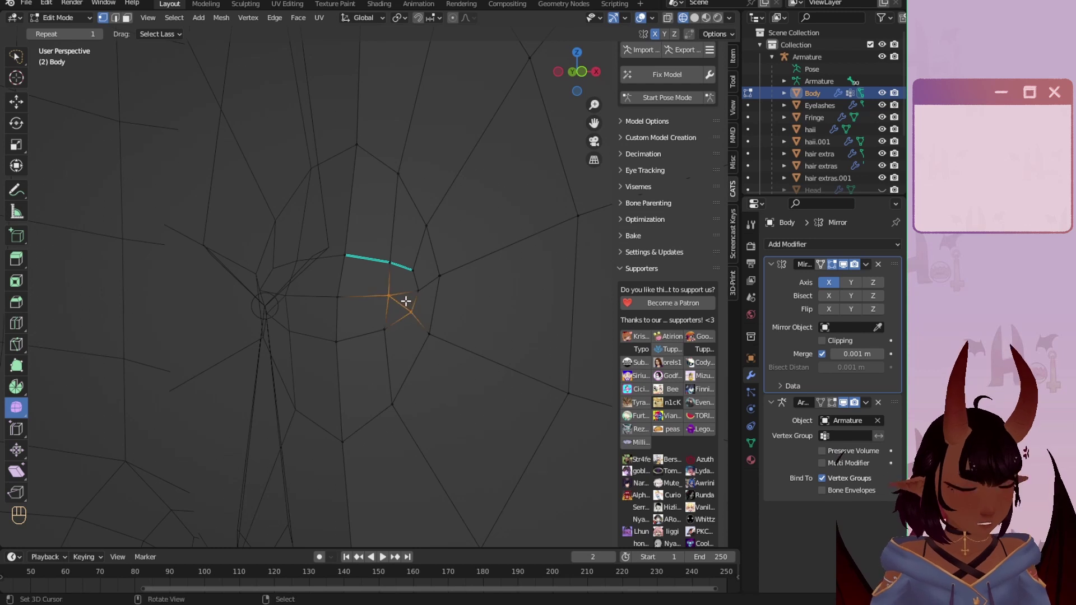
{"action": "key", "text": "k"}
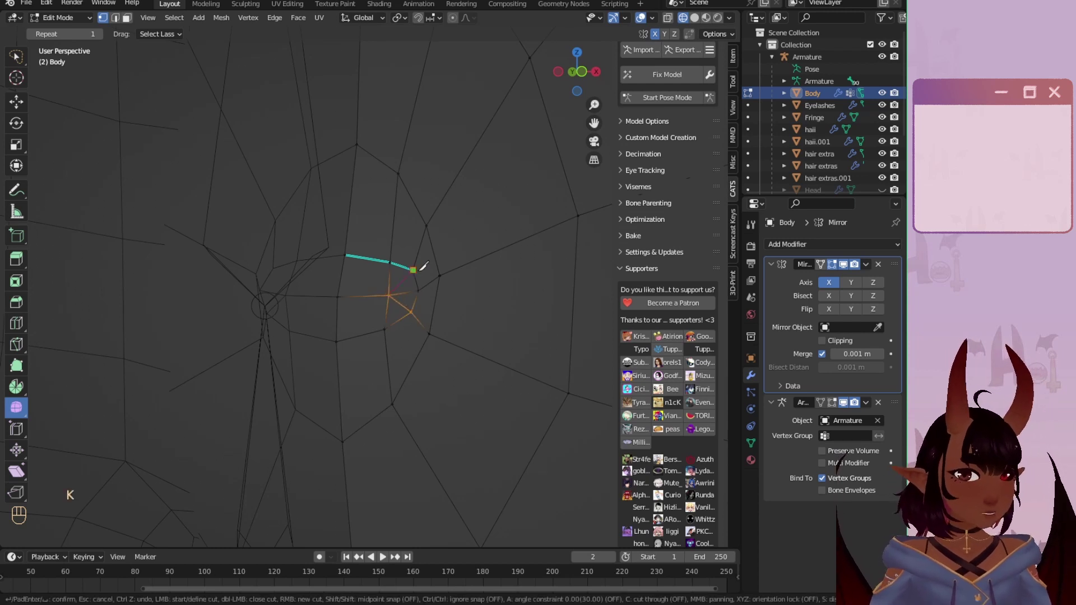
{"action": "right_click", "coordinate": [419, 270]}
{"action": "key", "text": "a"}
{"action": "key", "text": "a"}
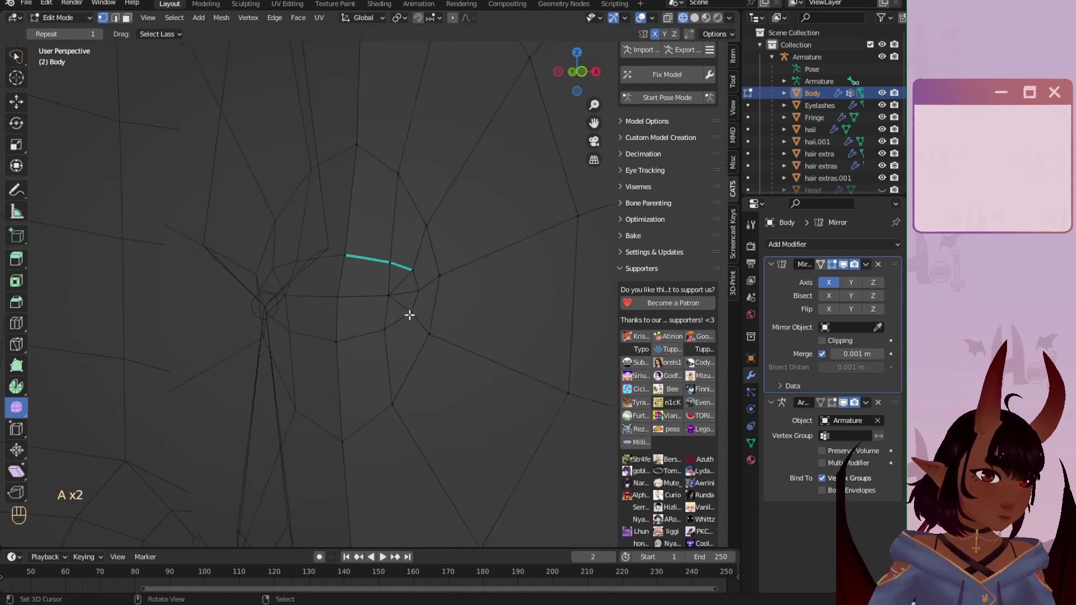
Step: Rip and fill the horizontal edge inside the navel, moving the split edge 0.0003 m along Z
{"action": "scroll", "coordinate": [377, 300], "scroll_direction": "down", "scroll_amount": 2}
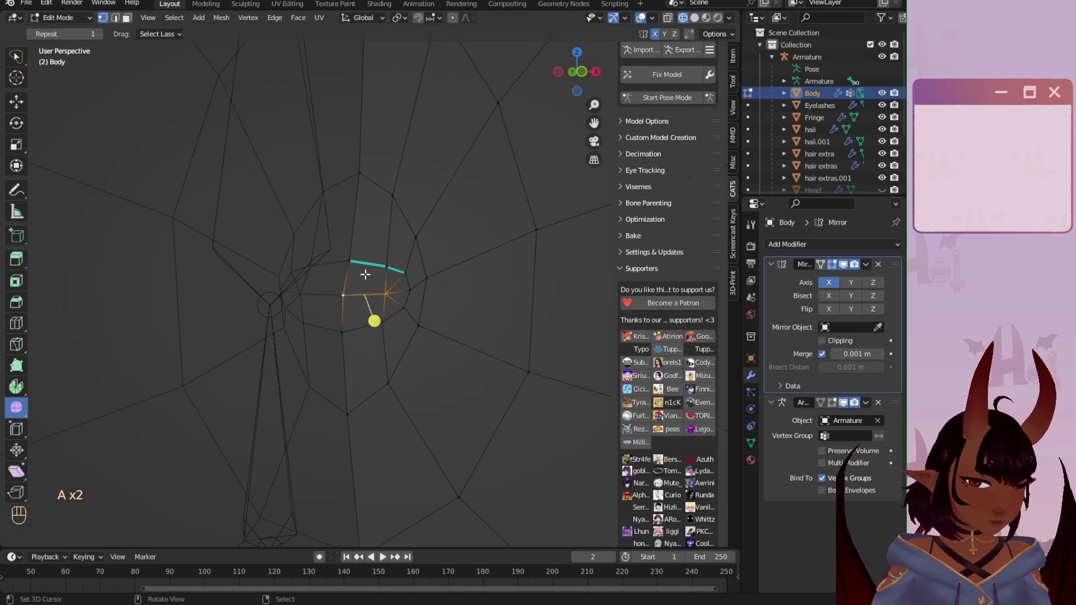
{"action": "key", "text": "alt+v"}
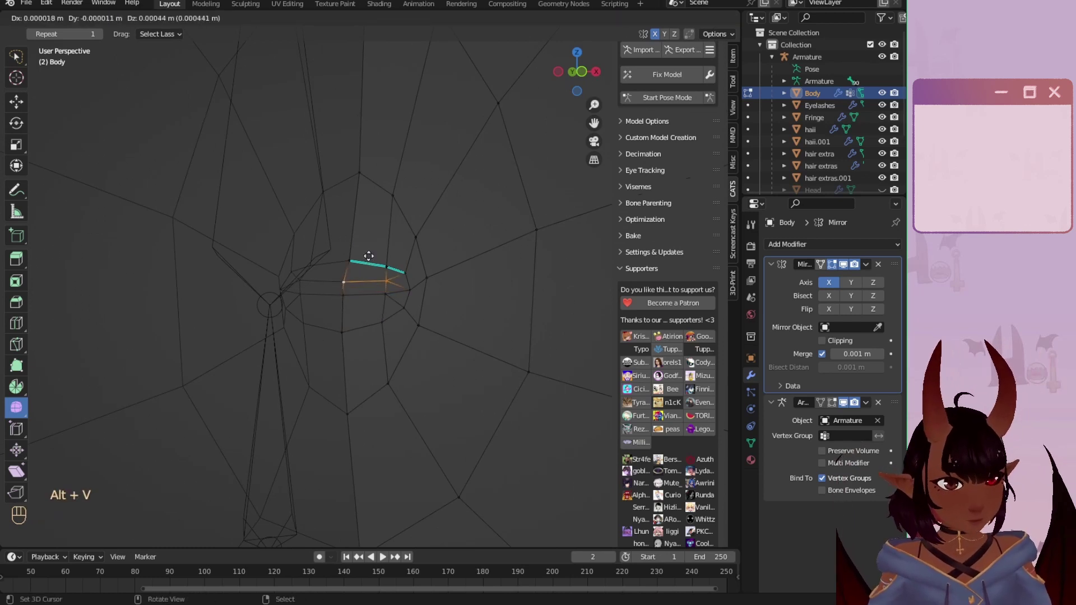
{"action": "key", "text": "z"}
{"action": "left_click", "coordinate": [366, 261]}
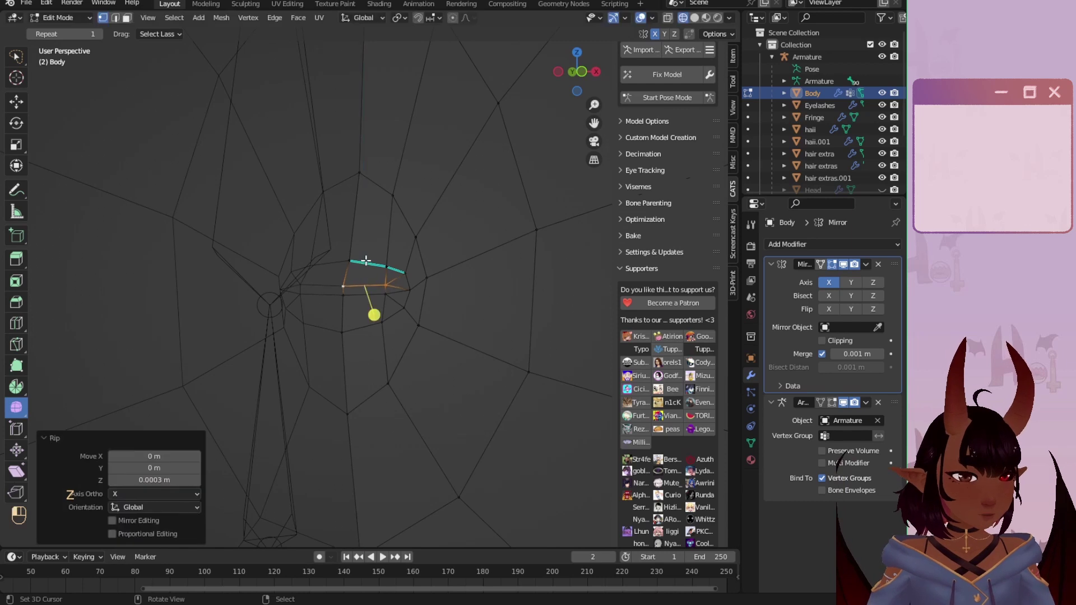
Step: Merge the upper and lower side vertices of the navel into the ends of the two ripped edges using At Last
{"action": "scroll", "coordinate": [400, 293], "scroll_direction": "up", "scroll_amount": 1}
{"action": "left_click", "coordinate": [410, 271]}
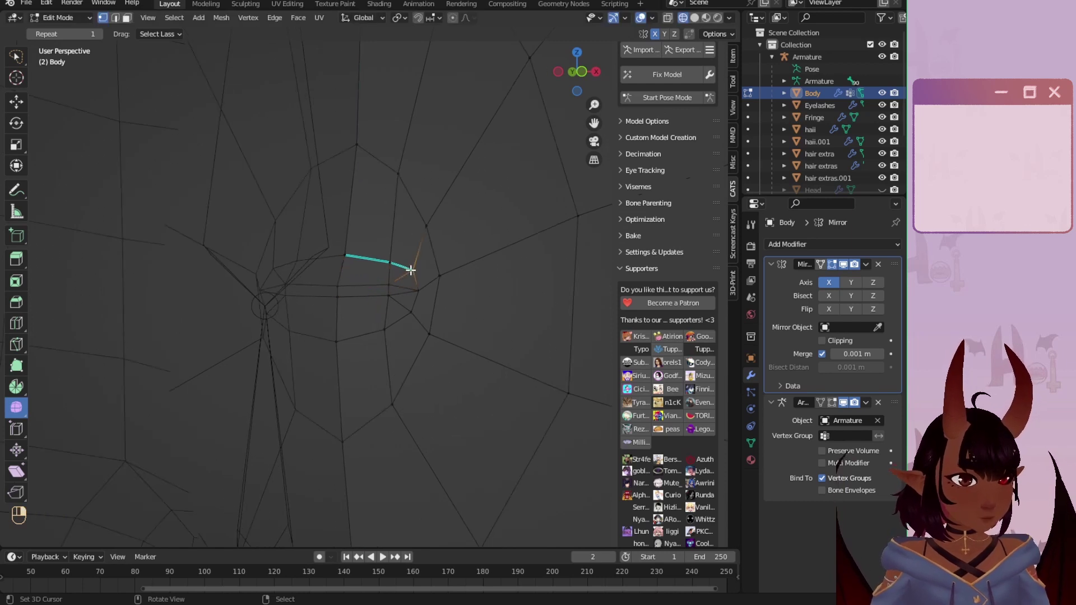
{"action": "key", "text": "m"}
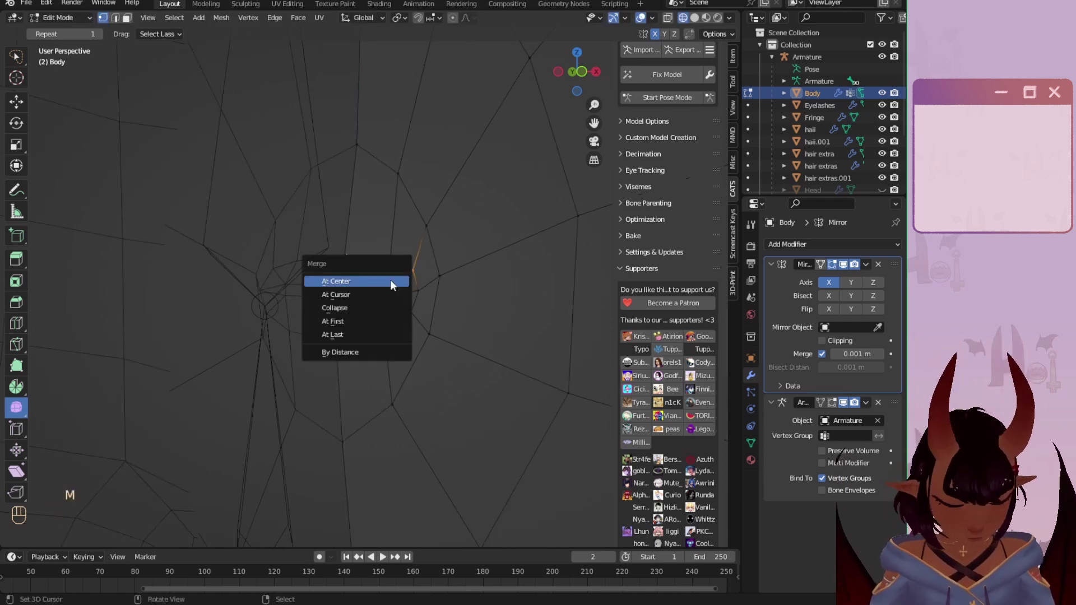
{"action": "left_click", "coordinate": [342, 332]}
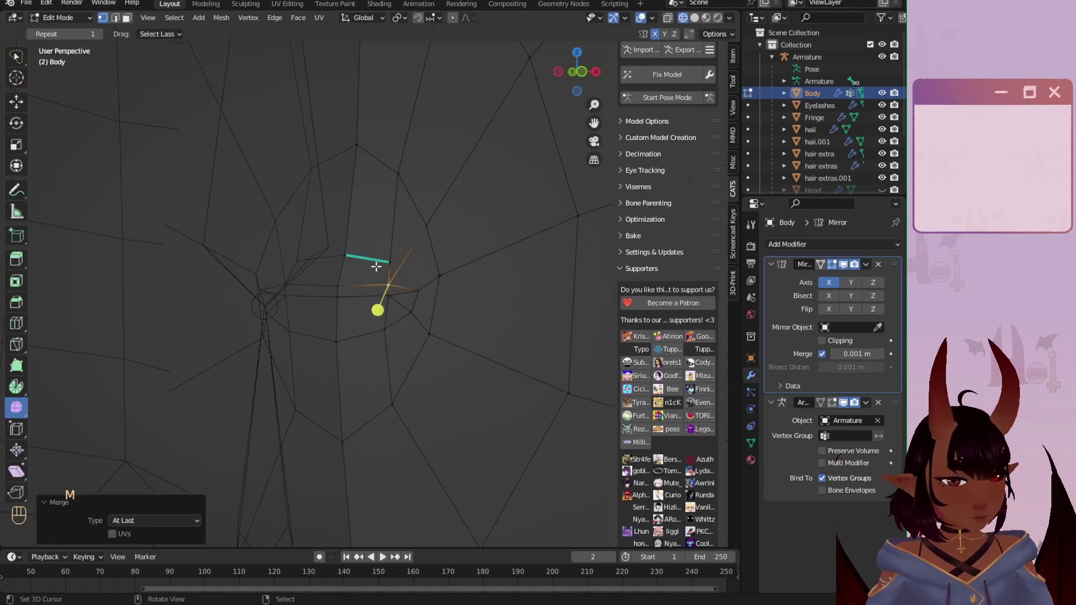
{"action": "left_click", "coordinate": [413, 313]}
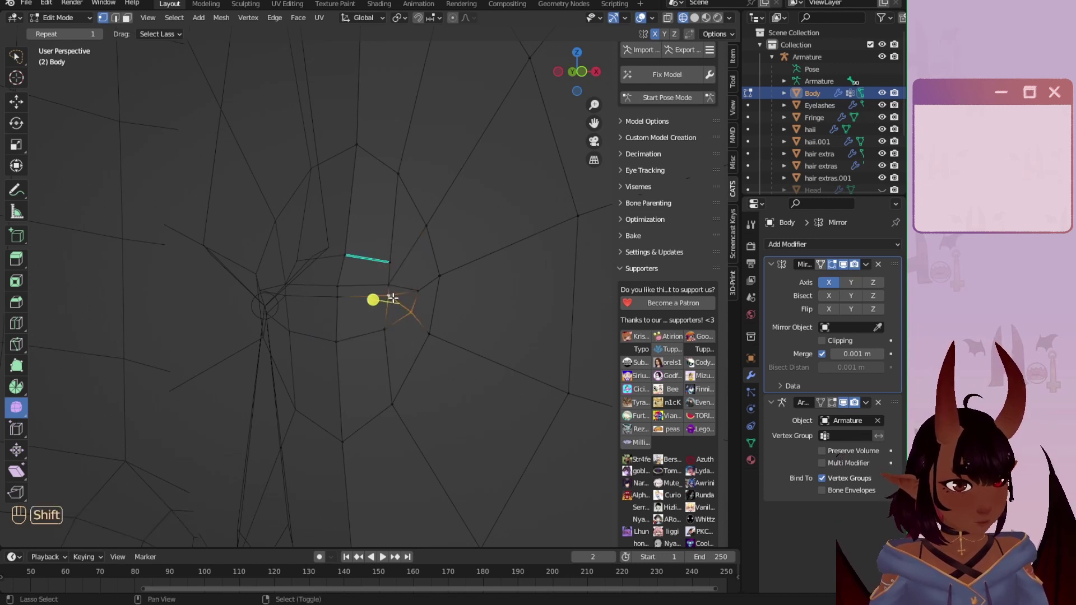
{"action": "key", "text": "m"}
{"action": "left_click", "coordinate": [392, 297]}
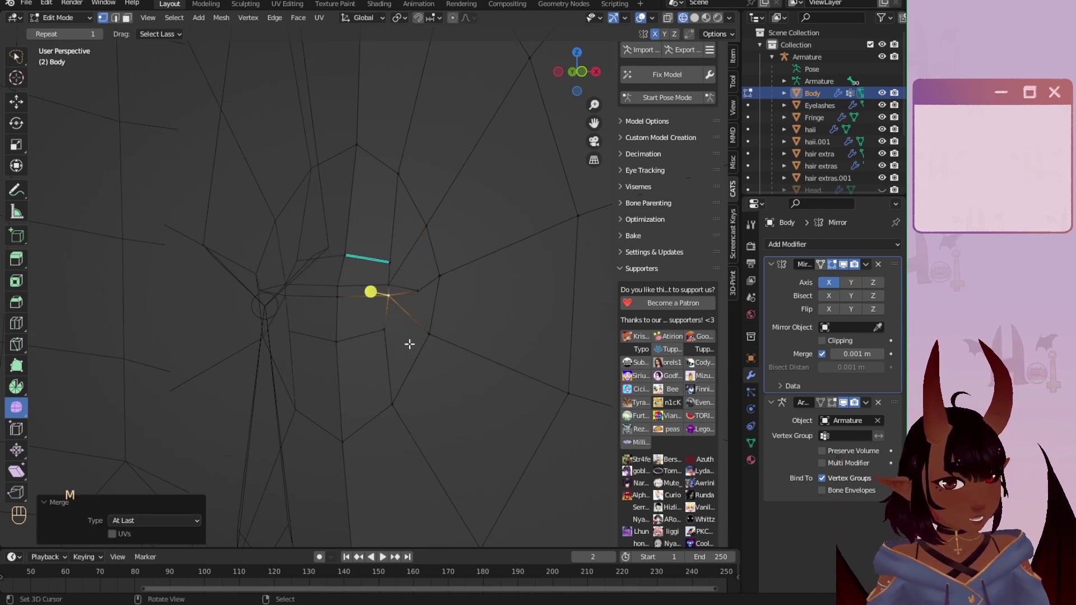
Step: Slide the lower inner navel vertex toward the centre, followed by a downward vertex slide with factor 0.206
{"action": "left_click", "coordinate": [384, 333]}
{"action": "key", "text": "g"}
{"action": "key", "text": "g"}
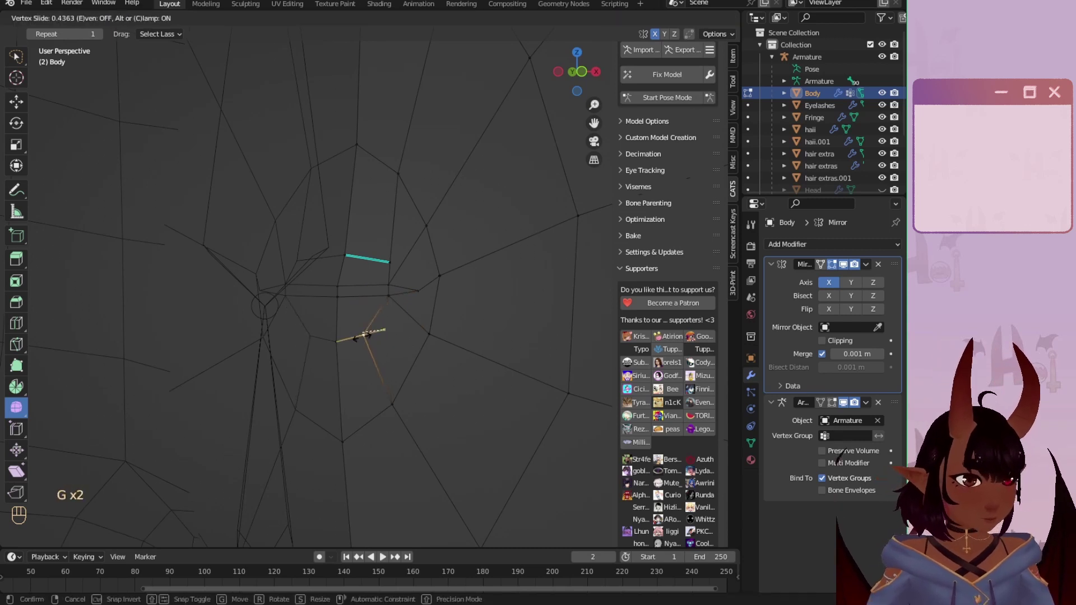
{"action": "left_click", "coordinate": [362, 336]}
{"action": "key", "text": "g"}
{"action": "key", "text": "g"}
{"action": "left_click", "coordinate": [363, 341]}
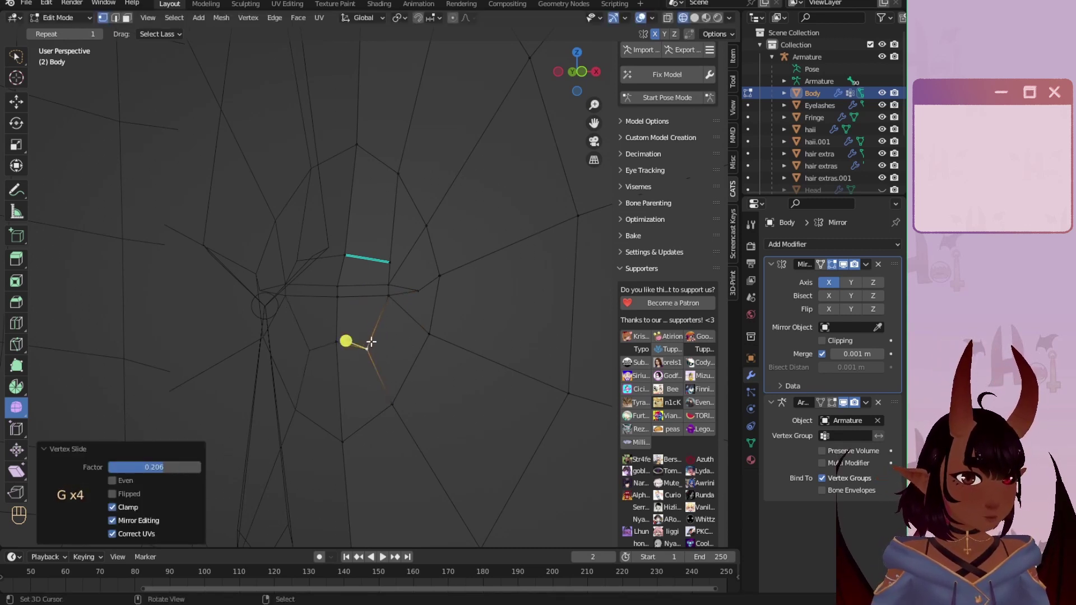
Step: Slide the upper inner navel vertex by factor 0.546 and the outer end of the upper ripped edge by 0.127
{"action": "middle_click_drag", "start_coordinate": [370, 343], "coordinate": [398, 287]}
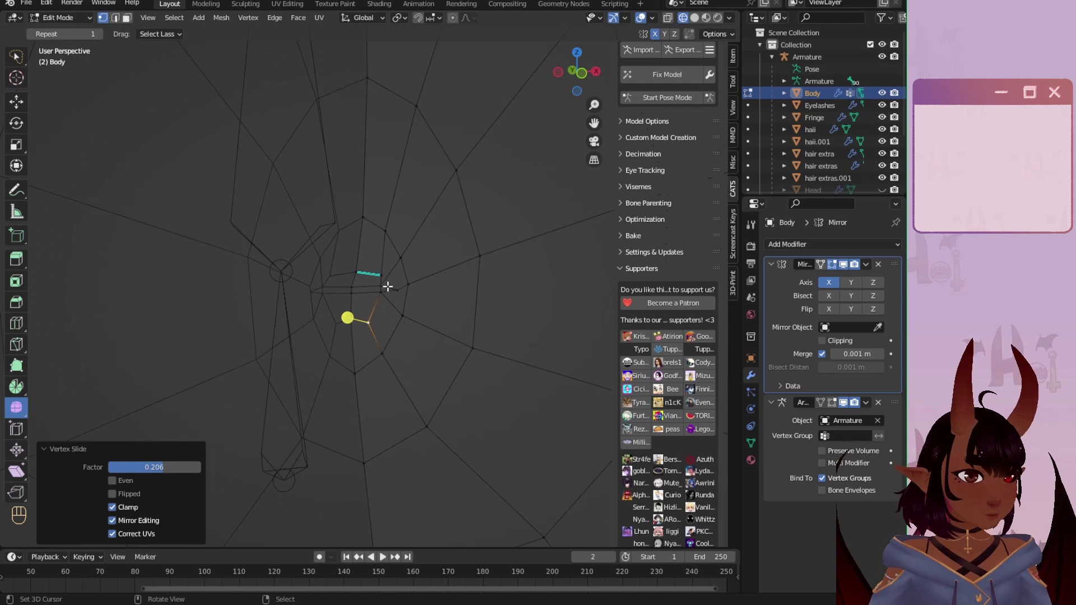
{"action": "left_click", "coordinate": [380, 275]}
{"action": "key", "text": "g"}
{"action": "key", "text": "g"}
{"action": "left_click", "coordinate": [365, 273]}
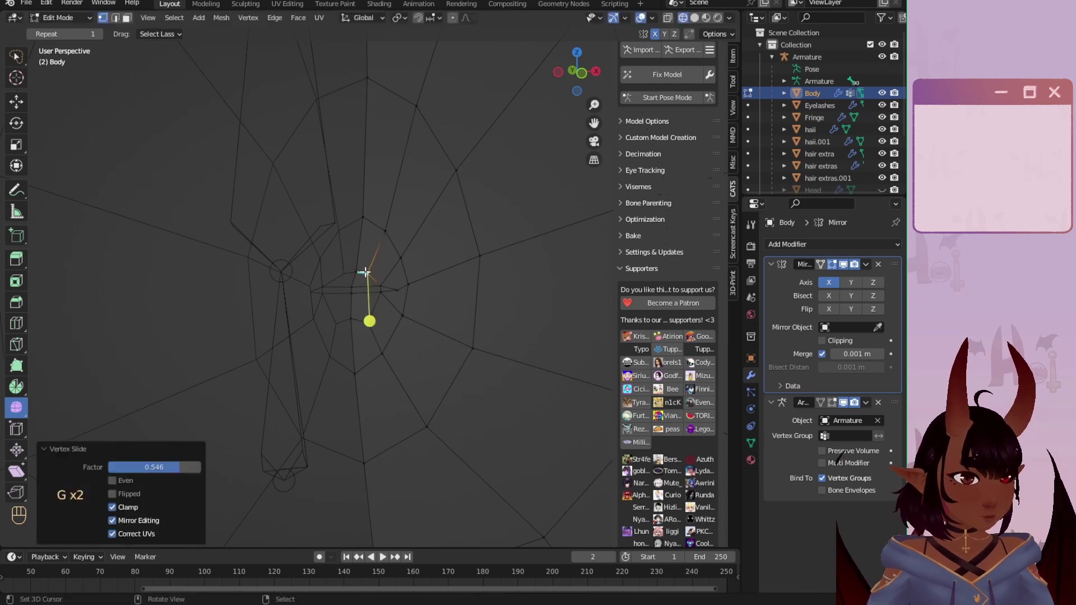
{"action": "scroll", "coordinate": [377, 289], "scroll_direction": "up", "scroll_amount": 2}
{"action": "left_click", "coordinate": [385, 287]}
{"action": "key", "text": "g"}
{"action": "key", "text": "g"}
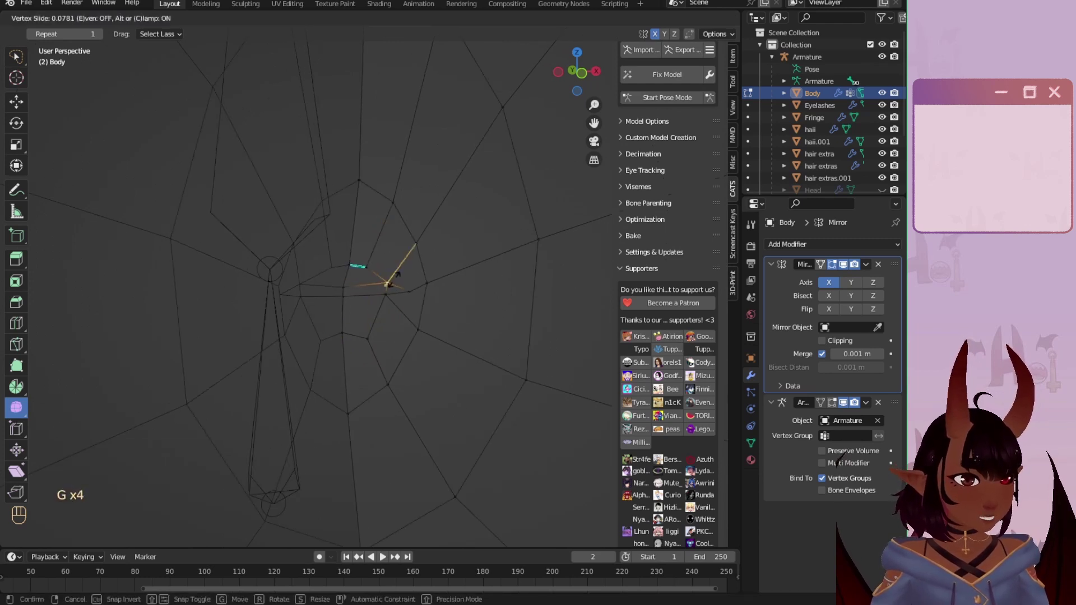
{"action": "left_click", "coordinate": [398, 273]}
Step: Edge-slide the lower ripped edge inside the navel slightly downward to widen the gap between both edges
{"action": "middle_click_drag", "start_coordinate": [398, 273], "coordinate": [455, 330]}
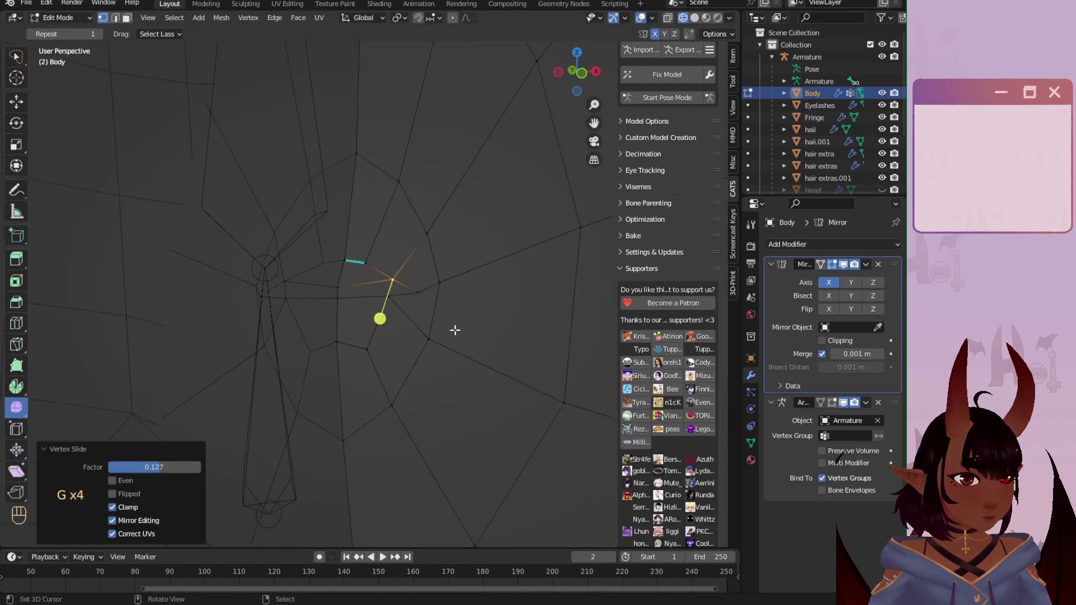
{"action": "right_click", "coordinate": [382, 301]}
{"action": "key", "text": "g"}
{"action": "key", "text": "g"}
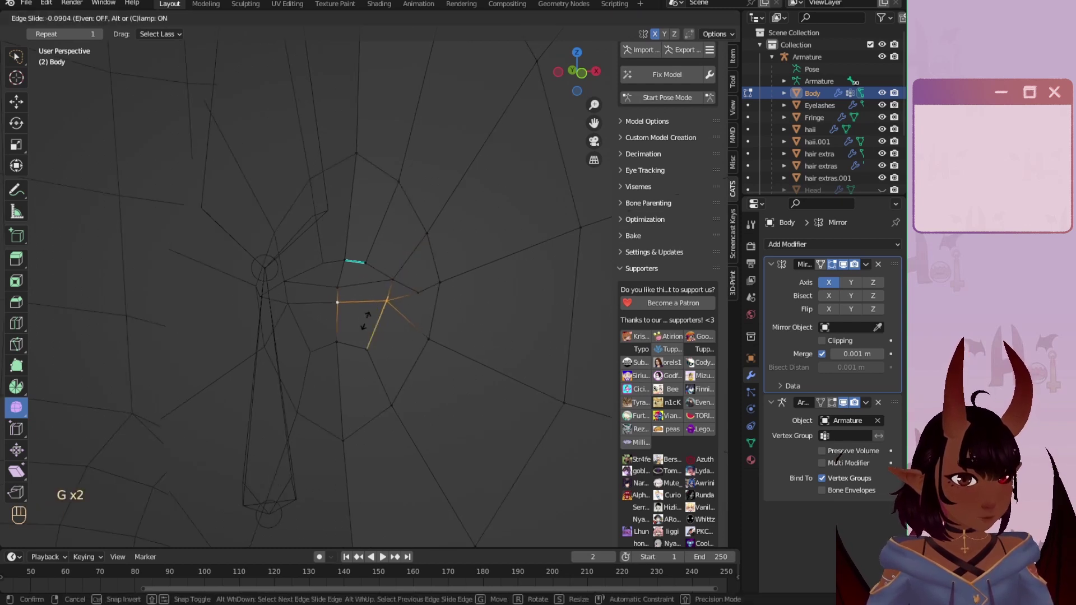
{"action": "left_click", "coordinate": [363, 331]}
{"action": "mouse_move", "coordinate": [377, 316]}
{"action": "middle_mouse_down"}
{"action": "mouse_move", "coordinate": [402, 298]}
{"action": "mouse_move", "coordinate": [427, 313]}
{"action": "mouse_move", "coordinate": [456, 240]}
{"action": "mouse_move", "coordinate": [432, 228]}
{"action": "mouse_move", "coordinate": [385, 264]}
{"action": "mouse_move", "coordinate": [385, 307]}
{"action": "mouse_move", "coordinate": [427, 279]}
{"action": "mouse_move", "coordinate": [382, 316]}
{"action": "mouse_move", "coordinate": [389, 293]}
{"action": "mouse_move", "coordinate": [379, 307]}
{"action": "mouse_move", "coordinate": [389, 305]}
{"action": "mouse_move", "coordinate": [392, 328]}
{"action": "mouse_move", "coordinate": [394, 313]}
{"action": "middle_mouse_up"}
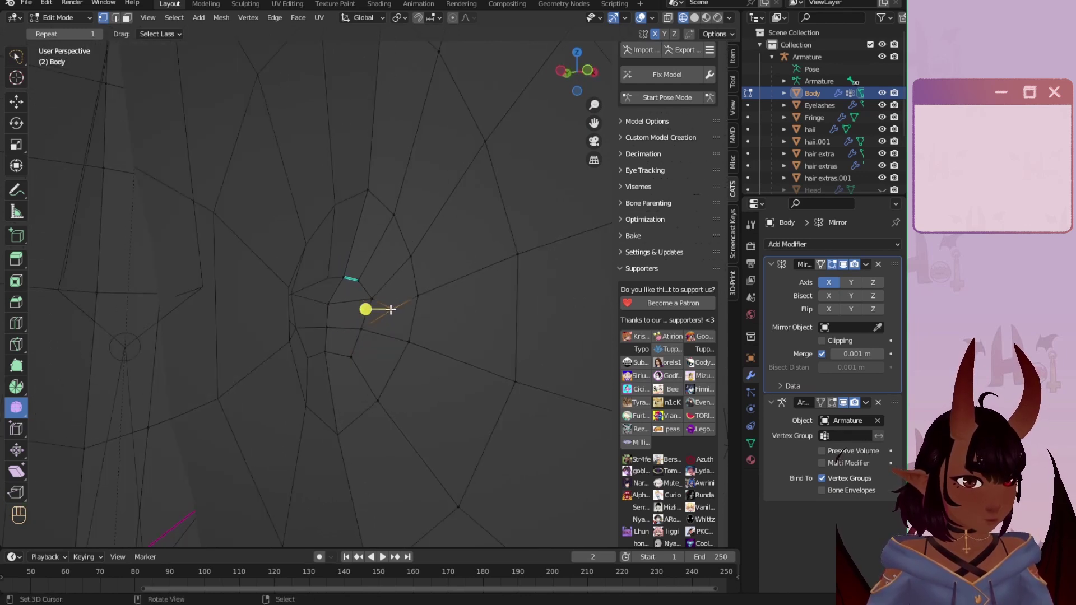
Step: Merge the selected vertices beside the navel At Last and clear the selection
{"action": "key", "text": "m"}
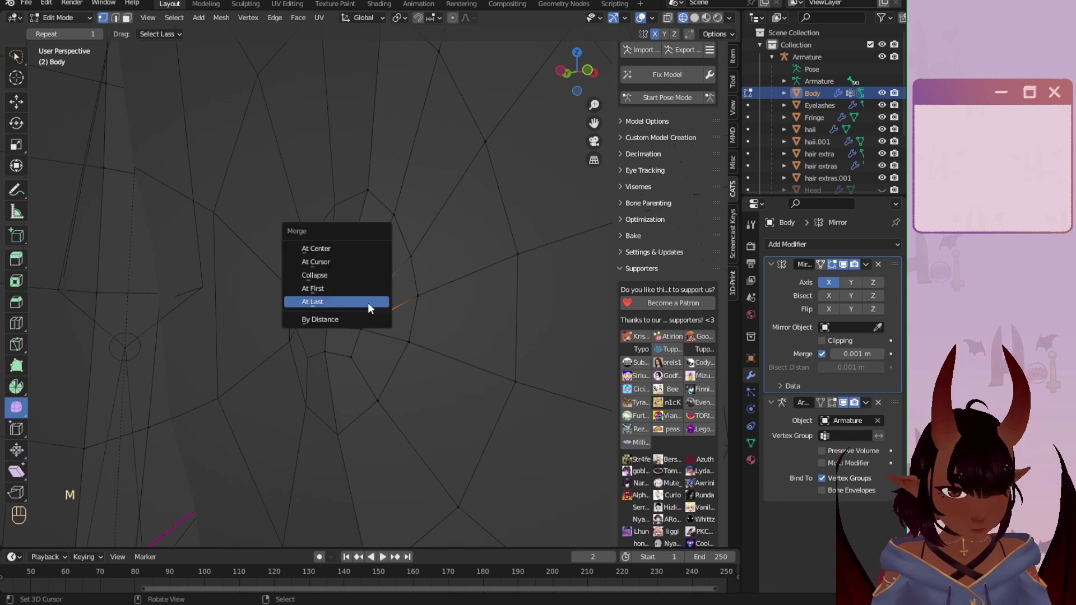
{"action": "left_click", "coordinate": [370, 304]}
{"action": "key", "text": "a"}
{"action": "key", "text": "a"}
{"action": "middle_click_drag", "start_coordinate": [391, 300], "coordinate": [358, 322]}
{"action": "key", "text": "ctrl+r"}
{"action": "key", "text": "ctrl+r"}
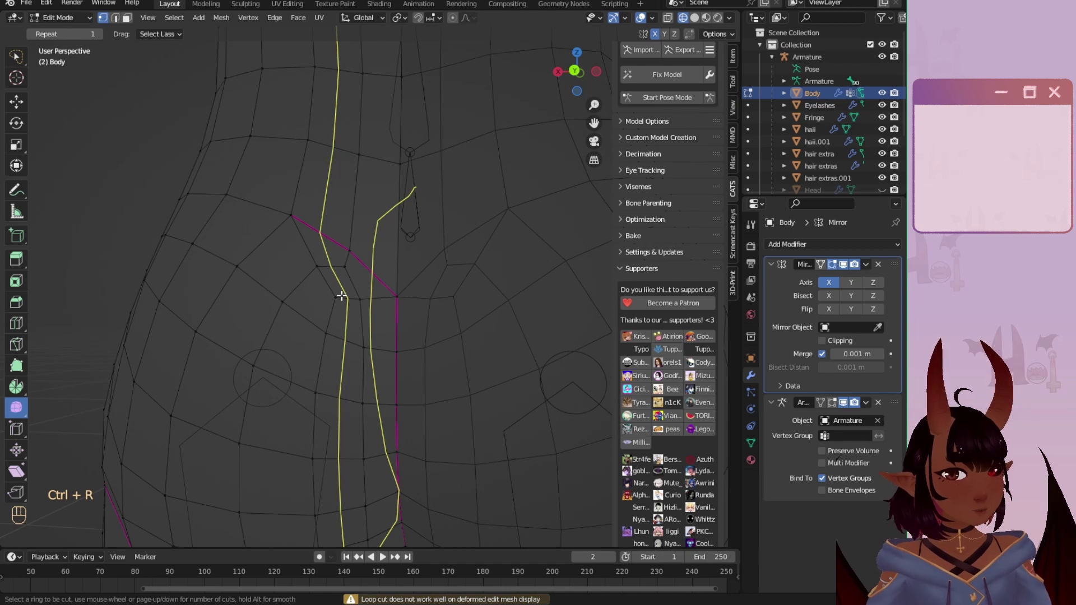
{"action": "key", "text": "k"}
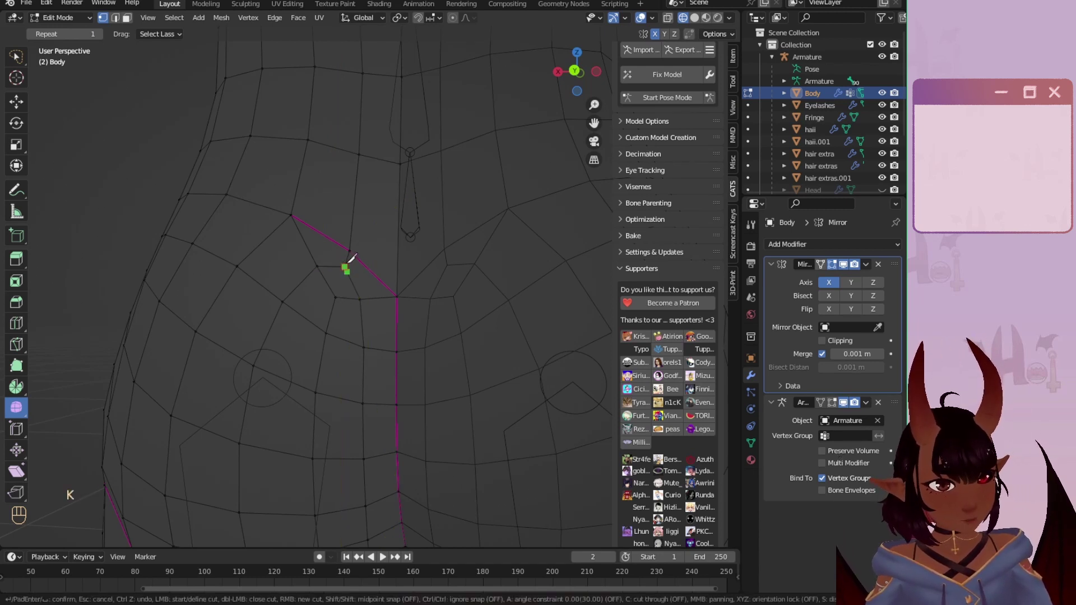
{"action": "key", "text": "Escape"}
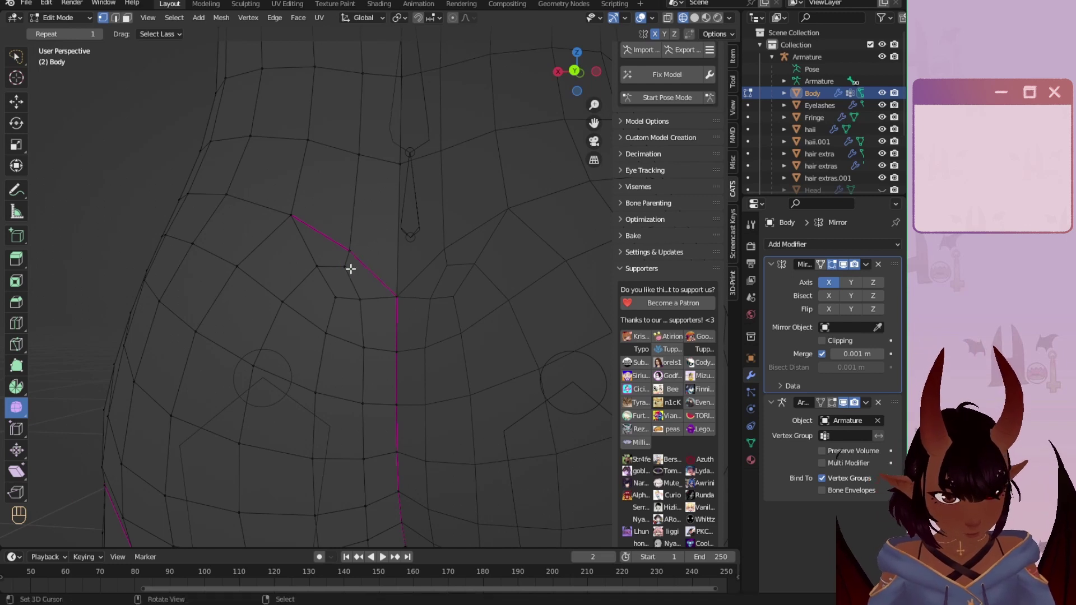
Step: Knife-cut from the short edge just below the seam on the buttock to the seam's upper end vertex
{"action": "key", "text": "k"}
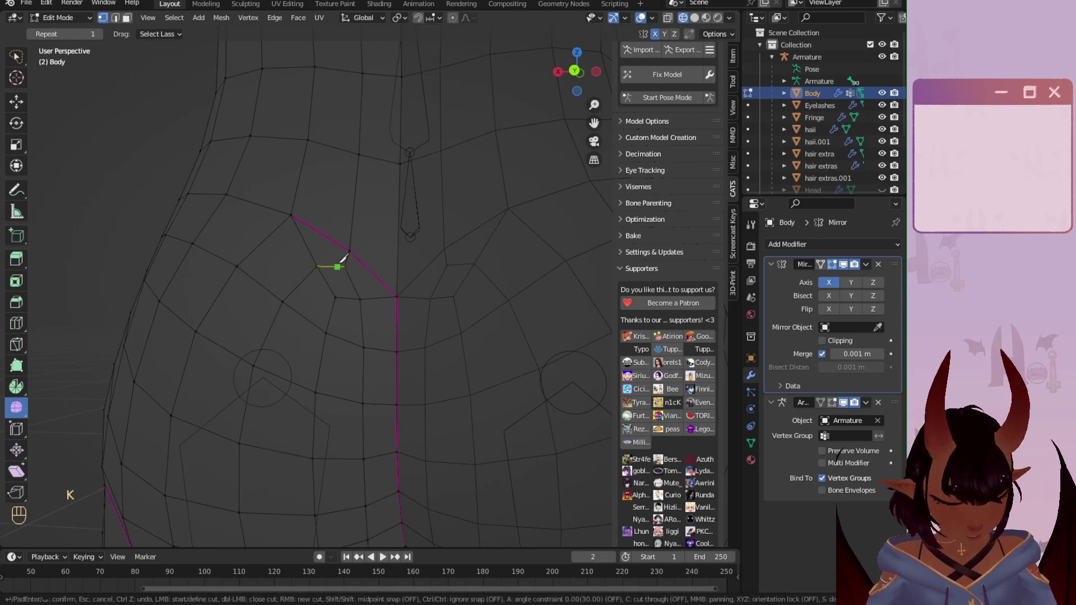
{"action": "left_click", "coordinate": [292, 214]}
{"action": "key", "text": "Return"}
Step: Add one centred vertical loop cut down the buttock beside the seam and clear the selection
{"action": "key", "text": "ctrl+r"}
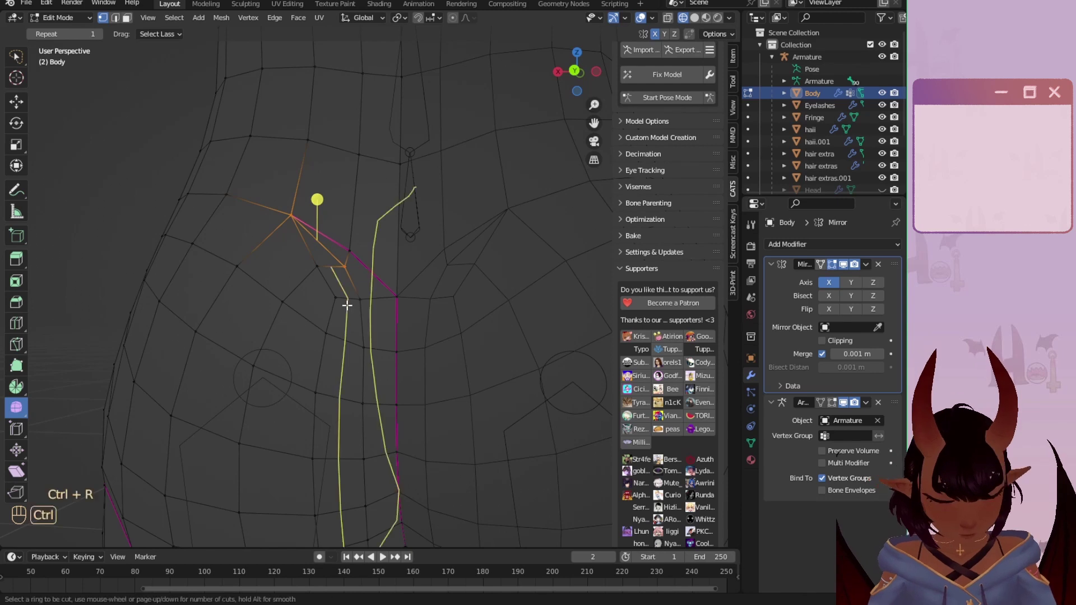
{"action": "left_click", "coordinate": [347, 305]}
{"action": "right_click", "coordinate": [348, 305]}
{"action": "scroll", "coordinate": [348, 305], "scroll_direction": "down", "scroll_amount": 7}
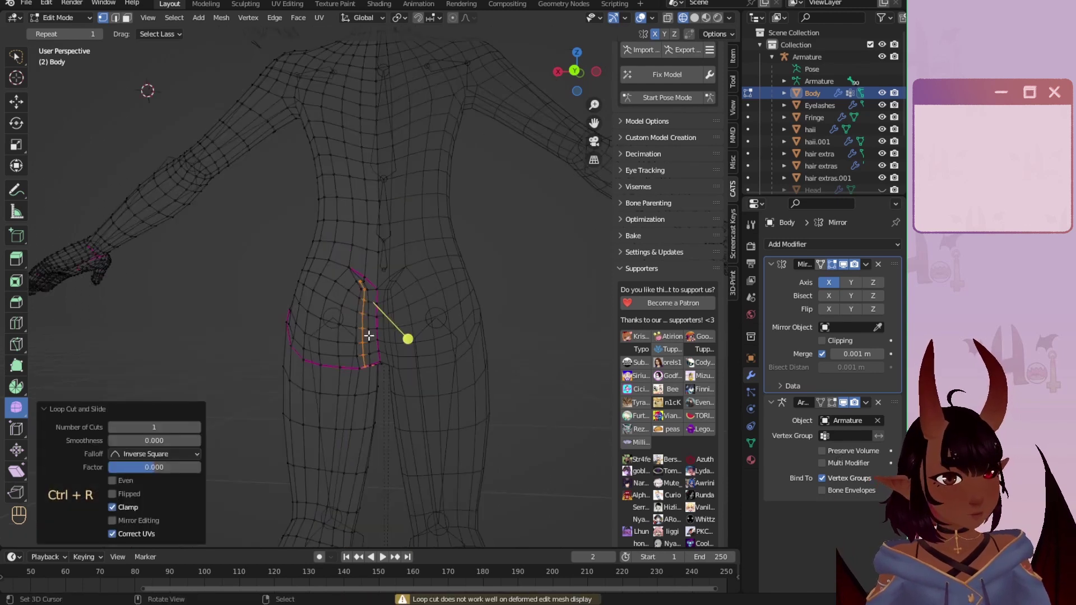
{"action": "scroll", "coordinate": [369, 335], "scroll_direction": "up", "scroll_amount": 4}
{"action": "middle_click_drag", "start_coordinate": [159, 270], "coordinate": [454, 247]}
{"action": "key", "text": "a"}
{"action": "key", "text": "a"}
Step: Deselect the whole mesh and return the Body to Object Mode
{"action": "scroll", "coordinate": [365, 298], "scroll_direction": "up", "scroll_amount": 2}
{"action": "middle_click_drag", "start_coordinate": [366, 299], "coordinate": [342, 331], "text": "shift"}
{"action": "scroll", "coordinate": [342, 331], "scroll_direction": "down", "scroll_amount": 3}
{"action": "scroll", "coordinate": [377, 236], "scroll_direction": "down", "scroll_amount": 5}
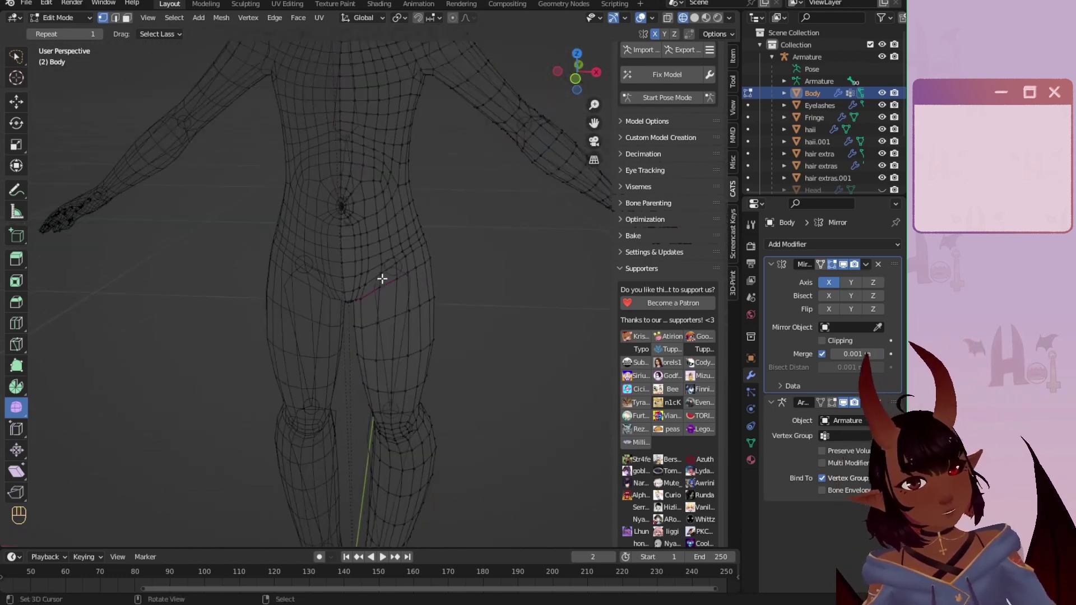
{"action": "key", "text": "a"}
{"action": "key", "text": "a"}
{"action": "left_click", "coordinate": [57, 17]}
{"action": "left_click", "coordinate": [54, 31]}
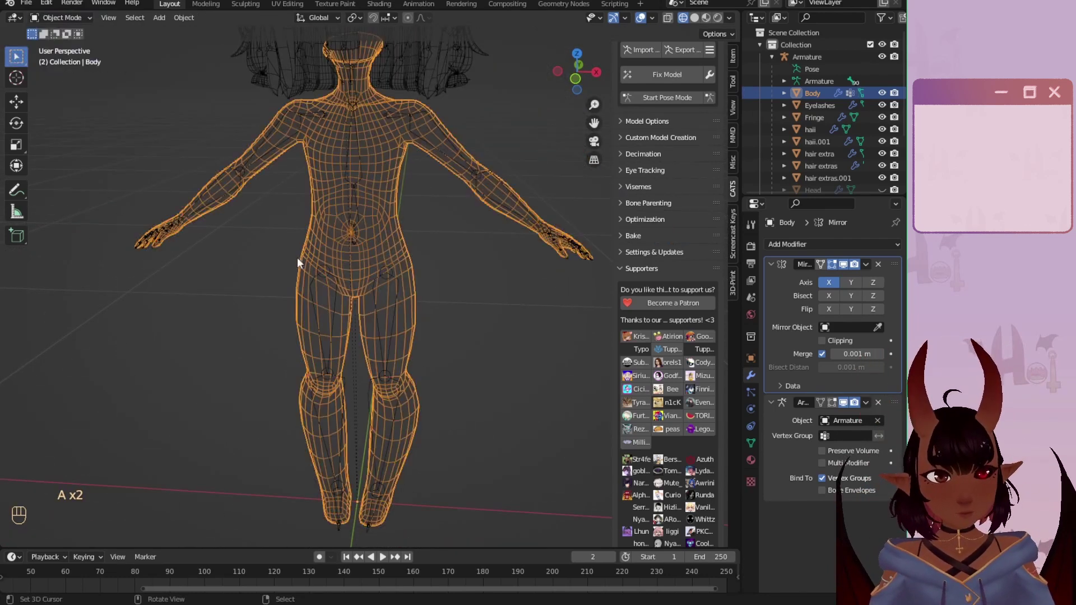
Step: Select the Armature together with the Body mesh as active object and switch to Weight Paint mode
{"action": "scroll", "coordinate": [297, 257], "scroll_direction": "down", "scroll_amount": 4}
{"action": "left_click", "coordinate": [830, 57]}
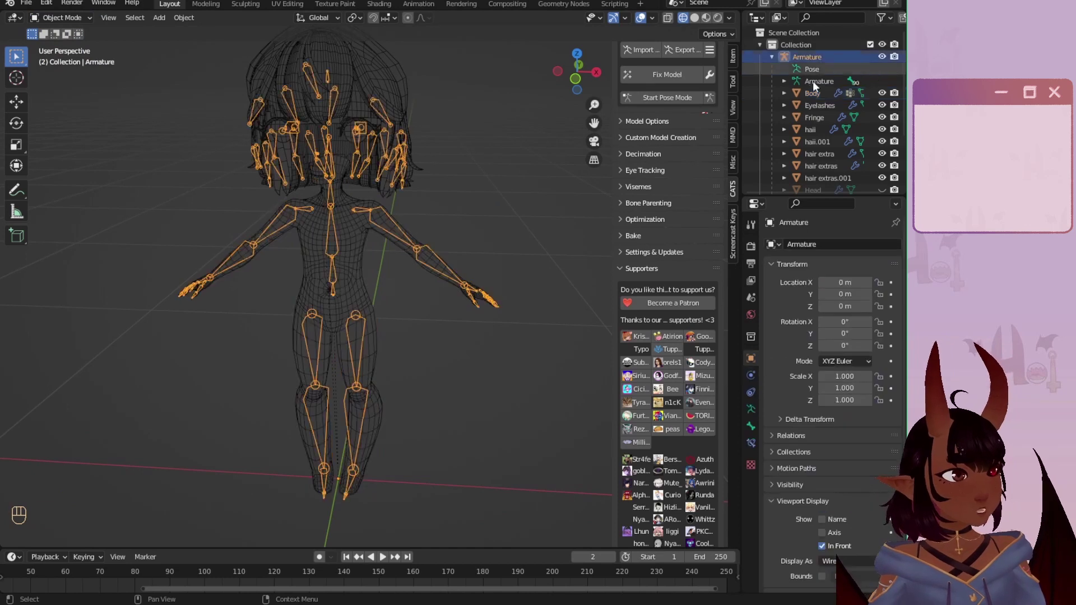
{"action": "left_click", "coordinate": [809, 93], "text": "ctrl"}
{"action": "left_click", "coordinate": [48, 19]}
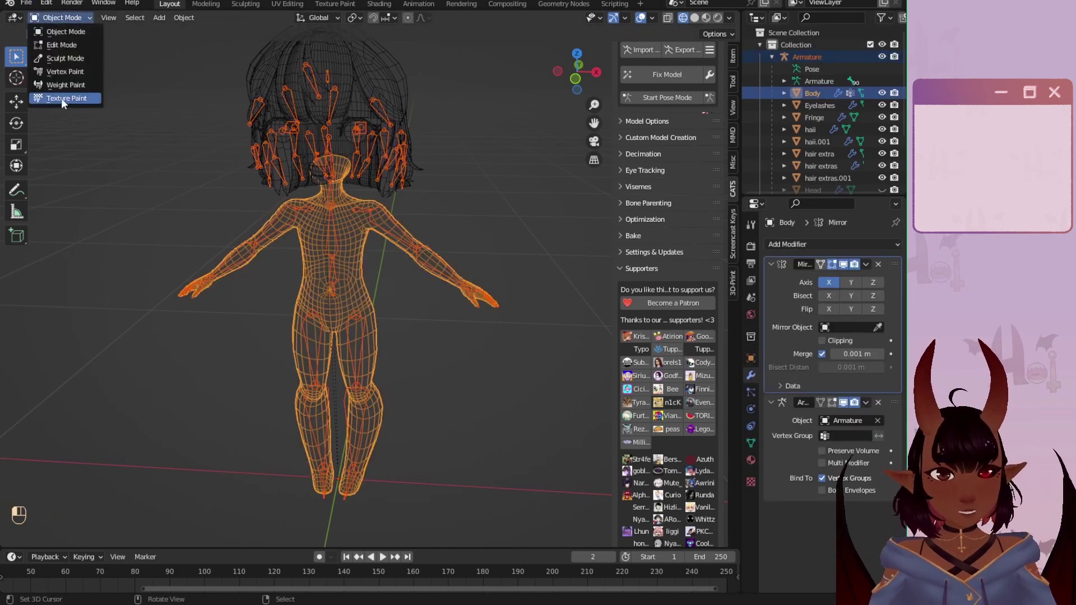
{"action": "left_click", "coordinate": [65, 85]}
Step: Rotate the Left_Leg bone forward by about 89.3° in the right orthographic view
{"action": "scroll", "coordinate": [348, 336], "scroll_direction": "up", "scroll_amount": 3}
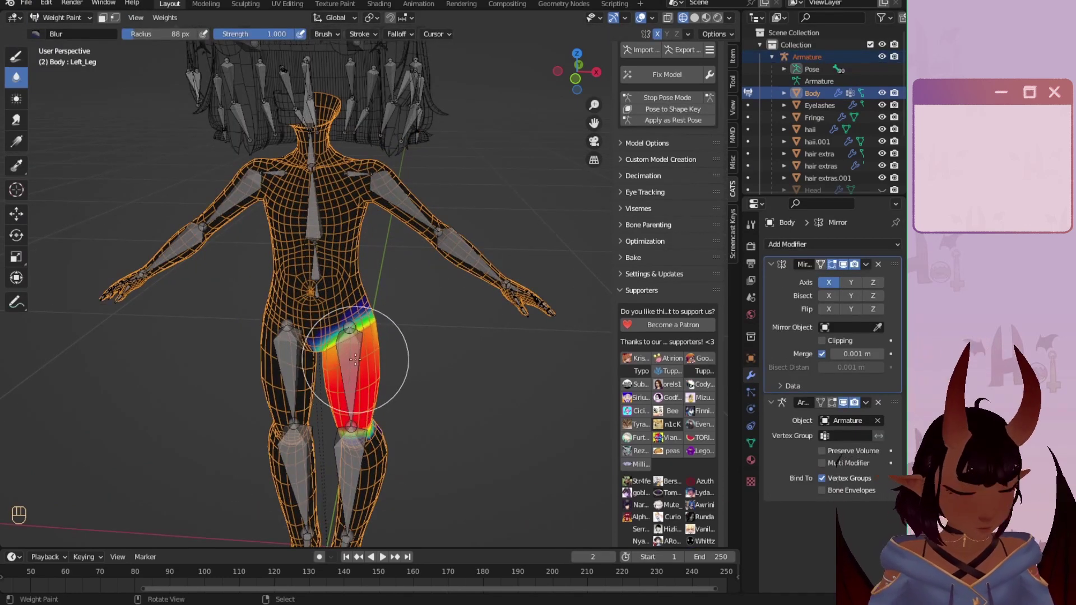
{"action": "key", "text": "KP_2"}
{"action": "key", "text": "KP_1"}
{"action": "key", "text": "KP_3"}
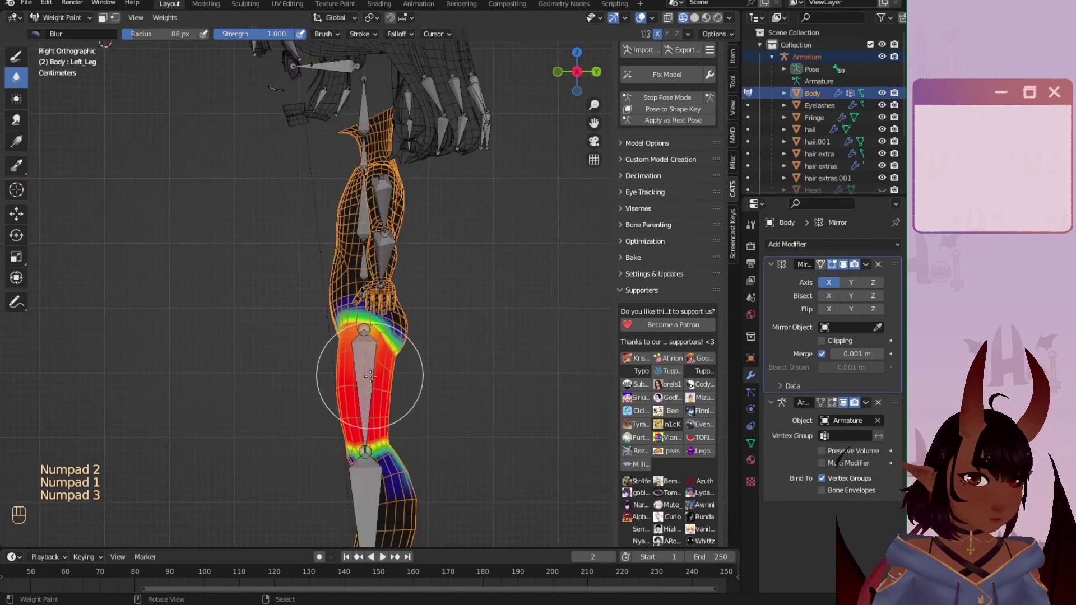
{"action": "key", "text": "r"}
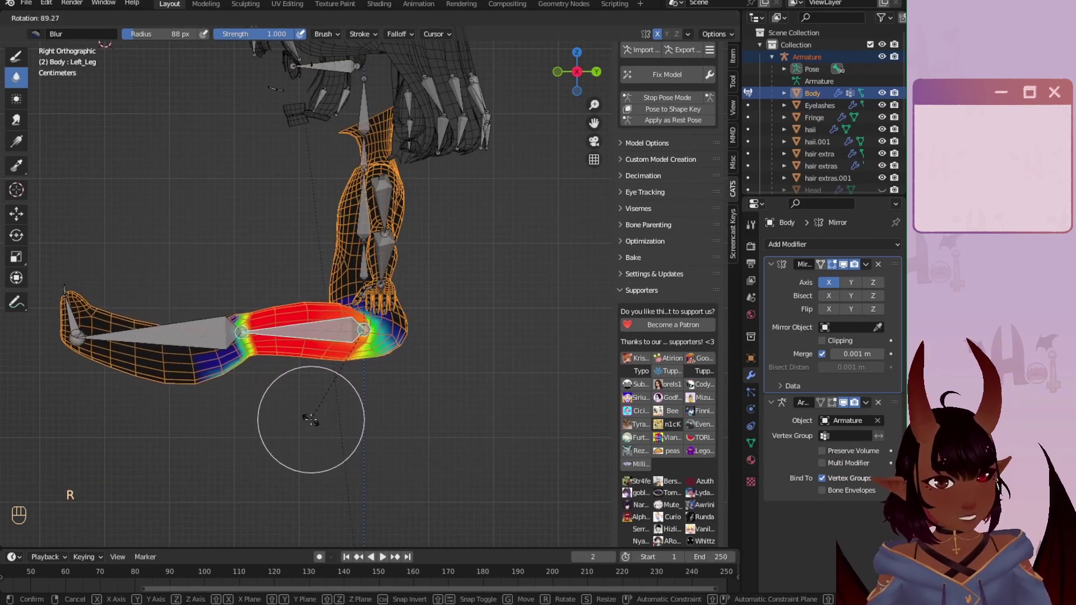
{"action": "left_click", "coordinate": [313, 402]}
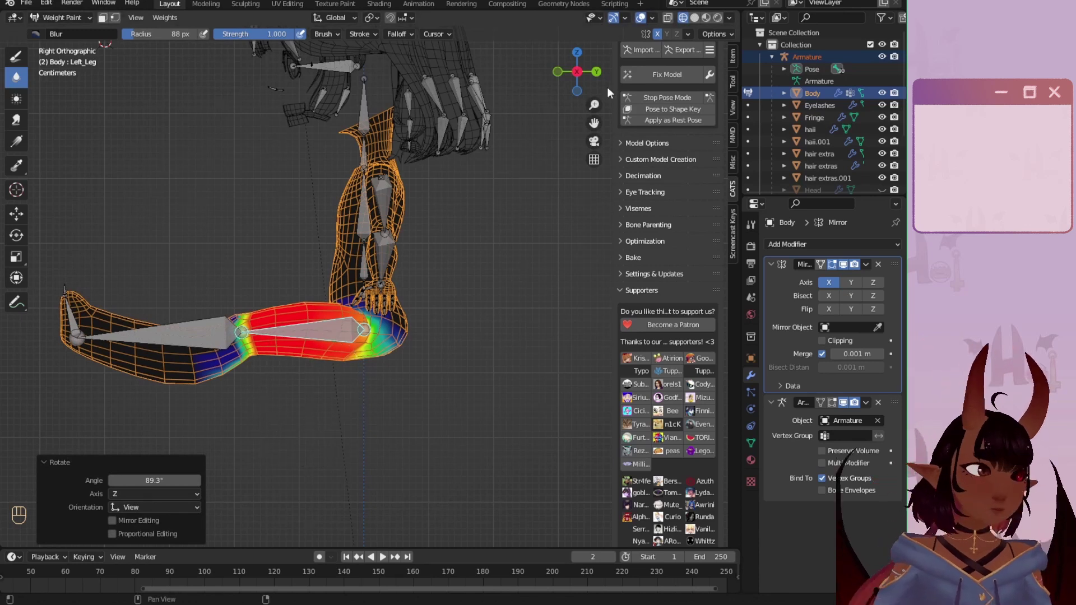
Step: Spread the Left_Leg bone outward by about 59.4° in the bottom orthographic view
{"action": "key", "text": "KP_2"}
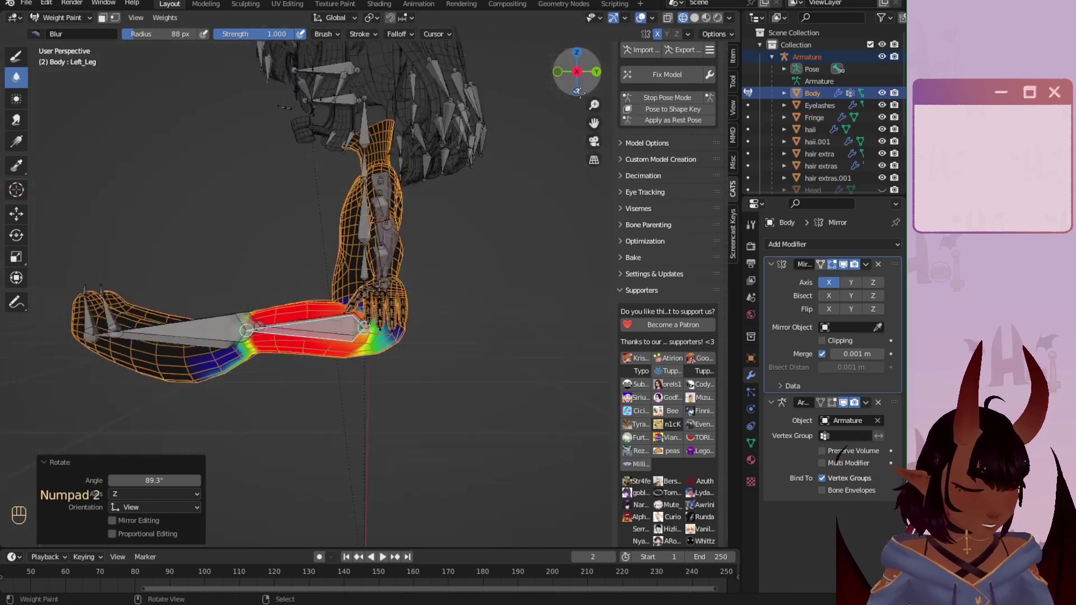
{"action": "left_click", "coordinate": [576, 90]}
{"action": "scroll", "coordinate": [317, 306], "scroll_direction": "up", "scroll_amount": 6}
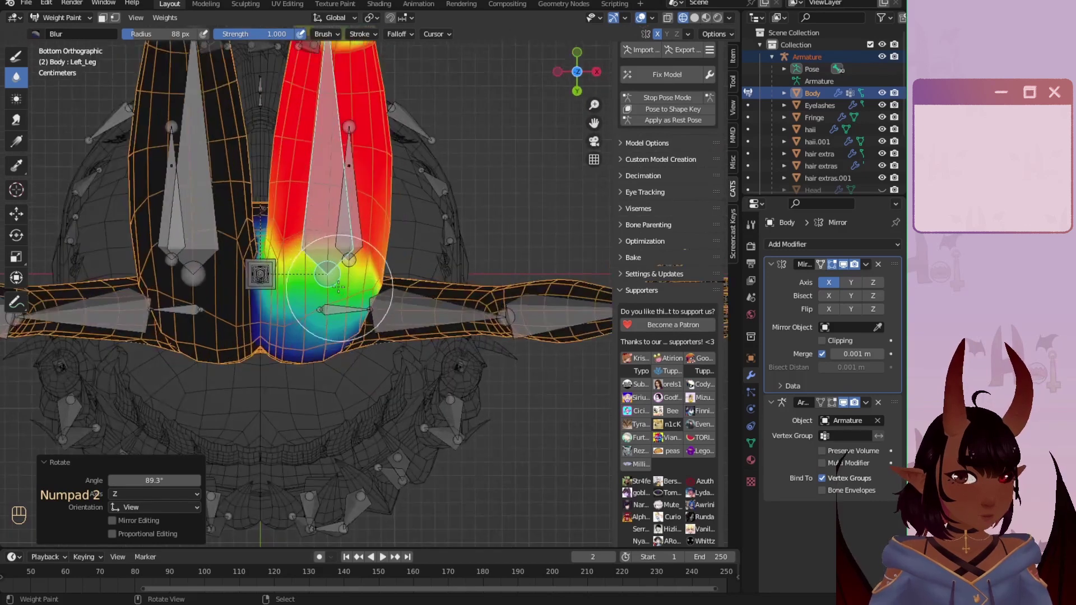
{"action": "scroll", "coordinate": [317, 273], "scroll_direction": "up", "scroll_amount": 2}
{"action": "mouse_move", "coordinate": [319, 185]}
{"action": "middle_mouse_down", "text": "shift"}
{"action": "mouse_move", "coordinate": [357, 223]}
{"action": "mouse_move", "coordinate": [391, 226]}
{"action": "middle_mouse_up", "text": "shift"}
{"action": "key", "text": "r"}
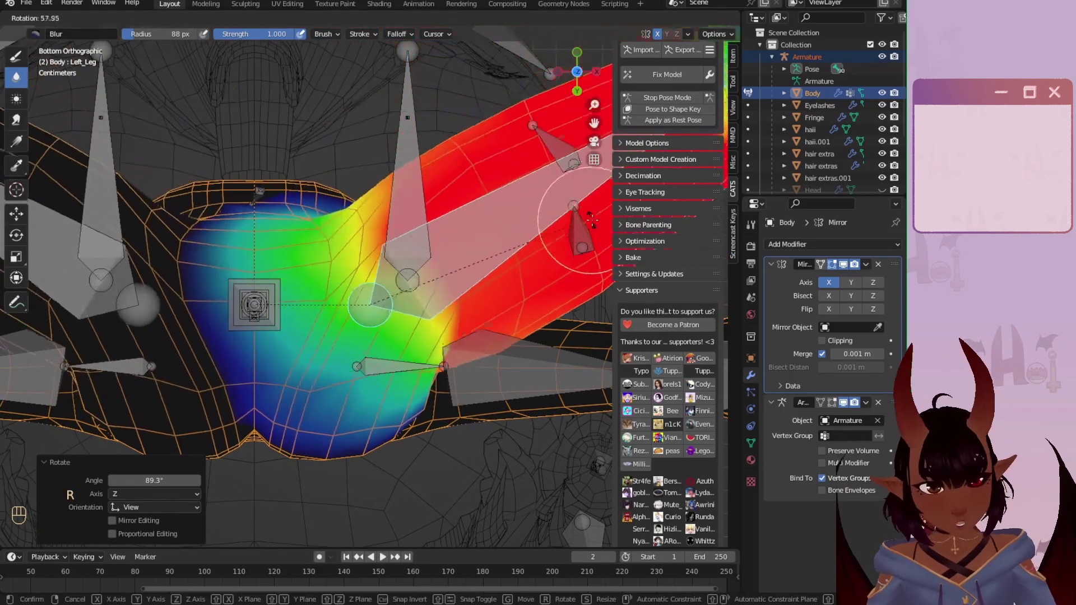
{"action": "left_click", "coordinate": [580, 228]}
Step: Choose the Draw weight brush and set its blend mode to Subtract for the crotch area
{"action": "mouse_move", "coordinate": [409, 134]}
{"action": "middle_mouse_down"}
{"action": "mouse_move", "coordinate": [308, 325]}
{"action": "mouse_move", "coordinate": [364, 224]}
{"action": "mouse_move", "coordinate": [350, 359]}
{"action": "middle_mouse_up"}
{"action": "scroll", "coordinate": [331, 426], "scroll_direction": "up", "scroll_amount": 1}
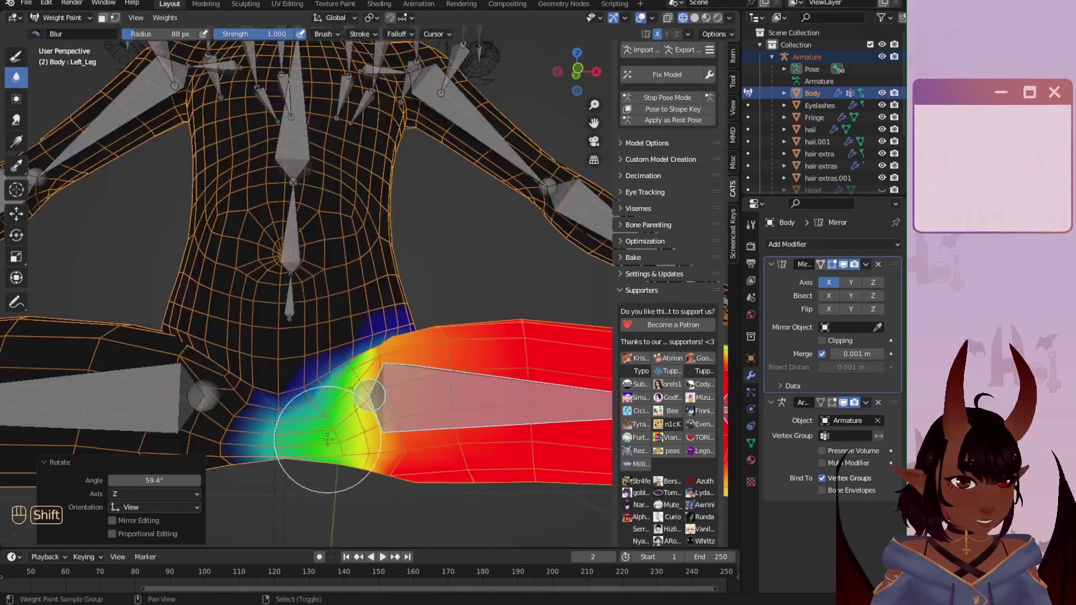
{"action": "middle_click_drag", "start_coordinate": [329, 432], "coordinate": [342, 269], "text": "shift"}
{"action": "scroll", "coordinate": [342, 269], "scroll_direction": "up", "scroll_amount": 2}
{"action": "left_click", "coordinate": [17, 57]}
{"action": "left_click", "coordinate": [407, 35]}
{"action": "left_click", "coordinate": [429, 57]}
{"action": "left_click", "coordinate": [514, 146]}
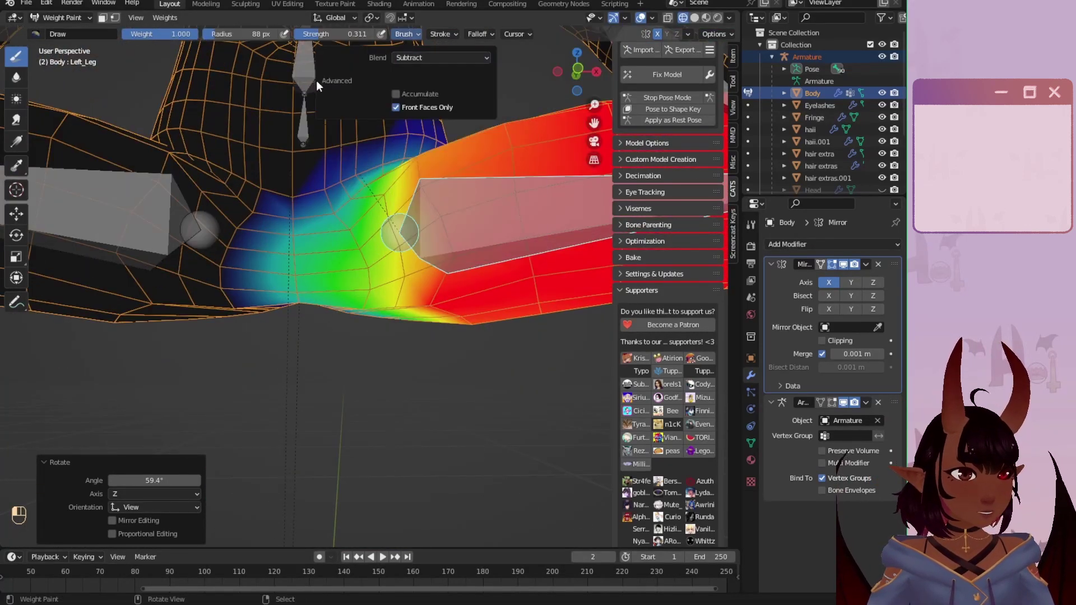
Step: Set the brush radius to 21 px and subtract Left_Leg weight around the centre front of the crotch
{"action": "middle_click_drag", "start_coordinate": [362, 226], "coordinate": [336, 224]}
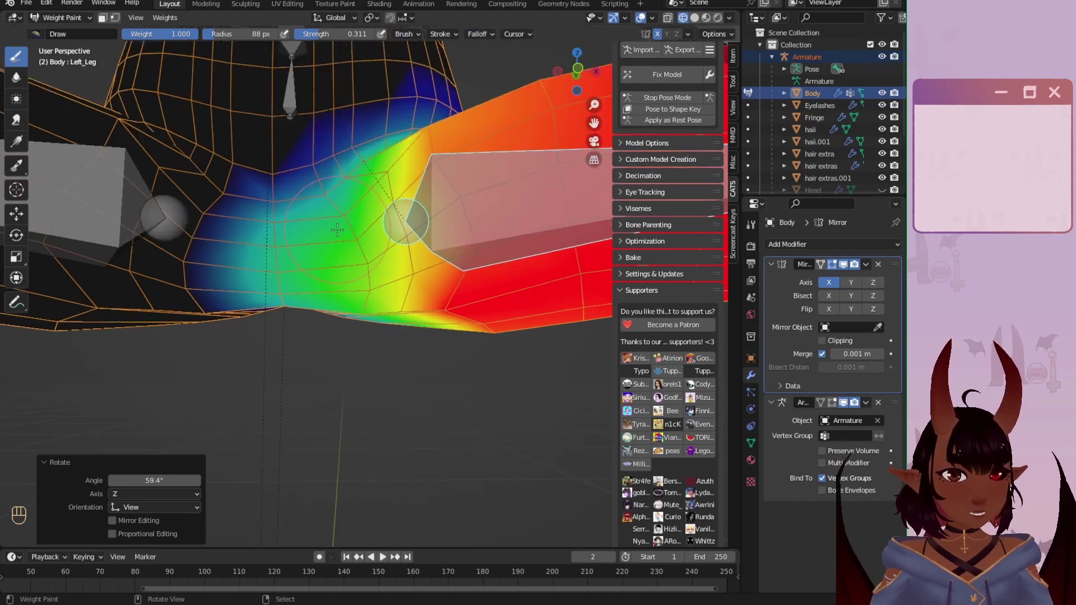
{"action": "key", "text": "f"}
{"action": "left_click", "coordinate": [294, 231]}
{"action": "left_click_drag", "start_coordinate": [308, 159], "coordinate": [312, 254]}
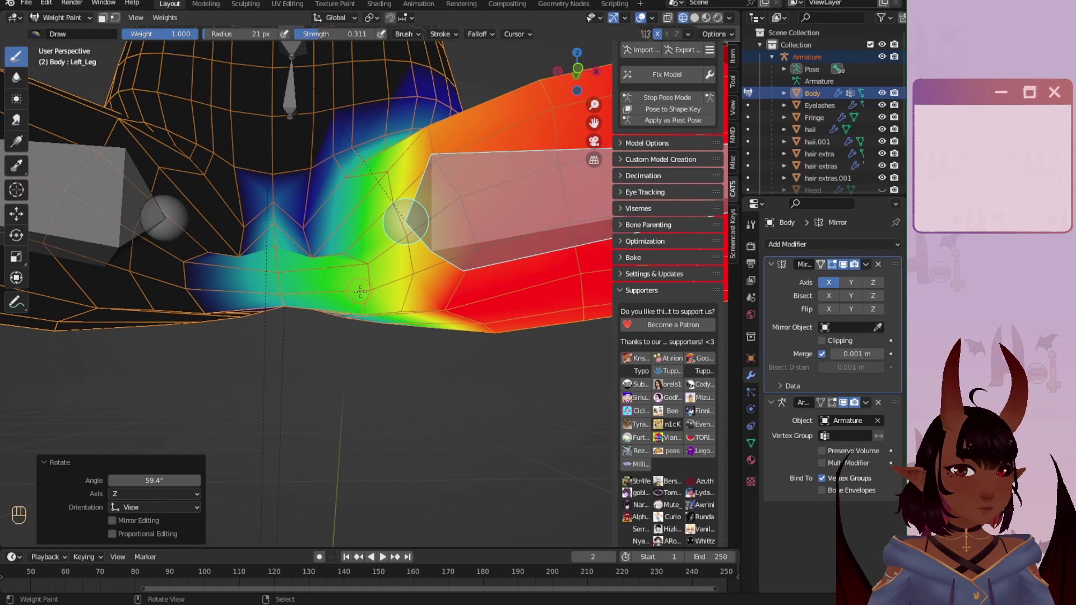
{"action": "left_click_drag", "start_coordinate": [360, 292], "coordinate": [361, 303]}
{"action": "left_click_drag", "start_coordinate": [299, 263], "coordinate": [272, 282]}
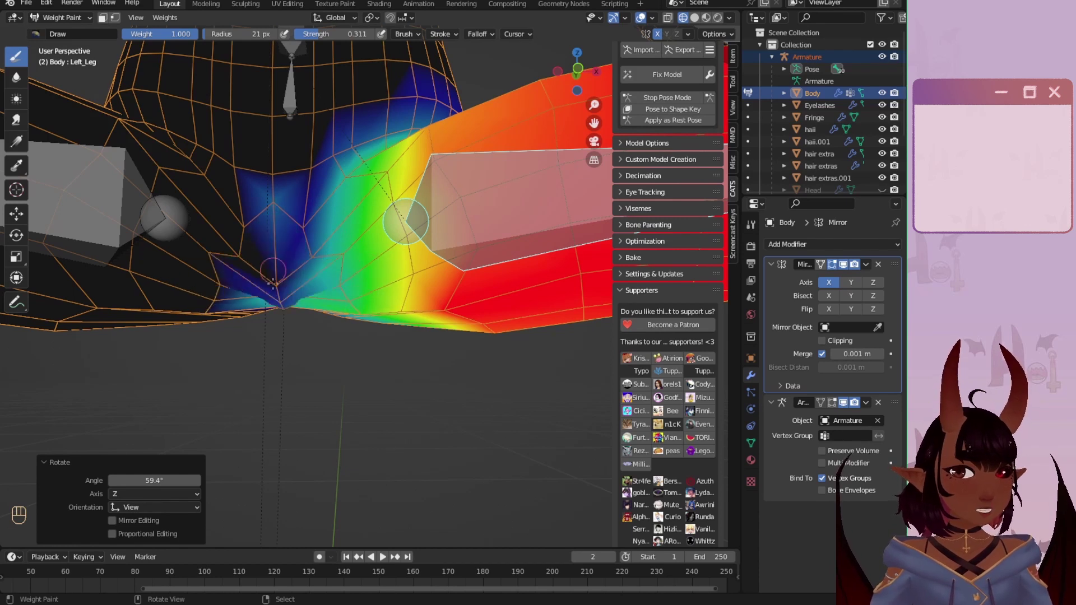
{"action": "left_click_drag", "start_coordinate": [268, 225], "coordinate": [301, 274]}
Step: Subtract Left_Leg weight along the body's midline on the underside between the buttocks
{"action": "mouse_move", "coordinate": [283, 262]}
{"action": "middle_mouse_down"}
{"action": "mouse_move", "coordinate": [273, 251]}
{"action": "mouse_move", "coordinate": [315, 287]}
{"action": "middle_mouse_up"}
{"action": "mouse_move", "coordinate": [310, 314]}
{"action": "left_mouse_down"}
{"action": "mouse_move", "coordinate": [309, 337]}
{"action": "mouse_move", "coordinate": [286, 345]}
{"action": "left_mouse_up"}
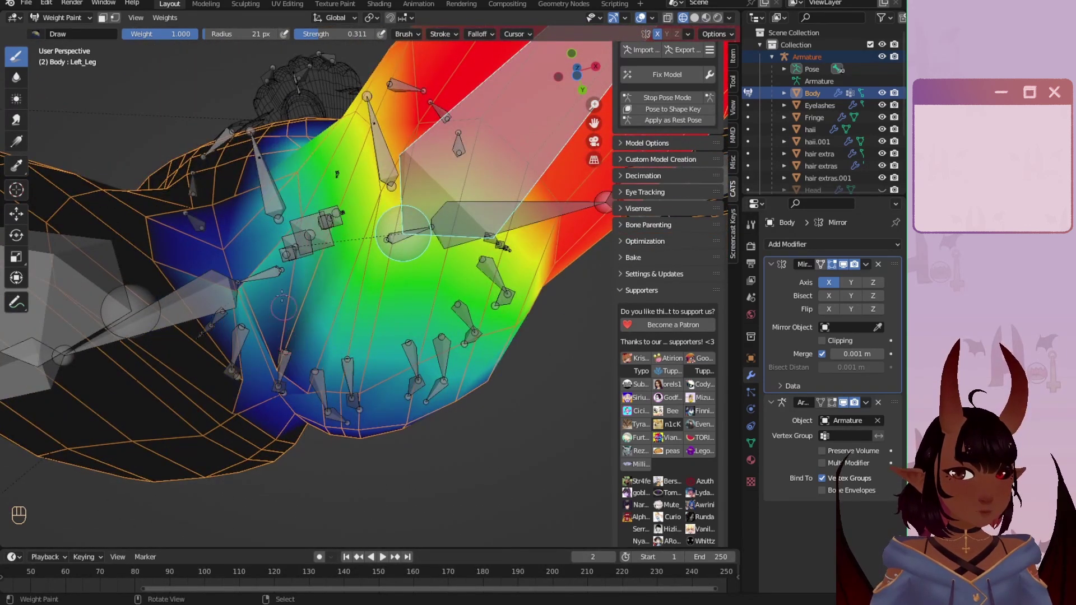
{"action": "mouse_move", "coordinate": [314, 347]}
{"action": "middle_mouse_down"}
{"action": "mouse_move", "coordinate": [493, 356]}
{"action": "mouse_move", "coordinate": [235, 318]}
{"action": "mouse_move", "coordinate": [303, 329]}
{"action": "middle_mouse_up"}
{"action": "left_click_drag", "start_coordinate": [206, 233], "coordinate": [199, 235]}
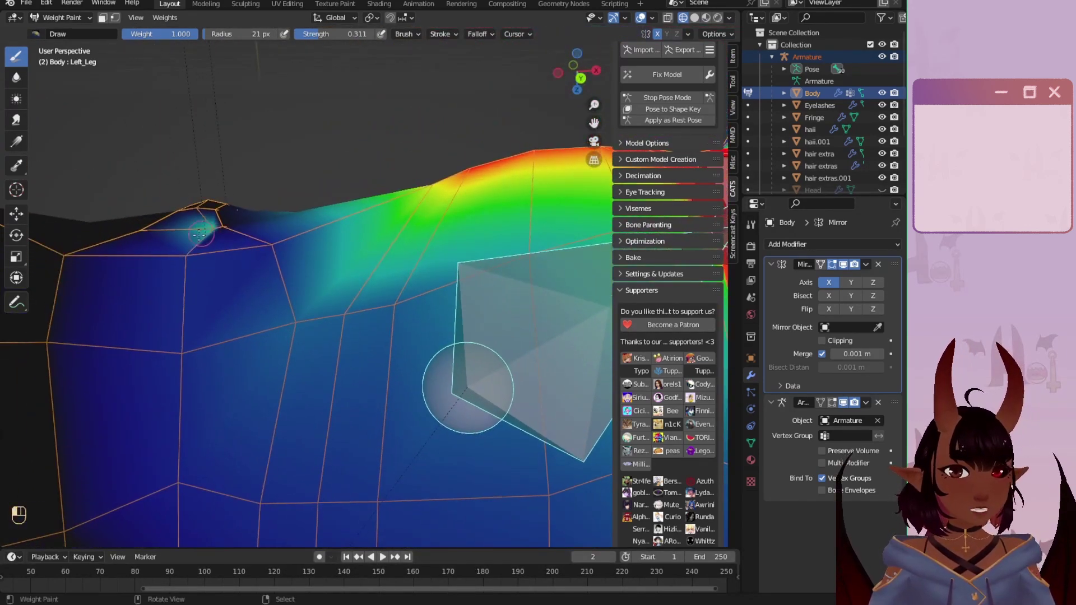
Step: Dab away the remaining Left_Leg weight on the small midline vertices beneath the crotch
{"action": "middle_click_drag", "start_coordinate": [213, 231], "coordinate": [289, 247], "text": "shift"}
{"action": "scroll", "coordinate": [290, 248], "scroll_direction": "up", "scroll_amount": 2}
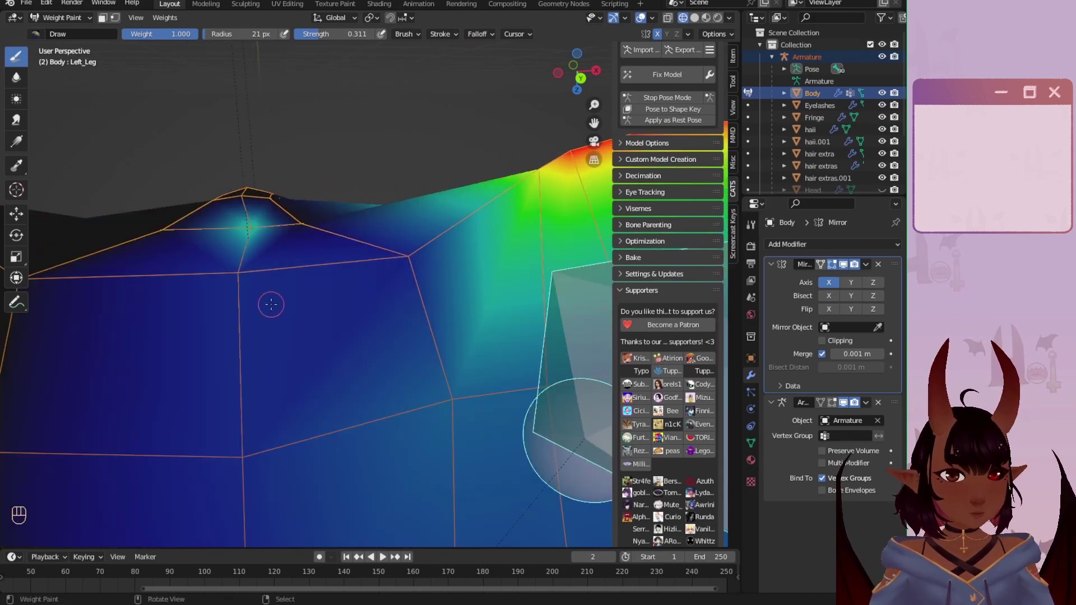
{"action": "middle_click_drag", "start_coordinate": [271, 304], "coordinate": [348, 268], "text": "shift"}
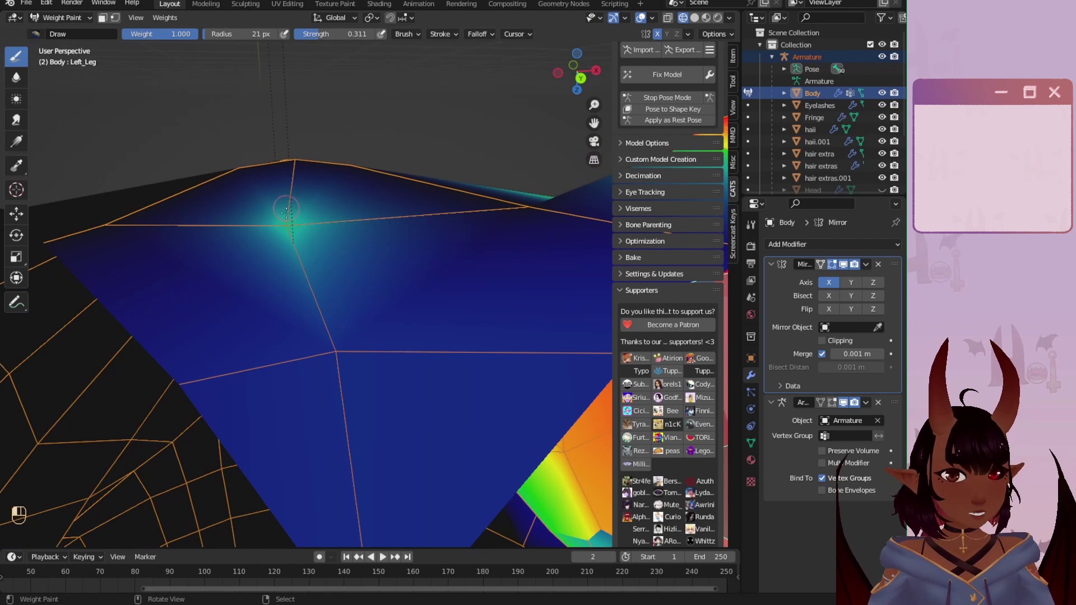
{"action": "mouse_move", "coordinate": [304, 257]}
{"action": "middle_mouse_down"}
{"action": "mouse_move", "coordinate": [271, 195]}
{"action": "mouse_move", "coordinate": [316, 403]}
{"action": "middle_mouse_up"}
{"action": "left_click", "coordinate": [360, 462]}
{"action": "scroll", "coordinate": [286, 241], "scroll_direction": "down", "scroll_amount": 1}
{"action": "left_click", "coordinate": [312, 342]}
{"action": "left_click", "coordinate": [309, 345]}
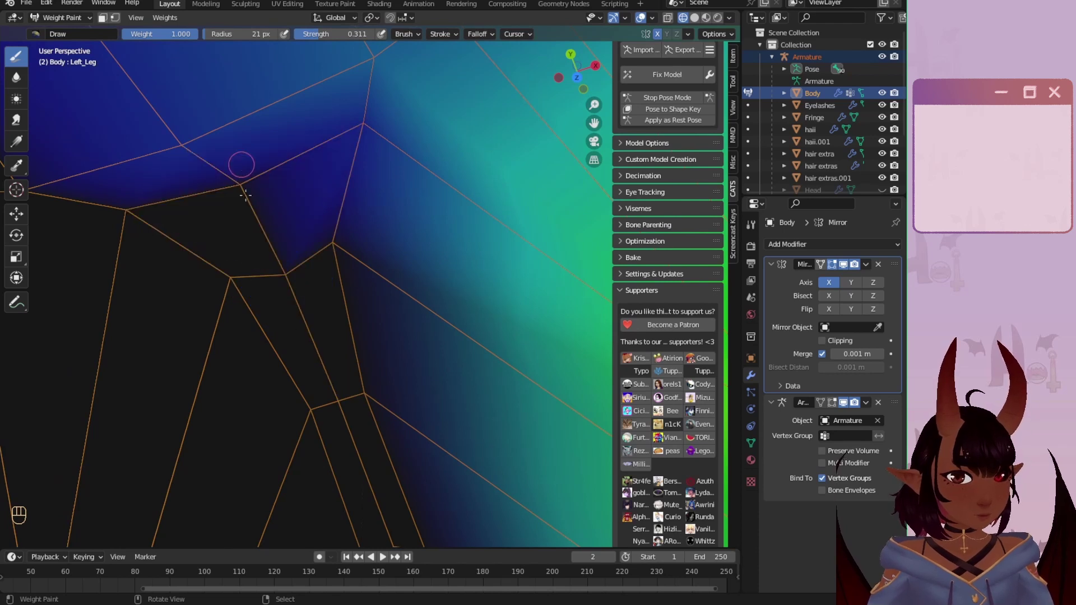
{"action": "scroll", "coordinate": [284, 264], "scroll_direction": "down", "scroll_amount": 4}
{"action": "mouse_move", "coordinate": [283, 264]}
{"action": "middle_mouse_down"}
{"action": "mouse_move", "coordinate": [299, 314]}
{"action": "mouse_move", "coordinate": [351, 387]}
{"action": "mouse_move", "coordinate": [335, 312]}
{"action": "middle_mouse_up"}
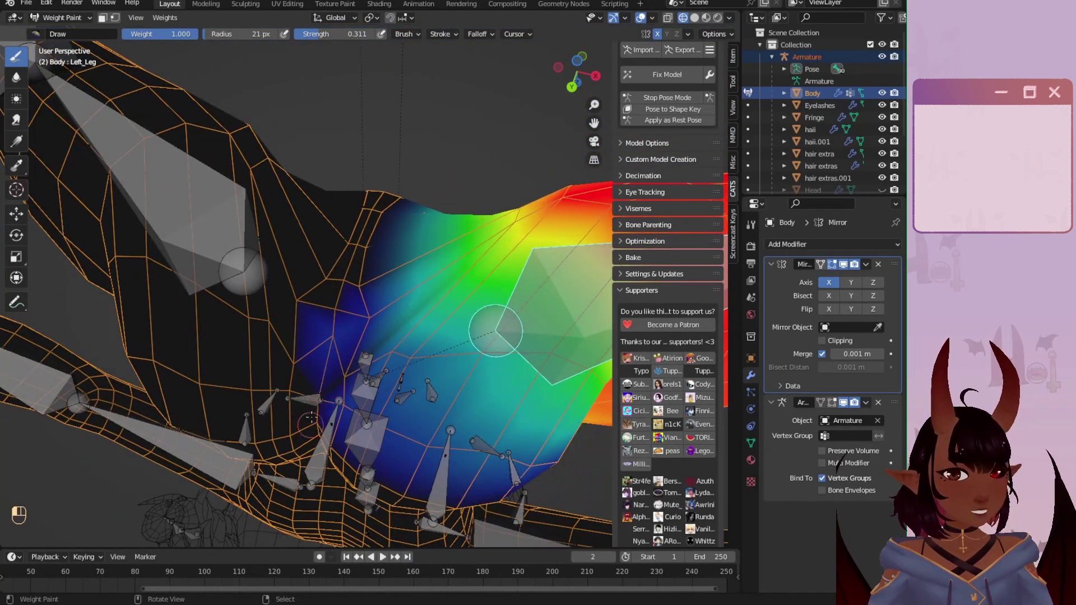
{"action": "mouse_move", "coordinate": [311, 417]}
{"action": "middle_mouse_down"}
{"action": "mouse_move", "coordinate": [380, 303]}
{"action": "mouse_move", "coordinate": [81, 426]}
{"action": "mouse_move", "coordinate": [128, 284]}
{"action": "mouse_move", "coordinate": [722, 368]}
{"action": "middle_mouse_up"}
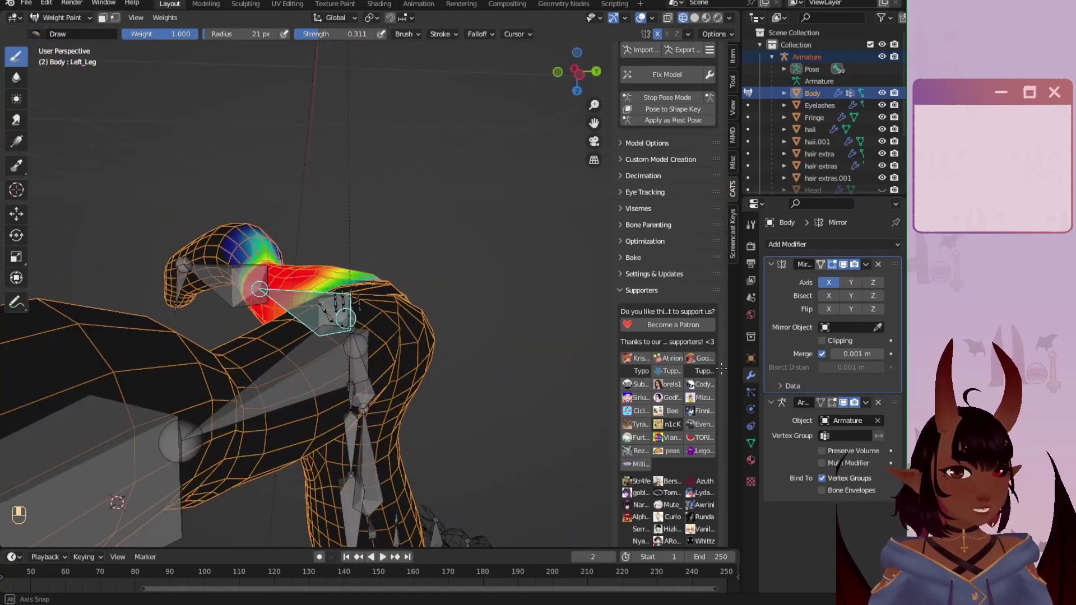
Step: Set the weight-painting Draw brush to strength 0.133 and radius 24 px for the Left_Leg weights around the crotch
{"action": "scroll", "coordinate": [695, 331], "scroll_direction": "up", "scroll_amount": 1}
{"action": "scroll", "coordinate": [521, 297], "scroll_direction": "up", "scroll_amount": 2}
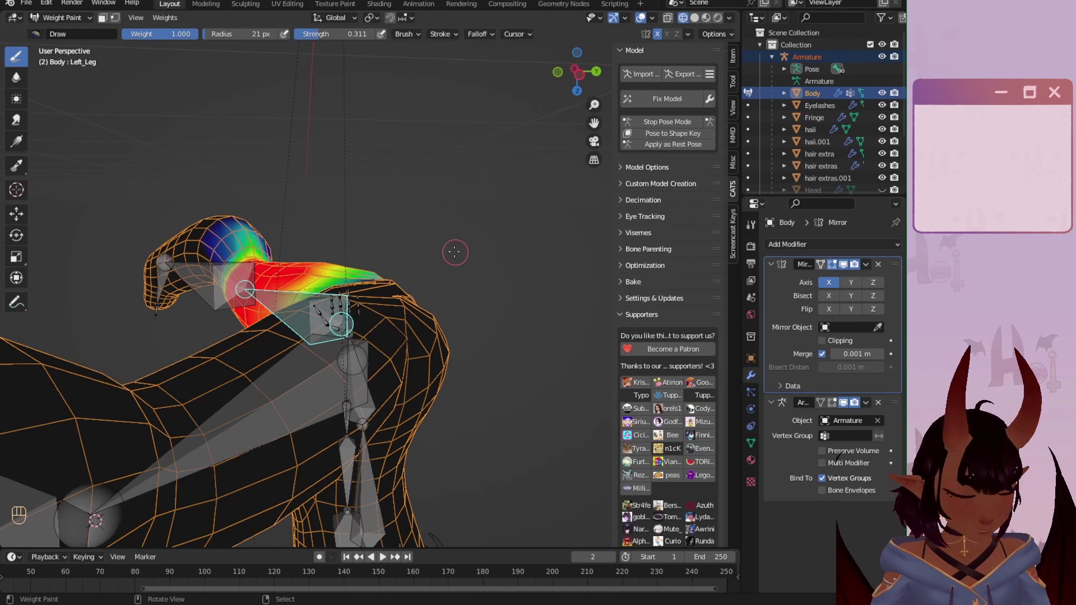
{"action": "key", "text": "KP_1"}
{"action": "scroll", "coordinate": [449, 300], "scroll_direction": "up", "scroll_amount": 1}
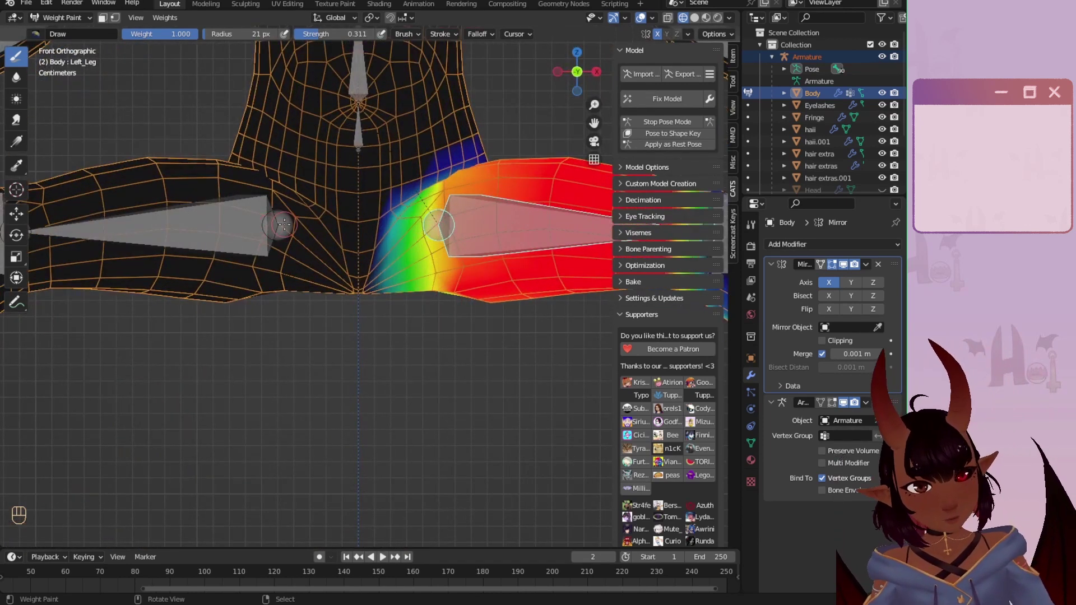
{"action": "scroll", "coordinate": [426, 252], "scroll_direction": "down", "scroll_amount": 2}
{"action": "mouse_move", "coordinate": [423, 253]}
{"action": "middle_mouse_down", "text": "shift"}
{"action": "mouse_move", "coordinate": [269, 392]}
{"action": "mouse_move", "coordinate": [345, 273]}
{"action": "middle_mouse_up", "text": "shift"}
{"action": "scroll", "coordinate": [269, 393], "scroll_direction": "up", "scroll_amount": 4}
{"action": "scroll", "coordinate": [348, 274], "scroll_direction": "up", "scroll_amount": 2}
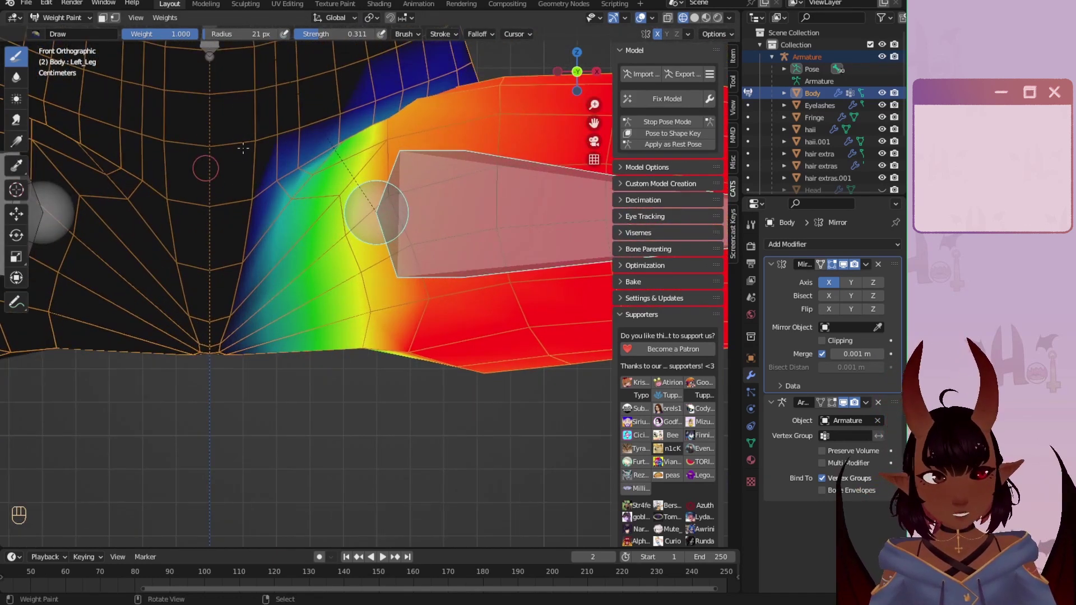
{"action": "left_click_drag", "start_coordinate": [319, 34], "coordinate": [305, 34]}
{"action": "key", "text": "f"}
{"action": "mouse_move", "coordinate": [331, 191]}
{"action": "left_mouse_down"}
{"action": "mouse_move", "coordinate": [313, 219]}
{"action": "mouse_move", "coordinate": [342, 302]}
{"action": "left_mouse_up"}
{"action": "key", "text": "f"}
{"action": "left_click", "coordinate": [313, 292]}
Step: Try a light Draw stroke on the Left_Leg weights at the front of the crotch, then undo the recent strokes
{"action": "mouse_move", "coordinate": [286, 263]}
{"action": "left_mouse_down"}
{"action": "mouse_move", "coordinate": [295, 287]}
{"action": "mouse_move", "coordinate": [295, 245]}
{"action": "mouse_move", "coordinate": [324, 327]}
{"action": "left_mouse_up"}
{"action": "key", "text": "ctrl+z"}
{"action": "key", "text": "ctrl+z"}
Step: Paint a light Draw stroke of Left_Leg weight on the underside of the hips, close to the body's centre line
{"action": "scroll", "coordinate": [368, 353], "scroll_direction": "down", "scroll_amount": 4}
{"action": "key", "text": "ctrl+KP_7"}
{"action": "scroll", "coordinate": [336, 365], "scroll_direction": "up", "scroll_amount": 3}
{"action": "middle_click_drag", "start_coordinate": [291, 387], "coordinate": [331, 347], "text": "shift"}
{"action": "left_click", "coordinate": [16, 56]}
{"action": "mouse_move", "coordinate": [332, 346]}
{"action": "left_mouse_down"}
{"action": "mouse_move", "coordinate": [342, 302]}
{"action": "mouse_move", "coordinate": [316, 386]}
{"action": "left_mouse_up"}
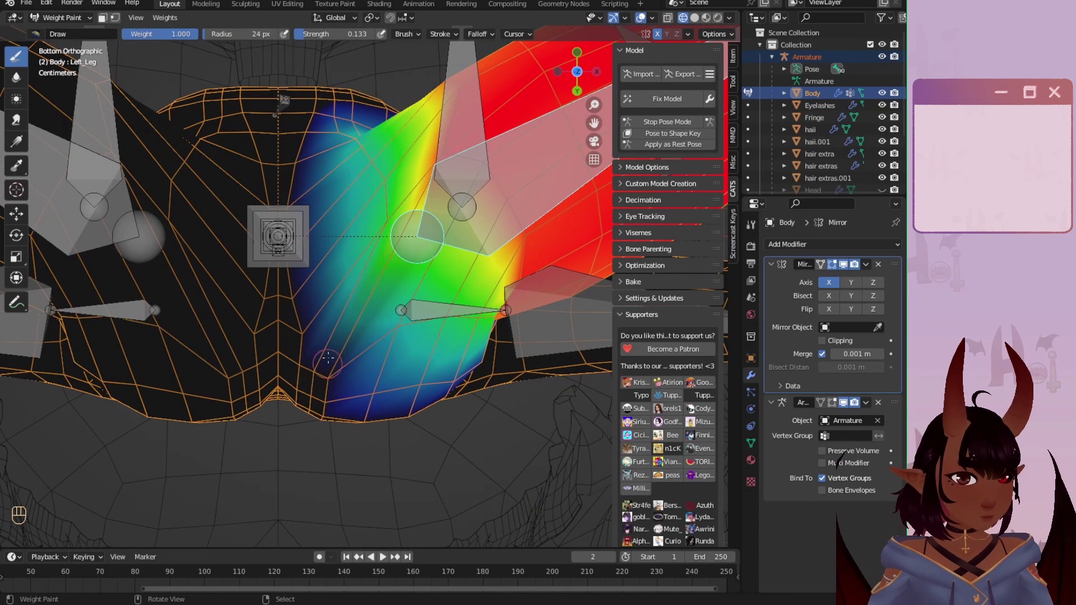
Step: Try to blur the Left_Leg weights across the underside of the hips with a 63 px brush, then undo the stroke
{"action": "left_click", "coordinate": [16, 77]}
{"action": "key", "text": "f"}
{"action": "left_click", "coordinate": [328, 345]}
{"action": "left_click_drag", "start_coordinate": [365, 422], "coordinate": [385, 177]}
{"action": "key", "text": "ctrl+z"}
Step: Reduce the brush radius to 20 px for the Left_Leg weights at the front of the crotch
{"action": "middle_click_drag", "start_coordinate": [322, 317], "coordinate": [345, 454], "text": "shift"}
{"action": "middle_click_drag", "start_coordinate": [347, 285], "coordinate": [353, 344]}
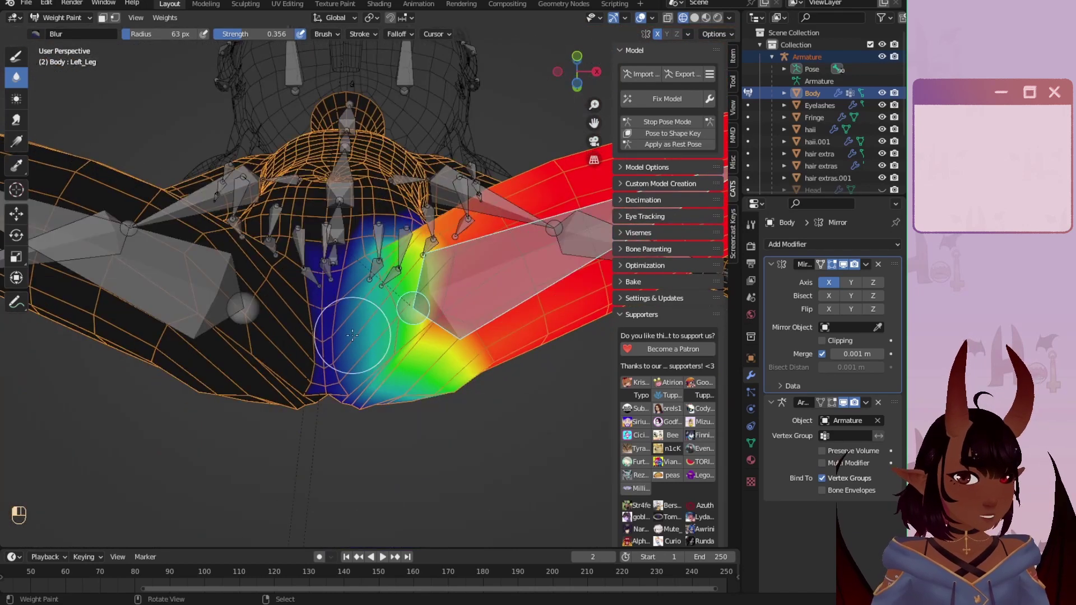
{"action": "middle_click_drag", "start_coordinate": [359, 185], "coordinate": [385, 236]}
{"action": "scroll", "coordinate": [384, 246], "scroll_direction": "up", "scroll_amount": 2}
{"action": "key", "text": "f"}
{"action": "left_click", "coordinate": [387, 247]}
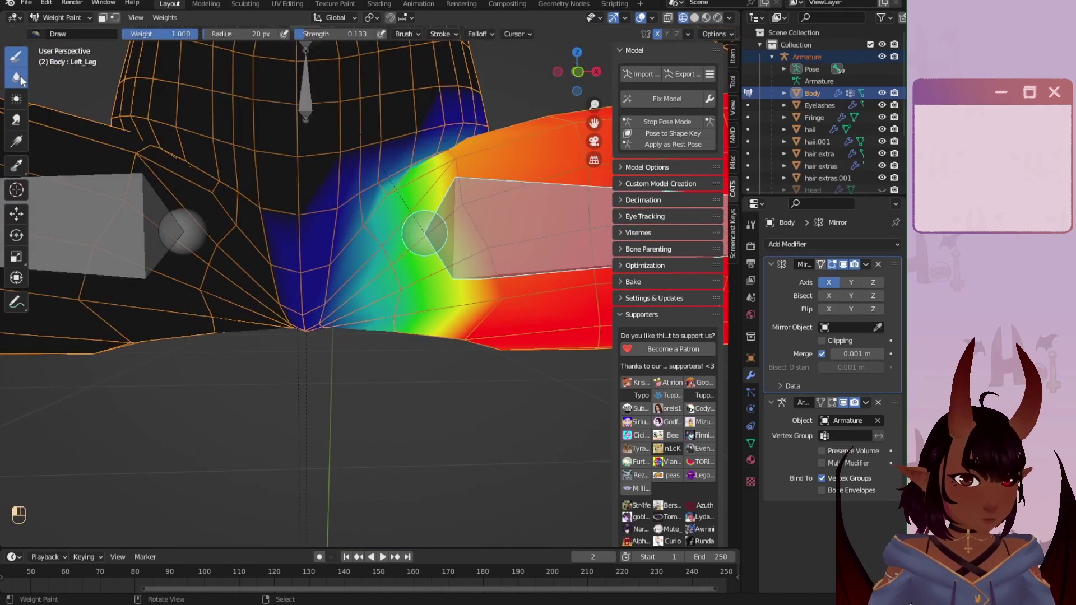
Step: Leave Weight Paint mode on the Body mesh and open the Armature in Edit Mode from the front view
{"action": "scroll", "coordinate": [393, 263], "scroll_direction": "down", "scroll_amount": 5}
{"action": "key", "text": "KP_1"}
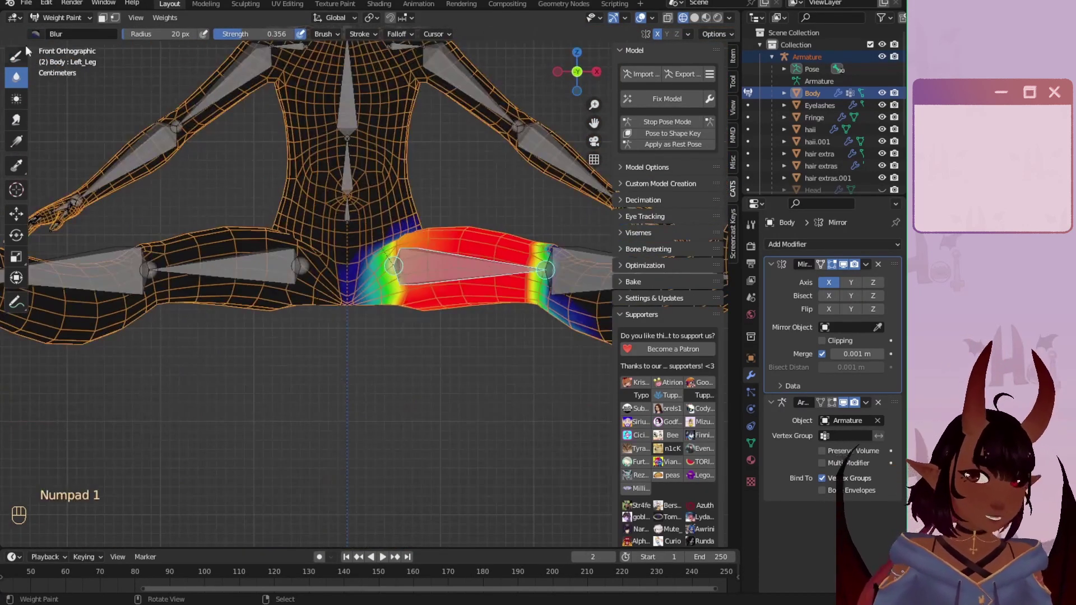
{"action": "left_click", "coordinate": [62, 19]}
{"action": "left_click", "coordinate": [63, 32]}
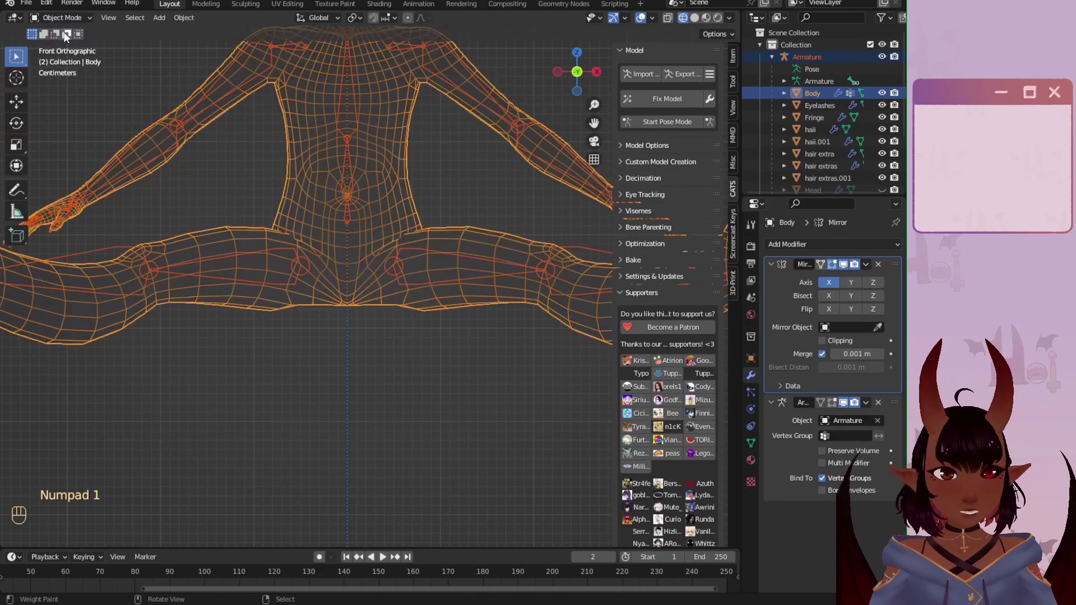
{"action": "left_click", "coordinate": [818, 58]}
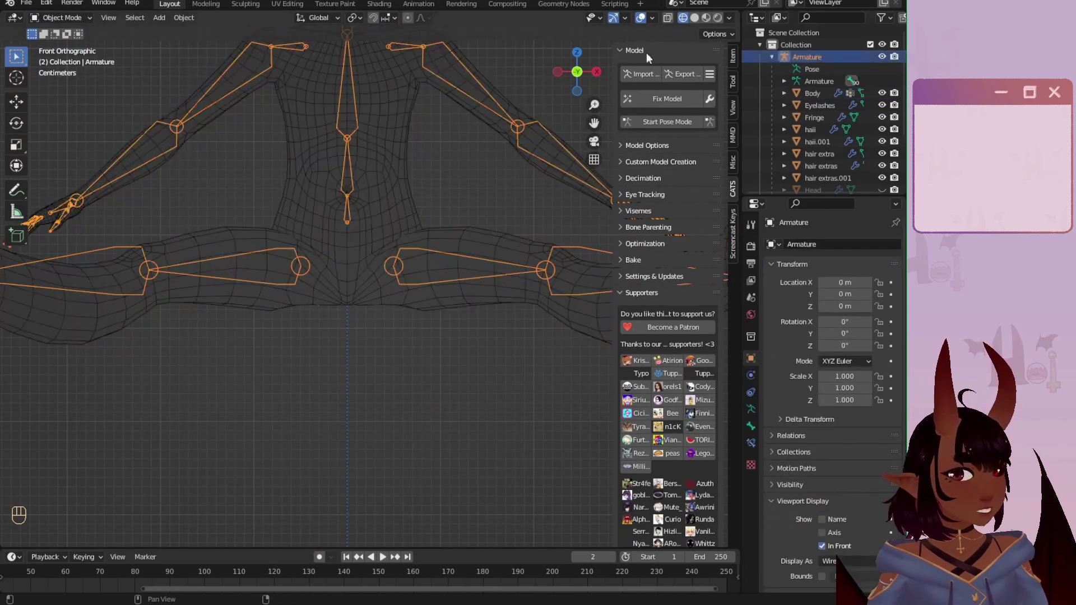
{"action": "left_click", "coordinate": [62, 18]}
{"action": "left_click", "coordinate": [63, 46]}
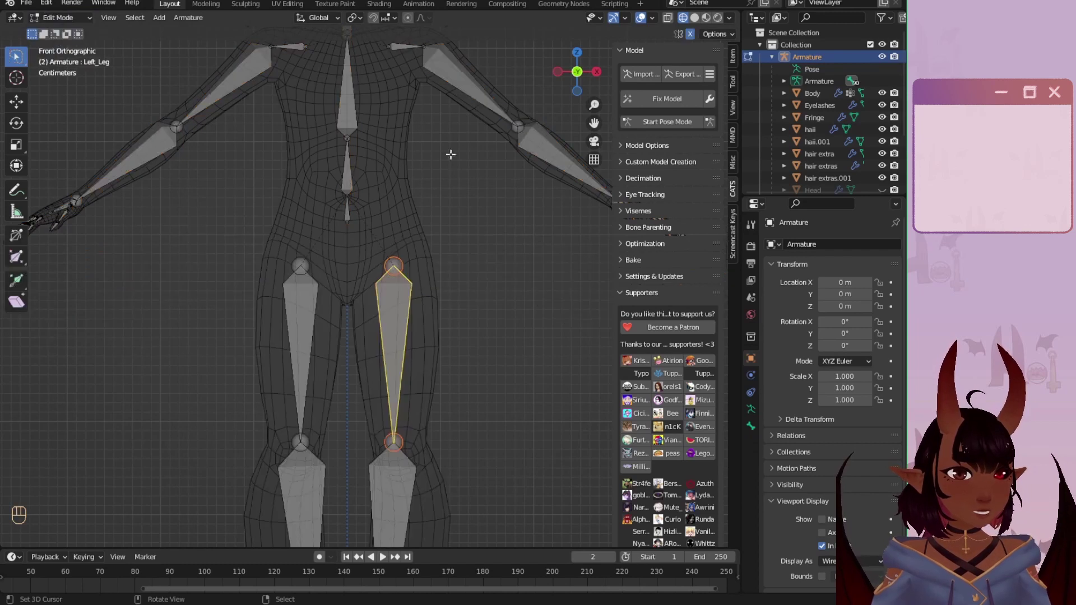
Step: Try lowering the upper joint of the Left_Leg bone about 0.009 m along Z and check the posed hips in Object Mode
{"action": "key", "text": "alt+a"}
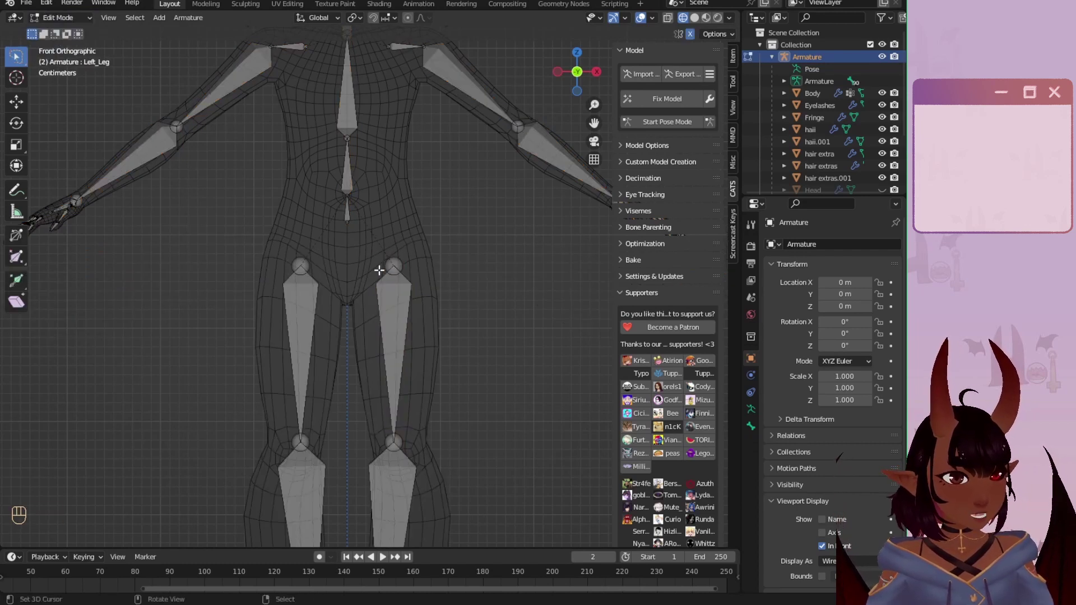
{"action": "key", "text": "g"}
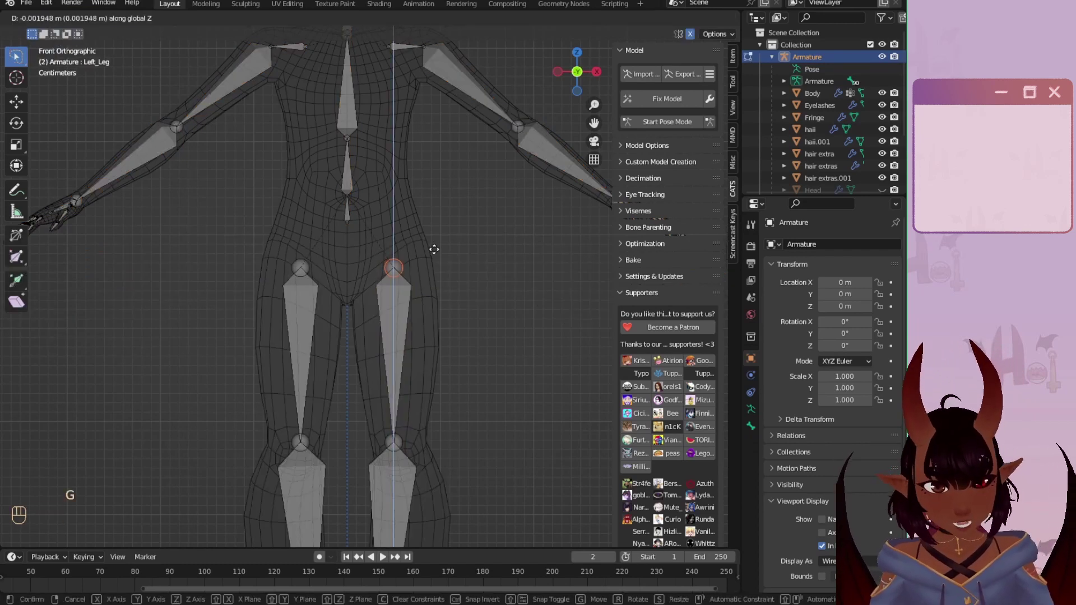
{"action": "left_click", "coordinate": [435, 255]}
{"action": "left_click", "coordinate": [75, 18]}
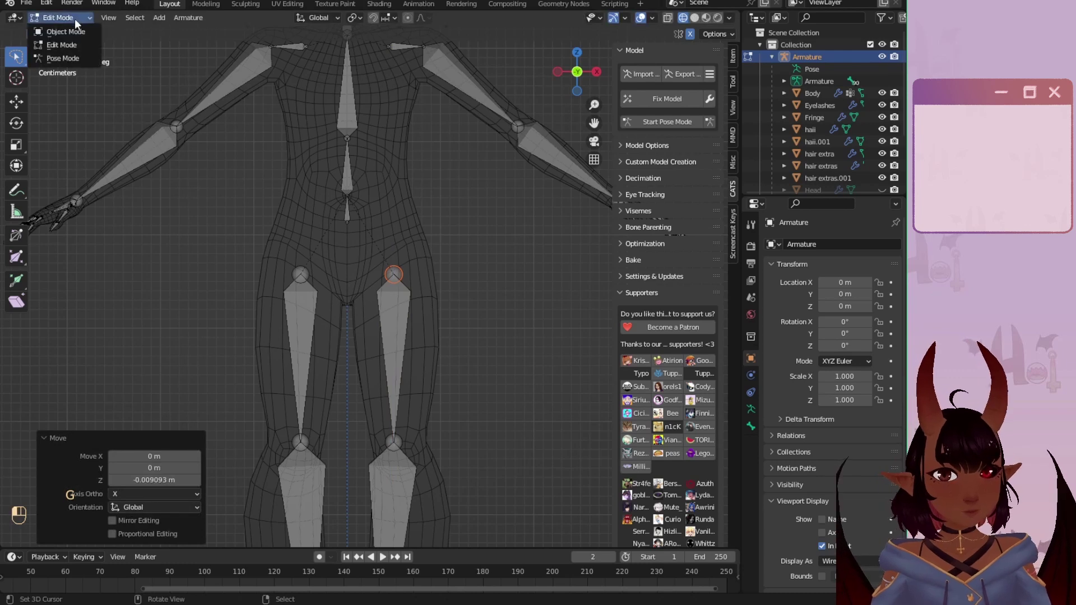
{"action": "left_click", "coordinate": [69, 31]}
{"action": "scroll", "coordinate": [369, 286], "scroll_direction": "up", "scroll_amount": 4}
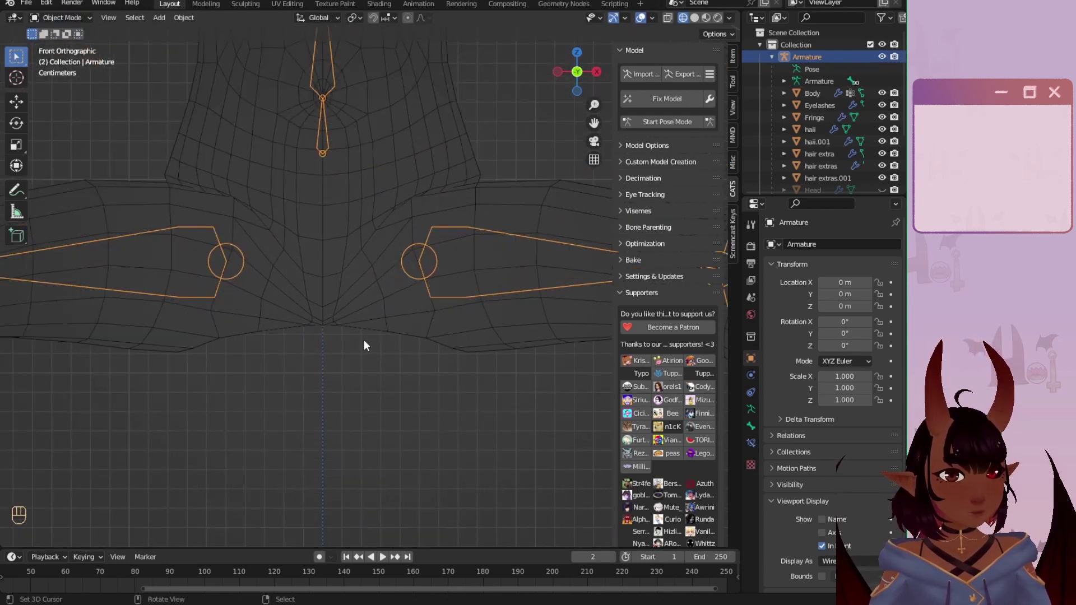
Step: Undo the lowering of the Left_Leg bone's upper joint, back to the Armature in Object Mode
{"action": "key", "text": "ctrl+z"}
{"action": "key", "text": "ctrl+z"}
{"action": "key", "text": "ctrl+z"}
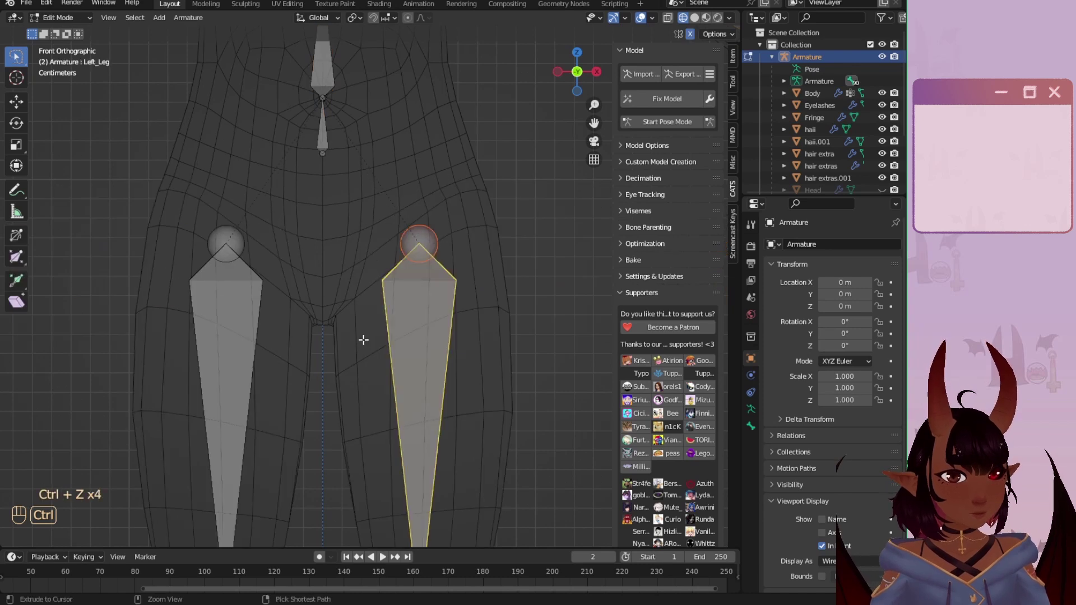
{"action": "key", "text": "ctrl+z"}
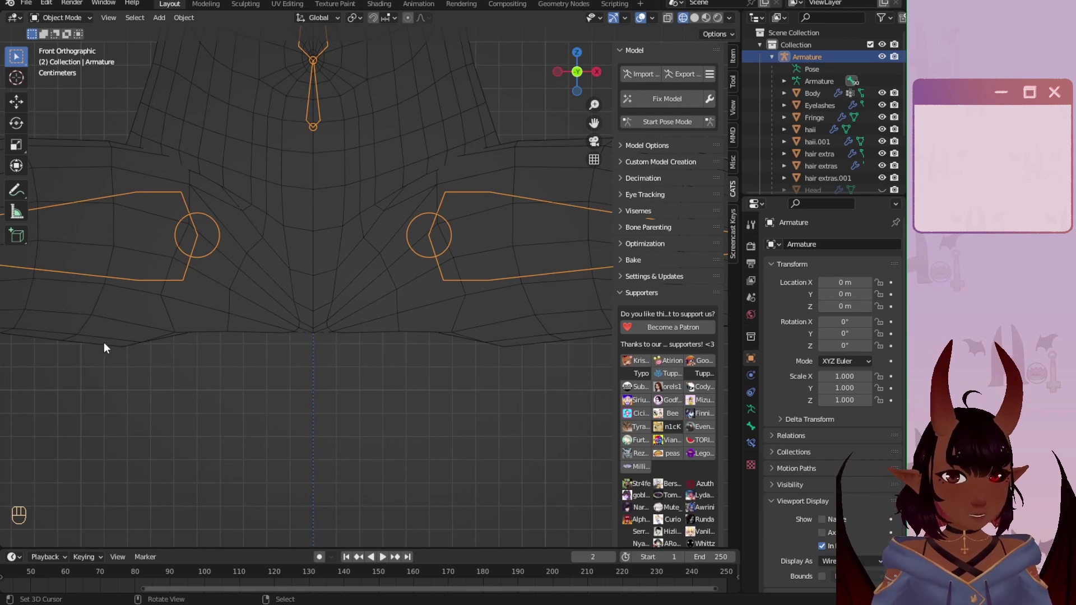
Step: Lower the Left_Leg bone's upper joint about 0.009 m along Z in Edit Mode and return to Object Mode
{"action": "left_click", "coordinate": [70, 20]}
{"action": "left_click", "coordinate": [66, 45]}
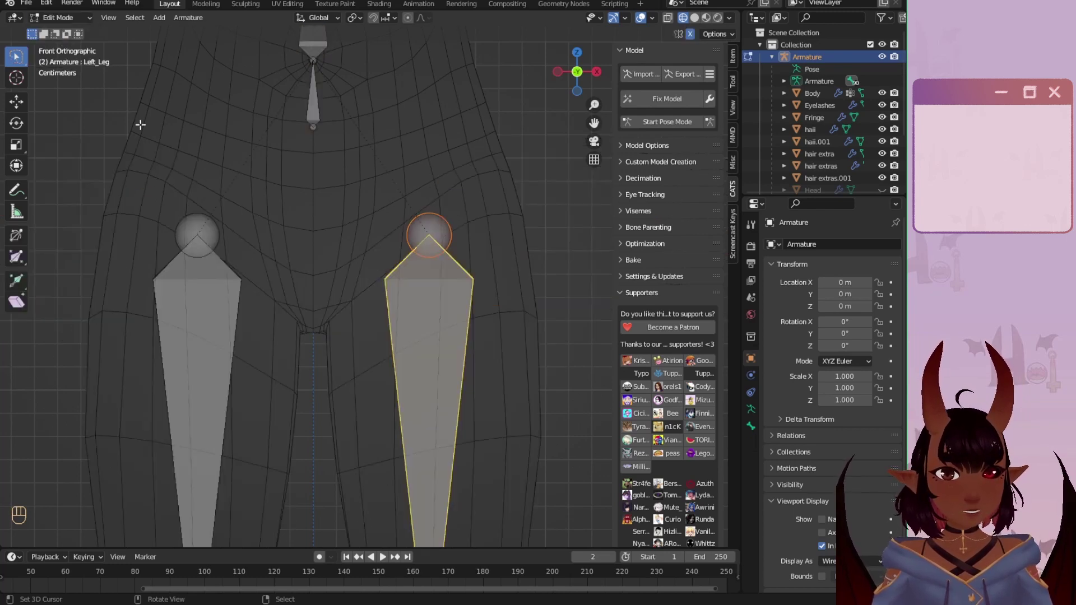
{"action": "left_click", "coordinate": [409, 233]}
{"action": "key", "text": "g"}
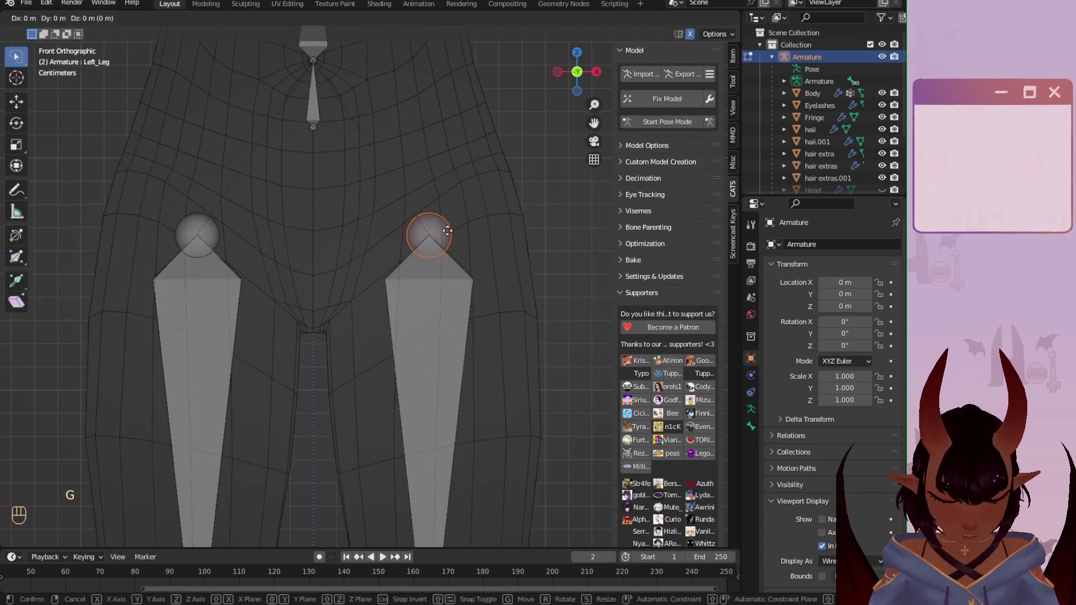
{"action": "key", "text": "z"}
{"action": "left_click", "coordinate": [447, 251]}
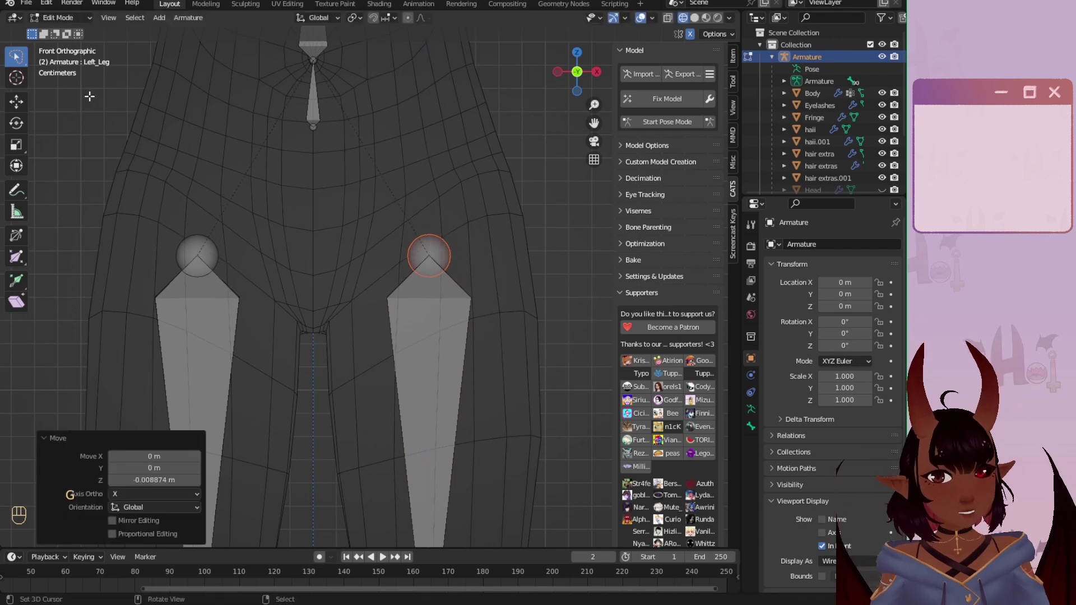
{"action": "left_click", "coordinate": [48, 15]}
{"action": "left_click", "coordinate": [48, 32]}
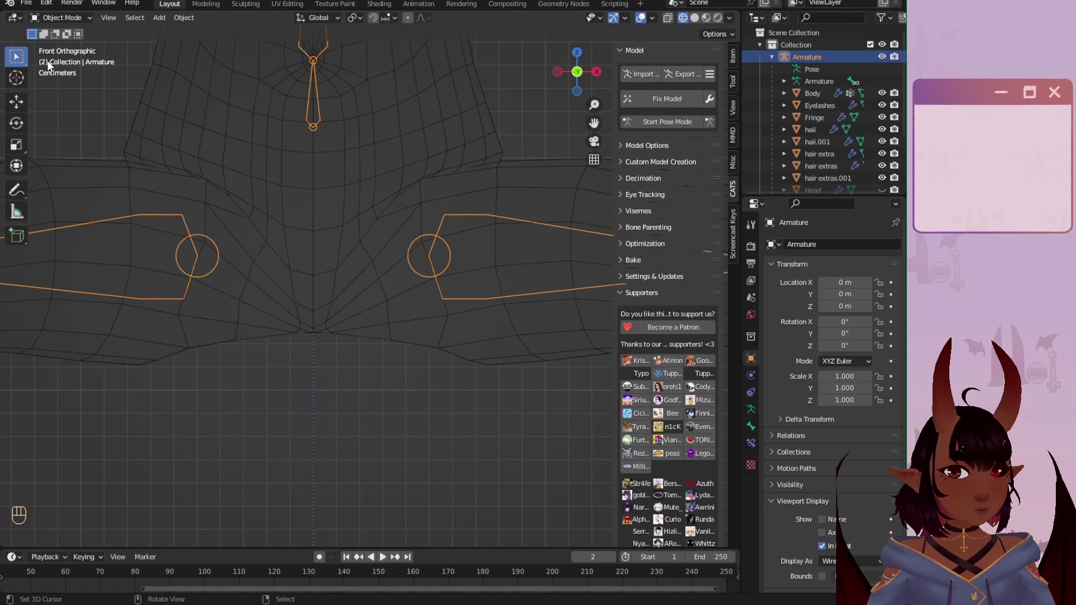
{"action": "left_click", "coordinate": [54, 17]}
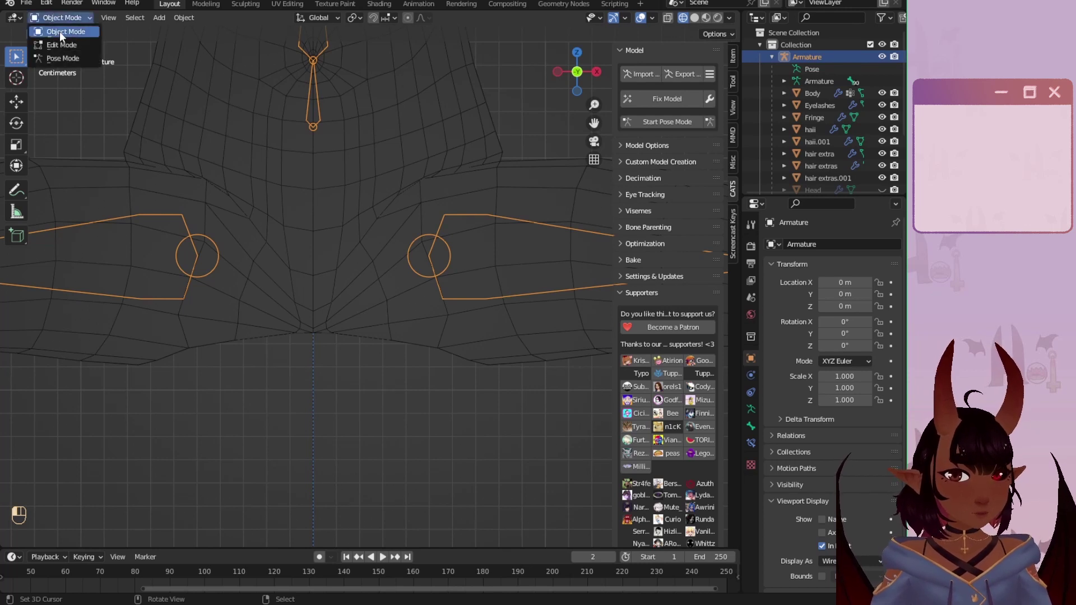
{"action": "left_click", "coordinate": [59, 31]}
{"action": "left_click", "coordinate": [62, 22]}
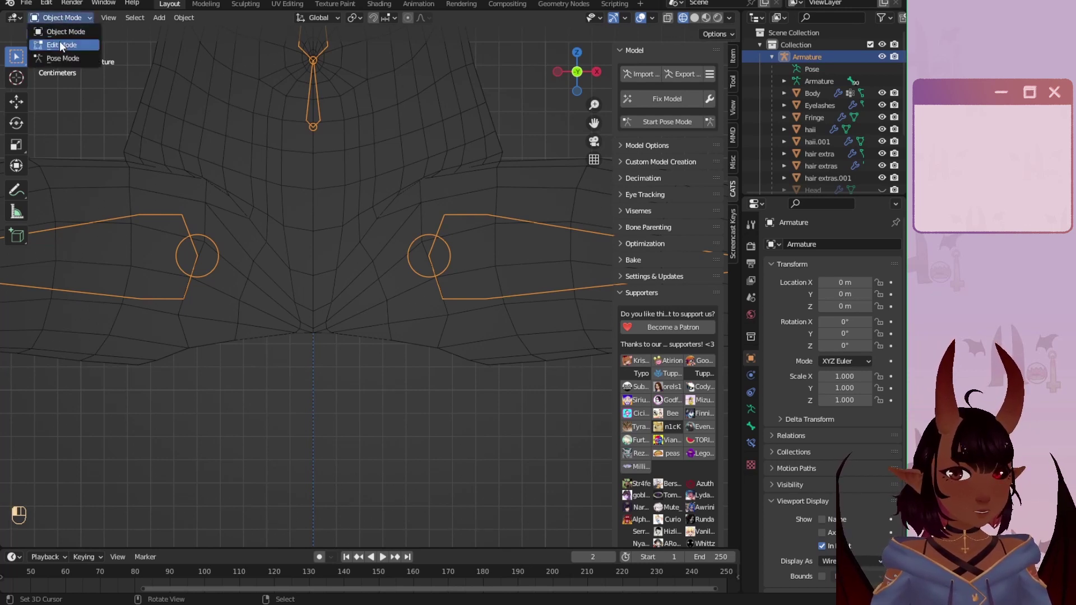
{"action": "left_click", "coordinate": [63, 32]}
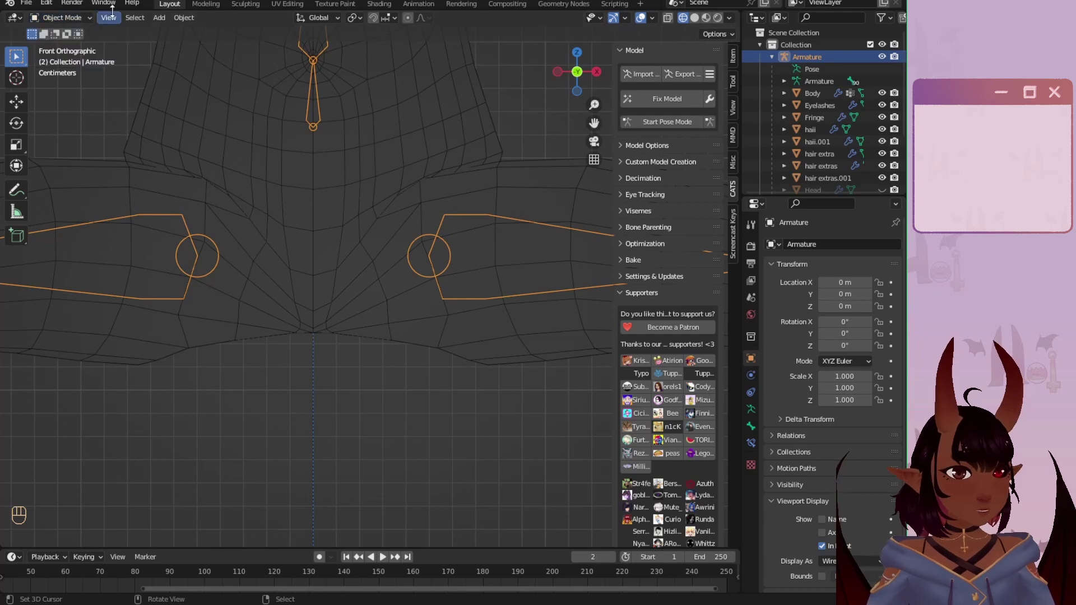
Step: Raise the Left_Leg bone's upper joint about 0.015 m along Z in Edit Mode and return to Object Mode
{"action": "left_click", "coordinate": [62, 16]}
{"action": "left_click", "coordinate": [55, 42]}
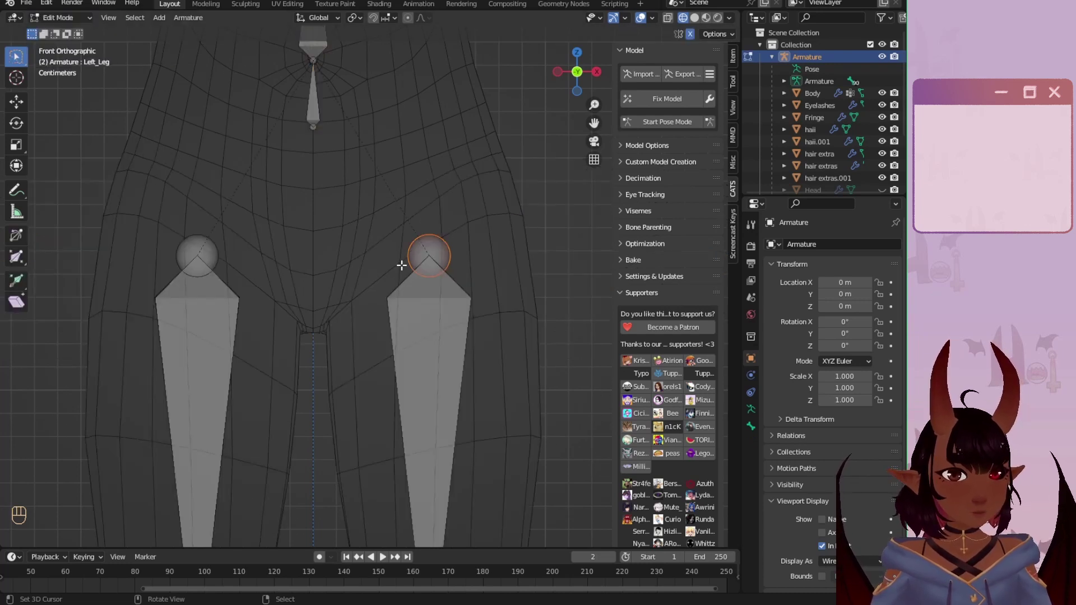
{"action": "key", "text": "g"}
{"action": "left_click", "coordinate": [401, 230]}
{"action": "left_click", "coordinate": [48, 17]}
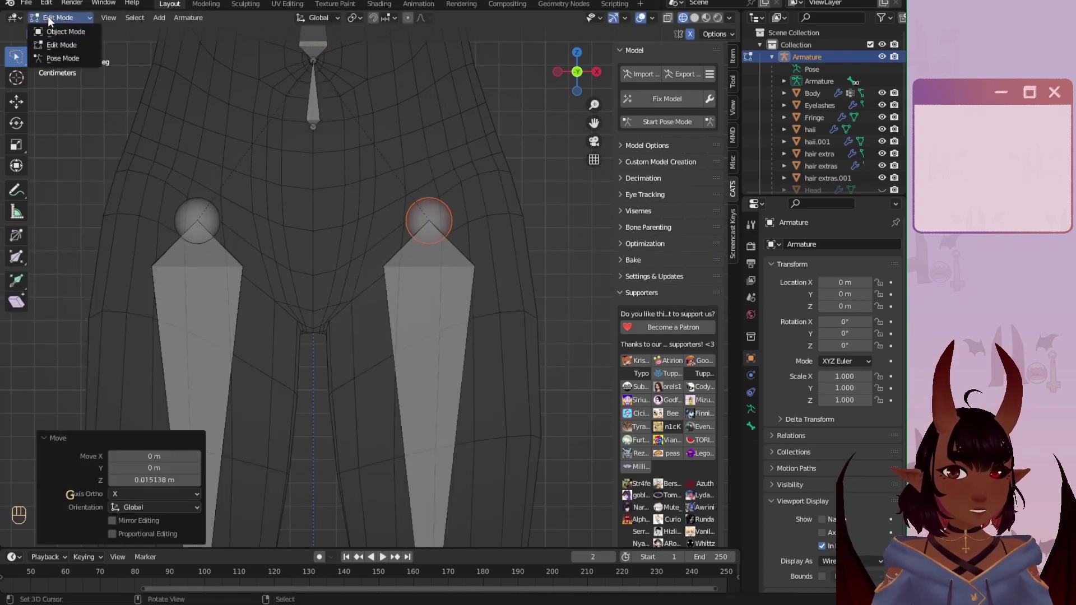
{"action": "left_click", "coordinate": [51, 32]}
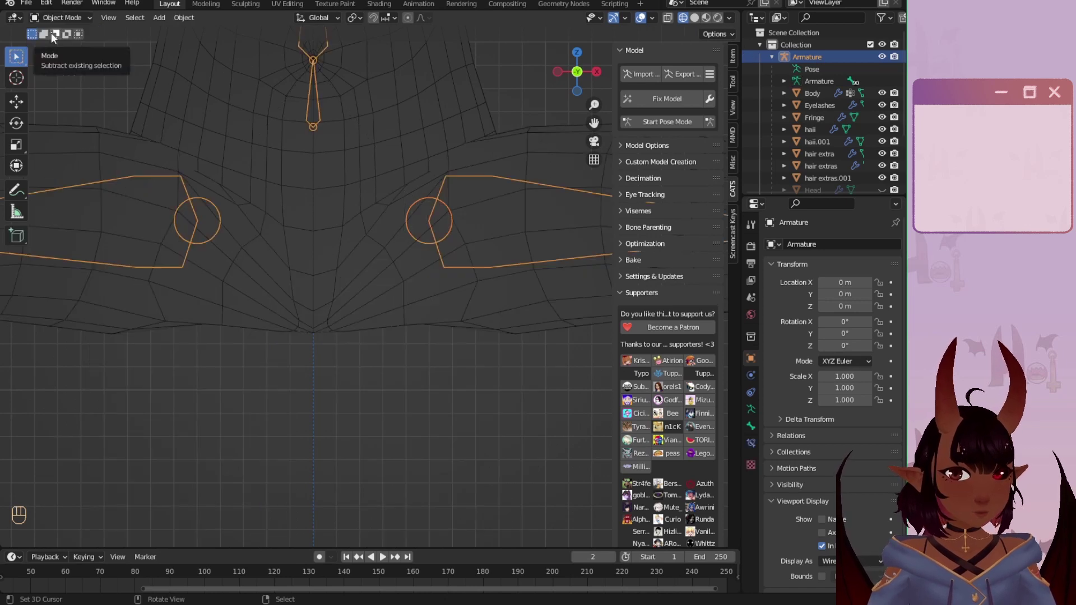
Step: Raise the Left_Leg bone's upper joint about 0.007 m further along Z and return to Object Mode
{"action": "left_click", "coordinate": [52, 18]}
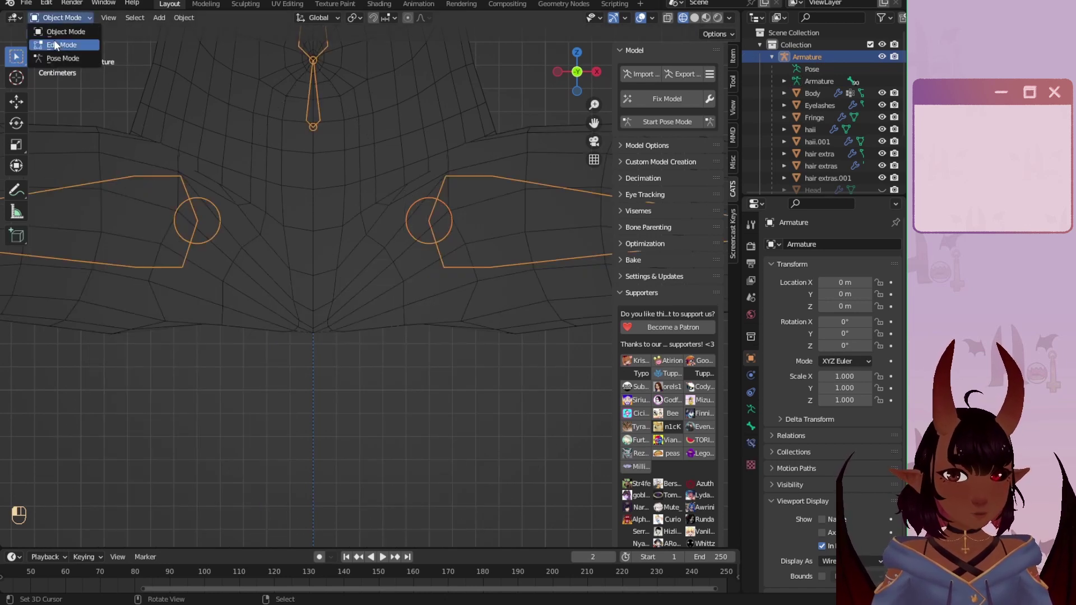
{"action": "left_click", "coordinate": [53, 45]}
{"action": "key", "text": "g"}
{"action": "key", "text": "z"}
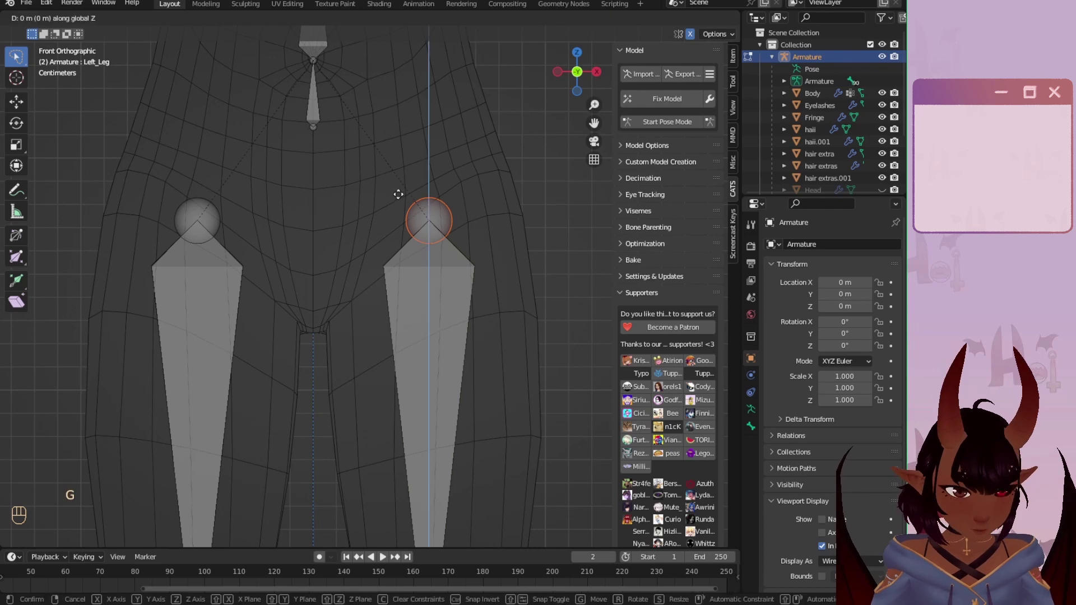
{"action": "left_click", "coordinate": [401, 177]}
{"action": "left_click", "coordinate": [46, 19]}
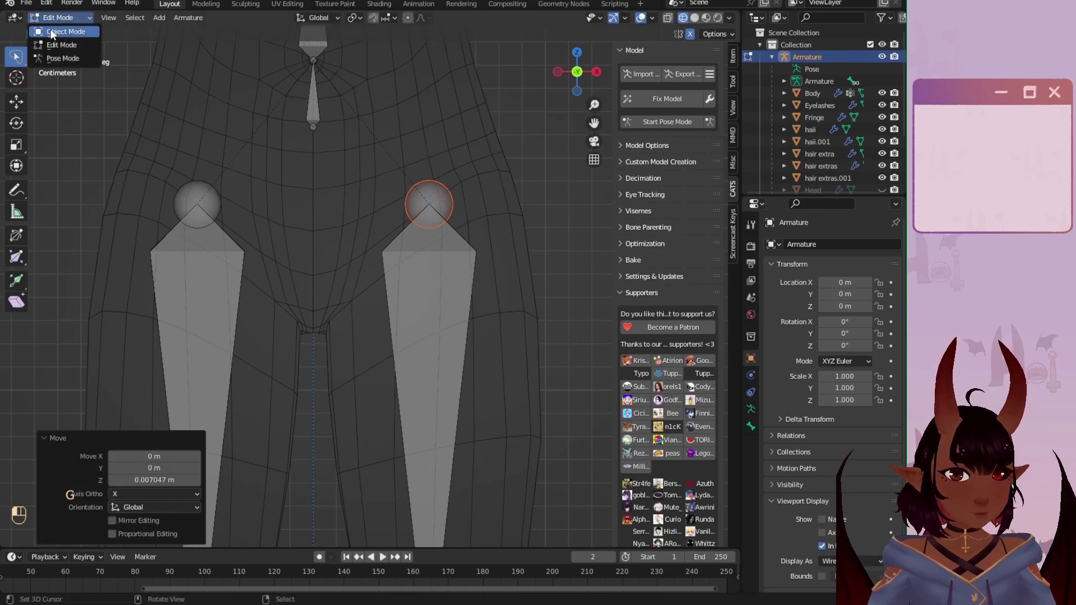
{"action": "left_click", "coordinate": [63, 32]}
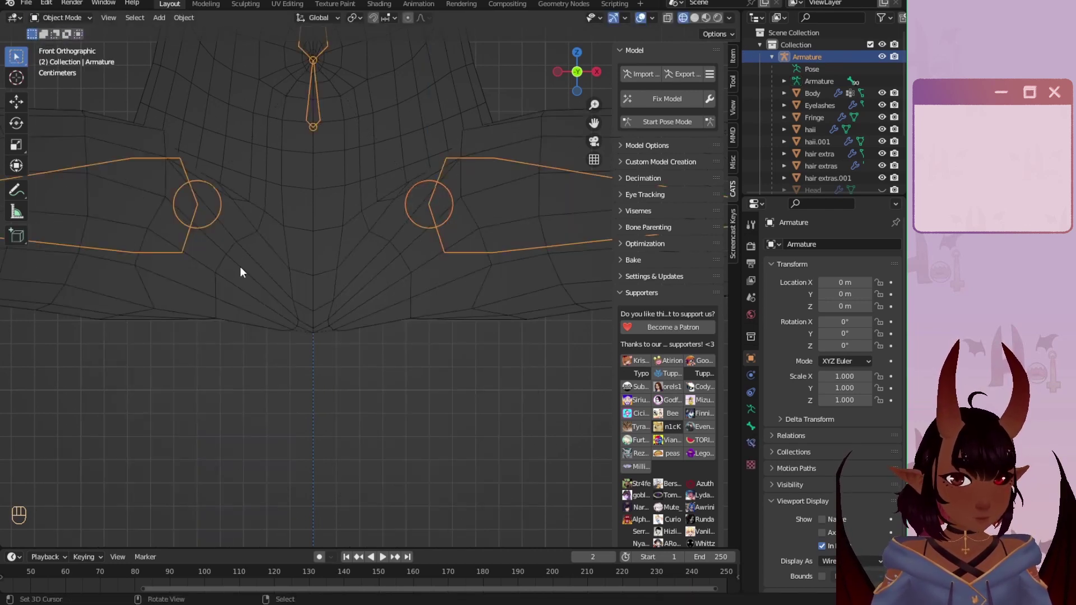
Step: Lower the Left_Leg bone's upper joint about 0.0086 m along Z and check the posed hips in Object Mode
{"action": "scroll", "coordinate": [292, 280], "scroll_direction": "up", "scroll_amount": 4}
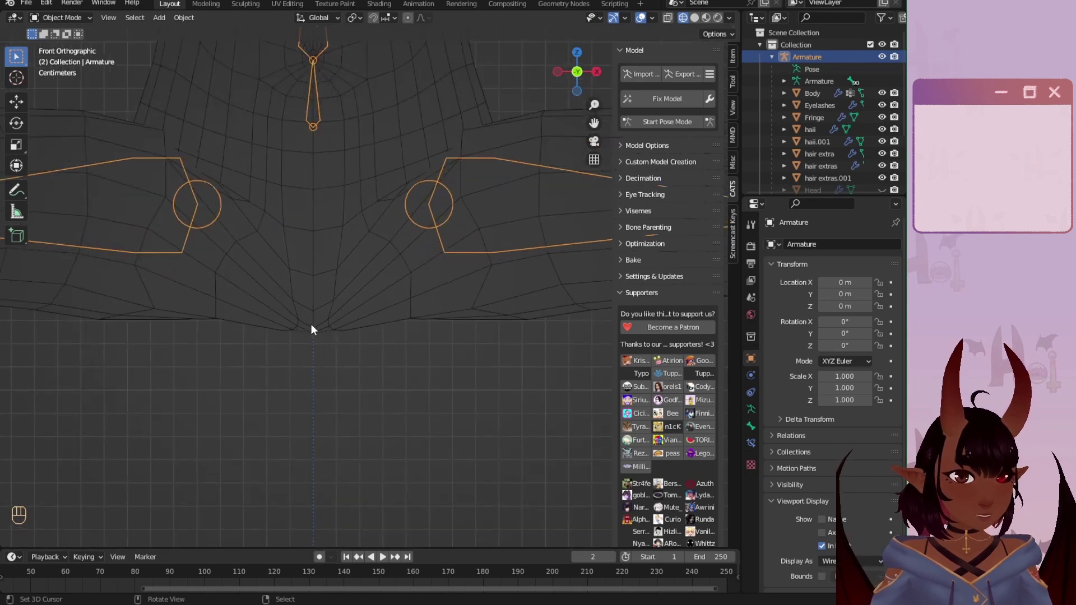
{"action": "left_click", "coordinate": [54, 18]}
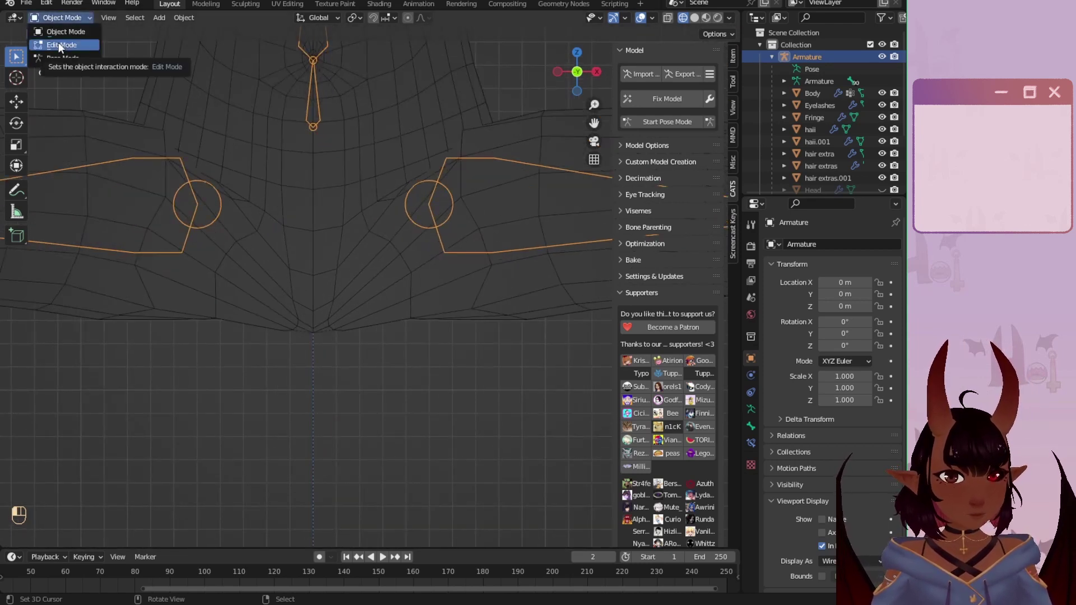
{"action": "left_click", "coordinate": [59, 45]}
{"action": "key", "text": "g"}
{"action": "key", "text": "z"}
{"action": "left_click", "coordinate": [352, 125]}
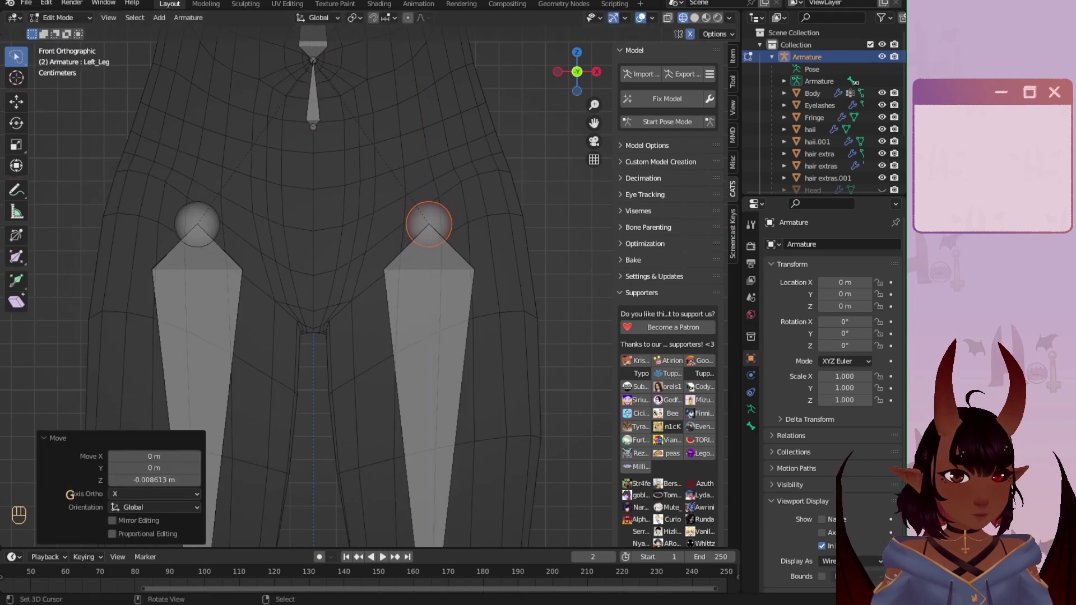
{"action": "left_click", "coordinate": [56, 18]}
{"action": "left_click", "coordinate": [46, 34]}
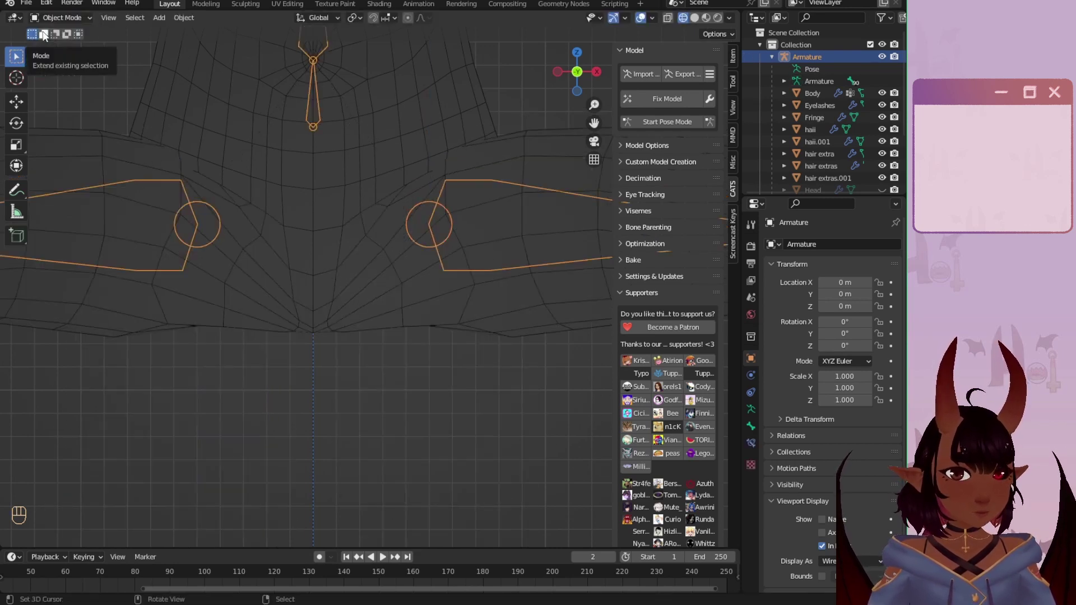
{"action": "scroll", "coordinate": [411, 352], "scroll_direction": "down", "scroll_amount": 5}
{"action": "scroll", "coordinate": [409, 351], "scroll_direction": "up", "scroll_amount": 4}
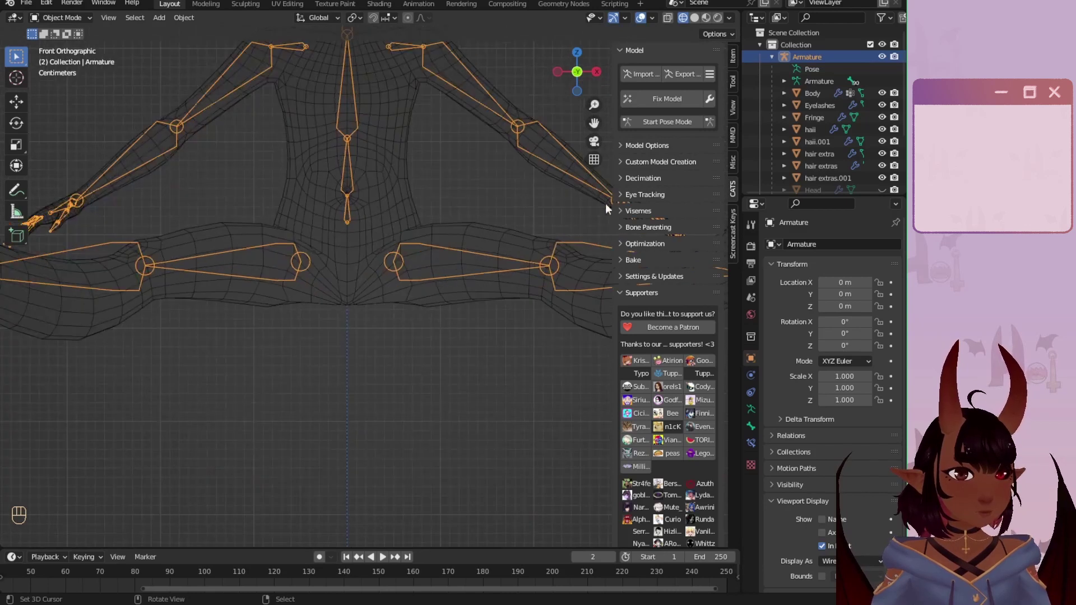
Step: Inspect the posed hips, return the armature to its rest pose by starting and stopping Pose Mode, and save the file
{"action": "left_click", "coordinate": [597, 71]}
{"action": "scroll", "coordinate": [344, 412], "scroll_direction": "up", "scroll_amount": 3}
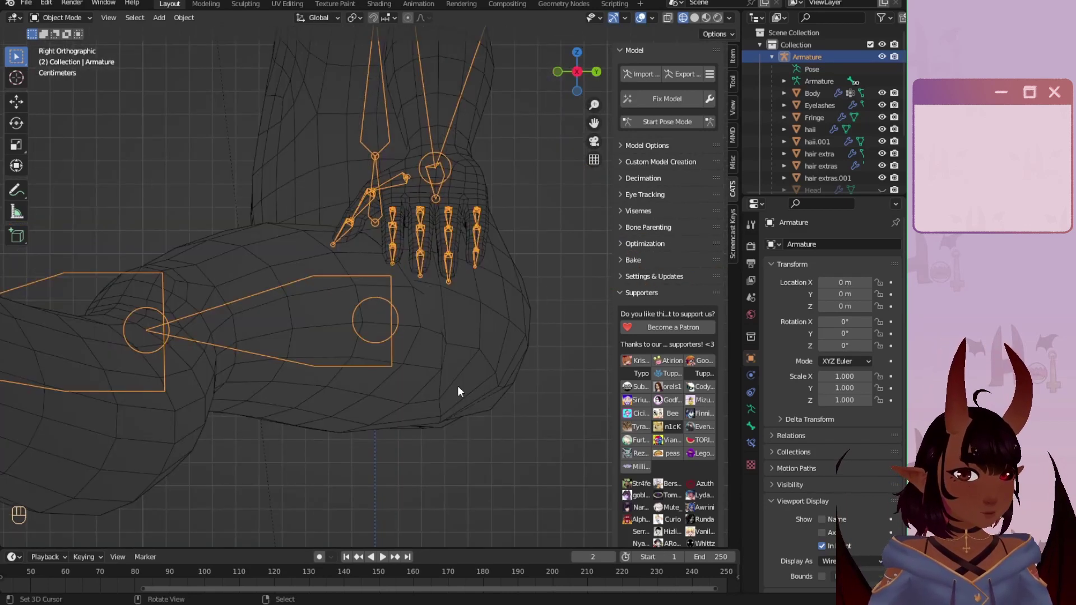
{"action": "scroll", "coordinate": [458, 391], "scroll_direction": "down", "scroll_amount": 3}
{"action": "middle_click_drag", "start_coordinate": [413, 308], "coordinate": [310, 163]}
{"action": "scroll", "coordinate": [272, 257], "scroll_direction": "up", "scroll_amount": 5}
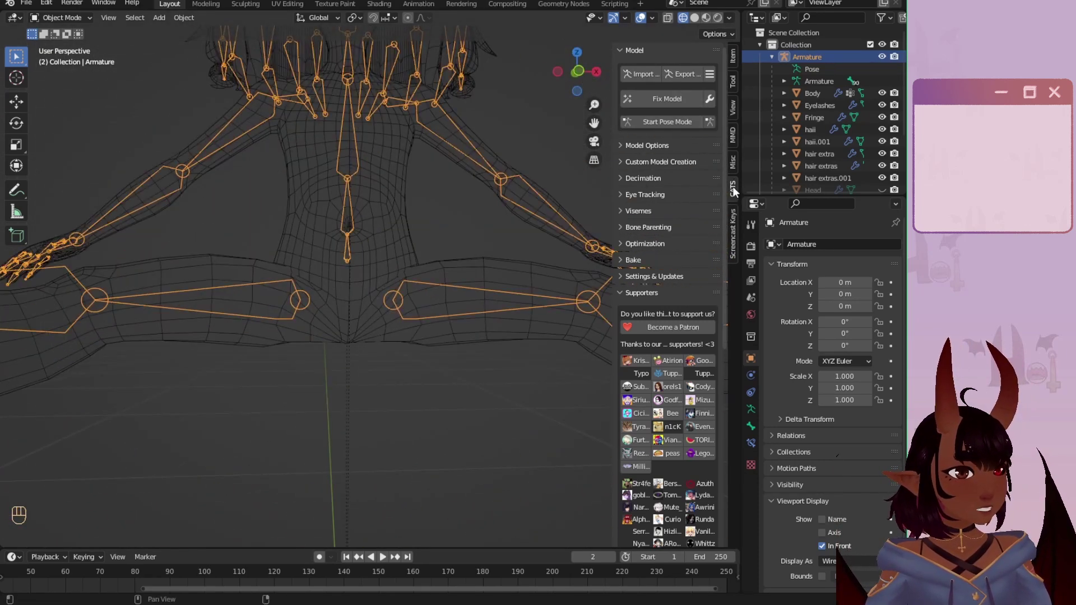
{"action": "left_click", "coordinate": [664, 121]}
{"action": "left_click", "coordinate": [664, 121]}
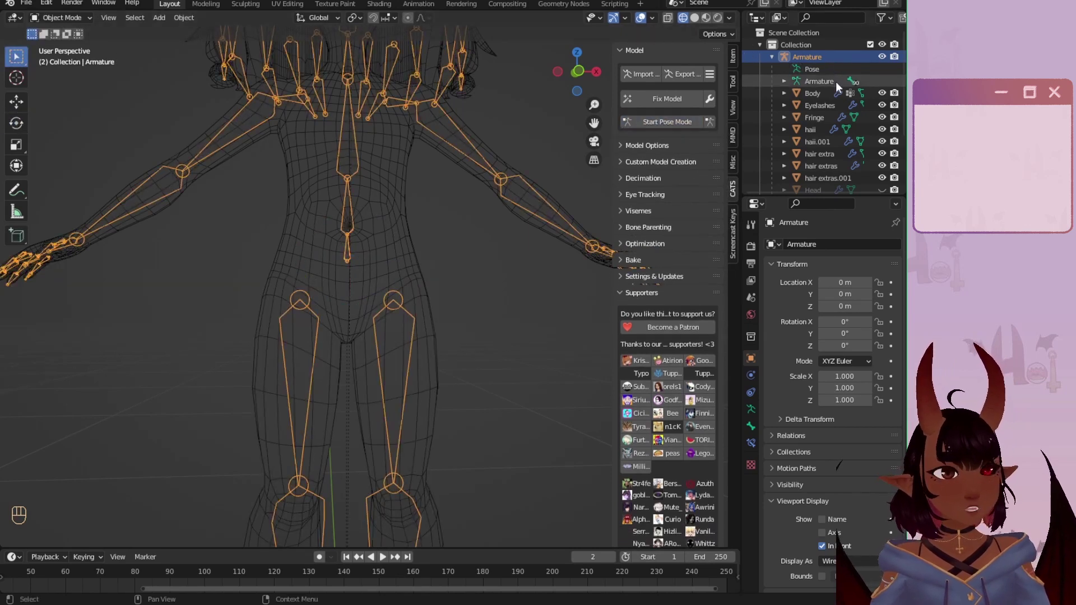
{"action": "left_click", "coordinate": [21, 3]}
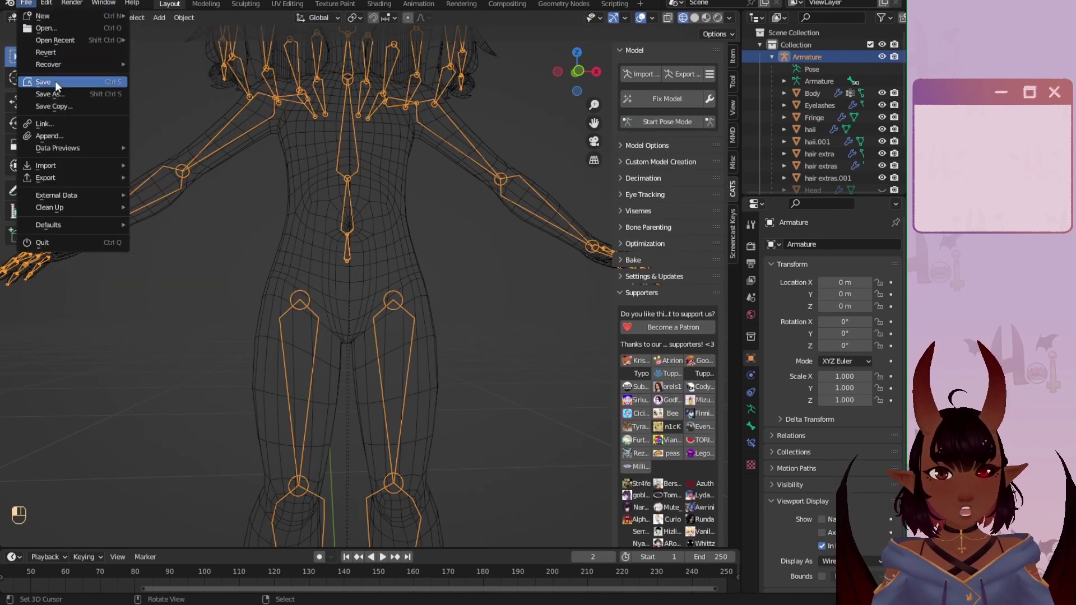
{"action": "left_click", "coordinate": [55, 81]}
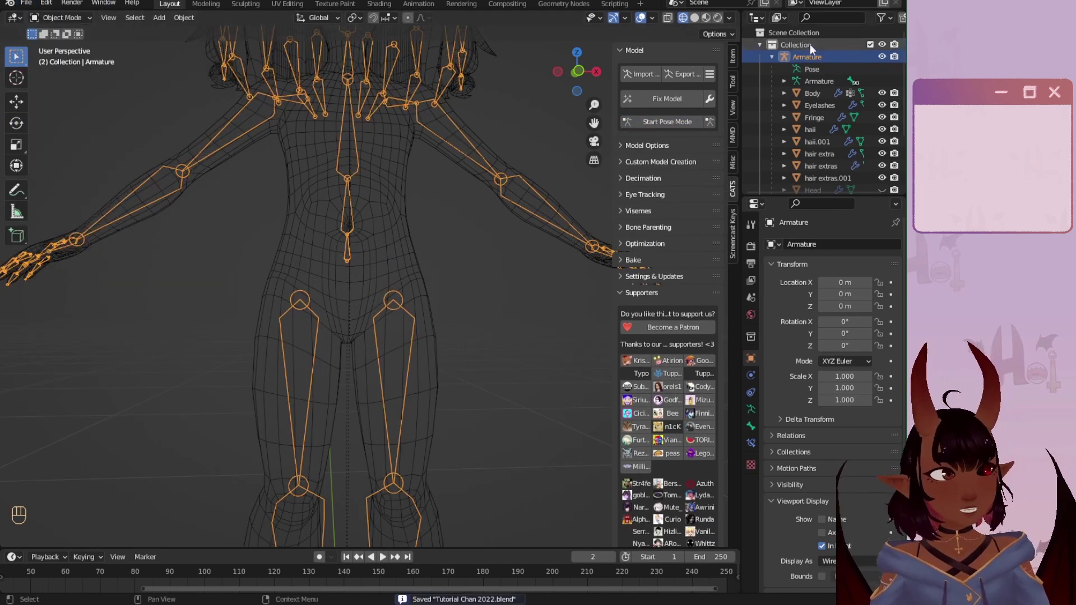
Step: Put the Body mesh in Weight Paint with the armature and rotate the Left_Leg bone outward about 44.6° in front view
{"action": "left_click", "coordinate": [812, 92], "text": "ctrl"}
{"action": "left_click", "coordinate": [71, 17]}
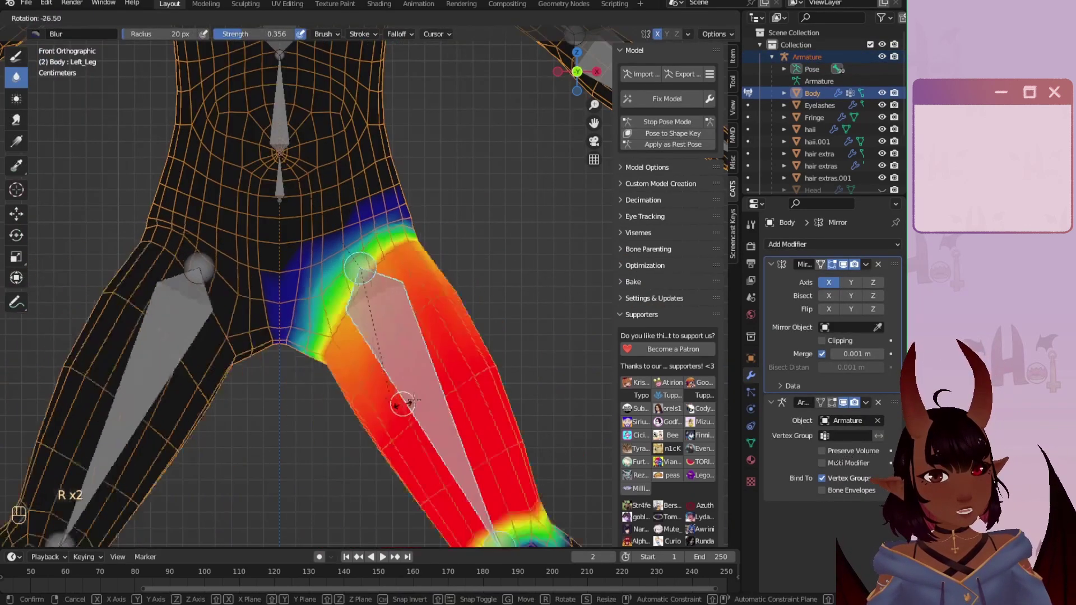
{"action": "left_click", "coordinate": [355, 404]}
{"action": "scroll", "coordinate": [425, 321], "scroll_direction": "up", "scroll_amount": 4}
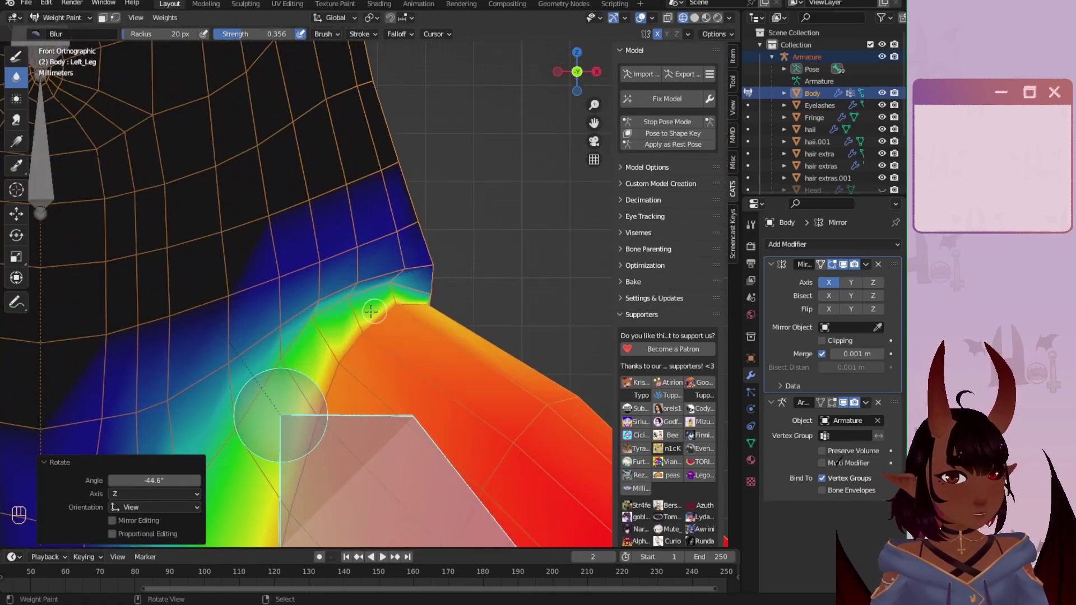
{"action": "middle_click_drag", "start_coordinate": [371, 311], "coordinate": [367, 270], "text": "shift"}
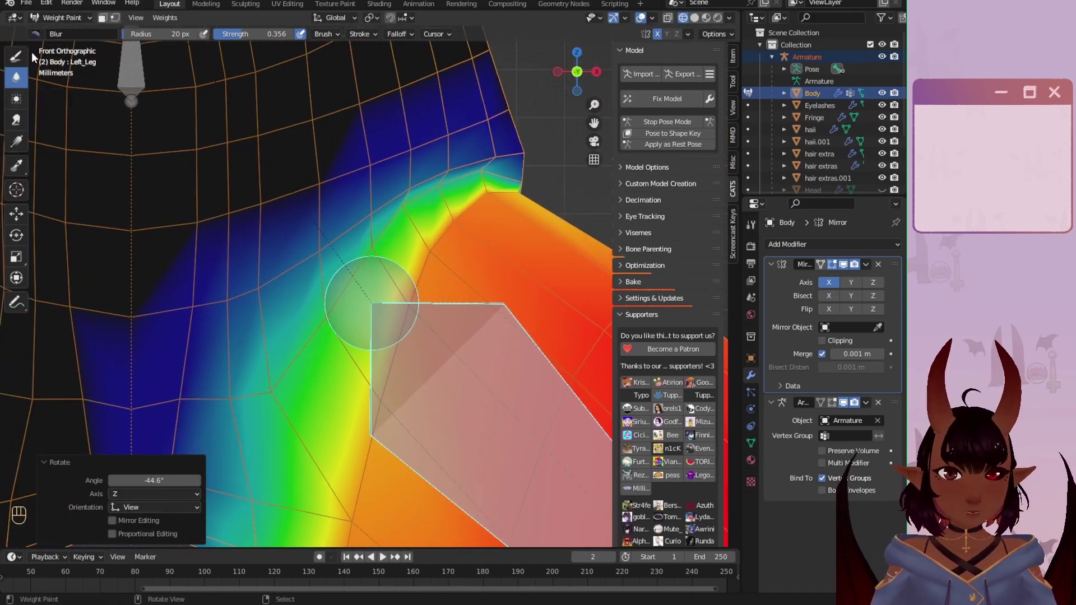
Step: Blur the Left_Leg weights at the outer hip crease, and open the Draw brush's blending mode choices
{"action": "left_click_drag", "start_coordinate": [524, 149], "coordinate": [518, 153]}
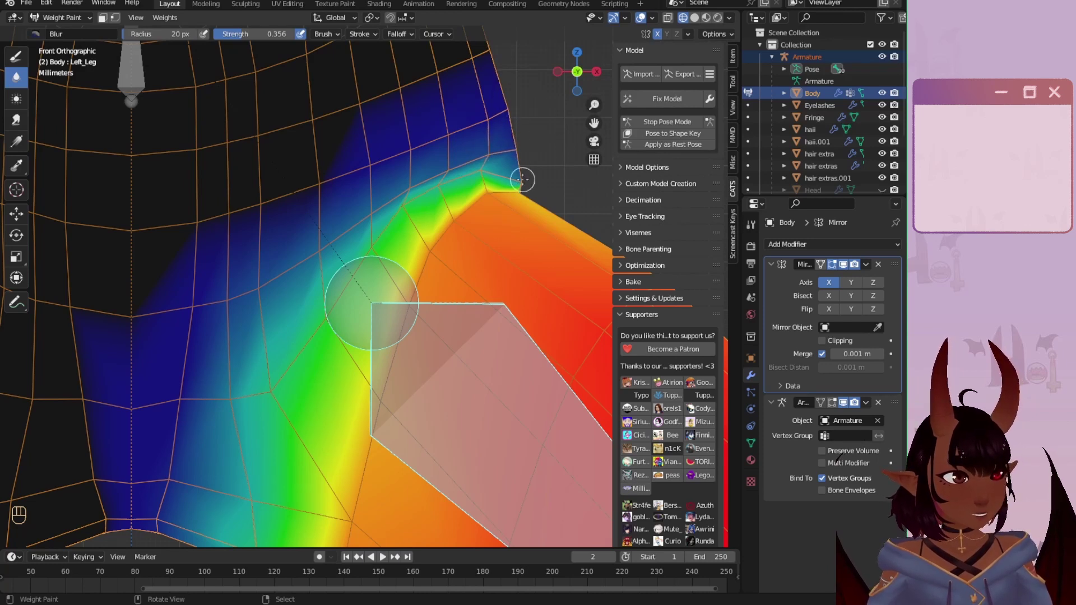
{"action": "middle_click_drag", "start_coordinate": [518, 186], "coordinate": [473, 283]}
{"action": "left_click", "coordinate": [15, 57]}
{"action": "mouse_move", "coordinate": [224, 280]}
{"action": "middle_mouse_down"}
{"action": "mouse_move", "coordinate": [448, 291]}
{"action": "mouse_move", "coordinate": [426, 269]}
{"action": "middle_mouse_up"}
{"action": "left_click", "coordinate": [407, 35]}
{"action": "left_click", "coordinate": [411, 57]}
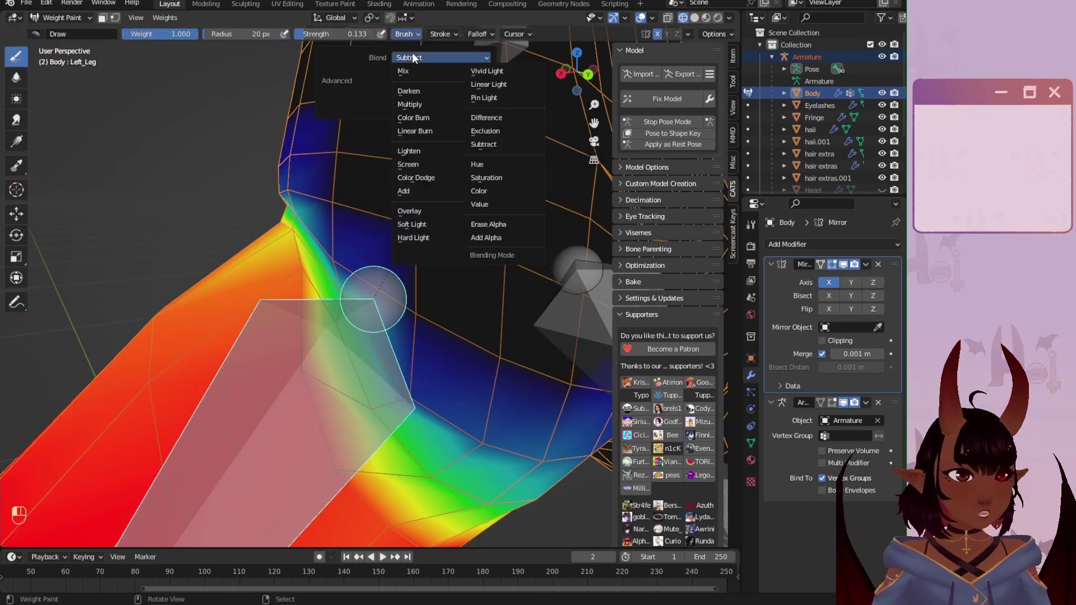
Step: Smooth the Left_Leg weights across the front of the hip with the Blur brush at strength 0.356
{"action": "mouse_move", "coordinate": [224, 252]}
{"action": "middle_mouse_down"}
{"action": "mouse_move", "coordinate": [435, 250]}
{"action": "mouse_move", "coordinate": [225, 263]}
{"action": "mouse_move", "coordinate": [168, 224]}
{"action": "middle_mouse_up"}
{"action": "scroll", "coordinate": [434, 250], "scroll_direction": "down", "scroll_amount": 6}
{"action": "scroll", "coordinate": [224, 263], "scroll_direction": "up", "scroll_amount": 3}
{"action": "left_click", "coordinate": [16, 77]}
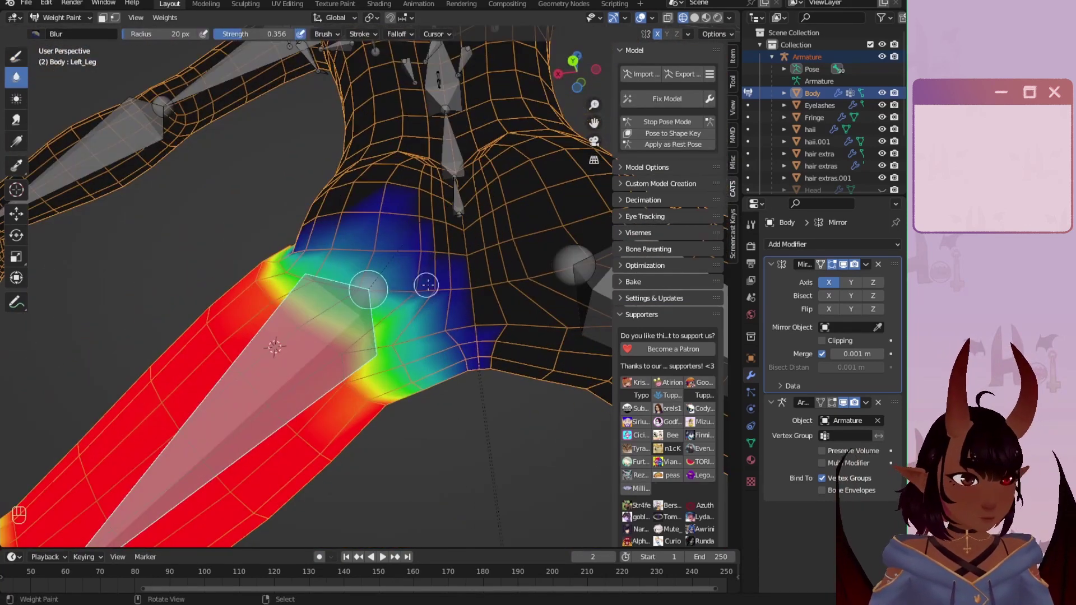
{"action": "left_click_drag", "start_coordinate": [428, 283], "coordinate": [387, 311]}
{"action": "scroll", "coordinate": [387, 310], "scroll_direction": "down", "scroll_amount": 3}
{"action": "middle_click_drag", "start_coordinate": [386, 310], "coordinate": [216, 154]}
{"action": "scroll", "coordinate": [216, 153], "scroll_direction": "up", "scroll_amount": 3}
Step: Rotate the Left_Leg bone inward about 43° in front view so the thigh hangs straight
{"action": "key", "text": "KP_1"}
{"action": "key", "text": "r"}
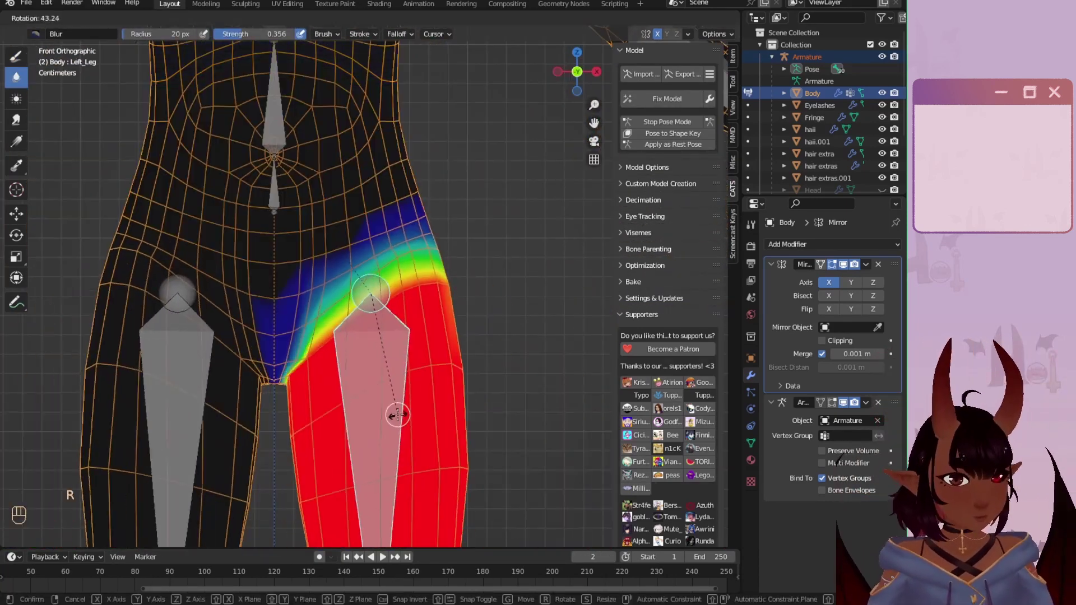
{"action": "left_click", "coordinate": [397, 436]}
{"action": "middle_click_drag", "start_coordinate": [397, 436], "coordinate": [306, 157]}
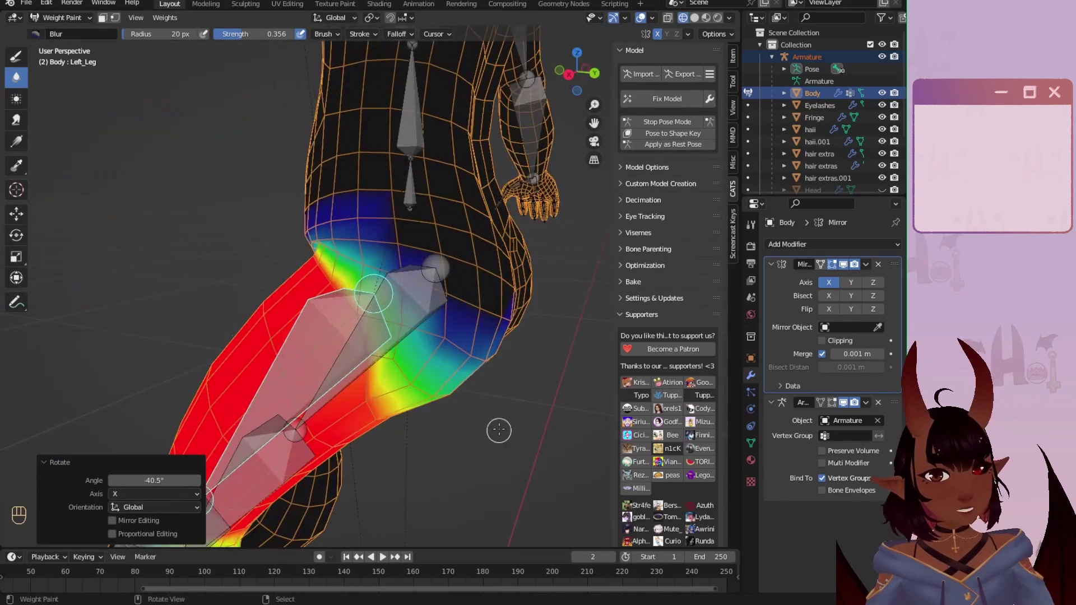
Step: Swing the Left_Leg bone forward about the global X axis in two turns, the second about -19.9°
{"action": "key", "text": "r"}
{"action": "key", "text": "x"}
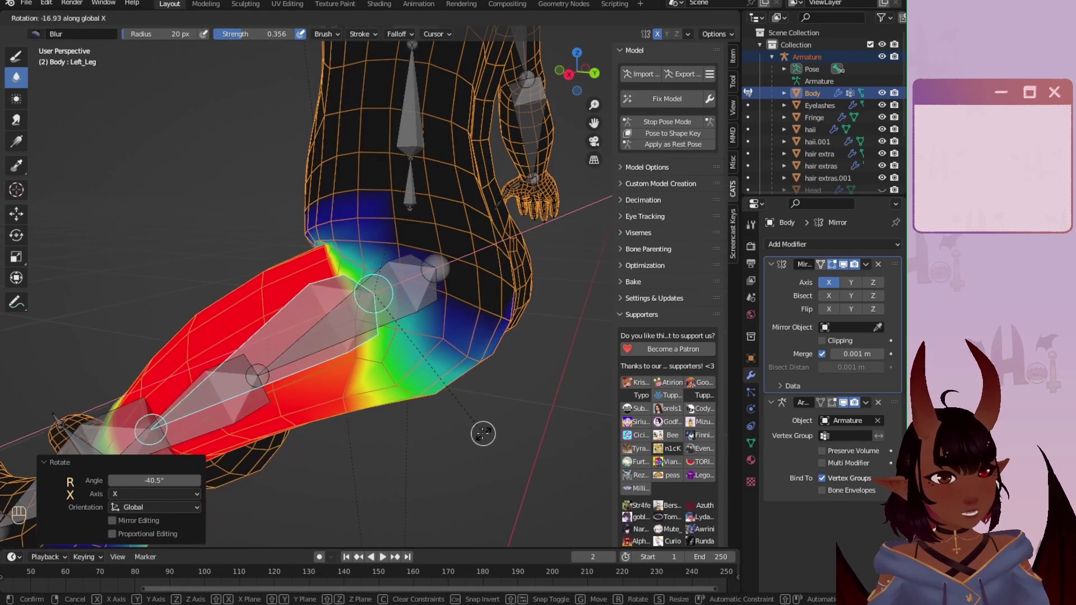
{"action": "left_click", "coordinate": [484, 434]}
{"action": "middle_click_drag", "start_coordinate": [528, 298], "coordinate": [432, 233]}
{"action": "key", "text": "r"}
{"action": "key", "text": "x"}
{"action": "left_click", "coordinate": [490, 325]}
Step: Raise the Left_Leg bone about 10° in side view and check the buttock's outline
{"action": "key", "text": "KP_3"}
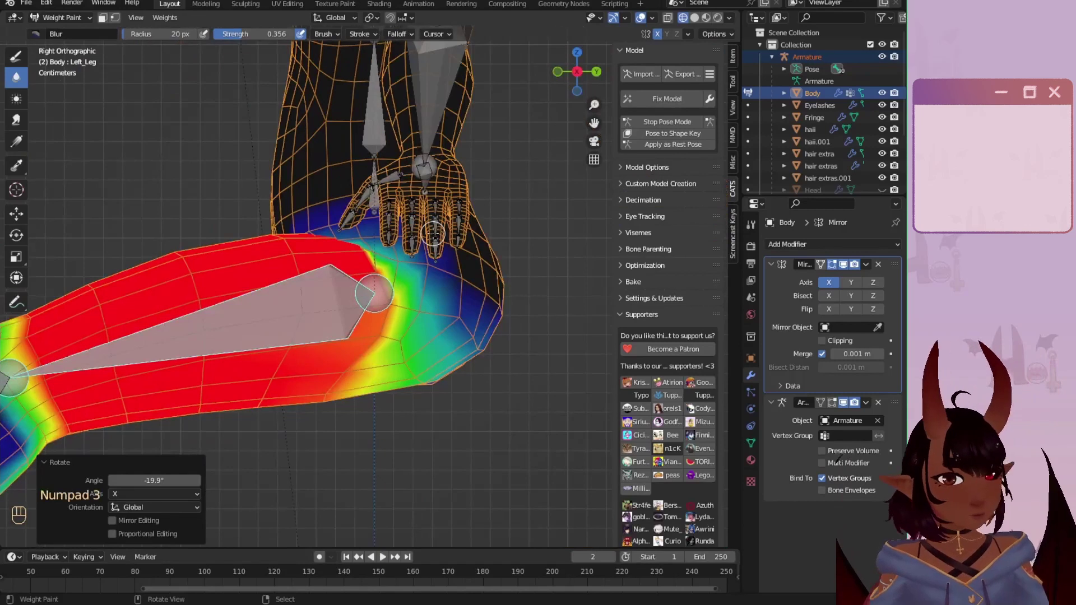
{"action": "key", "text": "r"}
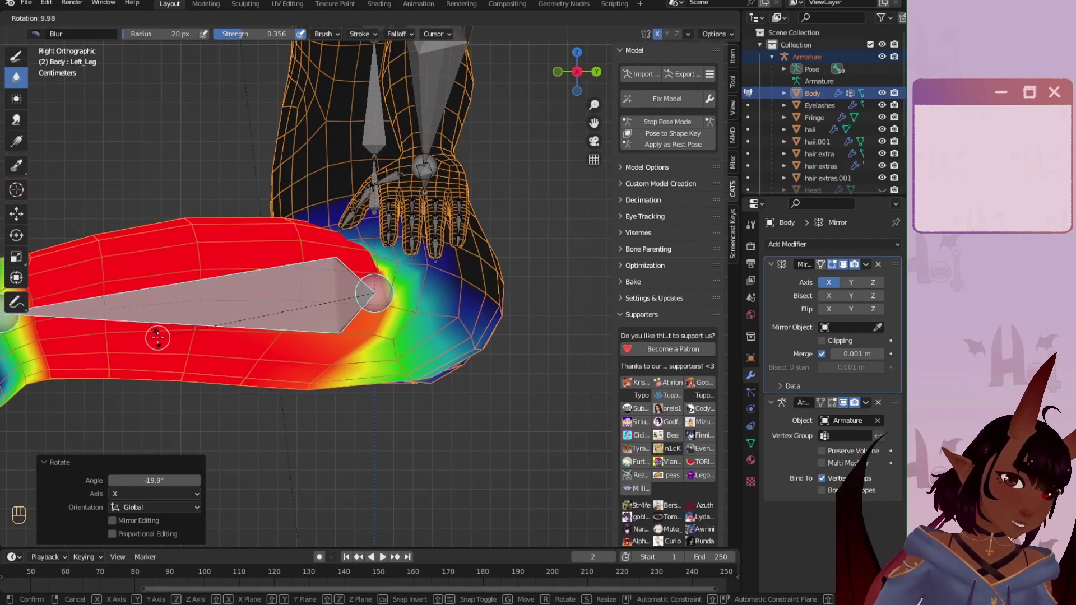
{"action": "left_click", "coordinate": [157, 337]}
{"action": "scroll", "coordinate": [368, 387], "scroll_direction": "down", "scroll_amount": 4}
{"action": "middle_click_drag", "start_coordinate": [461, 373], "coordinate": [387, 362], "text": "shift"}
{"action": "scroll", "coordinate": [330, 368], "scroll_direction": "up", "scroll_amount": 4}
{"action": "scroll", "coordinate": [331, 368], "scroll_direction": "up", "scroll_amount": 2}
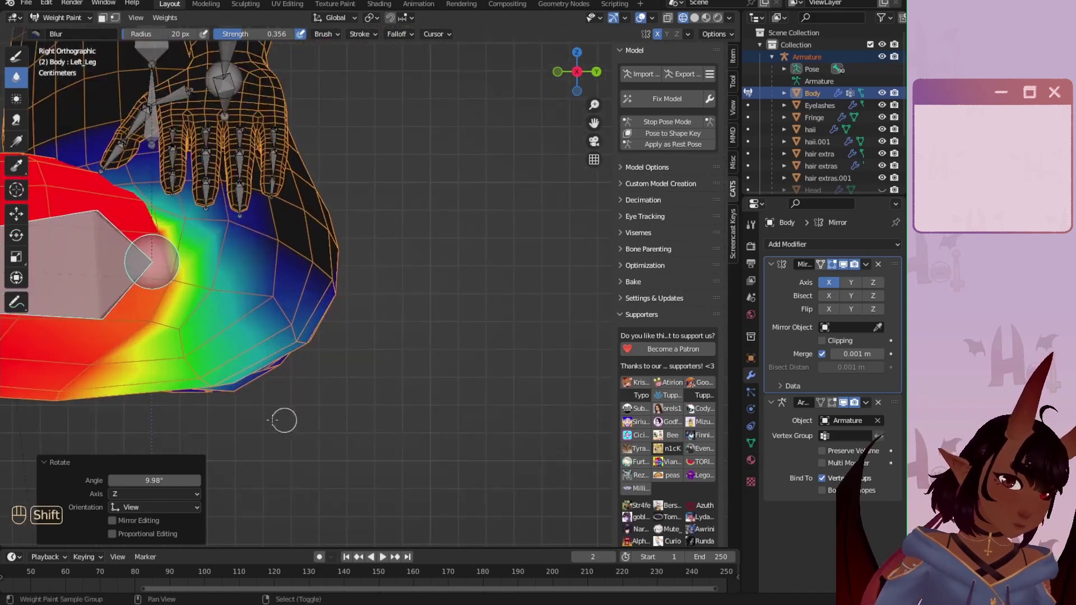
{"action": "middle_click_drag", "start_coordinate": [284, 421], "coordinate": [403, 286], "text": "shift"}
{"action": "scroll", "coordinate": [289, 299], "scroll_direction": "down", "scroll_amount": 4}
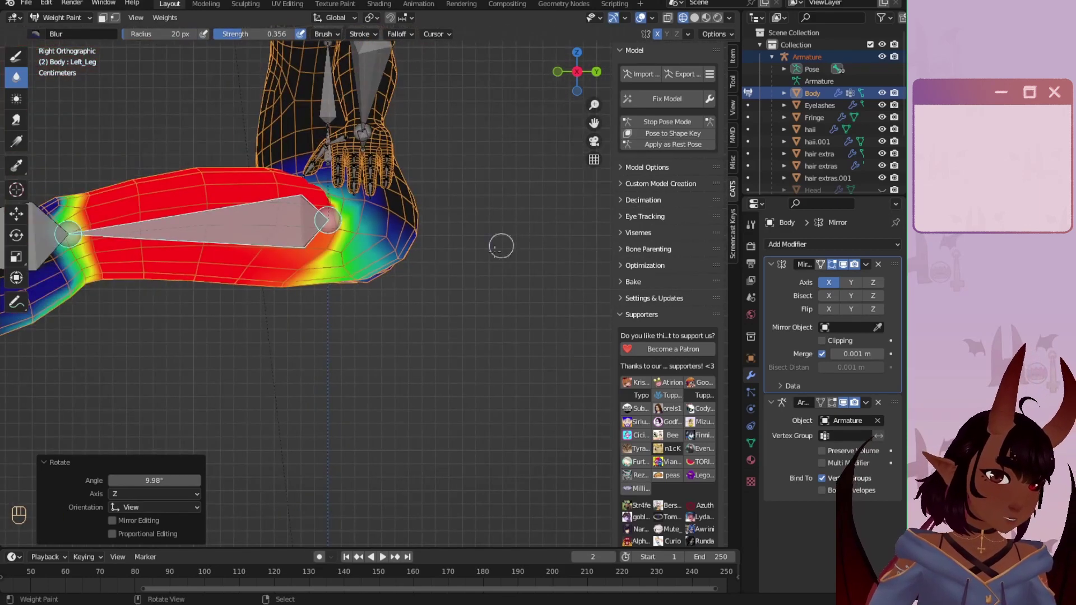
Step: Blur the Left_Leg weights along the underside of the buttock
{"action": "middle_click_drag", "start_coordinate": [501, 246], "coordinate": [303, 224]}
{"action": "middle_click_drag", "start_coordinate": [223, 398], "coordinate": [363, 445]}
{"action": "scroll", "coordinate": [363, 446], "scroll_direction": "up", "scroll_amount": 5}
{"action": "middle_click_drag", "start_coordinate": [340, 333], "coordinate": [346, 353]}
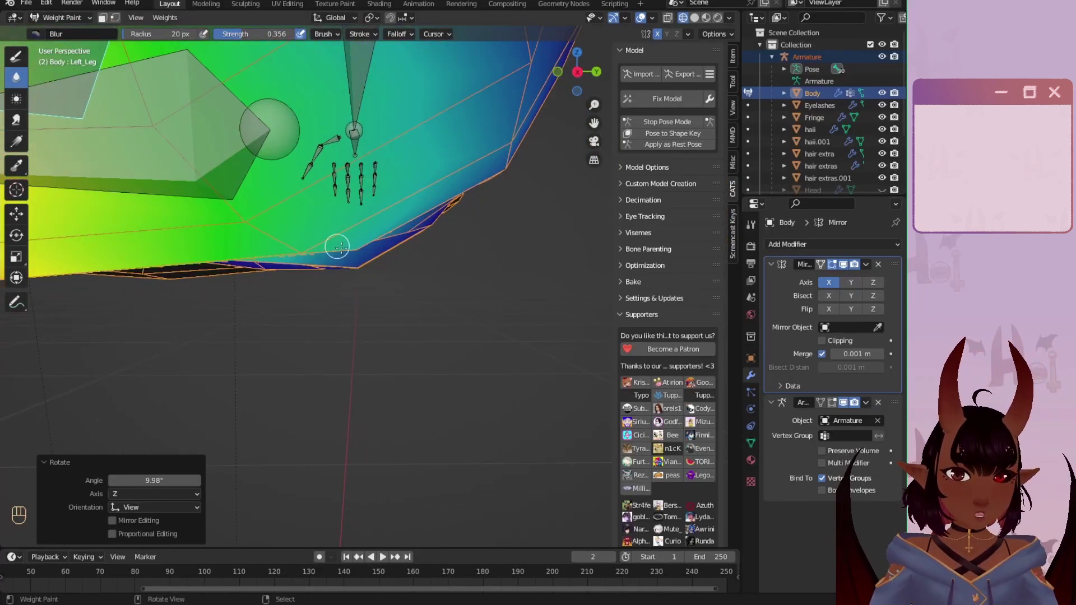
{"action": "left_click_drag", "start_coordinate": [362, 268], "coordinate": [322, 271]}
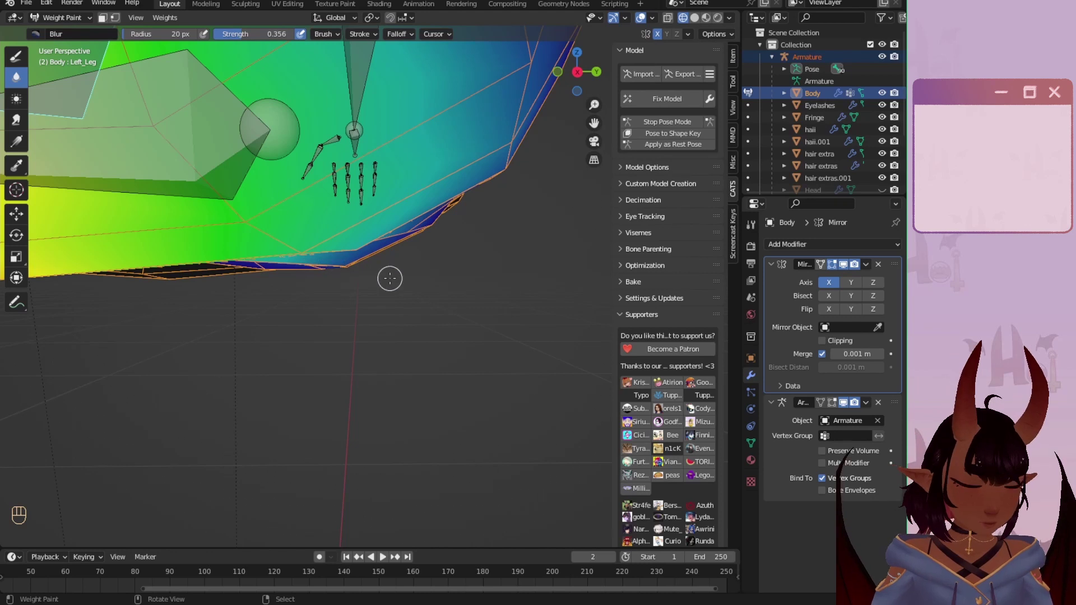
Step: Set the Blur brush radius to 34 px while checking the crotch and buttock from the front, side and below
{"action": "key", "text": "KP_1"}
{"action": "scroll", "coordinate": [402, 300], "scroll_direction": "up", "scroll_amount": 2}
{"action": "scroll", "coordinate": [401, 301], "scroll_direction": "down", "scroll_amount": 4}
{"action": "scroll", "coordinate": [247, 259], "scroll_direction": "up", "scroll_amount": 2}
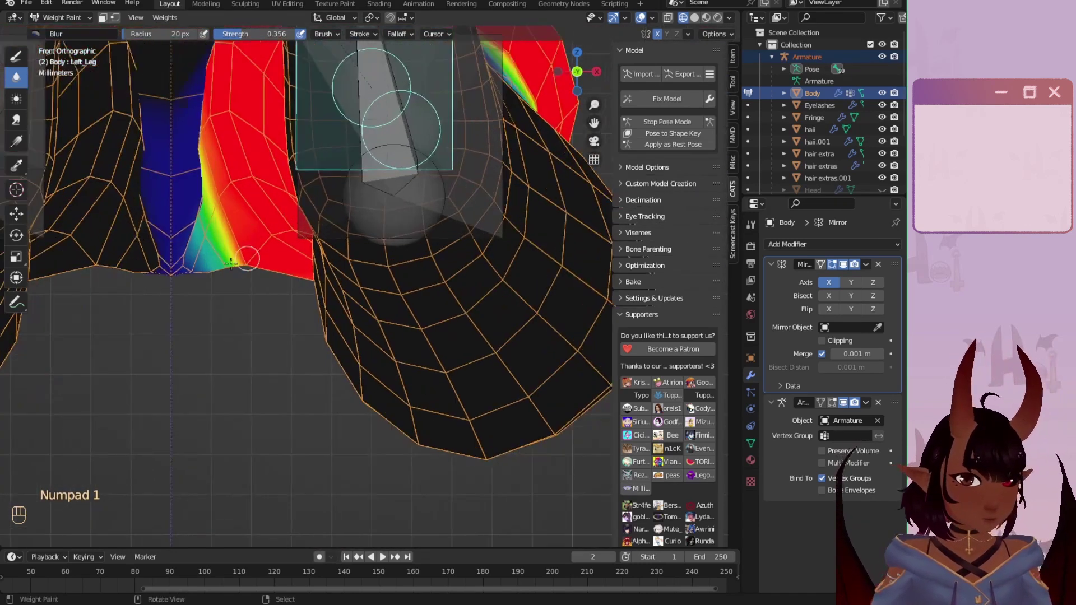
{"action": "scroll", "coordinate": [231, 262], "scroll_direction": "up", "scroll_amount": 2}
{"action": "key", "text": "f"}
{"action": "left_click", "coordinate": [311, 463]}
{"action": "key", "text": "KP_3"}
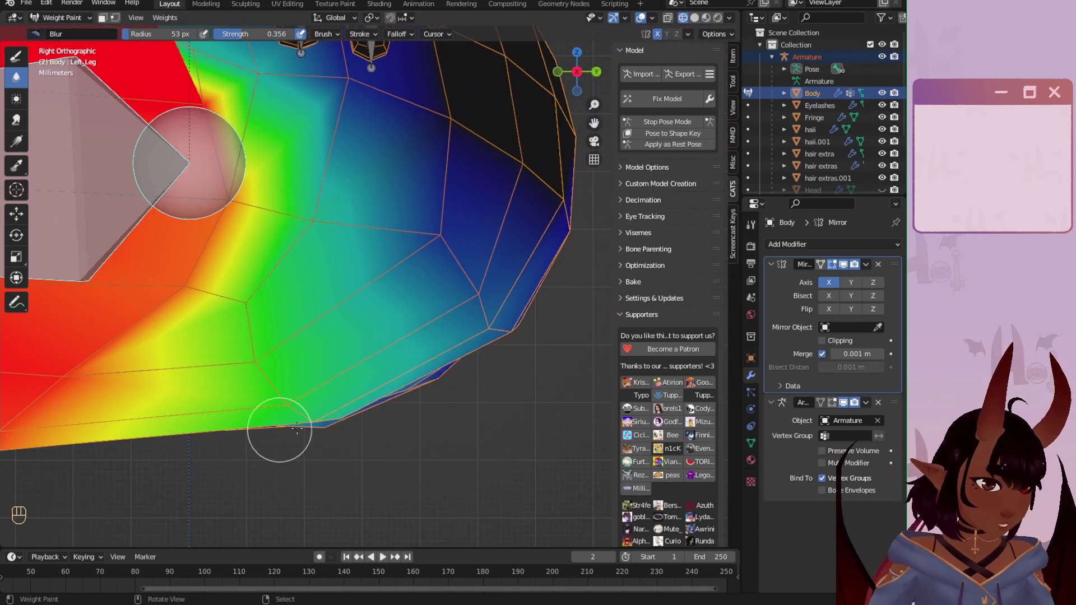
{"action": "mouse_move", "coordinate": [297, 429]}
{"action": "middle_mouse_down"}
{"action": "mouse_move", "coordinate": [349, 263]}
{"action": "mouse_move", "coordinate": [377, 305]}
{"action": "mouse_move", "coordinate": [369, 402]}
{"action": "mouse_move", "coordinate": [348, 377]}
{"action": "middle_mouse_up"}
{"action": "key", "text": "f"}
{"action": "left_click", "coordinate": [332, 407]}
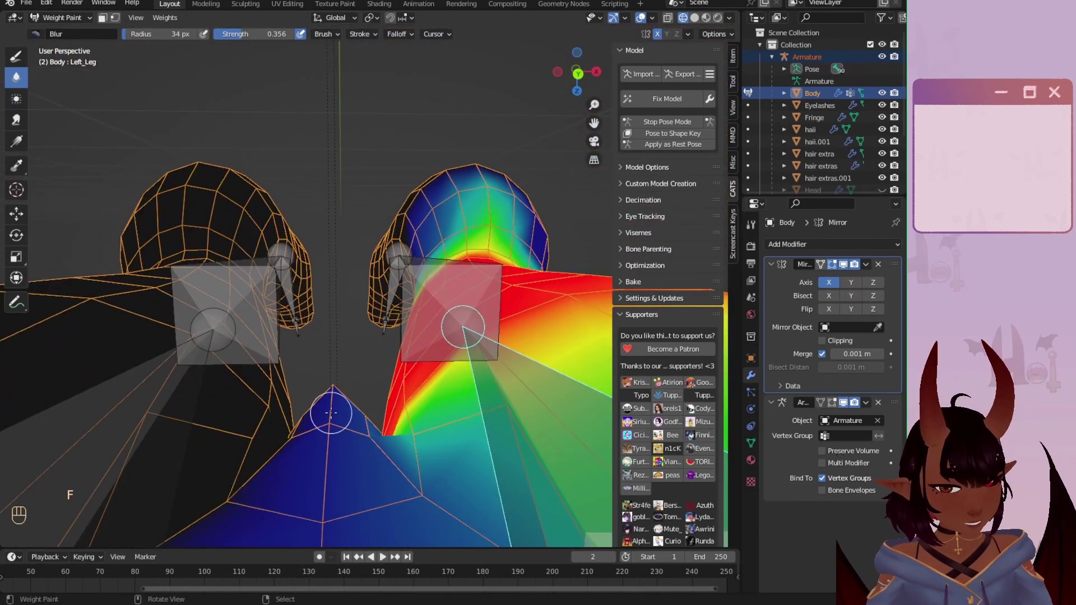
Step: Select the Hips weights and paint full weight over the crotch with the Draw brush at strength 0.793
{"action": "middle_click_drag", "start_coordinate": [334, 391], "coordinate": [396, 337]}
{"action": "right_click", "coordinate": [397, 336]}
{"action": "left_click", "coordinate": [16, 56]}
{"action": "left_click_drag", "start_coordinate": [320, 35], "coordinate": [337, 34]}
{"action": "left_click_drag", "start_coordinate": [357, 342], "coordinate": [368, 386]}
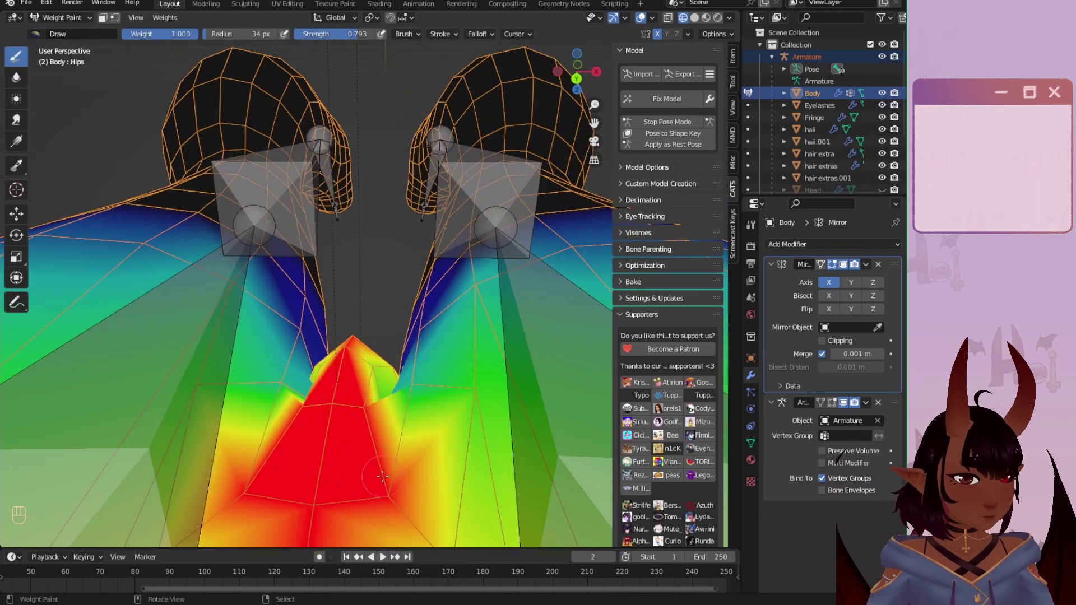
{"action": "mouse_move", "coordinate": [367, 414]}
{"action": "middle_mouse_down"}
{"action": "mouse_move", "coordinate": [392, 314]}
{"action": "mouse_move", "coordinate": [359, 336]}
{"action": "middle_mouse_up"}
{"action": "right_click", "coordinate": [300, 320]}
{"action": "key", "text": "r"}
{"action": "right_click", "coordinate": [377, 396]}
{"action": "middle_click_drag", "start_coordinate": [377, 397], "coordinate": [370, 347]}
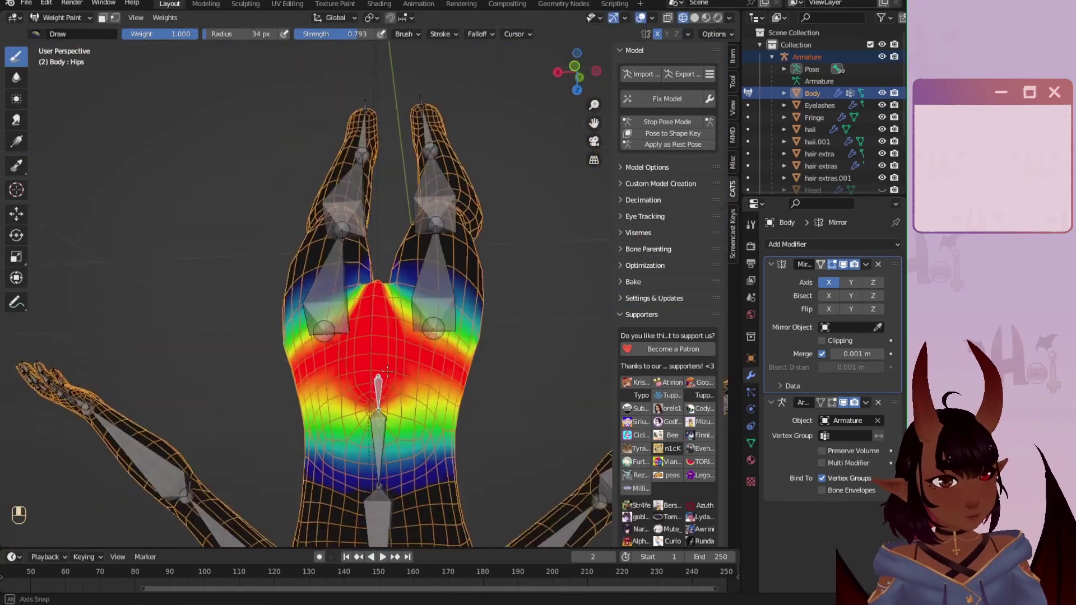
Step: Switch to the Blur brush for the Hips weights between the legs and set its strength to 0.652
{"action": "scroll", "coordinate": [364, 303], "scroll_direction": "up", "scroll_amount": 6}
{"action": "left_click", "coordinate": [16, 77]}
{"action": "middle_click_drag", "start_coordinate": [357, 279], "coordinate": [339, 379]}
{"action": "key", "text": "KP_1"}
{"action": "scroll", "coordinate": [406, 286], "scroll_direction": "up", "scroll_amount": 3}
{"action": "middle_click_drag", "start_coordinate": [406, 286], "coordinate": [387, 224]}
{"action": "left_click_drag", "start_coordinate": [247, 35], "coordinate": [270, 34]}
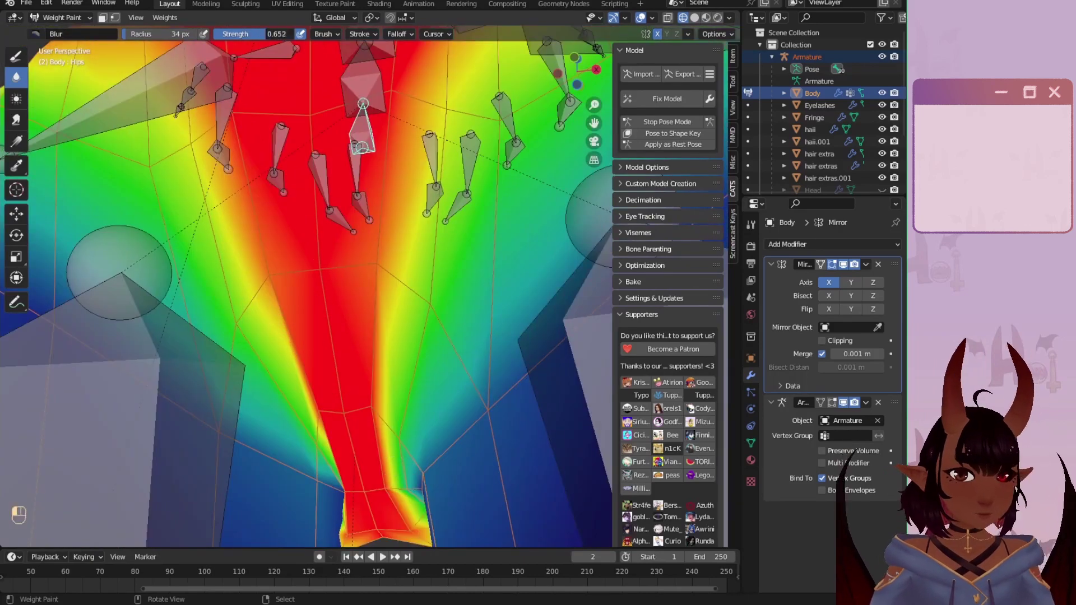
Step: Paint extra Hips weight on both sides of the crotch with the Draw brush at strength 0.059
{"action": "left_click", "coordinate": [16, 57]}
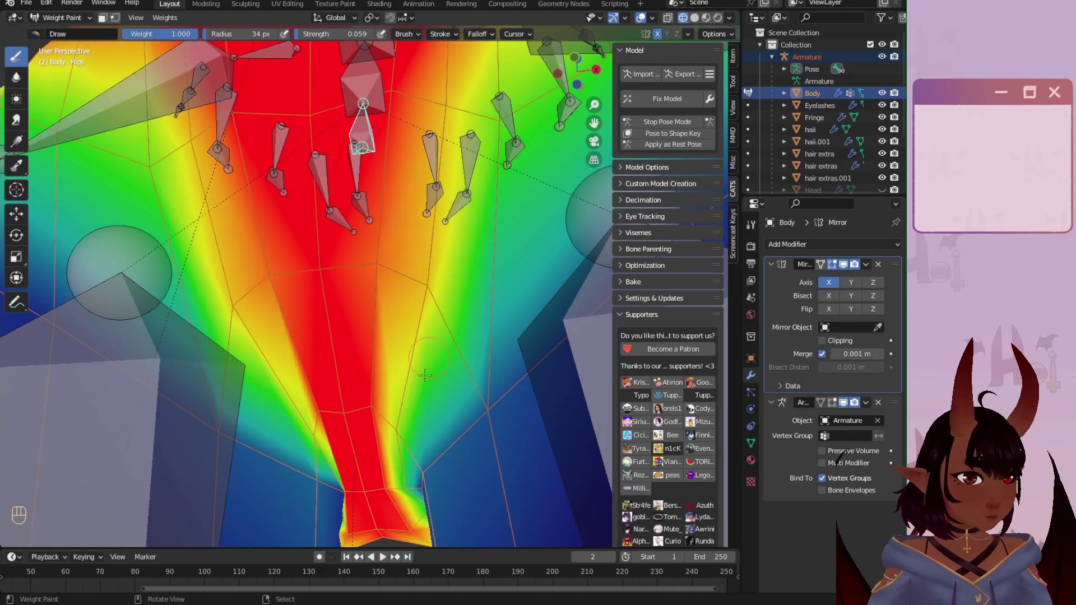
{"action": "middle_click_drag", "start_coordinate": [425, 375], "coordinate": [375, 163], "text": "shift"}
{"action": "scroll", "coordinate": [359, 224], "scroll_direction": "up", "scroll_amount": 2}
{"action": "middle_click_drag", "start_coordinate": [359, 224], "coordinate": [409, 185]}
{"action": "scroll", "coordinate": [342, 237], "scroll_direction": "down", "scroll_amount": 7}
{"action": "scroll", "coordinate": [400, 224], "scroll_direction": "up", "scroll_amount": 4}
{"action": "middle_click_drag", "start_coordinate": [409, 224], "coordinate": [314, 169]}
{"action": "scroll", "coordinate": [392, 266], "scroll_direction": "down", "scroll_amount": 3}
Step: Select a bone and rotate it about the X axis to test the hip deformation
{"action": "scroll", "coordinate": [228, 144], "scroll_direction": "down", "scroll_amount": 5}
{"action": "right_click", "coordinate": [348, 359]}
{"action": "key", "text": "r"}
{"action": "key", "text": "x"}
{"action": "left_click", "coordinate": [337, 263]}
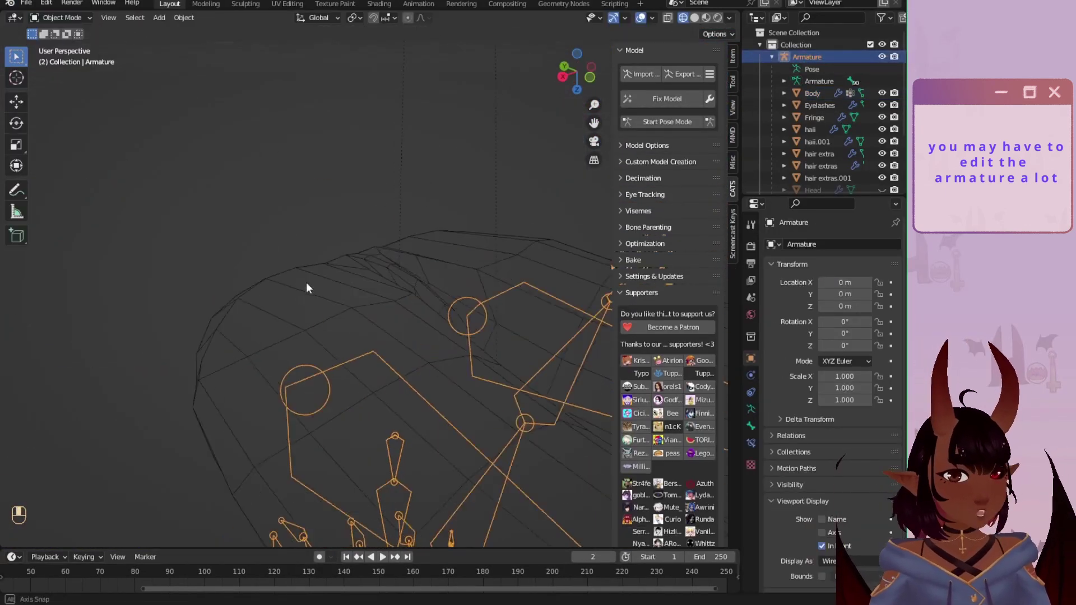
Step: Check the bent hips from front and back, return the Body to Weight Paint, and set the Blur strength to 0.244
{"action": "left_click", "coordinate": [590, 77]}
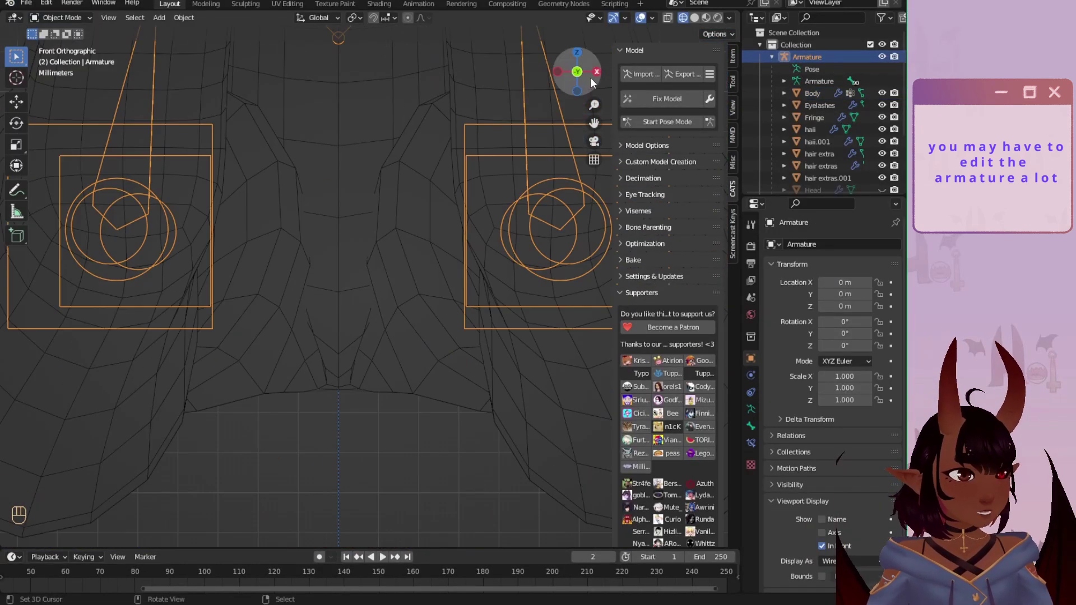
{"action": "left_click", "coordinate": [577, 71]}
{"action": "scroll", "coordinate": [439, 262], "scroll_direction": "down", "scroll_amount": 3}
{"action": "scroll", "coordinate": [435, 376], "scroll_direction": "up", "scroll_amount": 3}
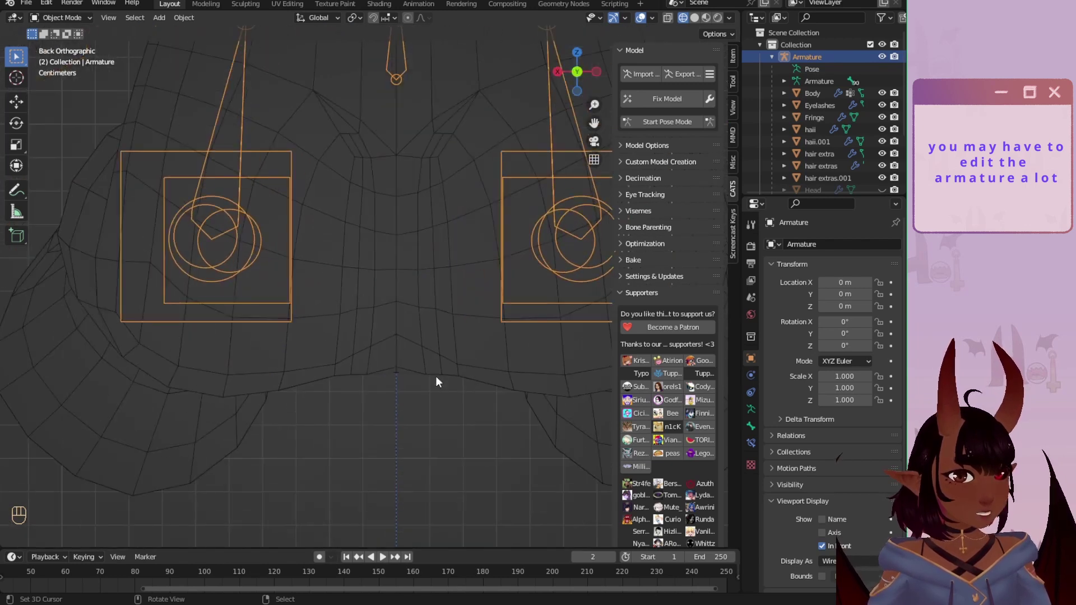
{"action": "scroll", "coordinate": [332, 387], "scroll_direction": "down", "scroll_amount": 2}
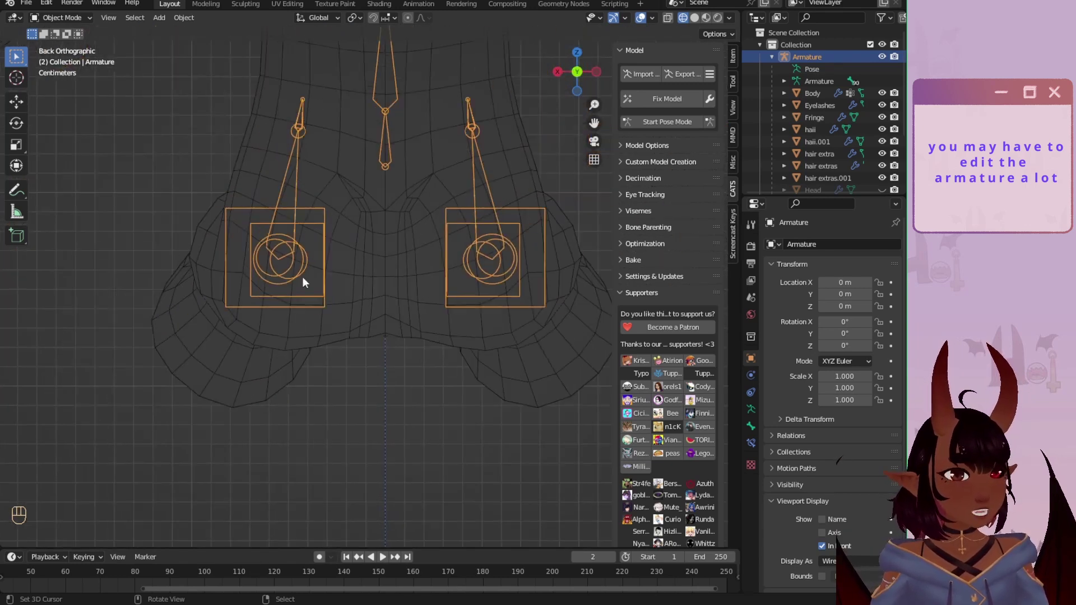
{"action": "left_click", "coordinate": [813, 93], "text": "ctrl"}
{"action": "key", "text": "ctrl+Tab"}
{"action": "scroll", "coordinate": [336, 280], "scroll_direction": "up", "scroll_amount": 2}
{"action": "middle_click_drag", "start_coordinate": [361, 121], "coordinate": [364, 185]}
{"action": "left_click", "coordinate": [16, 77]}
{"action": "left_click_drag", "start_coordinate": [280, 34], "coordinate": [220, 35]}
{"action": "scroll", "coordinate": [252, 336], "scroll_direction": "up", "scroll_amount": 3}
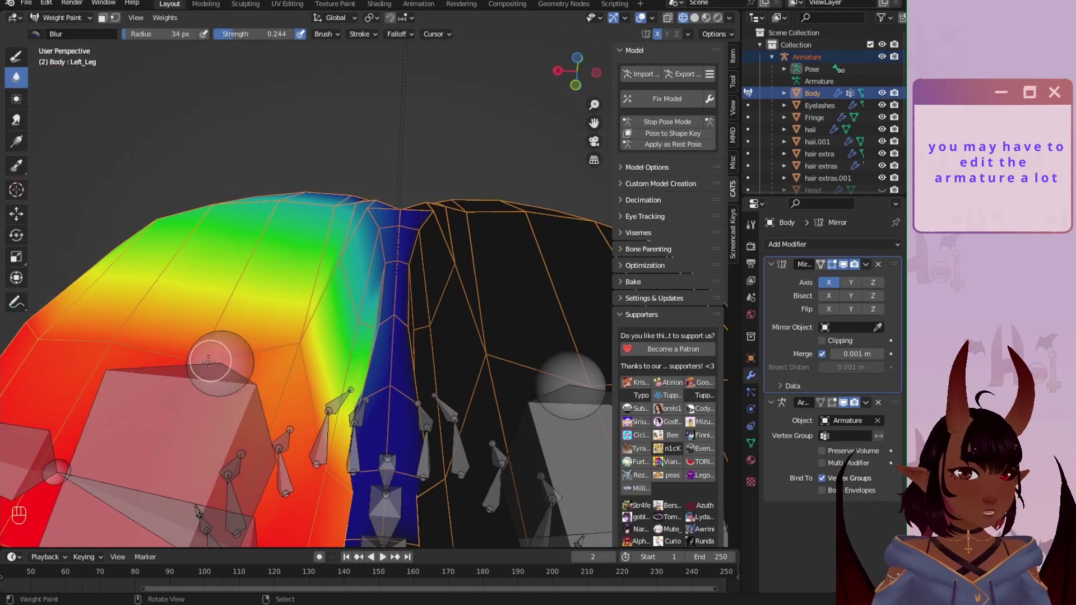
Step: Smooth the Left_Leg weights across the buttock and the underside of the thigh with the Blur brush
{"action": "left_click_drag", "start_coordinate": [209, 361], "coordinate": [168, 387]}
{"action": "scroll", "coordinate": [224, 358], "scroll_direction": "down", "scroll_amount": 3}
{"action": "middle_click_drag", "start_coordinate": [236, 337], "coordinate": [322, 380]}
{"action": "left_click_drag", "start_coordinate": [323, 380], "coordinate": [381, 437]}
{"action": "left_click", "coordinate": [577, 71]}
{"action": "middle_click_drag", "start_coordinate": [280, 185], "coordinate": [180, 207], "text": "shift"}
{"action": "scroll", "coordinate": [180, 207], "scroll_direction": "up", "scroll_amount": 2}
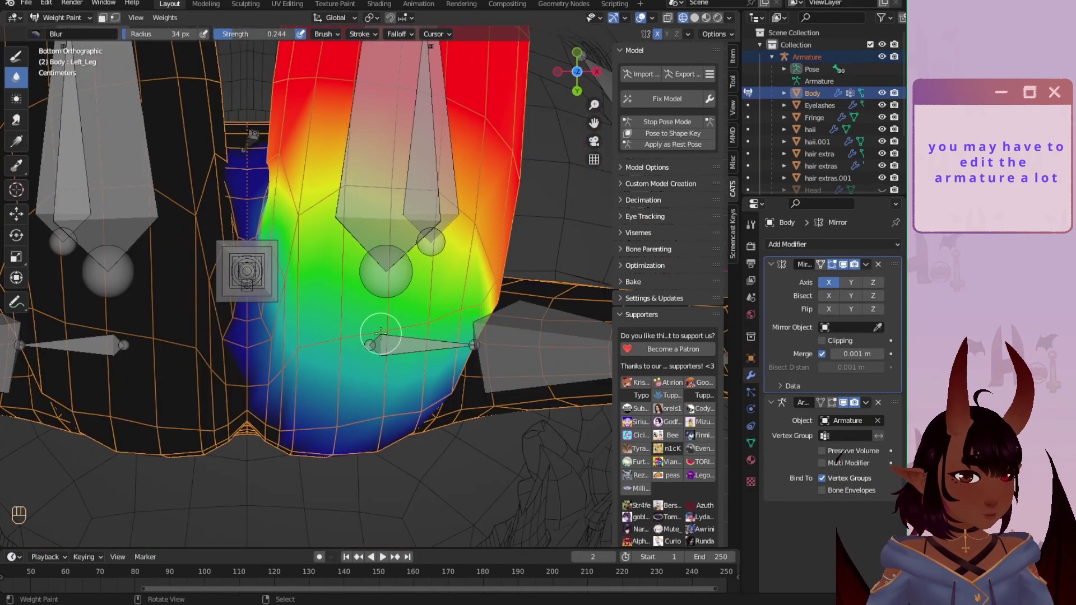
{"action": "scroll", "coordinate": [381, 333], "scroll_direction": "down", "scroll_amount": 1}
{"action": "mouse_move", "coordinate": [356, 392]}
{"action": "left_mouse_down"}
{"action": "mouse_move", "coordinate": [438, 367]}
{"action": "mouse_move", "coordinate": [414, 392]}
{"action": "left_mouse_up"}
Step: Rotate the left leg bone in the right side view to test the hip bend
{"action": "left_click", "coordinate": [16, 57]}
{"action": "left_click", "coordinate": [407, 35]}
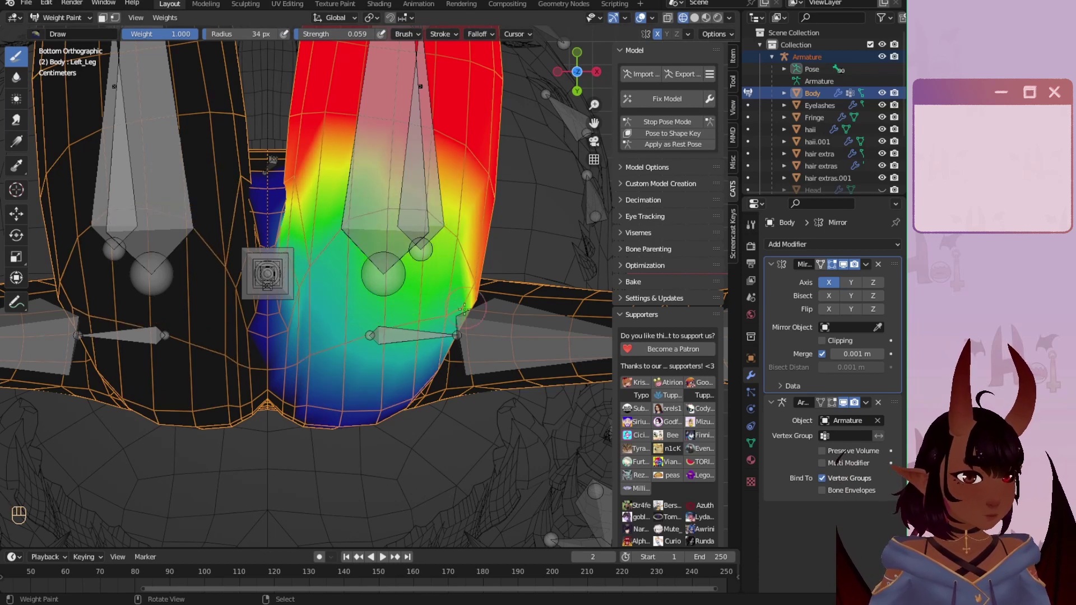
{"action": "key", "text": "KP_3"}
{"action": "key", "text": "g"}
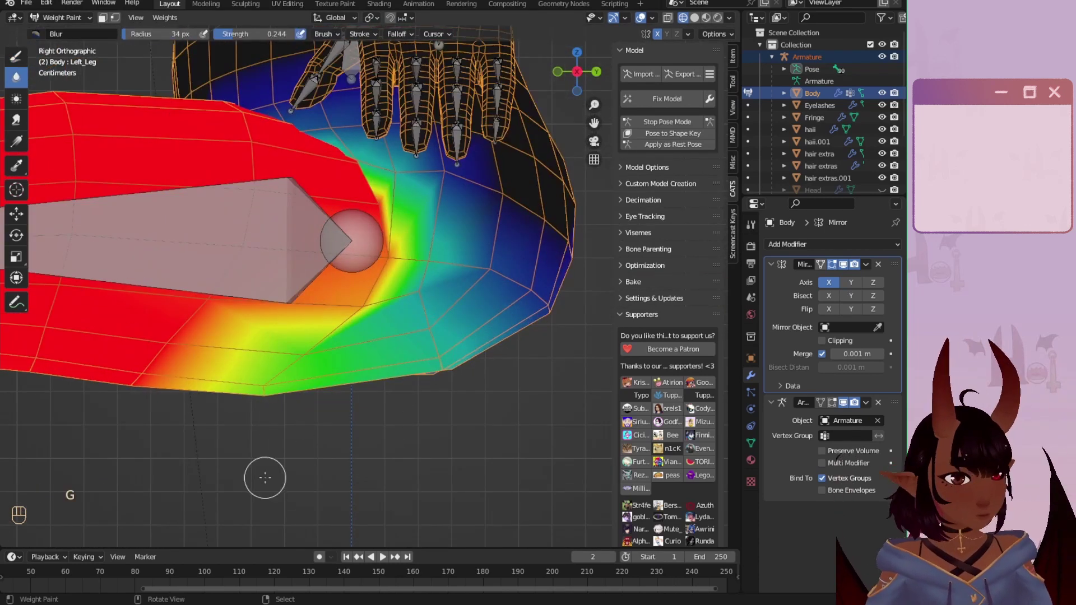
{"action": "scroll", "coordinate": [478, 322], "scroll_direction": "down", "scroll_amount": 2}
{"action": "left_click_drag", "start_coordinate": [280, 359], "coordinate": [192, 344]}
{"action": "key", "text": "r"}
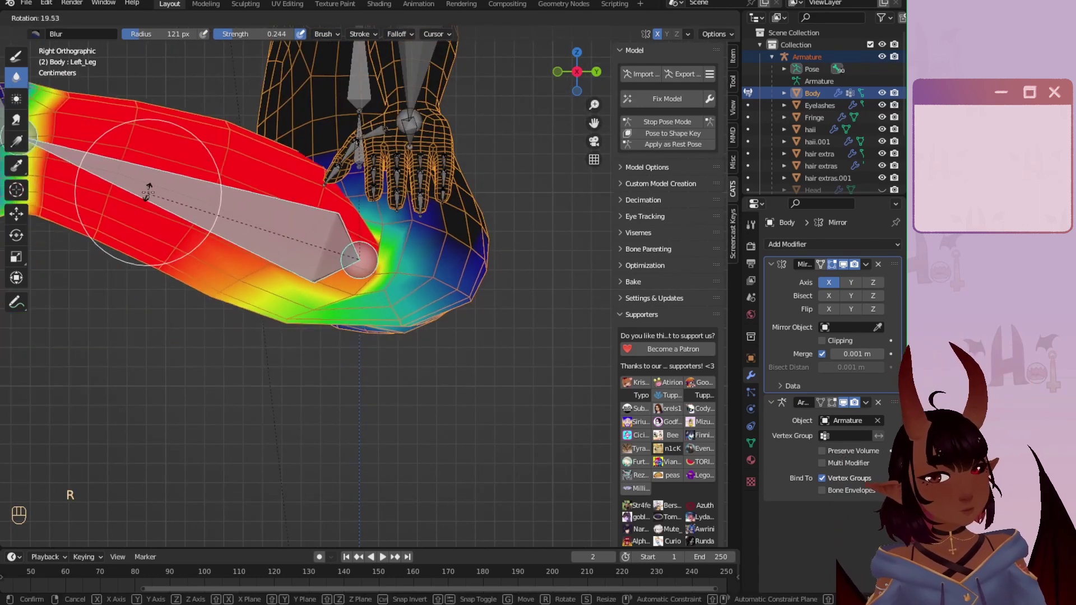
{"action": "left_click", "coordinate": [149, 193]}
Step: Examine the Hips and Left_Leg weights around the crotch from behind
{"action": "middle_click_drag", "start_coordinate": [140, 314], "coordinate": [255, 339]}
{"action": "left_click", "coordinate": [576, 71]}
{"action": "scroll", "coordinate": [505, 235], "scroll_direction": "up", "scroll_amount": 2}
{"action": "middle_click_drag", "start_coordinate": [505, 235], "coordinate": [367, 359], "text": "shift"}
{"action": "right_click", "coordinate": [371, 137]}
{"action": "middle_click_drag", "start_coordinate": [365, 420], "coordinate": [342, 280], "text": "shift"}
{"action": "scroll", "coordinate": [341, 375], "scroll_direction": "up", "scroll_amount": 2}
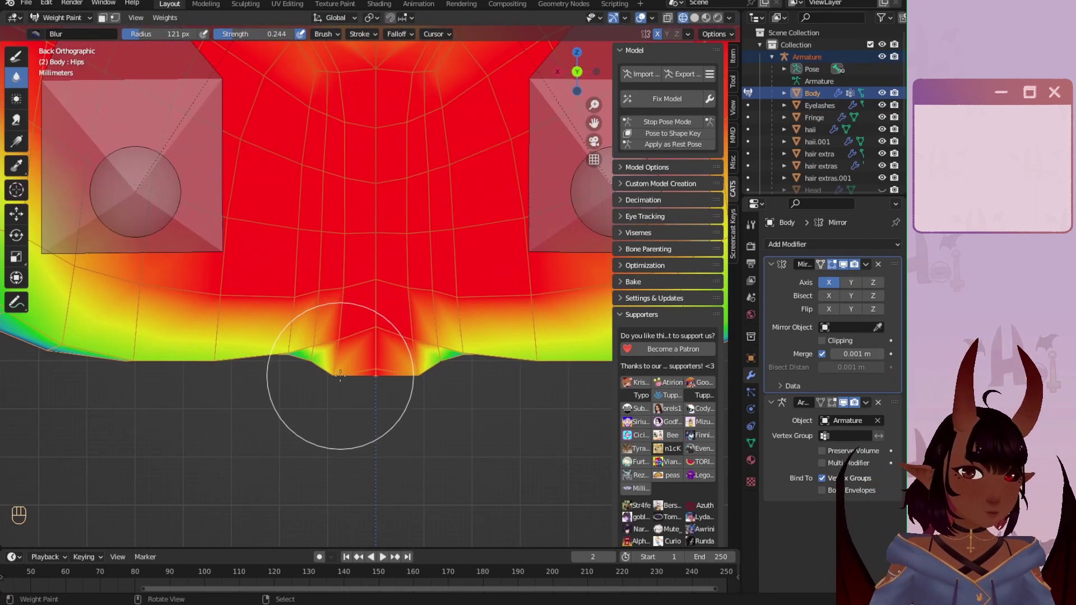
{"action": "scroll", "coordinate": [341, 375], "scroll_direction": "down", "scroll_amount": 5}
{"action": "left_click", "coordinate": [574, 70]}
{"action": "right_click", "coordinate": [444, 245]}
{"action": "scroll", "coordinate": [444, 245], "scroll_direction": "up", "scroll_amount": 9}
{"action": "left_click", "coordinate": [577, 71]}
Step: Try adding Left_Leg weight along the lower edge of the crotch with the Draw brush at strength 0.059
{"action": "left_click", "coordinate": [16, 56]}
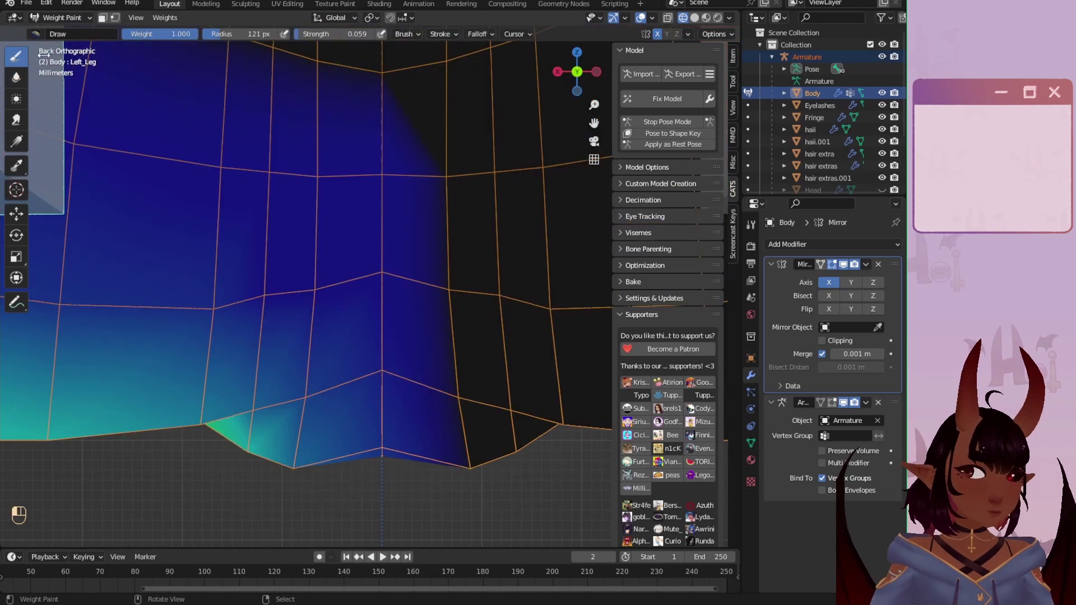
{"action": "left_click", "coordinate": [408, 34]}
{"action": "key", "text": "f"}
{"action": "left_click", "coordinate": [258, 482]}
{"action": "left_click_drag", "start_coordinate": [246, 454], "coordinate": [342, 453]}
{"action": "key", "text": "ctrl+z"}
{"action": "mouse_move", "coordinate": [342, 453]}
{"action": "middle_mouse_down"}
{"action": "mouse_move", "coordinate": [393, 275]}
{"action": "mouse_move", "coordinate": [392, 359]}
{"action": "mouse_move", "coordinate": [384, 273]}
{"action": "middle_mouse_up"}
{"action": "key", "text": "ctrl+z"}
Step: Try smoothing the weights at the crotch from the front with the Blur brush at strength 0.244
{"action": "left_click", "coordinate": [582, 86]}
{"action": "left_click", "coordinate": [16, 78]}
{"action": "left_click", "coordinate": [576, 71]}
{"action": "scroll", "coordinate": [336, 297], "scroll_direction": "up", "scroll_amount": 2}
{"action": "left_click", "coordinate": [576, 71]}
{"action": "scroll", "coordinate": [364, 280], "scroll_direction": "down", "scroll_amount": 5}
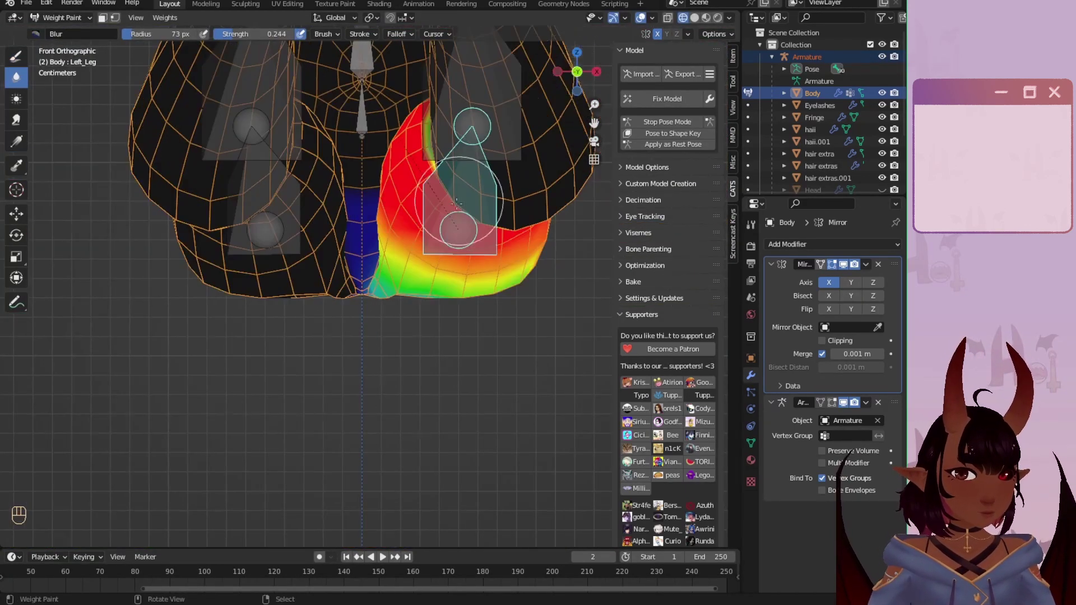
{"action": "right_click", "coordinate": [361, 115]}
{"action": "scroll", "coordinate": [370, 284], "scroll_direction": "up", "scroll_amount": 5}
{"action": "left_click_drag", "start_coordinate": [391, 303], "coordinate": [387, 269]}
{"action": "key", "text": "ctrl+z"}
{"action": "key", "text": "ctrl+z"}
Step: Select the left leg bone from behind and rotate it about the global X axis
{"action": "scroll", "coordinate": [370, 284], "scroll_direction": "down", "scroll_amount": 5}
{"action": "left_click", "coordinate": [576, 71]}
{"action": "right_click", "coordinate": [264, 144]}
{"action": "key", "text": "r"}
{"action": "key", "text": "x"}
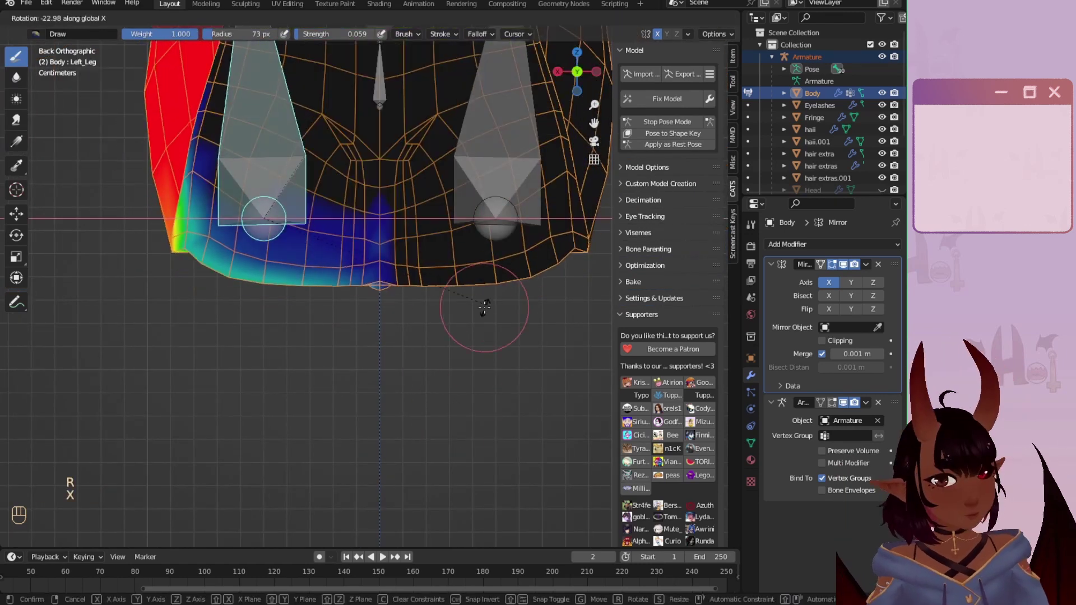
Step: Leave weight painting and pose mode, and open the Body mesh in Edit Mode at the crotch from behind
{"action": "left_click", "coordinate": [60, 18]}
{"action": "left_click", "coordinate": [75, 34]}
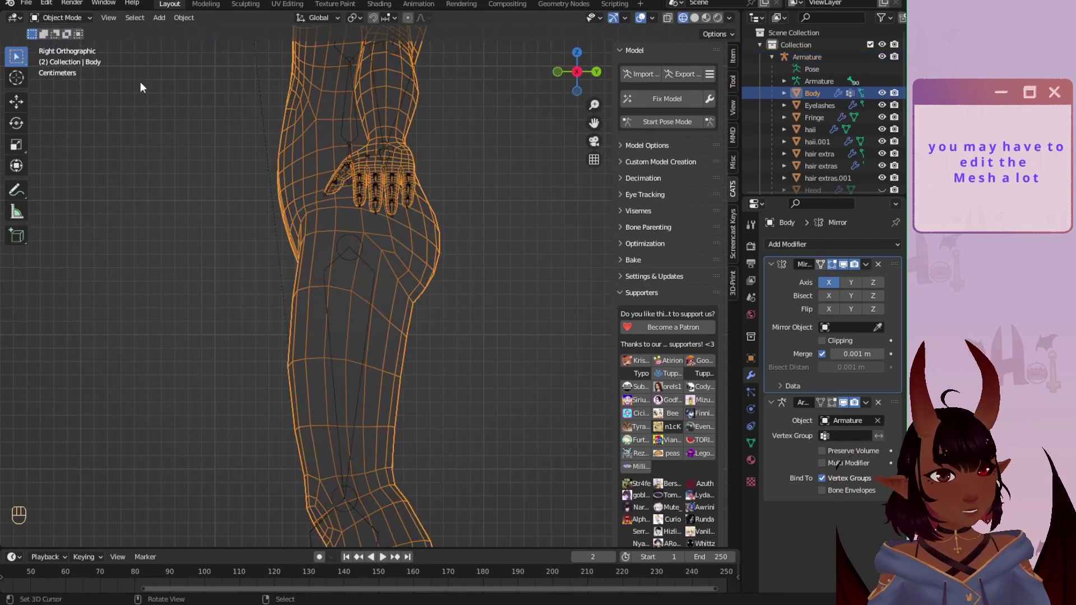
{"action": "left_click", "coordinate": [59, 18]}
{"action": "left_click", "coordinate": [59, 39]}
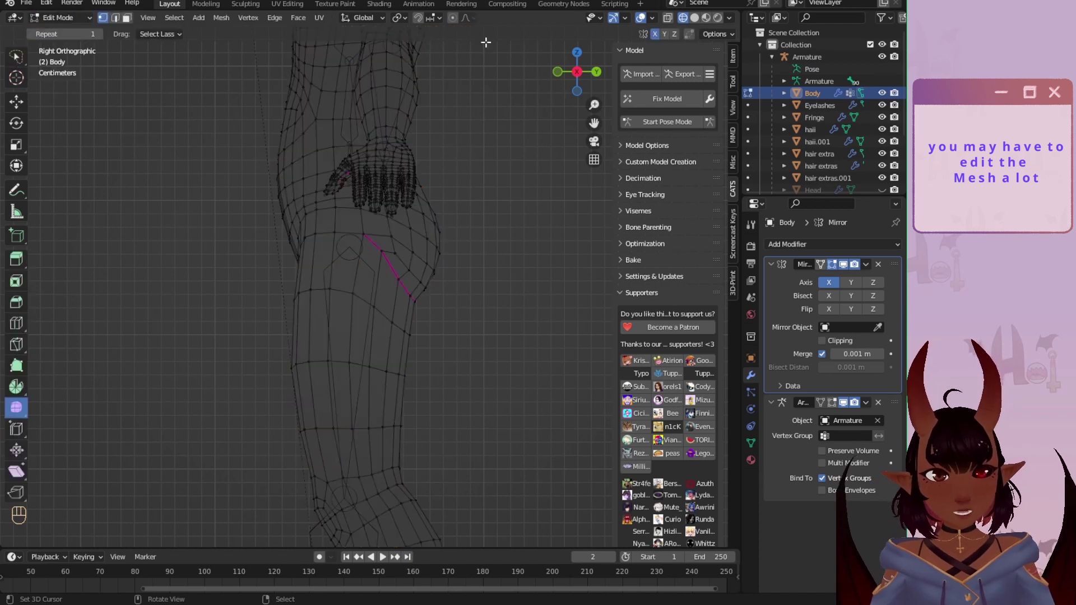
{"action": "left_click", "coordinate": [597, 72]}
{"action": "scroll", "coordinate": [392, 336], "scroll_direction": "up", "scroll_amount": 8}
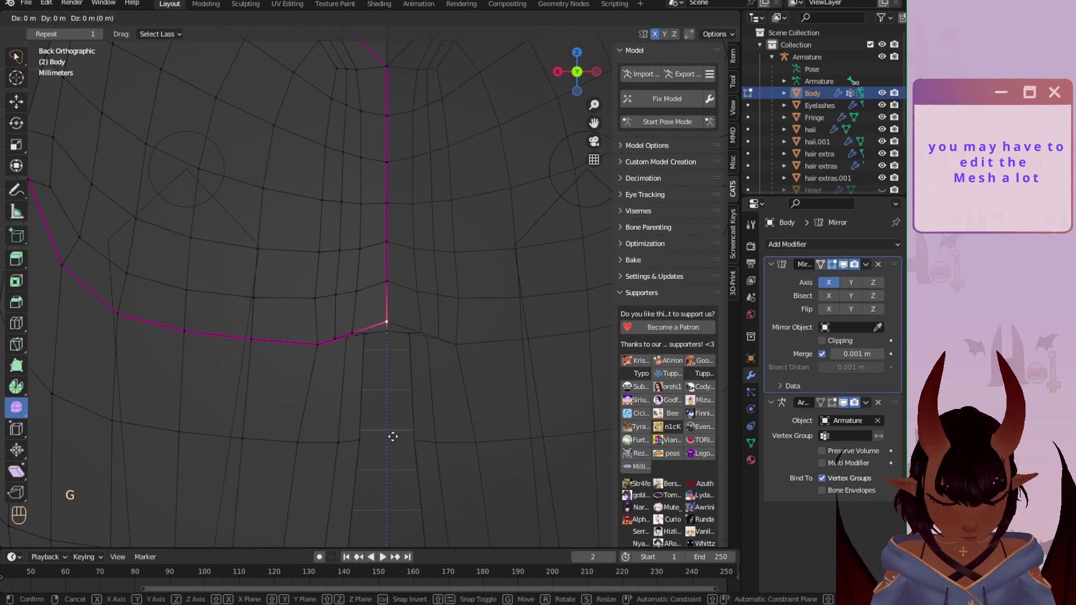
Step: Turn on proportional editing and check its falloff options, keeping Smooth with Connected Only
{"action": "left_click", "coordinate": [452, 18]}
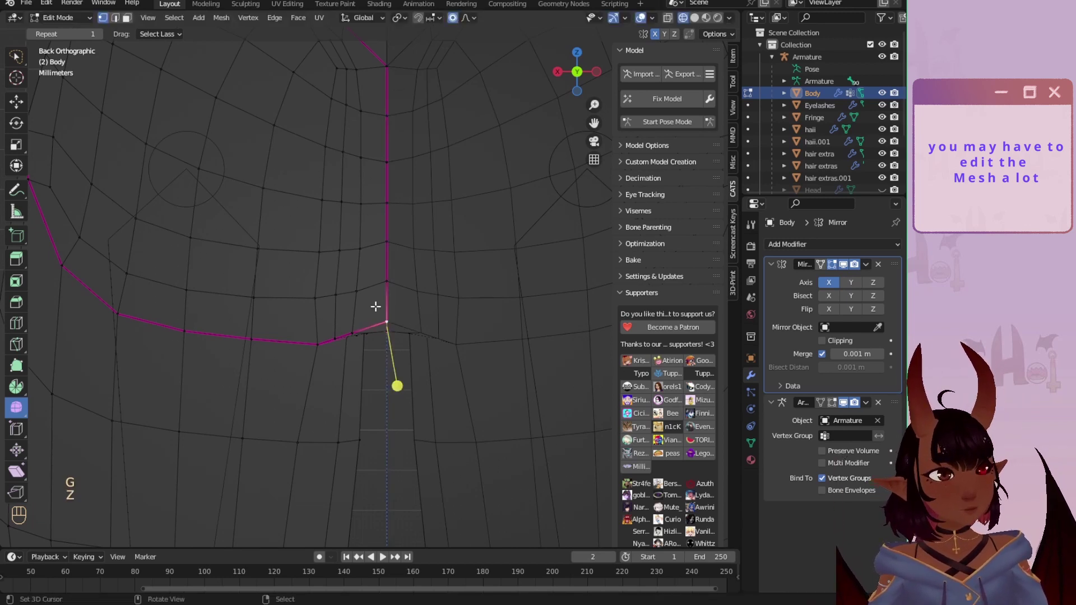
{"action": "middle_click_drag", "start_coordinate": [375, 305], "coordinate": [397, 249]}
{"action": "left_click", "coordinate": [465, 18]}
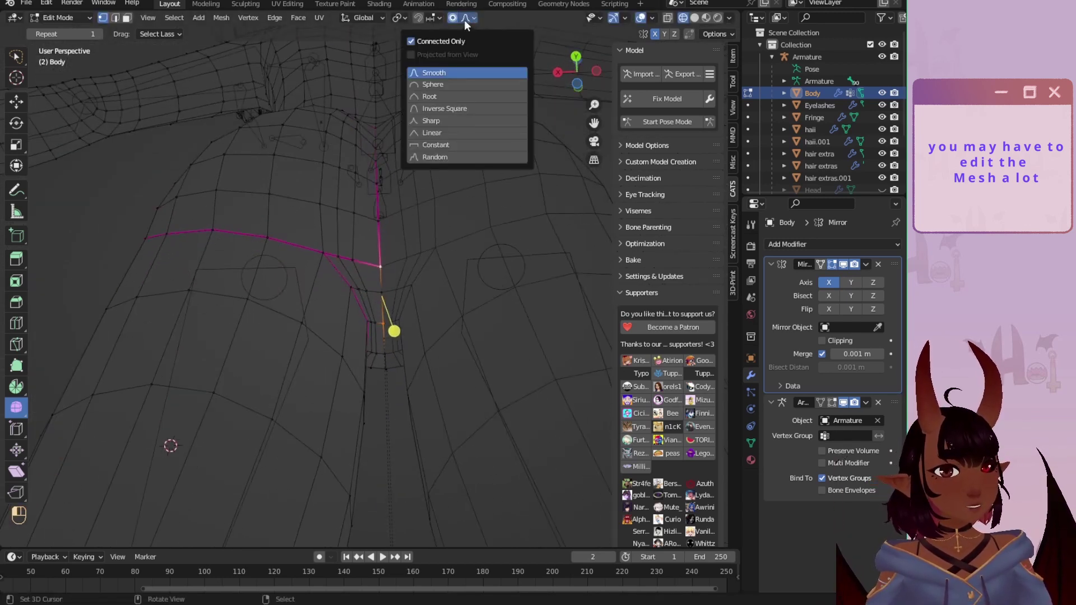
{"action": "scroll", "coordinate": [370, 420], "scroll_direction": "up", "scroll_amount": 1}
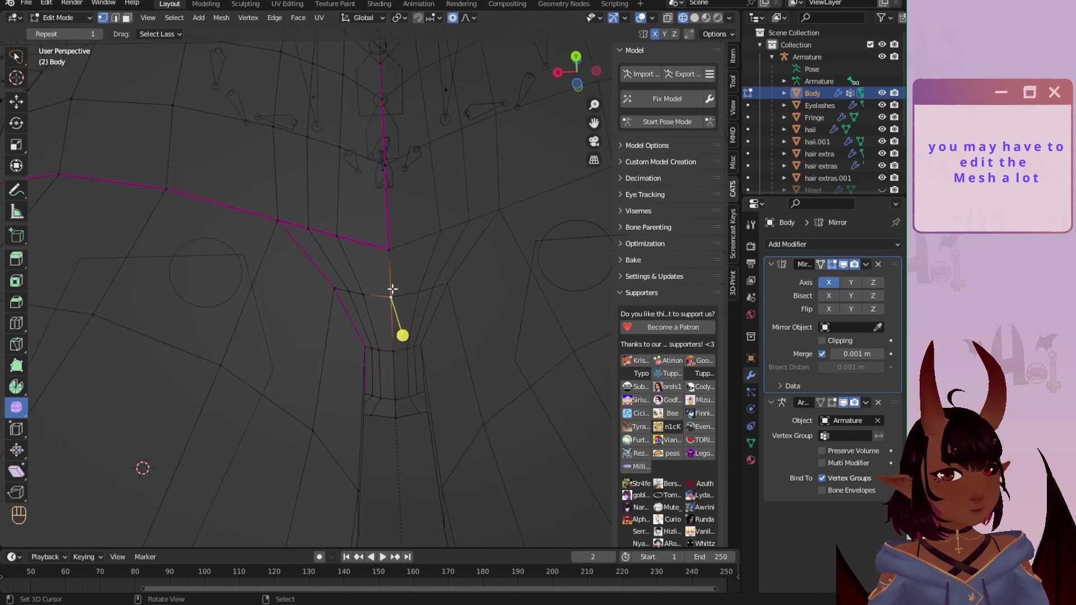
{"action": "left_click", "coordinate": [576, 57]}
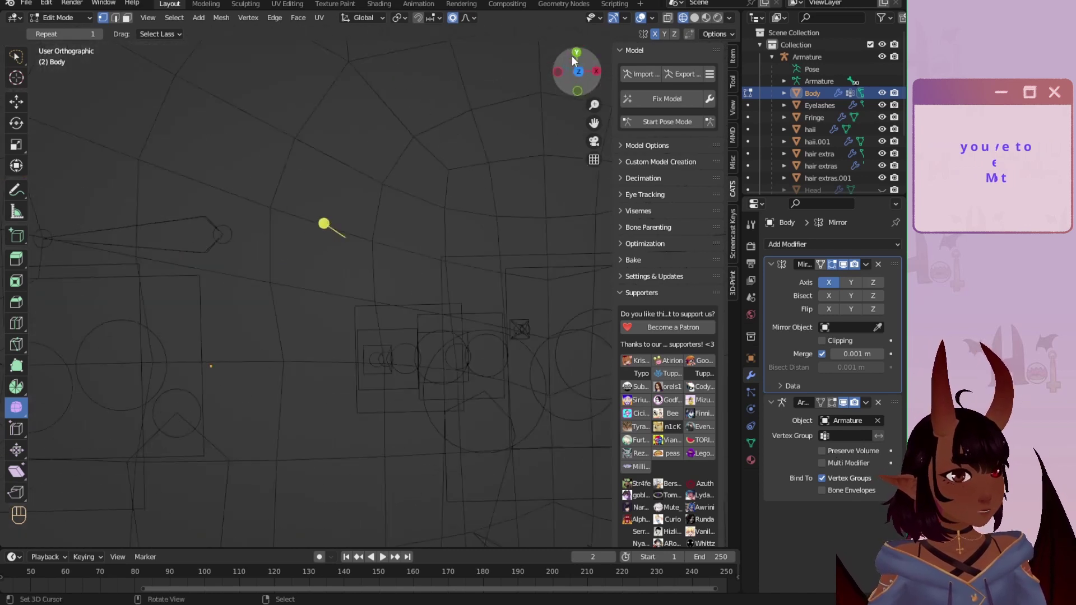
{"action": "left_click", "coordinate": [576, 58]}
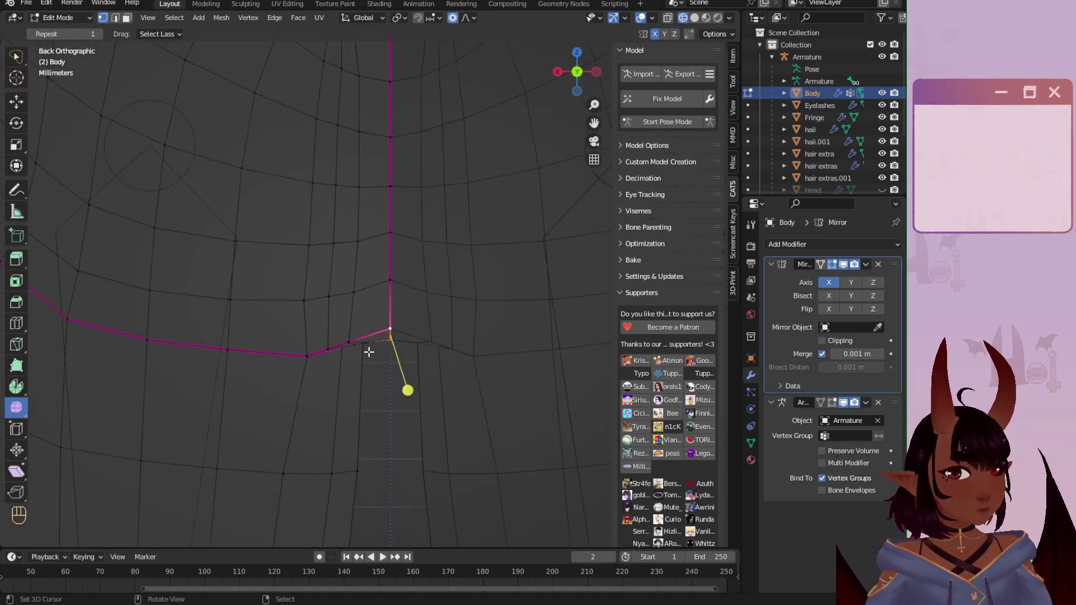
Step: Reposition the lowest centre vertex between the buttocks with proportional editing
{"action": "left_click", "coordinate": [400, 428]}
{"action": "key", "text": "g"}
{"action": "scroll", "coordinate": [399, 302], "scroll_direction": "up", "scroll_amount": 2}
{"action": "left_click", "coordinate": [409, 316]}
Step: Move the vertex beside the lowest centre vertex -0.002727 m along X and slide it along its edge
{"action": "left_click", "coordinate": [360, 329]}
{"action": "key", "text": "g"}
{"action": "key", "text": "x"}
{"action": "left_click", "coordinate": [376, 318]}
{"action": "key", "text": "g"}
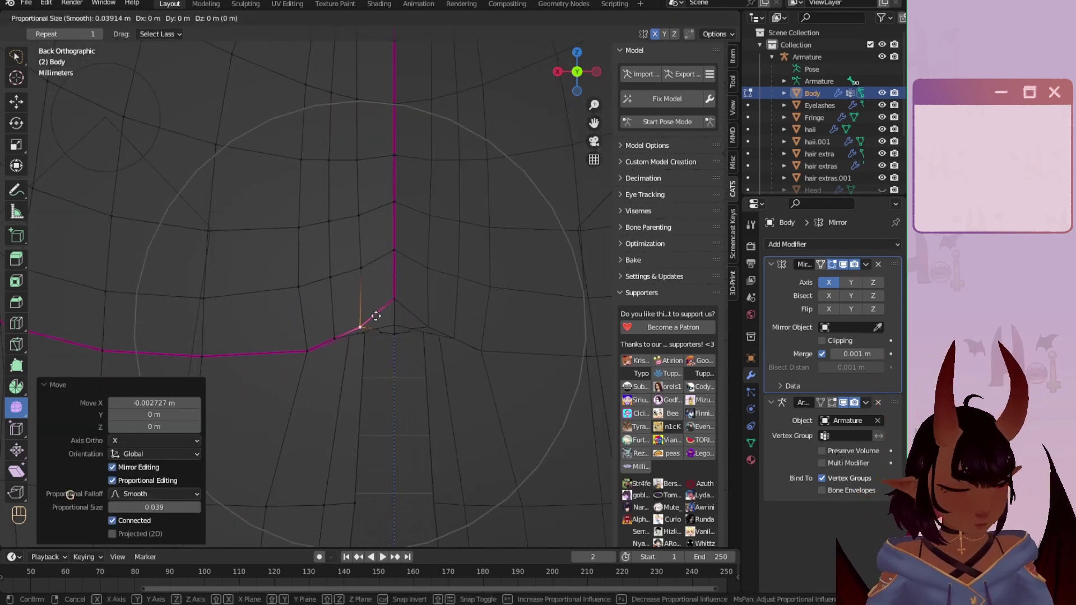
{"action": "key", "text": "g"}
{"action": "left_click", "coordinate": [377, 307]}
Step: Select the vertex column beside the buttocks' centre line and edge-slide it by a factor of -0.128
{"action": "scroll", "coordinate": [377, 295], "scroll_direction": "down", "scroll_amount": 4}
{"action": "left_click", "coordinate": [364, 133], "text": "shift"}
{"action": "key", "text": "g"}
{"action": "key", "text": "g"}
{"action": "left_click", "coordinate": [365, 114]}
Step: Adjust the vertices beside the buttocks' centre line along Z and X with proportional editing
{"action": "key", "text": "g"}
{"action": "key", "text": "z"}
{"action": "scroll", "coordinate": [388, 192], "scroll_direction": "up", "scroll_amount": 9}
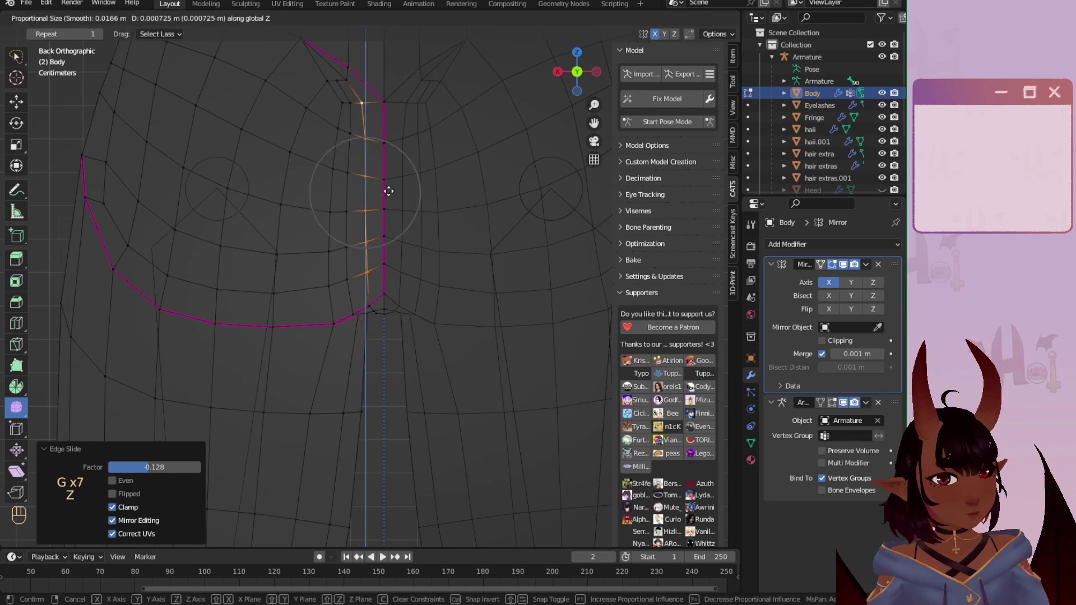
{"action": "left_click", "coordinate": [388, 191]}
{"action": "key", "text": "a"}
{"action": "key", "text": "a"}
{"action": "key", "text": "g"}
{"action": "key", "text": "x"}
{"action": "left_click", "coordinate": [435, 221]}
Step: Return to Object Mode, put the Armature in pose mode, and reopen the Body in Weight Paint with Left_Leg active
{"action": "left_click", "coordinate": [60, 17]}
{"action": "left_click", "coordinate": [63, 32]}
{"action": "left_click", "coordinate": [808, 57]}
{"action": "left_click", "coordinate": [61, 17]}
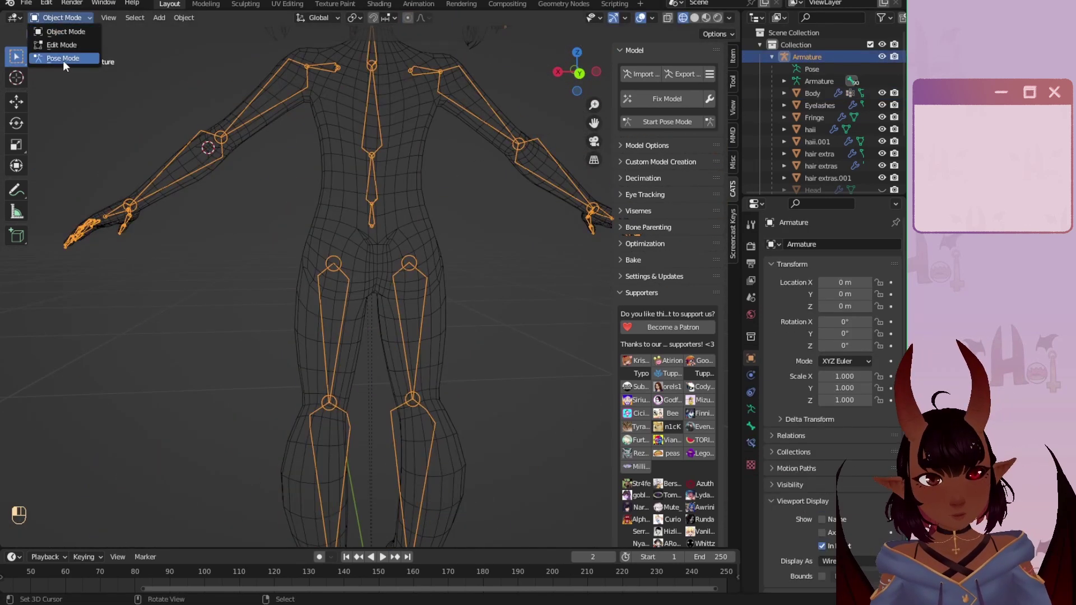
{"action": "left_click", "coordinate": [64, 62]}
{"action": "left_click", "coordinate": [812, 94]}
{"action": "left_click", "coordinate": [836, 56]}
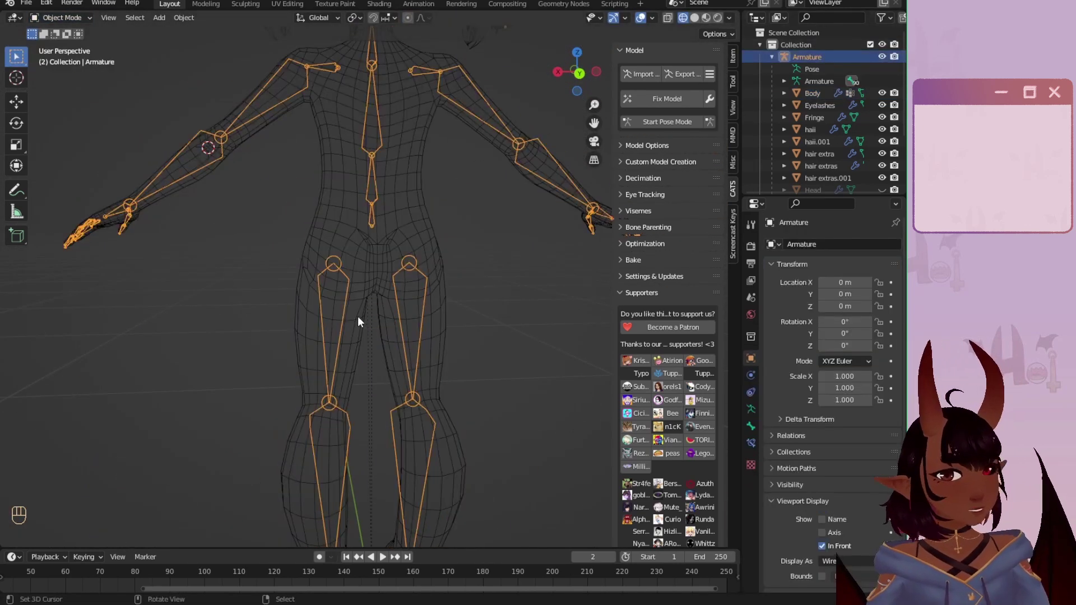
{"action": "left_click", "coordinate": [72, 18]}
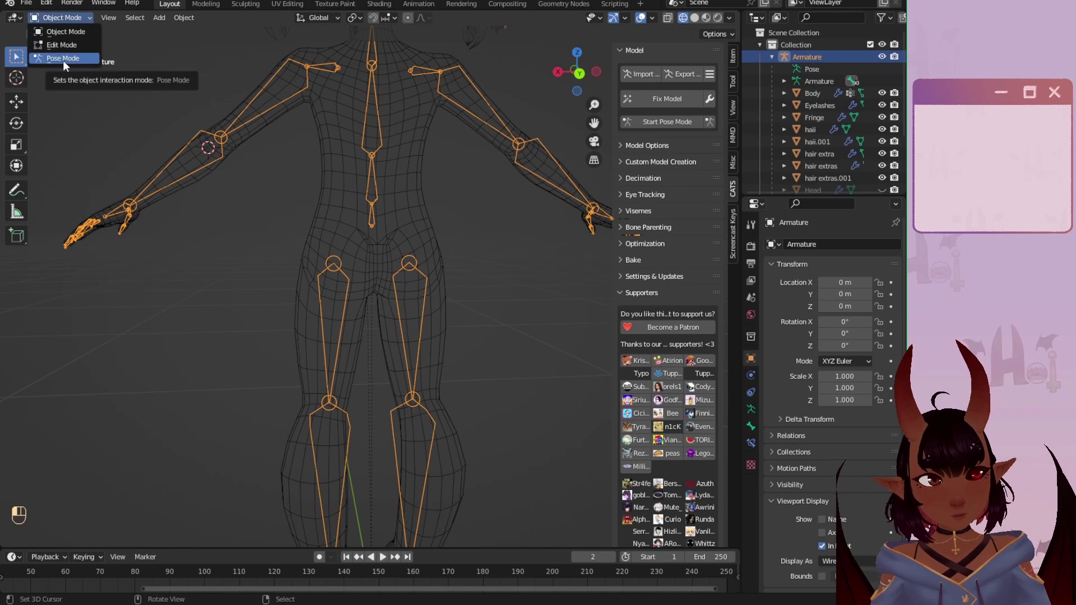
{"action": "left_click", "coordinate": [814, 93]}
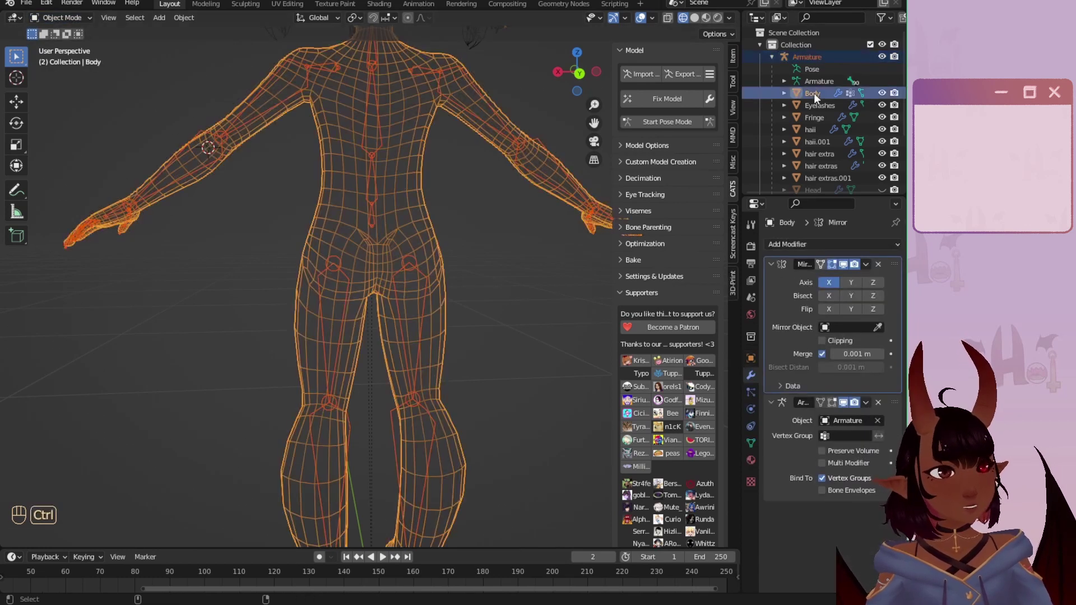
{"action": "left_click", "coordinate": [53, 84]}
{"action": "scroll", "coordinate": [333, 282], "scroll_direction": "up", "scroll_amount": 4}
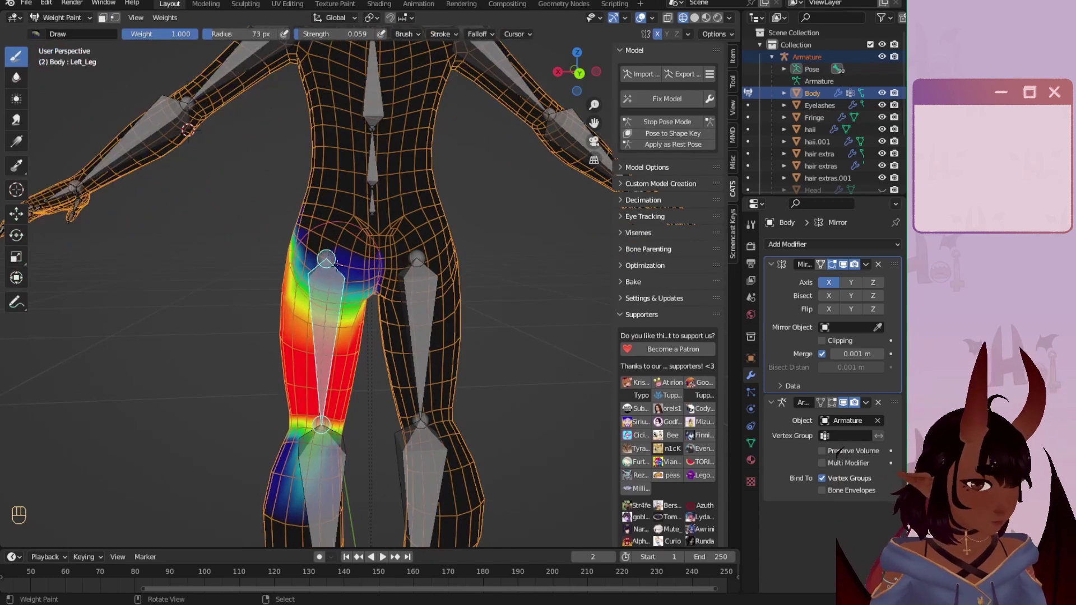
Step: Rotate the left leg bone 87.2° in the right side view and check the bent hip from behind and the side
{"action": "key", "text": "KP_3"}
{"action": "key", "text": "r"}
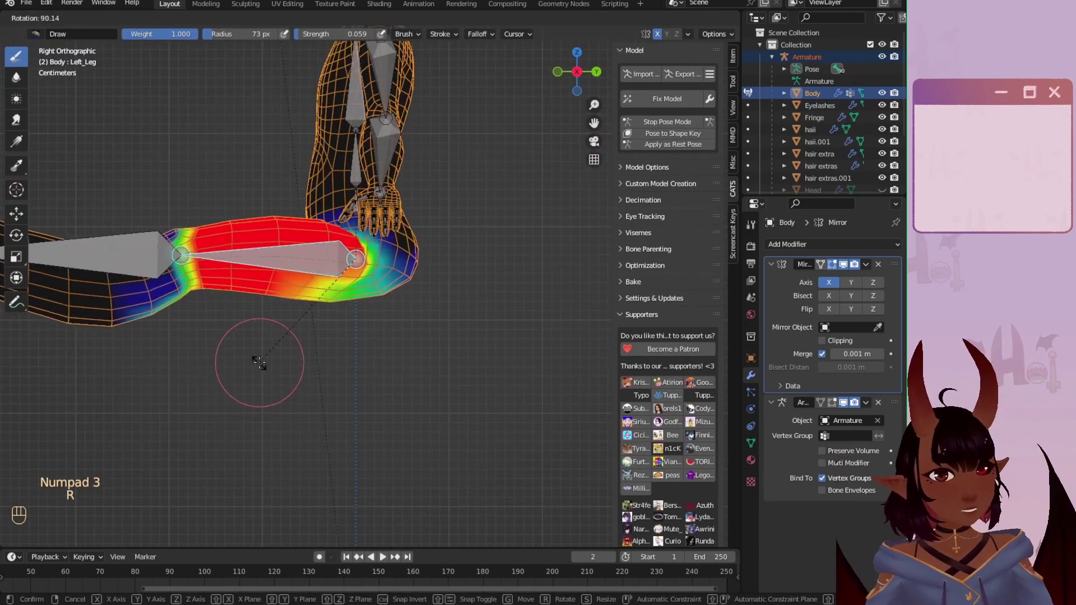
{"action": "left_click", "coordinate": [260, 371]}
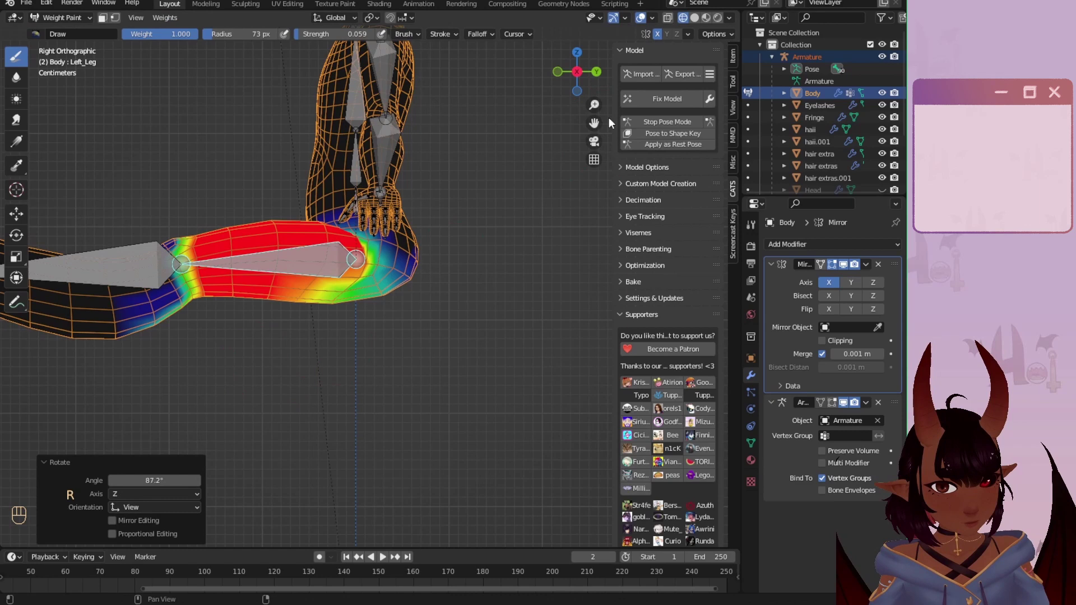
{"action": "left_click", "coordinate": [597, 72]}
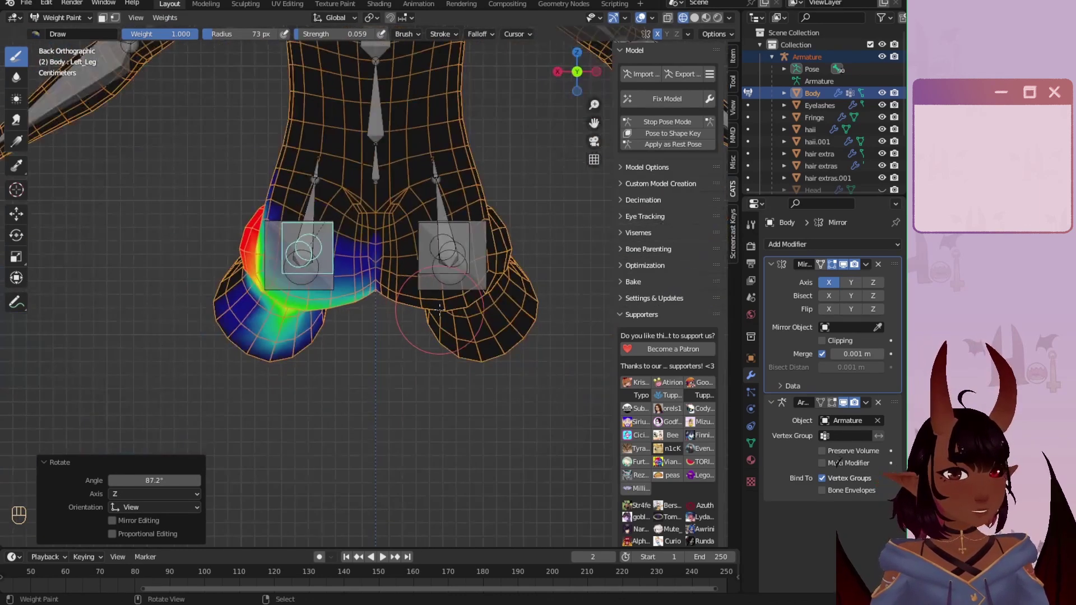
{"action": "scroll", "coordinate": [439, 310], "scroll_direction": "up", "scroll_amount": 8}
{"action": "scroll", "coordinate": [440, 310], "scroll_direction": "down", "scroll_amount": 8}
{"action": "mouse_move", "coordinate": [497, 260]}
{"action": "middle_mouse_down"}
{"action": "mouse_move", "coordinate": [120, 355]}
{"action": "mouse_move", "coordinate": [591, 190]}
{"action": "middle_mouse_up"}
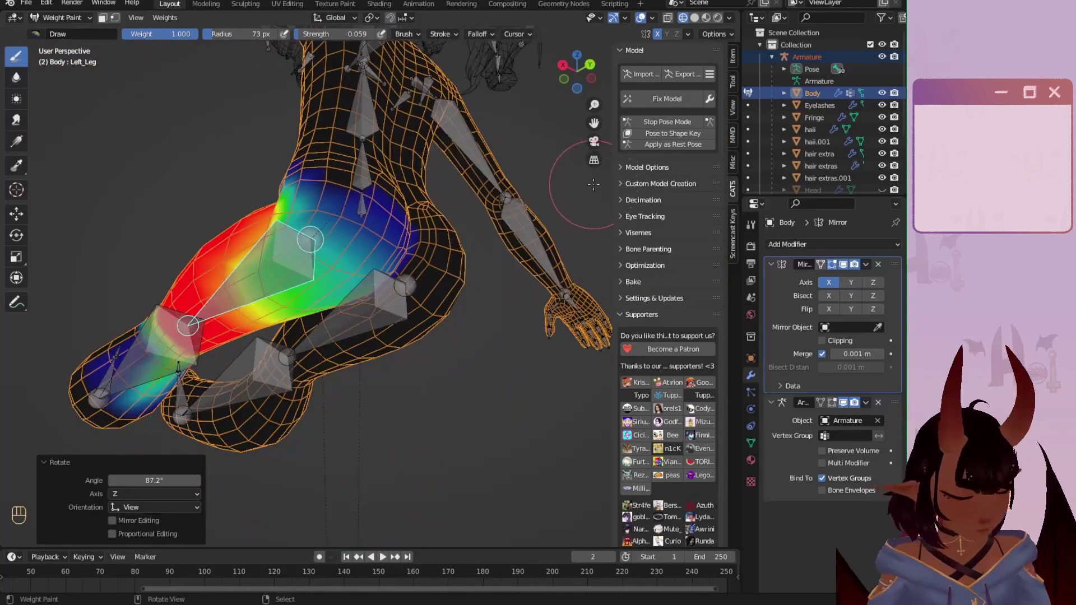
{"action": "key", "text": "KP_3"}
{"action": "scroll", "coordinate": [327, 218], "scroll_direction": "up", "scroll_amount": 3}
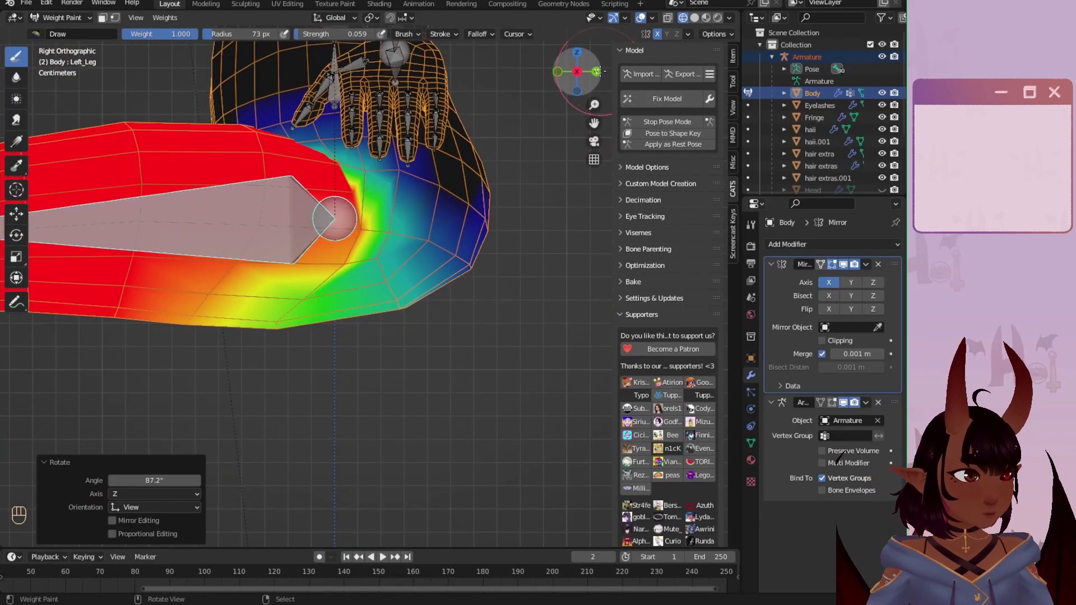
Step: Rotate the left leg bone 42.4° about the global X axis and check the hips from the front
{"action": "left_click", "coordinate": [597, 71]}
{"action": "scroll", "coordinate": [501, 213], "scroll_direction": "down", "scroll_amount": 3}
{"action": "scroll", "coordinate": [448, 248], "scroll_direction": "up", "scroll_amount": 5}
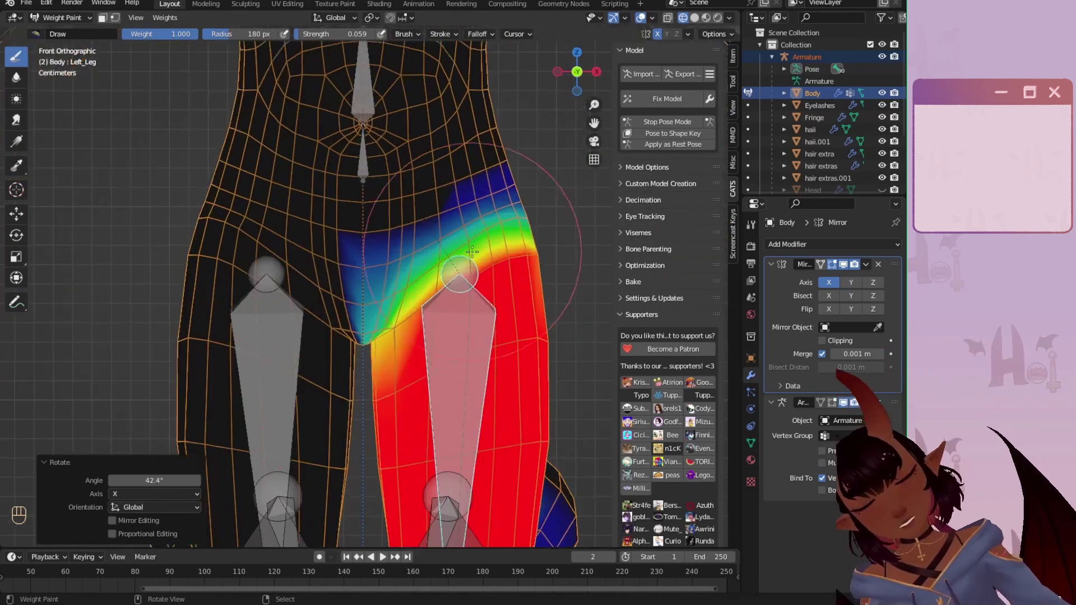
{"action": "scroll", "coordinate": [472, 252], "scroll_direction": "up", "scroll_amount": 2}
{"action": "scroll", "coordinate": [383, 350], "scroll_direction": "down", "scroll_amount": 6}
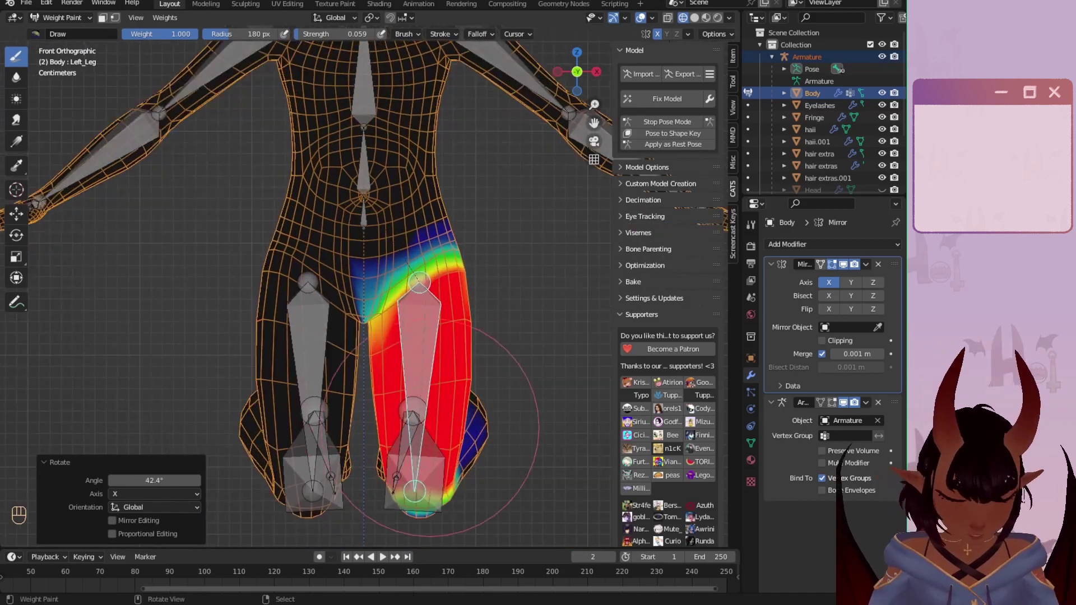
Step: Swing the left leg bone outward by -47.6° in the front view and readjust its spread to test the crotch deformation
{"action": "key", "text": "r"}
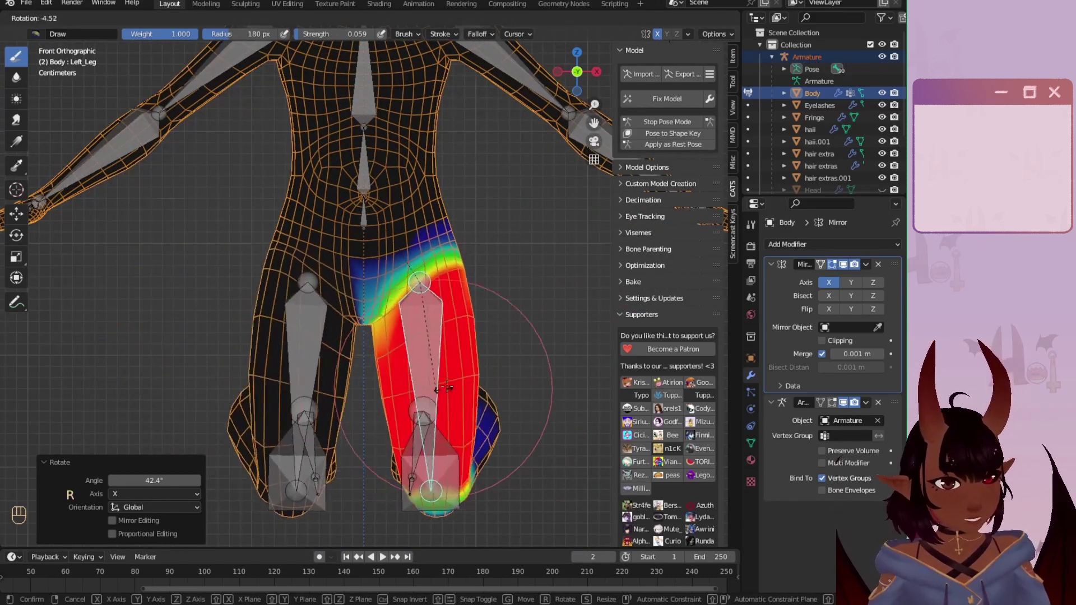
{"action": "left_click", "coordinate": [487, 356]}
{"action": "scroll", "coordinate": [52, 72], "scroll_direction": "up", "scroll_amount": 2}
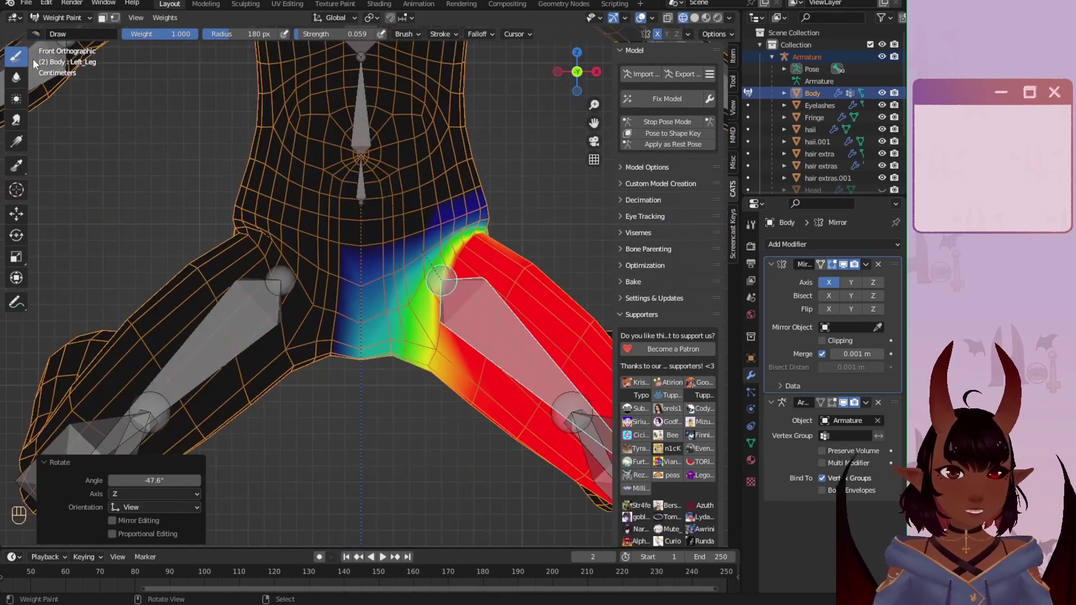
{"action": "scroll", "coordinate": [34, 63], "scroll_direction": "down", "scroll_amount": 4}
{"action": "middle_click_drag", "start_coordinate": [50, 101], "coordinate": [152, 291]}
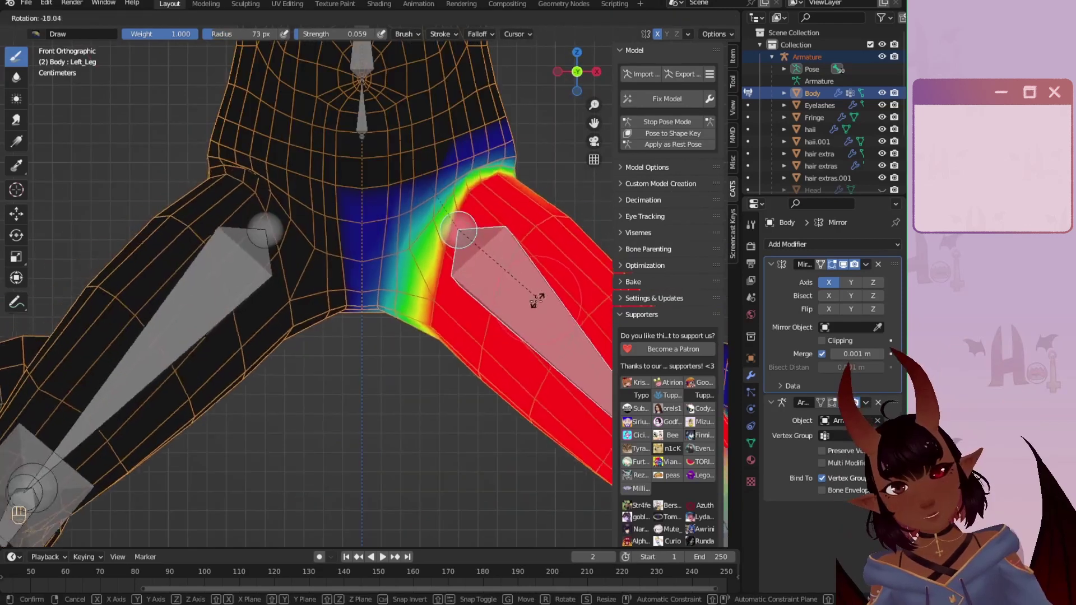
{"action": "left_click", "coordinate": [493, 320]}
{"action": "scroll", "coordinate": [445, 339], "scroll_direction": "down", "scroll_amount": 5}
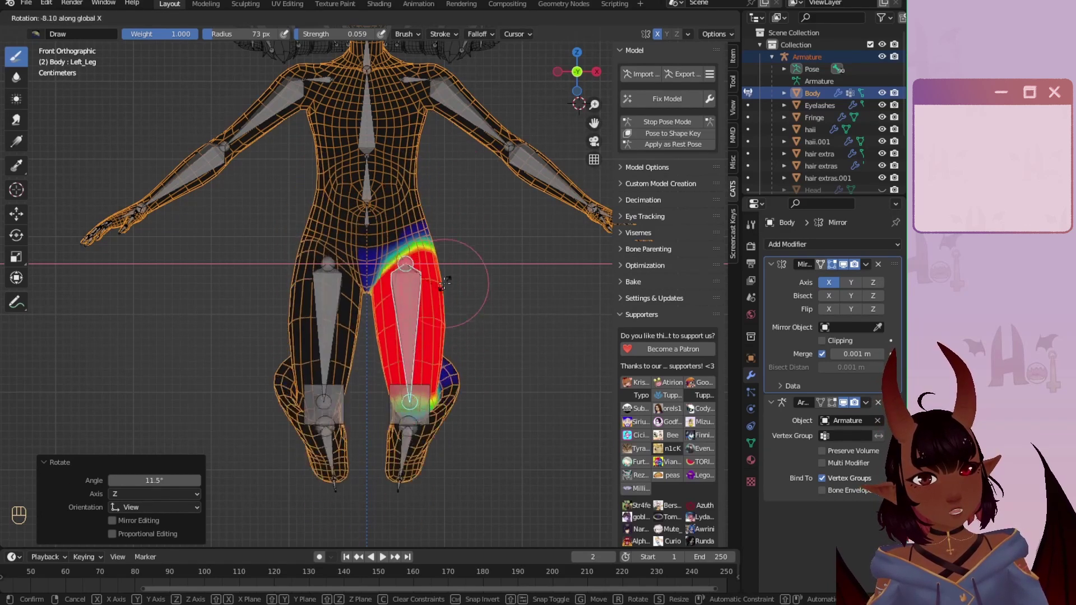
Step: Rotate the left leg bone -45.8° and again 47.3° about the global X axis in the front view to test the hip bend
{"action": "scroll", "coordinate": [381, 299], "scroll_direction": "up", "scroll_amount": 6}
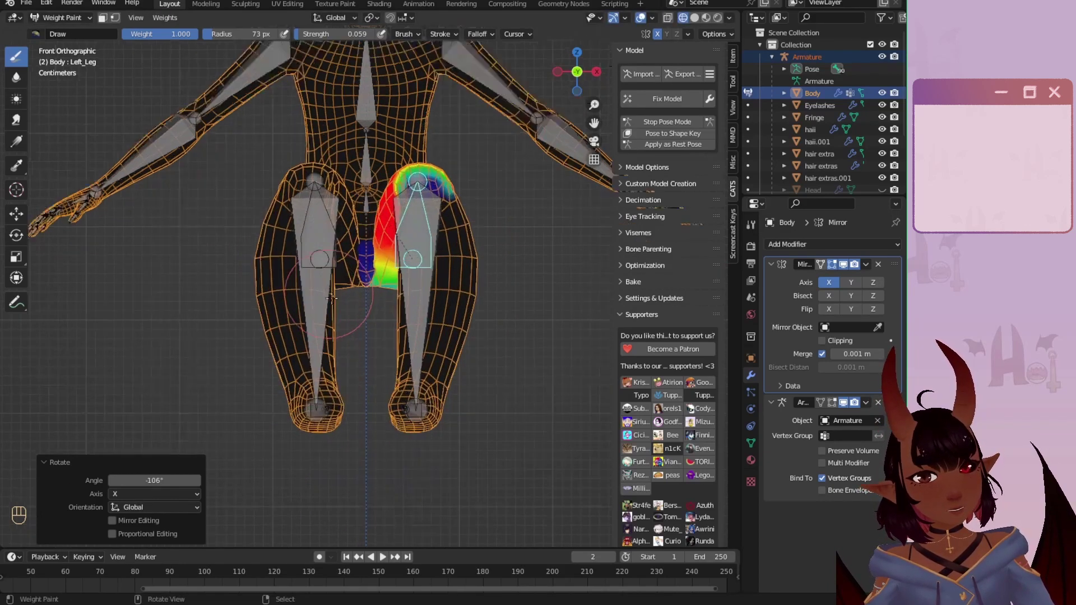
{"action": "key", "text": "r"}
{"action": "key", "text": "x"}
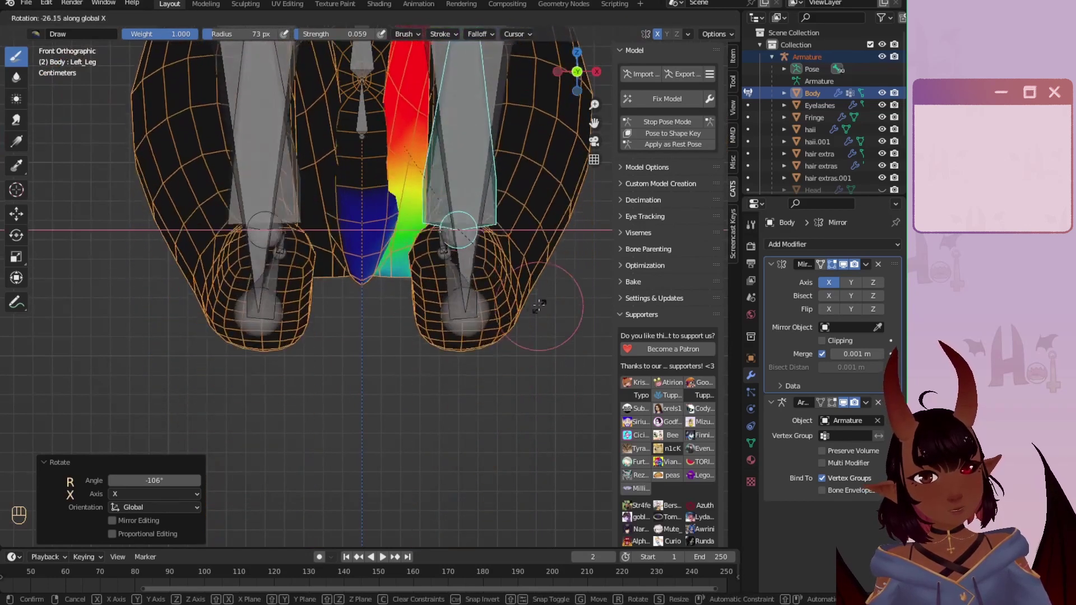
{"action": "left_click", "coordinate": [536, 266]}
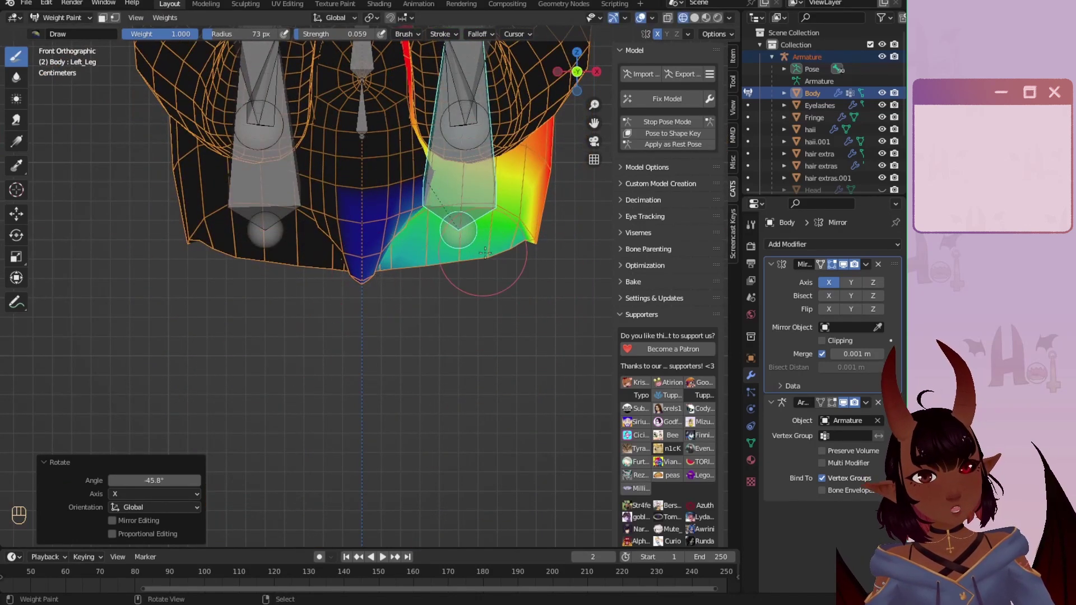
{"action": "key", "text": "r"}
{"action": "key", "text": "x"}
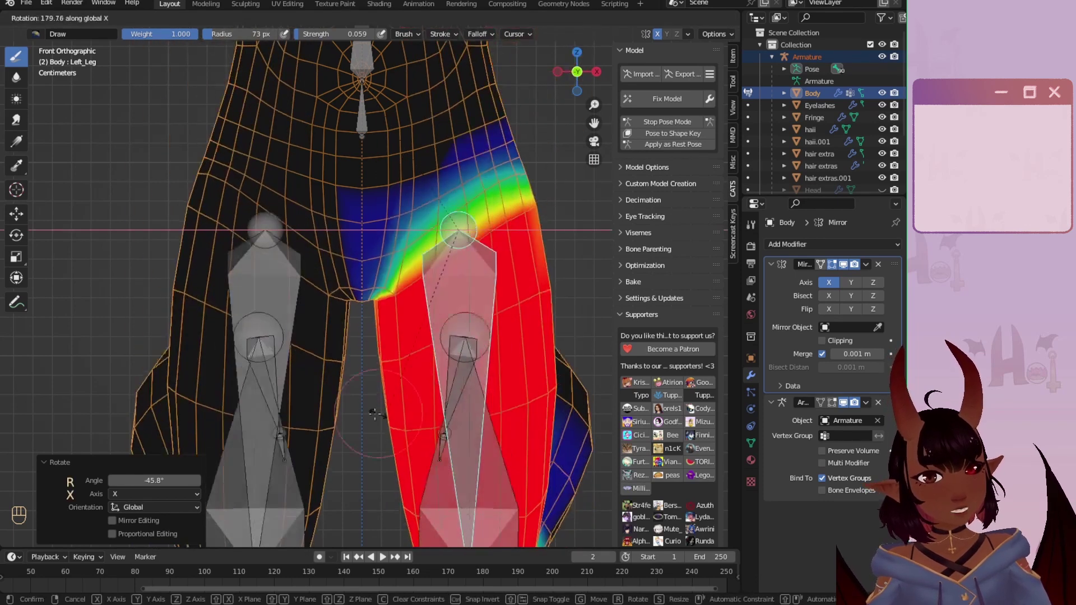
{"action": "left_click", "coordinate": [693, 157]}
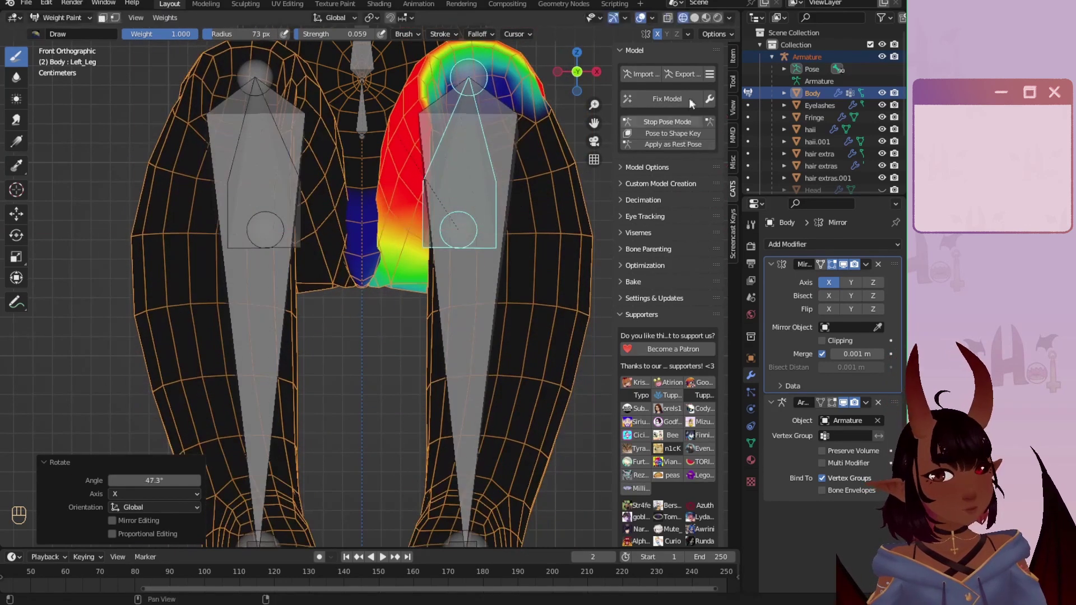
Step: Rotate the left leg bone -100° in the right side view and check the hips from the front
{"action": "left_click", "coordinate": [598, 72]}
{"action": "key", "text": "r"}
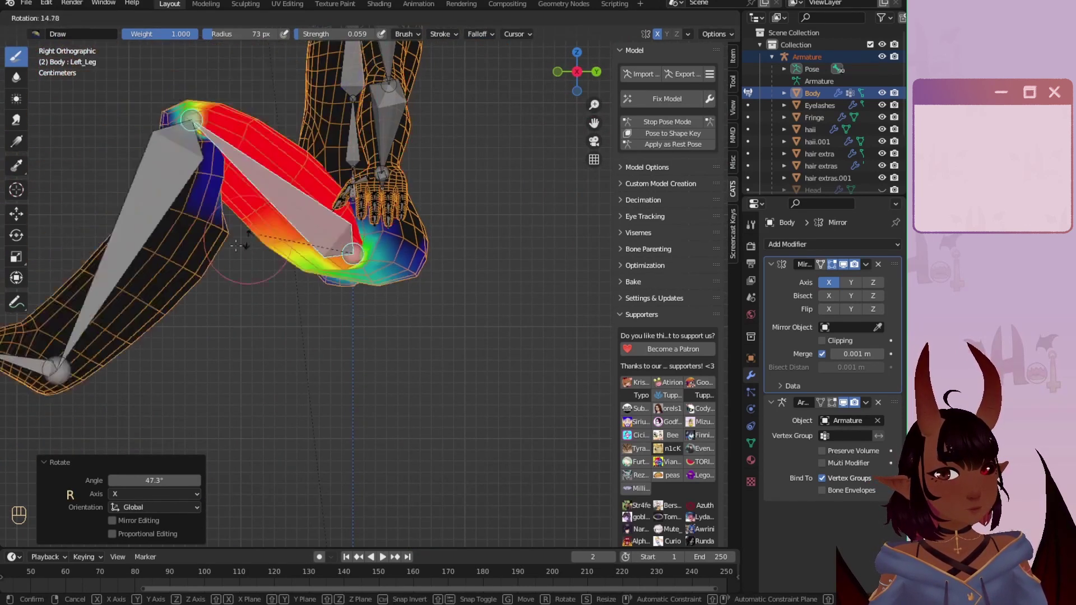
{"action": "right_click", "coordinate": [208, 268]}
{"action": "key", "text": "r"}
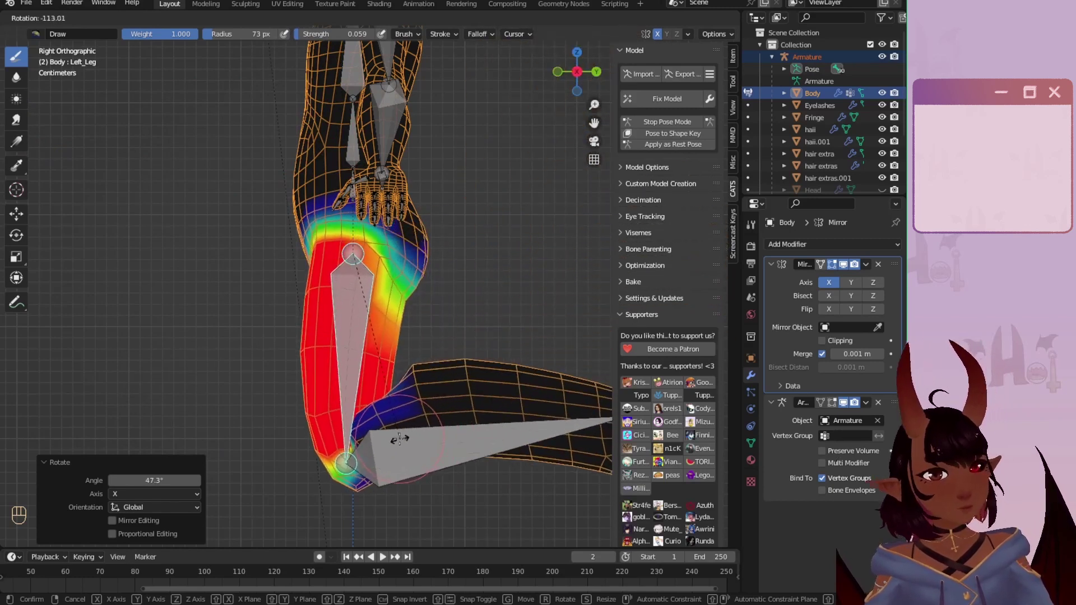
{"action": "left_click", "coordinate": [358, 446]}
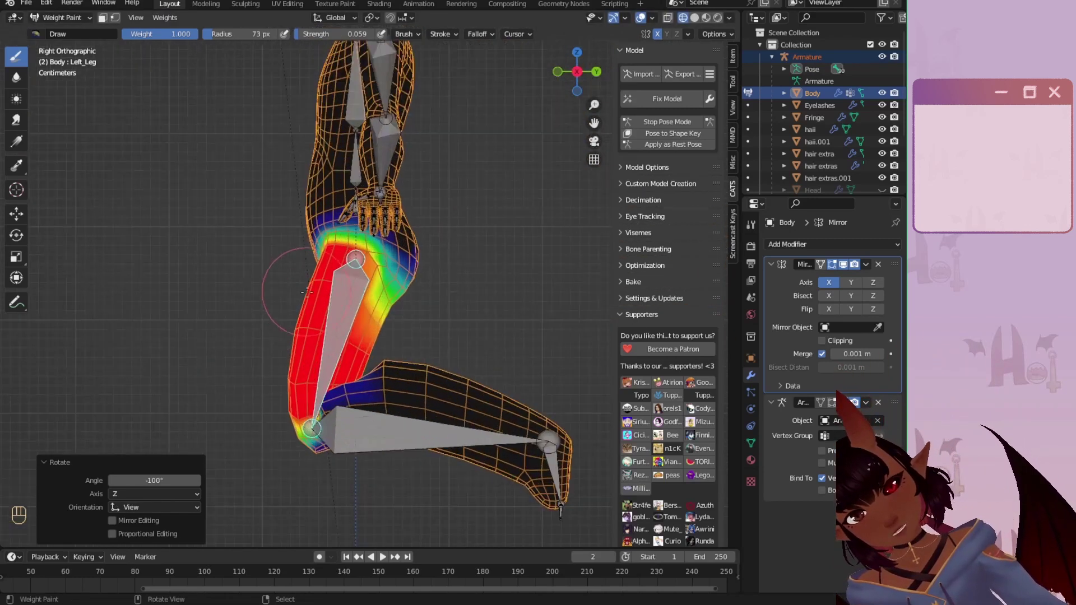
{"action": "middle_click_drag", "start_coordinate": [306, 302], "coordinate": [393, 338]}
{"action": "scroll", "coordinate": [394, 338], "scroll_direction": "up", "scroll_amount": 2}
{"action": "scroll", "coordinate": [353, 313], "scroll_direction": "down", "scroll_amount": 2}
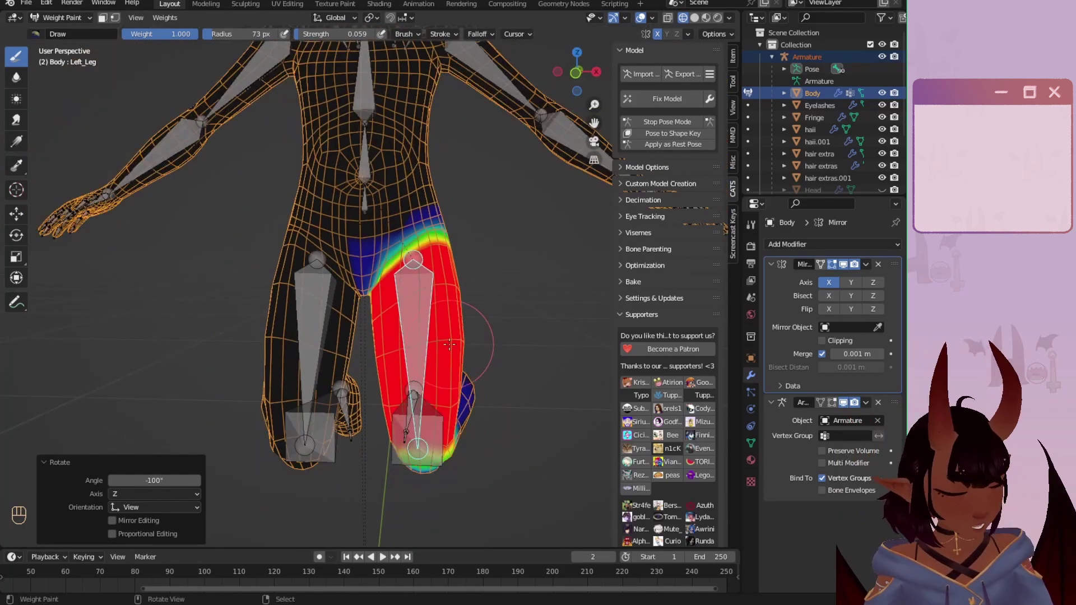
Step: Rotate the left leg bone -455° about the global X axis in the front view, and 10.3° in the right side view
{"action": "key", "text": "KP_1"}
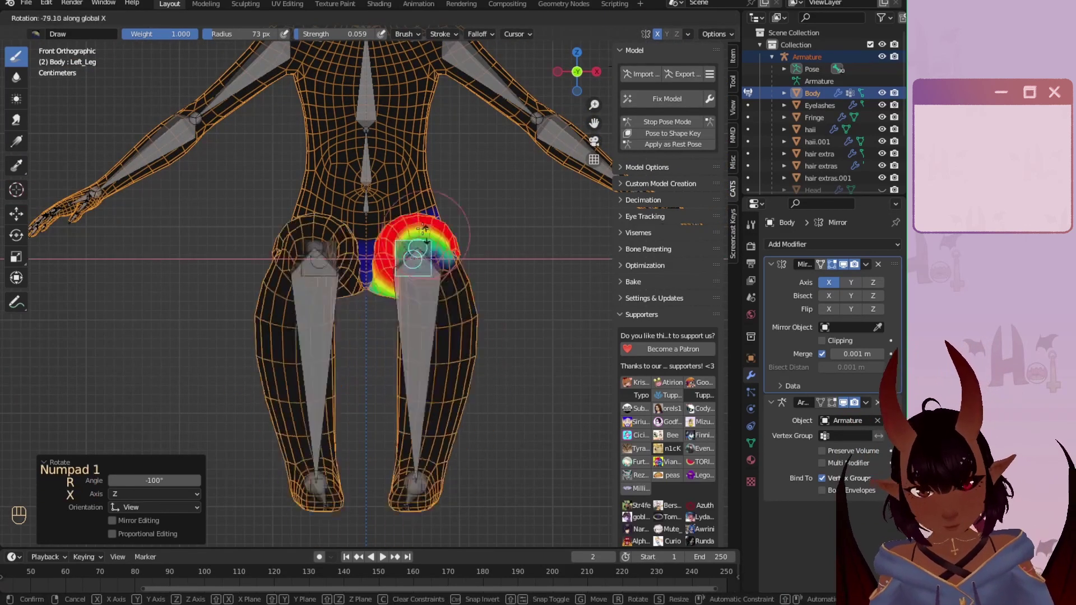
{"action": "key", "text": "r"}
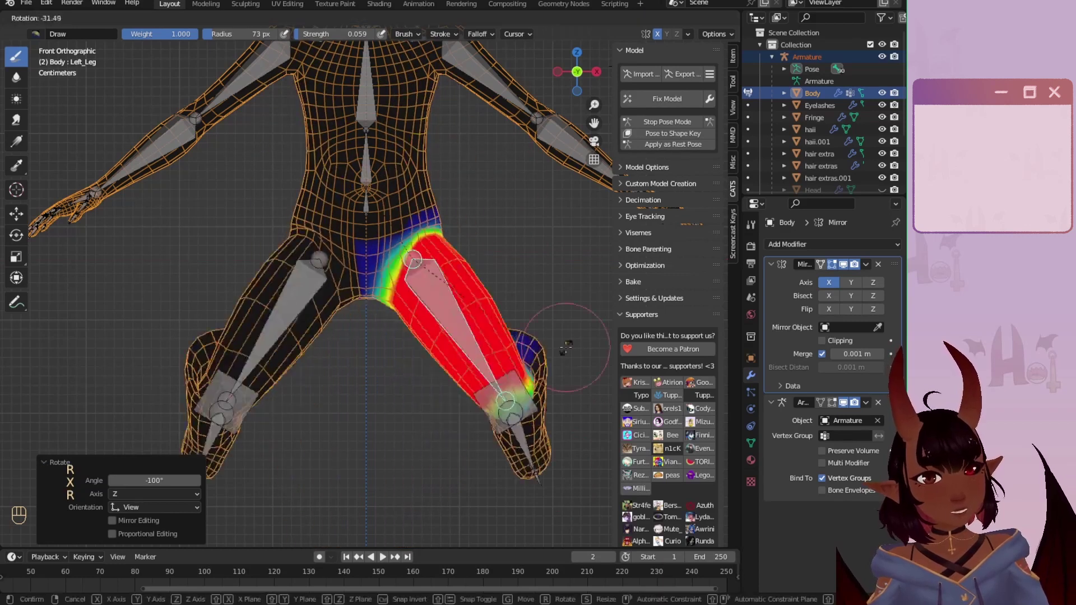
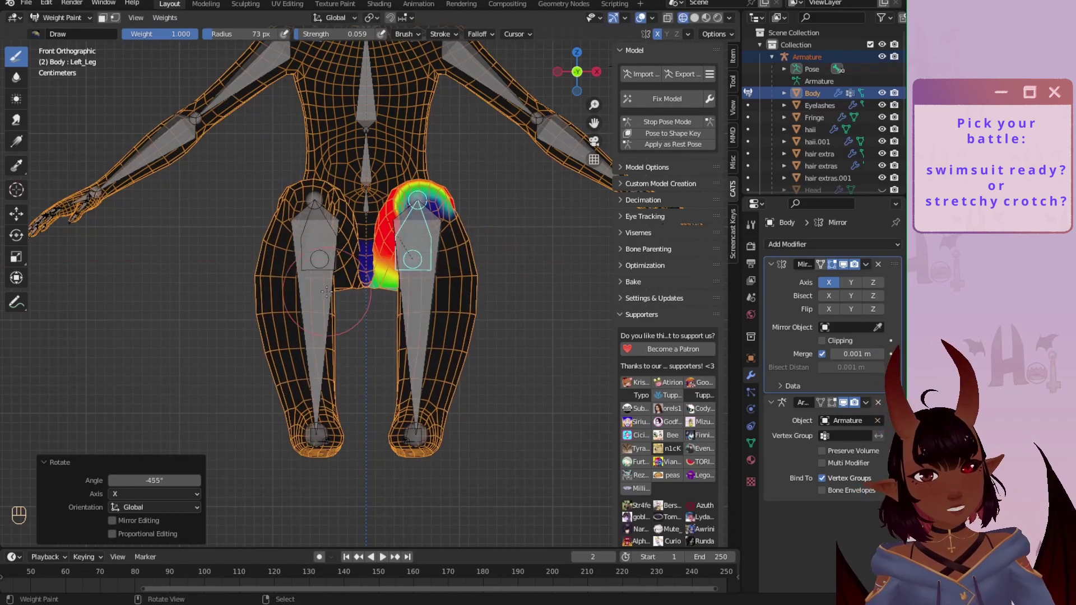
{"action": "left_click", "coordinate": [597, 71]}
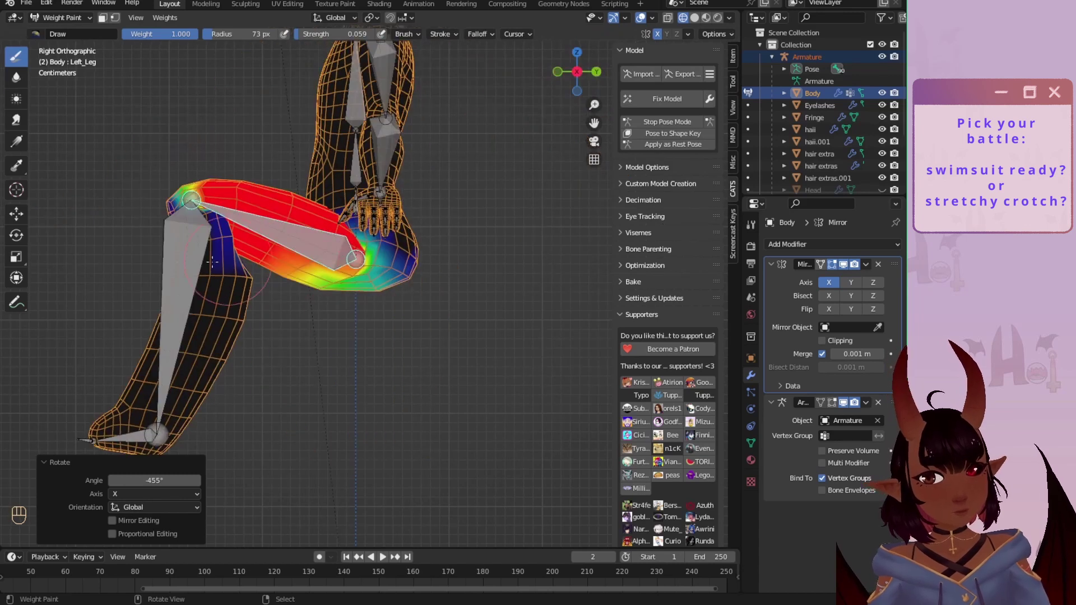
{"action": "key", "text": "r"}
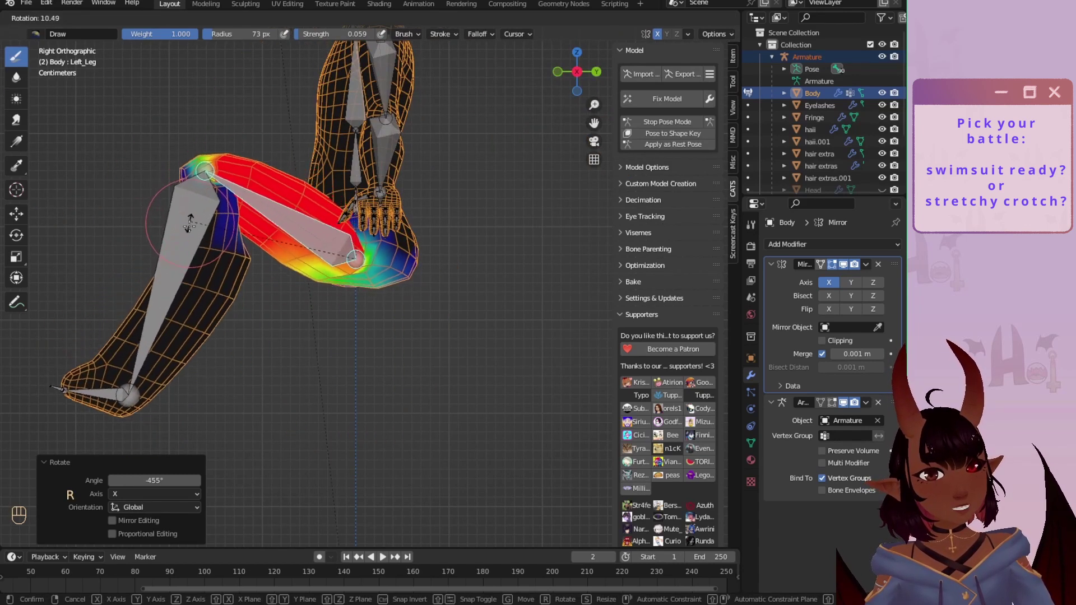
{"action": "left_click", "coordinate": [193, 224]}
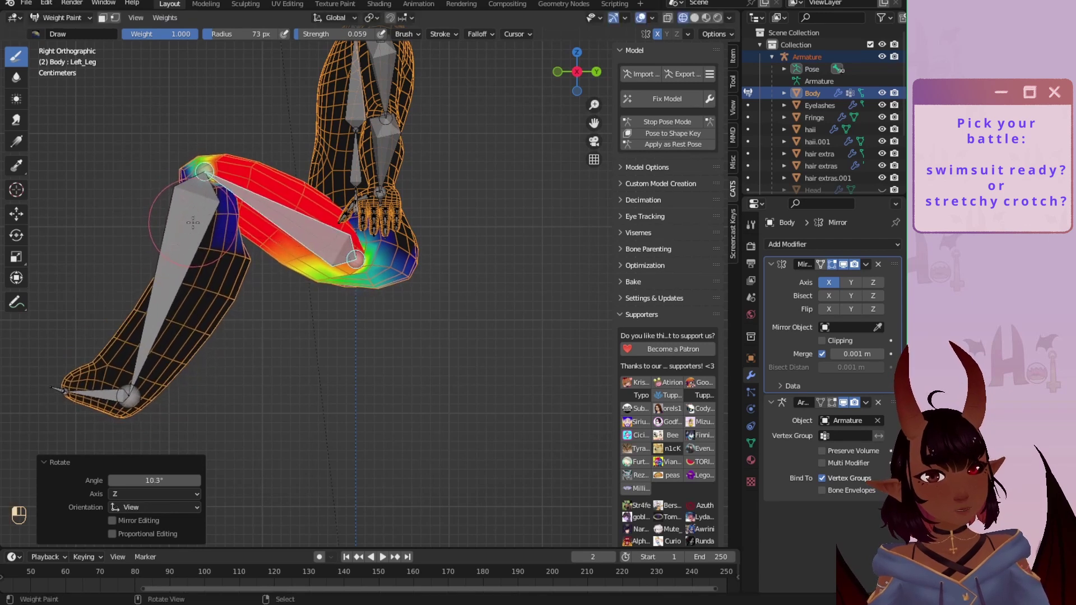
{"action": "scroll", "coordinate": [350, 309], "scroll_direction": "up", "scroll_amount": 3}
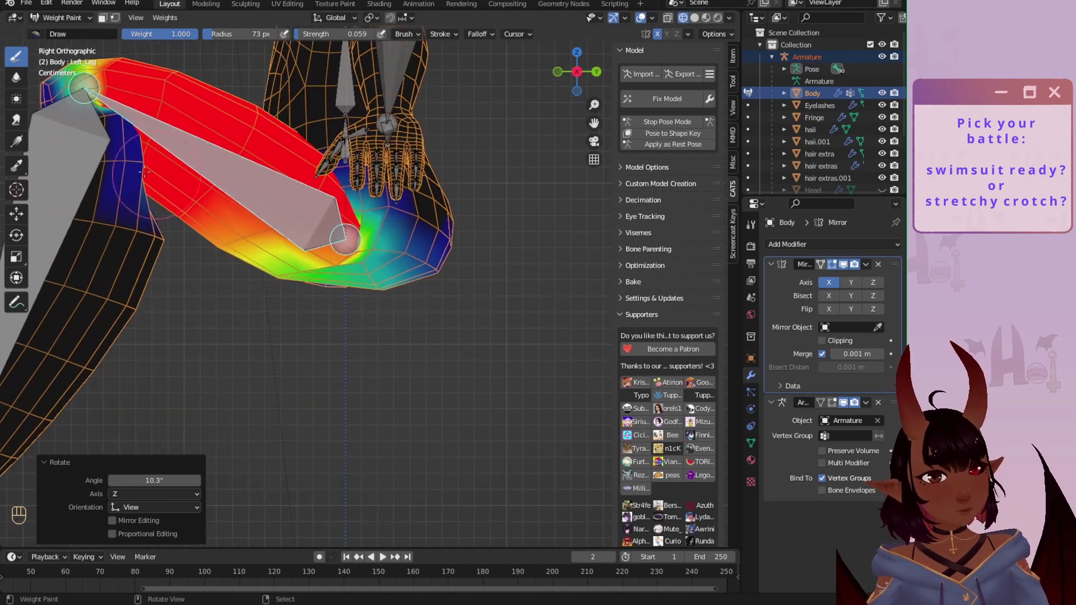
Step: Rotate the left thigh to a slightly lowered sitting pose in the right side view and save the file
{"action": "key", "text": "r"}
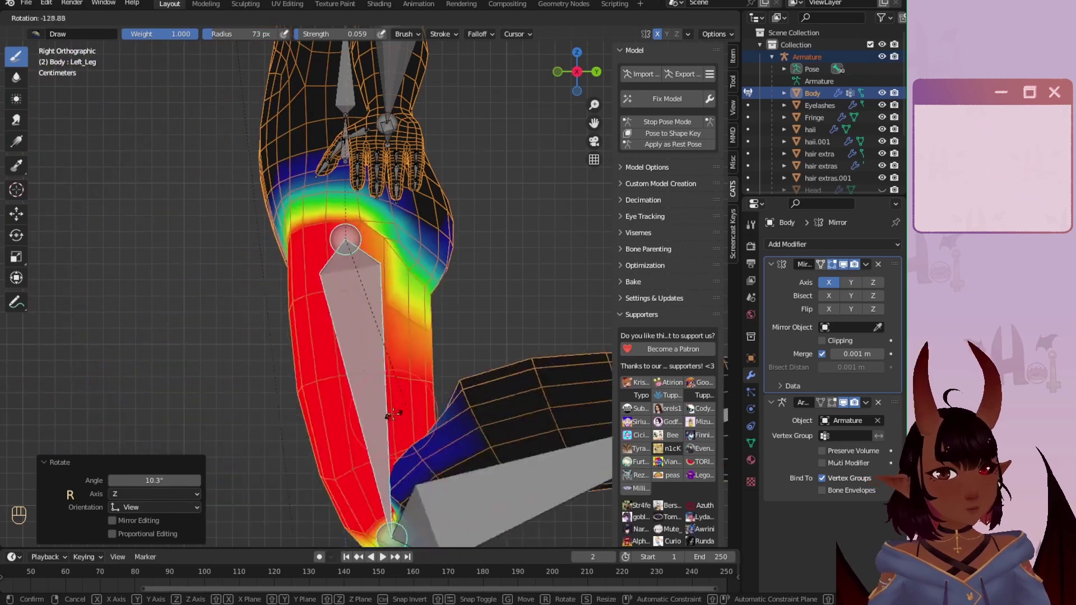
{"action": "left_click", "coordinate": [337, 218]}
{"action": "key", "text": "ctrl+s"}
{"action": "left_click", "coordinate": [404, 34]}
{"action": "scroll", "coordinate": [440, 246], "scroll_direction": "down", "scroll_amount": 3}
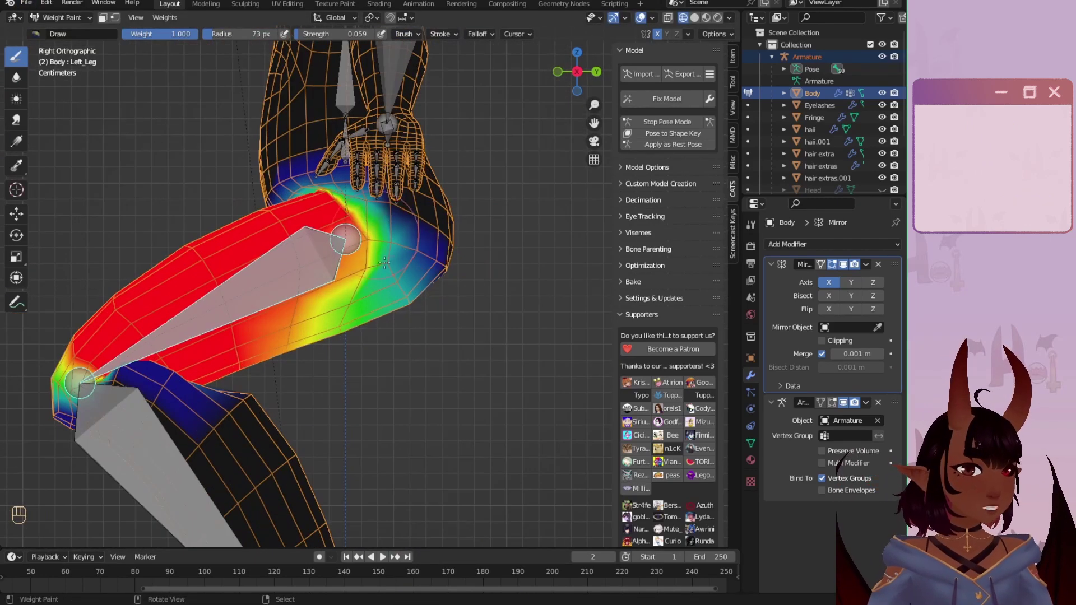
Step: Make Right_Leg the active bone and rotate it 11.5° in the right side view
{"action": "middle_click_drag", "start_coordinate": [440, 247], "coordinate": [250, 216]}
{"action": "key", "text": "KP_3"}
{"action": "right_click", "coordinate": [224, 303]}
{"action": "key", "text": "r"}
{"action": "left_click", "coordinate": [236, 157]}
{"action": "scroll", "coordinate": [443, 285], "scroll_direction": "down", "scroll_amount": 4}
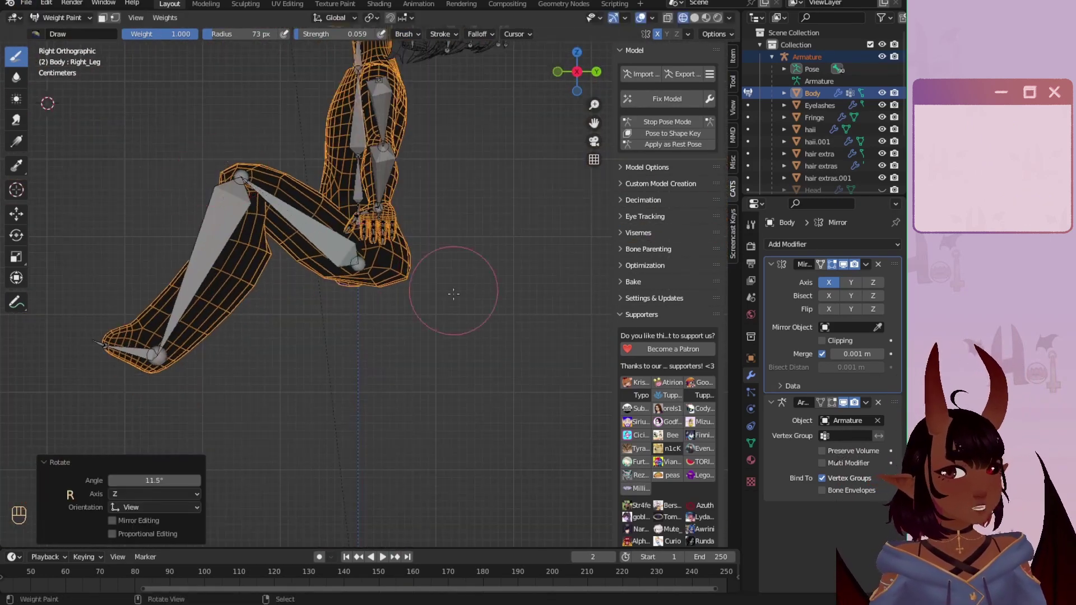
Step: Select the thigh bone and rotate it twice in the right side view to test how the buttock stretches
{"action": "right_click", "coordinate": [288, 213]}
{"action": "key", "text": "r"}
{"action": "left_click", "coordinate": [199, 266]}
{"action": "scroll", "coordinate": [253, 252], "scroll_direction": "up", "scroll_amount": 6}
{"action": "key", "text": "r"}
{"action": "left_click", "coordinate": [252, 260]}
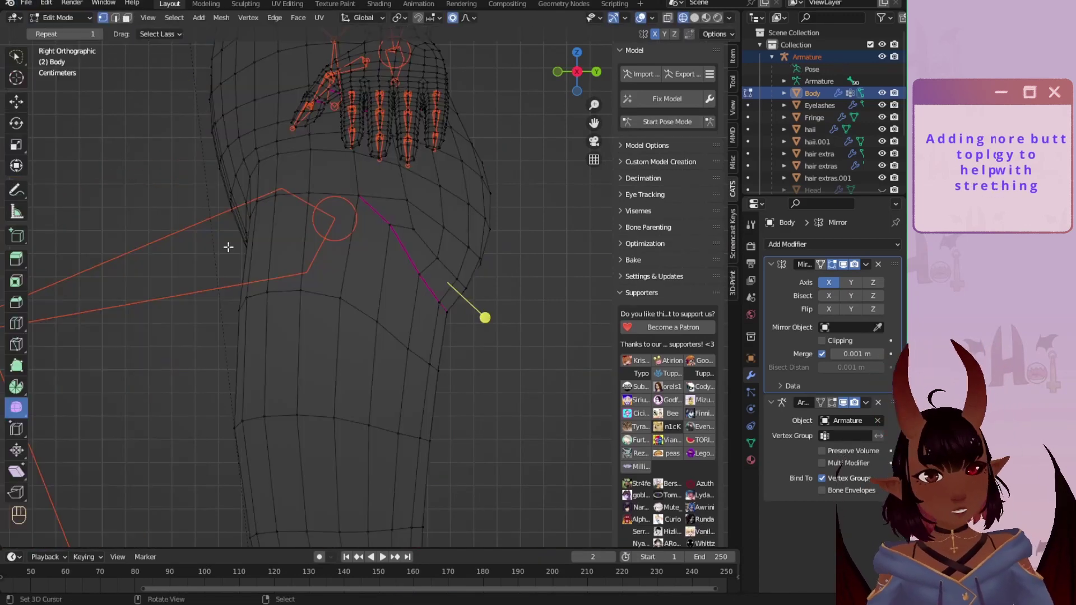
Step: Add a loop cut to the Body mesh around the buttock in Edit Mode to give it more topology
{"action": "middle_click_drag", "start_coordinate": [228, 245], "coordinate": [369, 259]}
{"action": "key", "text": "a"}
{"action": "key", "text": "a"}
{"action": "scroll", "coordinate": [257, 208], "scroll_direction": "up", "scroll_amount": 3}
{"action": "key", "text": "ctrl+r"}
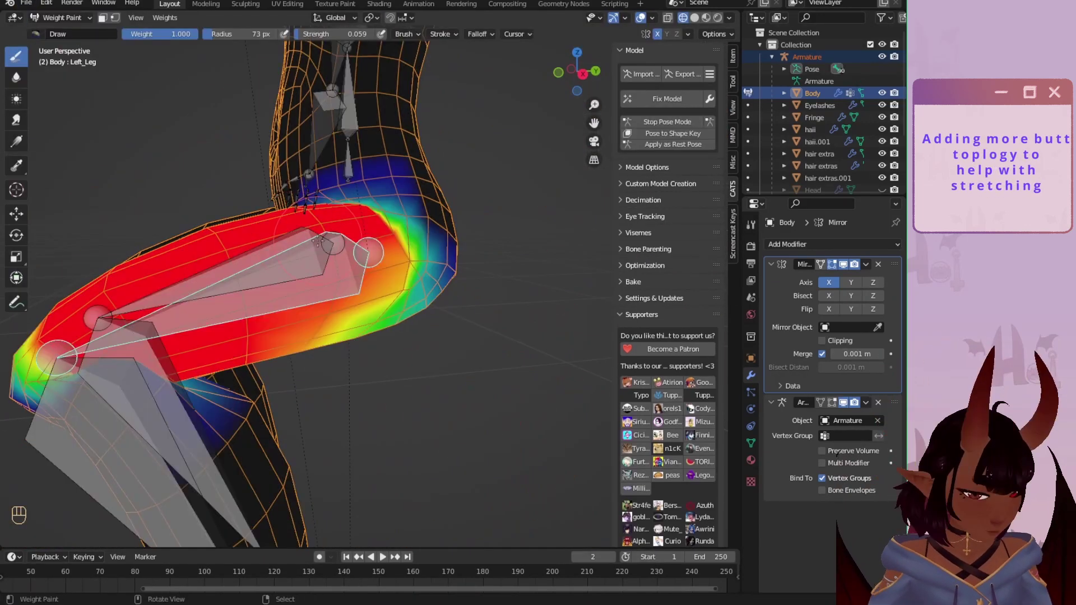
Step: Make Hips the active bone and examine its weights around the buttocks and crotch from behind, below and the front
{"action": "key", "text": "KP_3"}
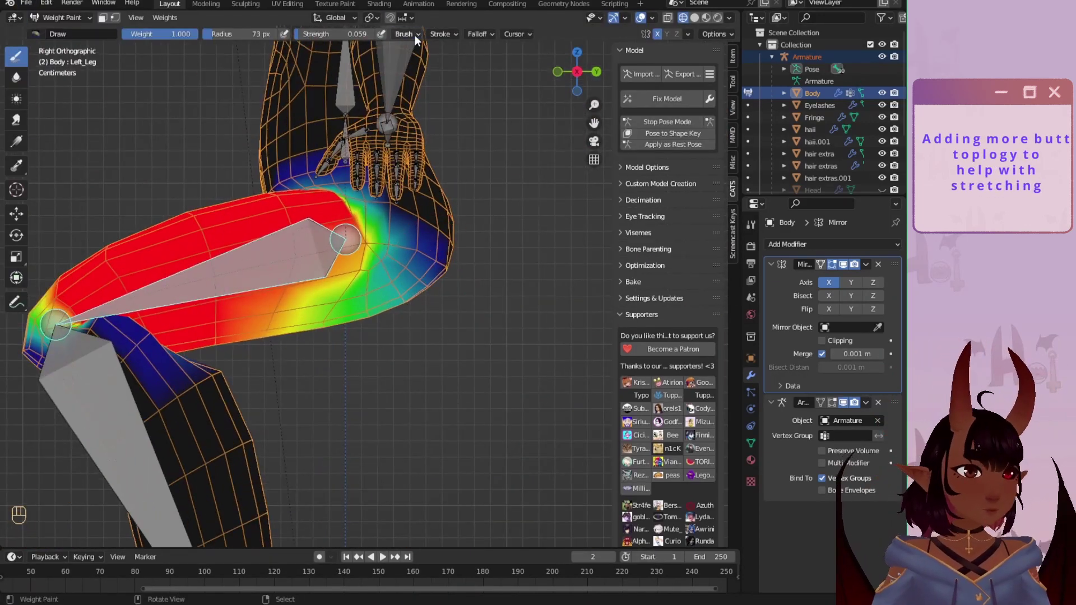
{"action": "scroll", "coordinate": [356, 280], "scroll_direction": "up", "scroll_amount": 3}
{"action": "right_click", "coordinate": [335, 78]}
{"action": "middle_click_drag", "start_coordinate": [401, 279], "coordinate": [274, 209]}
{"action": "scroll", "coordinate": [336, 252], "scroll_direction": "down", "scroll_amount": 4}
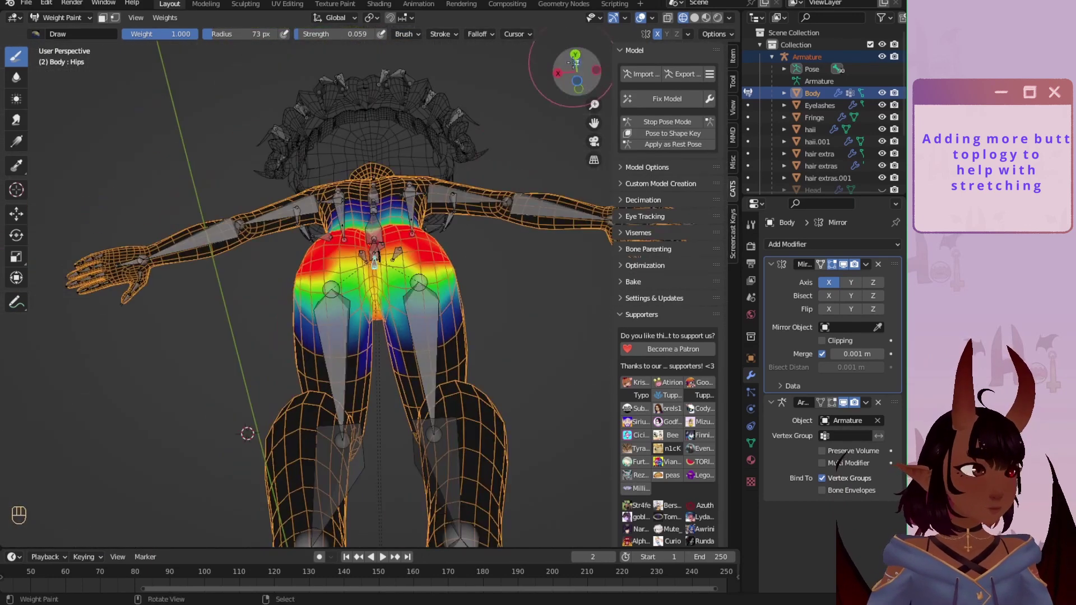
{"action": "key", "text": "ctrl+KP_7"}
{"action": "scroll", "coordinate": [451, 365], "scroll_direction": "up", "scroll_amount": 4}
{"action": "scroll", "coordinate": [511, 144], "scroll_direction": "up", "scroll_amount": 3}
{"action": "scroll", "coordinate": [512, 236], "scroll_direction": "down", "scroll_amount": 6}
{"action": "middle_click_drag", "start_coordinate": [493, 247], "coordinate": [312, 372]}
{"action": "scroll", "coordinate": [370, 247], "scroll_direction": "up", "scroll_amount": 5}
{"action": "key", "text": "KP_1"}
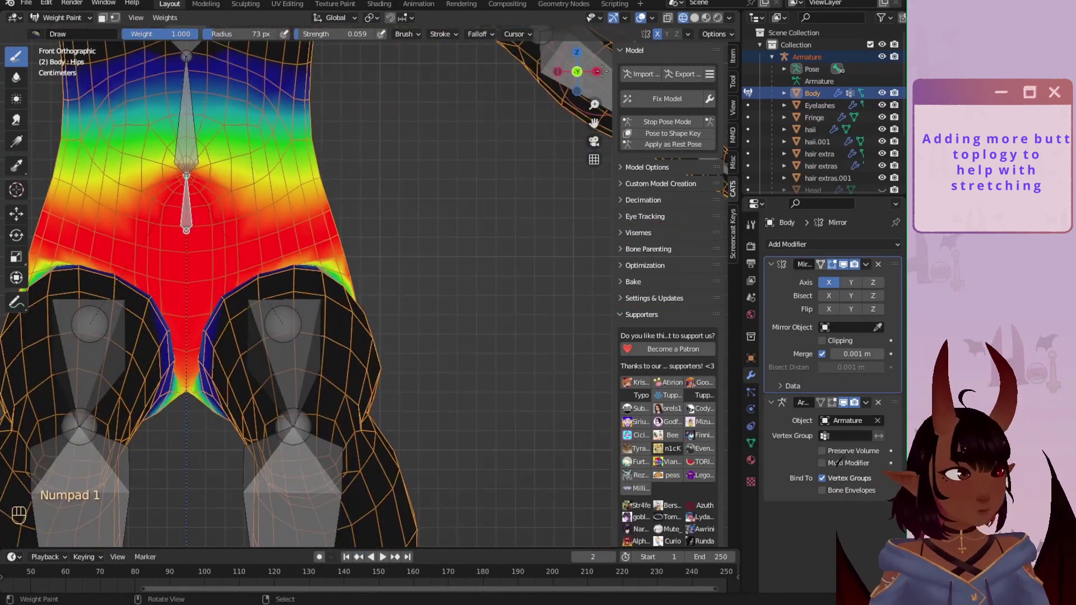
Step: Make Left_Leg the active bone and raise the thigh in the right side view to expose the buttock weights
{"action": "key", "text": "KP_3"}
{"action": "right_click", "coordinate": [163, 358]}
{"action": "key", "text": "r"}
{"action": "left_click", "coordinate": [173, 196]}
{"action": "scroll", "coordinate": [337, 336], "scroll_direction": "up", "scroll_amount": 1}
{"action": "middle_click_drag", "start_coordinate": [349, 437], "coordinate": [355, 366], "text": "shift"}
{"action": "scroll", "coordinate": [355, 365], "scroll_direction": "up", "scroll_amount": 1}
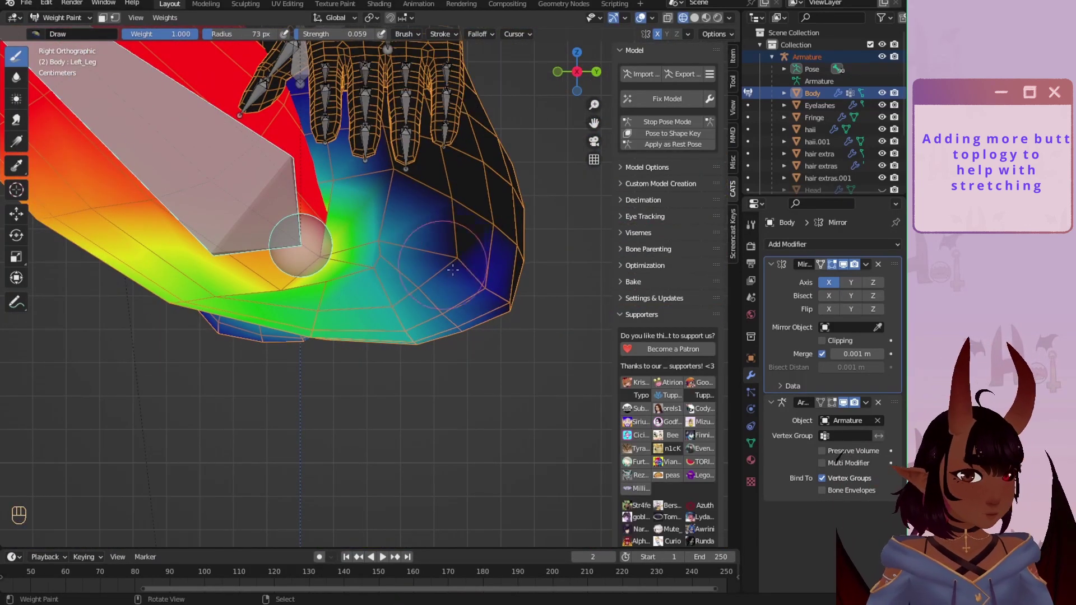
Step: Check the Left_Leg weights from below and lower the thigh by about -109° in the right side view
{"action": "key", "text": "ctrl+KP_7"}
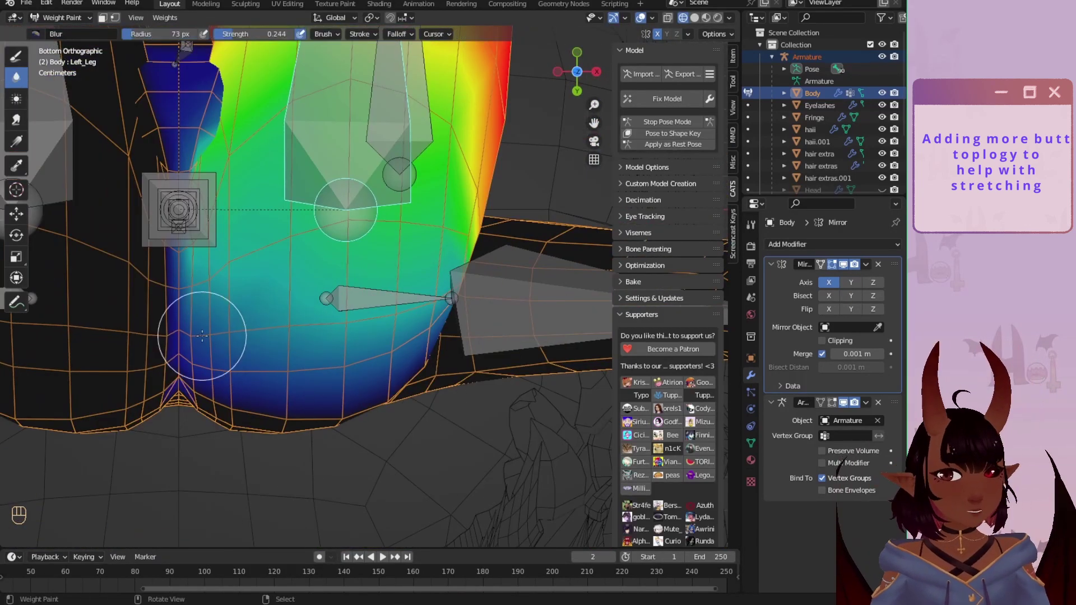
{"action": "scroll", "coordinate": [476, 225], "scroll_direction": "down", "scroll_amount": 5}
{"action": "middle_click_drag", "start_coordinate": [476, 225], "coordinate": [527, 151]}
{"action": "key", "text": "KP_3"}
{"action": "scroll", "coordinate": [359, 291], "scroll_direction": "up", "scroll_amount": 1}
{"action": "key", "text": "r"}
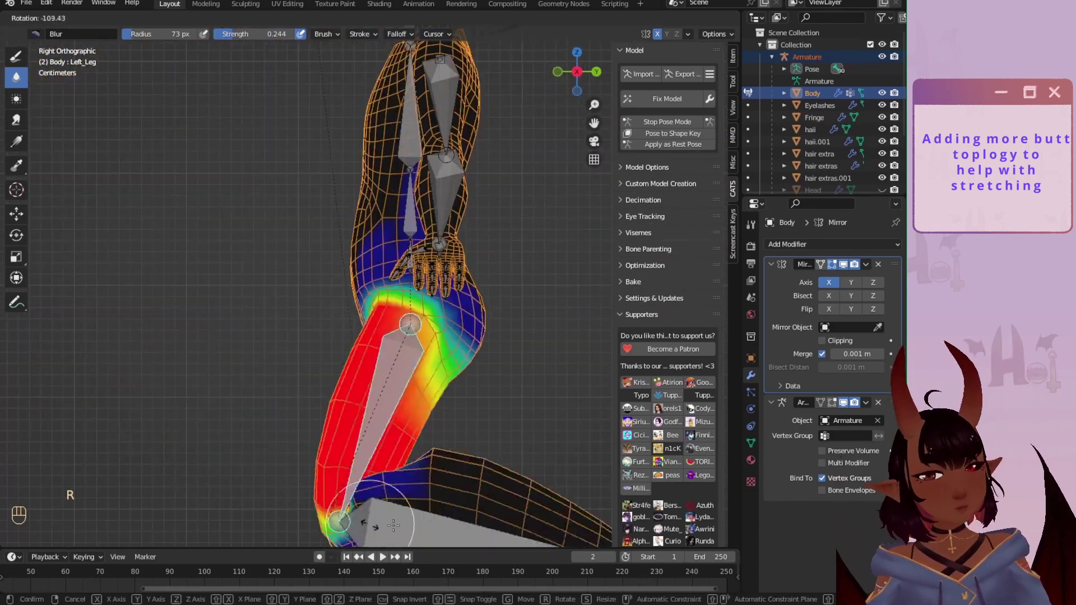
{"action": "left_click", "coordinate": [386, 509]}
Step: Check the kneeling pose from the front, in perspective and from the side, and save the file
{"action": "key", "text": "KP_1"}
{"action": "key", "text": "r"}
{"action": "key", "text": "Escape"}
{"action": "middle_click_drag", "start_coordinate": [392, 421], "coordinate": [521, 168]}
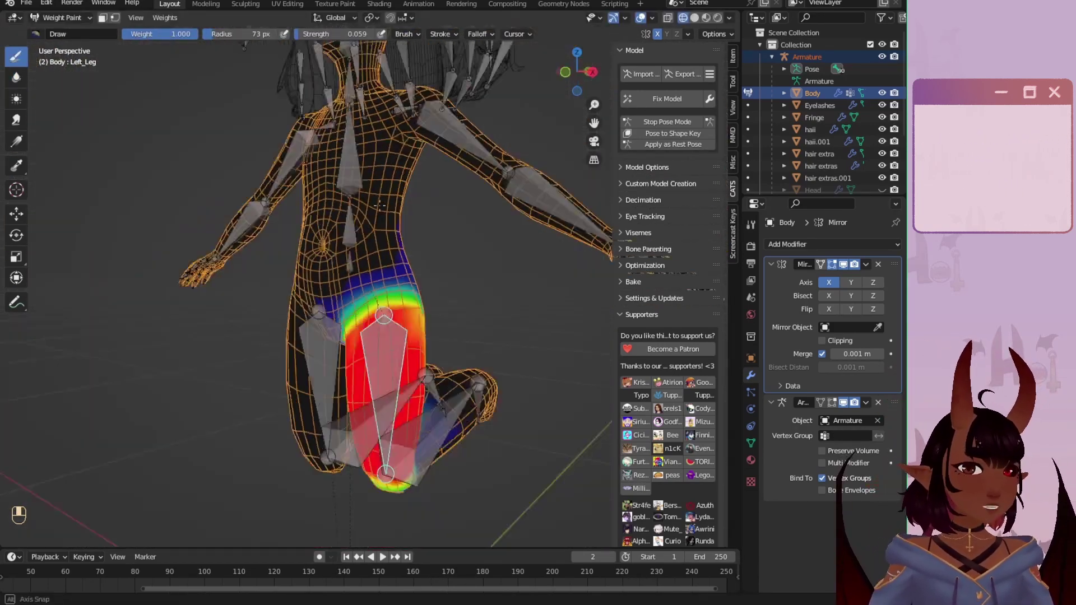
{"action": "key", "text": "KP_3"}
{"action": "key", "text": "ctrl+s"}
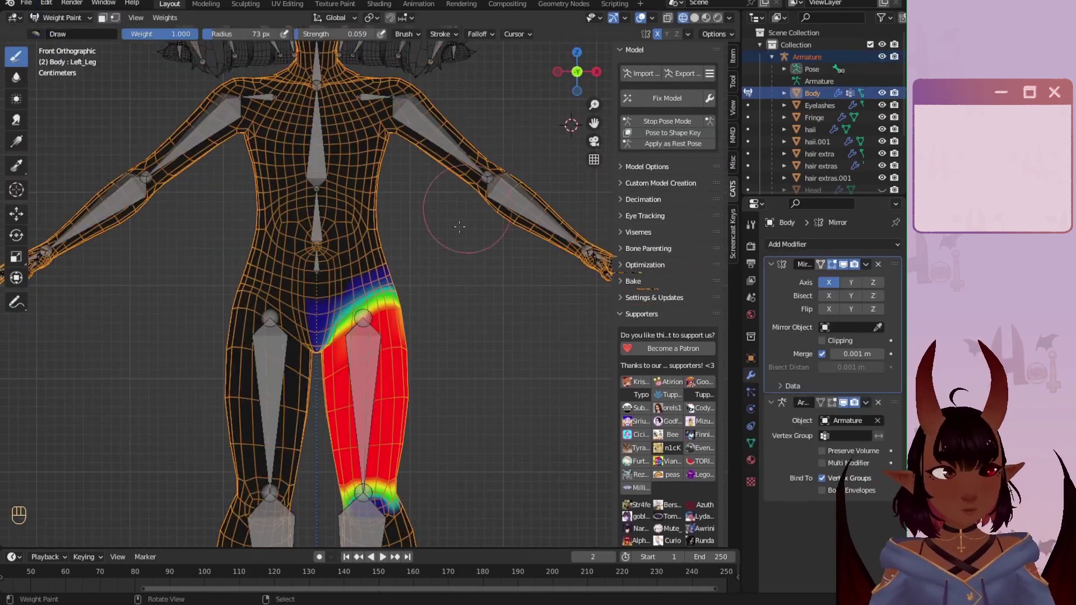
Step: Make Left_Knee the active bone in a close right side view of the knee, with the Draw brush strength at 1.000
{"action": "scroll", "coordinate": [314, 280], "scroll_direction": "up", "scroll_amount": 4}
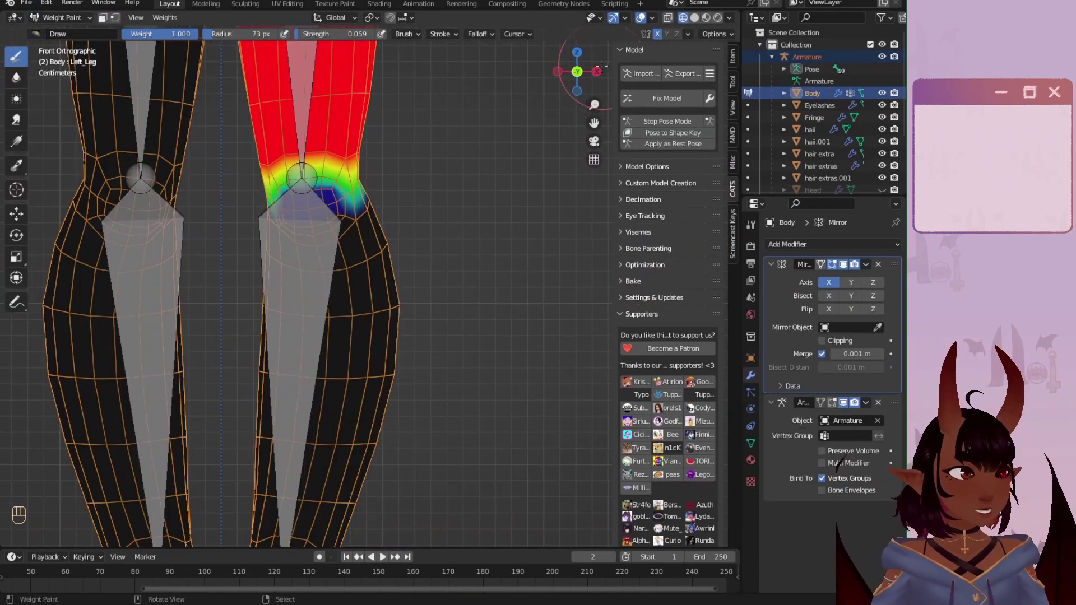
{"action": "key", "text": "KP_3"}
{"action": "left_click", "coordinate": [457, 34]}
{"action": "left_click", "coordinate": [308, 283]}
{"action": "right_click", "coordinate": [358, 359]}
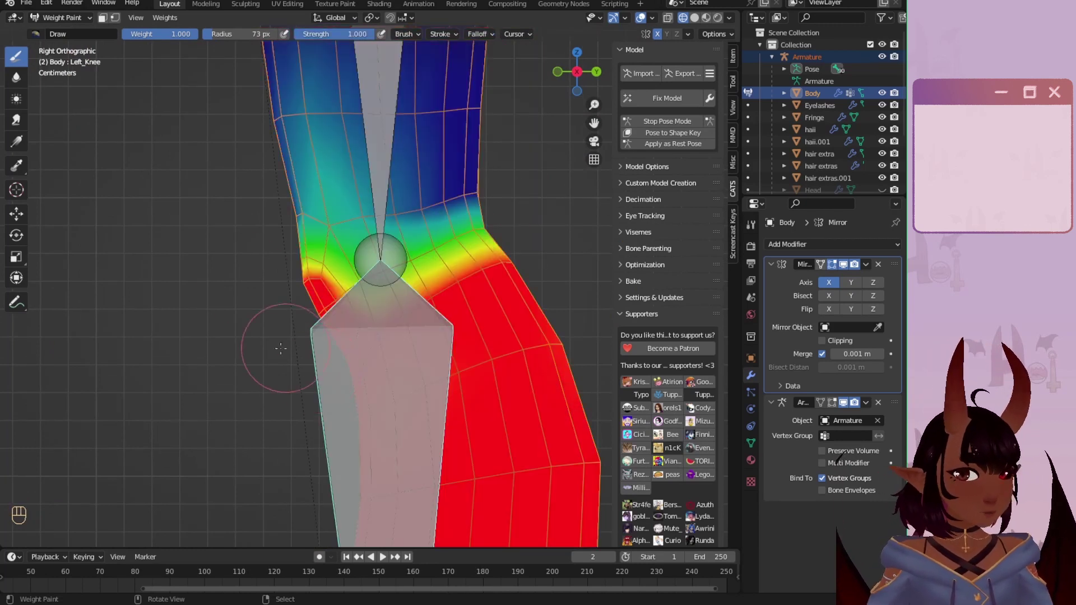
Step: Blur the Left_Knee weights at the front of the knee with strength 0.244 and rotate the knee bone to test the bend
{"action": "left_click", "coordinate": [16, 78]}
{"action": "scroll", "coordinate": [298, 261], "scroll_direction": "up", "scroll_amount": 1}
{"action": "left_click_drag", "start_coordinate": [297, 260], "coordinate": [336, 235]}
{"action": "scroll", "coordinate": [381, 264], "scroll_direction": "down", "scroll_amount": 2}
{"action": "key", "text": "r"}
{"action": "left_click", "coordinate": [469, 361]}
{"action": "key", "text": "r"}
{"action": "scroll", "coordinate": [439, 274], "scroll_direction": "up", "scroll_amount": 3}
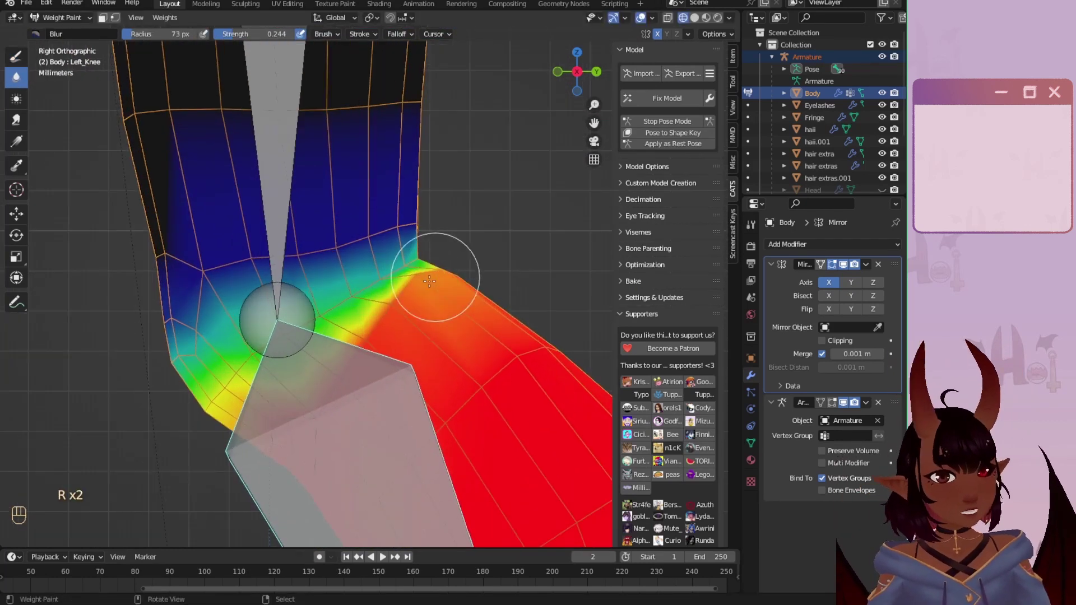
Step: Compare the Left_Leg and Left_Knee weights at the knee and rotate the Left_Knee bone about -51° in the right side view
{"action": "right_click", "coordinate": [280, 263]}
{"action": "right_click", "coordinate": [336, 387]}
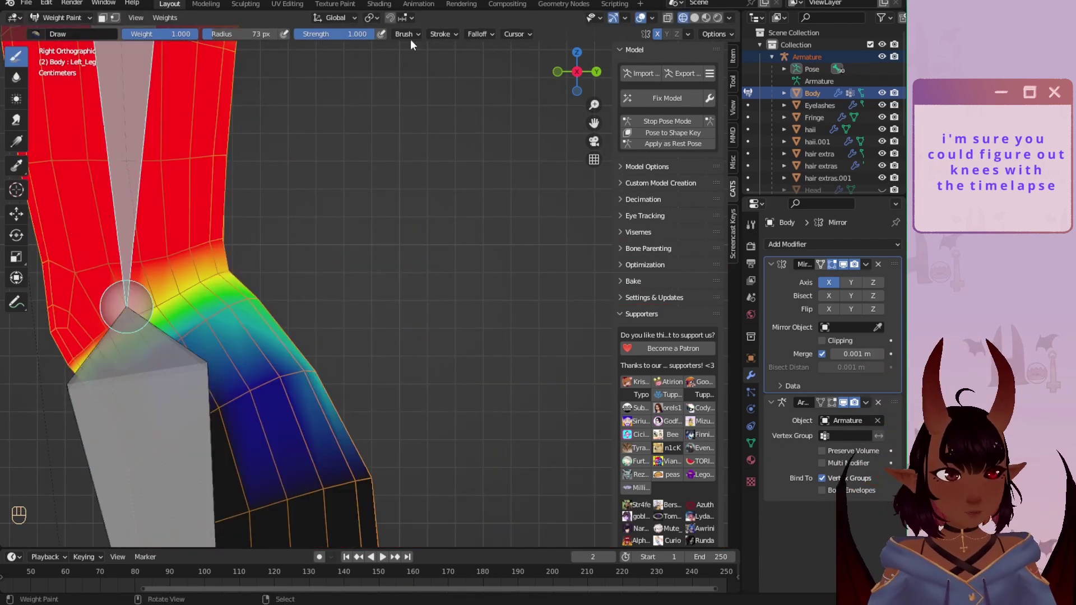
{"action": "key", "text": "r"}
{"action": "left_click", "coordinate": [334, 335]}
{"action": "scroll", "coordinate": [335, 335], "scroll_direction": "up", "scroll_amount": 5}
{"action": "scroll", "coordinate": [318, 318], "scroll_direction": "down", "scroll_amount": 5}
{"action": "key", "text": "r"}
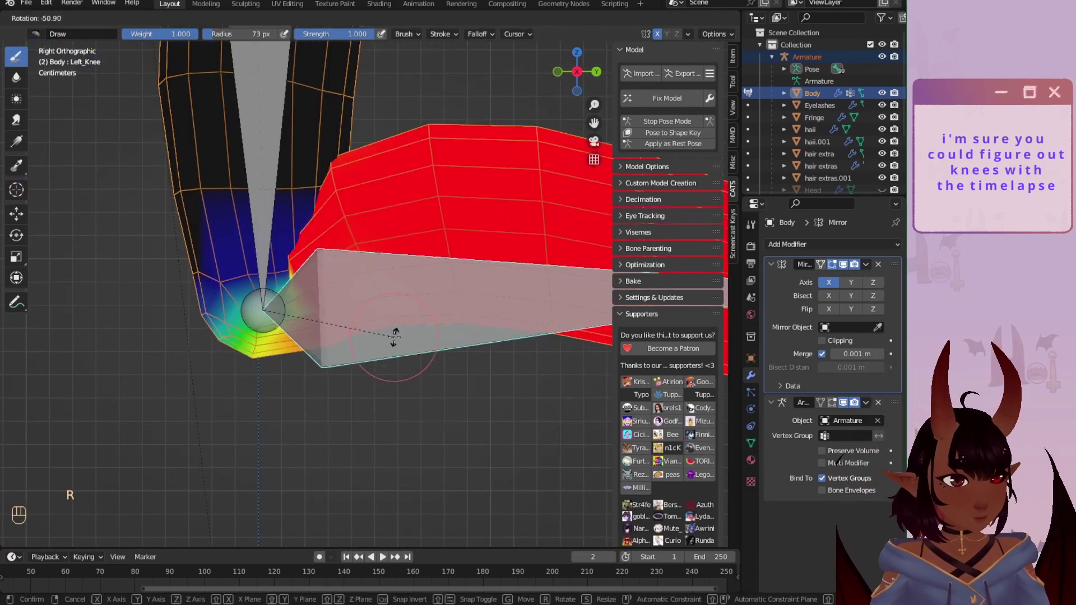
{"action": "left_click", "coordinate": [395, 338]}
Step: Blur the weights at the bent knee joint with strength 1.000 and make Left_Leg the active bone
{"action": "scroll", "coordinate": [394, 338], "scroll_direction": "up", "scroll_amount": 5}
{"action": "middle_click_drag", "start_coordinate": [280, 336], "coordinate": [504, 312], "text": "shift"}
{"action": "left_click", "coordinate": [17, 77]}
{"action": "left_click", "coordinate": [359, 325]}
{"action": "right_click", "coordinate": [301, 213]}
{"action": "right_click", "coordinate": [301, 213]}
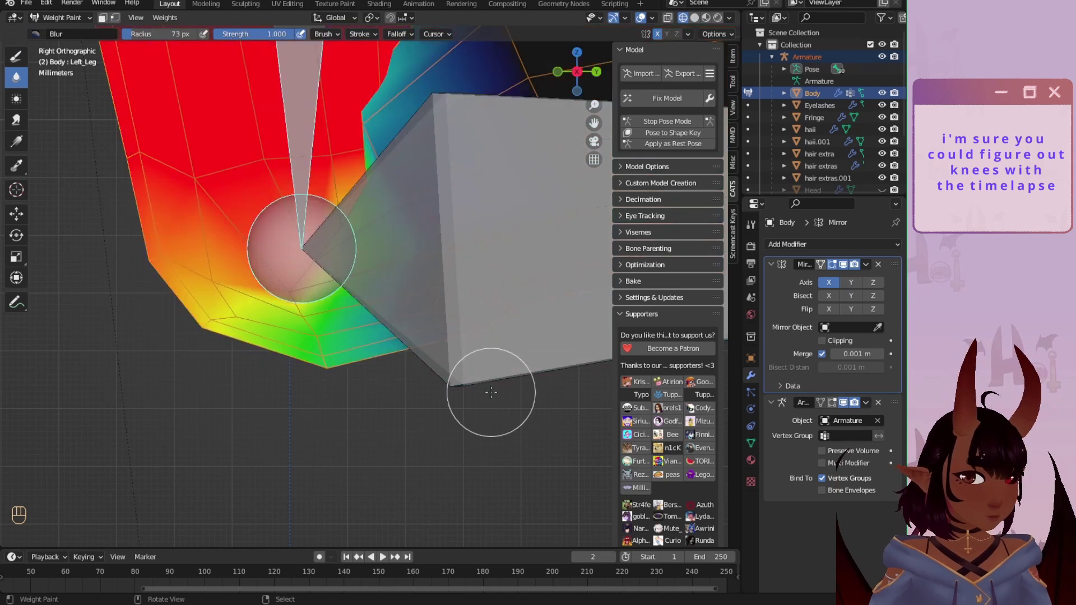
Step: Rotate the Left_Knee bone with the mesh in wireframe to test the bent knee, and undo the last change
{"action": "key", "text": "shift+z"}
{"action": "scroll", "coordinate": [490, 280], "scroll_direction": "down", "scroll_amount": 6}
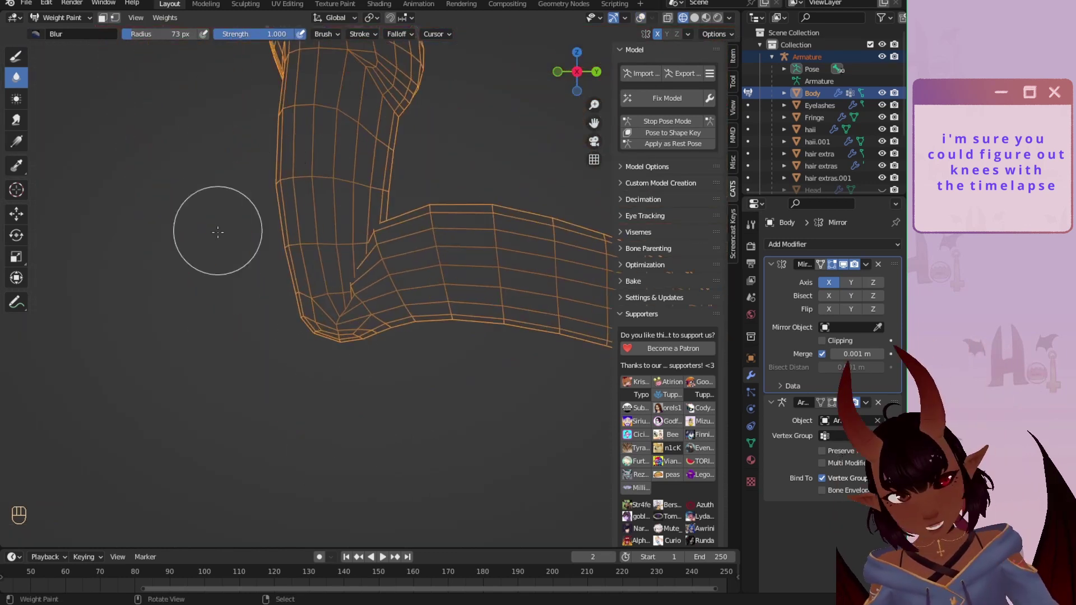
{"action": "left_click", "coordinate": [640, 18]}
{"action": "key", "text": "r"}
{"action": "left_click", "coordinate": [305, 481]}
{"action": "middle_click_drag", "start_coordinate": [305, 448], "coordinate": [493, 437]}
{"action": "left_click", "coordinate": [17, 57]}
{"action": "left_click", "coordinate": [473, 35]}
{"action": "left_click", "coordinate": [16, 78]}
{"action": "key", "text": "ctrl+z"}
Step: Blur the Left_Knee weights around the ankle with strength 1.000 in the right side view
{"action": "mouse_move", "coordinate": [473, 314]}
{"action": "middle_mouse_down"}
{"action": "mouse_move", "coordinate": [348, 280]}
{"action": "mouse_move", "coordinate": [456, 368]}
{"action": "mouse_move", "coordinate": [247, 432]}
{"action": "mouse_move", "coordinate": [413, 396]}
{"action": "mouse_move", "coordinate": [360, 337]}
{"action": "middle_mouse_up"}
{"action": "scroll", "coordinate": [348, 257], "scroll_direction": "down", "scroll_amount": 5}
{"action": "key", "text": "KP_3"}
{"action": "key", "text": "KP_2"}
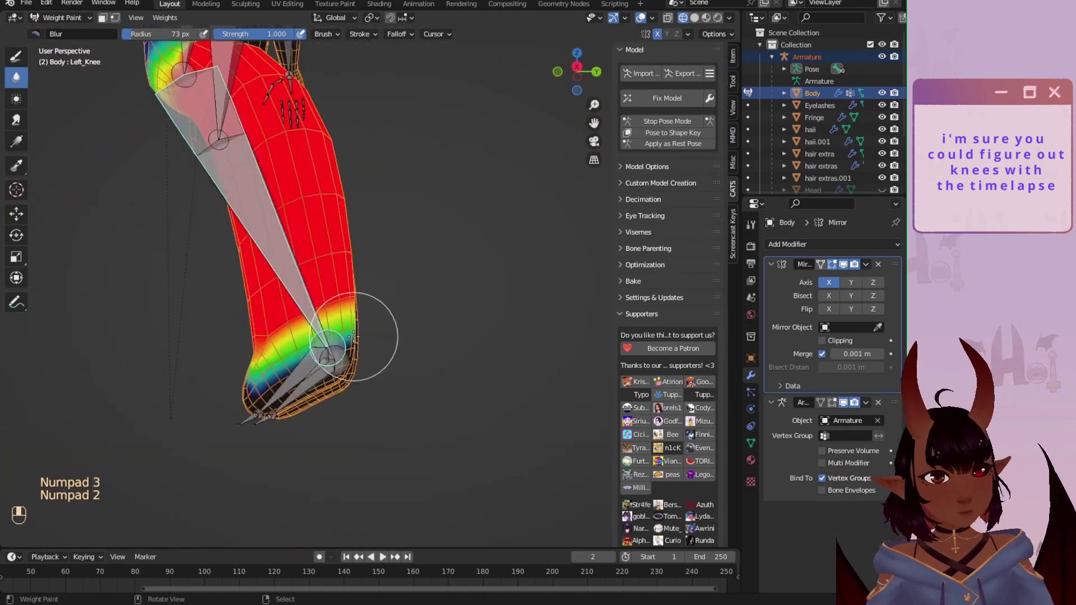
{"action": "key", "text": "KP_3"}
{"action": "left_click_drag", "start_coordinate": [360, 336], "coordinate": [328, 348]}
Step: Make Left_Ankle the active bone and test-rotate the foot in the right side view
{"action": "right_click", "coordinate": [291, 376]}
{"action": "key", "text": "r"}
{"action": "scroll", "coordinate": [309, 355], "scroll_direction": "down", "scroll_amount": 4}
{"action": "scroll", "coordinate": [353, 377], "scroll_direction": "up", "scroll_amount": 4}
{"action": "key", "text": "r"}
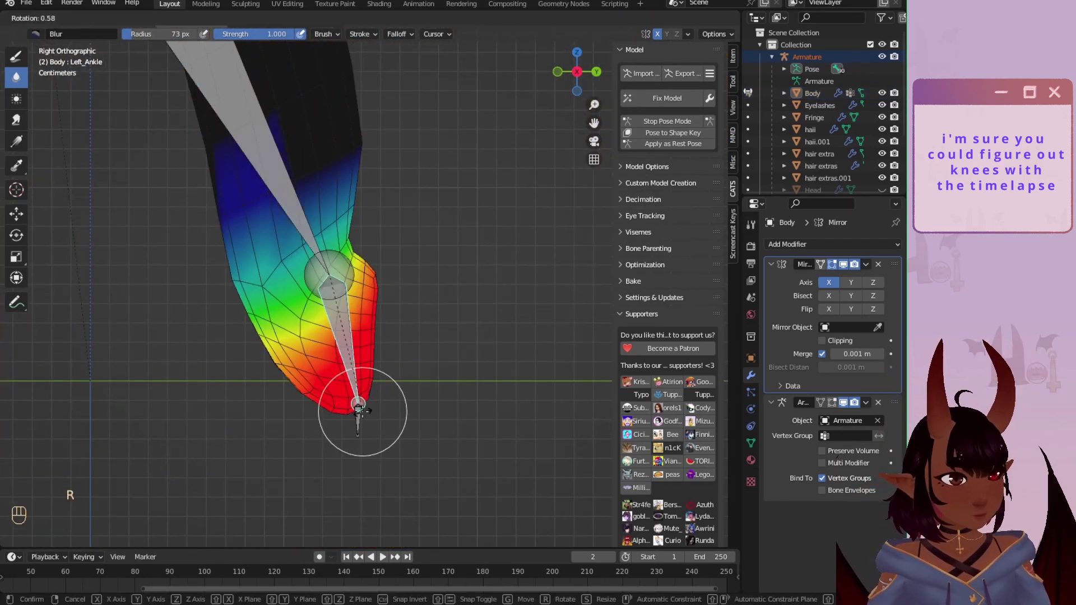
{"action": "right_click", "coordinate": [365, 411]}
{"action": "key", "text": "r"}
{"action": "right_click", "coordinate": [224, 264]}
Step: Make Left_Toe the active bone and blur its weights at the front of the foot with strength 1.000
{"action": "scroll", "coordinate": [336, 302], "scroll_direction": "up", "scroll_amount": 1}
{"action": "right_click", "coordinate": [348, 442]}
{"action": "left_click_drag", "start_coordinate": [347, 441], "coordinate": [388, 401]}
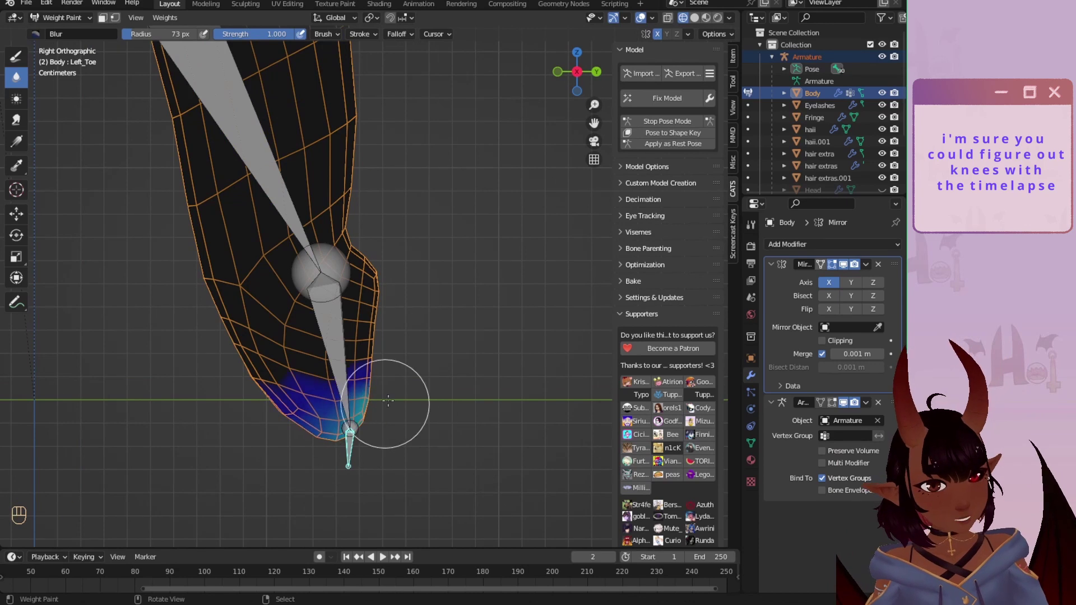
Step: Put the armature into Edit Mode and move the ankle joint of Left_Knee about 0.008 m along Y
{"action": "left_click", "coordinate": [66, 32]}
{"action": "left_click", "coordinate": [336, 336]}
{"action": "key", "text": "Tab"}
{"action": "left_click", "coordinate": [422, 343]}
{"action": "key", "text": "g"}
{"action": "scroll", "coordinate": [382, 392], "scroll_direction": "down", "scroll_amount": 3}
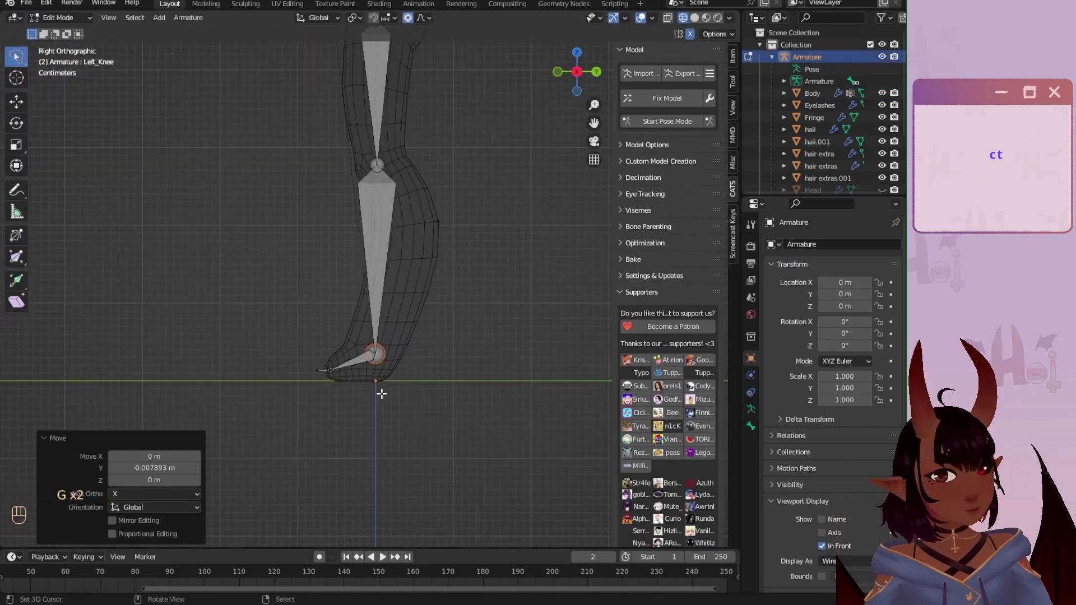
Step: Select the upper leg, hip, spine and chest bones together and move them about -0.0055 m along global Y
{"action": "left_click", "coordinate": [369, 185]}
{"action": "middle_click_drag", "start_coordinate": [383, 246], "coordinate": [383, 303], "text": "shift"}
{"action": "scroll", "coordinate": [383, 302], "scroll_direction": "down", "scroll_amount": 7}
{"action": "right_click", "coordinate": [368, 365], "text": "shift"}
{"action": "right_click", "coordinate": [368, 211], "text": "shift"}
{"action": "scroll", "coordinate": [383, 280], "scroll_direction": "down", "scroll_amount": 1}
{"action": "right_click", "coordinate": [368, 154], "text": "shift"}
{"action": "key", "text": "g"}
{"action": "key", "text": "y"}
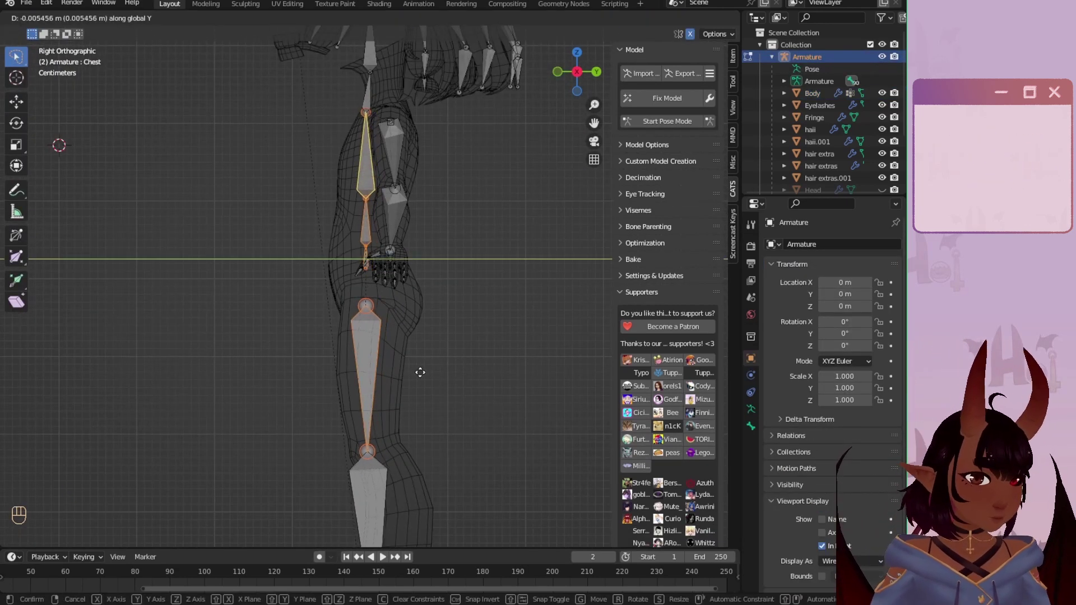
{"action": "left_click", "coordinate": [420, 370]}
Step: Shift one more central joint along global Y, and move the Head bone's joint about 0.0135 m along Y
{"action": "right_click", "coordinate": [369, 293]}
{"action": "key", "text": "g"}
{"action": "key", "text": "y"}
{"action": "left_click", "coordinate": [416, 274]}
{"action": "right_click", "coordinate": [362, 174]}
{"action": "key", "text": "g"}
{"action": "key", "text": "y"}
{"action": "left_click", "coordinate": [387, 179]}
{"action": "middle_click_drag", "start_coordinate": [387, 337], "coordinate": [350, 173], "text": "shift"}
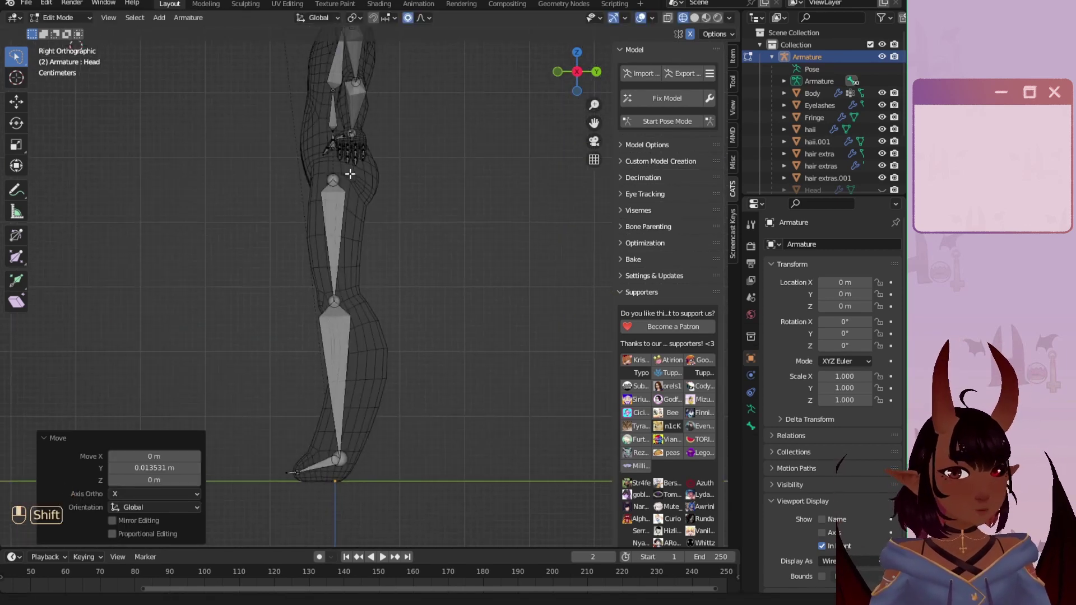
Step: Finish editing the armature, return to posing and weight painting the Body in front view, and save the file
{"action": "key", "text": "KP_1"}
{"action": "key", "text": "Tab"}
{"action": "left_click", "coordinate": [819, 93]}
{"action": "left_click", "coordinate": [667, 121]}
{"action": "key", "text": "ctrl+s"}
Step: Rotate the Neck bone sideways in front view to test the base of the neck, and undo the last two changes
{"action": "right_click", "coordinate": [271, 302]}
{"action": "key", "text": "r"}
{"action": "left_click", "coordinate": [445, 360]}
{"action": "scroll", "coordinate": [336, 291], "scroll_direction": "up", "scroll_amount": 4}
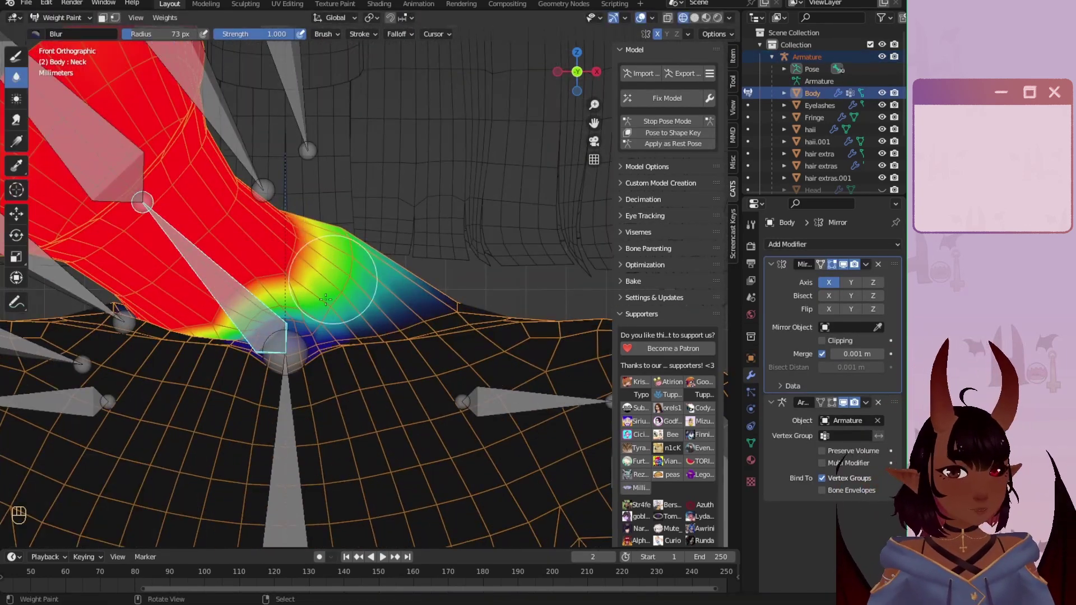
{"action": "key", "text": "ctrl+z"}
{"action": "key", "text": "ctrl+z"}
Step: Paint the Chest bone's weights beside the base of the neck with the Draw brush and switch back to Blur
{"action": "right_click", "coordinate": [299, 448]}
{"action": "left_click", "coordinate": [15, 57]}
{"action": "scroll", "coordinate": [369, 291], "scroll_direction": "up", "scroll_amount": 2}
{"action": "scroll", "coordinate": [353, 294], "scroll_direction": "down", "scroll_amount": 4}
{"action": "mouse_move", "coordinate": [456, 278]}
{"action": "left_mouse_down"}
{"action": "mouse_move", "coordinate": [392, 252]}
{"action": "mouse_move", "coordinate": [437, 283]}
{"action": "left_mouse_up"}
{"action": "left_click", "coordinate": [16, 78]}
{"action": "scroll", "coordinate": [359, 294], "scroll_direction": "up", "scroll_amount": 4}
{"action": "scroll", "coordinate": [361, 319], "scroll_direction": "down", "scroll_amount": 2}
Step: Compare the Neck and Chest weights while rotating the Neck bone to different angles in front view
{"action": "right_click", "coordinate": [263, 297]}
{"action": "key", "text": "r"}
{"action": "left_click", "coordinate": [235, 270]}
{"action": "scroll", "coordinate": [320, 277], "scroll_direction": "up", "scroll_amount": 2}
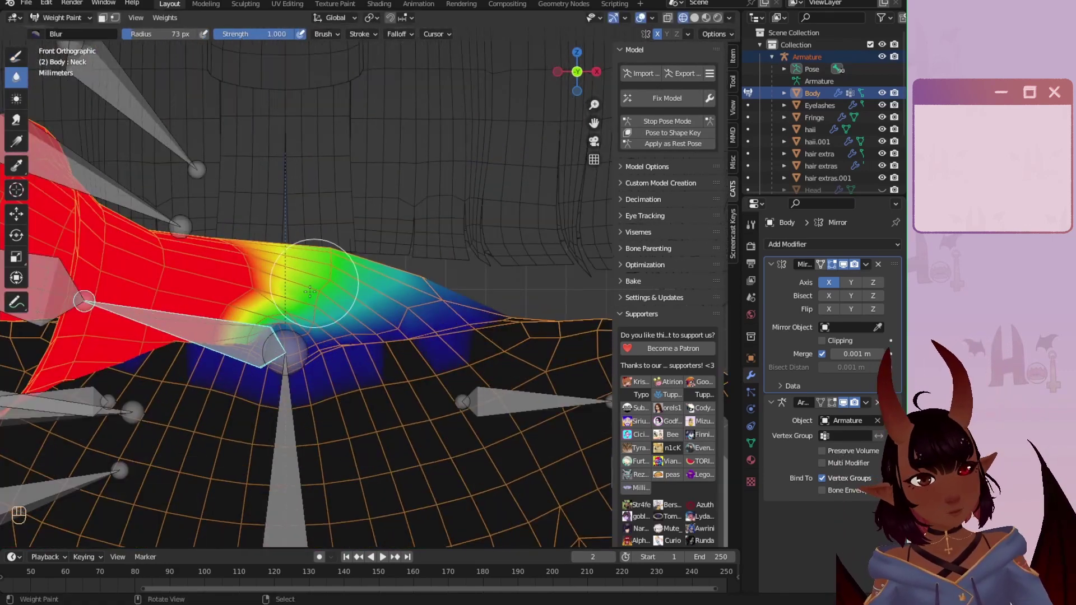
{"action": "right_click", "coordinate": [306, 415]}
{"action": "scroll", "coordinate": [283, 327], "scroll_direction": "down", "scroll_amount": 2}
{"action": "right_click", "coordinate": [284, 327]}
{"action": "key", "text": "r"}
{"action": "left_click", "coordinate": [228, 187]}
Step: Blur the Neck weights across the base of the neck with strength 1.000 and rotate the Neck bone both ways
{"action": "left_click_drag", "start_coordinate": [280, 247], "coordinate": [364, 263]}
{"action": "key", "text": "r"}
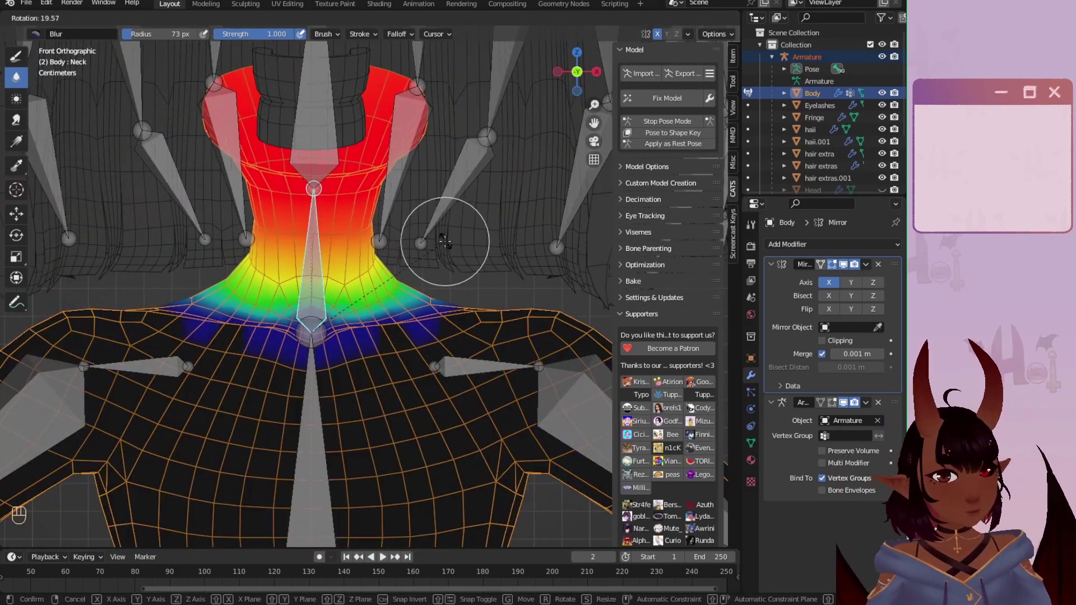
{"action": "left_click", "coordinate": [445, 241]}
{"action": "key", "text": "r"}
{"action": "left_click", "coordinate": [359, 168]}
Step: Inspect the neck from another angle and rotate the Neck bone upright in front view
{"action": "scroll", "coordinate": [336, 269], "scroll_direction": "up", "scroll_amount": 3}
{"action": "middle_click_drag", "start_coordinate": [336, 269], "coordinate": [596, 214]}
{"action": "key", "text": "KP_1"}
{"action": "scroll", "coordinate": [367, 175], "scroll_direction": "up", "scroll_amount": 3}
{"action": "middle_click_drag", "start_coordinate": [367, 176], "coordinate": [359, 302], "text": "shift"}
{"action": "key", "text": "r"}
{"action": "left_click", "coordinate": [382, 303]}
Step: Make Head the active bone and paint the top of the neck with the Draw brush at weight 1.000
{"action": "right_click", "coordinate": [300, 125]}
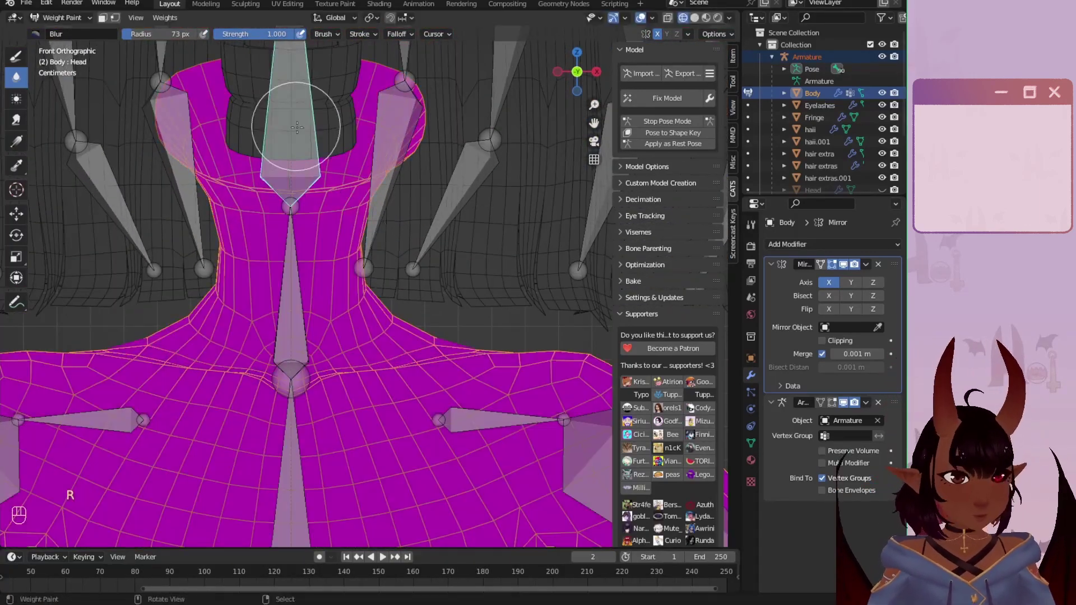
{"action": "middle_click_drag", "start_coordinate": [301, 124], "coordinate": [336, 135]}
{"action": "middle_click_drag", "start_coordinate": [336, 134], "coordinate": [340, 282], "text": "shift"}
{"action": "left_click", "coordinate": [16, 57]}
{"action": "mouse_move", "coordinate": [314, 275]}
{"action": "left_mouse_down"}
{"action": "mouse_move", "coordinate": [401, 275]}
{"action": "mouse_move", "coordinate": [112, 314]}
{"action": "left_mouse_up"}
Step: Rotate the Head bone around global Z and blur its weights below the neck's top edge with strength 1.000
{"action": "key", "text": "KP_1"}
{"action": "key", "text": "r"}
{"action": "key", "text": "z"}
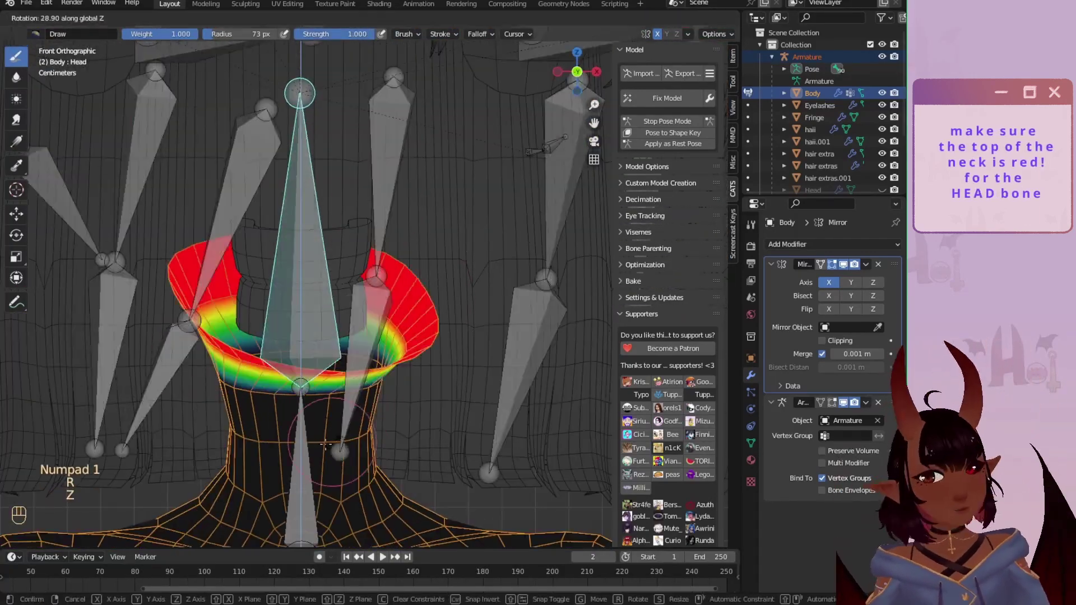
{"action": "left_click", "coordinate": [16, 77]}
{"action": "scroll", "coordinate": [218, 224], "scroll_direction": "up", "scroll_amount": 3}
{"action": "scroll", "coordinate": [277, 221], "scroll_direction": "down", "scroll_amount": 1}
{"action": "mouse_move", "coordinate": [218, 225]}
{"action": "left_mouse_down"}
{"action": "mouse_move", "coordinate": [336, 224]}
{"action": "mouse_move", "coordinate": [359, 208]}
{"action": "left_mouse_up"}
{"action": "key", "text": "KP_3"}
{"action": "scroll", "coordinate": [233, 293], "scroll_direction": "down", "scroll_amount": 2}
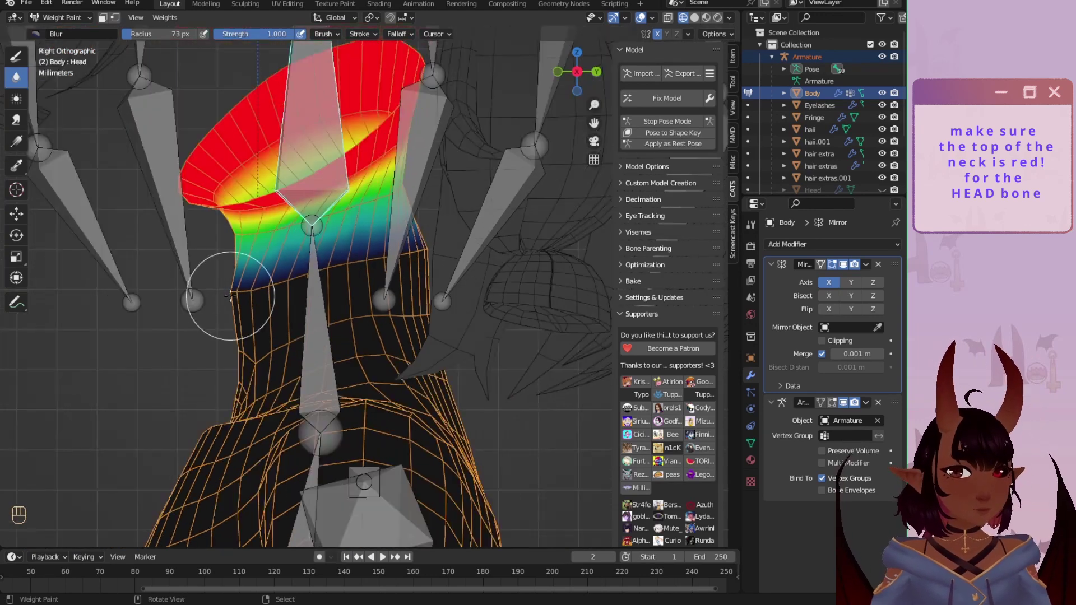
Step: Rotate the Head bone around global Z again in front view to test the blurred neck weights
{"action": "scroll", "coordinate": [280, 289], "scroll_direction": "down", "scroll_amount": 1}
{"action": "key", "text": "f"}
{"action": "key", "text": "KP_1"}
{"action": "key", "text": "r"}
{"action": "key", "text": "z"}
{"action": "left_click", "coordinate": [464, 209]}
{"action": "scroll", "coordinate": [876, 179], "scroll_direction": "down", "scroll_amount": 1}
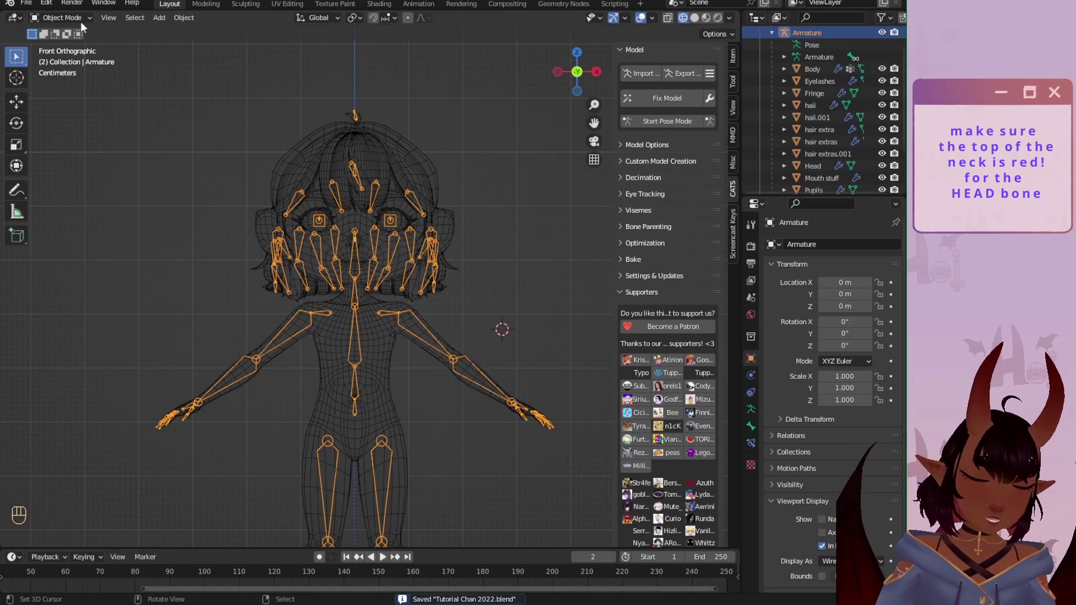
Step: Select the Body mesh and look through its vertex groups
{"action": "scroll", "coordinate": [399, 306], "scroll_direction": "up", "scroll_amount": 2}
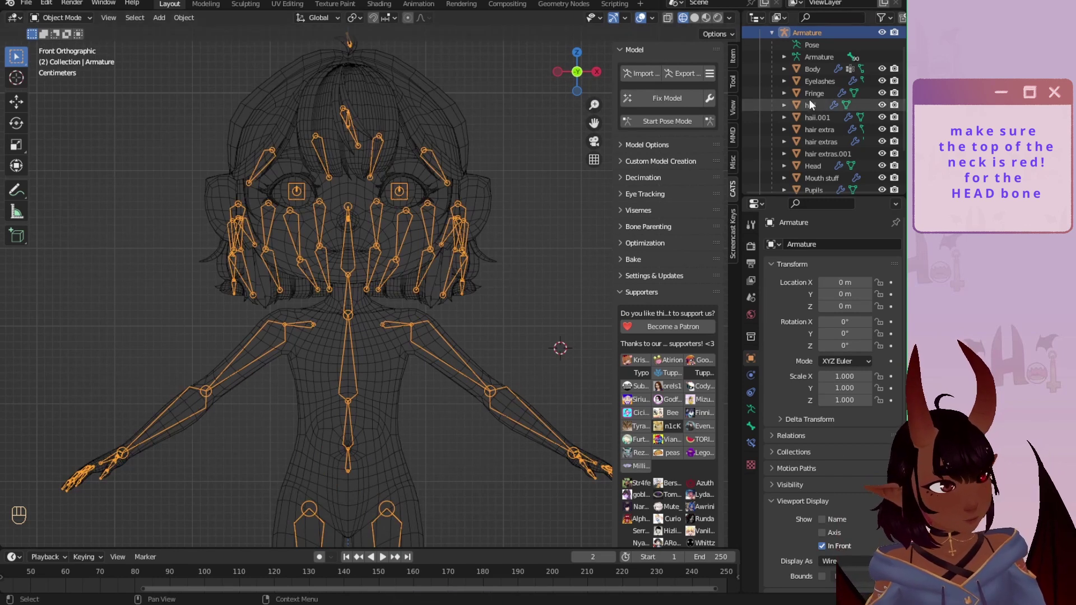
{"action": "left_click", "coordinate": [838, 69]}
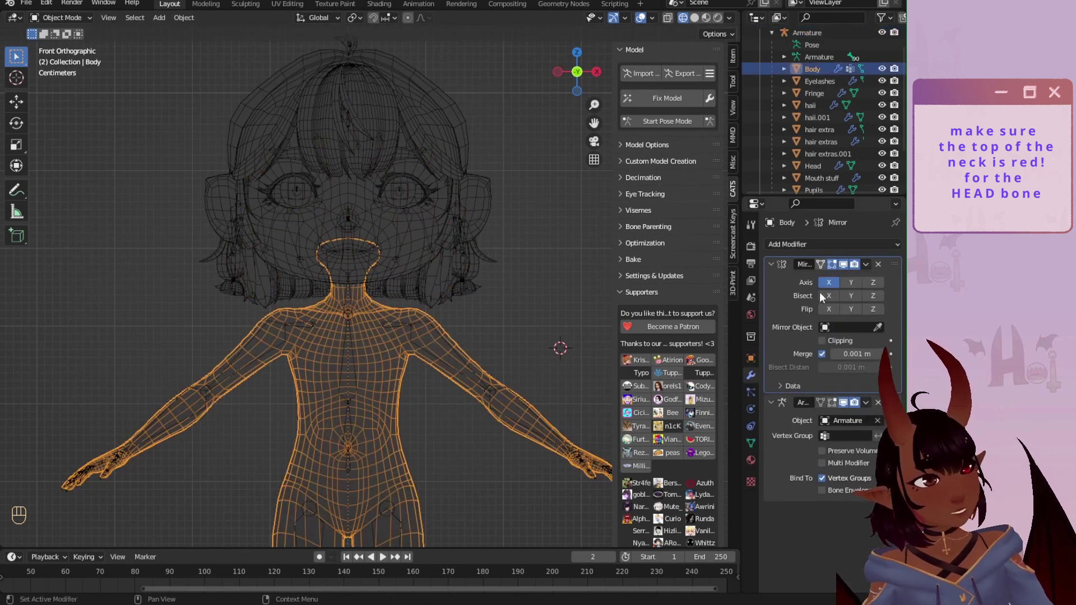
{"action": "left_click", "coordinate": [749, 442]}
{"action": "scroll", "coordinate": [799, 329], "scroll_direction": "up", "scroll_amount": 1}
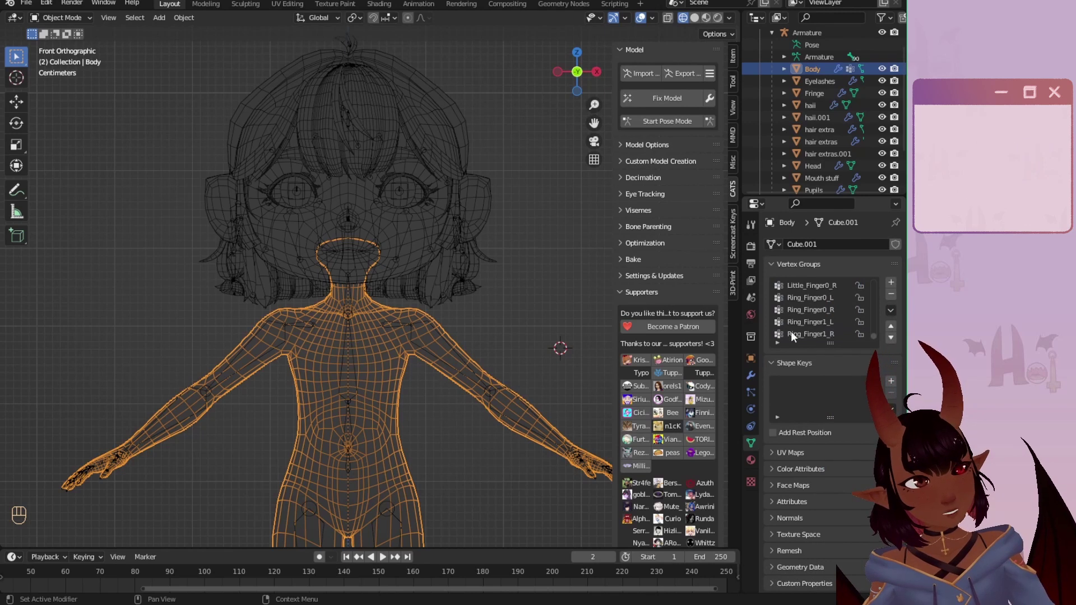
Step: Select the Head mesh and save the file
{"action": "left_click", "coordinate": [812, 164]}
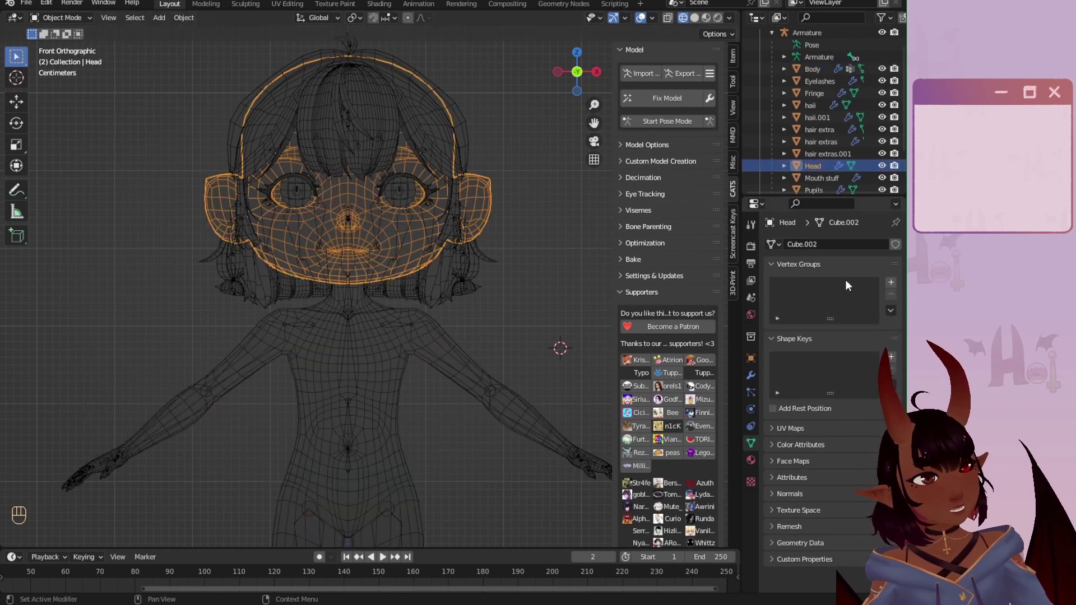
{"action": "left_click", "coordinate": [25, 5]}
{"action": "left_click", "coordinate": [39, 82]}
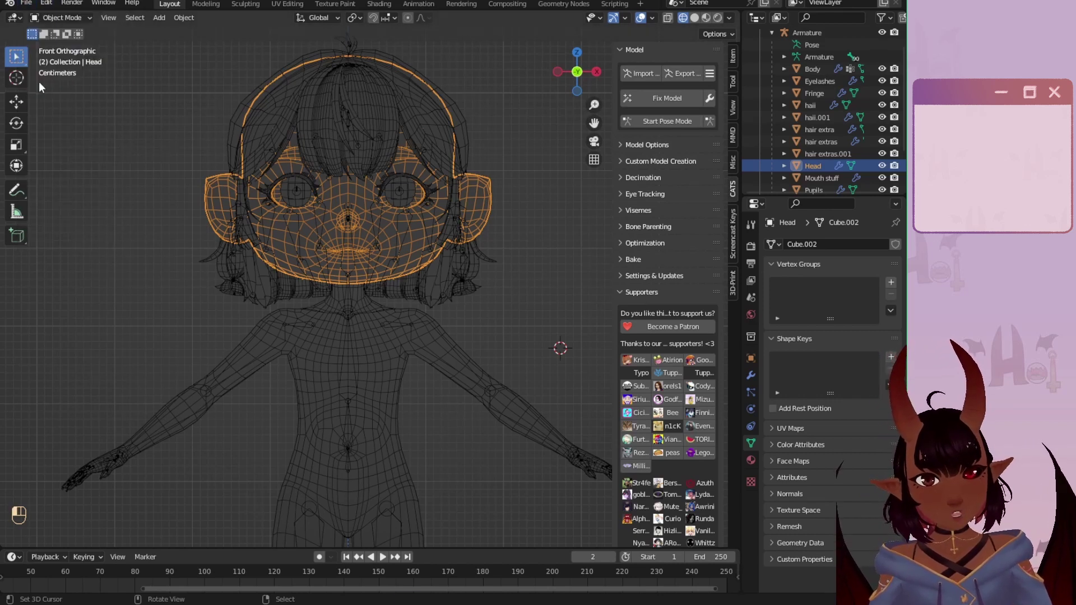
Step: Select all vertices of the Head mesh in Edit Mode and add a vertex group named Head
{"action": "left_click", "coordinate": [45, 20]}
{"action": "left_click", "coordinate": [59, 42]}
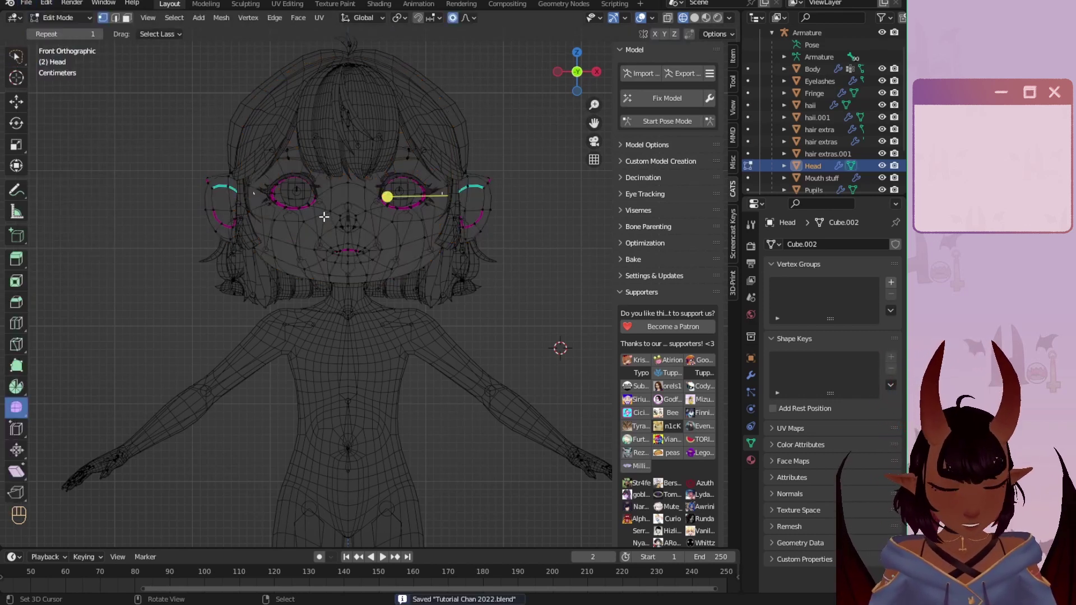
{"action": "key", "text": "a"}
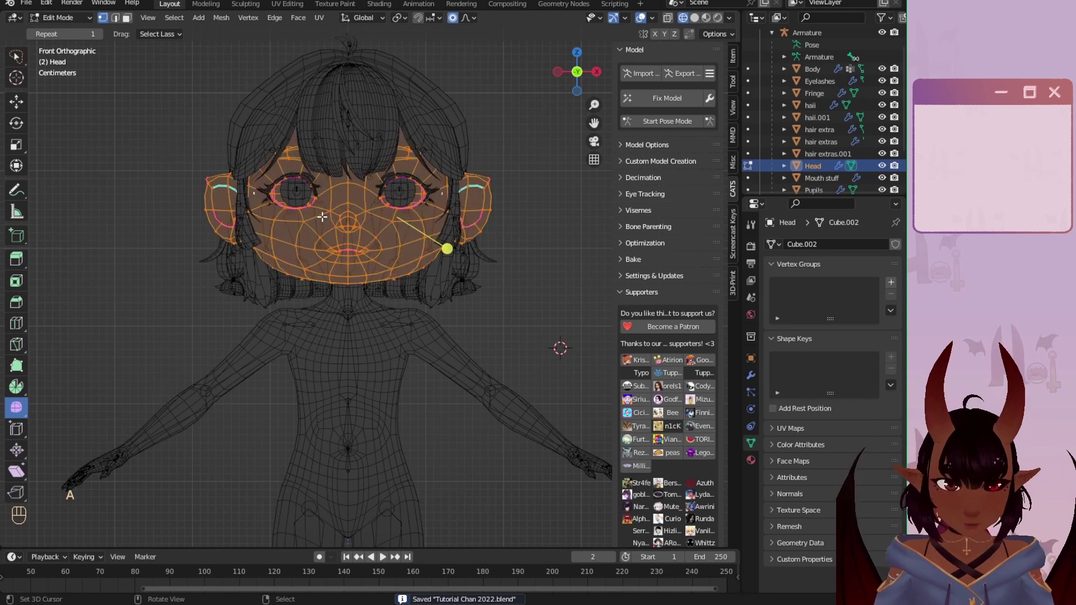
{"action": "left_click", "coordinate": [891, 282]}
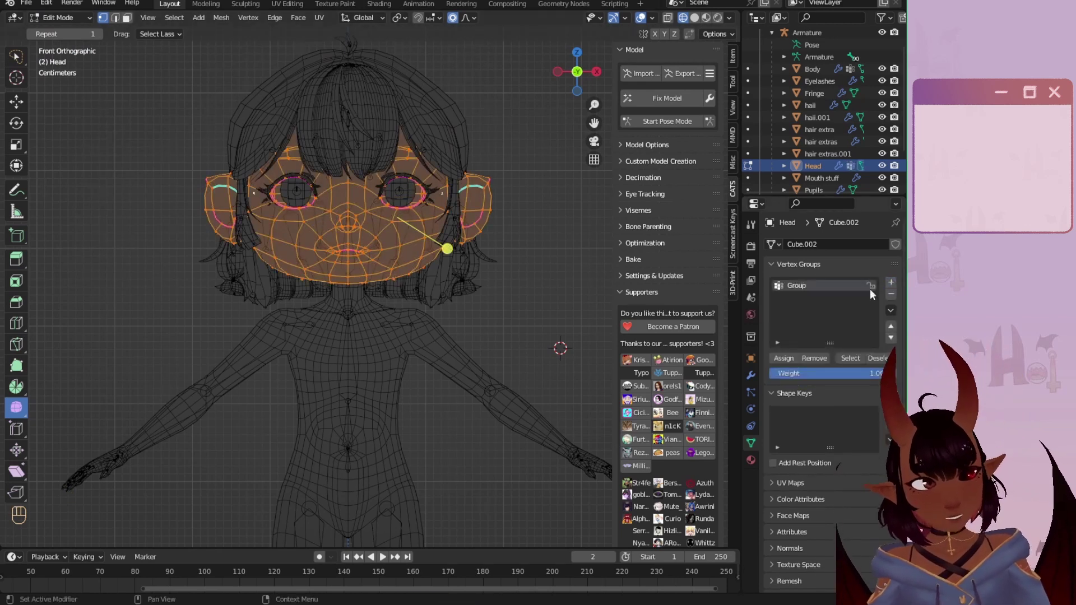
{"action": "double_click", "coordinate": [790, 286]}
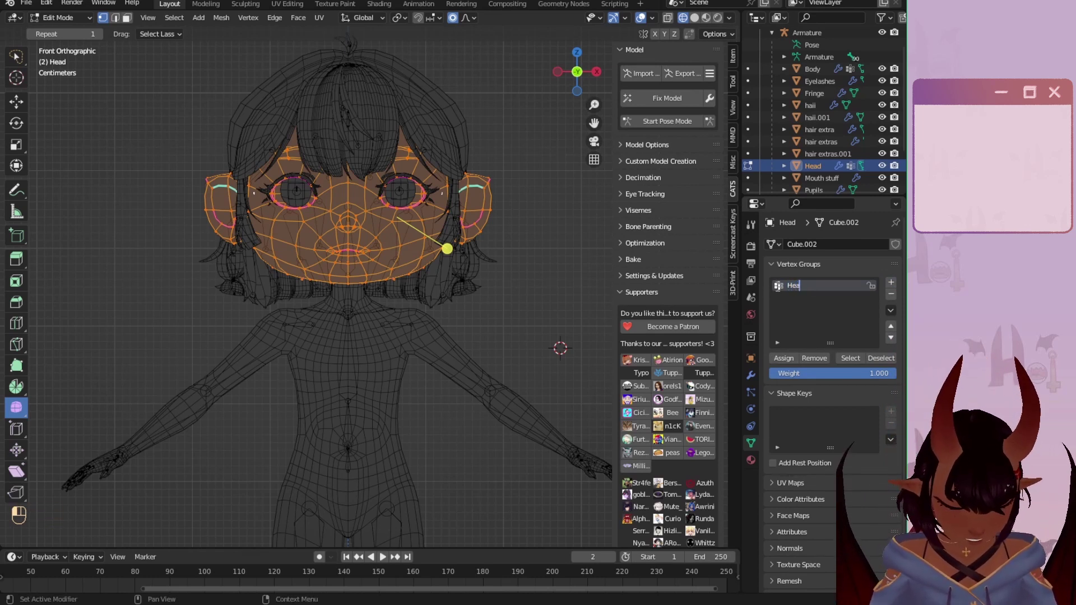
{"action": "type", "text": "Head"}
{"action": "key", "text": "Return"}
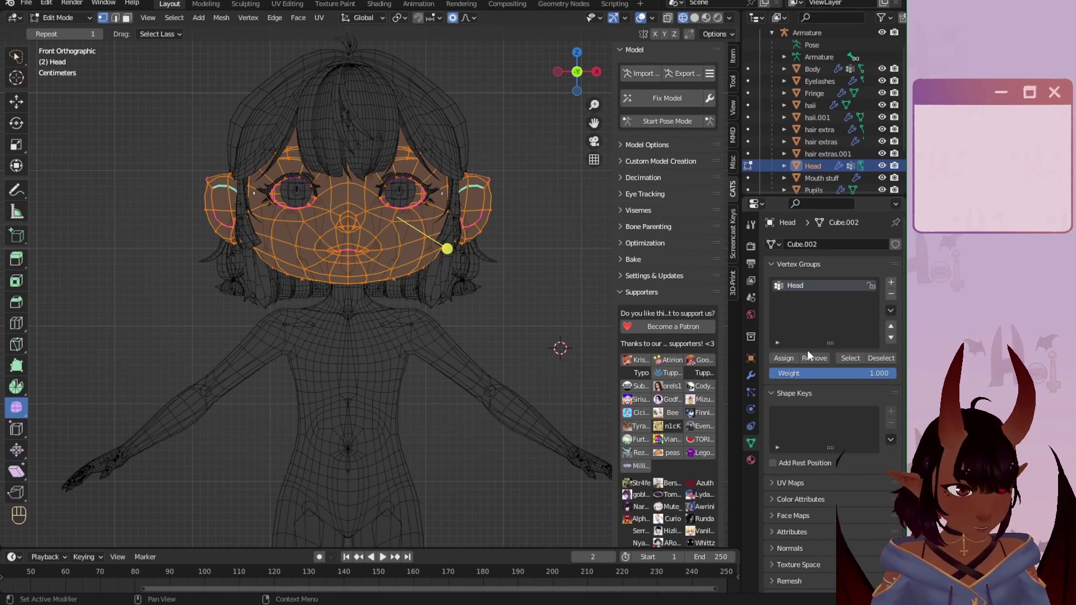
Step: Check the Head vertex group by deselecting and reselecting its vertices, leave them deselected and return to Object Mode
{"action": "left_click", "coordinate": [870, 354]}
{"action": "left_click", "coordinate": [859, 356]}
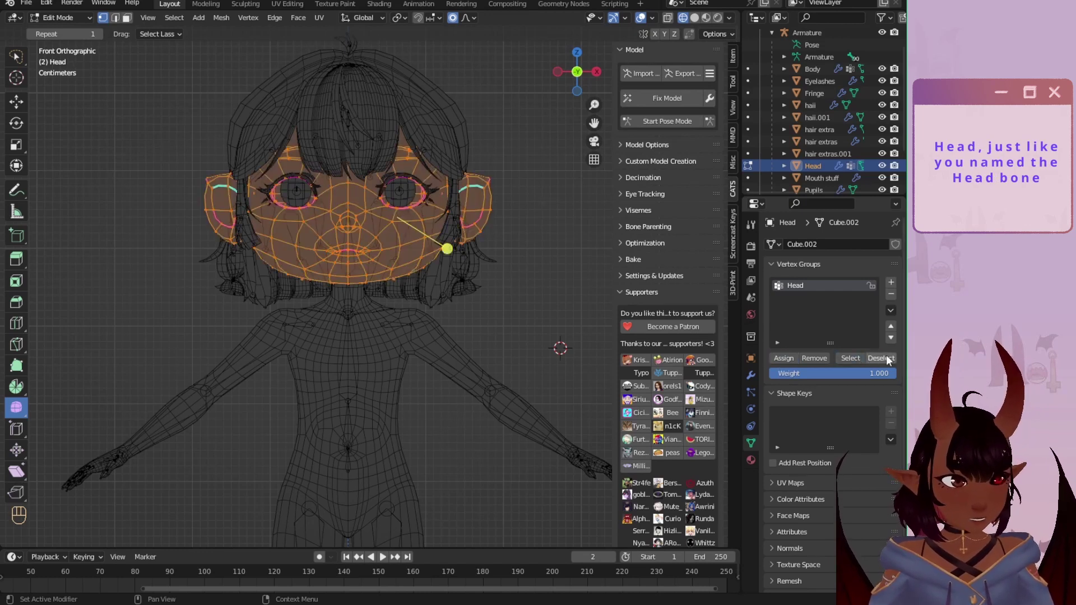
{"action": "left_click", "coordinate": [886, 360]}
{"action": "left_click", "coordinate": [59, 17]}
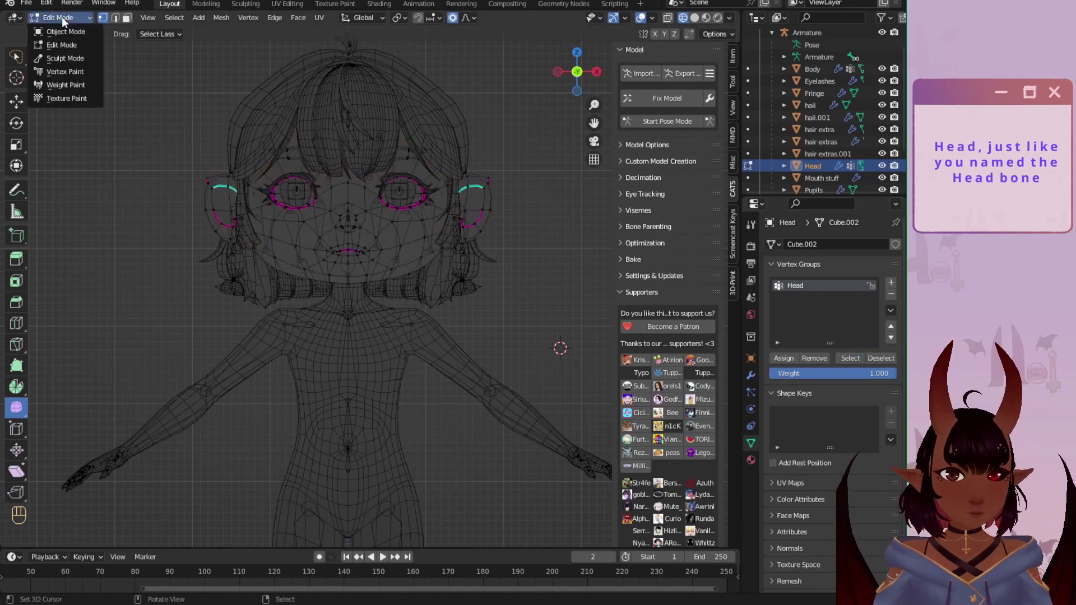
{"action": "left_click", "coordinate": [62, 29]}
Step: Review the Head mesh's modifiers, including its Armature modifier
{"action": "scroll", "coordinate": [352, 281], "scroll_direction": "up", "scroll_amount": 1}
{"action": "middle_click_drag", "start_coordinate": [352, 280], "coordinate": [313, 330], "text": "shift"}
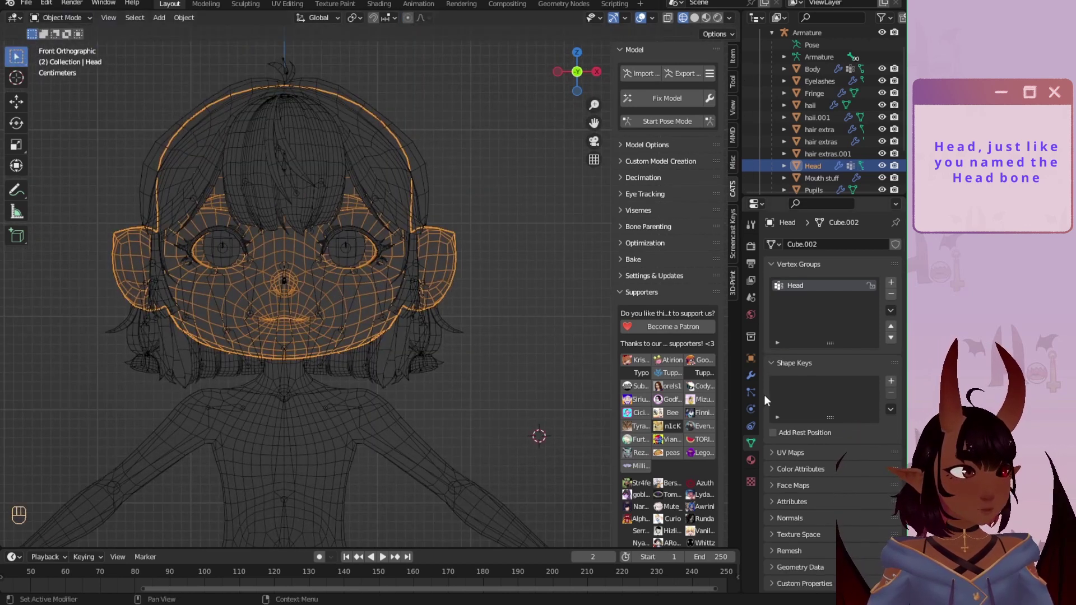
{"action": "left_click", "coordinate": [751, 375]}
{"action": "scroll", "coordinate": [801, 481], "scroll_direction": "down", "scroll_amount": 1}
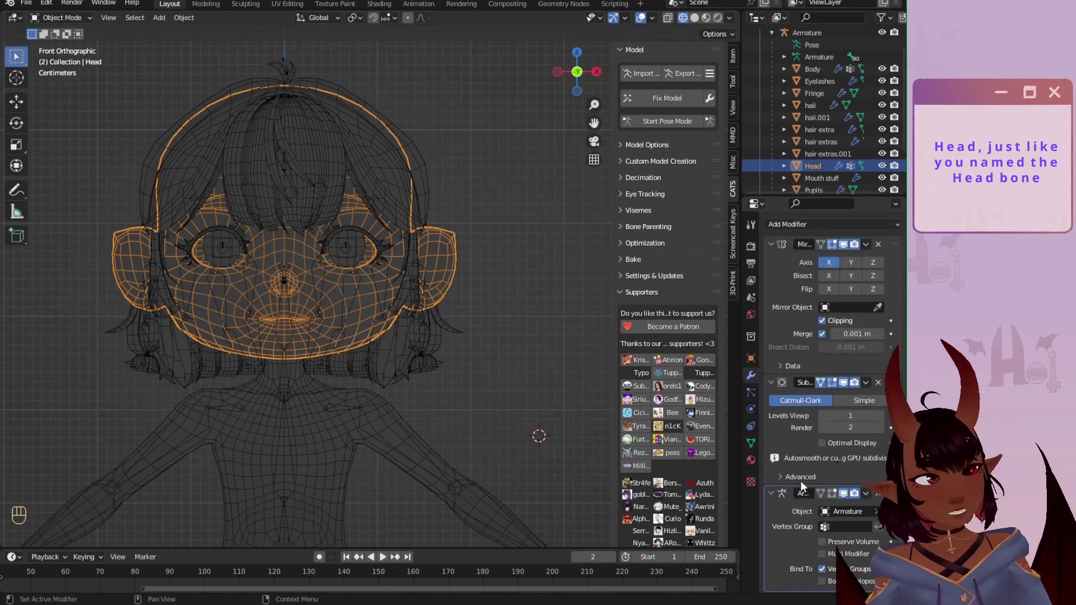
{"action": "scroll", "coordinate": [818, 112], "scroll_direction": "up", "scroll_amount": 2}
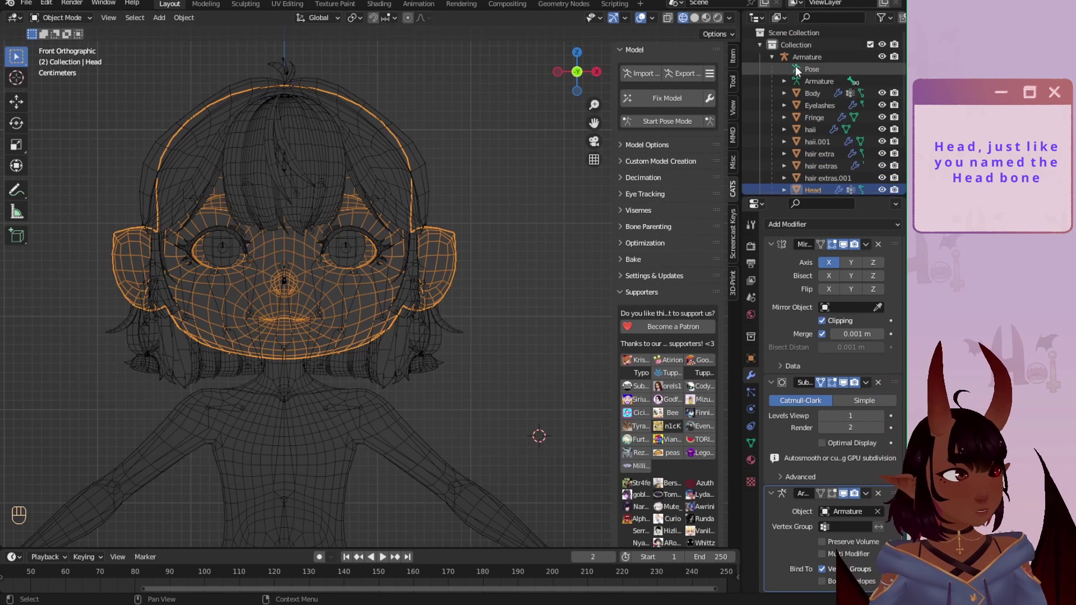
Step: Select the Armature and put it into Pose Mode with the neck and face framed
{"action": "left_click", "coordinate": [807, 56]}
{"action": "left_click", "coordinate": [89, 17]}
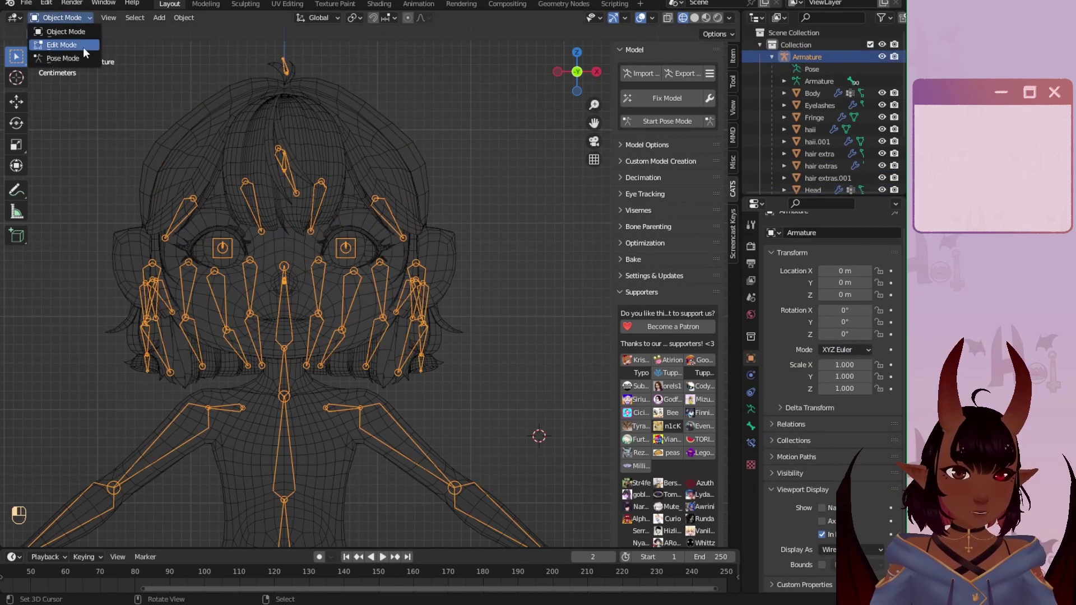
{"action": "left_click", "coordinate": [76, 56]}
{"action": "scroll", "coordinate": [274, 379], "scroll_direction": "up", "scroll_amount": 3}
{"action": "middle_click_drag", "start_coordinate": [274, 379], "coordinate": [384, 332], "text": "shift"}
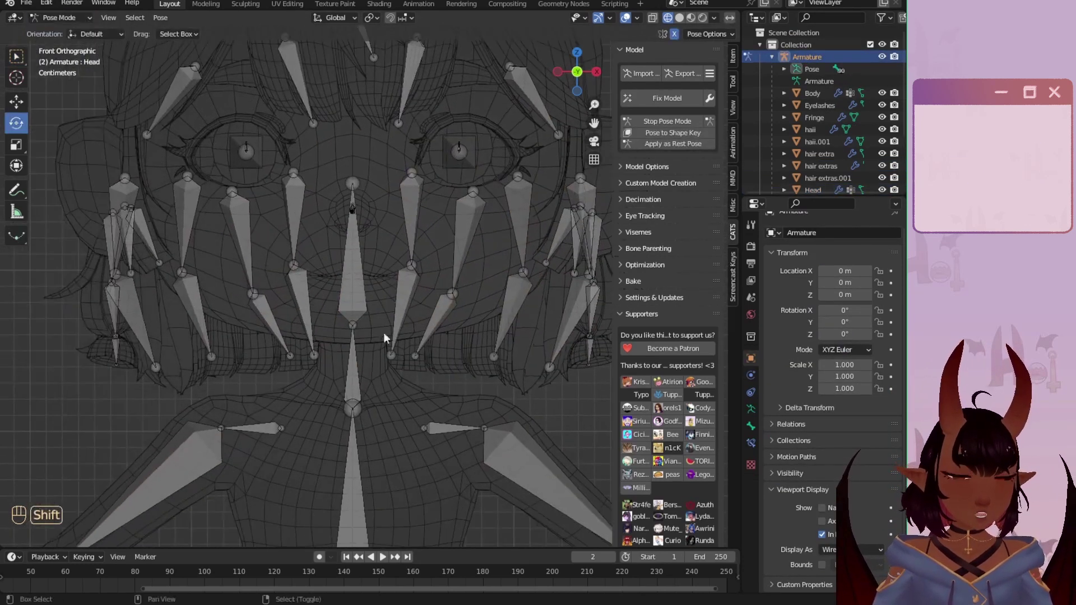
Step: Select the Head bone and rotate it in several directions to test how the head mesh follows
{"action": "left_click", "coordinate": [355, 294]}
{"action": "left_click_drag", "start_coordinate": [372, 298], "coordinate": [403, 308]}
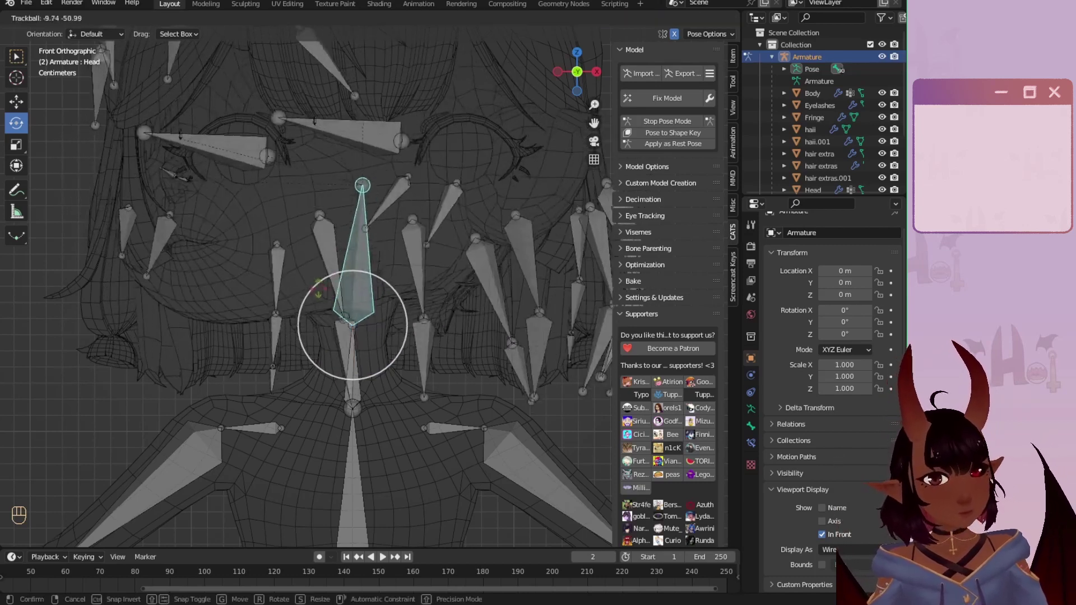
{"action": "left_click_drag", "start_coordinate": [318, 289], "coordinate": [457, 293]}
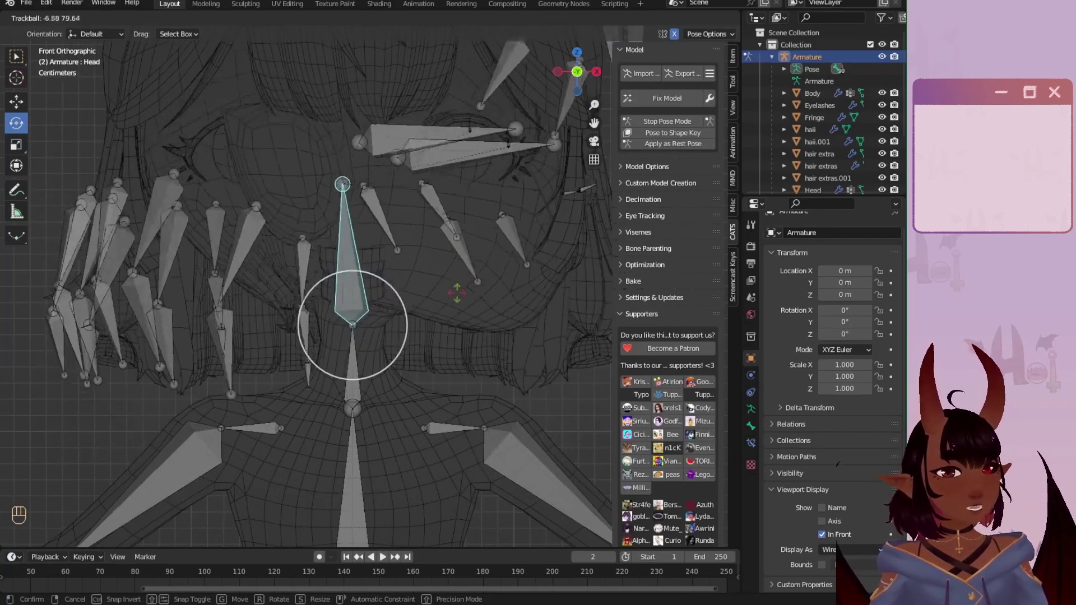
{"action": "right_click", "coordinate": [471, 257]}
{"action": "middle_click_drag", "start_coordinate": [399, 385], "coordinate": [401, 333]}
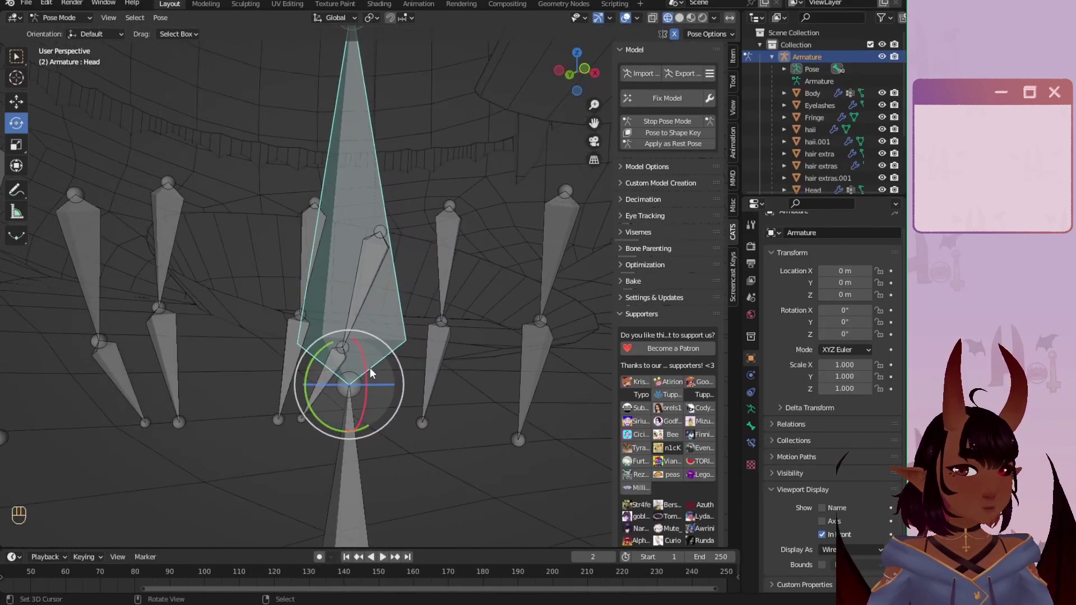
{"action": "left_click_drag", "start_coordinate": [370, 368], "coordinate": [370, 381]}
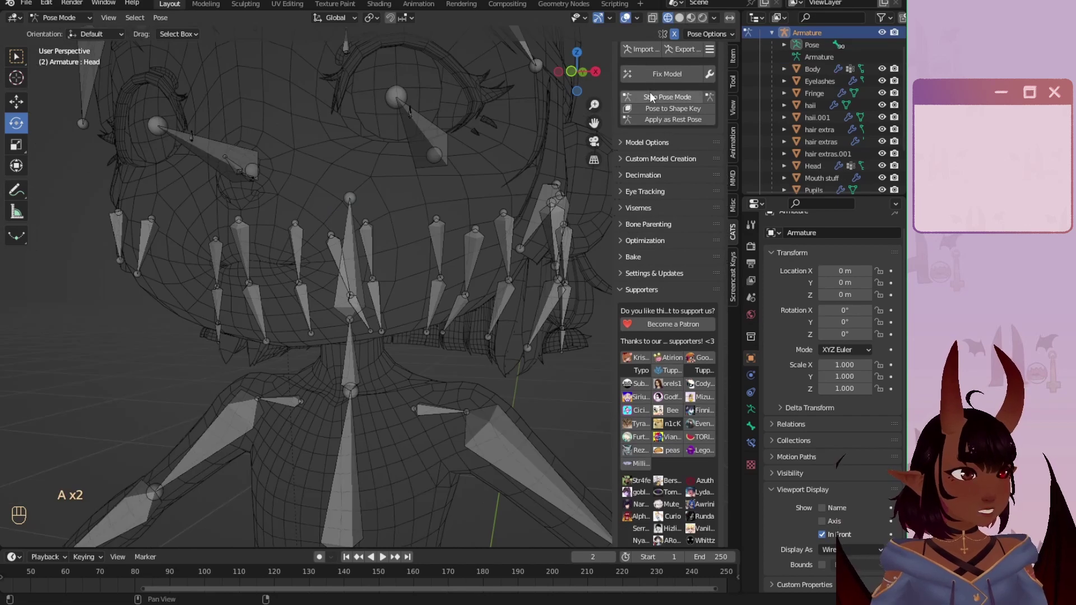
Step: Leave Pose Mode and hide the Armature in the viewport
{"action": "left_click", "coordinate": [650, 95]}
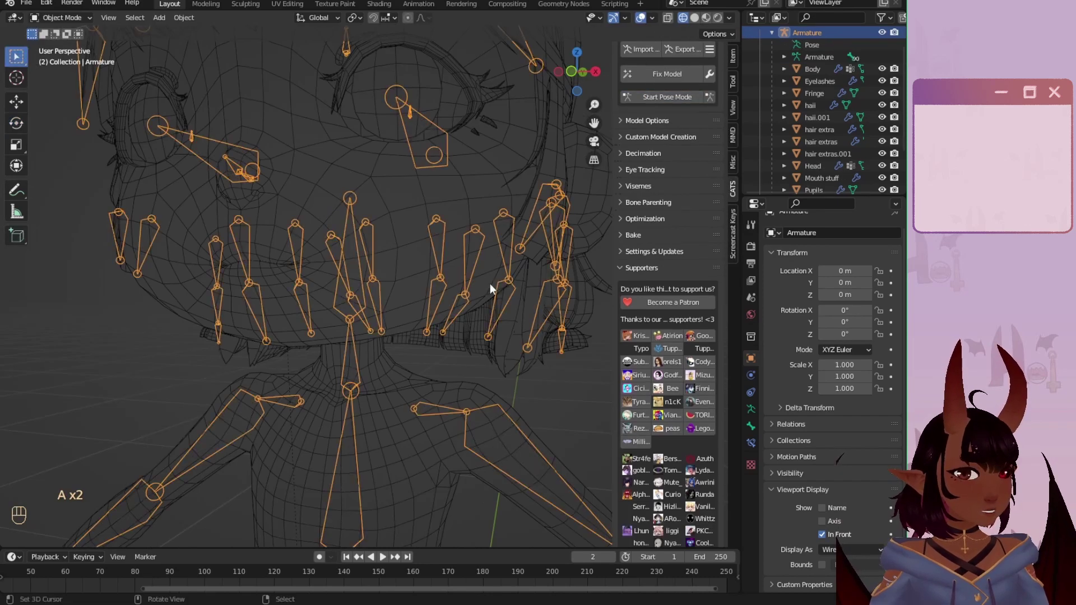
{"action": "scroll", "coordinate": [490, 283], "scroll_direction": "down", "scroll_amount": 1}
{"action": "mouse_move", "coordinate": [490, 283]}
{"action": "middle_mouse_down"}
{"action": "mouse_move", "coordinate": [455, 290]}
{"action": "mouse_move", "coordinate": [509, 288]}
{"action": "middle_mouse_up"}
{"action": "left_click", "coordinate": [882, 33]}
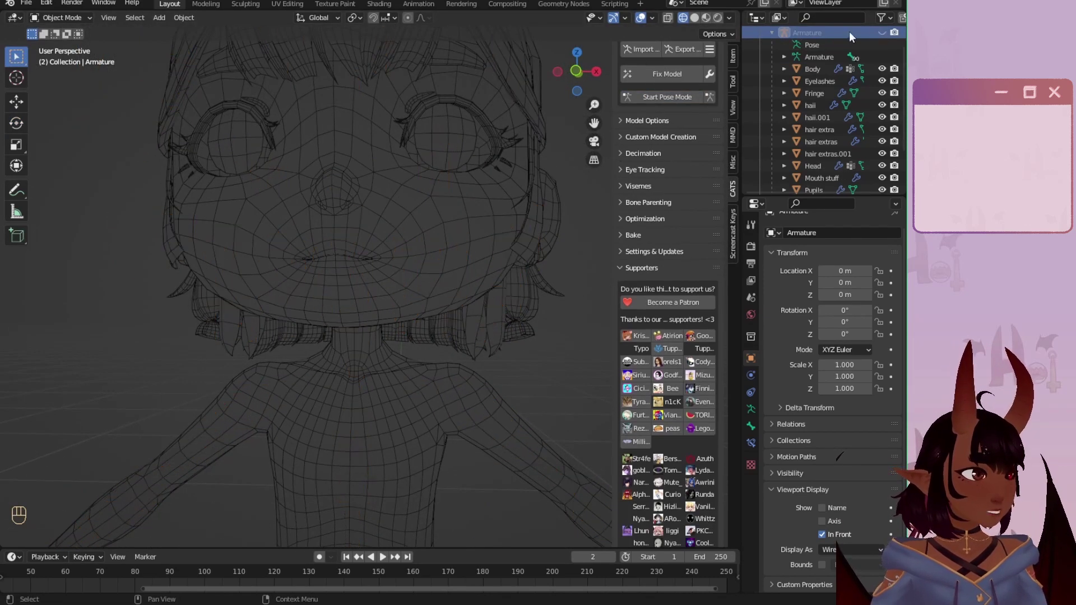
Step: Select the Head mesh in front view and apply its Mirror and Subdivision modifiers
{"action": "key", "text": "KP_1"}
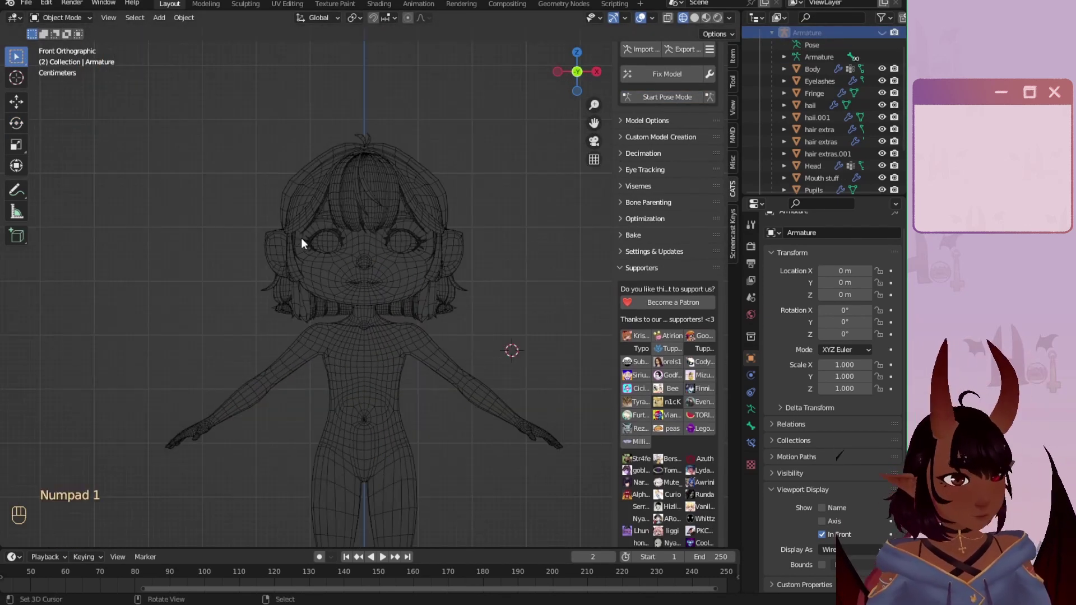
{"action": "scroll", "coordinate": [263, 243], "scroll_direction": "up", "scroll_amount": 4}
{"action": "middle_click_drag", "start_coordinate": [365, 228], "coordinate": [354, 236], "text": "shift"}
{"action": "left_click", "coordinate": [354, 237]}
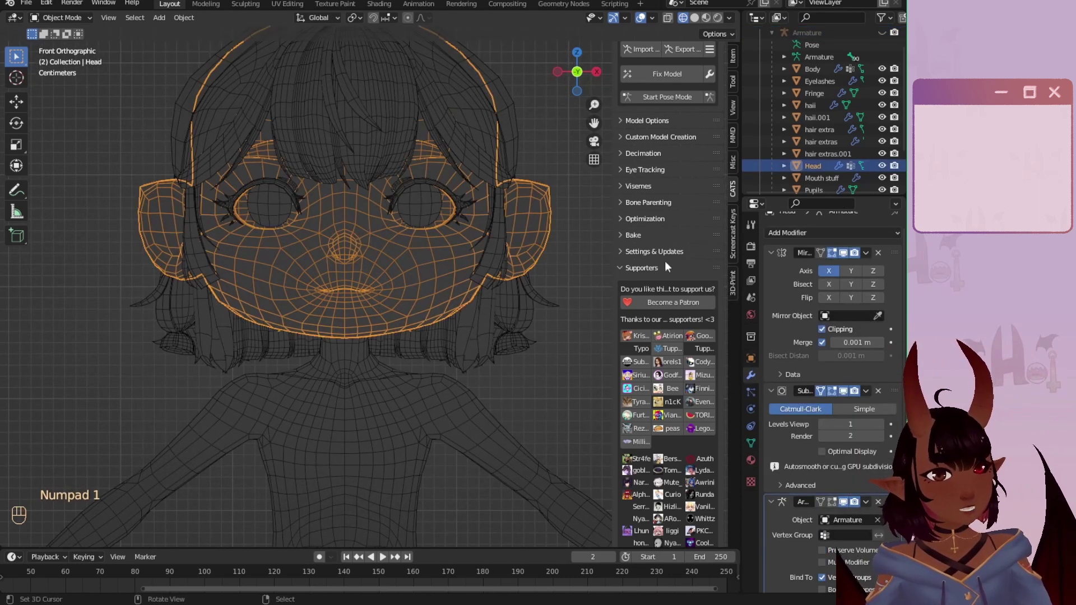
{"action": "left_click", "coordinate": [867, 253]}
{"action": "left_click", "coordinate": [835, 300]}
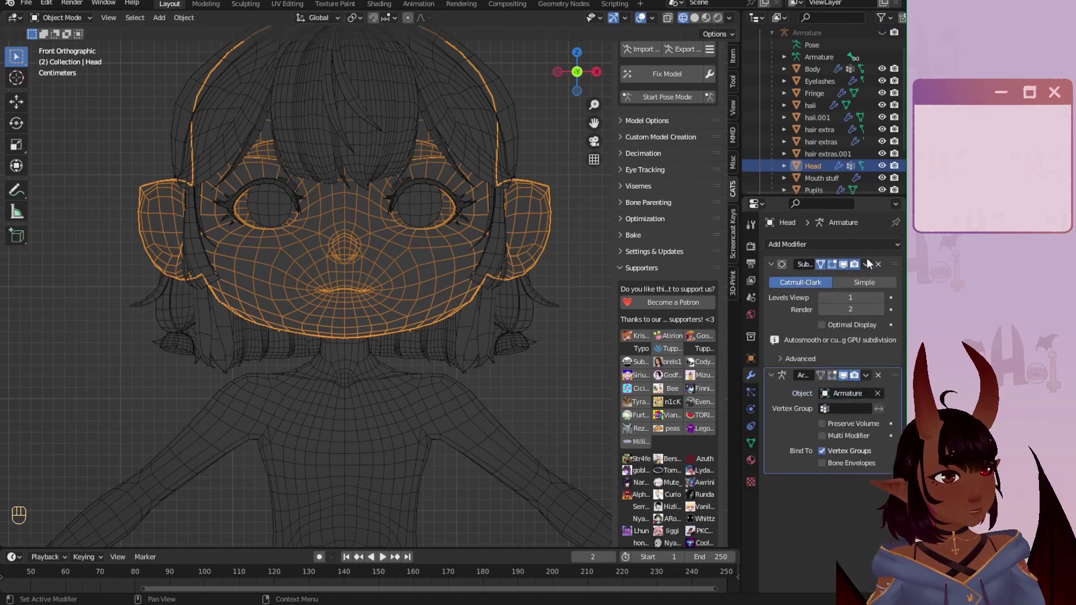
{"action": "left_click", "coordinate": [866, 265]}
{"action": "left_click", "coordinate": [821, 280]}
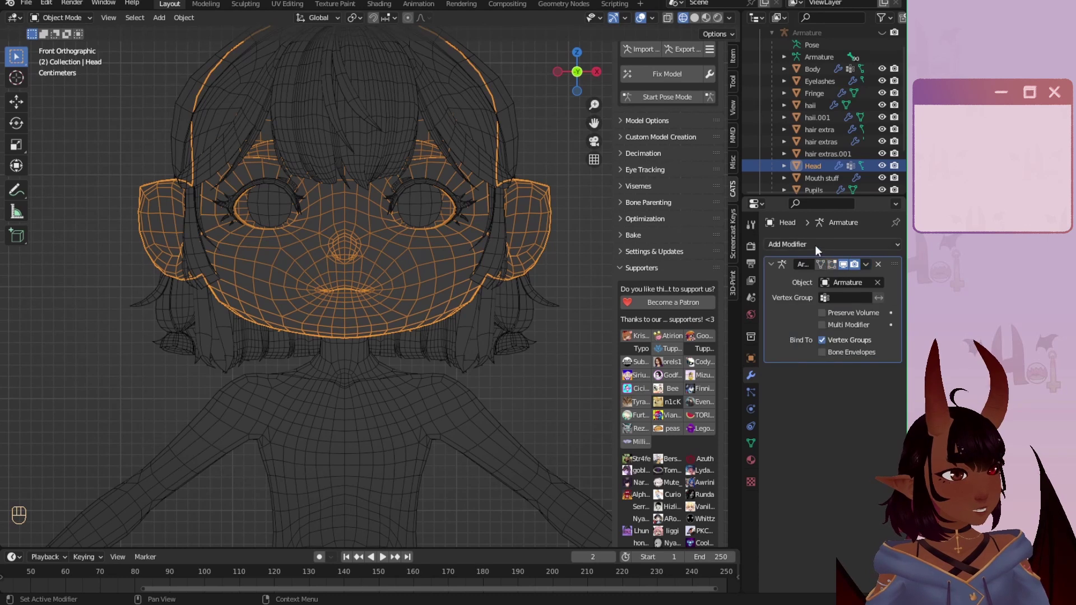
Step: Add an X-axis Mirror modifier to the Head above the Armature modifier and turn off its viewport display
{"action": "left_click", "coordinate": [815, 244]}
{"action": "left_click", "coordinate": [666, 385]}
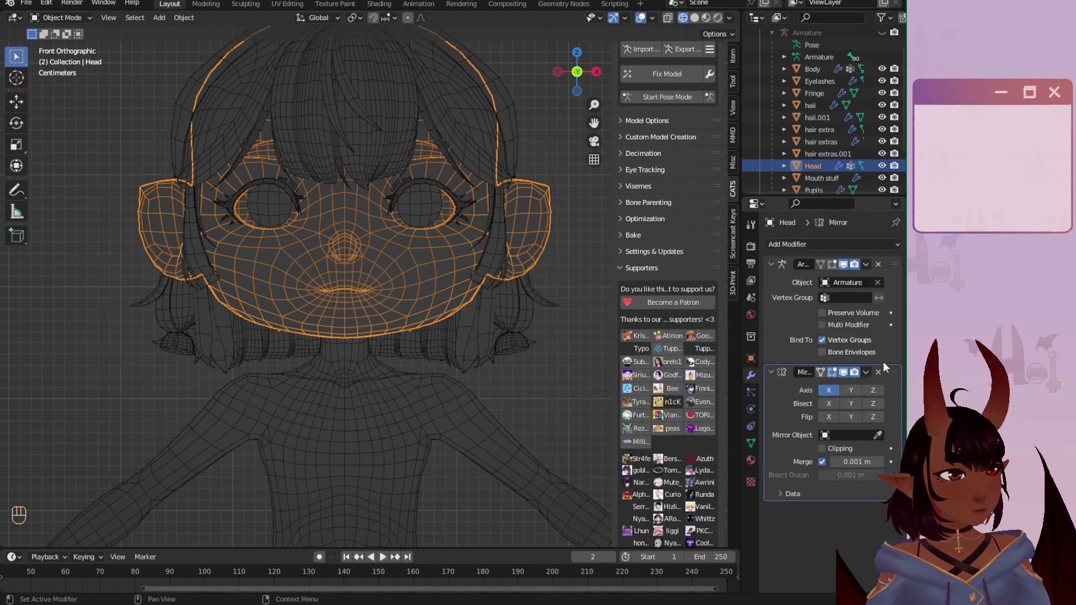
{"action": "left_click_drag", "start_coordinate": [891, 372], "coordinate": [879, 251]}
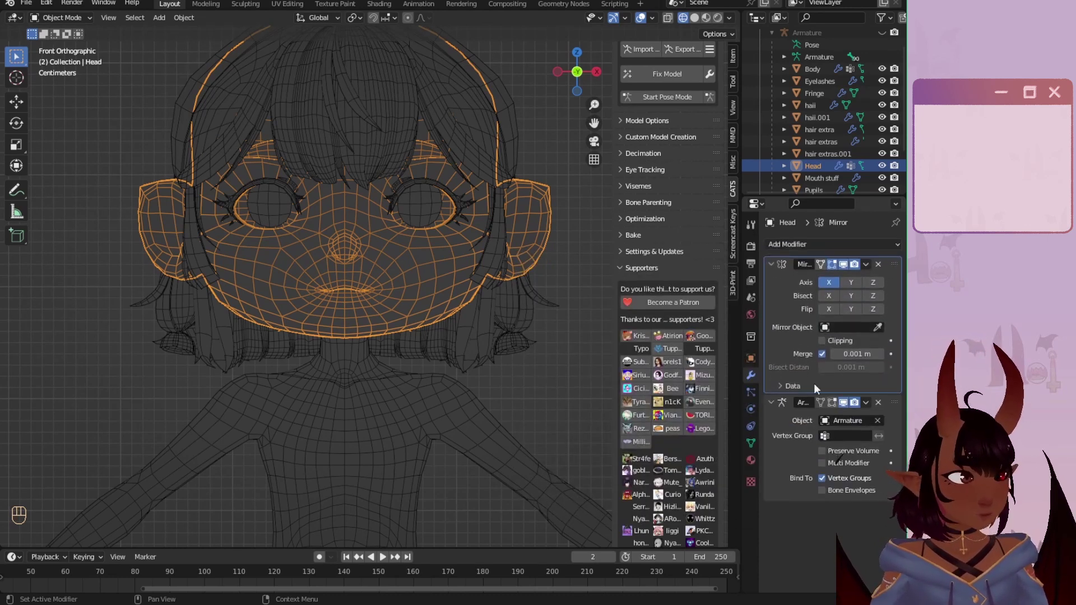
{"action": "left_click", "coordinate": [842, 264]}
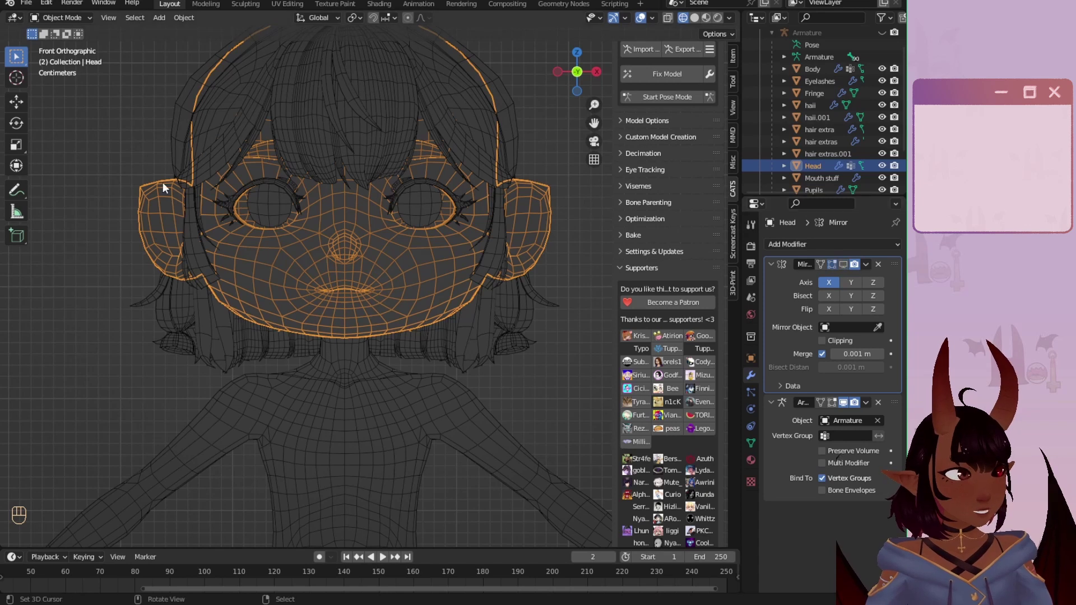
Step: In Edit Mode, hide the Head's vertical centre edge loops through the forehead, nose, mouth and chin
{"action": "left_click", "coordinate": [68, 17]}
{"action": "left_click", "coordinate": [69, 42]}
{"action": "scroll", "coordinate": [337, 221], "scroll_direction": "up", "scroll_amount": 3}
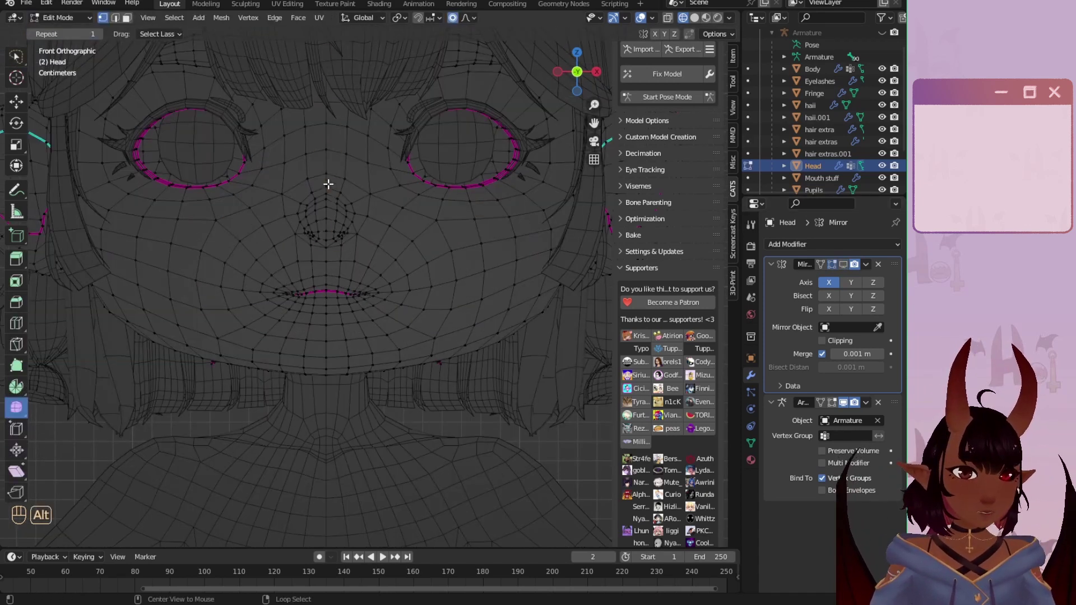
{"action": "key", "text": "h"}
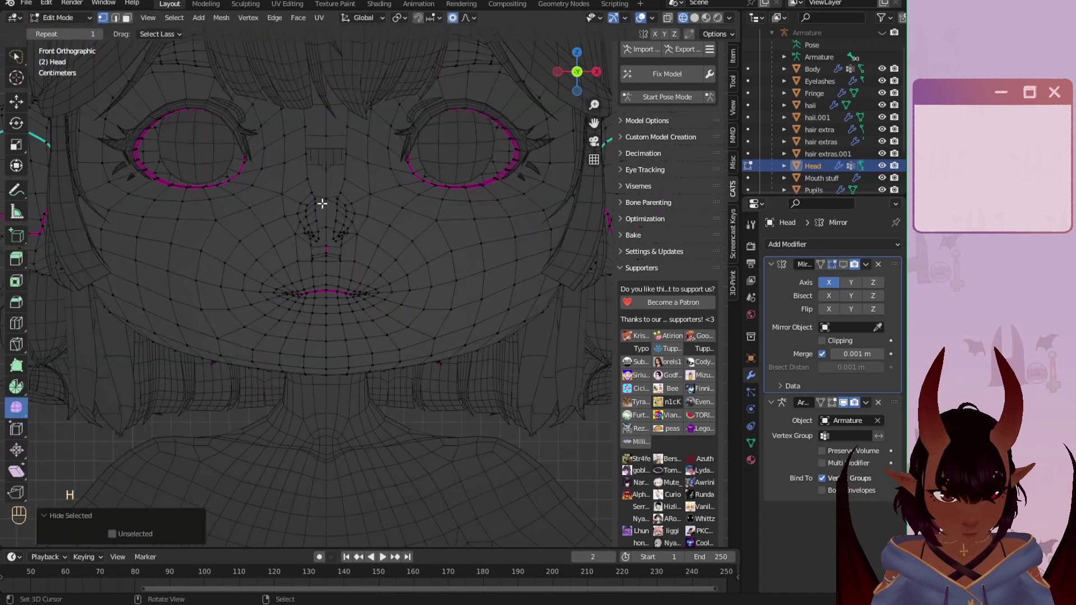
{"action": "left_click", "coordinate": [327, 265], "text": "alt"}
{"action": "key", "text": "h"}
{"action": "scroll", "coordinate": [331, 279], "scroll_direction": "up", "scroll_amount": 3}
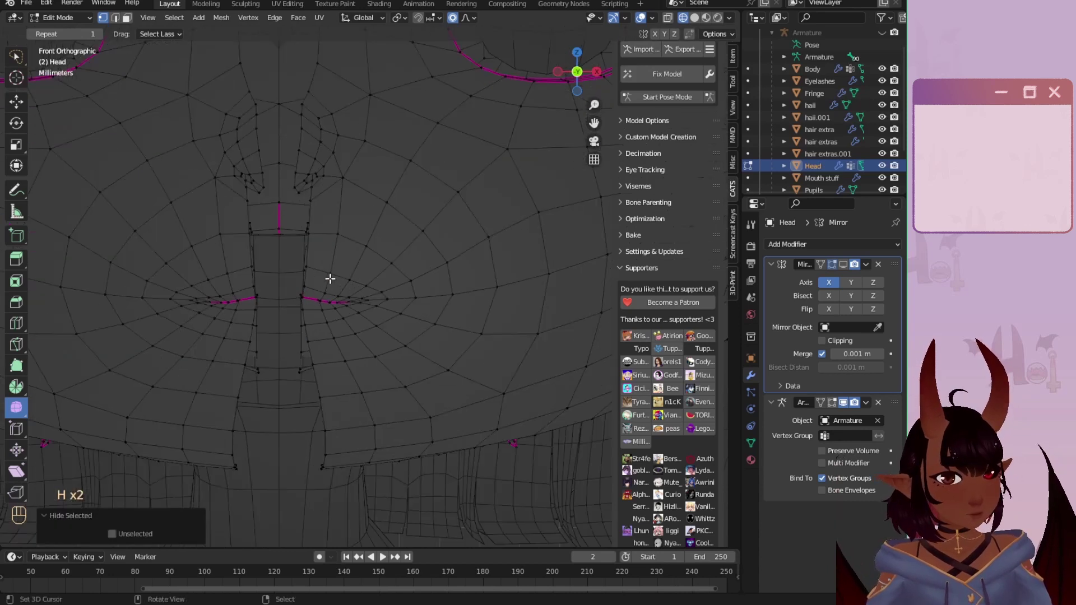
{"action": "scroll", "coordinate": [289, 230], "scroll_direction": "down", "scroll_amount": 3}
{"action": "left_click", "coordinate": [320, 200], "text": "alt"}
{"action": "key", "text": "h"}
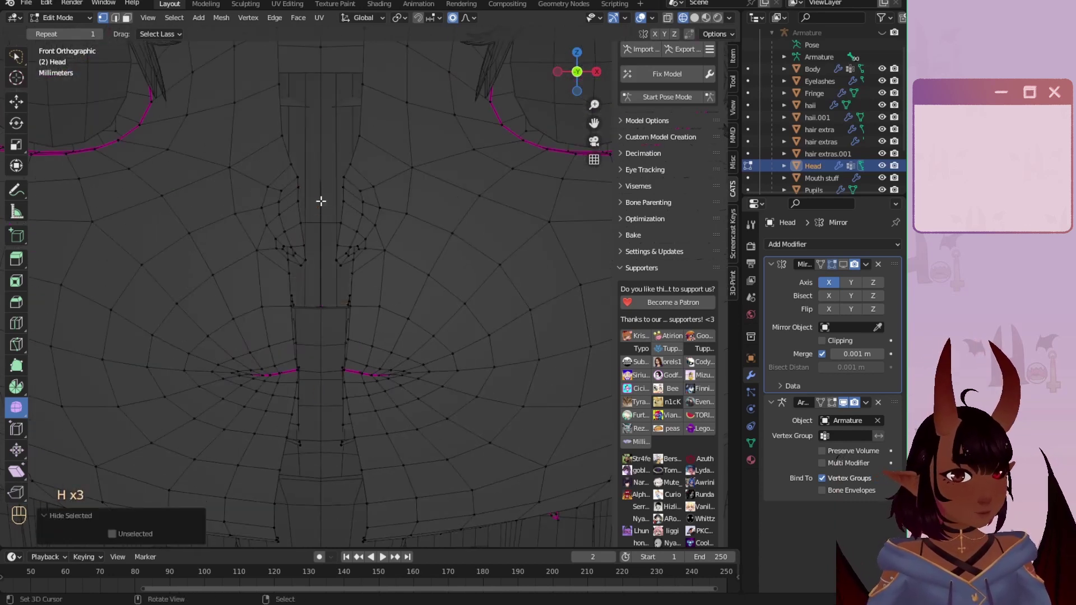
{"action": "scroll", "coordinate": [336, 192], "scroll_direction": "down", "scroll_amount": 3}
{"action": "left_click", "coordinate": [351, 178], "text": "alt"}
{"action": "key", "text": "h"}
{"action": "scroll", "coordinate": [350, 178], "scroll_direction": "down", "scroll_amount": 7}
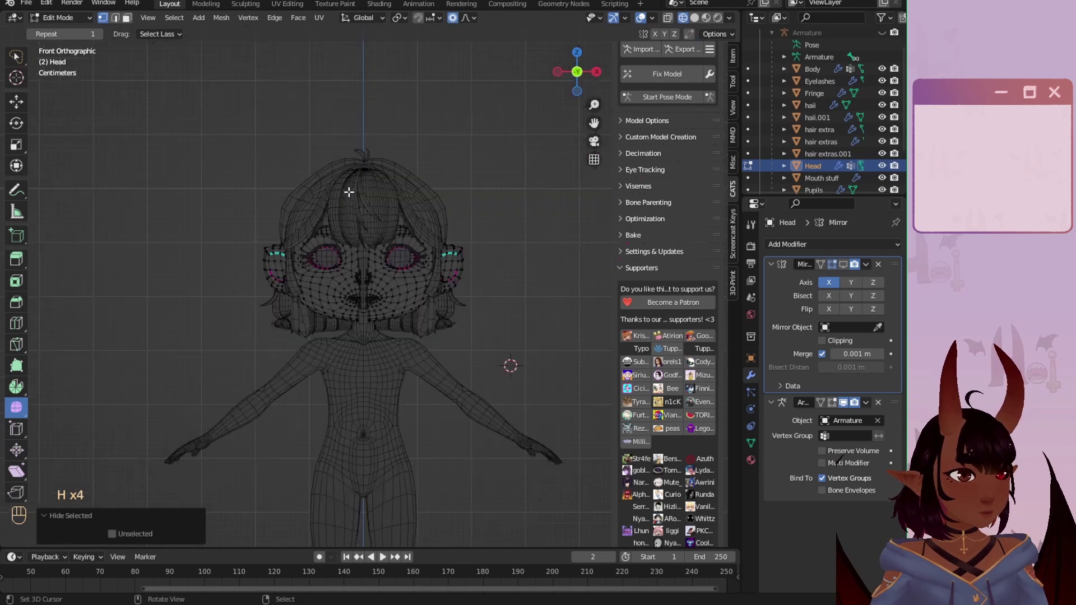
Step: Switch the viewport to Material Preview shading with X-Ray enabled to expose the whole head mesh
{"action": "left_click", "coordinate": [671, 18]}
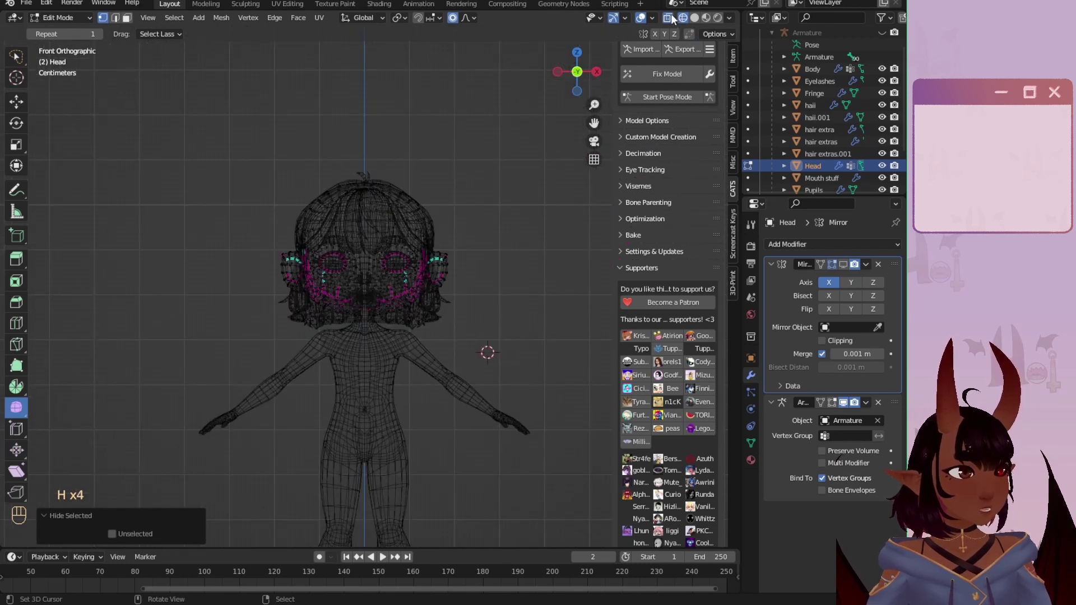
{"action": "scroll", "coordinate": [466, 128], "scroll_direction": "up", "scroll_amount": 5}
{"action": "left_click", "coordinate": [697, 18]}
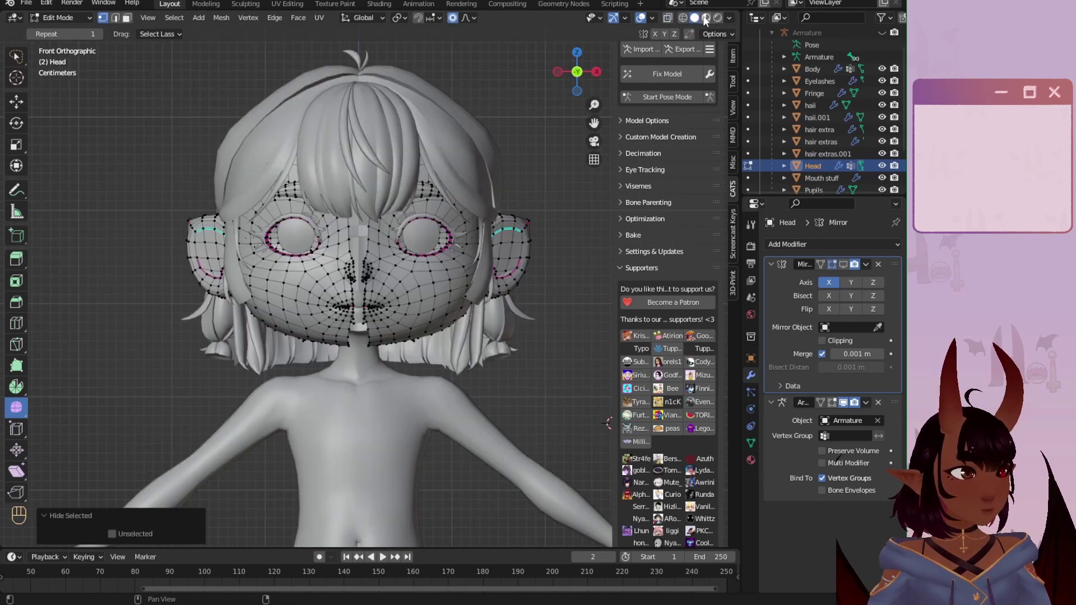
{"action": "left_click", "coordinate": [707, 18]}
{"action": "left_click", "coordinate": [668, 18]}
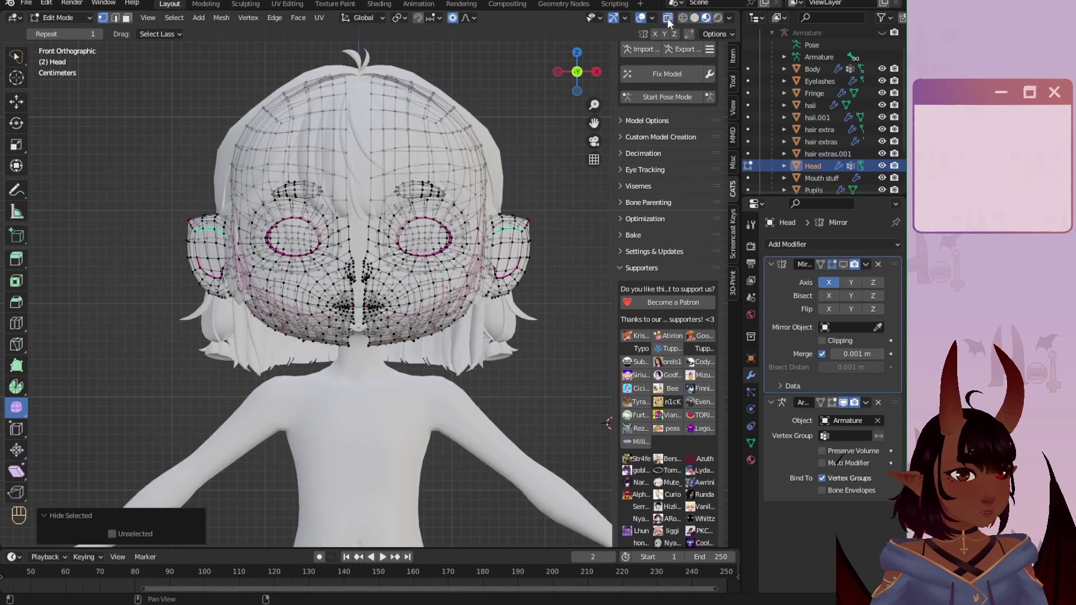
Step: Hide the remaining centre vertices at the chin so the two halves of the head are separated
{"action": "scroll", "coordinate": [301, 167], "scroll_direction": "up", "scroll_amount": 2}
{"action": "scroll", "coordinate": [301, 167], "scroll_direction": "down", "scroll_amount": 1}
{"action": "middle_click_drag", "start_coordinate": [342, 109], "coordinate": [368, 81], "text": "shift"}
{"action": "scroll", "coordinate": [392, 303], "scroll_direction": "up", "scroll_amount": 8}
{"action": "right_click", "coordinate": [438, 360]}
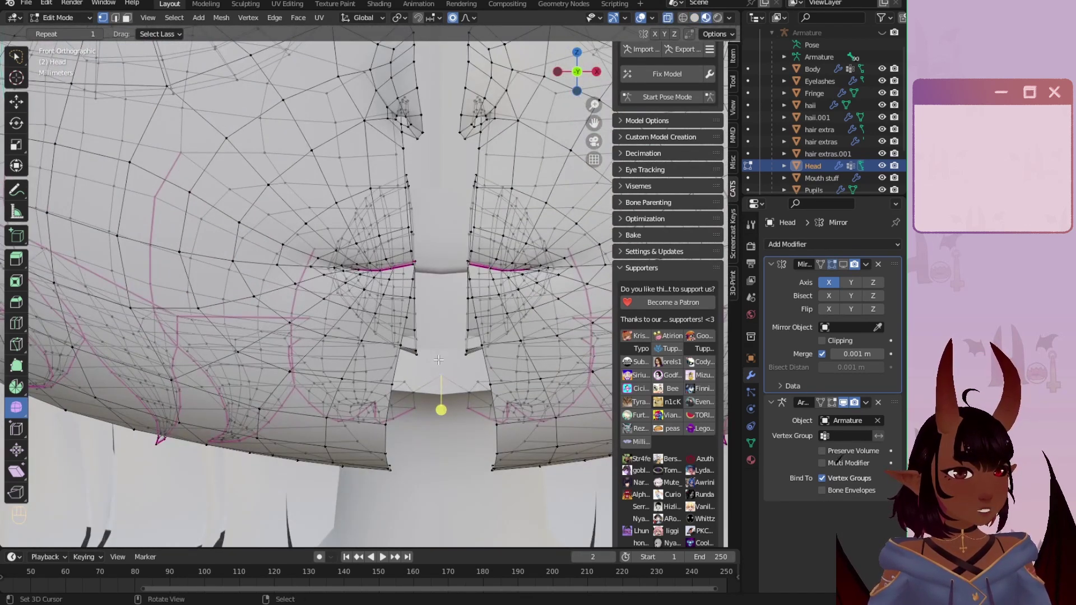
{"action": "key", "text": "h"}
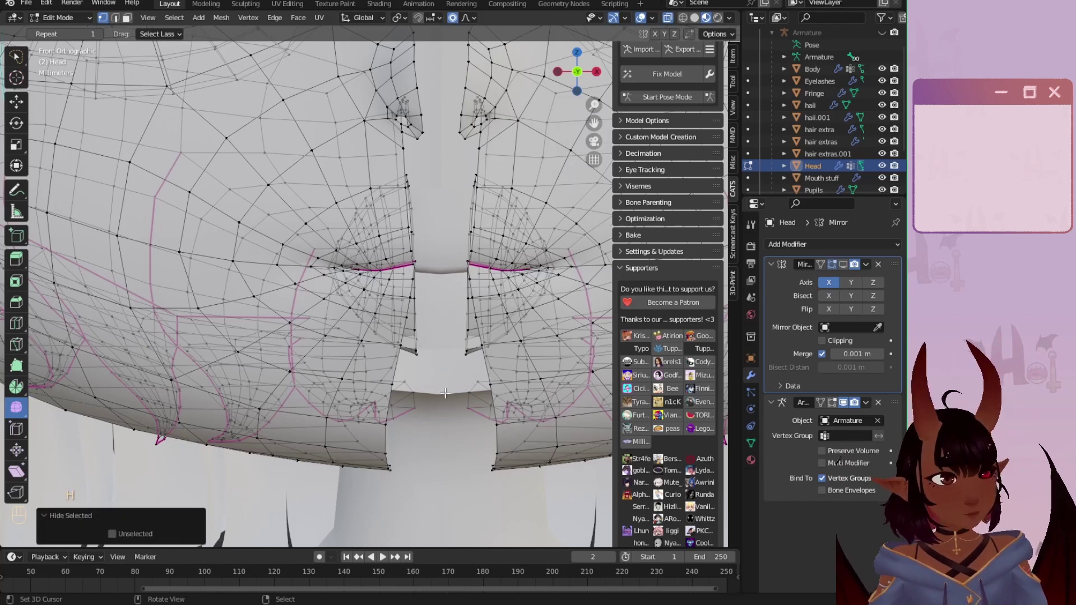
{"action": "scroll", "coordinate": [430, 357], "scroll_direction": "down", "scroll_amount": 8}
Step: Select all linked vertices of the head's negative X half and delete them
{"action": "key", "text": "a"}
{"action": "key", "text": "a"}
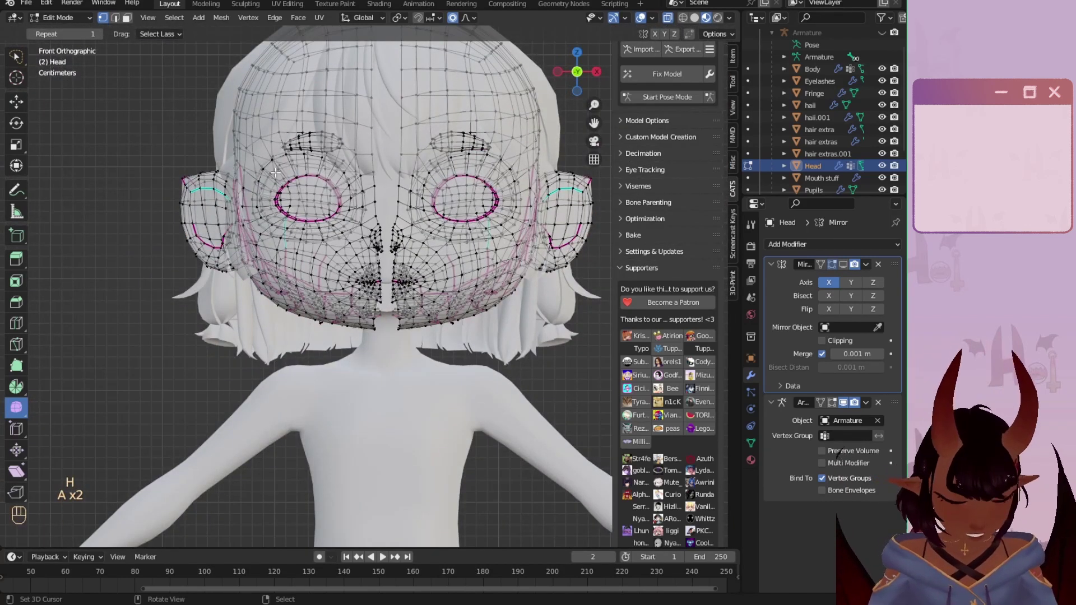
{"action": "scroll", "coordinate": [275, 173], "scroll_direction": "down", "scroll_amount": 1}
{"action": "key", "text": "l"}
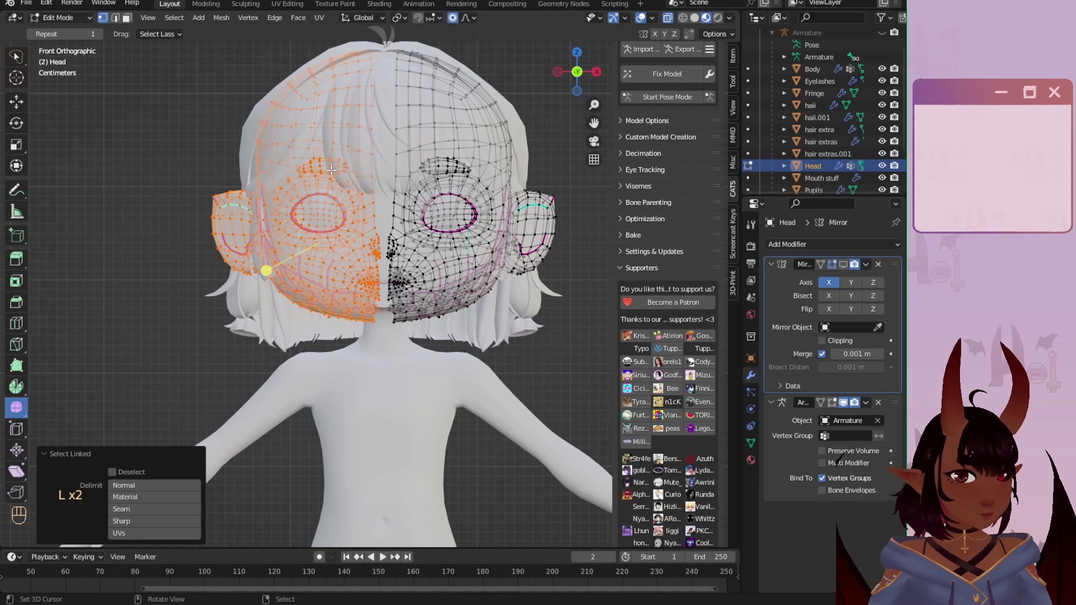
{"action": "key", "text": "x"}
{"action": "left_click", "coordinate": [329, 169]}
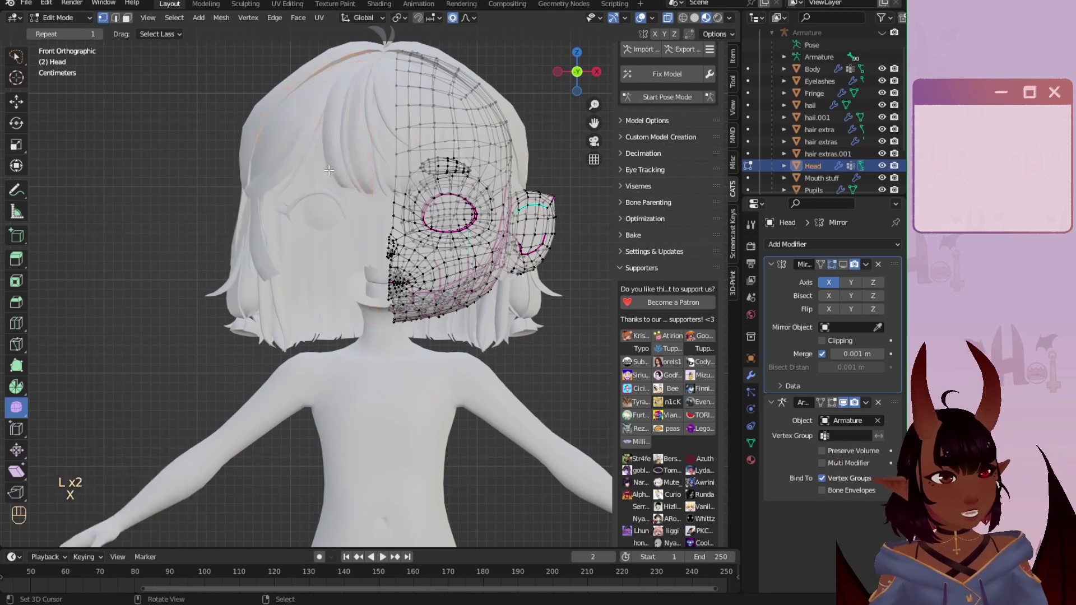
Step: Unhide the centre vertices, leave everything deselected and turn the Mirror modifier's viewport display back on
{"action": "key", "text": "alt+h"}
{"action": "scroll", "coordinate": [385, 280], "scroll_direction": "up", "scroll_amount": 4}
{"action": "key", "text": "a"}
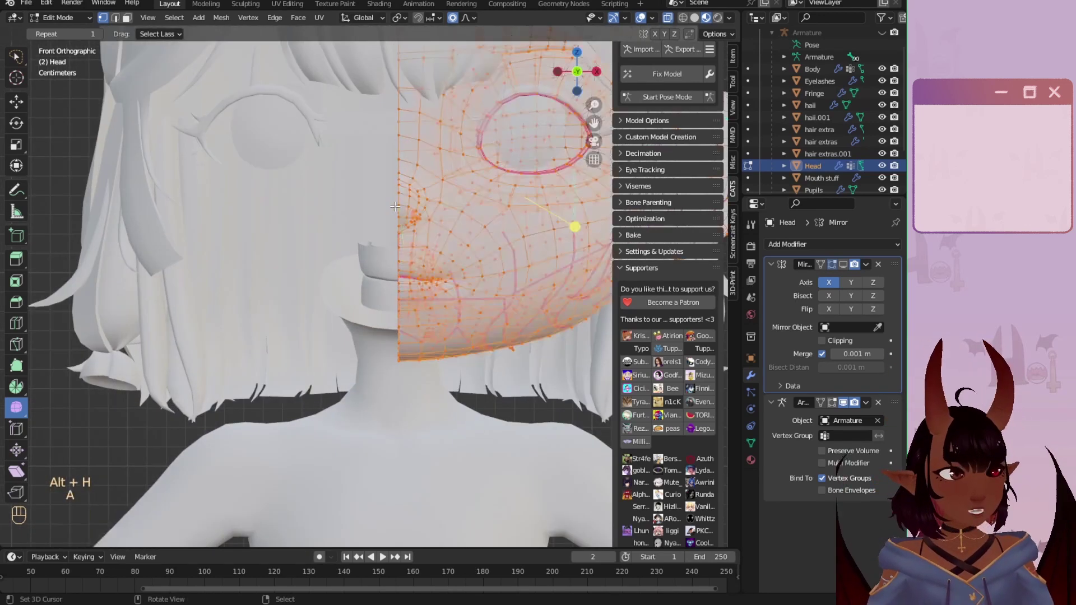
{"action": "key", "text": "a"}
{"action": "left_click", "coordinate": [848, 262]}
{"action": "scroll", "coordinate": [422, 280], "scroll_direction": "up", "scroll_amount": 2}
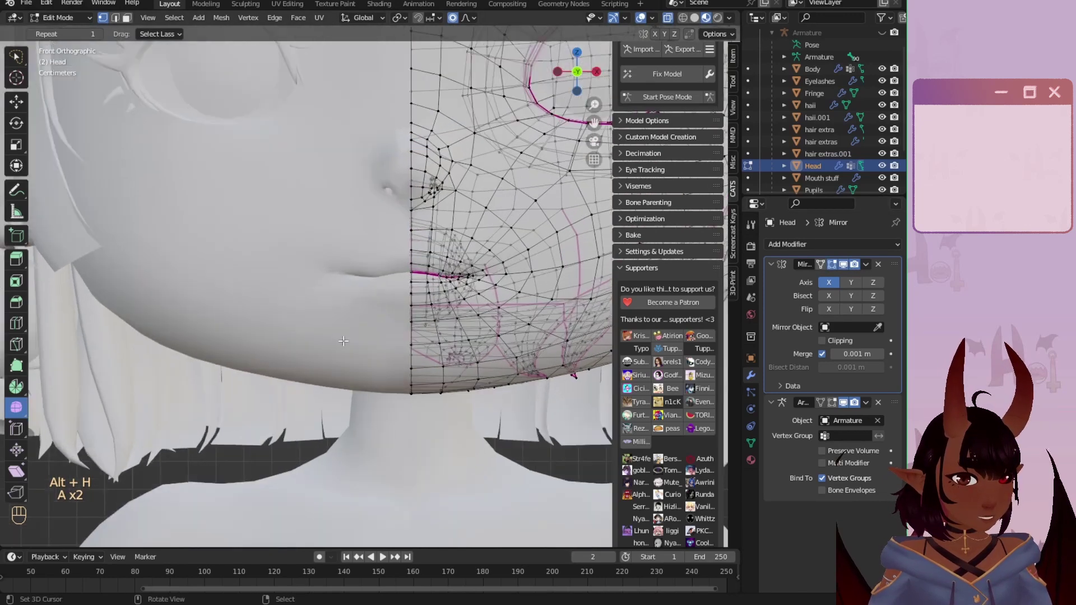
Step: Check the mirrored face, return to Object Mode in front view and save the file
{"action": "middle_click_drag", "start_coordinate": [422, 280], "coordinate": [301, 541], "text": "shift"}
{"action": "middle_click_drag", "start_coordinate": [301, 336], "coordinate": [364, 337]}
{"action": "scroll", "coordinate": [379, 177], "scroll_direction": "down", "scroll_amount": 5}
{"action": "key", "text": "KP_1"}
{"action": "left_click", "coordinate": [68, 18]}
{"action": "left_click", "coordinate": [76, 31]}
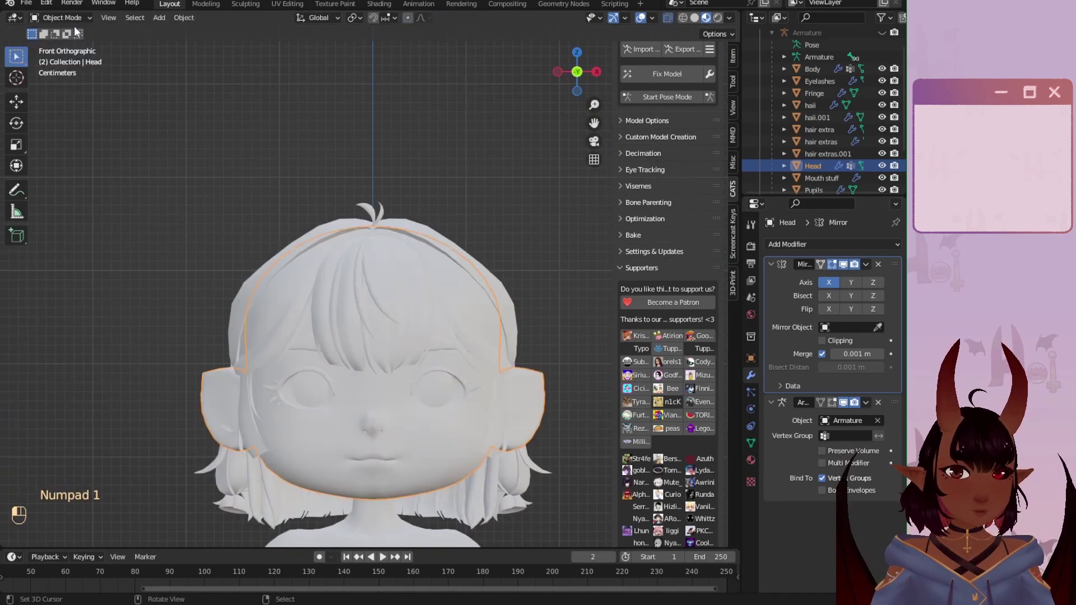
{"action": "scroll", "coordinate": [357, 274], "scroll_direction": "down", "scroll_amount": 5}
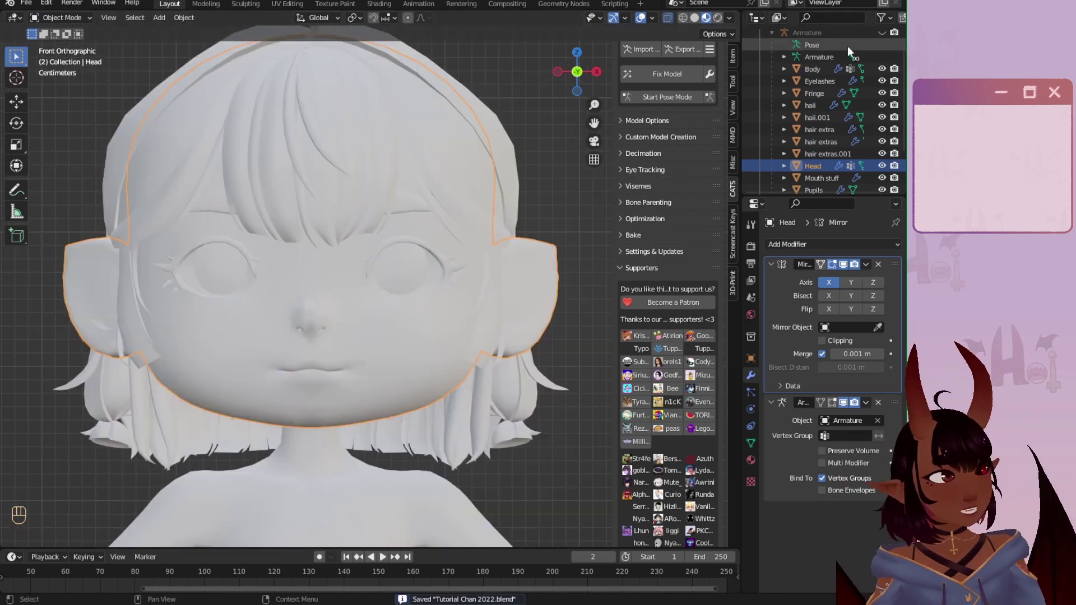
Step: Unhide the Armature, select it together with the Head mesh and enter Weight Paint mode
{"action": "left_click", "coordinate": [839, 33]}
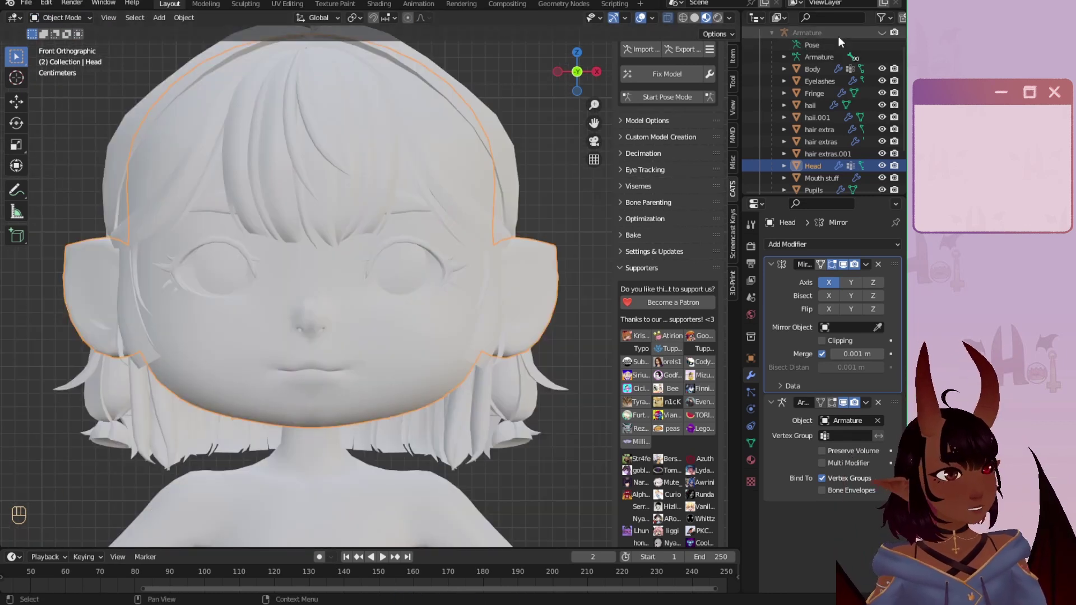
{"action": "left_click", "coordinate": [881, 32]}
{"action": "left_click", "coordinate": [812, 166]}
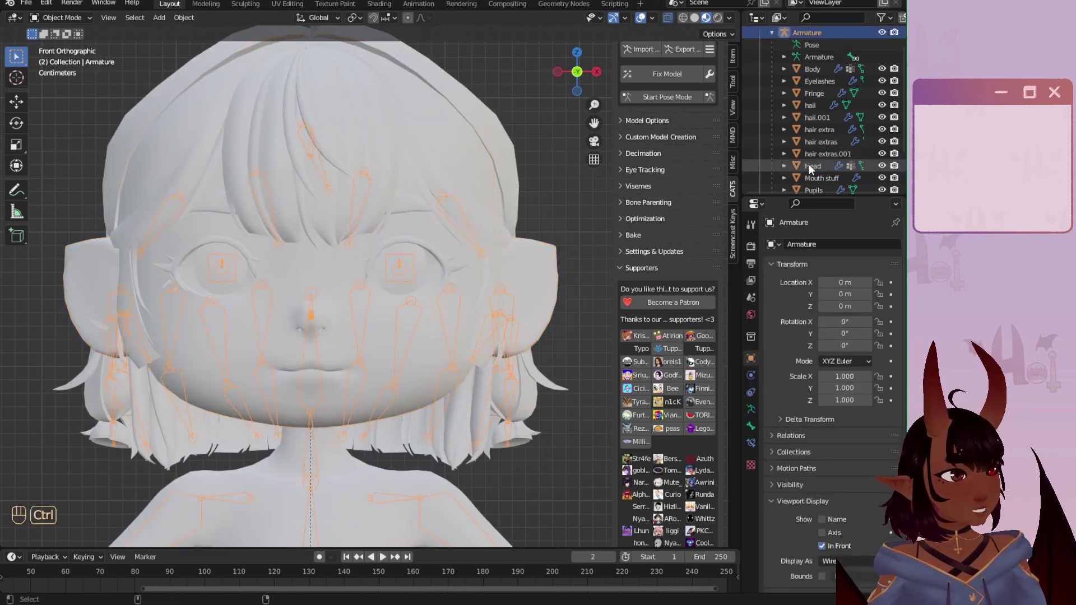
{"action": "left_click", "coordinate": [66, 19]}
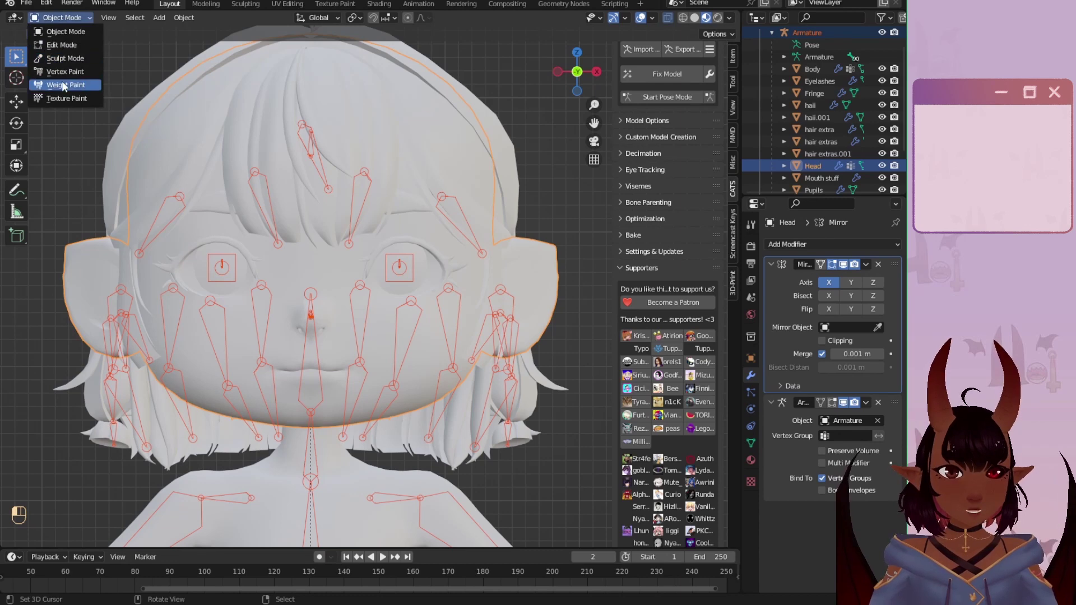
{"action": "left_click", "coordinate": [62, 84]}
Step: Examine the Head bone's weights on the Head mesh from several angles in wireframe shading, and return to Object Mode
{"action": "middle_click_drag", "start_coordinate": [358, 282], "coordinate": [601, 56]}
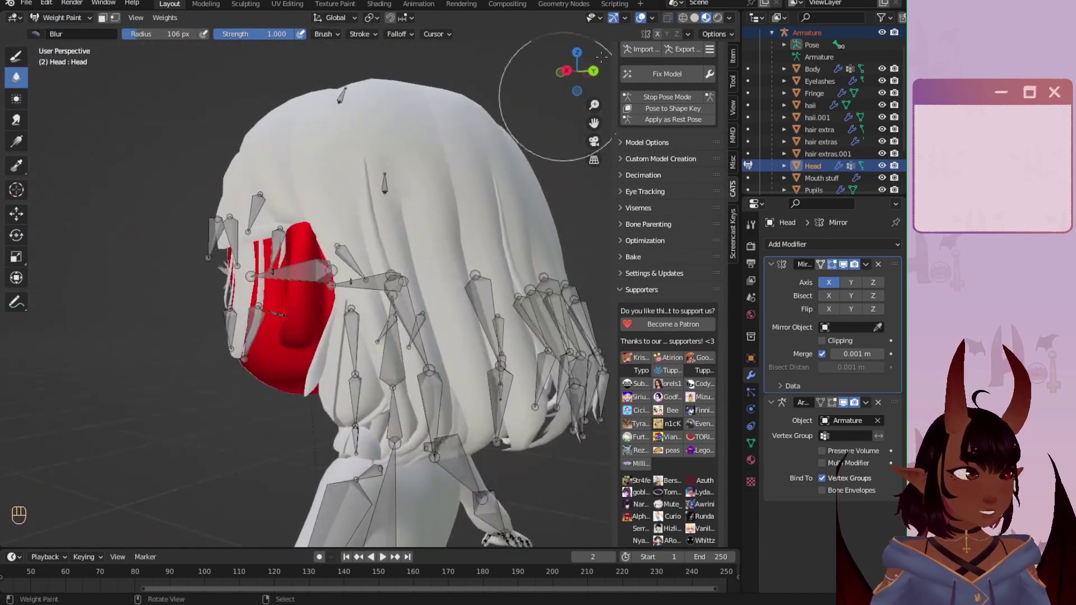
{"action": "left_click", "coordinate": [681, 17]}
{"action": "middle_click_drag", "start_coordinate": [322, 214], "coordinate": [379, 214]}
{"action": "left_click", "coordinate": [57, 19]}
{"action": "left_click", "coordinate": [56, 31]}
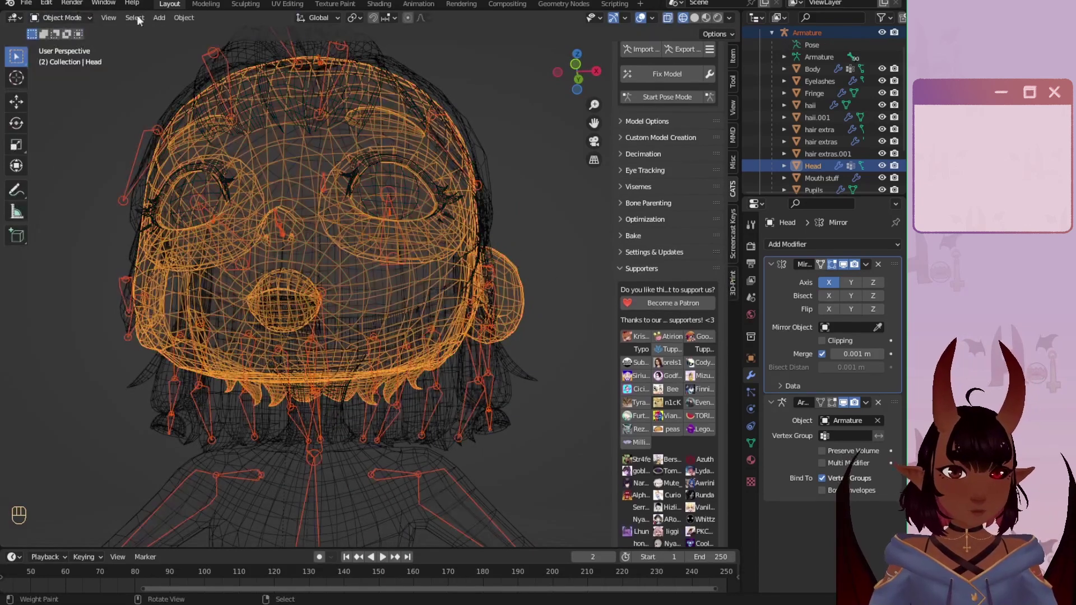
Step: Select the Armature together with the Body mesh and enter Weight Paint mode
{"action": "scroll", "coordinate": [883, 82], "scroll_direction": "up", "scroll_amount": 2}
{"action": "left_click", "coordinate": [829, 56]}
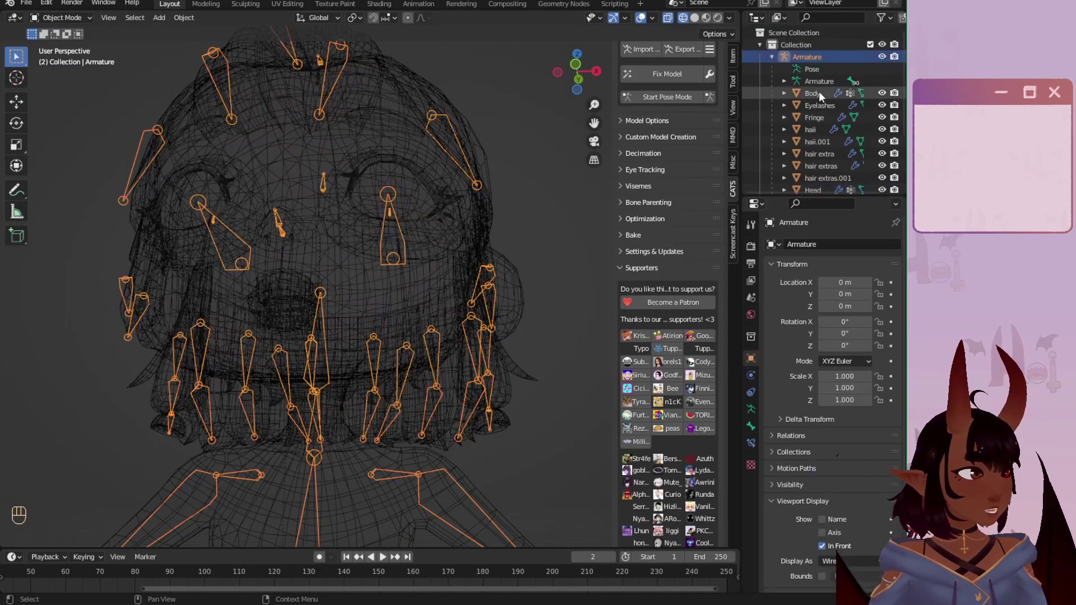
{"action": "left_click", "coordinate": [817, 92], "text": "ctrl"}
{"action": "left_click", "coordinate": [821, 56]}
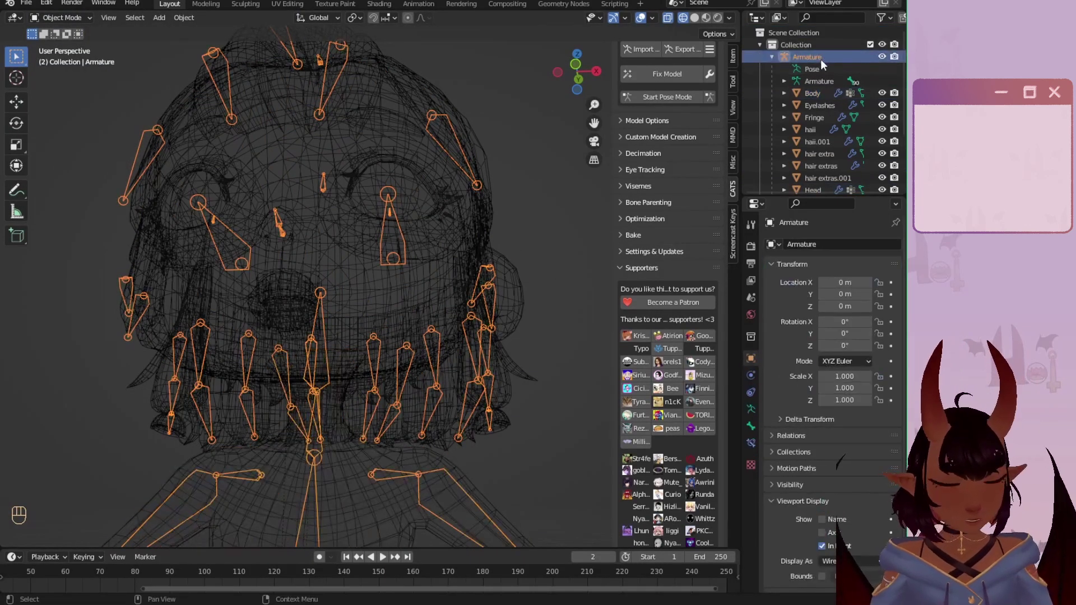
{"action": "left_click", "coordinate": [816, 93], "text": "ctrl"}
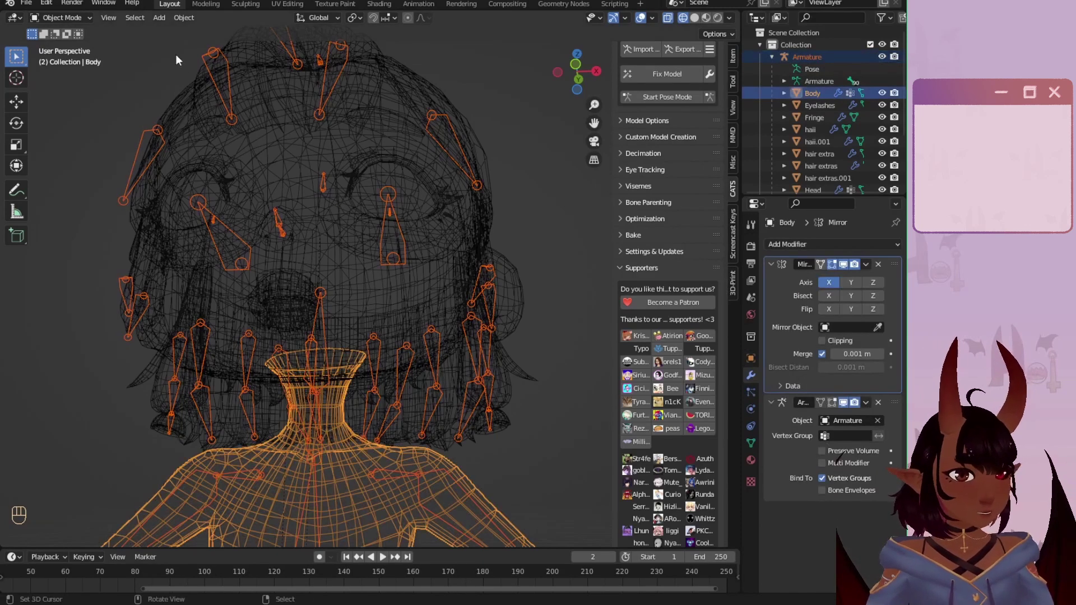
{"action": "left_click", "coordinate": [62, 18]}
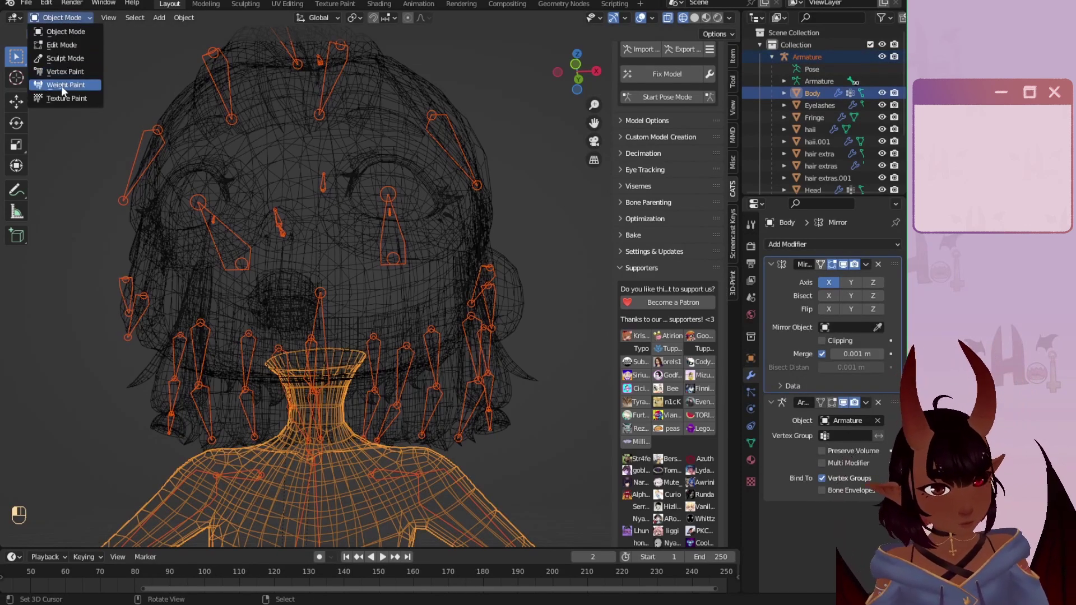
{"action": "left_click", "coordinate": [61, 85]}
Step: Inspect the Head bone's weights on the Body's neck, and make the Neck bone active for painting
{"action": "key", "text": "KP_1"}
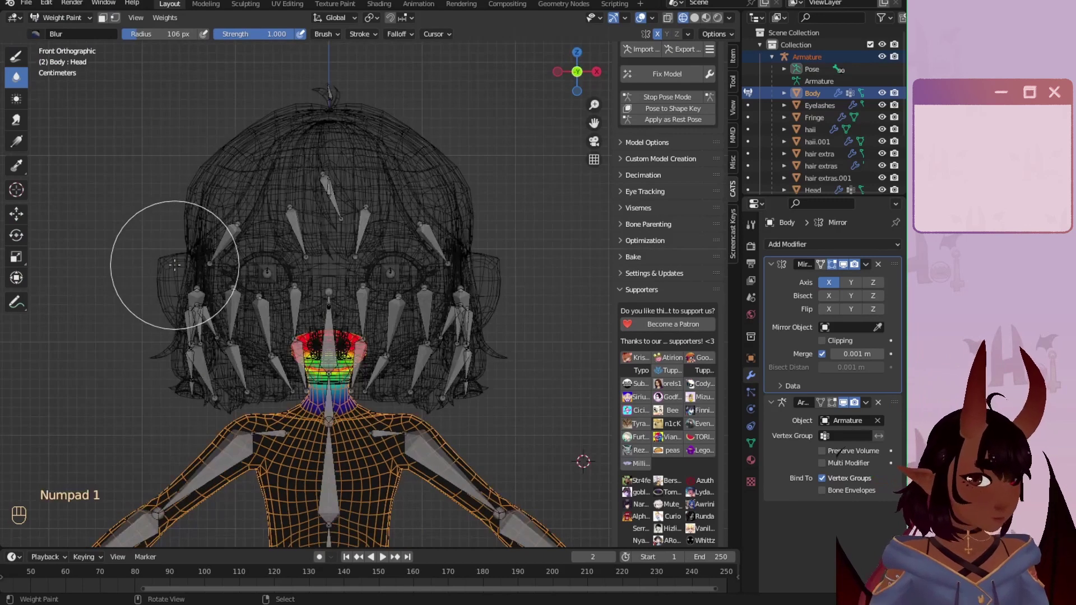
{"action": "scroll", "coordinate": [367, 453], "scroll_direction": "up", "scroll_amount": 4}
{"action": "middle_click_drag", "start_coordinate": [364, 448], "coordinate": [456, 400]}
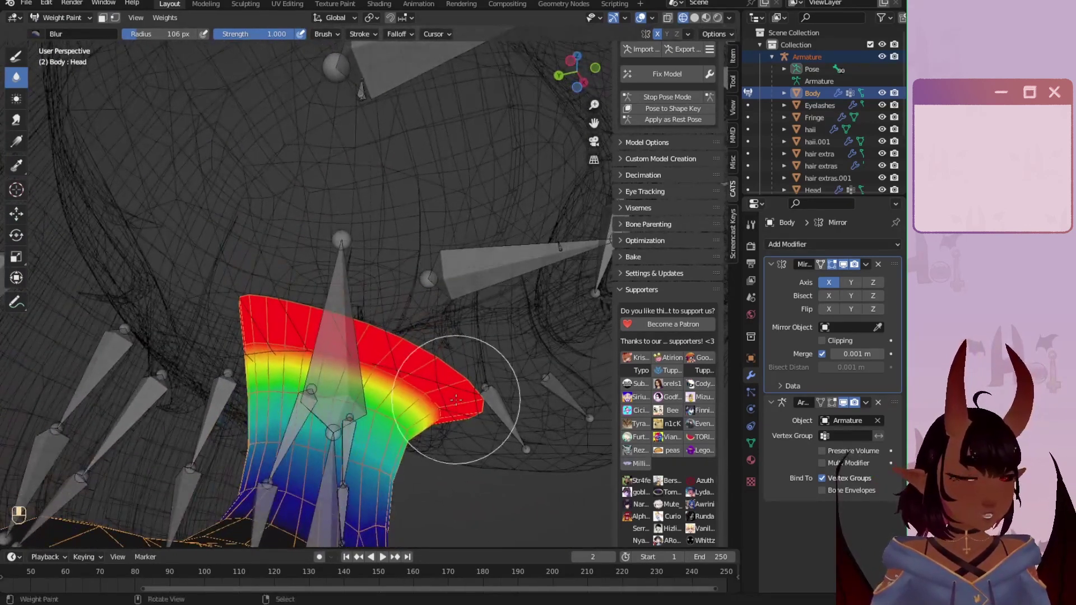
{"action": "scroll", "coordinate": [337, 425], "scroll_direction": "up", "scroll_amount": 2}
{"action": "right_click", "coordinate": [324, 521]}
{"action": "middle_click_drag", "start_coordinate": [312, 519], "coordinate": [321, 409]}
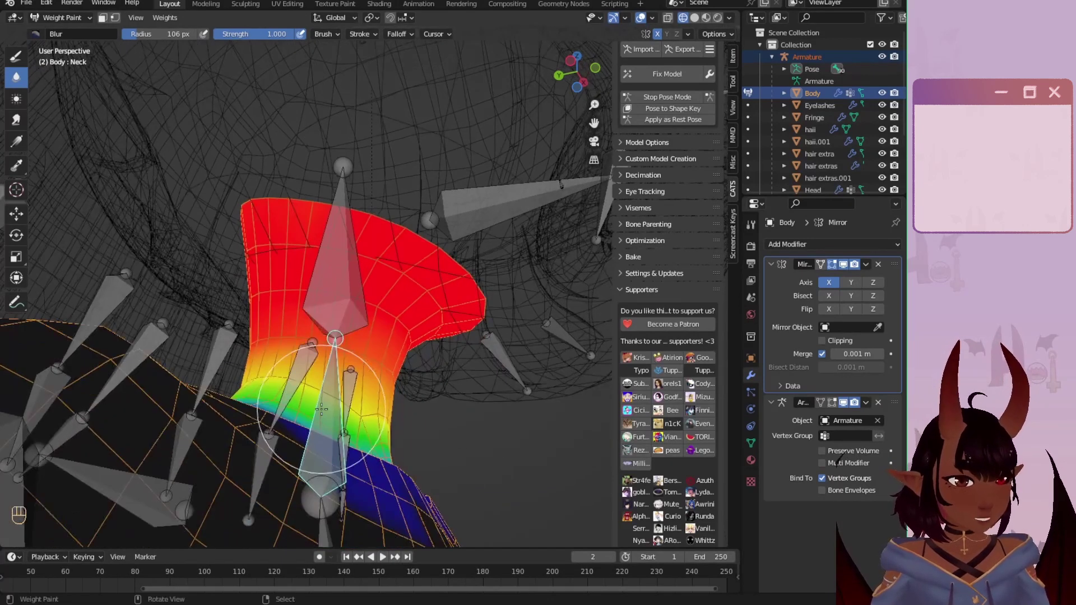
Step: Set the Draw brush's blend mode to Subtract and start removing the Neck bone's weight from the neck's upper rim
{"action": "left_click", "coordinate": [15, 56]}
{"action": "left_click", "coordinate": [406, 33]}
{"action": "left_click", "coordinate": [412, 58]}
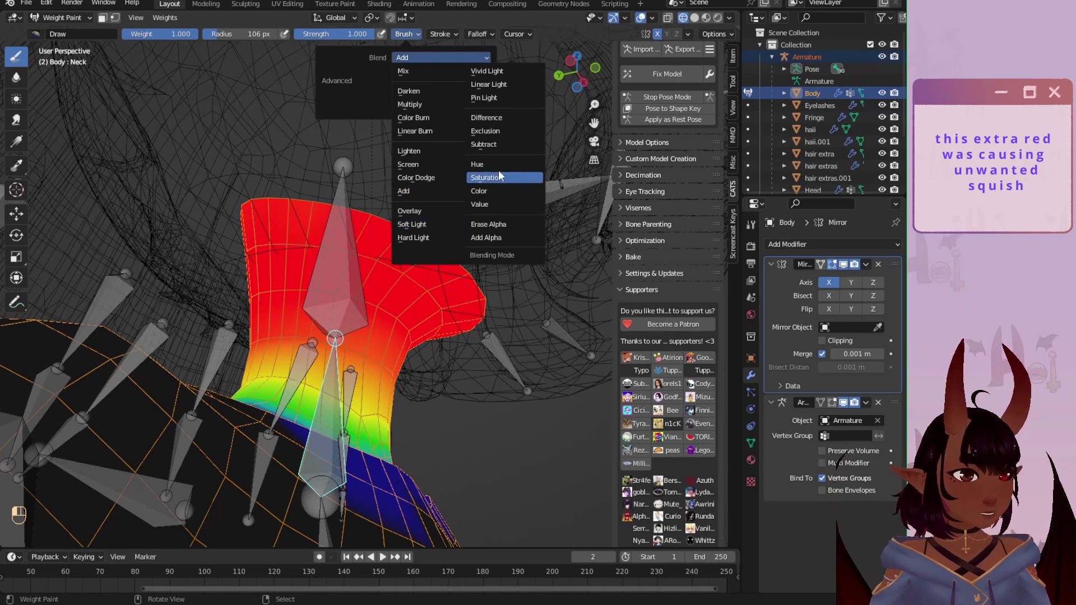
{"action": "left_click", "coordinate": [490, 146]}
{"action": "scroll", "coordinate": [272, 219], "scroll_direction": "up", "scroll_amount": 1}
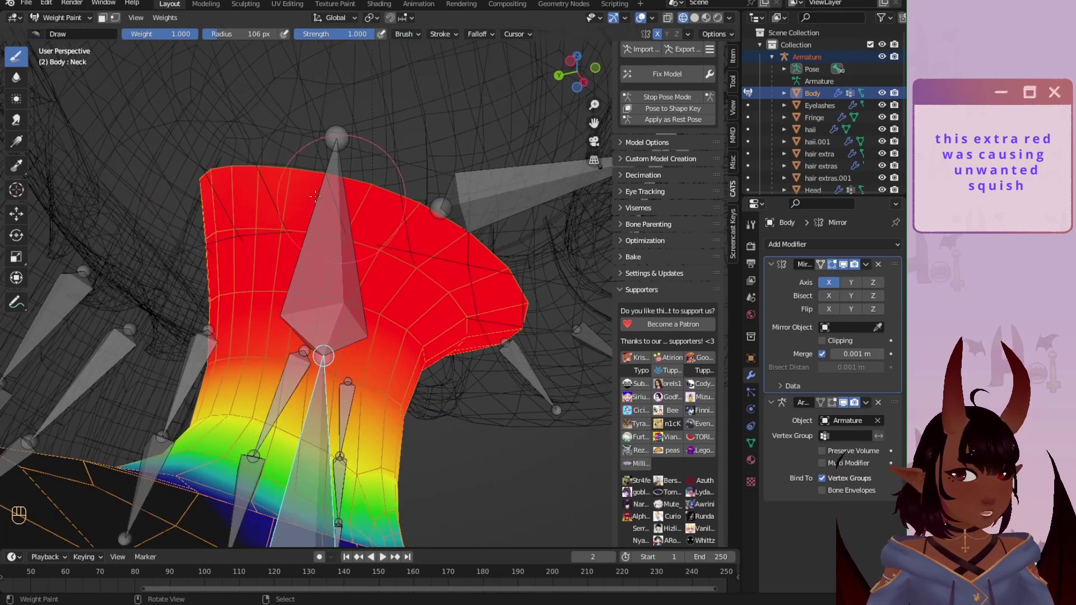
{"action": "mouse_move", "coordinate": [344, 187]}
{"action": "middle_mouse_down"}
{"action": "mouse_move", "coordinate": [330, 196]}
{"action": "mouse_move", "coordinate": [340, 215]}
{"action": "middle_mouse_up"}
{"action": "mouse_move", "coordinate": [339, 215]}
{"action": "left_mouse_down"}
{"action": "mouse_move", "coordinate": [353, 230]}
{"action": "mouse_move", "coordinate": [335, 207]}
{"action": "mouse_move", "coordinate": [383, 251]}
{"action": "left_mouse_up"}
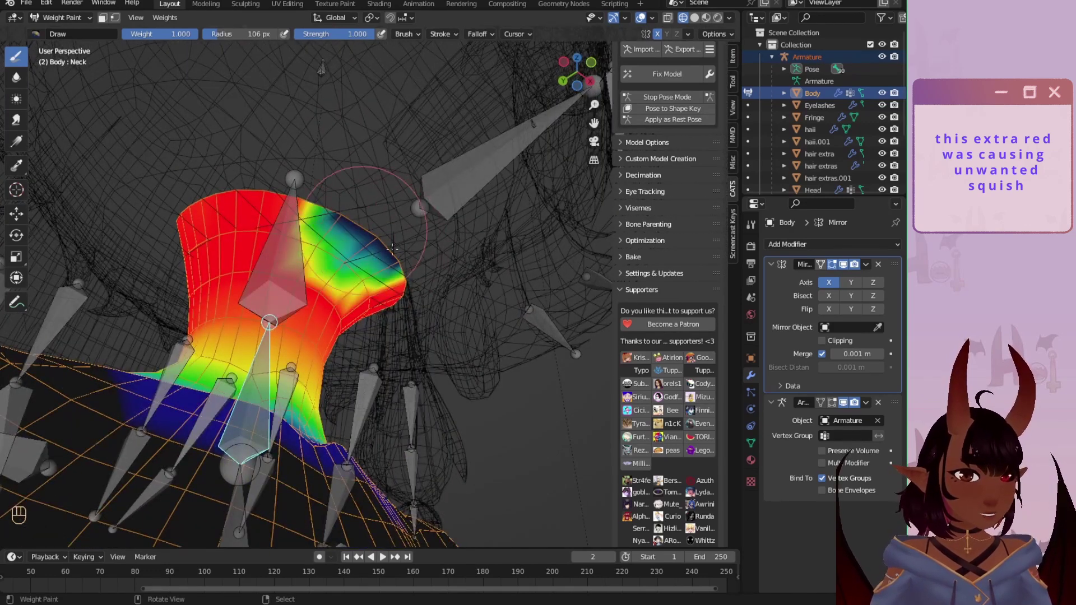
Step: Continue subtracting the Neck bone's weight around the rest of the neck's upper rim, working from several angles
{"action": "mouse_move", "coordinate": [459, 273]}
{"action": "middle_mouse_down"}
{"action": "mouse_move", "coordinate": [313, 269]}
{"action": "mouse_move", "coordinate": [268, 248]}
{"action": "middle_mouse_up"}
{"action": "scroll", "coordinate": [267, 248], "scroll_direction": "up", "scroll_amount": 4}
{"action": "middle_click_drag", "start_coordinate": [160, 332], "coordinate": [300, 239], "text": "shift"}
{"action": "mouse_move", "coordinate": [301, 239]}
{"action": "left_mouse_down"}
{"action": "mouse_move", "coordinate": [269, 246]}
{"action": "mouse_move", "coordinate": [331, 265]}
{"action": "mouse_move", "coordinate": [83, 287]}
{"action": "left_mouse_up"}
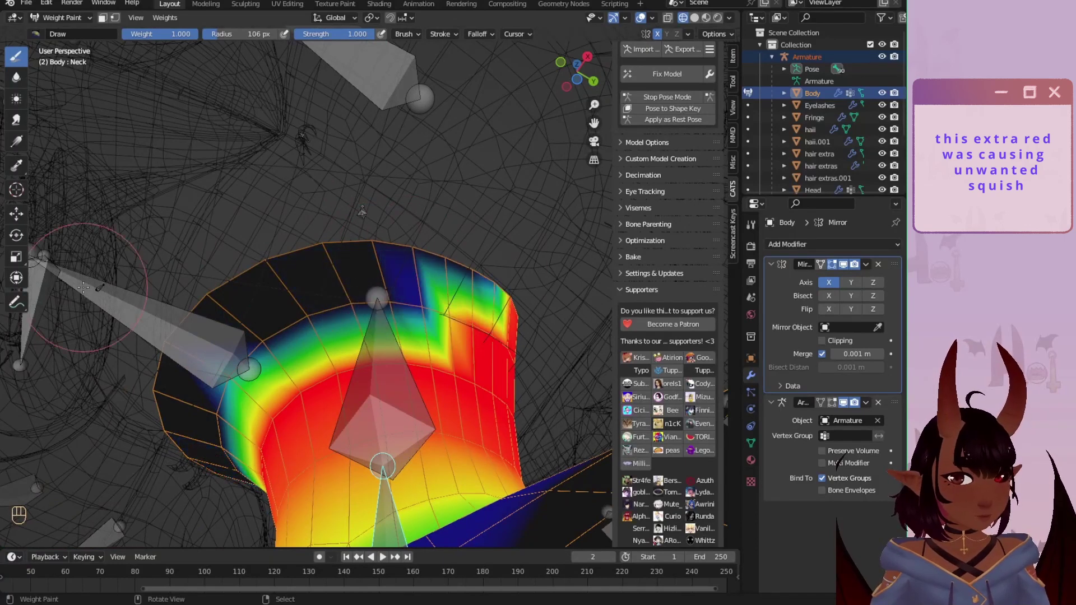
{"action": "middle_click_drag", "start_coordinate": [206, 320], "coordinate": [256, 310]}
{"action": "left_click_drag", "start_coordinate": [266, 292], "coordinate": [160, 253]}
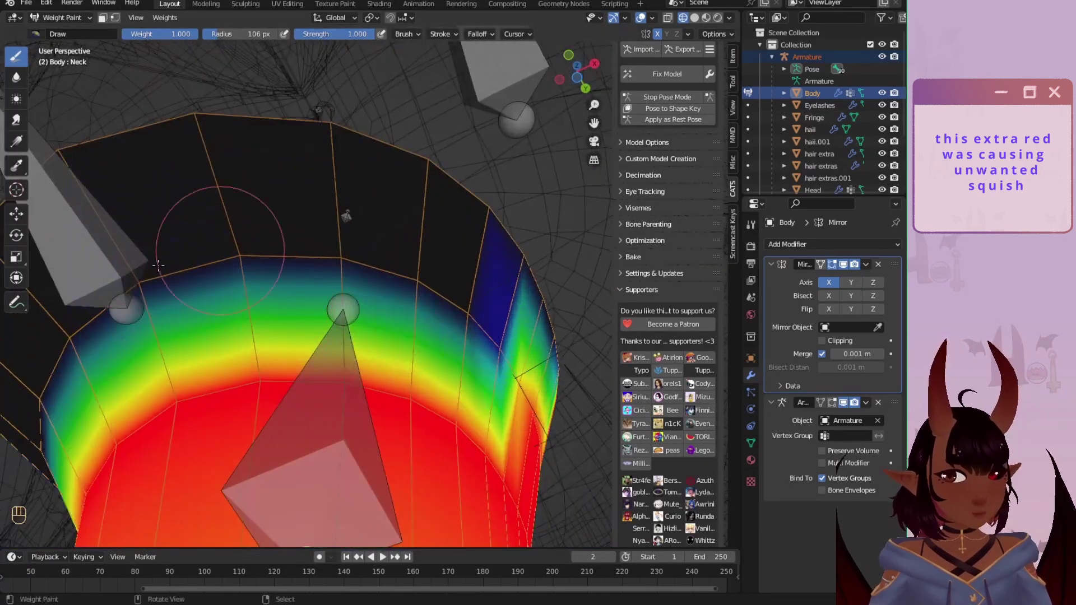
{"action": "scroll", "coordinate": [409, 205], "scroll_direction": "down", "scroll_amount": 3}
{"action": "mouse_move", "coordinate": [408, 206]}
{"action": "middle_mouse_down"}
{"action": "mouse_move", "coordinate": [386, 247]}
{"action": "mouse_move", "coordinate": [209, 273]}
{"action": "middle_mouse_up"}
{"action": "scroll", "coordinate": [210, 273], "scroll_direction": "up", "scroll_amount": 2}
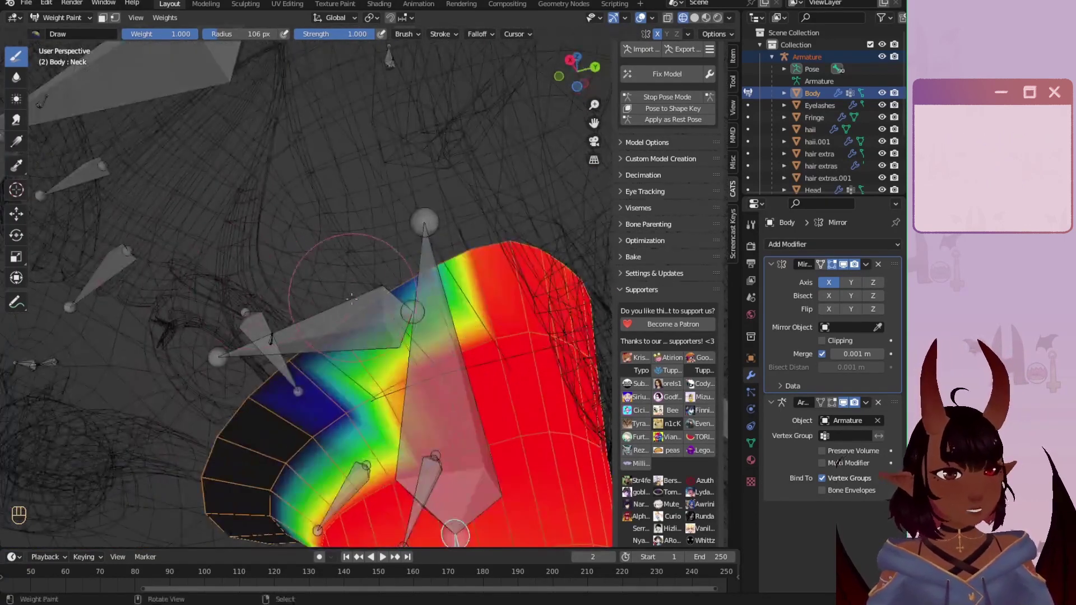
{"action": "mouse_move", "coordinate": [305, 344]}
{"action": "left_mouse_down"}
{"action": "mouse_move", "coordinate": [258, 376]}
{"action": "mouse_move", "coordinate": [454, 336]}
{"action": "mouse_move", "coordinate": [446, 278]}
{"action": "left_mouse_up"}
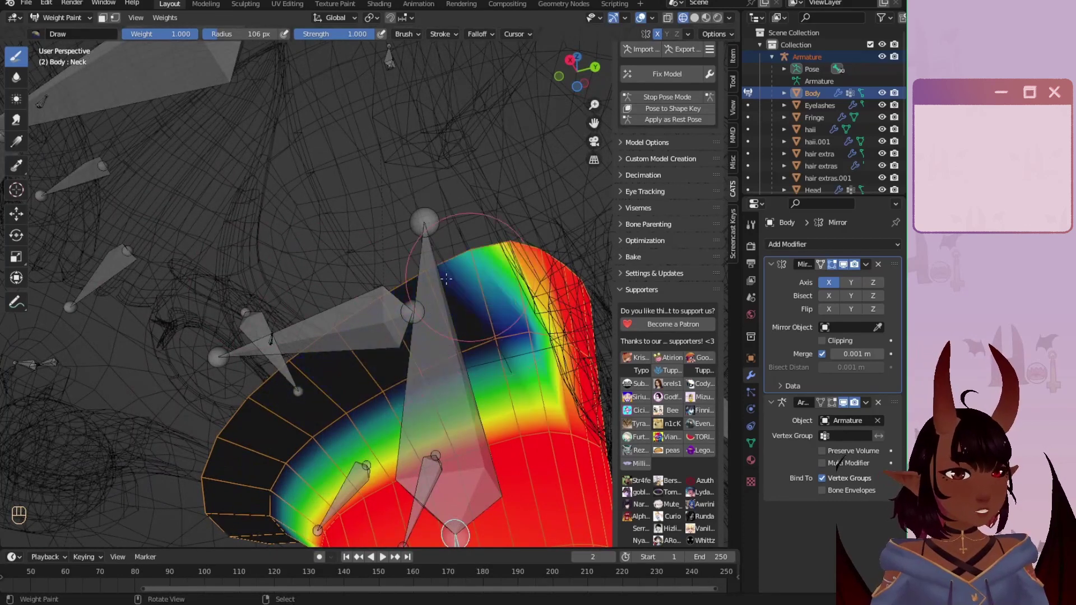
Step: Set the weight paint overlay's Zero Weights option to None
{"action": "left_click", "coordinate": [653, 18]}
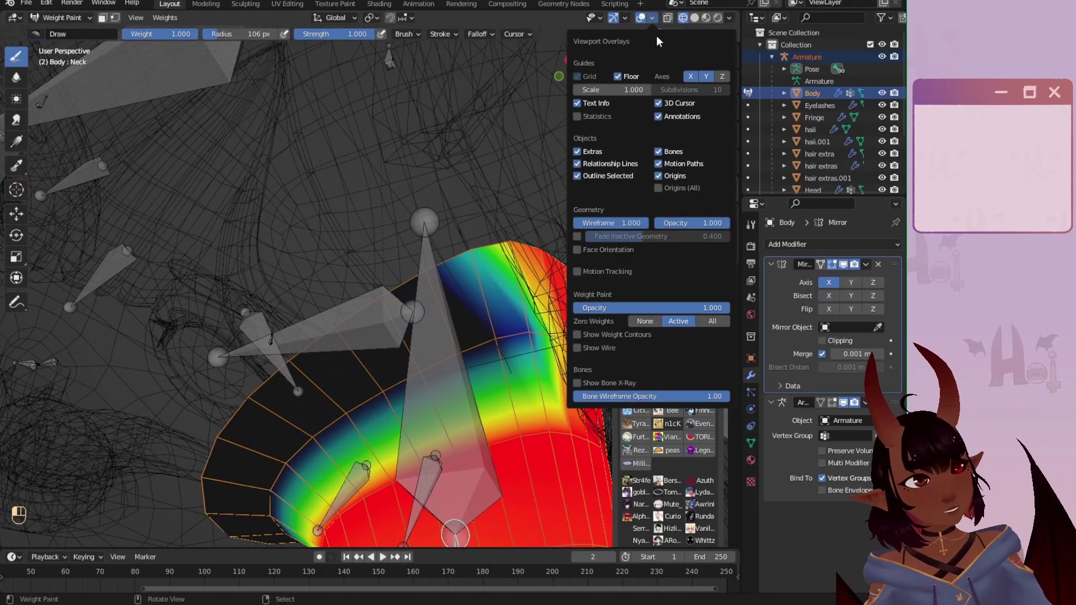
{"action": "left_click", "coordinate": [625, 18]}
{"action": "left_click", "coordinate": [653, 18]}
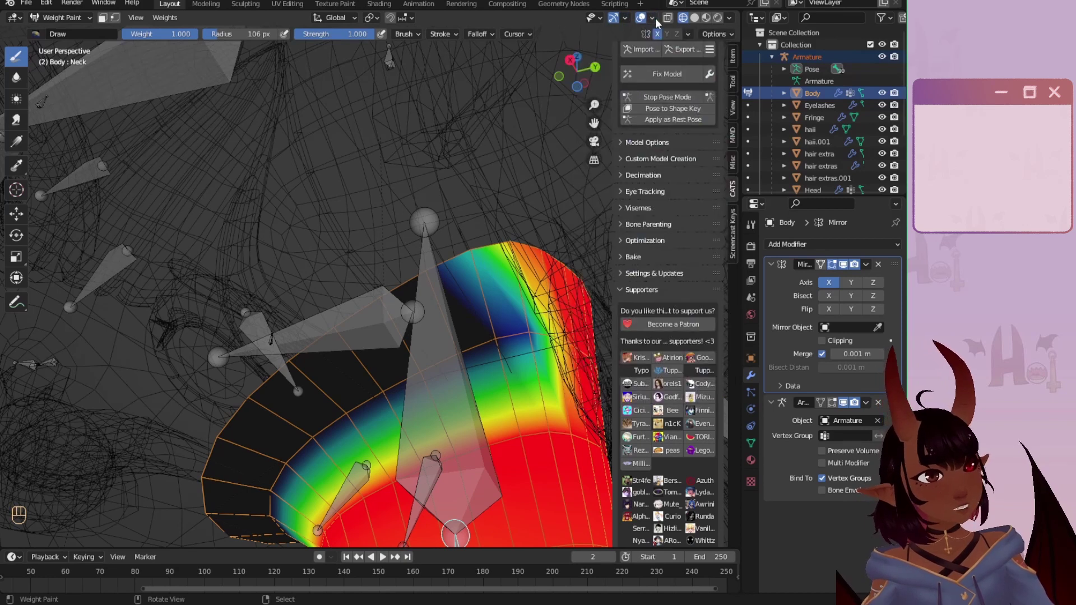
{"action": "left_click", "coordinate": [653, 19]}
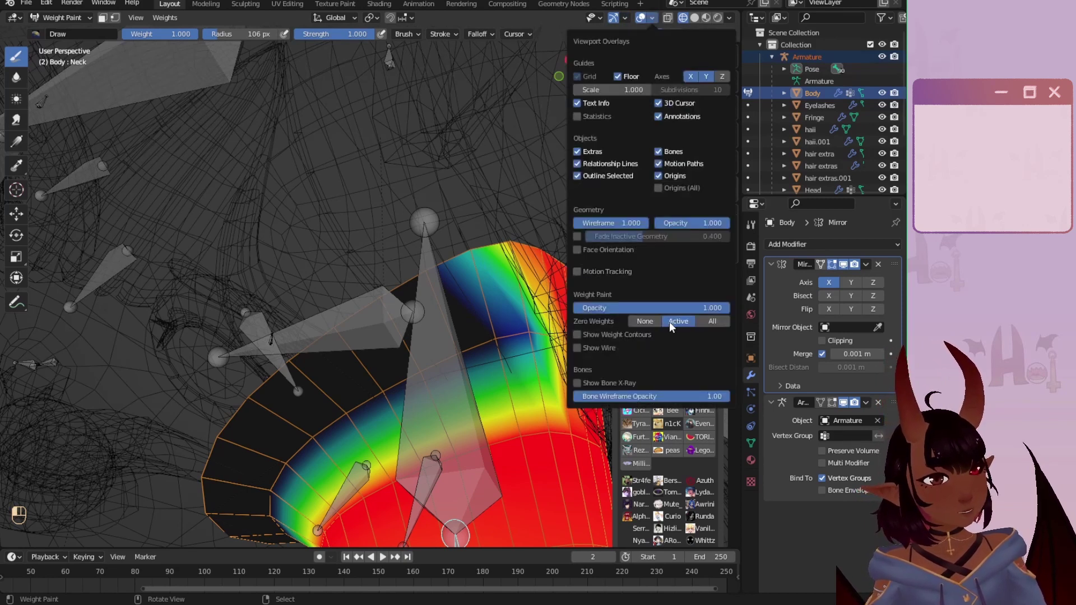
{"action": "left_click", "coordinate": [655, 321]}
Step: Undo the stray stroke and clear the remaining Neck weight from the far side of the neck's upper rim
{"action": "scroll", "coordinate": [359, 305], "scroll_direction": "down", "scroll_amount": 3}
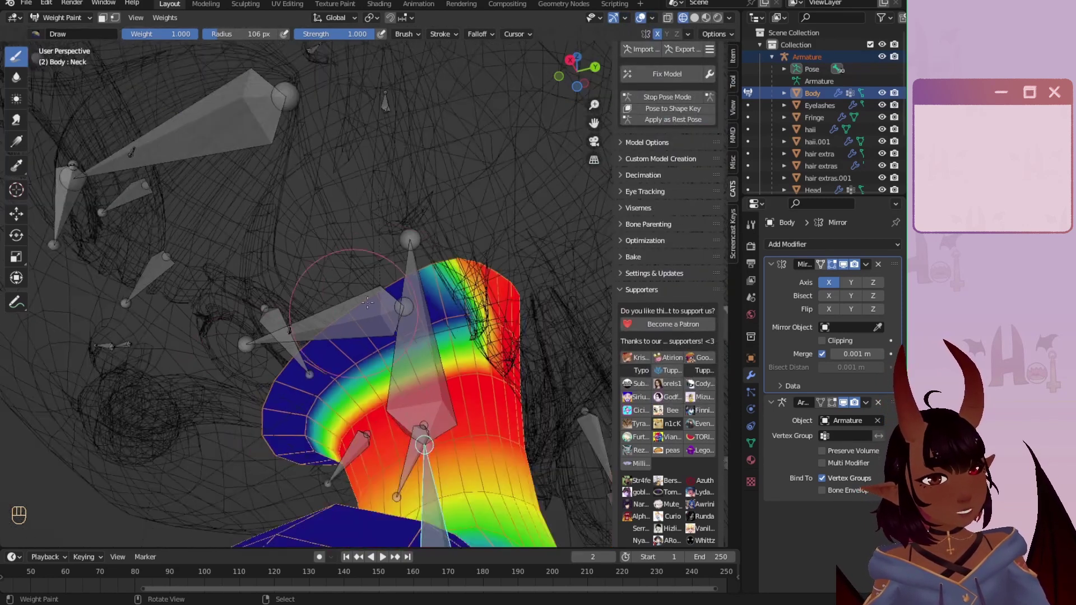
{"action": "middle_click_drag", "start_coordinate": [354, 308], "coordinate": [323, 319]}
{"action": "scroll", "coordinate": [323, 319], "scroll_direction": "up", "scroll_amount": 4}
{"action": "mouse_move", "coordinate": [527, 342]}
{"action": "left_mouse_down"}
{"action": "mouse_move", "coordinate": [535, 392]}
{"action": "mouse_move", "coordinate": [552, 364]}
{"action": "left_mouse_up"}
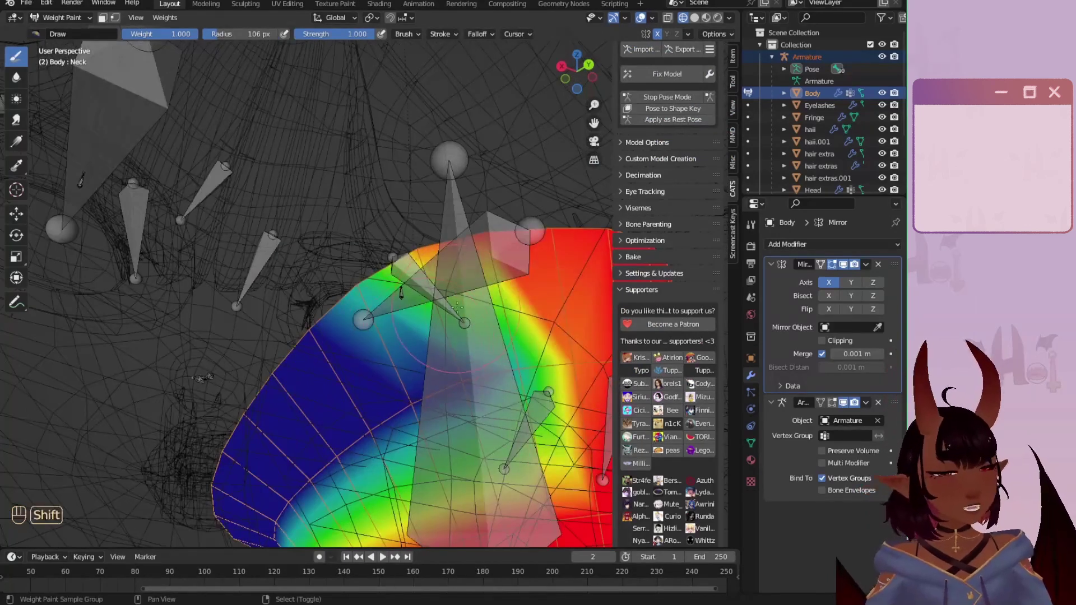
{"action": "middle_click_drag", "start_coordinate": [595, 336], "coordinate": [430, 315], "text": "shift"}
{"action": "key", "text": "ctrl+z"}
{"action": "mouse_move", "coordinate": [146, 294]}
{"action": "left_mouse_down", "text": "ctrl"}
{"action": "mouse_move", "coordinate": [168, 234]}
{"action": "mouse_move", "coordinate": [159, 222]}
{"action": "mouse_move", "coordinate": [368, 210]}
{"action": "mouse_move", "coordinate": [170, 225]}
{"action": "left_mouse_up", "text": "ctrl"}
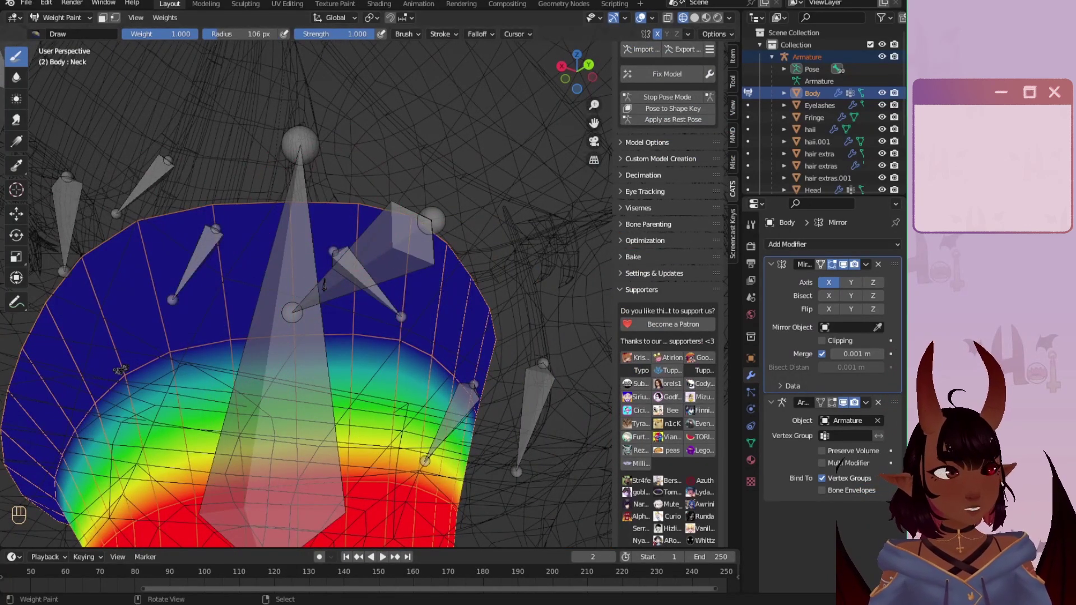
Step: Set the Zero Weights overlay back to Active and check the neck's weights from the side
{"action": "left_click", "coordinate": [652, 18]}
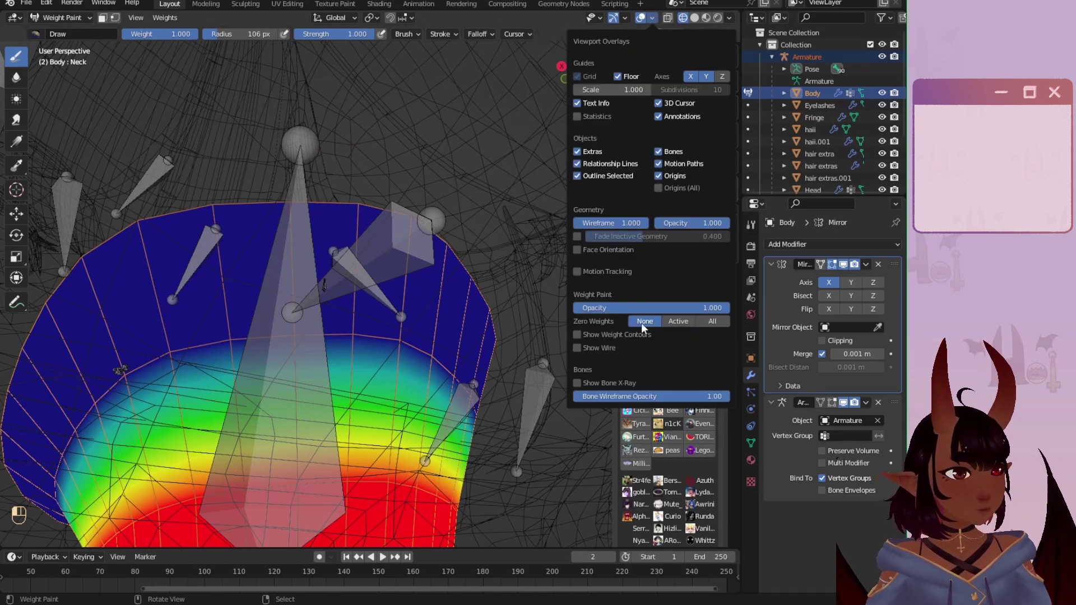
{"action": "left_click", "coordinate": [678, 320]}
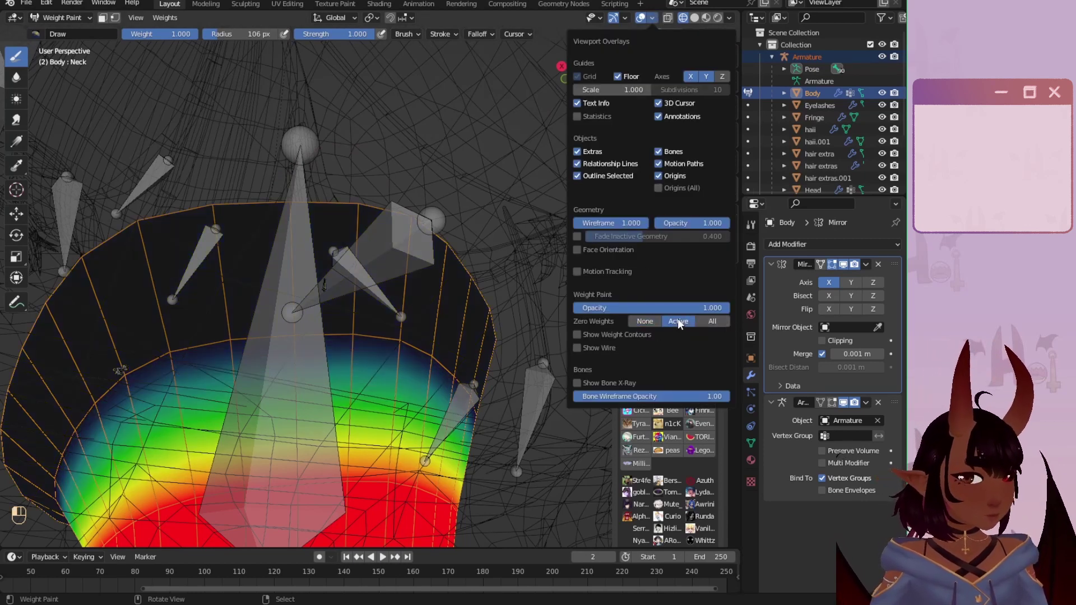
{"action": "scroll", "coordinate": [448, 302], "scroll_direction": "down", "scroll_amount": 6}
{"action": "middle_click_drag", "start_coordinate": [403, 303], "coordinate": [493, 146]}
{"action": "scroll", "coordinate": [437, 241], "scroll_direction": "up", "scroll_amount": 3}
{"action": "scroll", "coordinate": [430, 392], "scroll_direction": "up", "scroll_amount": 4}
{"action": "middle_click_drag", "start_coordinate": [430, 396], "coordinate": [579, 152]}
Step: Blur the Neck bone's weights across the upper neck to soften the transition below the rim
{"action": "left_click", "coordinate": [16, 78]}
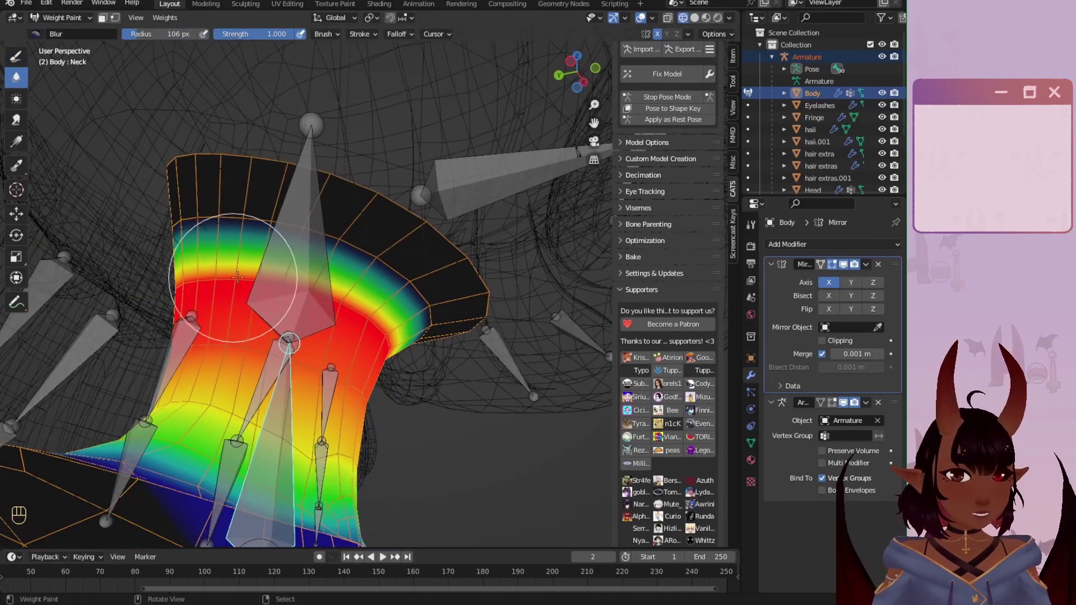
{"action": "mouse_move", "coordinate": [459, 326]}
{"action": "middle_mouse_down"}
{"action": "mouse_move", "coordinate": [228, 333]}
{"action": "mouse_move", "coordinate": [370, 342]}
{"action": "middle_mouse_up"}
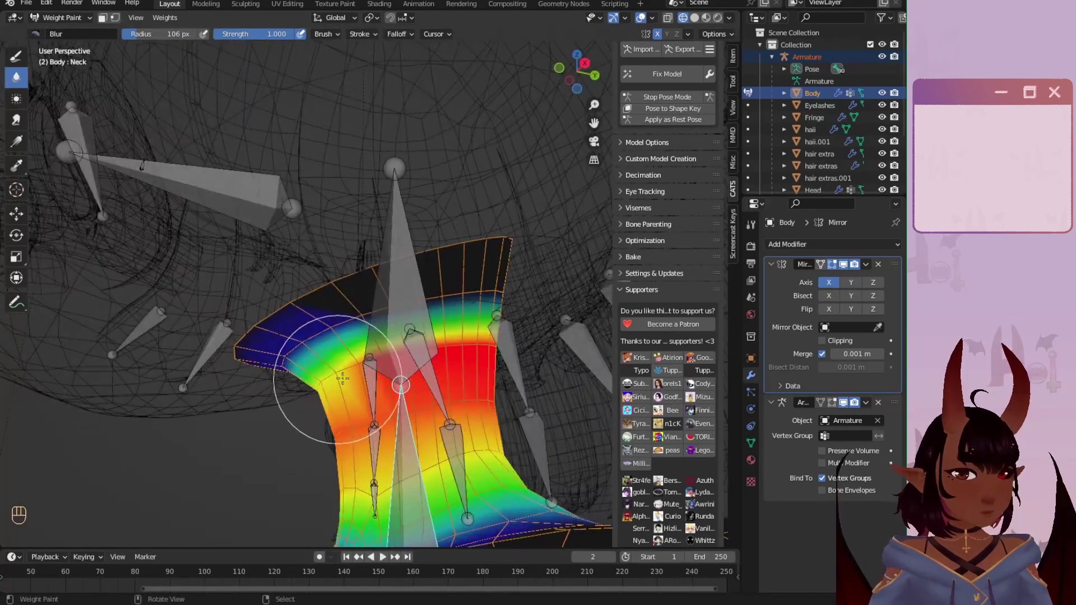
{"action": "left_click_drag", "start_coordinate": [461, 352], "coordinate": [500, 344]}
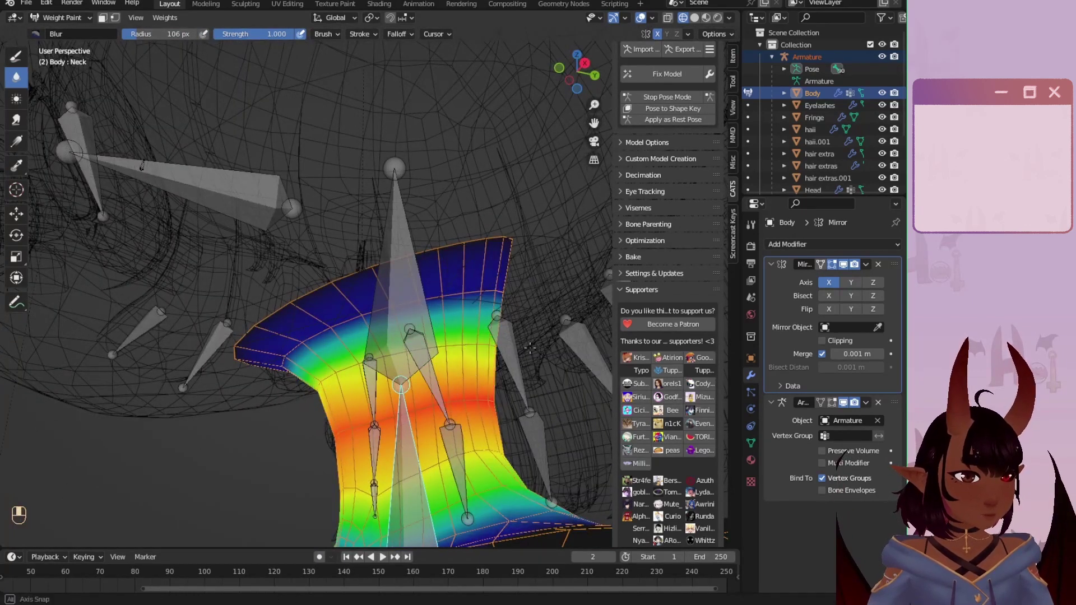
{"action": "middle_click_drag", "start_coordinate": [500, 345], "coordinate": [443, 362]}
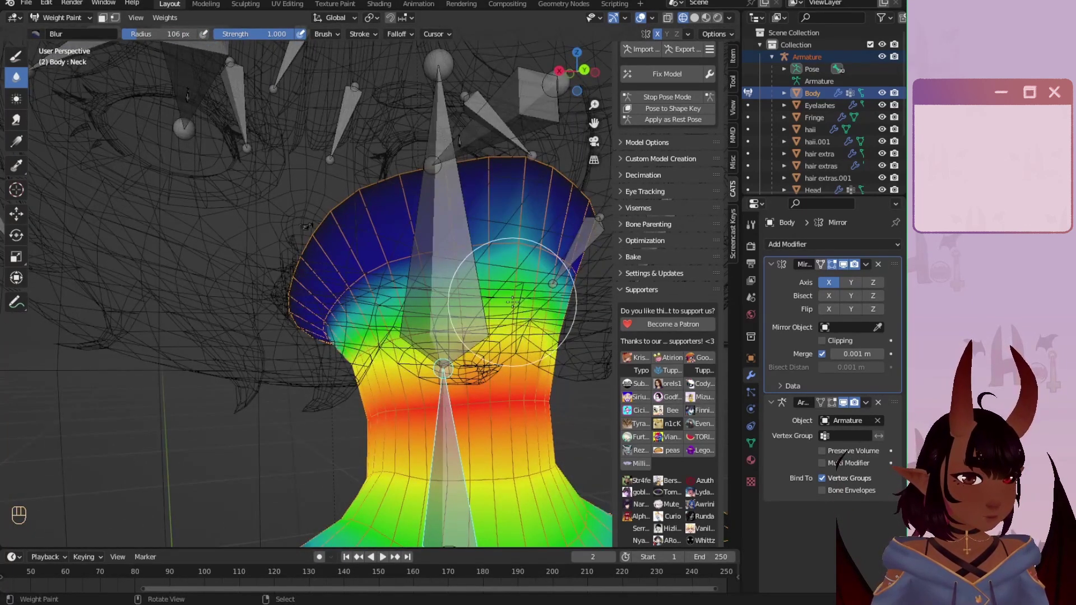
{"action": "scroll", "coordinate": [539, 293], "scroll_direction": "up", "scroll_amount": 2}
{"action": "middle_click_drag", "start_coordinate": [540, 292], "coordinate": [469, 240]}
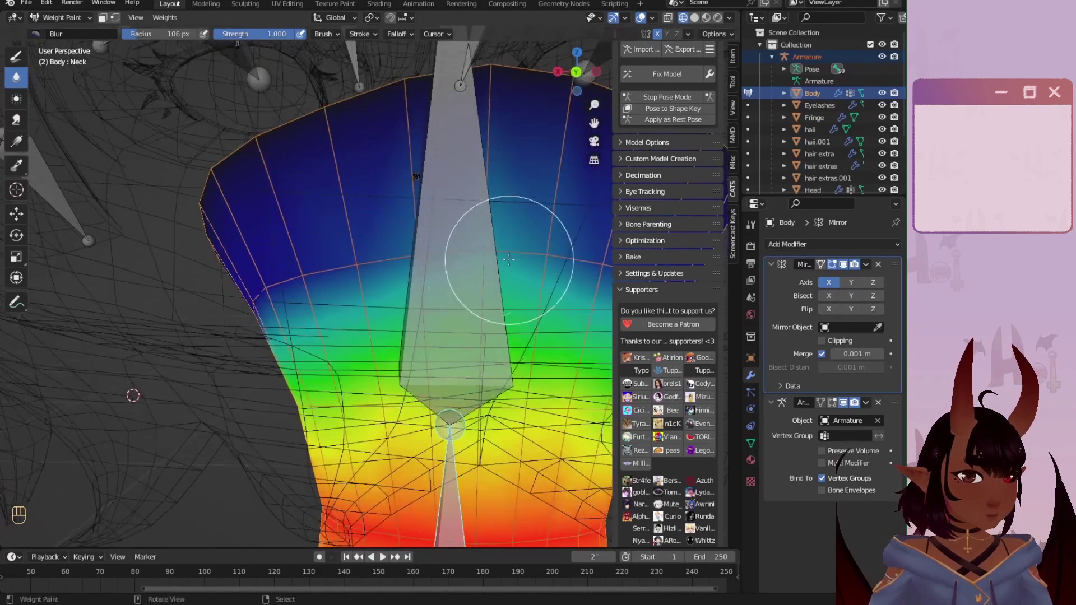
Step: Reduce the Draw brush radius to 32 px and subtract the leftover Neck weight along the upper rim
{"action": "left_click", "coordinate": [16, 56]}
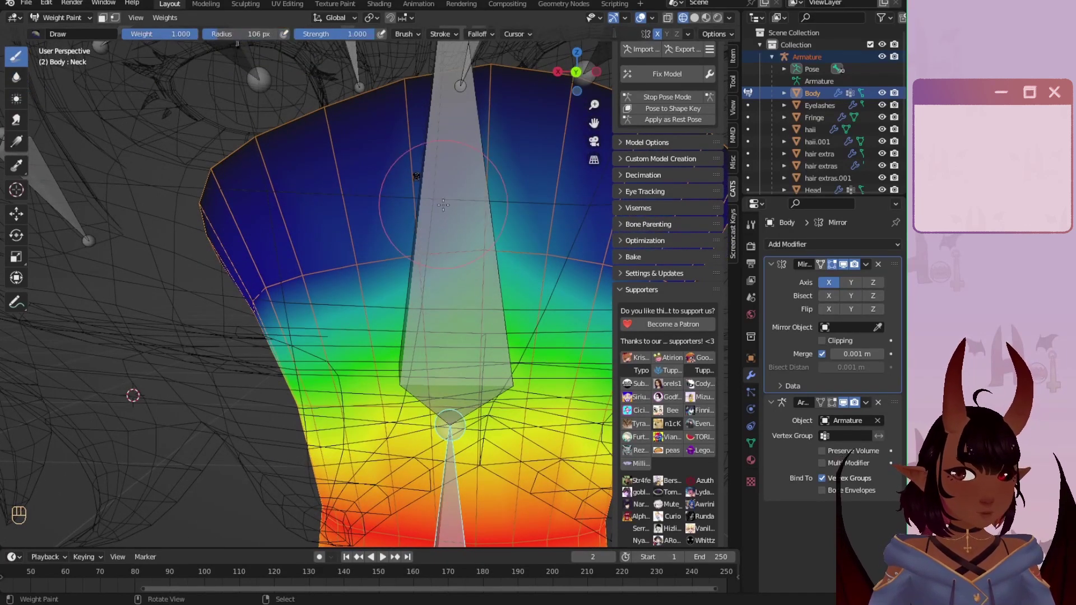
{"action": "scroll", "coordinate": [476, 226], "scroll_direction": "down", "scroll_amount": 2}
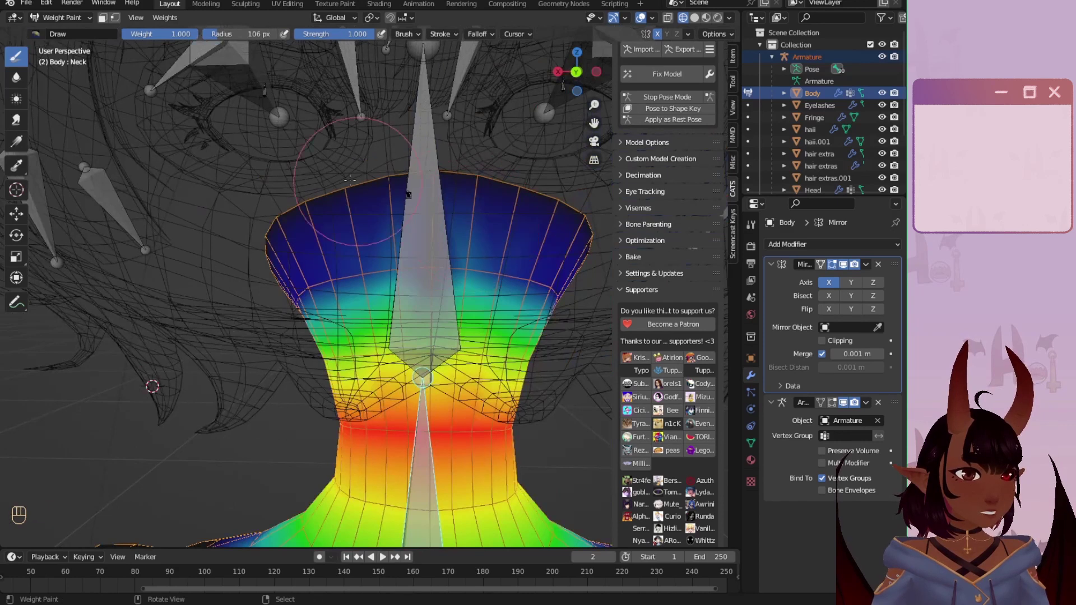
{"action": "scroll", "coordinate": [444, 224], "scroll_direction": "up", "scroll_amount": 2}
{"action": "middle_click_drag", "start_coordinate": [464, 251], "coordinate": [367, 253], "text": "shift"}
{"action": "key", "text": "f"}
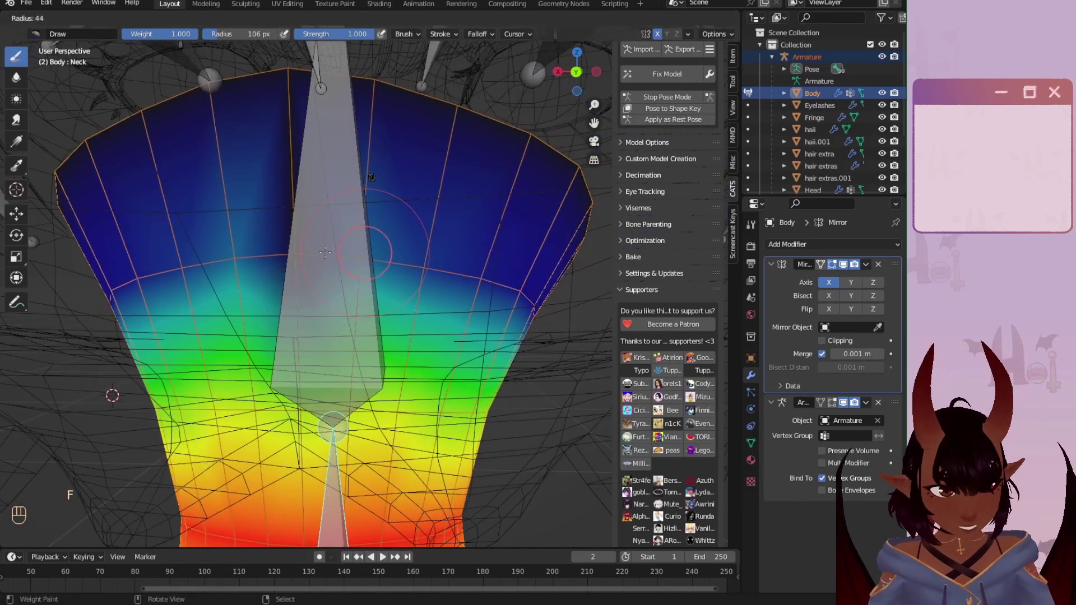
{"action": "left_click", "coordinate": [366, 263]}
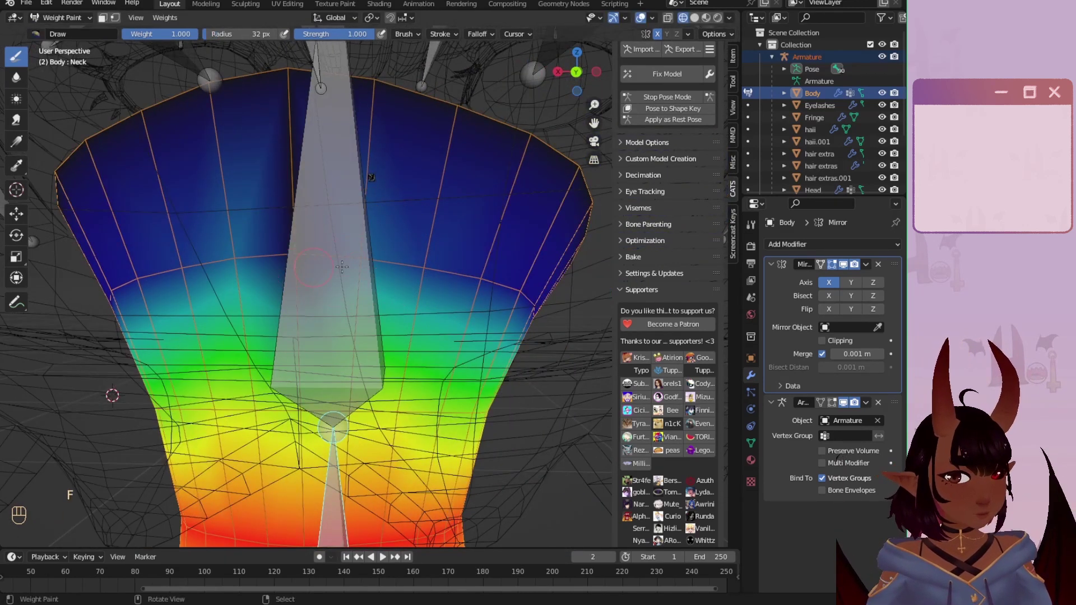
{"action": "middle_click_drag", "start_coordinate": [342, 266], "coordinate": [269, 229]}
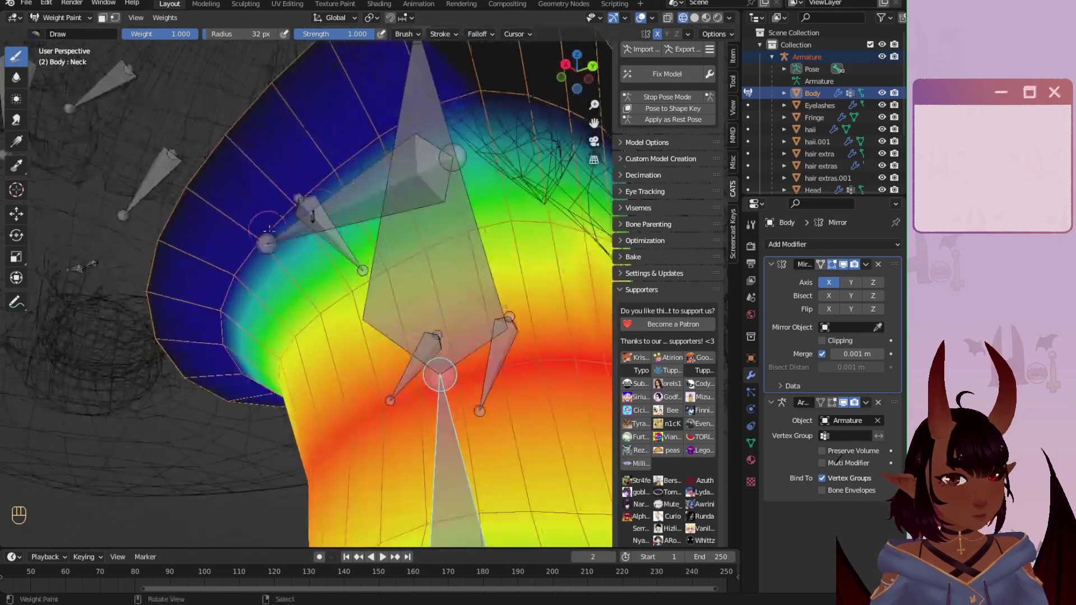
{"action": "left_click_drag", "start_coordinate": [468, 79], "coordinate": [403, 113]}
{"action": "mouse_move", "coordinate": [221, 235]}
{"action": "left_mouse_down"}
{"action": "mouse_move", "coordinate": [305, 230]}
{"action": "mouse_move", "coordinate": [215, 331]}
{"action": "left_mouse_up"}
Step: Blur the Neck bone's weight transition below the cleared rim with the 32 px brush
{"action": "middle_click_drag", "start_coordinate": [211, 315], "coordinate": [93, 159]}
{"action": "scroll", "coordinate": [563, 238], "scroll_direction": "down", "scroll_amount": 5}
{"action": "left_click", "coordinate": [16, 78]}
{"action": "scroll", "coordinate": [359, 298], "scroll_direction": "up", "scroll_amount": 3}
{"action": "mouse_move", "coordinate": [359, 297]}
{"action": "middle_mouse_down", "text": "shift"}
{"action": "mouse_move", "coordinate": [327, 285]}
{"action": "mouse_move", "coordinate": [324, 309]}
{"action": "middle_mouse_up", "text": "shift"}
{"action": "mouse_move", "coordinate": [257, 396]}
{"action": "left_mouse_down"}
{"action": "mouse_move", "coordinate": [300, 356]}
{"action": "mouse_move", "coordinate": [403, 312]}
{"action": "mouse_move", "coordinate": [492, 301]}
{"action": "mouse_move", "coordinate": [552, 335]}
{"action": "left_mouse_up"}
{"action": "middle_click_drag", "start_coordinate": [552, 335], "coordinate": [482, 345]}
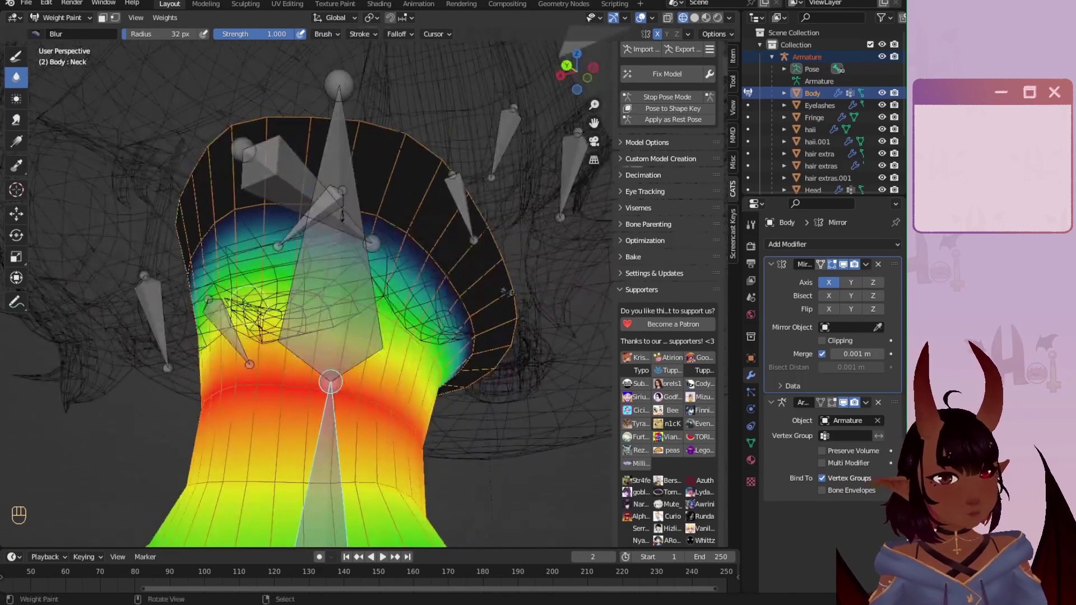
Step: Test the Neck bone's deformation with a trial rotation in front view, leaving the pose unchanged
{"action": "middle_click_drag", "start_coordinate": [346, 305], "coordinate": [426, 348]}
{"action": "key", "text": "KP_1"}
{"action": "scroll", "coordinate": [435, 364], "scroll_direction": "down", "scroll_amount": 2}
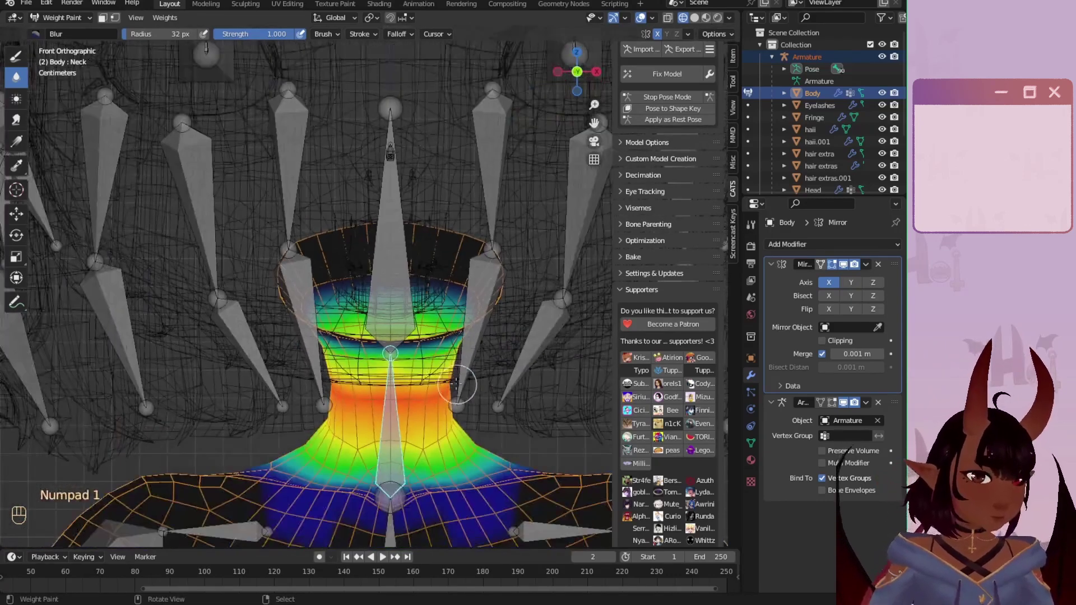
{"action": "middle_click_drag", "start_coordinate": [457, 384], "coordinate": [359, 308], "text": "shift"}
{"action": "scroll", "coordinate": [269, 323], "scroll_direction": "up", "scroll_amount": 2}
{"action": "key", "text": "r"}
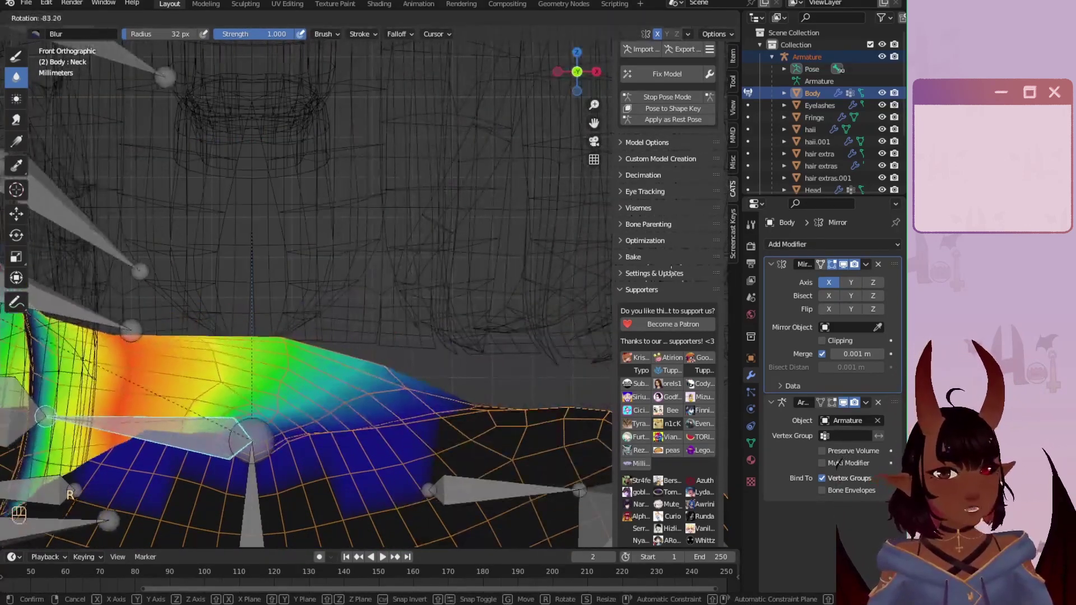
{"action": "right_click", "coordinate": [68, 242]}
Step: Select the Head bone and rotate it about -92.4° around the global Z axis to test the neck deformation
{"action": "scroll", "coordinate": [86, 228], "scroll_direction": "down", "scroll_amount": 1}
{"action": "right_click", "coordinate": [266, 186]}
{"action": "middle_click_drag", "start_coordinate": [332, 202], "coordinate": [358, 241], "text": "shift"}
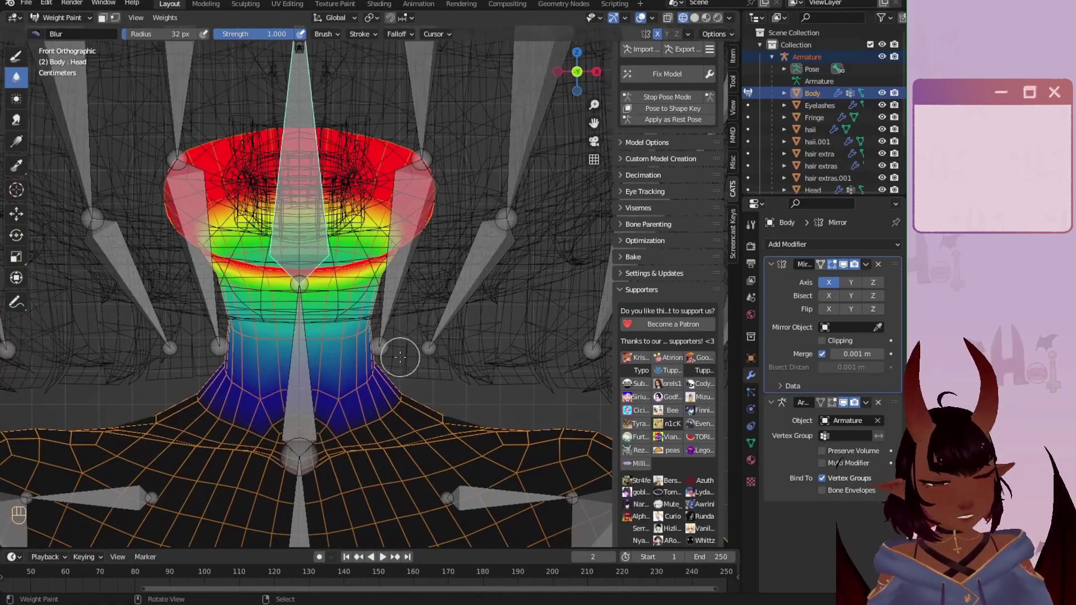
{"action": "key", "text": "r"}
{"action": "key", "text": "z"}
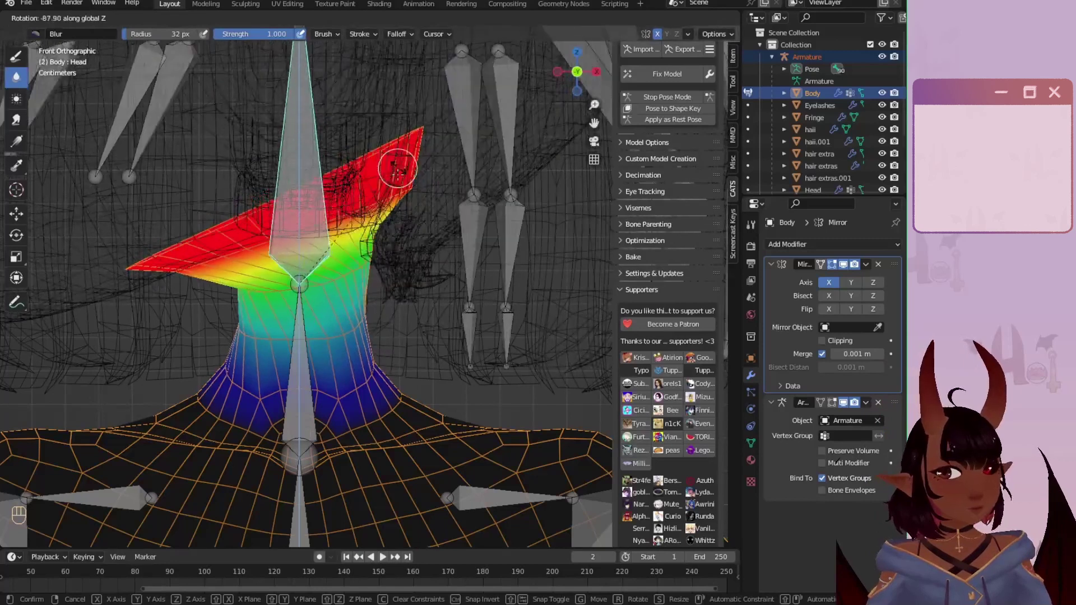
{"action": "left_click", "coordinate": [387, 147]}
{"action": "scroll", "coordinate": [340, 285], "scroll_direction": "up", "scroll_amount": 2}
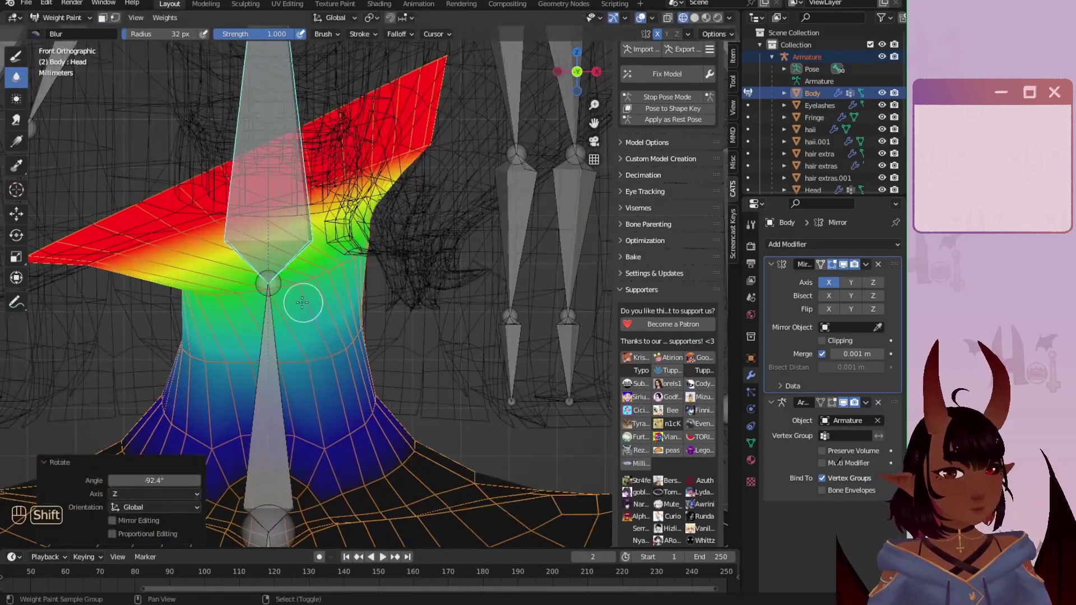
Step: Select the Neck bone's weights and enlarge the Blur brush radius to 76 px
{"action": "middle_click_drag", "start_coordinate": [303, 303], "coordinate": [367, 279], "text": "shift"}
{"action": "right_click", "coordinate": [337, 349]}
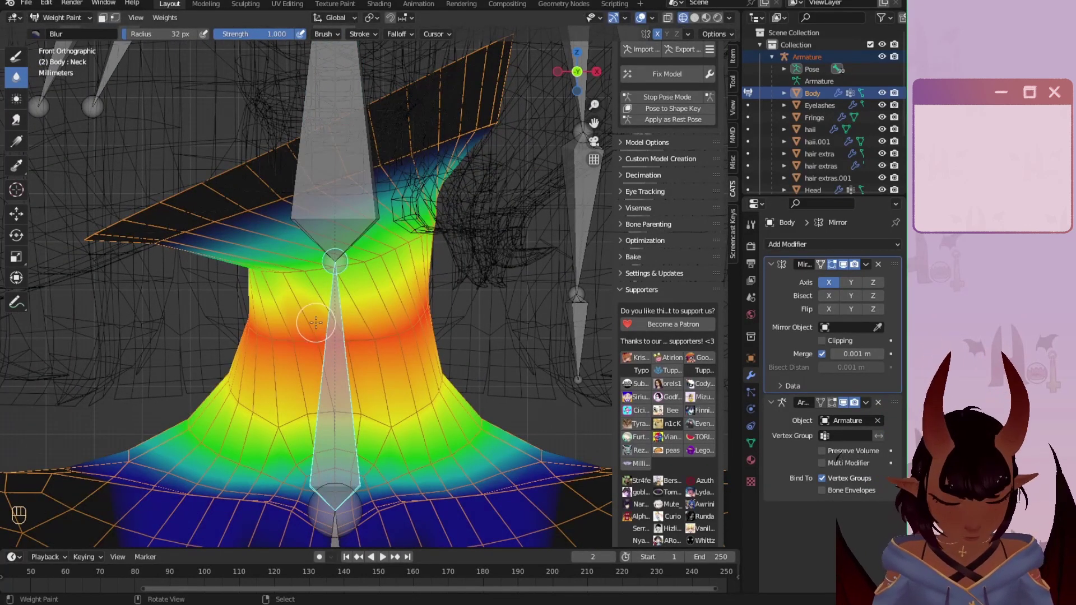
{"action": "key", "text": "f"}
{"action": "left_click", "coordinate": [358, 322]}
Step: Try to blur the Neck weights across the high-weight band in the middle of the neck
{"action": "mouse_move", "coordinate": [372, 318]}
{"action": "left_mouse_down"}
{"action": "mouse_move", "coordinate": [380, 371]}
{"action": "mouse_move", "coordinate": [463, 276]}
{"action": "left_mouse_up"}
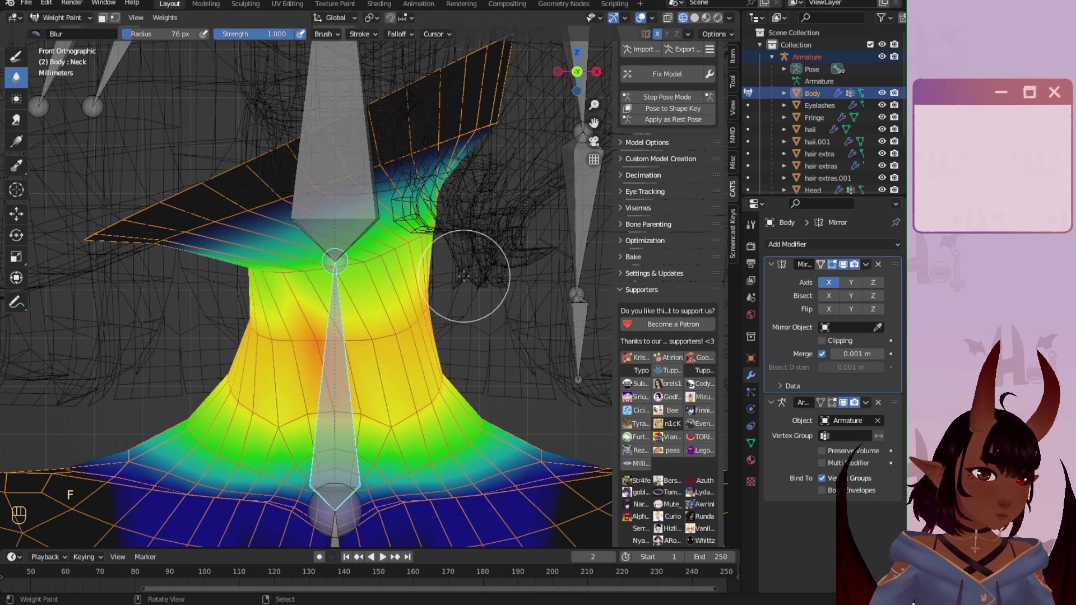
{"action": "scroll", "coordinate": [332, 343], "scroll_direction": "down", "scroll_amount": 1}
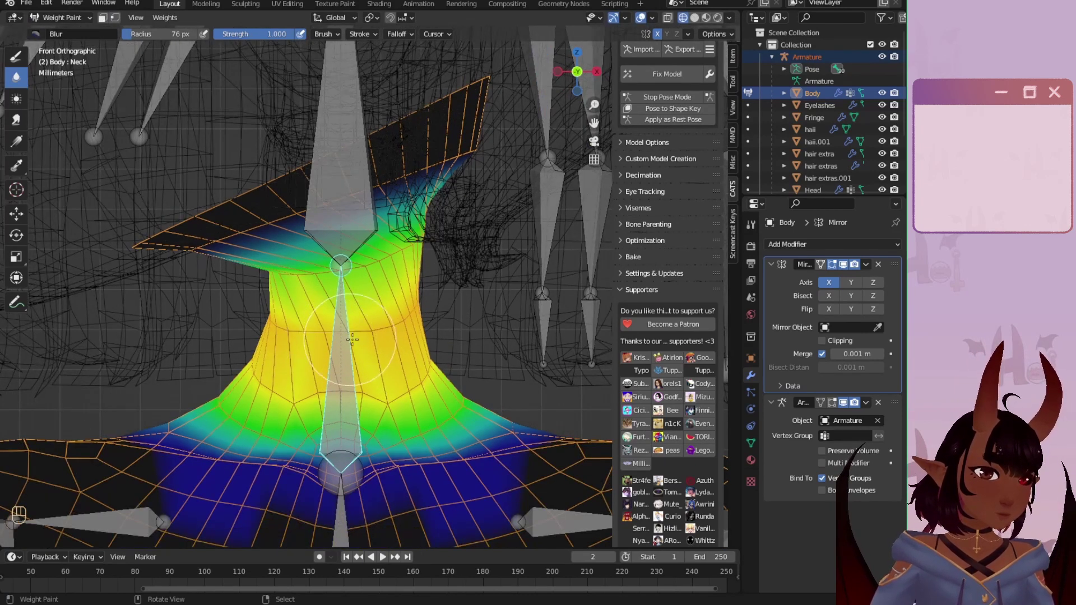
{"action": "key", "text": "ctrl+z"}
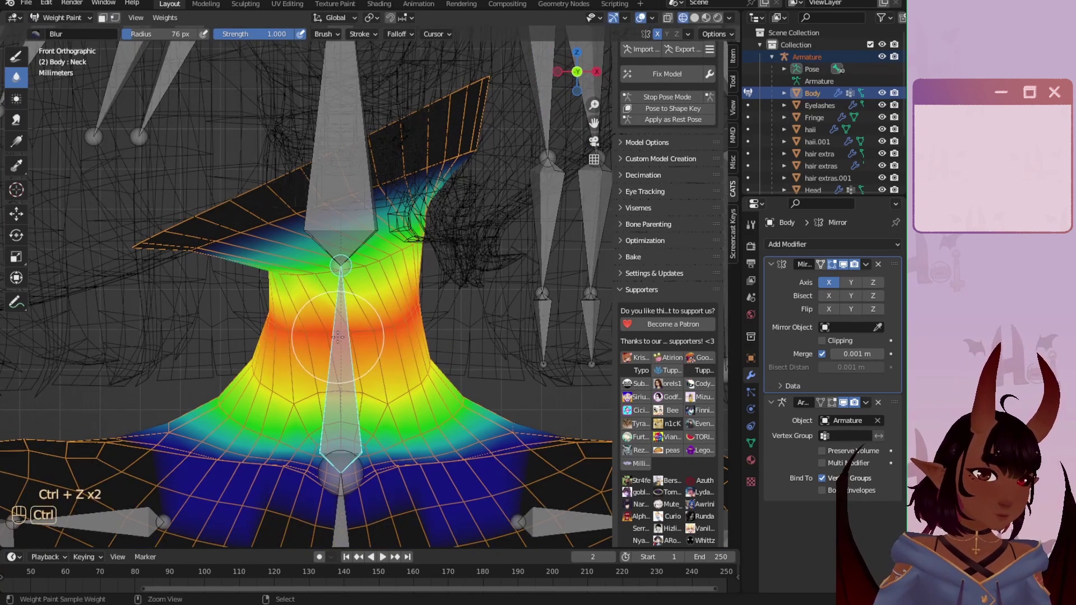
Step: Blur the Neck bone's weights along the whole twisted upper rim with the 76 px brush
{"action": "scroll", "coordinate": [371, 288], "scroll_direction": "up", "scroll_amount": 1}
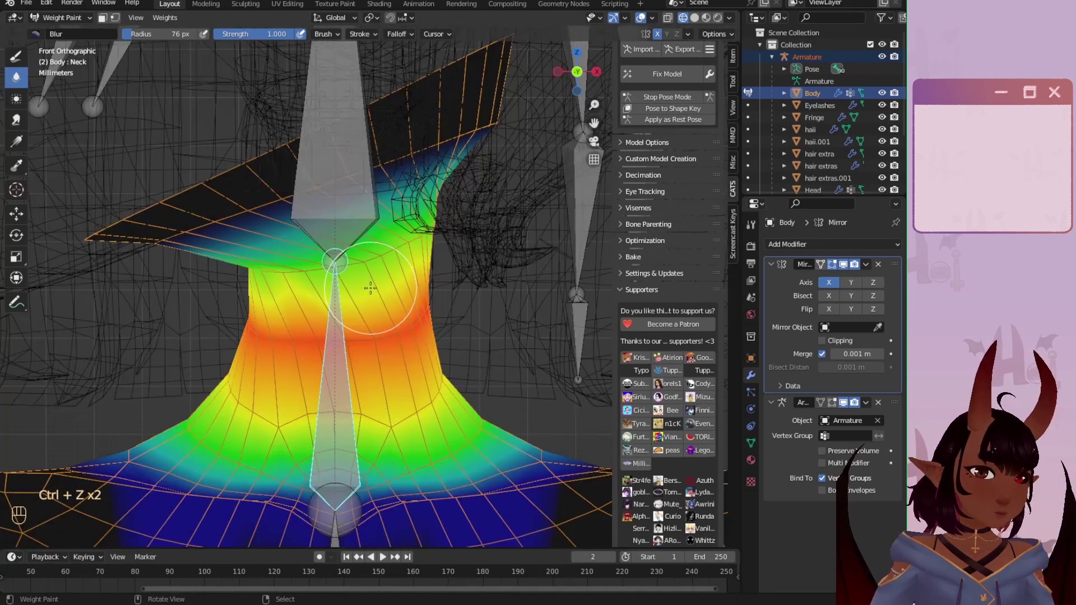
{"action": "scroll", "coordinate": [455, 186], "scroll_direction": "up", "scroll_amount": 1}
{"action": "middle_click_drag", "start_coordinate": [489, 150], "coordinate": [428, 239], "text": "shift"}
{"action": "left_click", "coordinate": [461, 193]}
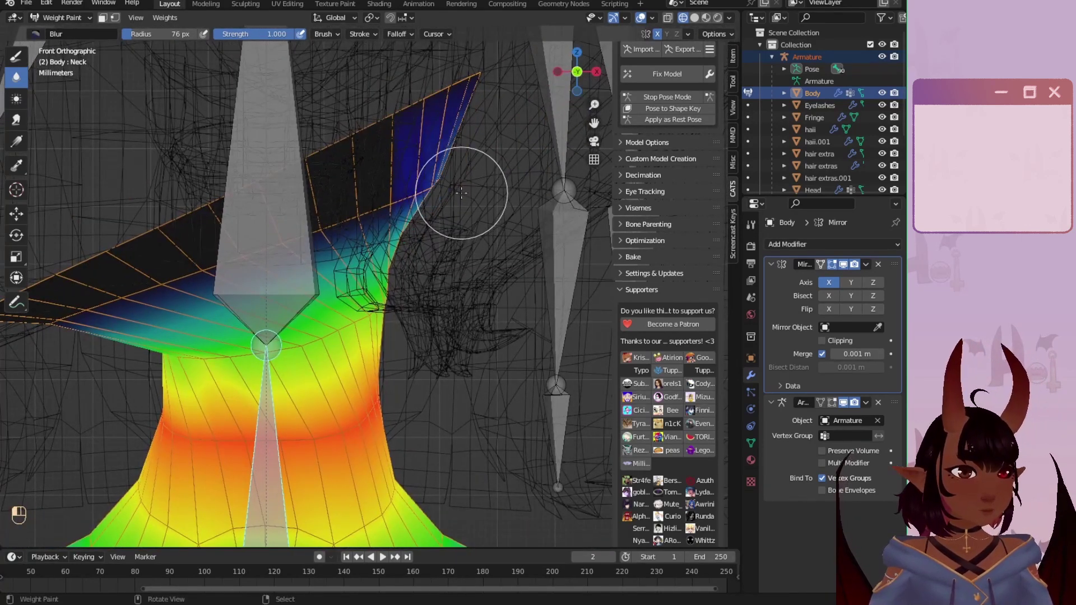
{"action": "left_click_drag", "start_coordinate": [461, 193], "coordinate": [24, 360]}
{"action": "scroll", "coordinate": [312, 228], "scroll_direction": "down", "scroll_amount": 3}
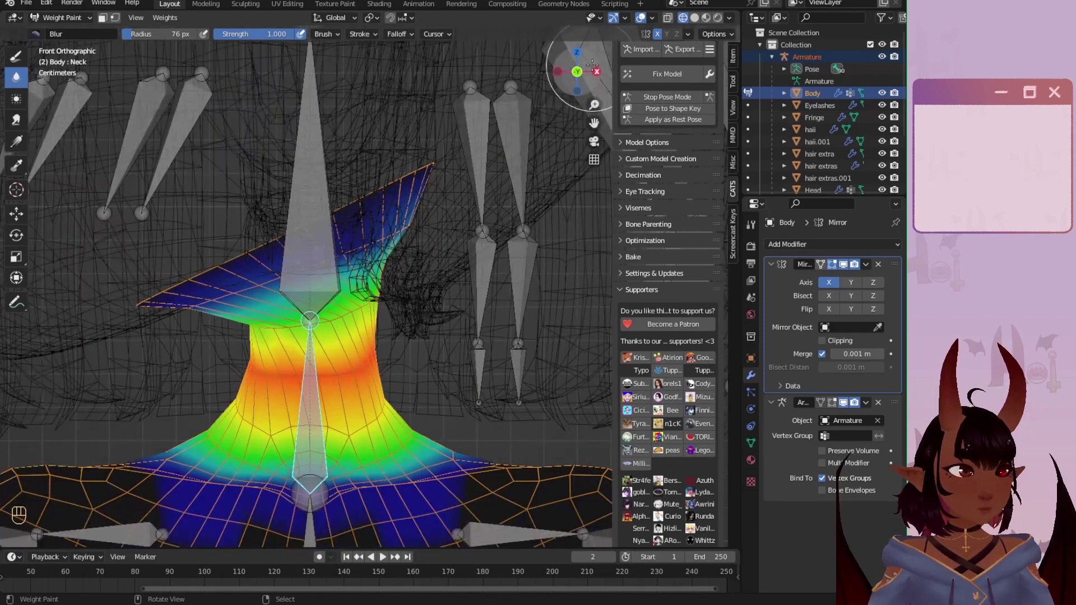
Step: Inspect the neck weights from behind, return to front view and test-rotate the Head bone around global Z
{"action": "left_click", "coordinate": [596, 71]}
{"action": "left_click", "coordinate": [595, 72]}
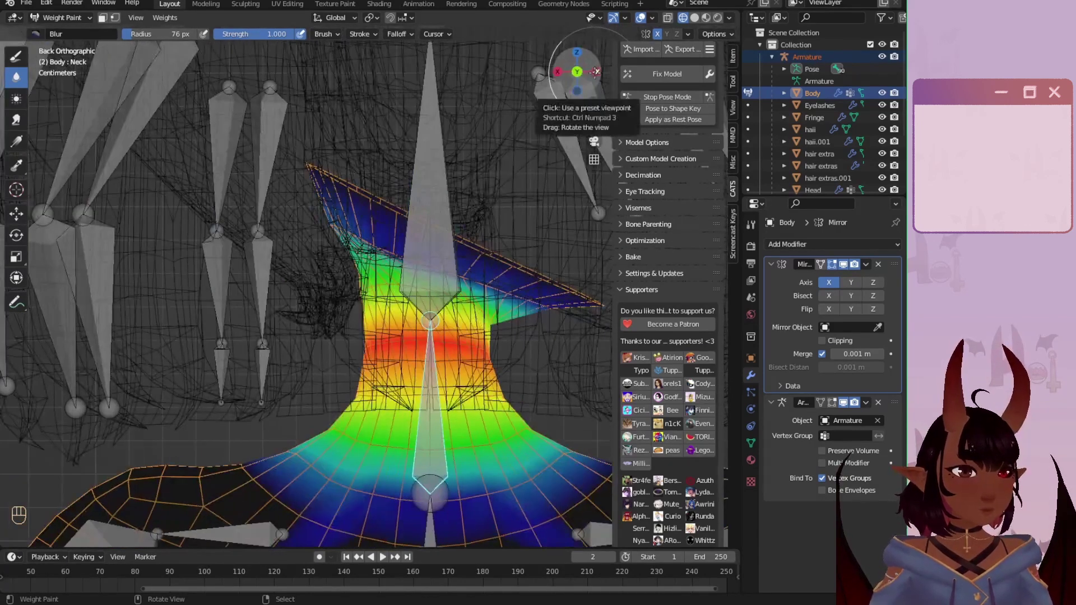
{"action": "key", "text": "KP_1"}
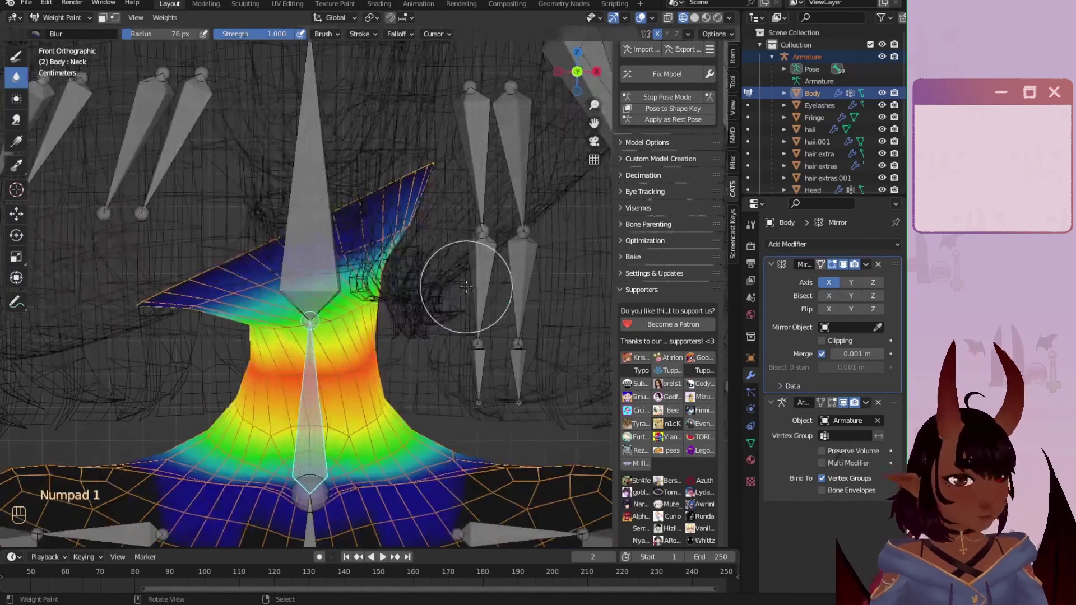
{"action": "left_click", "coordinate": [300, 187], "text": "ctrl"}
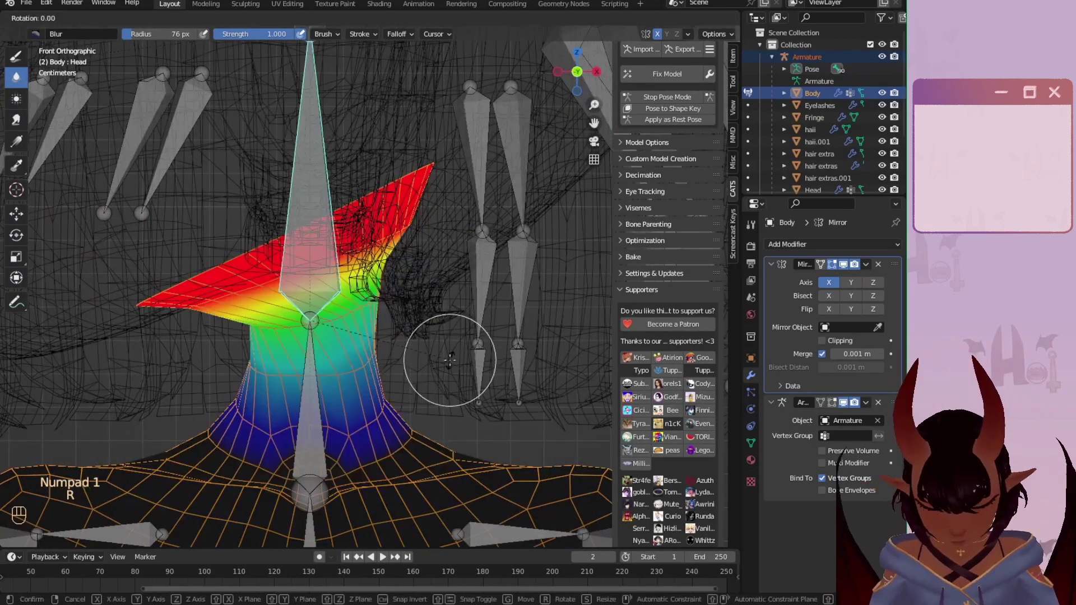
{"action": "key", "text": "r"}
{"action": "key", "text": "z"}
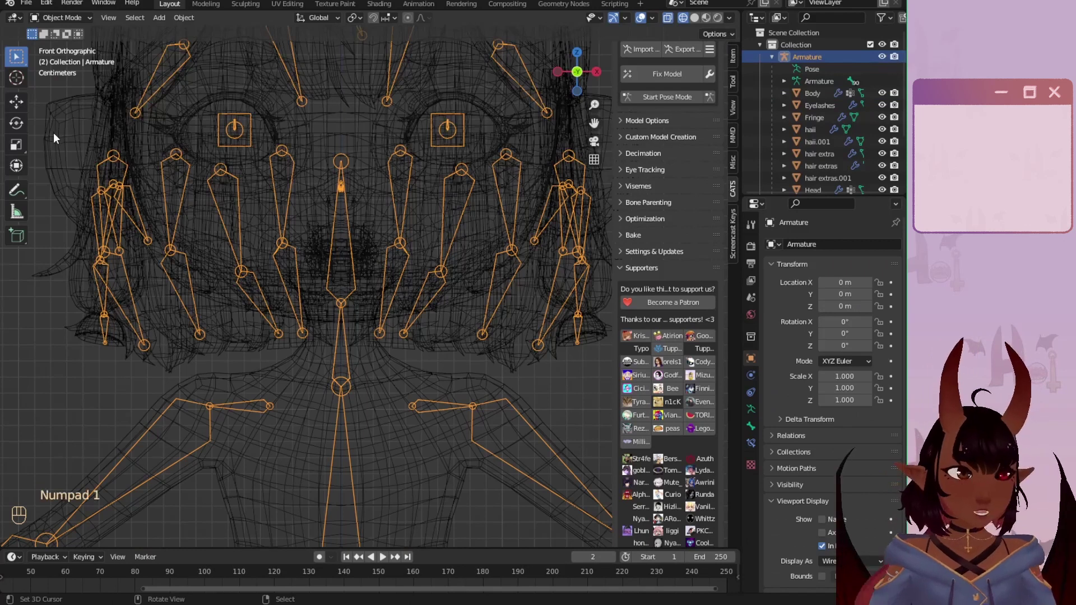
Step: Save the blend file and switch the viewport to Material Preview shading
{"action": "left_click", "coordinate": [26, 3]}
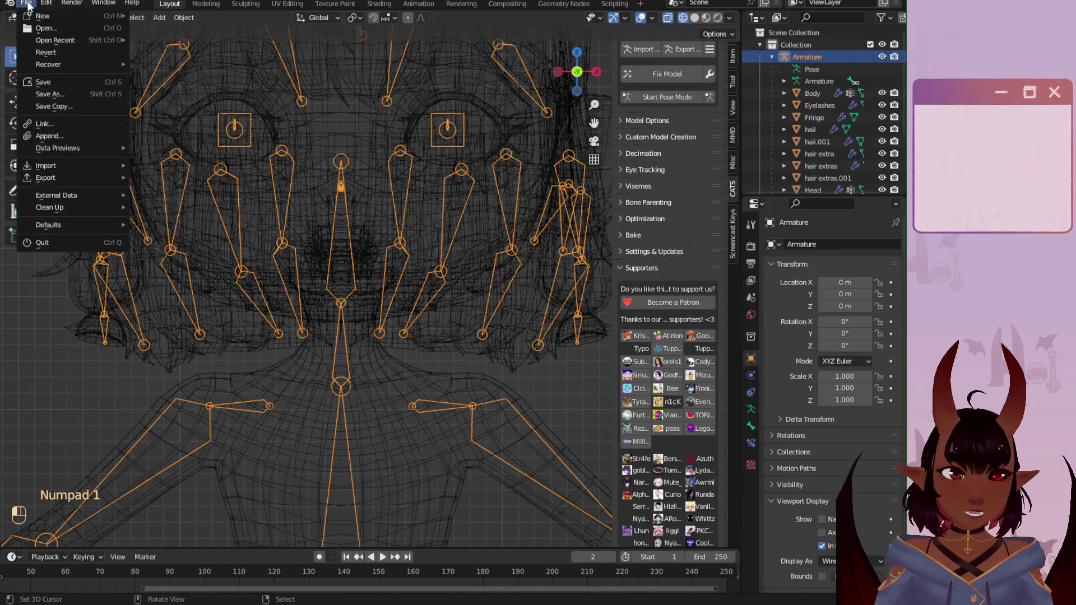
{"action": "left_click", "coordinate": [39, 82]}
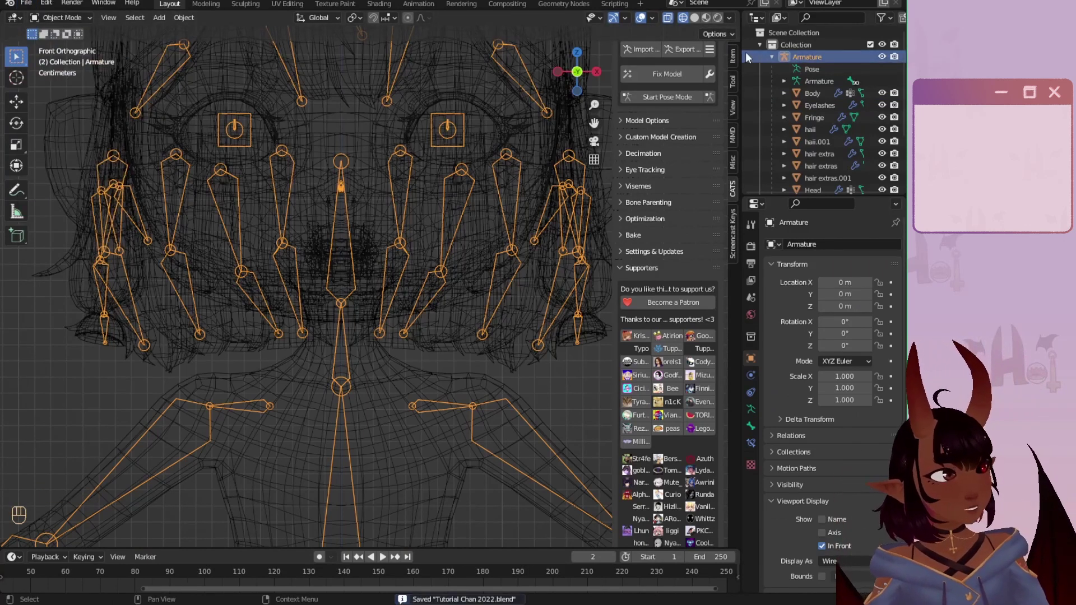
{"action": "left_click", "coordinate": [695, 18]}
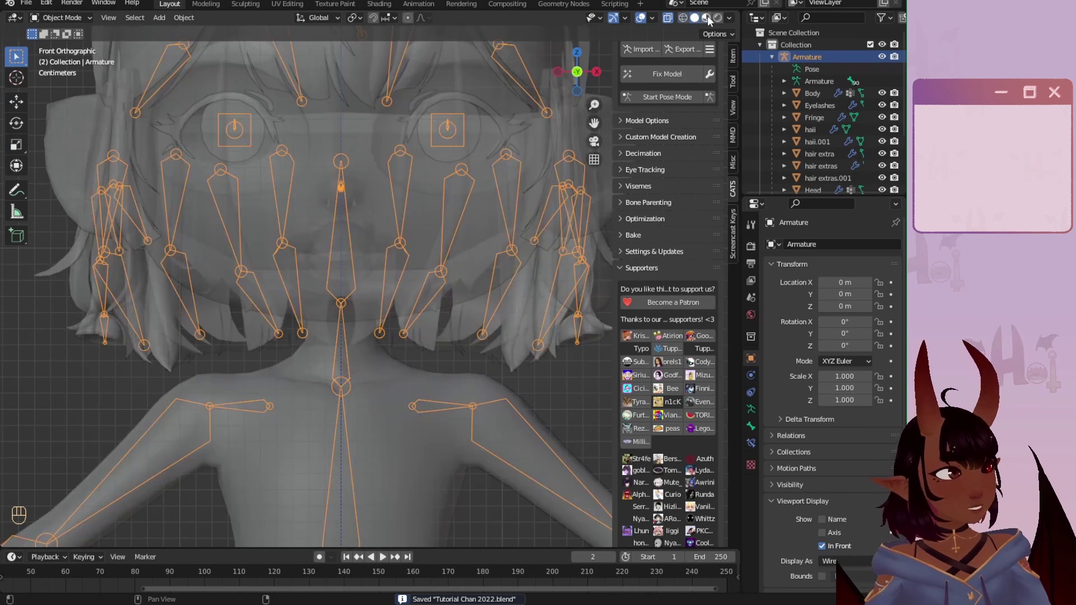
{"action": "left_click", "coordinate": [706, 18]}
Step: Hide the armature and all the fringe and hair meshes, leaving the bare head and body visible
{"action": "left_click", "coordinate": [883, 57]}
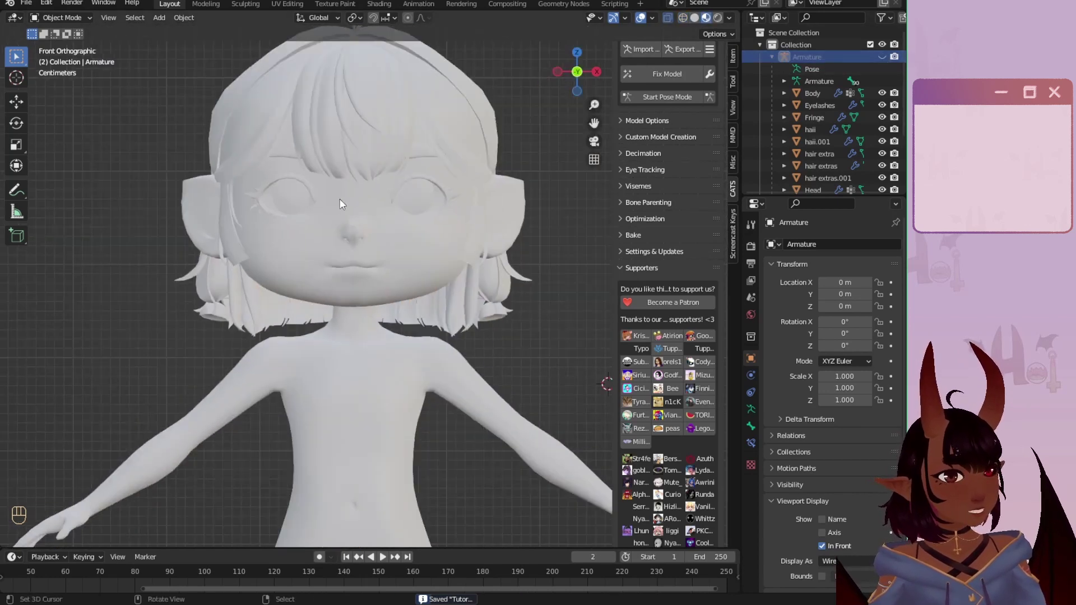
{"action": "scroll", "coordinate": [297, 218], "scroll_direction": "up", "scroll_amount": 3}
{"action": "left_click", "coordinate": [313, 323]}
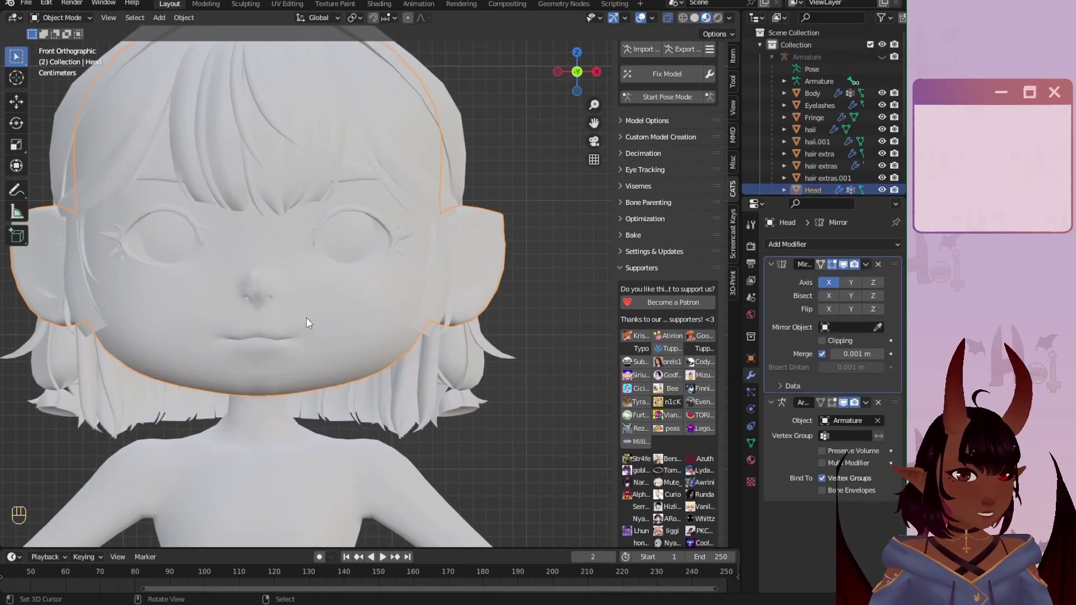
{"action": "left_click", "coordinate": [299, 140]}
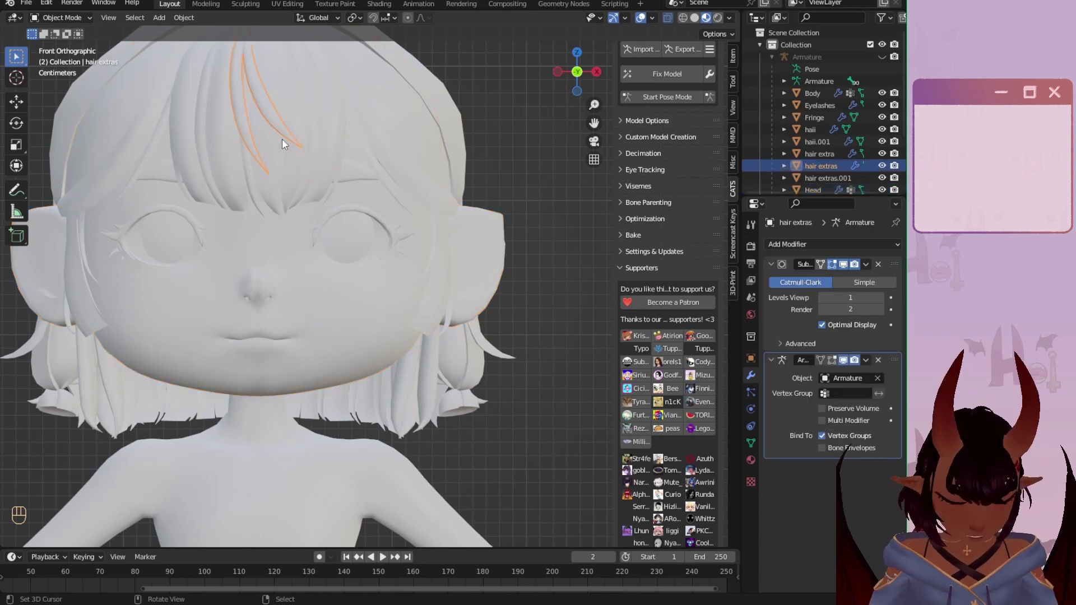
{"action": "key", "text": "h"}
{"action": "left_click", "coordinate": [281, 155]}
{"action": "key", "text": "h"}
Step: Select the Eyelashes mesh and apply its Subdivision modifier
{"action": "right_click", "coordinate": [390, 147]}
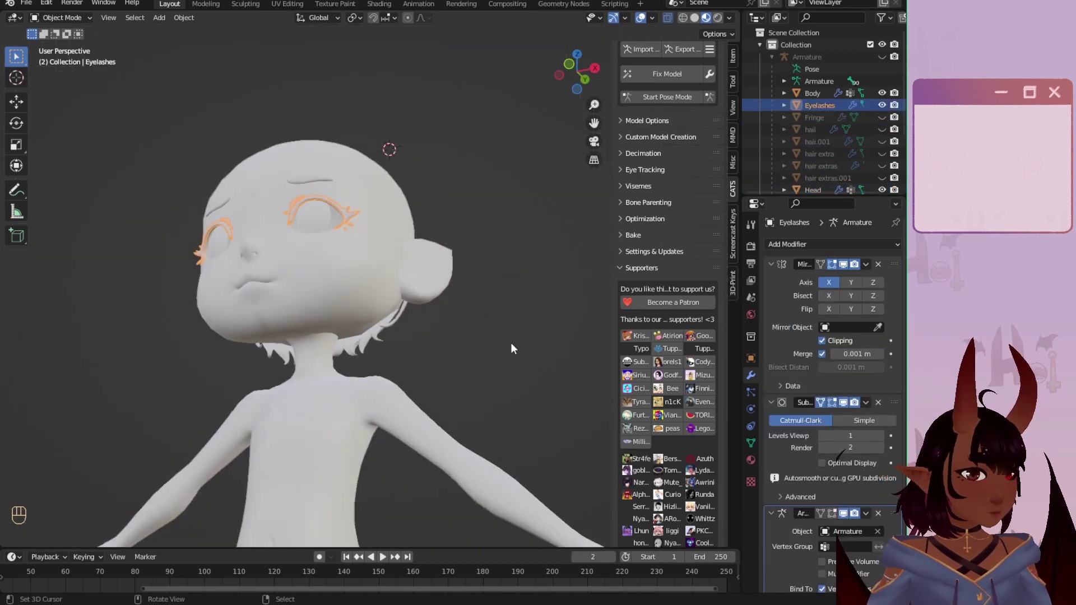
{"action": "middle_click_drag", "start_coordinate": [511, 342], "coordinate": [445, 301]}
{"action": "scroll", "coordinate": [375, 310], "scroll_direction": "up", "scroll_amount": 4}
{"action": "scroll", "coordinate": [372, 263], "scroll_direction": "up", "scroll_amount": 3}
{"action": "scroll", "coordinate": [300, 143], "scroll_direction": "up", "scroll_amount": 3}
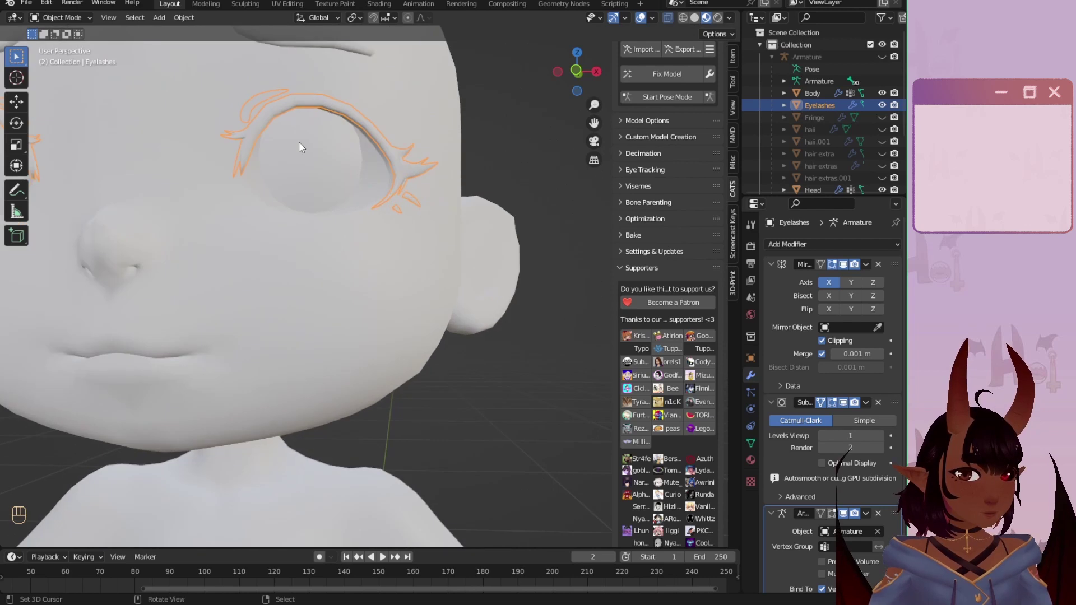
{"action": "left_click", "coordinate": [866, 264]}
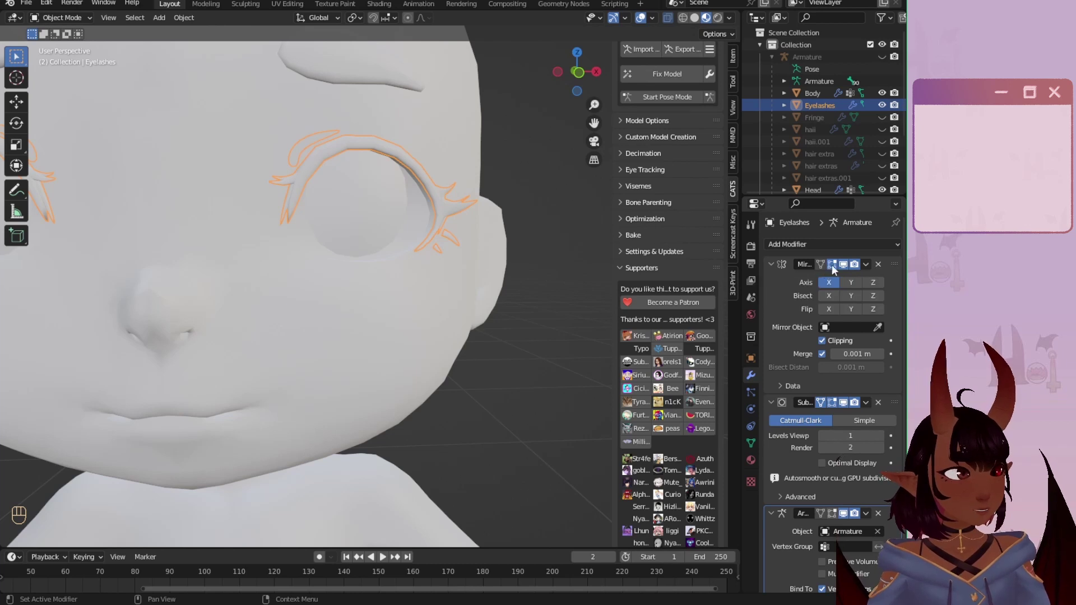
{"action": "left_click", "coordinate": [866, 403]}
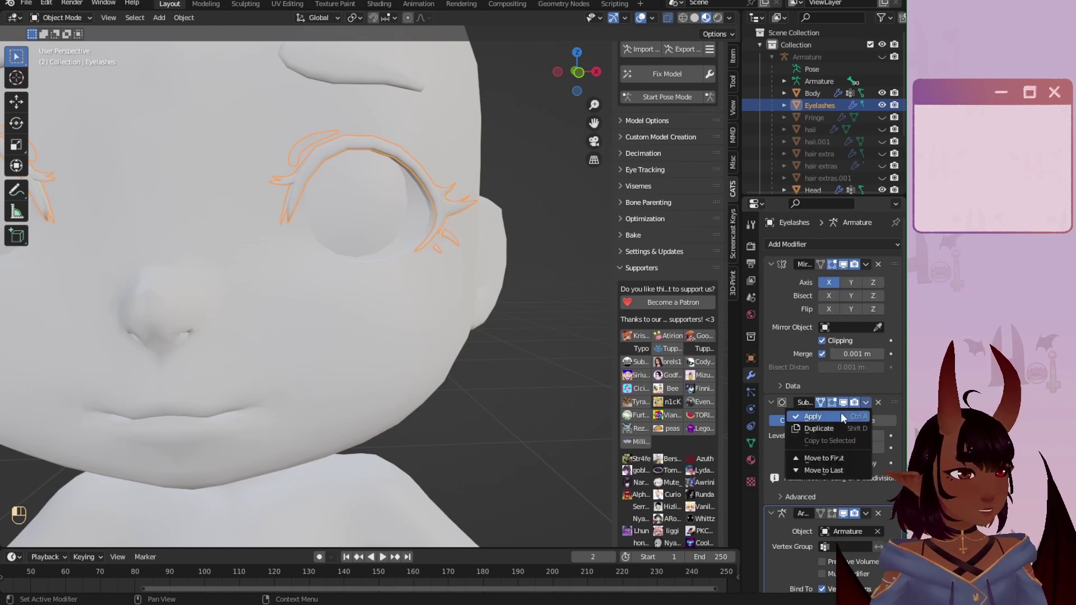
{"action": "left_click", "coordinate": [841, 414]}
Step: Save the blend file with the head in front view and deselect all objects
{"action": "scroll", "coordinate": [252, 269], "scroll_direction": "down", "scroll_amount": 5}
{"action": "scroll", "coordinate": [284, 277], "scroll_direction": "up", "scroll_amount": 4}
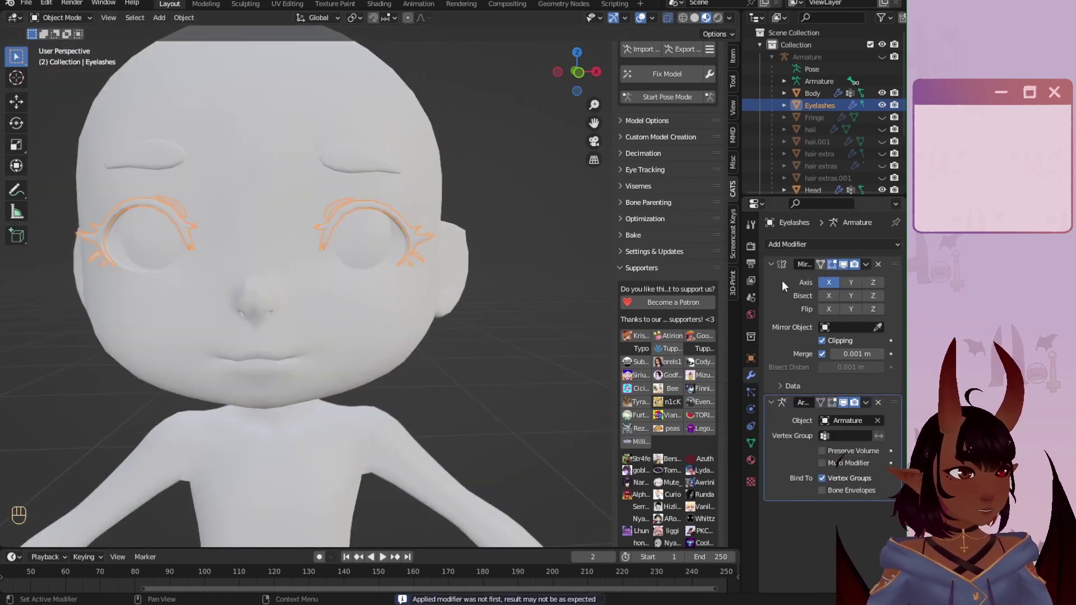
{"action": "key", "text": "KP_1"}
{"action": "key", "text": "ctrl+s"}
{"action": "scroll", "coordinate": [348, 319], "scroll_direction": "up", "scroll_amount": 2}
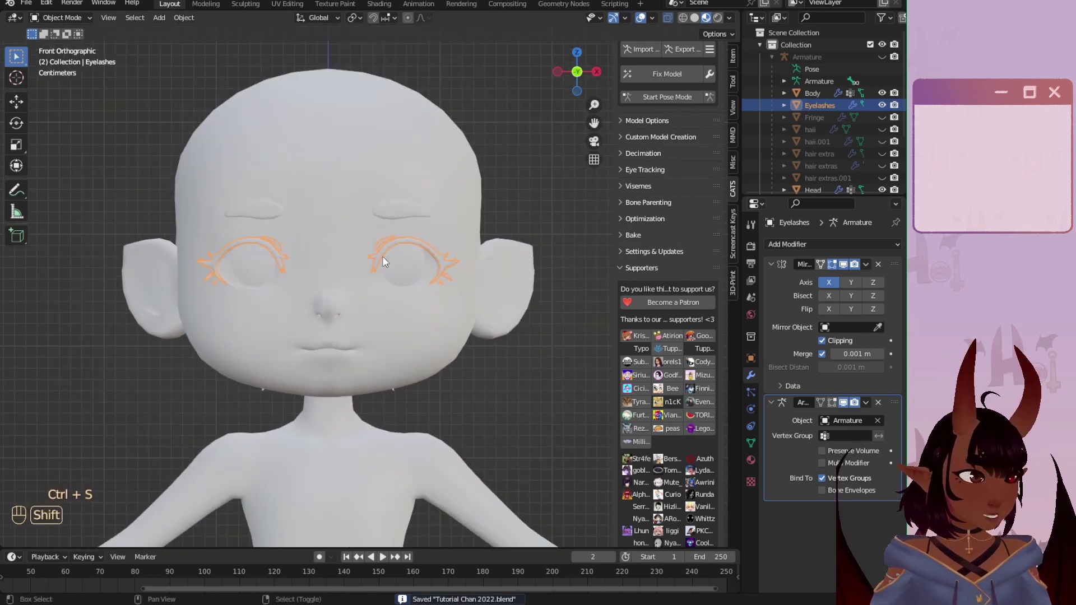
{"action": "middle_click_drag", "start_coordinate": [382, 257], "coordinate": [378, 260], "text": "shift"}
{"action": "key", "text": "a"}
{"action": "key", "text": "a"}
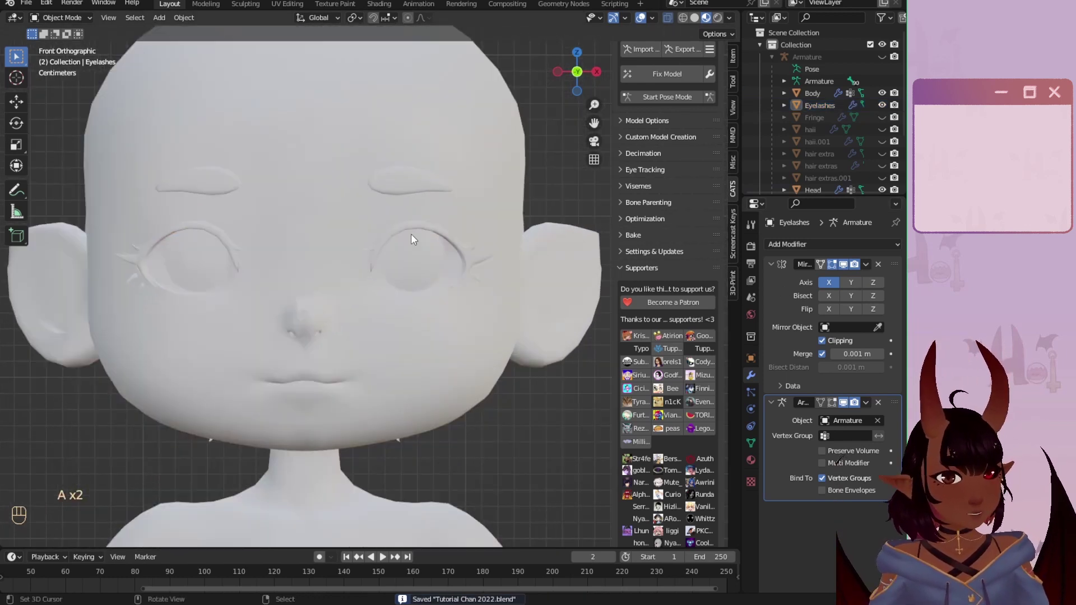
Step: Add a Data Transfer modifier to the Eyelashes mesh and move it above the Mirror modifier
{"action": "left_click", "coordinate": [412, 235]}
{"action": "left_click", "coordinate": [750, 443]}
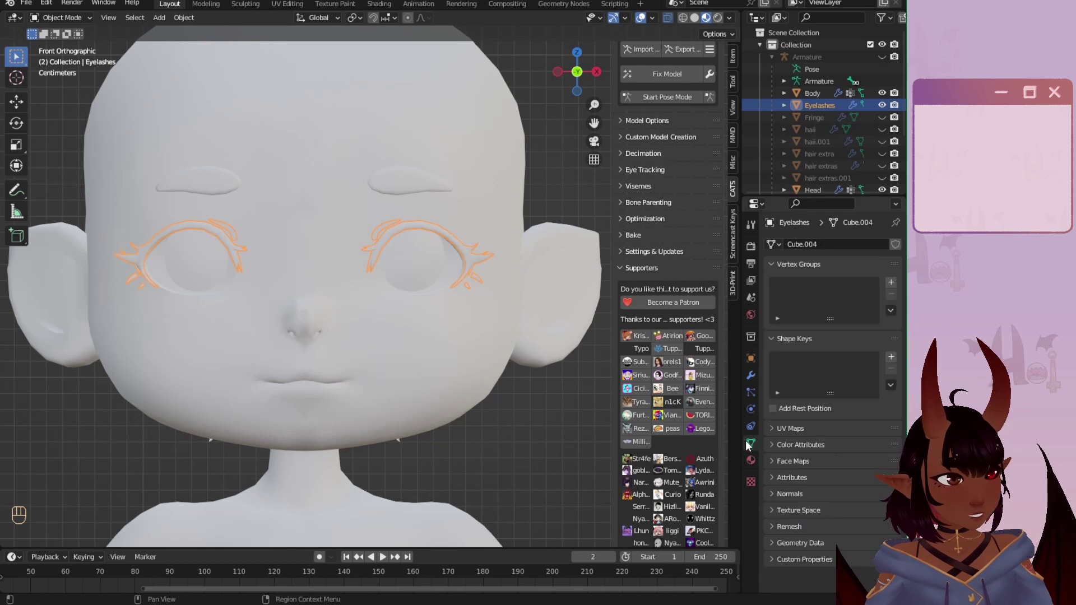
{"action": "left_click", "coordinate": [753, 375]}
{"action": "left_click", "coordinate": [797, 244]}
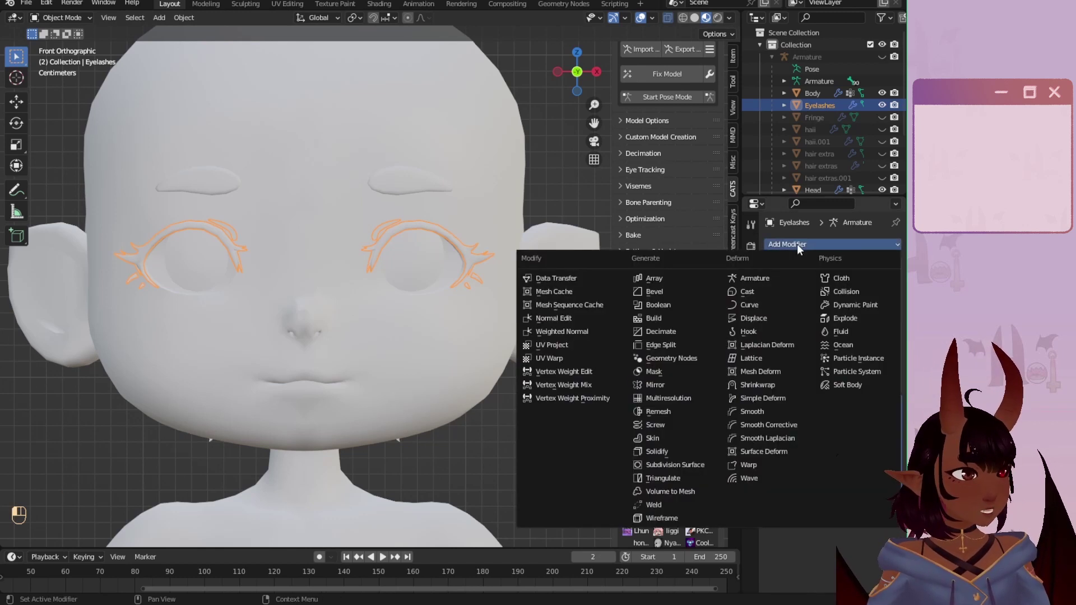
{"action": "left_click", "coordinate": [593, 282]}
{"action": "left_click_drag", "start_coordinate": [867, 509], "coordinate": [865, 251]}
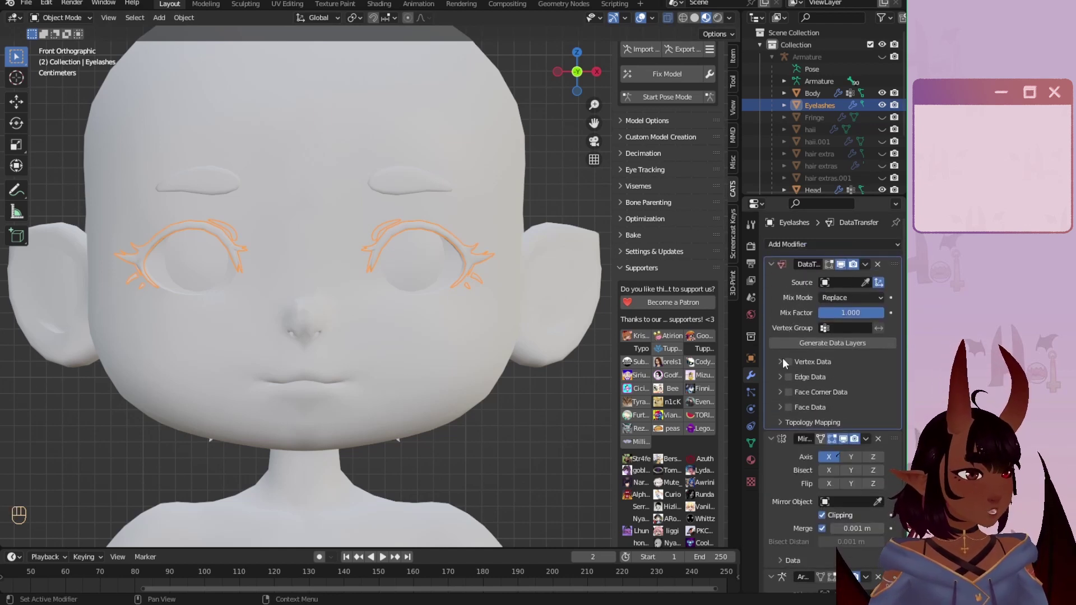
Step: Enable Vertex Data in the Eyelashes' Data Transfer modifier and choose Vertex Groups as the data to transfer
{"action": "left_click", "coordinate": [780, 362]}
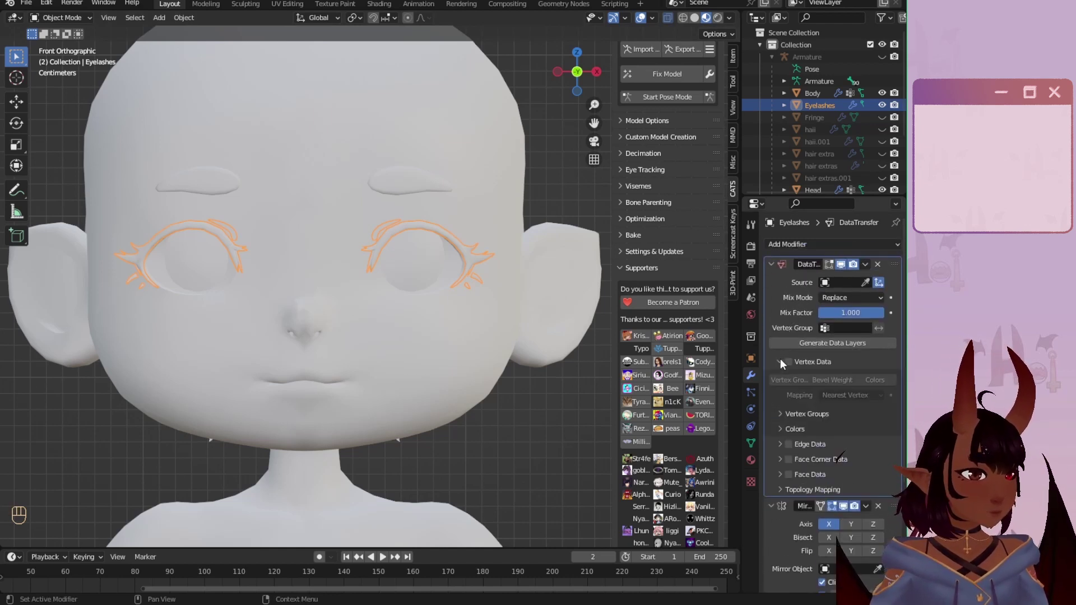
{"action": "left_click", "coordinate": [788, 360]}
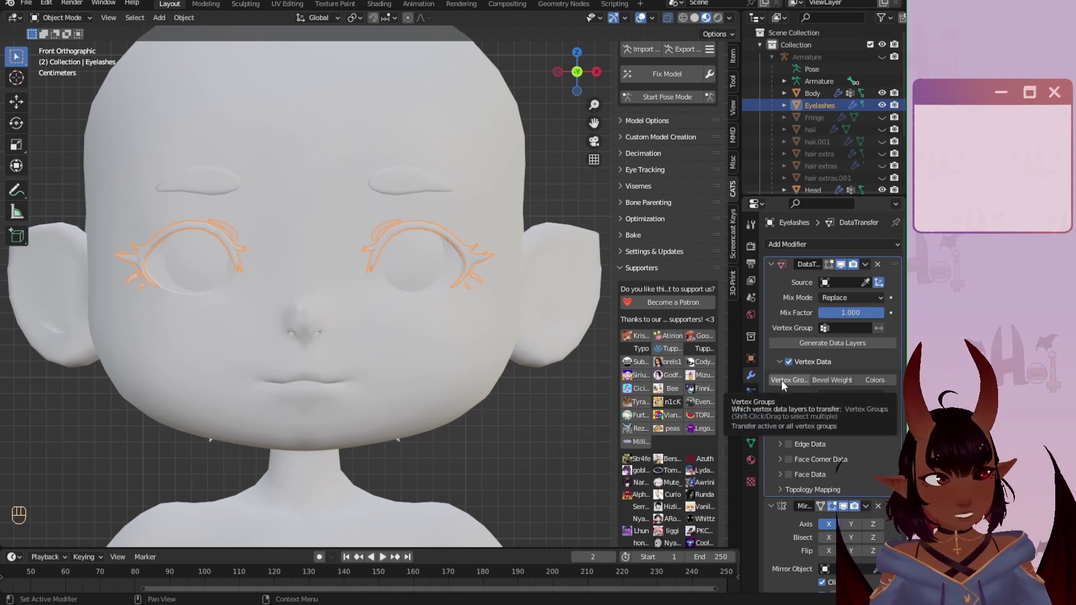
{"action": "left_click", "coordinate": [782, 381]}
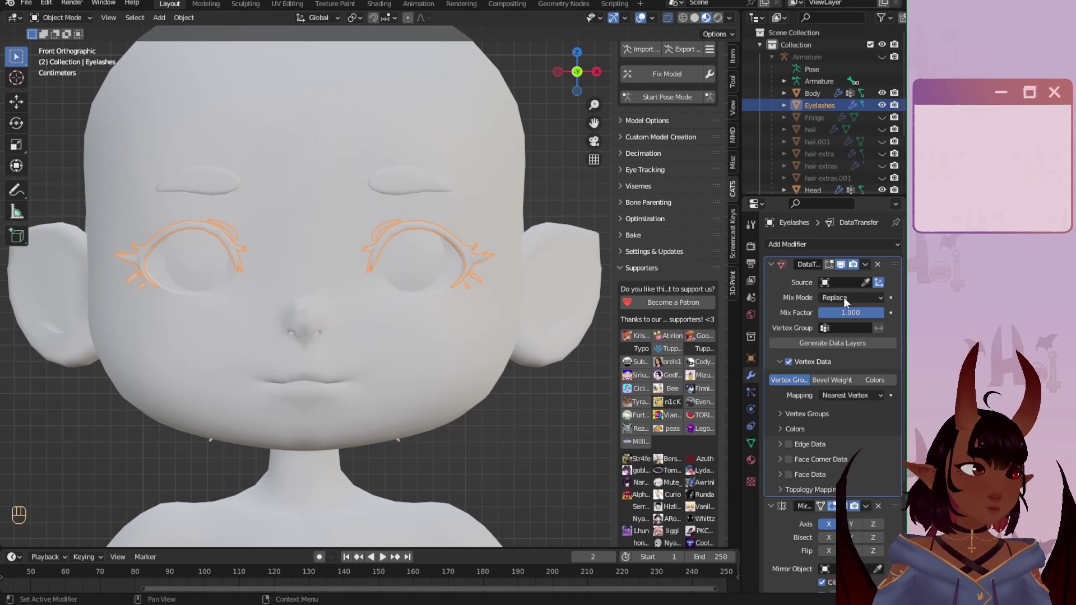
Step: Set Head as the source of the Eyelashes' Data Transfer modifier and apply the modifier
{"action": "left_click", "coordinate": [844, 282]}
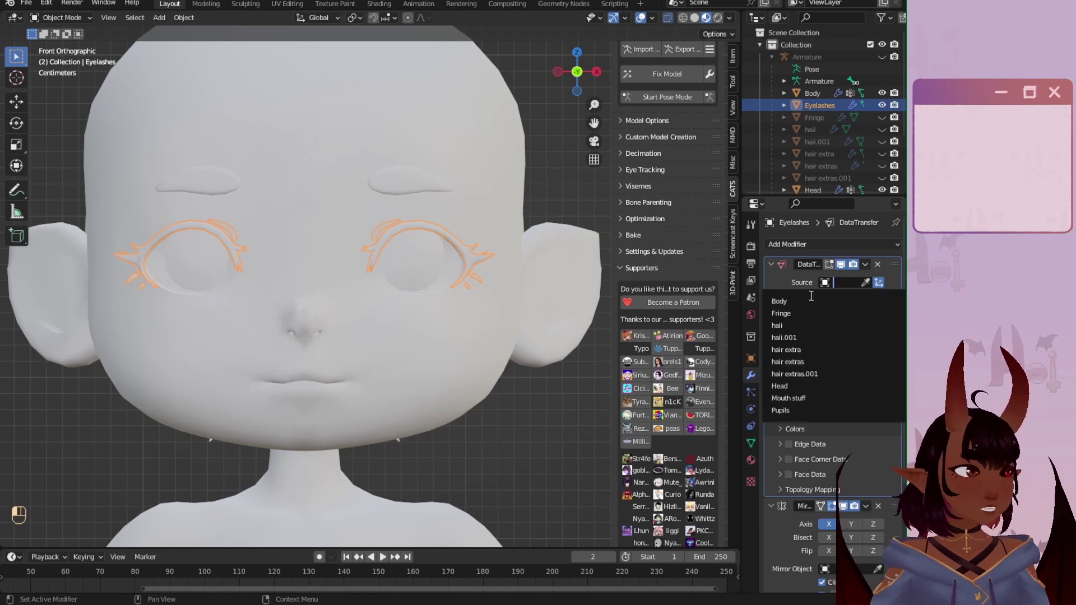
{"action": "left_click", "coordinate": [784, 386]}
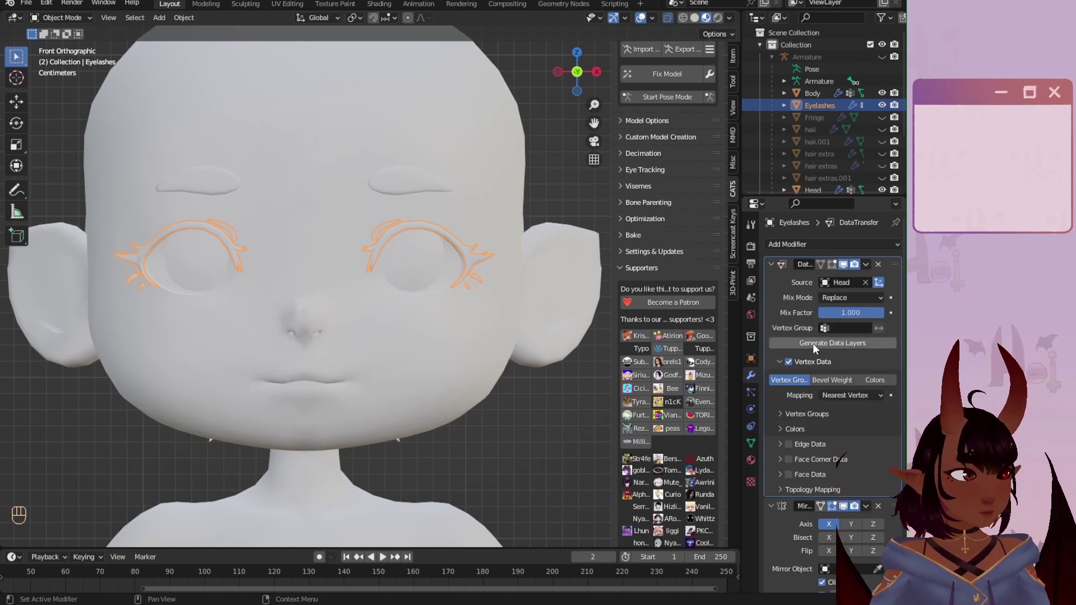
{"action": "left_click", "coordinate": [865, 265]}
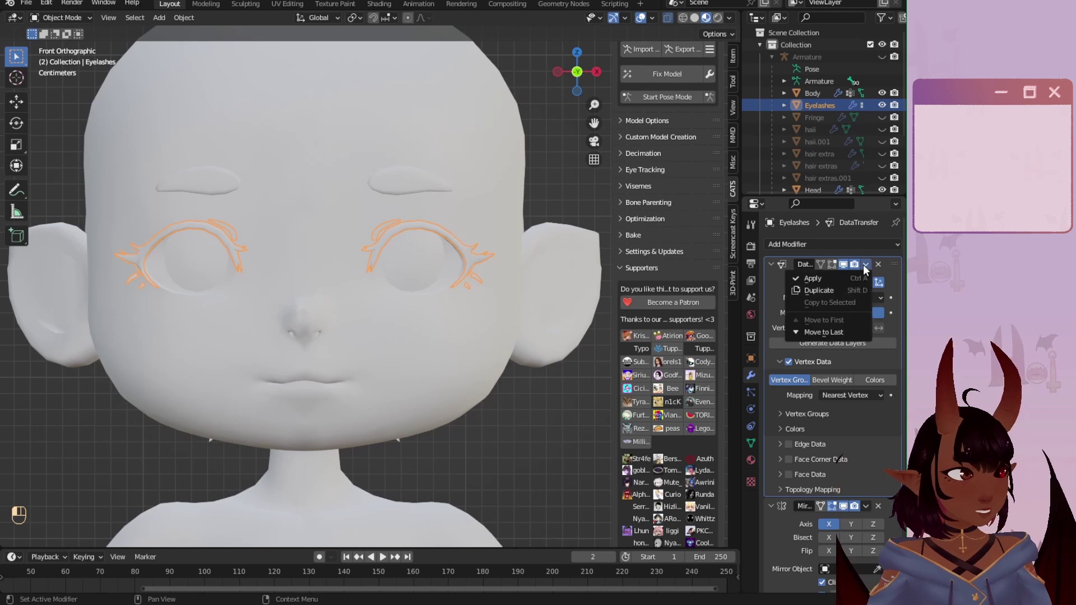
{"action": "left_click", "coordinate": [821, 279]}
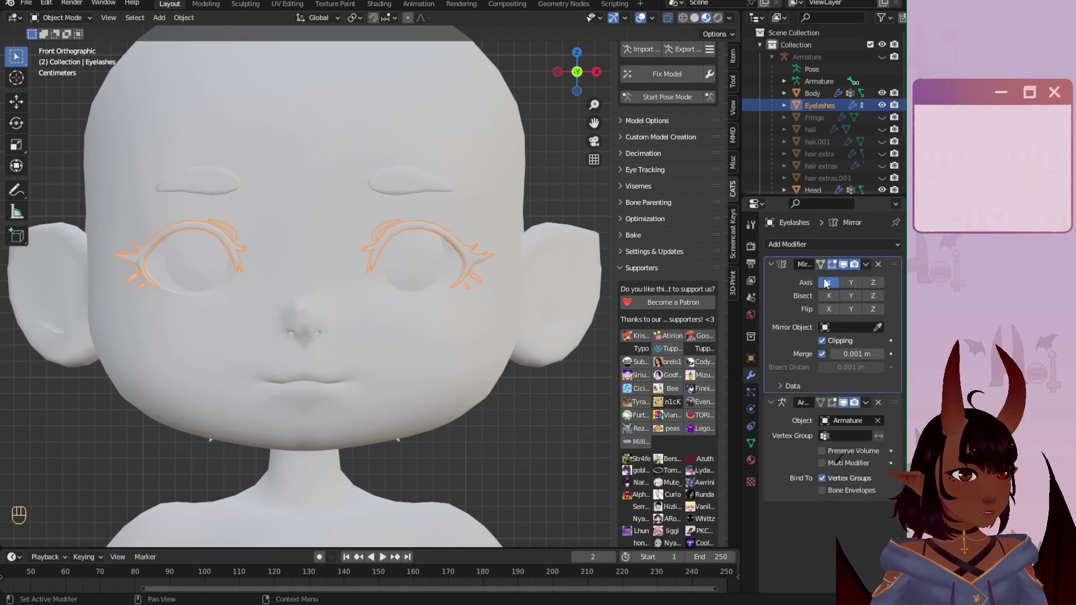
Step: Check the Eyelashes' vertex groups and save the blend file
{"action": "left_click", "coordinate": [750, 443]}
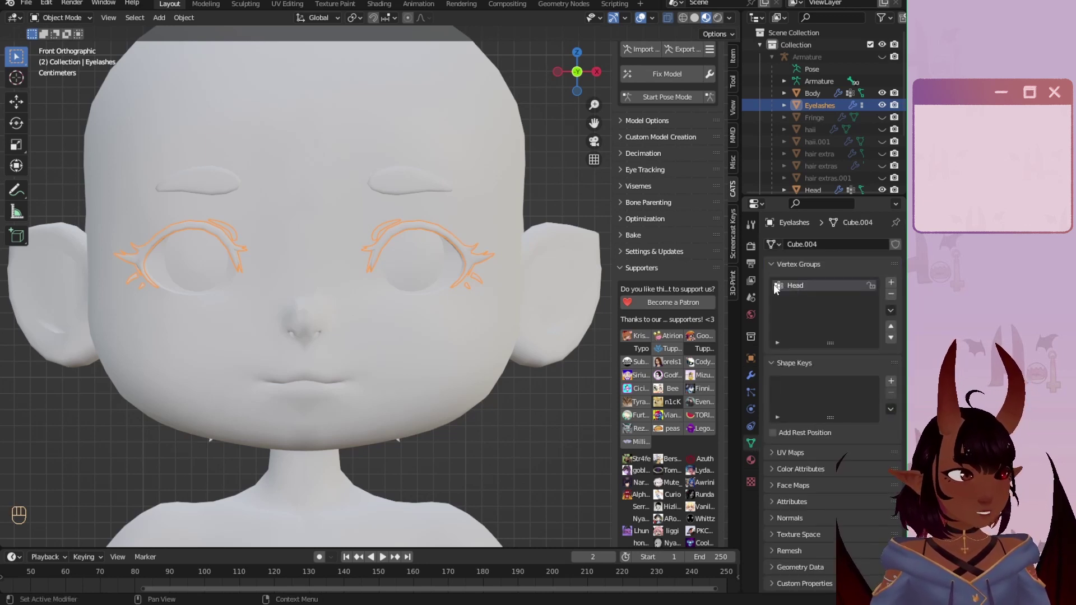
{"action": "scroll", "coordinate": [305, 259], "scroll_direction": "up", "scroll_amount": 2}
{"action": "scroll", "coordinate": [305, 258], "scroll_direction": "down", "scroll_amount": 6}
{"action": "scroll", "coordinate": [307, 273], "scroll_direction": "up", "scroll_amount": 2}
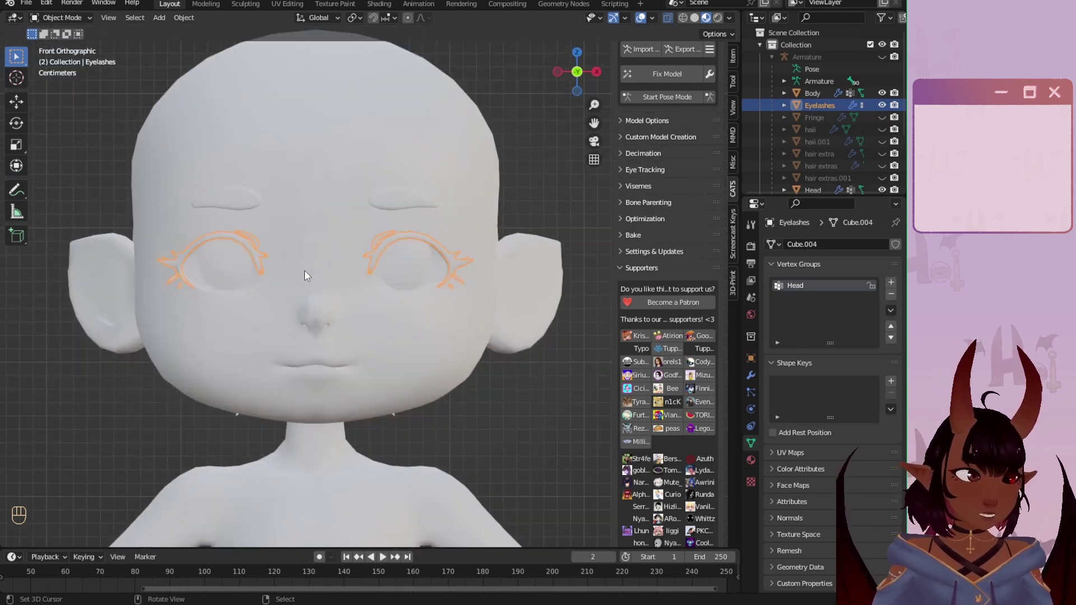
{"action": "key", "text": "ctrl+s"}
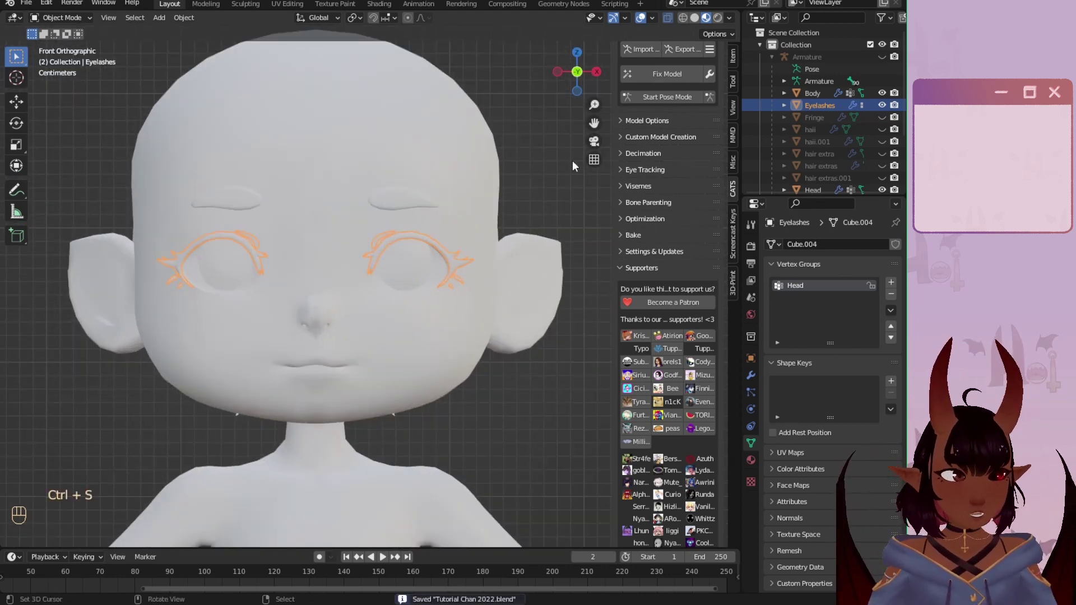
{"action": "scroll", "coordinate": [496, 247], "scroll_direction": "up", "scroll_amount": 2}
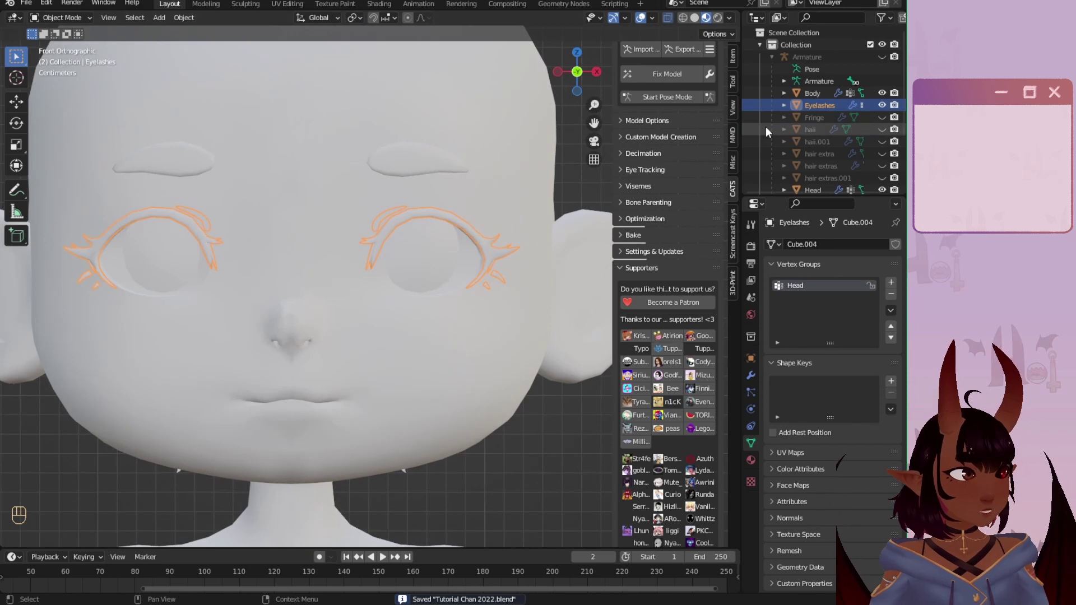
Step: Unhide the Armature and make it the active object
{"action": "scroll", "coordinate": [766, 126], "scroll_direction": "down", "scroll_amount": 2}
{"action": "left_click", "coordinate": [881, 32]}
{"action": "left_click", "coordinate": [843, 32]}
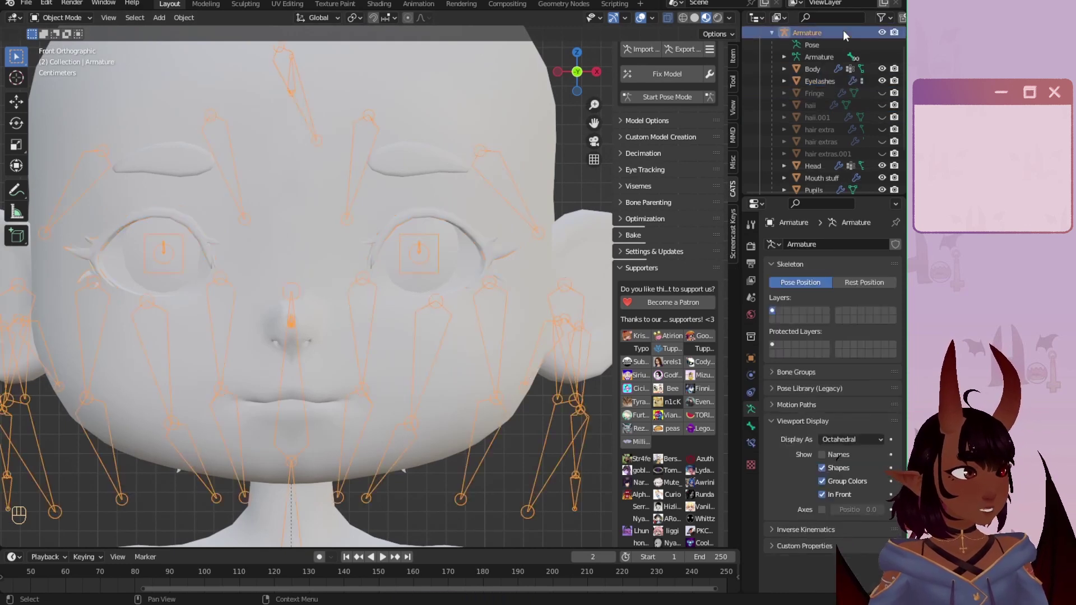
Step: Test how the face meshes follow the armature by rotating the Head bone in Pose Mode, cancel the rotation and leave Pose Mode
{"action": "left_click", "coordinate": [62, 17]}
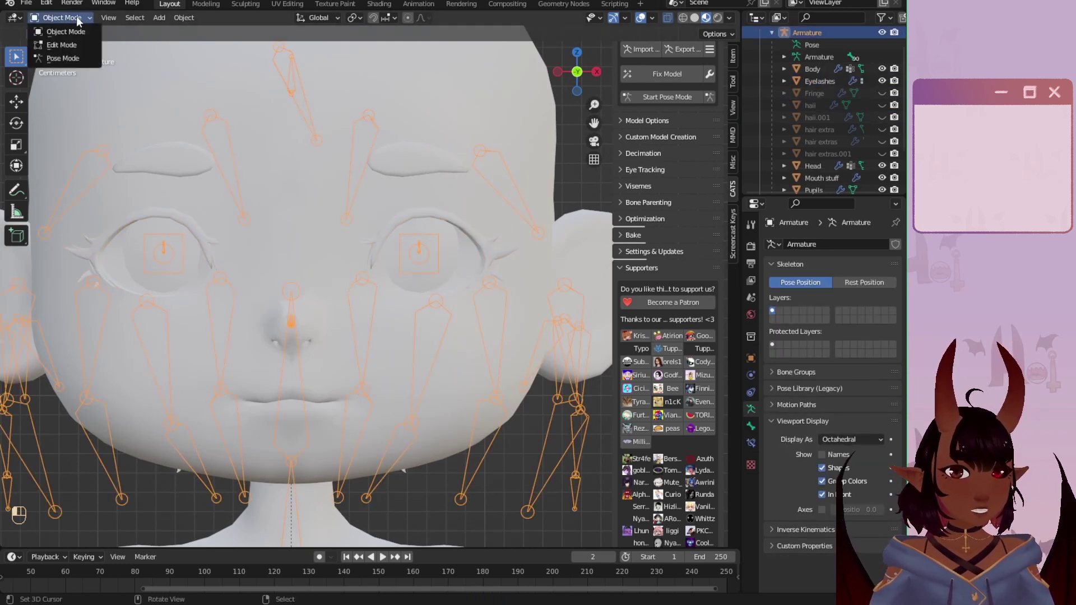
{"action": "left_click", "coordinate": [63, 59]}
{"action": "left_click_drag", "start_coordinate": [317, 402], "coordinate": [347, 220]}
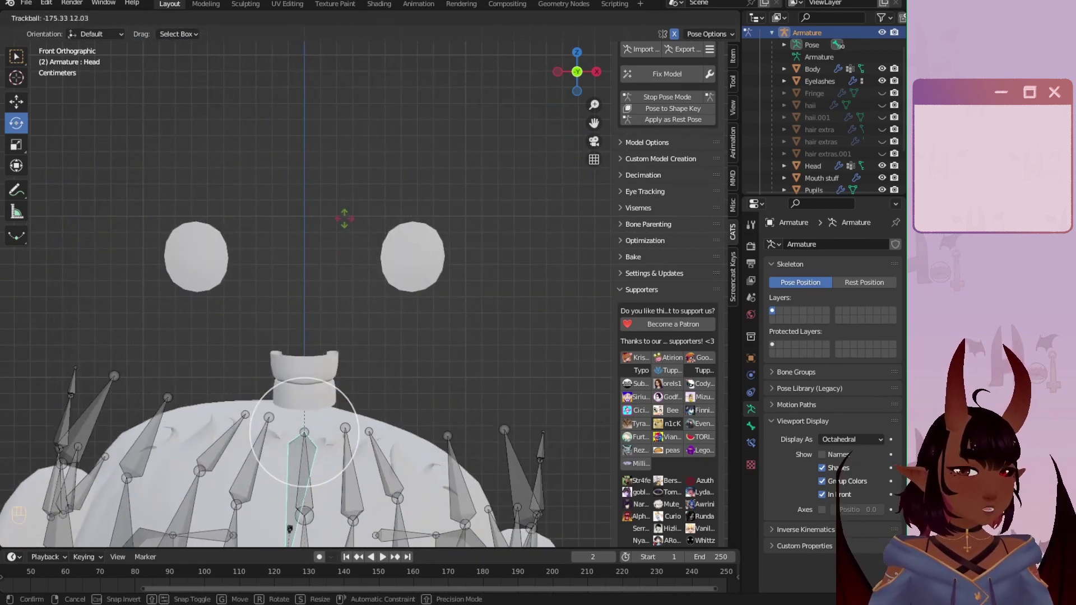
{"action": "key", "text": "Escape"}
{"action": "left_click", "coordinate": [670, 96]}
{"action": "scroll", "coordinate": [802, 164], "scroll_direction": "down", "scroll_amount": 2}
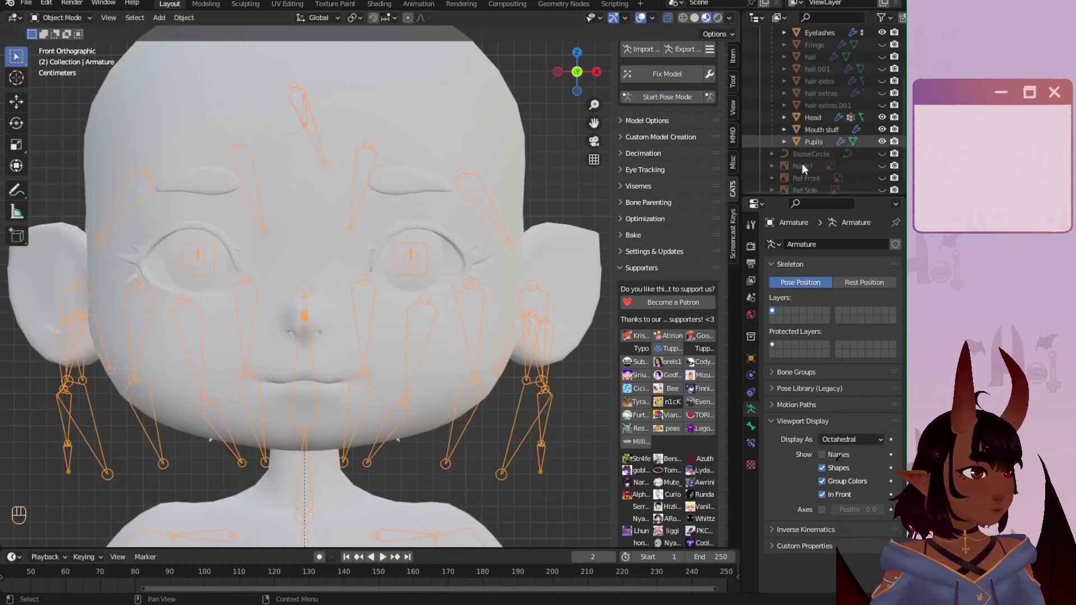
{"action": "left_click", "coordinate": [813, 142]}
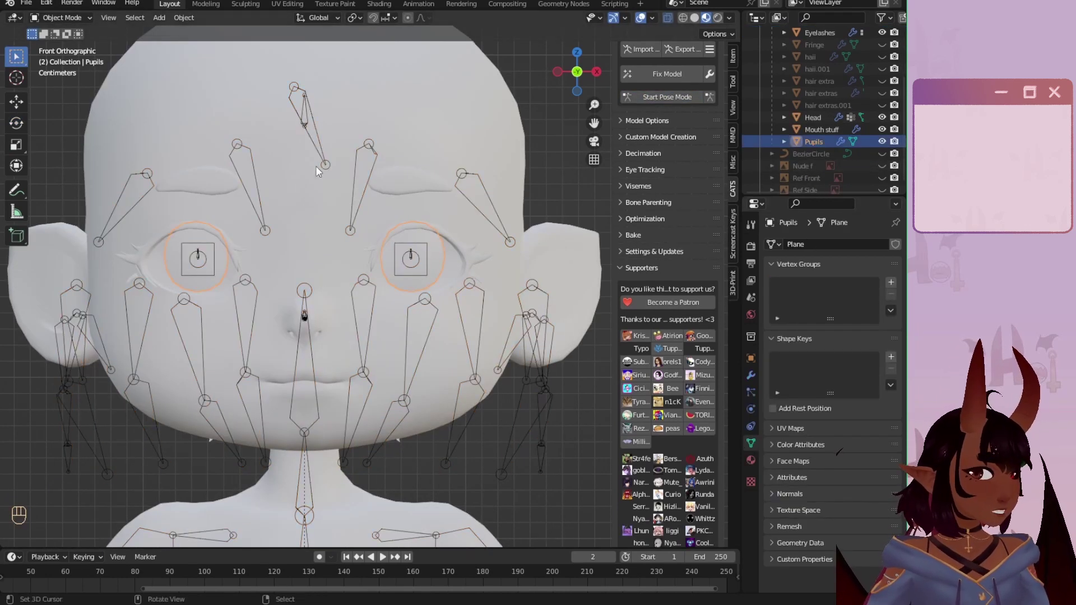
{"action": "left_click", "coordinate": [63, 17]}
{"action": "left_click", "coordinate": [56, 44]}
{"action": "key", "text": "a"}
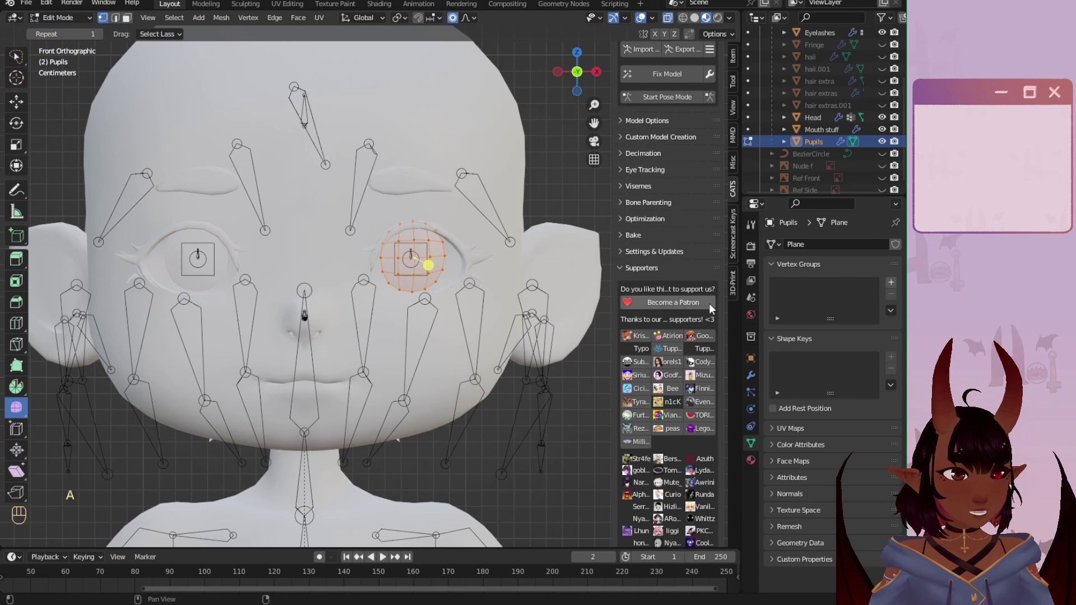
{"action": "scroll", "coordinate": [249, 328], "scroll_direction": "up", "scroll_amount": 1}
{"action": "scroll", "coordinate": [250, 327], "scroll_direction": "down", "scroll_amount": 2}
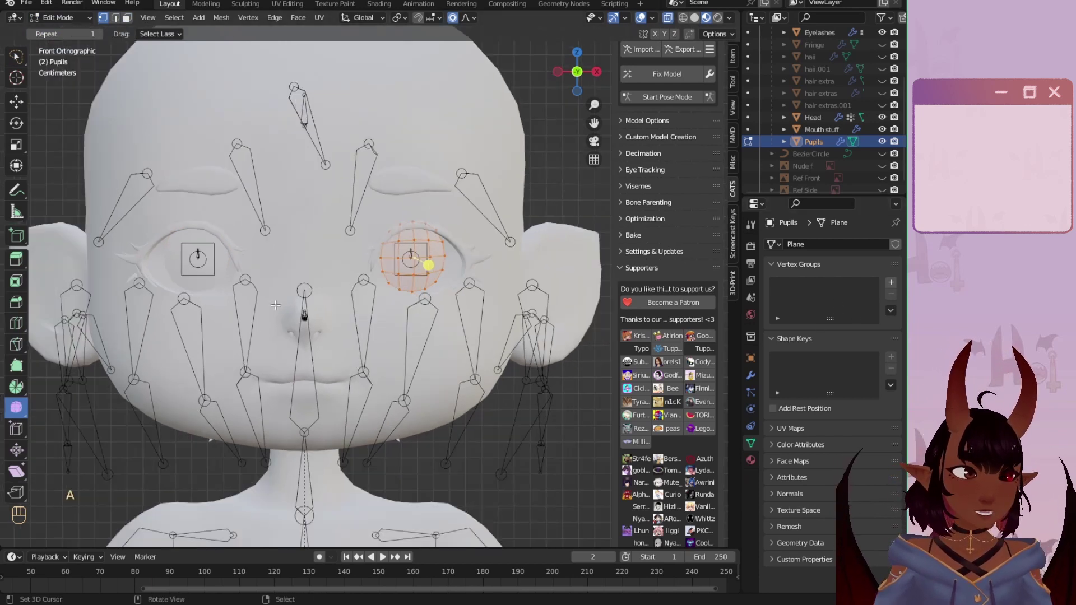
{"action": "left_click", "coordinate": [62, 17]}
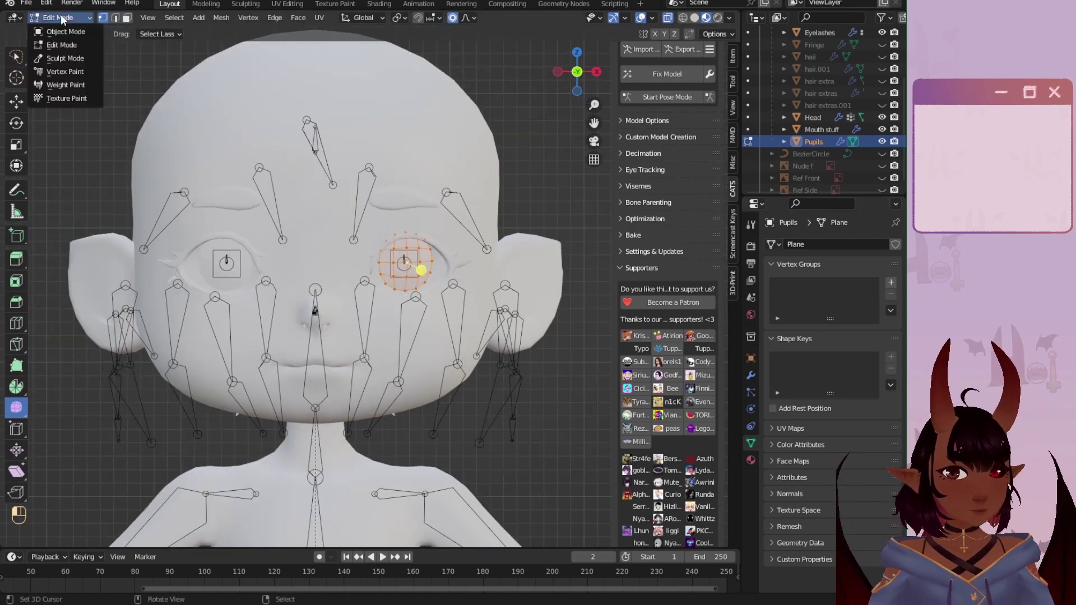
{"action": "left_click", "coordinate": [66, 32]}
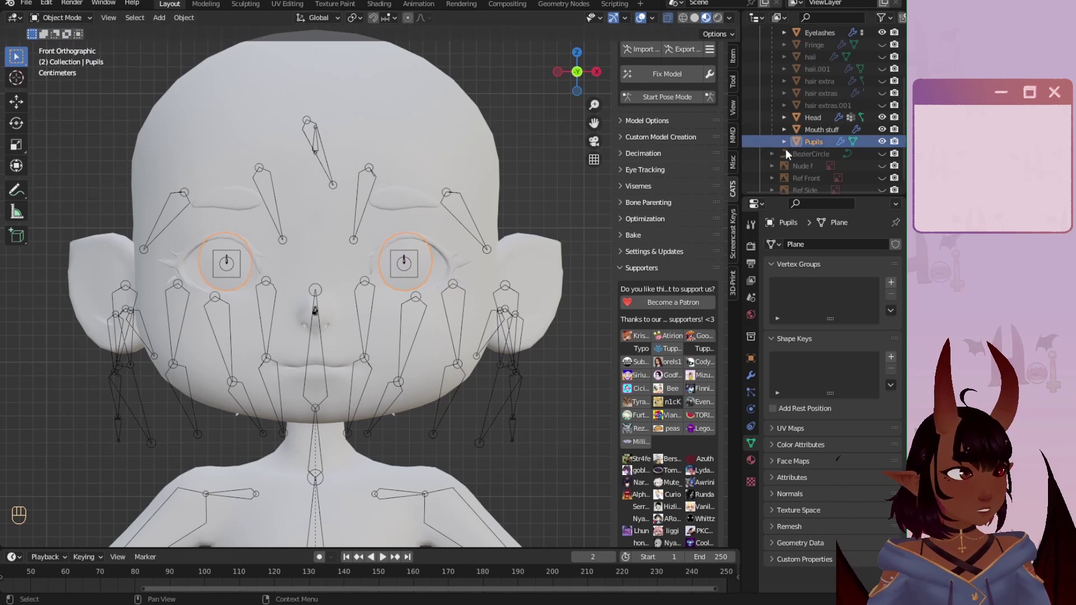
Step: Assign all vertices of the Mouth stuff mesh to a new vertex group named Head at weight 1.000 and return to Object Mode
{"action": "left_click", "coordinate": [809, 130]}
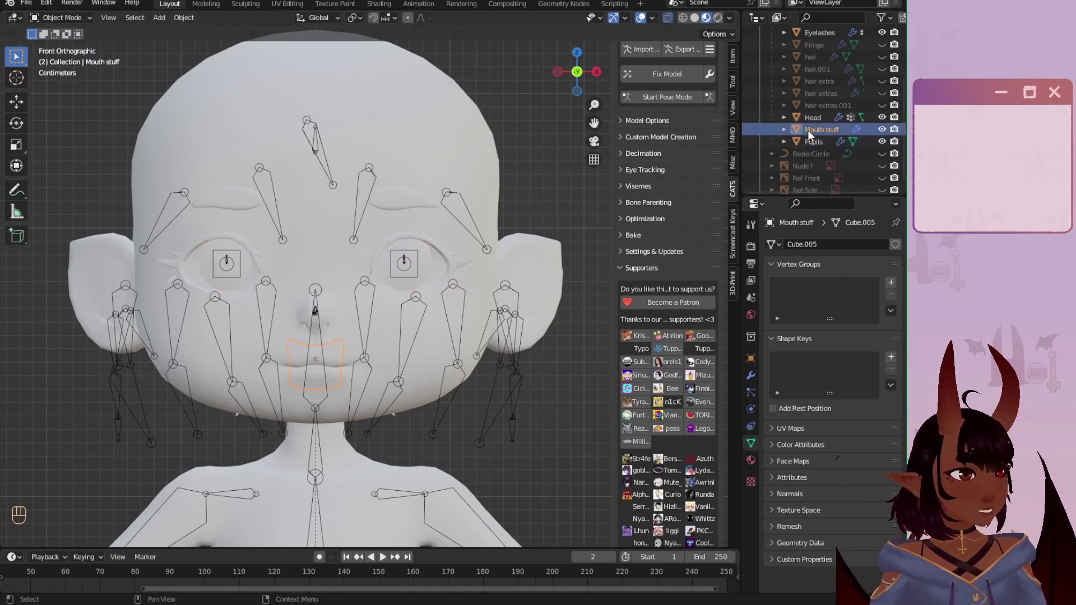
{"action": "left_click", "coordinate": [56, 21]}
{"action": "left_click", "coordinate": [58, 42]}
{"action": "key", "text": "a"}
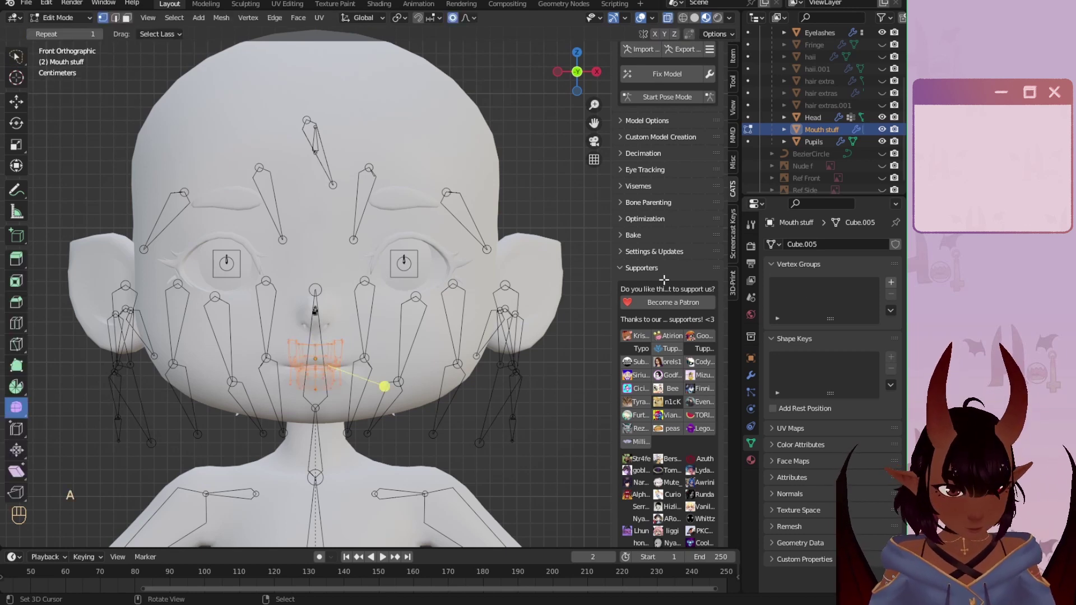
{"action": "left_click", "coordinate": [892, 283]}
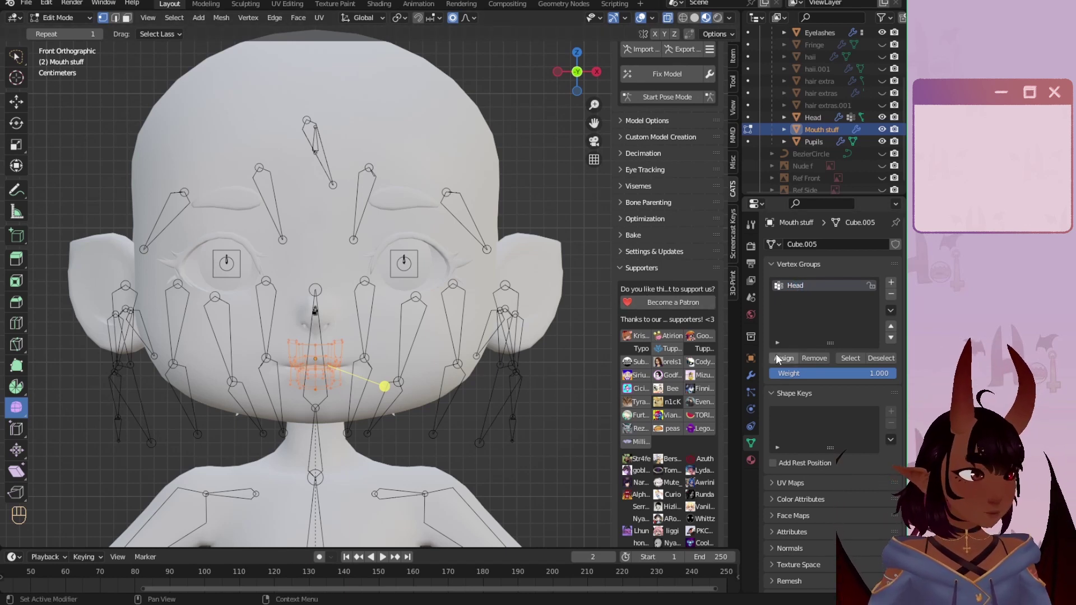
{"action": "left_click", "coordinate": [872, 359]}
{"action": "left_click", "coordinate": [849, 359]}
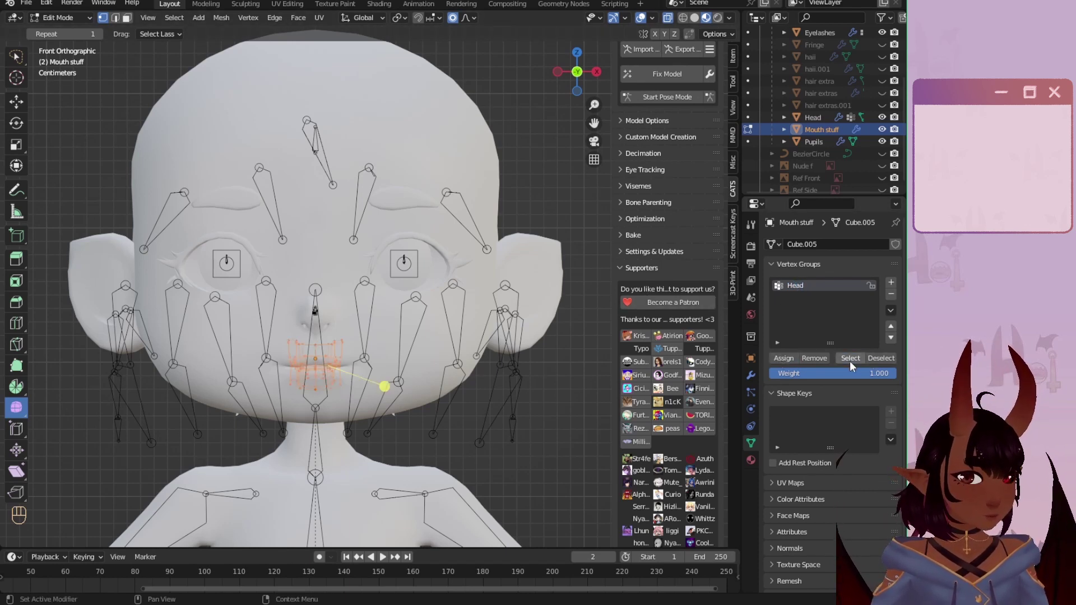
{"action": "left_click", "coordinate": [74, 19]}
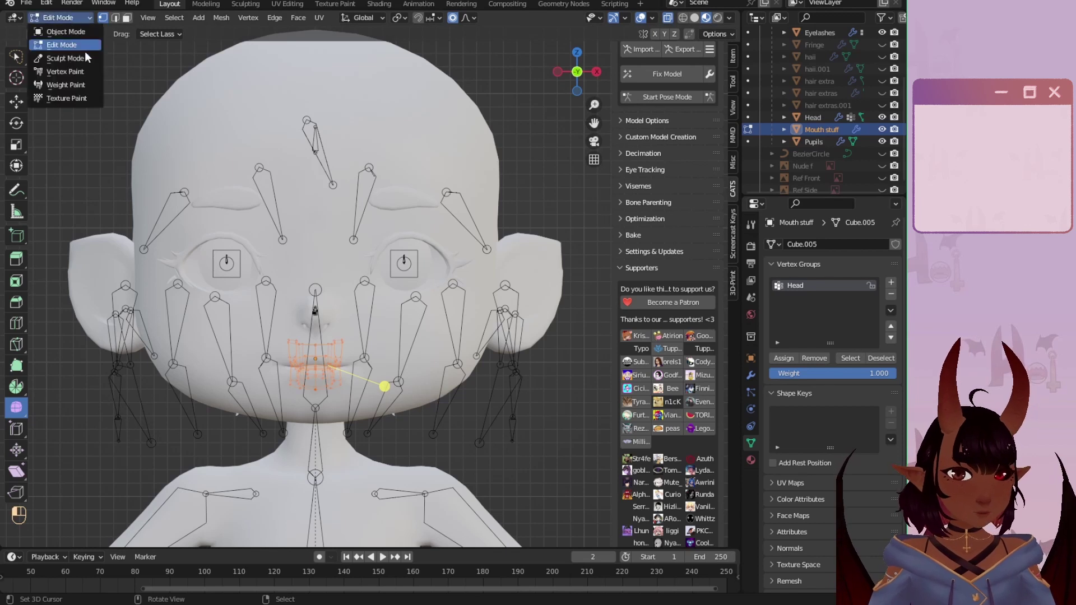
{"action": "left_click", "coordinate": [85, 30]}
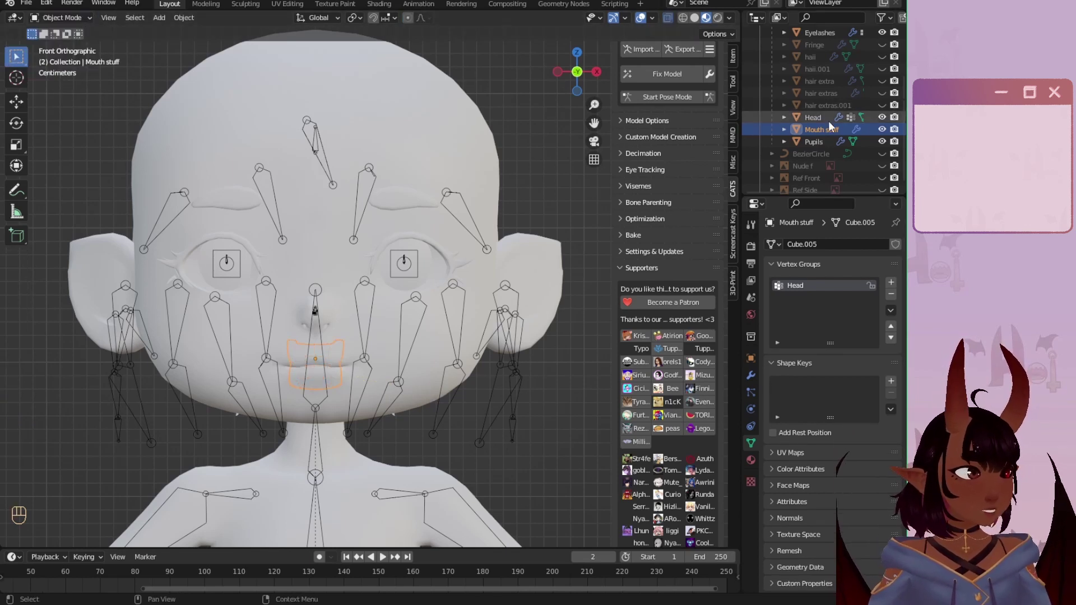
Step: Select the Armature together with the Pupils mesh as active object and enter Weight Paint mode
{"action": "left_click", "coordinate": [813, 142]}
{"action": "scroll", "coordinate": [812, 112], "scroll_direction": "up", "scroll_amount": 5}
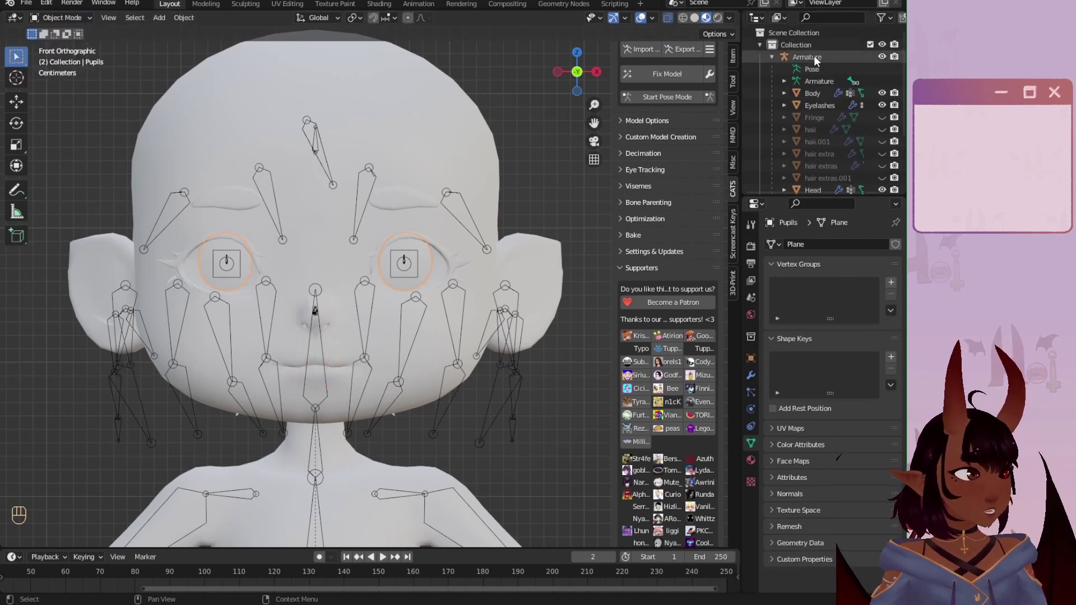
{"action": "left_click", "coordinate": [814, 55]}
{"action": "scroll", "coordinate": [792, 135], "scroll_direction": "down", "scroll_amount": 5}
{"action": "left_click", "coordinate": [819, 141]}
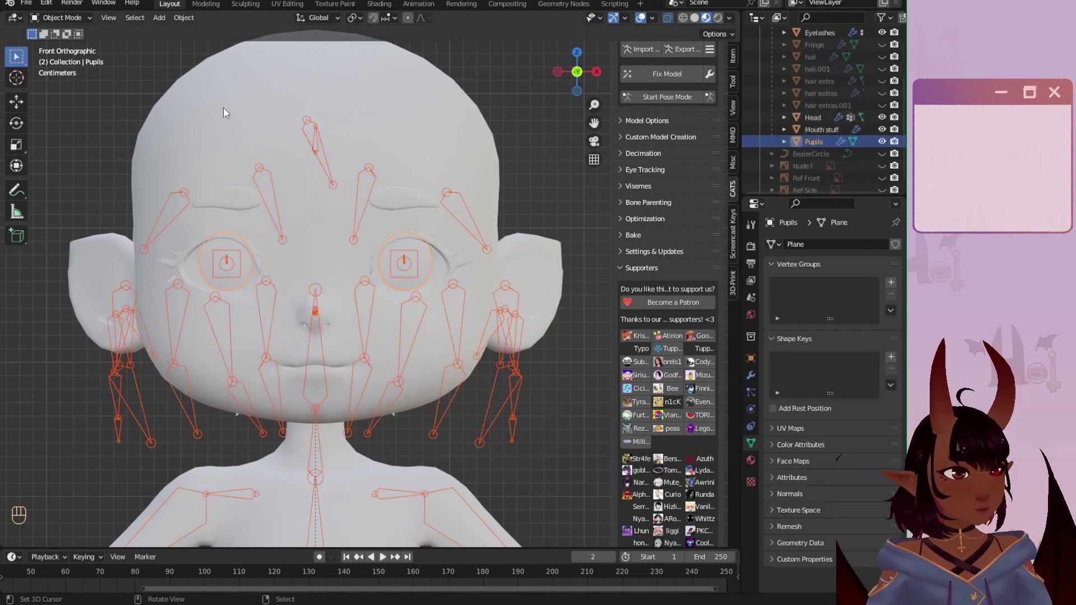
{"action": "left_click", "coordinate": [75, 18]}
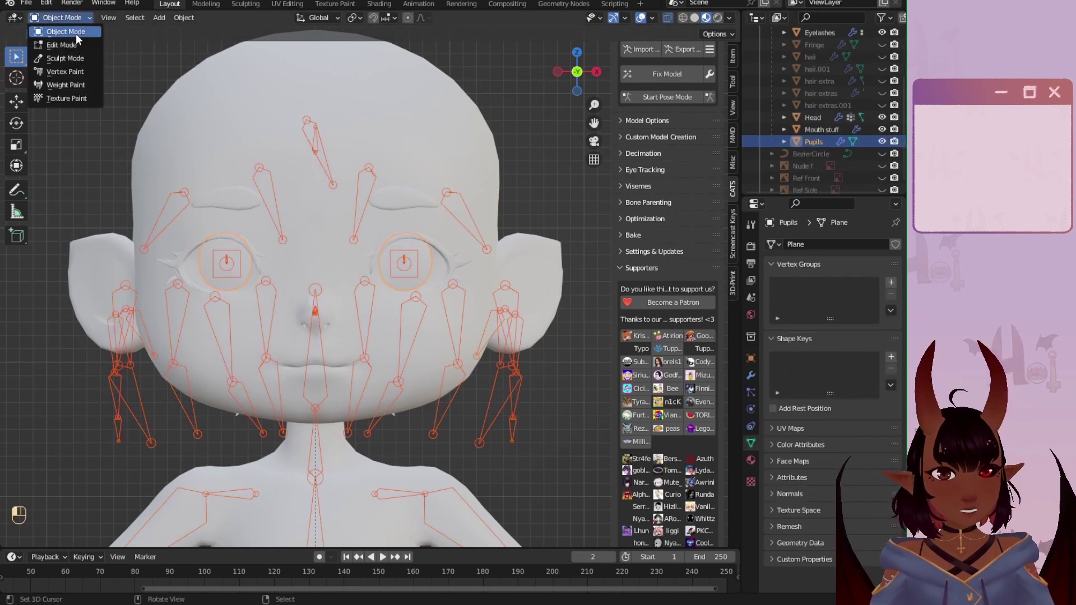
{"action": "left_click", "coordinate": [68, 85]}
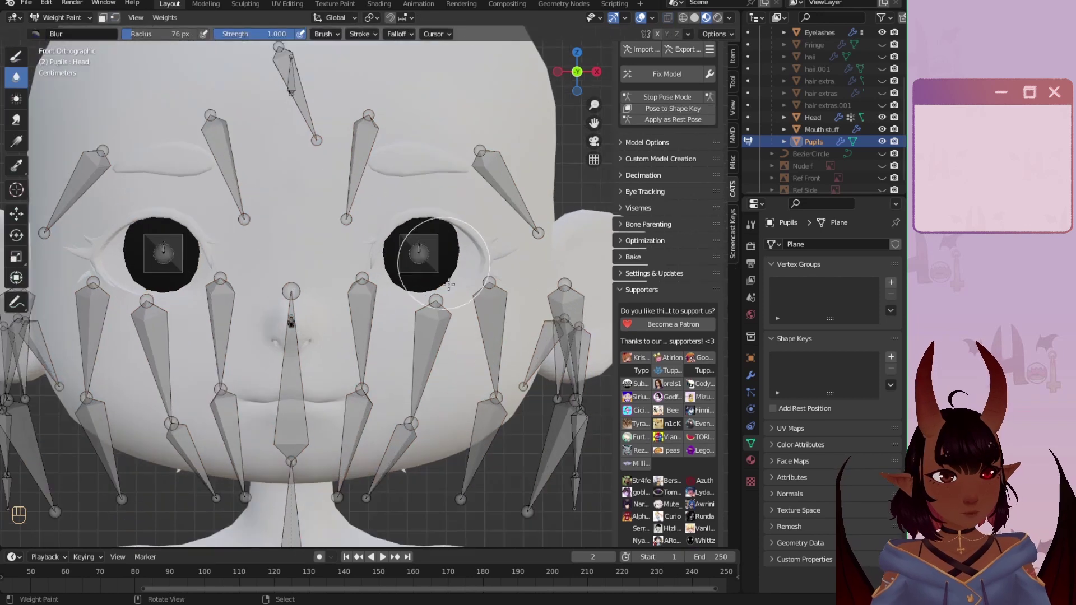
Step: Select the Left_Hold eye bone and switch to the Draw brush with its blend mode set to Add
{"action": "scroll", "coordinate": [427, 270], "scroll_direction": "down", "scroll_amount": 1}
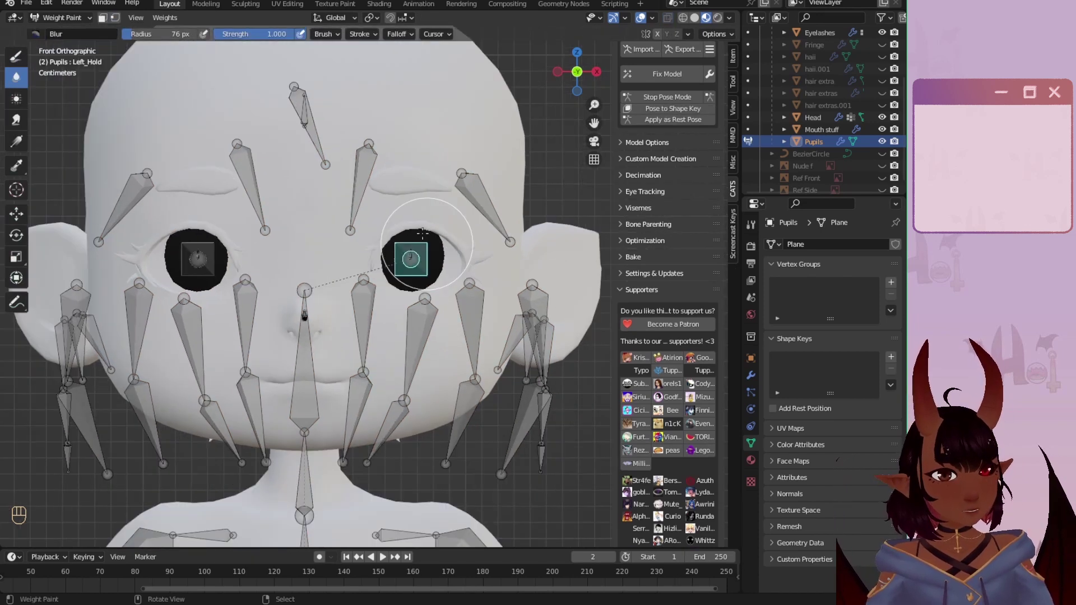
{"action": "left_click", "coordinate": [16, 56]}
{"action": "left_click", "coordinate": [406, 34]}
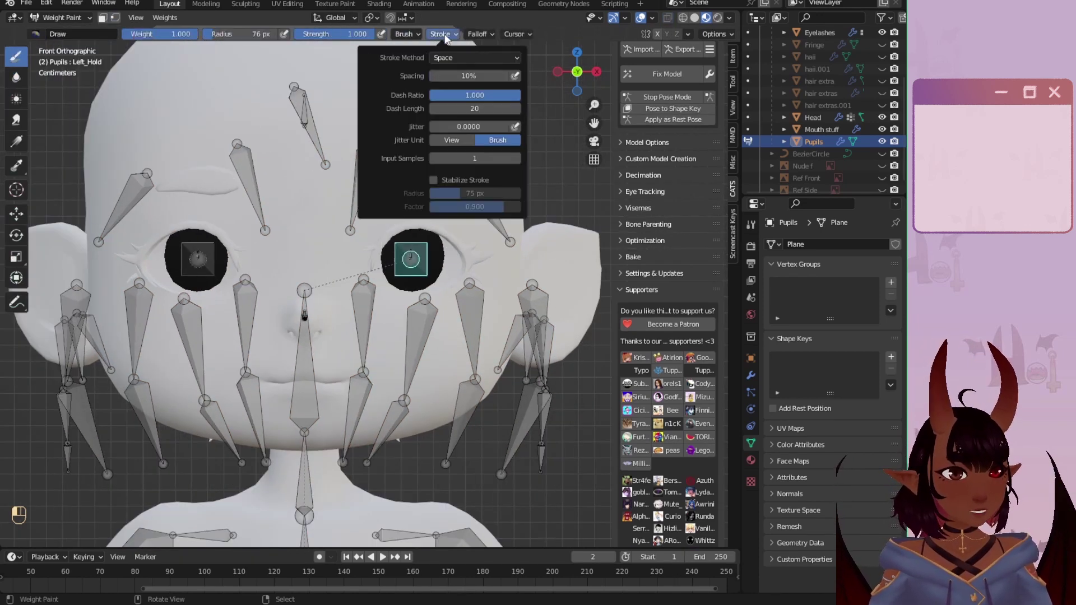
{"action": "left_click", "coordinate": [477, 35]}
{"action": "mouse_move", "coordinate": [401, 30]}
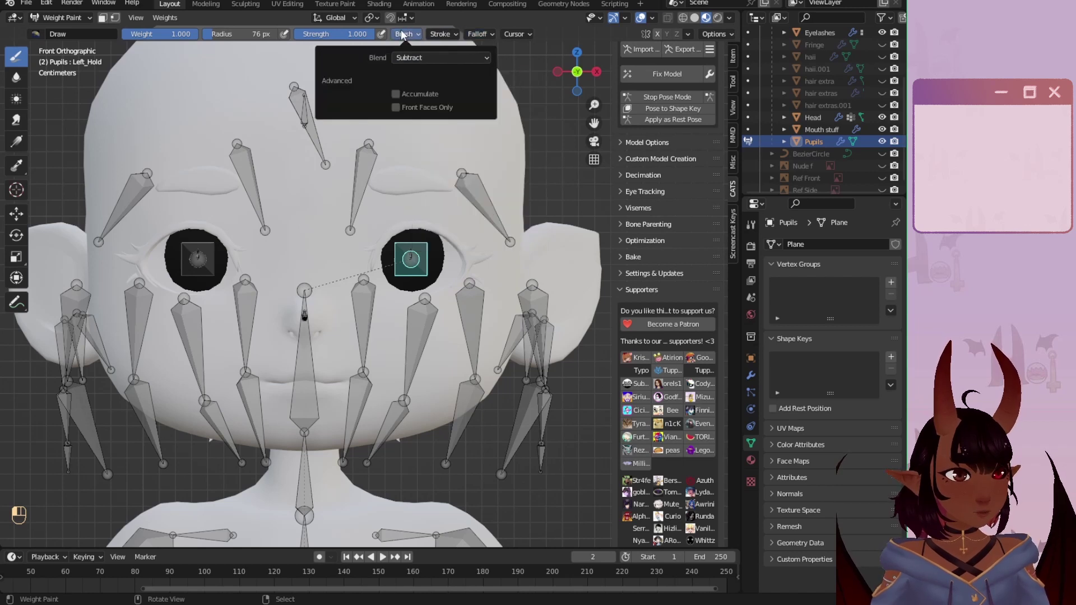
{"action": "left_click", "coordinate": [412, 60]}
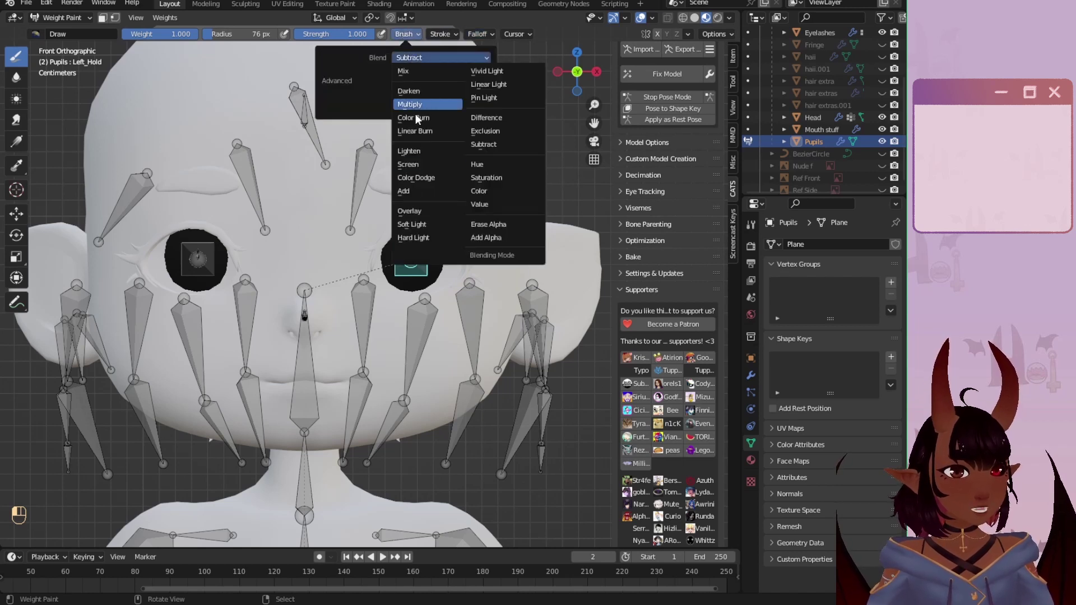
{"action": "left_click", "coordinate": [411, 194]}
{"action": "scroll", "coordinate": [437, 263], "scroll_direction": "up", "scroll_amount": 1}
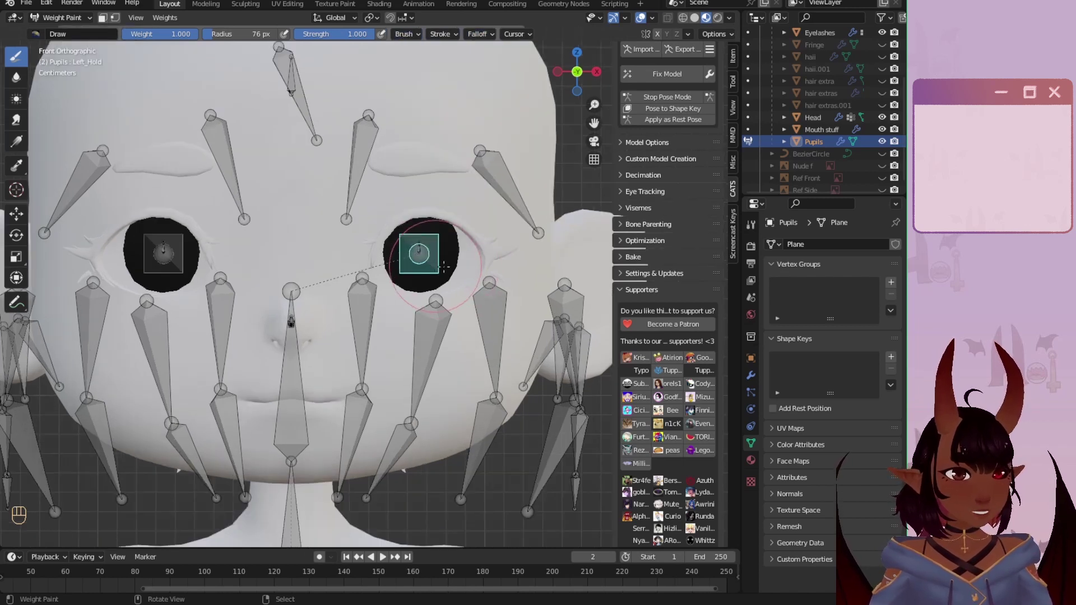
Step: Enable X mirroring with mirrored vertex groups and paint the character's left pupil at weight 1.000 for the Left_Hold bone
{"action": "left_click", "coordinate": [733, 82]}
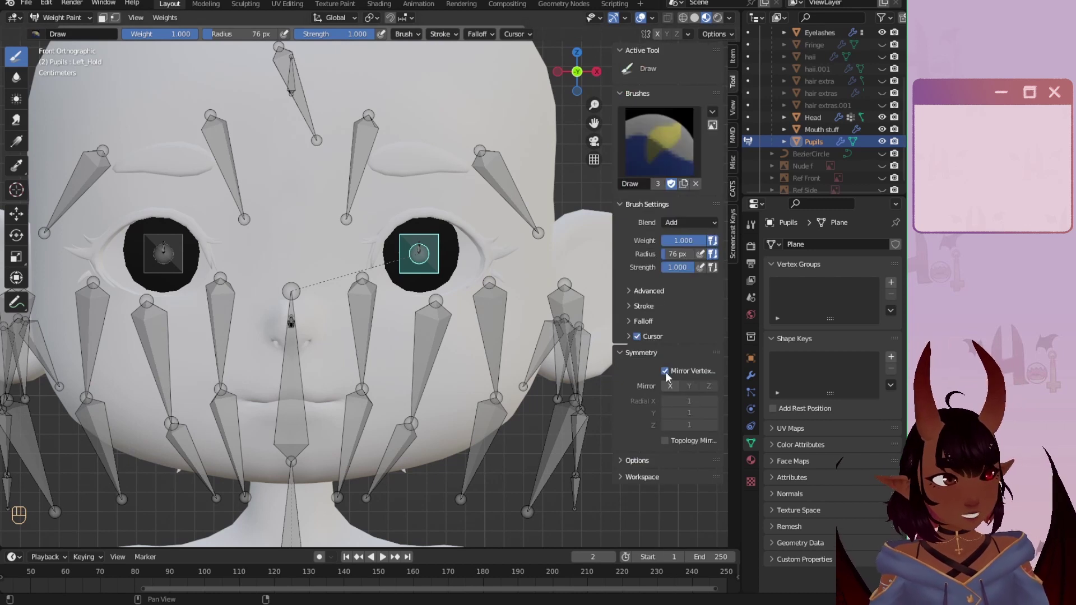
{"action": "scroll", "coordinate": [422, 285], "scroll_direction": "down", "scroll_amount": 1}
{"action": "mouse_move", "coordinate": [404, 258]}
{"action": "left_mouse_down"}
{"action": "mouse_move", "coordinate": [428, 197]}
{"action": "mouse_move", "coordinate": [396, 248]}
{"action": "left_mouse_up"}
Step: Enlarge the Draw brush radius to 122 px and switch the viewport to wireframe shading
{"action": "key", "text": "f"}
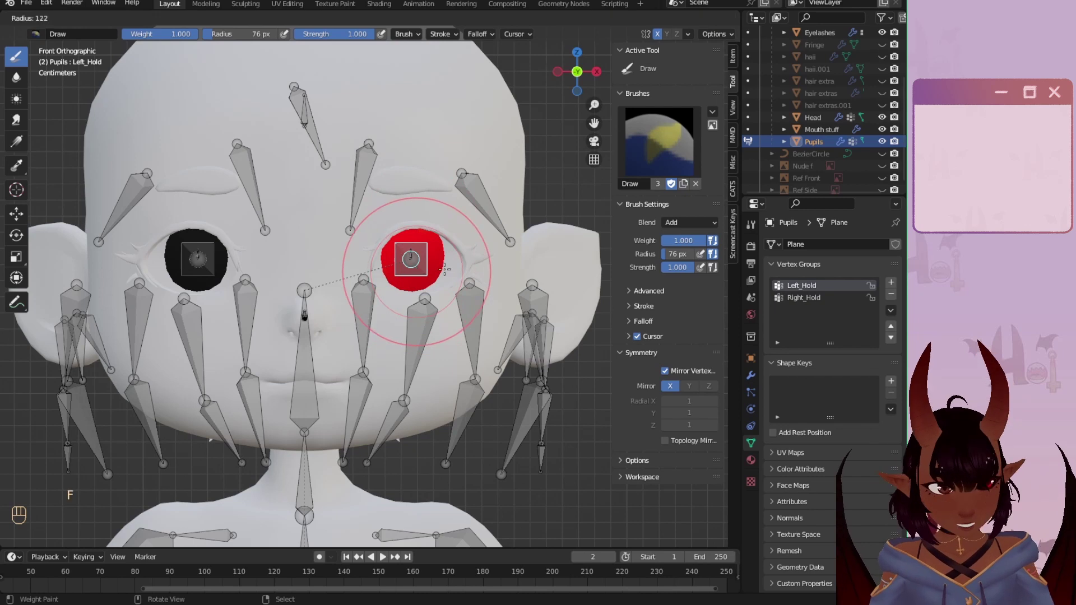
{"action": "left_click", "coordinate": [684, 17]}
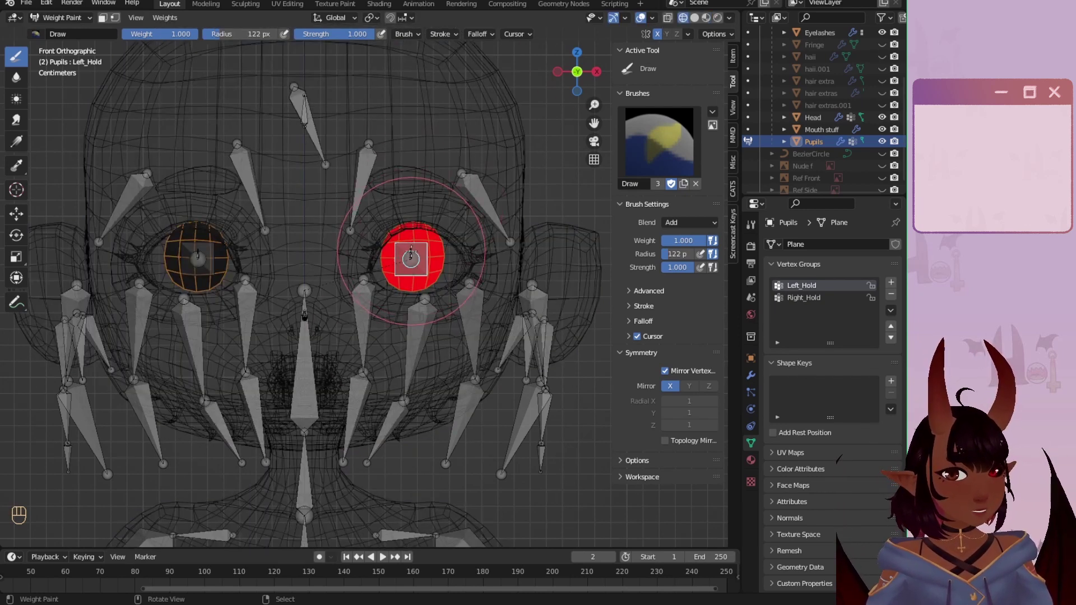
Step: Undo and redo the last weight change, and select the Left_Hold bone in the character's left eye
{"action": "key", "text": "ctrl+z"}
{"action": "key", "text": "ctrl+shift+z"}
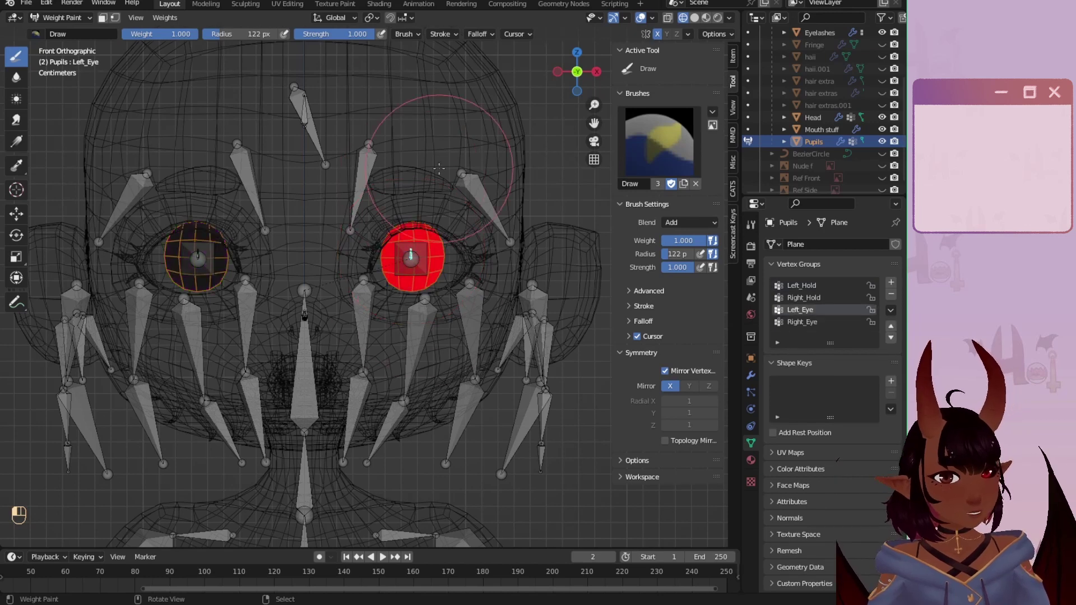
{"action": "middle_click_drag", "start_coordinate": [418, 190], "coordinate": [393, 244], "text": "shift"}
{"action": "scroll", "coordinate": [411, 268], "scroll_direction": "up", "scroll_amount": 3}
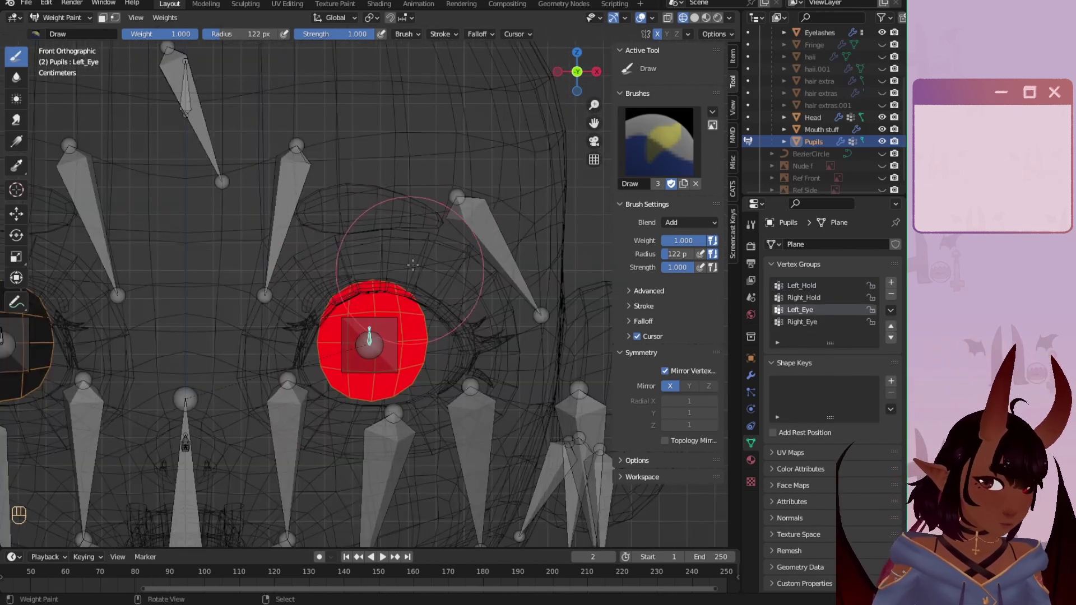
{"action": "scroll", "coordinate": [337, 393], "scroll_direction": "up", "scroll_amount": 3}
{"action": "middle_click_drag", "start_coordinate": [303, 356], "coordinate": [252, 279], "text": "shift"}
{"action": "scroll", "coordinate": [247, 272], "scroll_direction": "up", "scroll_amount": 2}
{"action": "right_click", "coordinate": [235, 260]}
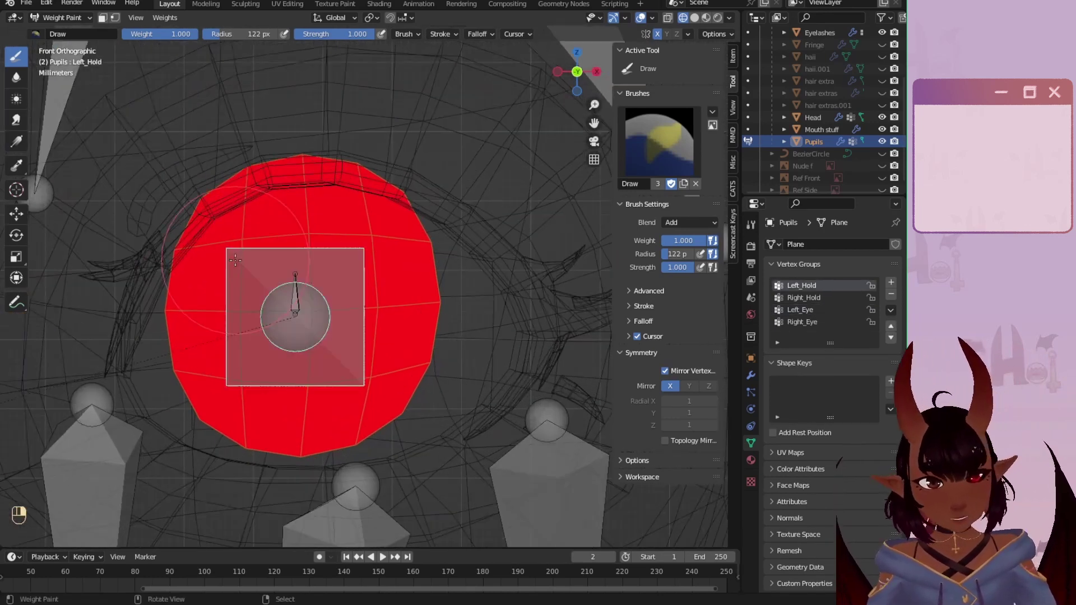
{"action": "right_click", "coordinate": [295, 294]}
{"action": "right_click", "coordinate": [281, 297]}
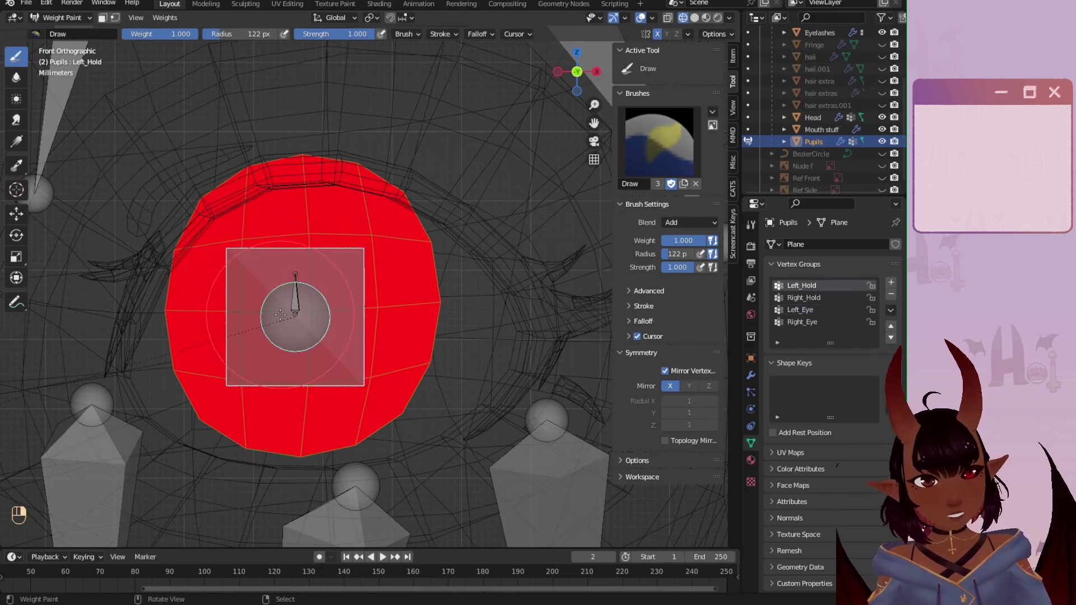
Step: Test how the left pupil follows the Left_Hold bone by rotating it freely from the front and side, cancelling each rotation
{"action": "scroll", "coordinate": [280, 298], "scroll_direction": "down", "scroll_amount": 5}
{"action": "key", "text": "r"}
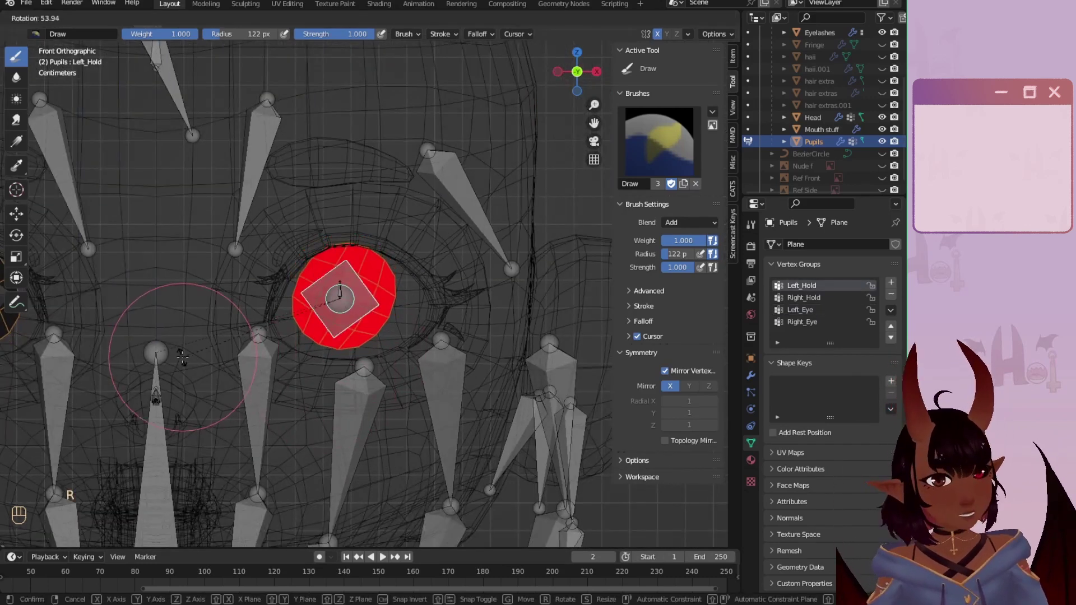
{"action": "right_click", "coordinate": [193, 356]}
{"action": "scroll", "coordinate": [343, 321], "scroll_direction": "down", "scroll_amount": 4}
{"action": "middle_click_drag", "start_coordinate": [473, 233], "coordinate": [337, 359]}
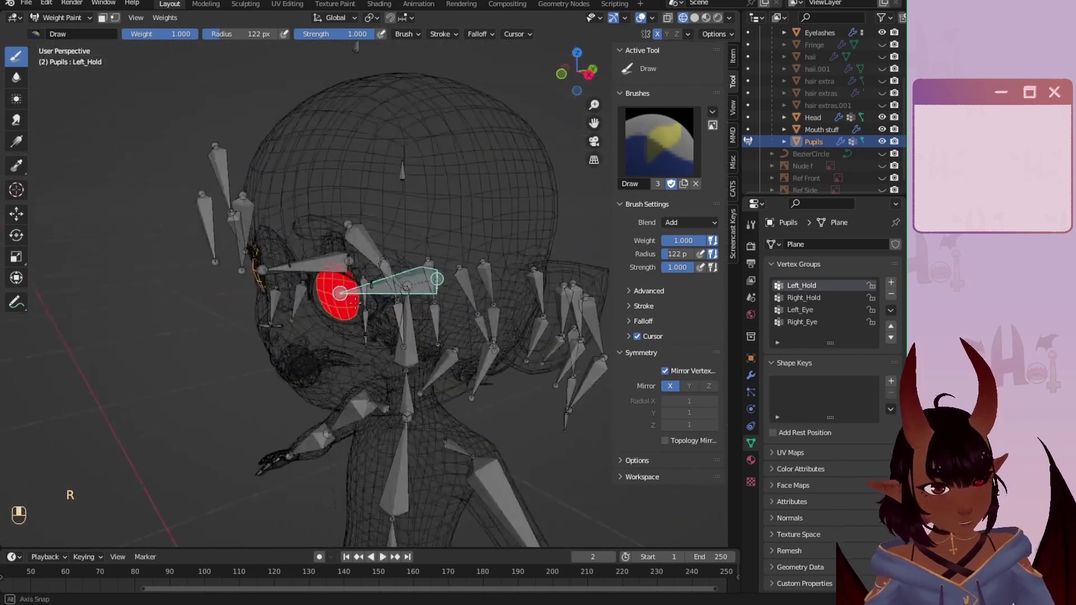
{"action": "key", "text": "r"}
{"action": "key", "text": "r"}
{"action": "right_click", "coordinate": [309, 391]}
{"action": "key", "text": "KP_1"}
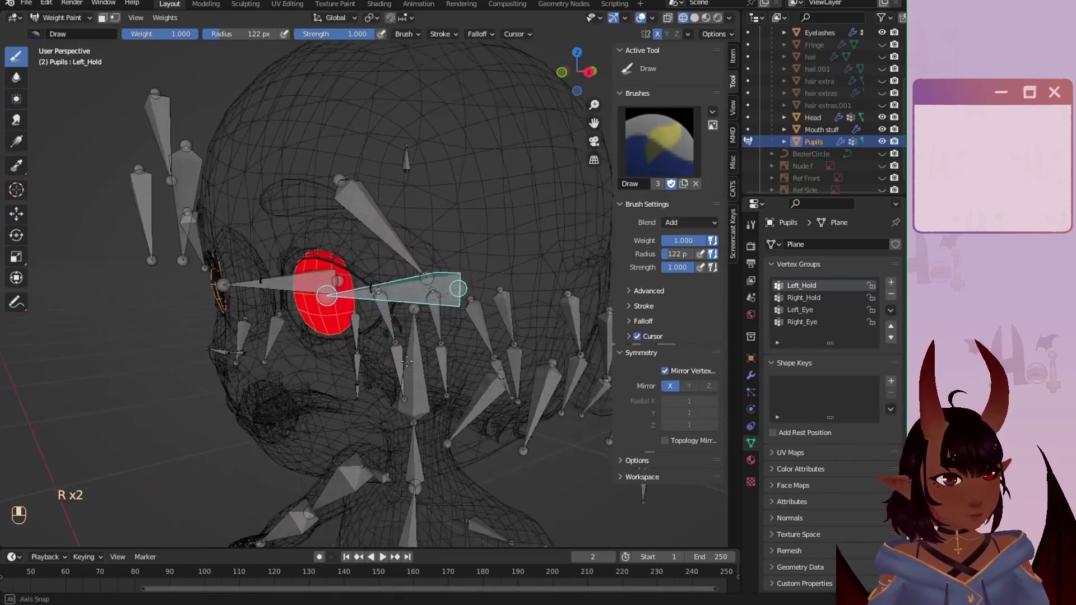
Step: Test the left pupil's up-and-down movement by rotating the Left_Hold bone about the global X axis, and cancel the rotation
{"action": "scroll", "coordinate": [441, 353], "scroll_direction": "up", "scroll_amount": 2}
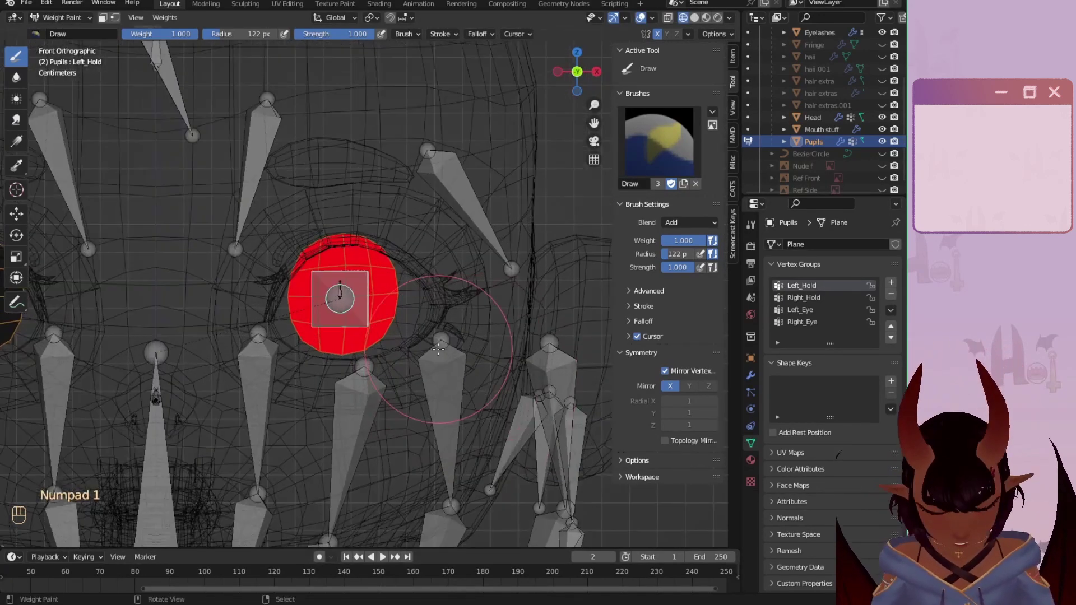
{"action": "key", "text": "r"}
{"action": "key", "text": "x"}
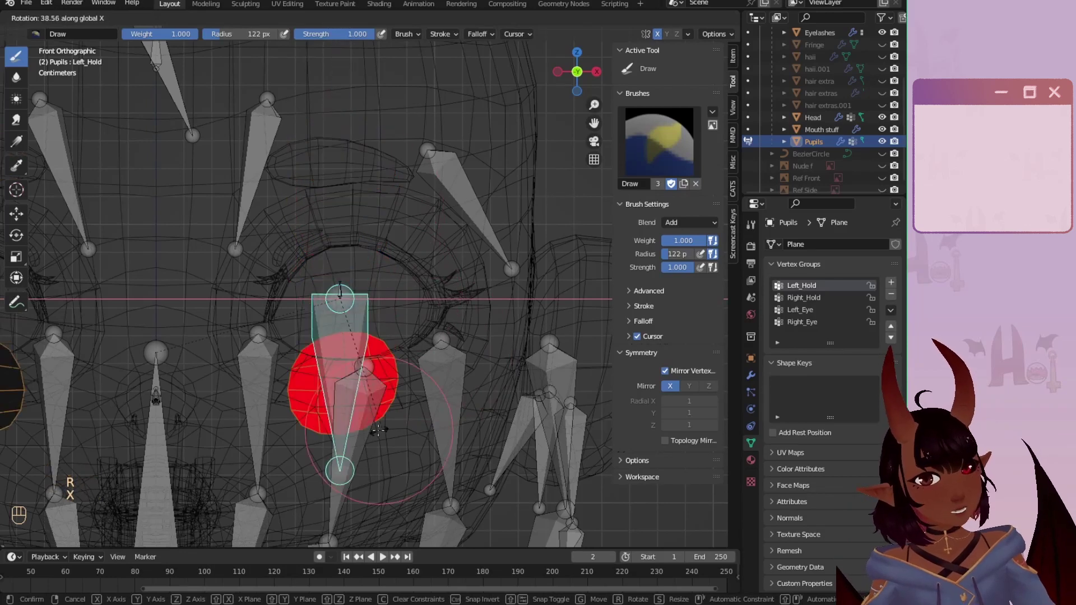
{"action": "right_click", "coordinate": [544, 38]}
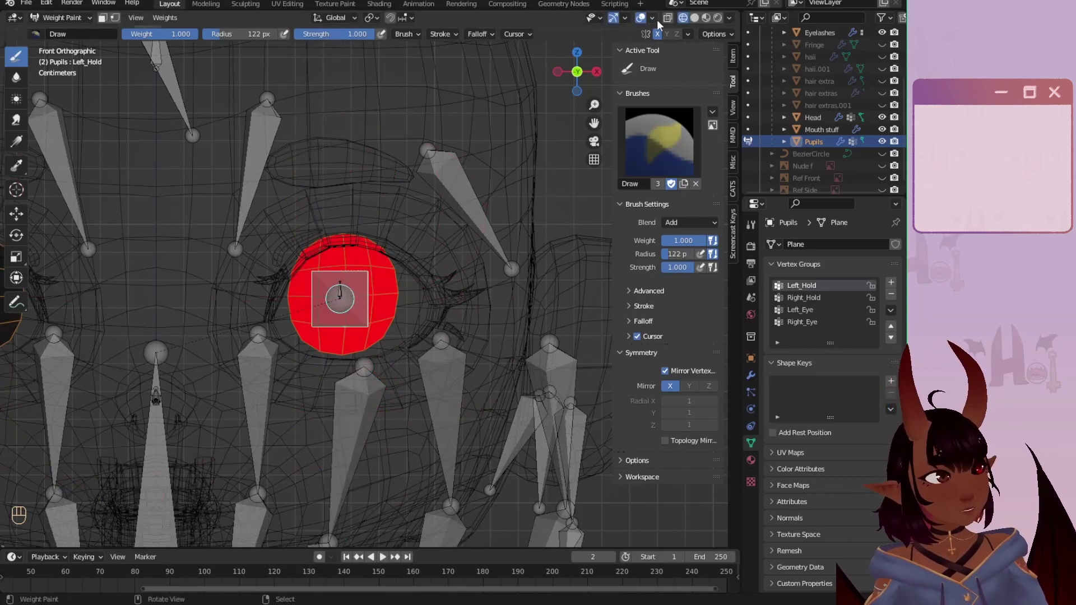
Step: Switch the viewport to Material Preview shading and test-rotate the Left_Hold bone about global X against the face, cancelling the rotation
{"action": "left_click", "coordinate": [695, 17]}
{"action": "left_click", "coordinate": [708, 19]}
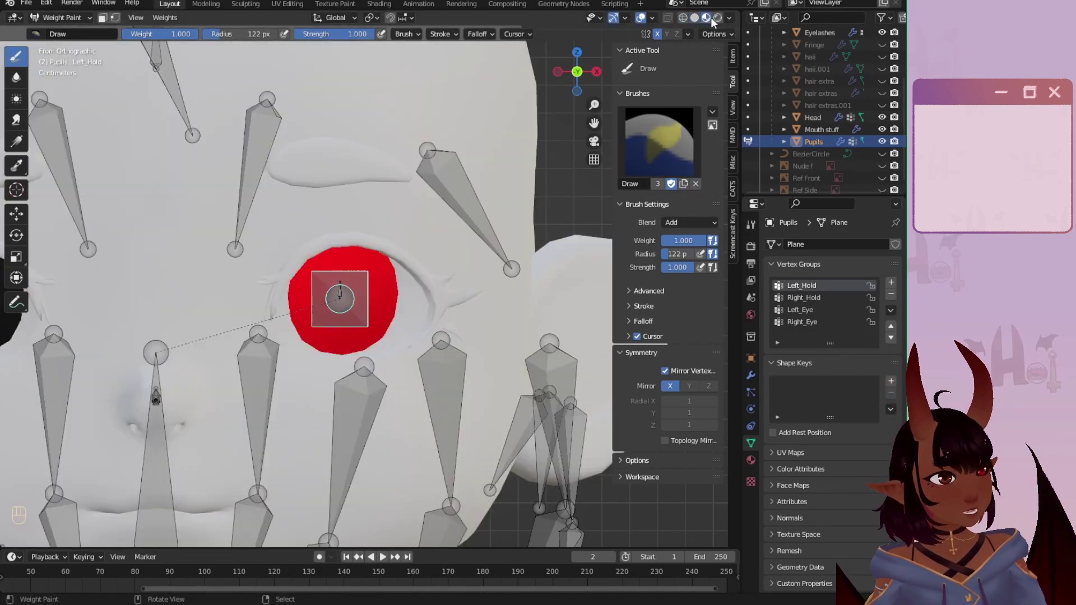
{"action": "key", "text": "r"}
{"action": "key", "text": "x"}
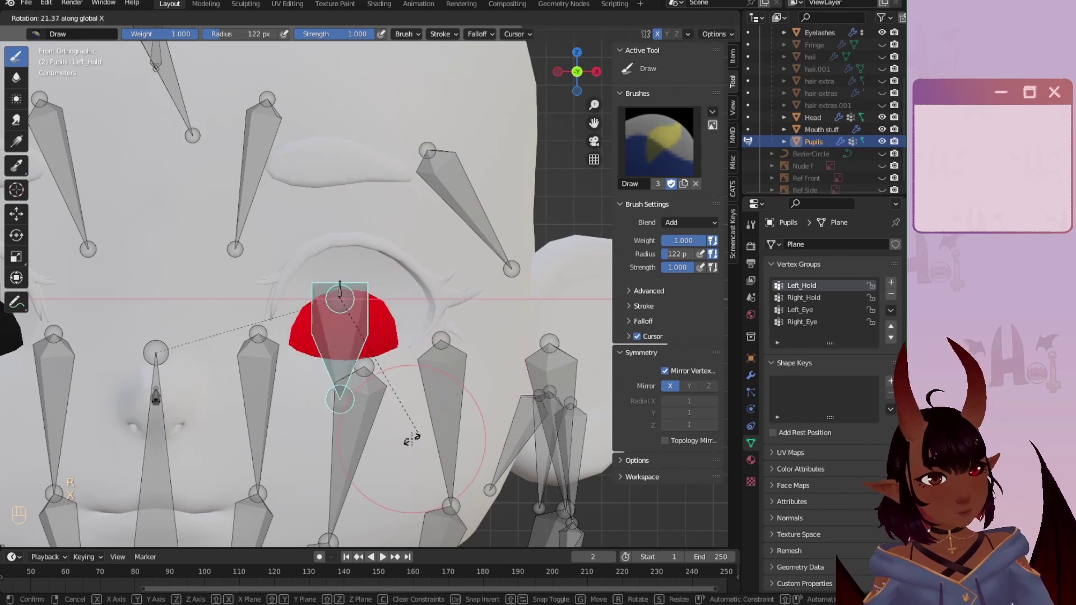
{"action": "key", "text": "Escape"}
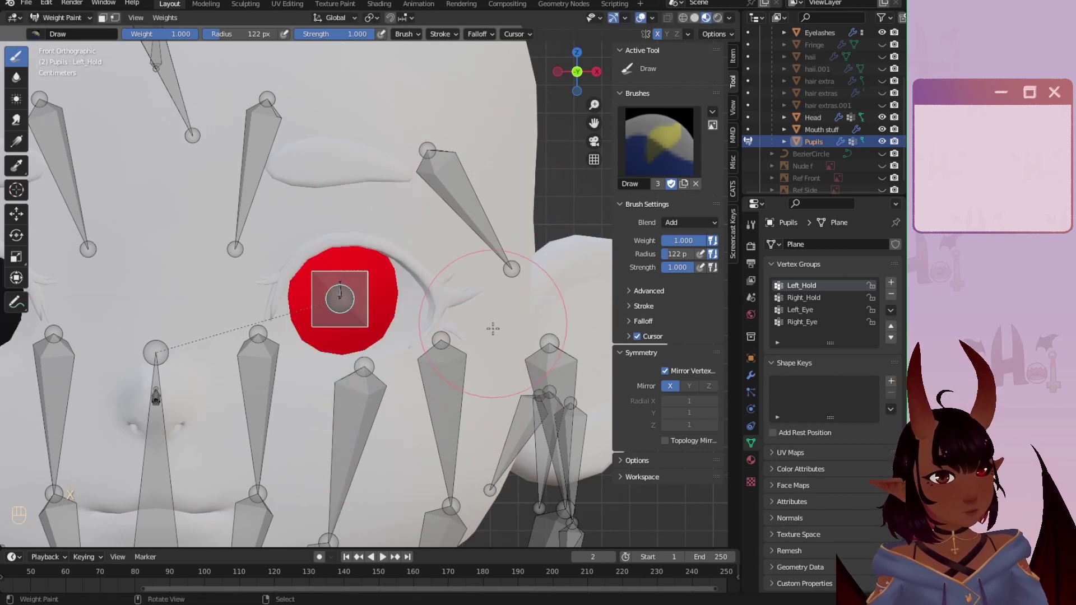
Step: Rotate the Left_Hold bone 38.8° about the global Z axis to turn the left pupil sideways
{"action": "key", "text": "r"}
{"action": "key", "text": "z"}
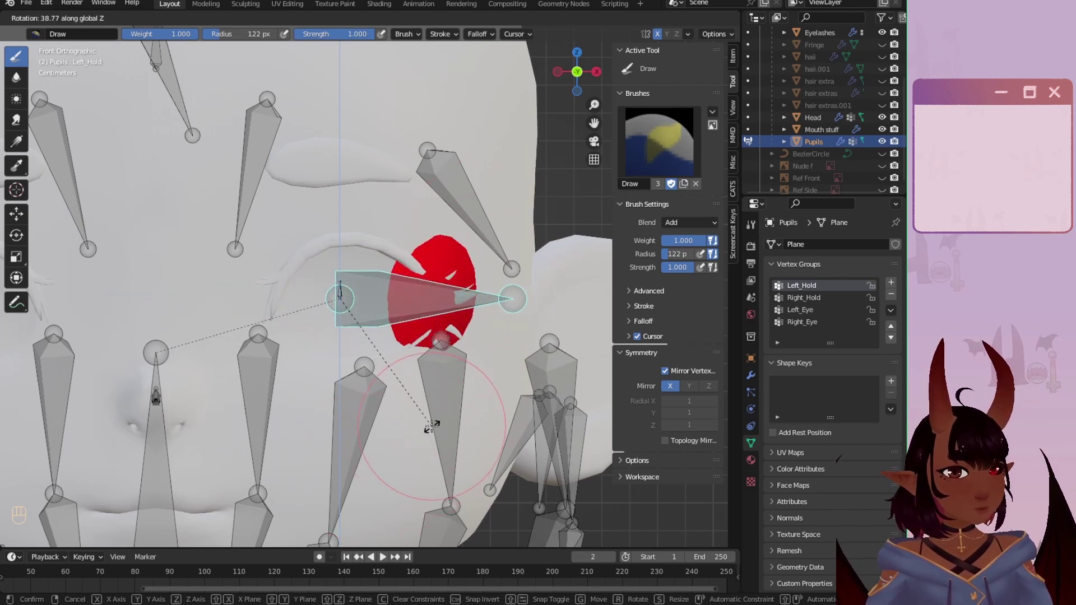
{"action": "left_click", "coordinate": [432, 424]}
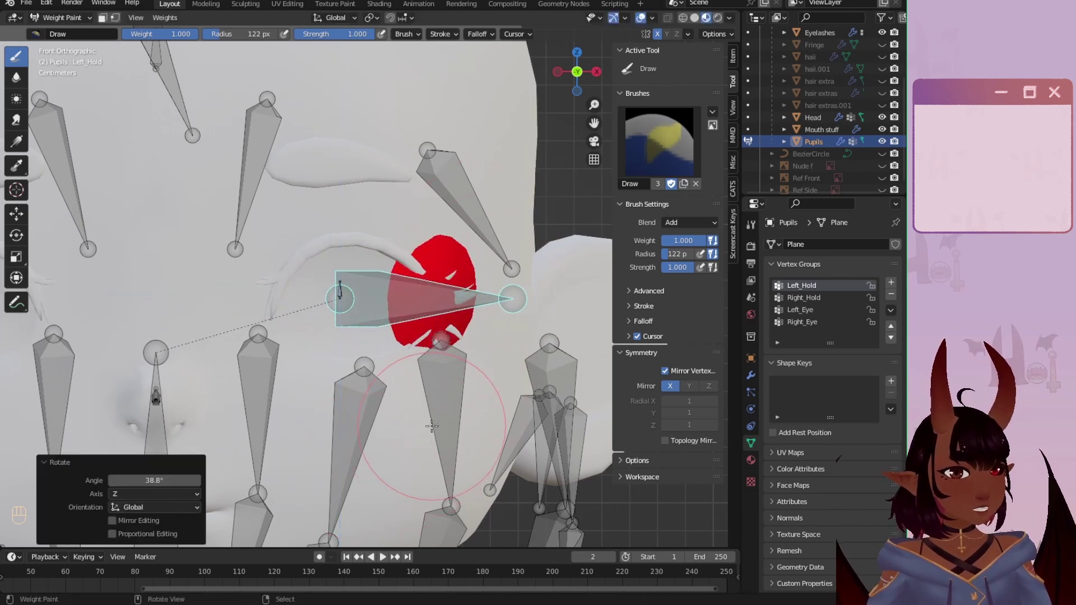
Step: Switch the Pupils mesh out of Weight Paint mode
{"action": "left_click", "coordinate": [43, 18]}
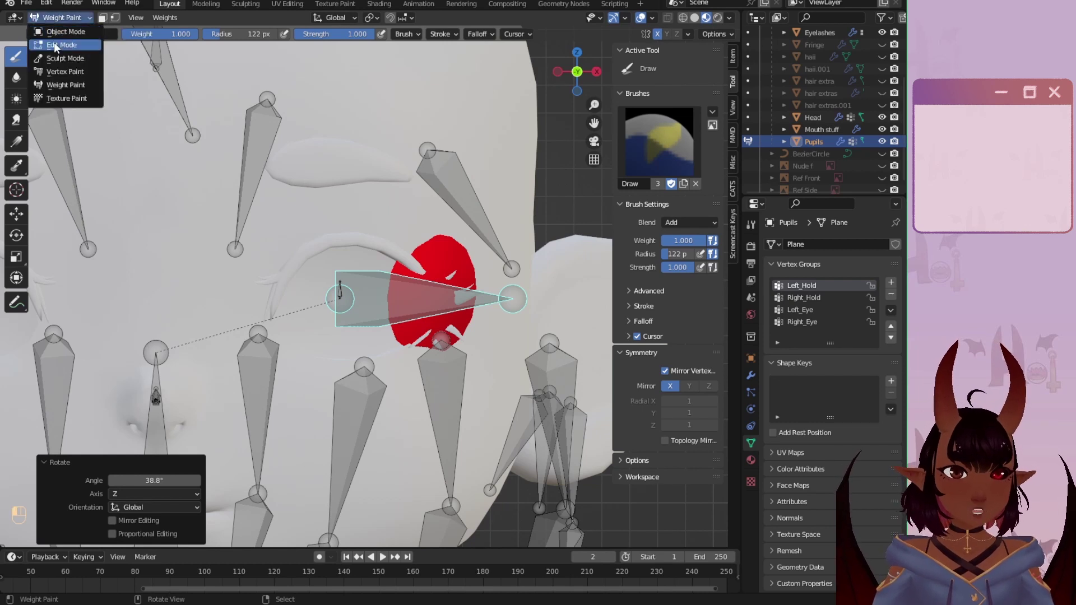
Step: Leave weight painting on the Pupils mesh, select the armature and put it in Edit Mode
{"action": "left_click", "coordinate": [54, 42]}
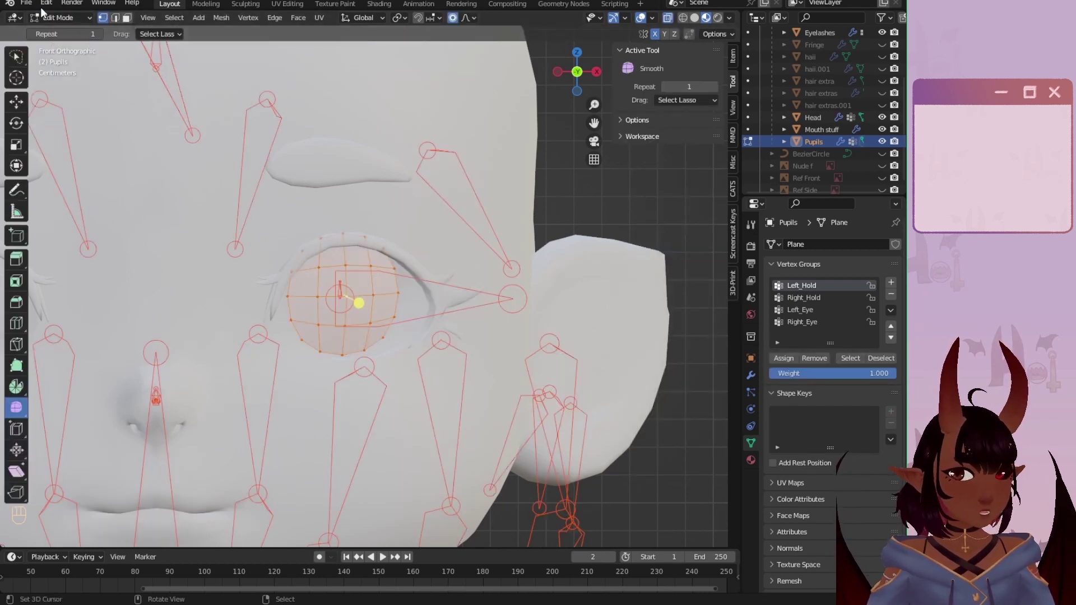
{"action": "left_click", "coordinate": [46, 16]}
{"action": "left_click", "coordinate": [54, 30]}
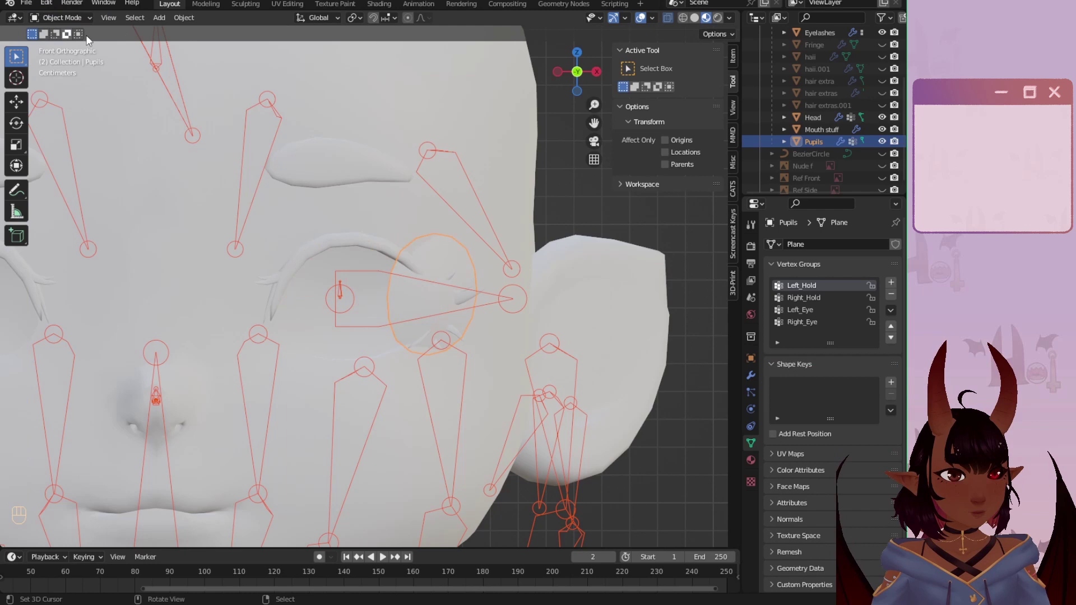
{"action": "left_click", "coordinate": [515, 303]}
{"action": "left_click", "coordinate": [56, 18]}
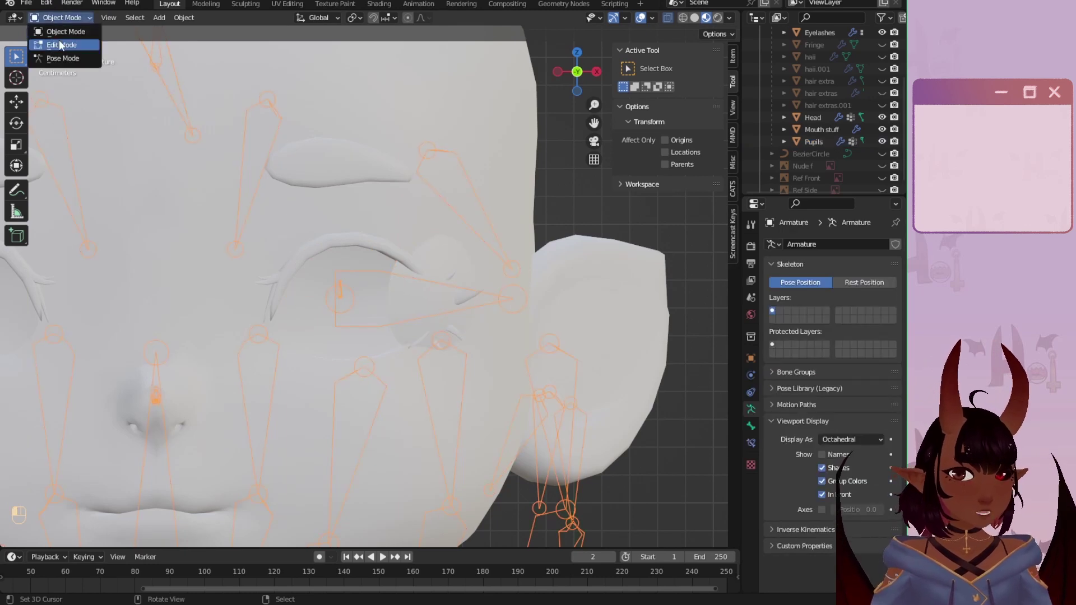
{"action": "left_click", "coordinate": [58, 42]}
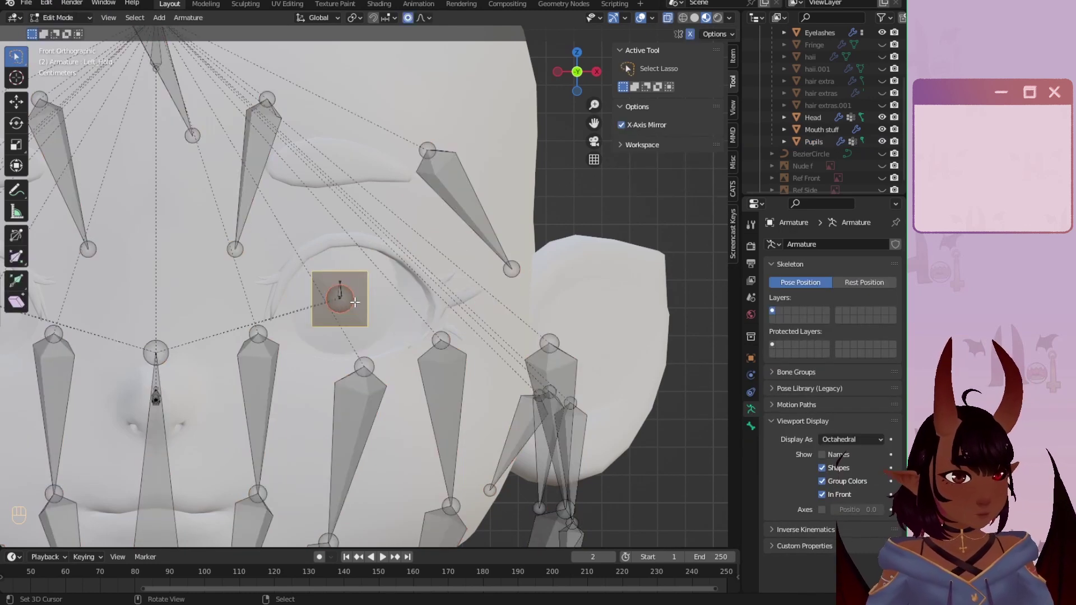
Step: Move the head joint of the Left_Hold bone about -0.0205 m along the X axis
{"action": "scroll", "coordinate": [354, 318], "scroll_direction": "down", "scroll_amount": 5}
{"action": "middle_click_drag", "start_coordinate": [354, 318], "coordinate": [348, 213]}
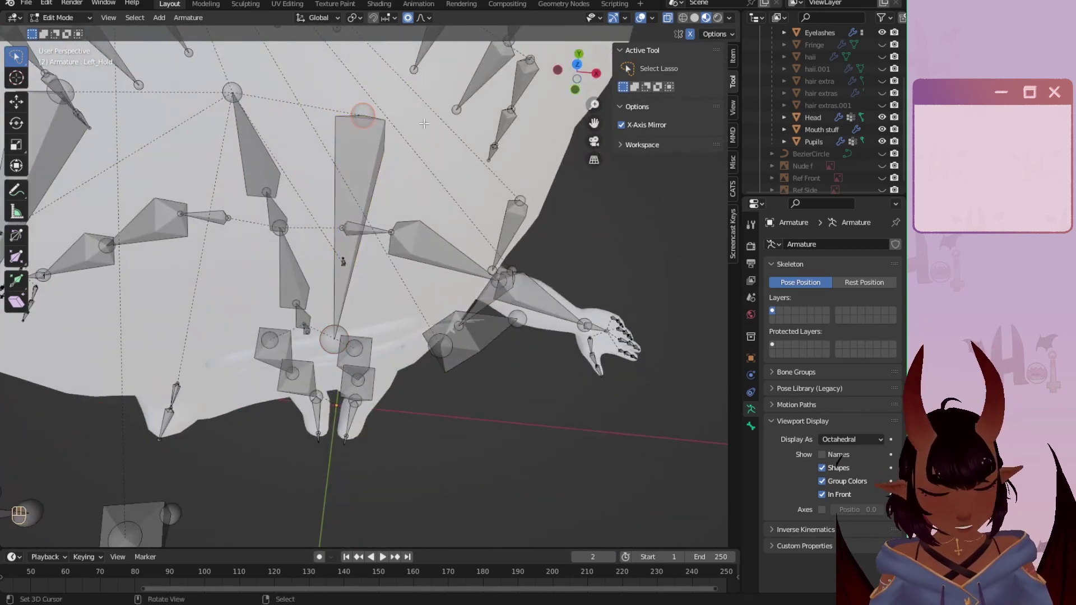
{"action": "key", "text": "g"}
{"action": "key", "text": "x"}
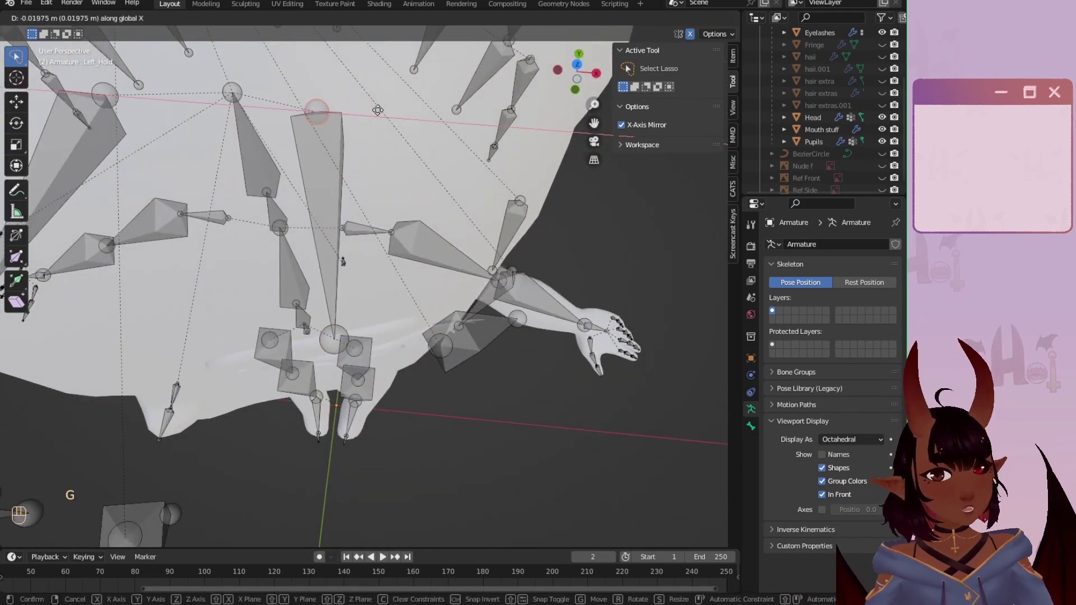
{"action": "left_click", "coordinate": [377, 109]}
{"action": "key", "text": "KP_1"}
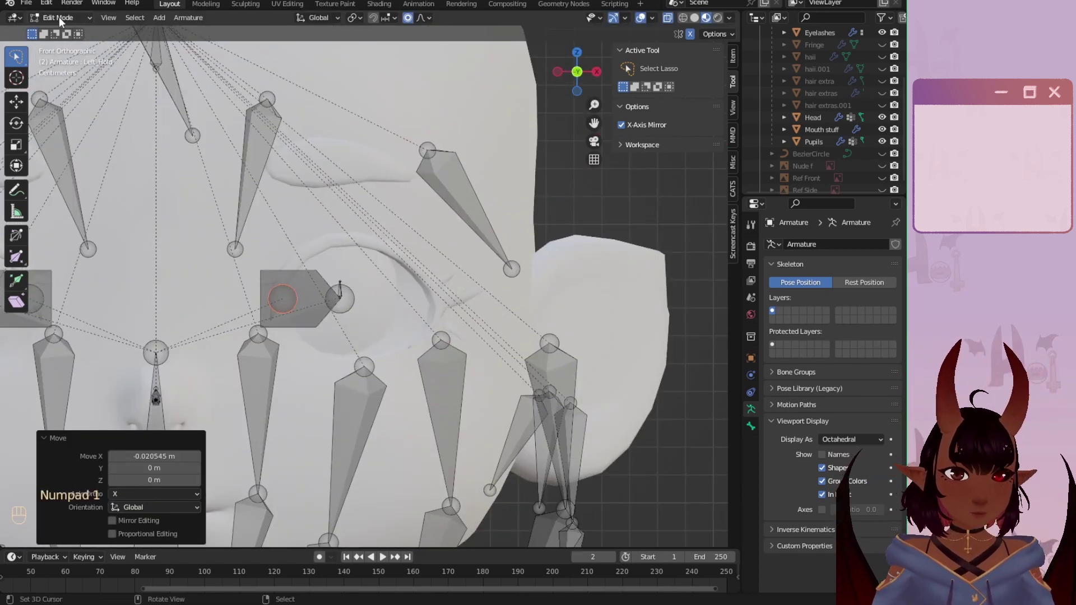
Step: Switch the armature to Pose Mode and test-rotate the Left_Hold bone about -92.7° around global Z
{"action": "left_click", "coordinate": [79, 58]}
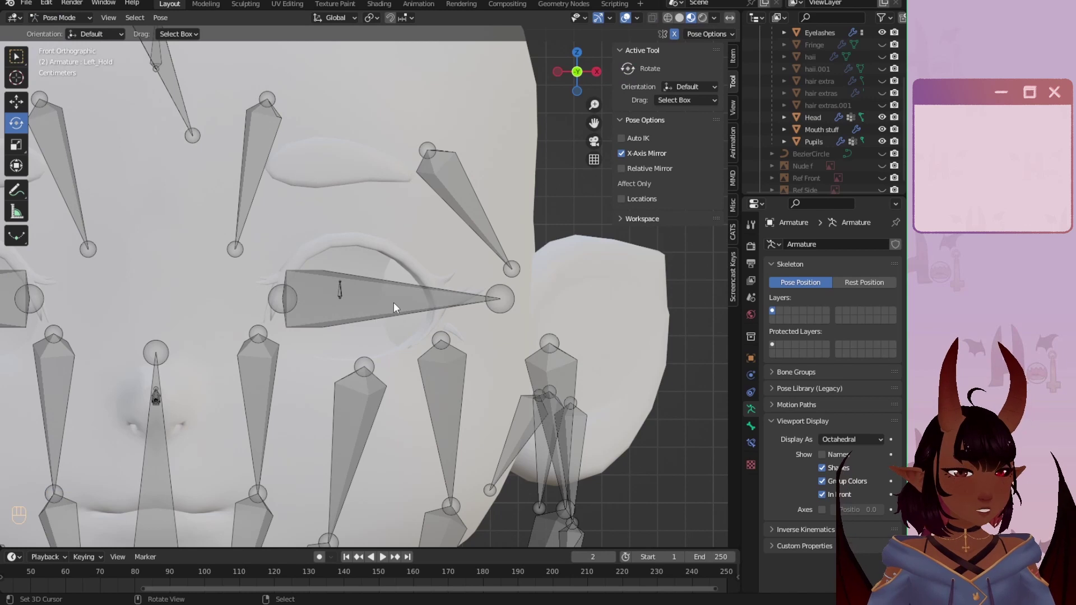
{"action": "scroll", "coordinate": [503, 317], "scroll_direction": "up", "scroll_amount": 1}
{"action": "scroll", "coordinate": [492, 257], "scroll_direction": "down", "scroll_amount": 3}
{"action": "middle_click_drag", "start_coordinate": [492, 257], "coordinate": [460, 226]}
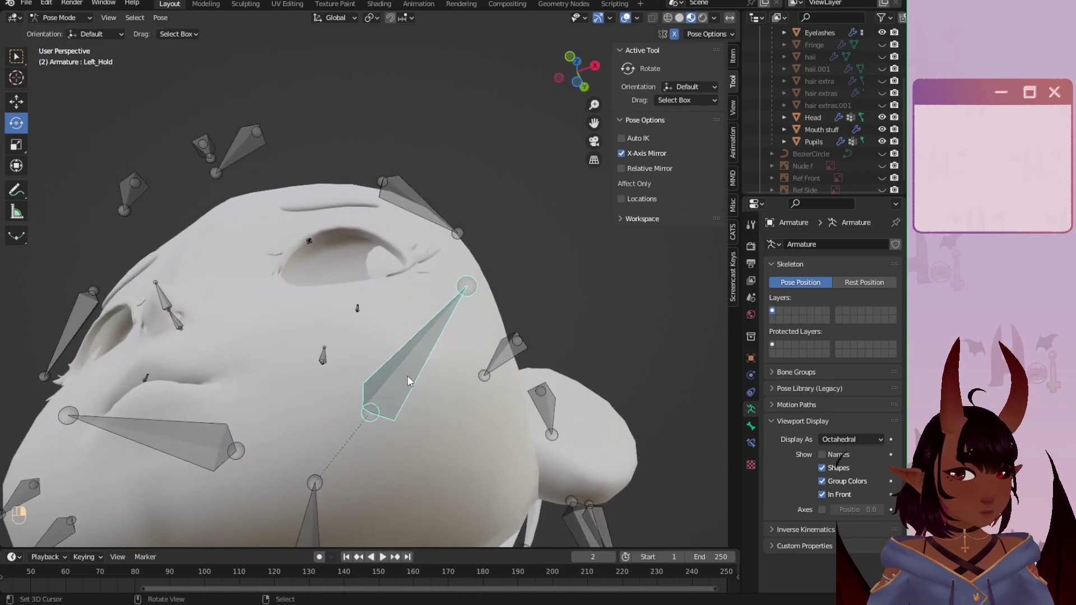
{"action": "key", "text": "r"}
{"action": "key", "text": "x"}
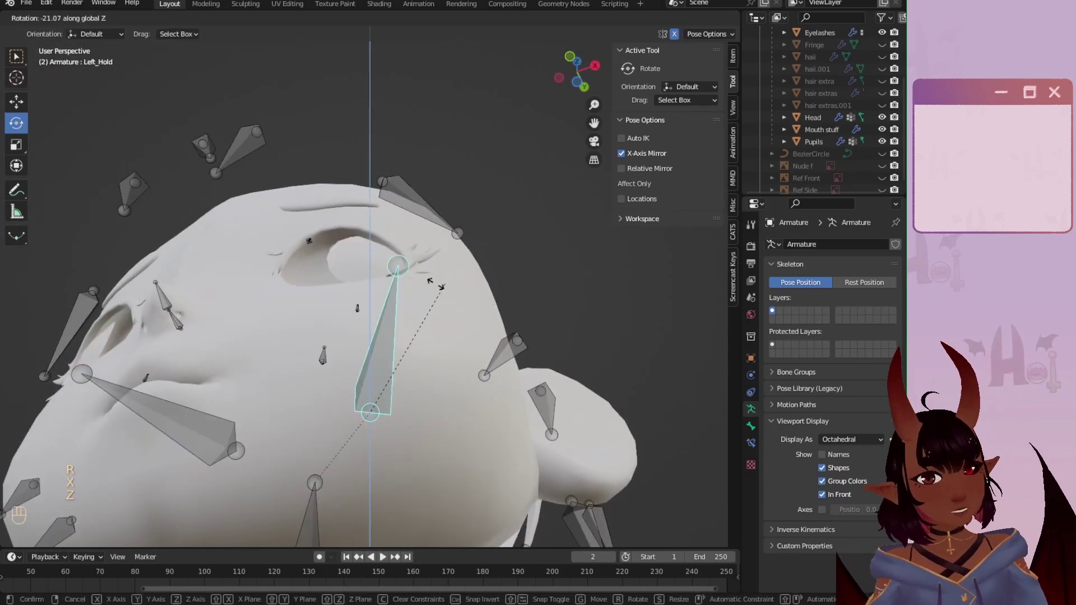
{"action": "key", "text": "z"}
{"action": "left_click", "coordinate": [281, 315]}
Step: Show the model in Solid shading and test-rotate the Left_Hold bone about 18.8° around global Z
{"action": "middle_click_drag", "start_coordinate": [282, 315], "coordinate": [351, 291]}
{"action": "key", "text": "z"}
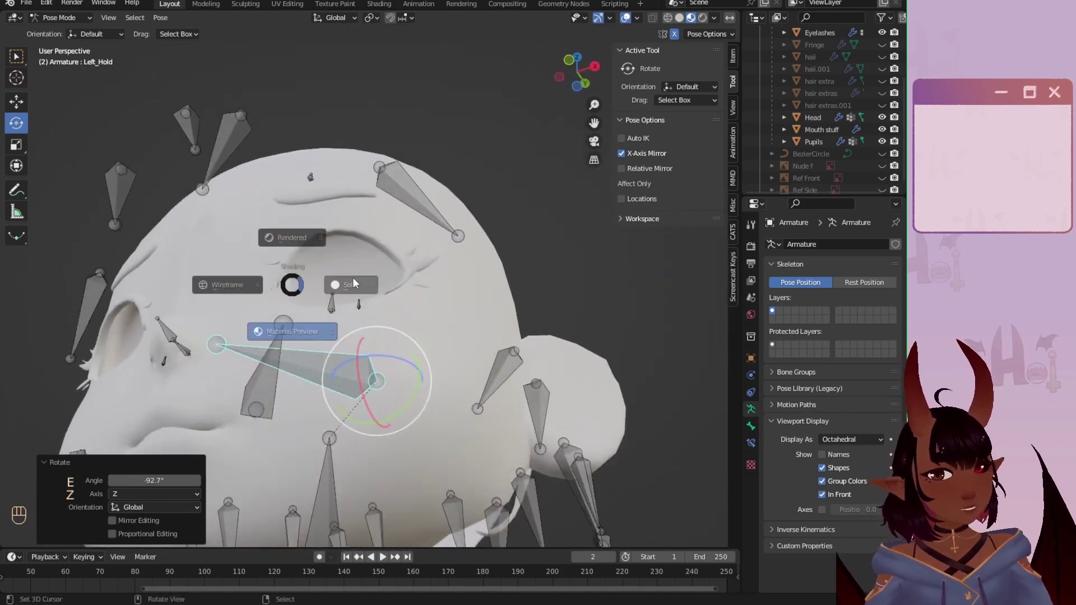
{"action": "left_click", "coordinate": [359, 277]}
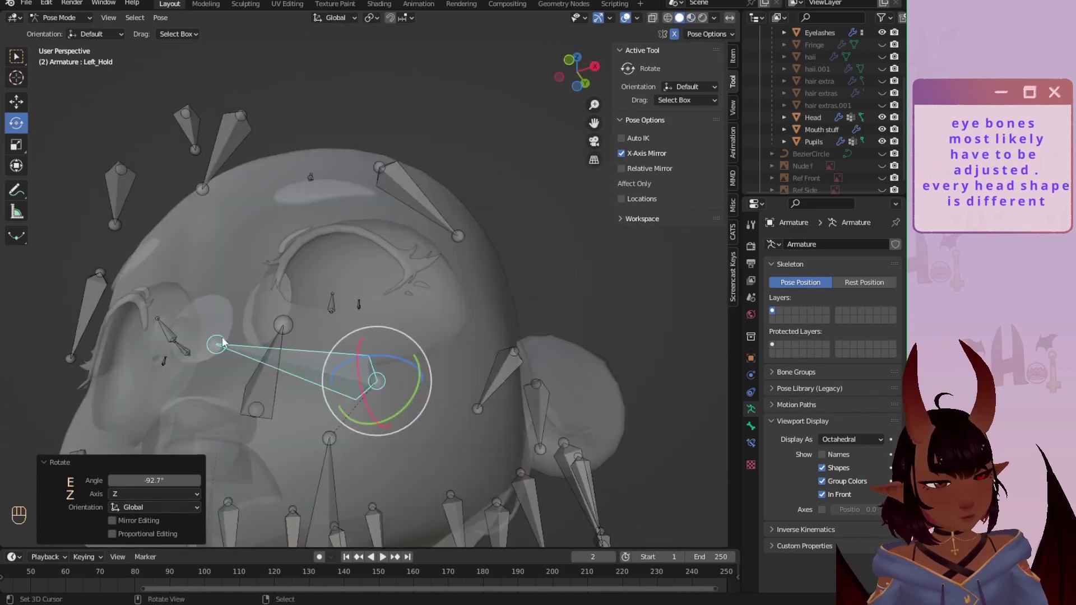
{"action": "key", "text": "r"}
{"action": "key", "text": "z"}
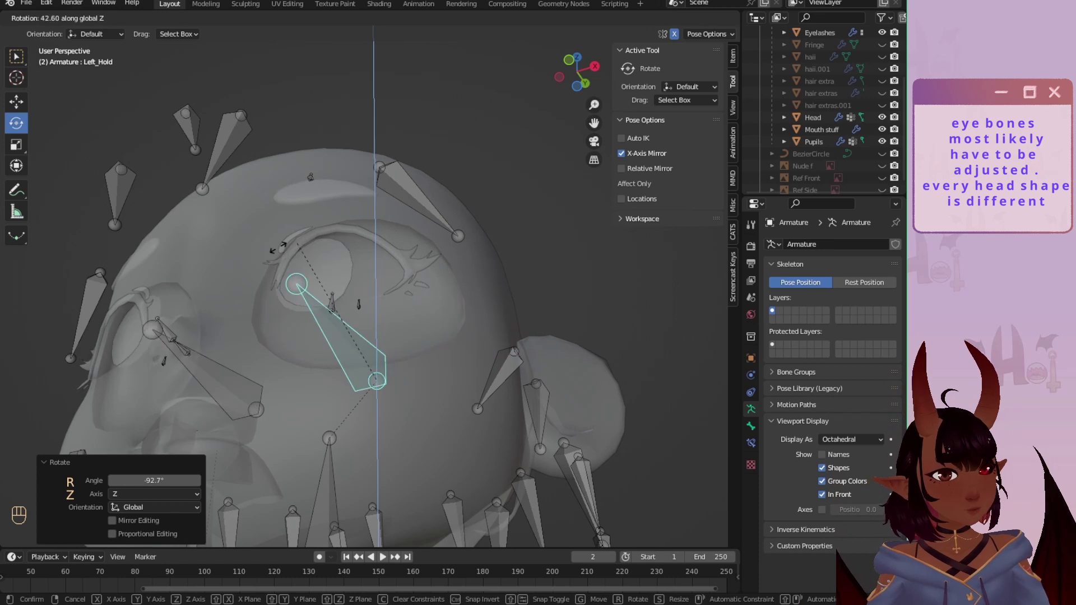
{"action": "left_click", "coordinate": [224, 275]}
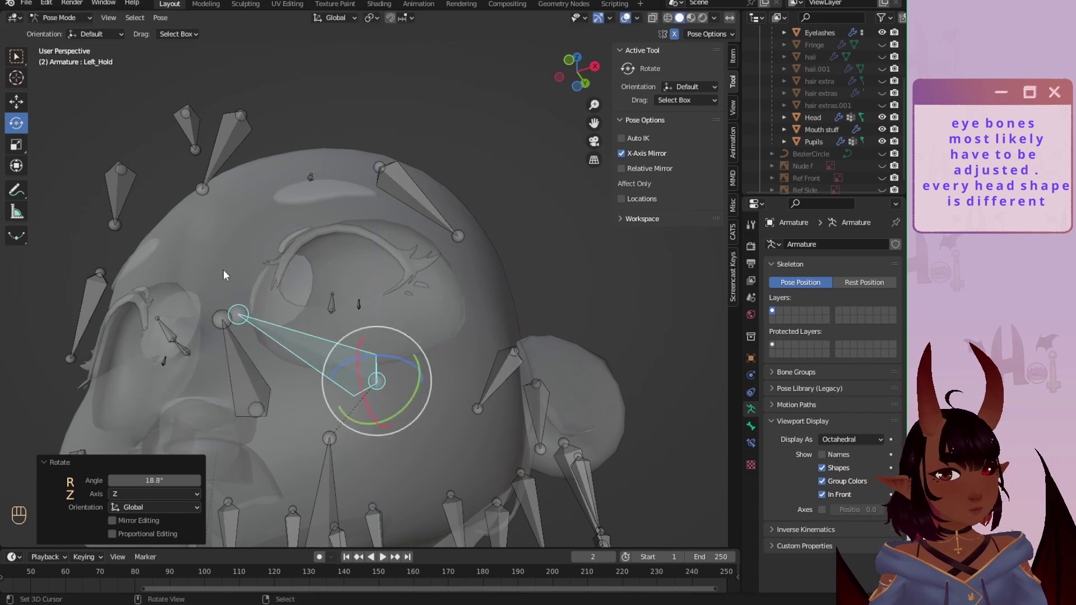
Step: Return to Material Preview shading and rotate the Left_Hold bone about another 29.7° around global Z
{"action": "left_click", "coordinate": [668, 18]}
{"action": "left_click", "coordinate": [691, 18]}
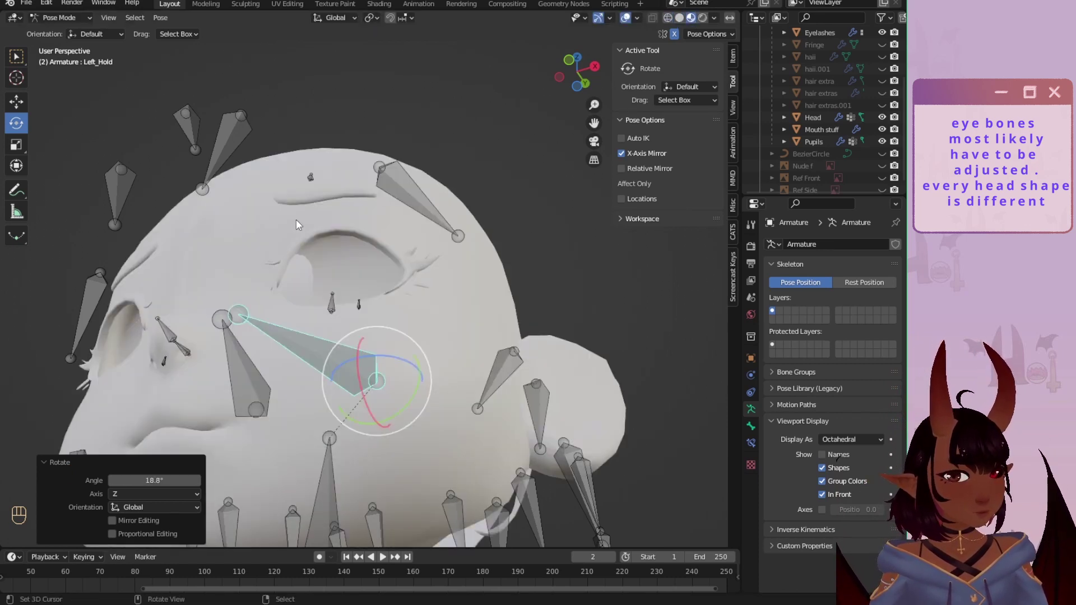
{"action": "key", "text": "r"}
{"action": "key", "text": "z"}
{"action": "left_click", "coordinate": [156, 241]}
Step: Test the Left_Hold bone's rotation around global X from several viewing angles, applying about 77.6°
{"action": "key", "text": "KP_1"}
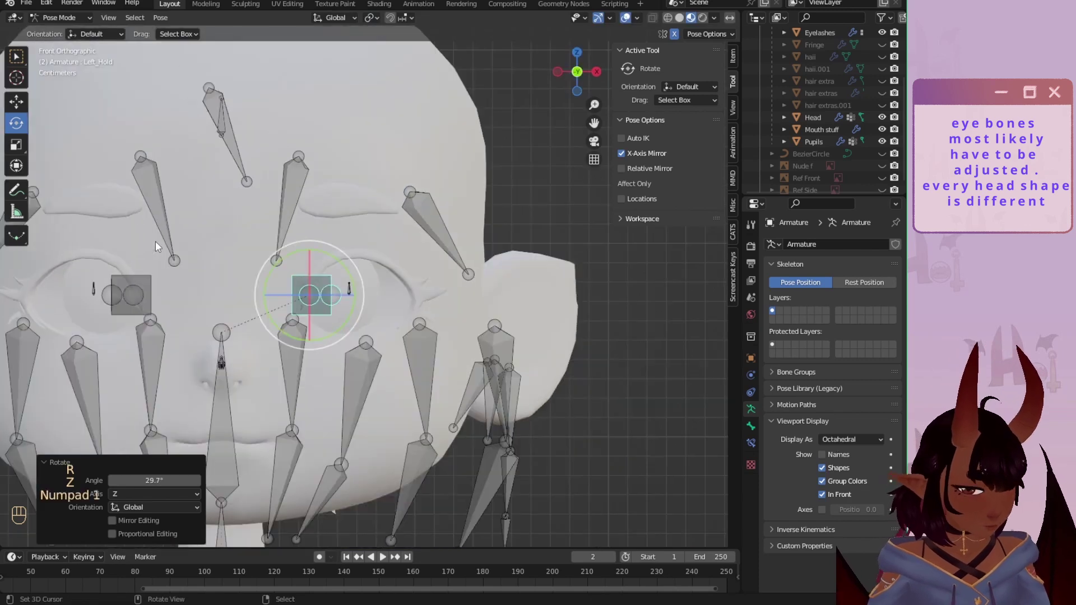
{"action": "key", "text": "r"}
{"action": "key", "text": "x"}
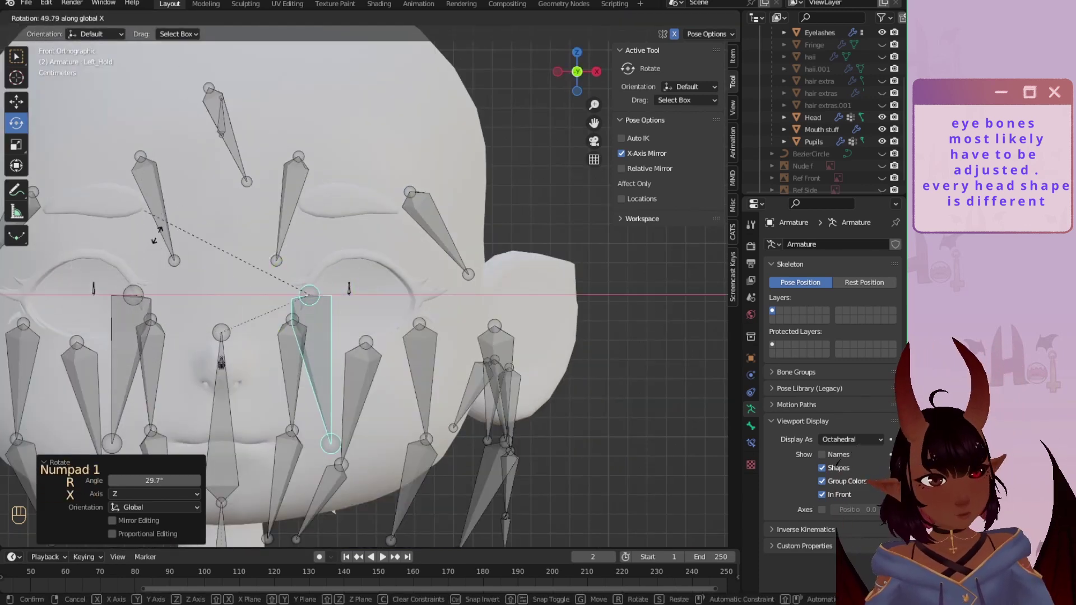
{"action": "right_click", "coordinate": [421, 392]}
{"action": "middle_click_drag", "start_coordinate": [498, 382], "coordinate": [423, 338]}
{"action": "key", "text": "r"}
{"action": "key", "text": "x"}
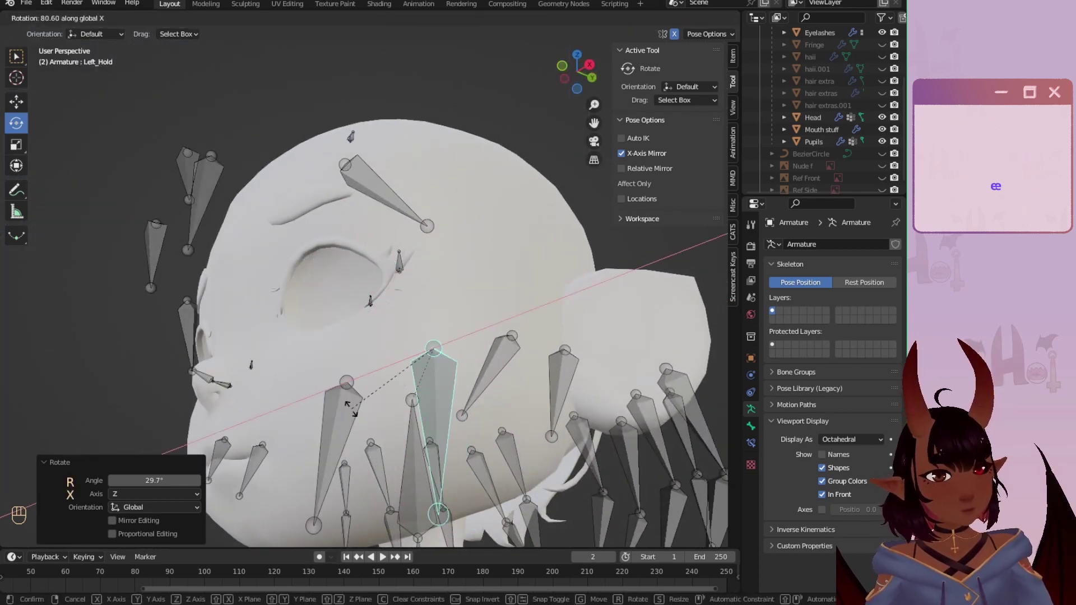
{"action": "left_click", "coordinate": [313, 429]}
{"action": "middle_click_drag", "start_coordinate": [313, 428], "coordinate": [466, 400]}
{"action": "key", "text": "r"}
{"action": "key", "text": "x"}
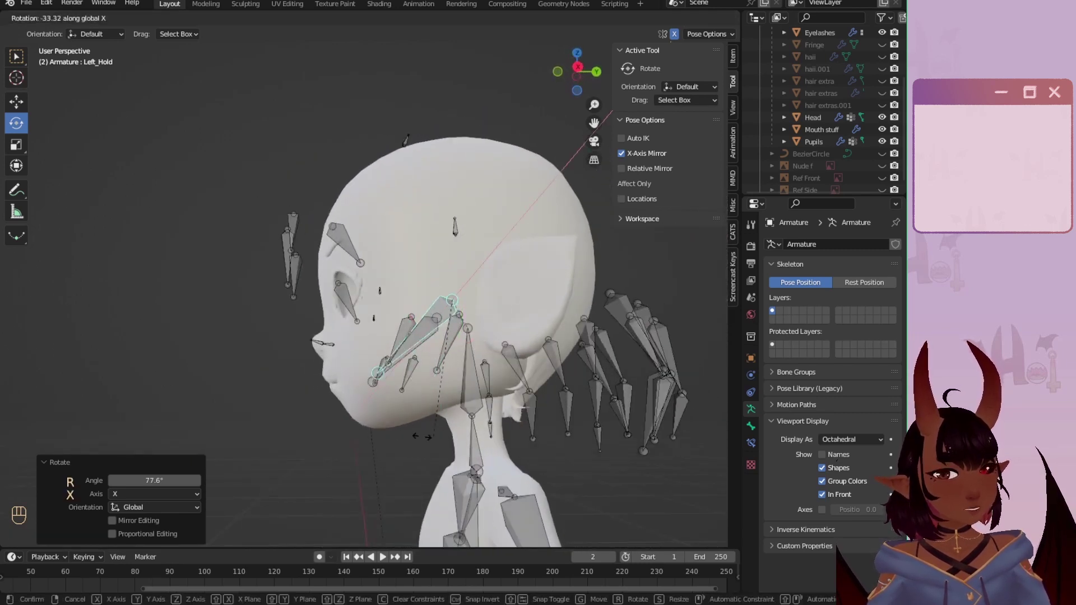
{"action": "right_click", "coordinate": [323, 402]}
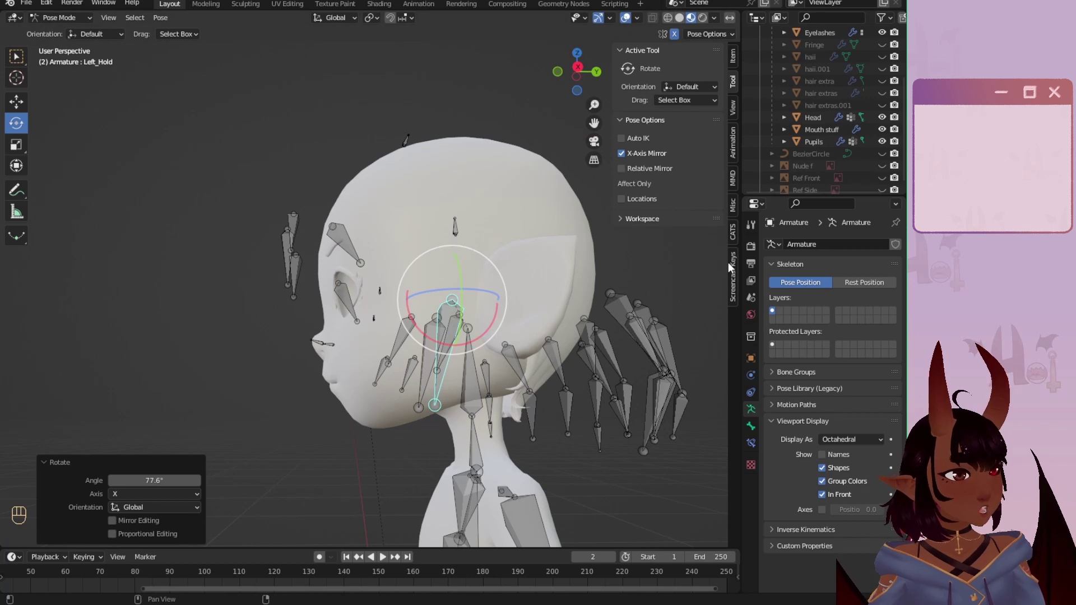
Step: Stop pose mode with the CATS add-on to clear the test rotations
{"action": "left_click", "coordinate": [732, 233]}
{"action": "left_click", "coordinate": [674, 122]}
{"action": "middle_click_drag", "start_coordinate": [395, 278], "coordinate": [348, 272]}
{"action": "middle_click_drag", "start_coordinate": [254, 151], "coordinate": [290, 265]}
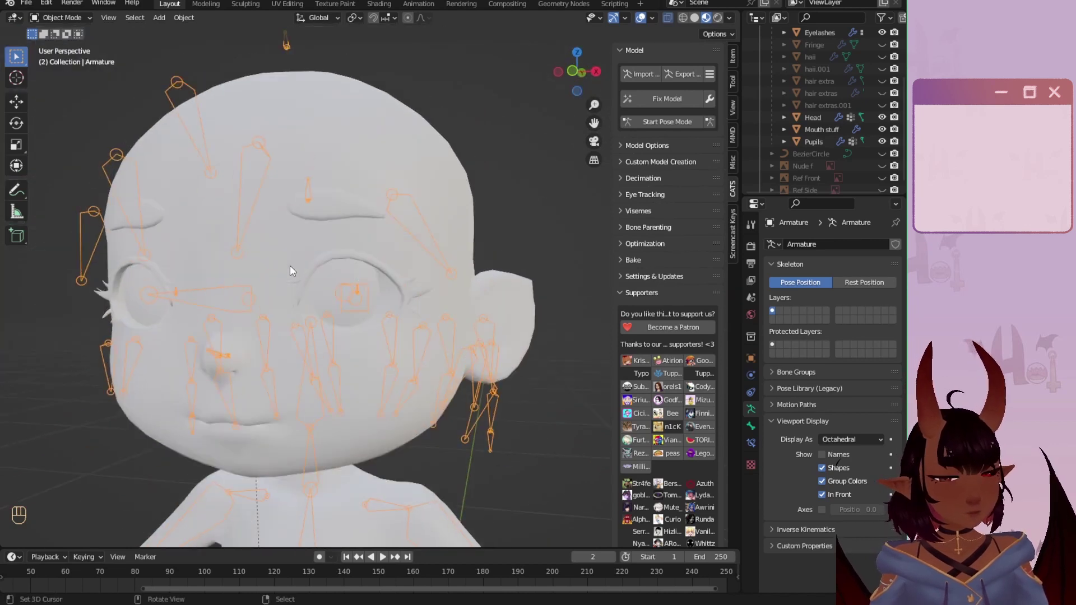
Step: Save the Blender file under its existing name
{"action": "key", "text": "KP_1"}
{"action": "scroll", "coordinate": [323, 292], "scroll_direction": "up", "scroll_amount": 8}
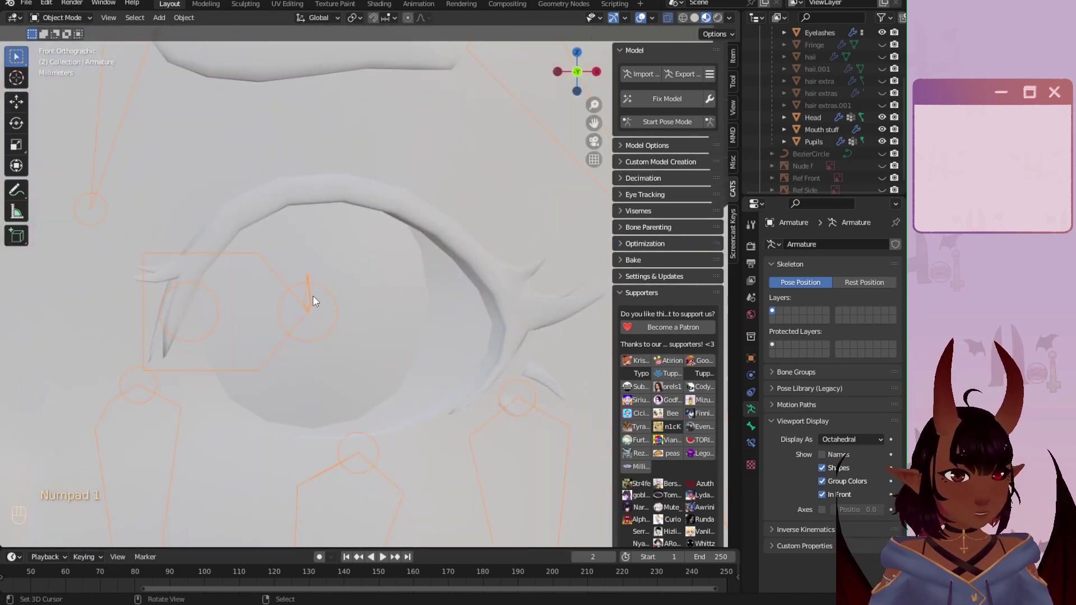
{"action": "left_click", "coordinate": [21, 3]}
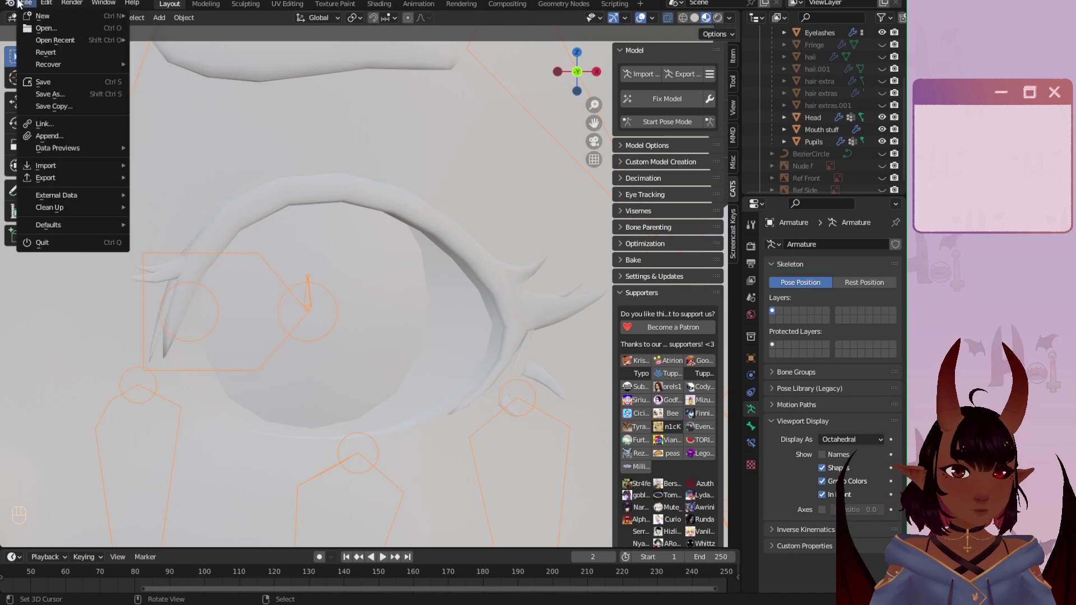
{"action": "left_click", "coordinate": [41, 83]}
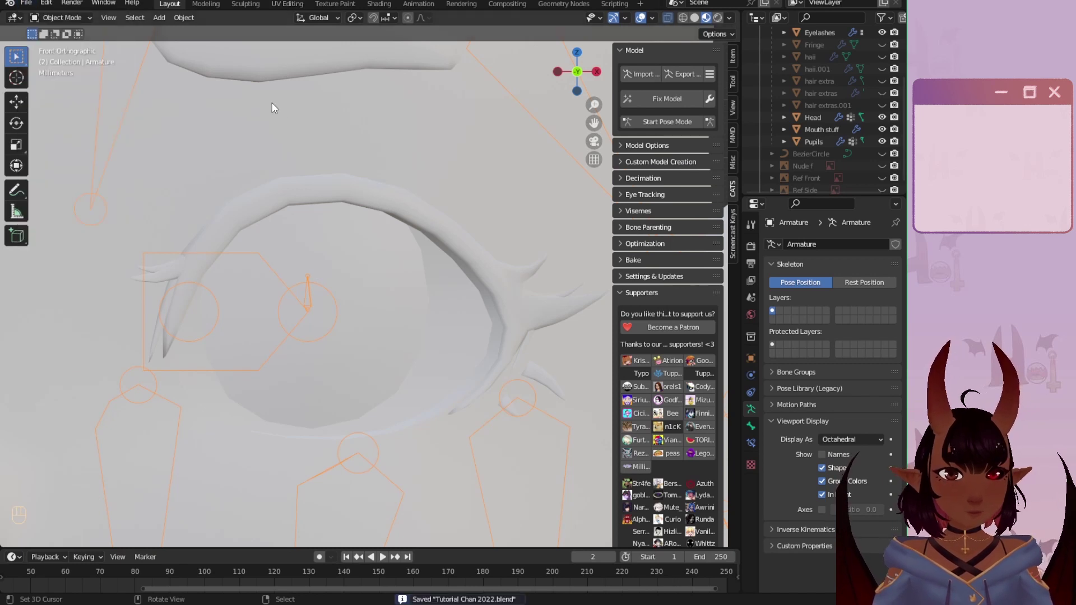
Step: Switch the armature to Pose Mode and select the small Left_Eye bone
{"action": "left_click", "coordinate": [58, 19]}
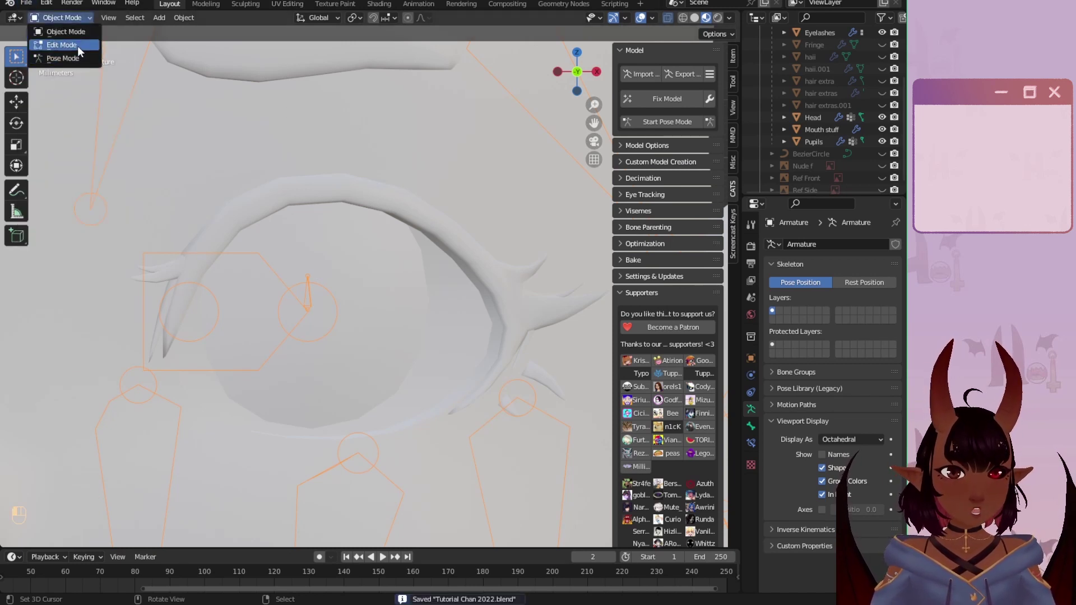
{"action": "left_click", "coordinate": [63, 59]}
{"action": "scroll", "coordinate": [345, 266], "scroll_direction": "up", "scroll_amount": 2}
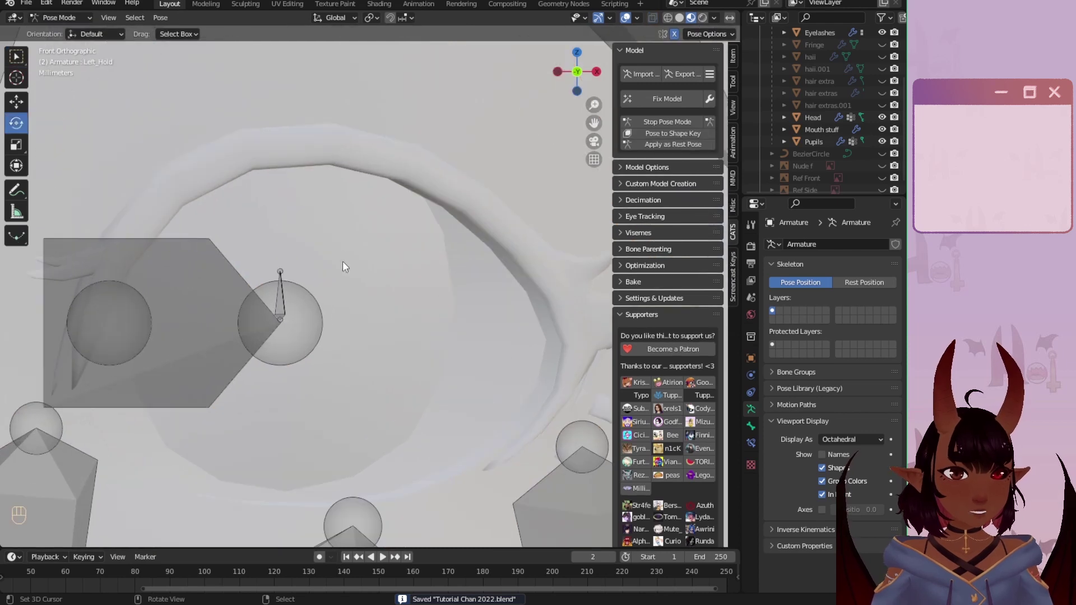
{"action": "right_click", "coordinate": [281, 305]}
{"action": "scroll", "coordinate": [281, 305], "scroll_direction": "down", "scroll_amount": 2}
{"action": "middle_click_drag", "start_coordinate": [356, 312], "coordinate": [318, 278], "text": "shift"}
{"action": "scroll", "coordinate": [318, 277], "scroll_direction": "down", "scroll_amount": 1}
Step: Test how the pupil moves by rotating the Left_Eye bone around global X and Z in front view
{"action": "key", "text": "r"}
{"action": "key", "text": "x"}
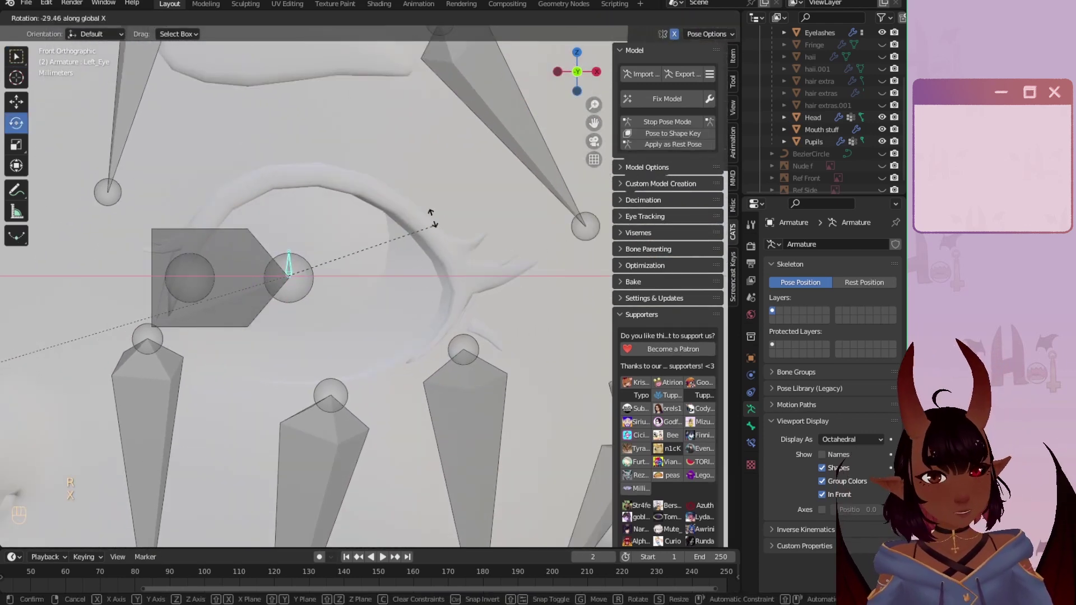
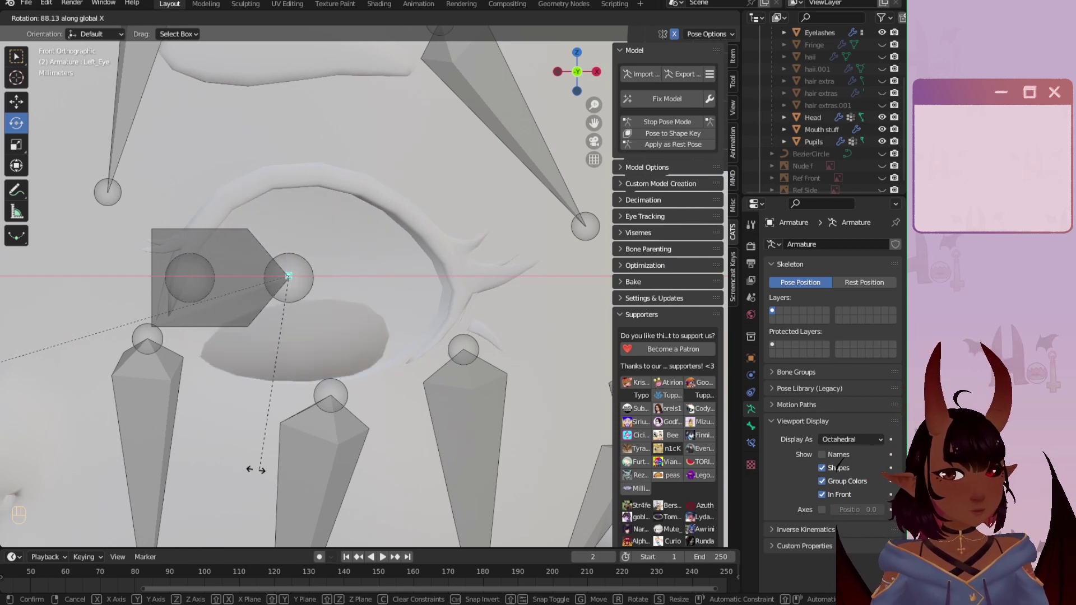
{"action": "key", "text": "r"}
{"action": "key", "text": "z"}
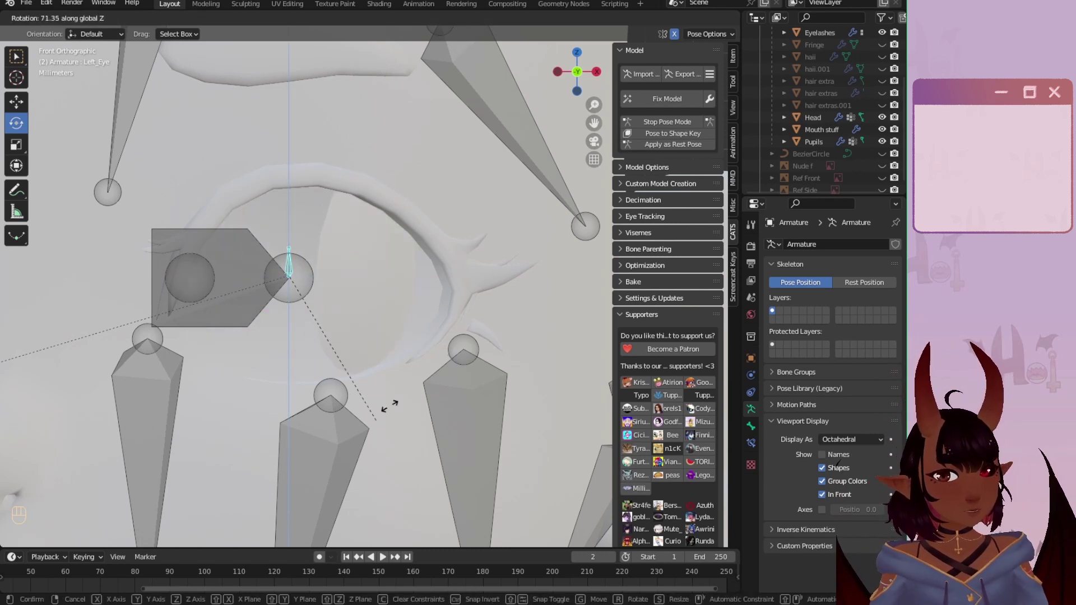
{"action": "right_click", "coordinate": [371, 430]}
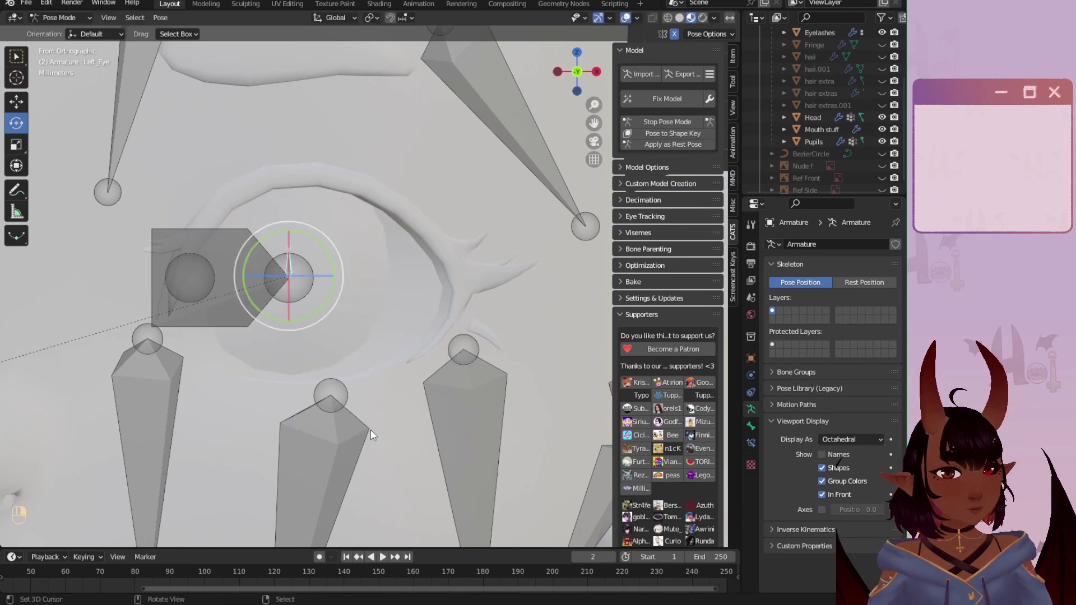
Step: Try rotating the Left_Eye bone around global Z and X while viewing the head from below
{"action": "scroll", "coordinate": [305, 361], "scroll_direction": "down", "scroll_amount": 5}
{"action": "middle_click_drag", "start_coordinate": [429, 356], "coordinate": [392, 241]}
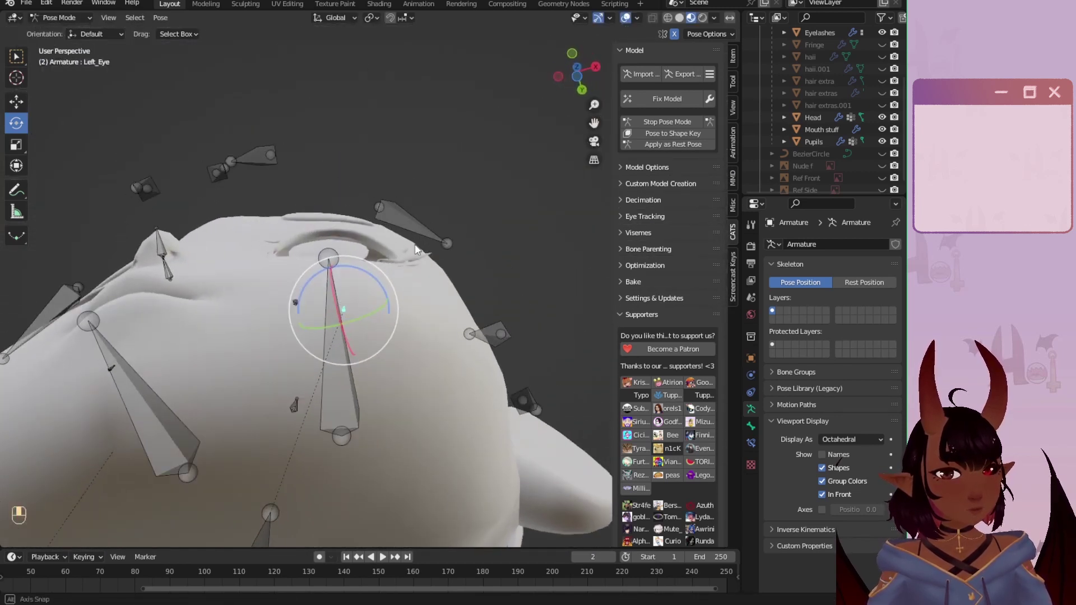
{"action": "key", "text": "r"}
{"action": "key", "text": "z"}
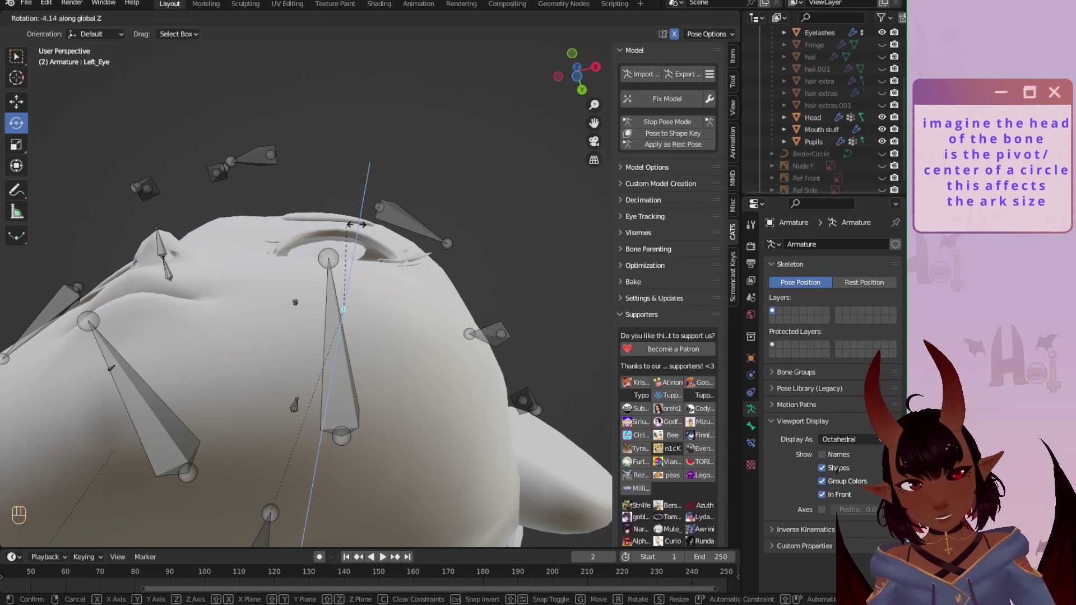
{"action": "left_click", "coordinate": [357, 216]}
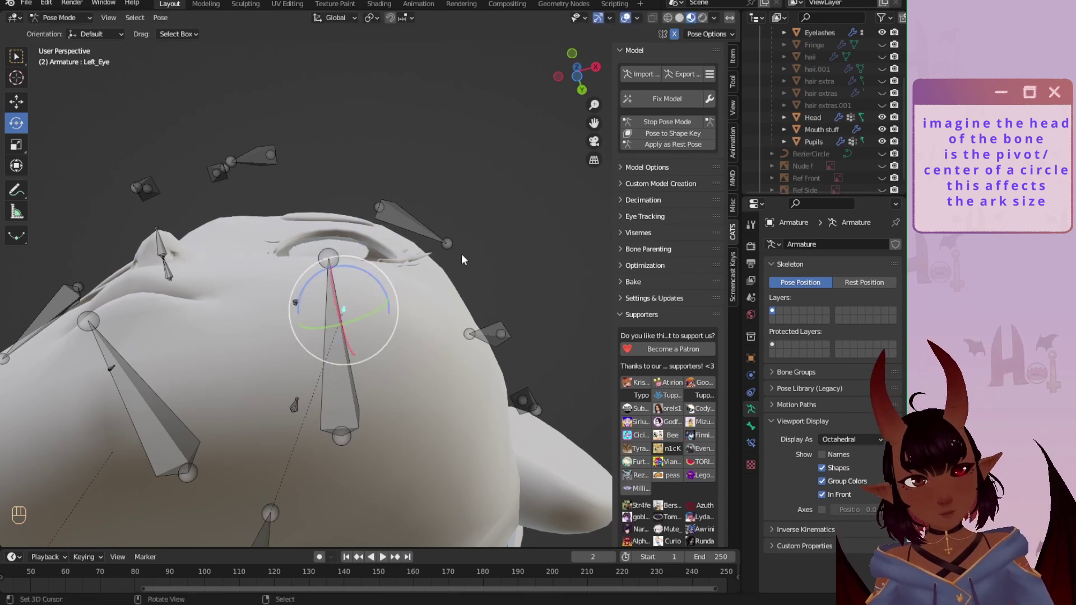
{"action": "key", "text": "r"}
{"action": "key", "text": "x"}
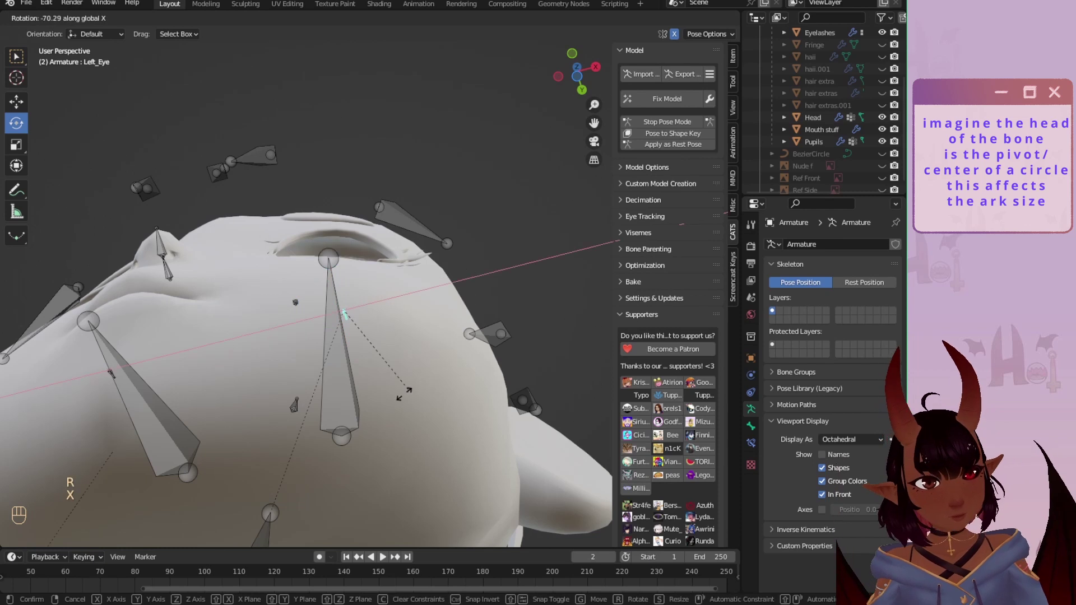
{"action": "right_click", "coordinate": [447, 209]}
Step: View the face from the side and hide the viewport overlays so the bones are out of sight
{"action": "middle_click_drag", "start_coordinate": [447, 209], "coordinate": [354, 322]}
{"action": "left_click", "coordinate": [626, 18]}
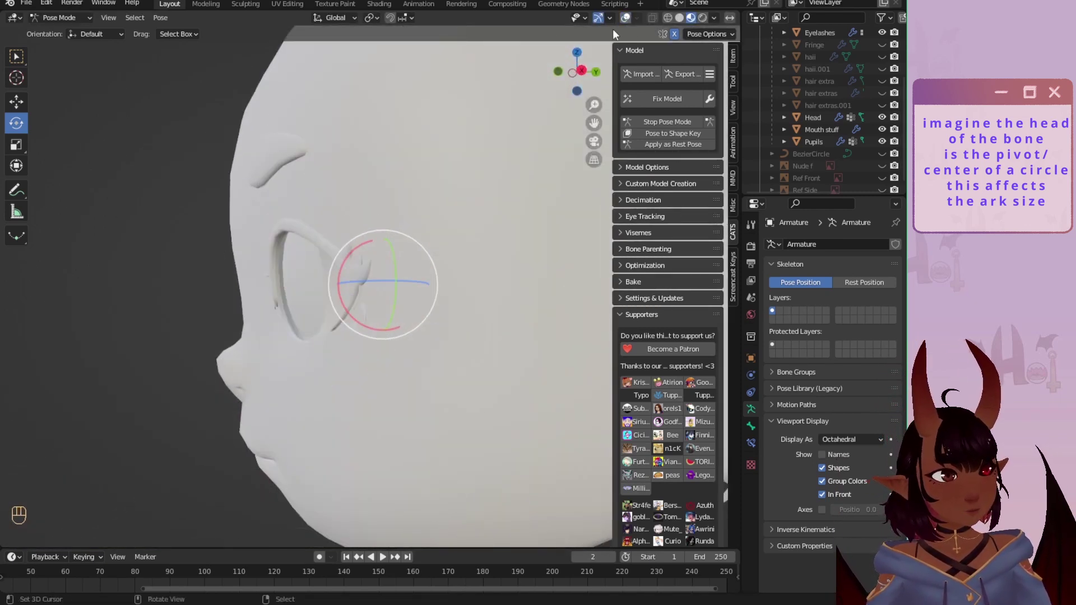
Step: Test rotating the Left_Eye bone around global X from the side with the viewport overlays hidden
{"action": "key", "text": "r"}
{"action": "key", "text": "x"}
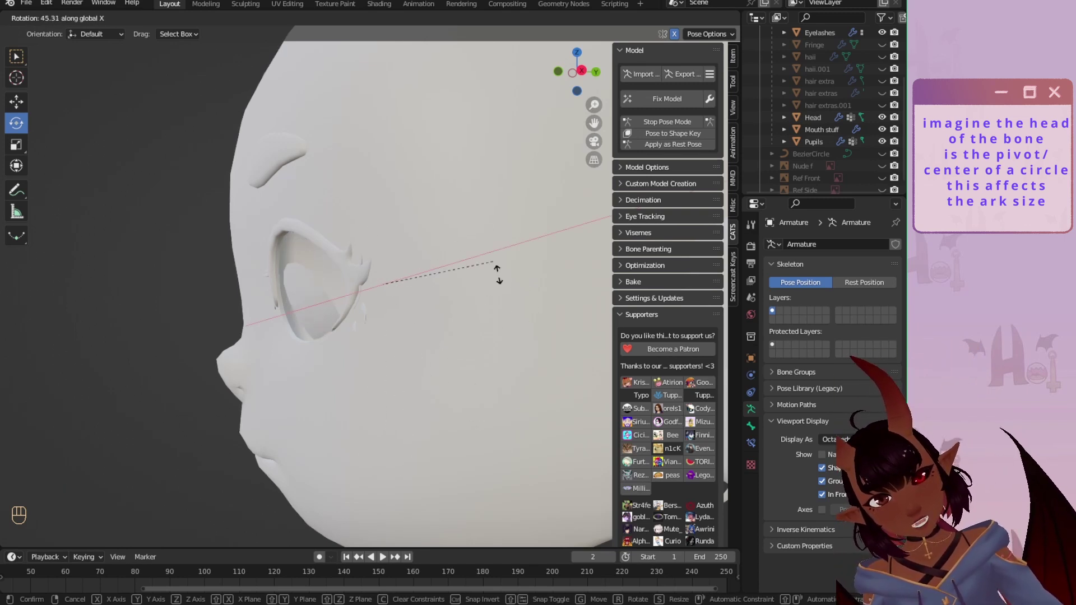
{"action": "right_click", "coordinate": [411, 415]}
{"action": "scroll", "coordinate": [247, 223], "scroll_direction": "up", "scroll_amount": 2}
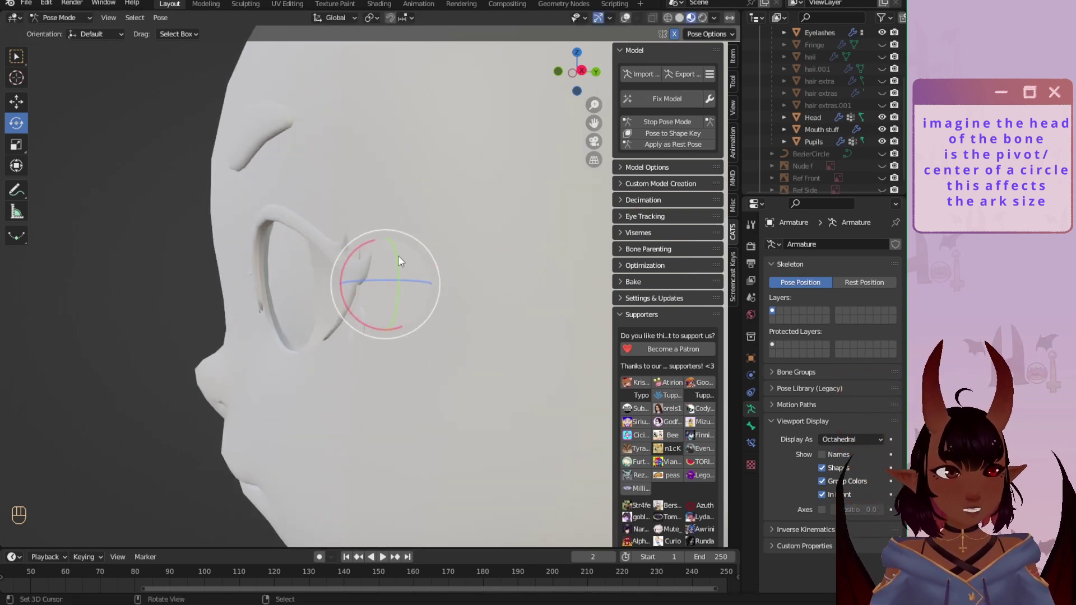
Step: In Edit Mode, show the viewport overlays again and move the Left_Eye bone about 0.0093 m along global Y
{"action": "left_click", "coordinate": [59, 18]}
{"action": "left_click", "coordinate": [55, 44]}
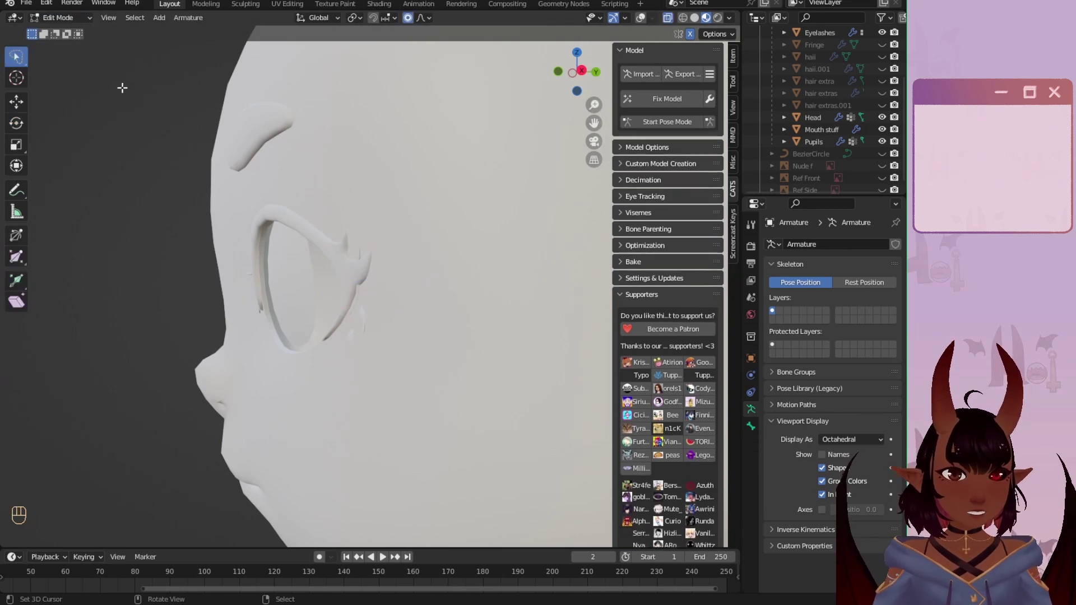
{"action": "left_click", "coordinate": [641, 17]}
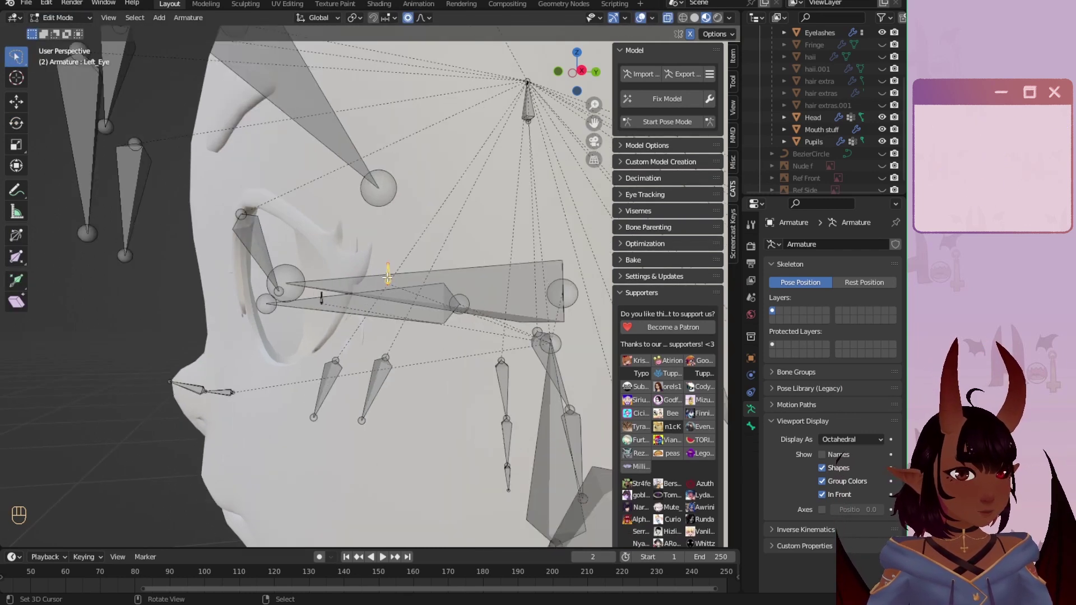
{"action": "key", "text": "g"}
{"action": "key", "text": "y"}
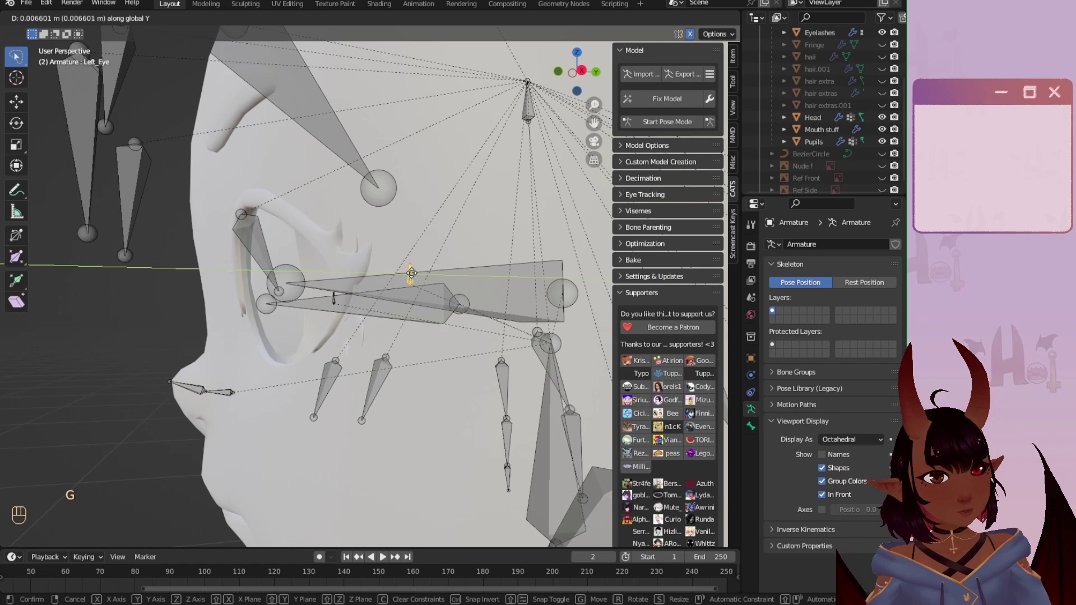
{"action": "left_click", "coordinate": [421, 273]}
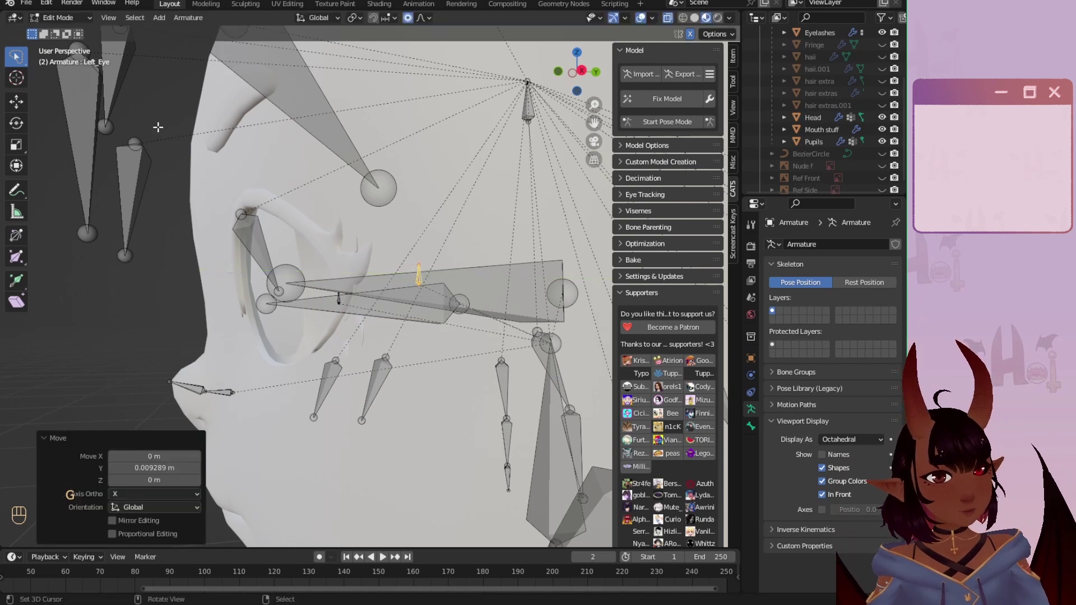
Step: Return to Pose Mode and test rotating the Left_Eye bone around global X and global Z in side view
{"action": "left_click", "coordinate": [42, 21]}
{"action": "left_click", "coordinate": [56, 56]}
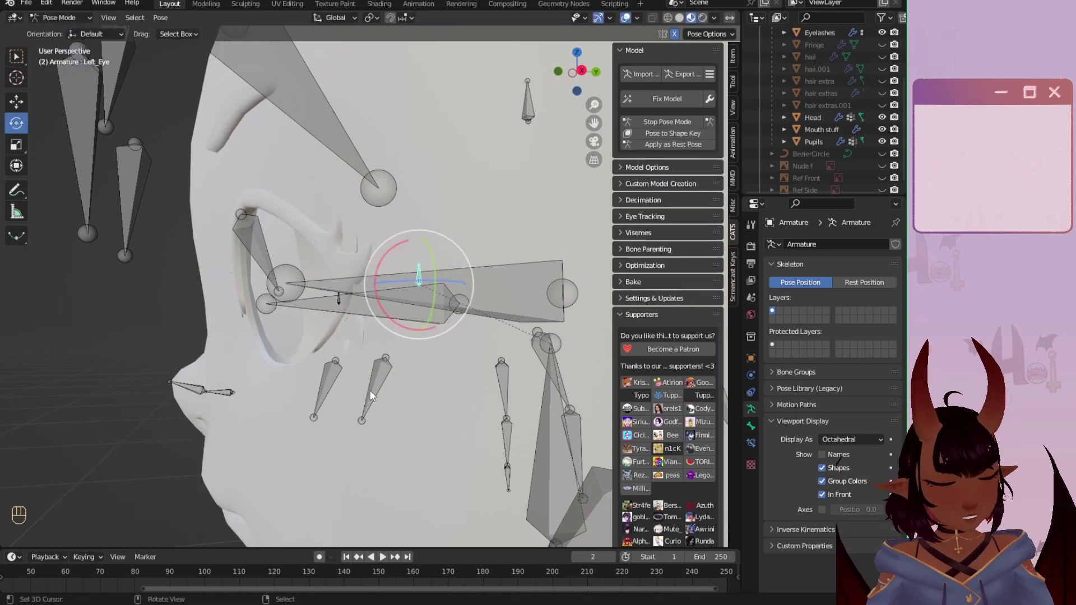
{"action": "key", "text": "r"}
{"action": "key", "text": "x"}
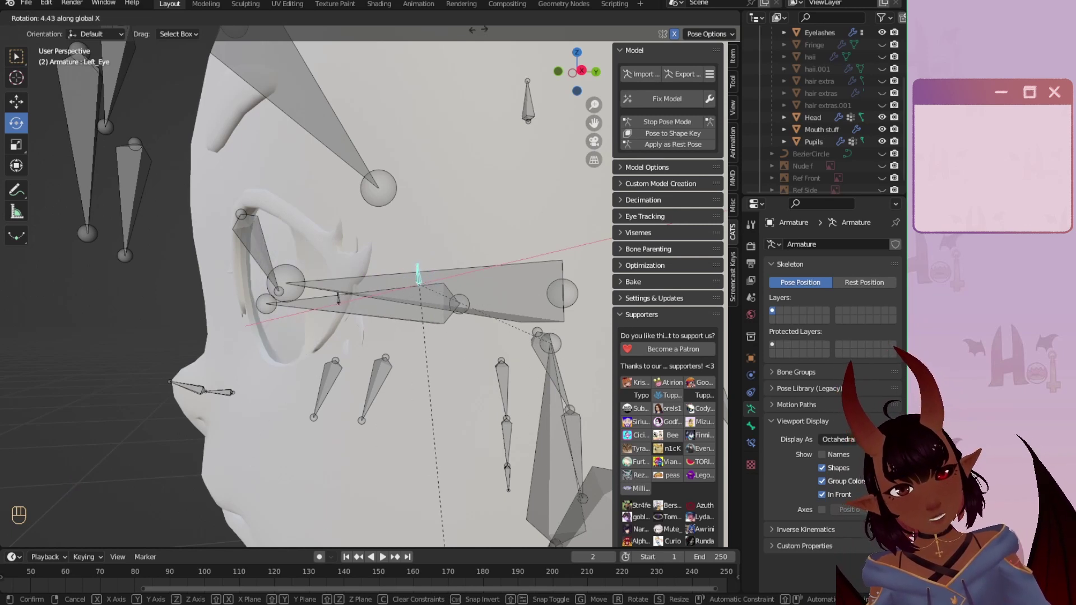
{"action": "left_click", "coordinate": [422, 446]}
{"action": "key", "text": "r"}
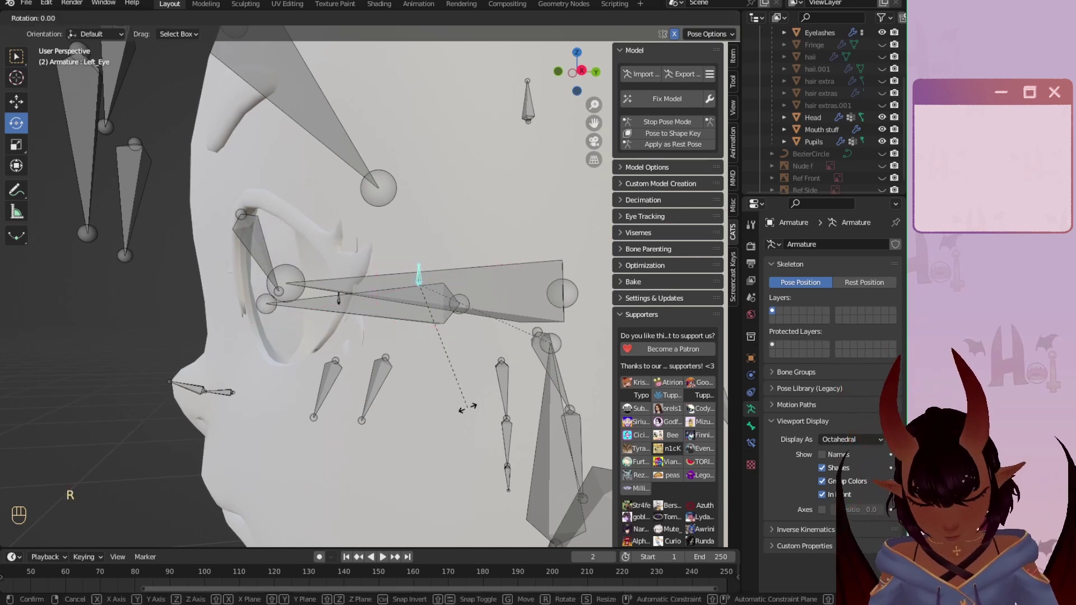
{"action": "key", "text": "z"}
{"action": "right_click", "coordinate": [276, 467]}
Step: Test the Left_Eye bone's rotation around global Z while viewing the eye socket from below
{"action": "middle_click_drag", "start_coordinate": [276, 466], "coordinate": [393, 339]}
{"action": "key", "text": "r"}
{"action": "key", "text": "z"}
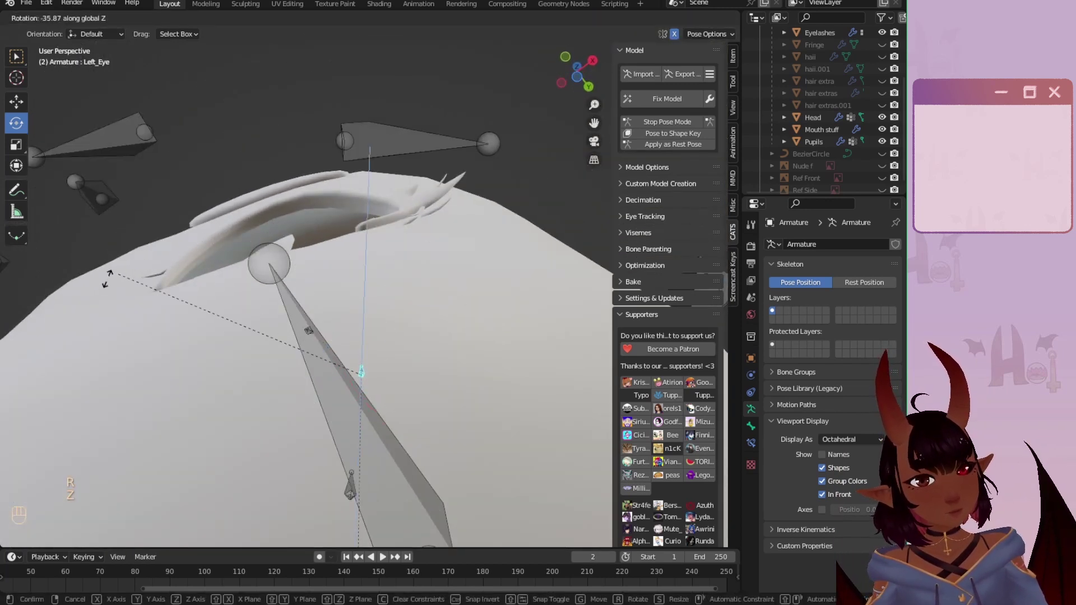
{"action": "right_click", "coordinate": [220, 262]}
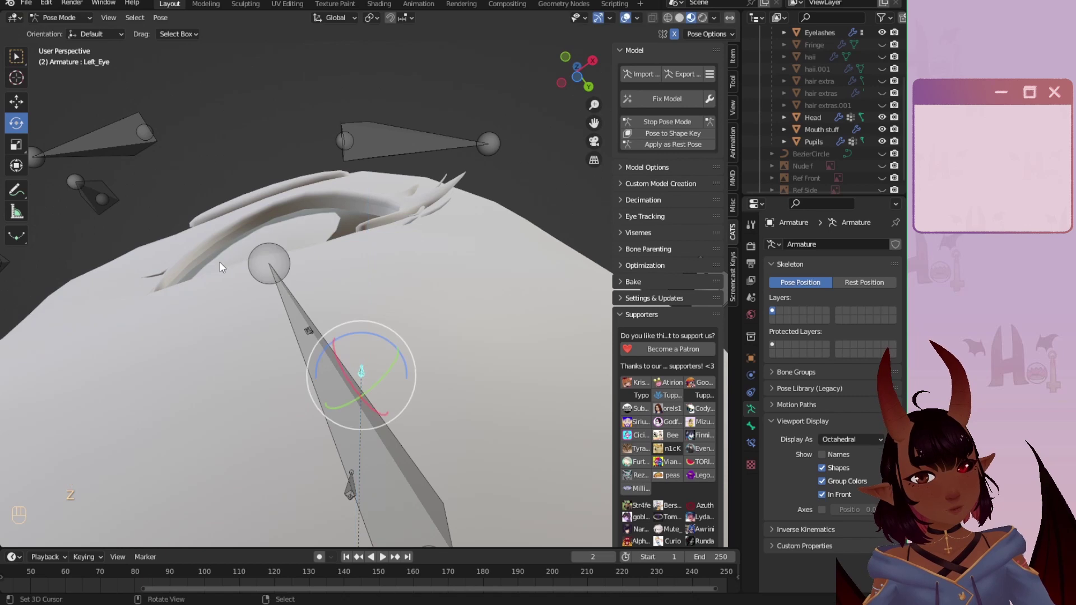
Step: Switch the armature to Edit Mode and move the Left_Eye bone about 0.0159 m along global Y
{"action": "left_click", "coordinate": [61, 18]}
{"action": "left_click", "coordinate": [61, 46]}
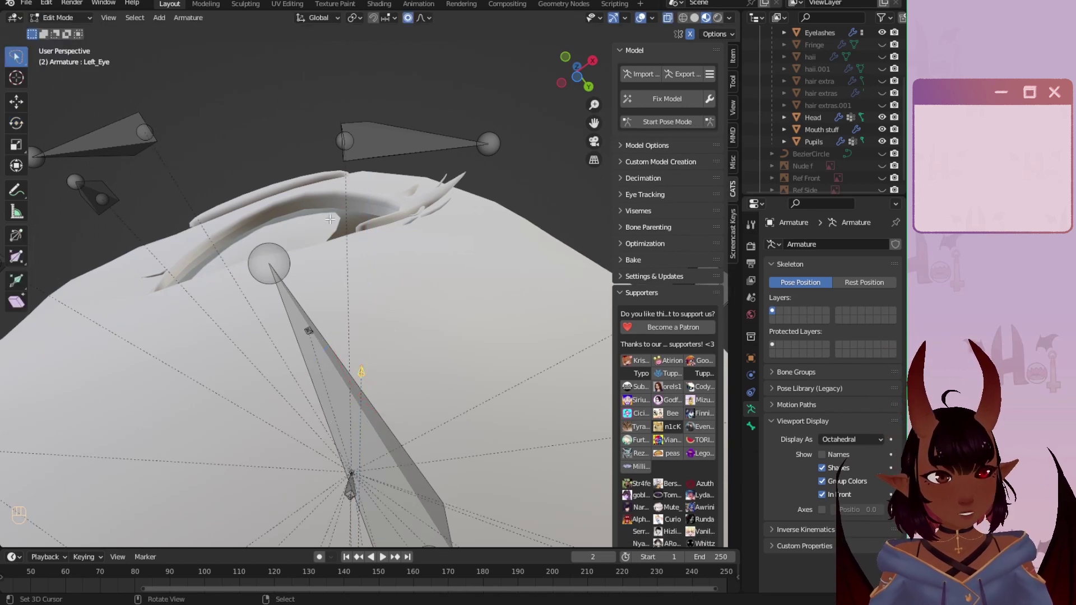
{"action": "key", "text": "g"}
{"action": "left_click", "coordinate": [395, 302]}
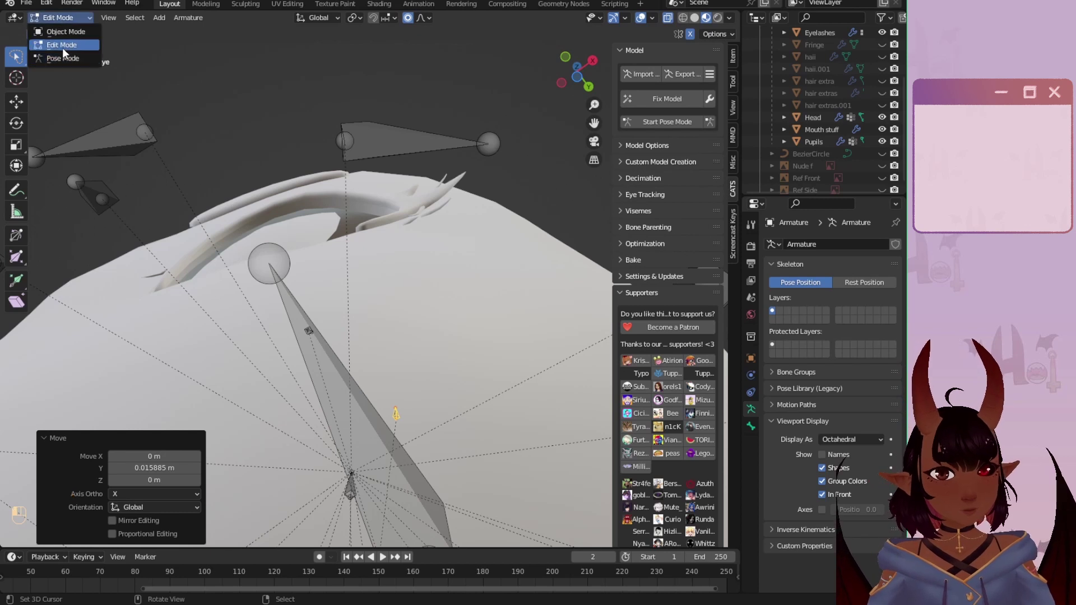
Step: Switch to Pose Mode and test how the repositioned Left_Eye bone swings the pupil around global Z
{"action": "left_click", "coordinate": [63, 48]}
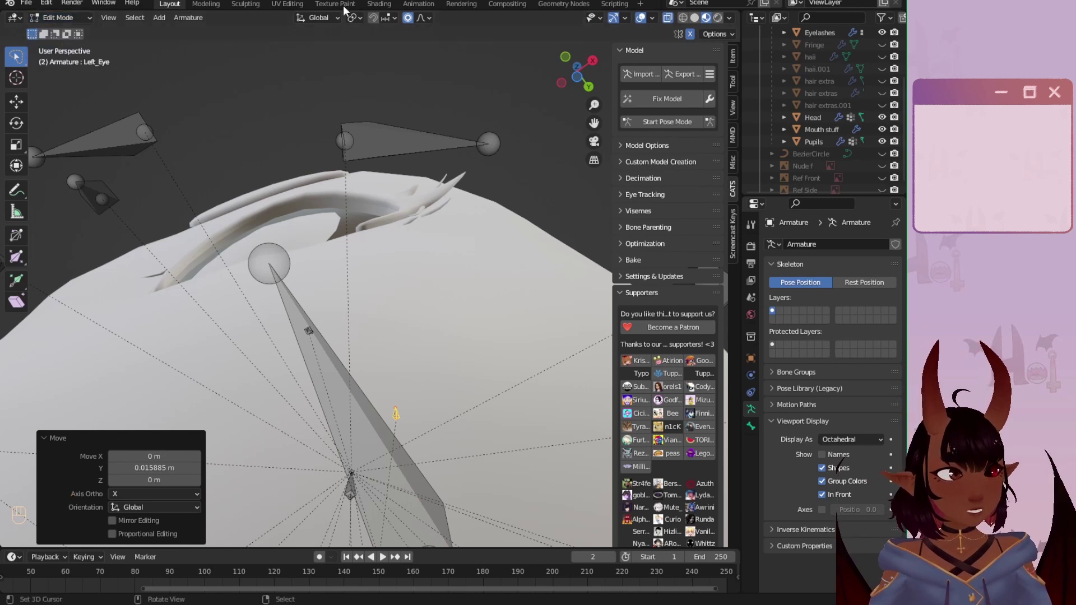
{"action": "left_click", "coordinate": [77, 18]}
{"action": "left_click", "coordinate": [79, 55]}
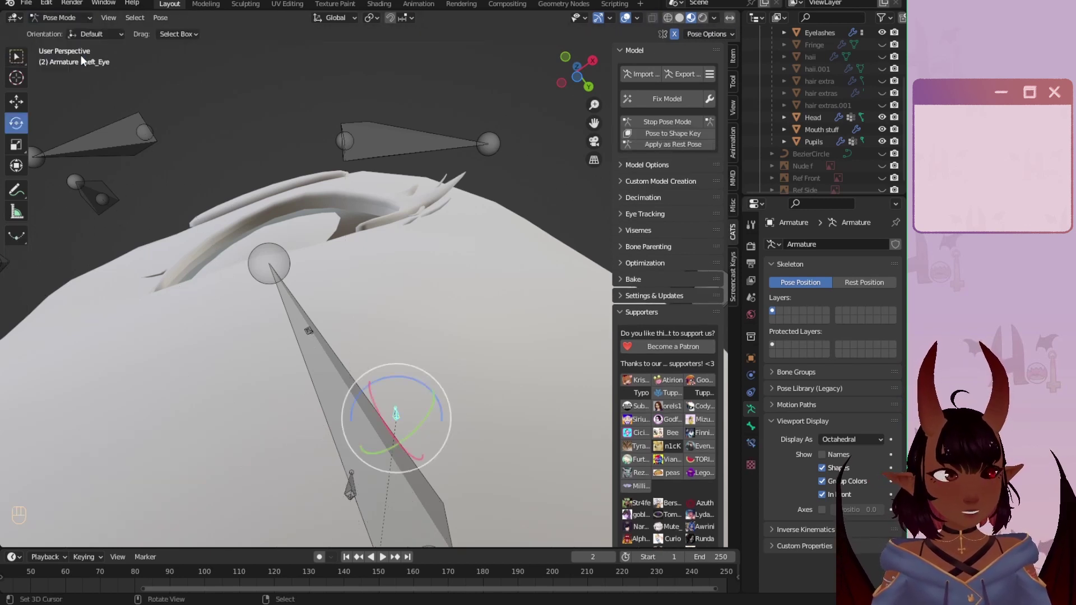
{"action": "key", "text": "r"}
{"action": "key", "text": "z"}
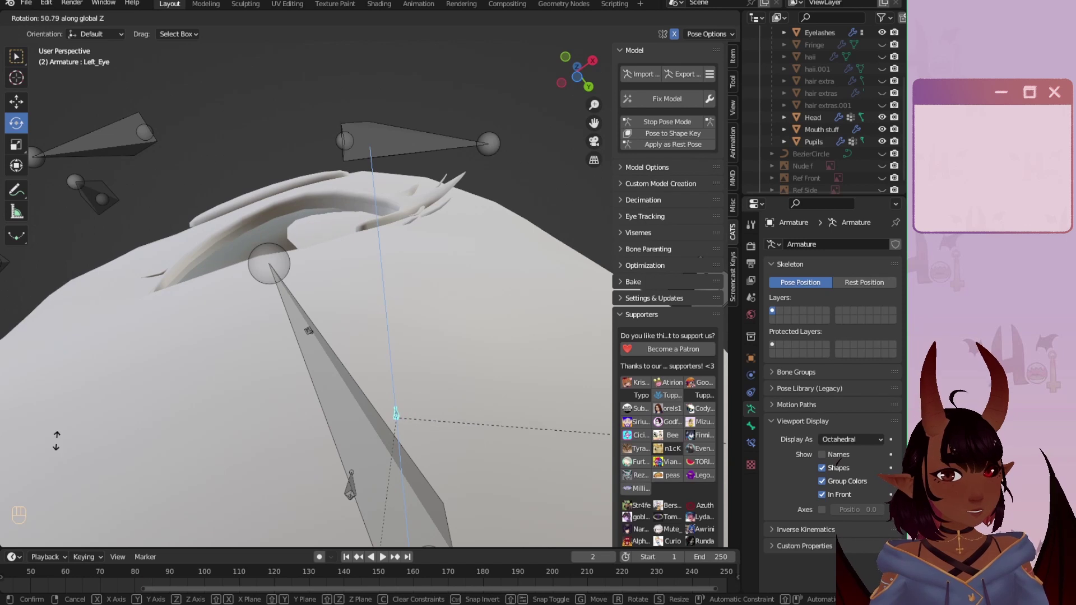
{"action": "right_click", "coordinate": [447, 374]}
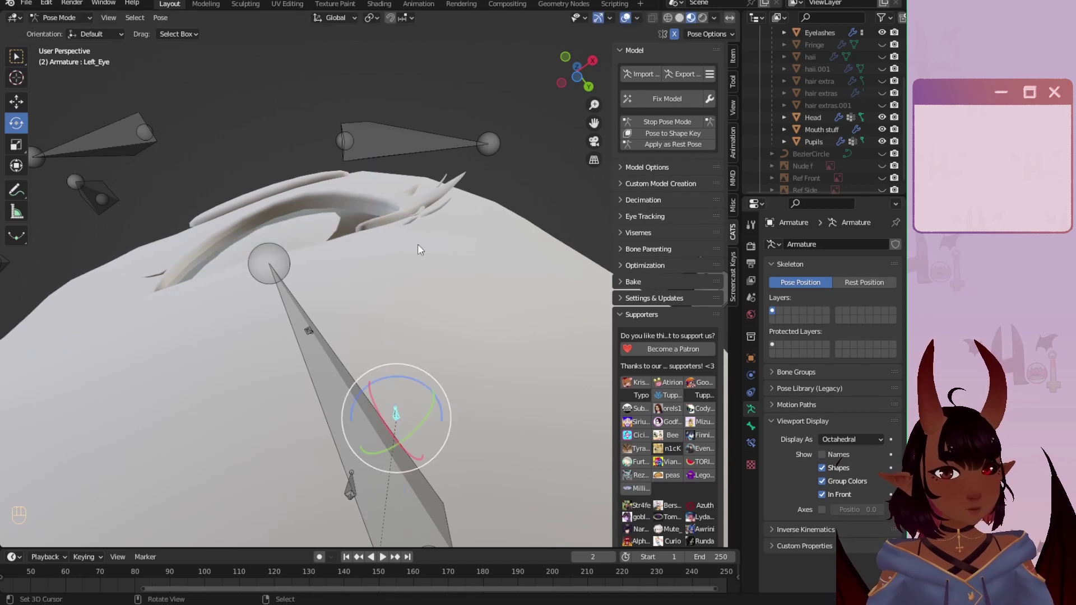
Step: Test rotating the Left_Eye bone around global X from the side and rotate it 57.3° around global Z
{"action": "middle_click_drag", "start_coordinate": [420, 245], "coordinate": [409, 401]}
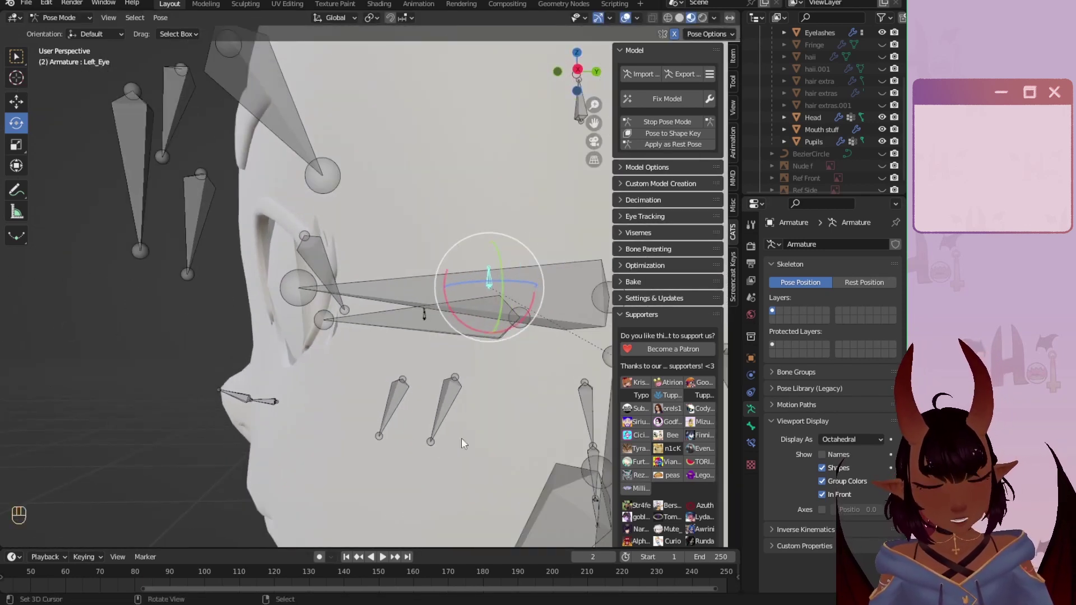
{"action": "key", "text": "r"}
{"action": "key", "text": "x"}
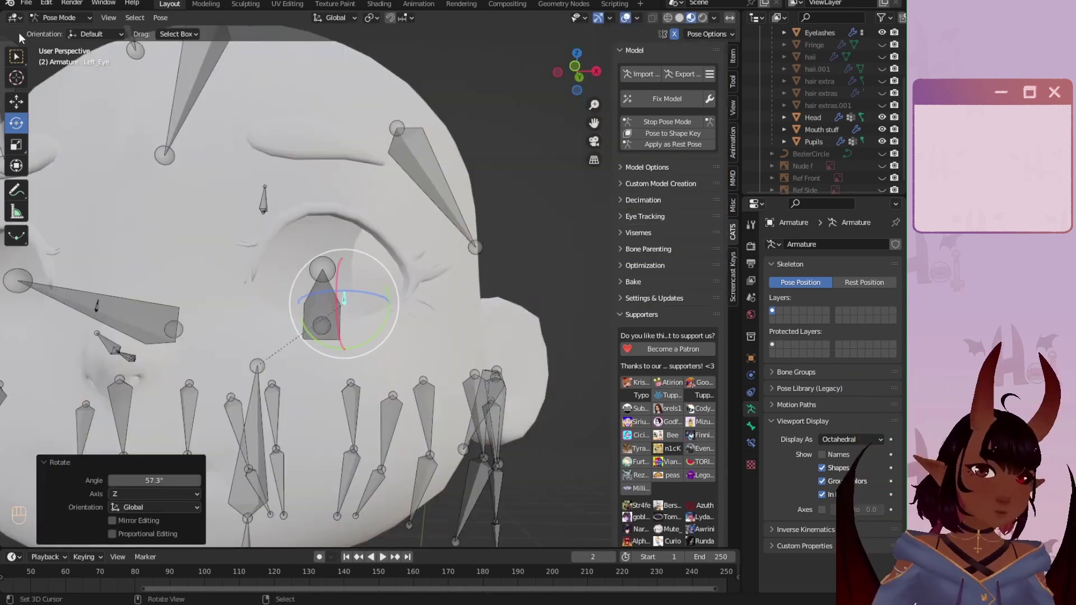
Step: Switch to Edit Mode and try moving the Left_Eye bone along global X while viewing the head from below
{"action": "left_click", "coordinate": [39, 20]}
{"action": "left_click", "coordinate": [49, 45]}
{"action": "scroll", "coordinate": [329, 305], "scroll_direction": "up", "scroll_amount": 3}
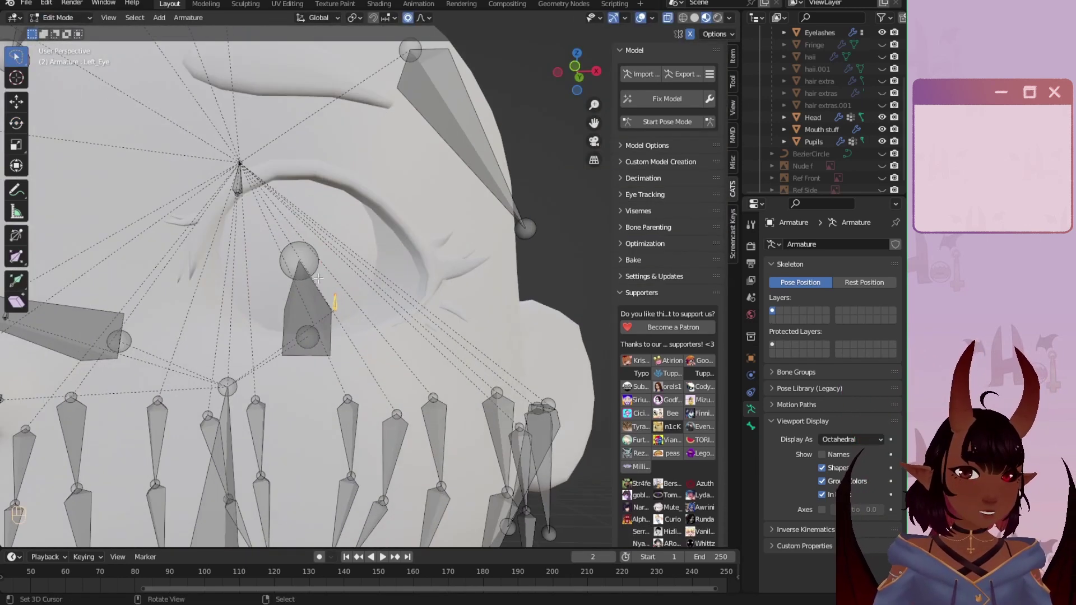
{"action": "middle_click_drag", "start_coordinate": [329, 308], "coordinate": [332, 403]}
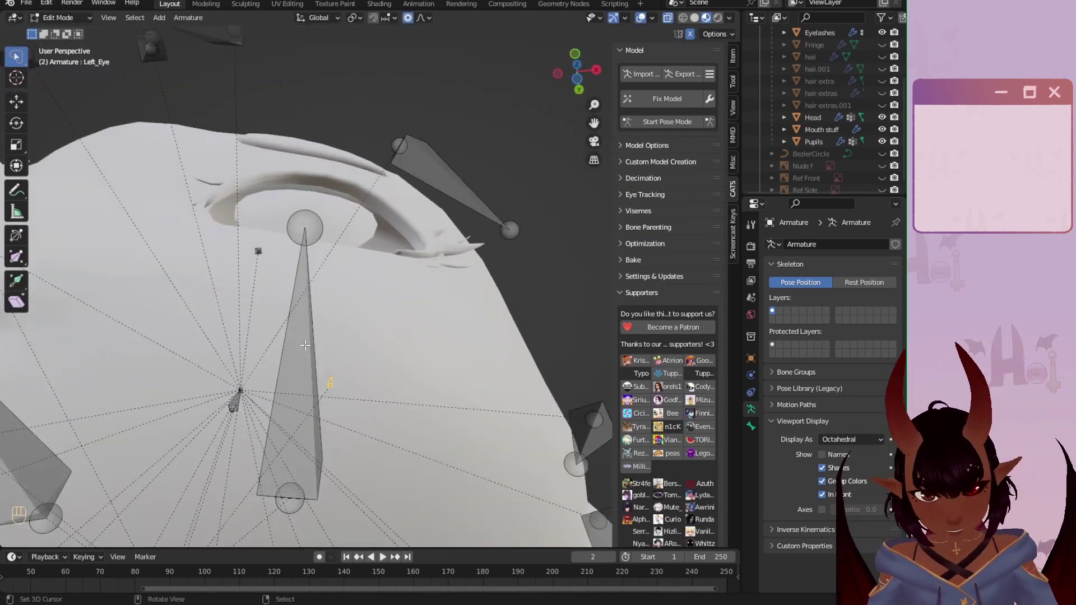
{"action": "key", "text": "g"}
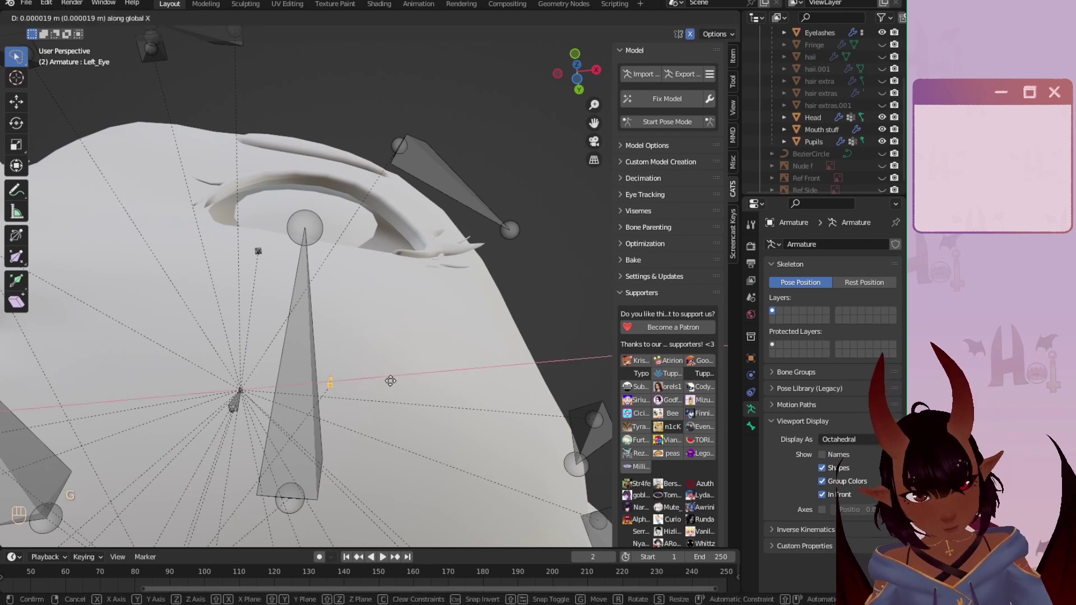
{"action": "key", "text": "x"}
{"action": "left_click", "coordinate": [346, 369]}
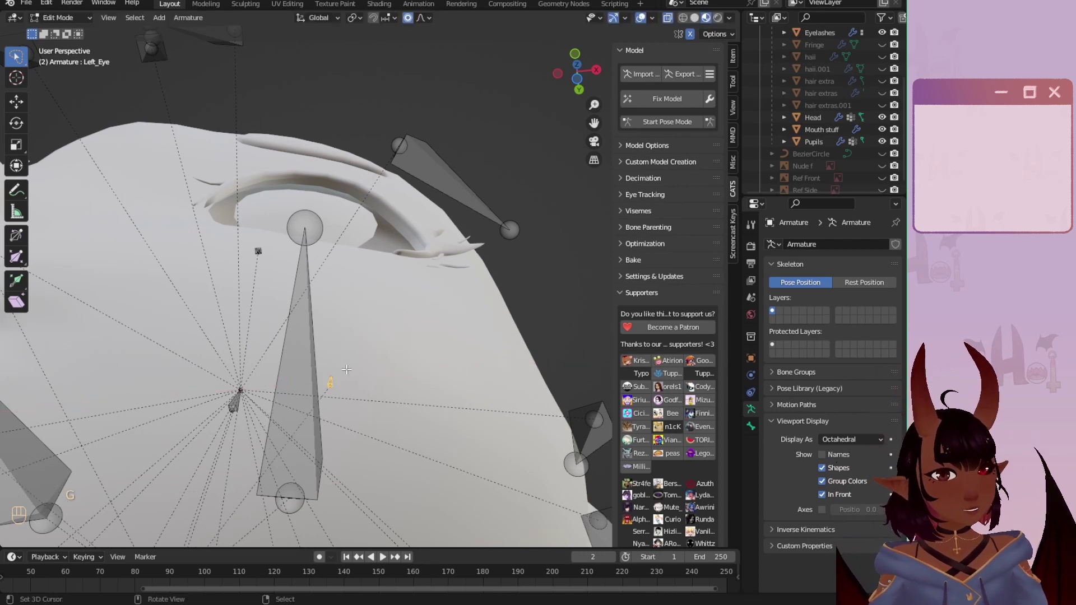
Step: Return to Pose Mode and rotate the Left_Eye bone -16.5° around global Z with the eye socket in close view
{"action": "middle_click_drag", "start_coordinate": [328, 225], "coordinate": [448, 311]}
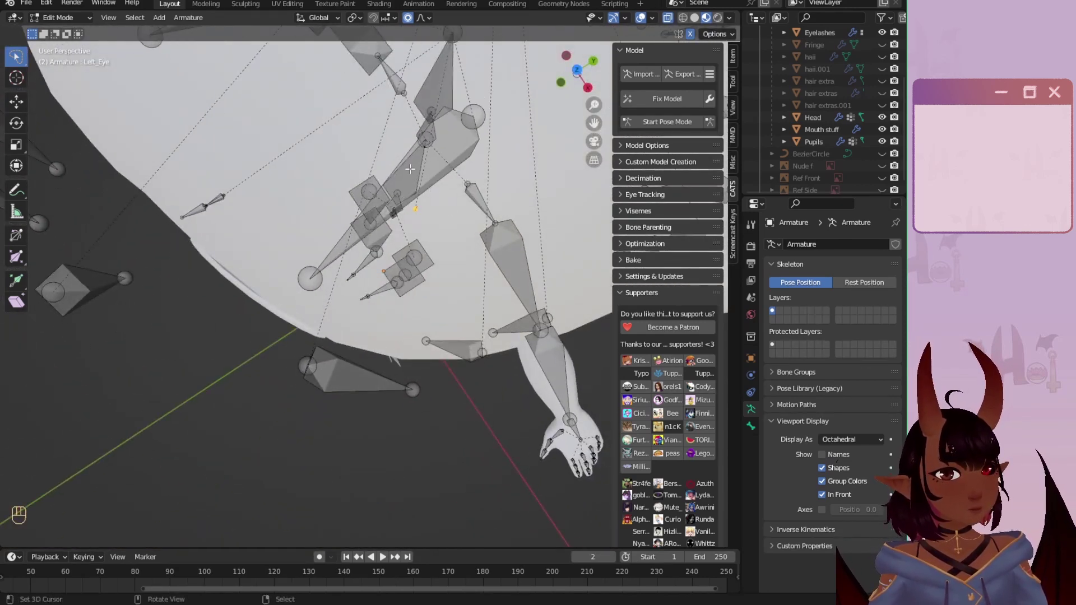
{"action": "middle_click_drag", "start_coordinate": [380, 187], "coordinate": [456, 91]}
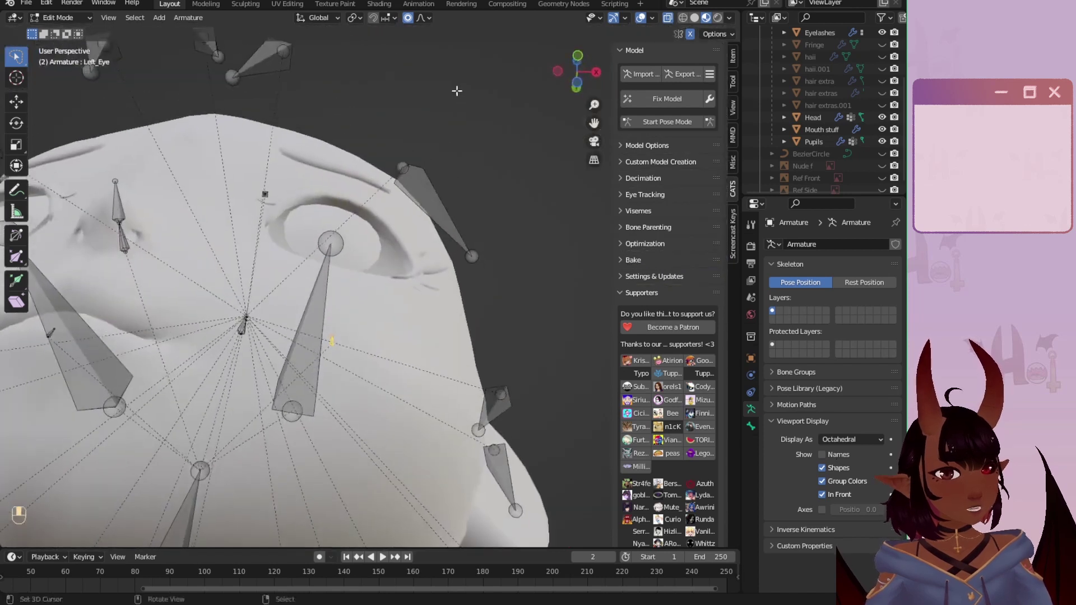
{"action": "scroll", "coordinate": [387, 152], "scroll_direction": "up", "scroll_amount": 4}
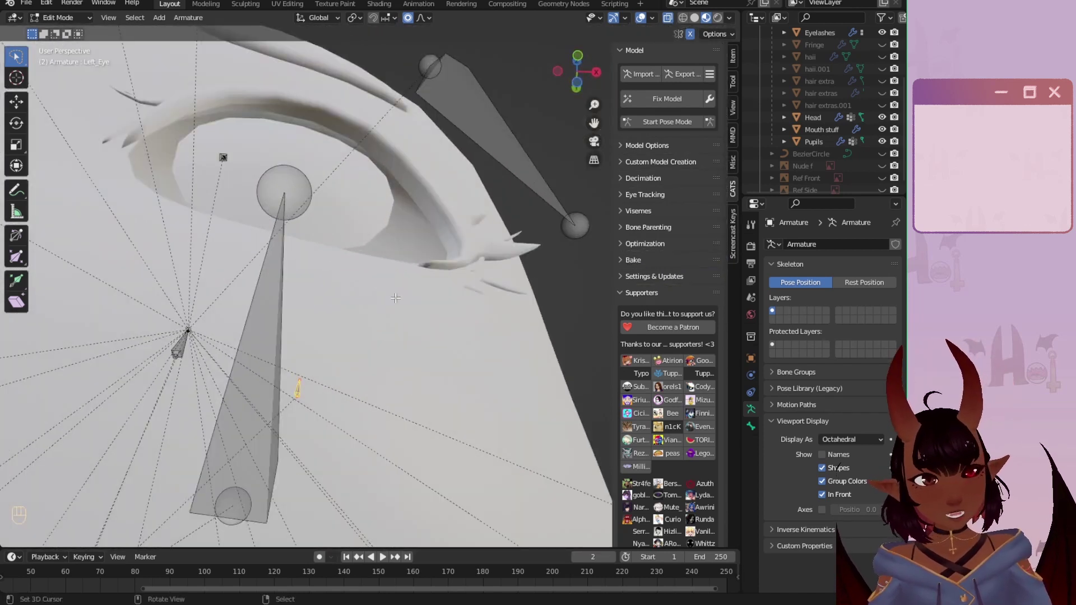
{"action": "middle_click_drag", "start_coordinate": [395, 298], "coordinate": [391, 295]}
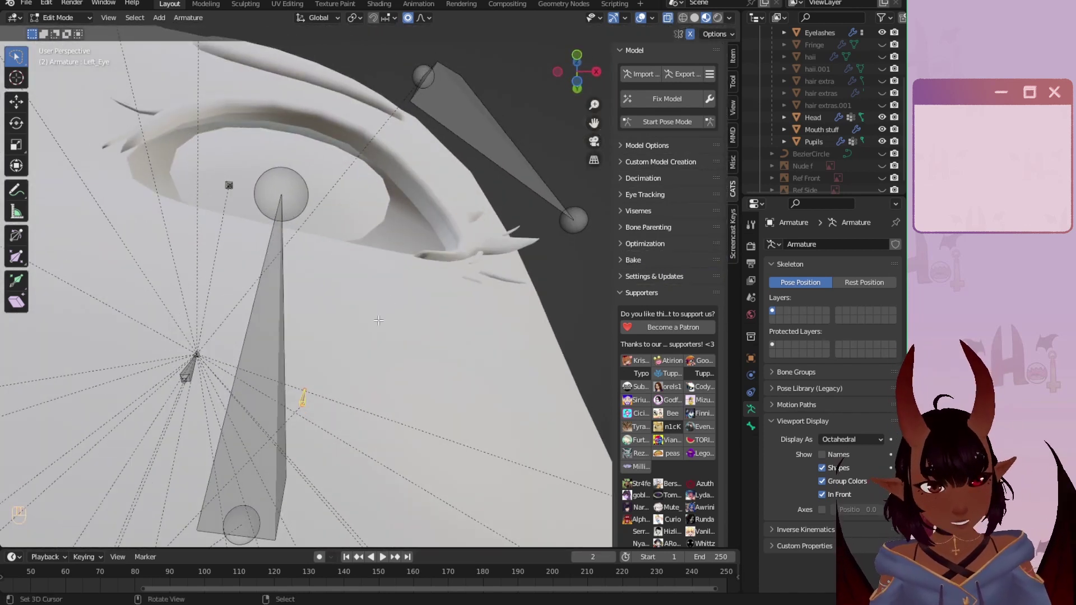
{"action": "left_click", "coordinate": [80, 19]}
{"action": "left_click", "coordinate": [73, 60]}
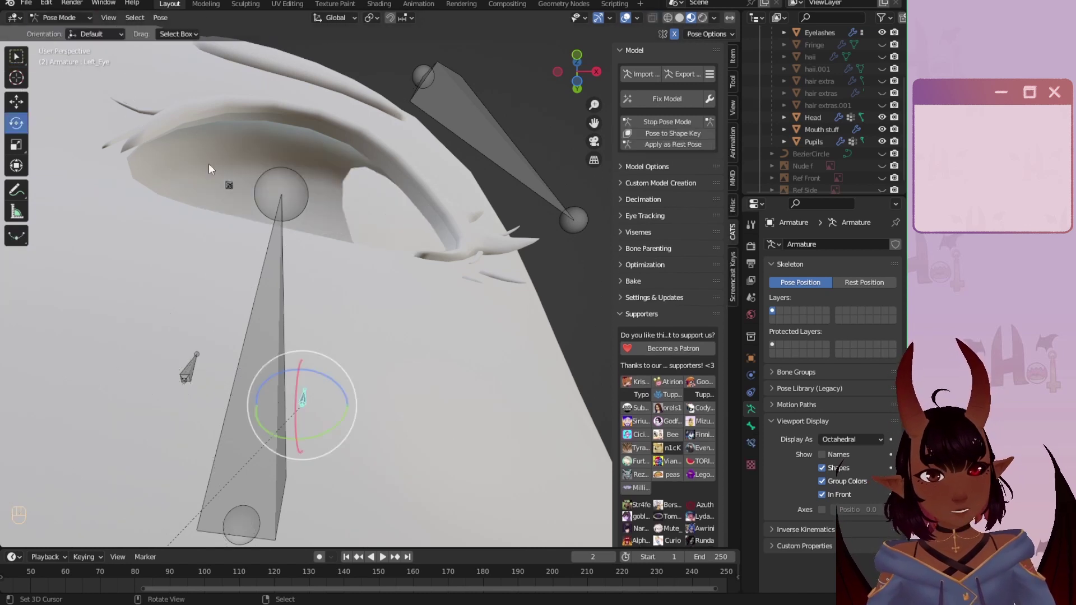
{"action": "middle_click_drag", "start_coordinate": [209, 163], "coordinate": [423, 284]}
{"action": "key", "text": "r"}
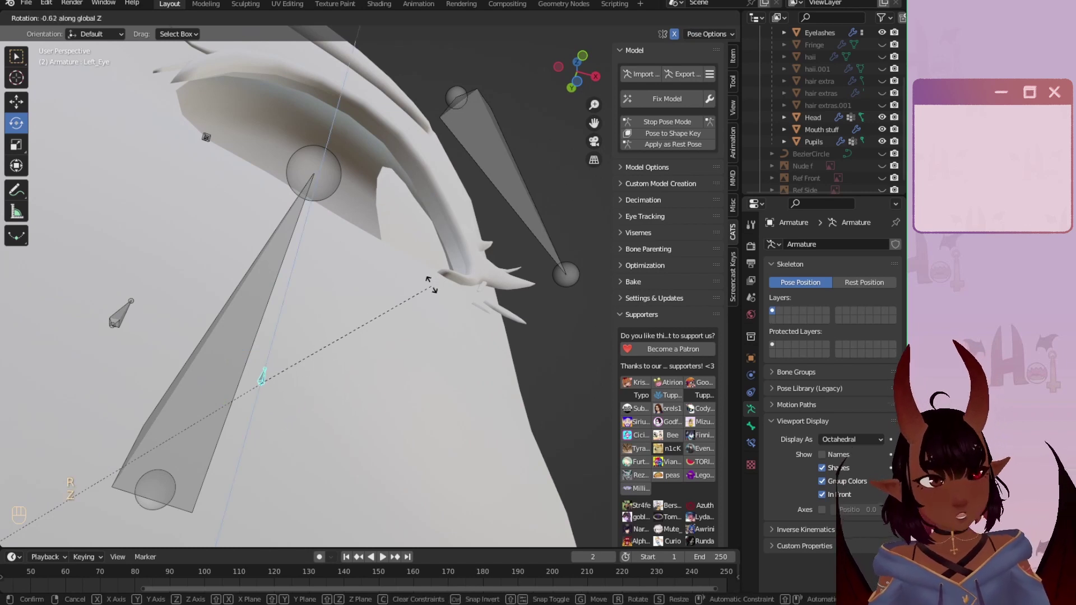
{"action": "key", "text": "z"}
{"action": "left_click", "coordinate": [446, 234]}
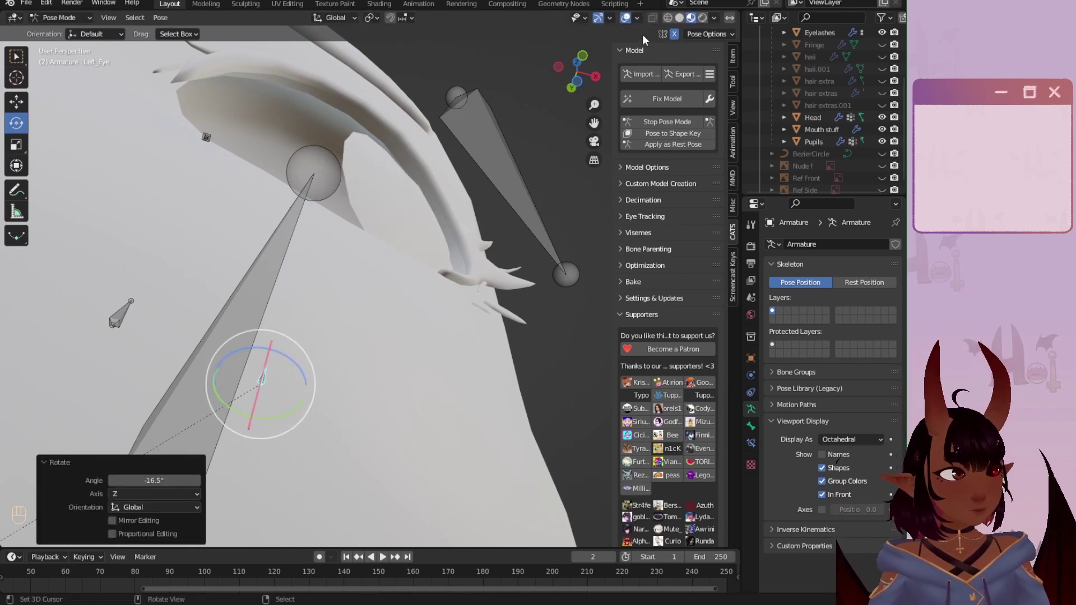
Step: Inspect the posed pupil in Wireframe and Solid shading, and restore Material Preview shading
{"action": "left_click", "coordinate": [666, 19]}
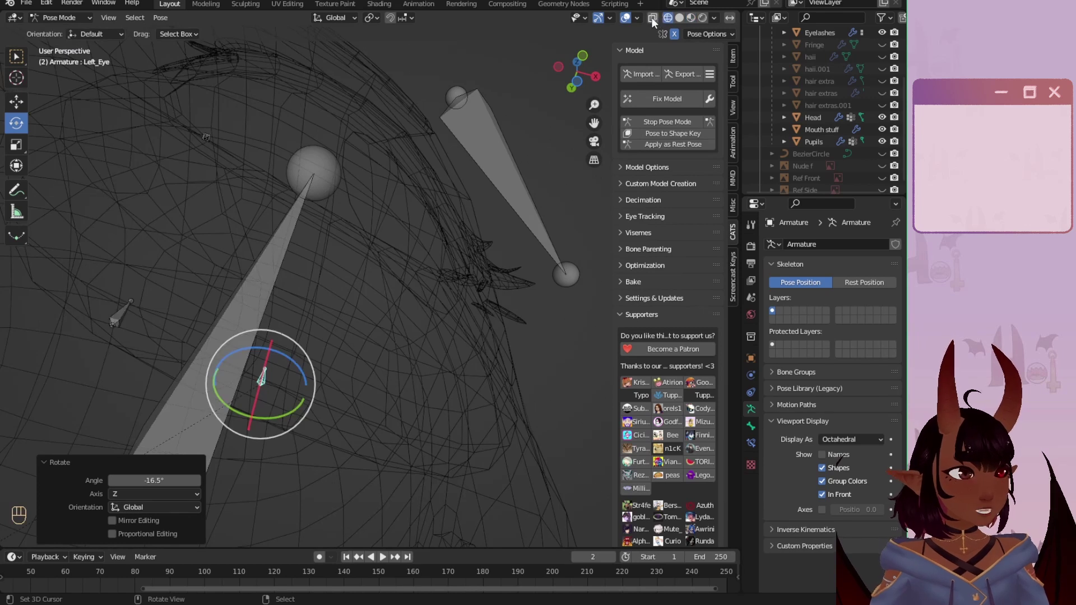
{"action": "left_click", "coordinate": [679, 19]}
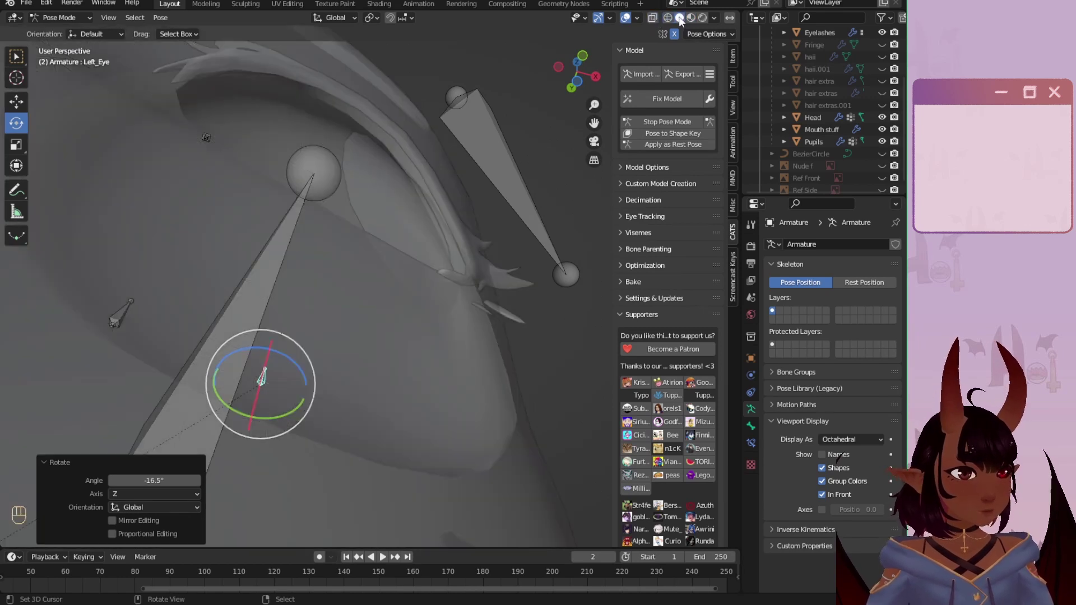
{"action": "left_click", "coordinate": [691, 18]}
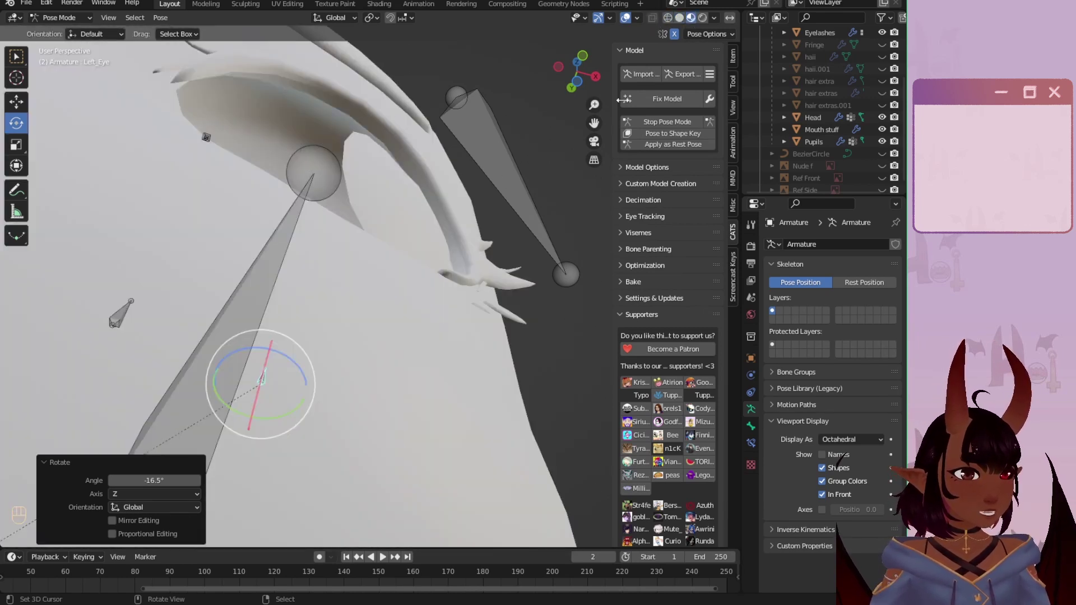
Step: Move the Left_Eye bone -0.006605 m along global X in Edit Mode and return to Pose Mode
{"action": "left_click", "coordinate": [82, 13]}
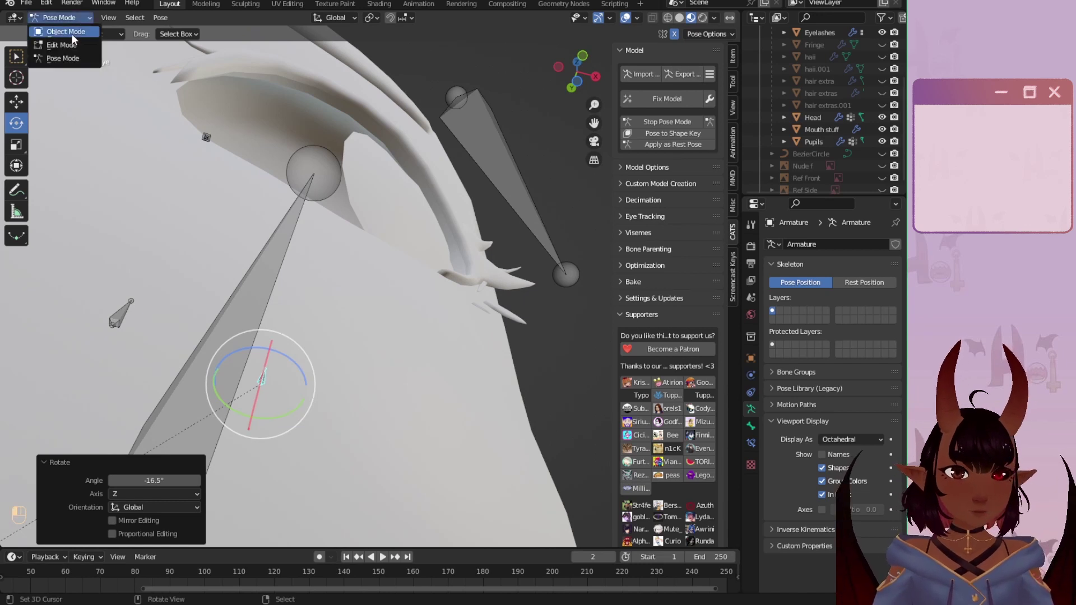
{"action": "left_click", "coordinate": [59, 42]}
{"action": "key", "text": "g"}
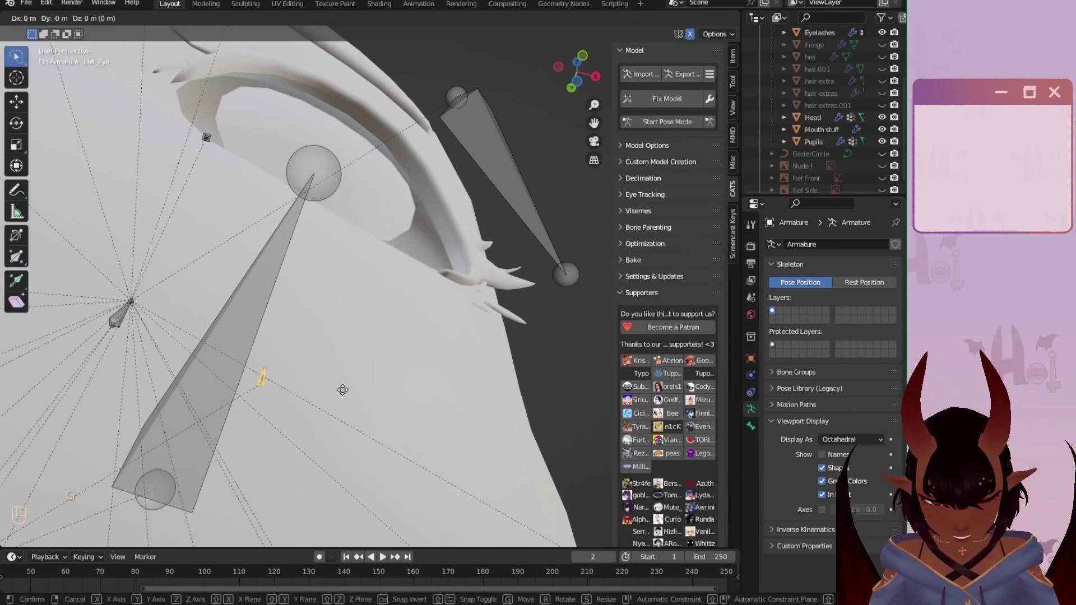
{"action": "key", "text": "x"}
{"action": "left_click", "coordinate": [317, 381]}
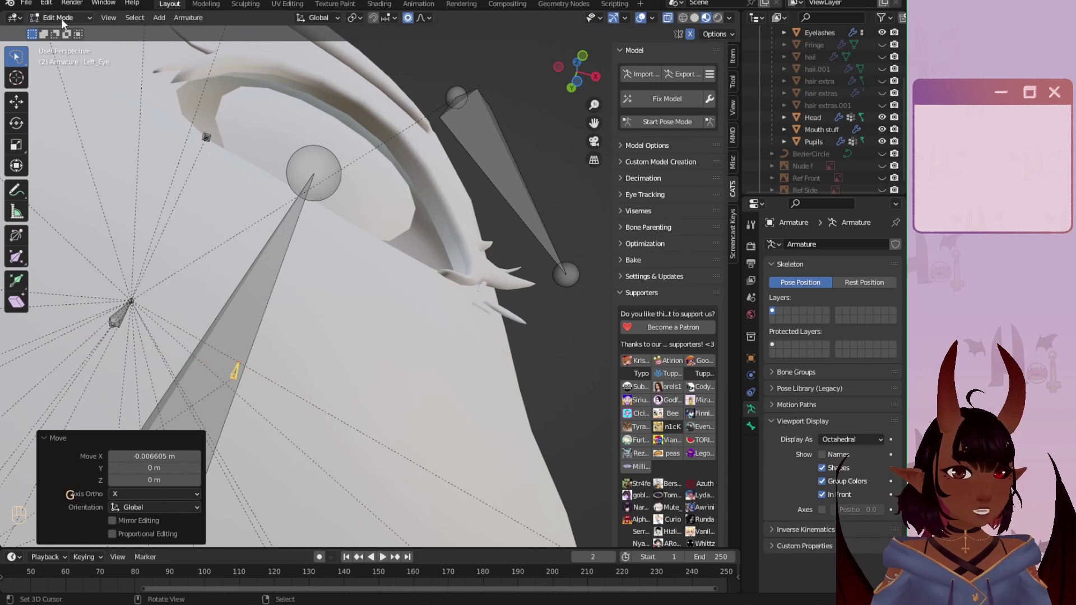
{"action": "left_click", "coordinate": [63, 58]}
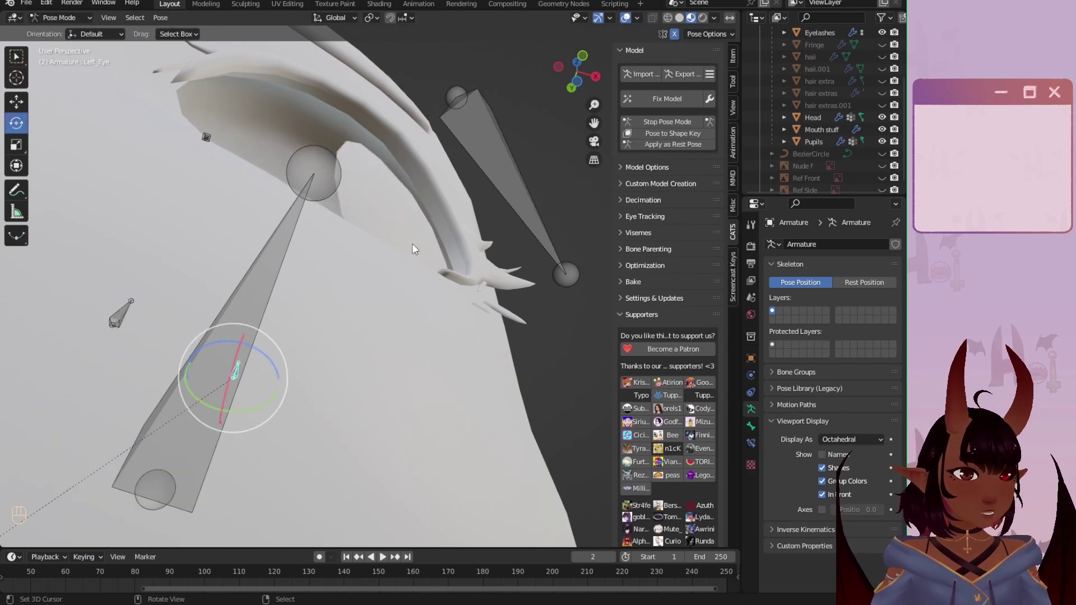
Step: Examine the posed eye from the front and from behind, and test rotating the Left_Eye bone
{"action": "middle_click_drag", "start_coordinate": [388, 249], "coordinate": [329, 240]}
{"action": "middle_click_drag", "start_coordinate": [190, 318], "coordinate": [223, 214]}
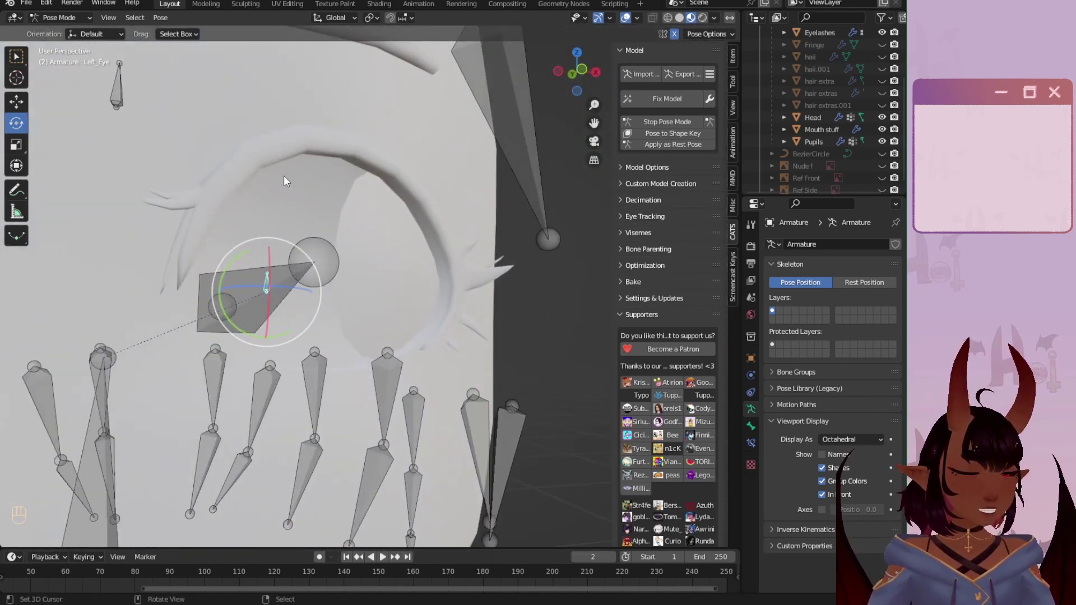
{"action": "middle_click_drag", "start_coordinate": [283, 176], "coordinate": [276, 457]}
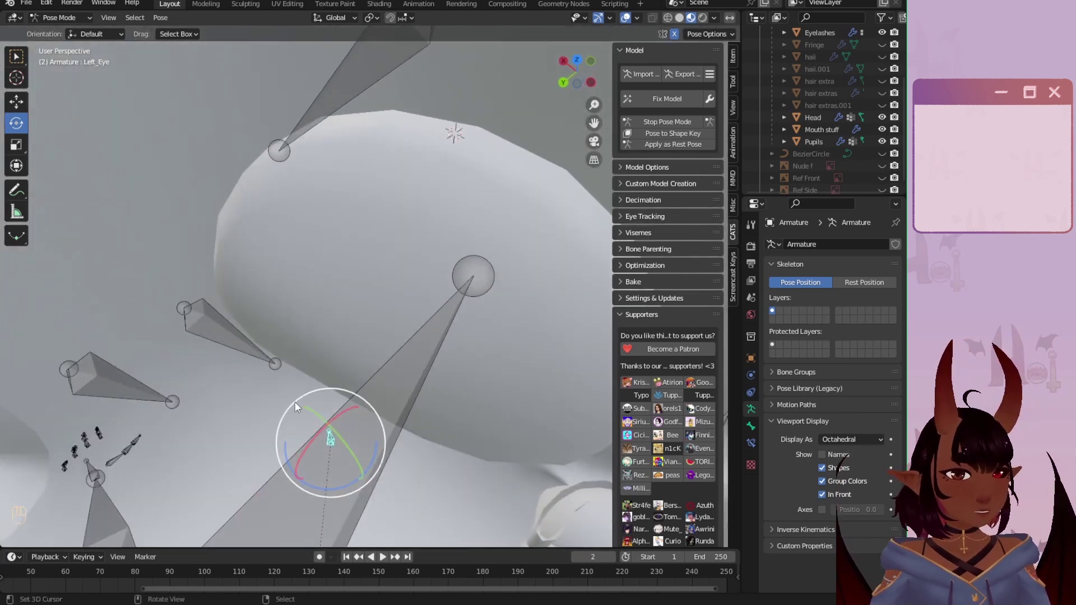
{"action": "middle_click_drag", "start_coordinate": [255, 224], "coordinate": [300, 273]}
{"action": "key", "text": "r"}
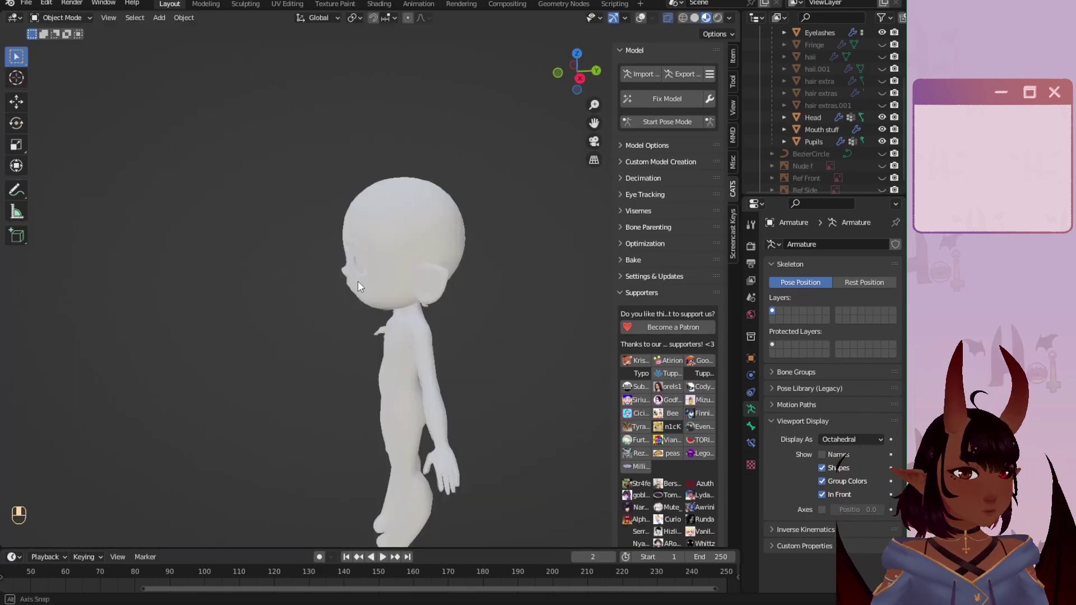
Step: View the whole figure in Object Mode and unhide the Fringe, haii and hair extra objects
{"action": "middle_click_drag", "start_coordinate": [358, 281], "coordinate": [415, 265]}
{"action": "scroll", "coordinate": [415, 260], "scroll_direction": "down", "scroll_amount": 5}
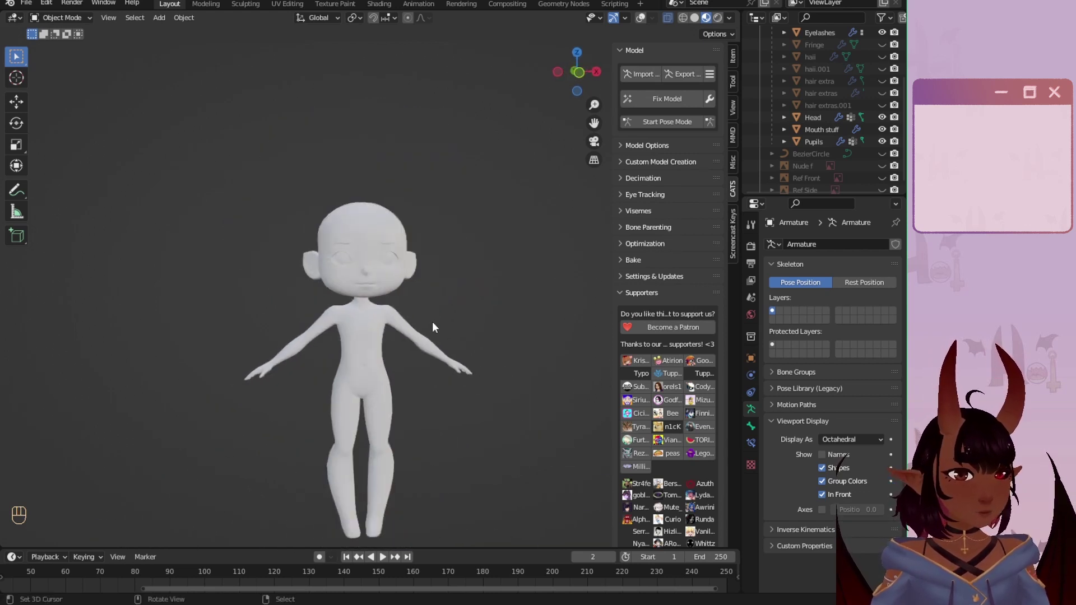
{"action": "scroll", "coordinate": [432, 322], "scroll_direction": "up", "scroll_amount": 3}
{"action": "scroll", "coordinate": [847, 137], "scroll_direction": "up", "scroll_amount": 5}
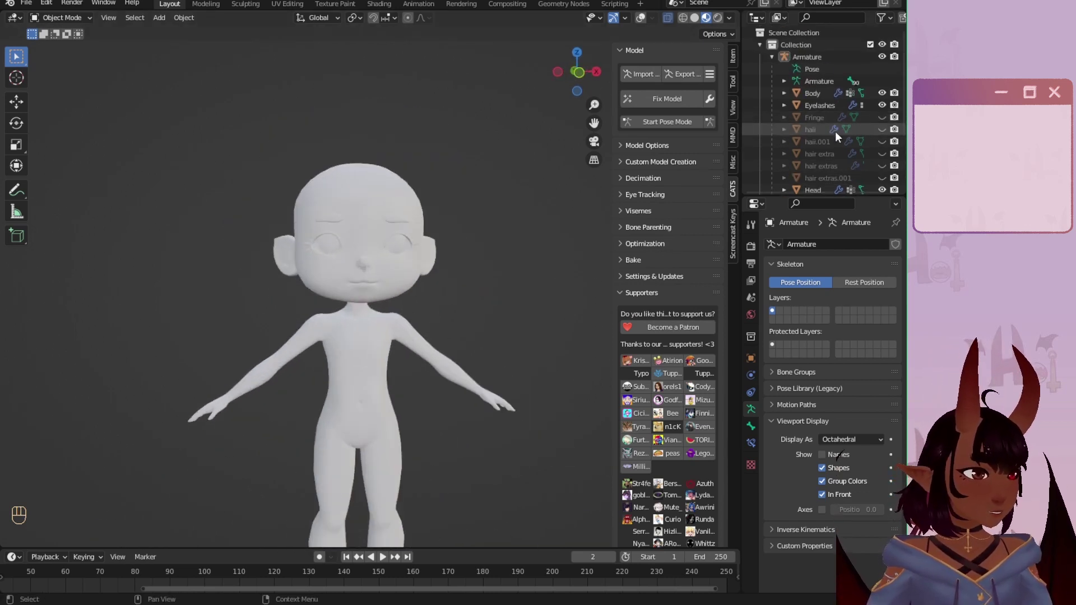
{"action": "scroll", "coordinate": [823, 142], "scroll_direction": "down", "scroll_amount": 2}
{"action": "left_click", "coordinate": [881, 104]}
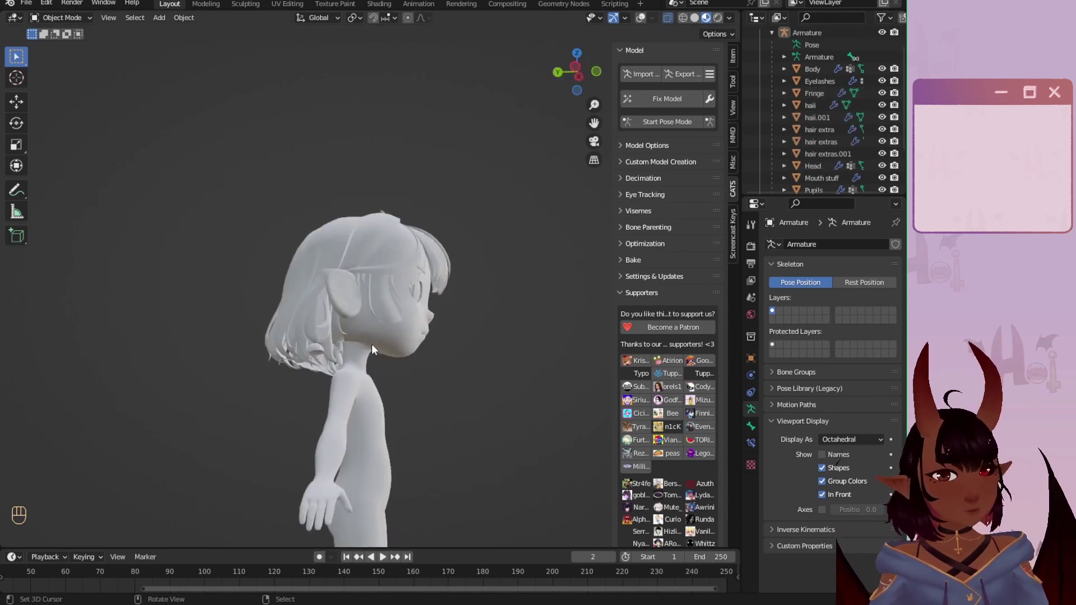
Step: Hide the Armature with the viewport overlays shown again, and save the file
{"action": "scroll", "coordinate": [372, 345], "scroll_direction": "up", "scroll_amount": 3}
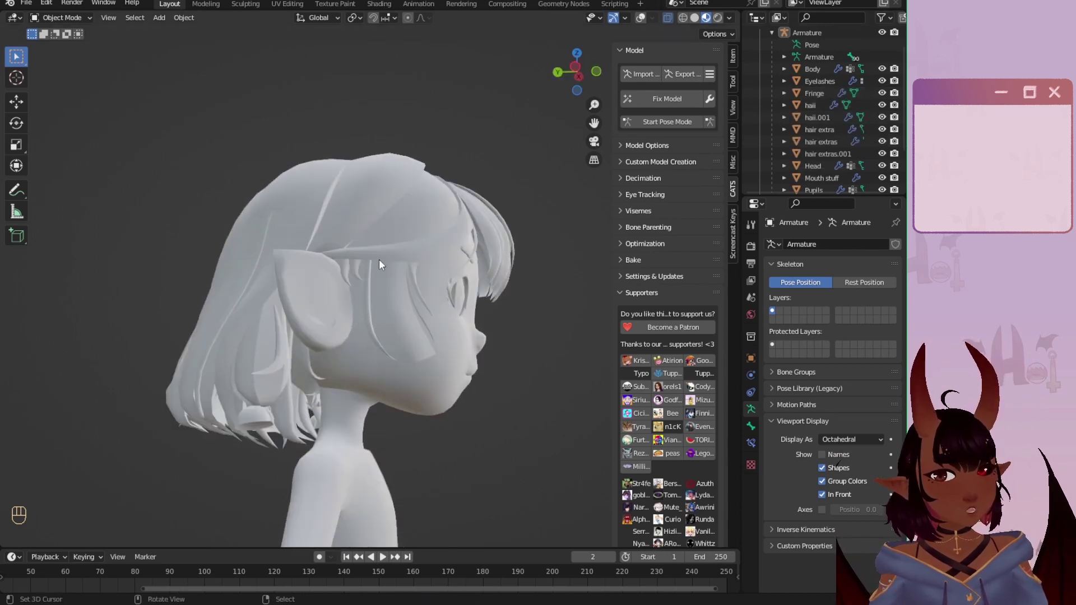
{"action": "left_click", "coordinate": [76, 17]}
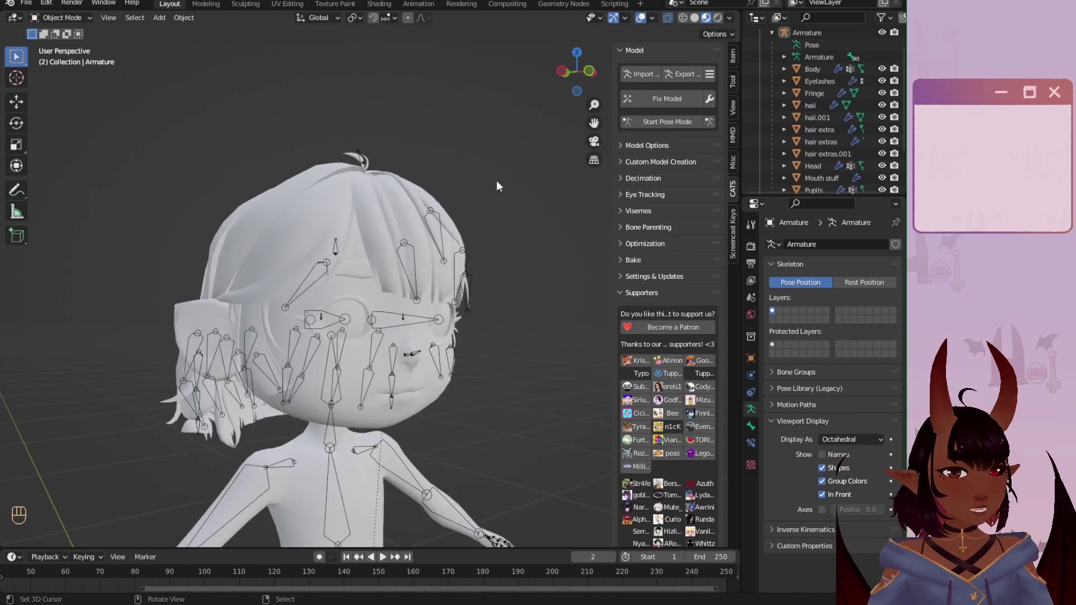
{"action": "scroll", "coordinate": [897, 42], "scroll_direction": "up", "scroll_amount": 2}
{"action": "left_click", "coordinate": [882, 57]}
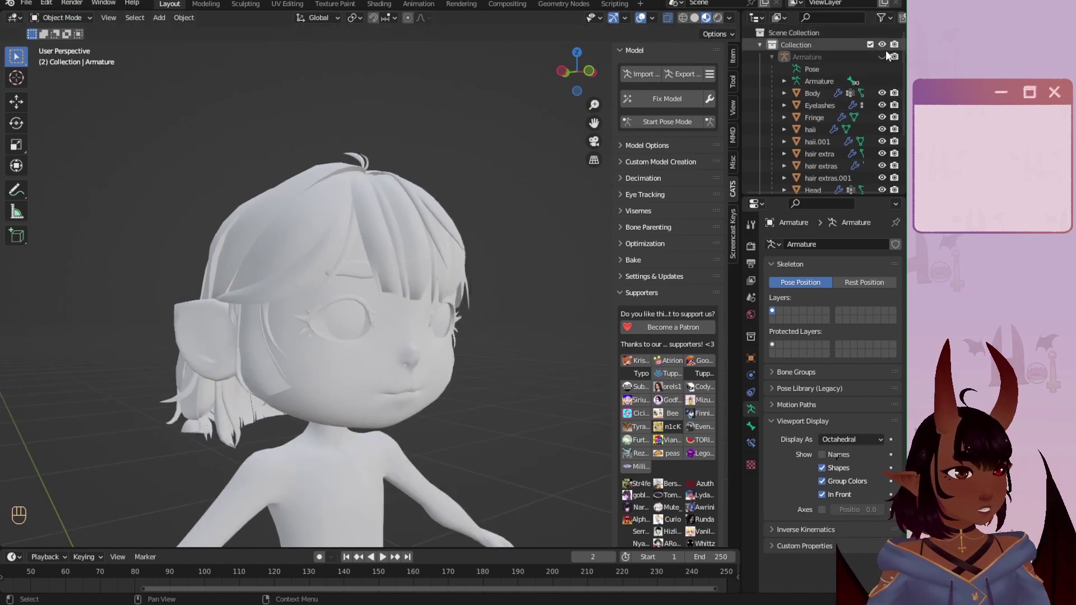
{"action": "key", "text": "ctrl+s"}
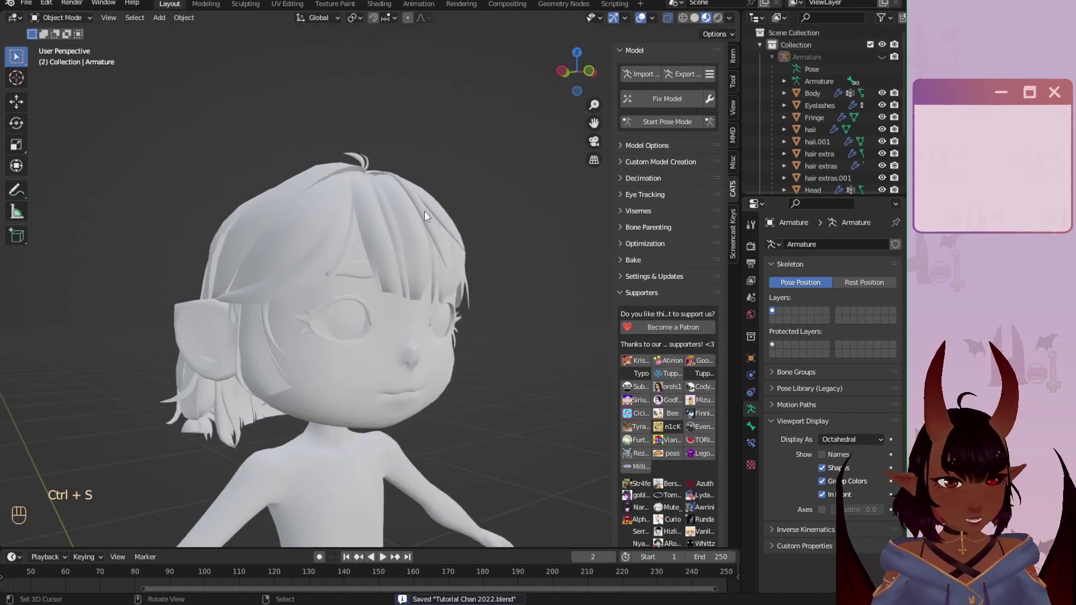
Step: Select the Fringe, display its modifiers and enter Edit Mode on its mesh
{"action": "left_click", "coordinate": [413, 220]}
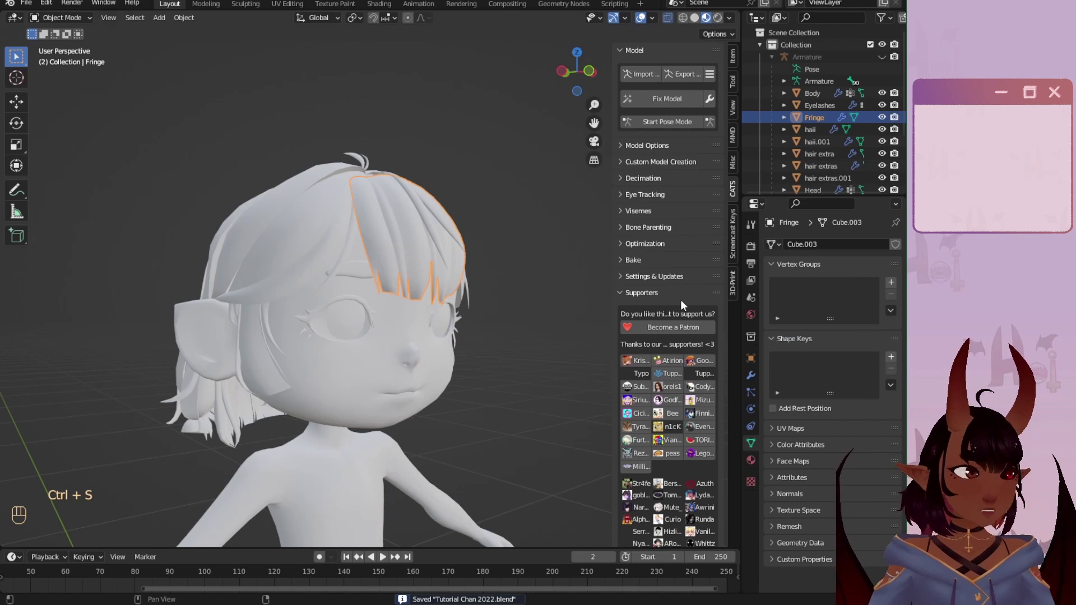
{"action": "left_click", "coordinate": [751, 375]}
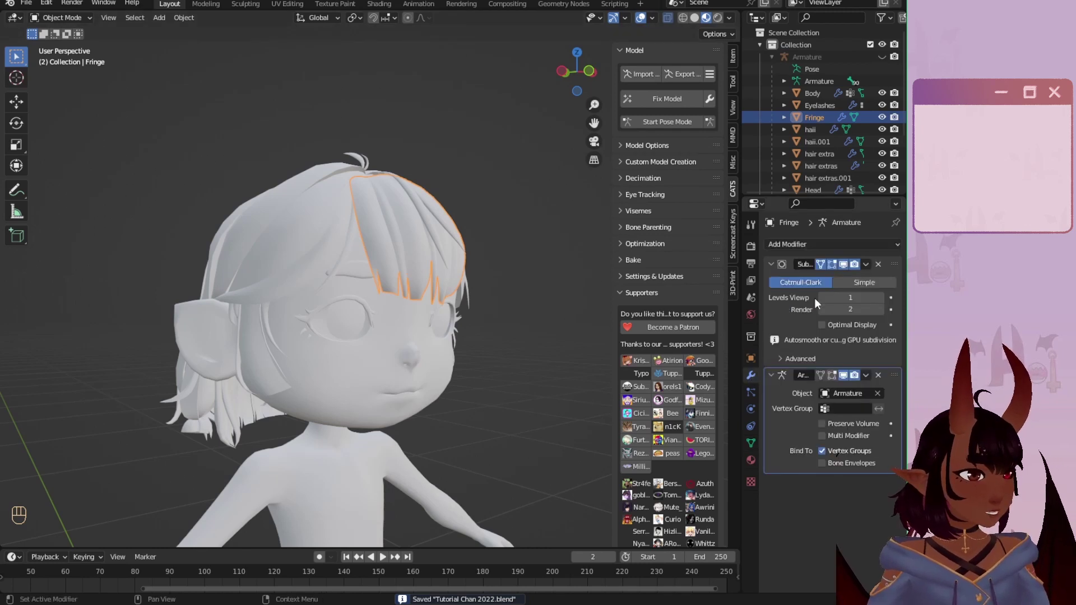
{"action": "middle_click_drag", "start_coordinate": [386, 201], "coordinate": [336, 213]}
{"action": "left_click", "coordinate": [56, 17]}
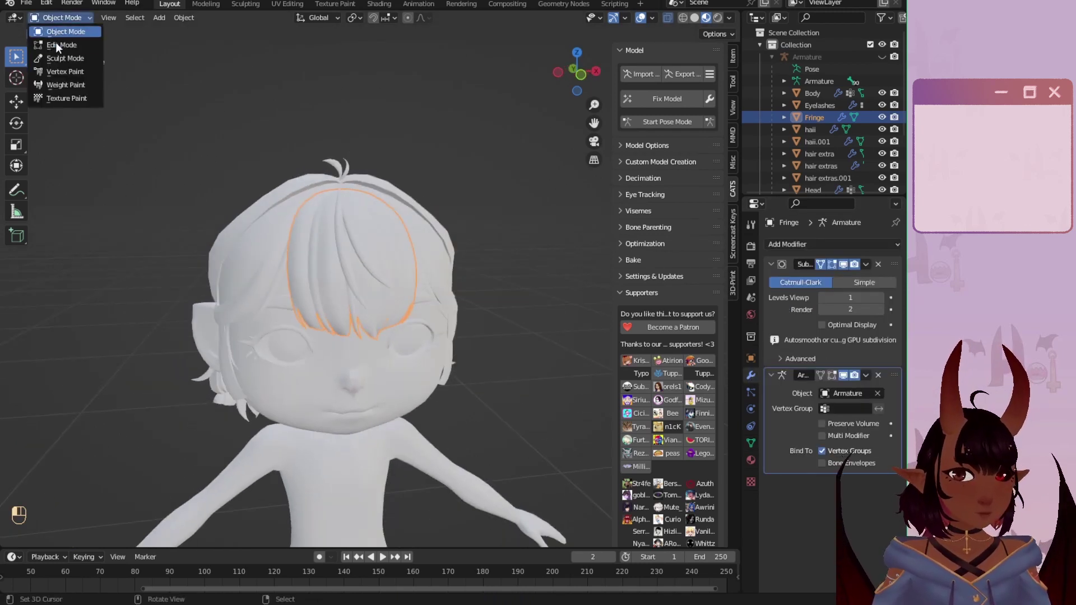
{"action": "left_click", "coordinate": [56, 42]}
{"action": "scroll", "coordinate": [372, 300], "scroll_direction": "up", "scroll_amount": 2}
{"action": "middle_click_drag", "start_coordinate": [372, 300], "coordinate": [368, 228]}
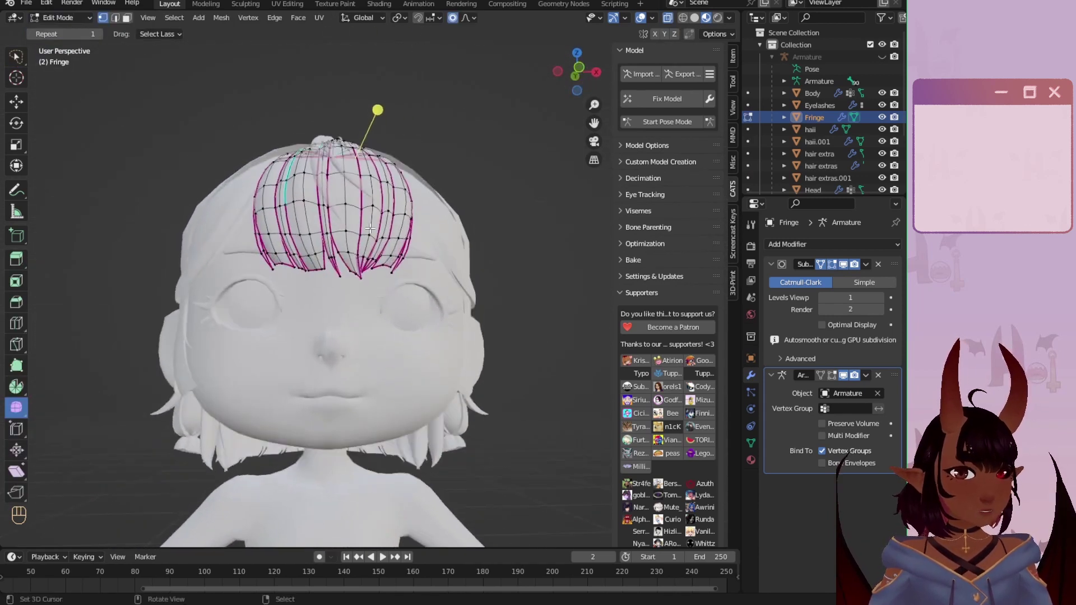
Step: Deselect the Fringe mesh and compare it with the bones in Front view by briefly showing the Armature
{"action": "key", "text": "a"}
{"action": "key", "text": "a"}
{"action": "key", "text": "KP_1"}
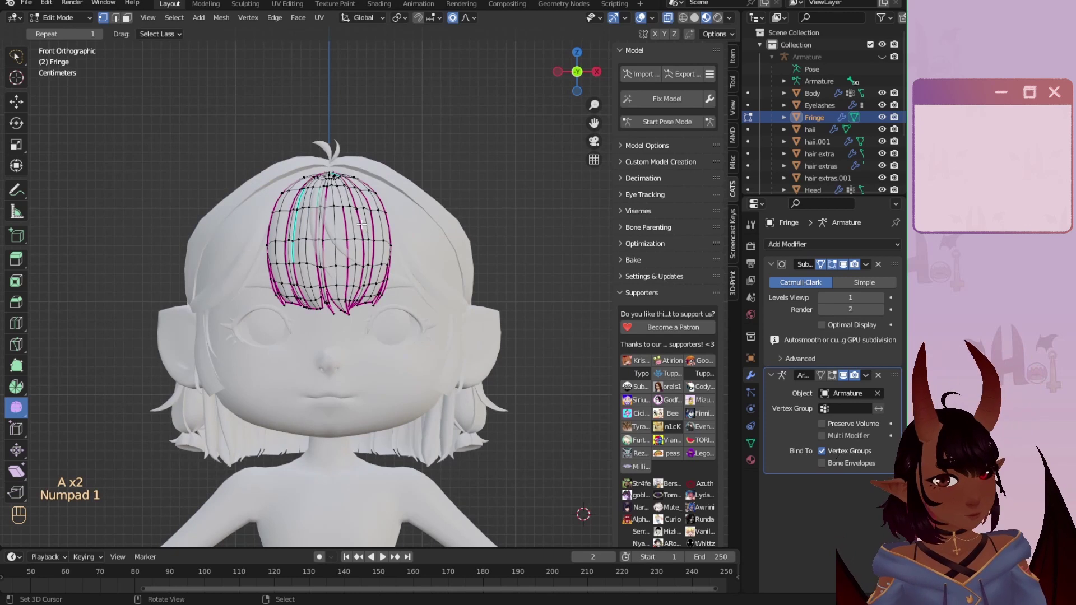
{"action": "scroll", "coordinate": [361, 224], "scroll_direction": "up", "scroll_amount": 3}
{"action": "middle_click_drag", "start_coordinate": [353, 222], "coordinate": [404, 279], "text": "shift"}
{"action": "scroll", "coordinate": [405, 279], "scroll_direction": "up", "scroll_amount": 2}
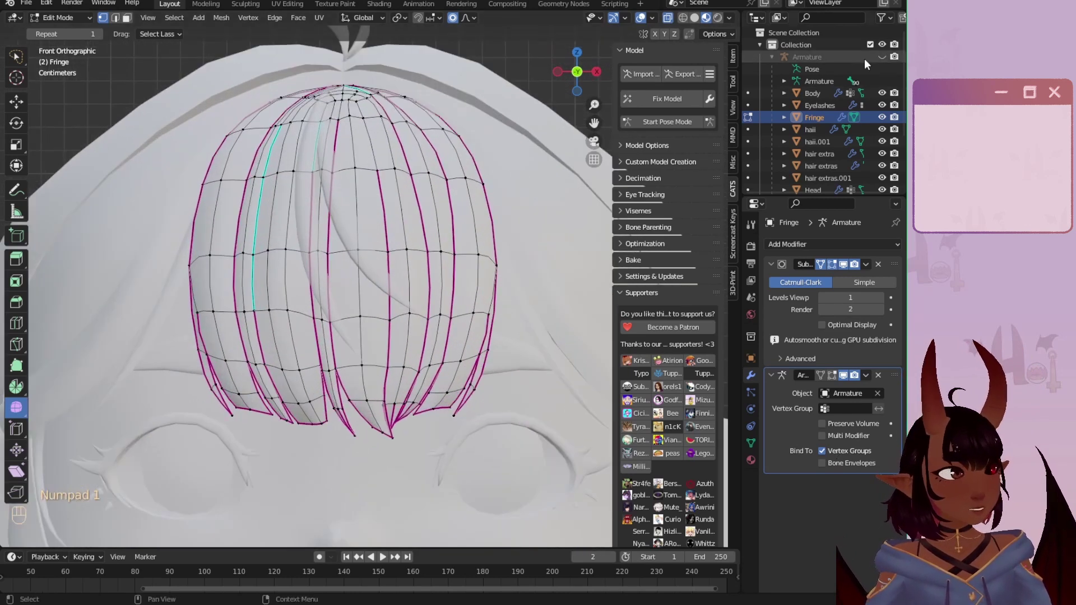
{"action": "left_click", "coordinate": [882, 57]}
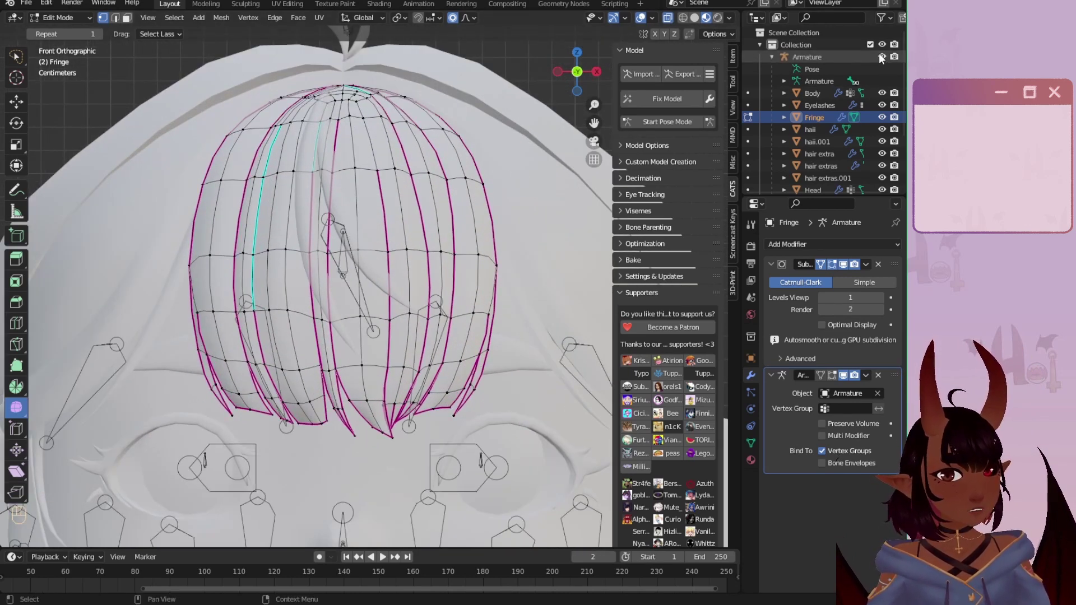
{"action": "left_click", "coordinate": [883, 57]}
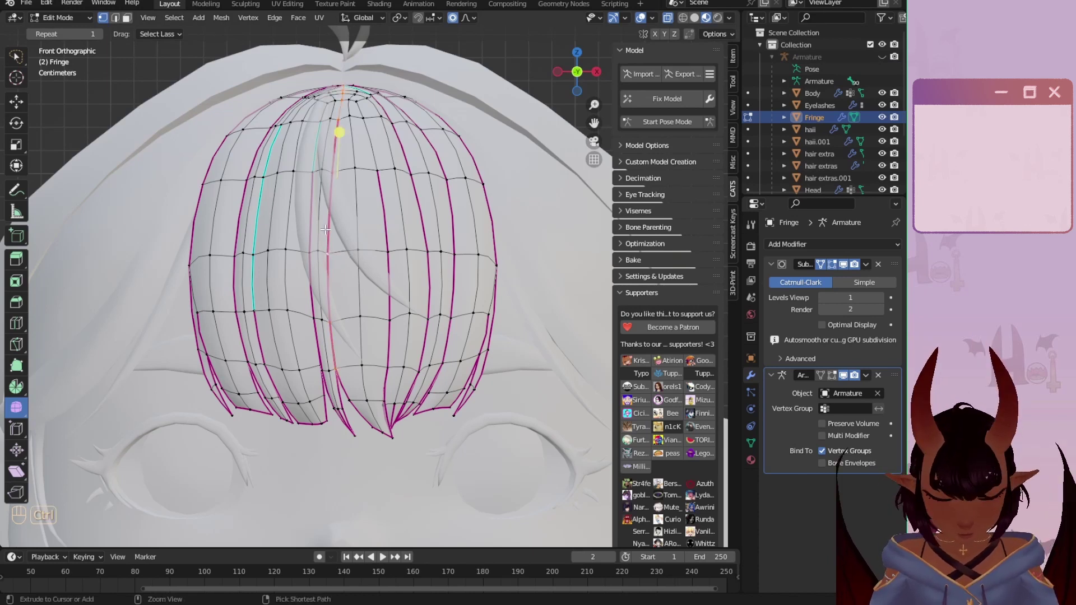
Step: Mark the edge line down the middle of the Fringe as a seam and return to Object Mode
{"action": "key", "text": "ctrl+e"}
{"action": "left_click", "coordinate": [294, 428]}
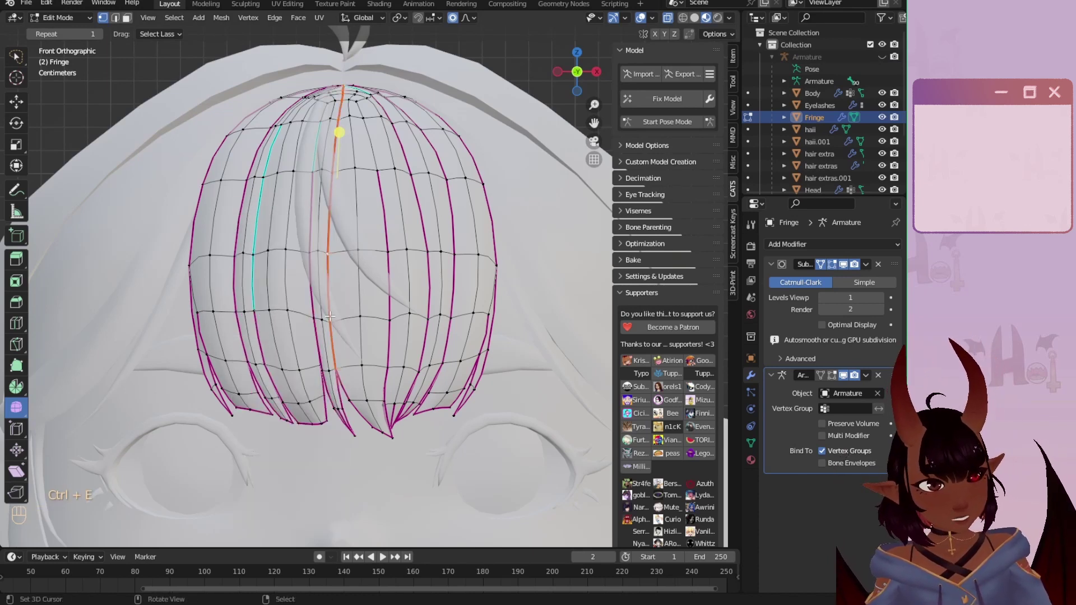
{"action": "middle_click_drag", "start_coordinate": [294, 428], "coordinate": [414, 149]}
{"action": "scroll", "coordinate": [420, 182], "scroll_direction": "down", "scroll_amount": 4}
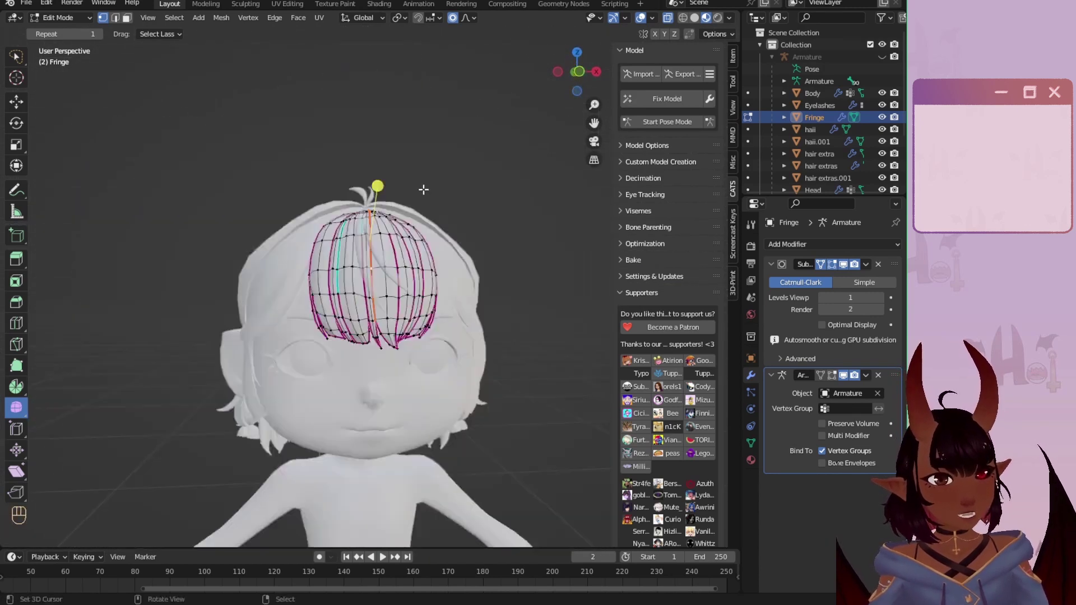
{"action": "key", "text": "a"}
{"action": "key", "text": "a"}
{"action": "scroll", "coordinate": [425, 252], "scroll_direction": "up", "scroll_amount": 2}
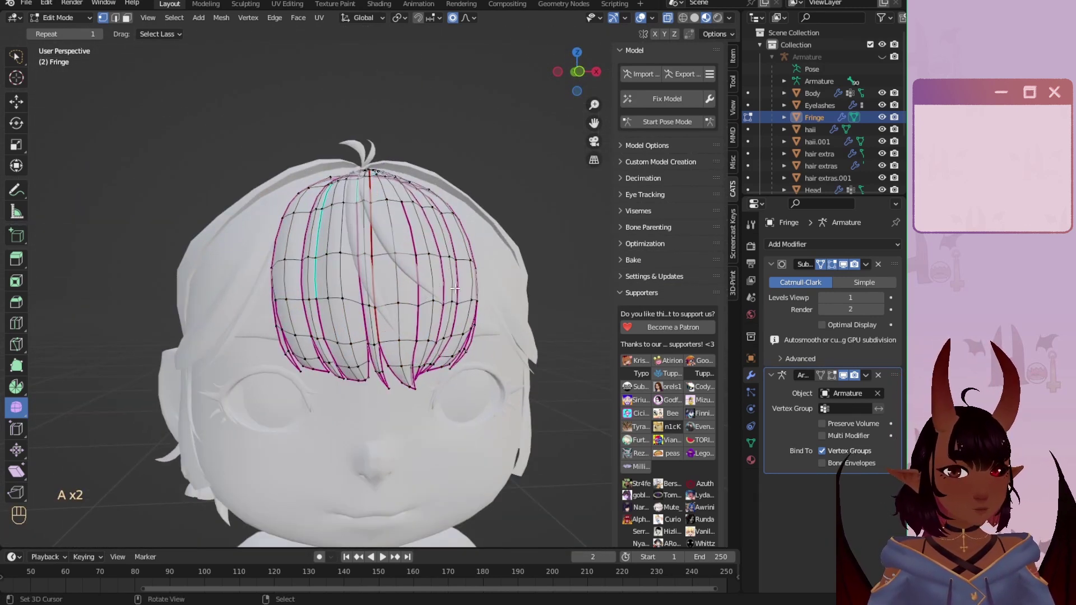
{"action": "left_click", "coordinate": [65, 21]}
{"action": "left_click", "coordinate": [59, 11]}
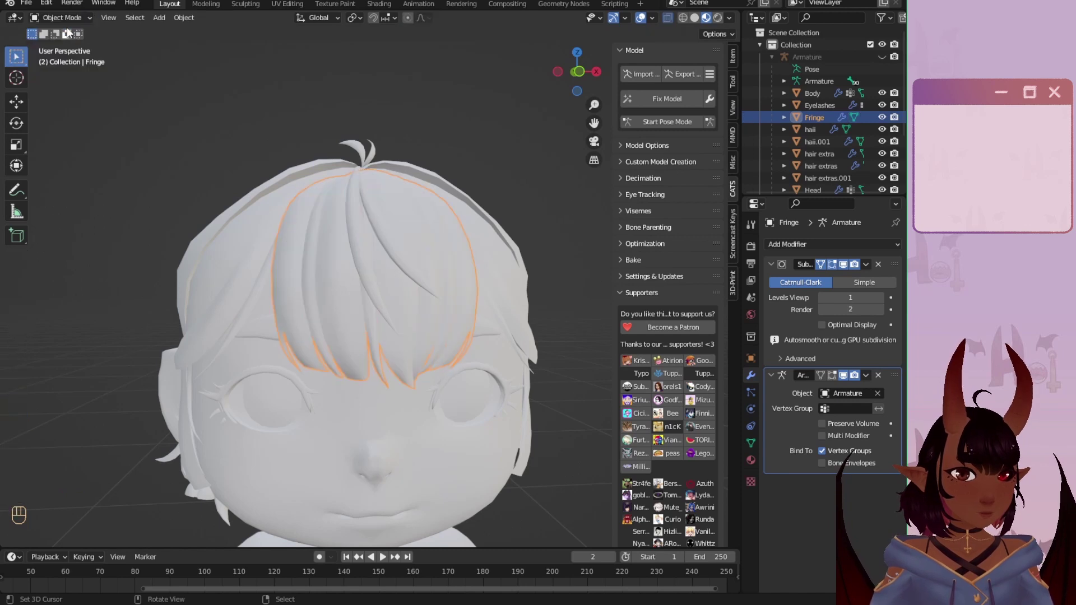
Step: Switch to Wireframe shading without X-ray and apply the Fringe's Subdivision modifier
{"action": "left_click", "coordinate": [683, 18]}
{"action": "scroll", "coordinate": [443, 251], "scroll_direction": "up", "scroll_amount": 1}
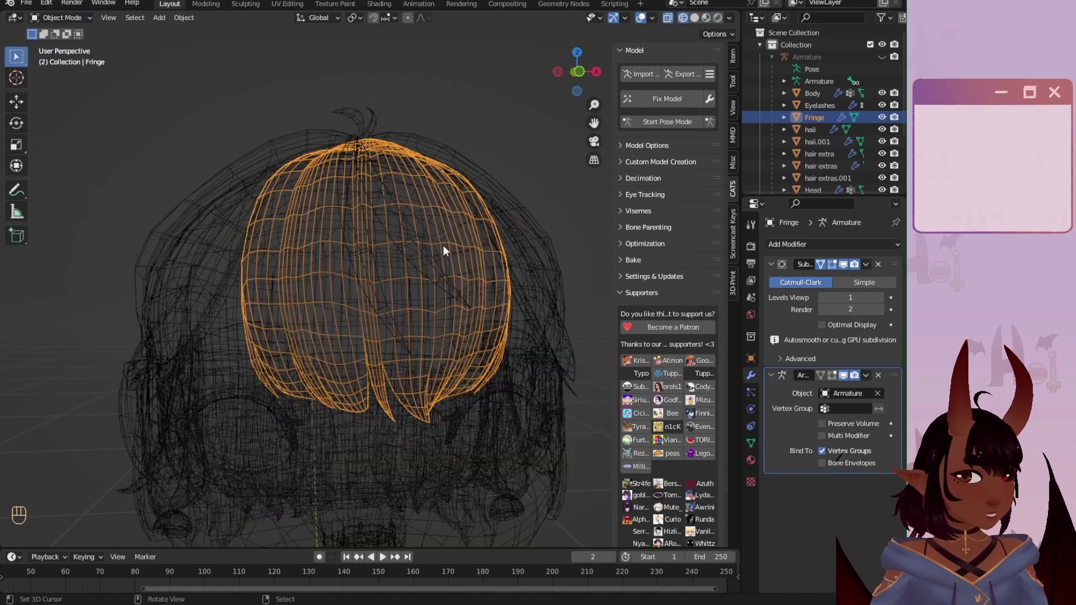
{"action": "left_click", "coordinate": [667, 19]}
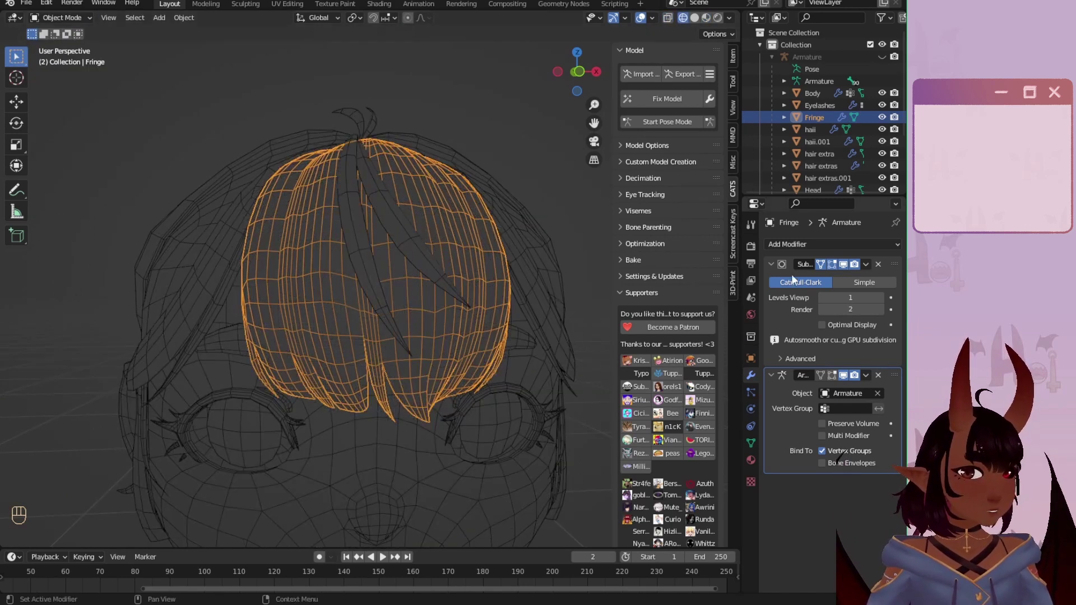
{"action": "left_click", "coordinate": [867, 264]}
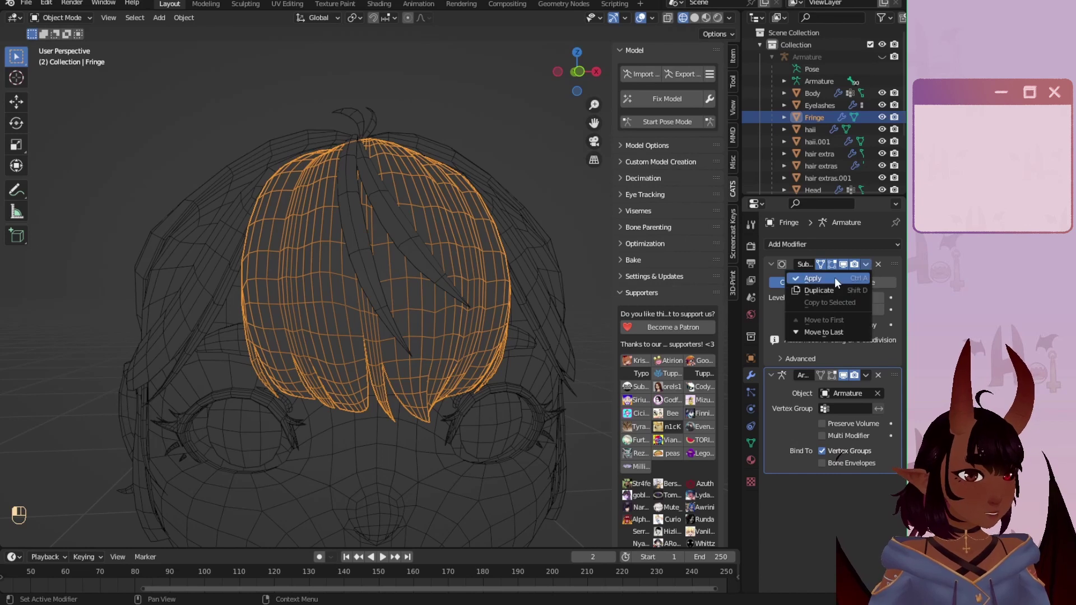
{"action": "left_click", "coordinate": [835, 278]}
{"action": "scroll", "coordinate": [314, 225], "scroll_direction": "down", "scroll_amount": 1}
{"action": "middle_click_drag", "start_coordinate": [349, 207], "coordinate": [321, 214], "text": "shift"}
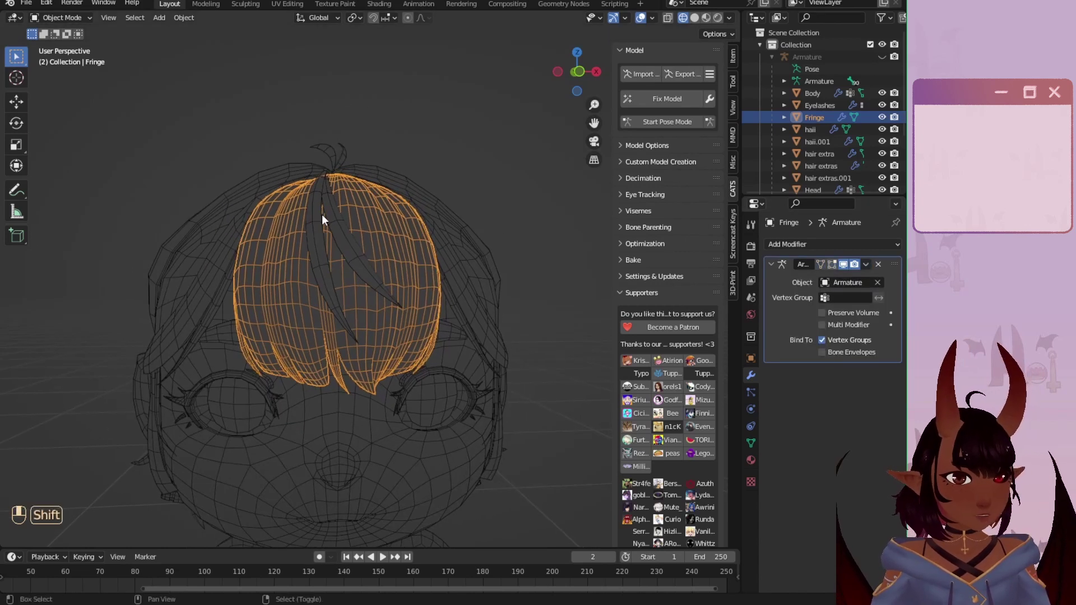
Step: Select the hair extras strands and apply their Subdivision modifier
{"action": "right_click", "coordinate": [321, 215]}
{"action": "scroll", "coordinate": [370, 302], "scroll_direction": "up", "scroll_amount": 1}
{"action": "scroll", "coordinate": [372, 307], "scroll_direction": "up", "scroll_amount": 1}
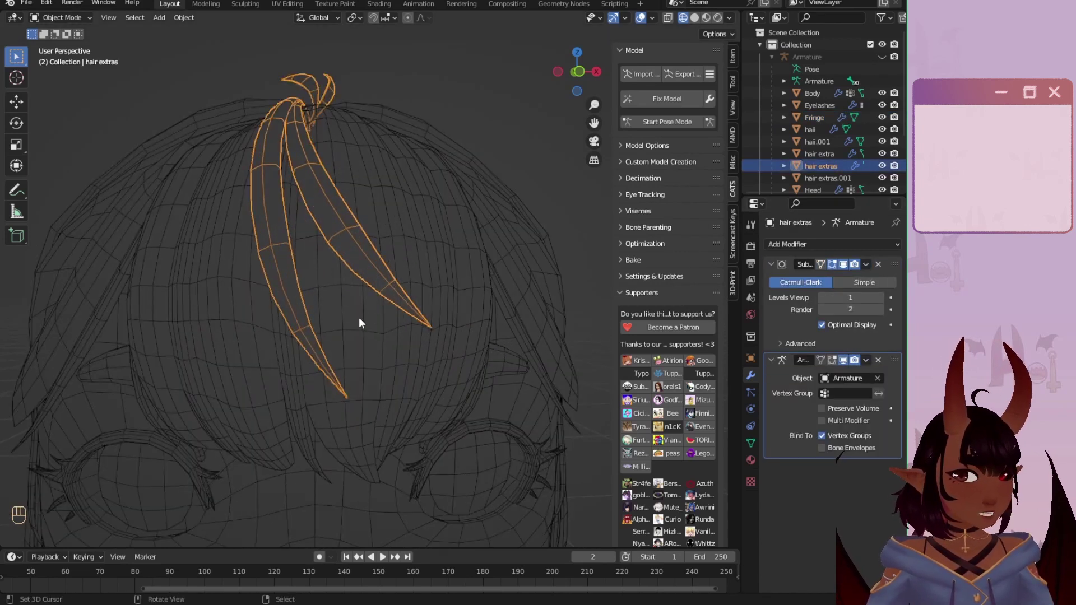
{"action": "scroll", "coordinate": [359, 317], "scroll_direction": "up", "scroll_amount": 1}
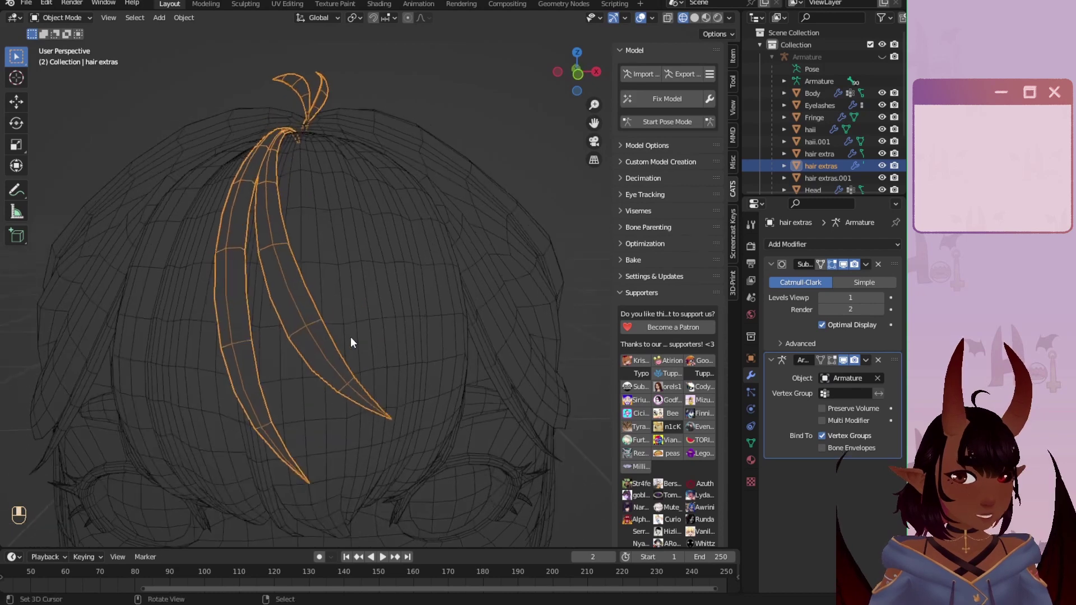
{"action": "left_click", "coordinate": [866, 265]}
{"action": "left_click", "coordinate": [846, 278]}
Step: Hide the hair extras and Fringe objects to clear the view of the main hair
{"action": "scroll", "coordinate": [381, 269], "scroll_direction": "down", "scroll_amount": 3}
{"action": "middle_click_drag", "start_coordinate": [387, 267], "coordinate": [305, 269]}
{"action": "key", "text": "h"}
{"action": "left_click", "coordinate": [281, 292]}
{"action": "key", "text": "h"}
Step: Add an X-axis Mirror modifier to the haii hair above its Armature modifier and turn off its viewport display
{"action": "middle_click_drag", "start_coordinate": [151, 364], "coordinate": [245, 356]}
{"action": "left_click", "coordinate": [277, 375]}
{"action": "left_click", "coordinate": [833, 244]}
{"action": "left_click_drag", "start_coordinate": [895, 373], "coordinate": [894, 259]}
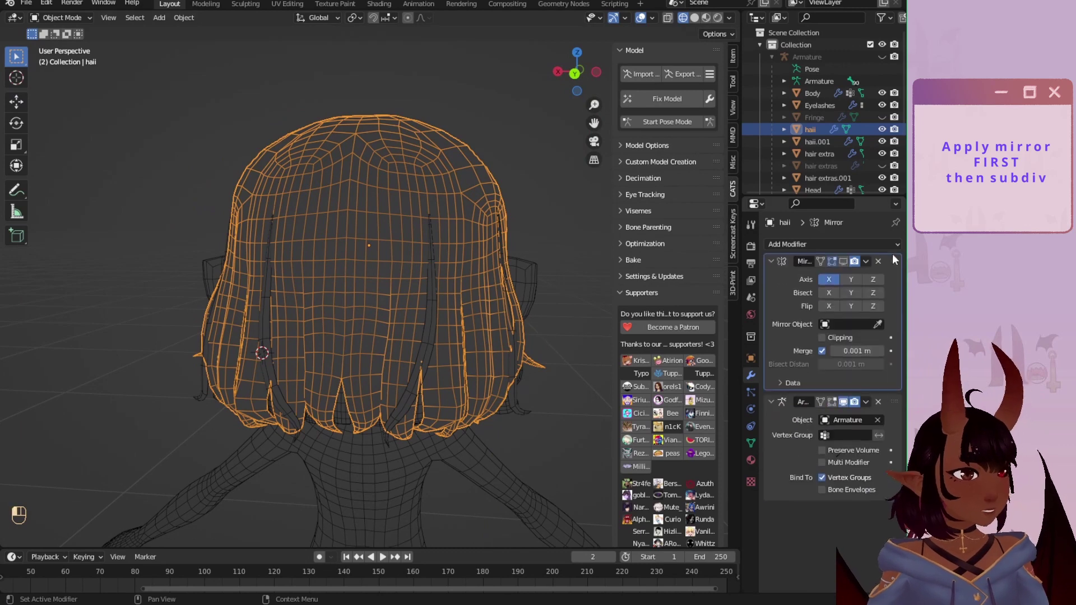
{"action": "left_click", "coordinate": [844, 265]}
Step: Enter Edit Mode on the haii mesh and delete the linked strands on the character's right side
{"action": "key", "text": "Tab"}
{"action": "left_click", "coordinate": [342, 173], "text": "ctrl"}
{"action": "key", "text": "h"}
{"action": "key", "text": "h"}
{"action": "key", "text": "h"}
{"action": "key", "text": "h"}
{"action": "mouse_move", "coordinate": [342, 170]}
{"action": "middle_mouse_down"}
{"action": "mouse_move", "coordinate": [406, 349]}
{"action": "mouse_move", "coordinate": [250, 245]}
{"action": "middle_mouse_up"}
{"action": "key", "text": "l"}
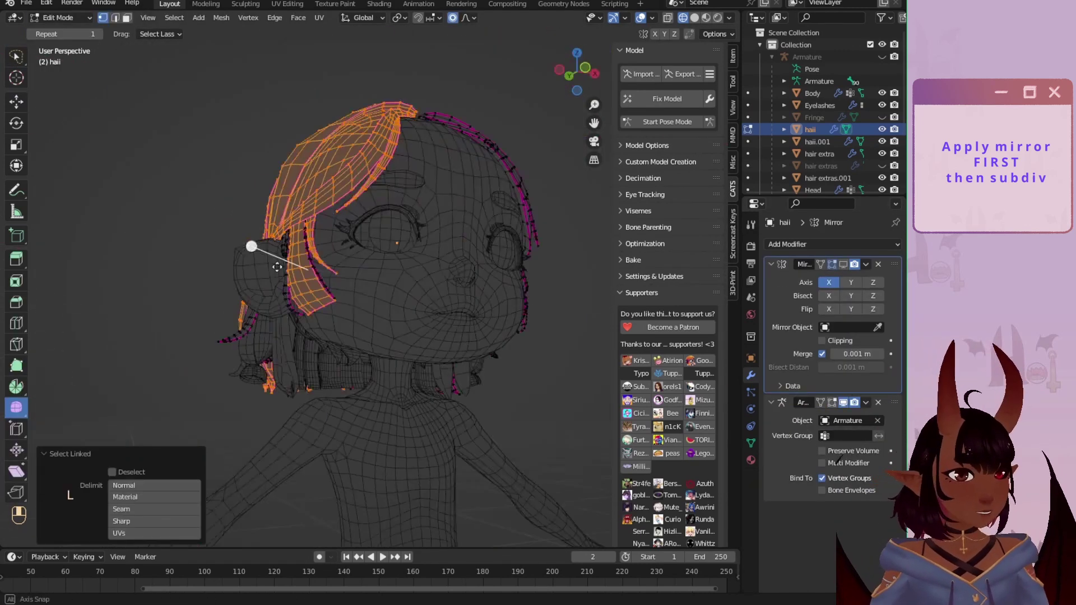
{"action": "key", "text": "shift+z"}
{"action": "key", "text": "x"}
{"action": "left_click", "coordinate": [319, 236]}
Step: Reveal the hidden haii strands, clear the selection and turn on the Mirror modifier's viewport display
{"action": "scroll", "coordinate": [380, 361], "scroll_direction": "up", "scroll_amount": 3}
{"action": "key", "text": "alt+h"}
{"action": "key", "text": "a"}
{"action": "key", "text": "a"}
{"action": "left_click", "coordinate": [843, 265]}
{"action": "scroll", "coordinate": [387, 297], "scroll_direction": "down", "scroll_amount": 2}
{"action": "middle_click_drag", "start_coordinate": [386, 297], "coordinate": [376, 347]}
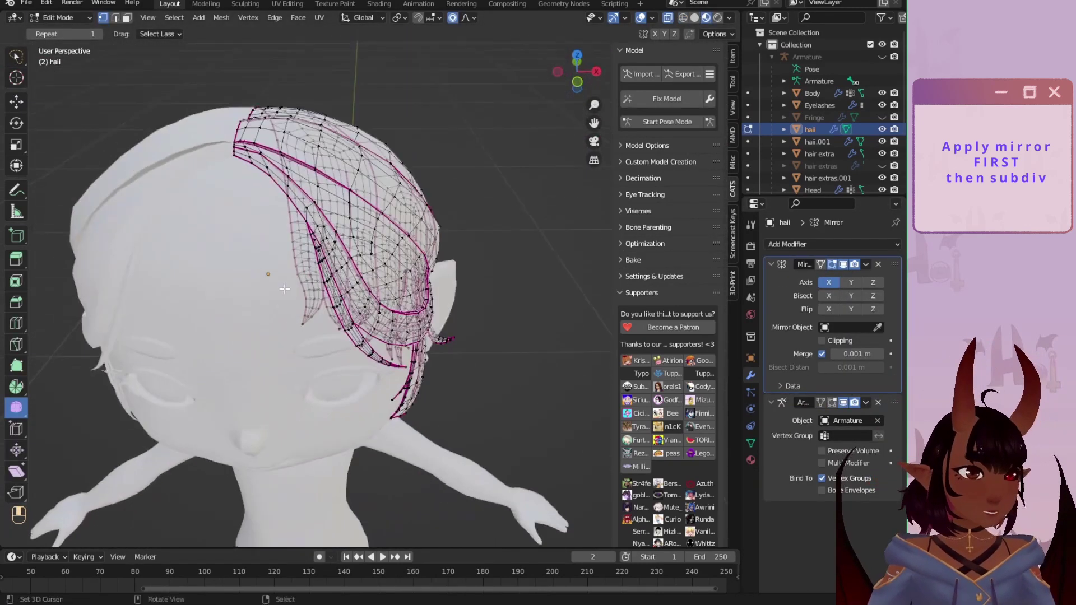
Step: Save the file and inspect the mirrored haii hair in Object Mode before returning to editing its mesh
{"action": "key", "text": "ctrl+s"}
{"action": "key", "text": "Tab"}
{"action": "middle_click_drag", "start_coordinate": [370, 73], "coordinate": [228, 36]}
{"action": "key", "text": "Tab"}
{"action": "middle_click_drag", "start_coordinate": [213, 95], "coordinate": [121, 185]}
Step: Select an edge loop on the back of the haii mesh and inspect the strands from behind and the front
{"action": "left_click", "coordinate": [443, 147], "text": "alt"}
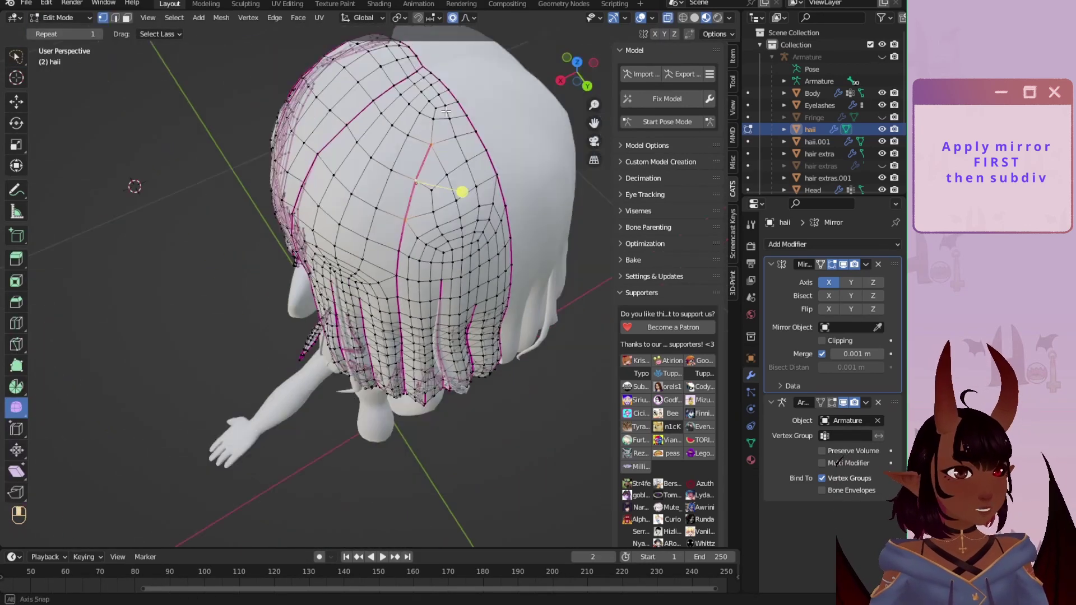
{"action": "middle_click_drag", "start_coordinate": [438, 163], "coordinate": [415, 112]}
{"action": "scroll", "coordinate": [386, 235], "scroll_direction": "up", "scroll_amount": 4}
{"action": "scroll", "coordinate": [376, 253], "scroll_direction": "down", "scroll_amount": 4}
{"action": "key", "text": "ctrl+e"}
{"action": "left_click", "coordinate": [320, 268]}
{"action": "mouse_move", "coordinate": [314, 246]}
{"action": "middle_mouse_down"}
{"action": "mouse_move", "coordinate": [384, 203]}
{"action": "mouse_move", "coordinate": [325, 252]}
{"action": "middle_mouse_up"}
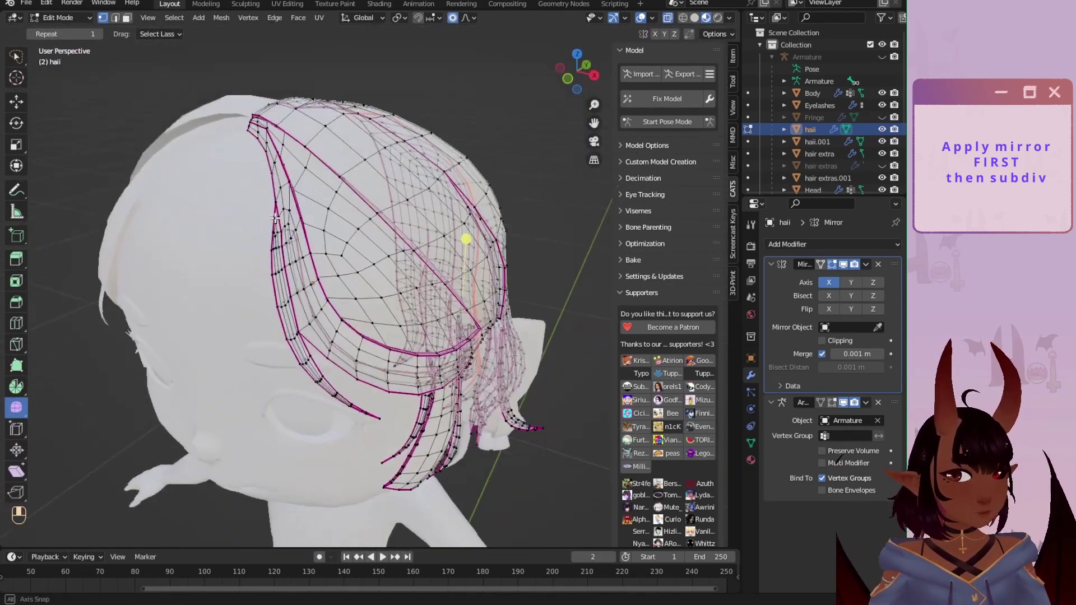
Step: Return to Object Mode, hide the haii hair and select the haii.001 back hair
{"action": "key", "text": "Tab"}
{"action": "key", "text": "a"}
{"action": "key", "text": "a"}
{"action": "left_click", "coordinate": [882, 129]}
{"action": "middle_click_drag", "start_coordinate": [359, 320], "coordinate": [308, 297]}
{"action": "right_click", "coordinate": [305, 297]}
Step: Enter Edit Mode on haii.001, focusing on the upper edge of its centre strand
{"action": "scroll", "coordinate": [305, 297], "scroll_direction": "up", "scroll_amount": 4}
{"action": "scroll", "coordinate": [337, 314], "scroll_direction": "down", "scroll_amount": 4}
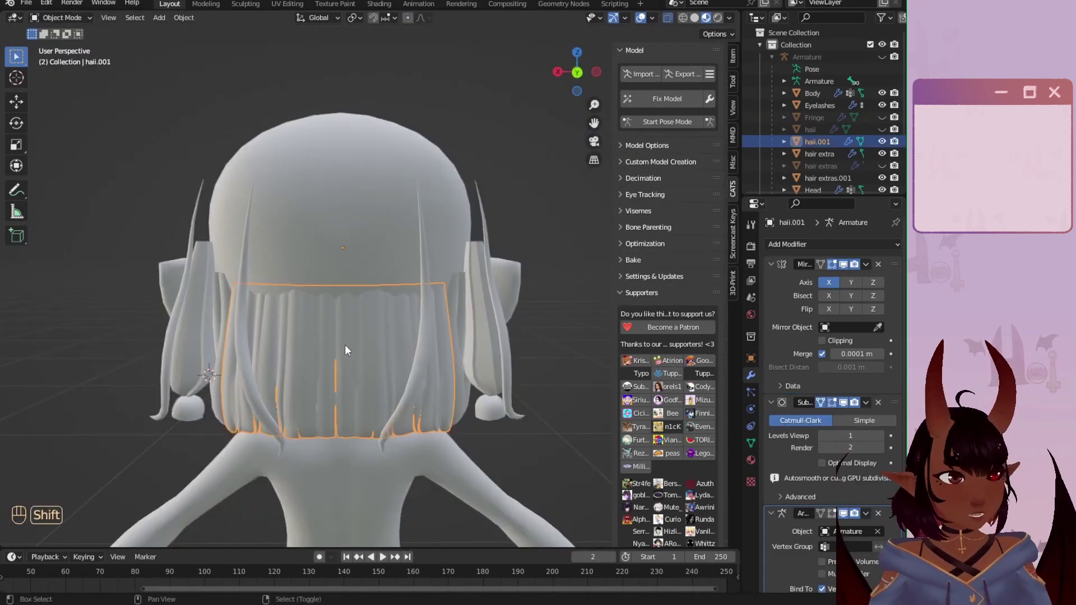
{"action": "scroll", "coordinate": [345, 345], "scroll_direction": "up", "scroll_amount": 5}
{"action": "scroll", "coordinate": [299, 234], "scroll_direction": "down", "scroll_amount": 4}
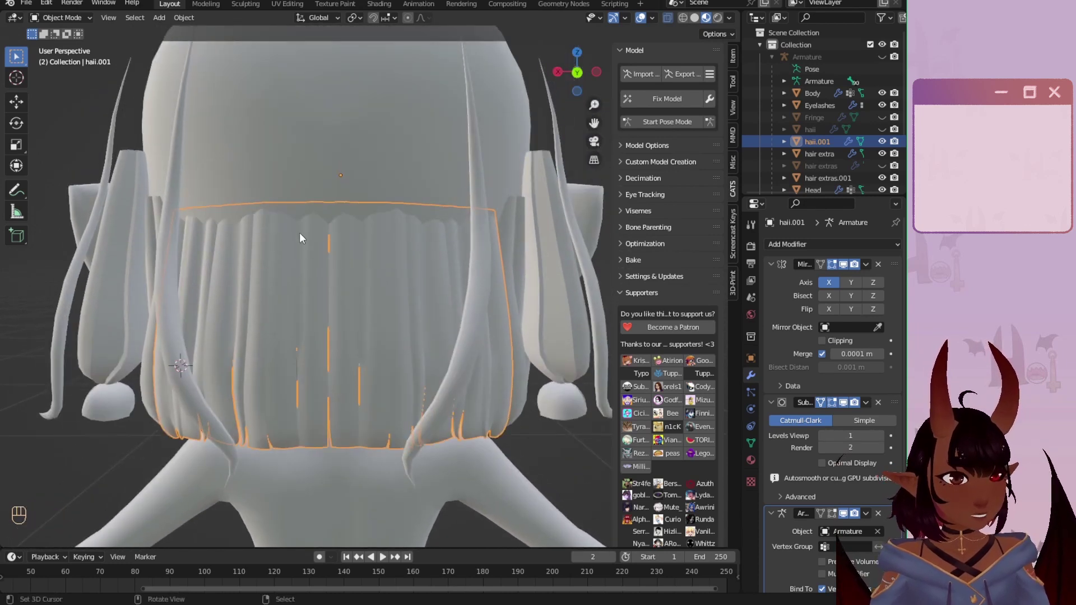
{"action": "mouse_move", "coordinate": [308, 246]}
{"action": "middle_mouse_down"}
{"action": "mouse_move", "coordinate": [308, 147]}
{"action": "mouse_move", "coordinate": [308, 243]}
{"action": "middle_mouse_up"}
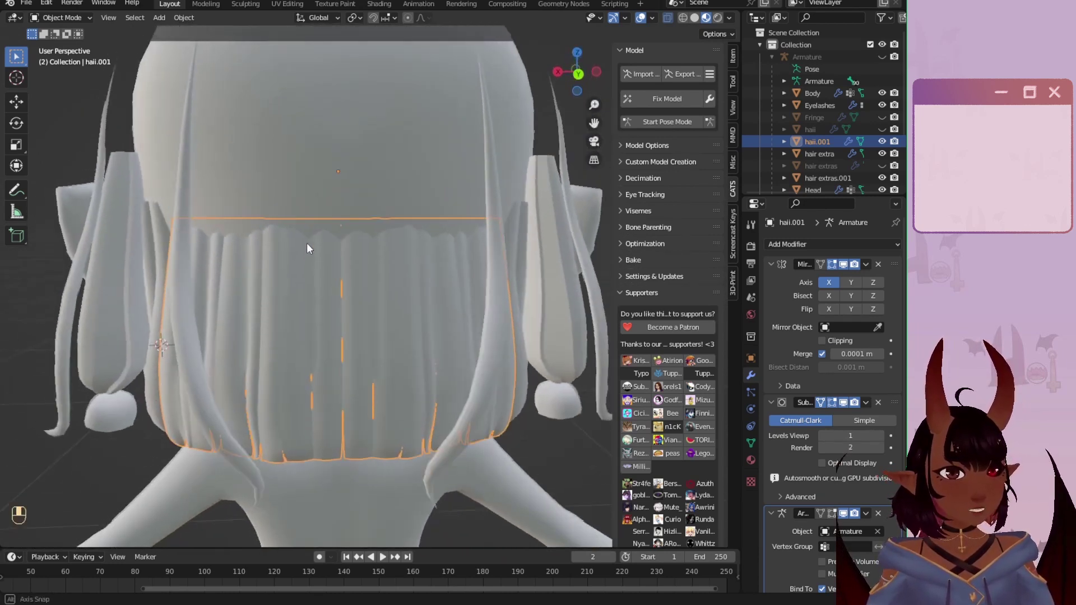
{"action": "scroll", "coordinate": [297, 252], "scroll_direction": "up", "scroll_amount": 4}
{"action": "left_click", "coordinate": [56, 17]}
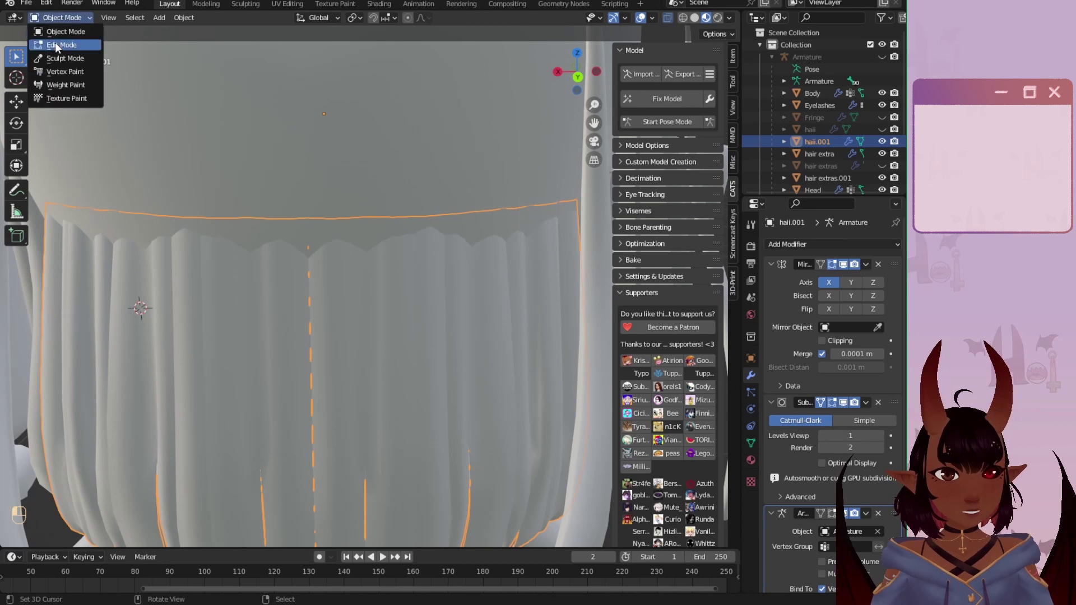
{"action": "left_click", "coordinate": [61, 43]}
{"action": "scroll", "coordinate": [296, 213], "scroll_direction": "up", "scroll_amount": 3}
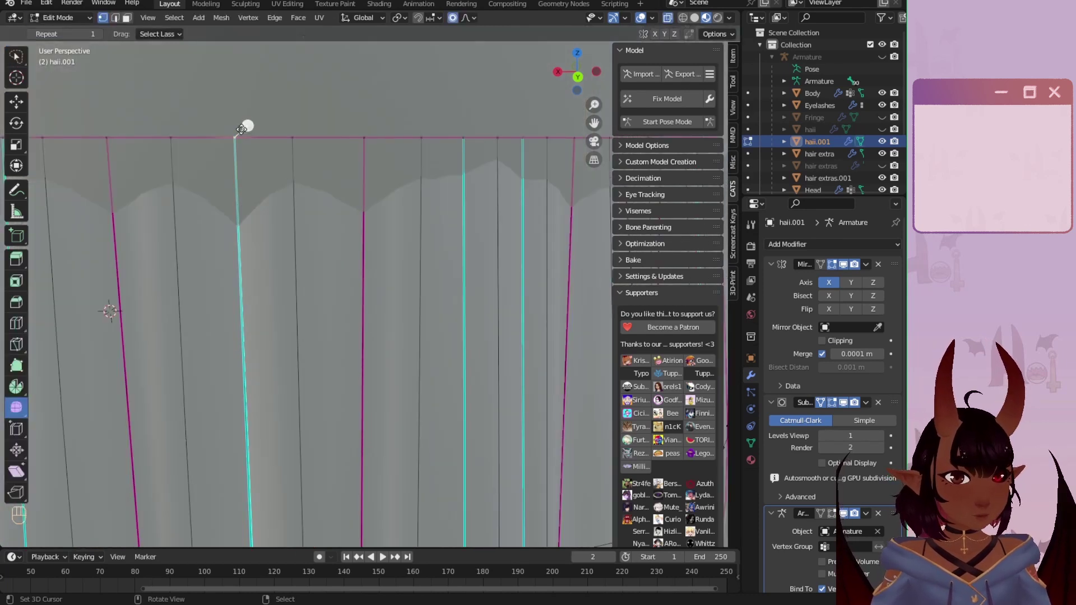
Step: Turn on Clipping in haii.001's Mirror modifier, test it with cancelled moves of the upper centre vertex, and return to Object Mode
{"action": "key", "text": "g"}
{"action": "right_click", "coordinate": [270, 160]}
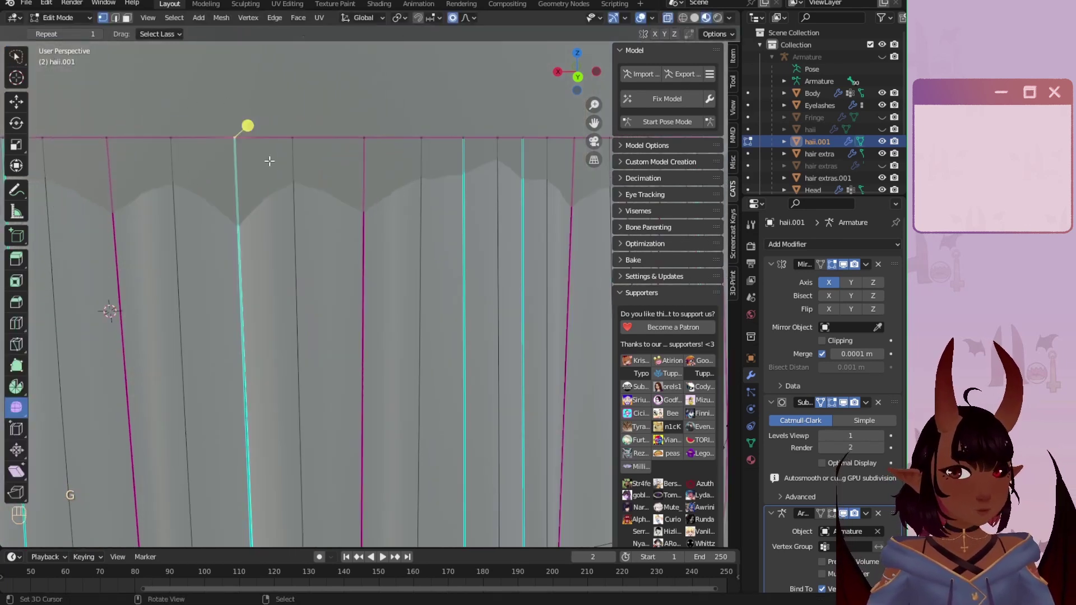
{"action": "key", "text": "g"}
{"action": "right_click", "coordinate": [246, 121]}
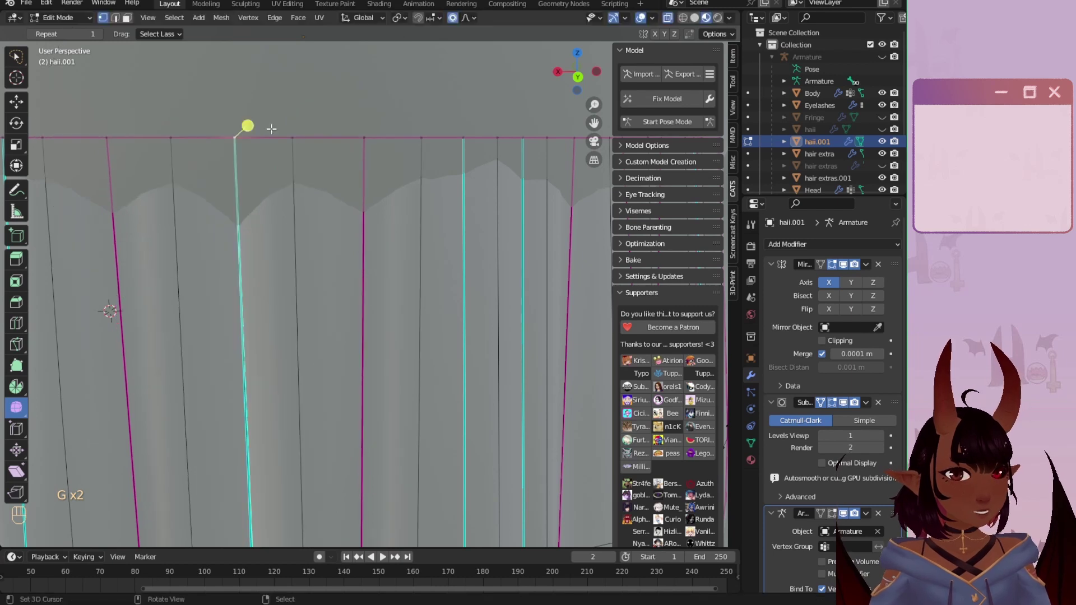
{"action": "key", "text": "g"}
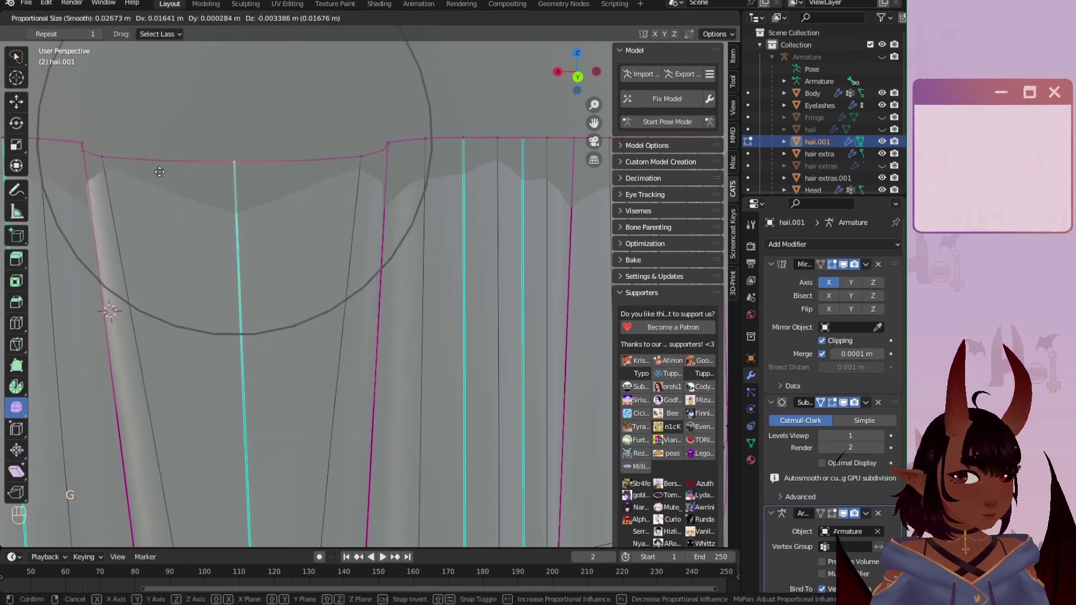
{"action": "right_click", "coordinate": [271, 175]}
{"action": "scroll", "coordinate": [294, 282], "scroll_direction": "down", "scroll_amount": 5}
{"action": "scroll", "coordinate": [283, 288], "scroll_direction": "up", "scroll_amount": 1}
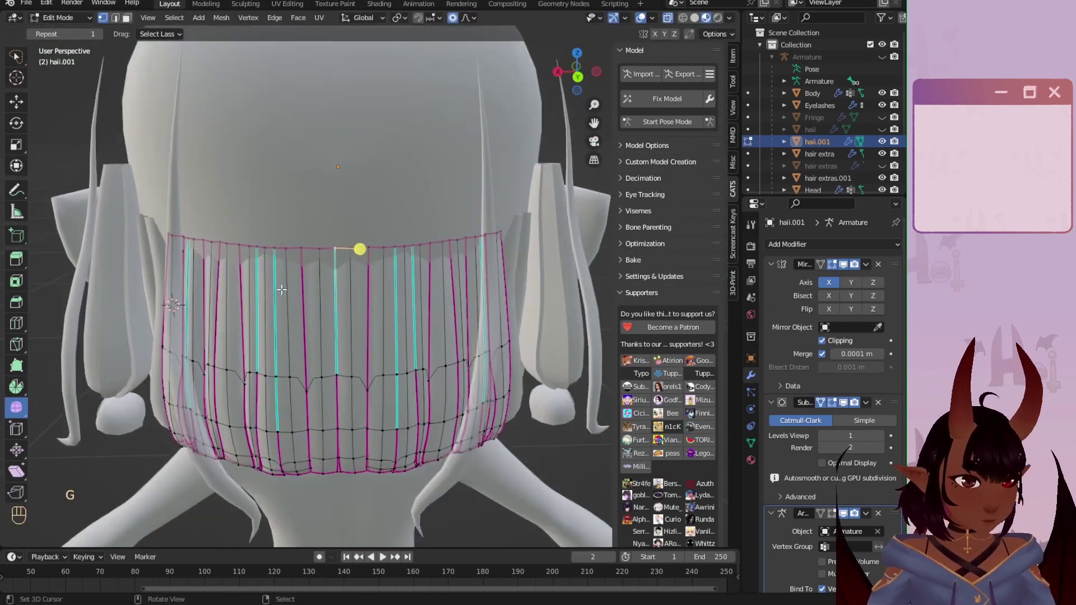
{"action": "middle_click_drag", "start_coordinate": [411, 169], "coordinate": [421, 137]}
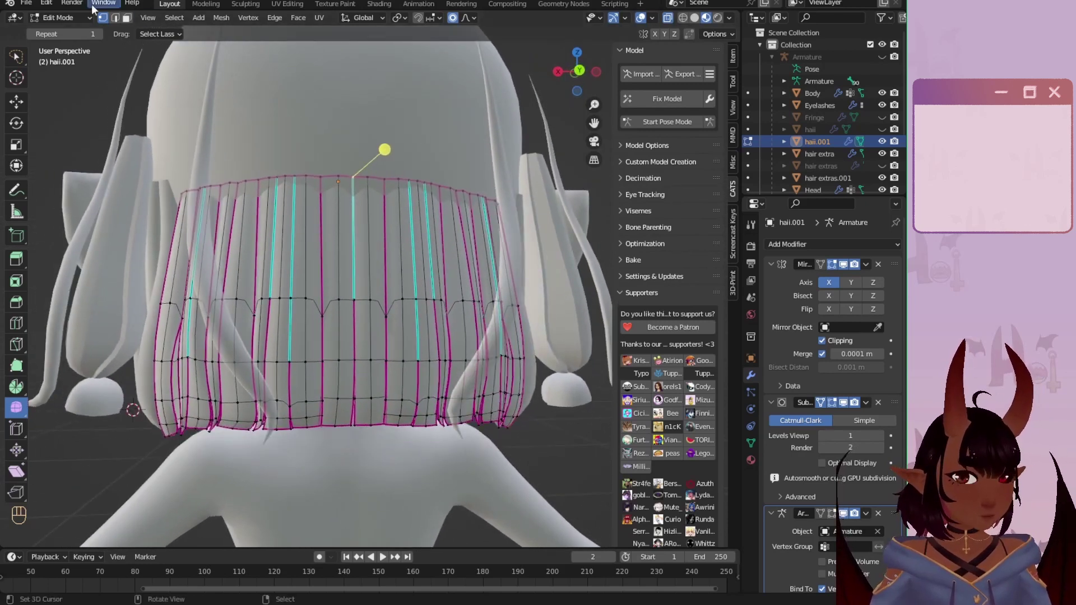
{"action": "left_click", "coordinate": [60, 18]}
{"action": "left_click", "coordinate": [66, 26]}
{"action": "scroll", "coordinate": [247, 171], "scroll_direction": "up", "scroll_amount": 2}
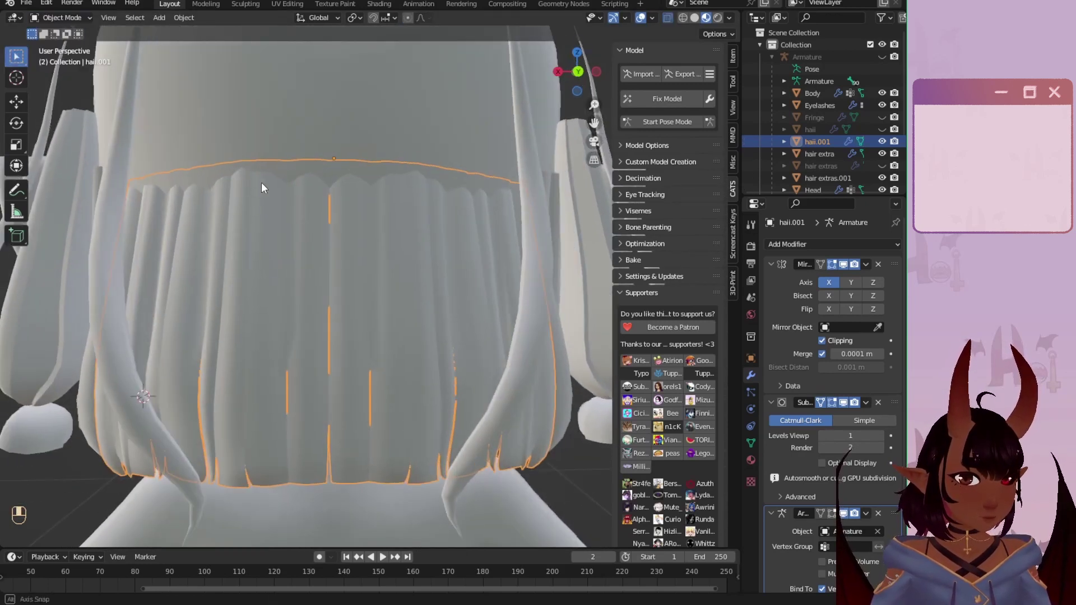
Step: Try applying the Subdivision modifier on haii.001 ahead of its Mirror modifier, and undo it
{"action": "left_click", "coordinate": [866, 402]}
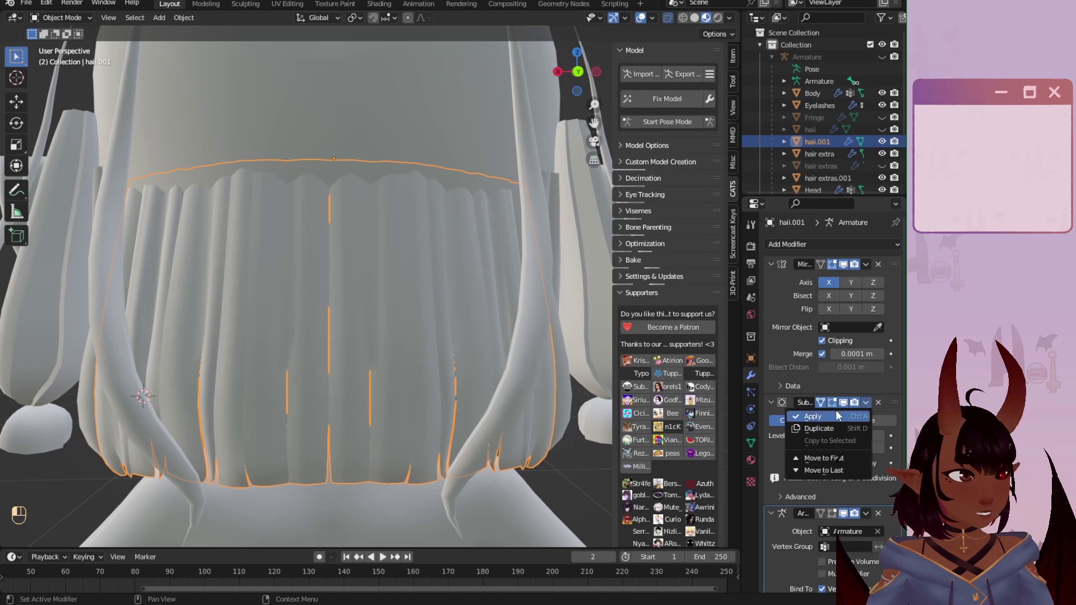
{"action": "left_click", "coordinate": [831, 416]}
{"action": "middle_click_drag", "start_coordinate": [368, 274], "coordinate": [297, 370]}
{"action": "key", "text": "ctrl+z"}
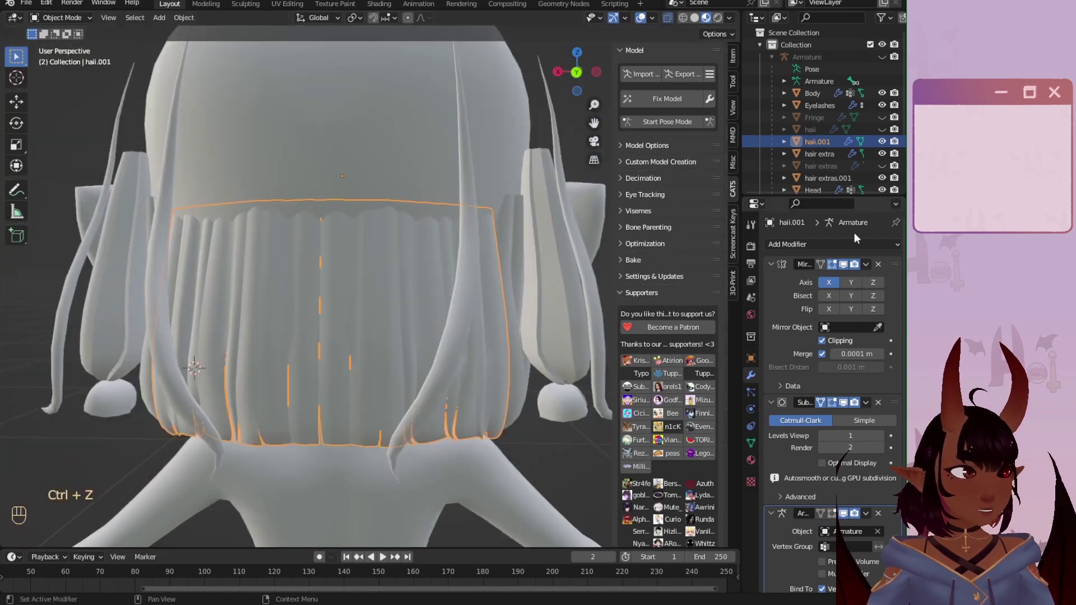
Step: Apply the Mirror modifier on haii.001 first and the Subdivision modifier second, keeping the Armature modifier
{"action": "left_click", "coordinate": [867, 265]}
{"action": "left_click", "coordinate": [834, 282]}
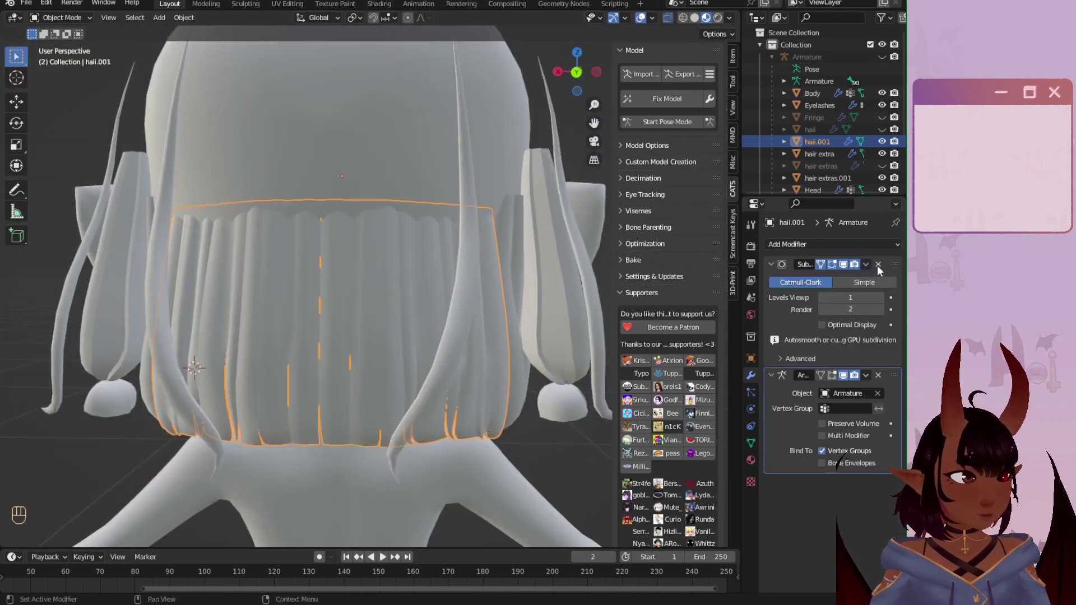
{"action": "left_click", "coordinate": [866, 264]}
{"action": "left_click", "coordinate": [806, 278]}
{"action": "scroll", "coordinate": [366, 274], "scroll_direction": "up", "scroll_amount": 4}
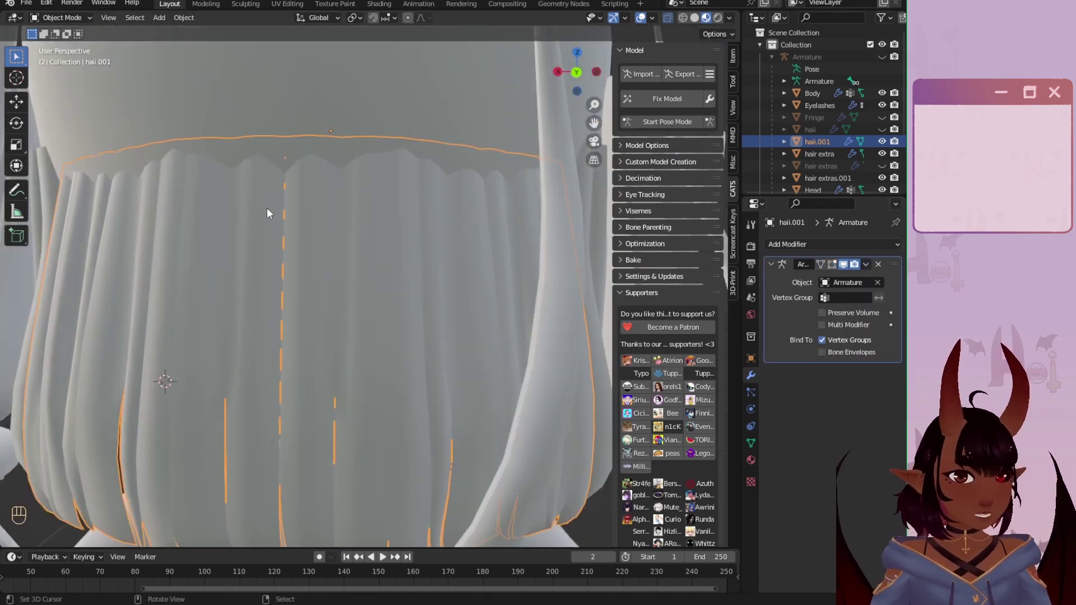
Step: Enter Edit Mode on haii.001 and hide the uppermost part of the centre edge line
{"action": "left_click", "coordinate": [62, 18]}
{"action": "left_click", "coordinate": [56, 41]}
{"action": "scroll", "coordinate": [383, 215], "scroll_direction": "down", "scroll_amount": 2}
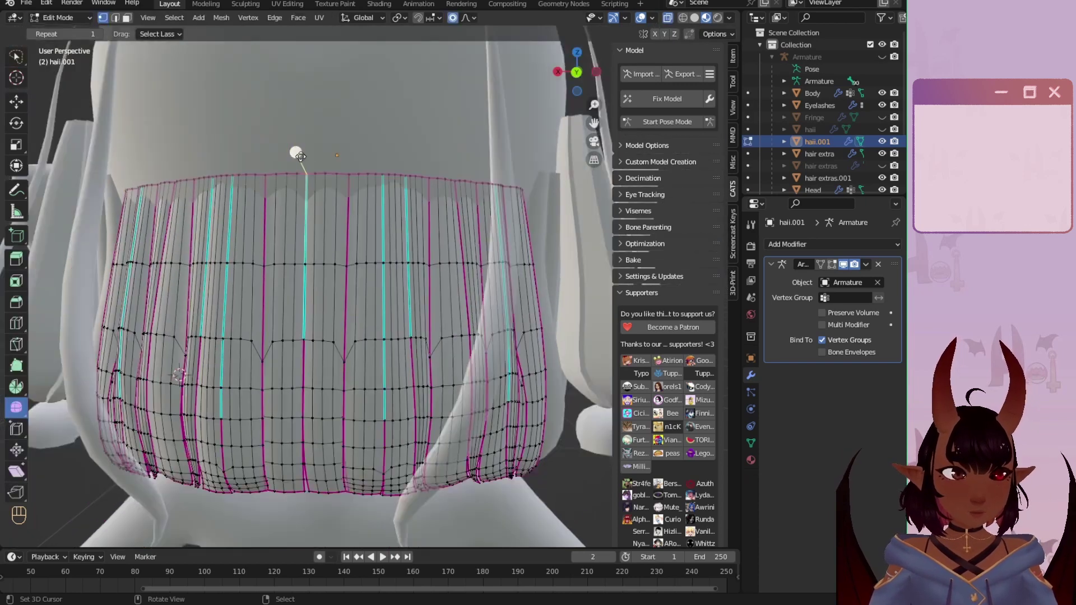
{"action": "middle_click_drag", "start_coordinate": [383, 215], "coordinate": [392, 204]}
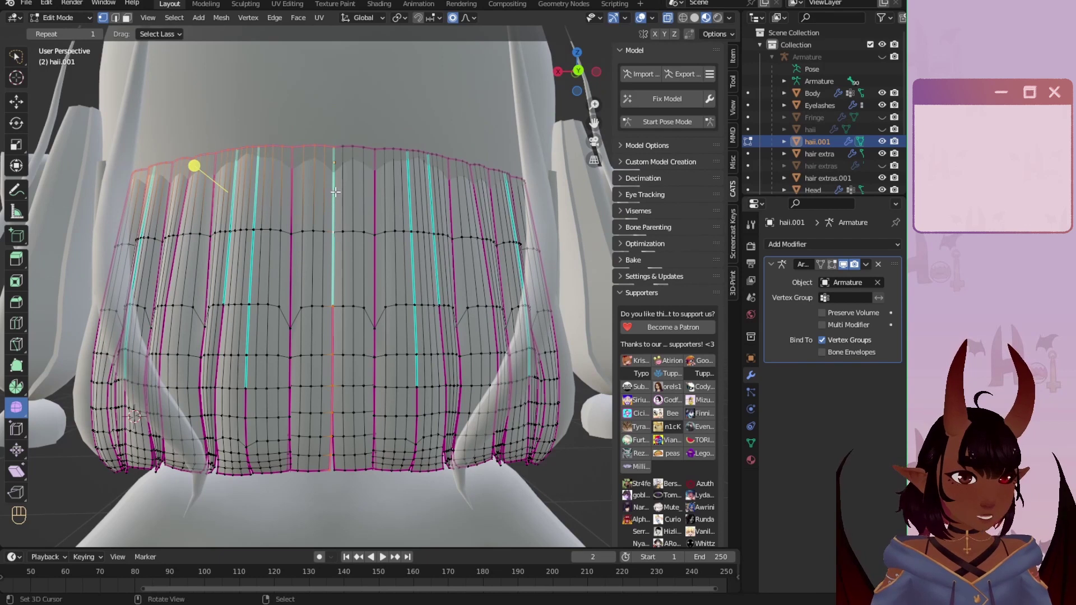
{"action": "key", "text": "alt"}
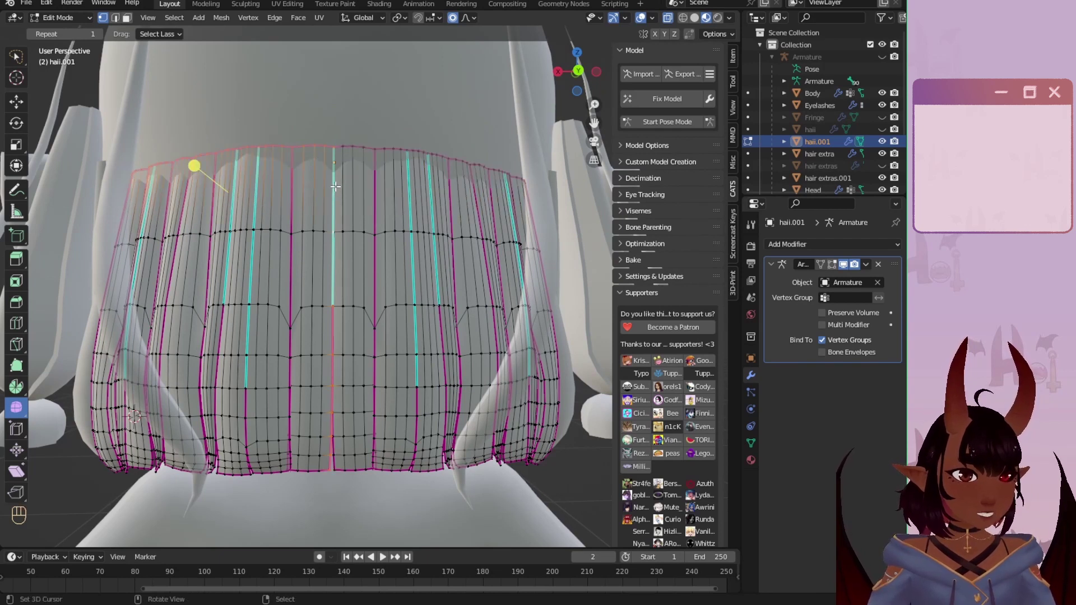
{"action": "left_click", "coordinate": [333, 146], "text": "alt"}
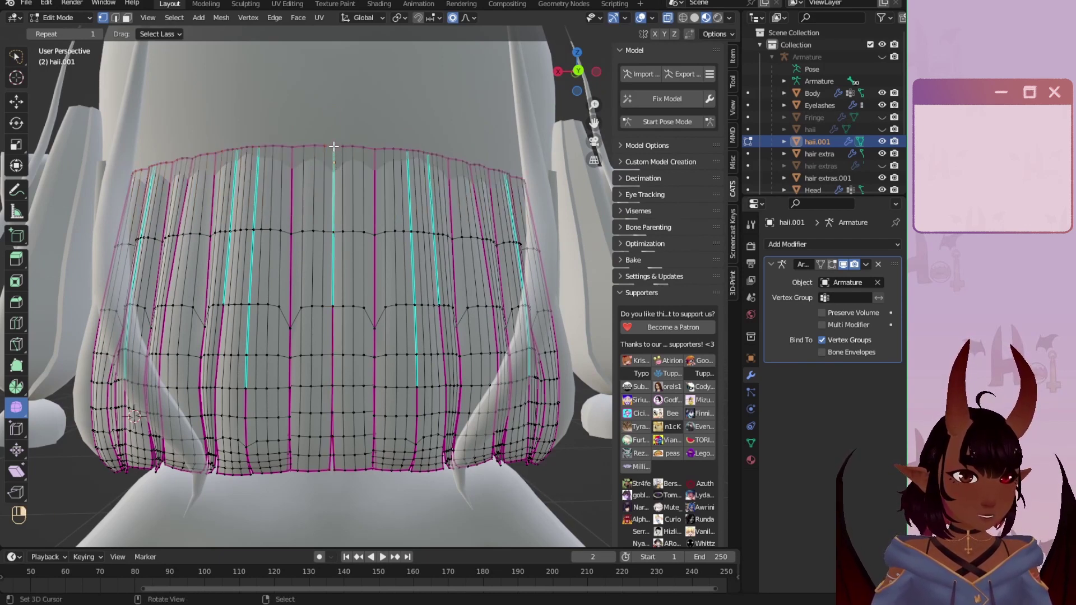
{"action": "key", "text": "h"}
Step: Hide the remaining centre-line edges of haii.001 to separate its two halves
{"action": "right_click", "coordinate": [336, 234]}
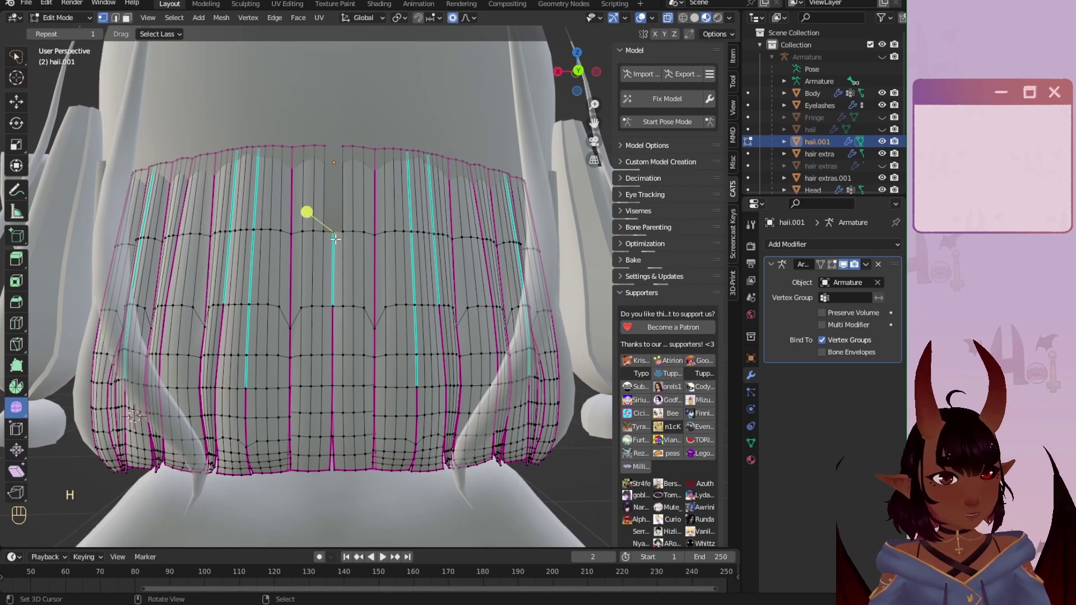
{"action": "key", "text": "h"}
{"action": "key", "text": "ctrl+z"}
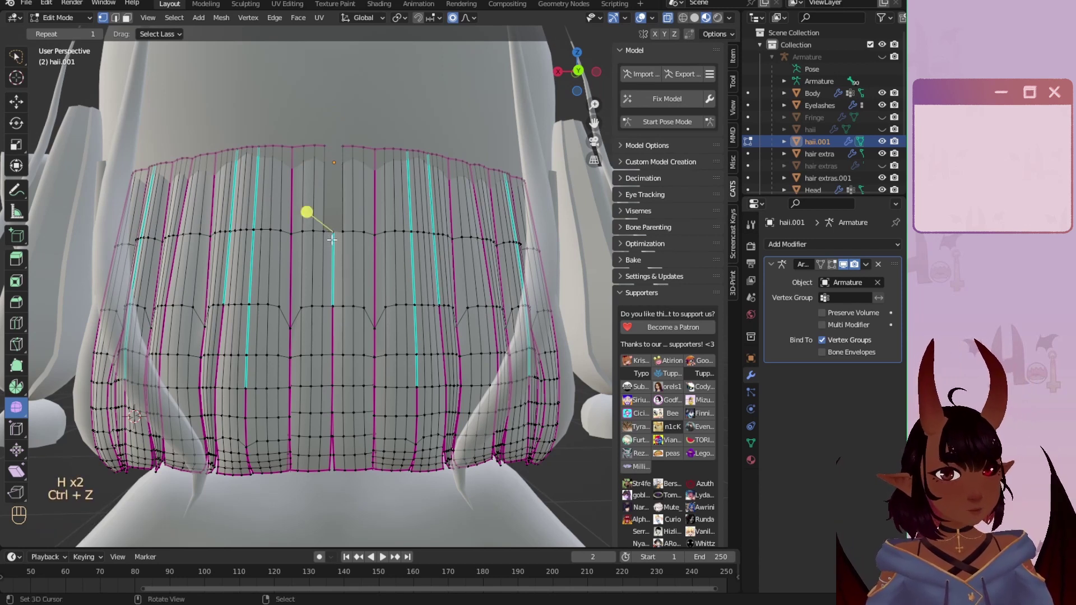
{"action": "key", "text": "h"}
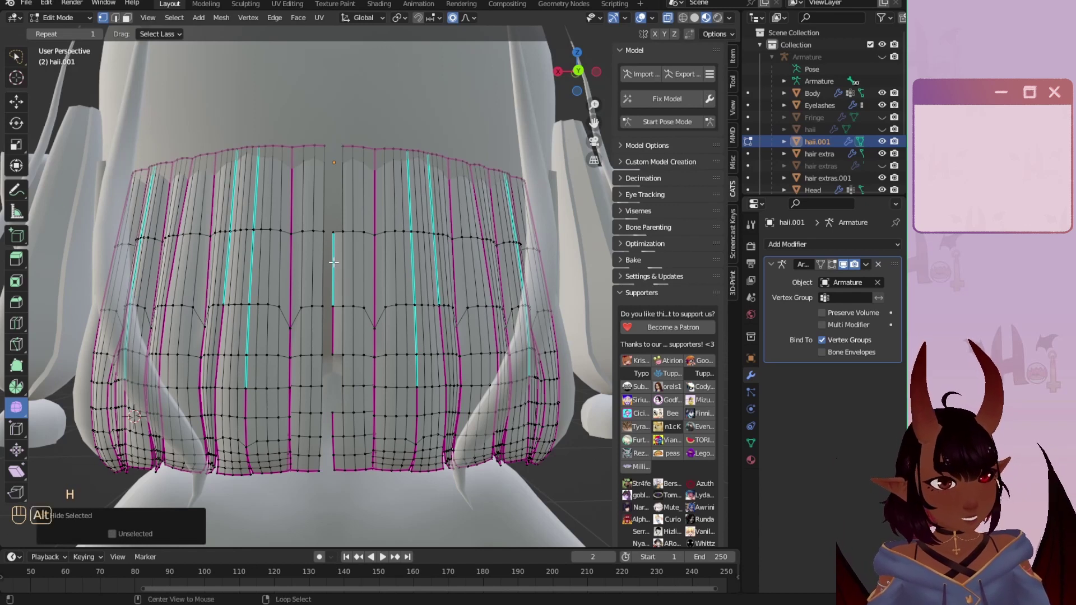
{"action": "right_click", "coordinate": [334, 261], "text": "alt"}
{"action": "key", "text": "g"}
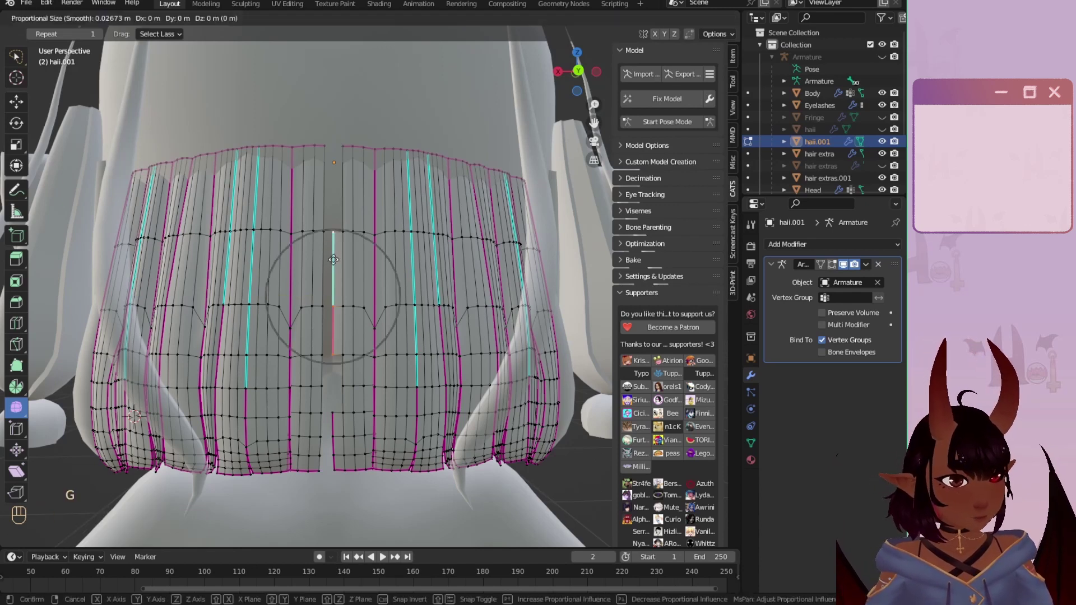
{"action": "right_click", "coordinate": [334, 250]}
{"action": "key", "text": "h"}
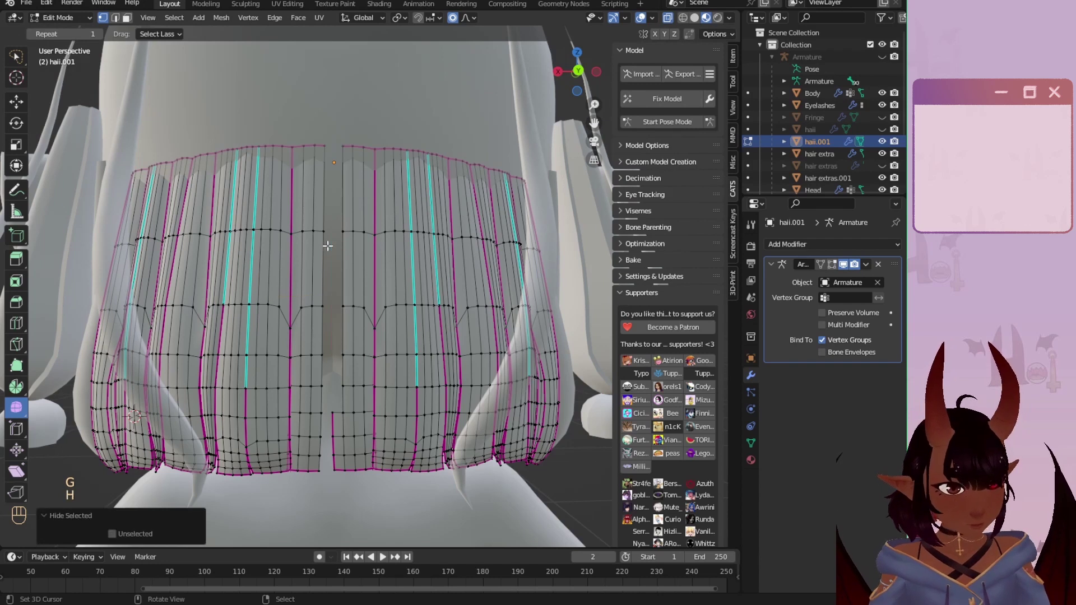
Step: Select the linked half of haii.001 on the character's right side and delete its vertices
{"action": "scroll", "coordinate": [403, 266], "scroll_direction": "down", "scroll_amount": 4}
{"action": "key", "text": "l"}
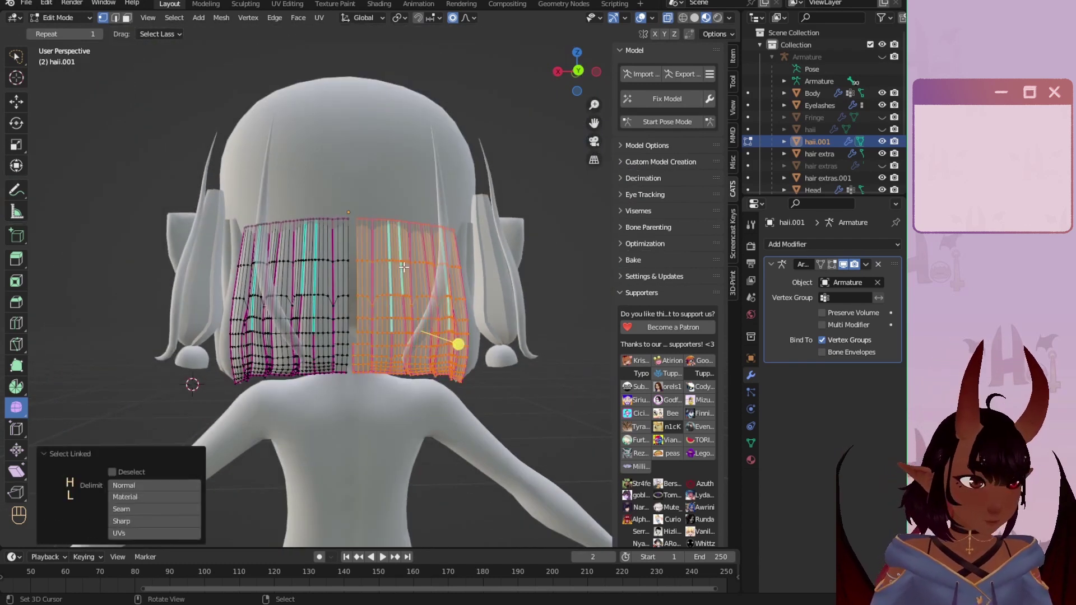
{"action": "key", "text": "KP_1"}
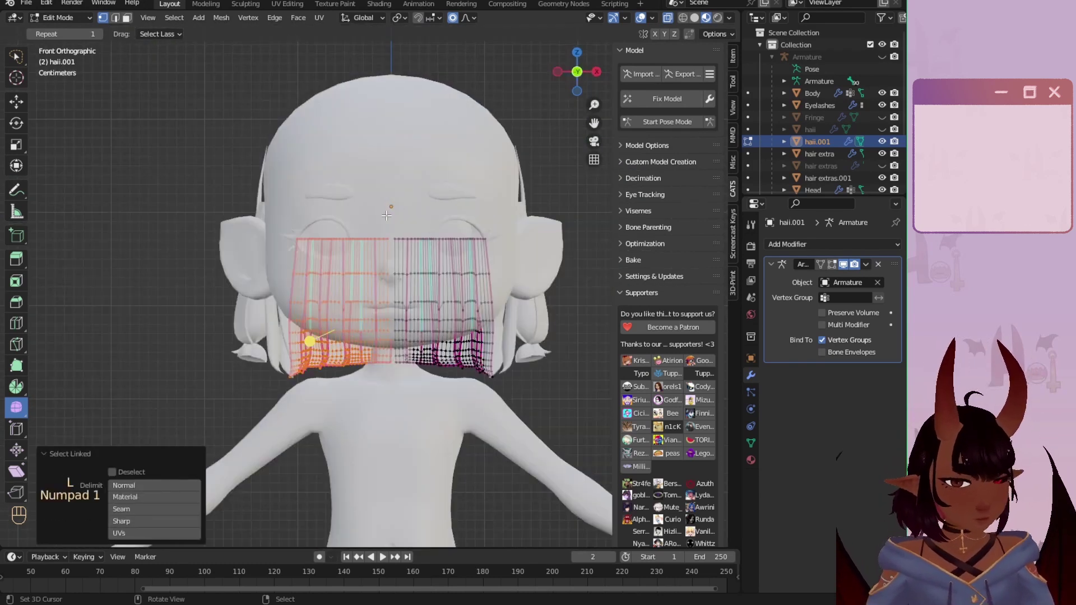
{"action": "key", "text": "x"}
{"action": "left_click", "coordinate": [385, 214]}
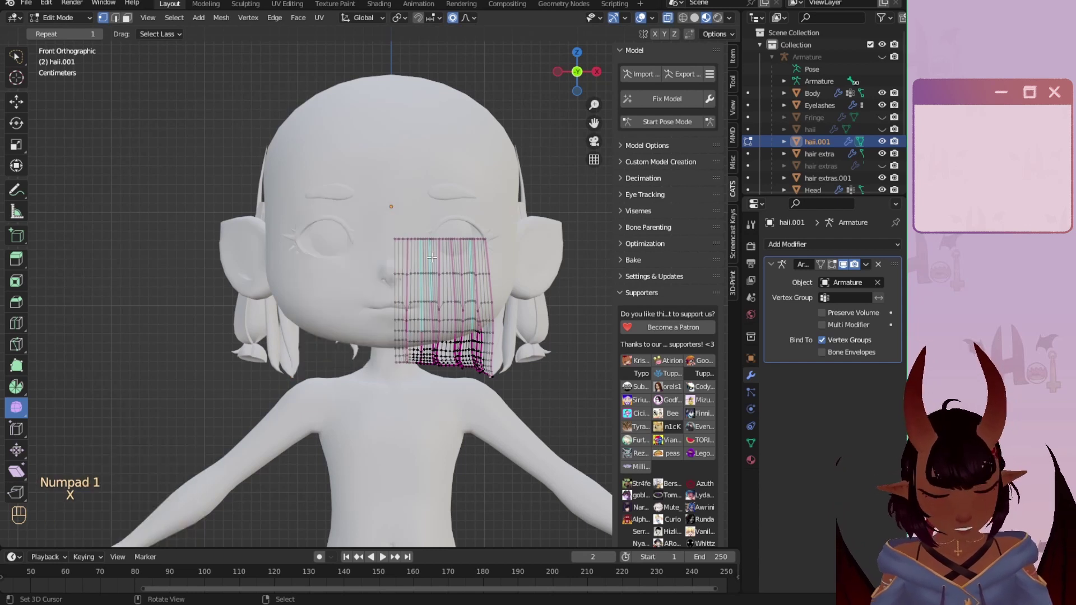
Step: Reveal the hidden centre-line geometry of haii.001 and clear the selection
{"action": "key", "text": "alt+h"}
{"action": "scroll", "coordinate": [366, 258], "scroll_direction": "up", "scroll_amount": 6}
{"action": "key", "text": "a"}
{"action": "key", "text": "a"}
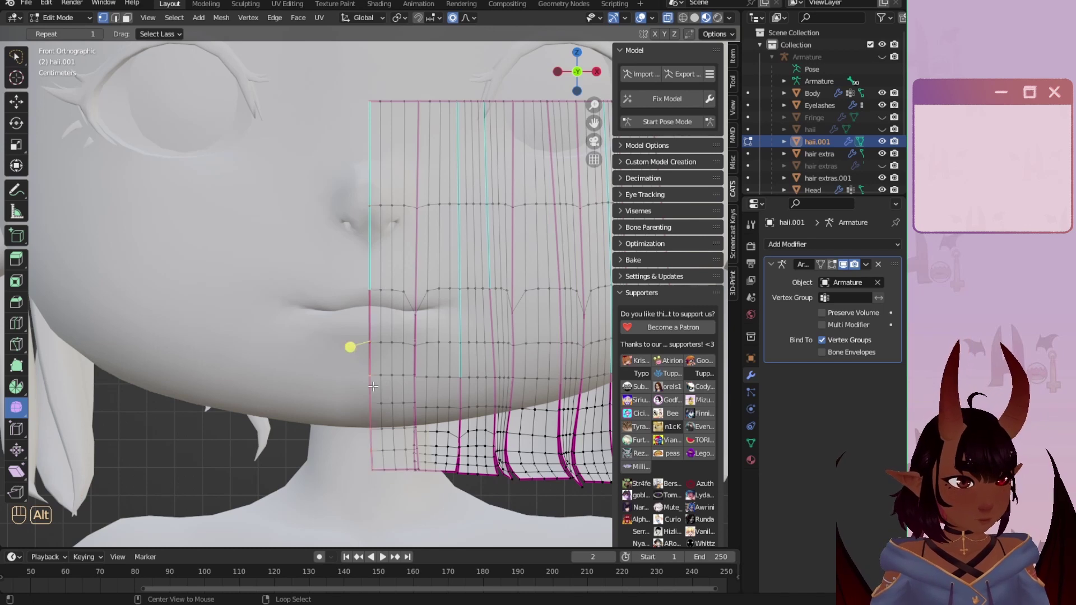
Step: Hide the centre edge loop of haii.001 and delete the vertices of the stray duplicate edges along it
{"action": "key", "text": "h"}
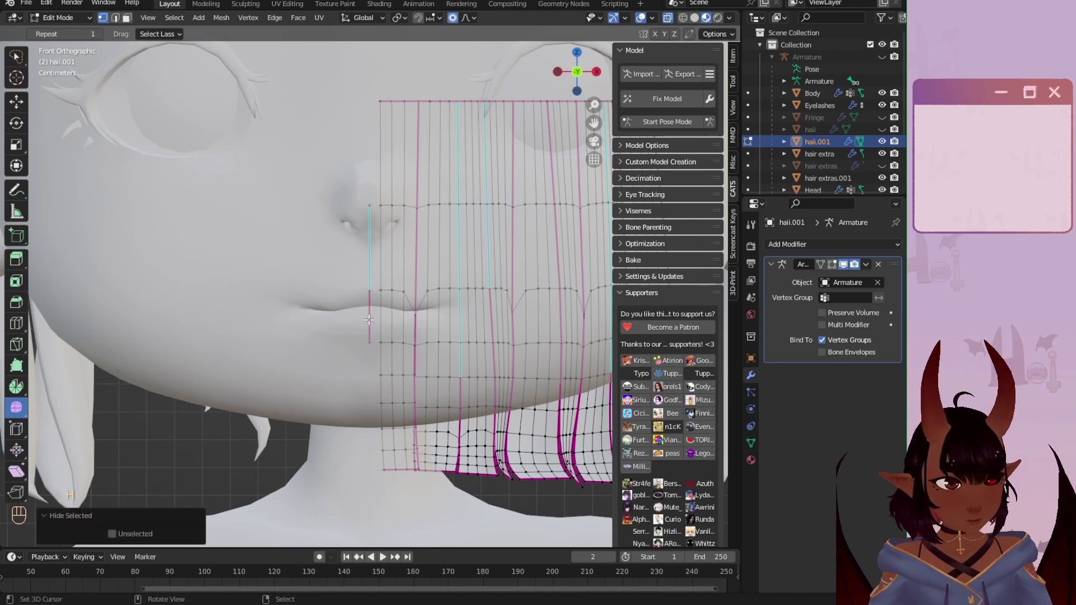
{"action": "right_click", "coordinate": [364, 273], "text": "alt"}
{"action": "key", "text": "x"}
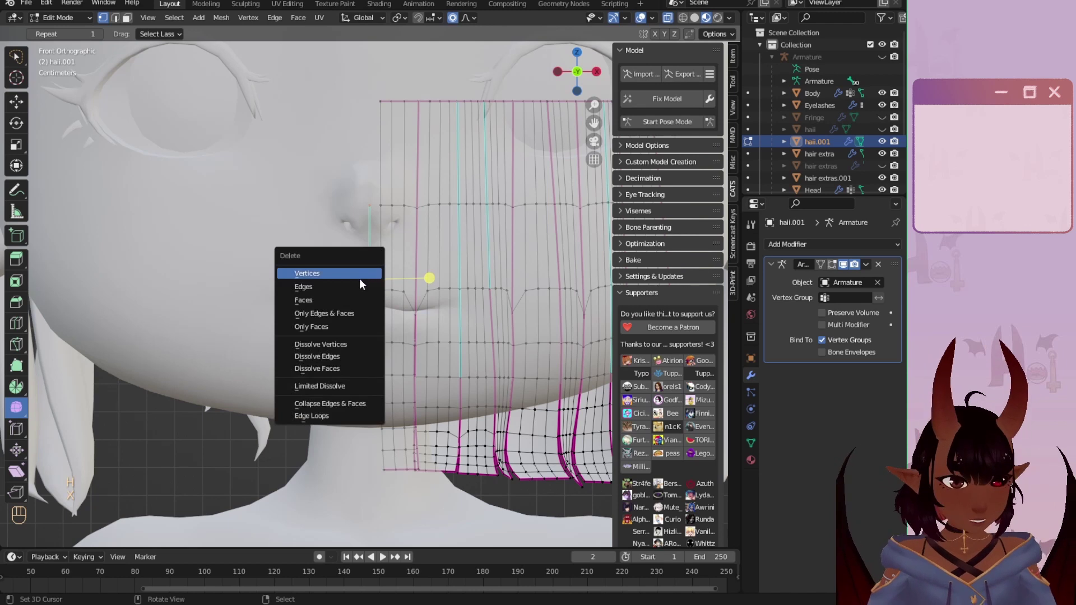
{"action": "left_click", "coordinate": [359, 276]}
Step: Reveal the hidden centre edge loop, deselect everything and check the remaining half of haii.001 from behind
{"action": "key", "text": "alt+h"}
{"action": "scroll", "coordinate": [361, 275], "scroll_direction": "up", "scroll_amount": 1}
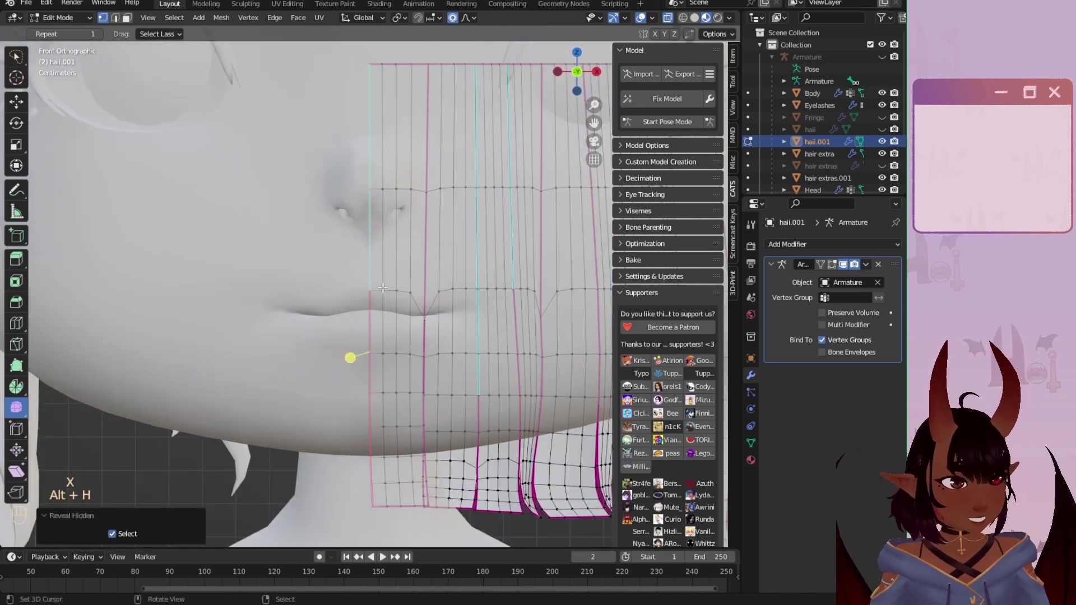
{"action": "key", "text": "a"}
{"action": "key", "text": "a"}
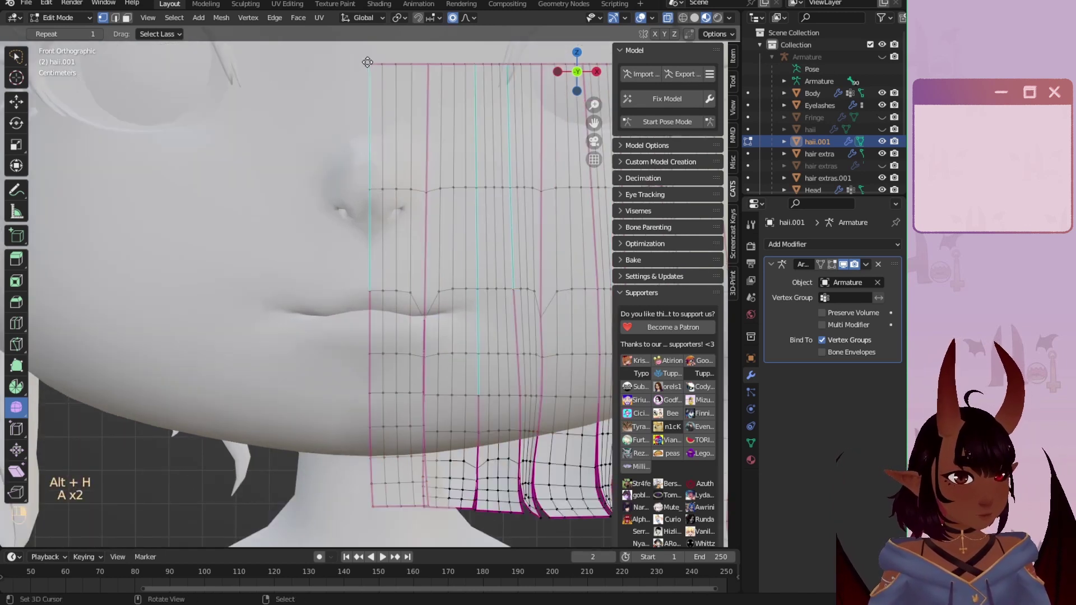
{"action": "middle_click_drag", "start_coordinate": [367, 62], "coordinate": [449, 123]}
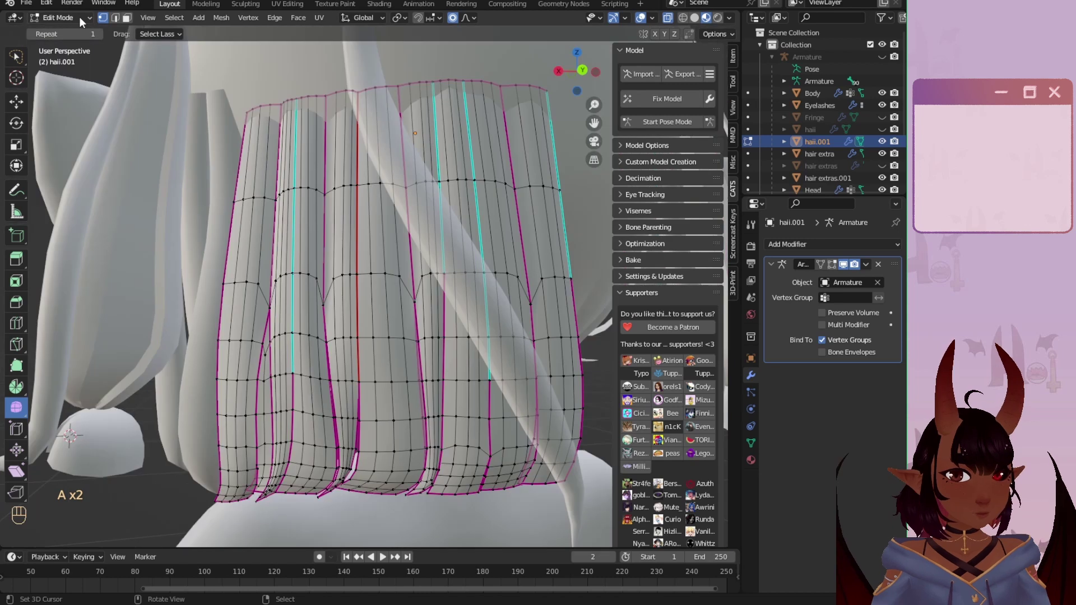
Step: Add a Mirror modifier with Clipping to haii.001, place it above the Armature modifier, and return to Object Mode
{"action": "left_click", "coordinate": [824, 245]}
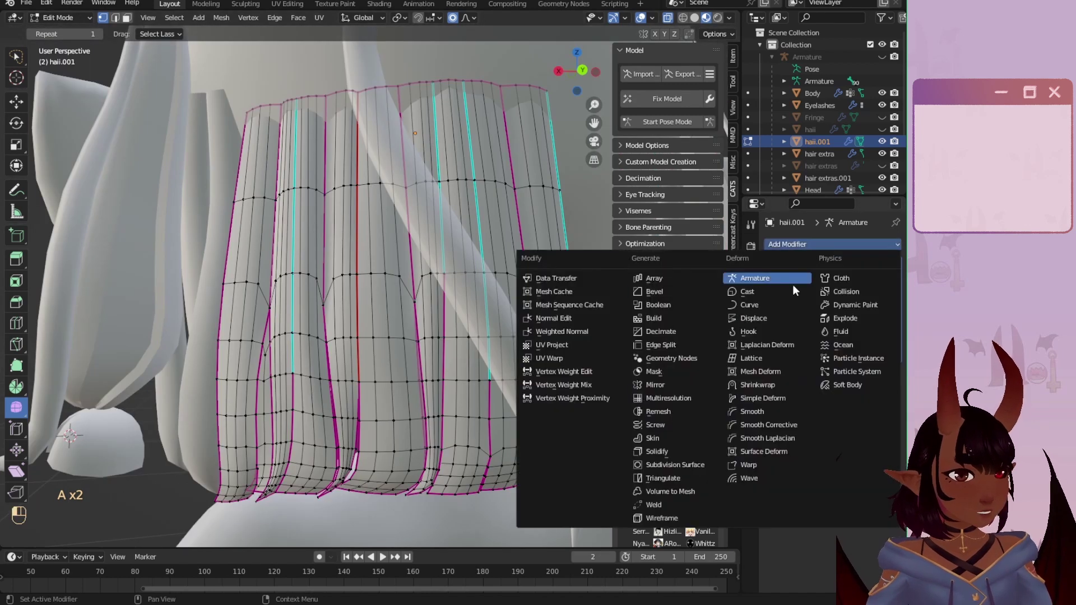
{"action": "left_click", "coordinate": [667, 386]}
{"action": "left_click_drag", "start_coordinate": [894, 372], "coordinate": [889, 257]}
{"action": "left_click", "coordinate": [822, 341]}
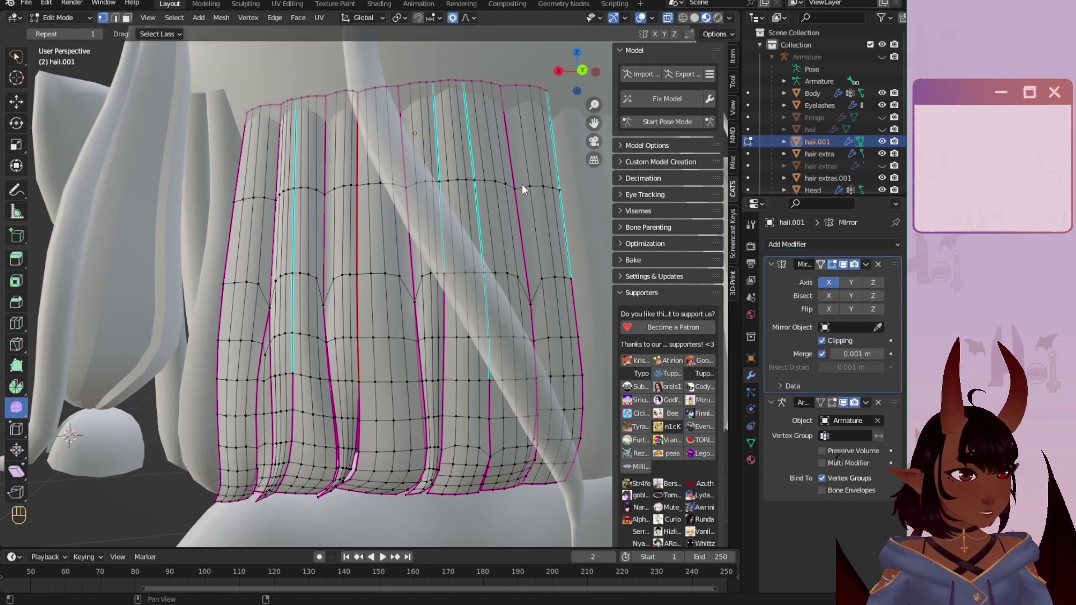
{"action": "left_click", "coordinate": [72, 18]}
{"action": "left_click", "coordinate": [66, 32]}
{"action": "scroll", "coordinate": [345, 281], "scroll_direction": "down", "scroll_amount": 10}
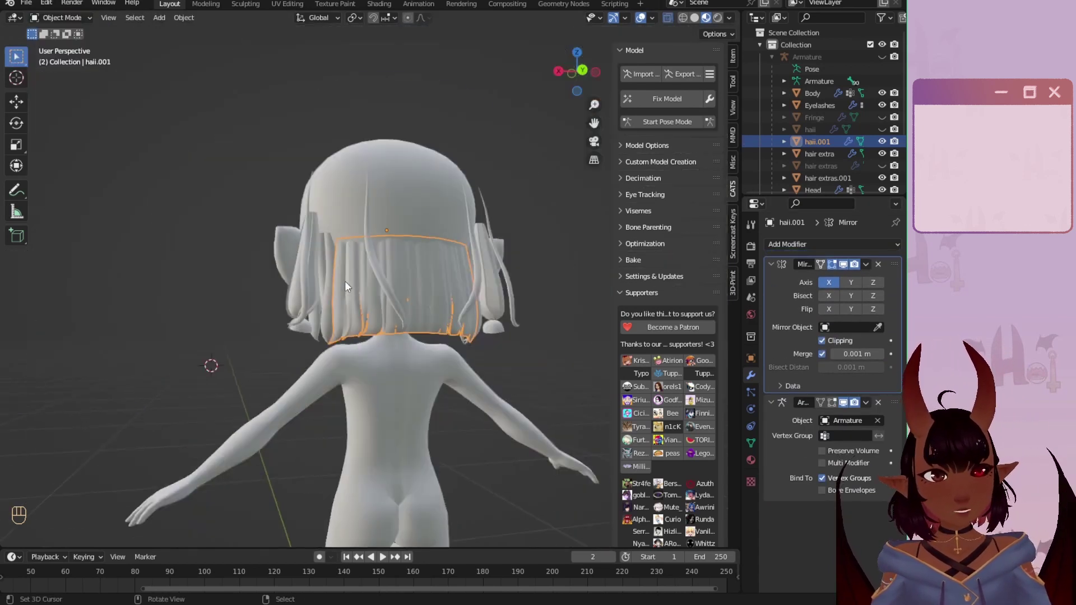
Step: Hide haii.001 and check the modifiers of the haii and Fringe meshes
{"action": "left_click", "coordinate": [881, 142]}
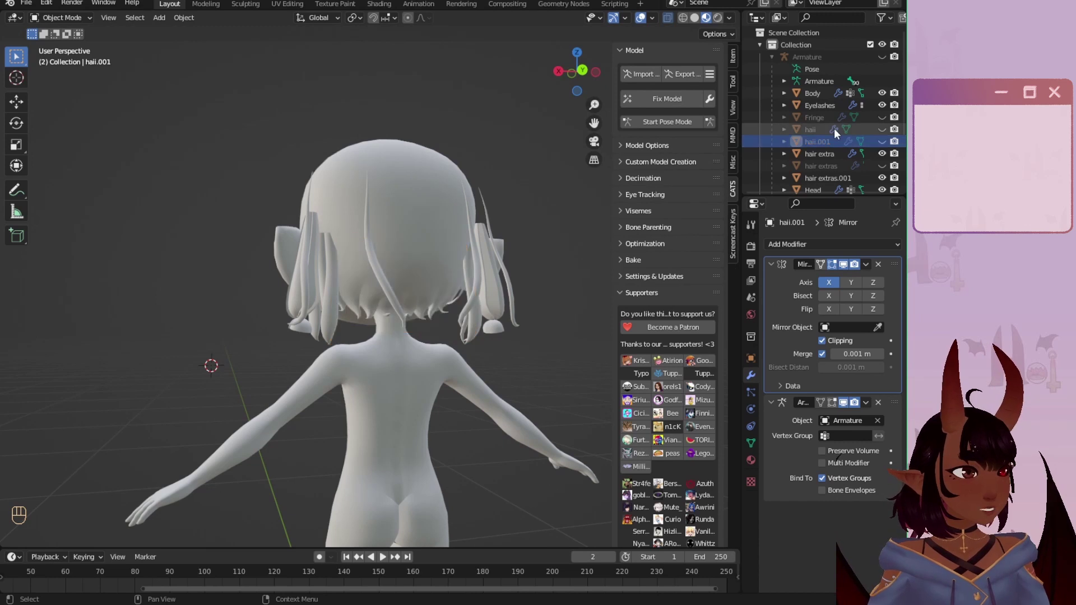
{"action": "left_click", "coordinate": [815, 128]}
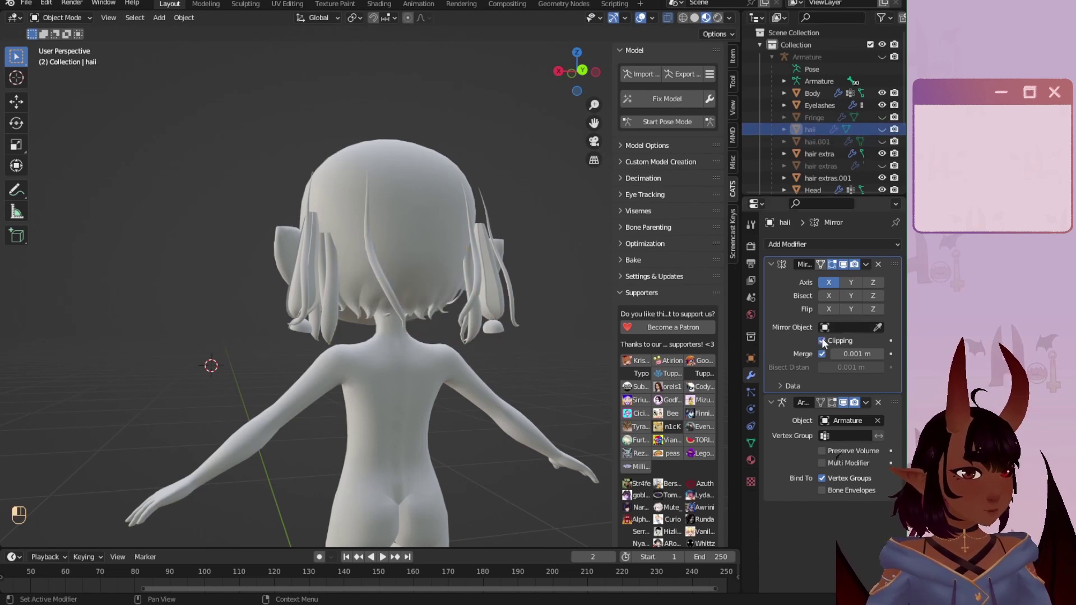
{"action": "left_click", "coordinate": [810, 118]}
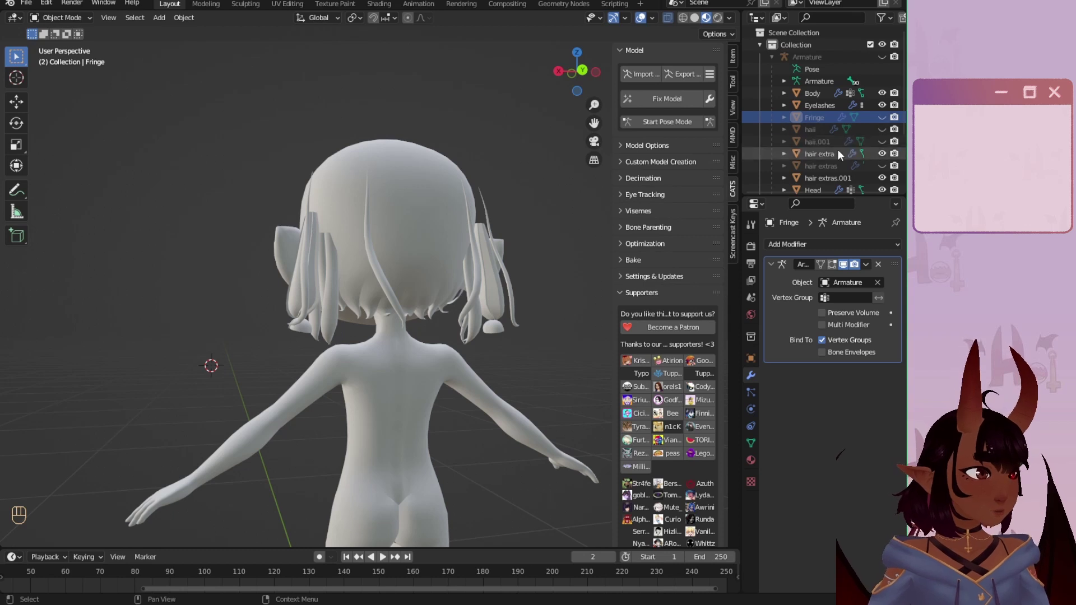
Step: Apply the Subdivision modifier of the hair extra mesh
{"action": "left_click", "coordinate": [817, 152]}
{"action": "middle_click_drag", "start_coordinate": [429, 212], "coordinate": [396, 227]}
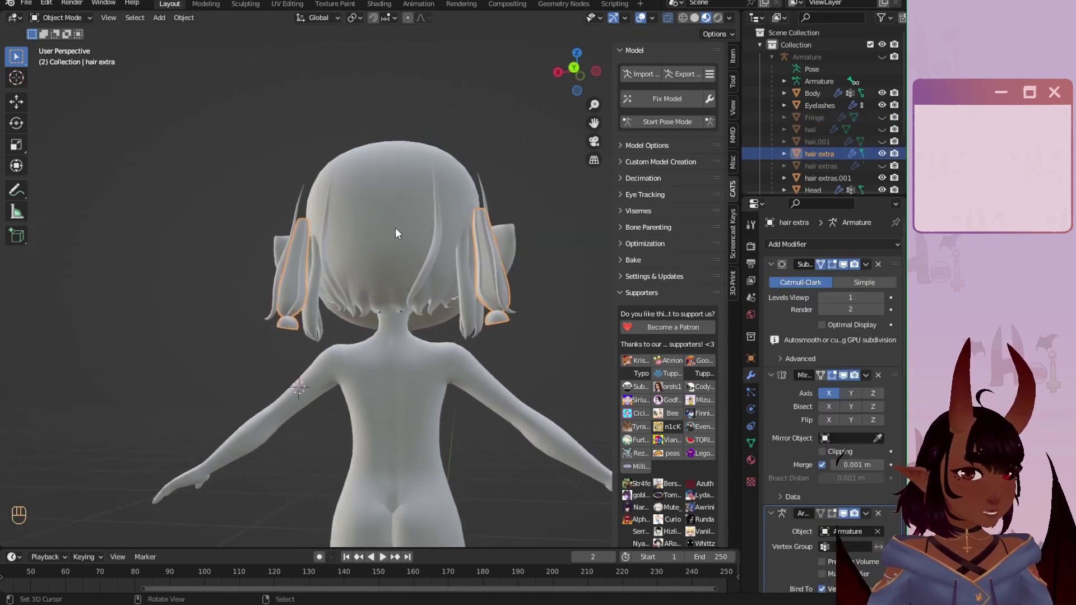
{"action": "scroll", "coordinate": [398, 241], "scroll_direction": "up", "scroll_amount": 3}
{"action": "middle_click_drag", "start_coordinate": [411, 272], "coordinate": [451, 298]}
{"action": "scroll", "coordinate": [808, 347], "scroll_direction": "down", "scroll_amount": 1}
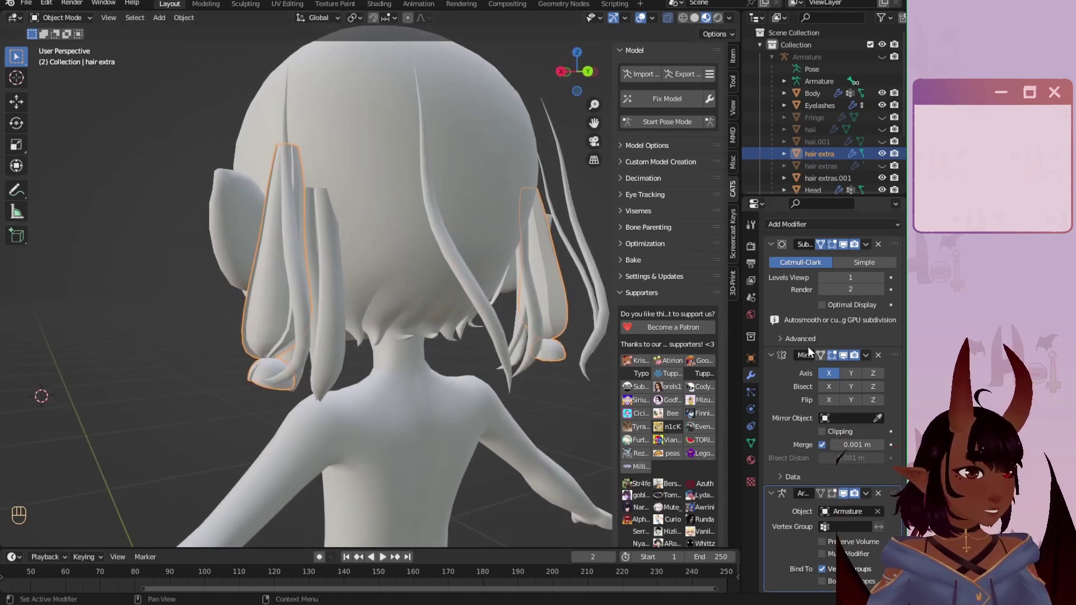
{"action": "left_click", "coordinate": [866, 245]}
{"action": "left_click", "coordinate": [839, 257]}
Step: Select the hair extras.001 mesh and open the options of its Subdivision modifier
{"action": "left_click", "coordinate": [469, 284]}
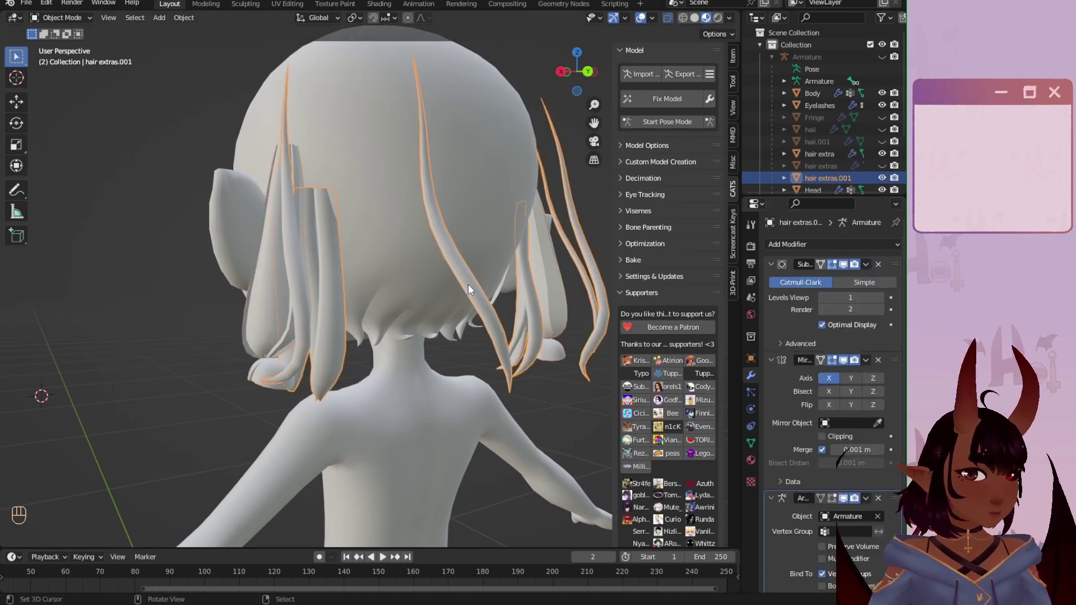
{"action": "middle_click_drag", "start_coordinate": [469, 284], "coordinate": [420, 295]}
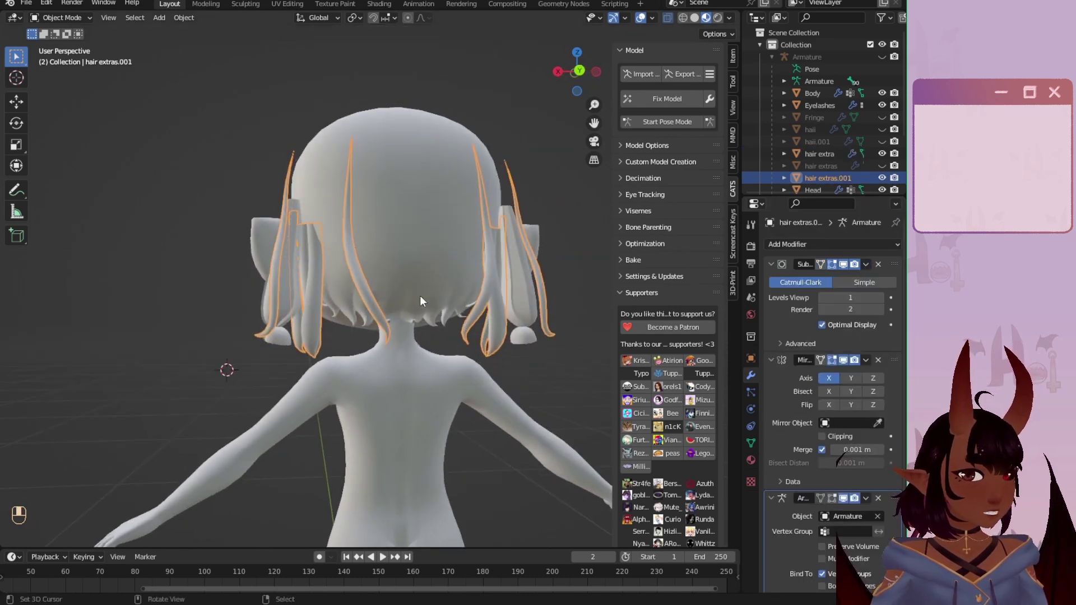
{"action": "left_click", "coordinate": [866, 264]}
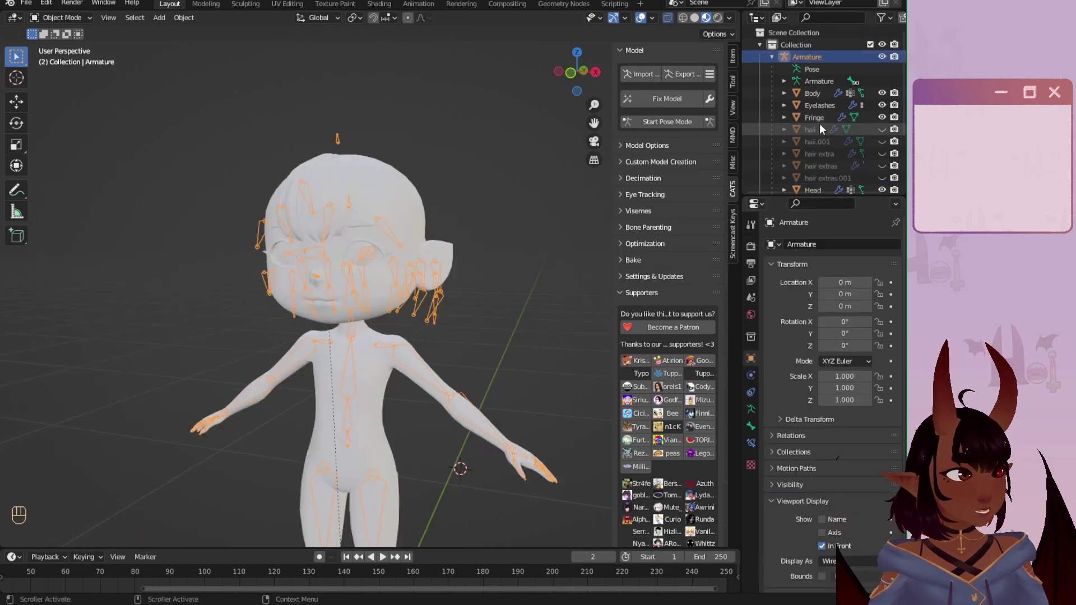
Step: Add Fringe to the armature selection as the active object and save the file
{"action": "left_click", "coordinate": [816, 118]}
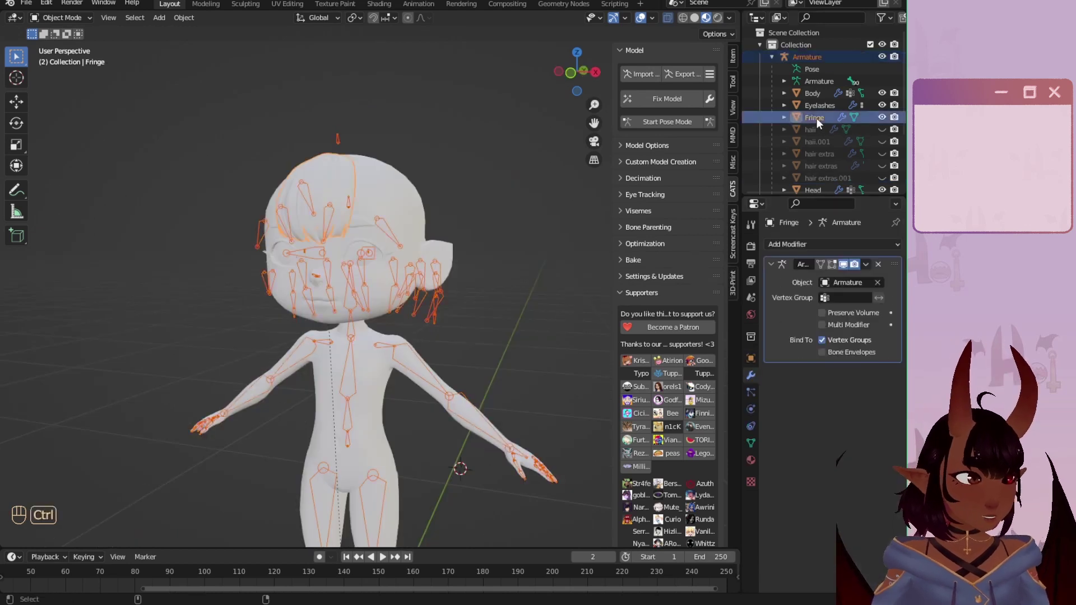
{"action": "left_click", "coordinate": [25, 4]}
{"action": "left_click", "coordinate": [40, 82]}
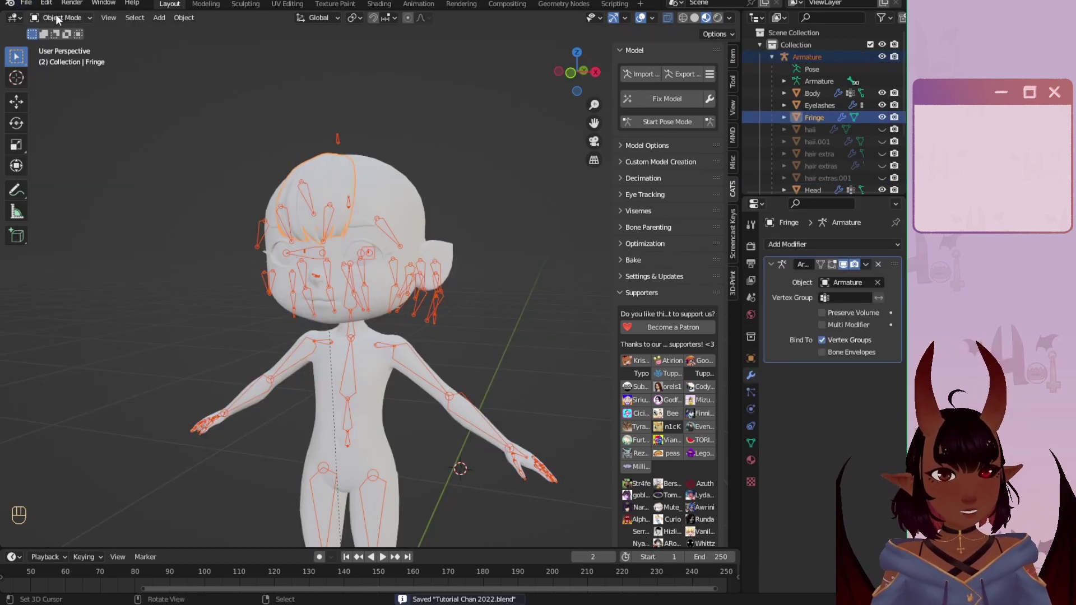
Step: View the character from the front and put Fringe into Weight Paint mode
{"action": "left_click", "coordinate": [58, 18]}
{"action": "left_click", "coordinate": [80, 47]}
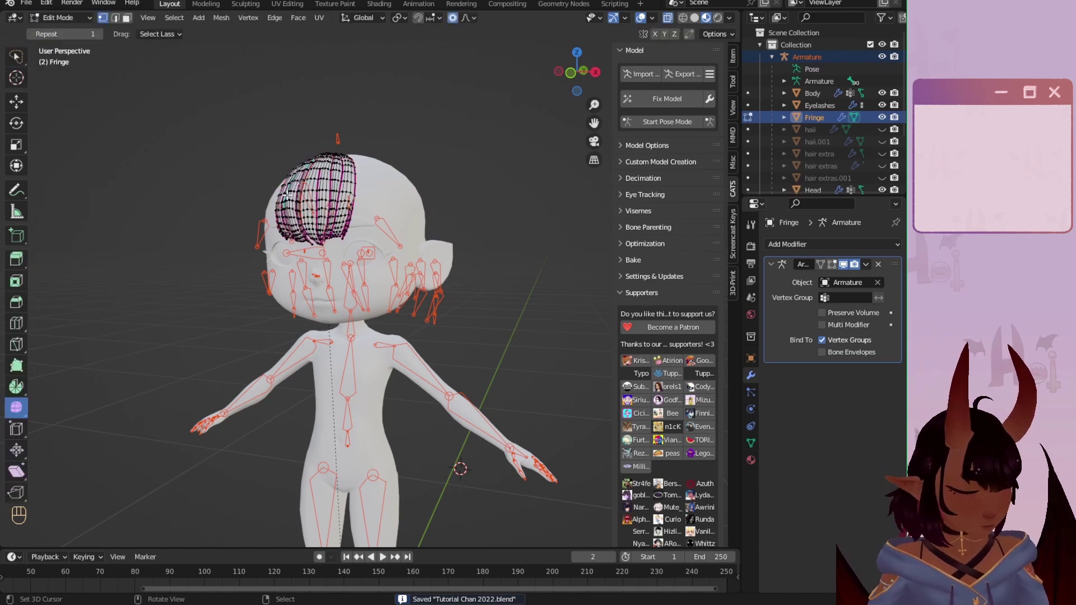
{"action": "key", "text": "KP_1"}
{"action": "left_click", "coordinate": [66, 18]}
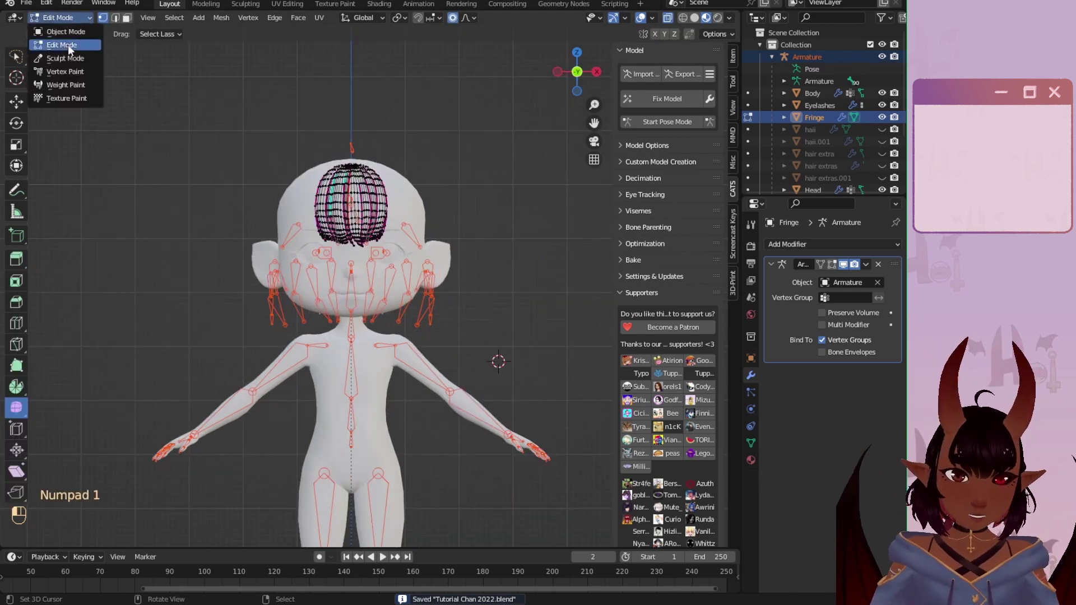
{"action": "left_click", "coordinate": [66, 84]}
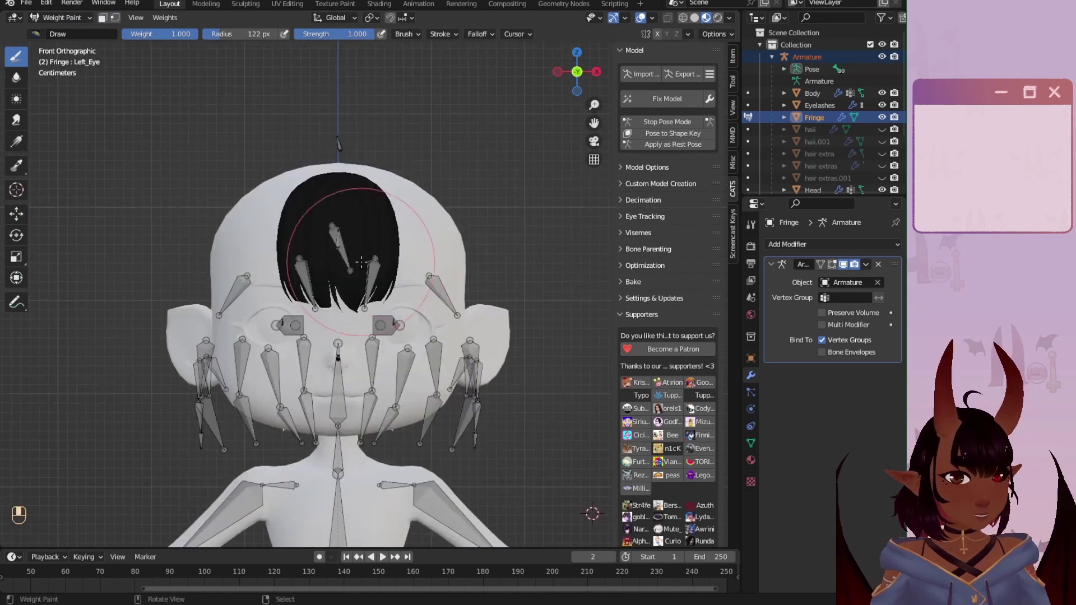
Step: Show the scene in wireframe shading and make the Head bone active for weight painting Fringe
{"action": "left_click", "coordinate": [683, 18]}
{"action": "scroll", "coordinate": [335, 213], "scroll_direction": "up", "scroll_amount": 2}
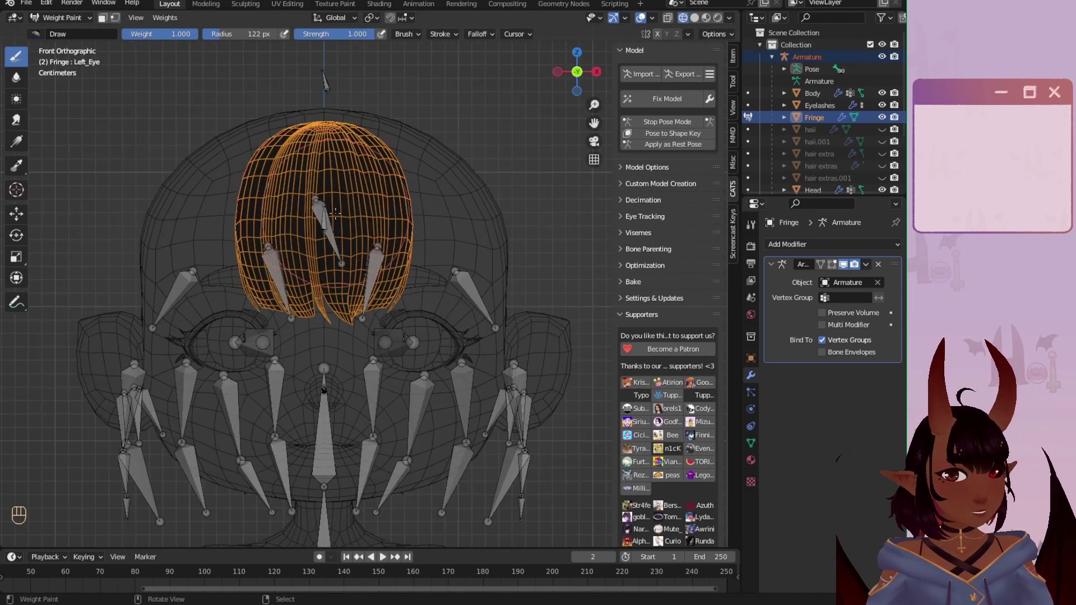
{"action": "right_click", "coordinate": [319, 448]}
{"action": "scroll", "coordinate": [320, 447], "scroll_direction": "down", "scroll_amount": 2}
{"action": "middle_click_drag", "start_coordinate": [358, 241], "coordinate": [374, 297], "text": "shift"}
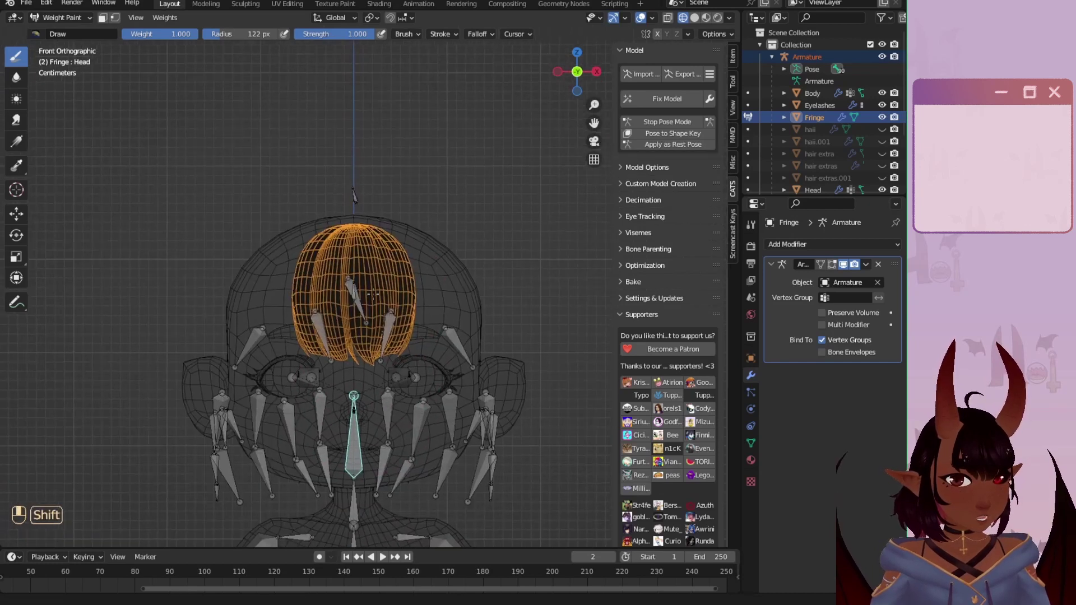
{"action": "scroll", "coordinate": [369, 294], "scroll_direction": "down", "scroll_amount": 1}
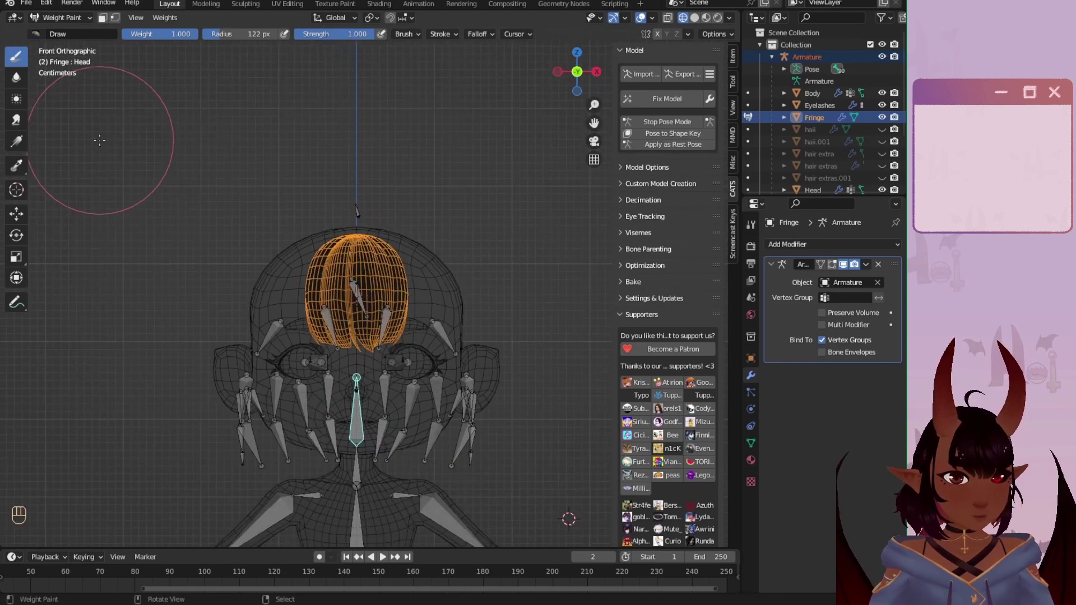
Step: Display Fringe's vertex groups and paint Head weight at 1.000 across the upper part of the fringe with the Draw brush
{"action": "left_click", "coordinate": [751, 443]}
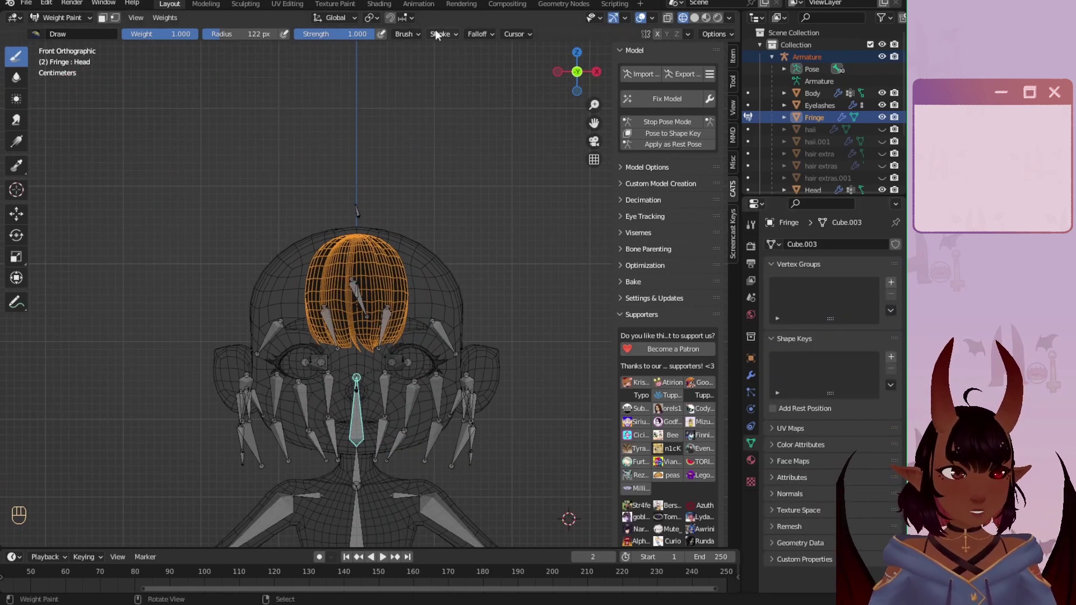
{"action": "left_click", "coordinate": [416, 35]}
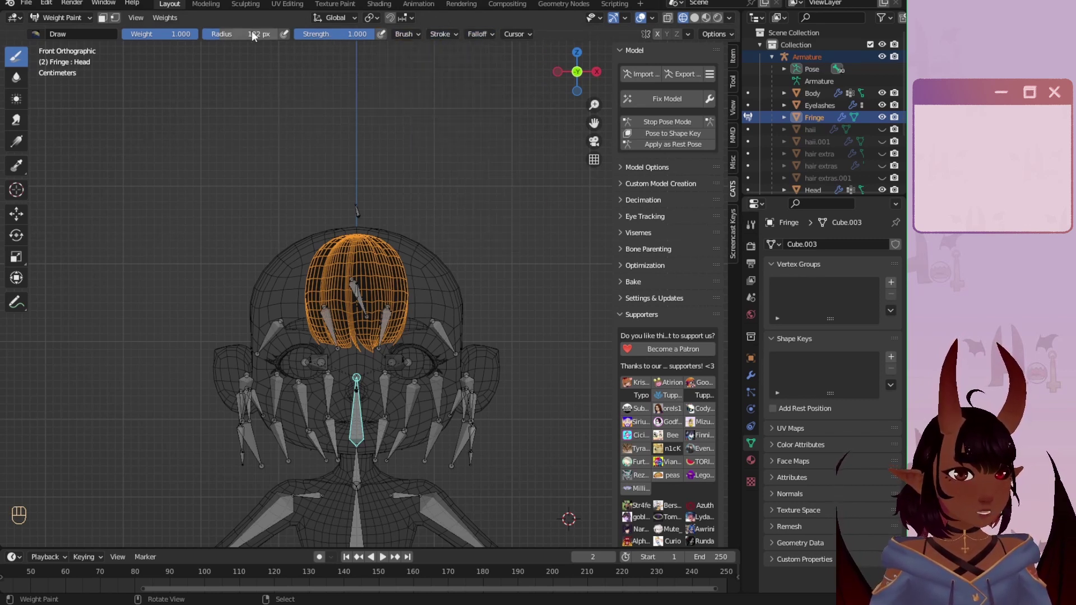
{"action": "scroll", "coordinate": [447, 267], "scroll_direction": "up", "scroll_amount": 2}
{"action": "mouse_move", "coordinate": [291, 185]}
{"action": "left_mouse_down"}
{"action": "mouse_move", "coordinate": [241, 216]}
{"action": "mouse_move", "coordinate": [445, 192]}
{"action": "mouse_move", "coordinate": [484, 242]}
{"action": "left_mouse_up"}
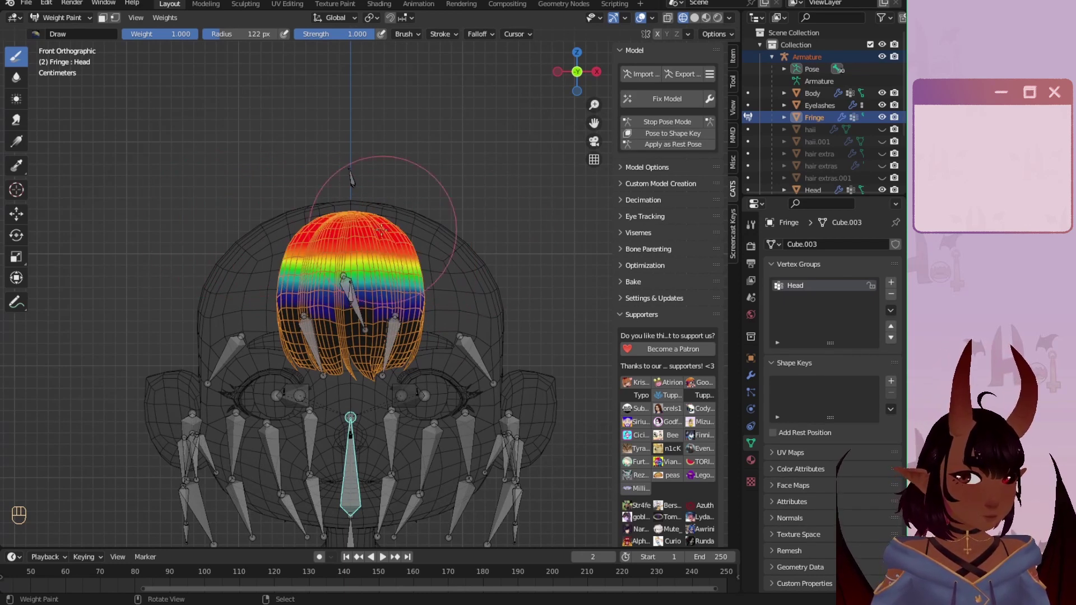
Step: Blur the Head weights down the fringe to soften the gradient towards the tips
{"action": "scroll", "coordinate": [372, 235], "scroll_direction": "up", "scroll_amount": 2}
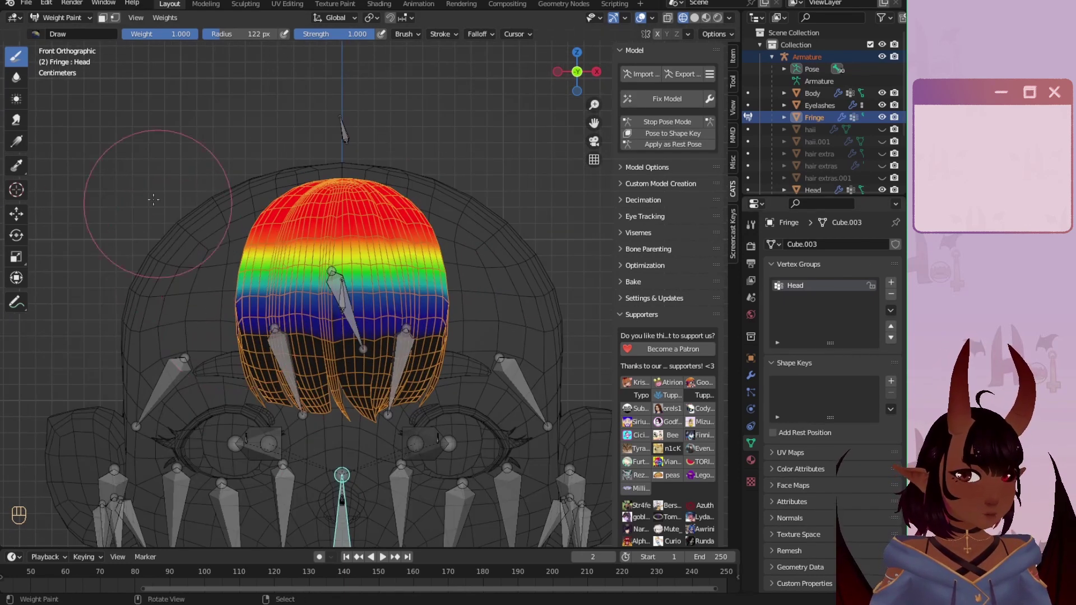
{"action": "left_click", "coordinate": [16, 77]}
{"action": "scroll", "coordinate": [217, 337], "scroll_direction": "down", "scroll_amount": 2}
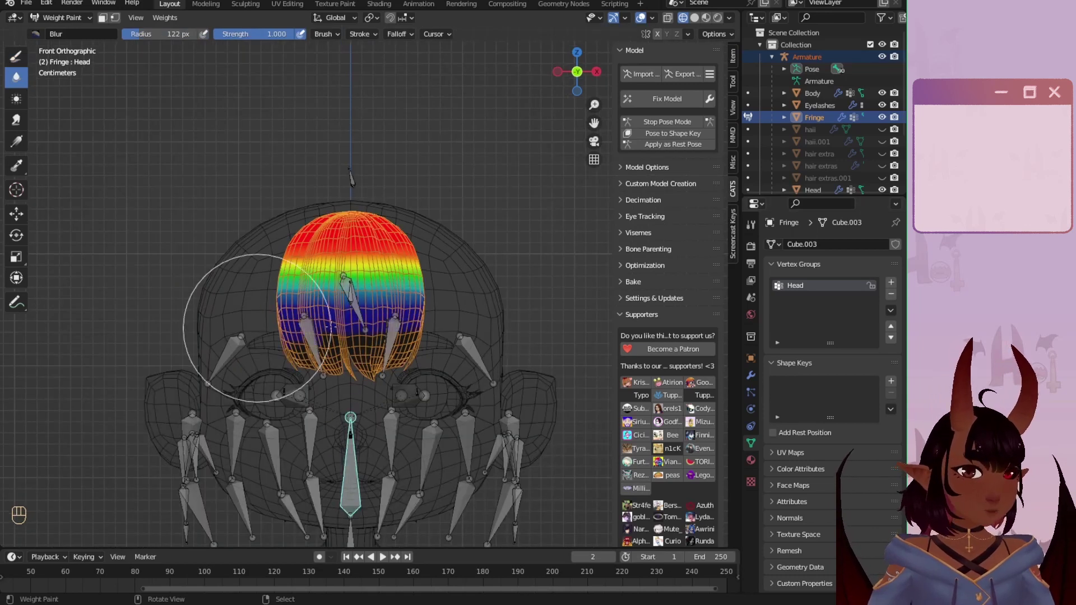
{"action": "scroll", "coordinate": [385, 393], "scroll_direction": "up", "scroll_amount": 3}
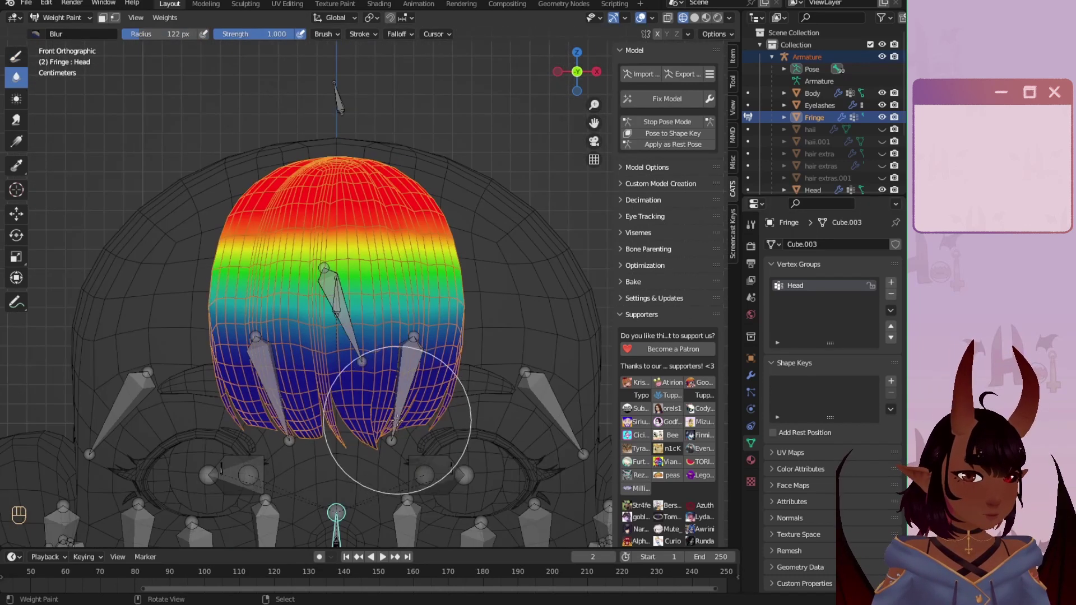
Step: Make the FringeB bone on the character's left side active for weight painting Fringe
{"action": "middle_click_drag", "start_coordinate": [396, 373], "coordinate": [377, 315], "text": "shift"}
{"action": "left_click", "coordinate": [388, 301], "text": "ctrl"}
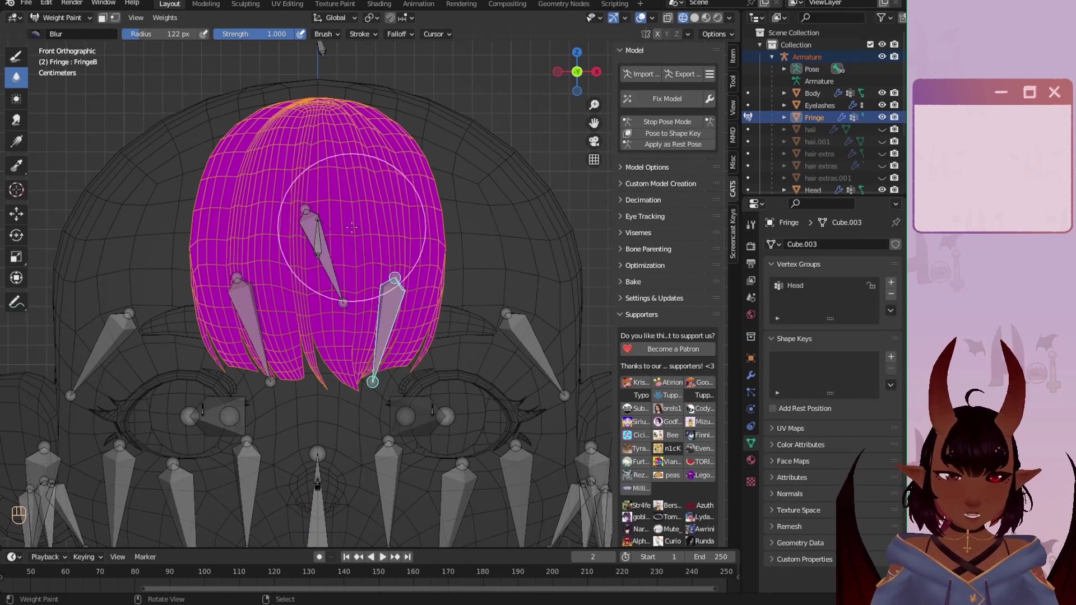
{"action": "key", "text": "m"}
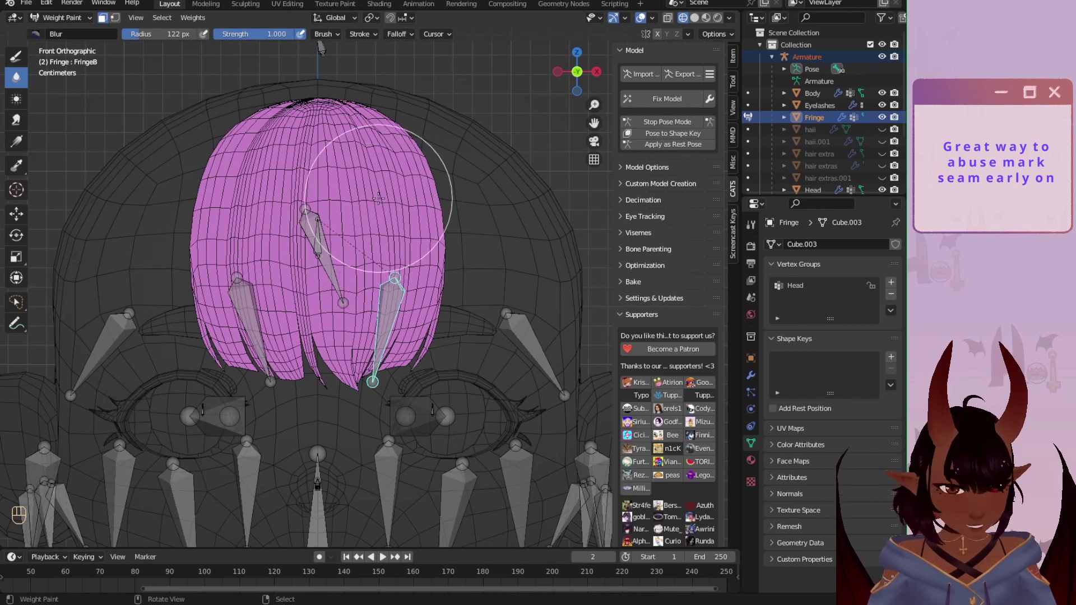
{"action": "key", "text": "l"}
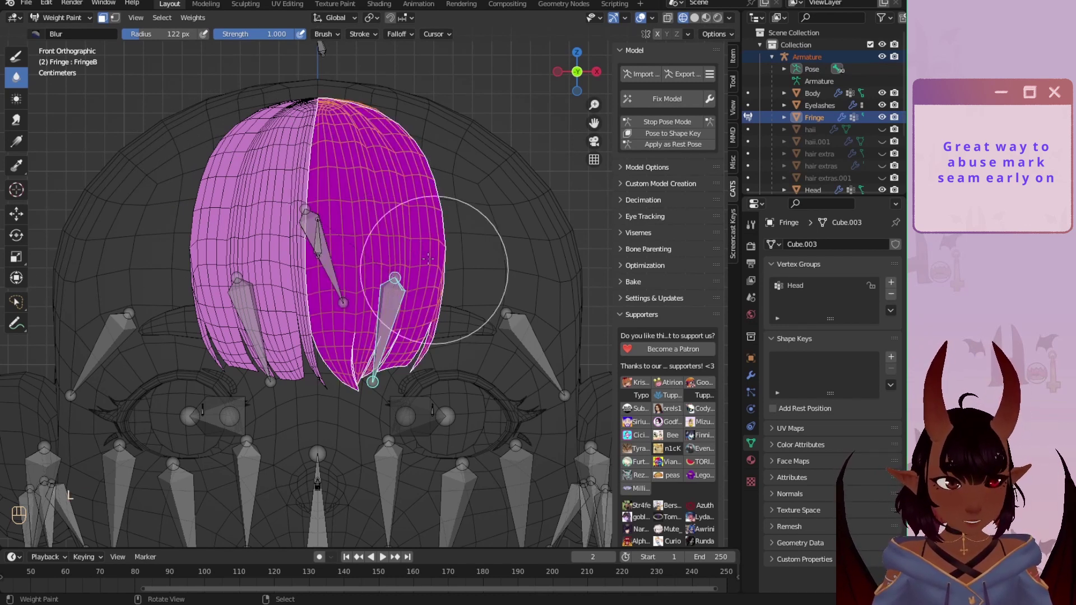
{"action": "key", "text": "l"}
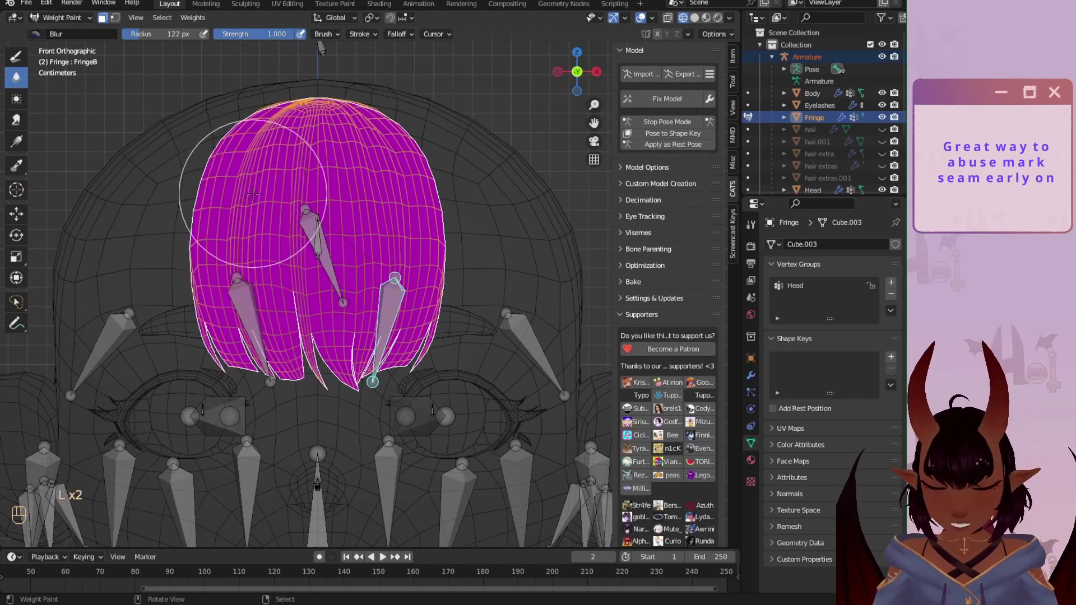
{"action": "key", "text": "a"}
{"action": "key", "text": "a"}
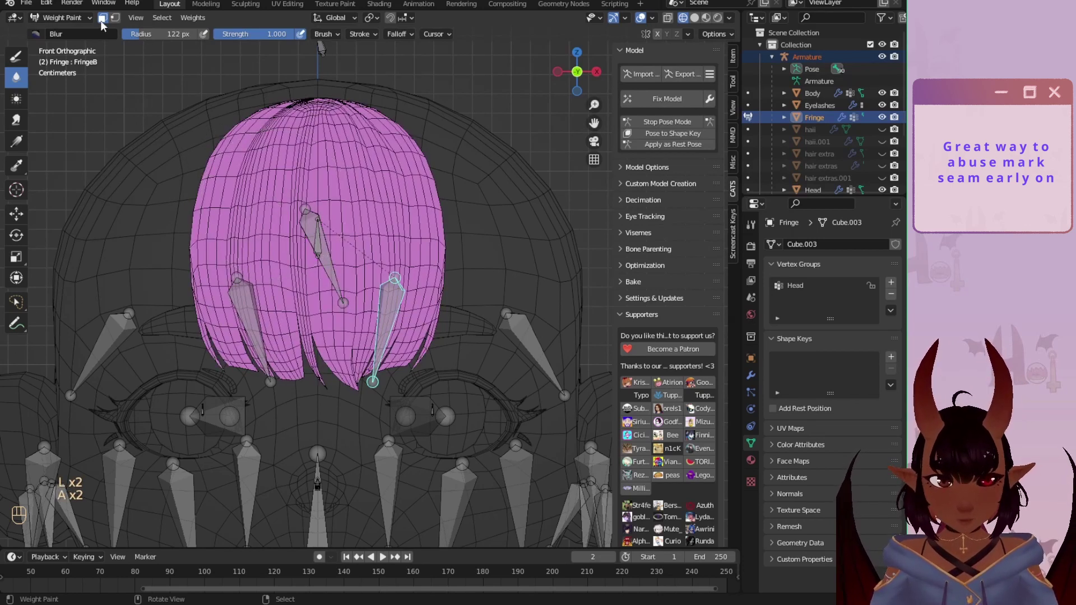
{"action": "key", "text": "a"}
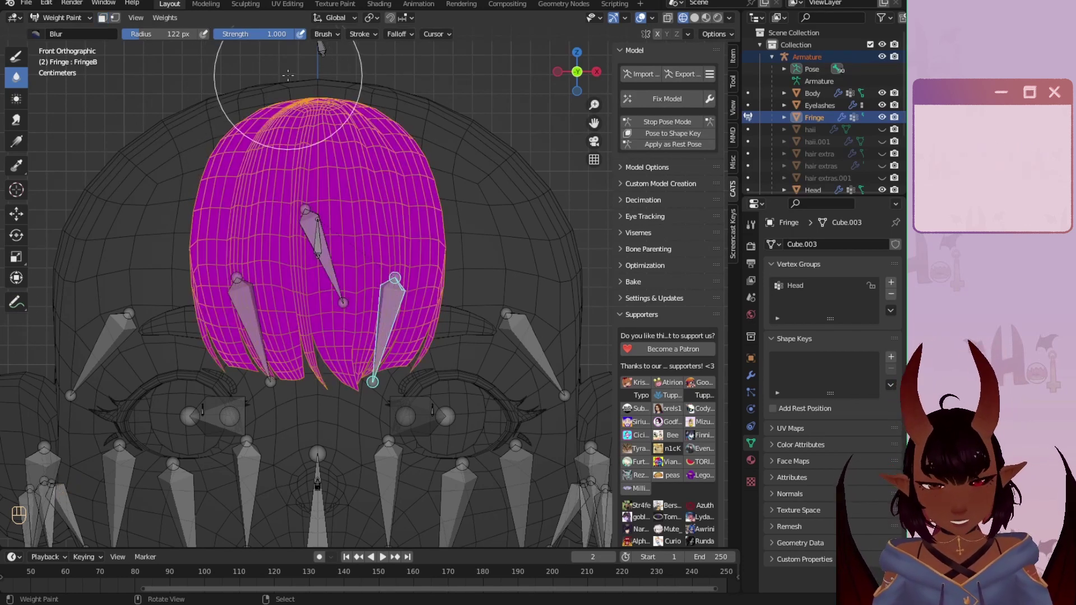
Step: Mask painting to the linked fringe half on the character's left and paint FringeB weight at 1.000 along its lower part
{"action": "left_click", "coordinate": [103, 19]}
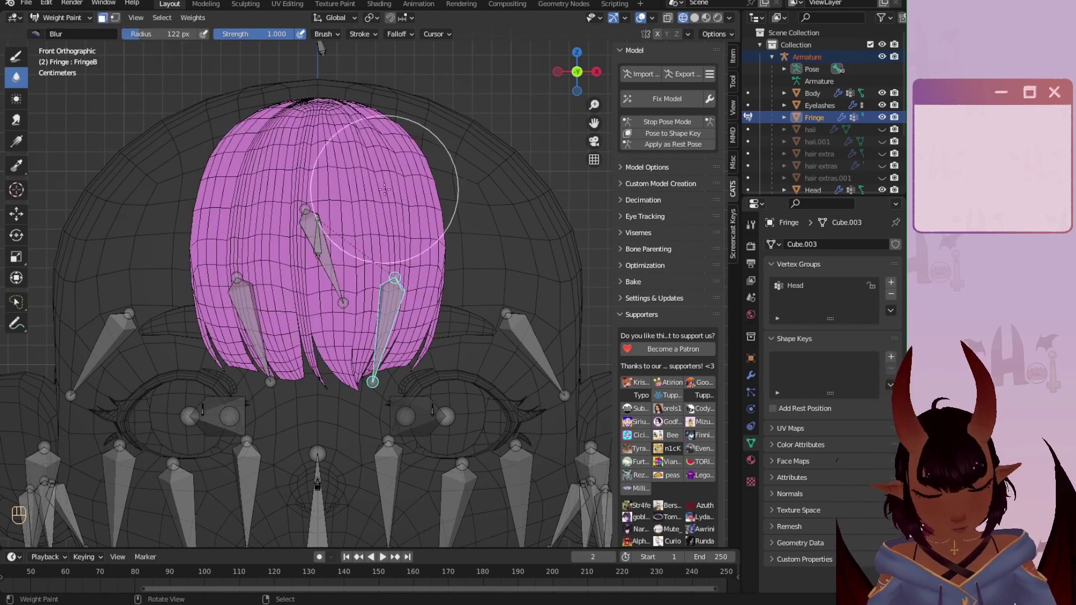
{"action": "key", "text": "l"}
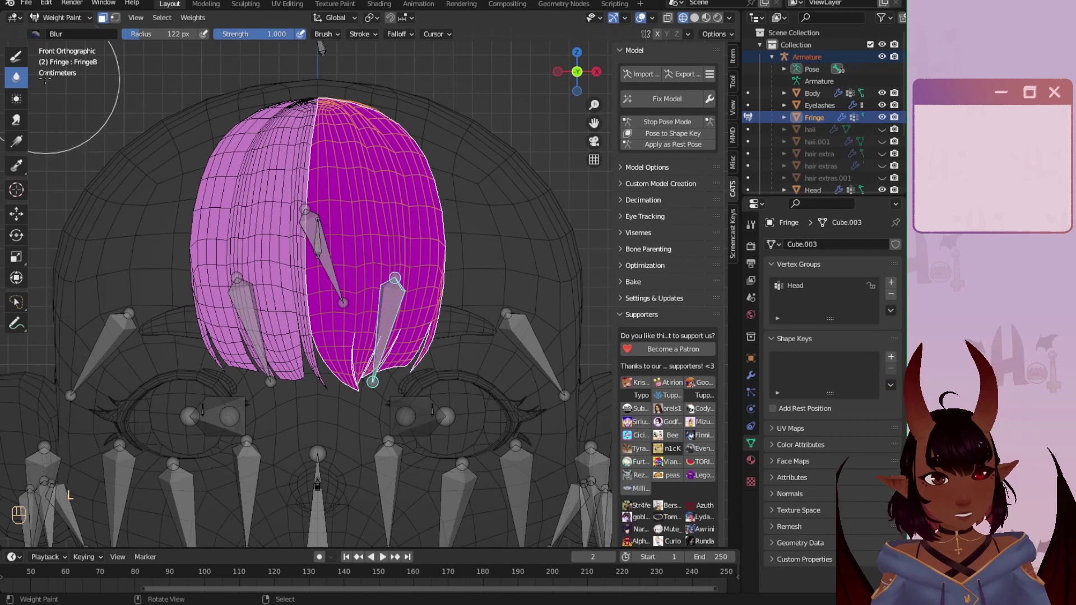
{"action": "left_click", "coordinate": [17, 55]}
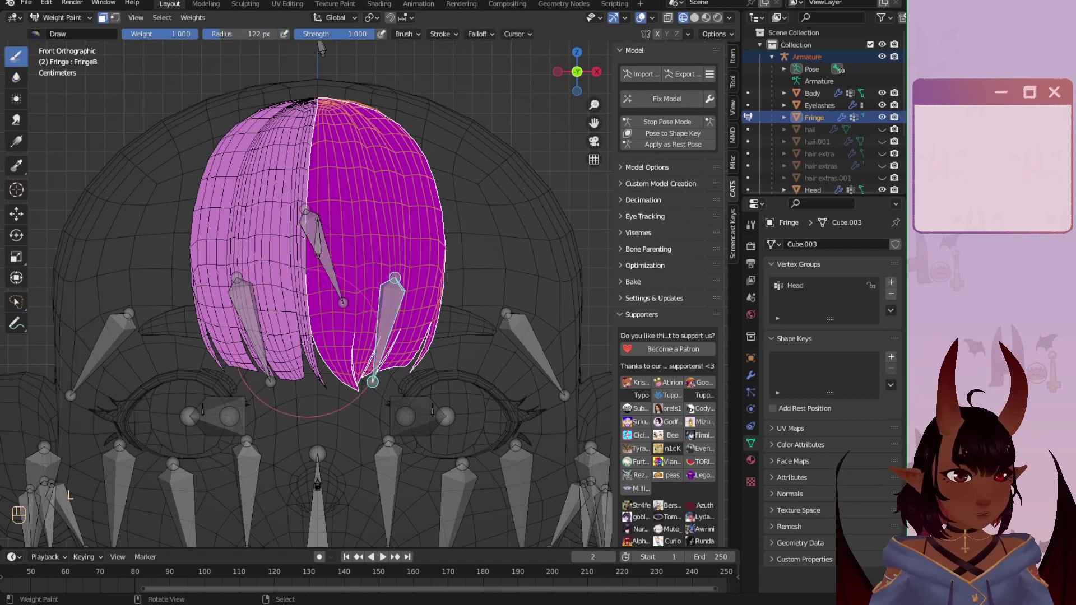
{"action": "left_click_drag", "start_coordinate": [306, 325], "coordinate": [392, 364]}
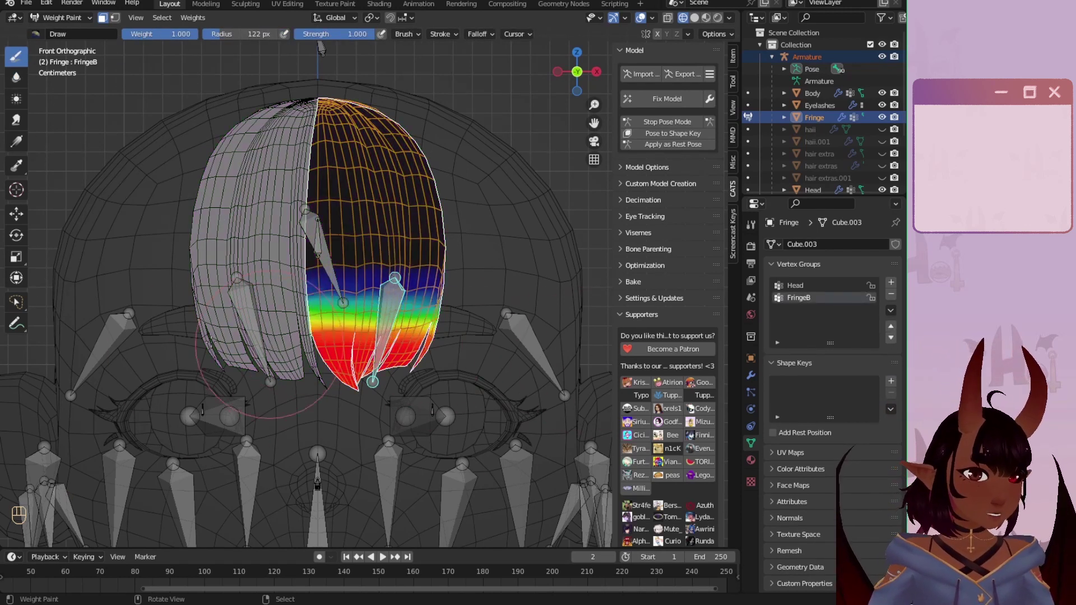
Step: Finish painting FringeB weight at 1.000 along the lower tips of the masked fringe half and turn off the face mask
{"action": "left_click_drag", "start_coordinate": [266, 347], "coordinate": [392, 314]}
{"action": "key", "text": "m"}
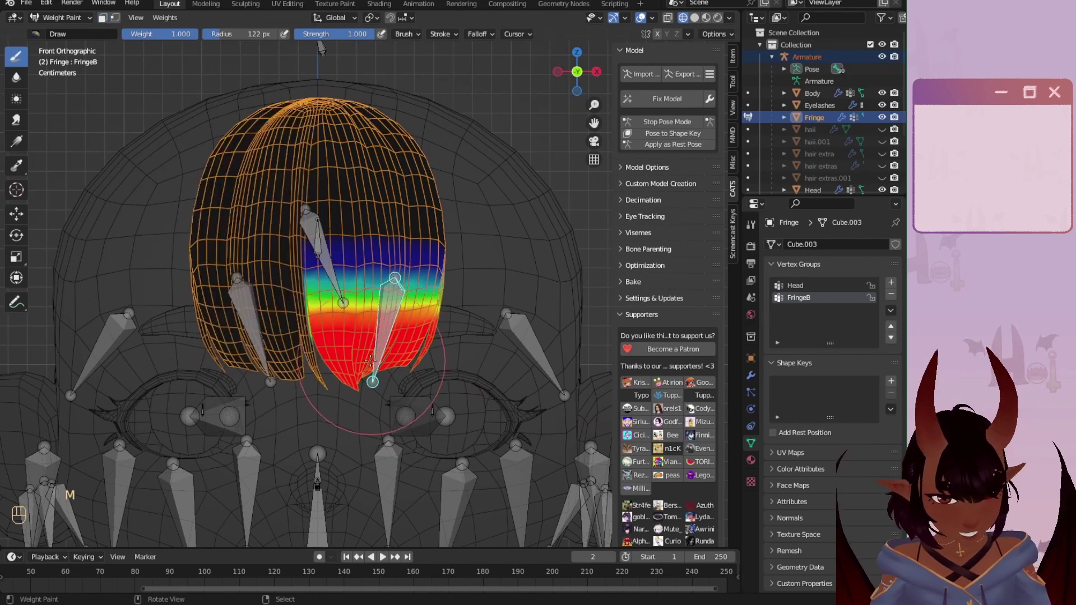
Step: Make the FringeA bone active, mask to the fringe half on the character's right, paint its lower part at 1.000, and unmask
{"action": "left_click", "coordinate": [251, 305], "text": "ctrl"}
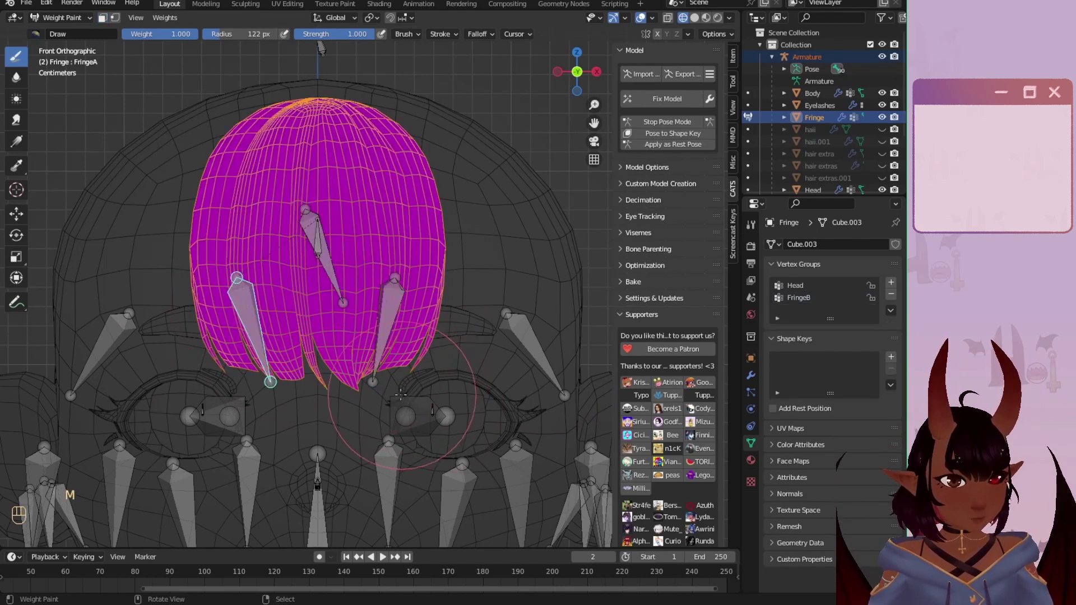
{"action": "key", "text": "m"}
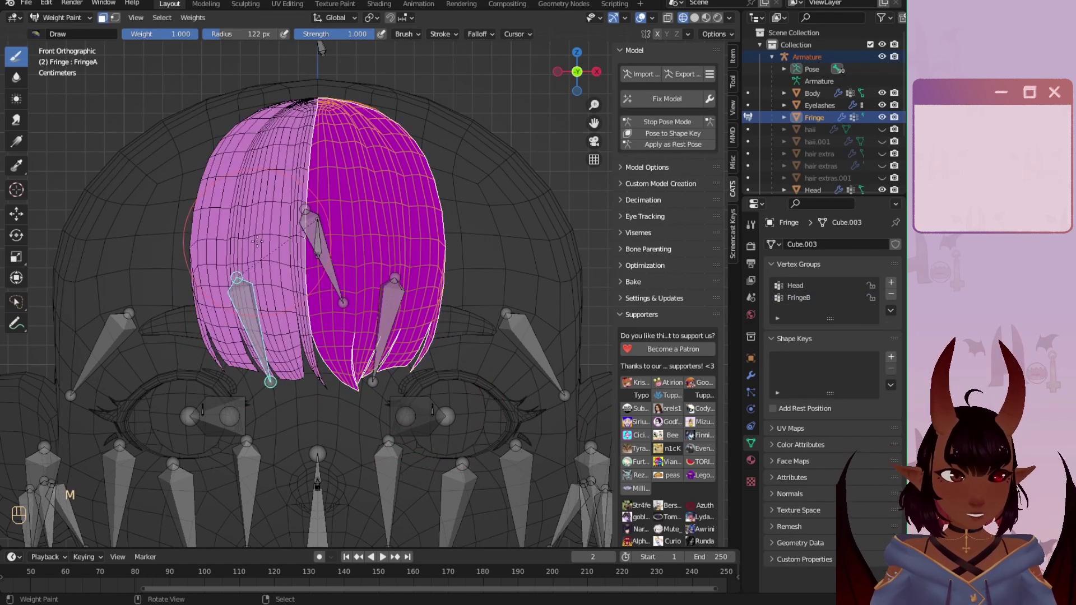
{"action": "key", "text": "a"}
{"action": "key", "text": "a"}
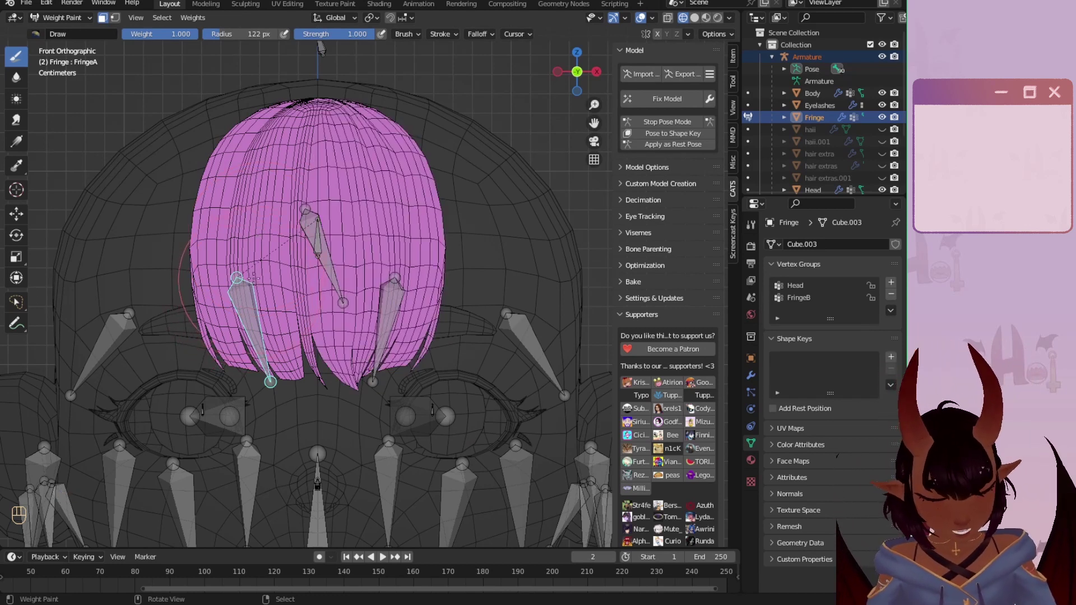
{"action": "key", "text": "l"}
{"action": "mouse_move", "coordinate": [215, 354]}
{"action": "left_mouse_down"}
{"action": "mouse_move", "coordinate": [241, 336]}
{"action": "mouse_move", "coordinate": [291, 364]}
{"action": "mouse_move", "coordinate": [246, 381]}
{"action": "mouse_move", "coordinate": [252, 314]}
{"action": "mouse_move", "coordinate": [355, 323]}
{"action": "left_mouse_up"}
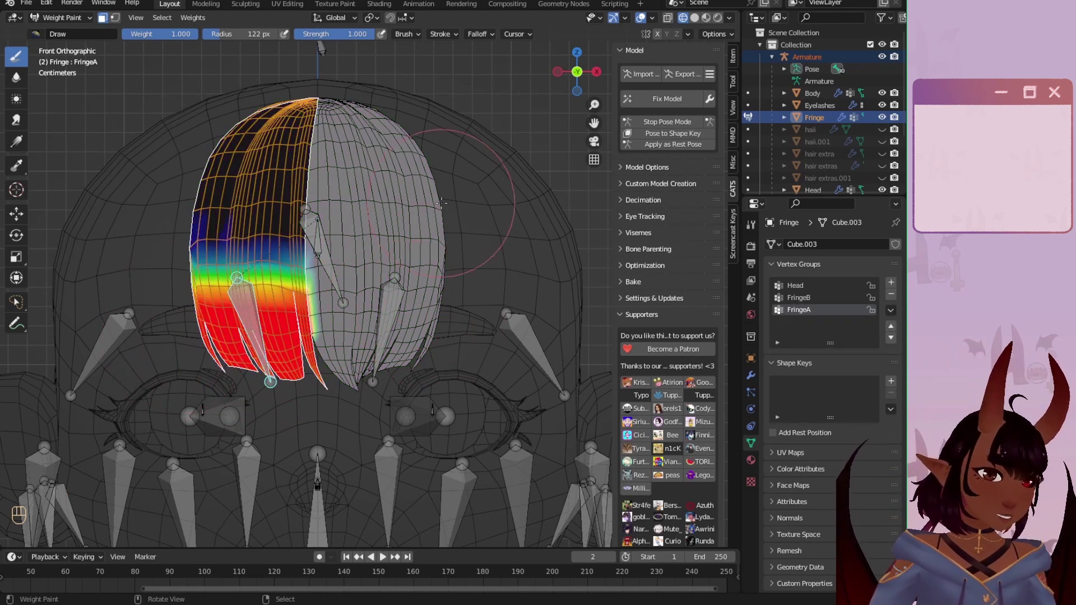
{"action": "key", "text": "m"}
{"action": "key", "text": "m"}
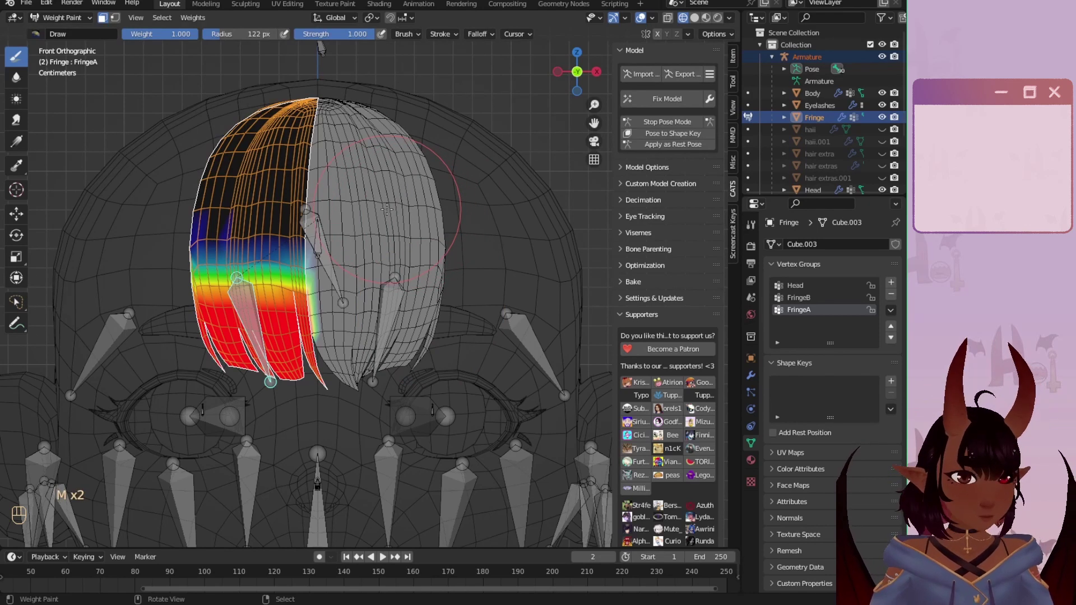
{"action": "key", "text": "m"}
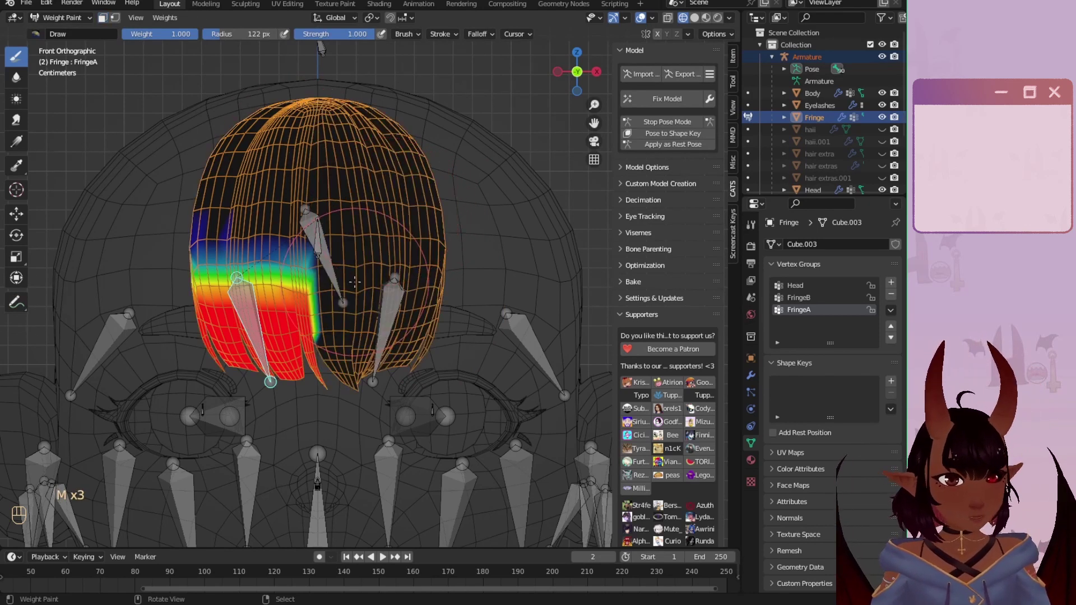
Step: Blur the FringeA and FringeB weights on their halves of the fringe with the Blur brush at strength 1.000
{"action": "scroll", "coordinate": [336, 261], "scroll_direction": "down", "scroll_amount": 1}
{"action": "left_click", "coordinate": [15, 78]}
{"action": "scroll", "coordinate": [313, 377], "scroll_direction": "up", "scroll_amount": 2}
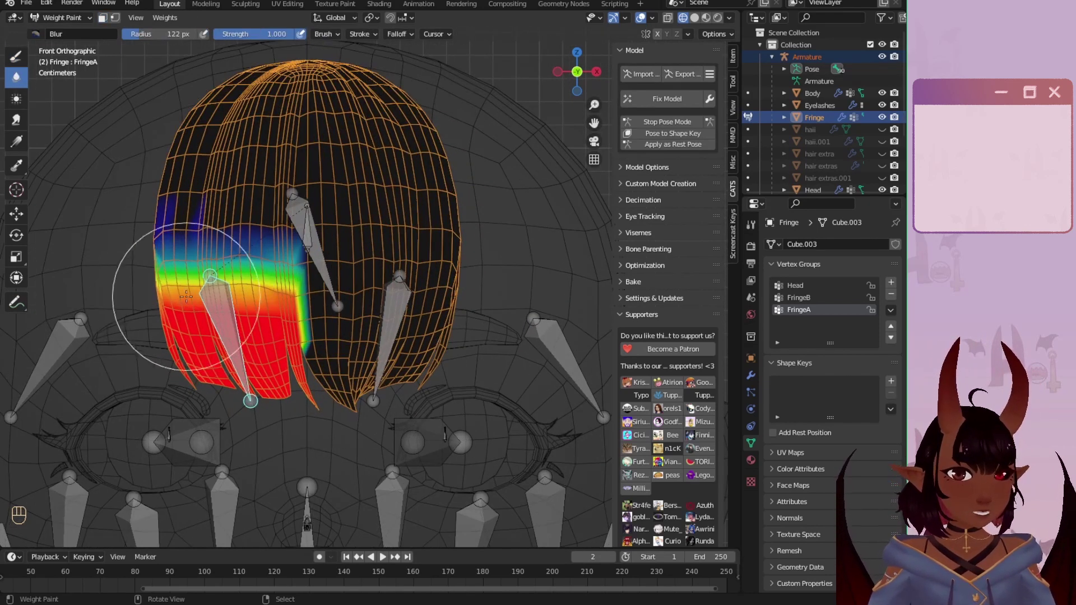
{"action": "mouse_move", "coordinate": [240, 295]}
{"action": "left_mouse_down"}
{"action": "mouse_move", "coordinate": [36, 314]}
{"action": "mouse_move", "coordinate": [319, 312]}
{"action": "mouse_move", "coordinate": [242, 327]}
{"action": "mouse_move", "coordinate": [305, 280]}
{"action": "mouse_move", "coordinate": [359, 381]}
{"action": "mouse_move", "coordinate": [369, 361]}
{"action": "mouse_move", "coordinate": [307, 342]}
{"action": "mouse_move", "coordinate": [360, 356]}
{"action": "mouse_move", "coordinate": [314, 359]}
{"action": "mouse_move", "coordinate": [258, 314]}
{"action": "mouse_move", "coordinate": [269, 426]}
{"action": "left_mouse_up"}
{"action": "right_click", "coordinate": [398, 314]}
{"action": "left_click_drag", "start_coordinate": [467, 332], "coordinate": [344, 318]}
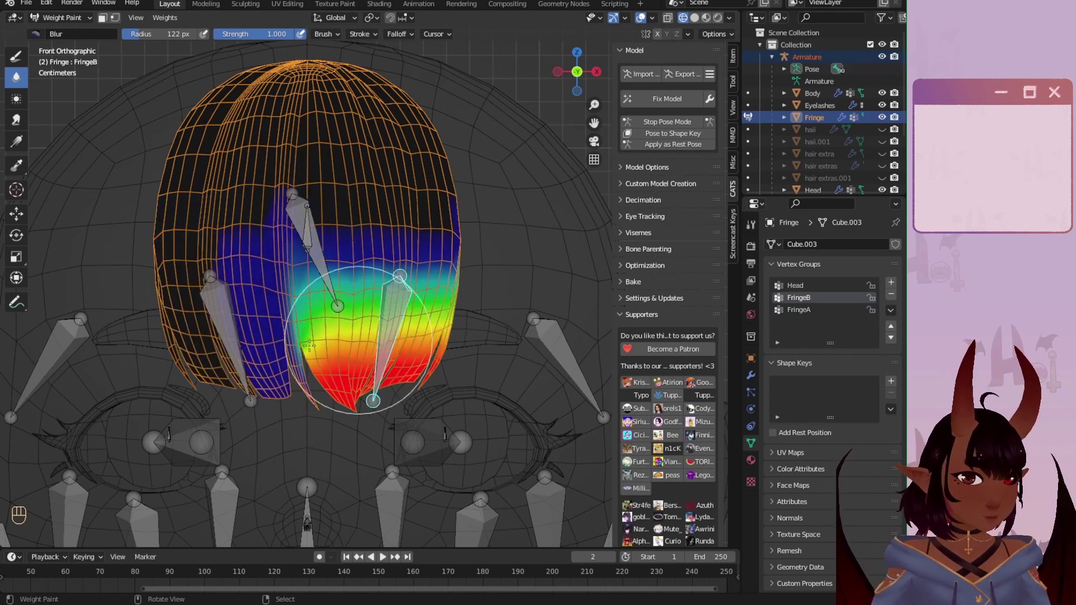
Step: Test-rotate the FringeB bone inward and outward to check how the fringe deforms, cancelling each rotation
{"action": "scroll", "coordinate": [505, 404], "scroll_direction": "down", "scroll_amount": 2}
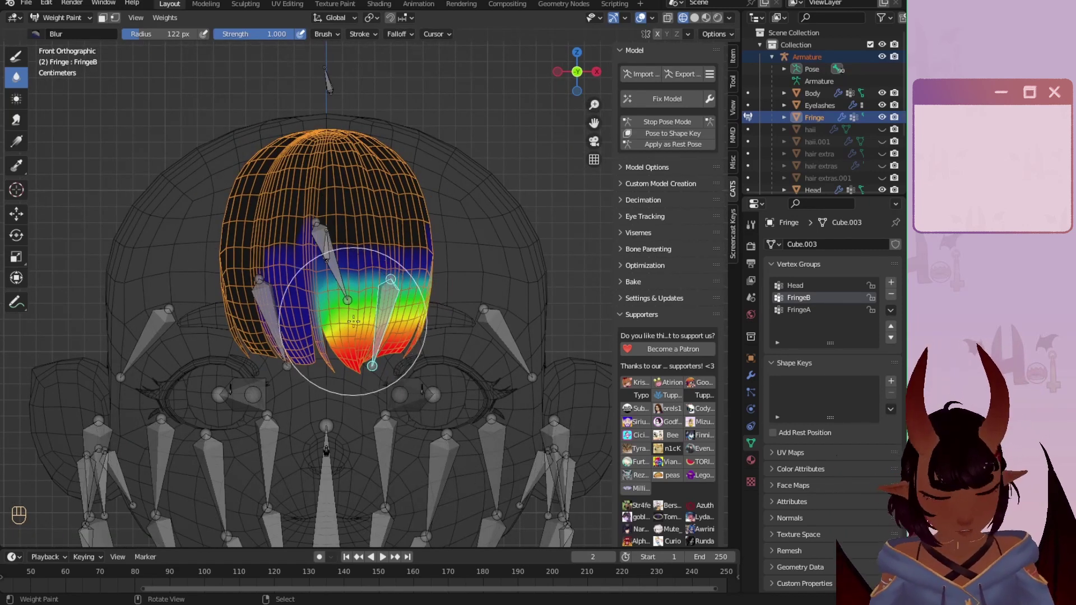
{"action": "key", "text": "r"}
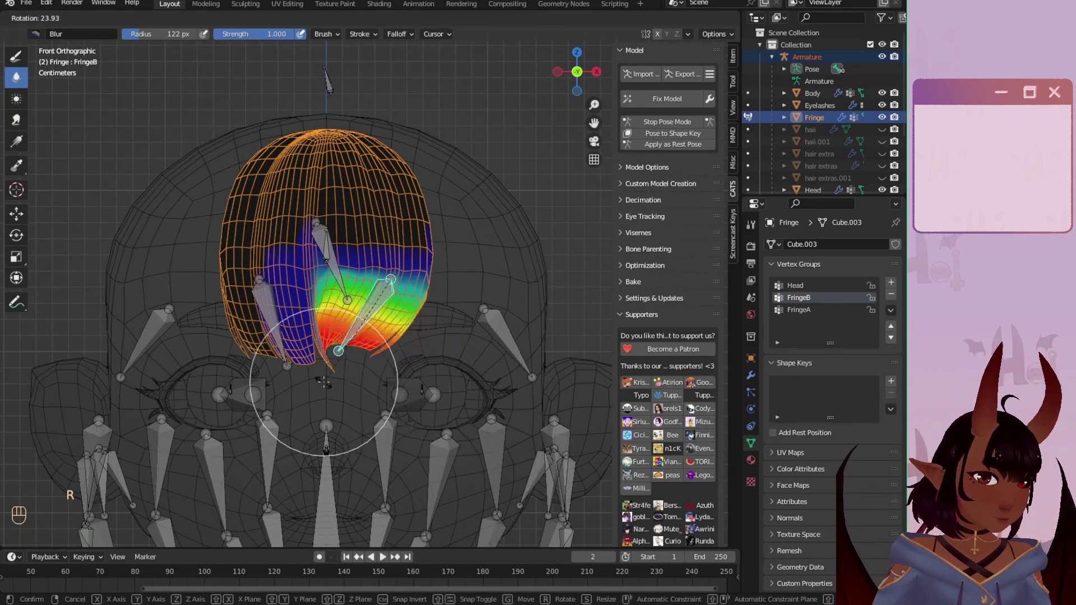
{"action": "right_click", "coordinate": [436, 316]}
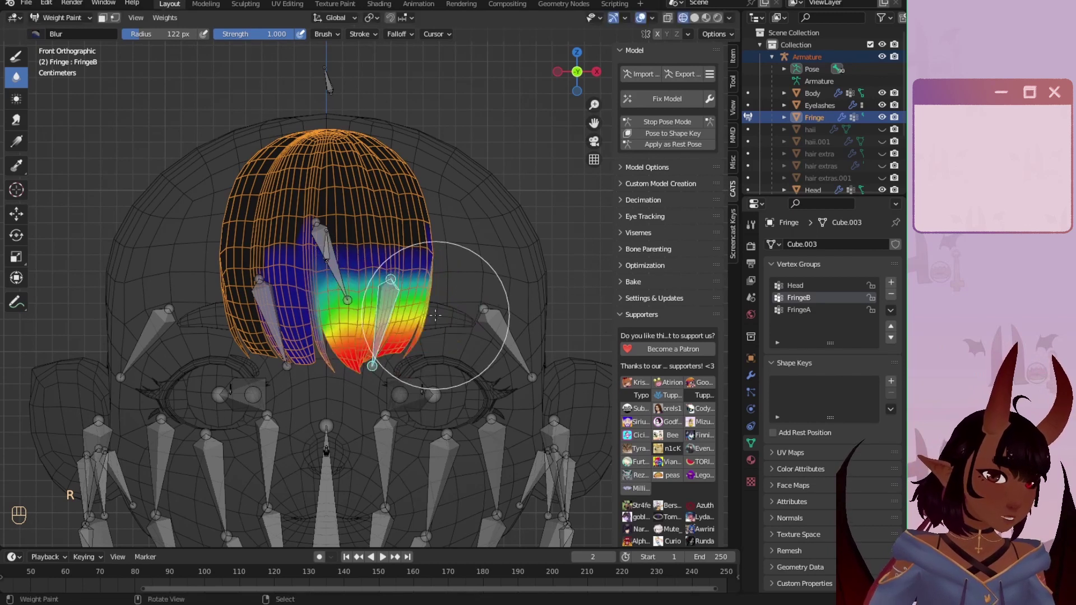
{"action": "right_click", "coordinate": [329, 489]}
{"action": "right_click", "coordinate": [391, 310]}
{"action": "key", "text": "r"}
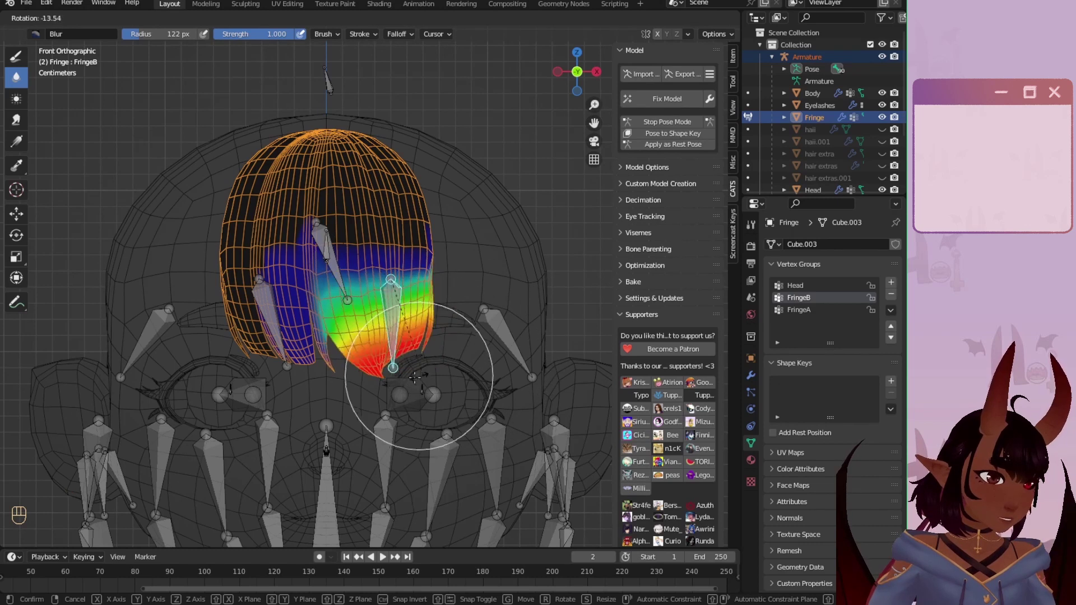
{"action": "right_click", "coordinate": [474, 339]}
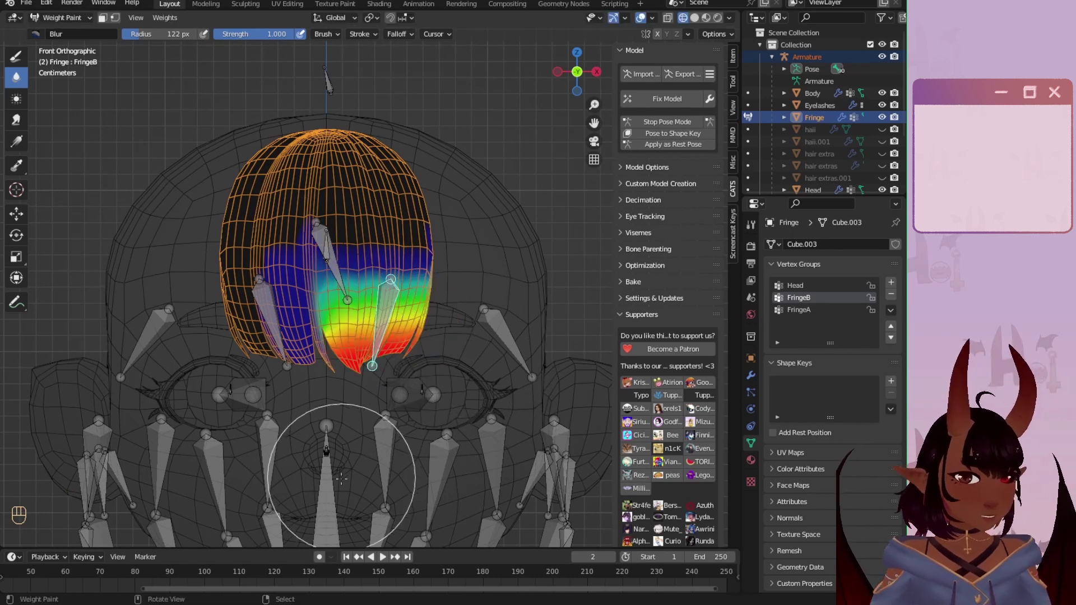
Step: Extend the Head weight at 1.000 down to the middle of the fringe and blur its lower edge
{"action": "right_click", "coordinate": [327, 442]}
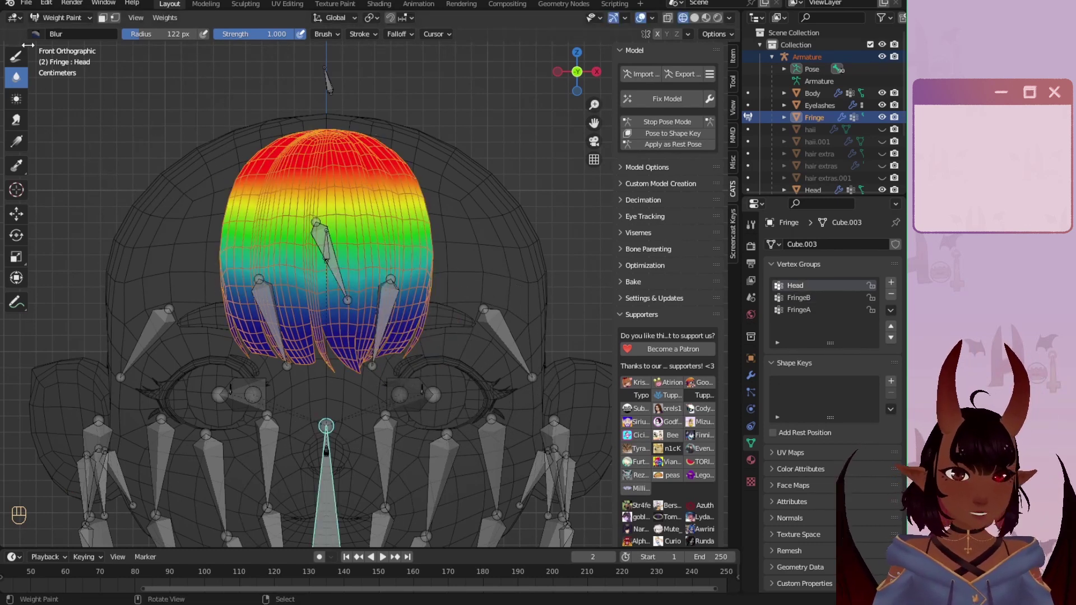
{"action": "left_click", "coordinate": [16, 57]}
{"action": "mouse_move", "coordinate": [245, 194]}
{"action": "left_mouse_down"}
{"action": "mouse_move", "coordinate": [407, 205]}
{"action": "mouse_move", "coordinate": [427, 219]}
{"action": "left_mouse_up"}
{"action": "mouse_move", "coordinate": [46, 220]}
{"action": "left_mouse_down"}
{"action": "mouse_move", "coordinate": [513, 231]}
{"action": "mouse_move", "coordinate": [89, 233]}
{"action": "left_mouse_up"}
{"action": "left_click_drag", "start_coordinate": [90, 233], "coordinate": [457, 228]}
{"action": "left_click", "coordinate": [16, 78]}
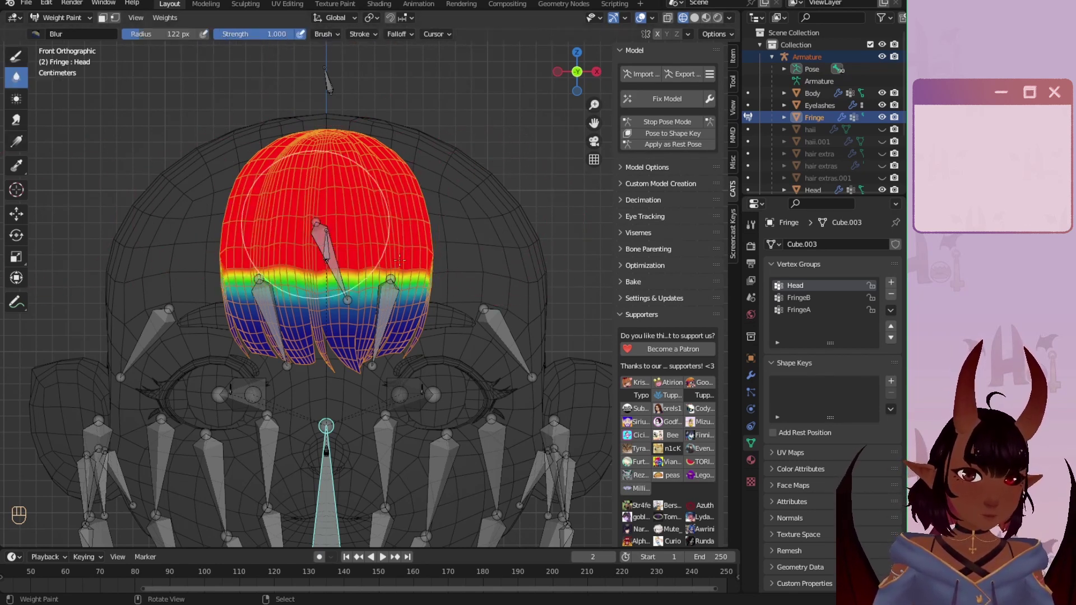
{"action": "mouse_move", "coordinate": [319, 258]}
{"action": "left_mouse_down"}
{"action": "mouse_move", "coordinate": [48, 252]}
{"action": "mouse_move", "coordinate": [157, 300]}
{"action": "mouse_move", "coordinate": [384, 317]}
{"action": "left_mouse_up"}
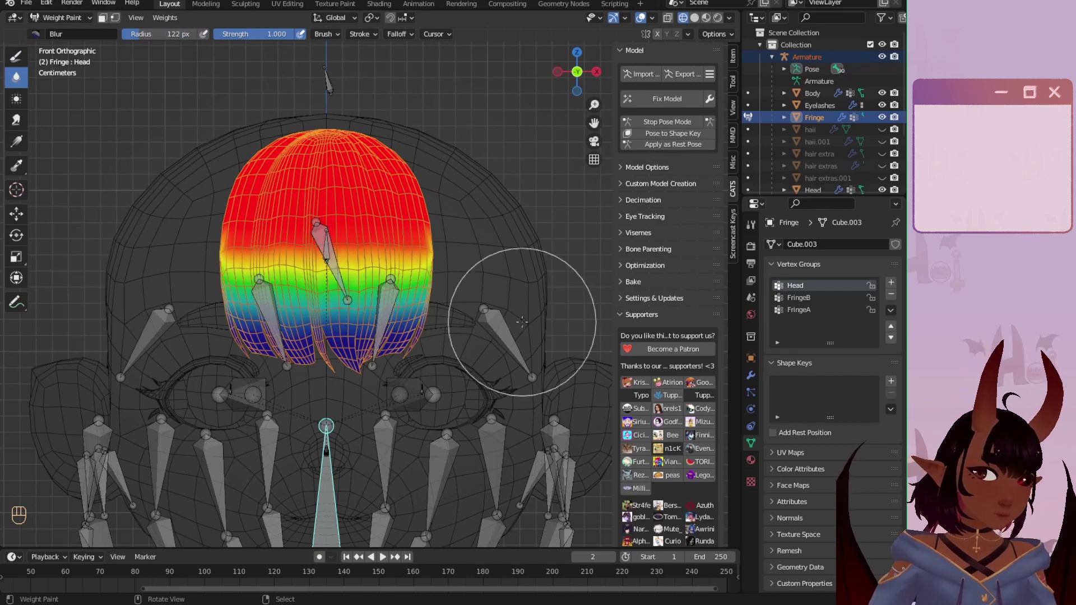
Step: Rotate the FringeB bone outward about 45 degrees and soften its weights up the outer side of the fringe
{"action": "left_click", "coordinate": [390, 307], "text": "ctrl"}
{"action": "key", "text": "r"}
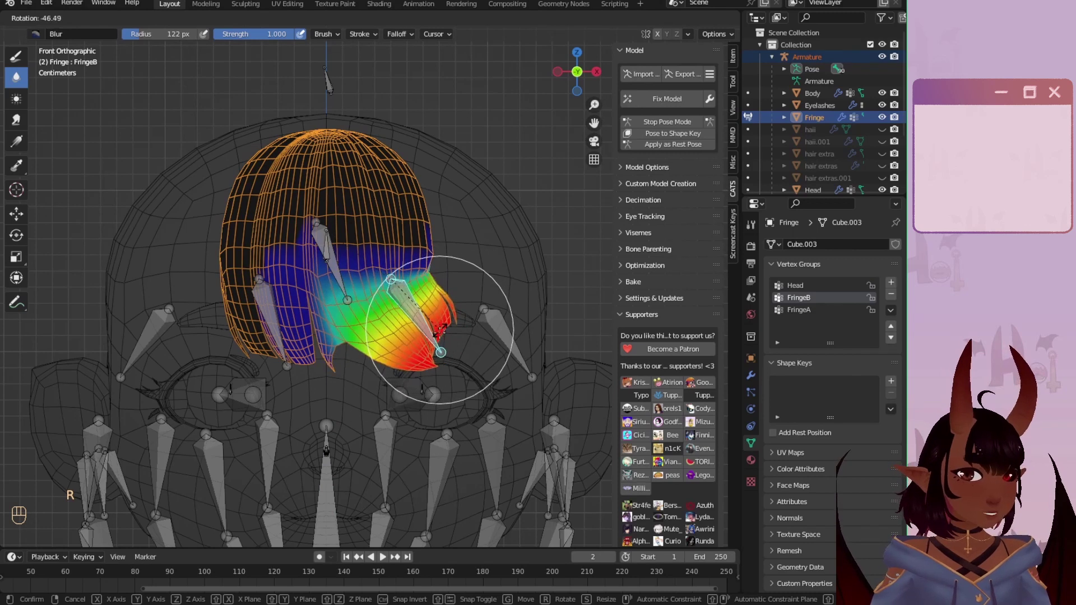
{"action": "left_click", "coordinate": [454, 309]}
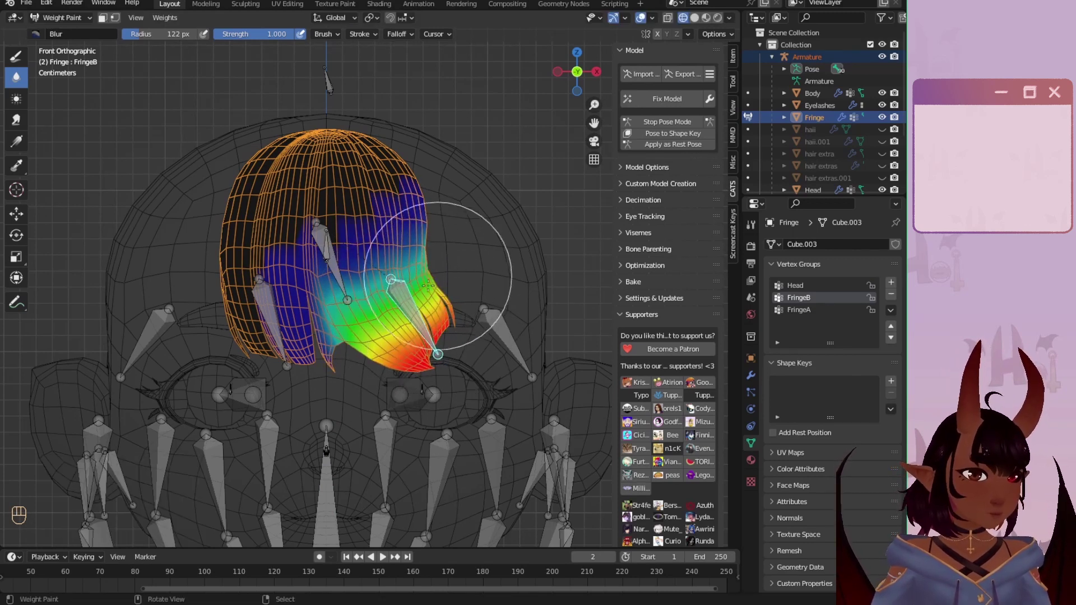
Step: Pose the FringeA bone outward, then paint and blur FringeA weight across the centre strands of the fringe
{"action": "right_click", "coordinate": [270, 305]}
{"action": "left_click", "coordinate": [17, 57]}
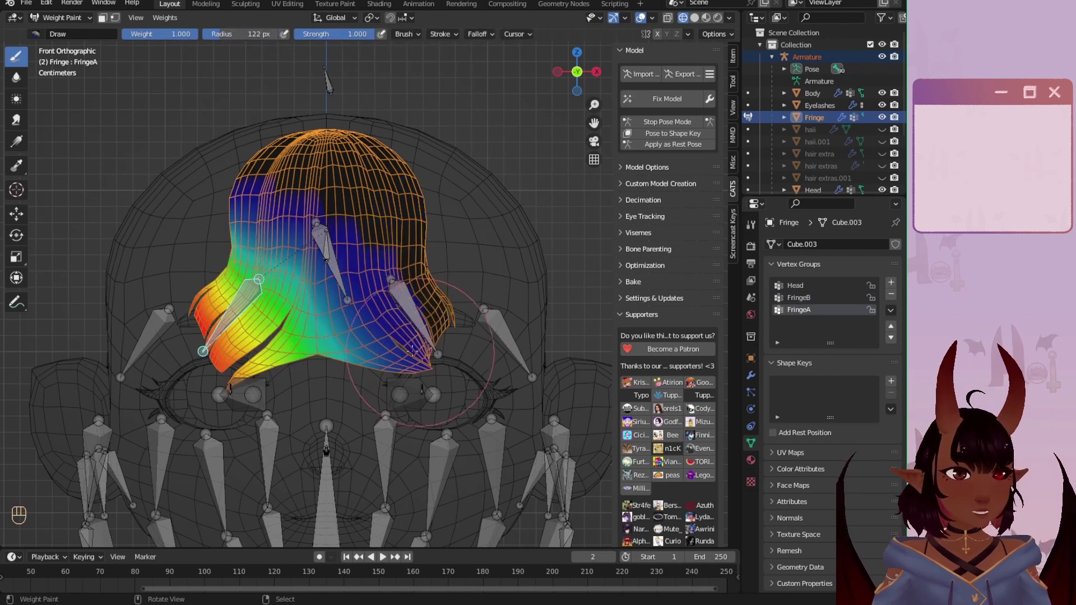
{"action": "left_click", "coordinate": [16, 77]}
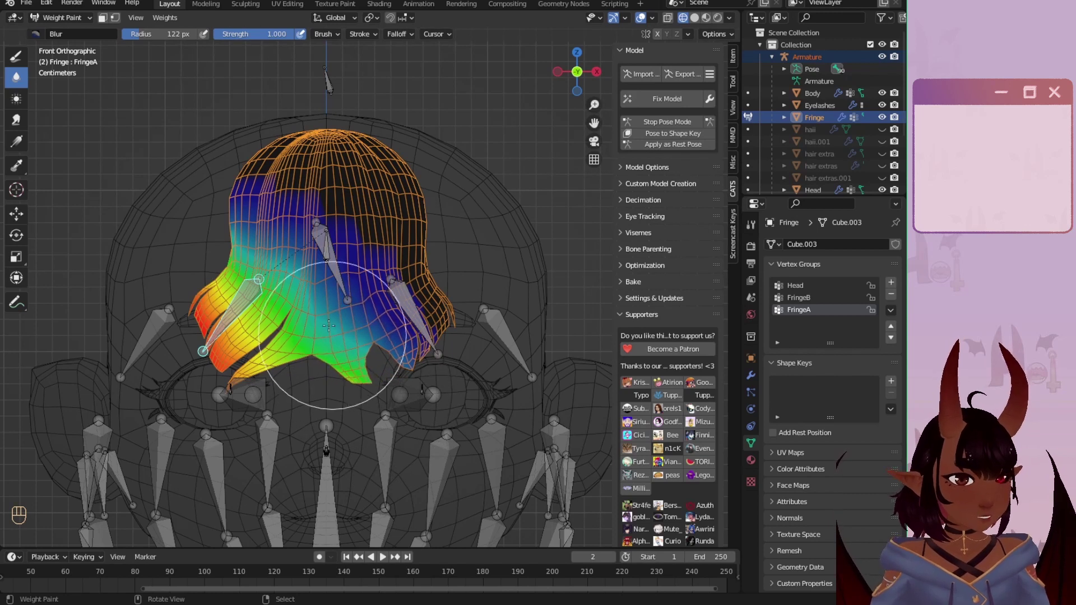
Step: Make the FringeB bone active, paint its weight over the inner fringe strands, and blur it towards the character's right
{"action": "left_click", "coordinate": [411, 307], "text": "ctrl"}
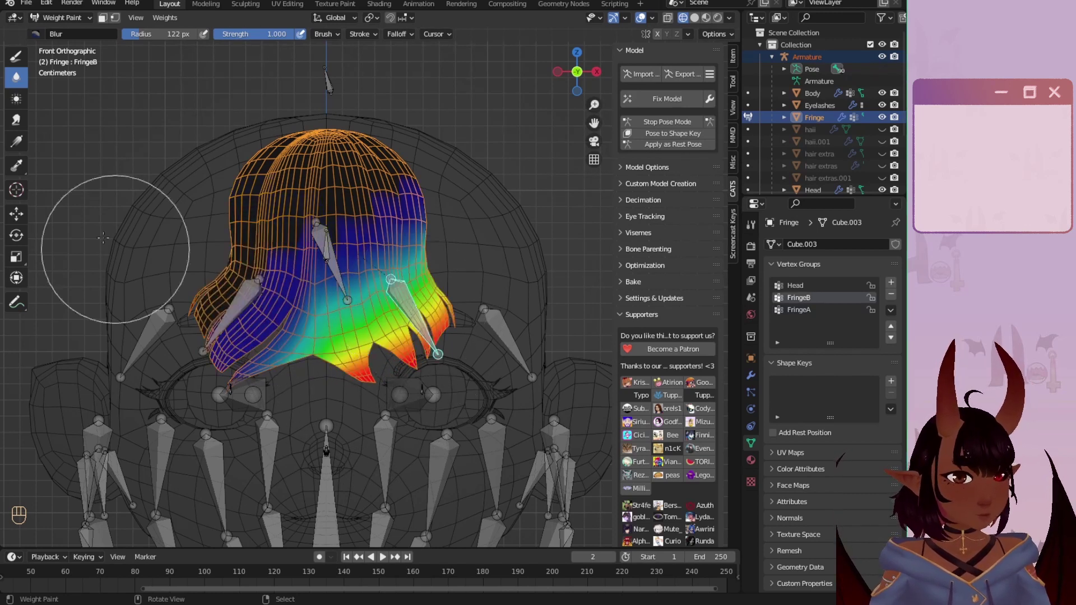
{"action": "left_click", "coordinate": [11, 59]}
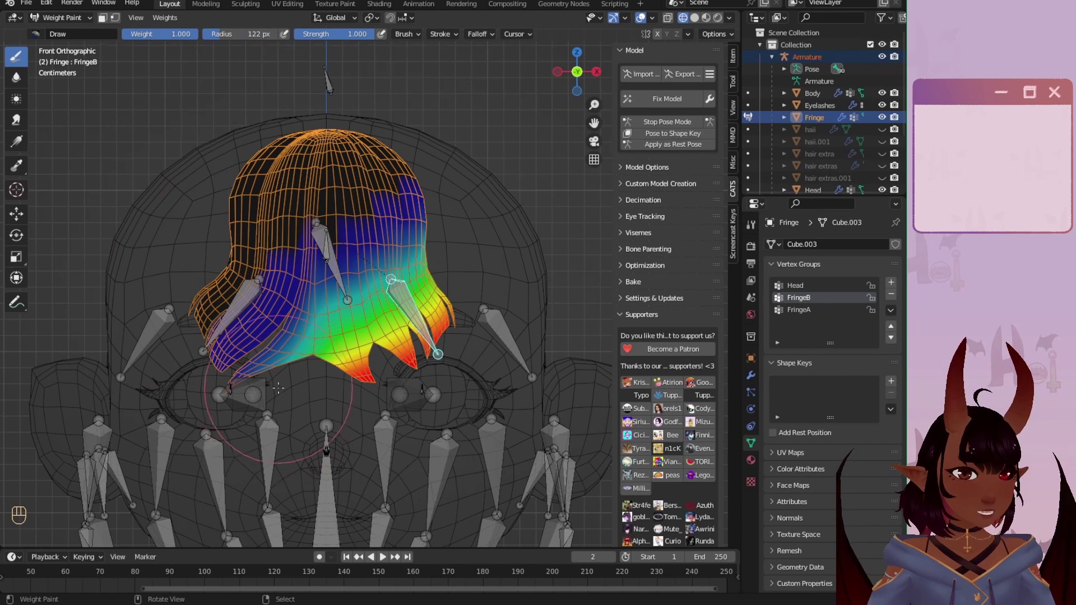
{"action": "left_click_drag", "start_coordinate": [279, 388], "coordinate": [275, 381]}
{"action": "left_click", "coordinate": [15, 79]}
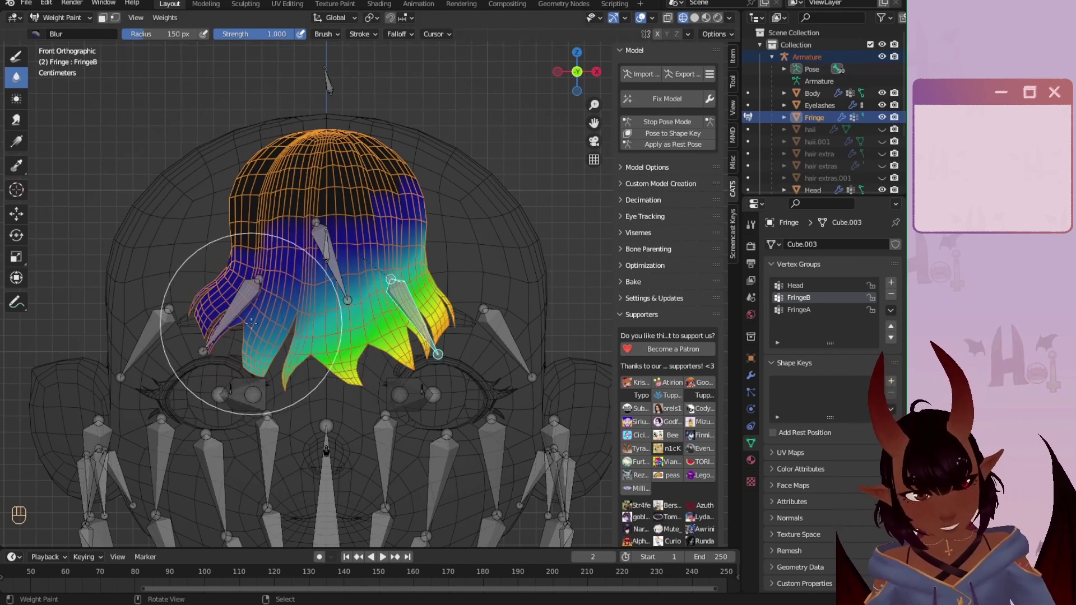
Step: Touch up the FringeB weight on the lower strands, then blur the FringeB and FringeA blend with a 107 px brush
{"action": "key", "text": "f"}
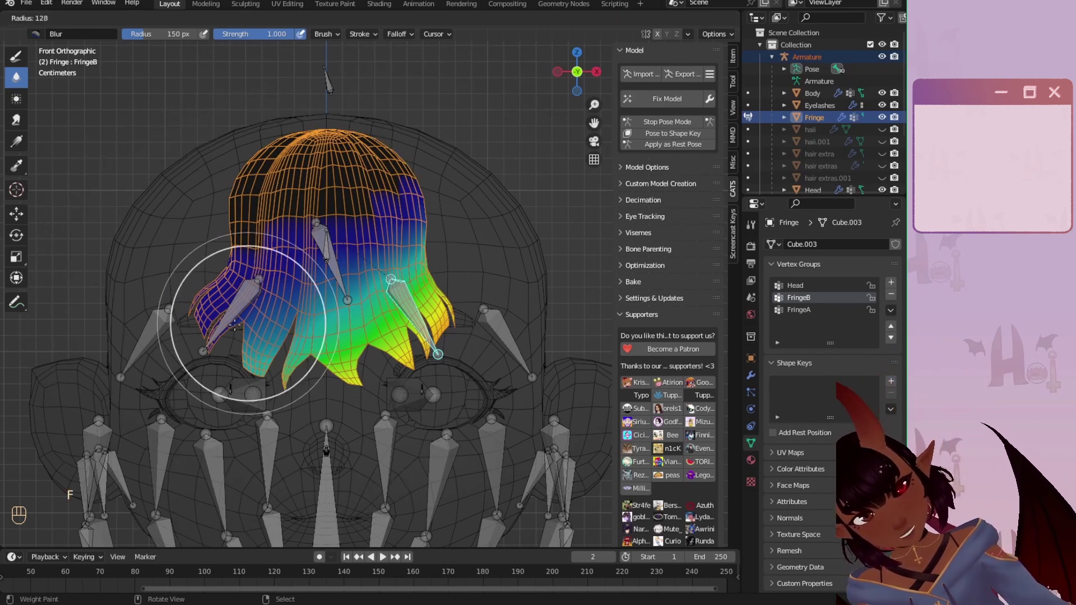
{"action": "left_click", "coordinate": [202, 359]}
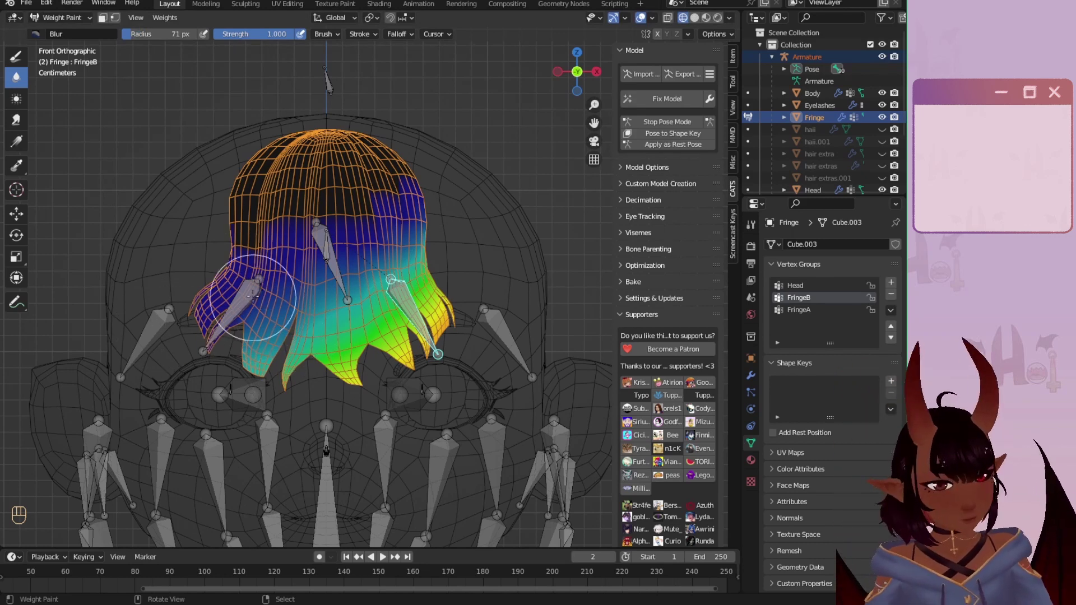
{"action": "left_click", "coordinate": [799, 310]}
{"action": "left_click", "coordinate": [798, 298]}
{"action": "left_click", "coordinate": [16, 56]}
{"action": "mouse_move", "coordinate": [392, 347]}
{"action": "left_mouse_down"}
{"action": "mouse_move", "coordinate": [440, 319]}
{"action": "mouse_move", "coordinate": [404, 372]}
{"action": "left_mouse_up"}
{"action": "left_click", "coordinate": [16, 77]}
{"action": "key", "text": "f"}
{"action": "left_click", "coordinate": [798, 310]}
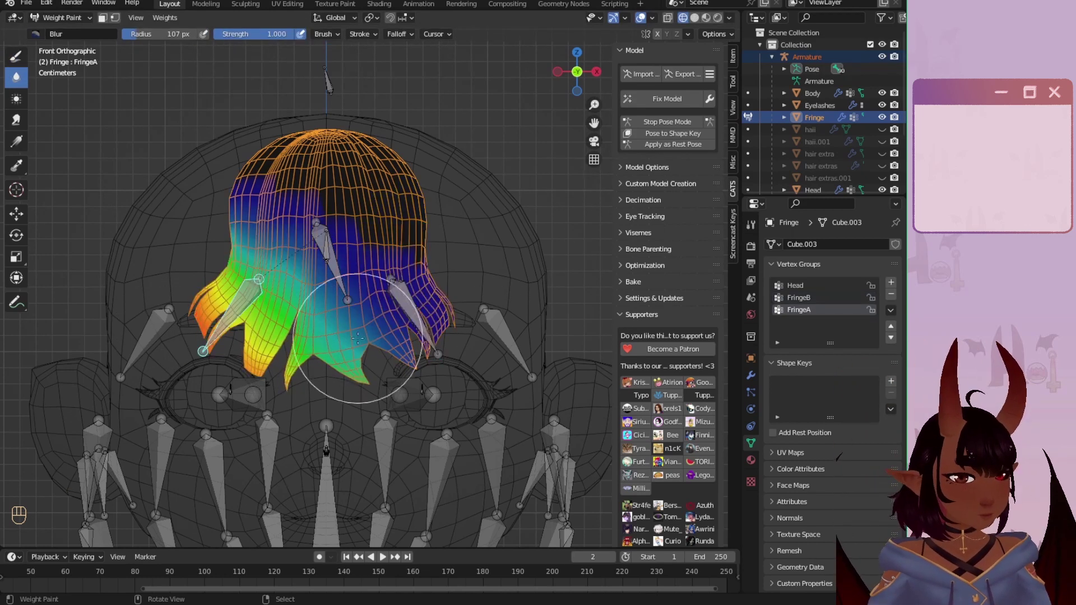
Step: Rotate the FringeA and FringeB bones to test the fringe, swinging FringeB about -126 degrees around the global X axis
{"action": "right_click", "coordinate": [415, 317]}
{"action": "key", "text": "r"}
{"action": "left_click", "coordinate": [481, 344]}
{"action": "key", "text": "r"}
{"action": "right_click", "coordinate": [244, 297]}
{"action": "key", "text": "r"}
{"action": "right_click", "coordinate": [415, 314]}
{"action": "key", "text": "r"}
{"action": "key", "text": "x"}
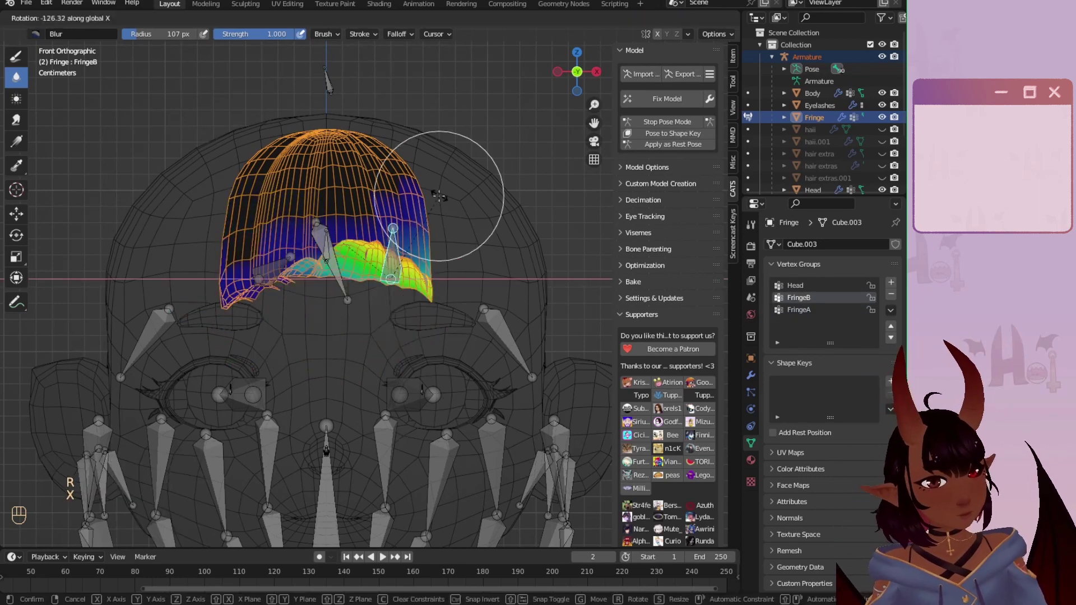
{"action": "left_click", "coordinate": [439, 196]}
Step: Examine the lifted fringe from the side and in perspective with the FringeA and Head weights displayed
{"action": "key", "text": "KP_3"}
{"action": "scroll", "coordinate": [314, 281], "scroll_direction": "up", "scroll_amount": 5}
{"action": "left_click", "coordinate": [798, 310]}
{"action": "left_click", "coordinate": [577, 72]}
{"action": "left_click", "coordinate": [796, 285]}
{"action": "scroll", "coordinate": [463, 295], "scroll_direction": "down", "scroll_amount": 4}
{"action": "middle_click_drag", "start_coordinate": [463, 296], "coordinate": [201, 334]}
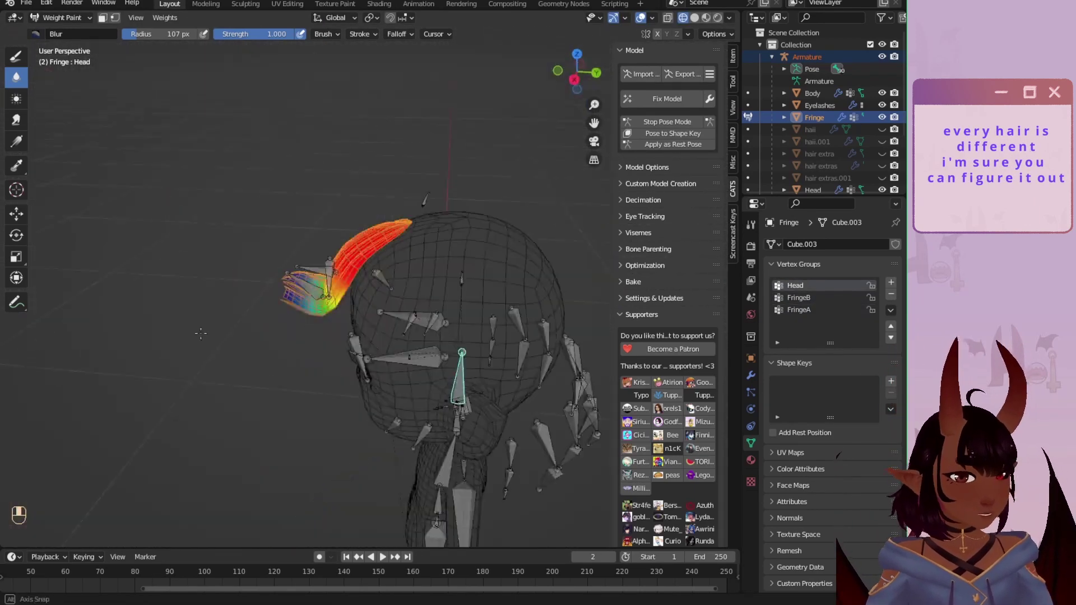
Step: Return to Object Mode, unhide the haii mesh, and enter Weight Paint mode on it with the armature selected
{"action": "left_click", "coordinate": [66, 18]}
{"action": "left_click", "coordinate": [63, 31]}
{"action": "left_click", "coordinate": [883, 130]}
{"action": "scroll", "coordinate": [346, 314], "scroll_direction": "down", "scroll_amount": 4}
{"action": "right_click", "coordinate": [345, 314]}
{"action": "left_click", "coordinate": [66, 18]}
{"action": "left_click", "coordinate": [63, 84]}
{"action": "scroll", "coordinate": [297, 348], "scroll_direction": "down", "scroll_amount": 3}
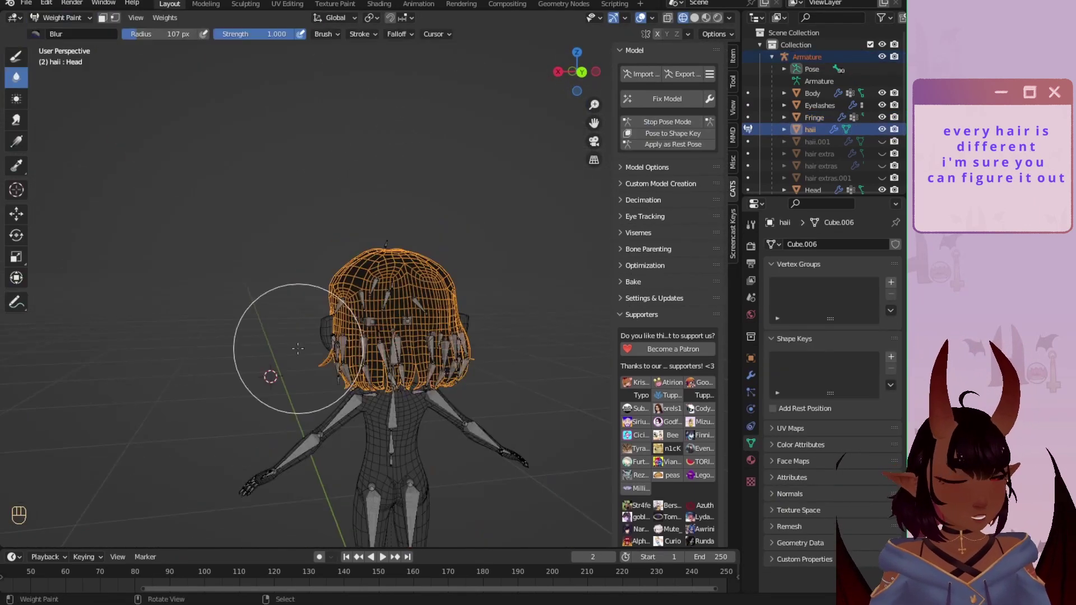
Step: Make the Head bone active and paint its weight at 1.000 over the upper part of haii in side view
{"action": "key", "text": "KP_3"}
{"action": "scroll", "coordinate": [281, 314], "scroll_direction": "up", "scroll_amount": 3}
{"action": "right_click", "coordinate": [219, 376]}
{"action": "left_click", "coordinate": [18, 57]}
{"action": "middle_click_drag", "start_coordinate": [224, 280], "coordinate": [277, 283], "text": "shift"}
{"action": "left_click_drag", "start_coordinate": [213, 280], "coordinate": [359, 247]}
{"action": "scroll", "coordinate": [170, 280], "scroll_direction": "up", "scroll_amount": 5}
Step: Fill in the Head weight around the ear with a 36 px brush and extend it down the back hair
{"action": "key", "text": "f"}
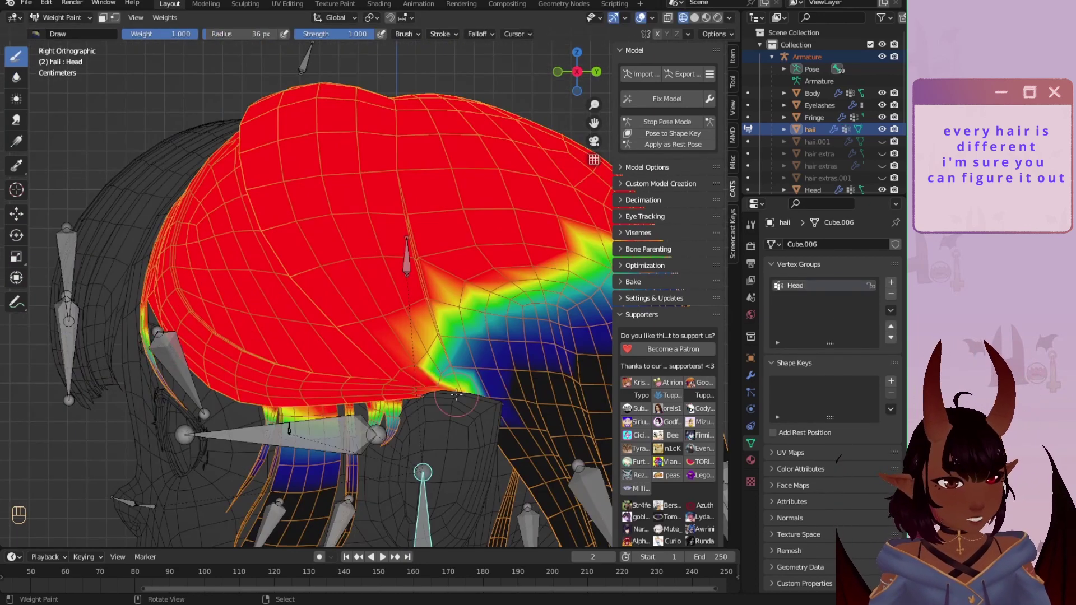
{"action": "scroll", "coordinate": [457, 395], "scroll_direction": "down", "scroll_amount": 5}
{"action": "scroll", "coordinate": [356, 435], "scroll_direction": "up", "scroll_amount": 2}
{"action": "left_click_drag", "start_coordinate": [404, 314], "coordinate": [482, 392]}
{"action": "key", "text": "f"}
{"action": "left_click_drag", "start_coordinate": [480, 275], "coordinate": [360, 312]}
Step: Blur the lower edge of haii's Head weights along the side and back strands with a 104 px brush
{"action": "left_click", "coordinate": [17, 77]}
{"action": "scroll", "coordinate": [336, 280], "scroll_direction": "up", "scroll_amount": 3}
{"action": "middle_click_drag", "start_coordinate": [504, 359], "coordinate": [381, 308], "text": "shift"}
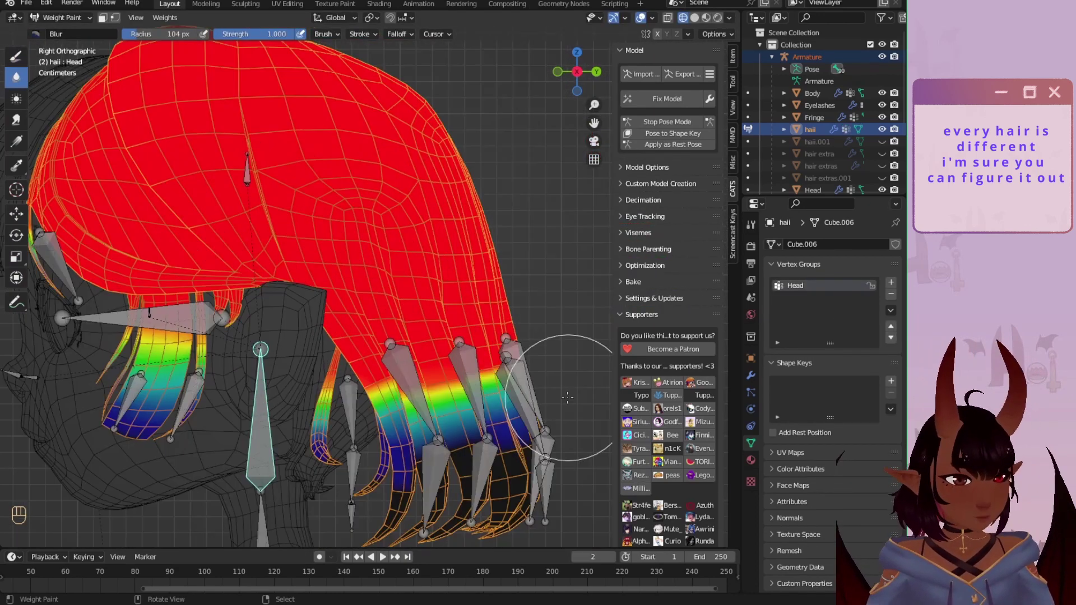
{"action": "middle_click_drag", "start_coordinate": [60, 318], "coordinate": [276, 354], "text": "shift"}
{"action": "key", "text": "KP_1"}
{"action": "scroll", "coordinate": [348, 372], "scroll_direction": "up", "scroll_amount": 3}
{"action": "scroll", "coordinate": [348, 337], "scroll_direction": "down", "scroll_amount": 5}
Step: Try to paint a hair bone's weight onto the masked strands of haii, then undo the strokes
{"action": "right_click", "coordinate": [409, 224]}
{"action": "left_click", "coordinate": [16, 56]}
{"action": "scroll", "coordinate": [336, 289], "scroll_direction": "down", "scroll_amount": 4}
{"action": "mouse_move", "coordinate": [168, 269]}
{"action": "middle_mouse_down"}
{"action": "mouse_move", "coordinate": [352, 289]}
{"action": "mouse_move", "coordinate": [336, 241]}
{"action": "middle_mouse_up"}
{"action": "scroll", "coordinate": [336, 269], "scroll_direction": "up", "scroll_amount": 4}
{"action": "key", "text": "m"}
{"action": "scroll", "coordinate": [325, 269], "scroll_direction": "up", "scroll_amount": 3}
{"action": "key", "text": "m"}
{"action": "right_click", "coordinate": [280, 314]}
{"action": "key", "text": "m"}
{"action": "mouse_move", "coordinate": [342, 247]}
{"action": "left_mouse_down"}
{"action": "mouse_move", "coordinate": [283, 197]}
{"action": "mouse_move", "coordinate": [255, 287]}
{"action": "left_mouse_up"}
{"action": "scroll", "coordinate": [283, 197], "scroll_direction": "down", "scroll_amount": 6}
{"action": "key", "text": "ctrl+z"}
{"action": "key", "text": "ctrl+z"}
{"action": "key", "text": "ctrl+z"}
{"action": "key", "text": "ctrl+z"}
Step: Enable X-axis mirroring for weight painting and undo the remaining earlier changes
{"action": "left_click", "coordinate": [732, 82]}
{"action": "left_click", "coordinate": [670, 386]}
{"action": "scroll", "coordinate": [292, 269], "scroll_direction": "up", "scroll_amount": 6}
{"action": "key", "text": "ctrl+z"}
{"action": "key", "text": "ctrl+z"}
Step: Paint SideHairBack_L.001 weight at 1.000 on the lower part of the back strands with a 76 px mirrored brush
{"action": "mouse_move", "coordinate": [392, 185]}
{"action": "middle_mouse_down"}
{"action": "mouse_move", "coordinate": [271, 166]}
{"action": "mouse_move", "coordinate": [392, 224]}
{"action": "mouse_move", "coordinate": [269, 236]}
{"action": "mouse_move", "coordinate": [358, 314]}
{"action": "middle_mouse_up"}
{"action": "right_click", "coordinate": [588, 331]}
{"action": "right_click", "coordinate": [224, 241]}
{"action": "key", "text": "f"}
{"action": "scroll", "coordinate": [358, 314], "scroll_direction": "up", "scroll_amount": 3}
{"action": "left_click_drag", "start_coordinate": [331, 477], "coordinate": [398, 444]}
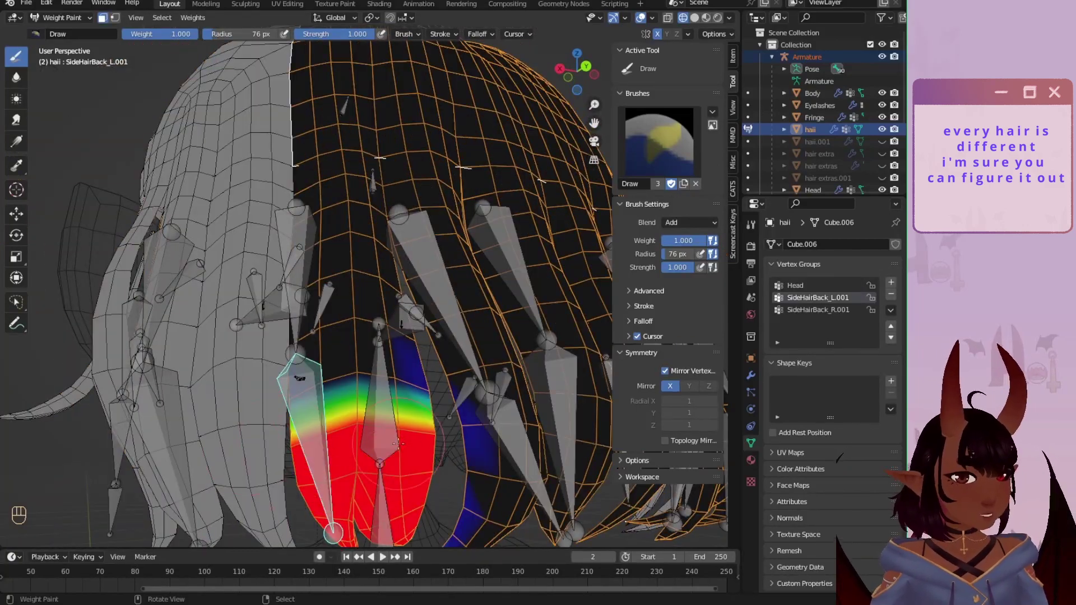
{"action": "middle_click_drag", "start_coordinate": [398, 444], "coordinate": [392, 476]}
{"action": "mouse_move", "coordinate": [392, 477]}
{"action": "left_mouse_down"}
{"action": "mouse_move", "coordinate": [347, 415]}
{"action": "mouse_move", "coordinate": [392, 370]}
{"action": "mouse_move", "coordinate": [364, 292]}
{"action": "left_mouse_up"}
Step: Make the SideHairBack_L bone active and restore the face mask to paint its weight on the back strands
{"action": "key", "text": "m"}
{"action": "right_click", "coordinate": [296, 291]}
{"action": "key", "text": "m"}
{"action": "mouse_move", "coordinate": [448, 319]}
{"action": "middle_mouse_down"}
{"action": "mouse_move", "coordinate": [375, 332]}
{"action": "mouse_move", "coordinate": [337, 314]}
{"action": "mouse_move", "coordinate": [381, 336]}
{"action": "middle_mouse_up"}
{"action": "scroll", "coordinate": [337, 314], "scroll_direction": "down", "scroll_amount": 4}
Step: Paint BackHair_L and BackHair_L.001 weights on the central back strands at 1.000, toggling the face mask to switch bones
{"action": "key", "text": "m"}
{"action": "right_click", "coordinate": [324, 370]}
{"action": "key", "text": "m"}
{"action": "left_click_drag", "start_coordinate": [367, 376], "coordinate": [357, 383]}
{"action": "key", "text": "m"}
{"action": "right_click", "coordinate": [325, 347]}
{"action": "key", "text": "m"}
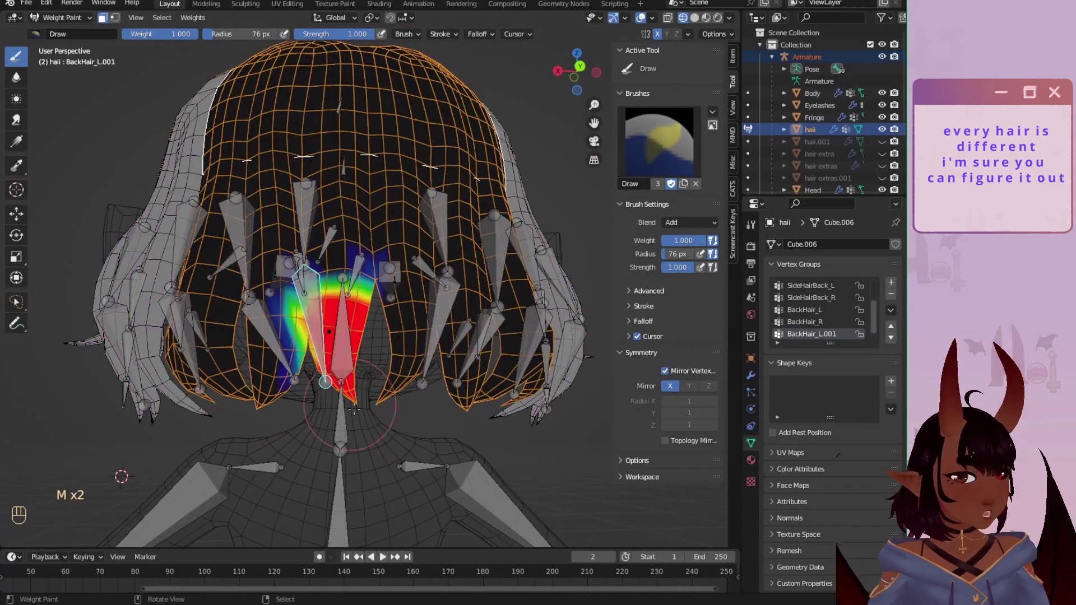
Step: Unmask haii, make the SideHairBack_L bone active, and blur its weights with a 102 px brush
{"action": "middle_click_drag", "start_coordinate": [336, 336], "coordinate": [381, 337]}
{"action": "key", "text": "m"}
{"action": "right_click", "coordinate": [269, 365]}
{"action": "left_click", "coordinate": [16, 77]}
{"action": "key", "text": "f"}
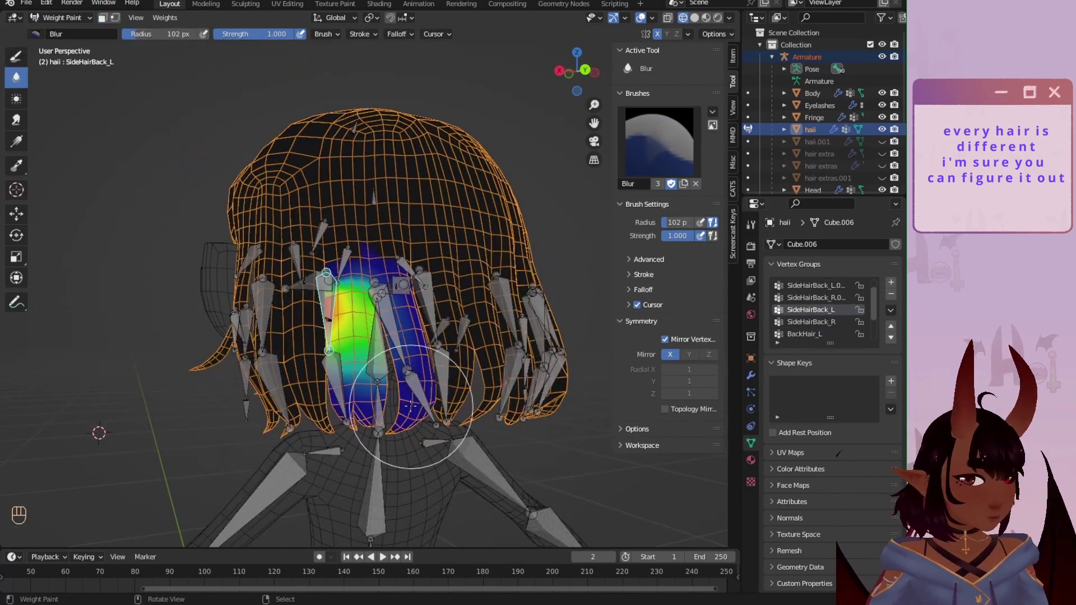
Step: Rotate the SideHairBack_L bone about 54° around the global X axis to test the back strand weights
{"action": "right_click", "coordinate": [339, 387]}
{"action": "right_click", "coordinate": [323, 322]}
{"action": "middle_click_drag", "start_coordinate": [404, 386], "coordinate": [415, 224]}
{"action": "right_click", "coordinate": [320, 316]}
{"action": "key", "text": "r"}
{"action": "key", "text": "x"}
{"action": "right_click", "coordinate": [417, 219]}
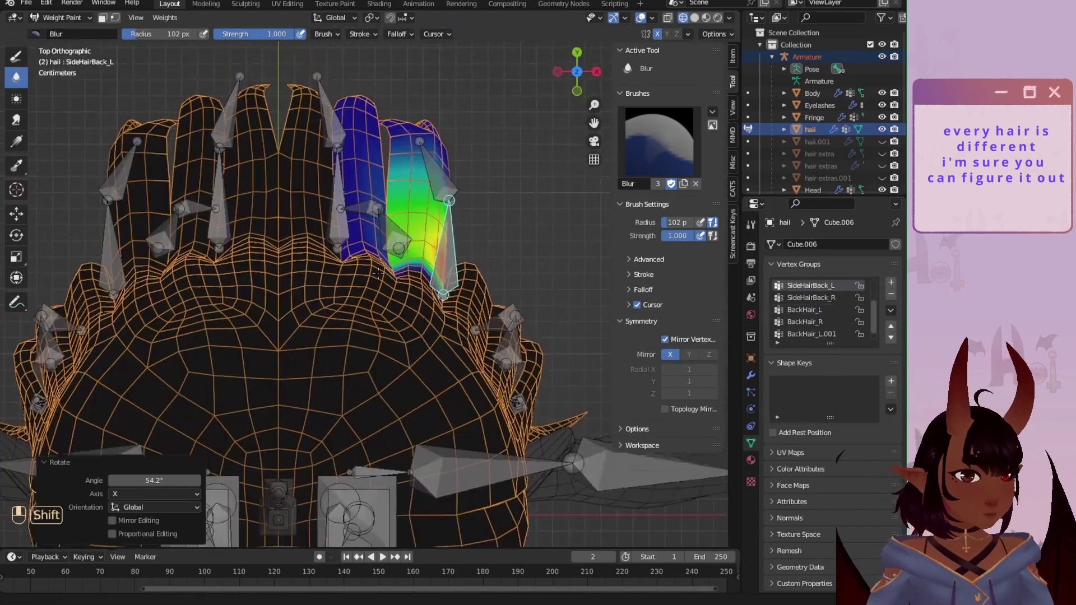
Step: Pose the SideHairBack_L bone and blur its weights across the neighbouring back strands with the 102 px brush
{"action": "right_click", "coordinate": [392, 314]}
{"action": "key", "text": "r"}
{"action": "key", "text": "r"}
{"action": "scroll", "coordinate": [392, 308], "scroll_direction": "up", "scroll_amount": 4}
{"action": "middle_click_drag", "start_coordinate": [305, 262], "coordinate": [359, 292]}
{"action": "right_click", "coordinate": [266, 303]}
{"action": "left_click_drag", "start_coordinate": [358, 292], "coordinate": [392, 314]}
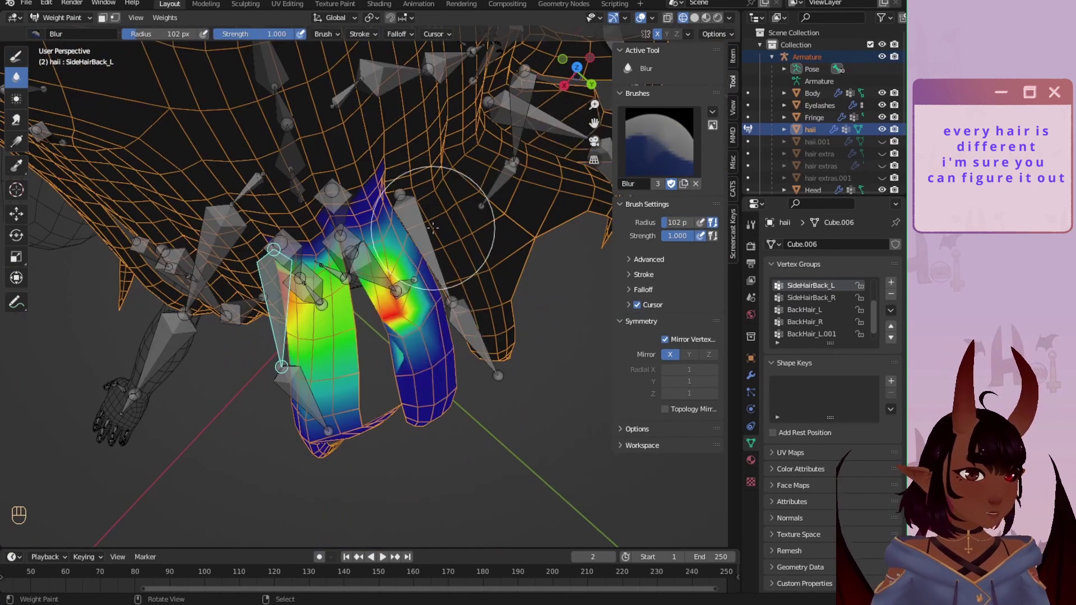
Step: Set the Draw brush to Subtract blending for cleaning stray weight off the back strands
{"action": "right_click", "coordinate": [358, 342]}
{"action": "mouse_move", "coordinate": [392, 313]}
{"action": "middle_mouse_down"}
{"action": "mouse_move", "coordinate": [408, 359]}
{"action": "mouse_move", "coordinate": [286, 241]}
{"action": "mouse_move", "coordinate": [359, 337]}
{"action": "middle_mouse_up"}
{"action": "right_click", "coordinate": [456, 249]}
{"action": "mouse_move", "coordinate": [319, 435]}
{"action": "middle_mouse_down"}
{"action": "mouse_move", "coordinate": [364, 293]}
{"action": "mouse_move", "coordinate": [359, 393]}
{"action": "middle_mouse_up"}
{"action": "left_click", "coordinate": [15, 57]}
{"action": "left_click", "coordinate": [407, 34]}
{"action": "left_click", "coordinate": [409, 57]}
{"action": "left_click", "coordinate": [485, 144]}
Step: Blur the BackHair_L.001 weights on the central back strands with the 102 px brush
{"action": "left_click", "coordinate": [16, 78]}
{"action": "middle_click_drag", "start_coordinate": [314, 313], "coordinate": [281, 269]}
{"action": "left_click_drag", "start_coordinate": [313, 336], "coordinate": [187, 305]}
{"action": "scroll", "coordinate": [301, 277], "scroll_direction": "down", "scroll_amount": 3}
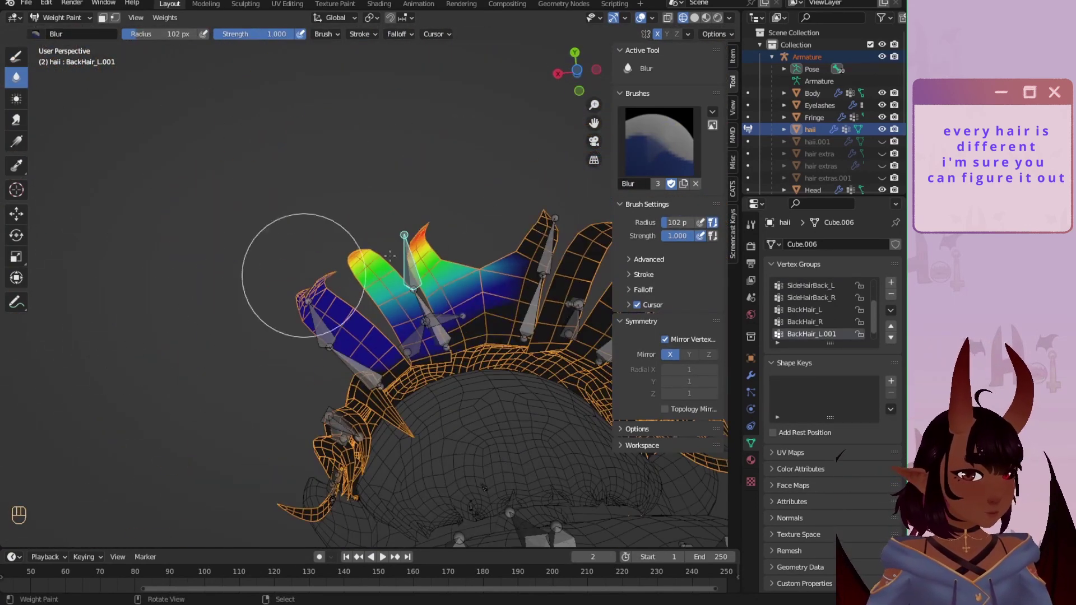
Step: Make the SideHair_L.001 bone active and restrict painting to the side hair strands with a face mask
{"action": "mouse_move", "coordinate": [300, 276]}
{"action": "middle_mouse_down"}
{"action": "mouse_move", "coordinate": [314, 370]}
{"action": "mouse_move", "coordinate": [383, 282]}
{"action": "mouse_move", "coordinate": [314, 302]}
{"action": "mouse_move", "coordinate": [346, 355]}
{"action": "middle_mouse_up"}
{"action": "right_click", "coordinate": [485, 294]}
{"action": "right_click", "coordinate": [305, 280]}
{"action": "left_click", "coordinate": [103, 17]}
{"action": "key", "text": "a"}
{"action": "key", "text": "a"}
{"action": "key", "text": "l"}
Step: Paint SideHair_L.001 and SideHair_L weights on the side strands at 1.000 using Add blending
{"action": "left_click", "coordinate": [16, 56]}
{"action": "left_click", "coordinate": [408, 34]}
{"action": "left_click", "coordinate": [409, 57]}
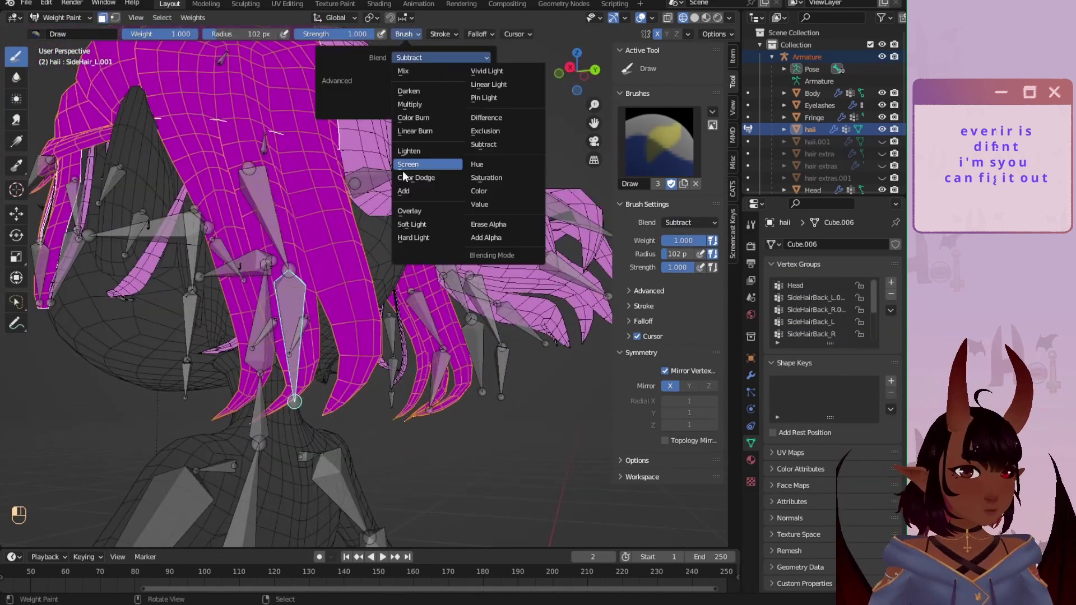
{"action": "left_click", "coordinate": [403, 191]}
{"action": "left_click_drag", "start_coordinate": [247, 376], "coordinate": [359, 370]}
{"action": "right_click", "coordinate": [266, 219]}
{"action": "left_click_drag", "start_coordinate": [185, 281], "coordinate": [320, 281]}
Step: Turn off the face mask, switch to the Blur brush and make SideHair_L.001 the active bone
{"action": "left_click", "coordinate": [17, 78]}
{"action": "scroll", "coordinate": [314, 292], "scroll_direction": "down", "scroll_amount": 4}
{"action": "key", "text": "m"}
{"action": "right_click", "coordinate": [311, 322]}
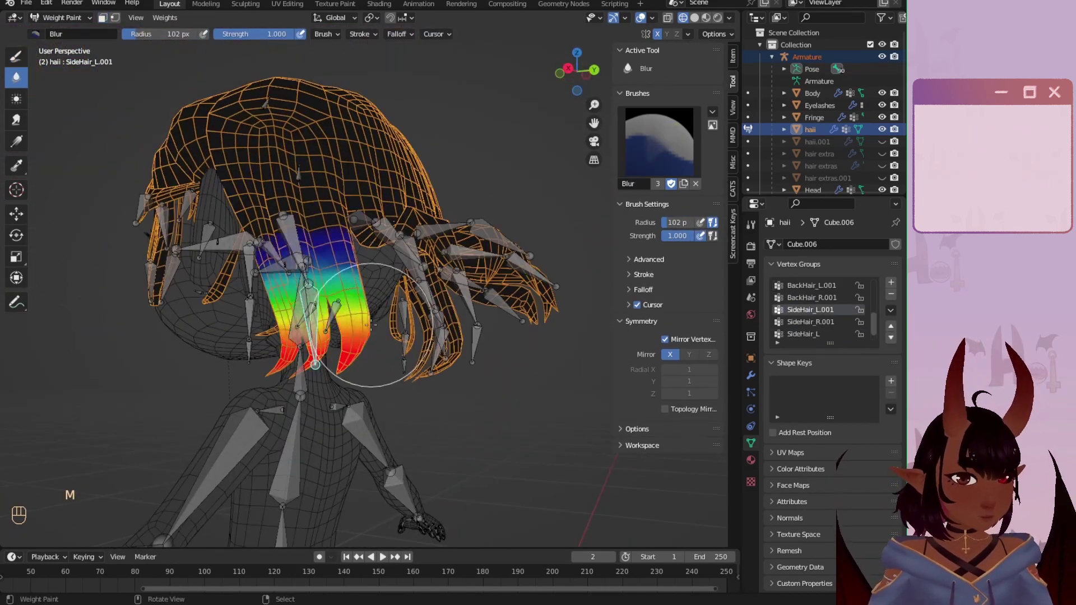
Step: Rotate the SideHair_L bone about the Y axis to test the side strand weights
{"action": "middle_click_drag", "start_coordinate": [371, 325], "coordinate": [314, 280]}
{"action": "right_click", "coordinate": [292, 252]}
{"action": "key", "text": "r"}
{"action": "key", "text": "y"}
{"action": "left_click", "coordinate": [252, 379]}
{"action": "middle_click_drag", "start_coordinate": [337, 336], "coordinate": [426, 303]}
{"action": "right_click", "coordinate": [417, 292]}
{"action": "right_click", "coordinate": [387, 297]}
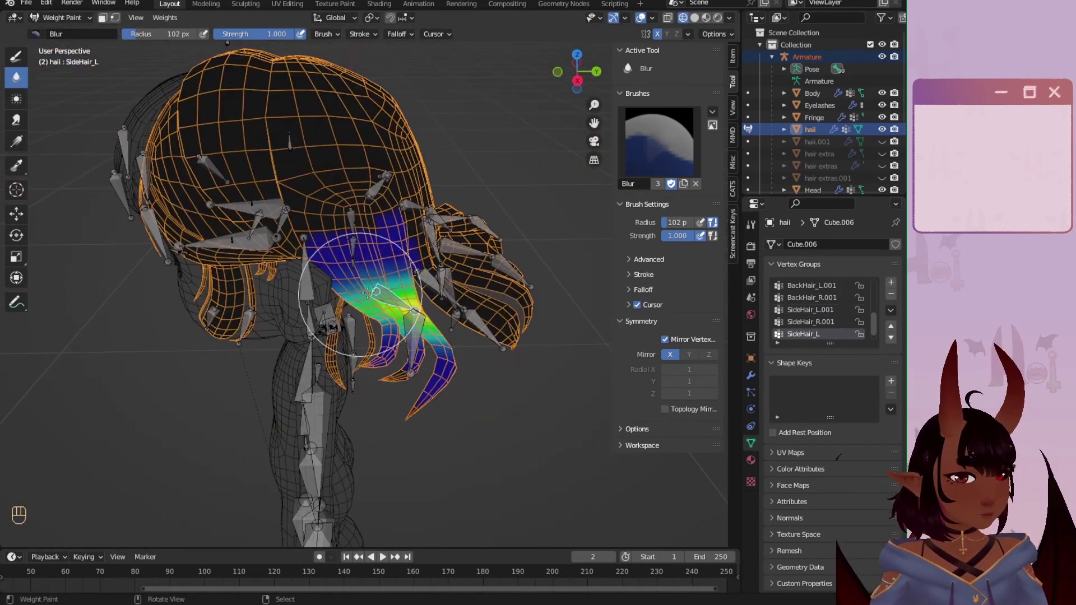
Step: Rotate the SideHair_L bone about the Z axis to check its deformation and undo the last change
{"action": "mouse_move", "coordinate": [361, 294]}
{"action": "middle_mouse_down"}
{"action": "mouse_move", "coordinate": [337, 185]}
{"action": "mouse_move", "coordinate": [269, 320]}
{"action": "mouse_move", "coordinate": [292, 269]}
{"action": "mouse_move", "coordinate": [358, 314]}
{"action": "mouse_move", "coordinate": [368, 193]}
{"action": "mouse_move", "coordinate": [384, 294]}
{"action": "mouse_move", "coordinate": [336, 252]}
{"action": "mouse_move", "coordinate": [365, 224]}
{"action": "mouse_move", "coordinate": [442, 253]}
{"action": "middle_mouse_up"}
{"action": "key", "text": "r"}
{"action": "key", "text": "z"}
{"action": "left_click", "coordinate": [233, 344]}
{"action": "left_click", "coordinate": [15, 57]}
{"action": "right_click", "coordinate": [169, 392]}
{"action": "left_click", "coordinate": [13, 76]}
{"action": "scroll", "coordinate": [359, 292], "scroll_direction": "down", "scroll_amount": 4}
{"action": "right_click", "coordinate": [384, 269]}
{"action": "key", "text": "ctrl+z"}
Step: Rotate the SideHair_L bone about 68° in the view plane to check how the side hair follows
{"action": "right_click", "coordinate": [293, 248]}
{"action": "right_click", "coordinate": [325, 297]}
{"action": "right_click", "coordinate": [336, 314]}
{"action": "right_click", "coordinate": [331, 317]}
{"action": "right_click", "coordinate": [285, 336]}
{"action": "key", "text": "r"}
{"action": "left_click", "coordinate": [307, 281]}
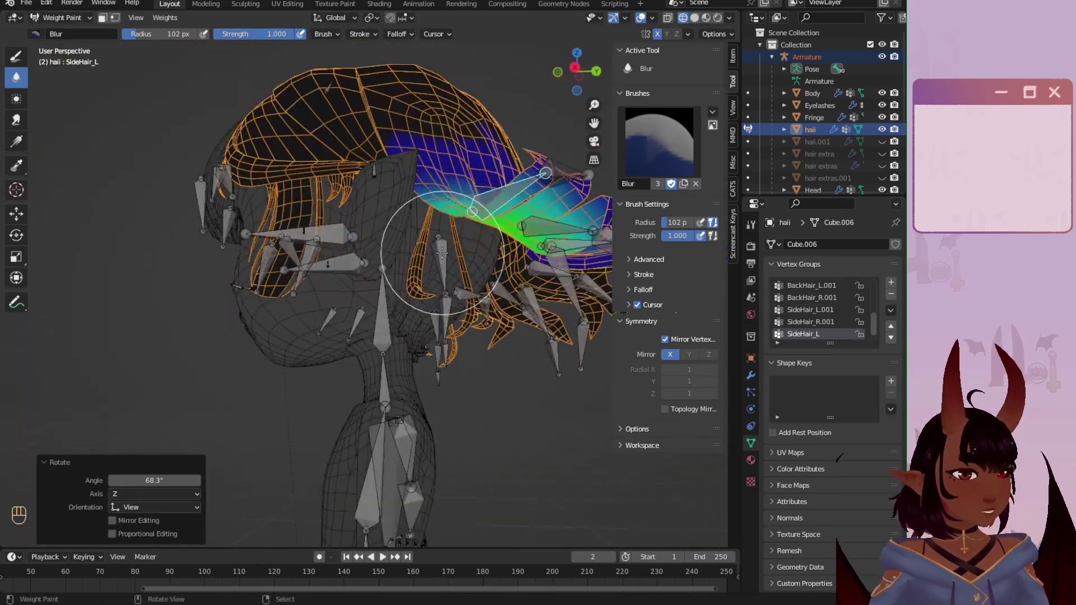
Step: Paint SideHairTie_L weight at 1.000 on the thin strands behind the ear, then set the Draw brush to Subtract
{"action": "right_click", "coordinate": [329, 351]}
{"action": "scroll", "coordinate": [342, 314], "scroll_direction": "up", "scroll_amount": 4}
{"action": "right_click", "coordinate": [352, 297]}
{"action": "left_click", "coordinate": [15, 57]}
{"action": "left_click_drag", "start_coordinate": [314, 280], "coordinate": [433, 301]}
{"action": "middle_click_drag", "start_coordinate": [432, 301], "coordinate": [381, 252]}
{"action": "left_click", "coordinate": [407, 34]}
{"action": "left_click", "coordinate": [441, 58]}
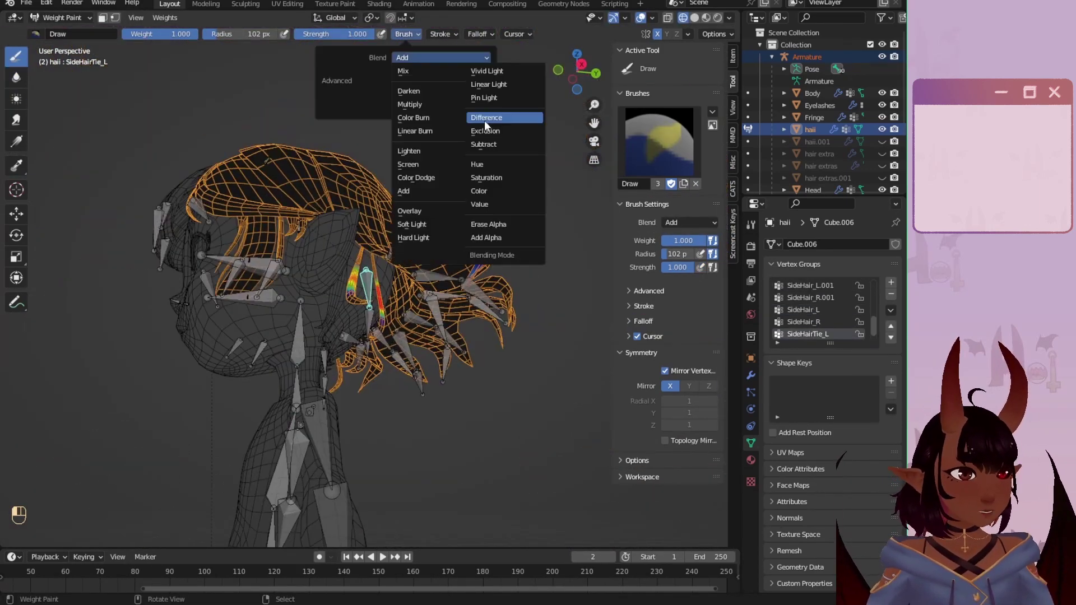
{"action": "left_click", "coordinate": [484, 145]}
Step: Paint SideHairTie_L.001 weight at 1.000 on the lower ends of the thin strands using Add blending
{"action": "right_click", "coordinate": [353, 386]}
{"action": "left_click", "coordinate": [407, 34]}
{"action": "left_click", "coordinate": [442, 57]}
{"action": "left_click", "coordinate": [403, 191]}
{"action": "left_click_drag", "start_coordinate": [359, 337], "coordinate": [393, 359]}
Step: Remove the stray SideHairTie_L.001 weight from the side lock in front of the ear using Subtract blending
{"action": "left_click", "coordinate": [406, 34]}
{"action": "left_click", "coordinate": [419, 57]}
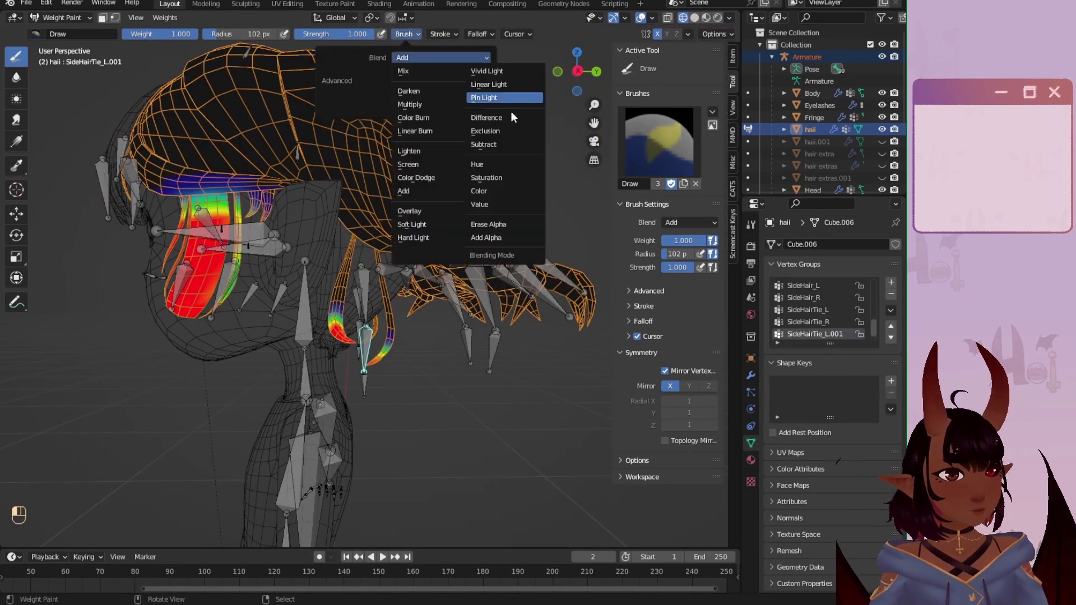
{"action": "left_click", "coordinate": [484, 145]}
{"action": "left_click_drag", "start_coordinate": [208, 224], "coordinate": [196, 297]}
Step: Switch to the Blur brush, rotate the lower hair tie bone as a test and make SideHairTie_L active
{"action": "left_click", "coordinate": [16, 77]}
{"action": "scroll", "coordinate": [377, 329], "scroll_direction": "up", "scroll_amount": 3}
{"action": "right_click", "coordinate": [356, 312]}
{"action": "middle_click_drag", "start_coordinate": [377, 329], "coordinate": [348, 291]}
{"action": "key", "text": "r"}
{"action": "left_click", "coordinate": [517, 352]}
{"action": "right_click", "coordinate": [360, 303]}
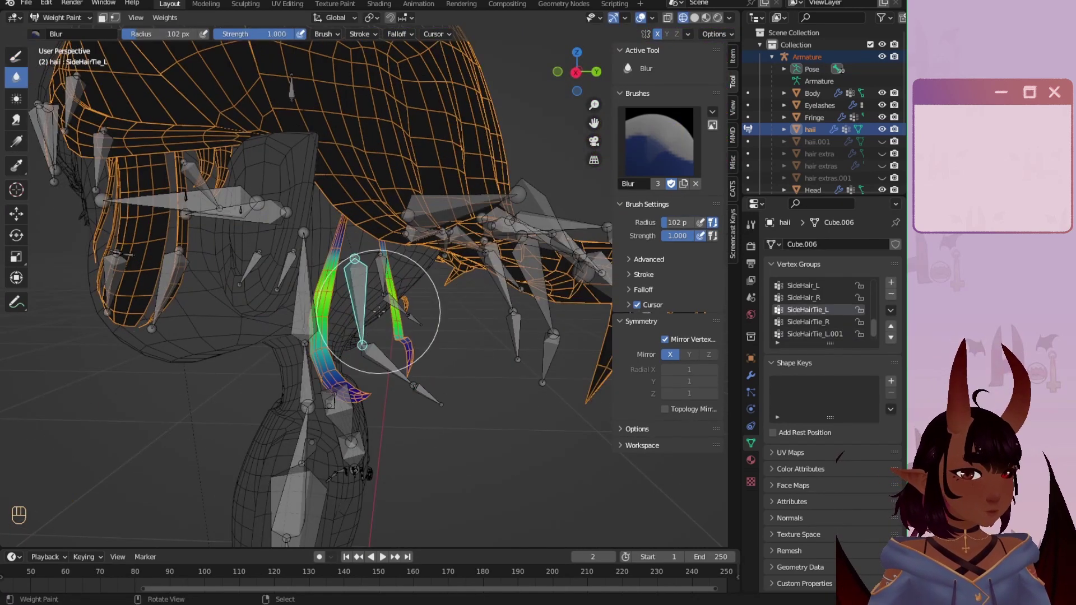
Step: Blur the SideHairTie_L weights along the thin strands behind the ear with the 102 px brush
{"action": "right_click", "coordinate": [305, 280]}
{"action": "scroll", "coordinate": [516, 242], "scroll_direction": "down", "scroll_amount": 2}
{"action": "middle_click_drag", "start_coordinate": [516, 242], "coordinate": [521, 289], "text": "shift"}
{"action": "left_click_drag", "start_coordinate": [350, 337], "coordinate": [372, 367]}
{"action": "right_click", "coordinate": [386, 408]}
{"action": "right_click", "coordinate": [365, 364]}
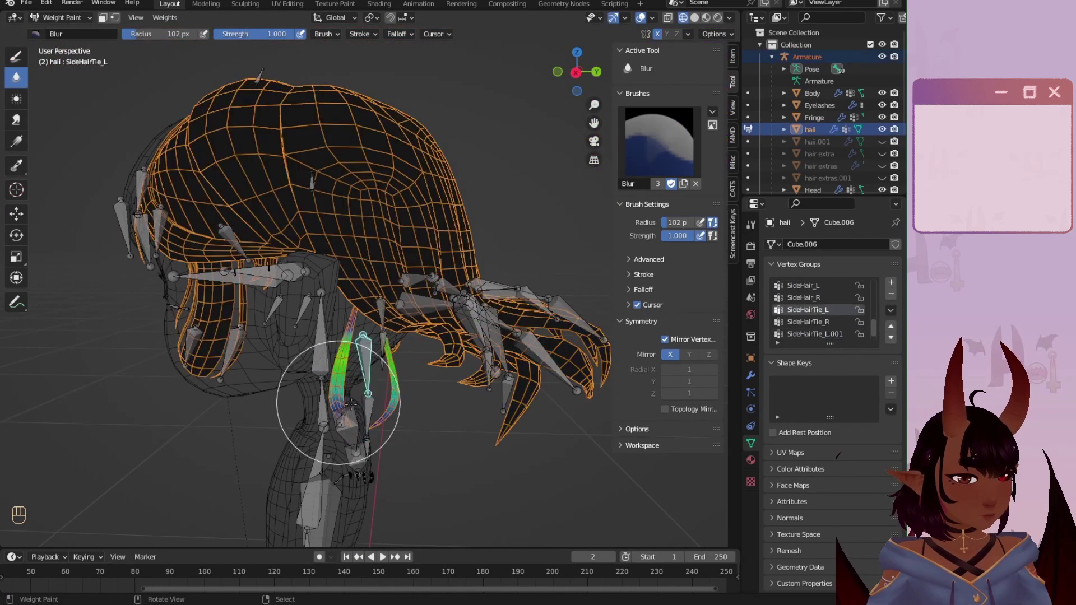
{"action": "right_click", "coordinate": [413, 428]}
{"action": "middle_click_drag", "start_coordinate": [336, 402], "coordinate": [404, 305]}
Step: Paint SideB0_L weight at 1.000 on the narrow rear strand of the side lock with a 34 px Add brush
{"action": "left_click", "coordinate": [16, 57]}
{"action": "scroll", "coordinate": [404, 305], "scroll_direction": "up", "scroll_amount": 3}
{"action": "right_click", "coordinate": [339, 359]}
{"action": "left_click", "coordinate": [407, 34]}
{"action": "left_click", "coordinate": [404, 191]}
{"action": "left_click_drag", "start_coordinate": [397, 387], "coordinate": [342, 443]}
{"action": "middle_click_drag", "start_coordinate": [397, 387], "coordinate": [376, 370]}
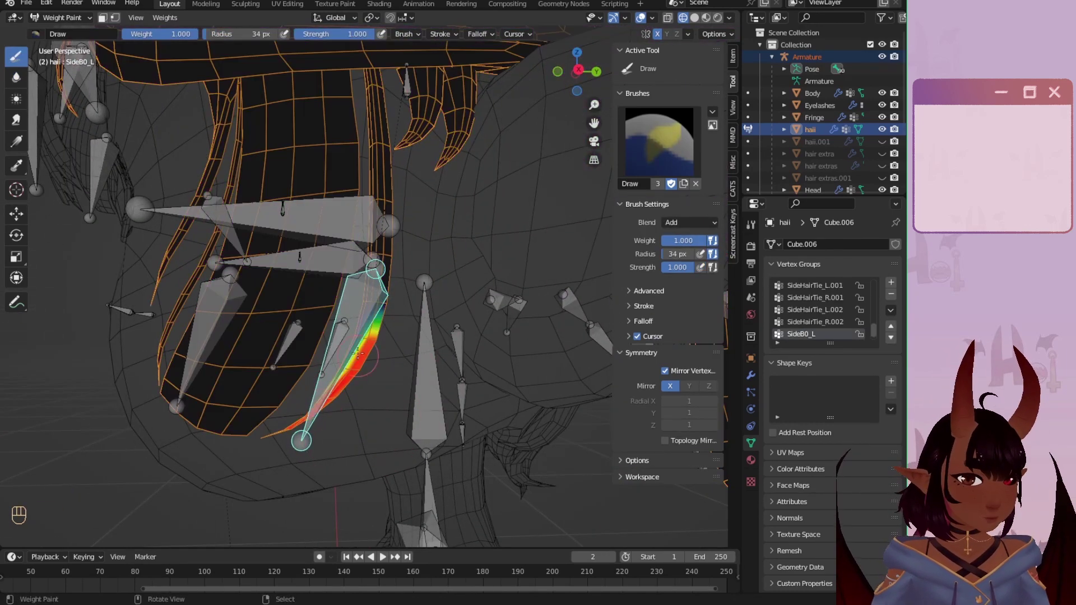
Step: Paint SideB_L weight on the wide side lock, then return to SideB0_L with the Blur brush in right view
{"action": "right_click", "coordinate": [232, 342]}
{"action": "left_click_drag", "start_coordinate": [235, 392], "coordinate": [314, 336]}
{"action": "left_click", "coordinate": [15, 78]}
{"action": "scroll", "coordinate": [396, 345], "scroll_direction": "down", "scroll_amount": 3}
{"action": "right_click", "coordinate": [378, 338]}
{"action": "key", "text": "KP_3"}
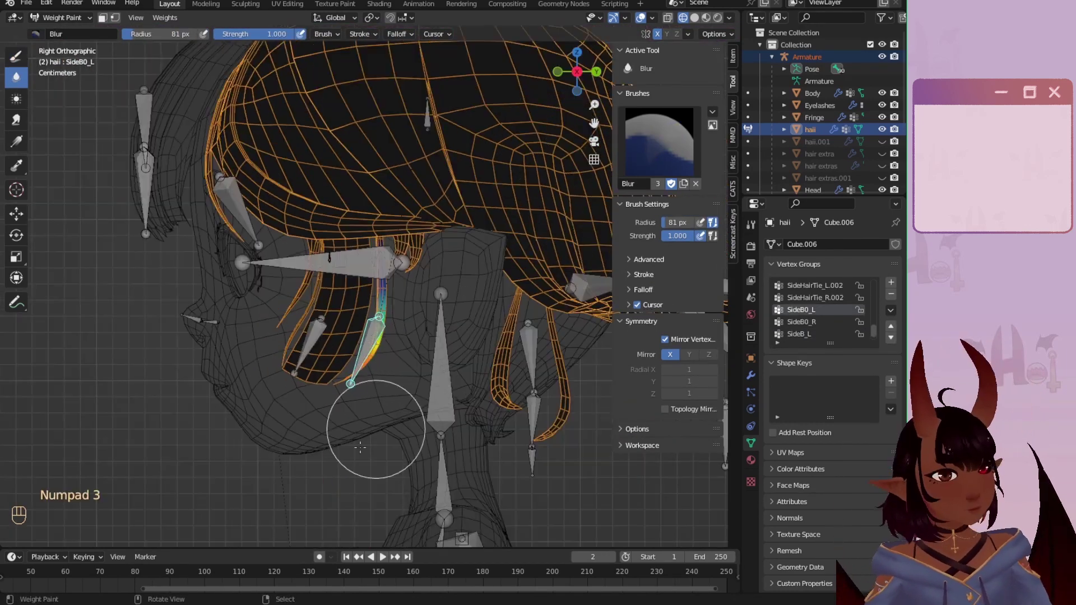
Step: Rotate the SideB0_L and SideB_L bones in the right view to test the side lock weights
{"action": "key", "text": "r"}
{"action": "left_click", "coordinate": [448, 348]}
{"action": "right_click", "coordinate": [430, 331]}
{"action": "right_click", "coordinate": [308, 353]}
{"action": "key", "text": "r"}
{"action": "left_click", "coordinate": [361, 382]}
Step: Rotate the SideB0_L bone about the Y and Z axes to check the gap beside the wide lock
{"action": "right_click", "coordinate": [411, 335]}
{"action": "key", "text": "r"}
{"action": "key", "text": "y"}
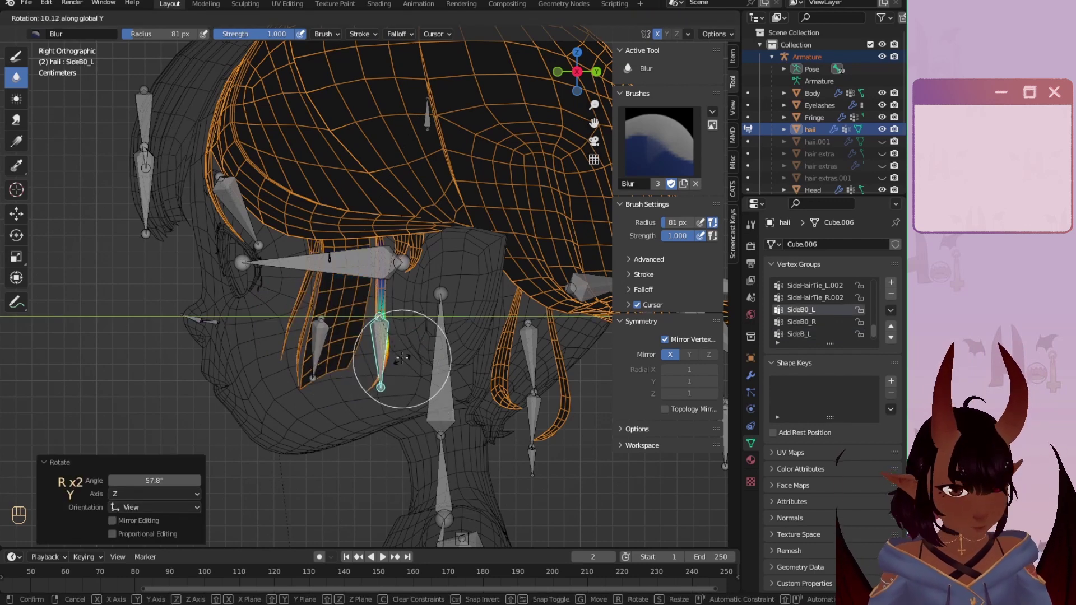
{"action": "middle_click_drag", "start_coordinate": [396, 358], "coordinate": [422, 392]}
{"action": "key", "text": "r"}
{"action": "key", "text": "z"}
Step: Blend the SideB0_L and SideB_L weights across the wide side lock with Draw and an 81 px Blur brush
{"action": "left_click", "coordinate": [16, 56]}
{"action": "left_click_drag", "start_coordinate": [303, 393], "coordinate": [342, 429]}
{"action": "middle_click_drag", "start_coordinate": [281, 393], "coordinate": [232, 365]}
{"action": "left_click", "coordinate": [16, 77]}
{"action": "key", "text": "r"}
{"action": "left_click", "coordinate": [348, 372]}
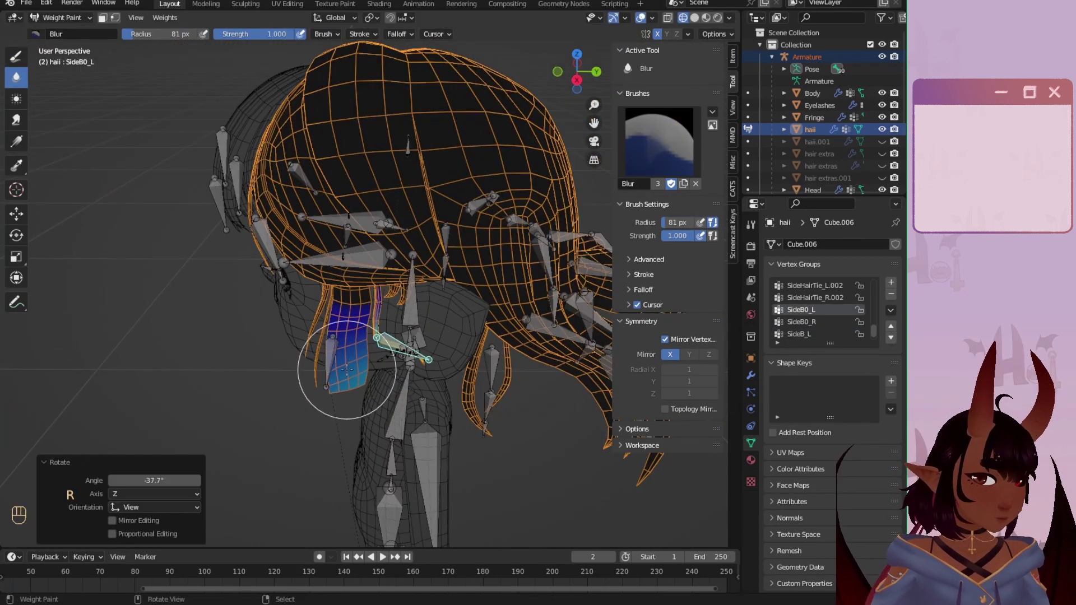
{"action": "right_click", "coordinate": [330, 364]}
{"action": "left_click_drag", "start_coordinate": [348, 373], "coordinate": [365, 355]}
Step: Make the Fringe_L bone active and paint its weight on the front tip of haii
{"action": "middle_click_drag", "start_coordinate": [365, 356], "coordinate": [471, 336]}
{"action": "right_click", "coordinate": [295, 263]}
{"action": "left_click", "coordinate": [16, 56]}
{"action": "left_click_drag", "start_coordinate": [113, 185], "coordinate": [225, 308]}
Step: Switch to the Blur brush and rotate the Fringe_L bone to test the front tip's deformation
{"action": "left_click", "coordinate": [15, 78]}
{"action": "scroll", "coordinate": [359, 225], "scroll_direction": "down", "scroll_amount": 4}
{"action": "key", "text": "r"}
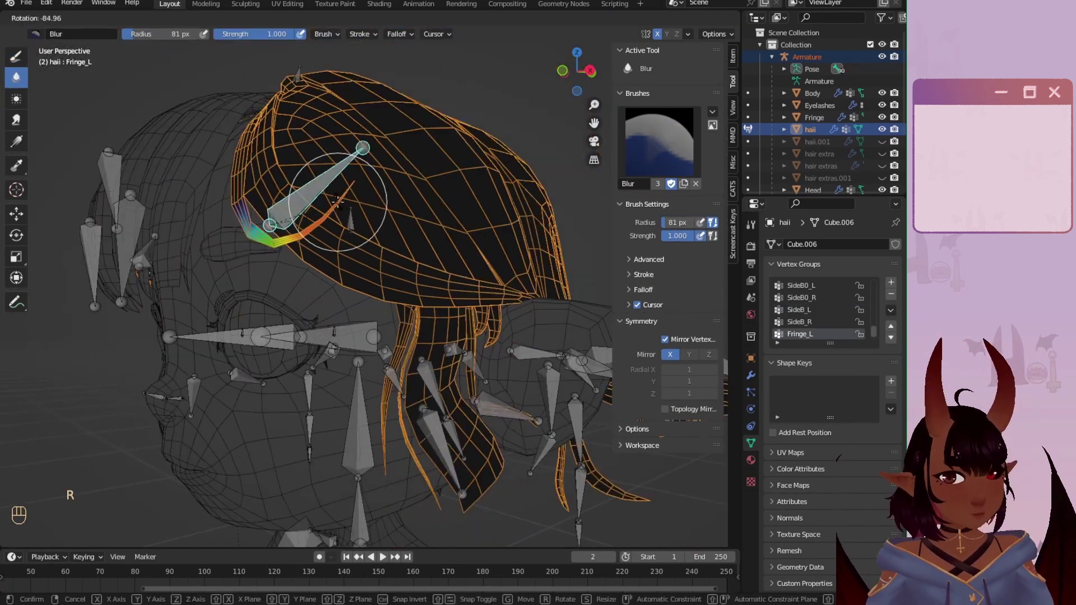
{"action": "left_click", "coordinate": [269, 303]}
Step: Extend the Fringe_L weight along the front edge of haii and blur it with the 81 px brush
{"action": "left_click", "coordinate": [16, 56]}
{"action": "left_click_drag", "start_coordinate": [246, 269], "coordinate": [330, 331]}
{"action": "left_click", "coordinate": [16, 77]}
{"action": "left_click_drag", "start_coordinate": [314, 280], "coordinate": [360, 320]}
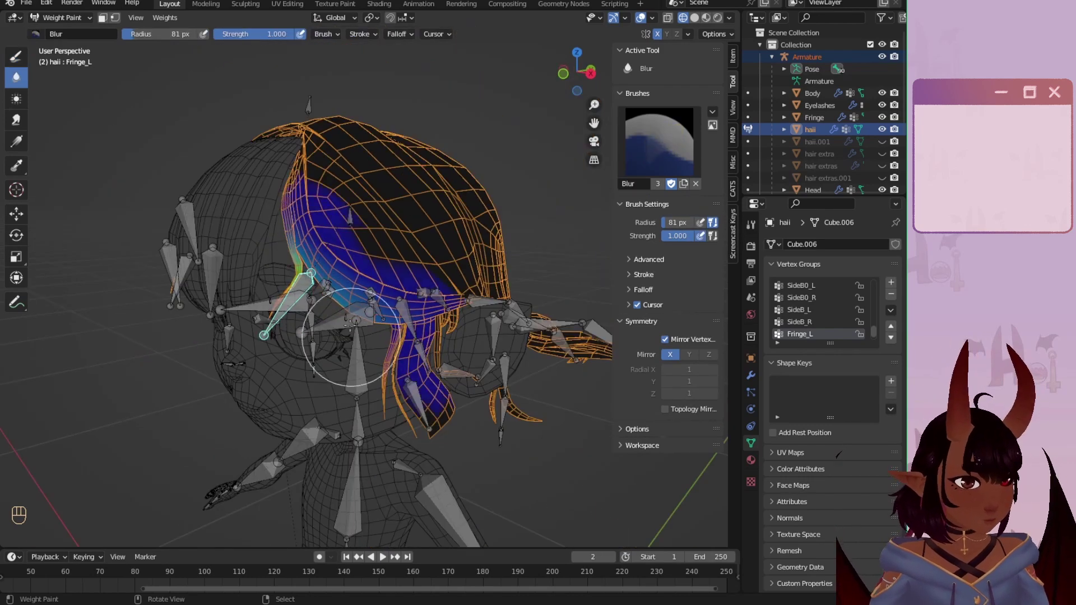
Step: Rotate the Fringe_L bone repeatedly, up to about 112°, and inspect the hair deformation from several angles
{"action": "key", "text": "r"}
{"action": "middle_click_drag", "start_coordinate": [351, 325], "coordinate": [440, 359]}
{"action": "key", "text": "r"}
{"action": "left_click", "coordinate": [439, 377]}
{"action": "key", "text": "r"}
{"action": "left_click", "coordinate": [280, 437]}
{"action": "middle_click_drag", "start_coordinate": [218, 381], "coordinate": [240, 440]}
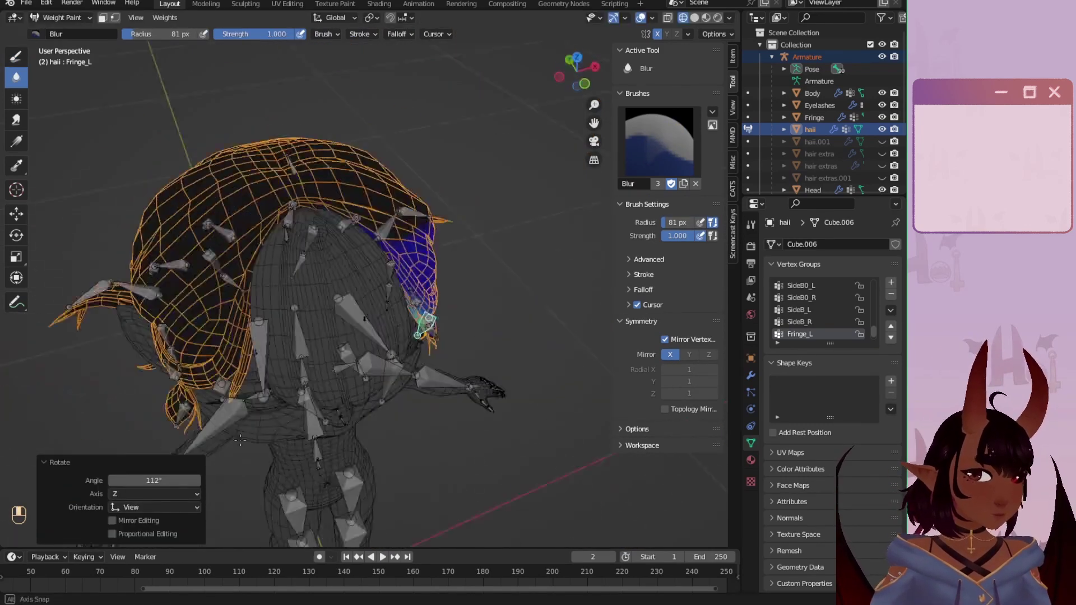
{"action": "middle_click_drag", "start_coordinate": [240, 440], "coordinate": [292, 404]}
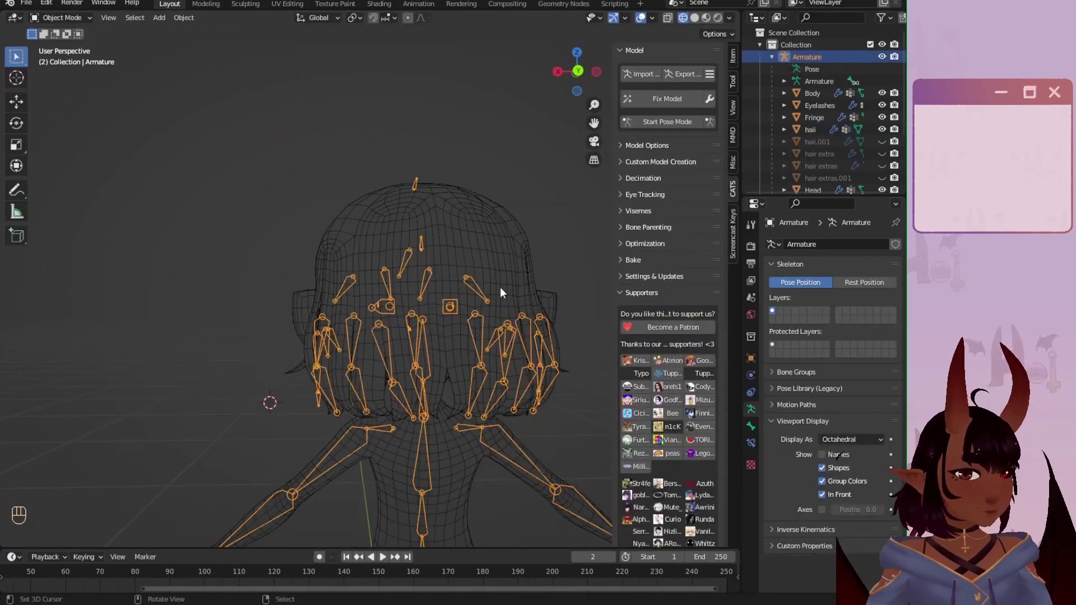
Step: Unhide the hair extras object and bring the front of the head into view
{"action": "middle_click_drag", "start_coordinate": [500, 287], "coordinate": [549, 292]}
{"action": "left_click", "coordinate": [882, 166]}
{"action": "middle_click_drag", "start_coordinate": [393, 247], "coordinate": [337, 247]}
{"action": "scroll", "coordinate": [331, 243], "scroll_direction": "up", "scroll_amount": 2}
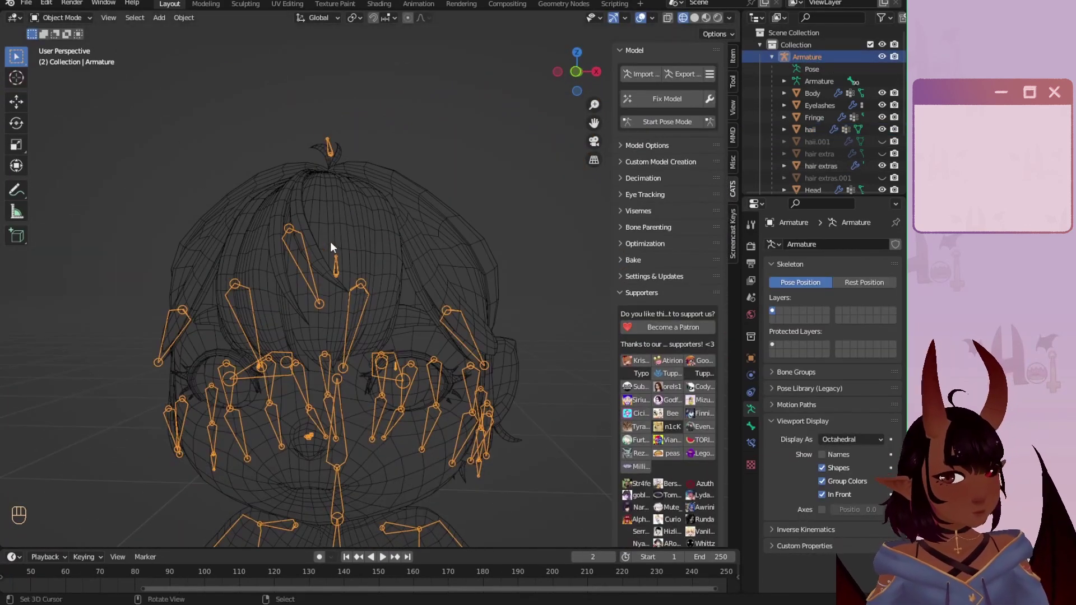
Step: Enter Weight Paint mode on hair extras with the armature, save the file and paint an initial Fringe_L weight gradient over the strands
{"action": "left_click", "coordinate": [821, 167], "text": "ctrl"}
{"action": "left_click", "coordinate": [62, 17]}
{"action": "left_click", "coordinate": [61, 82]}
{"action": "key", "text": "KP_3"}
{"action": "key", "text": "ctrl+s"}
{"action": "left_click_drag", "start_coordinate": [185, 202], "coordinate": [280, 147]}
{"action": "scroll", "coordinate": [341, 140], "scroll_direction": "up", "scroll_amount": 4}
{"action": "scroll", "coordinate": [487, 264], "scroll_direction": "down", "scroll_amount": 3}
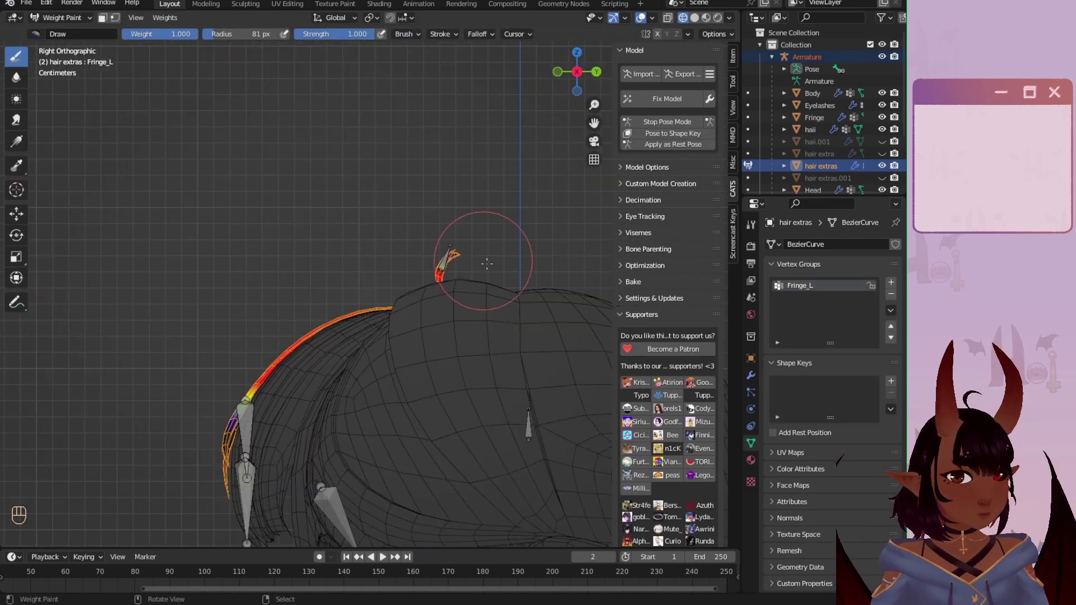
Step: Give hair extras weights for the Ahoge and FringeC bones, switch to the Blur brush and select the Head bone
{"action": "right_click", "coordinate": [446, 261]}
{"action": "scroll", "coordinate": [446, 261], "scroll_direction": "up", "scroll_amount": 5}
{"action": "left_click_drag", "start_coordinate": [403, 269], "coordinate": [384, 312]}
{"action": "key", "text": "KP_1"}
{"action": "right_click", "coordinate": [294, 393]}
{"action": "left_click", "coordinate": [16, 78]}
{"action": "scroll", "coordinate": [331, 420], "scroll_direction": "down", "scroll_amount": 4}
{"action": "right_click", "coordinate": [340, 481]}
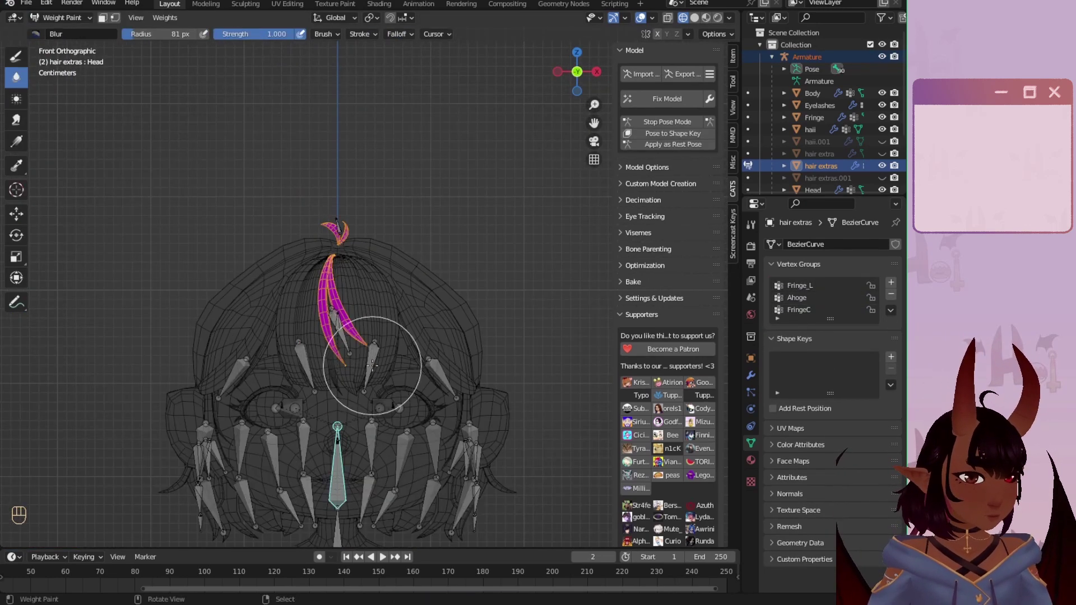
Step: Compare the weights of the Head and Fringe_L bones on hair extras from the front
{"action": "right_click", "coordinate": [338, 324]}
{"action": "scroll", "coordinate": [336, 322], "scroll_direction": "up", "scroll_amount": 2}
{"action": "scroll", "coordinate": [336, 321], "scroll_direction": "down", "scroll_amount": 2}
{"action": "right_click", "coordinate": [441, 377]}
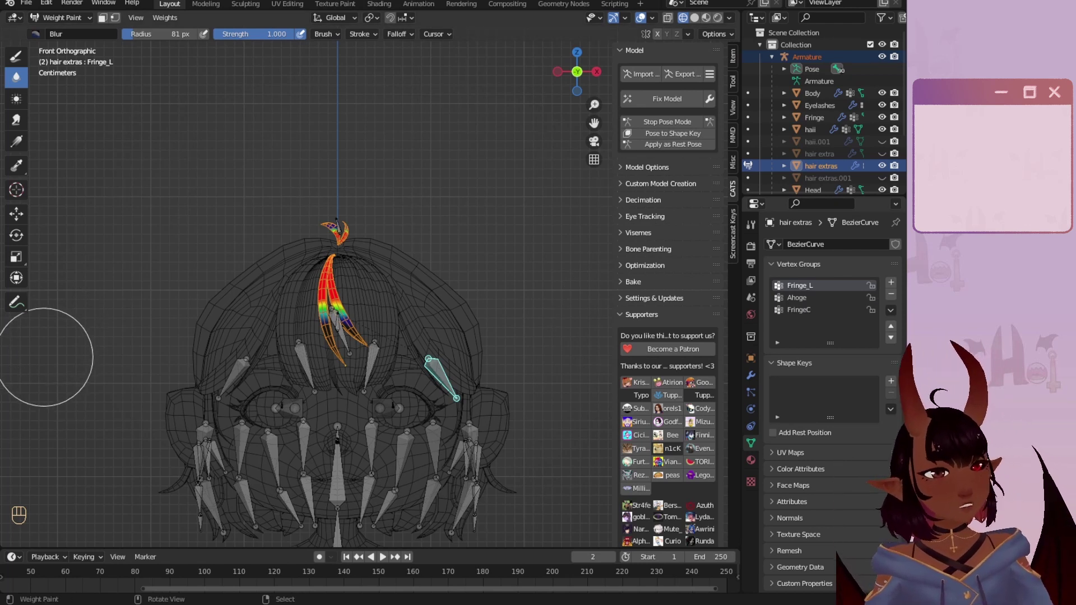
{"action": "scroll", "coordinate": [431, 391], "scroll_direction": "up", "scroll_amount": 2}
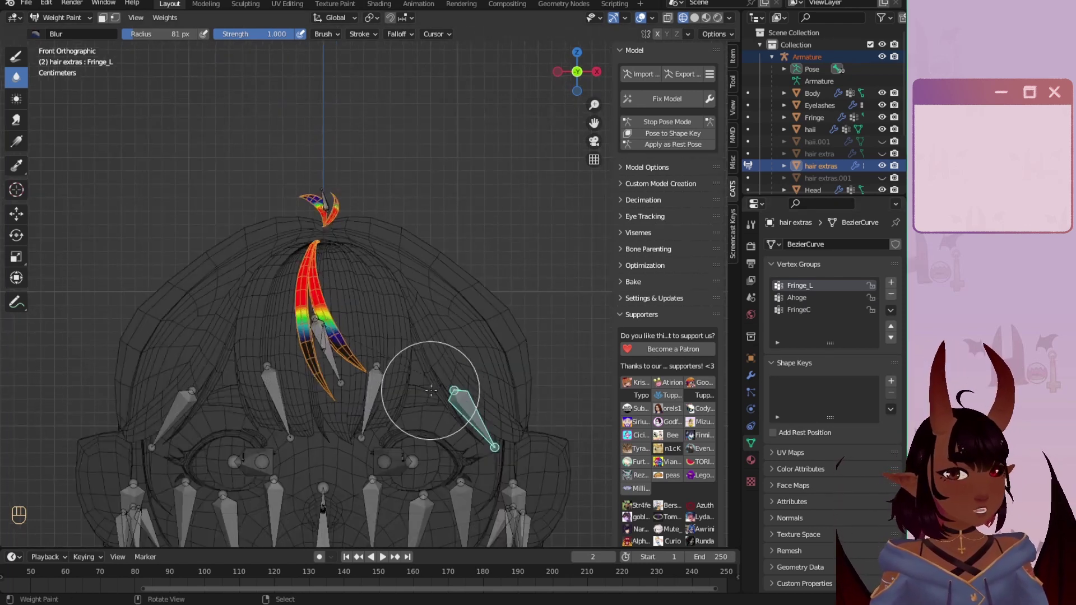
{"action": "middle_click_drag", "start_coordinate": [370, 468], "coordinate": [379, 385], "text": "shift"}
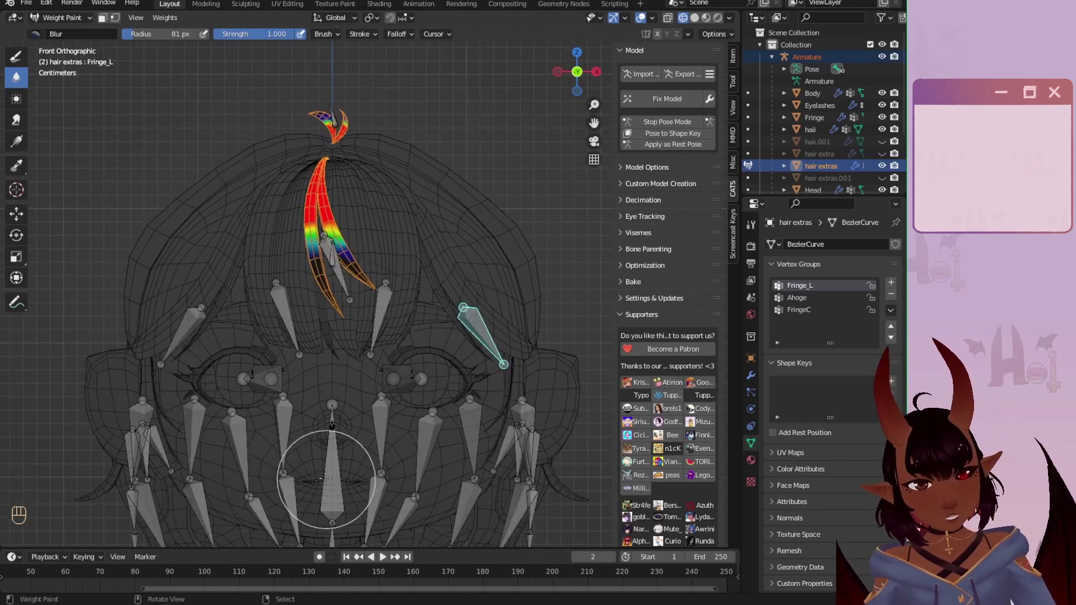
{"action": "right_click", "coordinate": [326, 478]}
{"action": "right_click", "coordinate": [477, 322]}
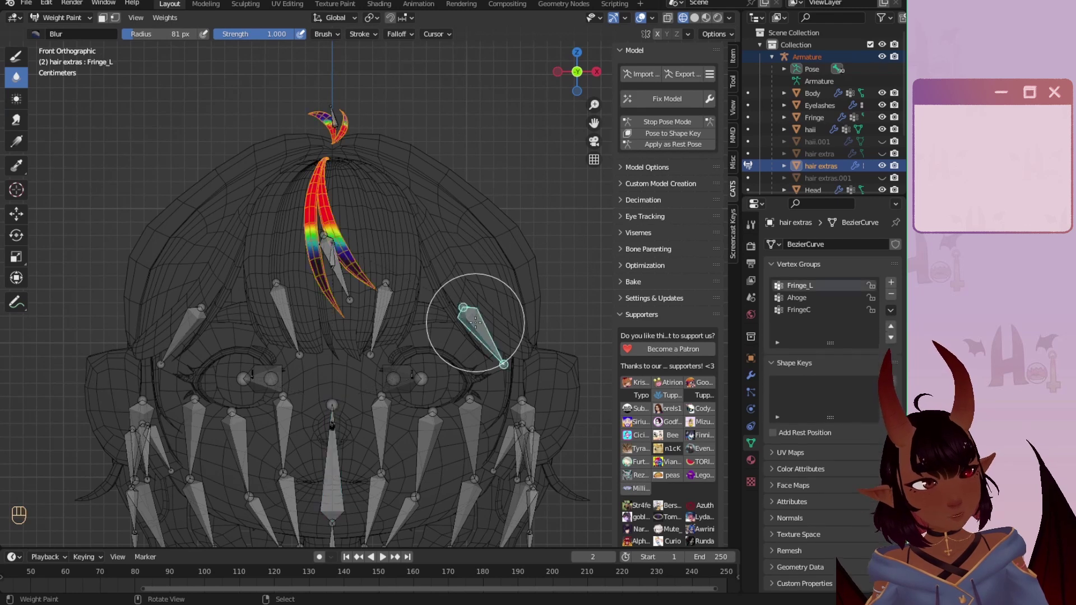
{"action": "right_click", "coordinate": [329, 464]}
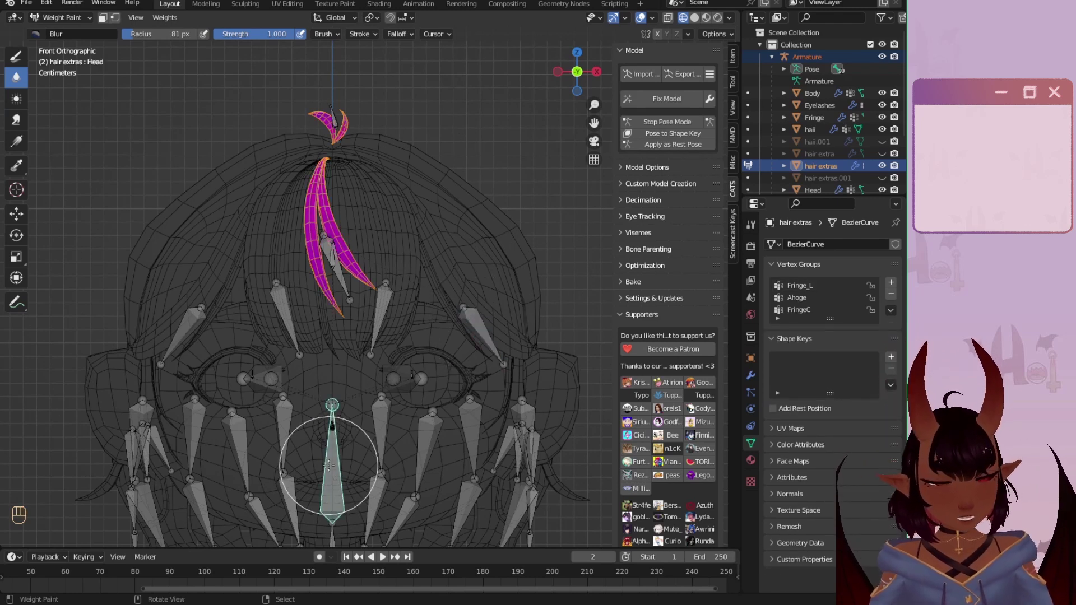
{"action": "right_click", "coordinate": [479, 325]}
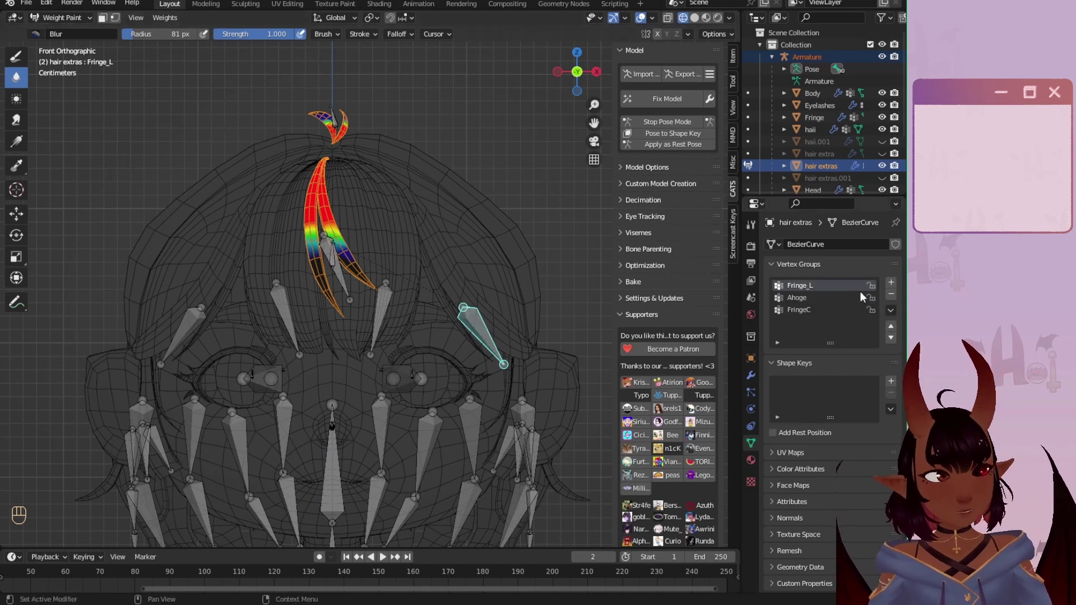
Step: Rename the Fringe_L vertex group of hair extras as Head and select the Head bone to check its weights
{"action": "left_click", "coordinate": [800, 299]}
{"action": "left_click", "coordinate": [811, 286]}
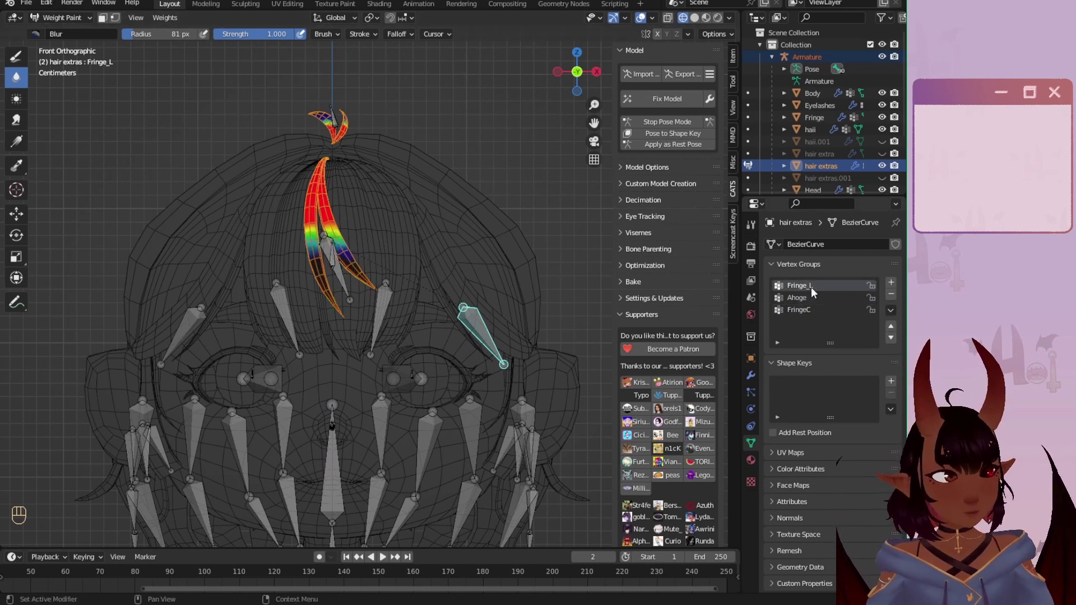
{"action": "double_click", "coordinate": [810, 285]}
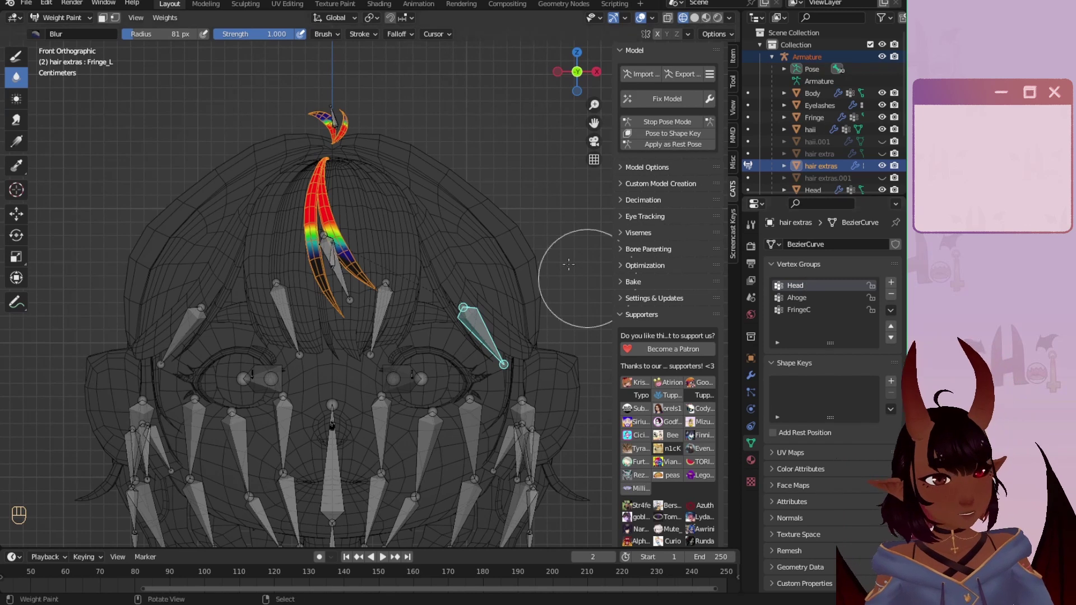
{"action": "left_click", "coordinate": [196, 320], "text": "ctrl"}
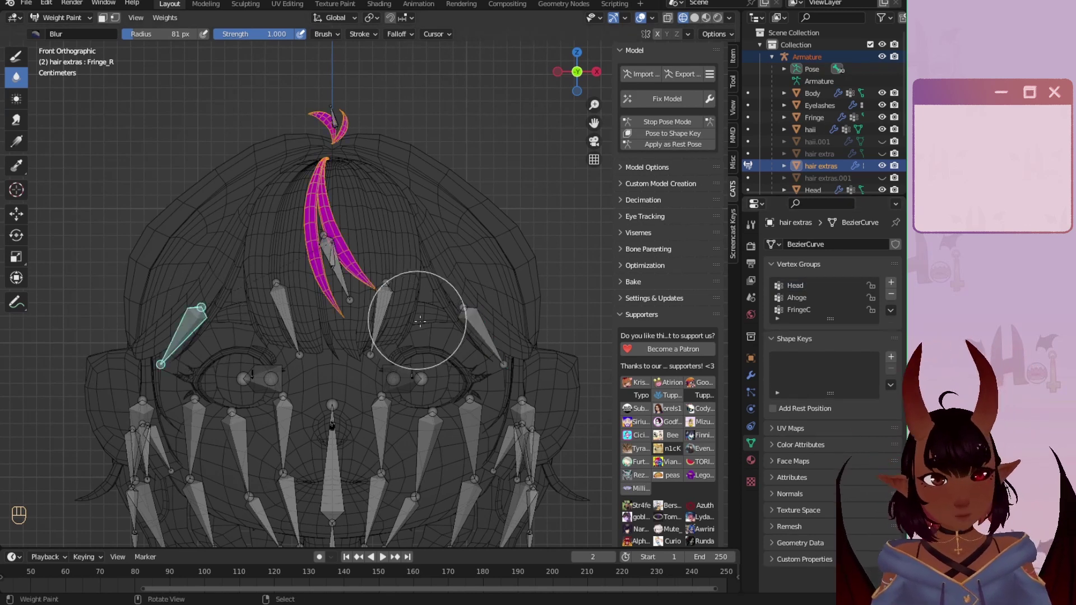
{"action": "left_click", "coordinate": [344, 479], "text": "ctrl"}
{"action": "scroll", "coordinate": [372, 378], "scroll_direction": "up", "scroll_amount": 2}
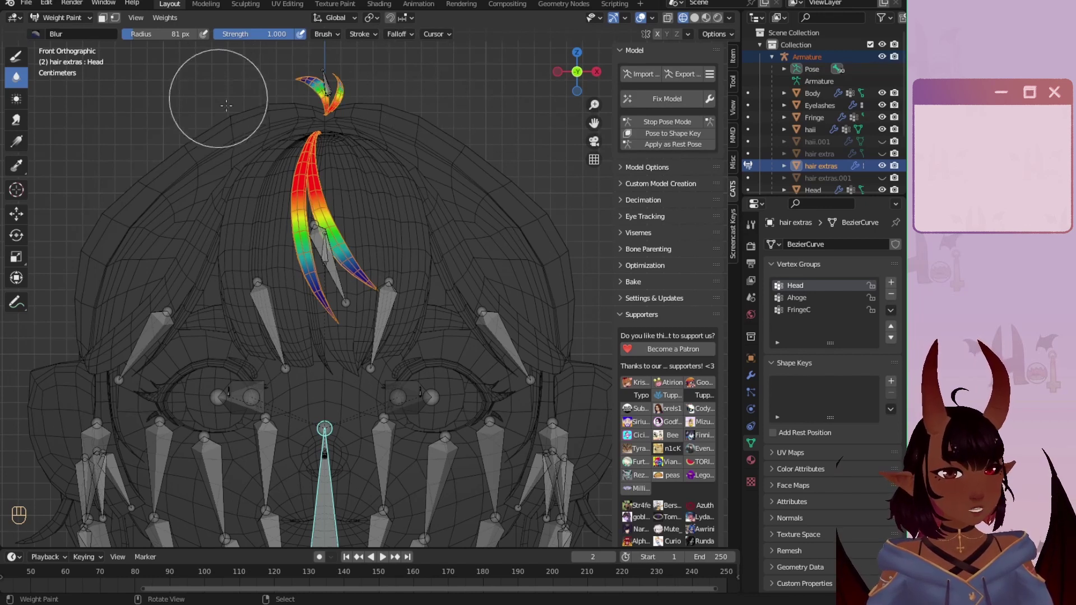
Step: Rotate the FringeC and Ahoge bones to test how the hair extras strands deform
{"action": "left_click", "coordinate": [311, 233], "text": "ctrl"}
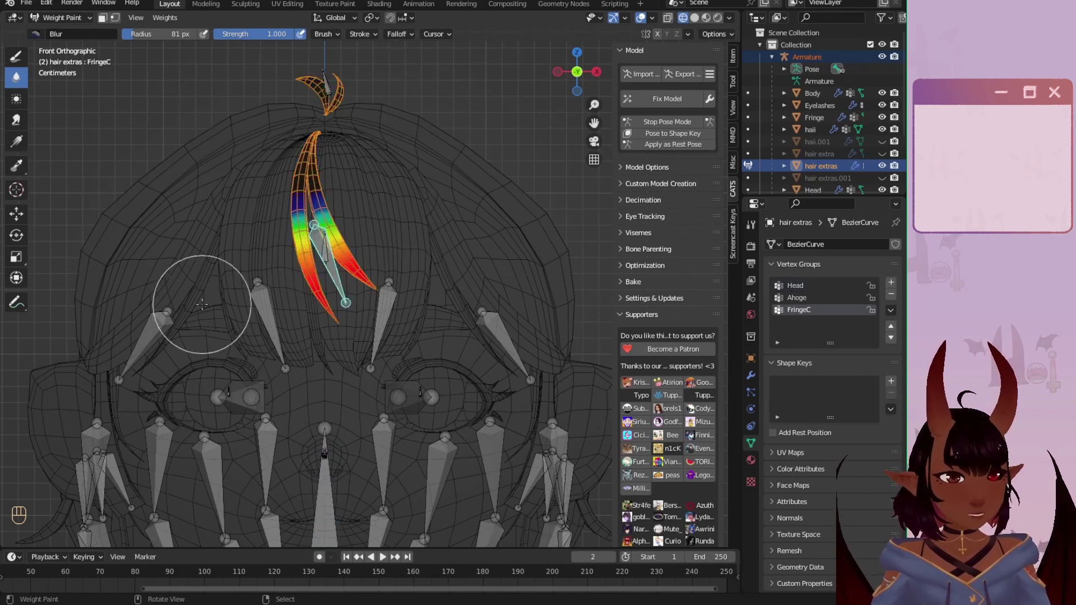
{"action": "key", "text": "r"}
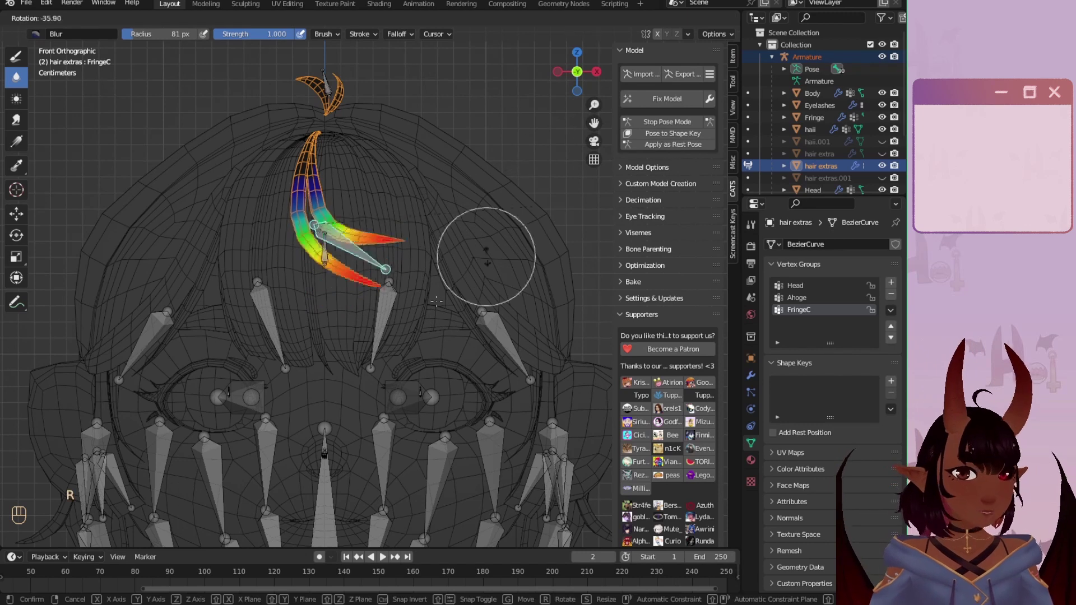
{"action": "left_click", "coordinate": [367, 168]}
{"action": "middle_click_drag", "start_coordinate": [340, 244], "coordinate": [361, 359], "text": "shift"}
{"action": "left_click", "coordinate": [359, 305], "text": "ctrl"}
{"action": "key", "text": "r"}
{"action": "left_click", "coordinate": [381, 275]}
{"action": "middle_click_drag", "start_coordinate": [341, 476], "coordinate": [370, 471], "text": "shift"}
{"action": "left_click", "coordinate": [297, 292], "text": "ctrl"}
{"action": "left_click", "coordinate": [389, 295], "text": "ctrl"}
{"action": "scroll", "coordinate": [392, 313], "scroll_direction": "down", "scroll_amount": 6}
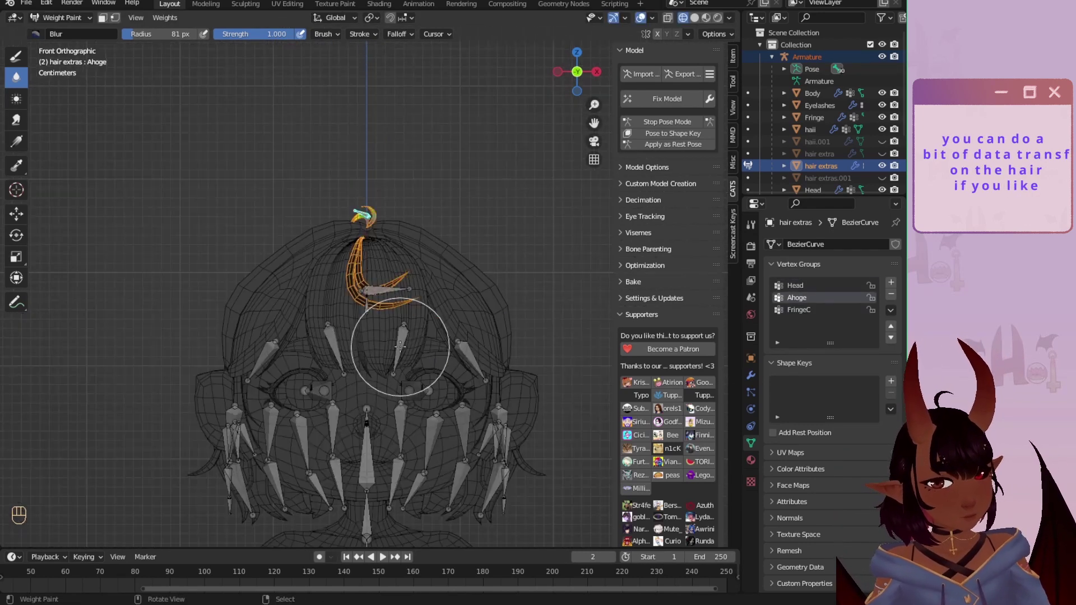
Step: Rotate the Ahoge bone once more to check the top tuft and stop pose mode
{"action": "scroll", "coordinate": [387, 269], "scroll_direction": "up", "scroll_amount": 6}
{"action": "key", "text": "r"}
{"action": "left_click", "coordinate": [454, 127]}
{"action": "left_click", "coordinate": [343, 288], "text": "ctrl"}
{"action": "scroll", "coordinate": [359, 291], "scroll_direction": "down", "scroll_amount": 6}
{"action": "left_click", "coordinate": [373, 435], "text": "ctrl"}
{"action": "left_click", "coordinate": [667, 122]}
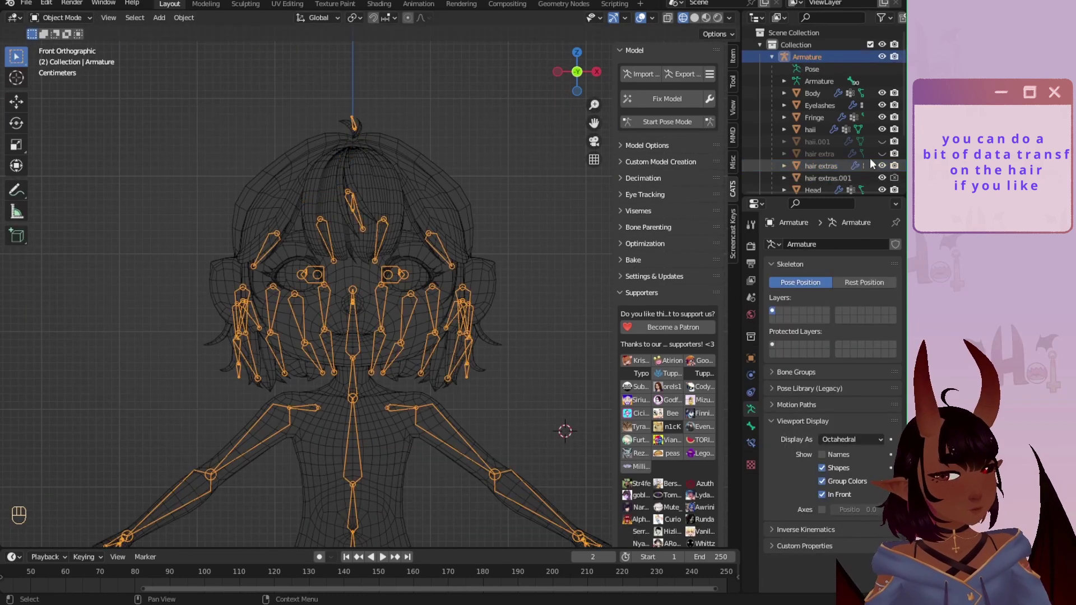
Step: Unhide hair extra, enter Weight Paint mode on it with the armature, show the brush settings and select the SideHairTie_L bone
{"action": "middle_click_drag", "start_coordinate": [471, 269], "coordinate": [342, 280]}
{"action": "left_click", "coordinate": [882, 154]}
{"action": "left_click", "coordinate": [894, 178]}
{"action": "left_click", "coordinate": [483, 302], "text": "shift"}
{"action": "left_click", "coordinate": [61, 18]}
{"action": "left_click", "coordinate": [62, 82]}
{"action": "left_click", "coordinate": [732, 82]}
{"action": "scroll", "coordinate": [505, 314], "scroll_direction": "up", "scroll_amount": 4}
{"action": "left_click", "coordinate": [520, 306], "text": "ctrl"}
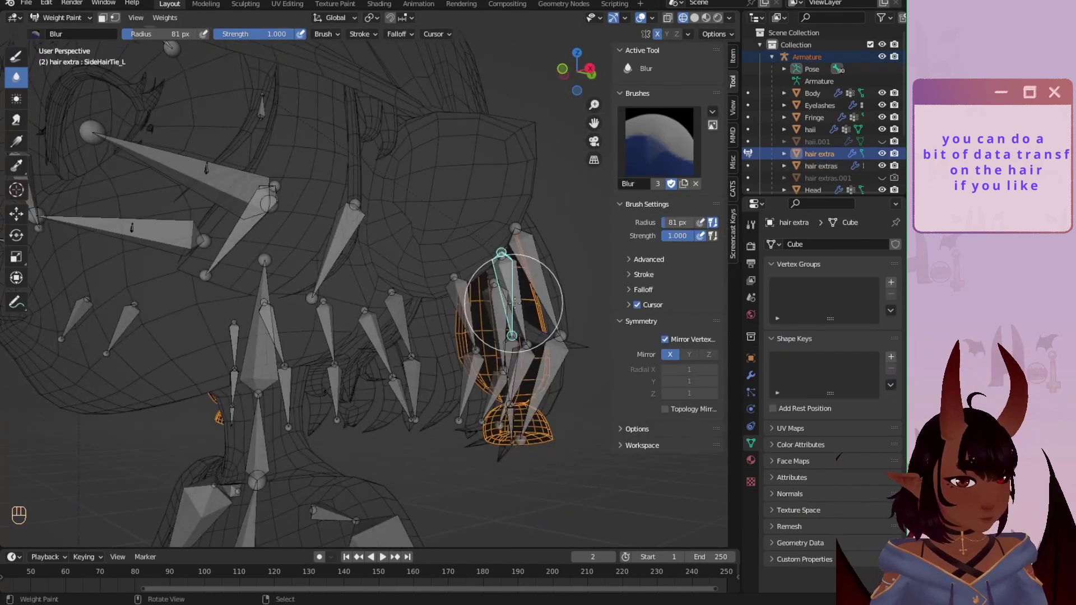
Step: Paint the Head bone's weight over the hair extra side tie with a gradient in side view and switch to Blur
{"action": "scroll", "coordinate": [426, 314], "scroll_direction": "down", "scroll_amount": 5}
{"action": "left_click", "coordinate": [310, 323], "text": "ctrl"}
{"action": "left_click", "coordinate": [15, 56]}
{"action": "key", "text": "KP_3"}
{"action": "left_click_drag", "start_coordinate": [341, 347], "coordinate": [341, 274], "text": "alt"}
{"action": "left_click", "coordinate": [16, 78]}
{"action": "scroll", "coordinate": [336, 336], "scroll_direction": "up", "scroll_amount": 5}
Step: Paint weights for the SideHairTie_L, SideHairTie_L.001 and SideHairTie_L.002 bones along the side tie and blur their transitions
{"action": "left_click", "coordinate": [320, 337], "text": "ctrl"}
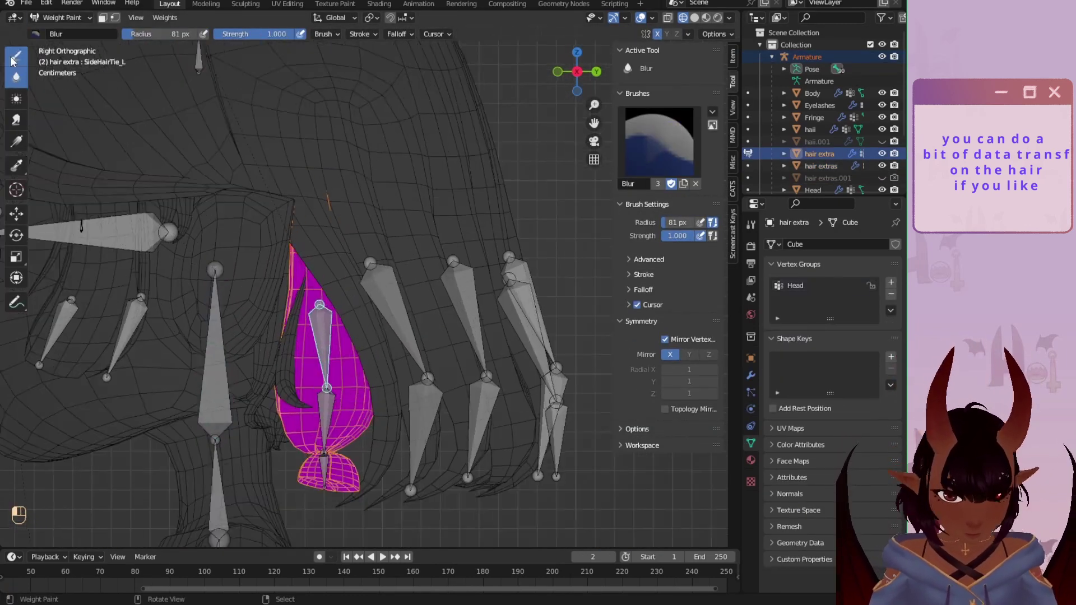
{"action": "left_click", "coordinate": [16, 57]}
{"action": "left_click", "coordinate": [406, 34]}
{"action": "left_click", "coordinate": [317, 365], "text": "ctrl"}
{"action": "left_click_drag", "start_coordinate": [317, 359], "coordinate": [317, 303], "text": "alt"}
{"action": "left_click", "coordinate": [314, 460], "text": "ctrl"}
{"action": "left_click", "coordinate": [15, 78]}
{"action": "left_click", "coordinate": [318, 365], "text": "ctrl"}
{"action": "scroll", "coordinate": [314, 359], "scroll_direction": "down", "scroll_amount": 3}
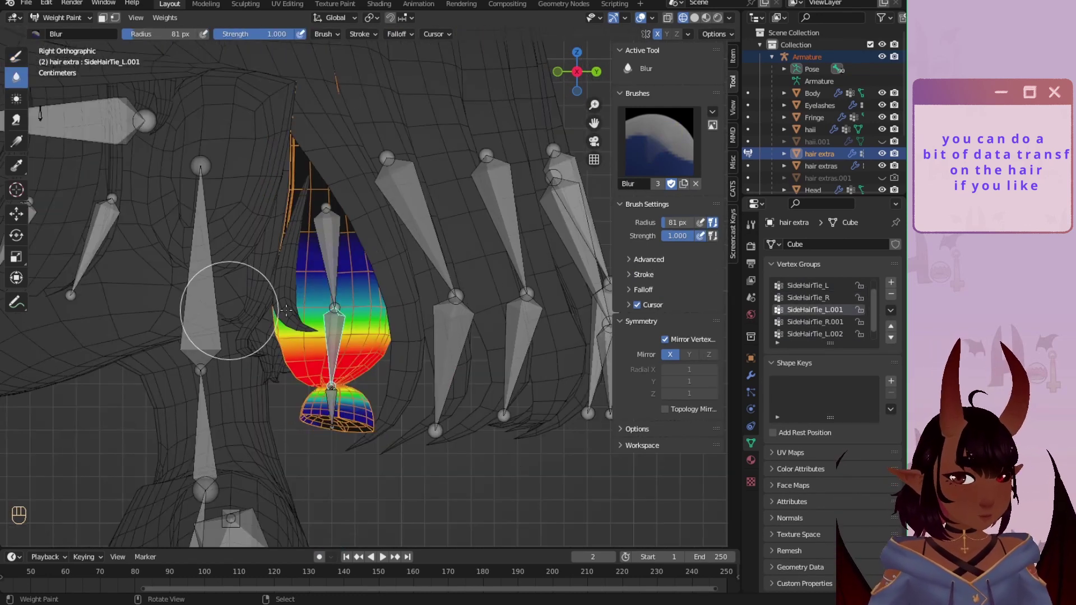
Step: Rotate the SideHairTie_L bone chain in side view, turning SideHairTie_L.002 about 94°, to test the tie's deformation
{"action": "left_click", "coordinate": [318, 269], "text": "ctrl"}
{"action": "key", "text": "r"}
{"action": "left_click", "coordinate": [404, 252]}
{"action": "left_click", "coordinate": [285, 308], "text": "ctrl"}
{"action": "left_click", "coordinate": [374, 241], "text": "ctrl"}
{"action": "scroll", "coordinate": [414, 254], "scroll_direction": "down", "scroll_amount": 1}
{"action": "scroll", "coordinate": [414, 254], "scroll_direction": "up", "scroll_amount": 2}
{"action": "right_click", "coordinate": [504, 244]}
{"action": "key", "text": "r"}
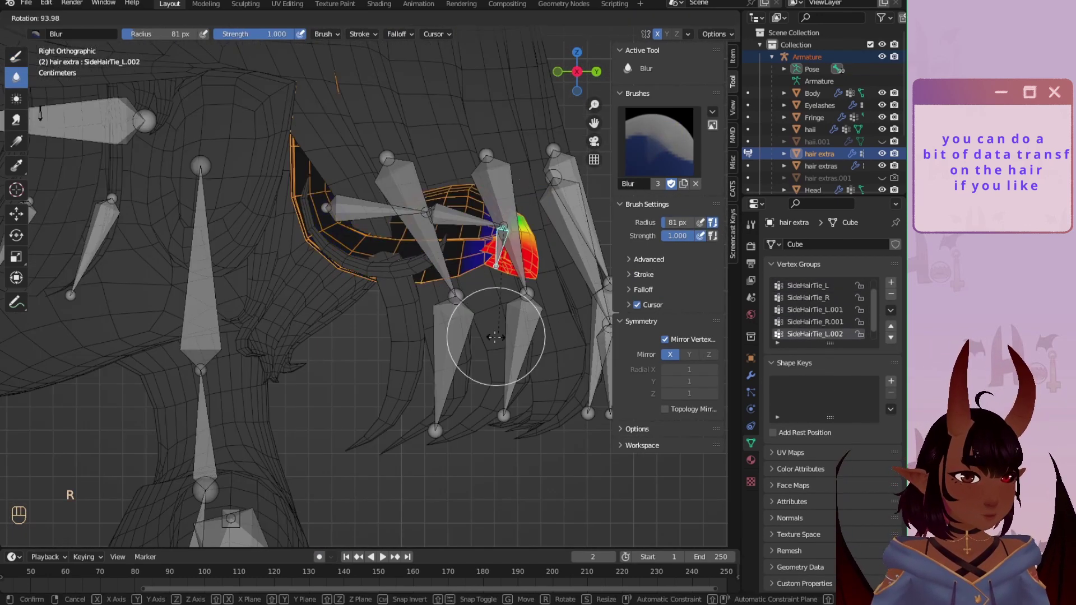
Step: Rotate the side tie bones around the X axis and inspect the mesh's bending from an orbited view
{"action": "right_click", "coordinate": [365, 224]}
{"action": "key", "text": "r"}
{"action": "key", "text": "x"}
{"action": "left_click", "coordinate": [570, 236]}
{"action": "middle_click_drag", "start_coordinate": [504, 314], "coordinate": [389, 375]}
{"action": "right_click", "coordinate": [337, 318]}
{"action": "key", "text": "r"}
{"action": "middle_click_drag", "start_coordinate": [348, 319], "coordinate": [392, 302]}
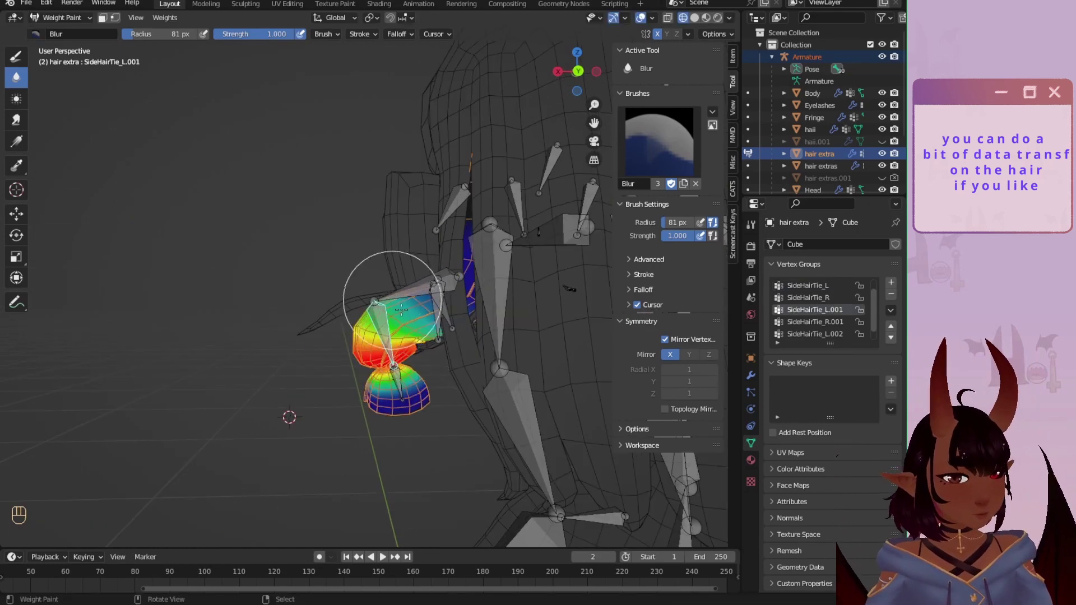
Step: Rotate SideHairTie_L.001 and its neighbouring bones repeatedly to check the side tie's bending from several angles
{"action": "right_click", "coordinate": [426, 275]}
{"action": "middle_click_drag", "start_coordinate": [483, 310], "coordinate": [437, 336]}
{"action": "right_click", "coordinate": [393, 386]}
{"action": "key", "text": "r"}
{"action": "right_click", "coordinate": [374, 331]}
{"action": "middle_click_drag", "start_coordinate": [393, 381], "coordinate": [415, 370]}
{"action": "right_click", "coordinate": [381, 322]}
{"action": "key", "text": "r"}
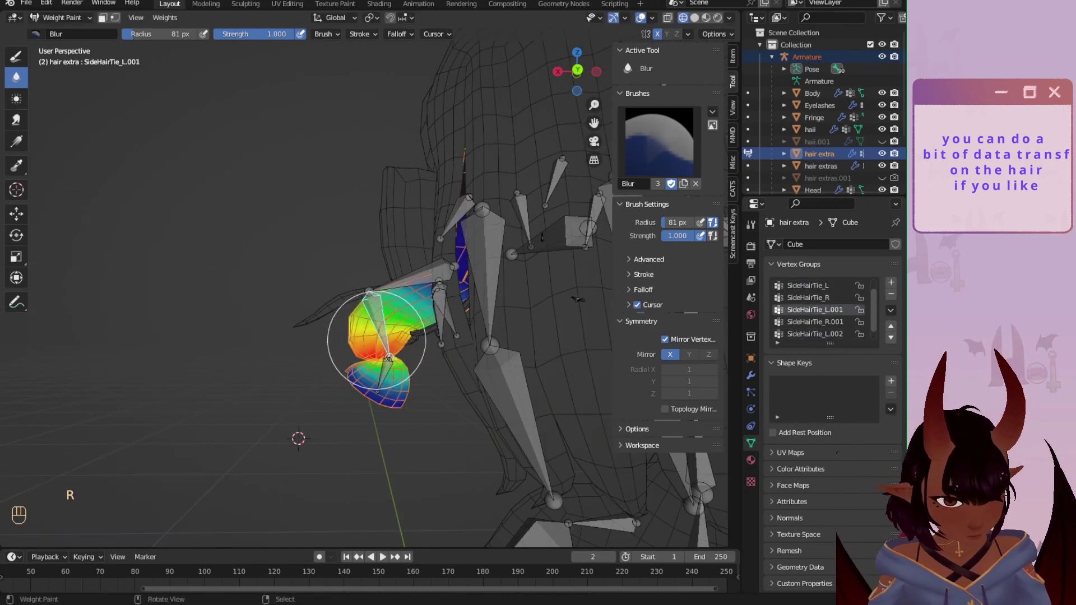
{"action": "right_click", "coordinate": [414, 274]}
{"action": "key", "text": "r"}
{"action": "middle_click_drag", "start_coordinate": [449, 230], "coordinate": [314, 235]}
Step: Stop pose mode, unhide hair extras.001 and select it
{"action": "left_click", "coordinate": [733, 189]}
{"action": "left_click", "coordinate": [667, 121]}
{"action": "left_click", "coordinate": [882, 178]}
{"action": "left_click", "coordinate": [838, 179]}
{"action": "middle_click_drag", "start_coordinate": [560, 281], "coordinate": [29, 339]}
Step: Add a Data Transfer modifier to hair extras.001 with haii as the source
{"action": "left_click", "coordinate": [752, 375]}
{"action": "left_click", "coordinate": [833, 245]}
{"action": "left_click", "coordinate": [583, 272]}
{"action": "scroll", "coordinate": [796, 348], "scroll_direction": "down", "scroll_amount": 3}
{"action": "left_click", "coordinate": [841, 456]}
{"action": "left_click", "coordinate": [784, 509]}
{"action": "left_click", "coordinate": [732, 234]}
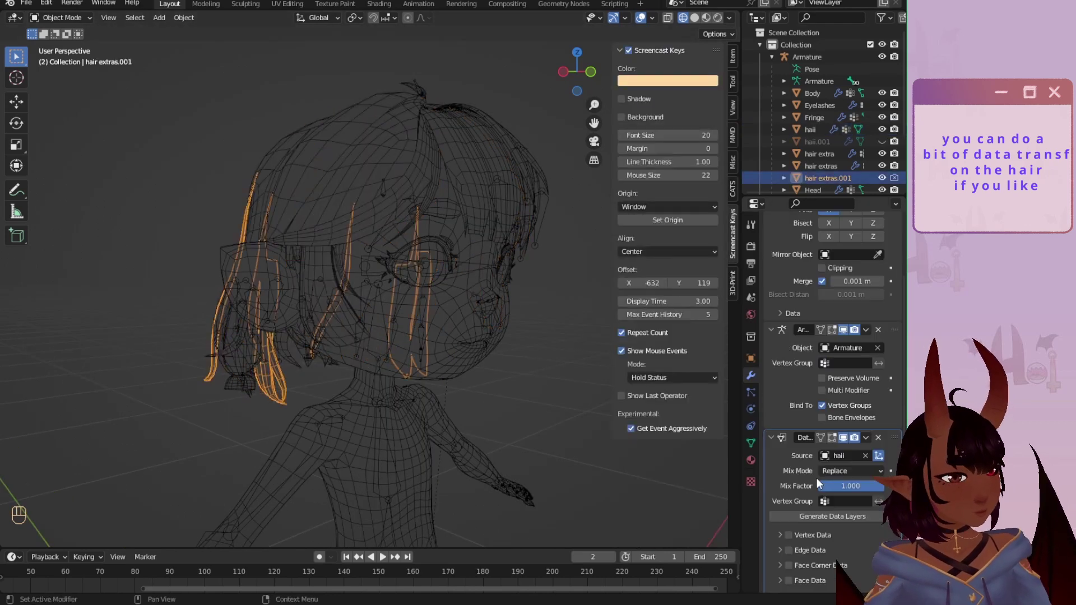
Step: Enable vertex group transfer under Vertex Data in the hair extras.001 Data Transfer modifier and apply the modifier
{"action": "scroll", "coordinate": [817, 483], "scroll_direction": "down", "scroll_amount": 3}
{"action": "left_click", "coordinate": [788, 456]}
{"action": "left_click", "coordinate": [796, 476]}
{"action": "left_click", "coordinate": [824, 439]}
{"action": "key", "text": "ctrl+a"}
Step: Add a Data Transfer modifier to haii.001, set its source object, enable Vertex Data and apply the modifier
{"action": "left_click", "coordinate": [817, 86]}
{"action": "middle_click_drag", "start_coordinate": [540, 157], "coordinate": [556, 128]}
{"action": "left_click", "coordinate": [832, 244]}
{"action": "left_click", "coordinate": [583, 272]}
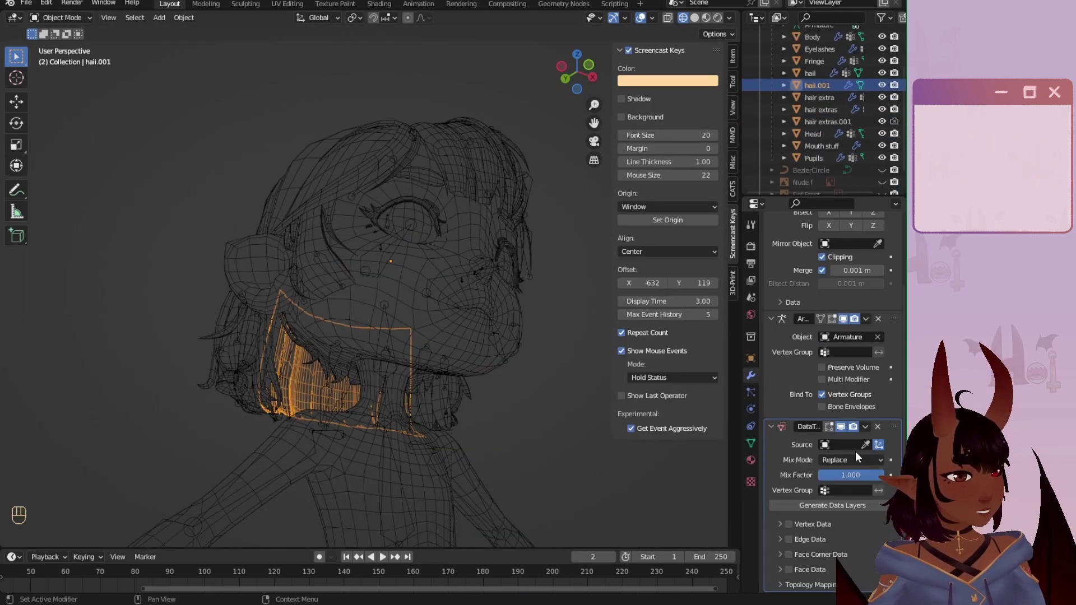
{"action": "left_click", "coordinate": [843, 446]}
{"action": "left_click", "coordinate": [791, 524]}
{"action": "left_click", "coordinate": [815, 504]}
{"action": "key", "text": "ctrl+a"}
Step: Enter Weight Paint mode on hair extras.001 with the armature, select a hair bone and show the brush settings
{"action": "left_click", "coordinate": [829, 179]}
{"action": "left_click", "coordinate": [822, 59]}
{"action": "left_click", "coordinate": [829, 179], "text": "ctrl"}
{"action": "left_click", "coordinate": [61, 17]}
{"action": "left_click", "coordinate": [65, 81]}
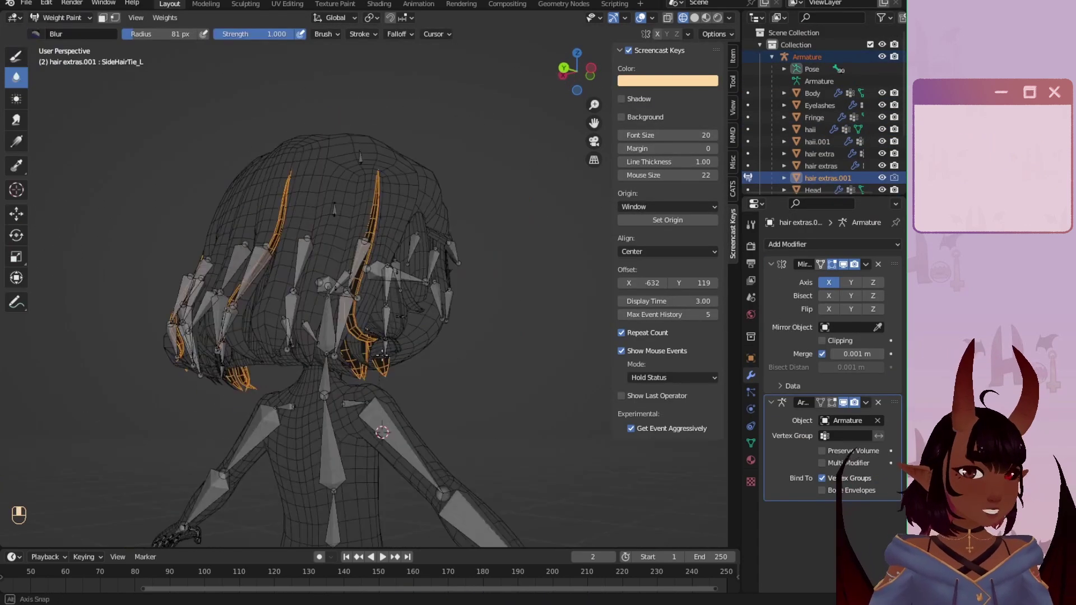
{"action": "middle_click_drag", "start_coordinate": [269, 292], "coordinate": [355, 283]}
{"action": "left_click", "coordinate": [357, 285], "text": "ctrl"}
{"action": "left_click", "coordinate": [733, 82]}
Step: Select several hair bones and rotate one to test the weights transferred to hair extras.001
{"action": "mouse_move", "coordinate": [359, 331]}
{"action": "middle_mouse_down"}
{"action": "mouse_move", "coordinate": [317, 338]}
{"action": "mouse_move", "coordinate": [378, 330]}
{"action": "mouse_move", "coordinate": [448, 281]}
{"action": "mouse_move", "coordinate": [415, 241]}
{"action": "mouse_move", "coordinate": [482, 225]}
{"action": "middle_mouse_up"}
{"action": "right_click", "coordinate": [361, 320]}
{"action": "right_click", "coordinate": [468, 227]}
{"action": "scroll", "coordinate": [402, 264], "scroll_direction": "down", "scroll_amount": 2}
{"action": "scroll", "coordinate": [414, 241], "scroll_direction": "up", "scroll_amount": 3}
{"action": "right_click", "coordinate": [425, 199]}
{"action": "right_click", "coordinate": [420, 161]}
{"action": "key", "text": "r"}
{"action": "left_click", "coordinate": [497, 250]}
{"action": "right_click", "coordinate": [524, 253]}
Step: Paint extra weight on the hair extras.001 strands with the Draw brush and switch to Blur to smooth it
{"action": "left_click", "coordinate": [16, 56]}
{"action": "left_click_drag", "start_coordinate": [442, 263], "coordinate": [409, 314]}
{"action": "left_click", "coordinate": [16, 78]}
{"action": "middle_click_drag", "start_coordinate": [359, 269], "coordinate": [413, 337]}
{"action": "right_click", "coordinate": [396, 440]}
Step: Rotate a side hair bone and inspect how the hair extras.001 strands follow it
{"action": "middle_click_drag", "start_coordinate": [413, 486], "coordinate": [392, 358]}
{"action": "right_click", "coordinate": [347, 344]}
{"action": "key", "text": "r"}
{"action": "left_click", "coordinate": [436, 304]}
{"action": "middle_click_drag", "start_coordinate": [436, 305], "coordinate": [387, 241]}
Step: Set the Draw brush to Subtract blending and remove the side hair tie bones' weight from the neighbouring hair extras.001 strand
{"action": "right_click", "coordinate": [439, 314]}
{"action": "left_click", "coordinate": [17, 57]}
{"action": "left_click", "coordinate": [408, 34]}
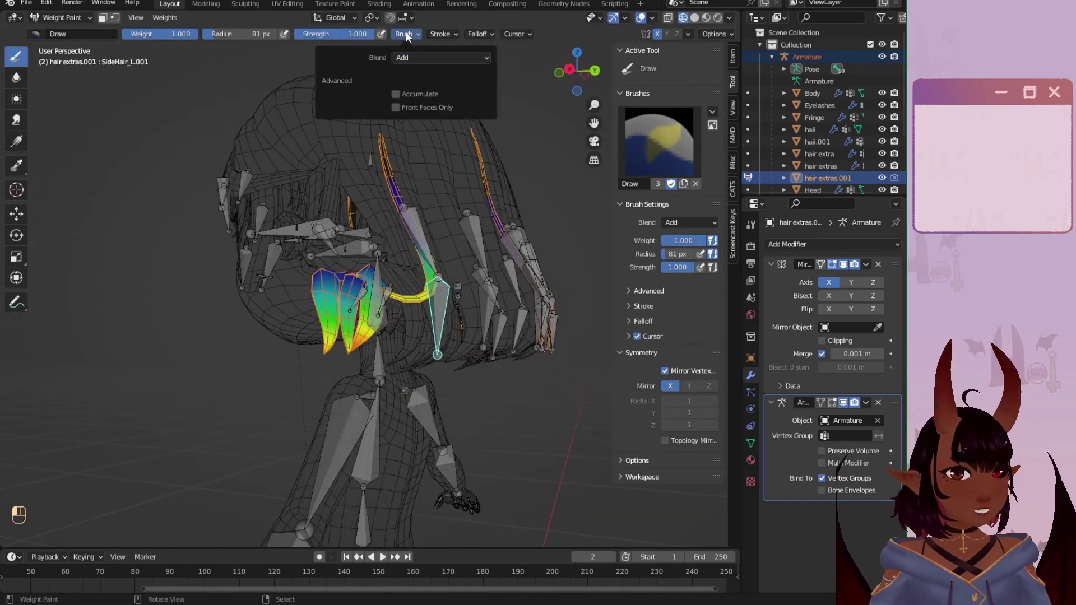
{"action": "left_click", "coordinate": [440, 57]}
{"action": "key", "text": "m"}
{"action": "key", "text": "l"}
{"action": "mouse_move", "coordinate": [437, 269]}
{"action": "middle_mouse_down"}
{"action": "mouse_move", "coordinate": [351, 261]}
{"action": "mouse_move", "coordinate": [336, 314]}
{"action": "middle_mouse_up"}
{"action": "right_click", "coordinate": [245, 293]}
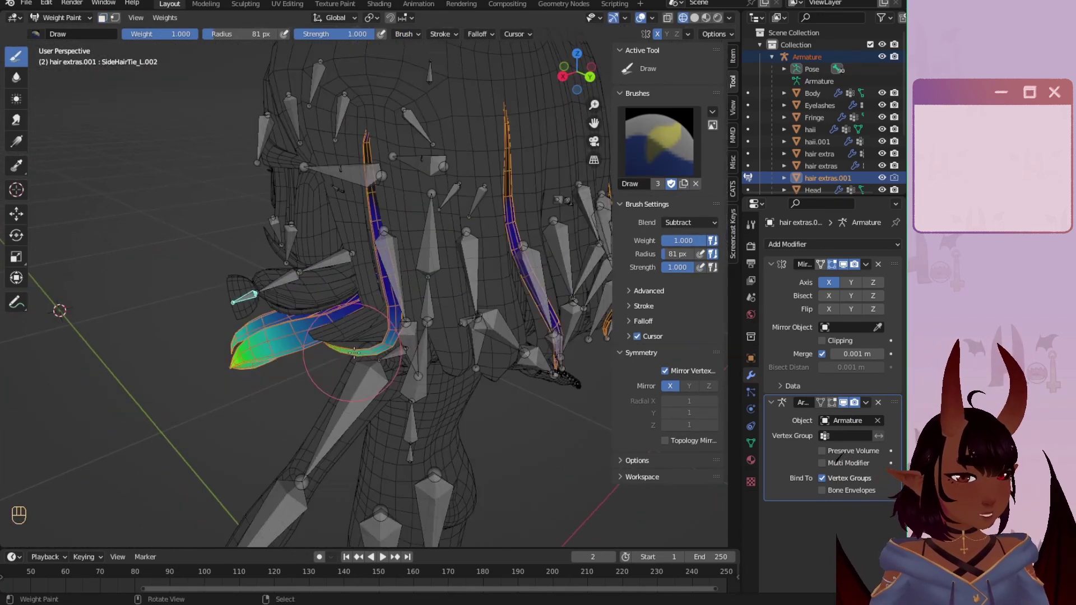
{"action": "middle_click_drag", "start_coordinate": [351, 361], "coordinate": [314, 311]}
Step: Rotate the side hair tie bones to test how the hair extras.001 side strands follow them
{"action": "key", "text": "a"}
{"action": "key", "text": "a"}
{"action": "key", "text": "l"}
{"action": "scroll", "coordinate": [285, 309], "scroll_direction": "up", "scroll_amount": 2}
{"action": "key", "text": "m"}
{"action": "key", "text": "r"}
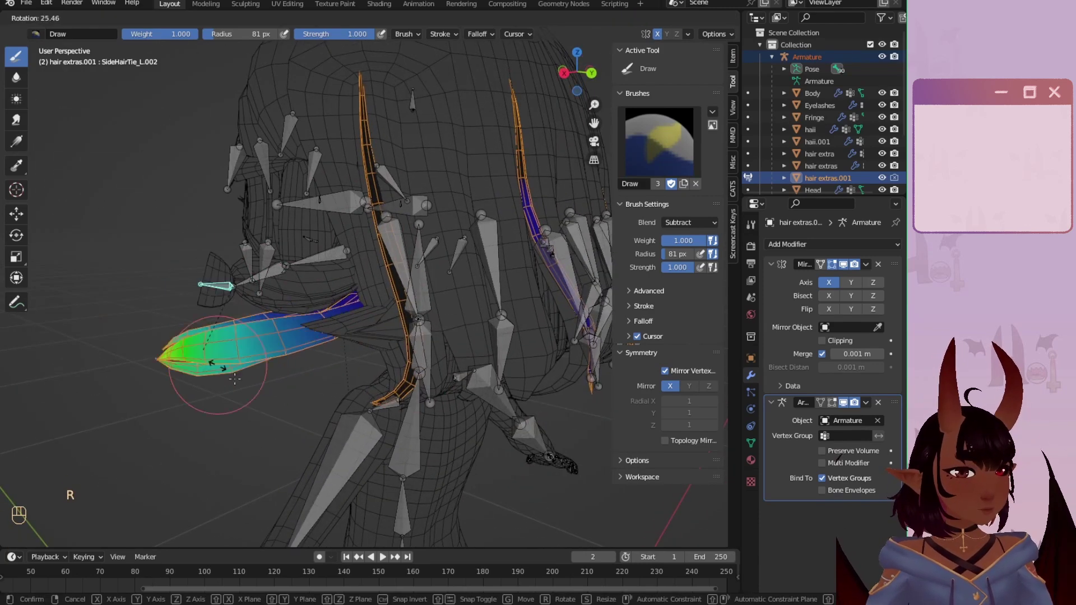
{"action": "right_click", "coordinate": [317, 259]}
{"action": "key", "text": "r"}
{"action": "mouse_move", "coordinate": [320, 269]}
{"action": "middle_mouse_down"}
{"action": "mouse_move", "coordinate": [331, 297]}
{"action": "mouse_move", "coordinate": [224, 241]}
{"action": "middle_mouse_up"}
Step: Hide haii.001 and rotate a side hair bone to test the exposed strands
{"action": "left_click", "coordinate": [882, 142]}
{"action": "right_click", "coordinate": [379, 278]}
{"action": "key", "text": "r"}
{"action": "left_click", "coordinate": [312, 328]}
{"action": "scroll", "coordinate": [291, 269], "scroll_direction": "down", "scroll_amount": 1}
Step: Undo the last change and select the SideHairTie_L bone with the Blur brush active
{"action": "left_click", "coordinate": [17, 78]}
{"action": "key", "text": "ctrl+z"}
{"action": "scroll", "coordinate": [315, 286], "scroll_direction": "up", "scroll_amount": 3}
{"action": "scroll", "coordinate": [224, 280], "scroll_direction": "down", "scroll_amount": 3}
{"action": "right_click", "coordinate": [137, 314]}
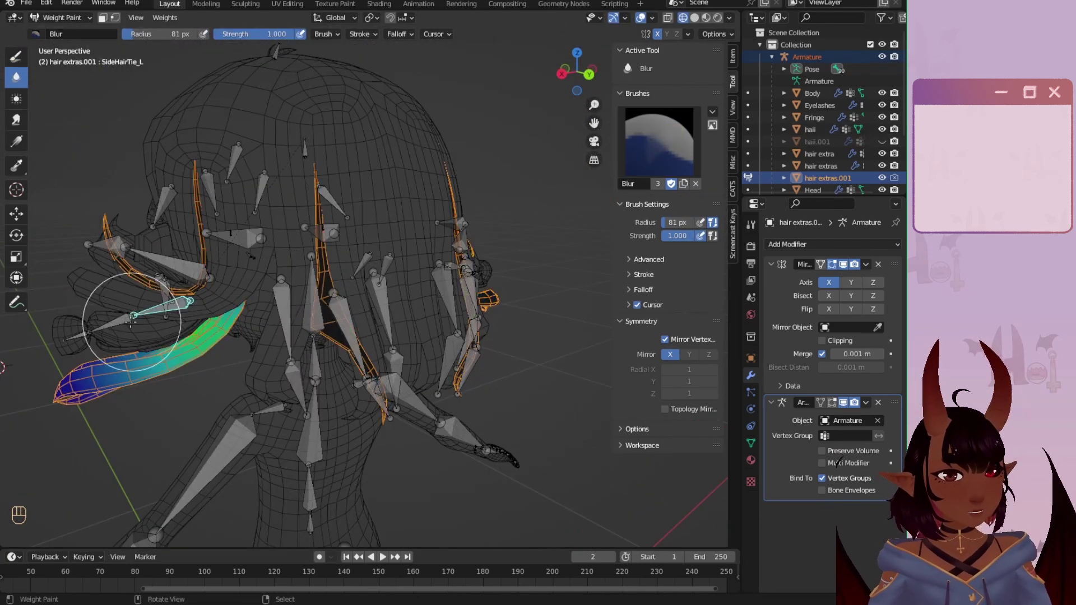
Step: Subtract the side hair tie weight from the back strand with the Draw brush and select the BackHairB_L bone
{"action": "left_click", "coordinate": [16, 57]}
{"action": "left_click", "coordinate": [408, 34]}
{"action": "right_click", "coordinate": [163, 308]}
{"action": "left_click_drag", "start_coordinate": [334, 286], "coordinate": [344, 313]}
{"action": "middle_click_drag", "start_coordinate": [344, 312], "coordinate": [314, 320]}
{"action": "right_click", "coordinate": [180, 292]}
{"action": "right_click", "coordinate": [348, 314]}
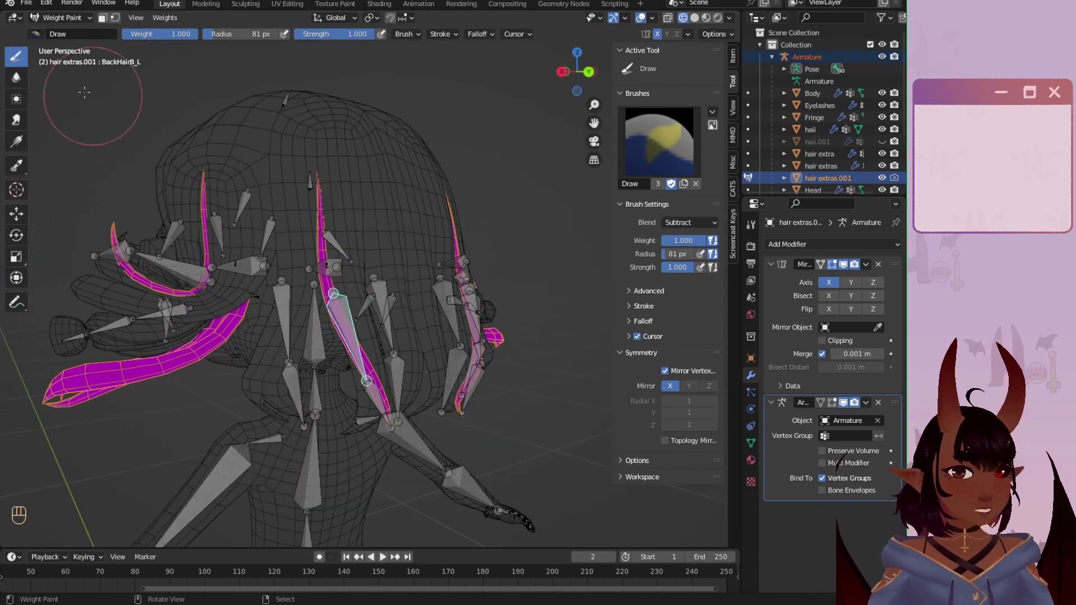
Step: Set the Draw brush to Add blending, paint BackHairB_L weight along the back strand and smooth it with Blur
{"action": "left_click", "coordinate": [689, 223]}
{"action": "left_click_drag", "start_coordinate": [339, 305], "coordinate": [370, 358]}
{"action": "middle_click_drag", "start_coordinate": [347, 292], "coordinate": [354, 359]}
{"action": "left_click", "coordinate": [16, 78]}
{"action": "left_click_drag", "start_coordinate": [336, 308], "coordinate": [347, 332]}
Step: Rotate the back strand's bone and select SideHairBack_L.001 to check for stray weights
{"action": "key", "text": "r"}
{"action": "left_click", "coordinate": [359, 280]}
{"action": "middle_click_drag", "start_coordinate": [314, 291], "coordinate": [350, 322]}
{"action": "right_click", "coordinate": [284, 322]}
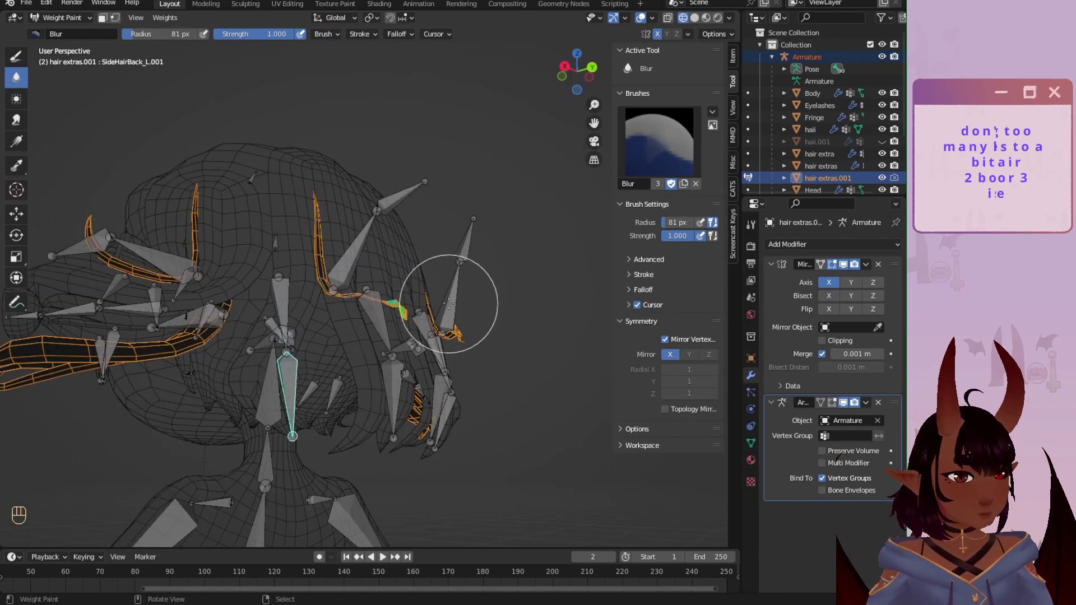
{"action": "middle_click_drag", "start_coordinate": [361, 256], "coordinate": [359, 355]}
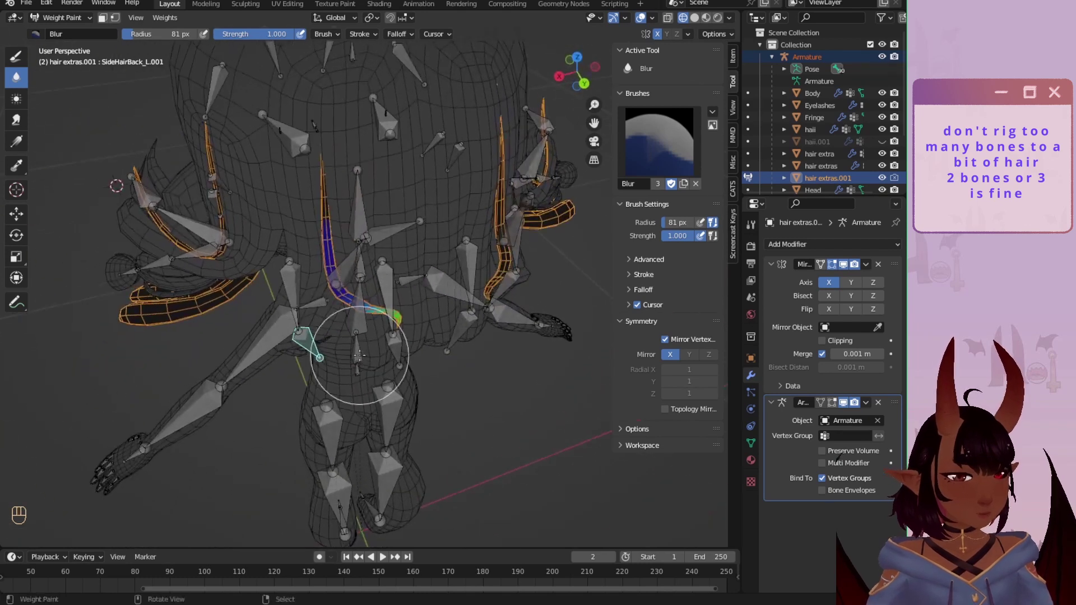
Step: Set the Draw brush to Subtract blending and remove stray SideHairBack_L.001 and BackHair_L weights from the back strand
{"action": "left_click", "coordinate": [12, 56]}
{"action": "left_click", "coordinate": [405, 35]}
{"action": "left_click", "coordinate": [404, 58]}
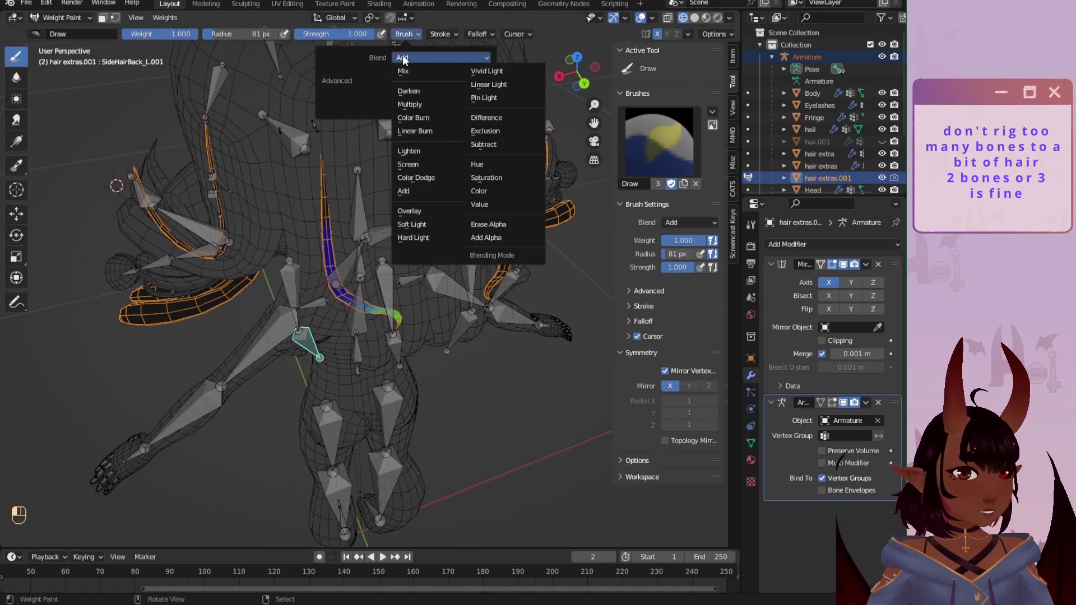
{"action": "left_click", "coordinate": [497, 145]}
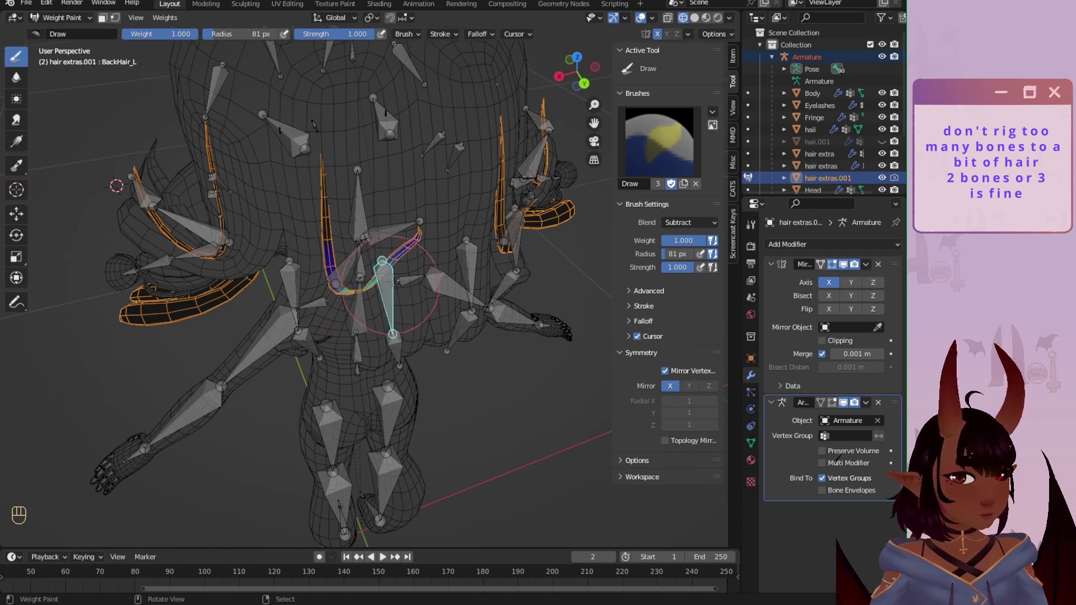
{"action": "middle_click_drag", "start_coordinate": [352, 305], "coordinate": [364, 280]}
{"action": "scroll", "coordinate": [464, 237], "scroll_direction": "up", "scroll_amount": 2}
{"action": "right_click", "coordinate": [416, 165]}
Step: Switch to the Blur brush and rotate BackHairB_L about the global X axis to test the back strand
{"action": "left_click", "coordinate": [15, 77]}
{"action": "right_click", "coordinate": [354, 266]}
{"action": "right_click", "coordinate": [386, 247]}
{"action": "right_click", "coordinate": [354, 275]}
{"action": "key", "text": "r"}
{"action": "key", "text": "x"}
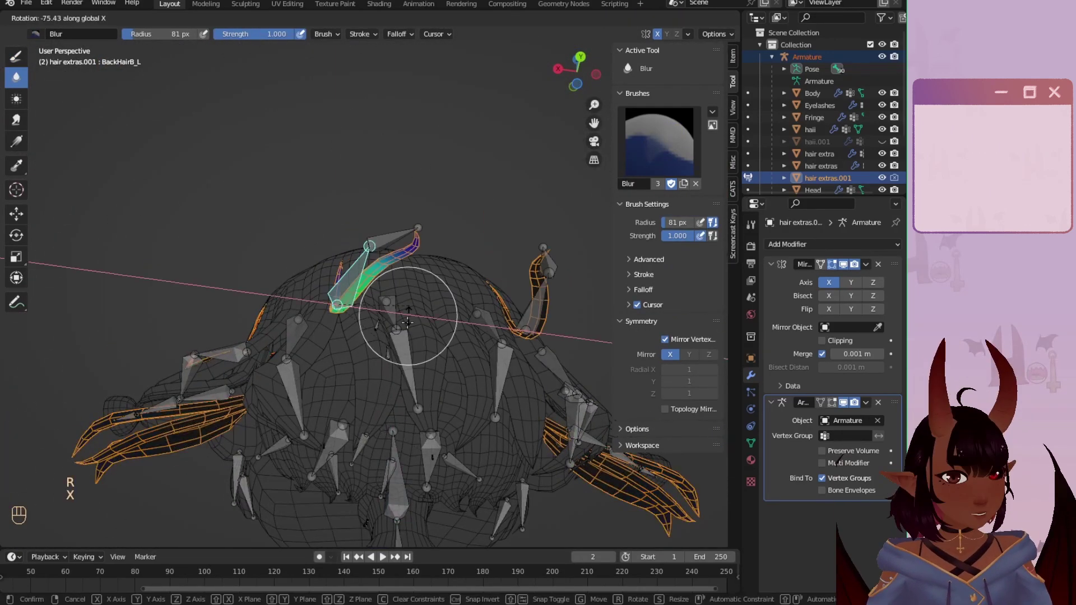
{"action": "right_click", "coordinate": [408, 317]}
Step: Test the back strand with a rotation about the Z axis and try rotating another hair bone
{"action": "middle_click_drag", "start_coordinate": [408, 317], "coordinate": [298, 317]}
{"action": "key", "text": "r"}
{"action": "key", "text": "z"}
{"action": "right_click", "coordinate": [297, 317]}
{"action": "right_click", "coordinate": [303, 356]}
{"action": "middle_click_drag", "start_coordinate": [180, 389], "coordinate": [255, 293]}
{"action": "key", "text": "r"}
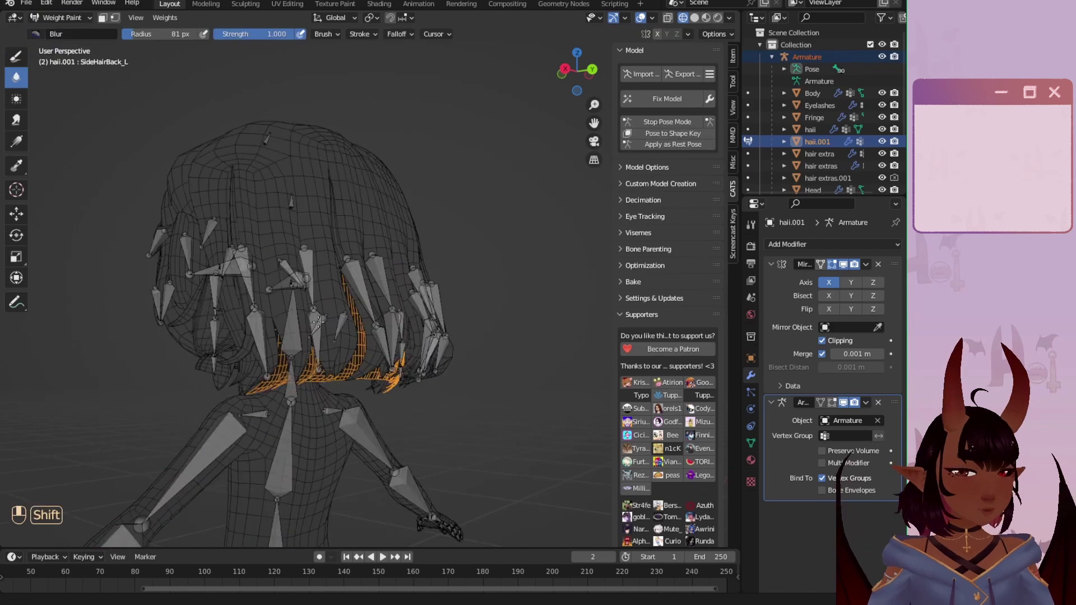
Step: Select BackHair_L.001 and neighbouring bones to examine their existing weights on haii.001
{"action": "middle_click_drag", "start_coordinate": [313, 336], "coordinate": [372, 241]}
{"action": "right_click", "coordinate": [366, 244]}
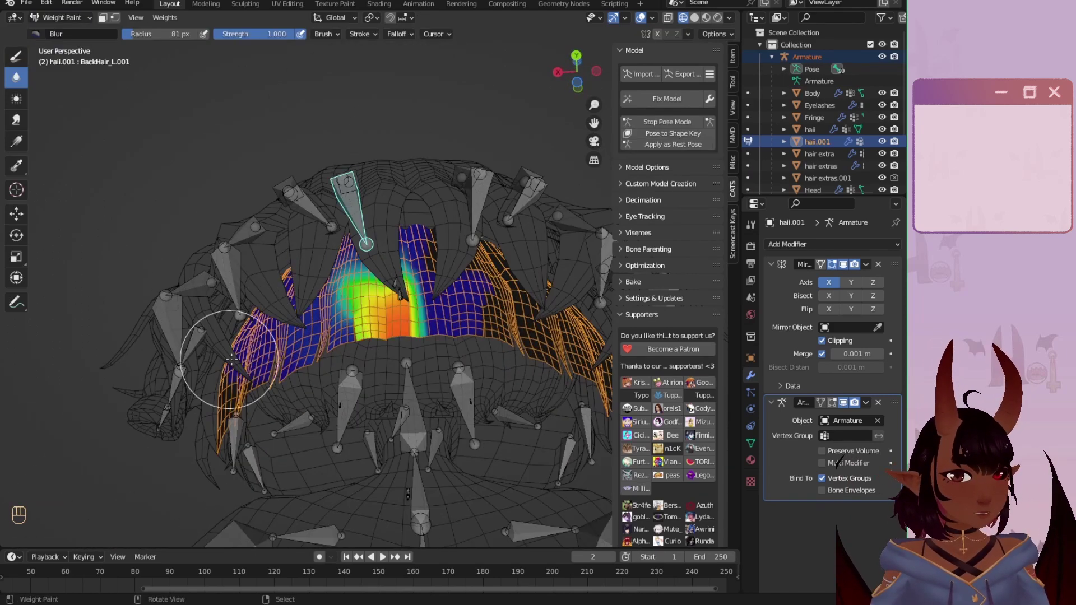
{"action": "middle_click_drag", "start_coordinate": [232, 359], "coordinate": [252, 246]}
{"action": "right_click", "coordinate": [339, 245]}
{"action": "right_click", "coordinate": [253, 252]}
Step: Delete all vertex groups of haii.001 and hide the haii mesh
{"action": "left_click", "coordinate": [751, 443]}
{"action": "left_click", "coordinate": [891, 310]}
{"action": "left_click", "coordinate": [792, 449]}
{"action": "left_click", "coordinate": [882, 129]}
{"action": "right_click", "coordinate": [364, 313]}
{"action": "scroll", "coordinate": [361, 225], "scroll_direction": "up", "scroll_amount": 3}
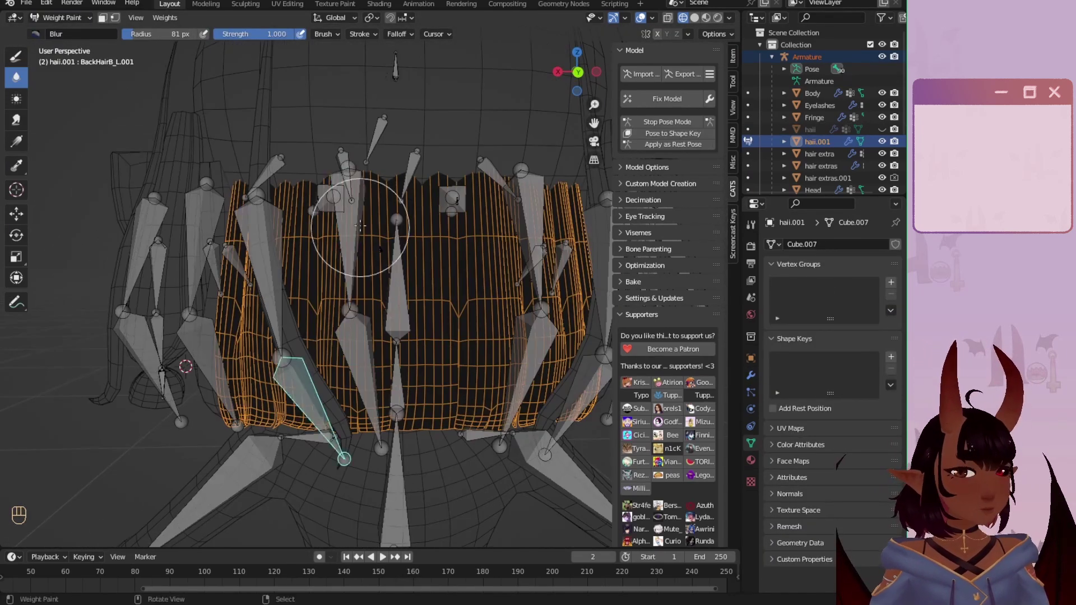
Step: Apply a vertical Head bone weight gradient down haii.001 from the back view and switch to the Blur brush
{"action": "right_click", "coordinate": [357, 227]}
{"action": "left_click", "coordinate": [16, 57]}
{"action": "left_click", "coordinate": [406, 34]}
{"action": "scroll", "coordinate": [387, 280], "scroll_direction": "down", "scroll_amount": 4}
{"action": "right_click", "coordinate": [389, 297]}
{"action": "left_click_drag", "start_coordinate": [389, 246], "coordinate": [389, 331], "text": "alt"}
{"action": "left_click", "coordinate": [16, 78]}
{"action": "key", "text": "n"}
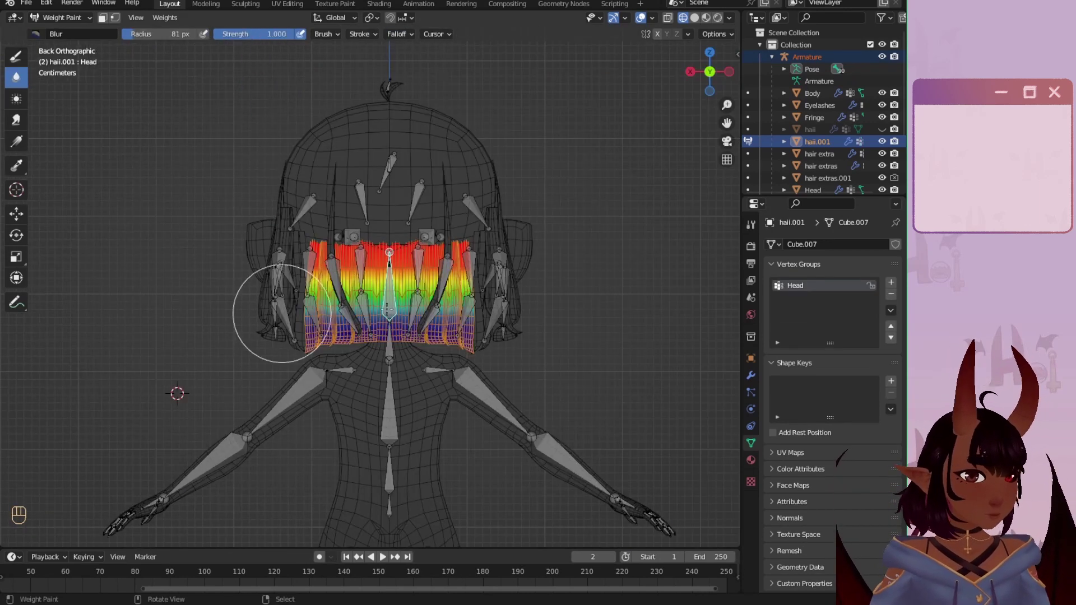
Step: Undo the last change and paint BackHair_L and BackHair_L.001 weights onto haii.001 with the Draw brush
{"action": "scroll", "coordinate": [386, 310], "scroll_direction": "up", "scroll_amount": 5}
{"action": "key", "text": "ctrl+z"}
{"action": "scroll", "coordinate": [512, 283], "scroll_direction": "down", "scroll_amount": 2}
{"action": "left_click", "coordinate": [16, 57]}
{"action": "right_click", "coordinate": [347, 241]}
{"action": "left_click_drag", "start_coordinate": [348, 224], "coordinate": [353, 247]}
{"action": "right_click", "coordinate": [354, 342]}
{"action": "left_click_drag", "start_coordinate": [359, 403], "coordinate": [348, 360]}
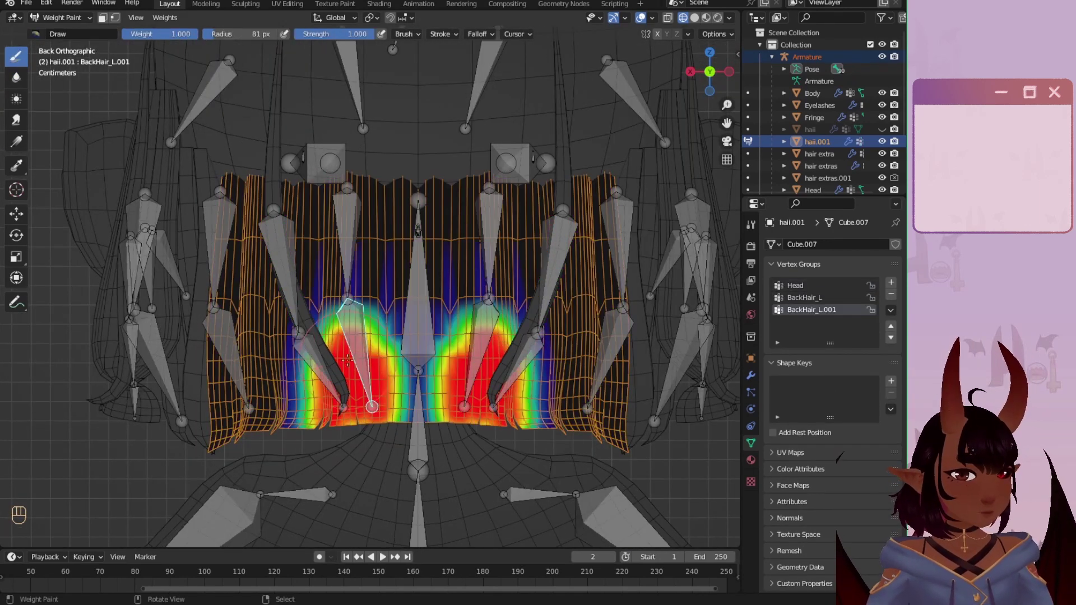
Step: Paint SideHairBack_L, SideHairBack_L.001, SideHair_L and SideHair_L.001 weights onto the outer sections of haii.001
{"action": "right_click", "coordinate": [348, 241]}
{"action": "right_click", "coordinate": [220, 225]}
{"action": "right_click", "coordinate": [223, 330]}
{"action": "right_click", "coordinate": [144, 216]}
{"action": "right_click", "coordinate": [152, 342]}
Step: Enlarge the Blur brush to a 109 px radius and smooth the side hair weights on haii.001
{"action": "left_click", "coordinate": [16, 78]}
{"action": "right_click", "coordinate": [145, 216]}
{"action": "key", "text": "f"}
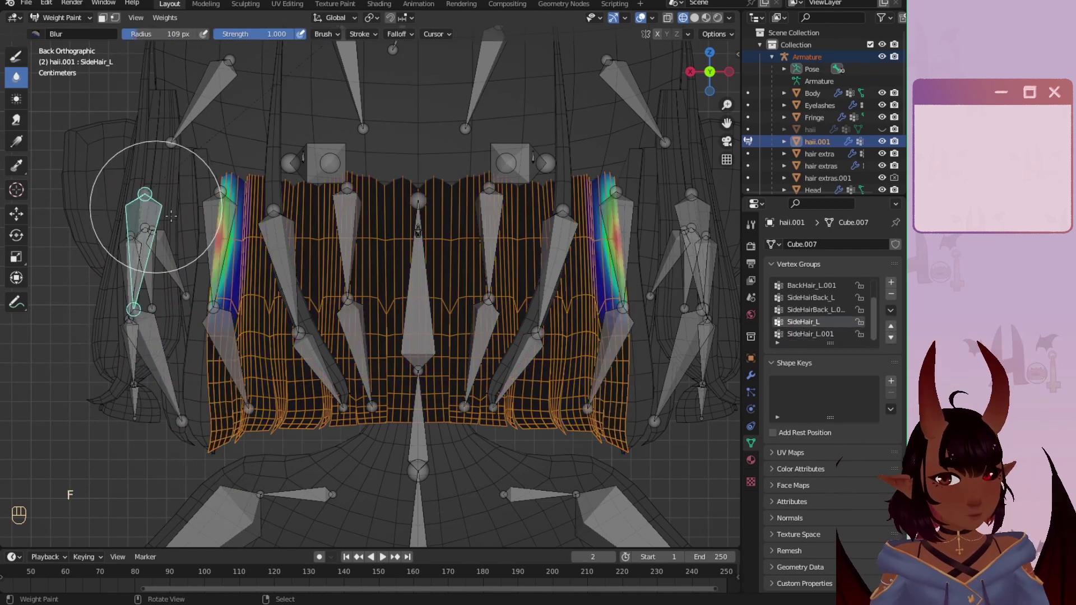
{"action": "right_click", "coordinate": [223, 342]}
{"action": "right_click", "coordinate": [220, 225]}
{"action": "left_click_drag", "start_coordinate": [245, 247], "coordinate": [230, 280]}
Step: Select the back hair bones and rotate the hair 57.8° about the global X axis to test haii.001
{"action": "right_click", "coordinate": [354, 342]}
{"action": "right_click", "coordinate": [348, 241]}
{"action": "middle_click_drag", "start_coordinate": [348, 252], "coordinate": [493, 269]}
{"action": "key", "text": "r"}
{"action": "key", "text": "x"}
{"action": "left_click", "coordinate": [292, 273]}
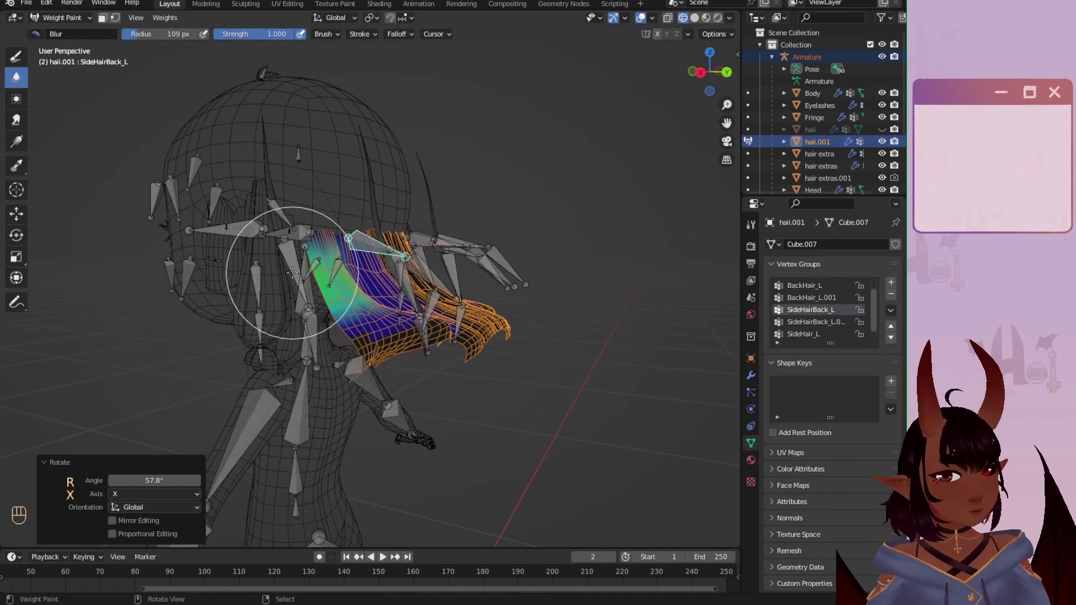
Step: Rotate the SideHair_L bone -56.1° about the global Z axis and inspect how haii.001 deforms
{"action": "right_click", "coordinate": [250, 300]}
{"action": "key", "text": "r"}
{"action": "key", "text": "z"}
{"action": "mouse_move", "coordinate": [292, 273]}
{"action": "middle_mouse_down"}
{"action": "mouse_move", "coordinate": [317, 350]}
{"action": "mouse_move", "coordinate": [331, 286]}
{"action": "middle_mouse_up"}
Step: Show the brush settings, toggle X mirroring and set the Draw brush to Subtract blending to clean up haii.001 weights
{"action": "left_click", "coordinate": [738, 54]}
{"action": "left_click", "coordinate": [733, 81]}
{"action": "left_click", "coordinate": [665, 386]}
{"action": "left_click", "coordinate": [16, 57]}
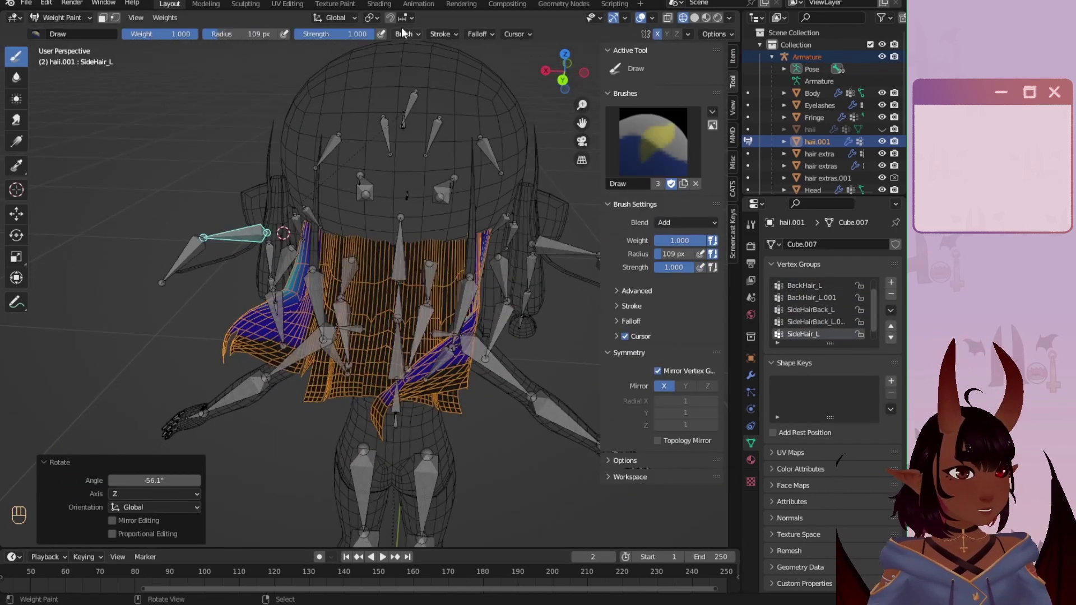
{"action": "left_click", "coordinate": [686, 222]}
{"action": "middle_click_drag", "start_coordinate": [481, 319], "coordinate": [204, 295]}
{"action": "right_click", "coordinate": [272, 331]}
{"action": "middle_click_drag", "start_coordinate": [493, 276], "coordinate": [403, 392]}
{"action": "middle_click_drag", "start_coordinate": [404, 224], "coordinate": [336, 314]}
Step: Rotate the SideHairBack_L bone -38.8° about the global Z axis
{"action": "right_click", "coordinate": [253, 280]}
{"action": "key", "text": "r"}
{"action": "key", "text": "z"}
{"action": "left_click", "coordinate": [332, 369]}
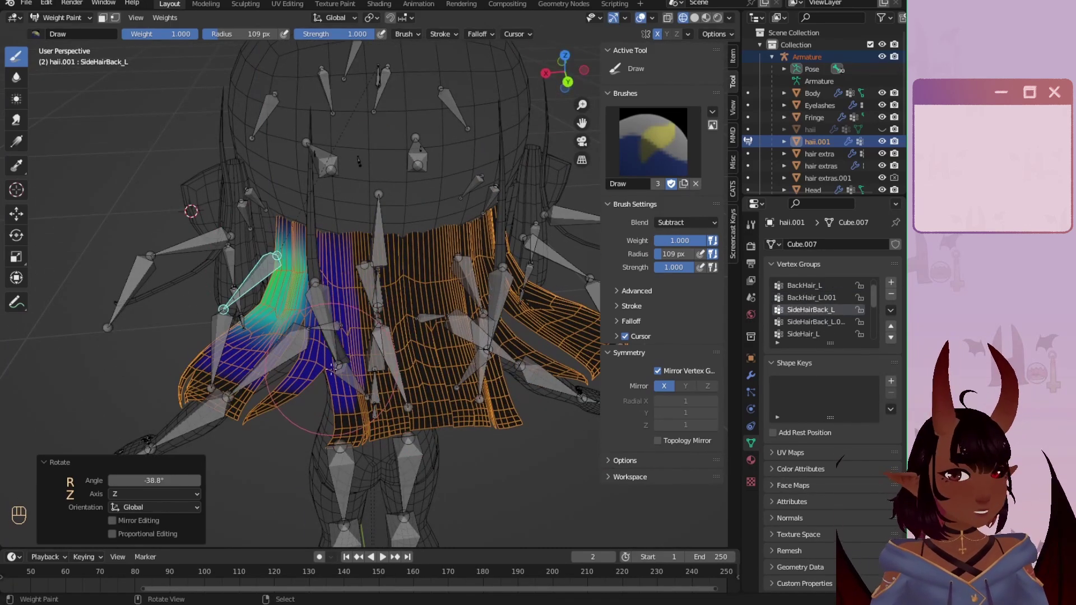
Step: Undo the last bone rotation and blur the BackHair_L and BackHair_R weights of haii.001 as seen from above
{"action": "key", "text": "KP_7"}
{"action": "right_click", "coordinate": [336, 241]}
{"action": "key", "text": "r"}
{"action": "key", "text": "ctrl+z"}
{"action": "right_click", "coordinate": [196, 235]}
{"action": "left_click", "coordinate": [17, 78]}
{"action": "right_click", "coordinate": [359, 230]}
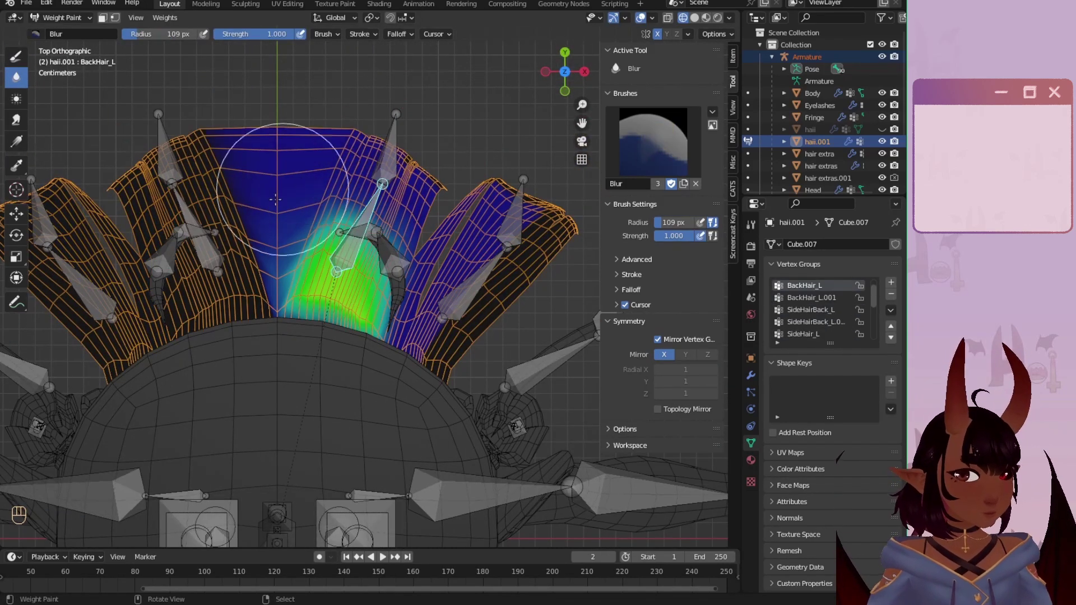
Step: Paint and blur the BackHair_R.001 weights of haii.001 across the tips of the middle back strands
{"action": "right_click", "coordinate": [197, 238]}
{"action": "right_click", "coordinate": [389, 151]}
{"action": "right_click", "coordinate": [166, 154]}
{"action": "left_click", "coordinate": [17, 57]}
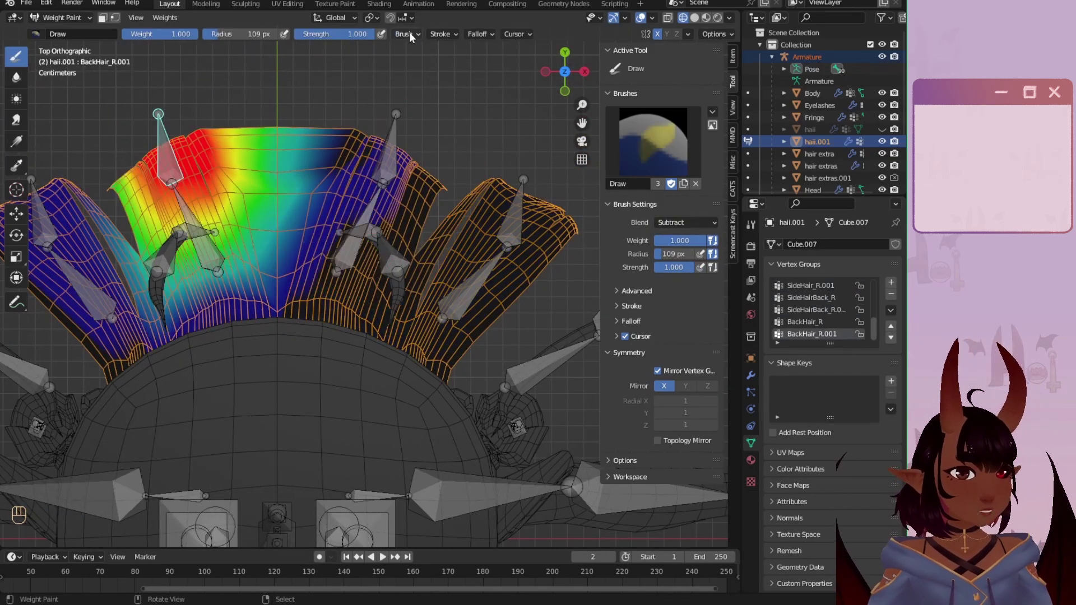
{"action": "left_click_drag", "start_coordinate": [350, 138], "coordinate": [274, 140]}
{"action": "left_click", "coordinate": [16, 77]}
{"action": "mouse_move", "coordinate": [302, 145]}
{"action": "left_mouse_down"}
{"action": "mouse_move", "coordinate": [318, 141]}
{"action": "mouse_move", "coordinate": [273, 187]}
{"action": "left_mouse_up"}
{"action": "right_click", "coordinate": [392, 153]}
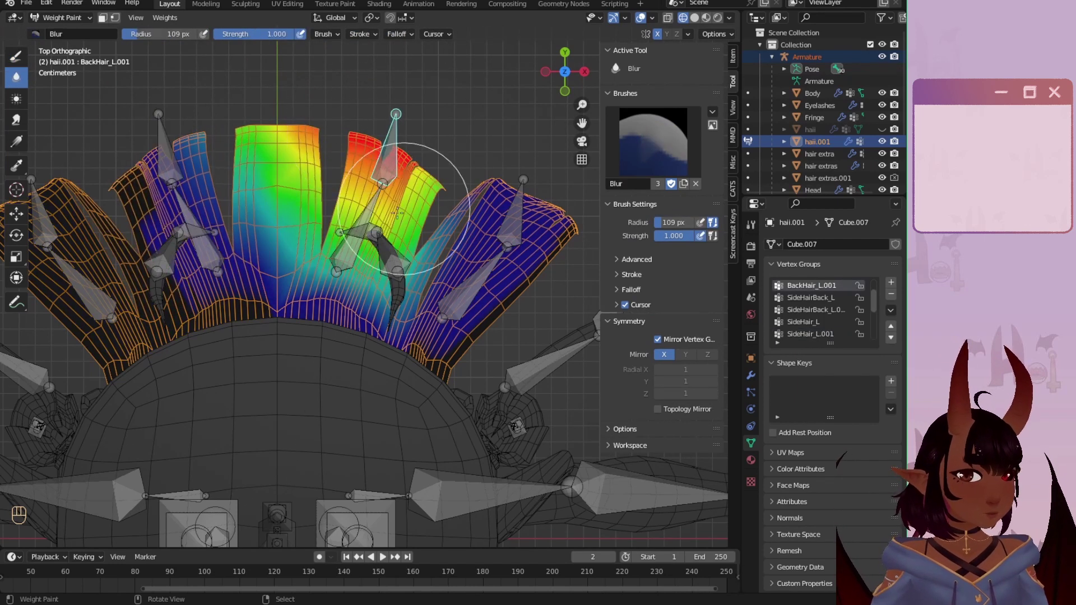
Step: Draw and blur the BackHair_L weights of haii.001 over the strands around that bone
{"action": "right_click", "coordinate": [354, 244]}
{"action": "left_click", "coordinate": [17, 56]}
{"action": "left_click", "coordinate": [16, 77]}
{"action": "right_click", "coordinate": [203, 244]}
{"action": "left_click", "coordinate": [16, 57]}
{"action": "right_click", "coordinate": [352, 244]}
{"action": "left_click_drag", "start_coordinate": [317, 216], "coordinate": [356, 238]}
{"action": "left_click", "coordinate": [17, 78]}
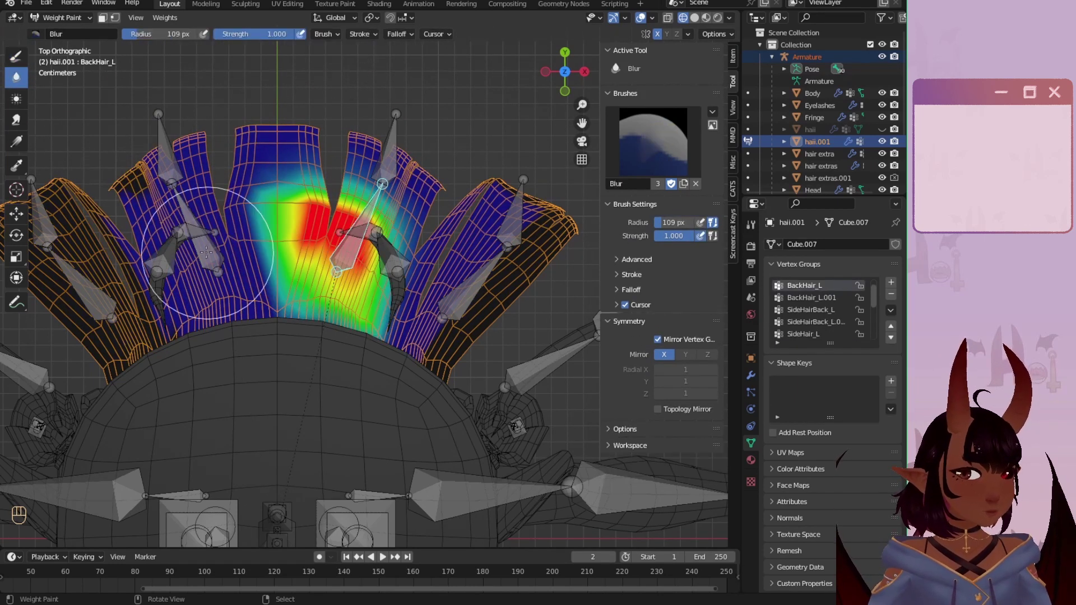
Step: Draw and blur the BackHair_R weights of haii.001 across the middle strands toward the opposite back hair bone
{"action": "right_click", "coordinate": [208, 247]}
{"action": "left_click", "coordinate": [16, 57]}
{"action": "left_click", "coordinate": [16, 77]}
{"action": "mouse_move", "coordinate": [280, 224]}
{"action": "left_mouse_down"}
{"action": "mouse_move", "coordinate": [288, 203]}
{"action": "mouse_move", "coordinate": [322, 218]}
{"action": "mouse_move", "coordinate": [341, 250]}
{"action": "left_mouse_up"}
{"action": "left_click", "coordinate": [17, 56]}
{"action": "left_click", "coordinate": [17, 77]}
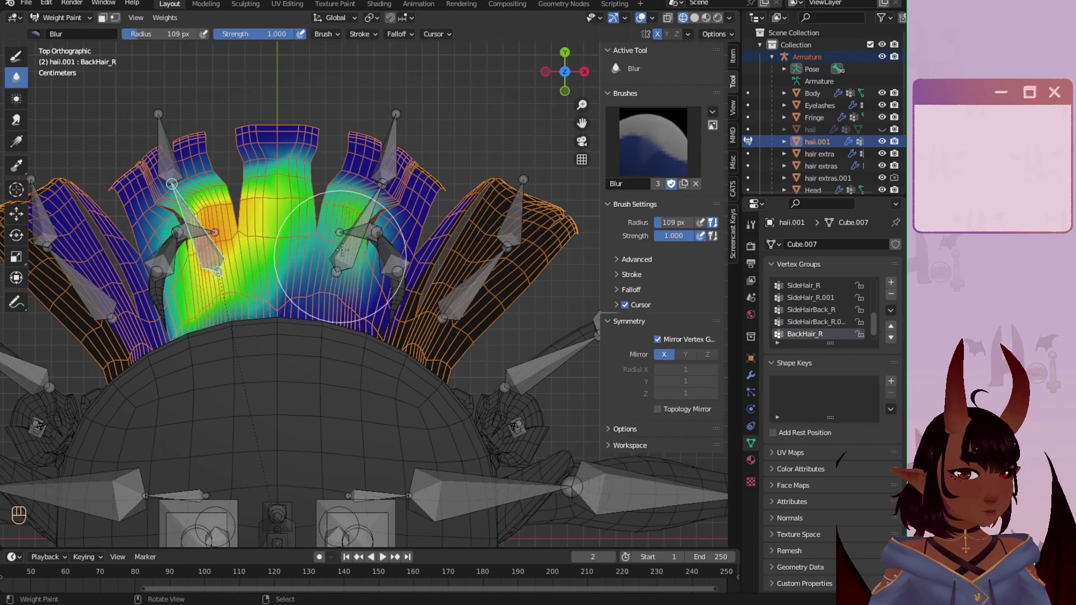
Step: Draw and blur the BackHair_R.001 weights across the back strand tips, fading them toward the left-hand bones
{"action": "right_click", "coordinate": [391, 157]}
{"action": "right_click", "coordinate": [167, 158]}
{"action": "left_click", "coordinate": [16, 57]}
{"action": "left_click_drag", "start_coordinate": [281, 154], "coordinate": [434, 170]}
{"action": "left_click", "coordinate": [16, 78]}
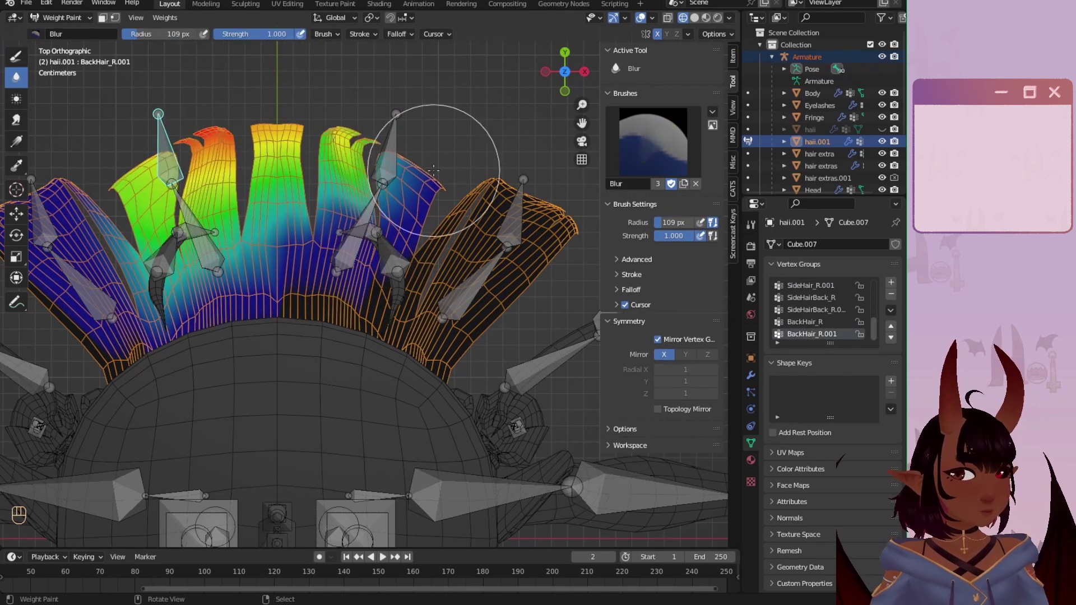
{"action": "right_click", "coordinate": [390, 179]}
{"action": "right_click", "coordinate": [188, 148]}
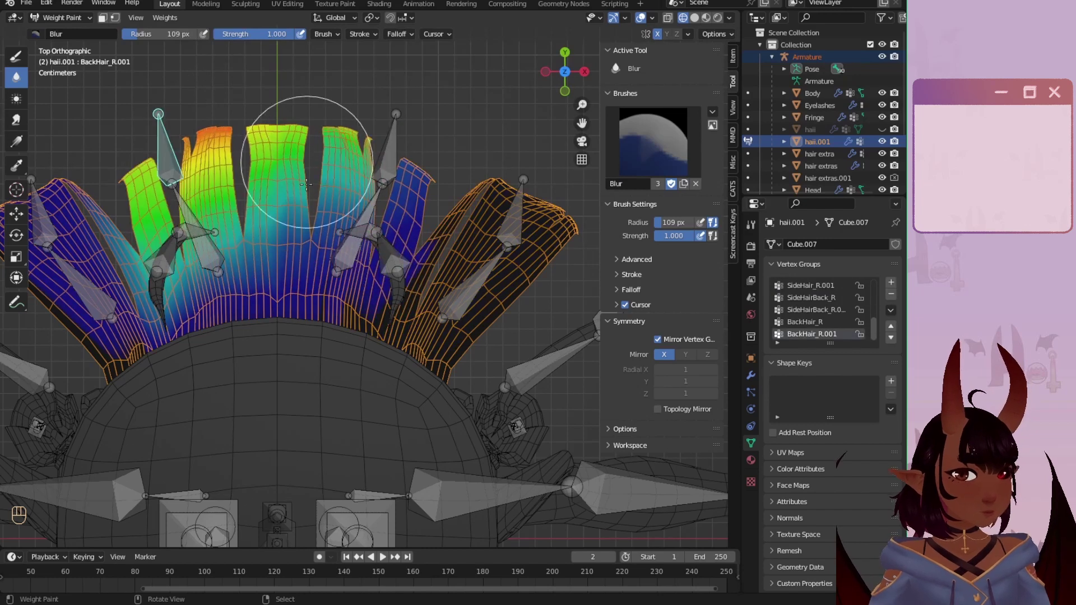
{"action": "left_click", "coordinate": [17, 57]}
{"action": "left_click", "coordinate": [16, 78]}
{"action": "mouse_move", "coordinate": [162, 168]}
{"action": "left_mouse_down"}
{"action": "mouse_move", "coordinate": [213, 145]}
{"action": "mouse_move", "coordinate": [359, 134]}
{"action": "left_mouse_up"}
Step: Undo the last two changes and blur the weights between the left side-back and back strands of haii.001
{"action": "right_click", "coordinate": [362, 235]}
{"action": "right_click", "coordinate": [479, 266]}
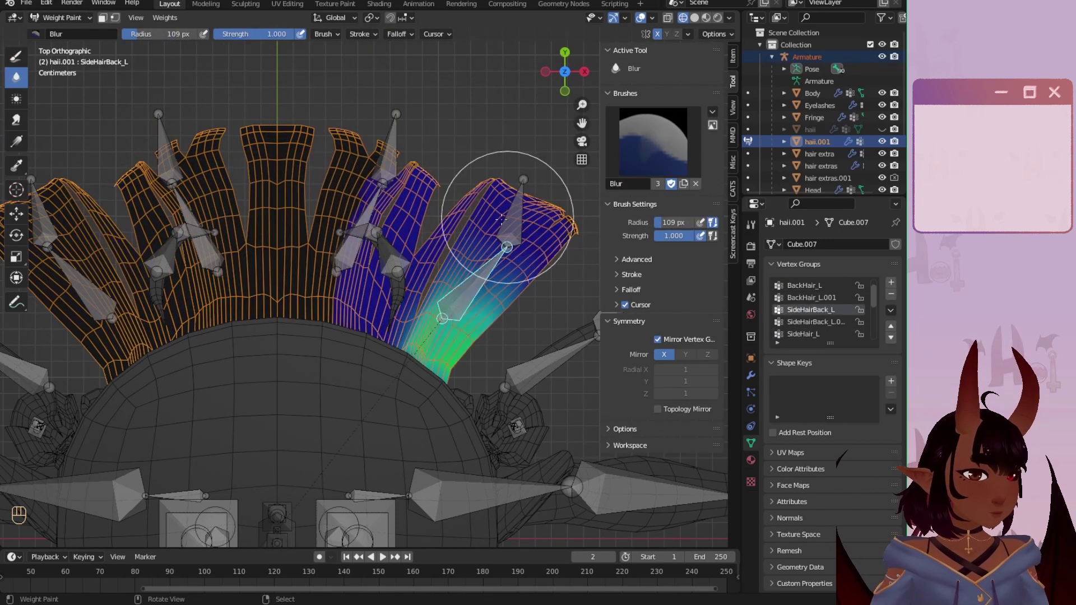
{"action": "right_click", "coordinate": [513, 219]}
{"action": "left_click", "coordinate": [16, 57]}
{"action": "key", "text": "ctrl+z"}
{"action": "key", "text": "ctrl+z"}
{"action": "left_click", "coordinate": [17, 78]}
{"action": "left_click_drag", "start_coordinate": [447, 158], "coordinate": [354, 233]}
Step: Add SideHairBack_L weight along its strands and blur it into the back hair with a 118 px radius
{"action": "right_click", "coordinate": [476, 277]}
{"action": "left_click", "coordinate": [16, 57]}
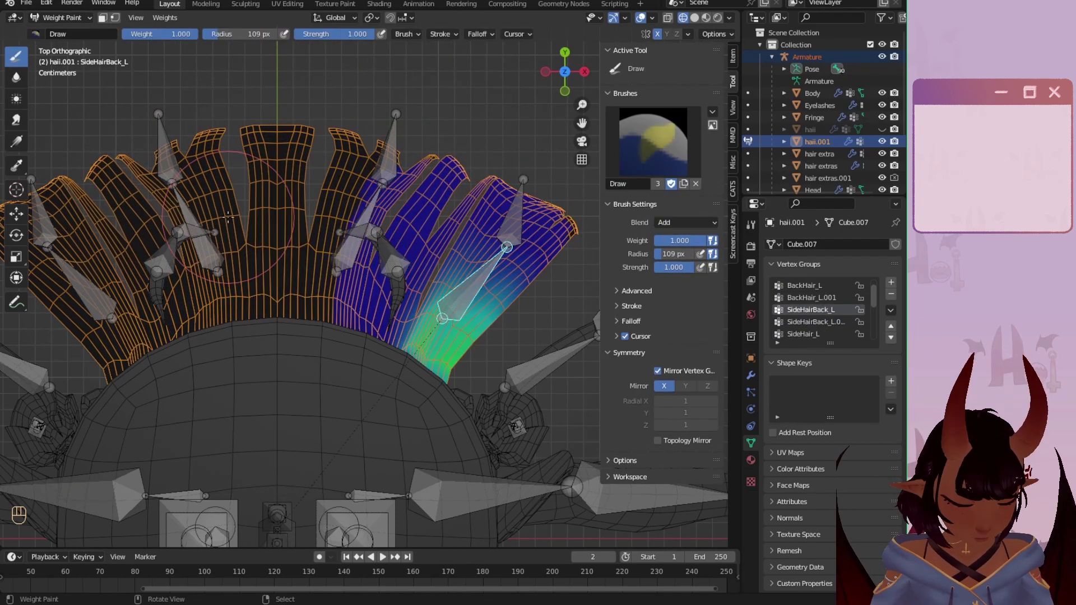
{"action": "left_click", "coordinate": [16, 77]}
{"action": "key", "text": "f"}
{"action": "mouse_move", "coordinate": [434, 272]}
{"action": "left_mouse_down"}
{"action": "mouse_move", "coordinate": [437, 291]}
{"action": "mouse_move", "coordinate": [541, 305]}
{"action": "mouse_move", "coordinate": [476, 297]}
{"action": "mouse_move", "coordinate": [407, 225]}
{"action": "left_mouse_up"}
{"action": "left_click", "coordinate": [16, 56]}
{"action": "left_click", "coordinate": [16, 77]}
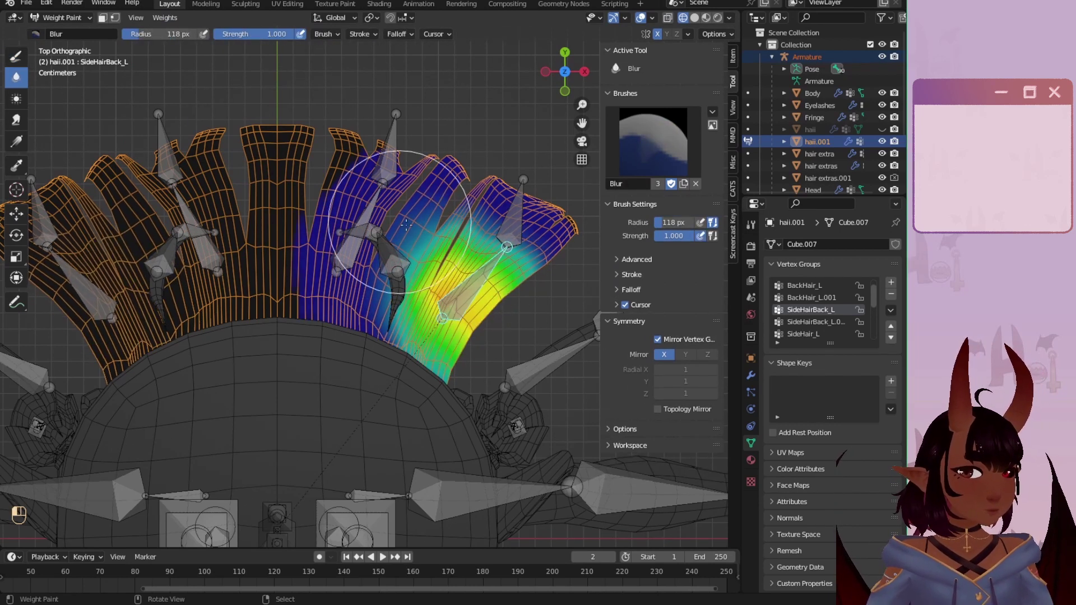
Step: Check the left hair bones' weights and blur the BackHair_R weights across the middle strands
{"action": "right_click", "coordinate": [513, 219]}
{"action": "right_click", "coordinate": [391, 154]}
{"action": "right_click", "coordinate": [356, 241]}
{"action": "right_click", "coordinate": [199, 238]}
{"action": "left_click_drag", "start_coordinate": [341, 173], "coordinate": [337, 227]}
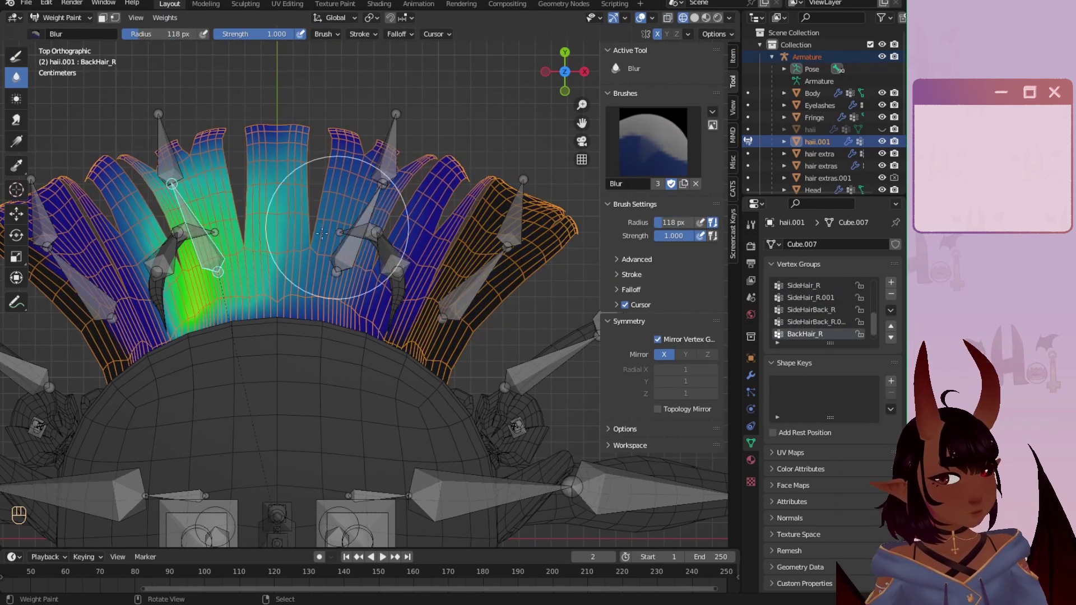
Step: Examine the haii.001 weights of the right back and side-back hair bones and of SideHair_L.001
{"action": "right_click", "coordinate": [167, 160]}
{"action": "right_click", "coordinate": [101, 300]}
{"action": "right_click", "coordinate": [42, 224]}
{"action": "scroll", "coordinate": [337, 224], "scroll_direction": "down", "scroll_amount": 3}
{"action": "right_click", "coordinate": [453, 253]}
{"action": "right_click", "coordinate": [513, 303]}
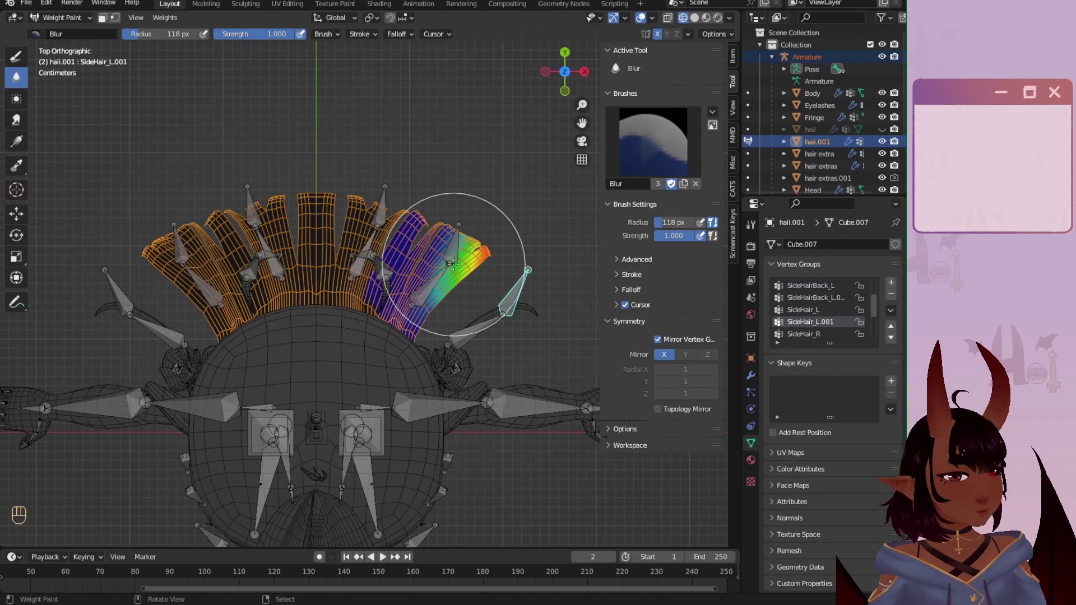
Step: Test-rotate the left side hair bones, touch up the weights with Blur, and inspect haii.001 from the side
{"action": "right_click", "coordinate": [476, 331]}
{"action": "key", "text": "r"}
{"action": "key", "text": "r"}
{"action": "left_click", "coordinate": [495, 333]}
{"action": "right_click", "coordinate": [532, 354]}
{"action": "key", "text": "r"}
{"action": "left_click_drag", "start_coordinate": [482, 269], "coordinate": [511, 269]}
{"action": "middle_click_drag", "start_coordinate": [392, 314], "coordinate": [283, 231]}
{"action": "scroll", "coordinate": [253, 230], "scroll_direction": "up", "scroll_amount": 3}
{"action": "right_click", "coordinate": [218, 247]}
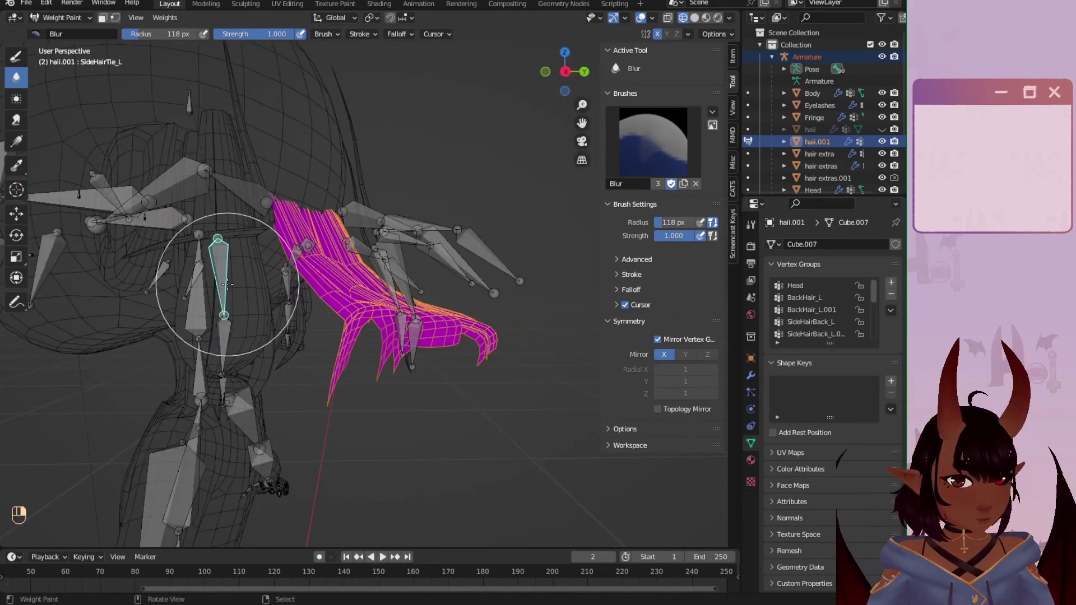
Step: Unhide the haii mesh, stop pose mode, and enter Weight Paint mode on haii with the armature
{"action": "scroll", "coordinate": [280, 235], "scroll_direction": "down", "scroll_amount": 4}
{"action": "left_click", "coordinate": [883, 129]}
{"action": "middle_click_drag", "start_coordinate": [510, 182], "coordinate": [460, 258]}
{"action": "left_click", "coordinate": [733, 189]}
{"action": "left_click", "coordinate": [661, 122]}
{"action": "left_click", "coordinate": [811, 129], "text": "ctrl"}
{"action": "left_click", "coordinate": [61, 17]}
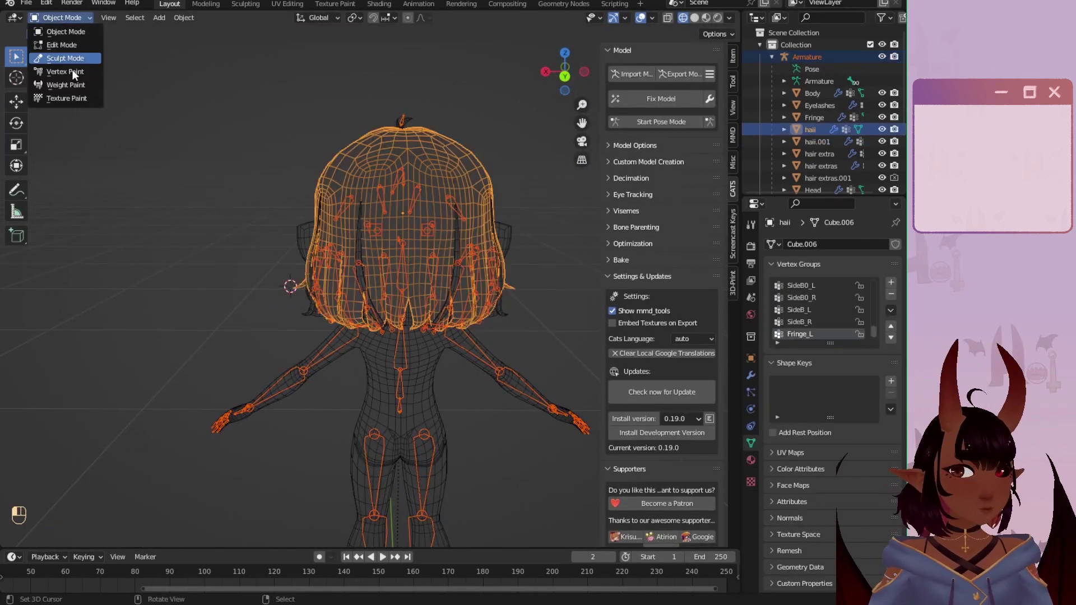
{"action": "left_click", "coordinate": [65, 85]}
Step: Undo the last two changes on haii and check the mesh from the back and side
{"action": "key", "text": "ctrl+KP_1"}
{"action": "right_click", "coordinate": [414, 297]}
{"action": "key", "text": "ctrl+z"}
{"action": "key", "text": "ctrl+z"}
{"action": "key", "text": "KP_3"}
{"action": "scroll", "coordinate": [433, 225], "scroll_direction": "up", "scroll_amount": 3}
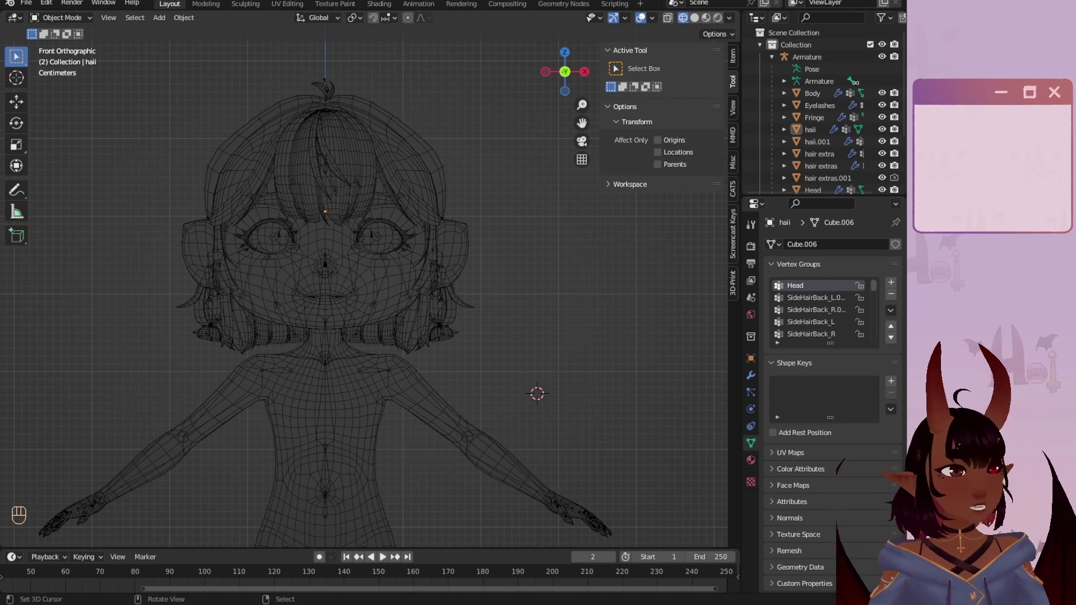
Step: Start pose mode on the armature and switch the viewport to Material Preview shading
{"action": "left_click", "coordinate": [807, 57]}
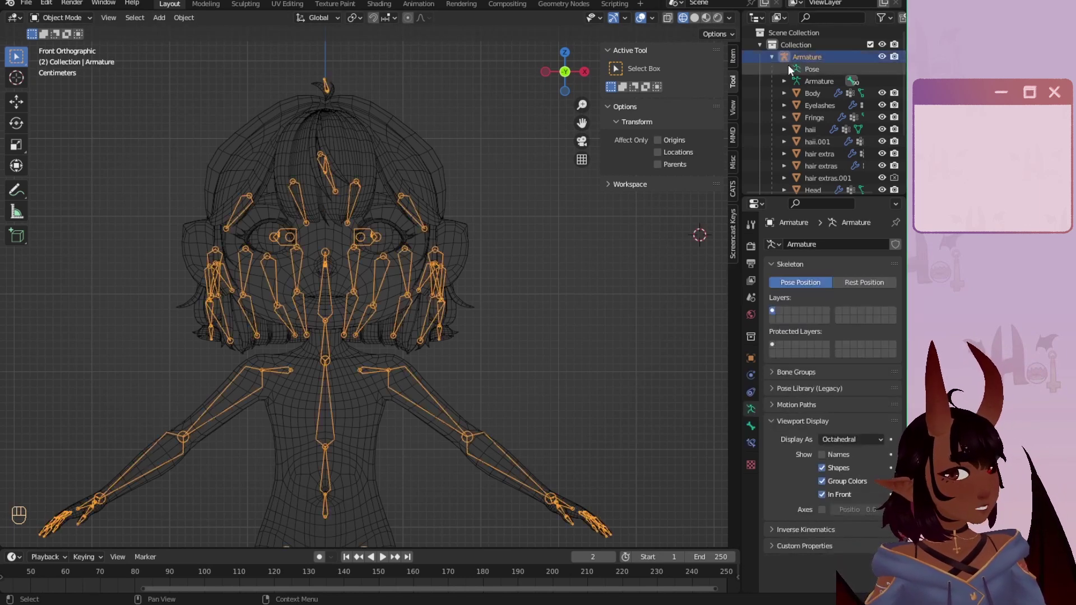
{"action": "left_click", "coordinate": [732, 189]}
{"action": "left_click", "coordinate": [687, 122]}
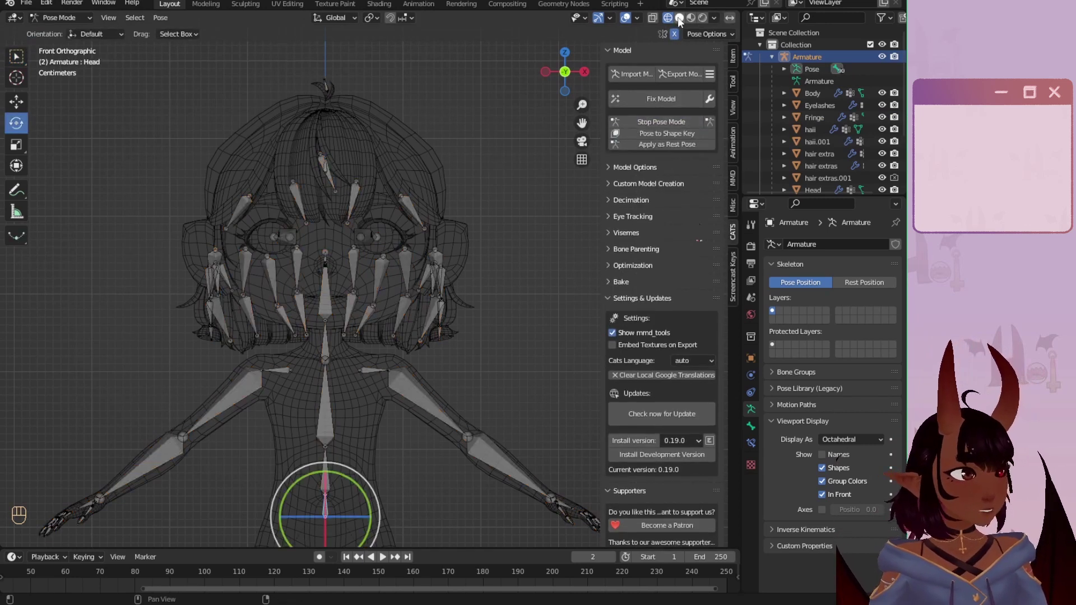
{"action": "left_click", "coordinate": [679, 17]}
{"action": "left_click", "coordinate": [692, 18]}
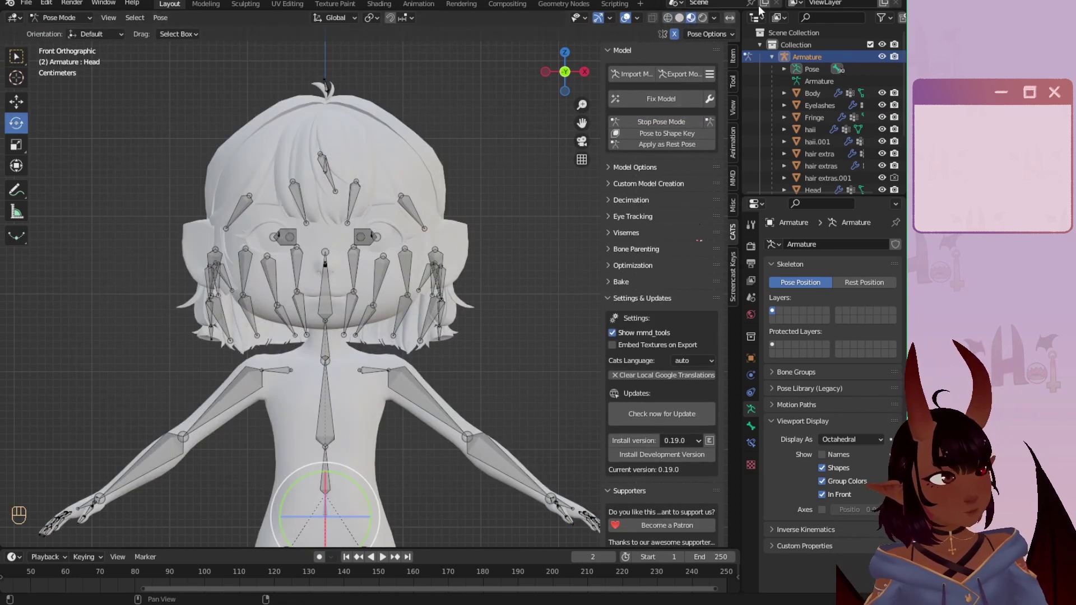
Step: Select all bones and set the transform pivot point to Individual Origins
{"action": "scroll", "coordinate": [466, 235], "scroll_direction": "down", "scroll_amount": 3}
{"action": "key", "text": "a"}
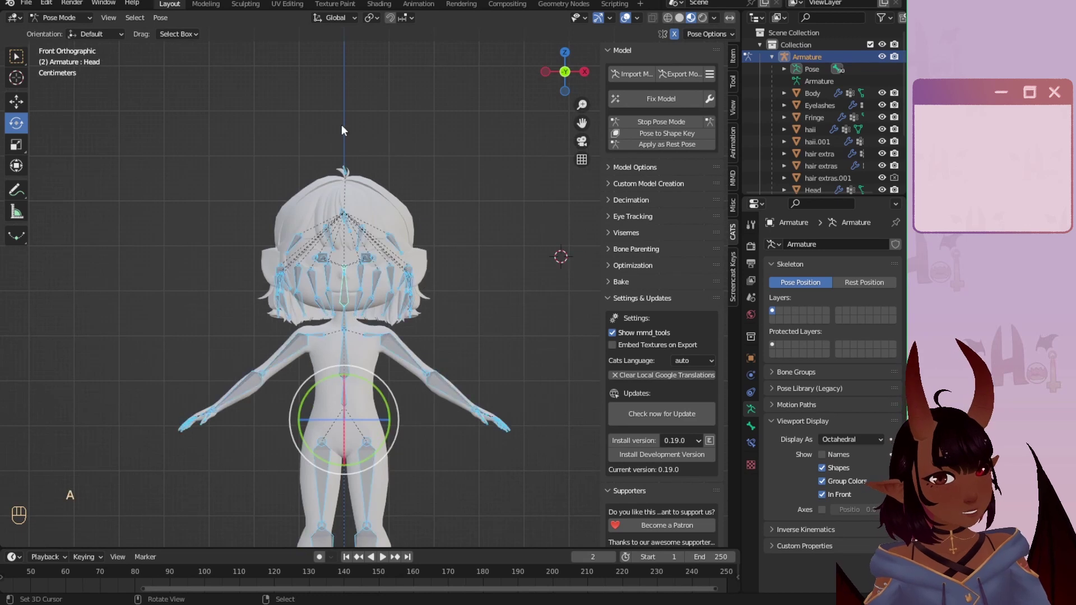
{"action": "left_click", "coordinate": [376, 18]}
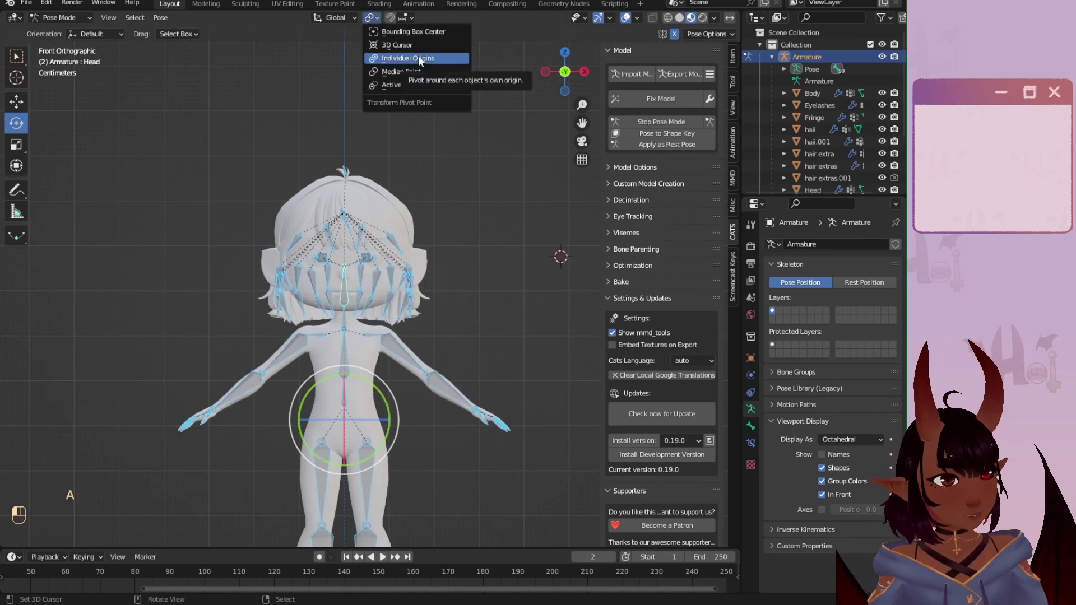
{"action": "left_click", "coordinate": [374, 17]}
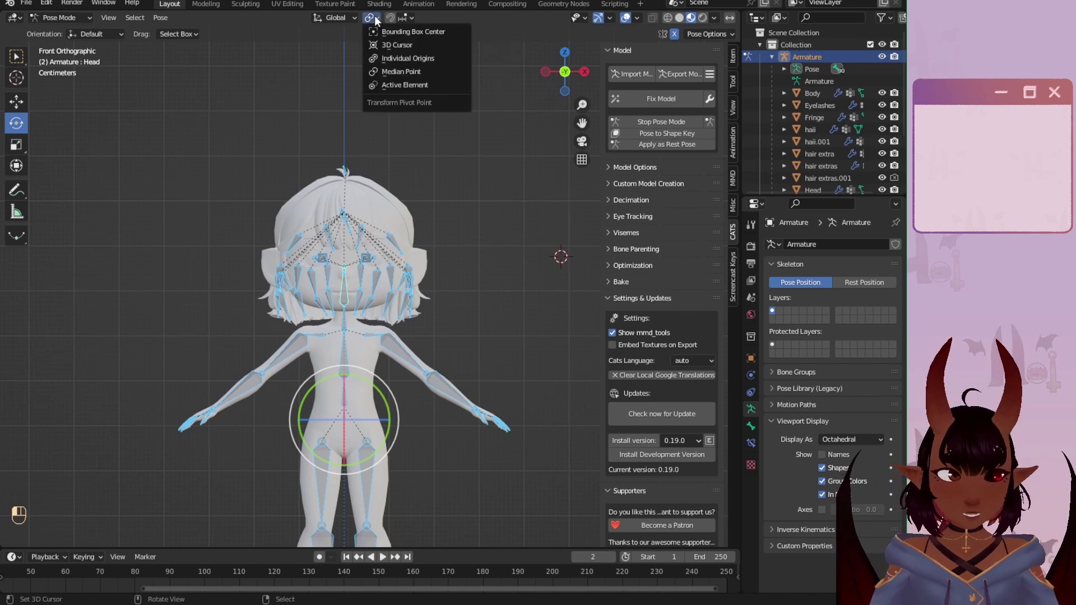
{"action": "left_click", "coordinate": [401, 58]}
{"action": "scroll", "coordinate": [401, 286], "scroll_direction": "down", "scroll_amount": 1}
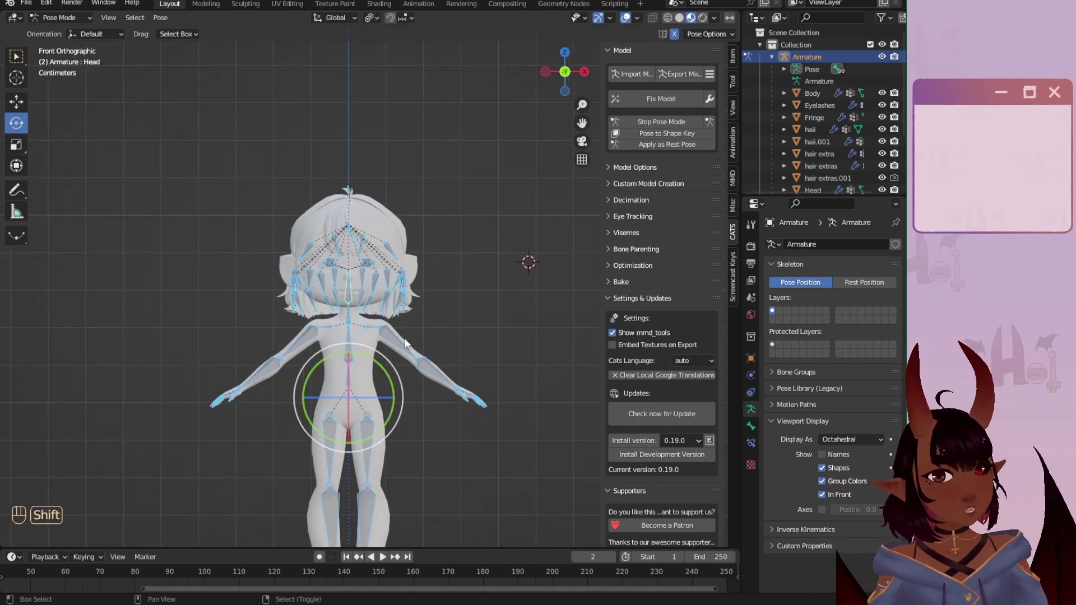
{"action": "middle_click_drag", "start_coordinate": [406, 356], "coordinate": [392, 262], "text": "shift"}
{"action": "key", "text": "a"}
{"action": "key", "text": "a"}
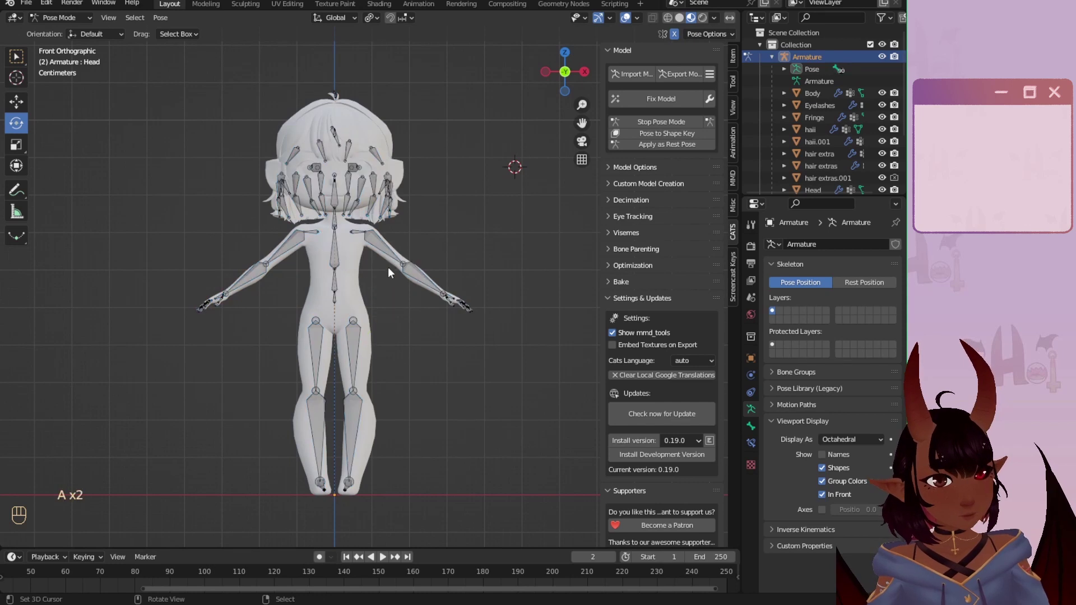
{"action": "key", "text": "a"}
{"action": "left_click_drag", "start_coordinate": [348, 302], "coordinate": [405, 274]}
{"action": "right_click", "coordinate": [405, 273]}
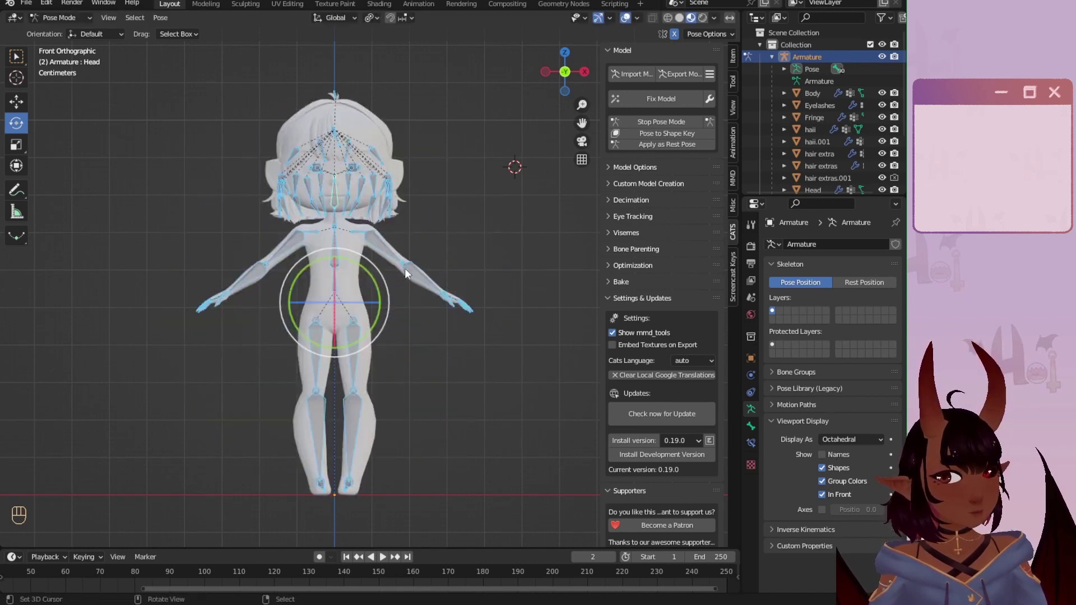
Step: Hide the viewport overlays and collapse the sidebar, framing the full figure
{"action": "left_click", "coordinate": [625, 19]}
{"action": "scroll", "coordinate": [412, 241], "scroll_direction": "up", "scroll_amount": 3}
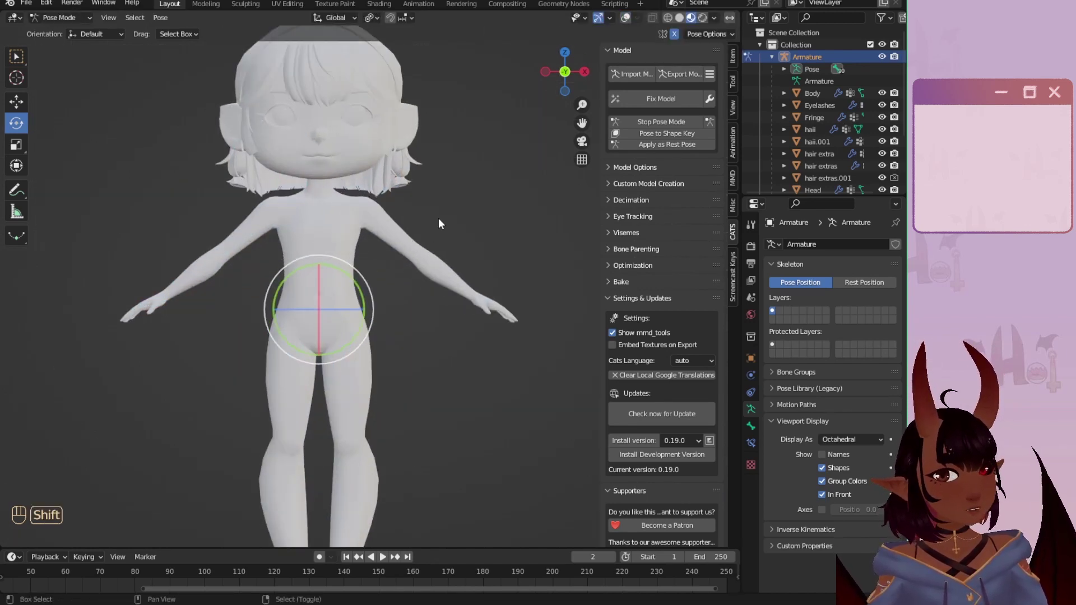
{"action": "middle_click_drag", "start_coordinate": [439, 219], "coordinate": [441, 270], "text": "shift"}
{"action": "scroll", "coordinate": [441, 270], "scroll_direction": "down", "scroll_amount": 1}
{"action": "left_click_drag", "start_coordinate": [600, 182], "coordinate": [744, 207]}
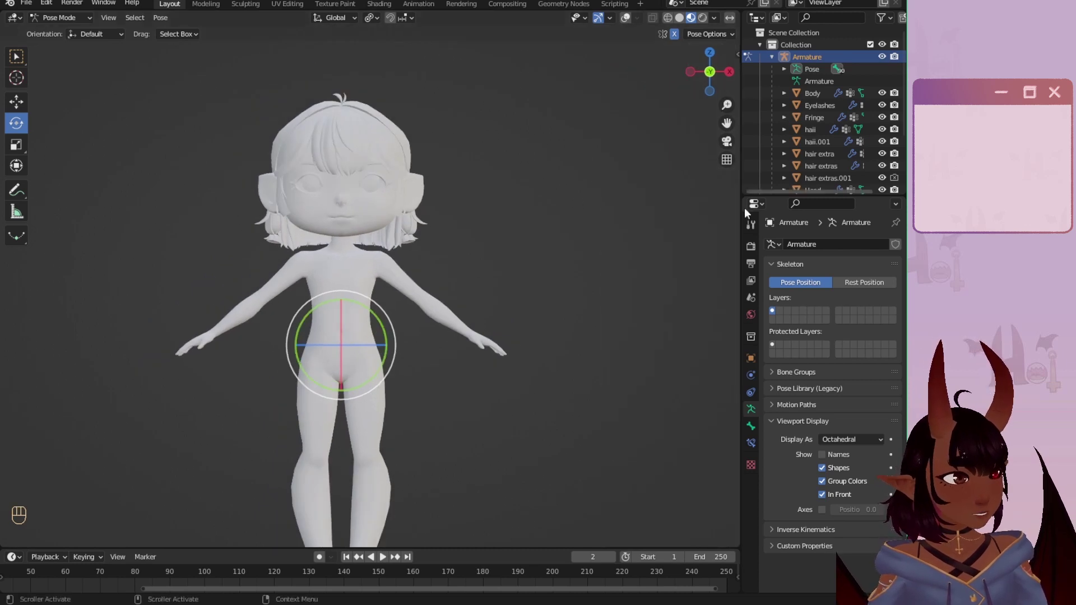
{"action": "middle_click_drag", "start_coordinate": [463, 324], "coordinate": [432, 287], "text": "shift"}
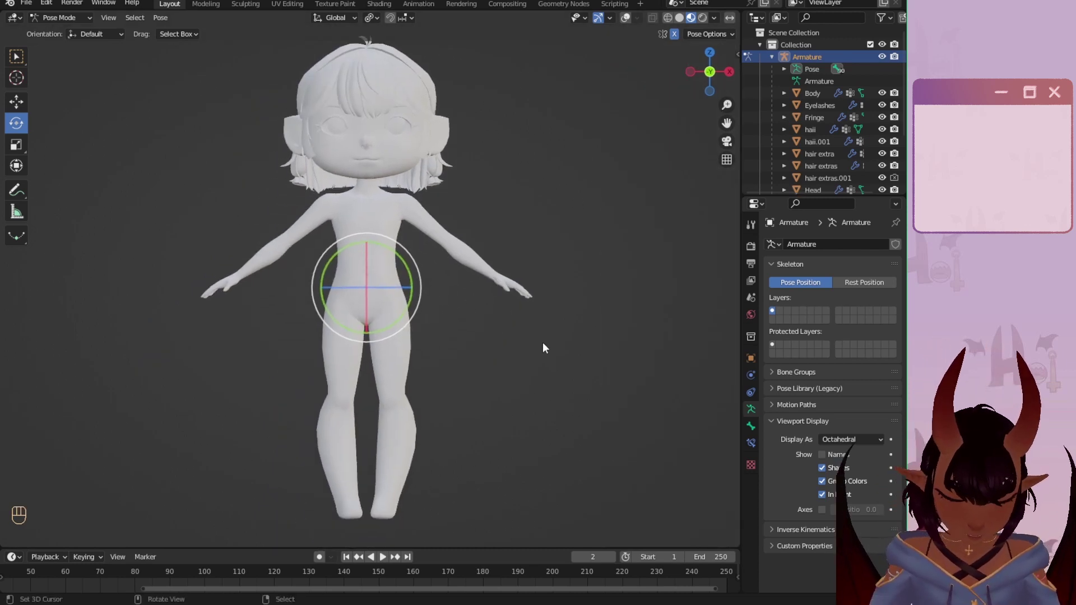
Step: Rotate all bones 31.4° about the global Z axis and back by -28.9° to test the deformation
{"action": "key", "text": "r"}
{"action": "key", "text": "z"}
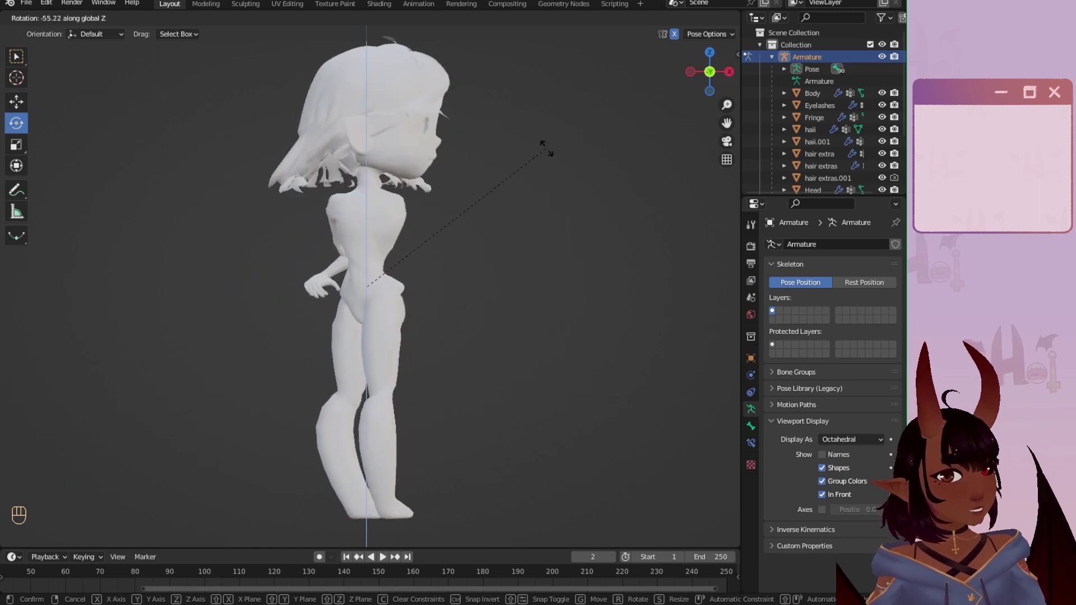
{"action": "left_click", "coordinate": [449, 377]}
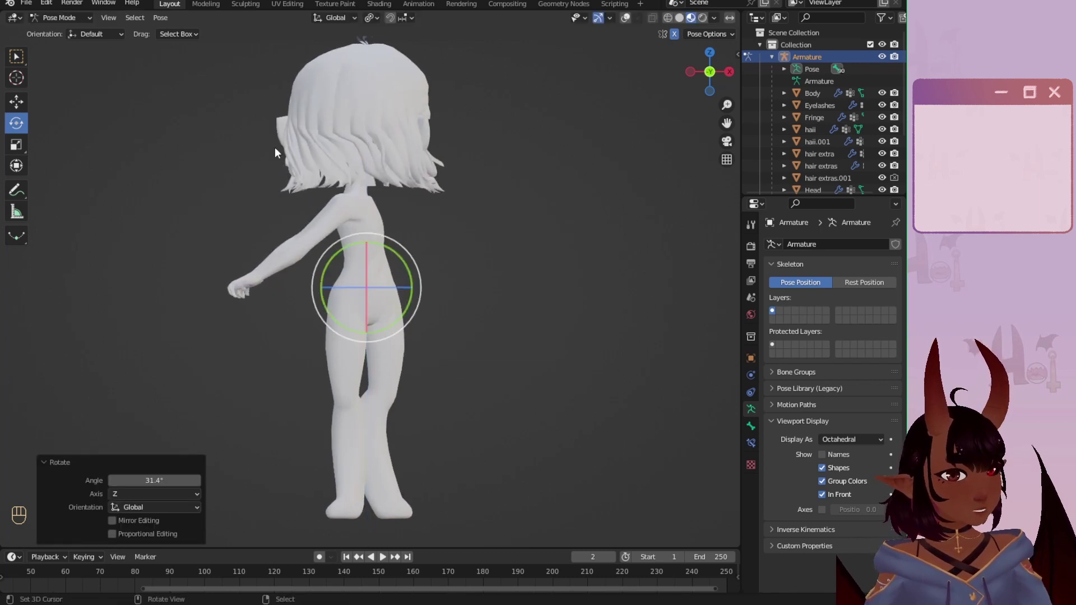
{"action": "key", "text": "r"}
{"action": "key", "text": "z"}
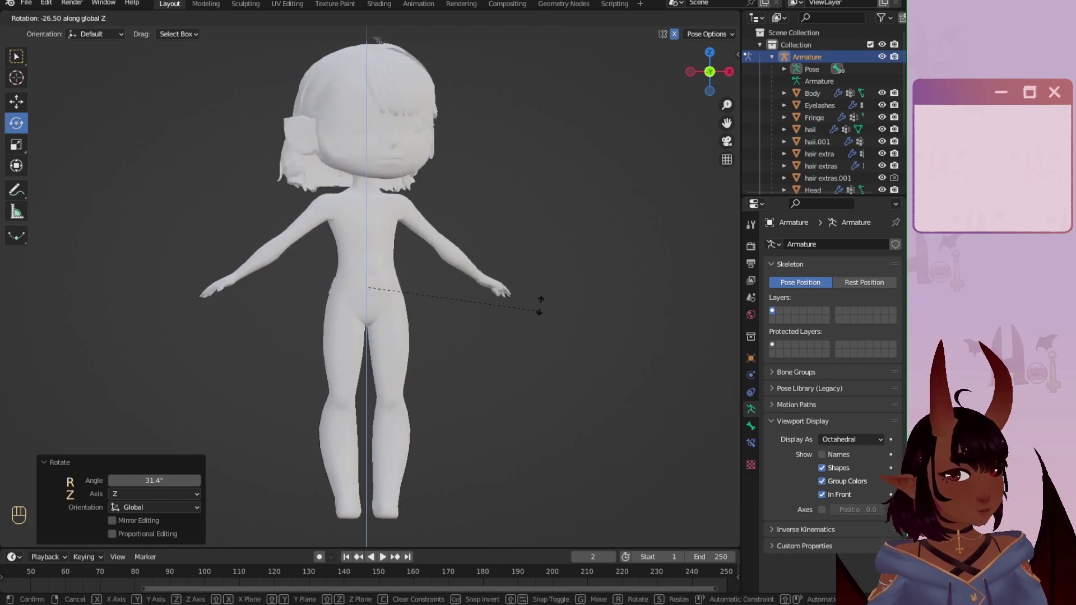
{"action": "left_click", "coordinate": [540, 300]}
Step: Try rotating all bones freely and about the global X axis, and return to the front view
{"action": "key", "text": "r"}
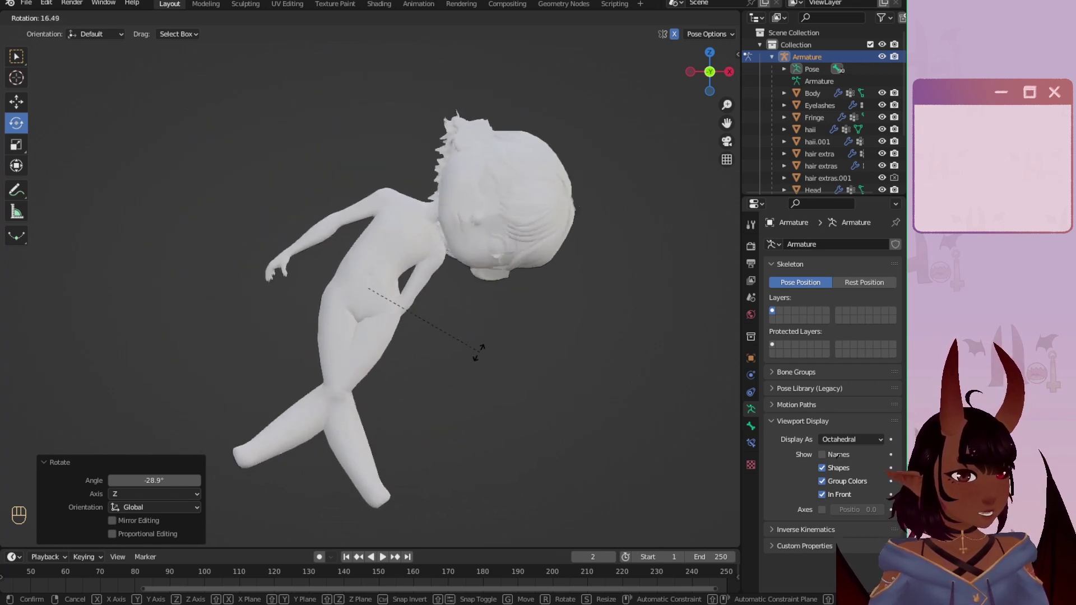
{"action": "key", "text": "r"}
{"action": "key", "text": "x"}
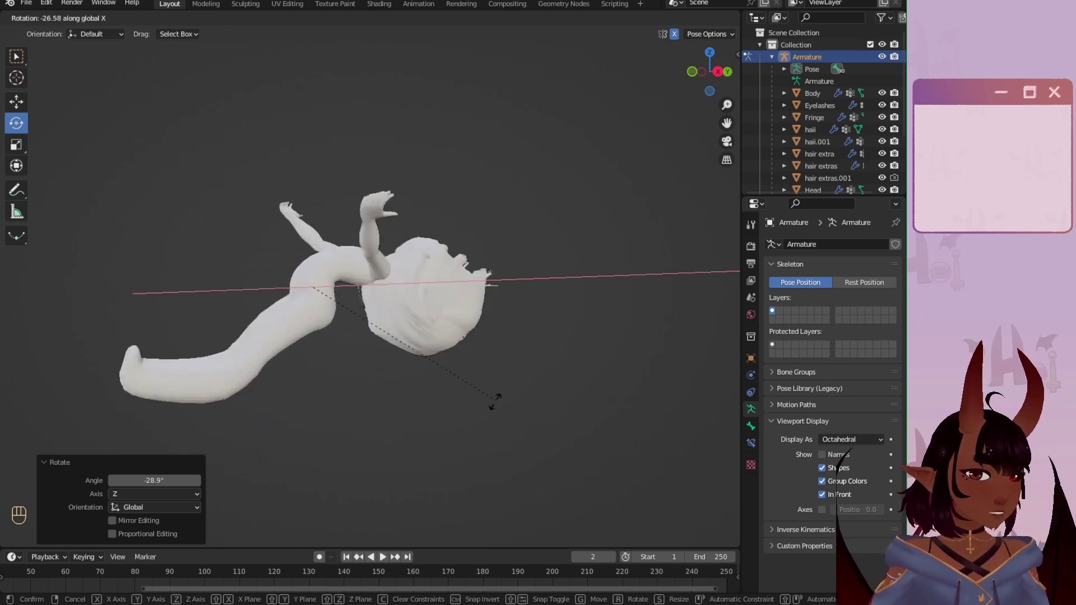
{"action": "key", "text": "Escape"}
{"action": "key", "text": "KP_1"}
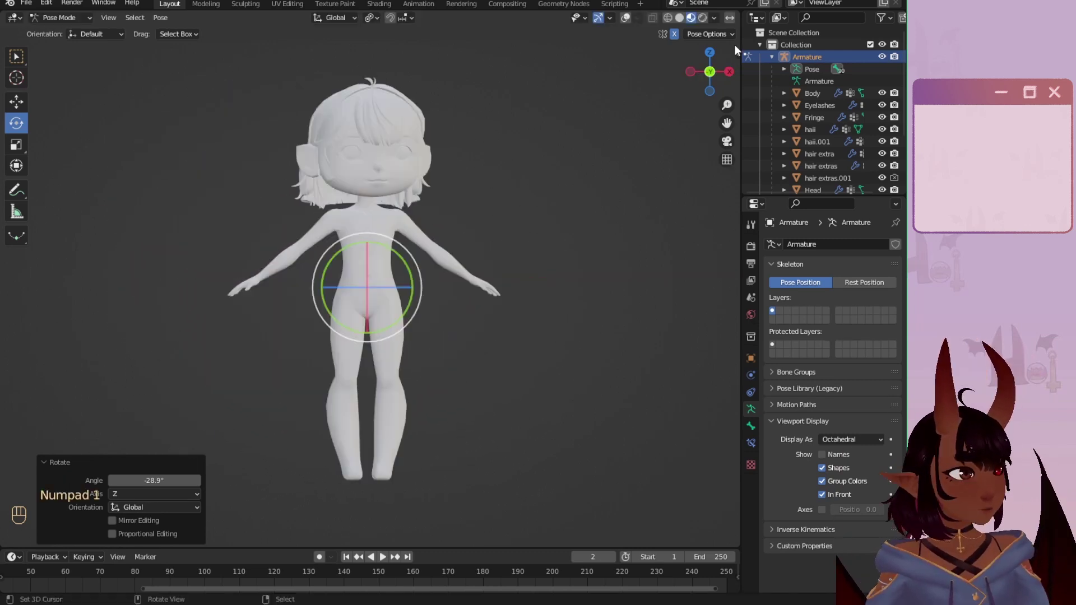
Step: Reopen the sidebar, stop pose mode, and frame the character's head and shoulders
{"action": "left_click", "coordinate": [737, 55]}
{"action": "left_click", "coordinate": [677, 122]}
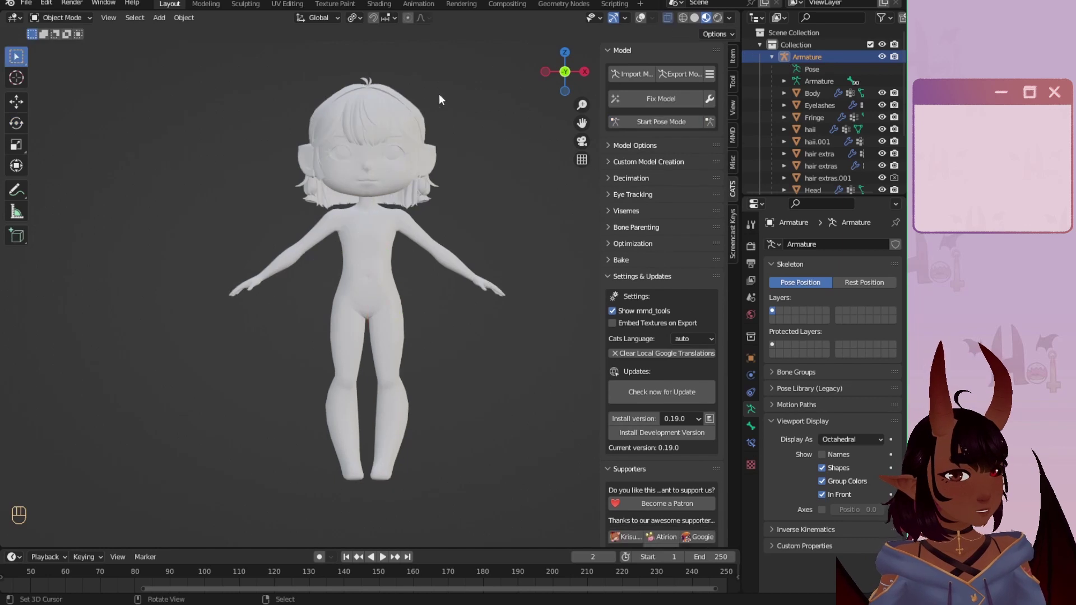
{"action": "scroll", "coordinate": [372, 251], "scroll_direction": "up", "scroll_amount": 5}
{"action": "middle_click_drag", "start_coordinate": [373, 251], "coordinate": [368, 391], "text": "shift"}
{"action": "scroll", "coordinate": [368, 390], "scroll_direction": "up", "scroll_amount": 1}
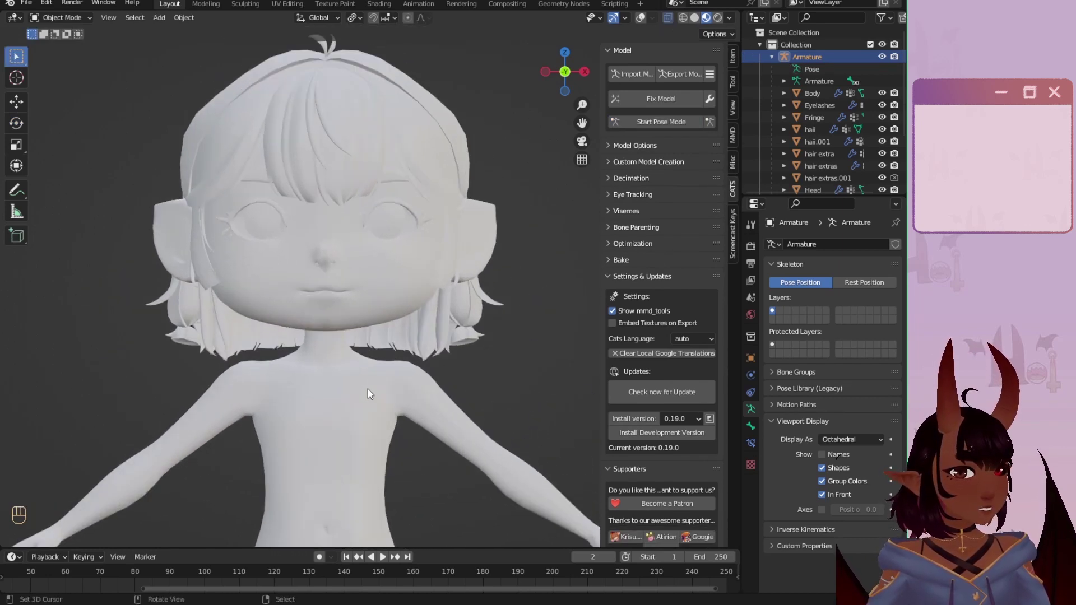
Step: Rotate the SideHairBack_L bone in weight paint mode to test how the back of the haii mesh deforms
{"action": "middle_click_drag", "start_coordinate": [486, 144], "coordinate": [313, 206]}
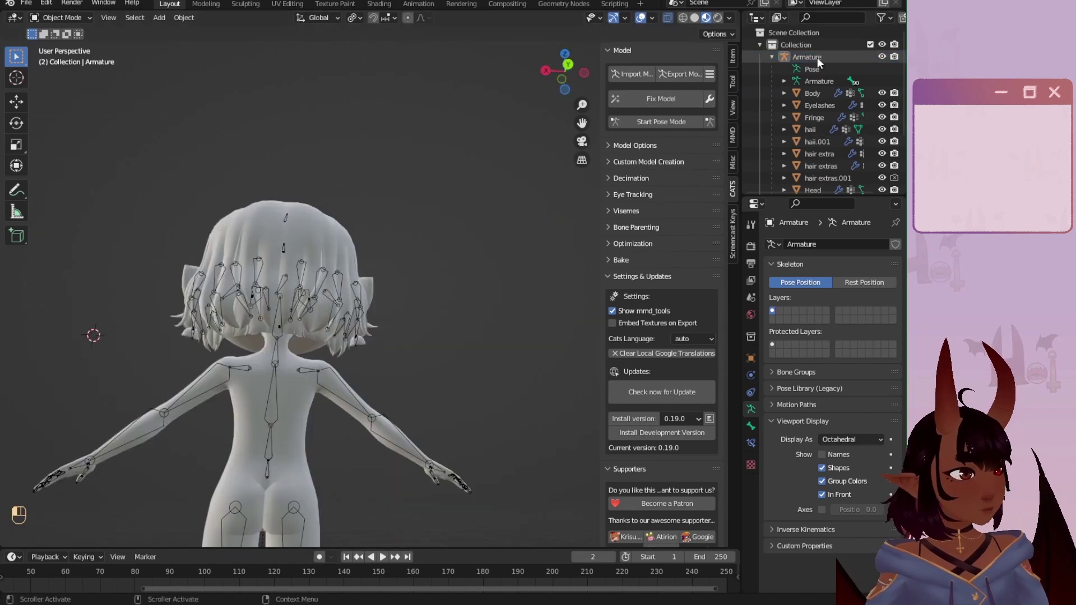
{"action": "key", "text": "r"}
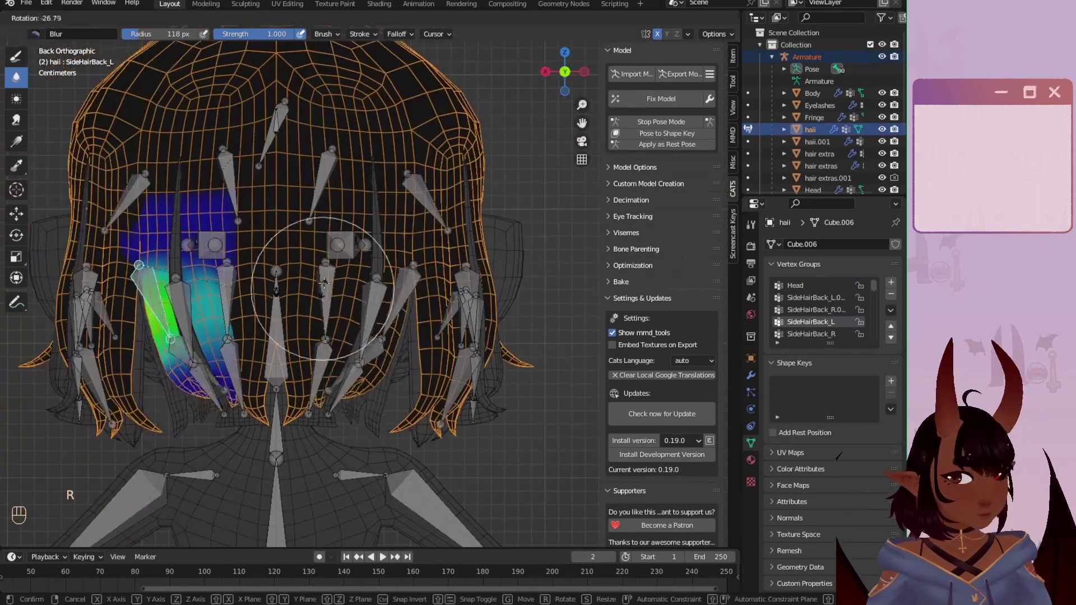
{"action": "left_click", "coordinate": [233, 303]}
{"action": "middle_click_drag", "start_coordinate": [233, 303], "coordinate": [189, 329]}
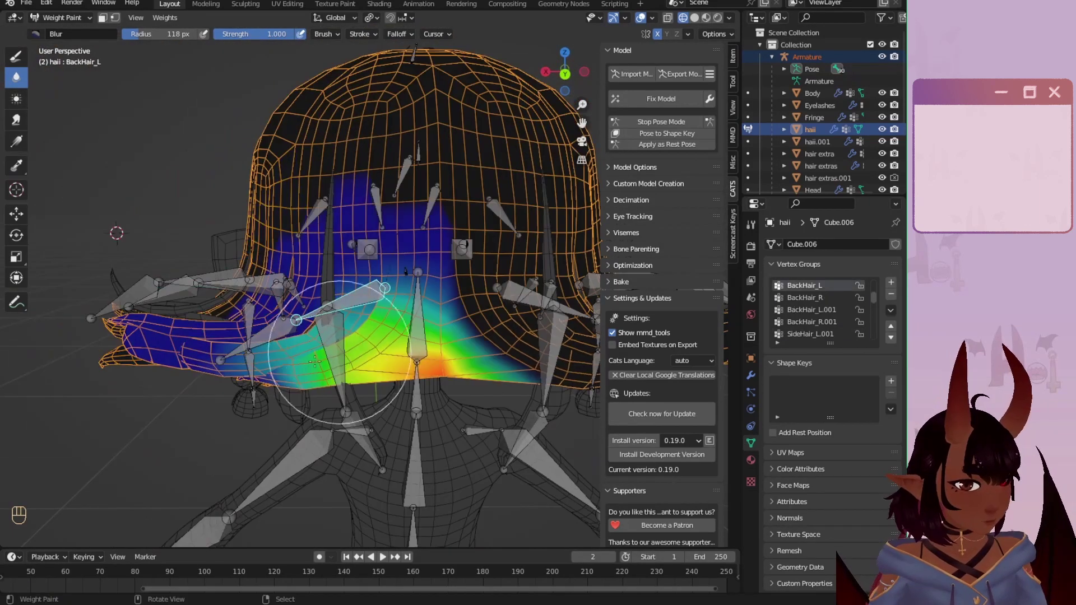
Step: Check the haii mesh's weights for the BackHair_L and BackHair_R bones from behind
{"action": "middle_click_drag", "start_coordinate": [336, 359], "coordinate": [339, 331]}
{"action": "right_click", "coordinate": [505, 300]}
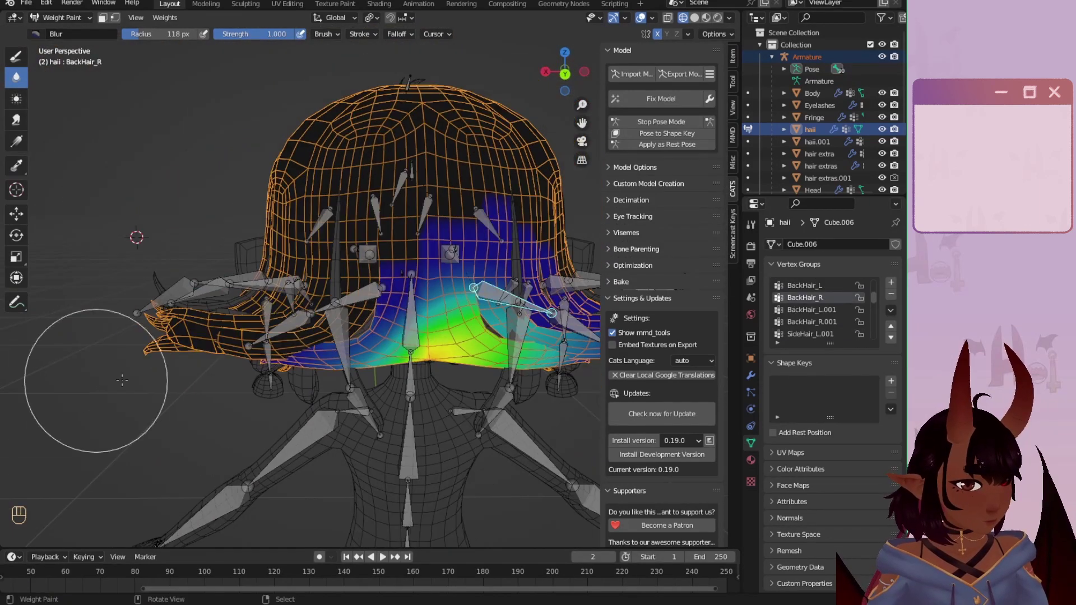
{"action": "right_click", "coordinate": [349, 300]}
{"action": "right_click", "coordinate": [316, 318]}
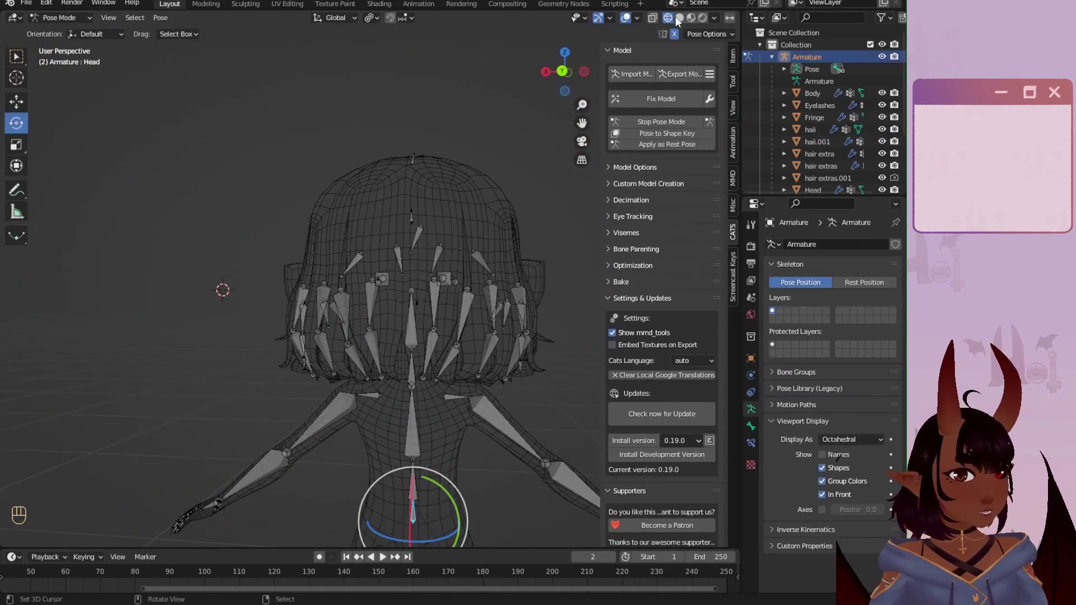
Step: Rotate all bones -20.1° about the global Y axis and freely by -16.6° and -21.2° to test the deformation, and stop pose mode
{"action": "key", "text": "a"}
{"action": "left_click_drag", "start_coordinate": [422, 497], "coordinate": [628, 406]}
{"action": "middle_click_drag", "start_coordinate": [512, 361], "coordinate": [328, 170], "text": "shift"}
{"action": "scroll", "coordinate": [439, 214], "scroll_direction": "down", "scroll_amount": 2}
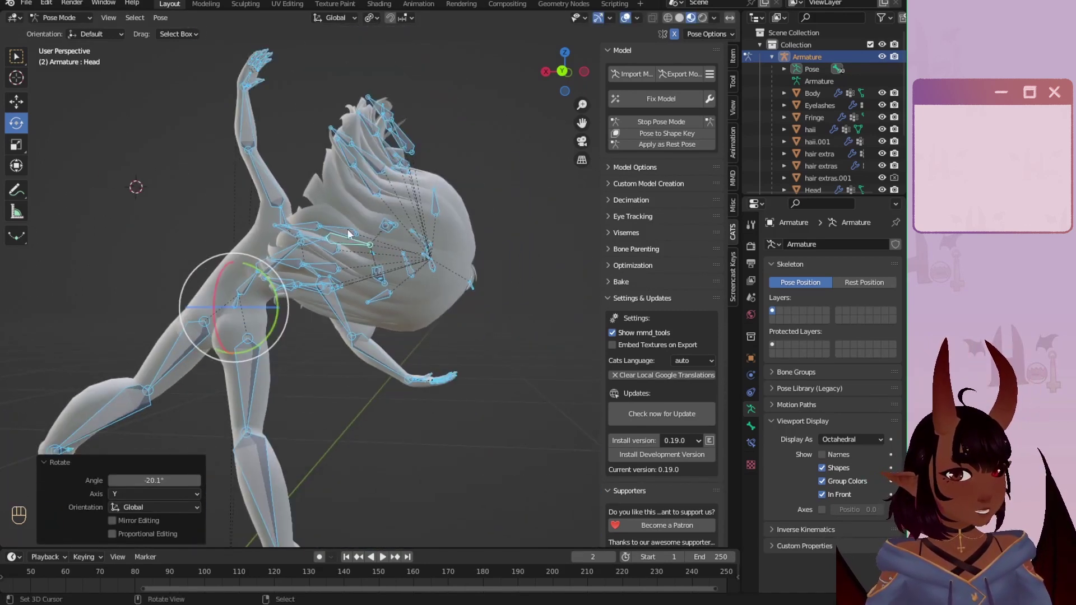
{"action": "key", "text": "r"}
{"action": "key", "text": "y"}
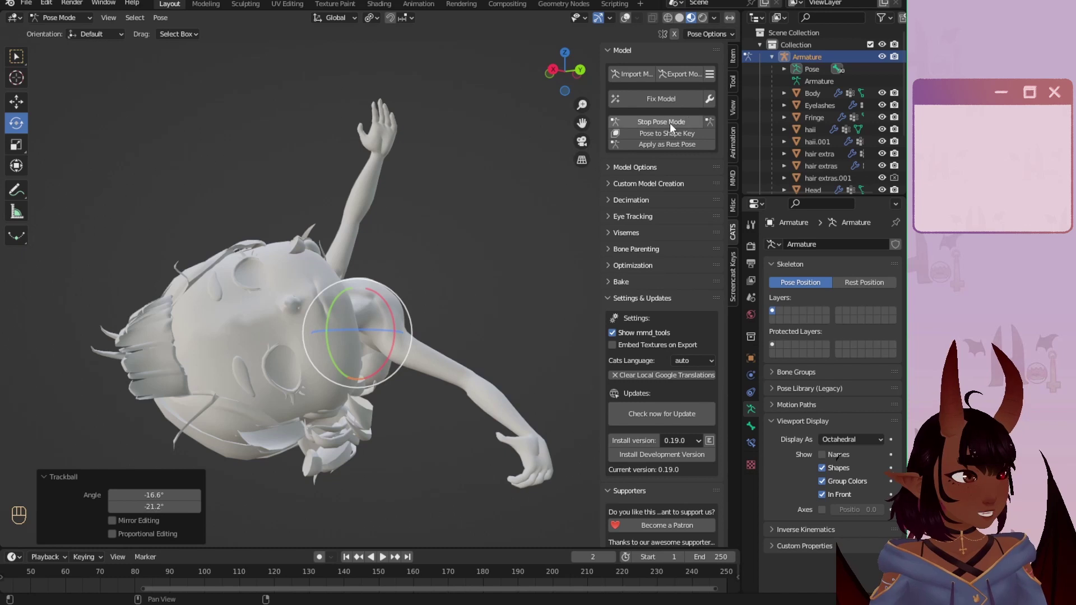
{"action": "left_click", "coordinate": [671, 122]}
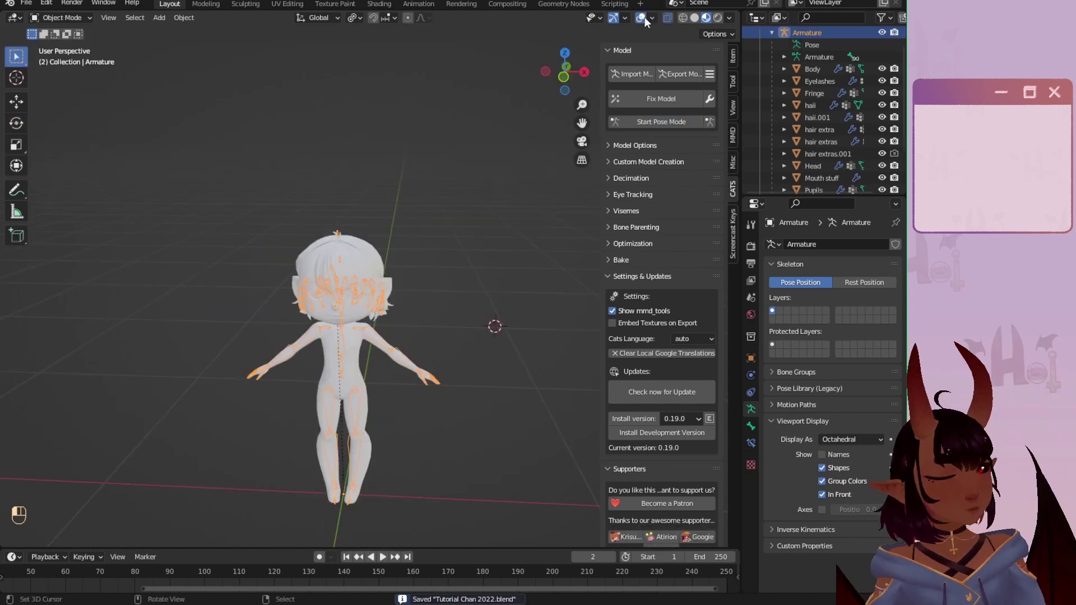
Step: Deselect all objects in the front view and save the file Tutorial Chan 2022.blend
{"action": "scroll", "coordinate": [421, 355], "scroll_direction": "up", "scroll_amount": 3}
{"action": "key", "text": "ctrl+s"}
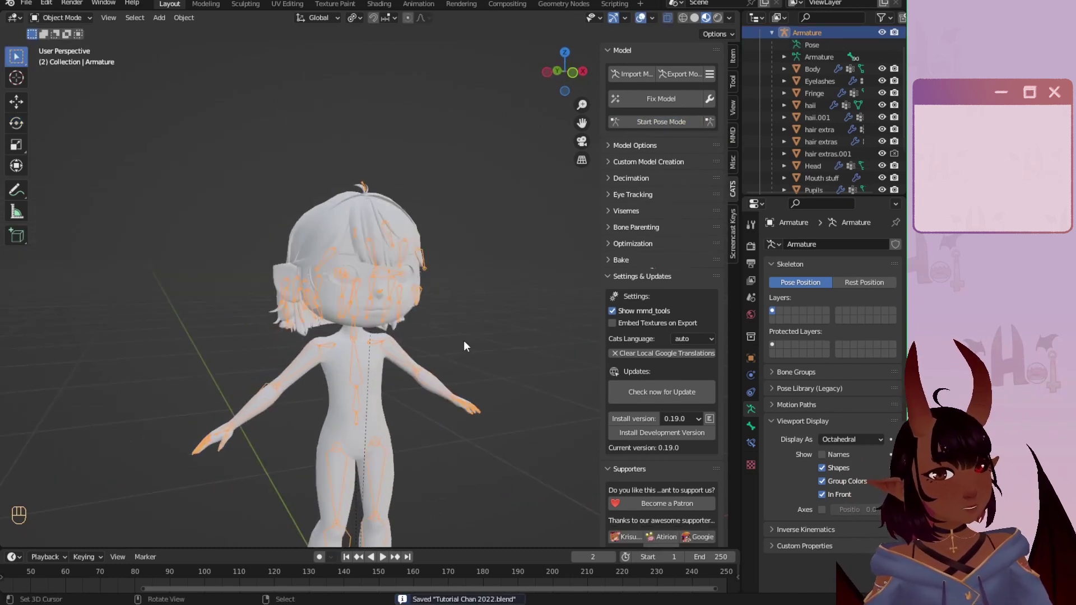
{"action": "key", "text": "KP_1"}
{"action": "key", "text": "a"}
{"action": "key", "text": "a"}
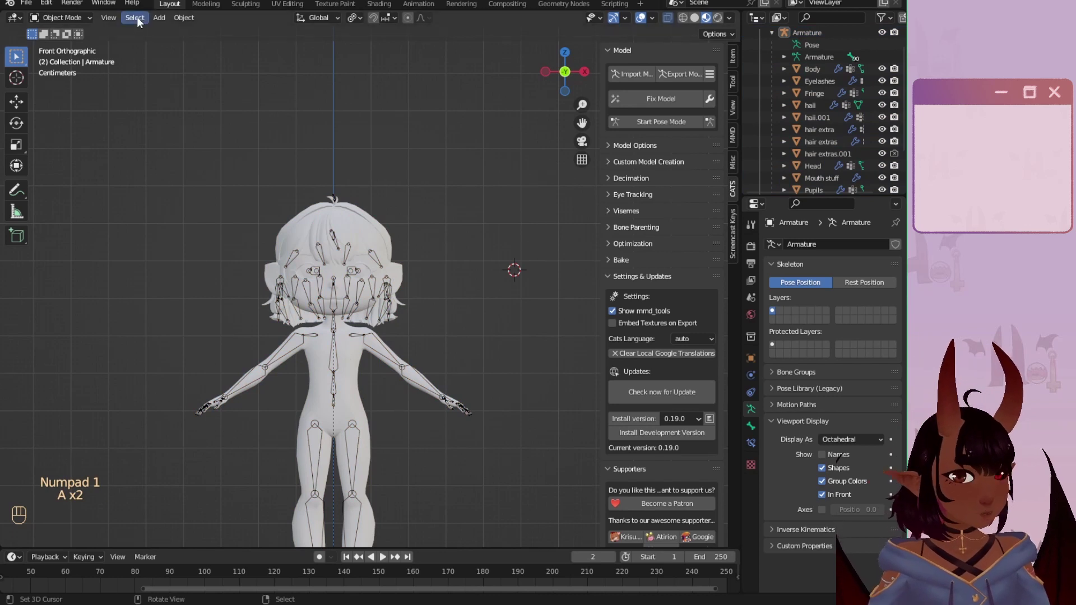
{"action": "left_click", "coordinate": [26, 4]}
{"action": "left_click", "coordinate": [49, 79]}
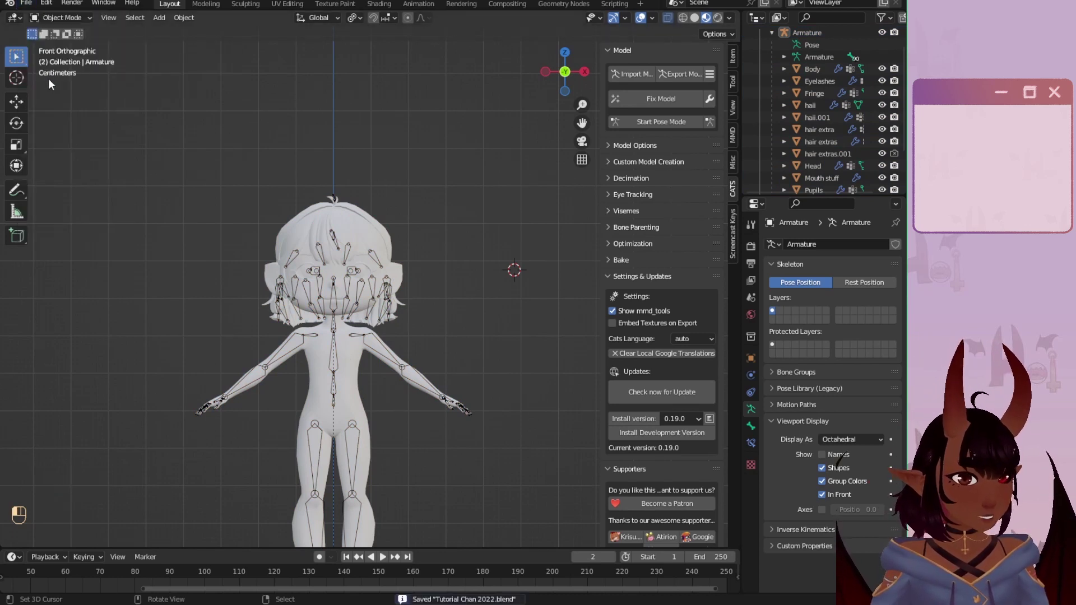
Step: Frame the full figure in the viewport and save the file again
{"action": "scroll", "coordinate": [234, 250], "scroll_direction": "up", "scroll_amount": 2}
{"action": "middle_click_drag", "start_coordinate": [331, 338], "coordinate": [313, 200], "text": "shift"}
{"action": "scroll", "coordinate": [383, 223], "scroll_direction": "down", "scroll_amount": 1}
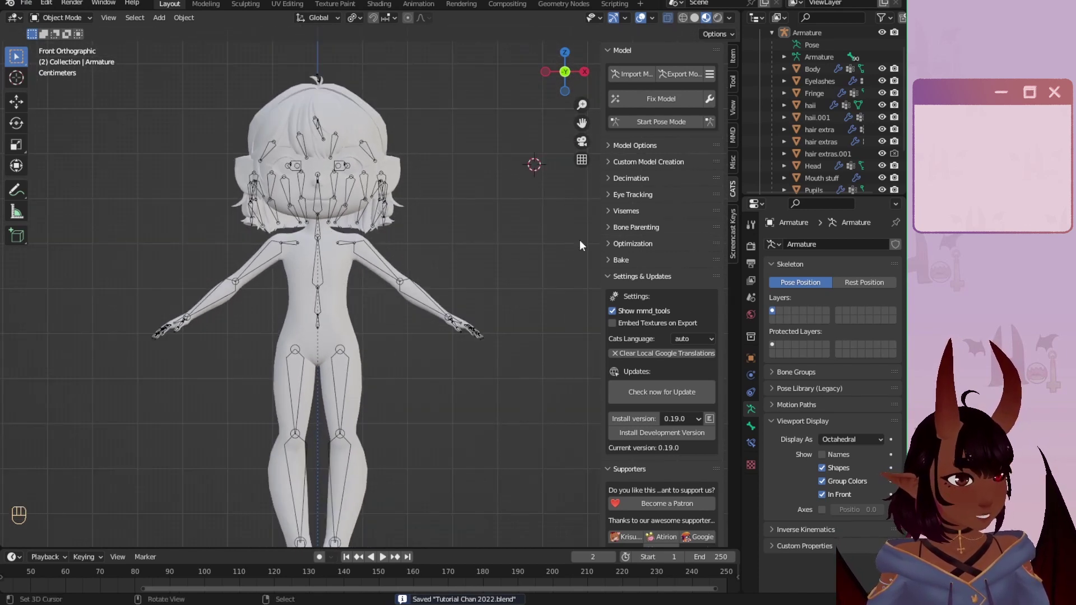
{"action": "left_click_drag", "start_coordinate": [602, 228], "coordinate": [752, 189]}
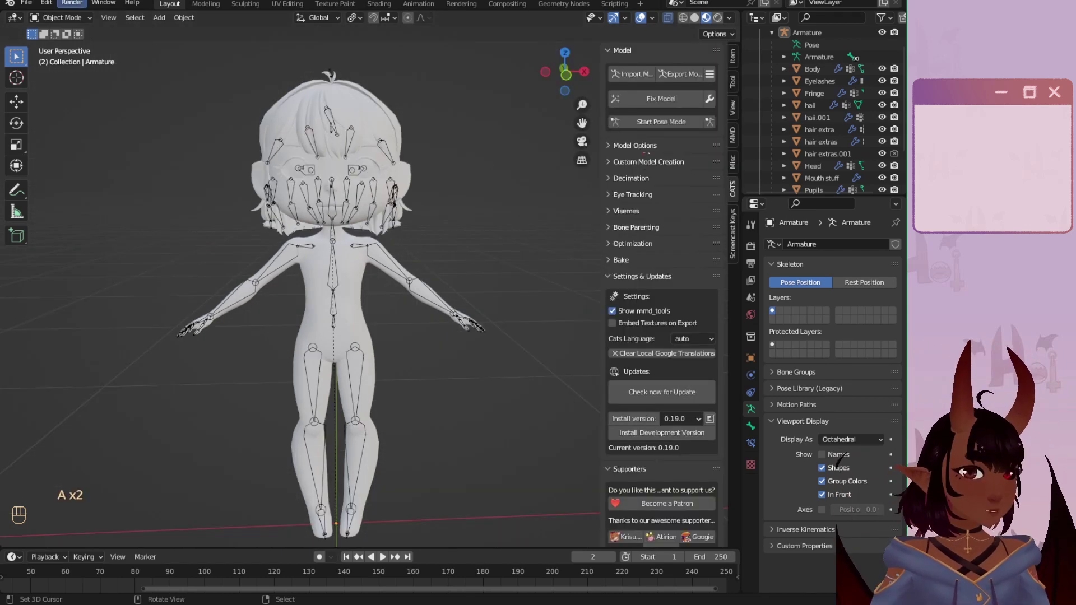
{"action": "left_click", "coordinate": [25, 3]}
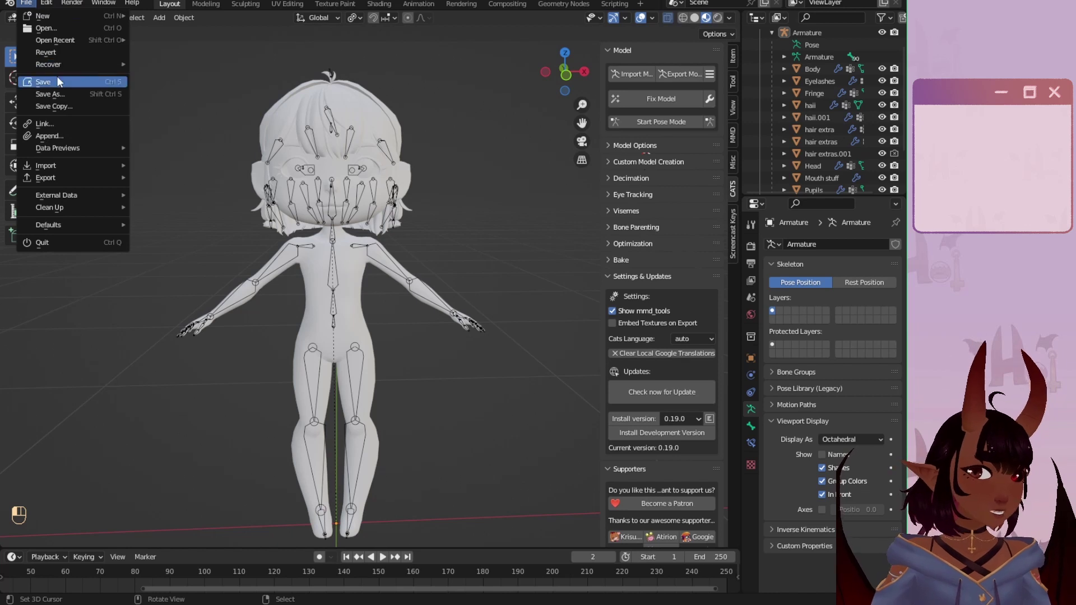
{"action": "left_click", "coordinate": [59, 82]}
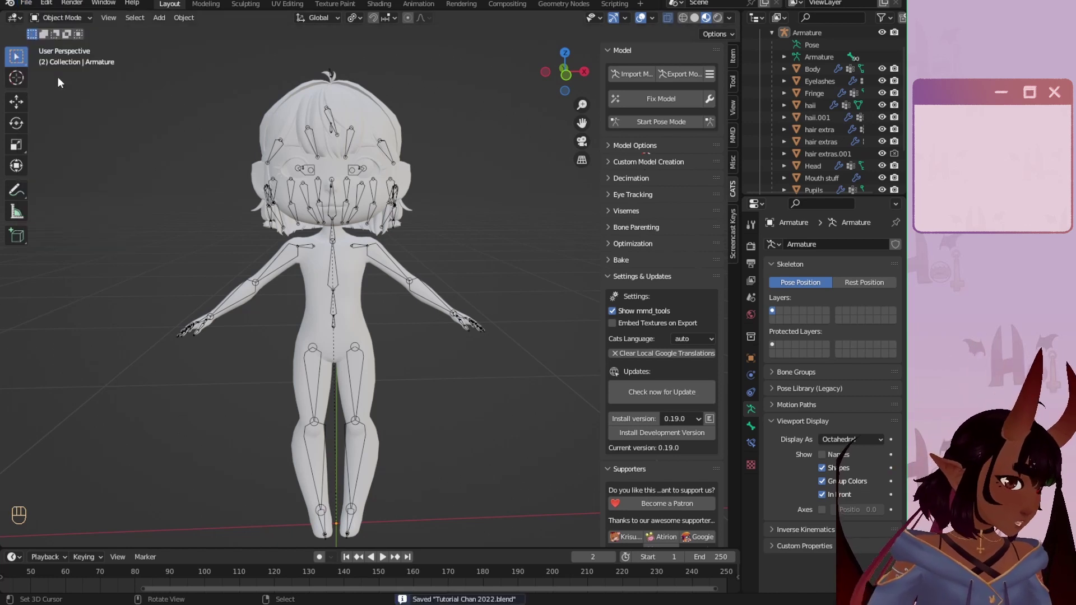